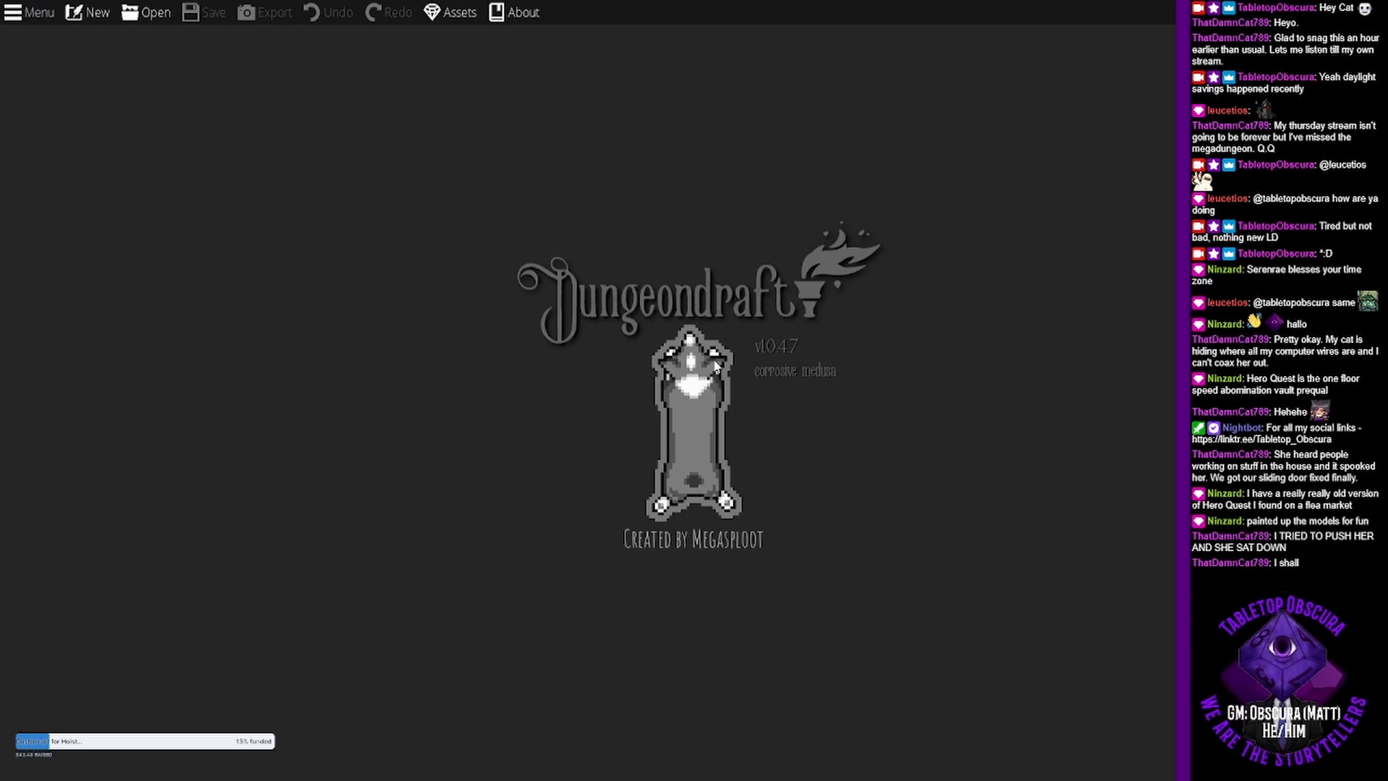
- Create a new map from the A4 Paper template, sized 22 tiles wide and 16 tiles high
{"action": "left_click", "coordinate": [149, 17]}
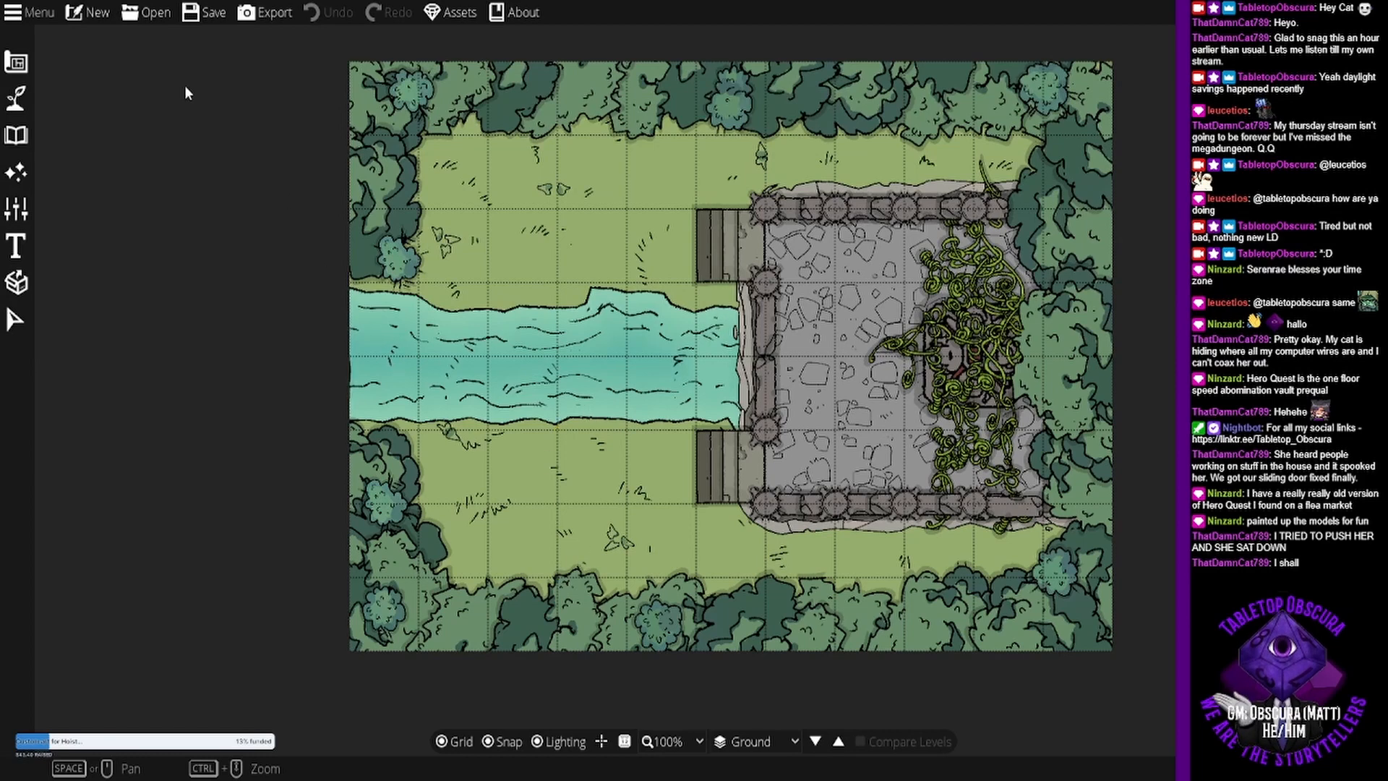
{"action": "left_click", "coordinate": [88, 13]}
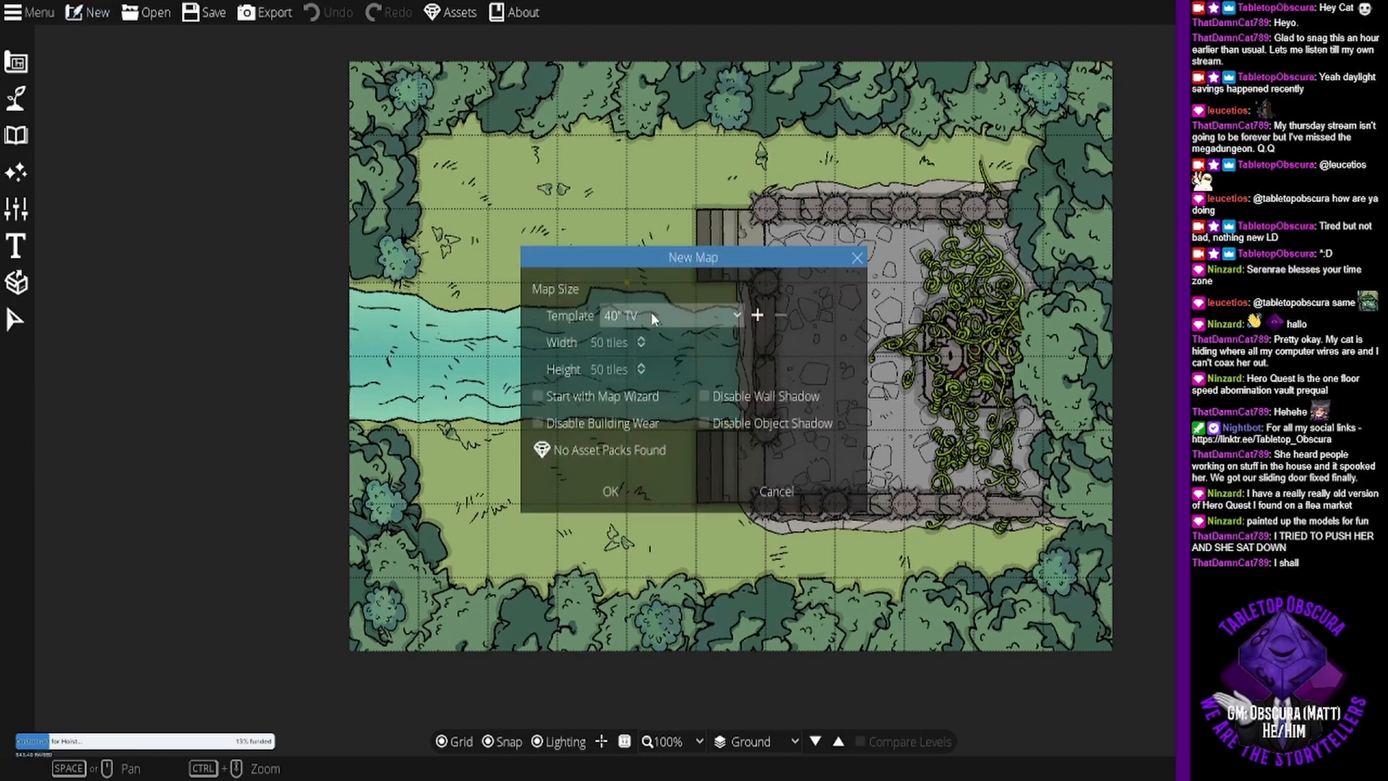
{"action": "left_click", "coordinate": [644, 317]}
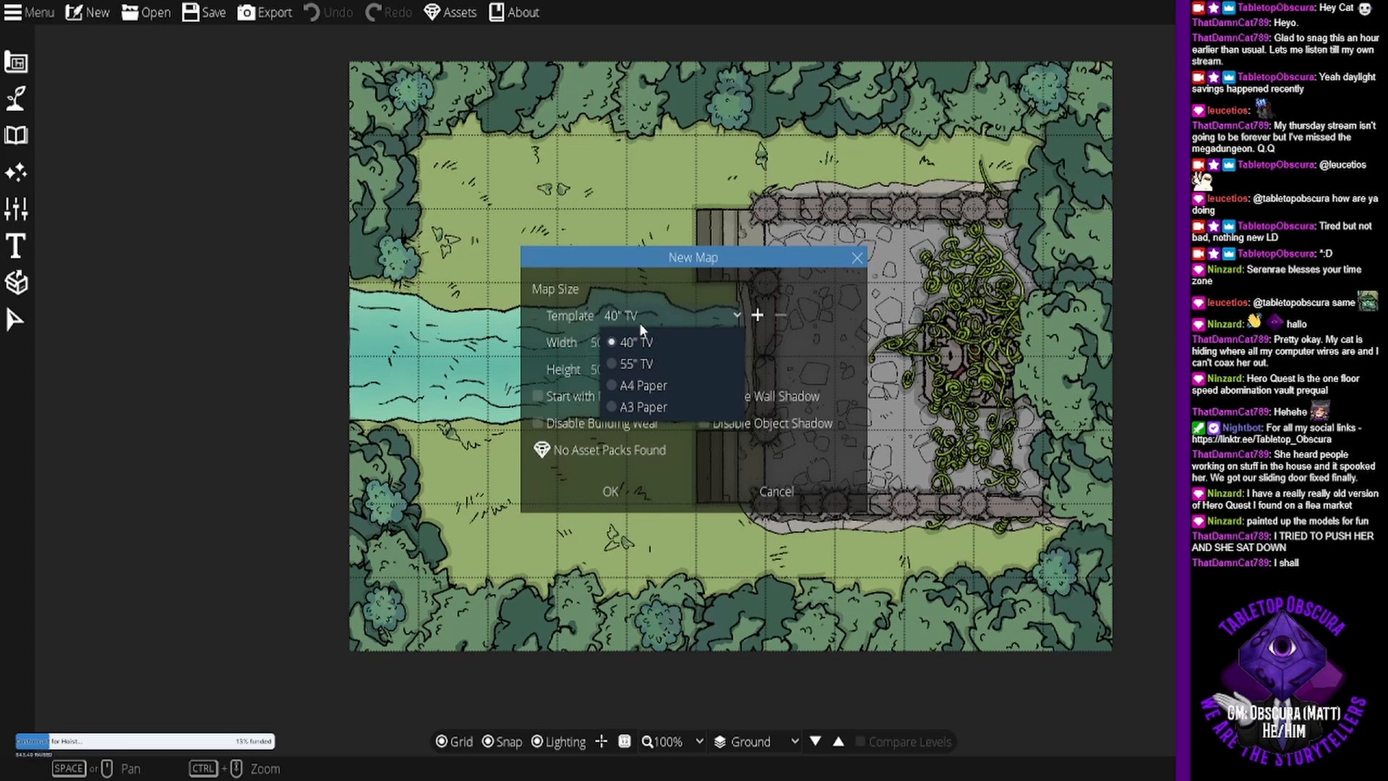
{"action": "left_click", "coordinate": [661, 389]}
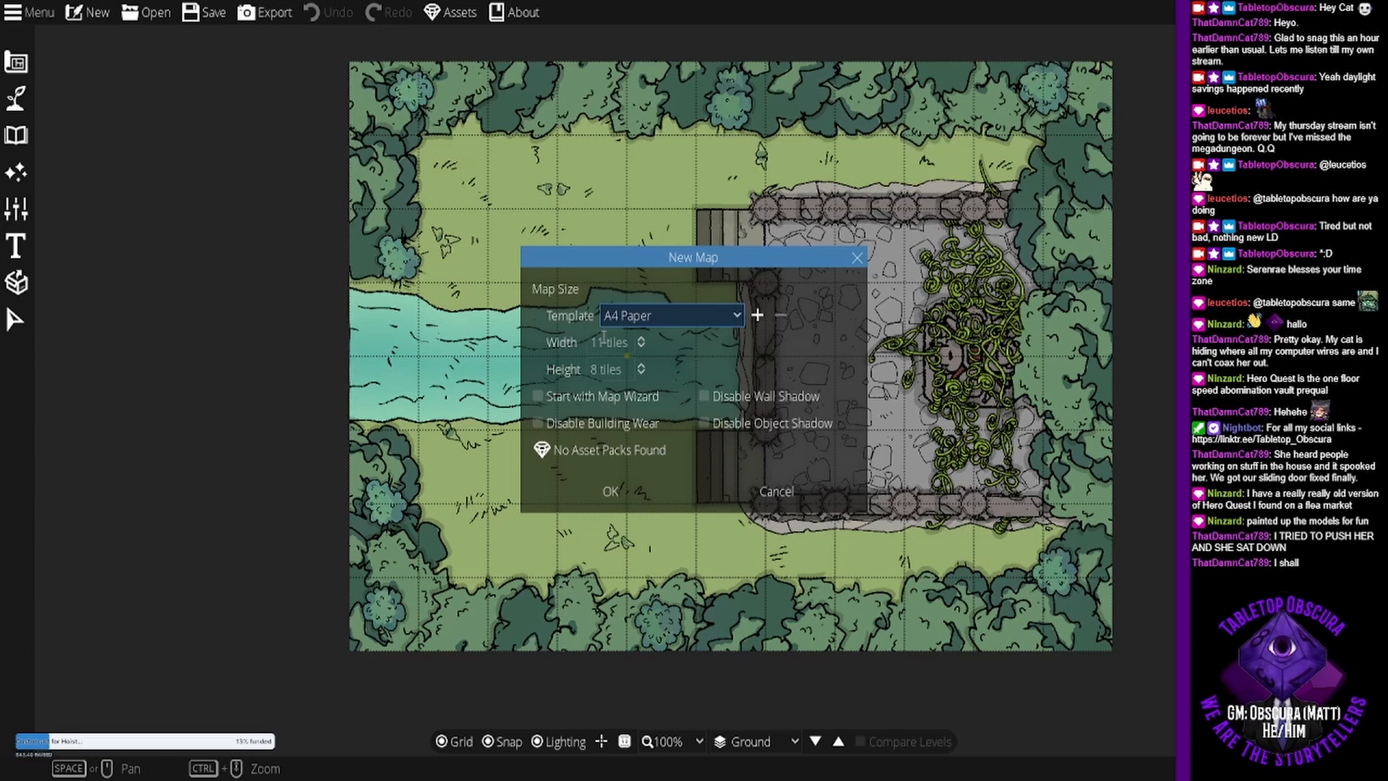
{"action": "left_click", "coordinate": [604, 338]}
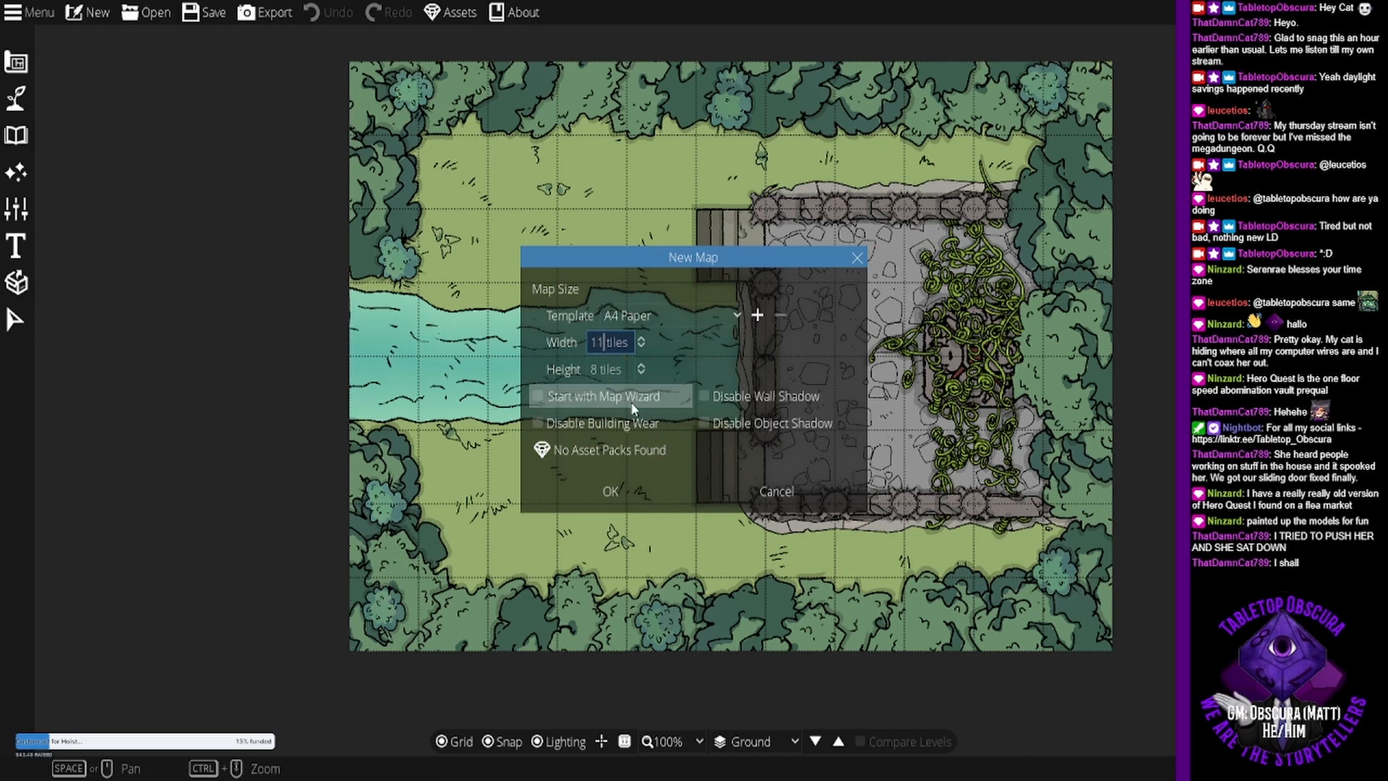
{"action": "type", "text": "22"}
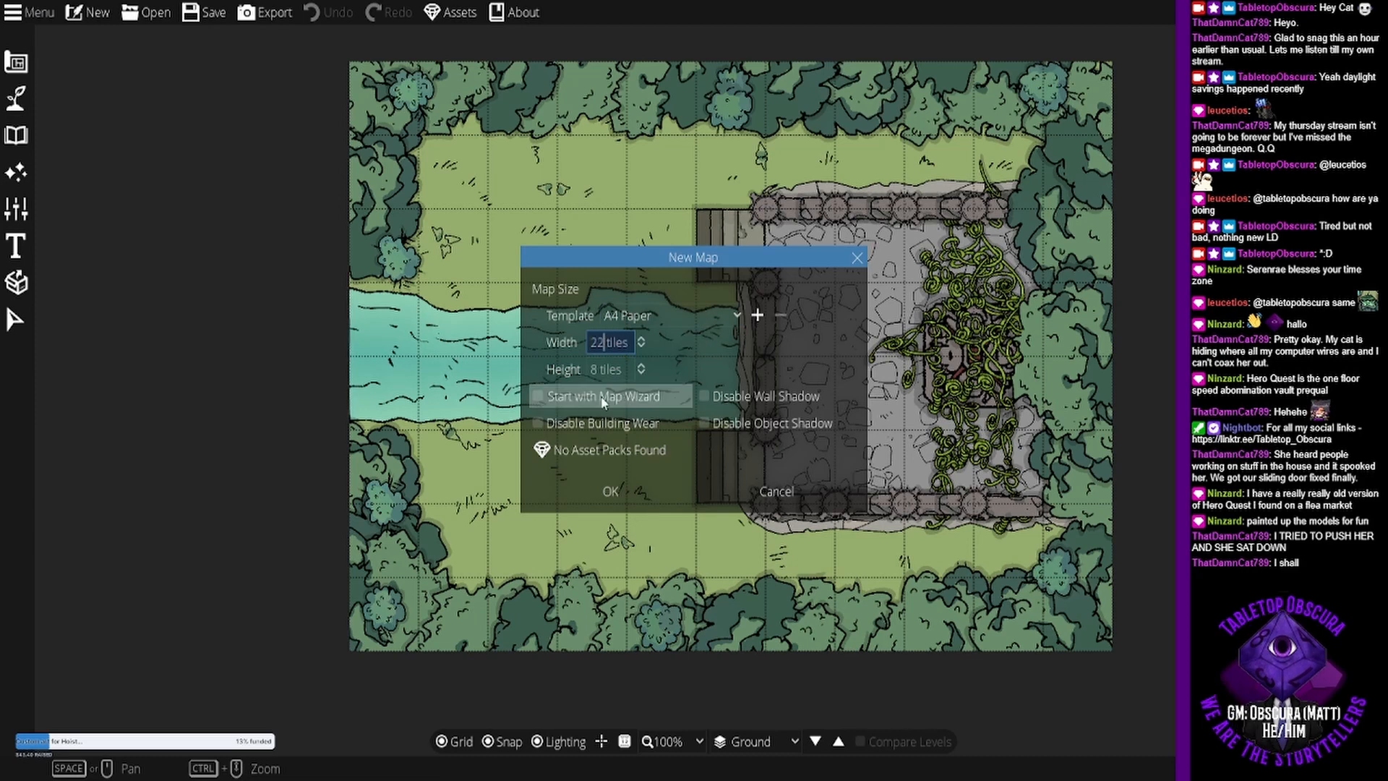
{"action": "left_click", "coordinate": [600, 366]}
{"action": "key", "text": "BackSpace"}
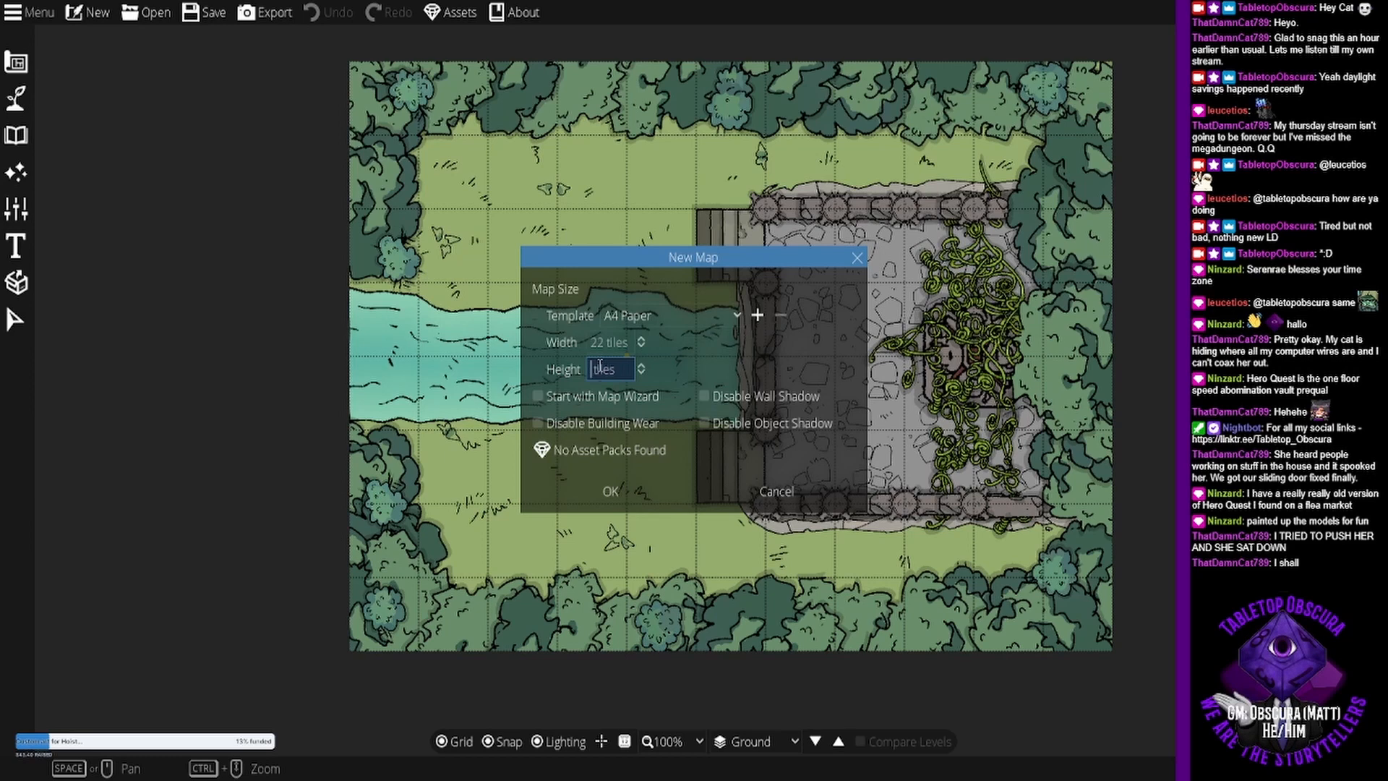
{"action": "type", "text": "16"}
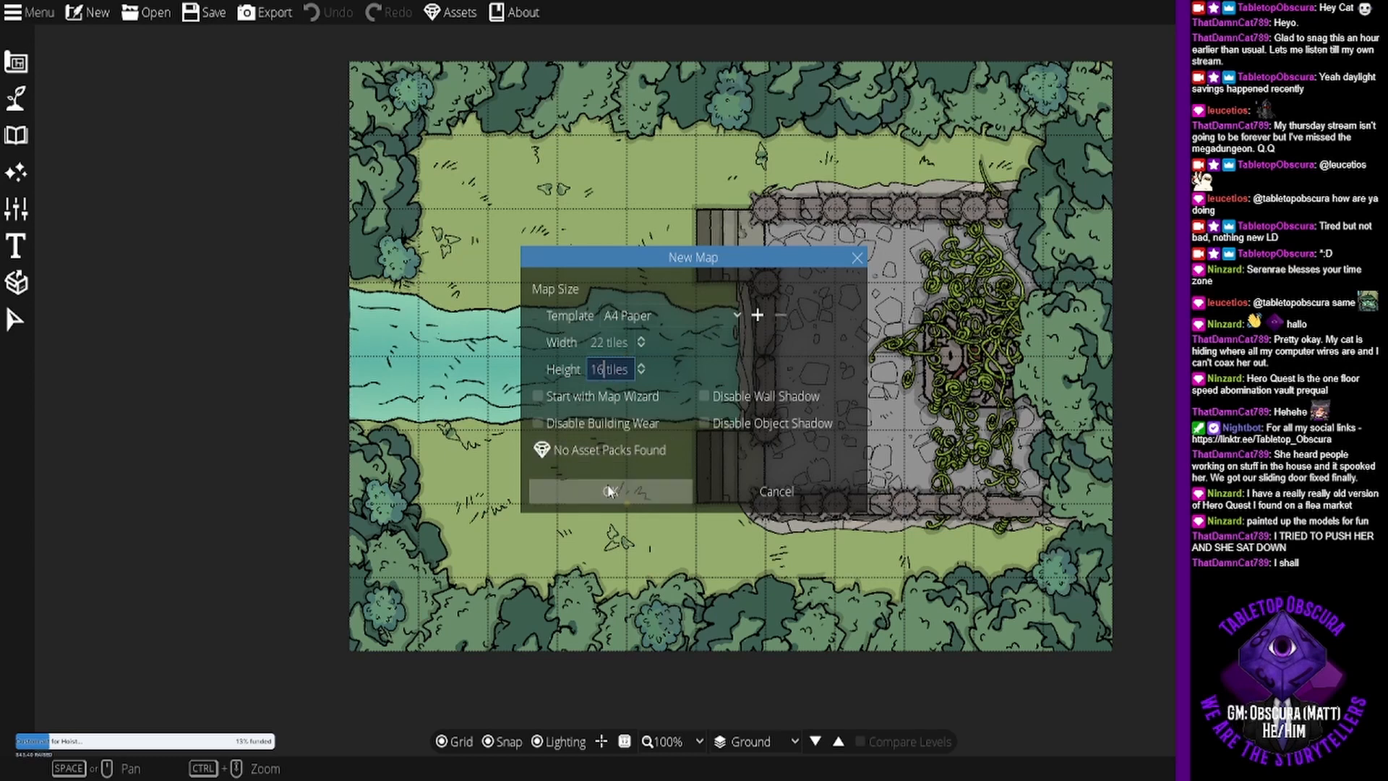
{"action": "left_click", "coordinate": [610, 492]}
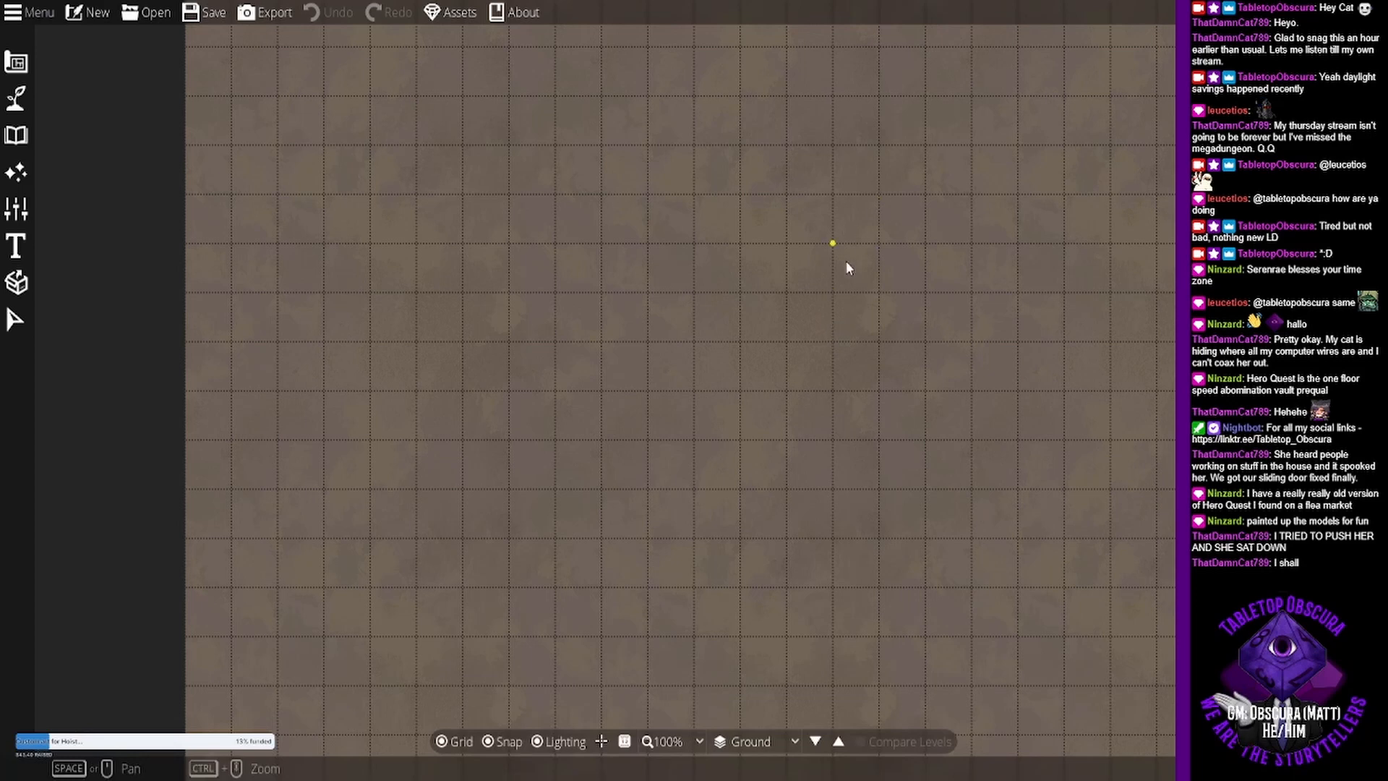
- Replace the Terrain Gravel slot with Terrain Grass and fill the whole map with it
{"action": "scroll", "coordinate": [824, 302], "scroll_direction": "down", "scroll_amount": 1}
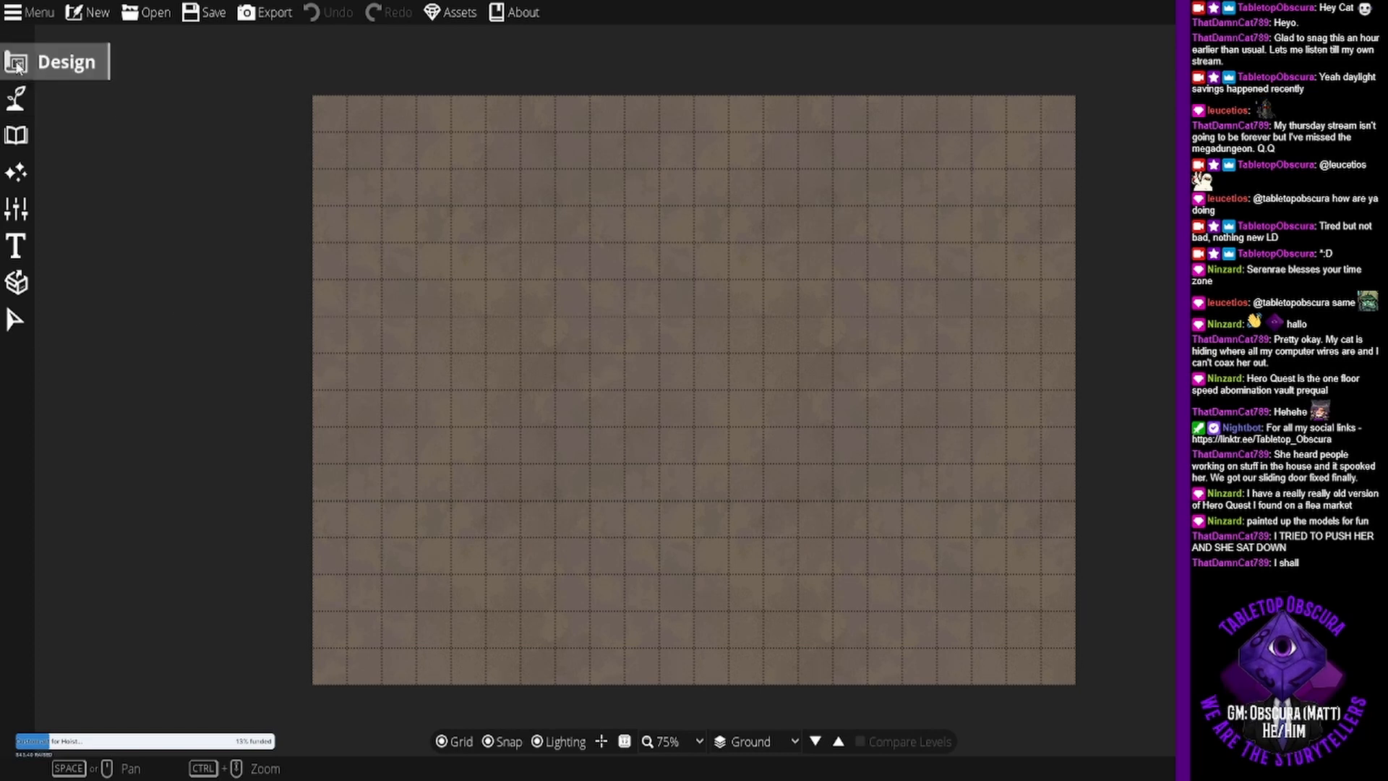
{"action": "left_click", "coordinate": [16, 98]}
{"action": "left_click", "coordinate": [66, 89]}
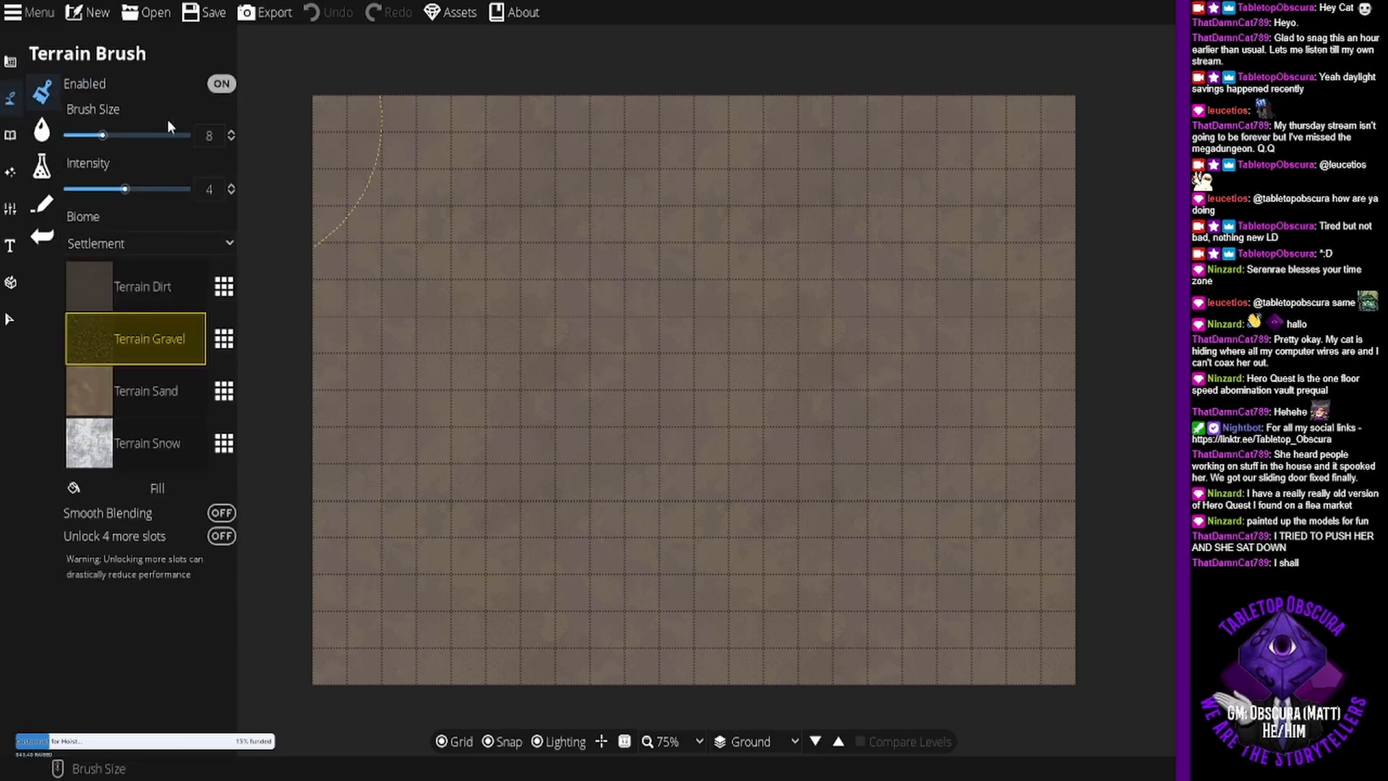
{"action": "left_click", "coordinate": [224, 338]}
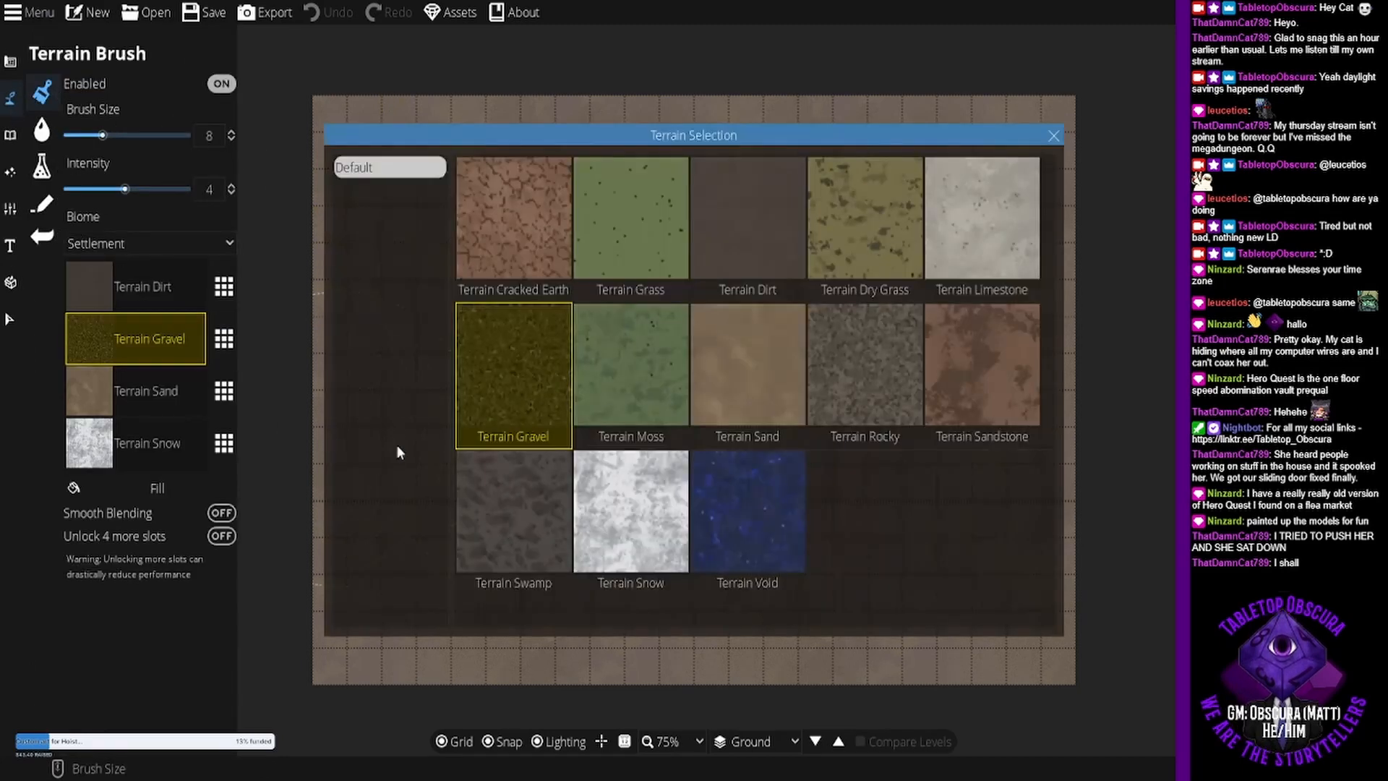
{"action": "left_click", "coordinate": [620, 255]}
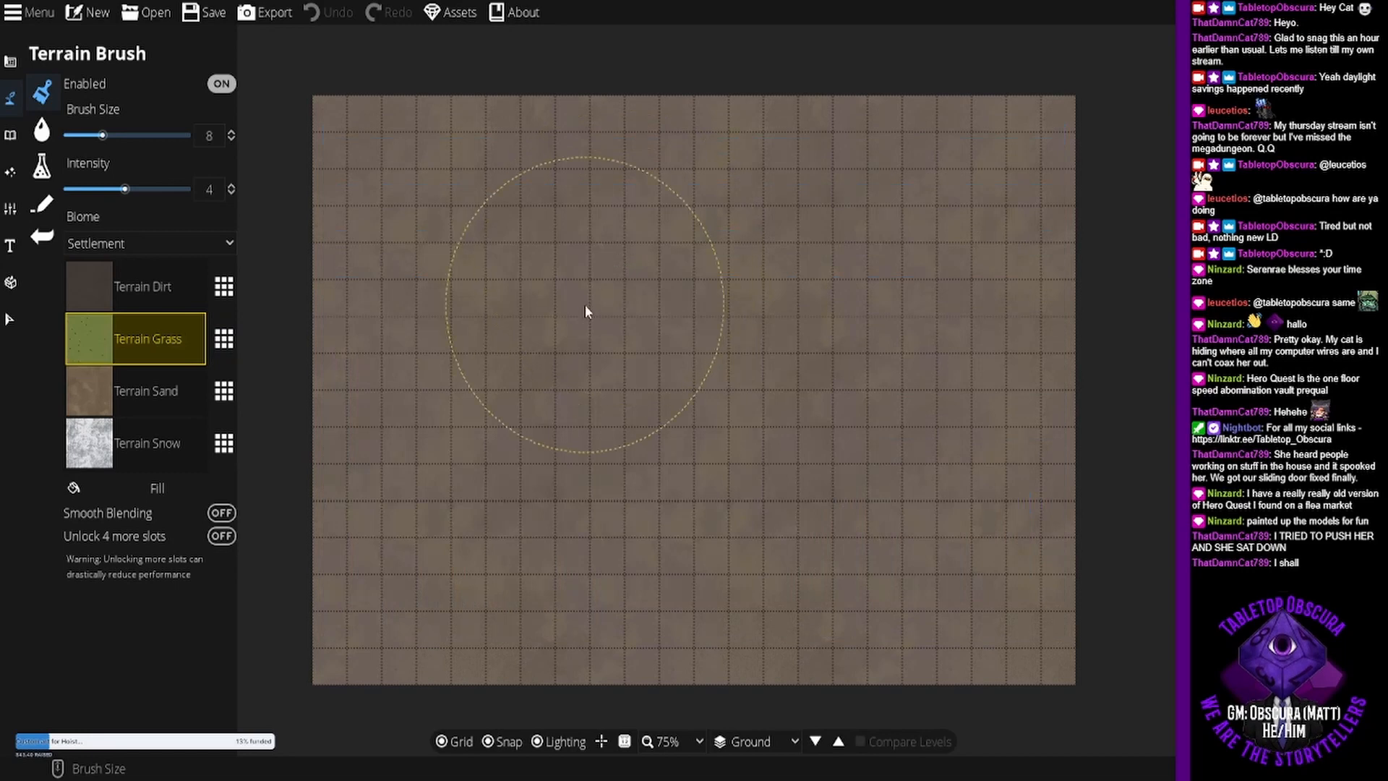
{"action": "left_click", "coordinate": [159, 490]}
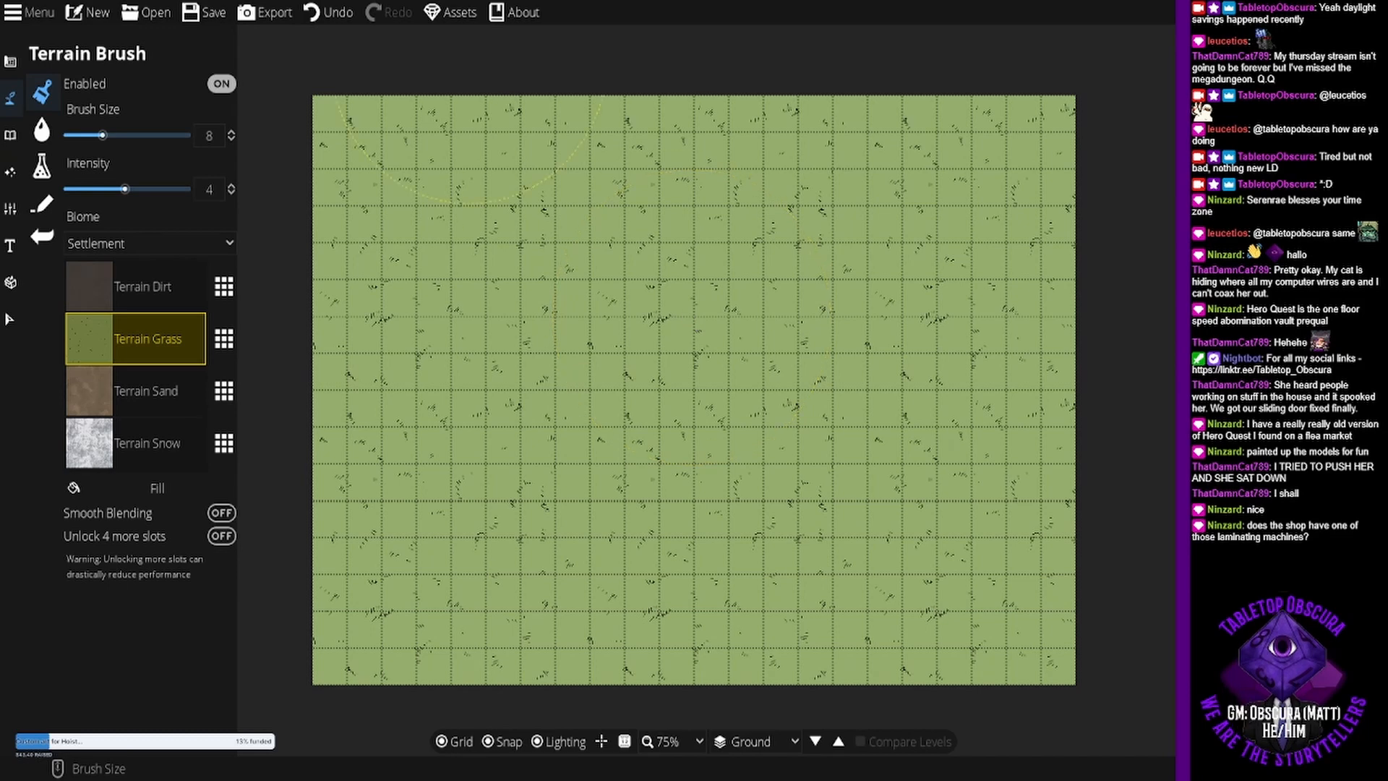
- Scatter trees along the map's full east edge with the Scatter Tool
{"action": "left_click", "coordinate": [10, 135]}
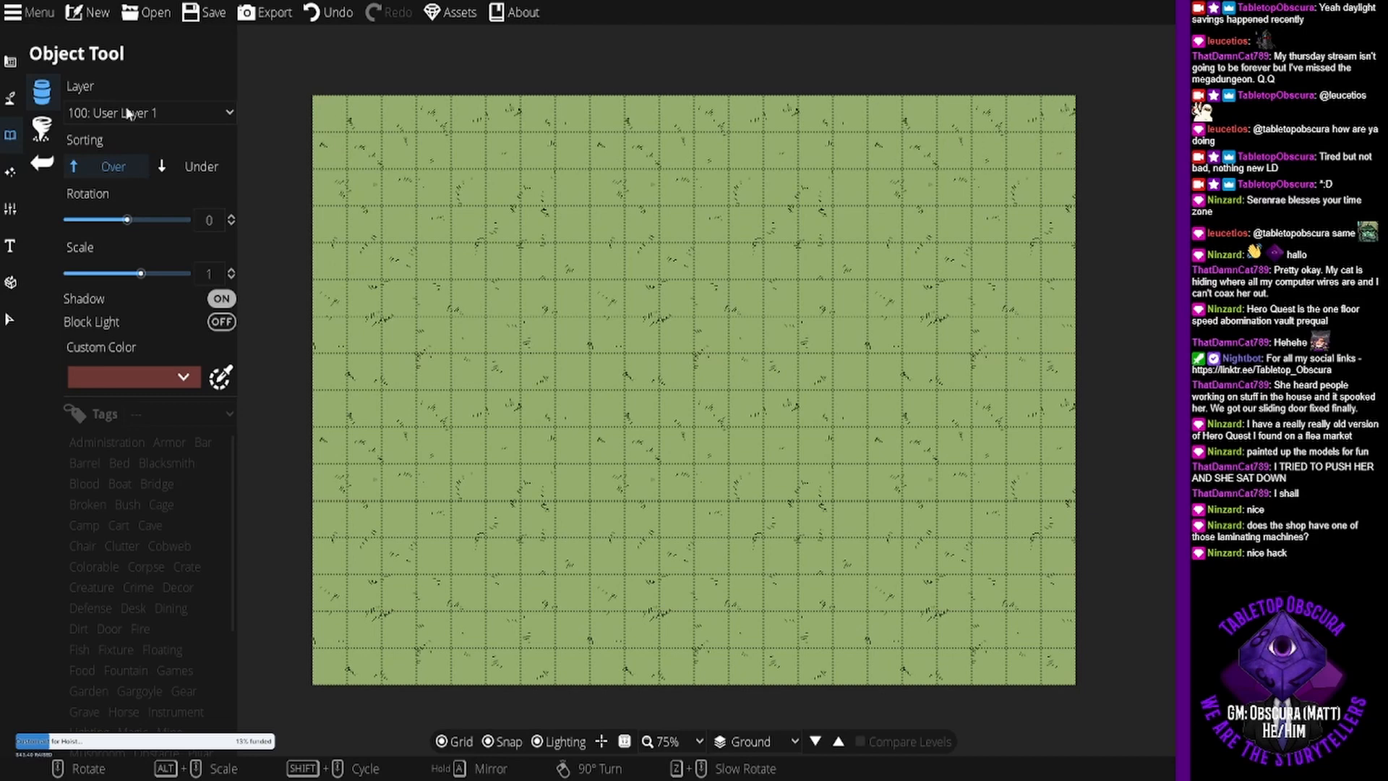
{"action": "left_click", "coordinate": [51, 128]}
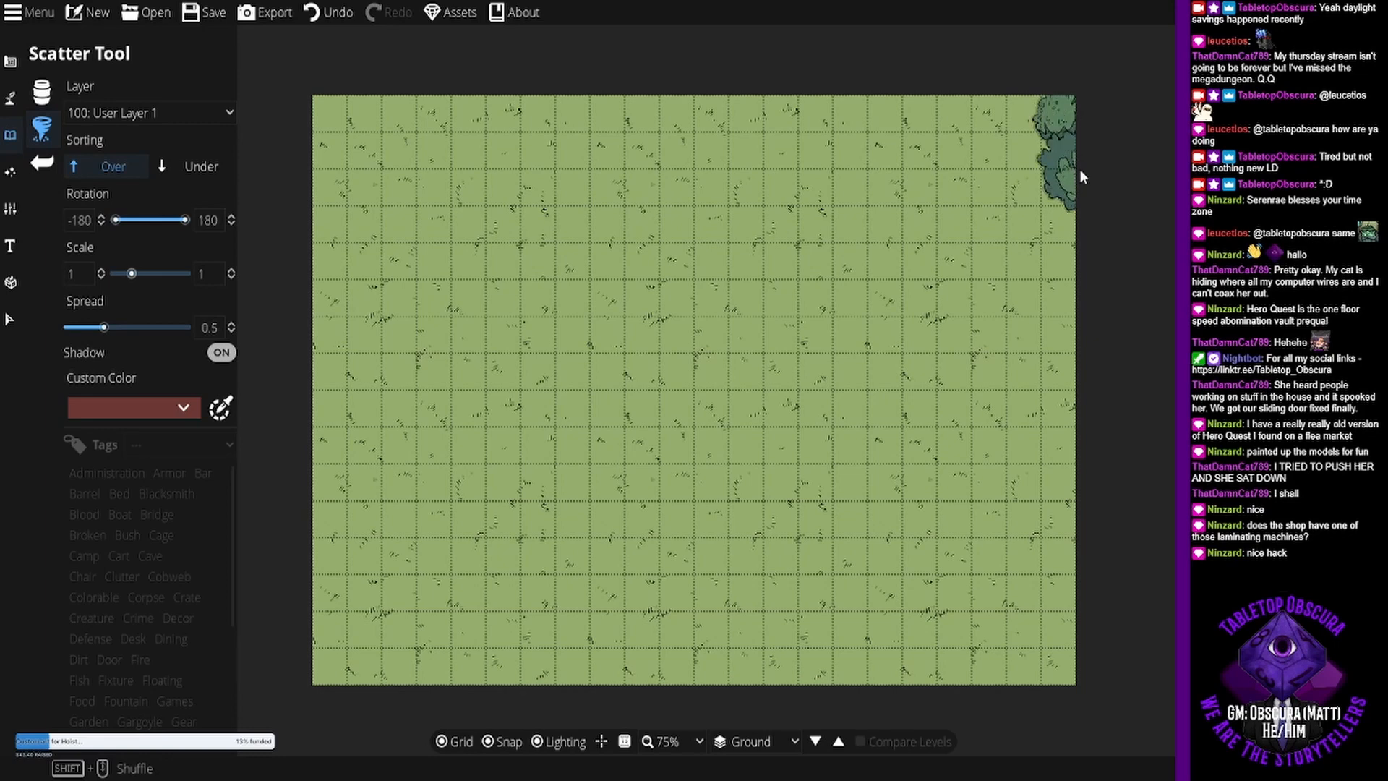
{"action": "left_click_drag", "start_coordinate": [1081, 171], "coordinate": [1085, 327]}
{"action": "left_click_drag", "start_coordinate": [1077, 419], "coordinate": [1080, 576]}
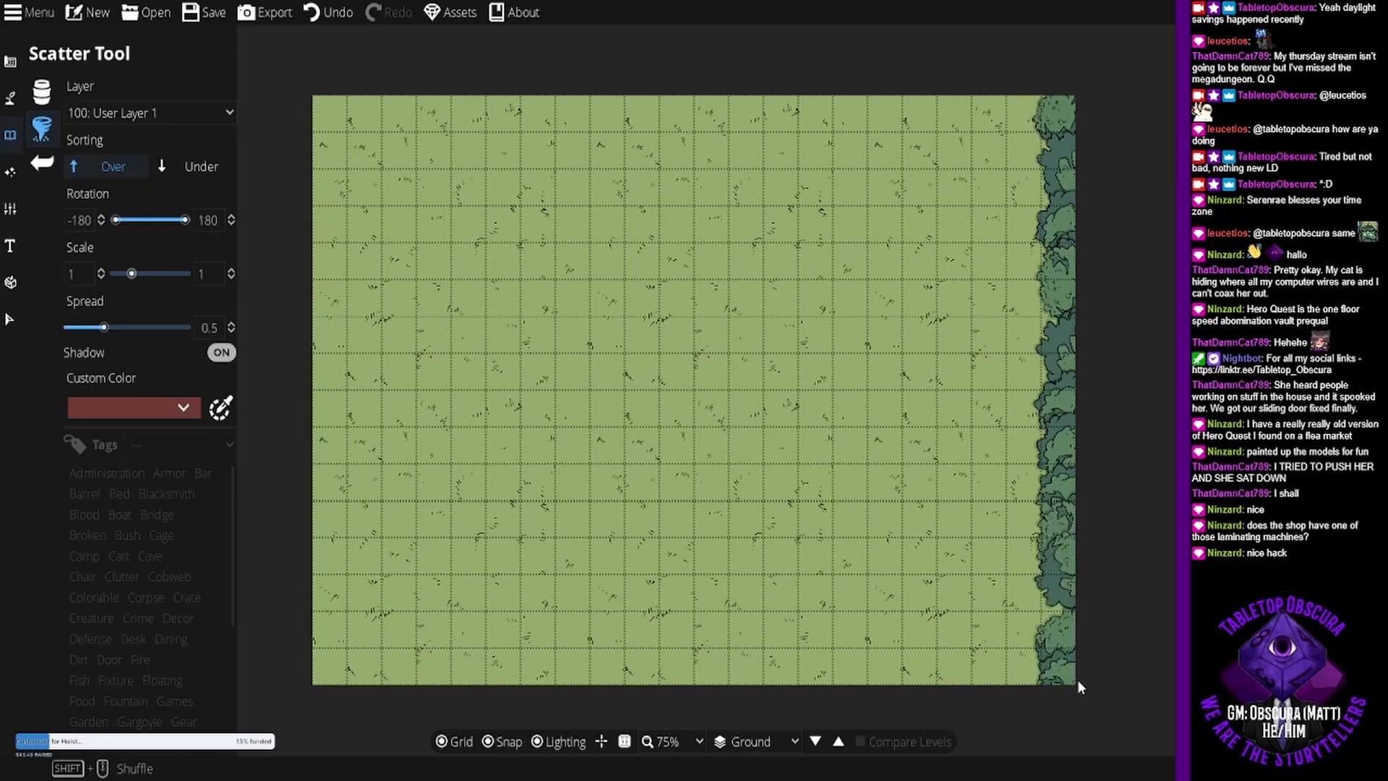
- Scatter a matching row of trees down the map's full west edge
{"action": "left_click", "coordinate": [291, 108]}
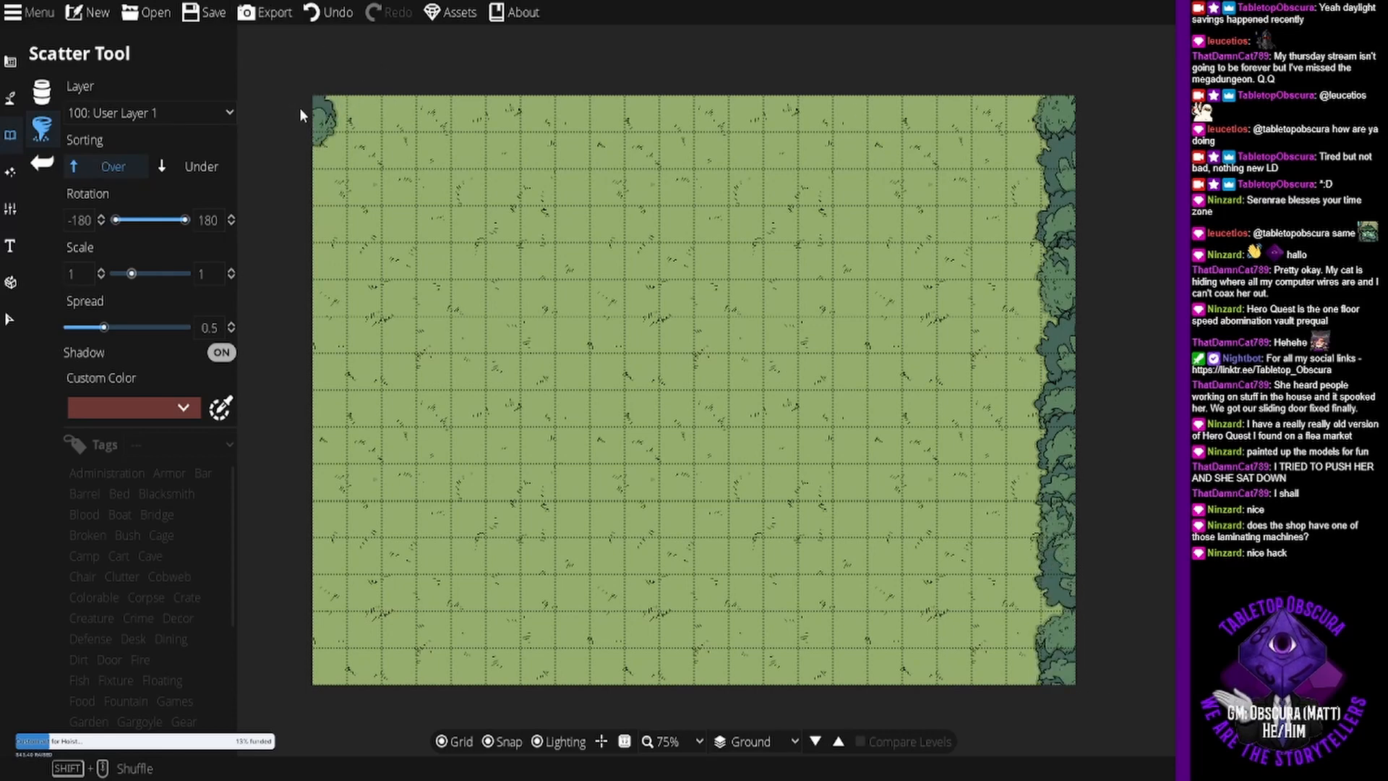
{"action": "left_click_drag", "start_coordinate": [301, 110], "coordinate": [312, 528]}
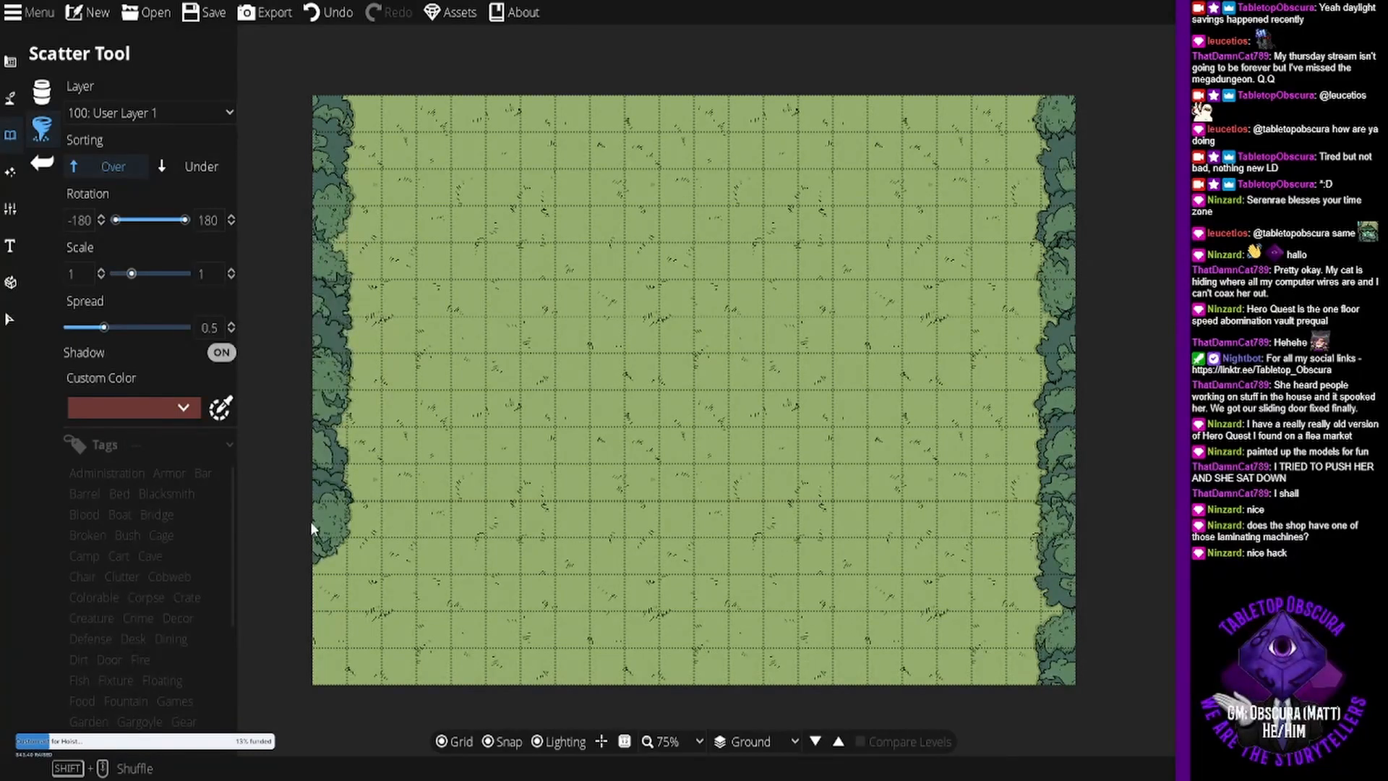
{"action": "mouse_move", "coordinate": [310, 593]}
{"action": "left_mouse_down"}
{"action": "mouse_move", "coordinate": [305, 683]}
{"action": "mouse_move", "coordinate": [302, 646]}
{"action": "left_mouse_up"}
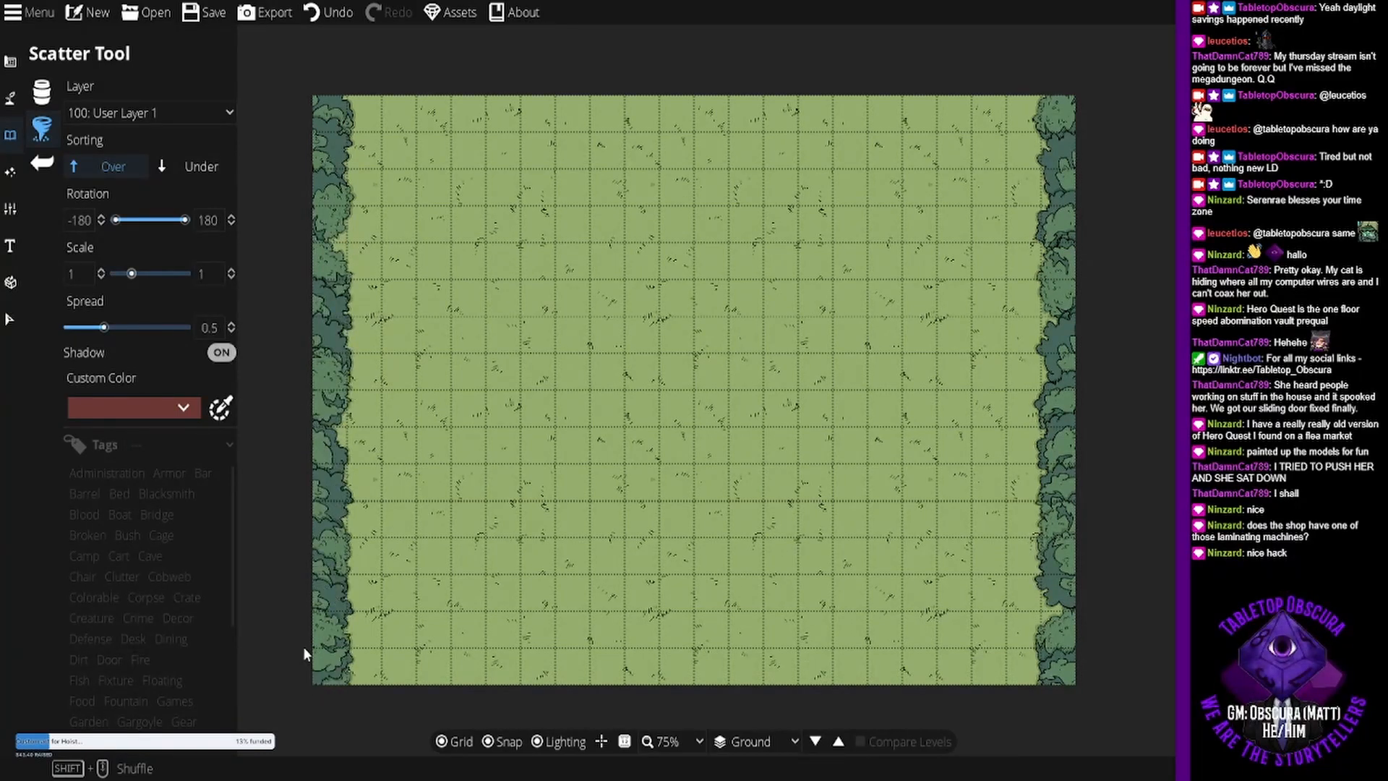
{"action": "left_click", "coordinate": [1073, 465]}
{"action": "key", "text": "ctrl+z"}
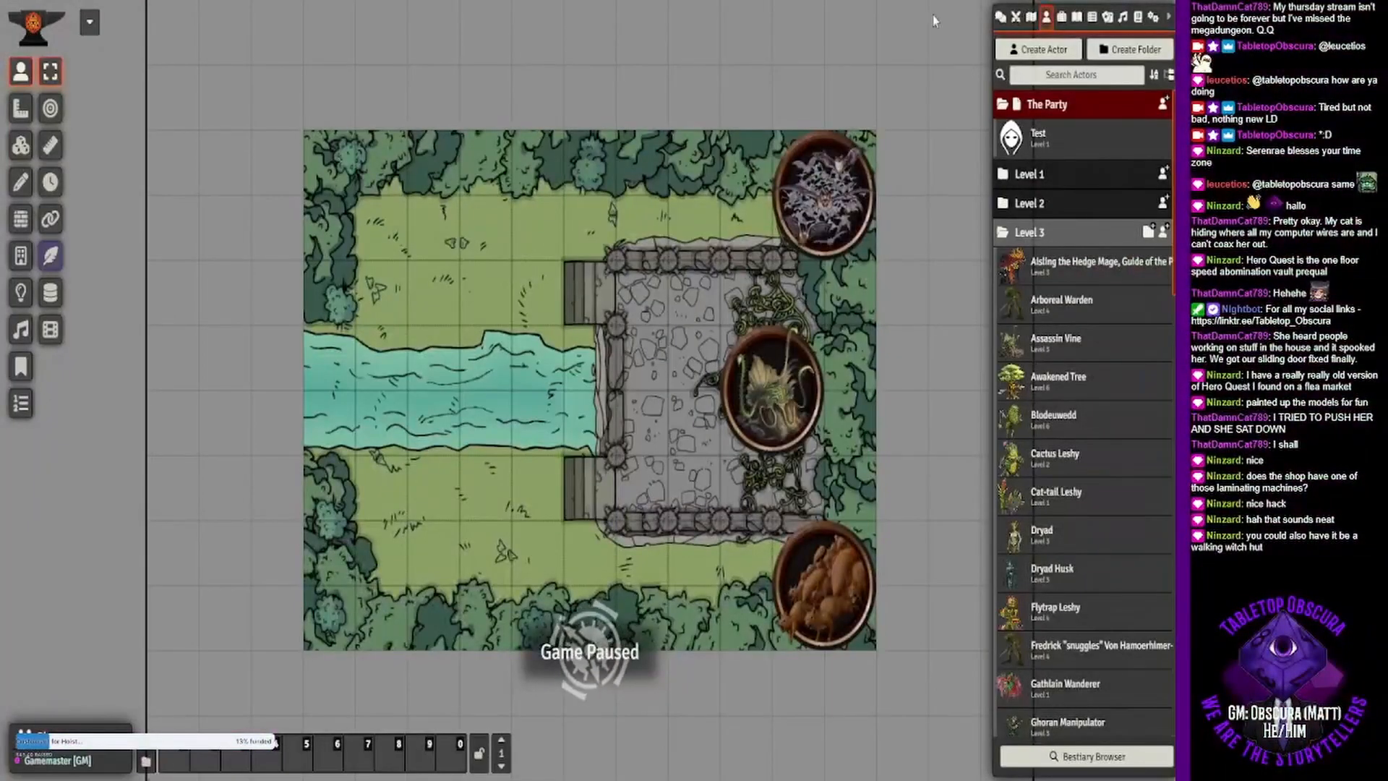
- Switch to Foundry VTT and examine the Hedge Mage creature's sheet, including the description of its Embody Familiar action
{"action": "left_click", "coordinate": [1082, 273]}
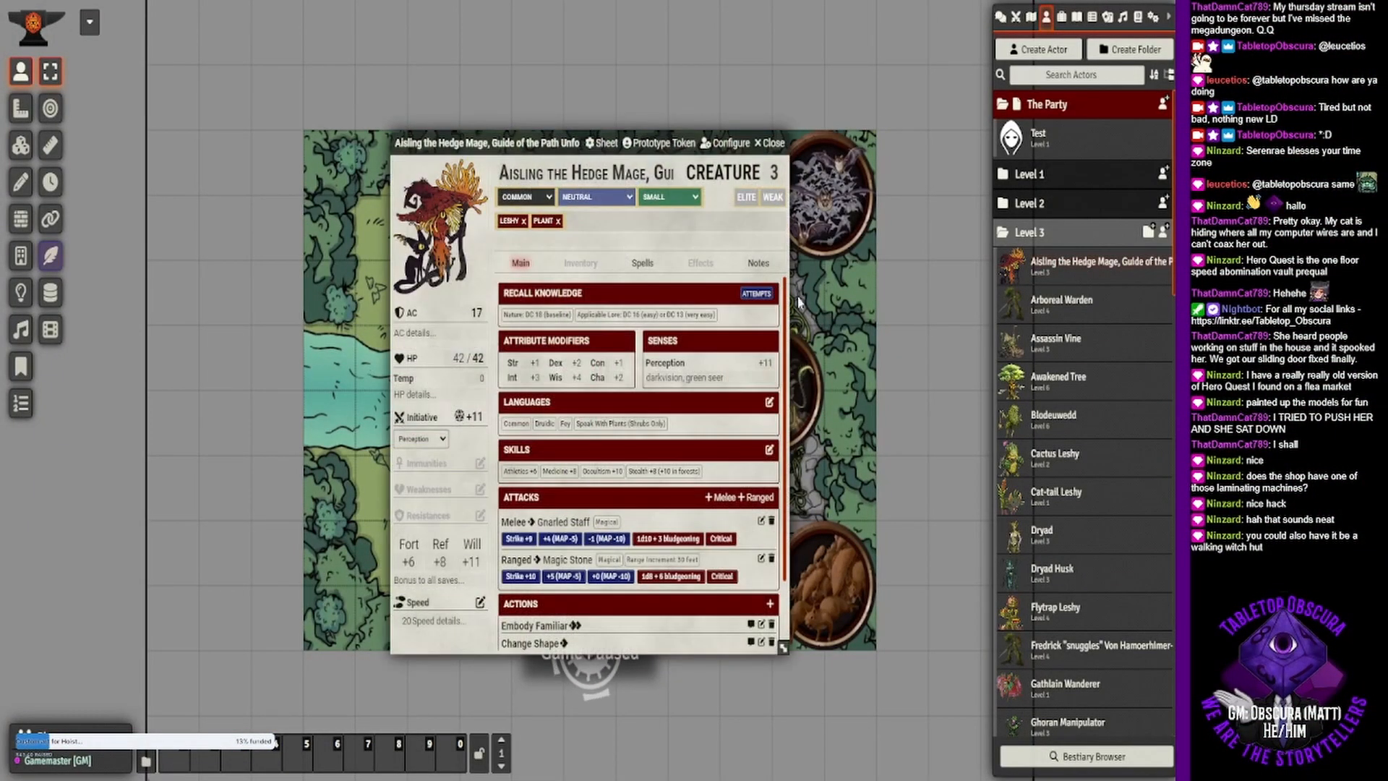
{"action": "mouse_move", "coordinate": [598, 318]}
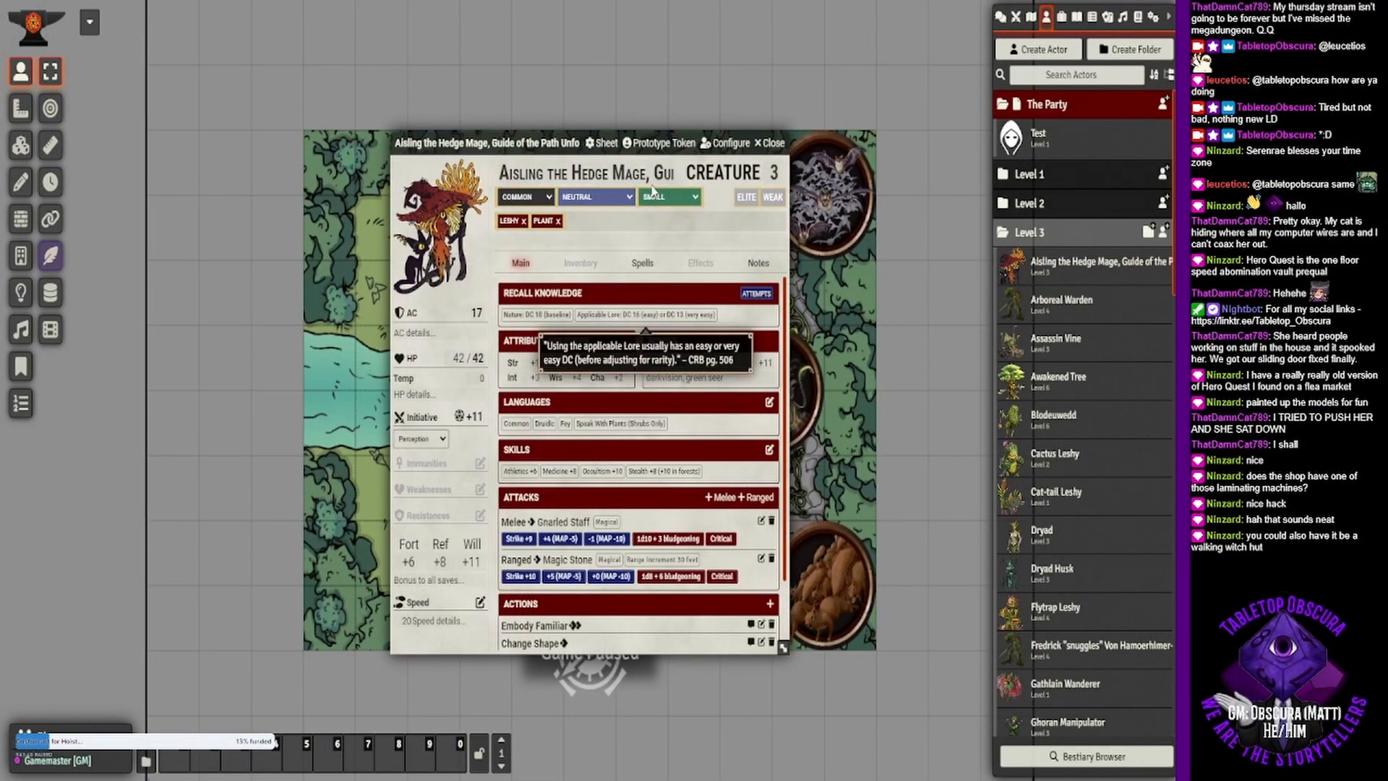
{"action": "scroll", "coordinate": [646, 431], "scroll_direction": "down", "scroll_amount": 2}
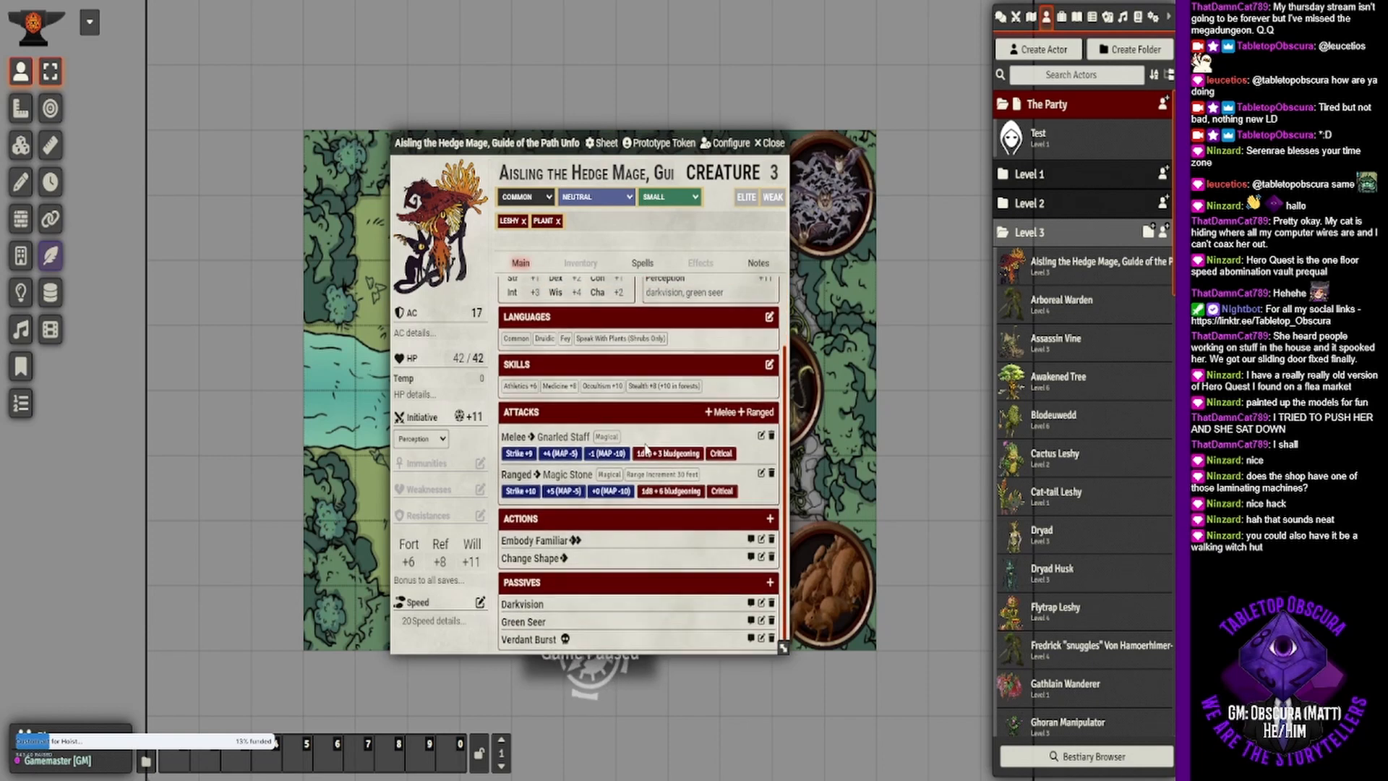
{"action": "left_click", "coordinate": [535, 541]}
{"action": "scroll", "coordinate": [577, 433], "scroll_direction": "down", "scroll_amount": 2}
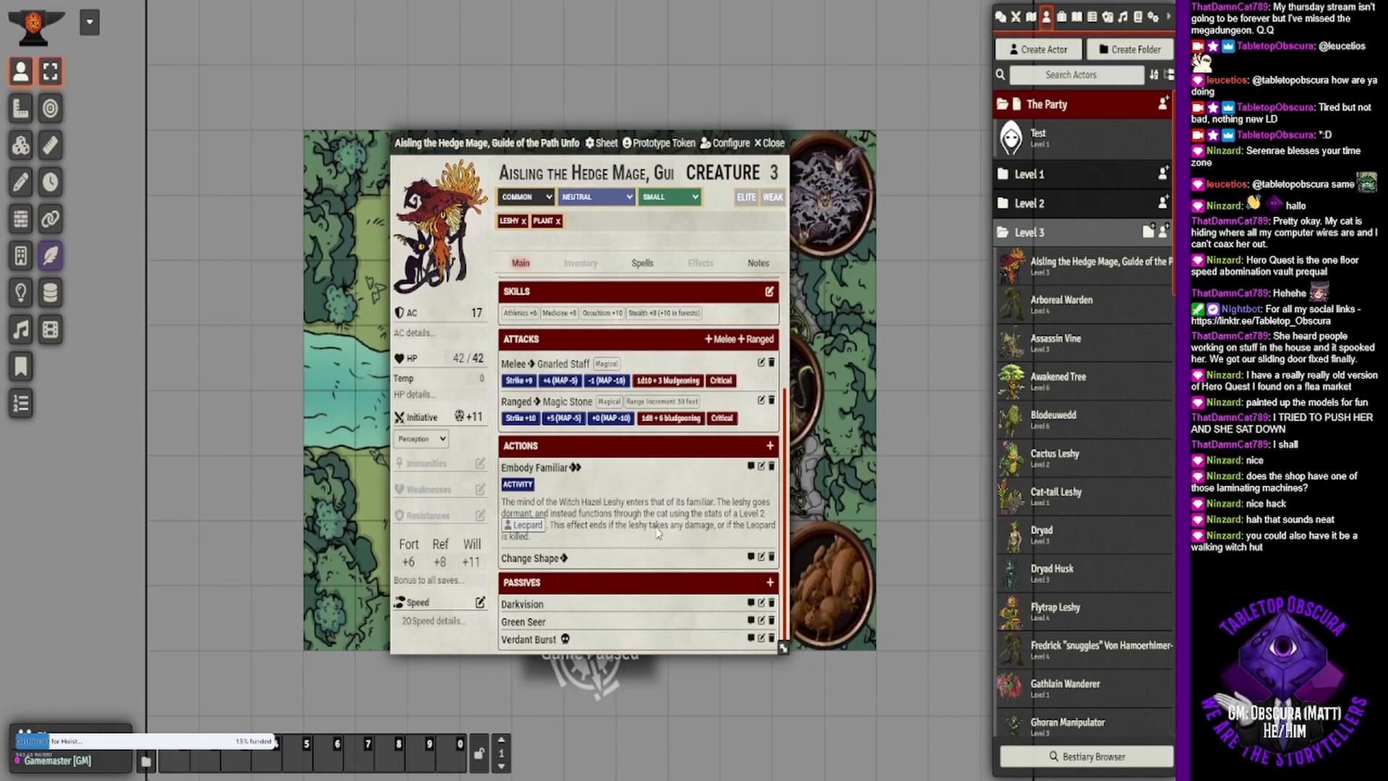
{"action": "left_click", "coordinate": [535, 468]}
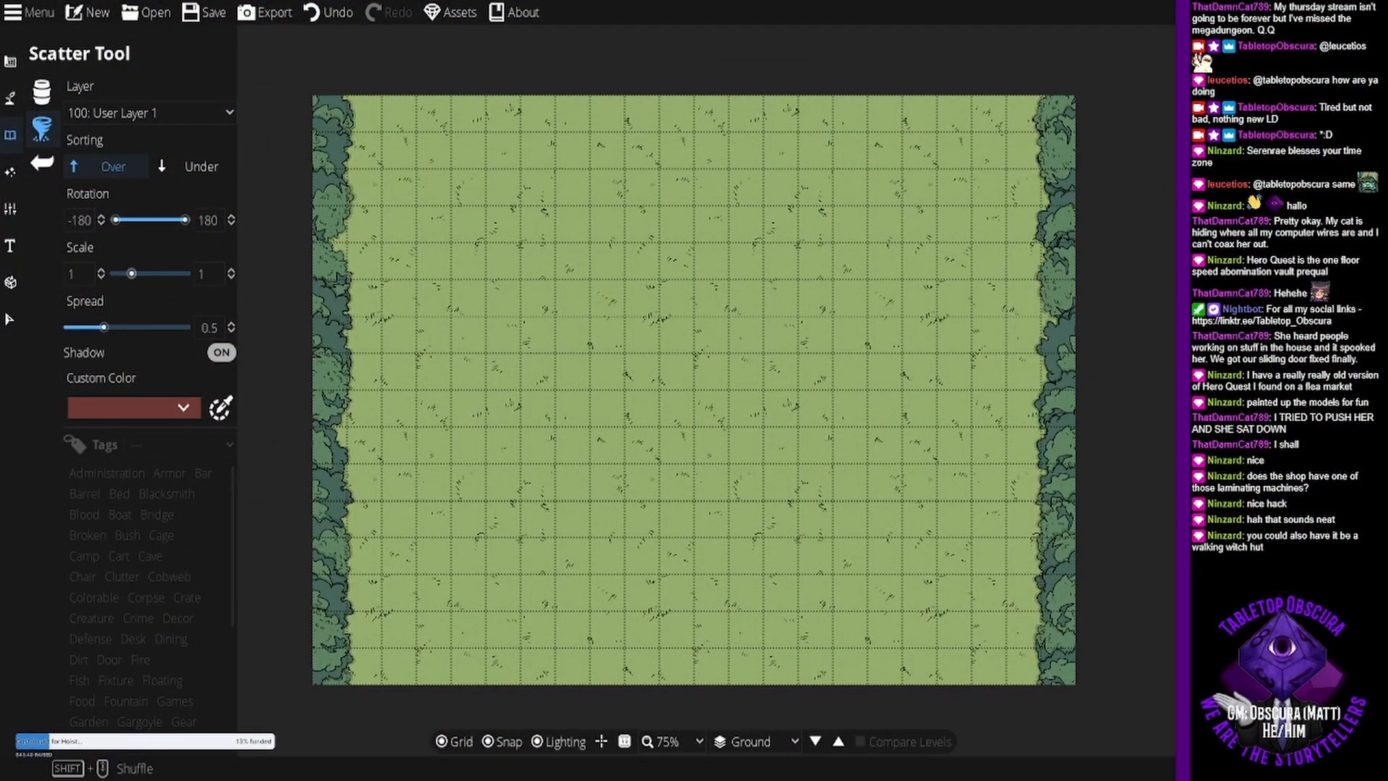
- Back in Dungeondraft, scatter trees along the map's north edge between the two side rows
{"action": "left_click", "coordinate": [849, 463]}
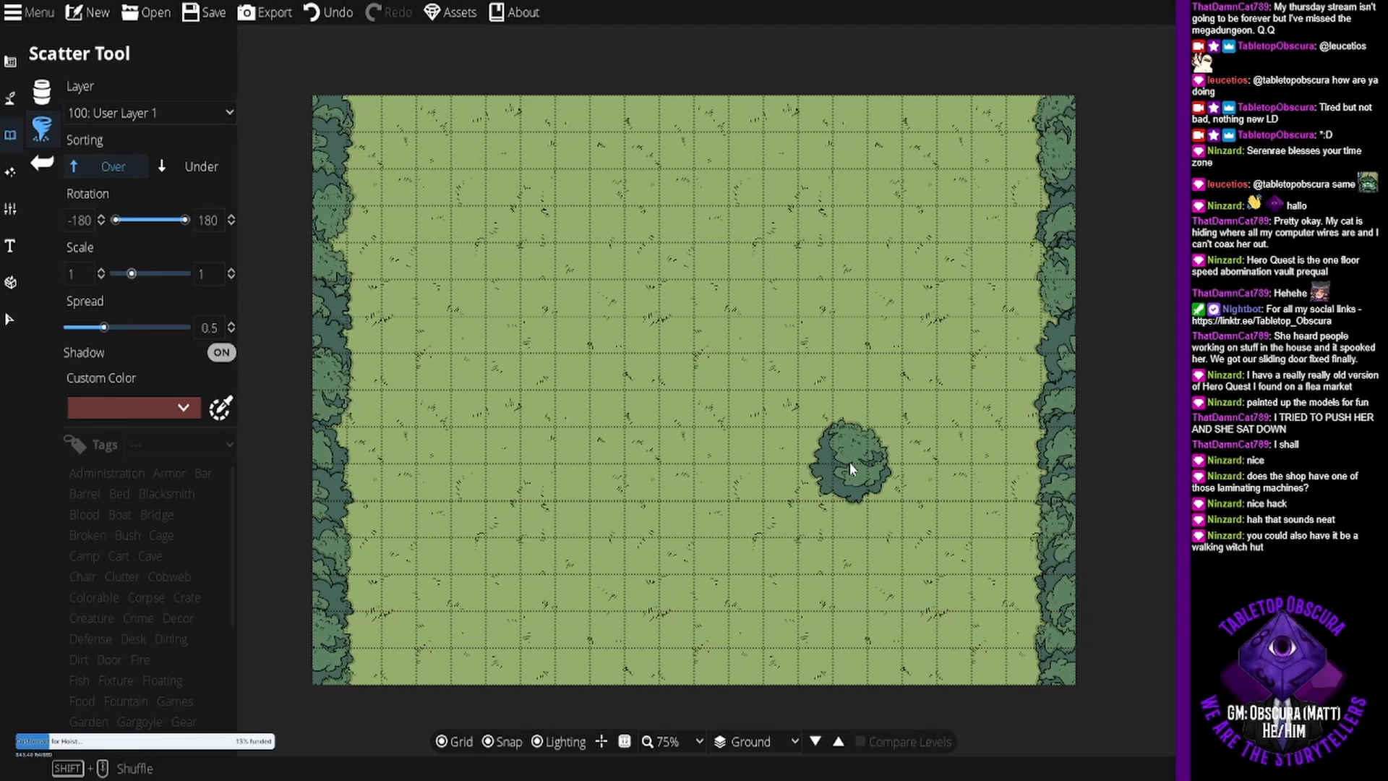
{"action": "left_click_drag", "start_coordinate": [848, 464], "coordinate": [410, 62]}
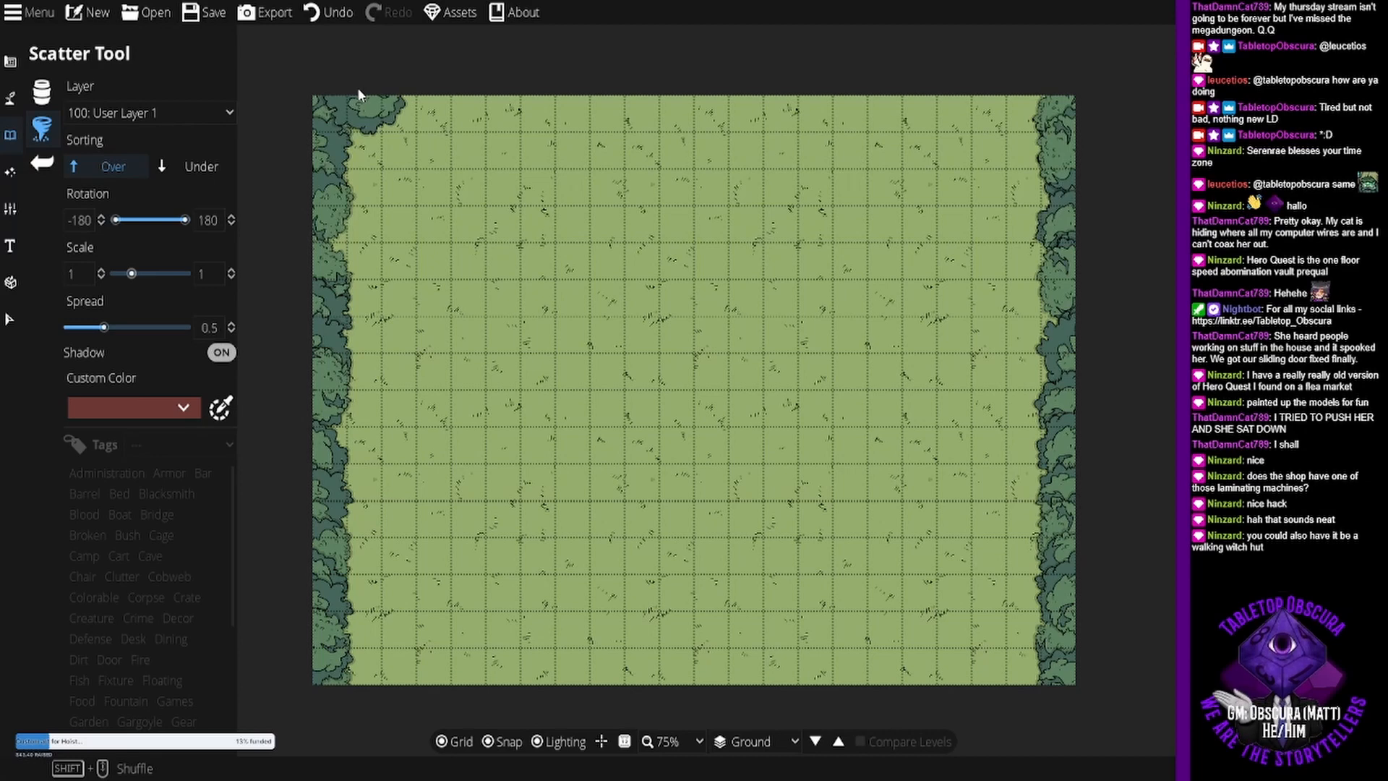
{"action": "left_click_drag", "start_coordinate": [364, 105], "coordinate": [578, 669]}
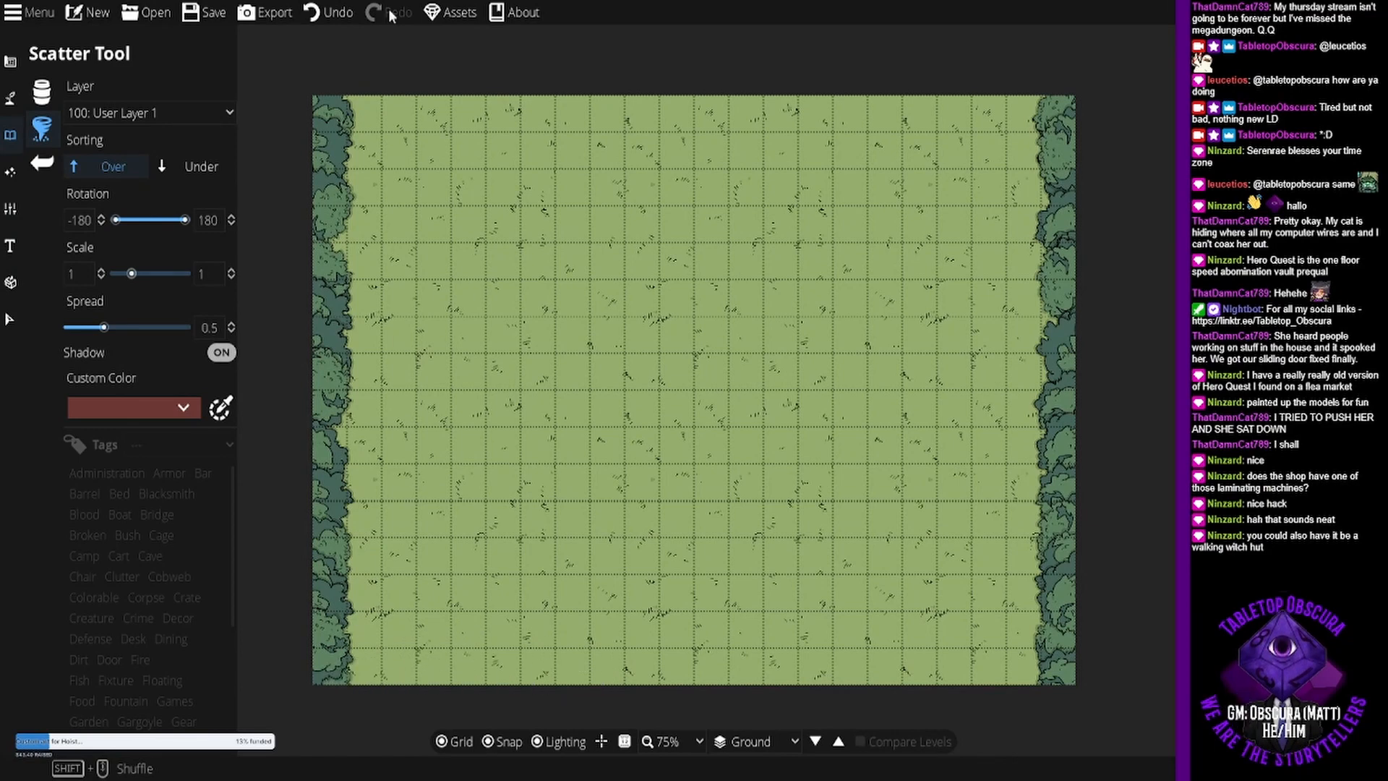
{"action": "mouse_move", "coordinate": [363, 93]}
{"action": "left_mouse_down"}
{"action": "mouse_move", "coordinate": [637, 81]}
{"action": "mouse_move", "coordinate": [660, 98]}
{"action": "mouse_move", "coordinate": [632, 97]}
{"action": "mouse_move", "coordinate": [998, 107]}
{"action": "left_mouse_up"}
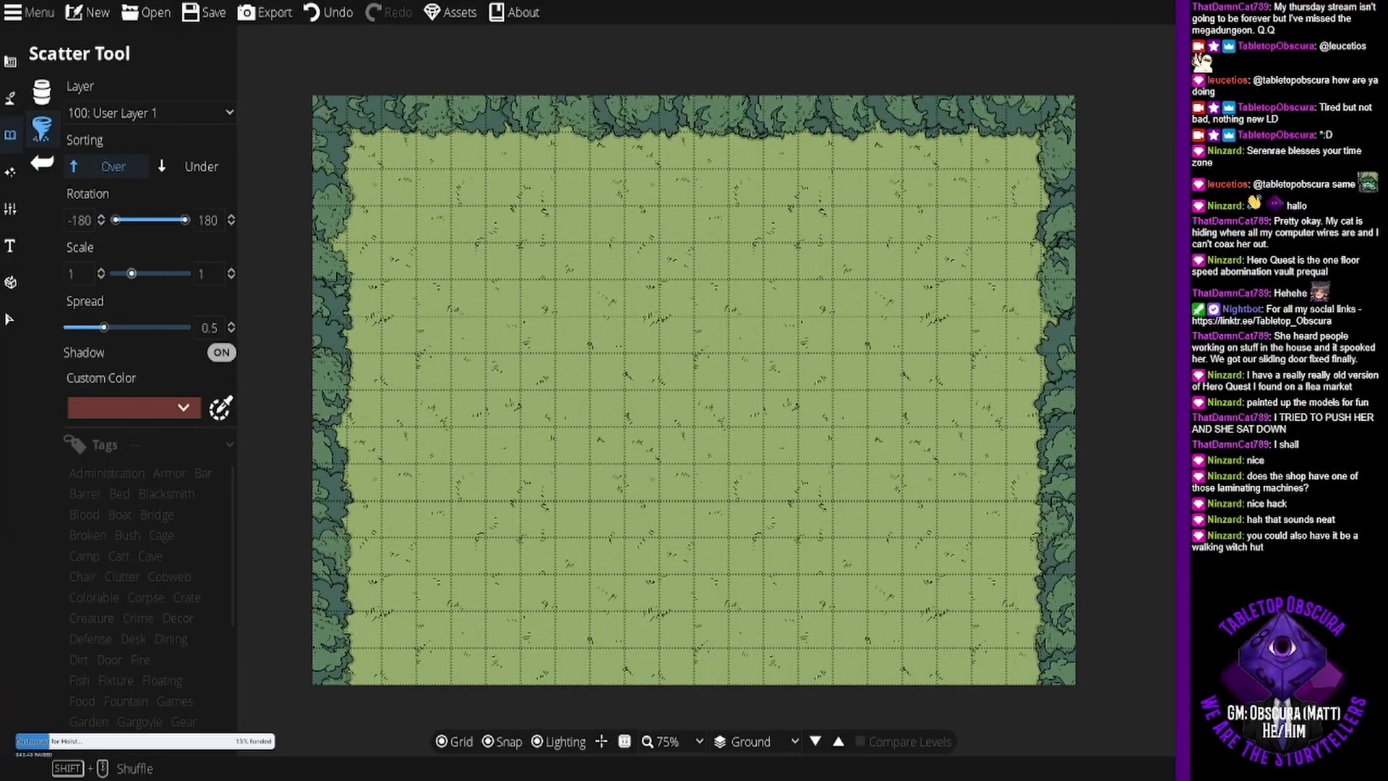
{"action": "left_click", "coordinate": [42, 93]}
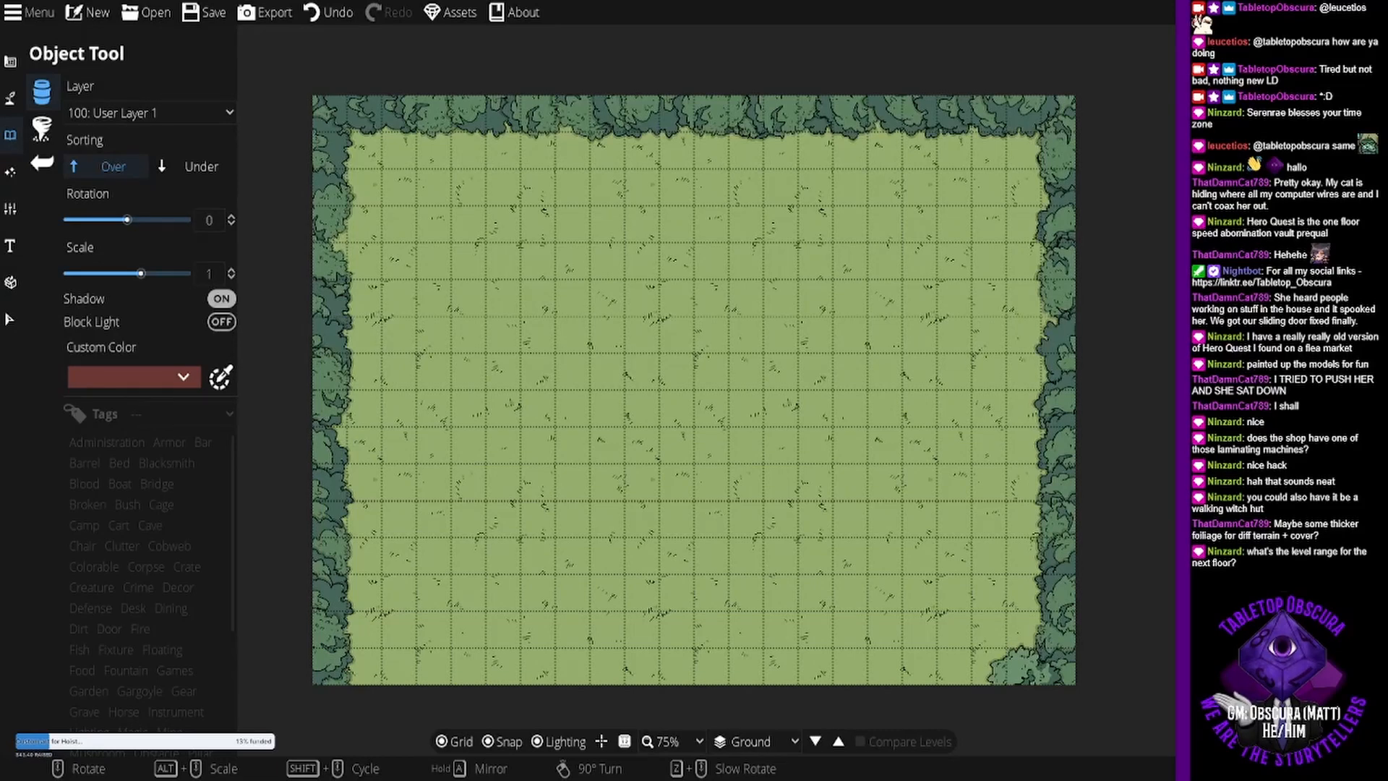
{"action": "left_click_drag", "start_coordinate": [1034, 680], "coordinate": [933, 685]}
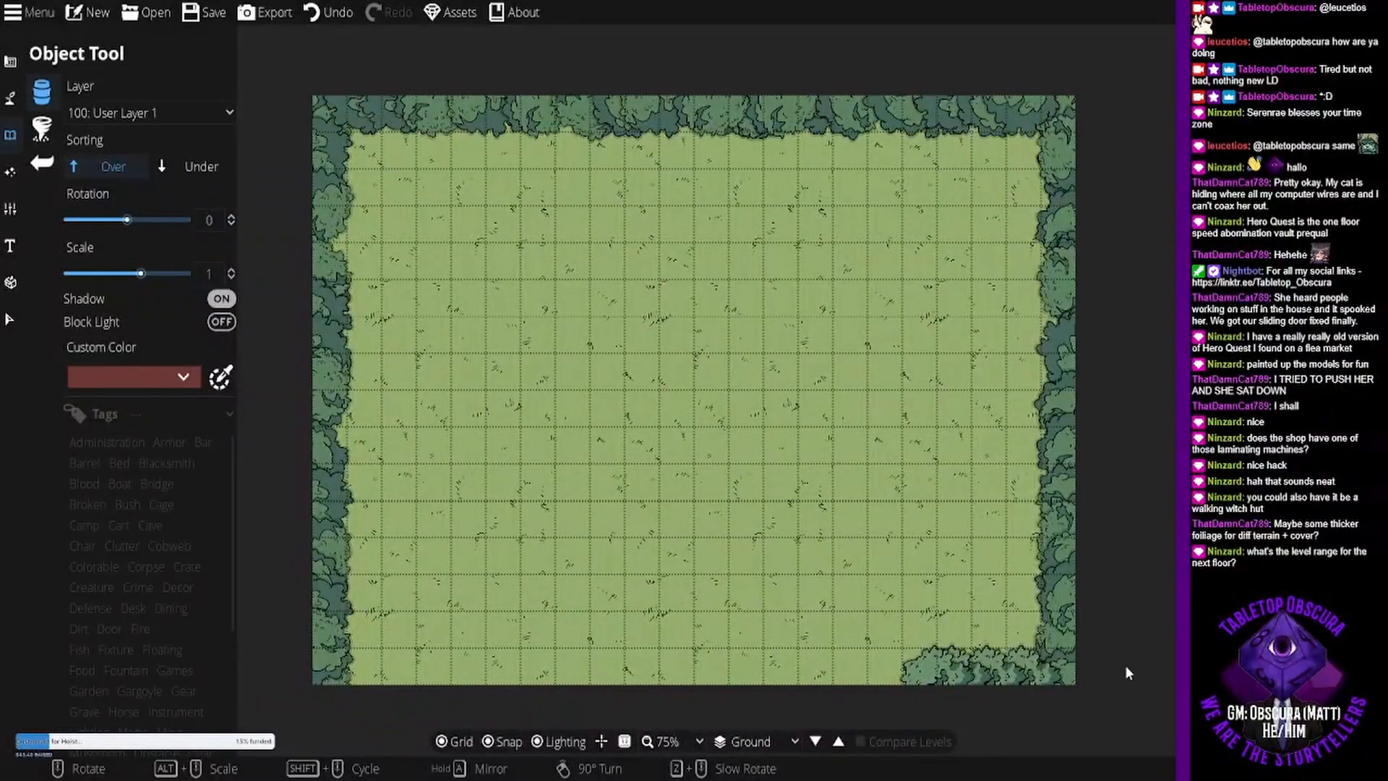
{"action": "key", "text": "ctrl+z"}
{"action": "key", "text": "ctrl+z"}
{"action": "key", "text": "ctrl+z"}
{"action": "key", "text": "ctrl+z"}
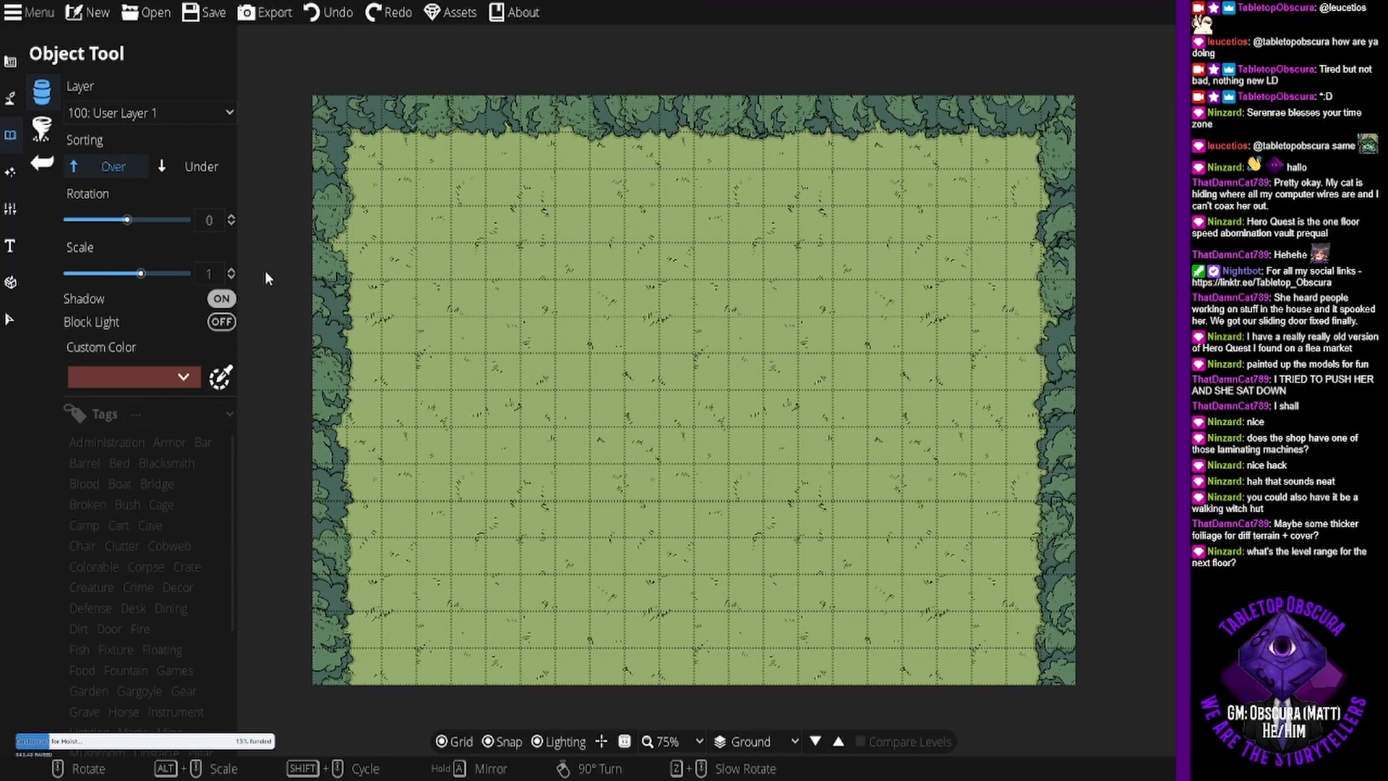
- Scatter trees along the map's south edge from both corners with the Scatter Tool, leaving a narrow gap in the middle
{"action": "left_click", "coordinate": [43, 128]}
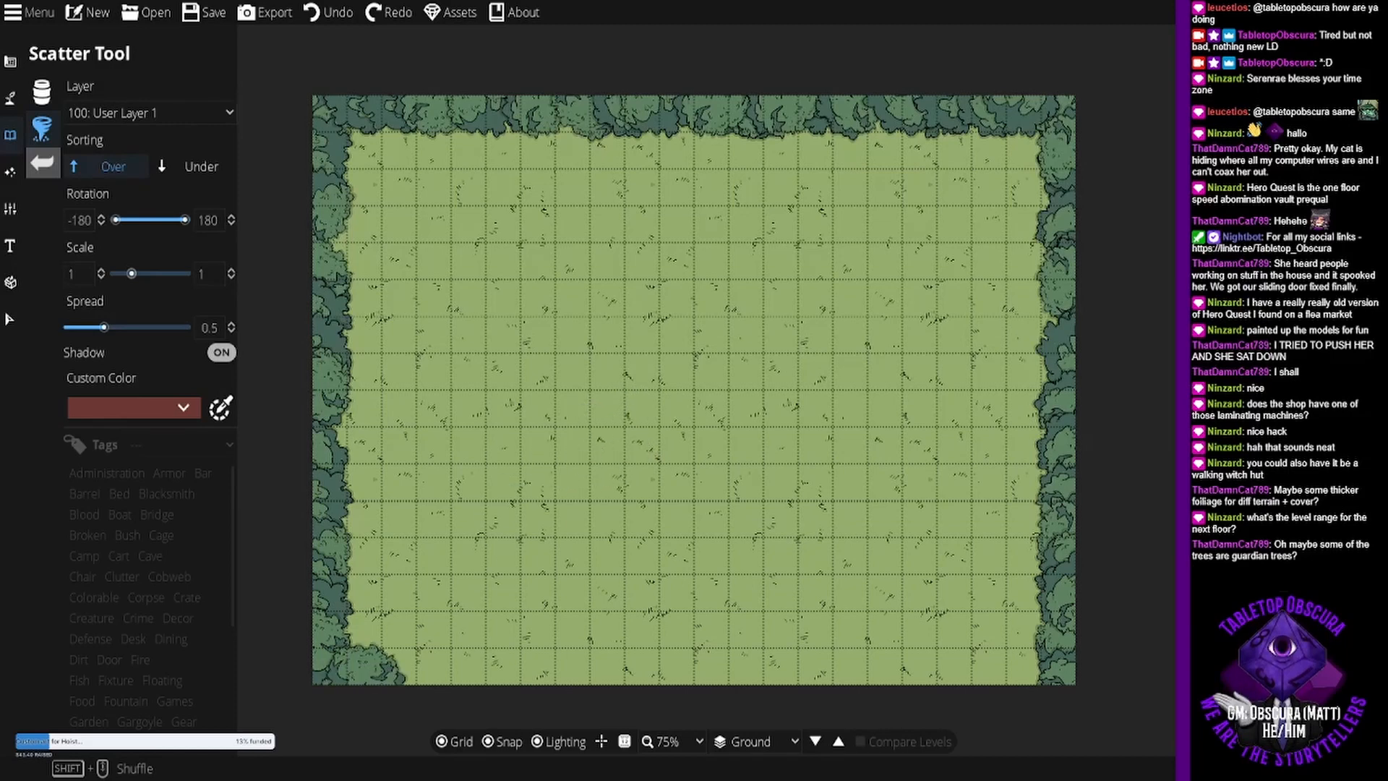
{"action": "left_click_drag", "start_coordinate": [367, 682], "coordinate": [444, 683]}
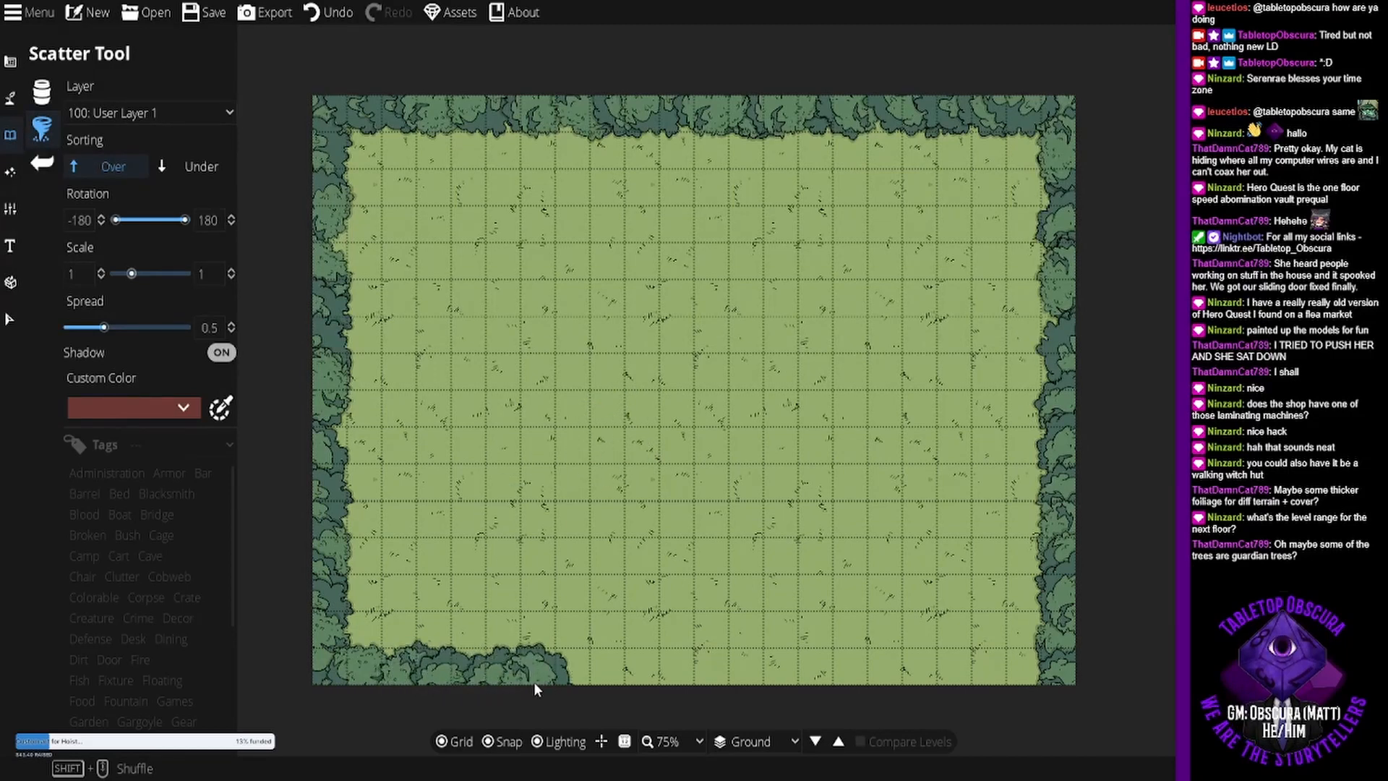
{"action": "left_click_drag", "start_coordinate": [1039, 691], "coordinate": [826, 684]}
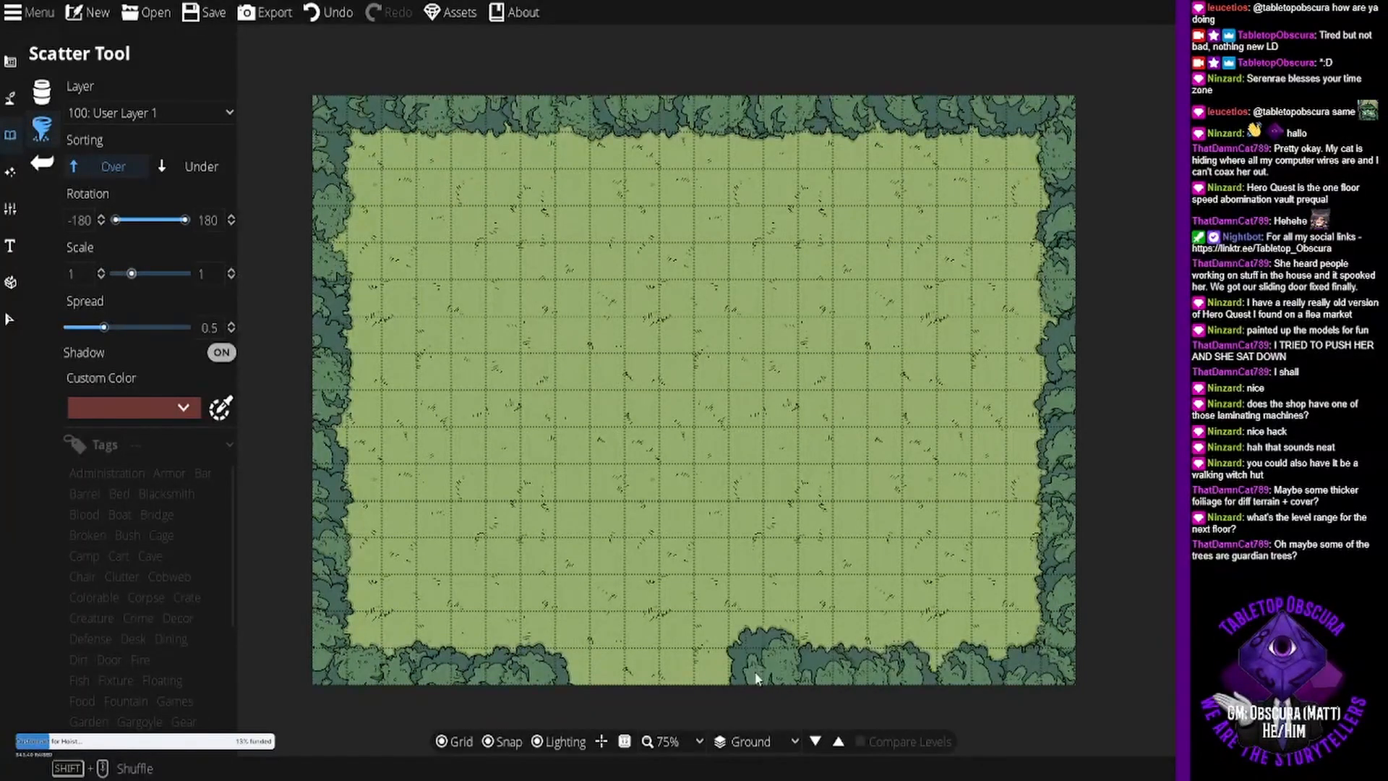
{"action": "left_click", "coordinate": [609, 695]}
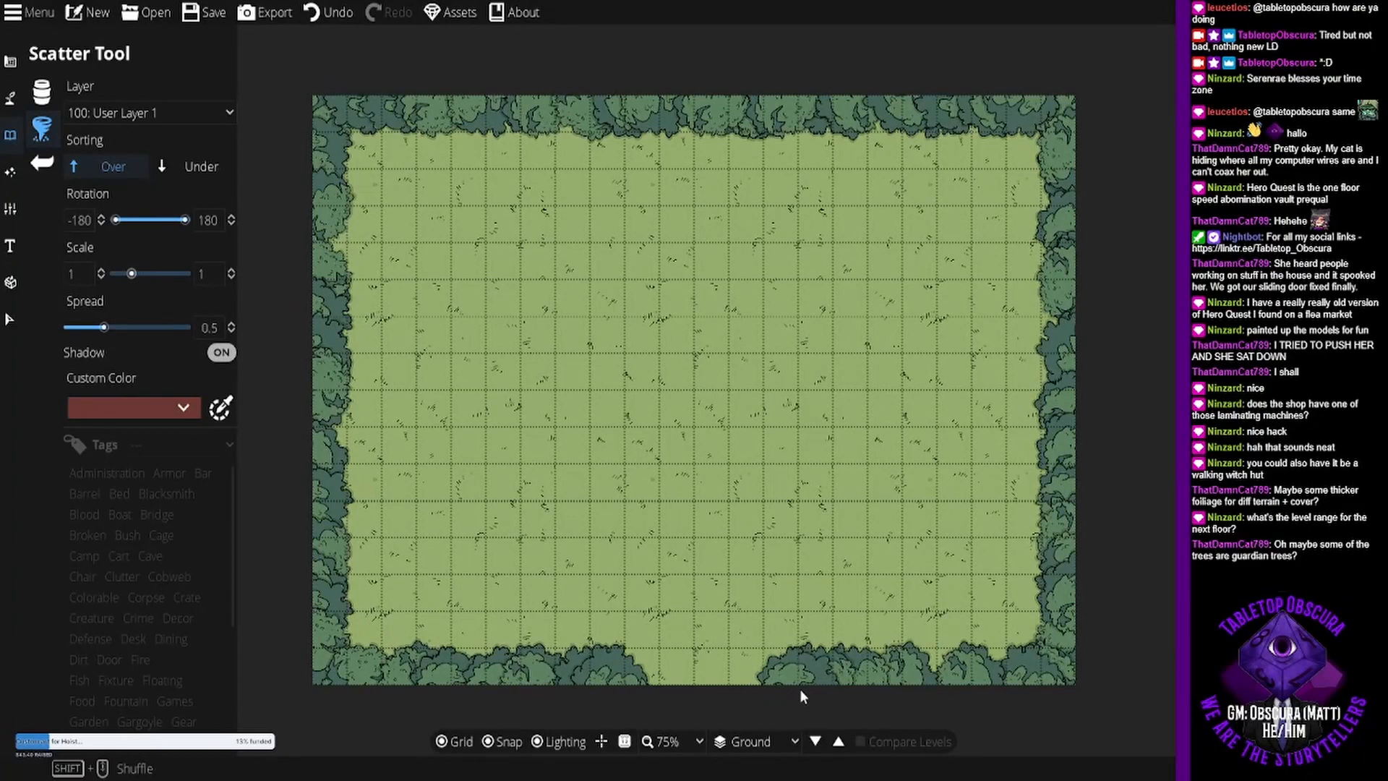
{"action": "left_click", "coordinate": [656, 686]}
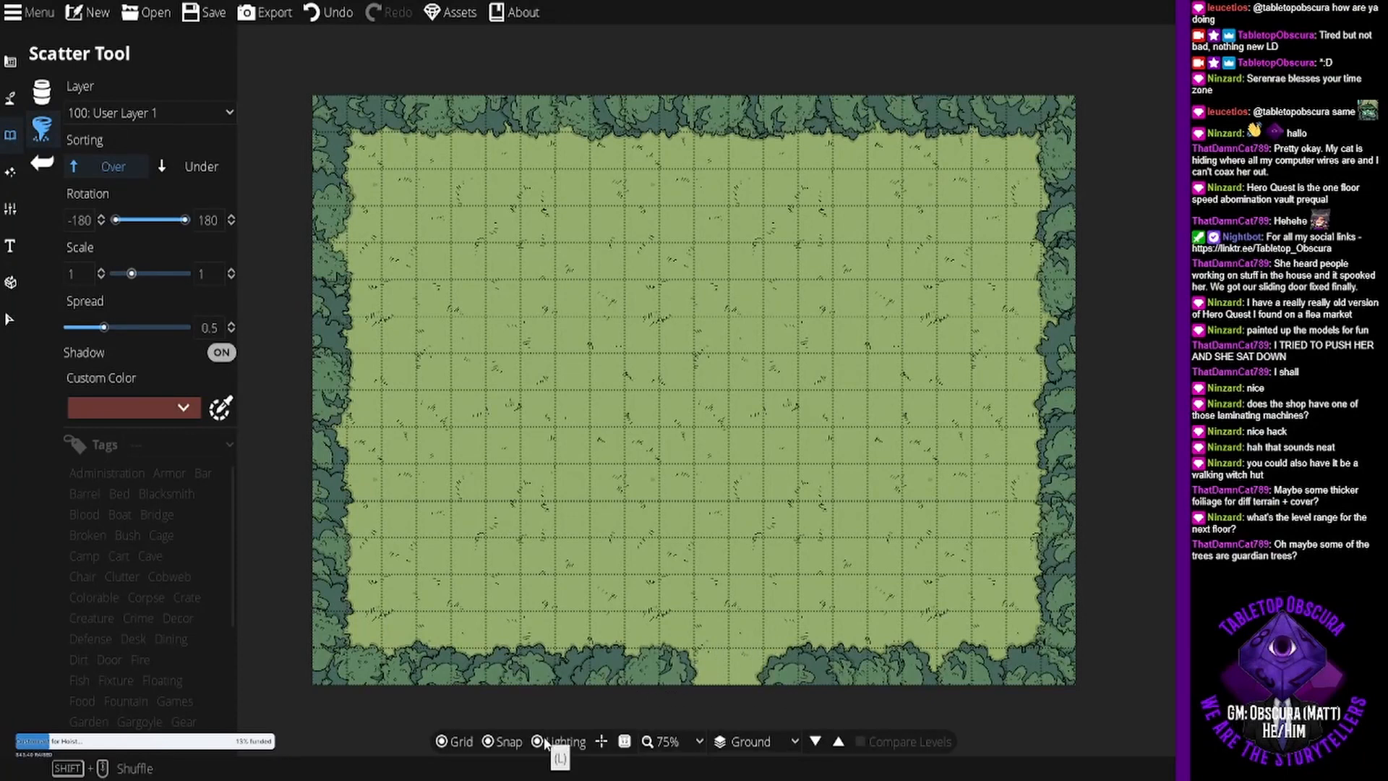
{"action": "key", "text": "ctrl+z"}
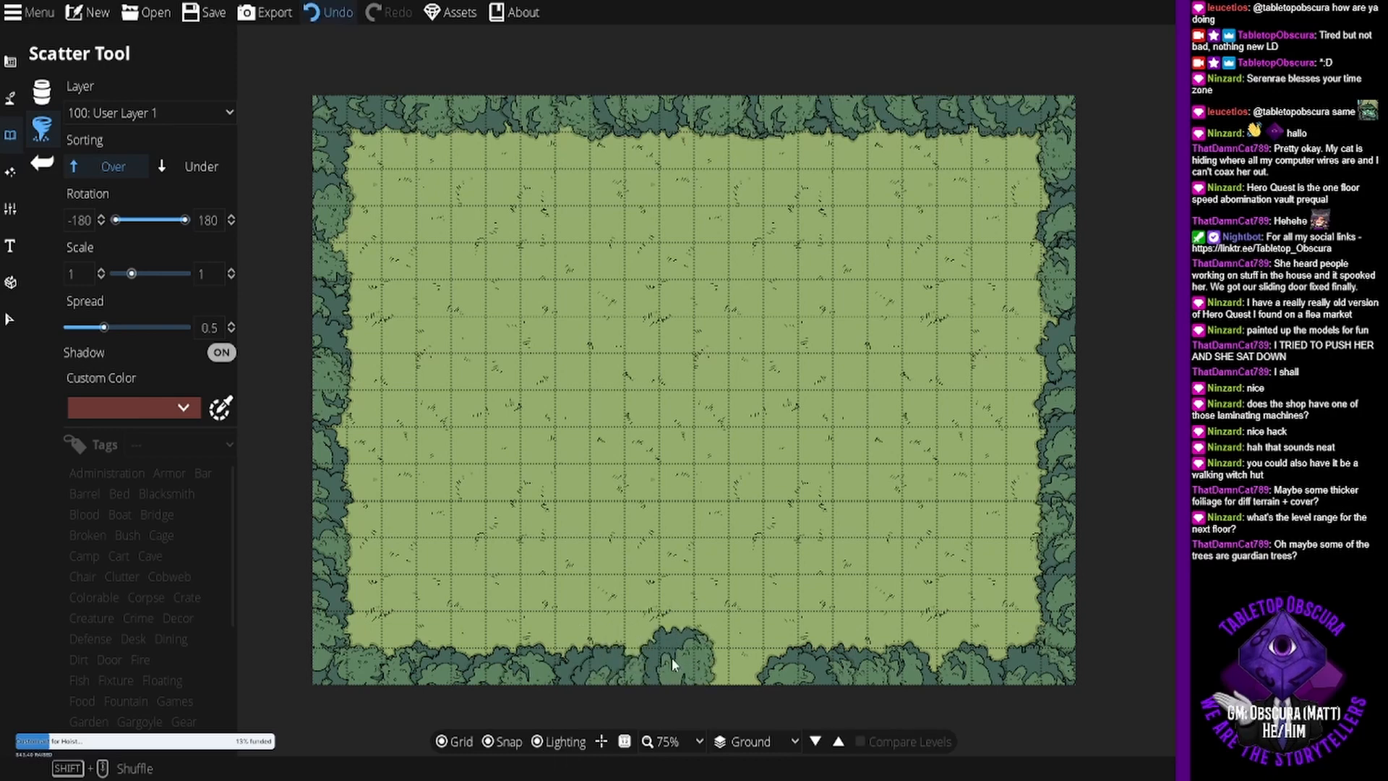
{"action": "left_click", "coordinate": [765, 683]}
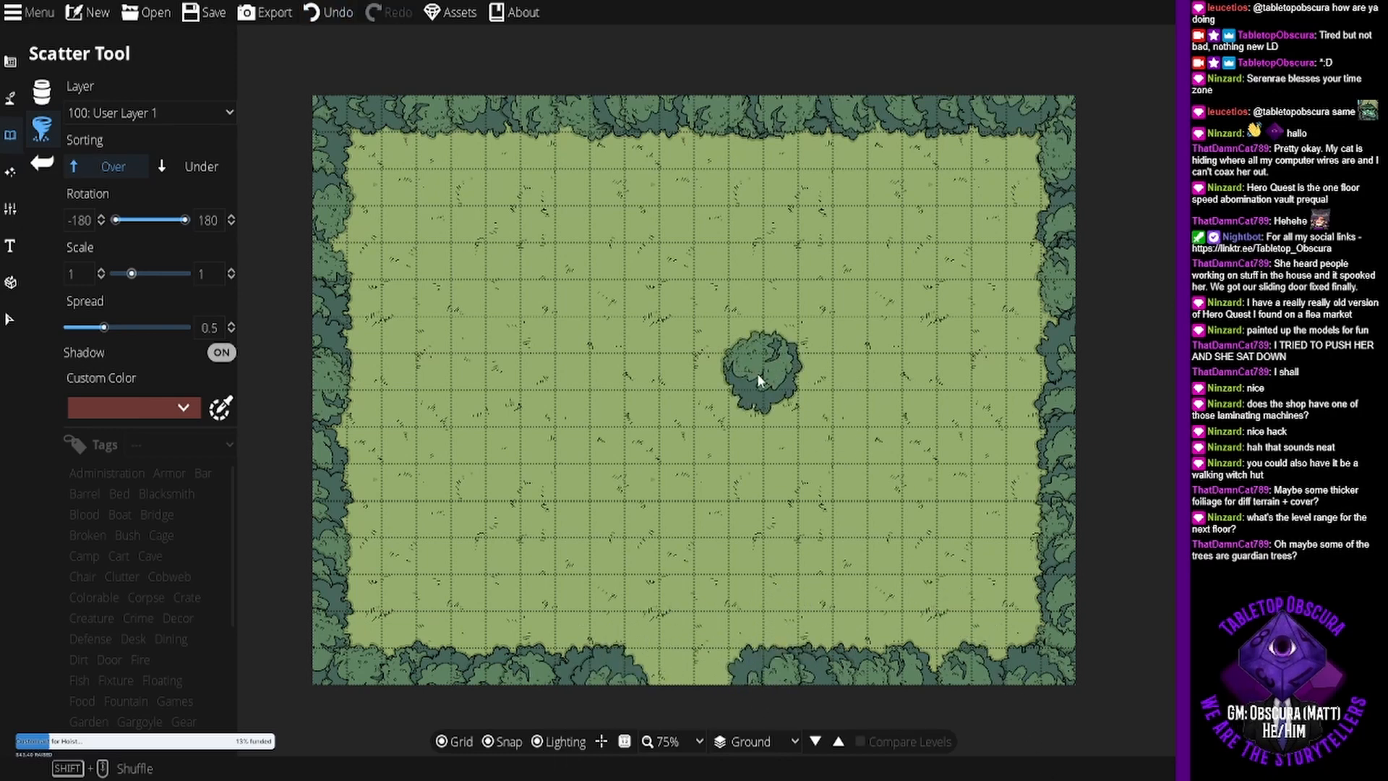
{"action": "left_click", "coordinate": [1035, 280]}
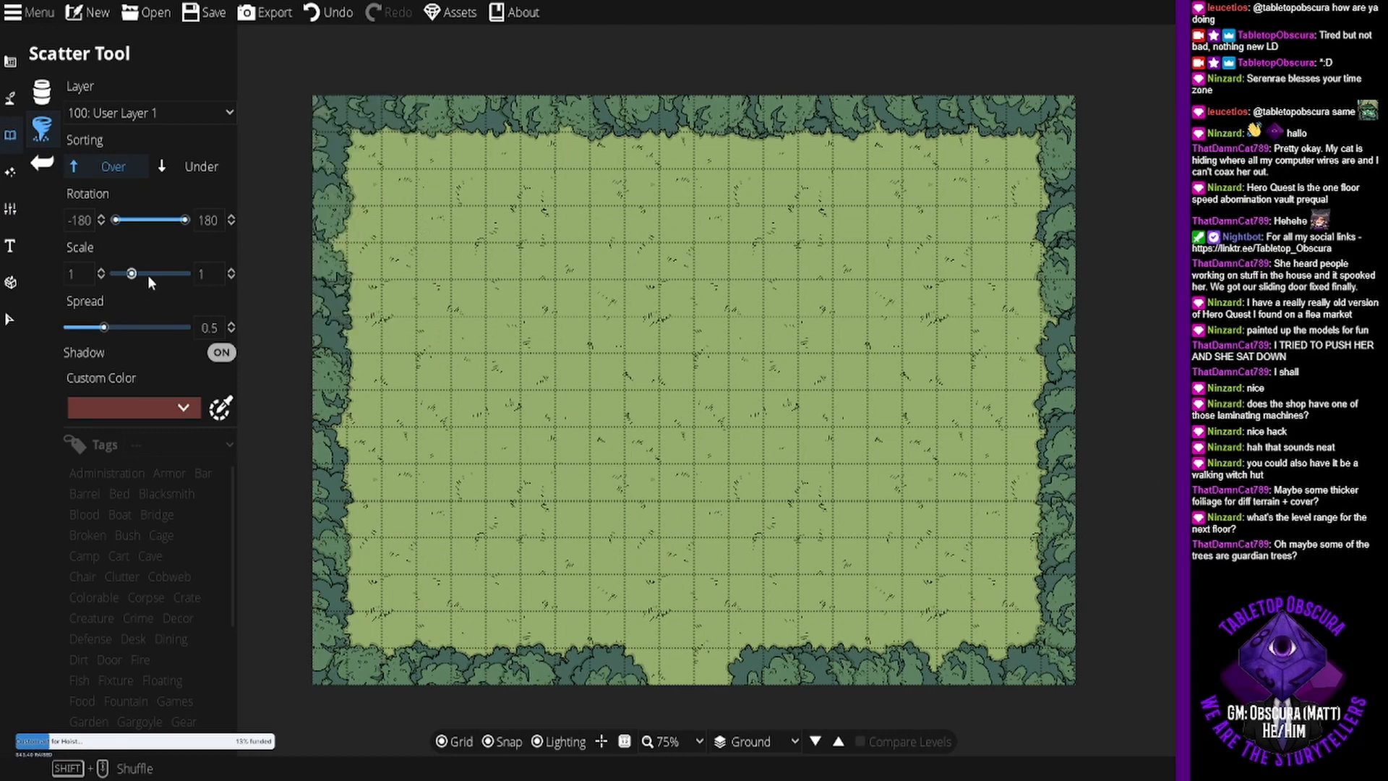
- Place a Wood Burned 05 trunk in the gap of the south tree line, rotated 150 degrees at scale 4, partly off the map
{"action": "left_click", "coordinate": [42, 92]}
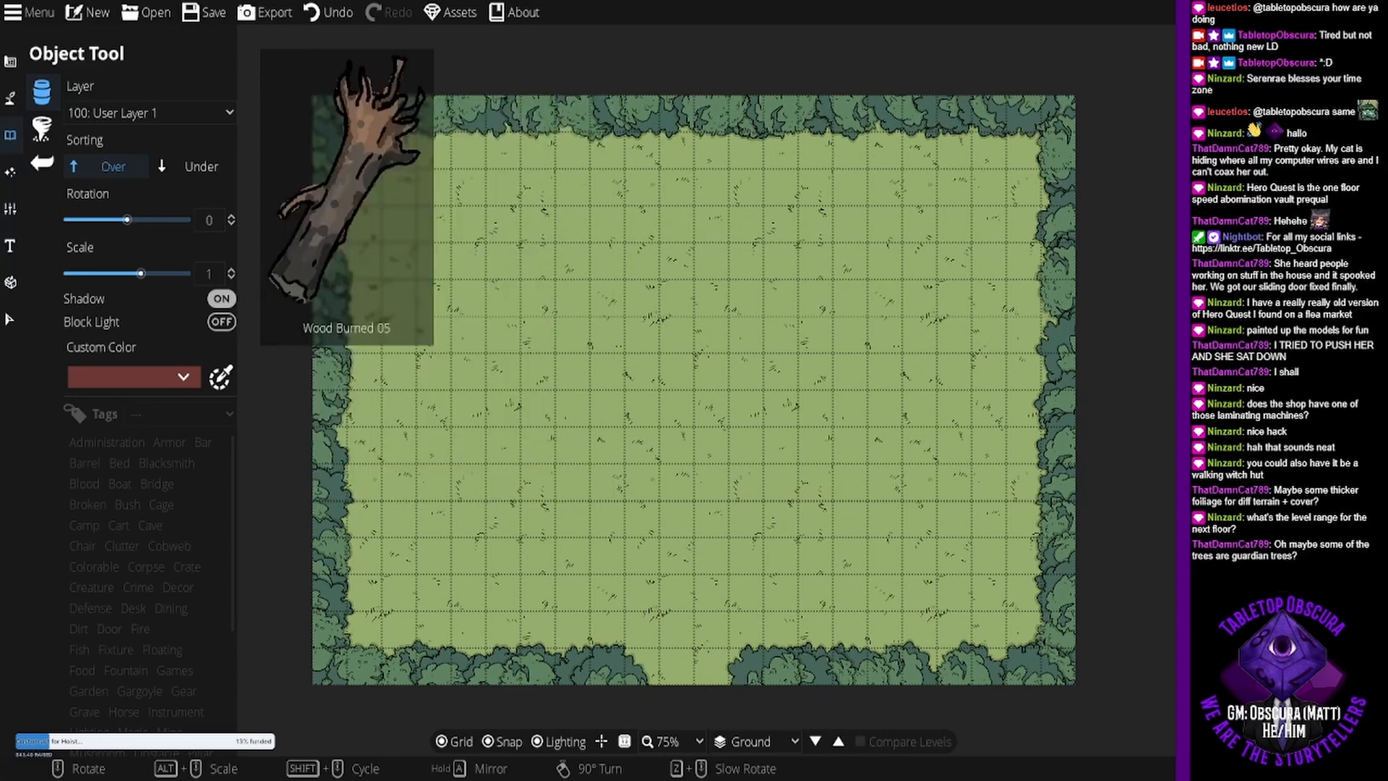
{"action": "scroll", "coordinate": [688, 692], "scroll_direction": "down", "scroll_amount": 10}
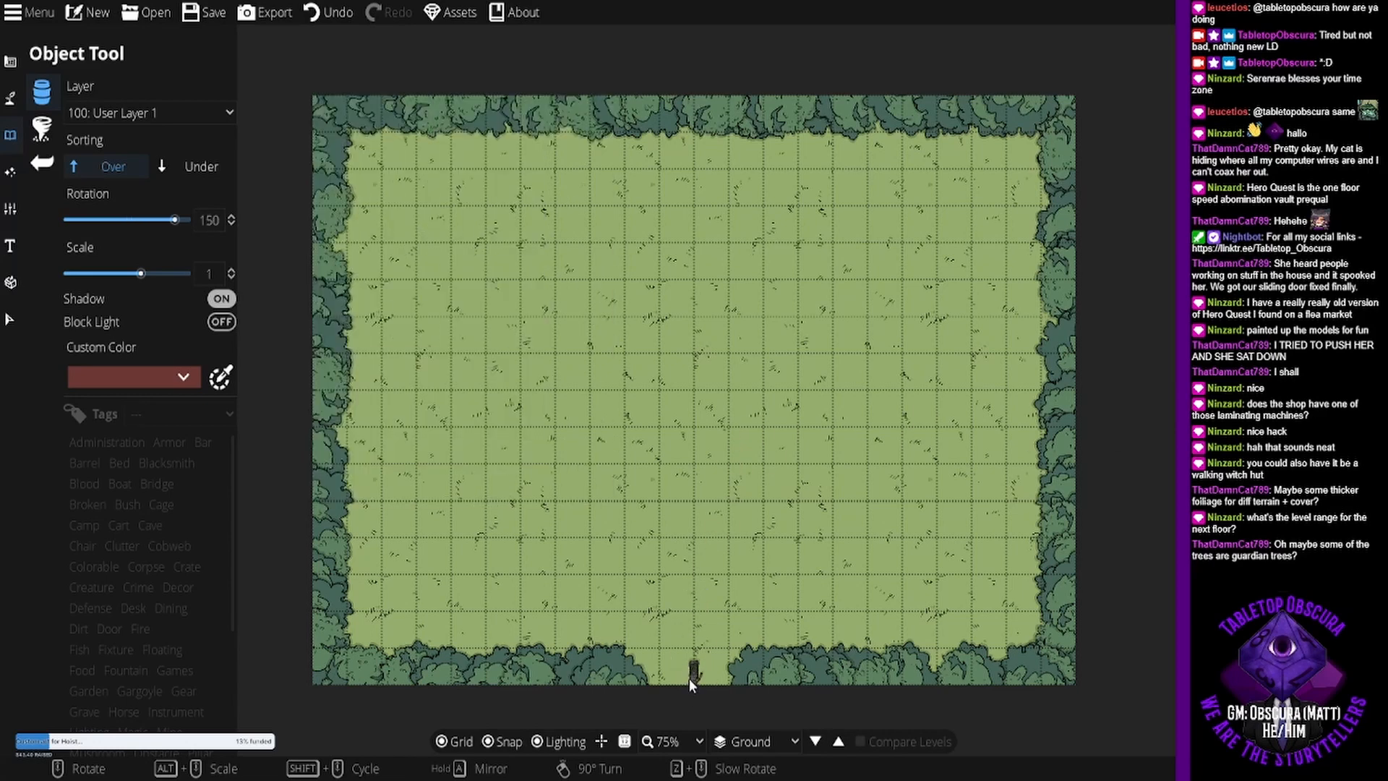
{"action": "scroll", "coordinate": [689, 678], "scroll_direction": "up", "scroll_amount": 13, "text": "alt"}
{"action": "scroll", "coordinate": [689, 678], "scroll_direction": "up", "scroll_amount": 15, "text": "alt"}
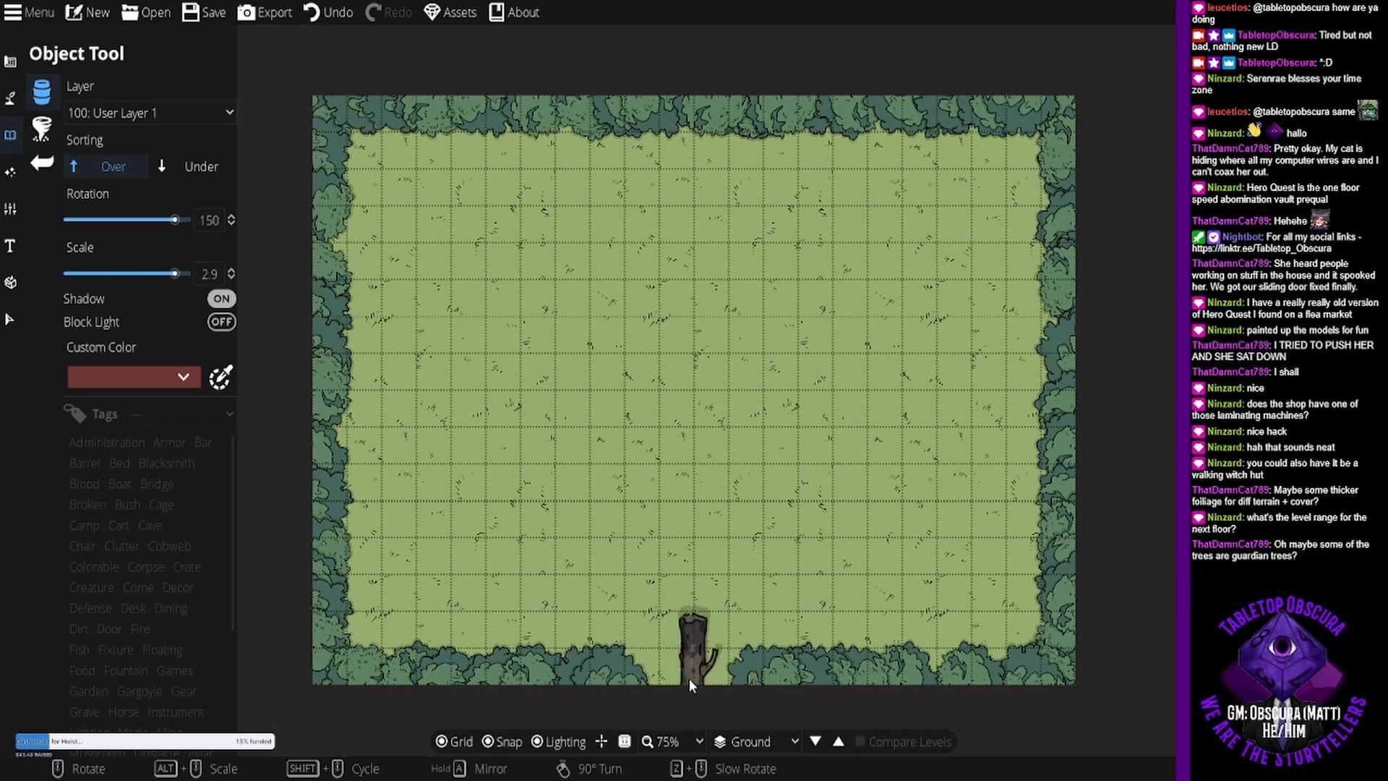
{"action": "scroll", "coordinate": [700, 714], "scroll_direction": "up", "scroll_amount": 2, "text": "alt"}
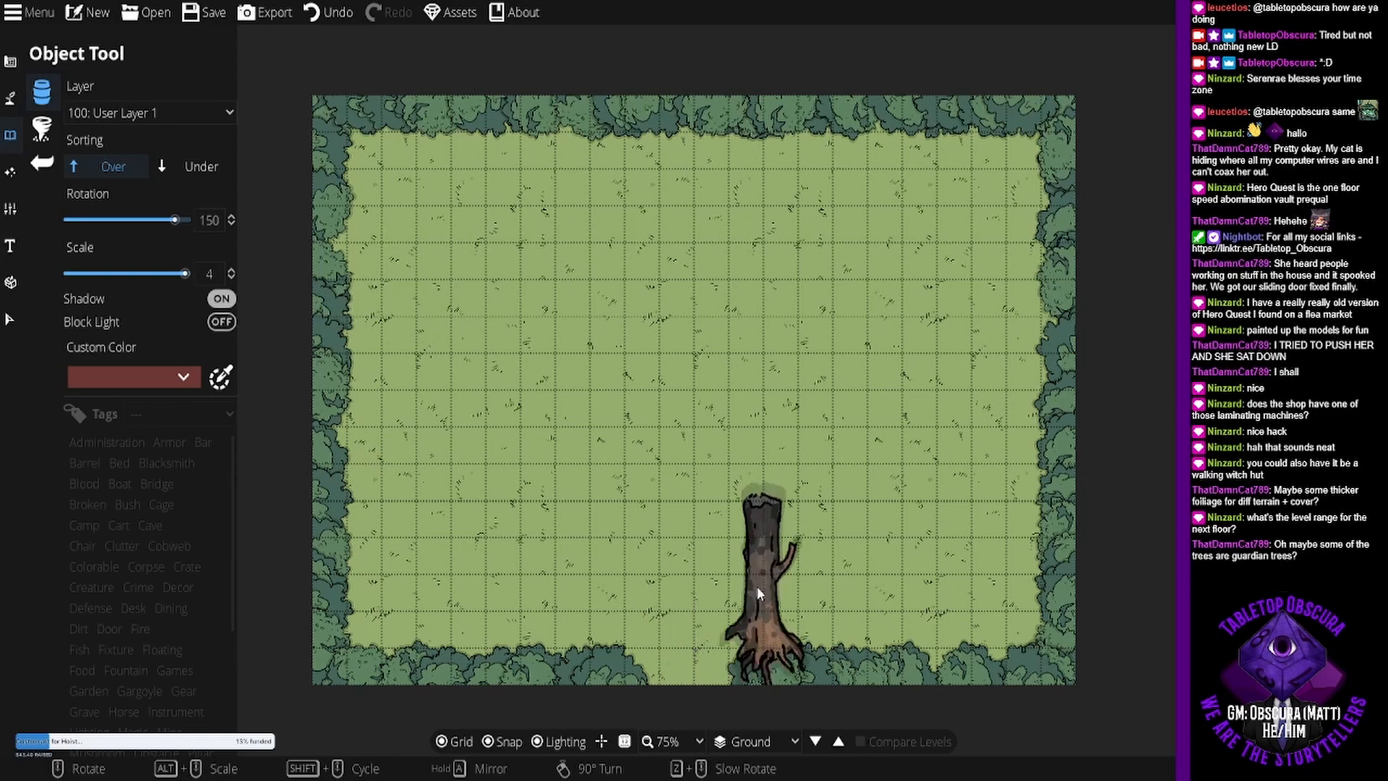
{"action": "right_click", "coordinate": [692, 536]}
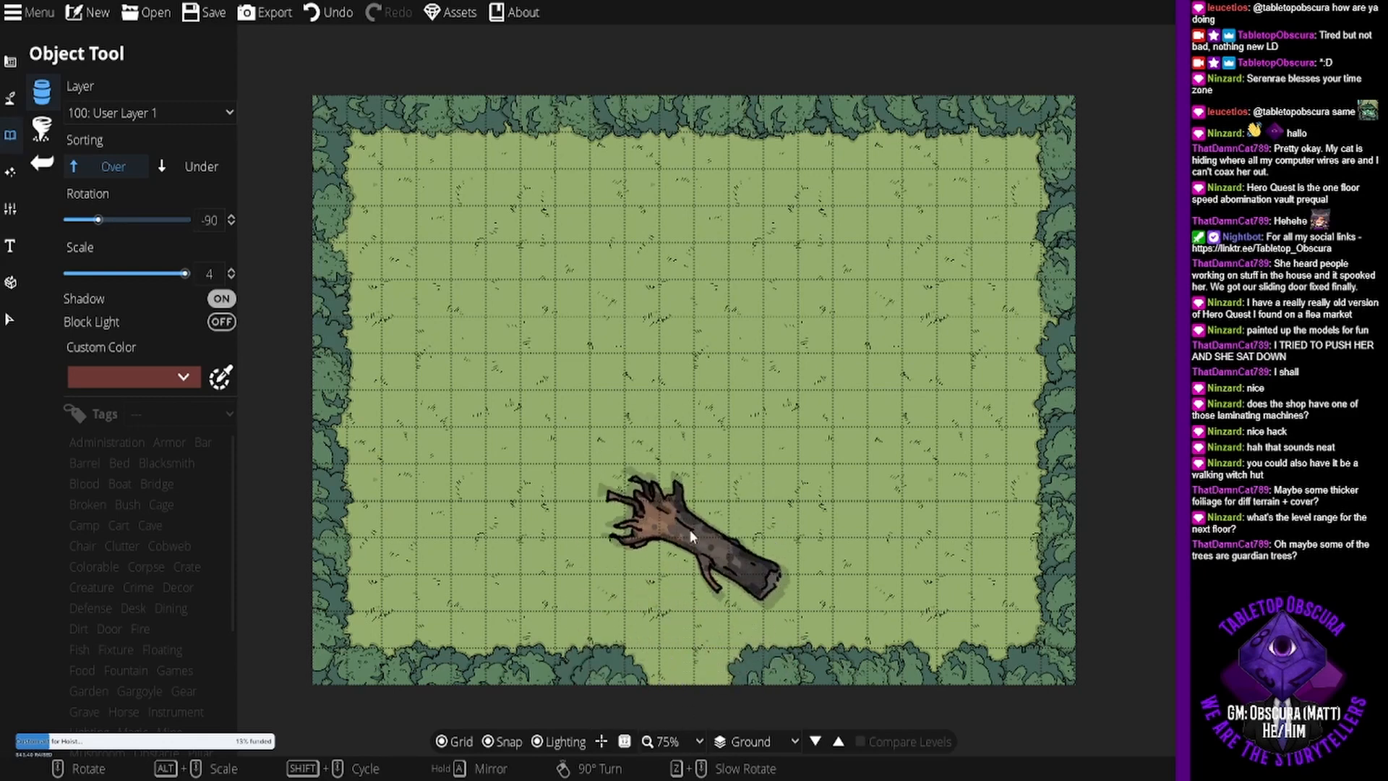
{"action": "right_click", "coordinate": [690, 531]}
{"action": "right_click", "coordinate": [690, 531]}
{"action": "scroll", "coordinate": [690, 535], "scroll_direction": "up", "scroll_amount": 6}
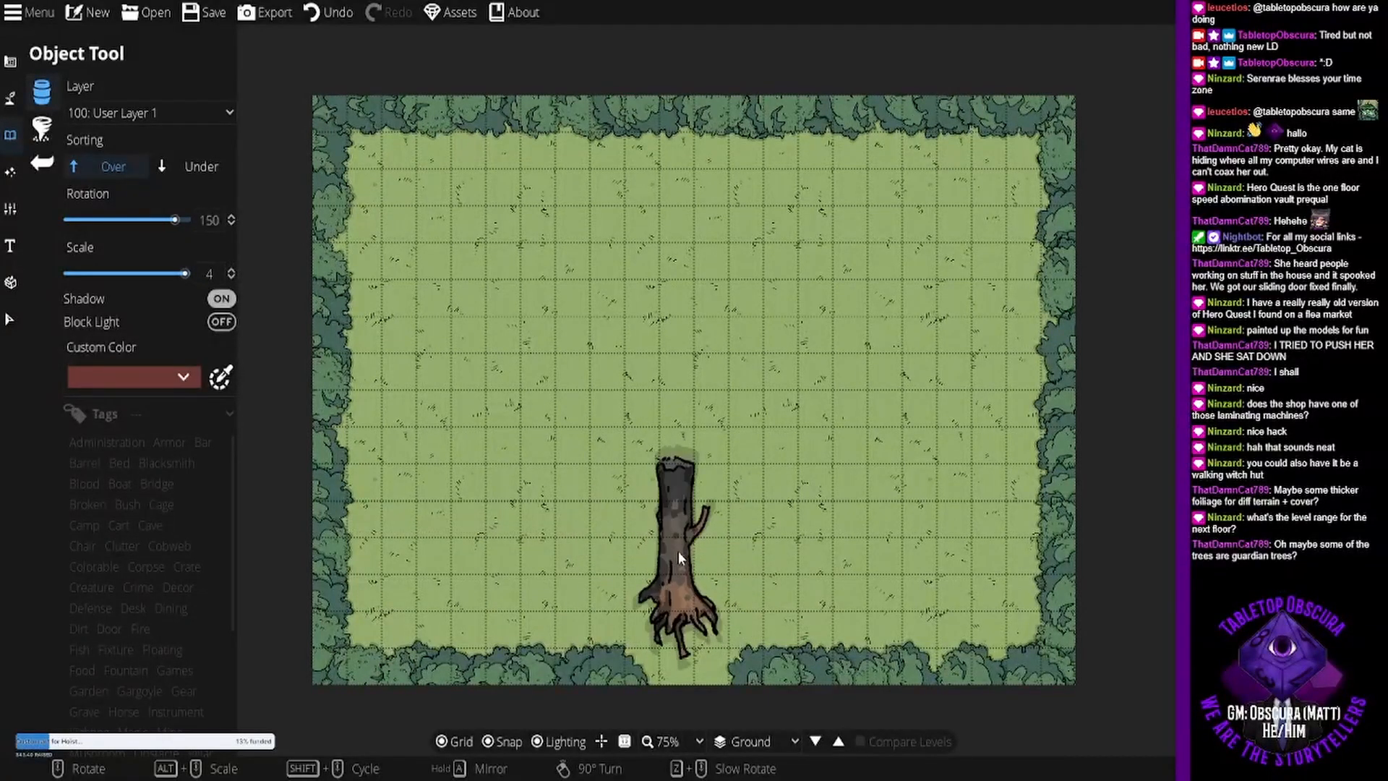
{"action": "left_click_drag", "start_coordinate": [677, 596], "coordinate": [702, 375]}
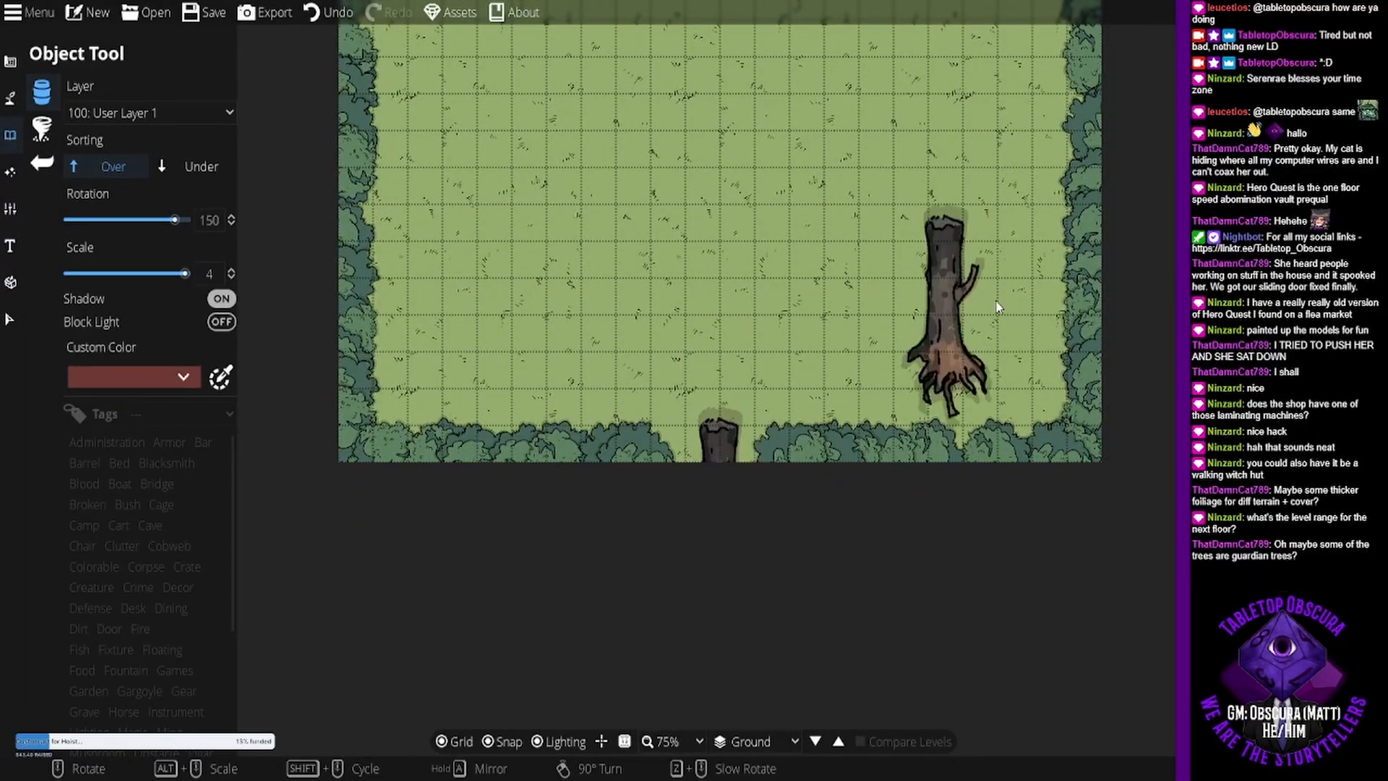
{"action": "left_click_drag", "start_coordinate": [719, 249], "coordinate": [714, 336]}
- Choose a small bush cluster for the Object Tool and set the object scale to 1
{"action": "left_click", "coordinate": [48, 134]}
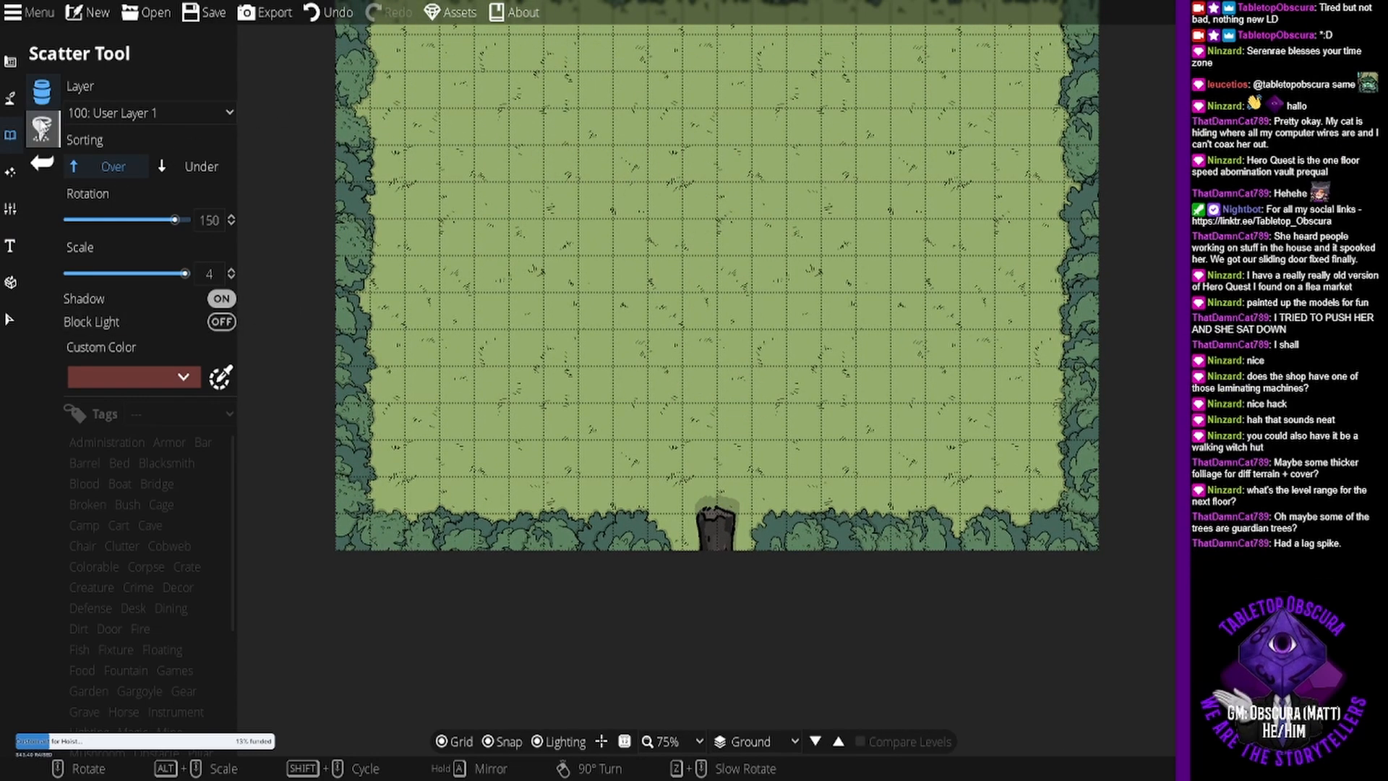
{"action": "left_click", "coordinate": [44, 128]}
{"action": "left_click", "coordinate": [42, 93]}
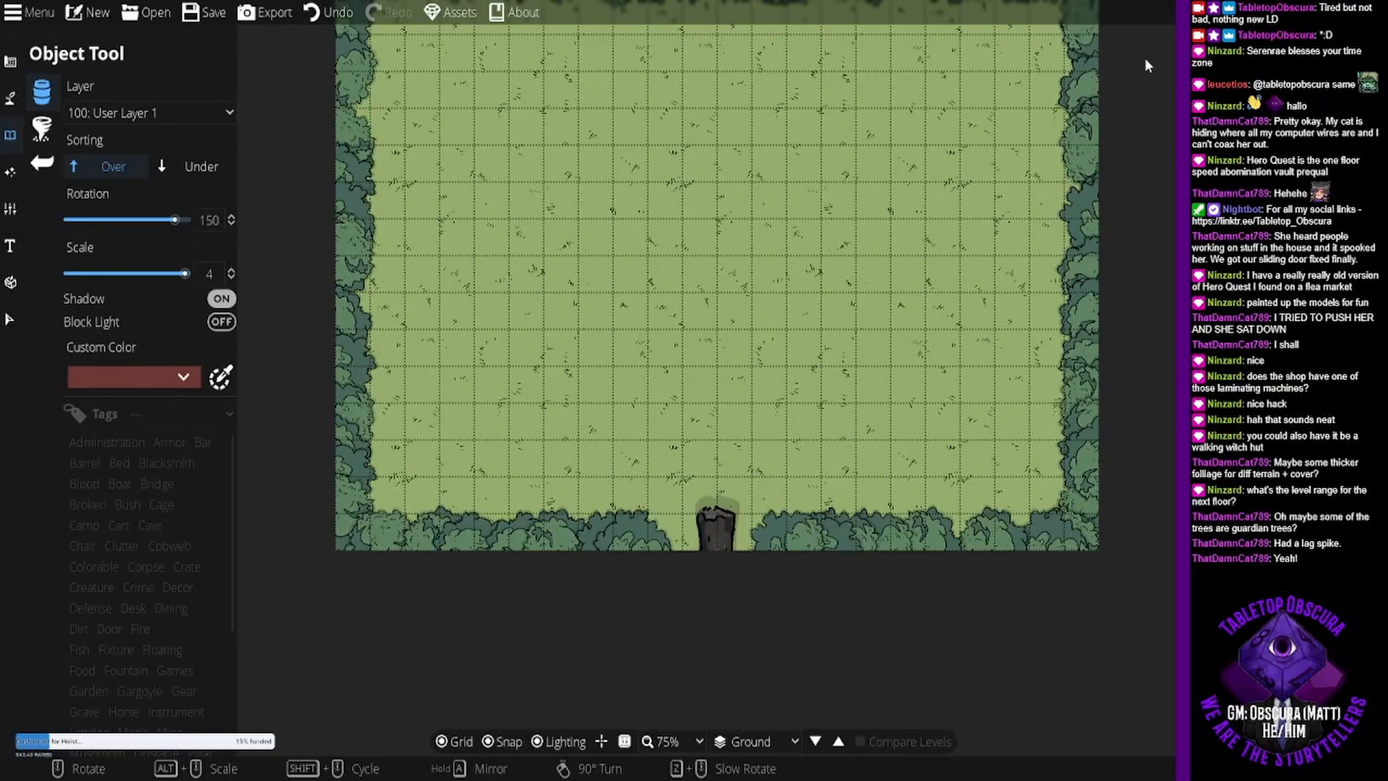
{"action": "scroll", "coordinate": [1150, 67], "scroll_direction": "down", "scroll_amount": 1, "text": "shift"}
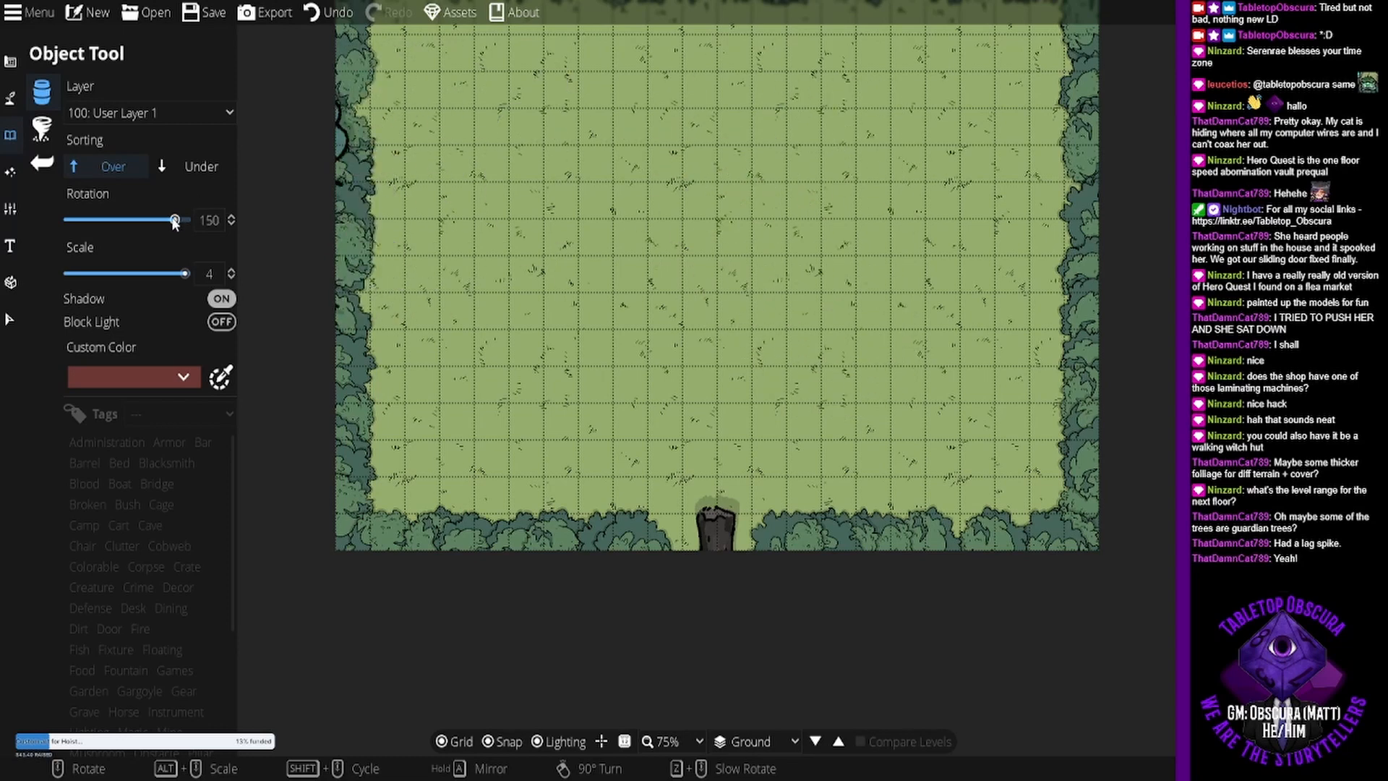
{"action": "left_click_drag", "start_coordinate": [216, 273], "coordinate": [207, 274]}
{"action": "type", "text": "1"}
{"action": "key", "text": "Return"}
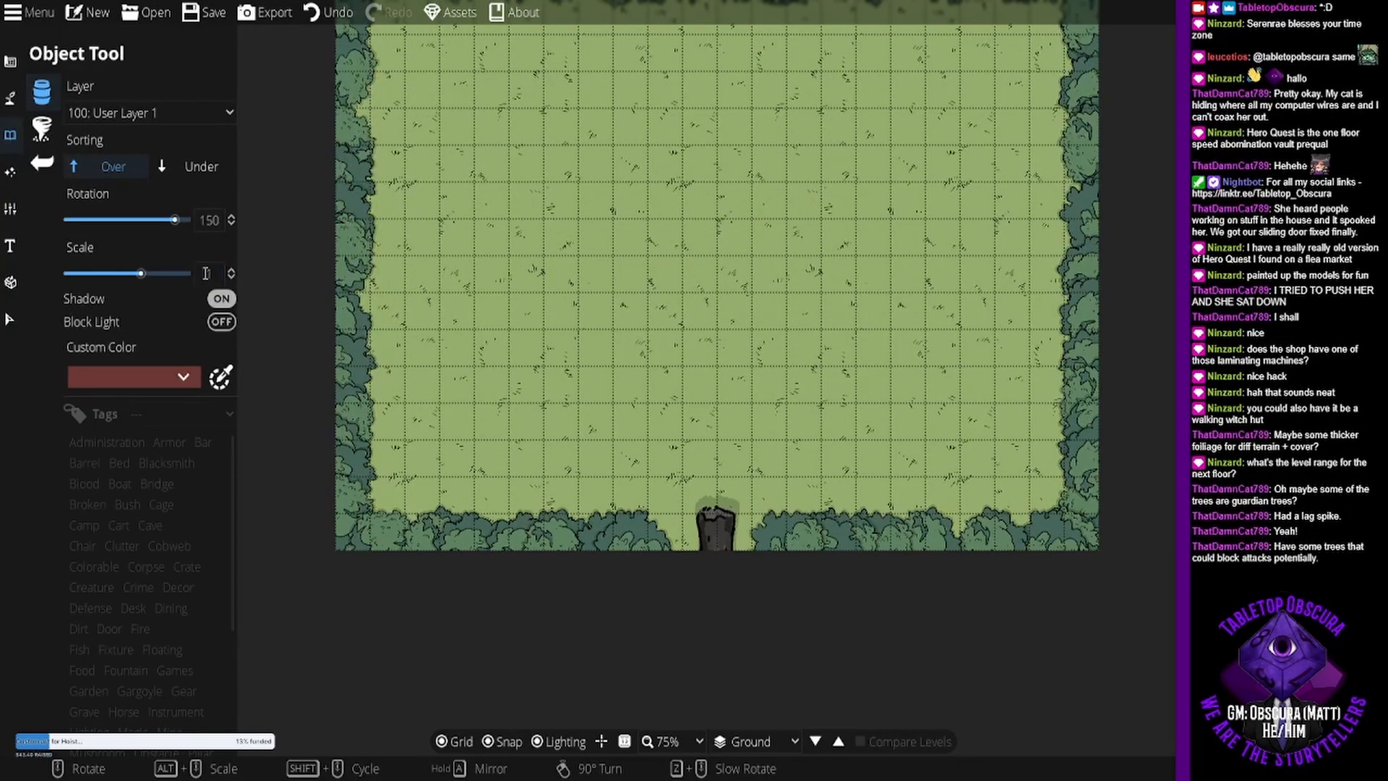
- Place the bush cluster inside the map's southeast corner, rotated 90 degrees
{"action": "scroll", "coordinate": [847, 321], "scroll_direction": "down", "scroll_amount": 7}
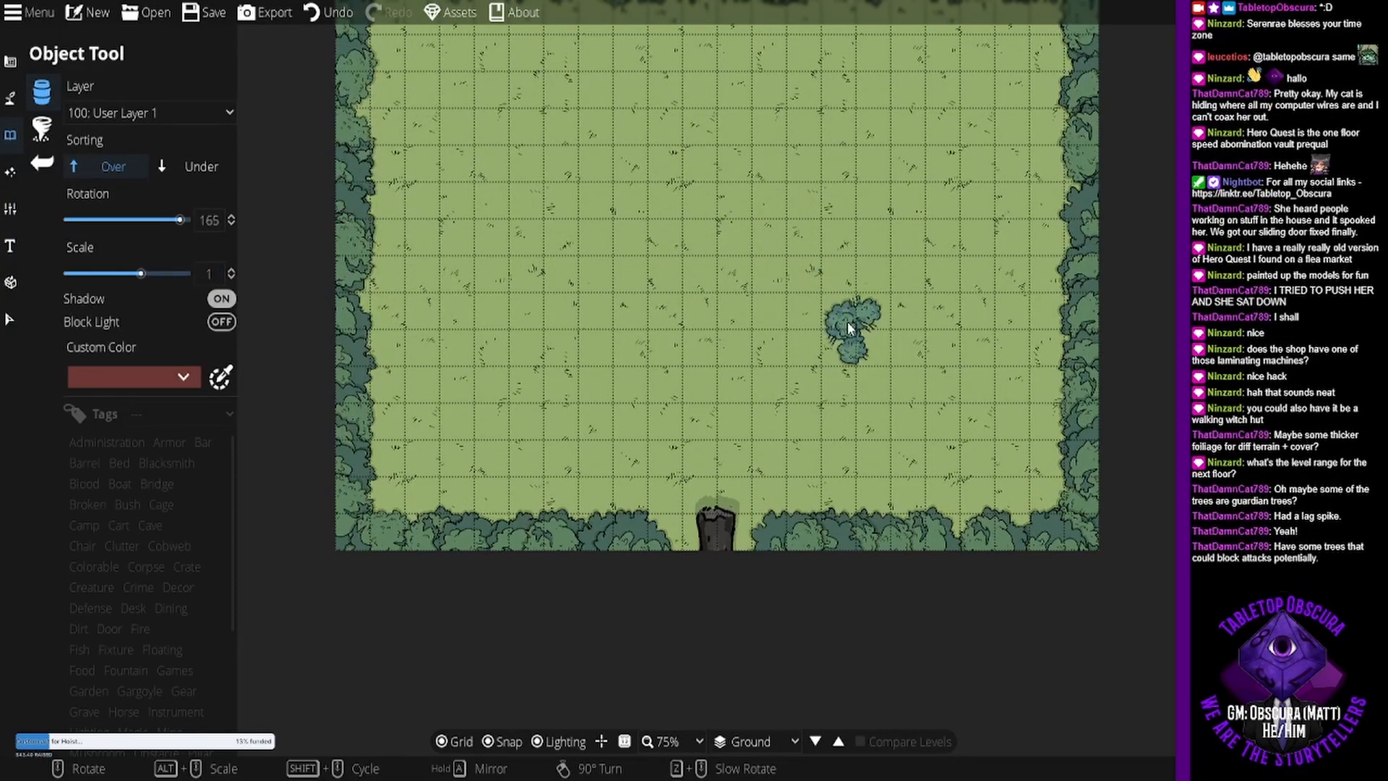
{"action": "scroll", "coordinate": [848, 321], "scroll_direction": "down", "scroll_amount": 7}
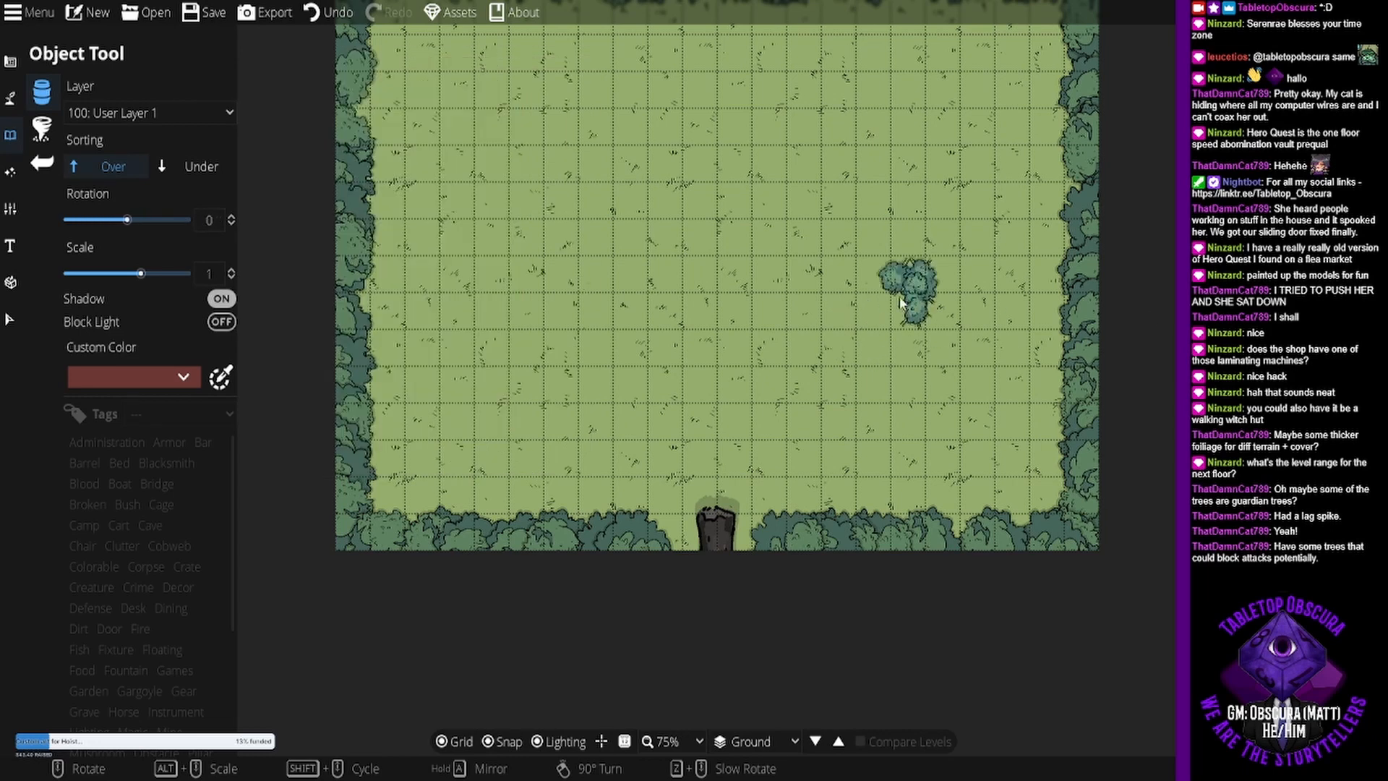
{"action": "scroll", "coordinate": [909, 333], "scroll_direction": "down", "scroll_amount": 3}
{"action": "scroll", "coordinate": [909, 333], "scroll_direction": "down", "scroll_amount": 4}
{"action": "scroll", "coordinate": [906, 335], "scroll_direction": "down", "scroll_amount": 1}
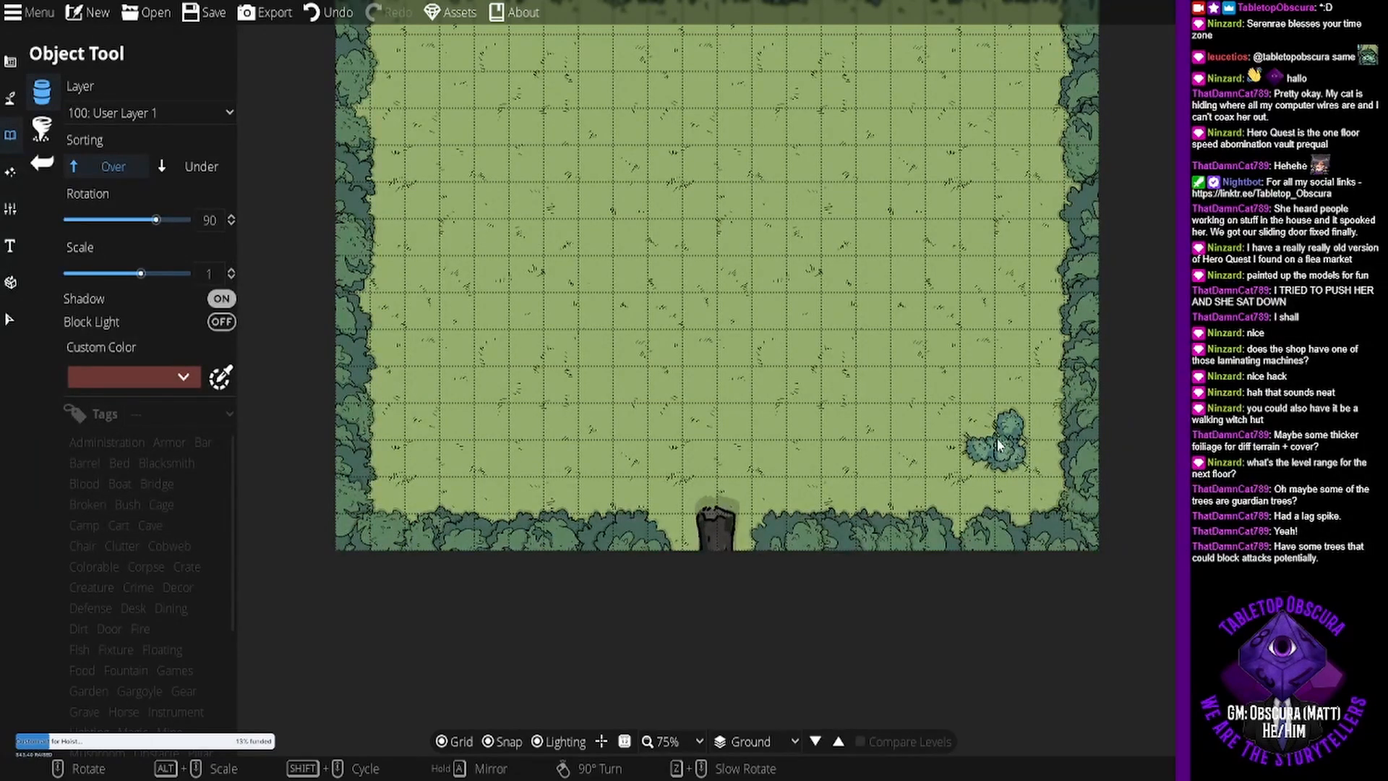
{"action": "left_click_drag", "start_coordinate": [850, 174], "coordinate": [860, 276]}
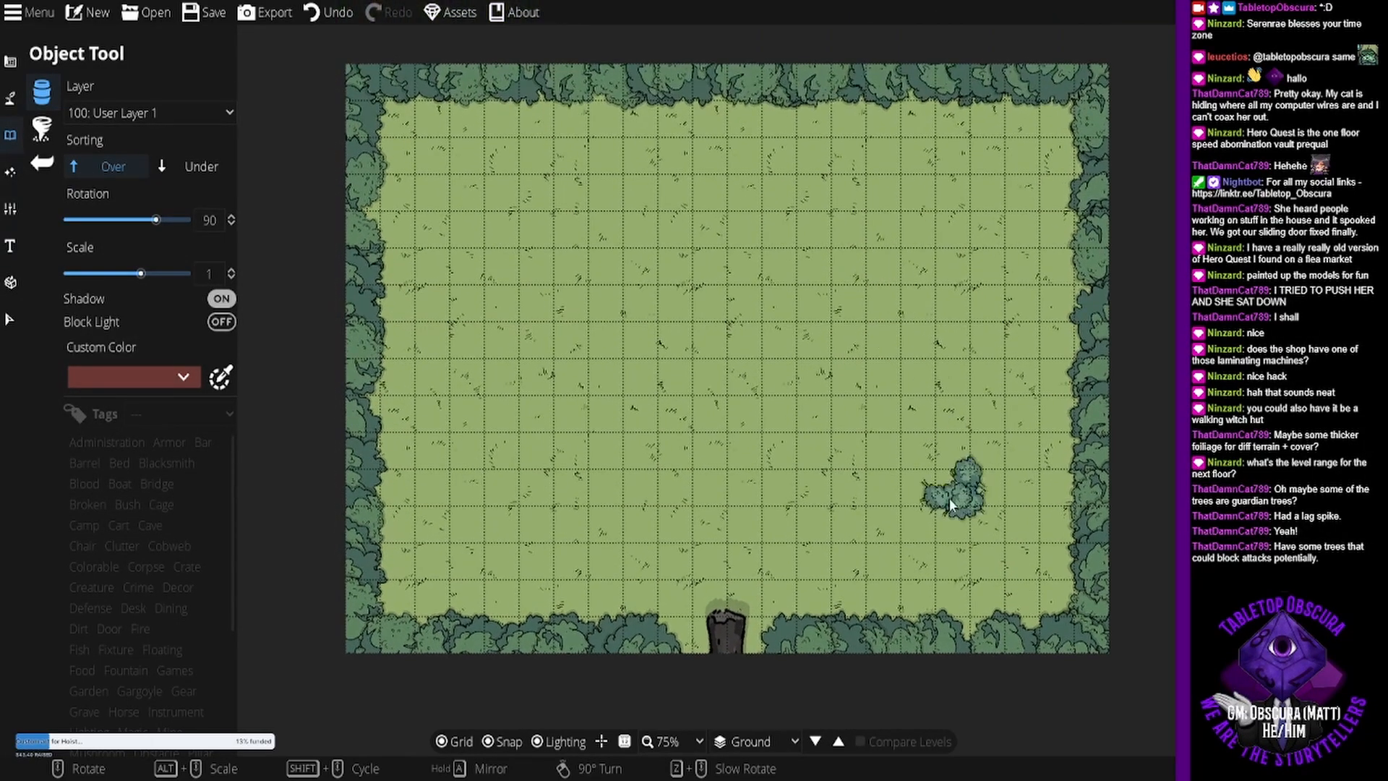
{"action": "left_click", "coordinate": [1010, 544]}
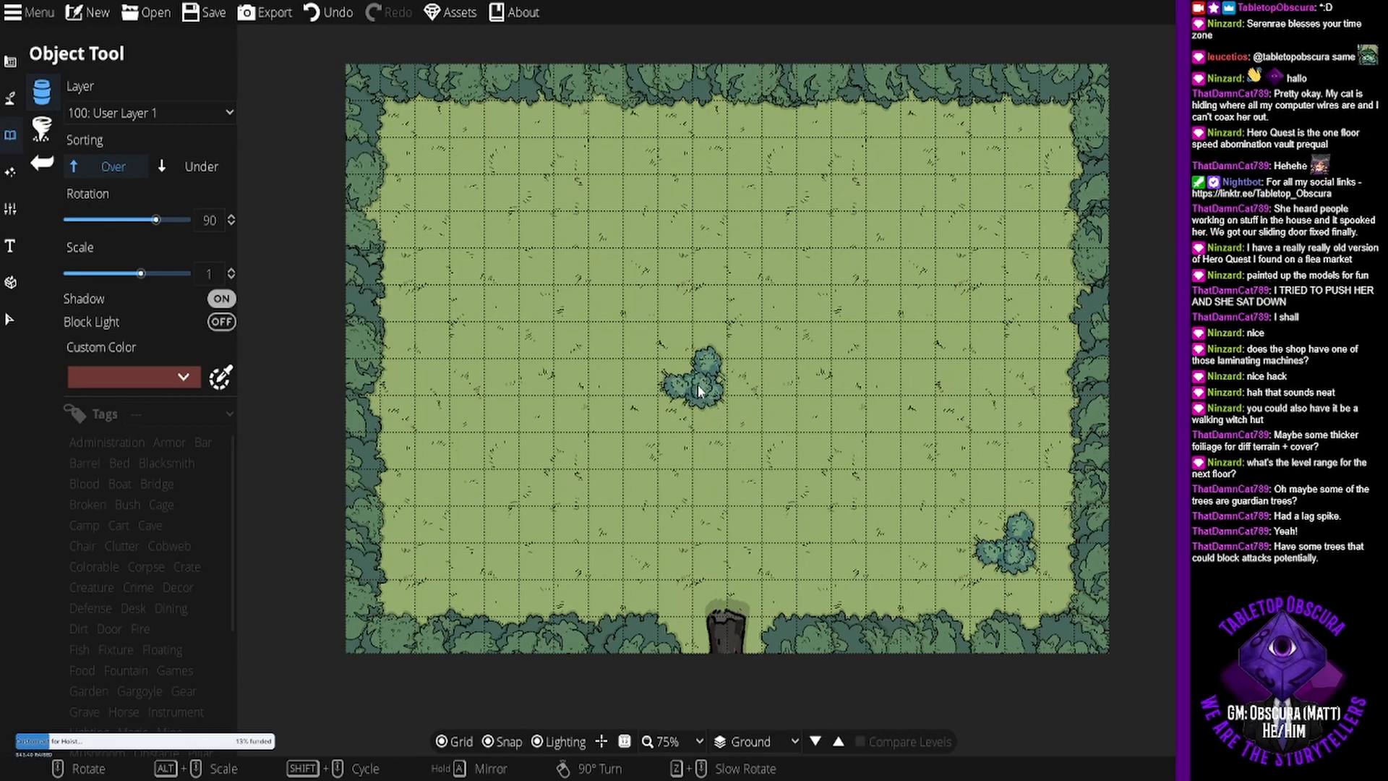
- Place a second bush cluster just northwest of the first one, rotated -90 degrees
{"action": "scroll", "coordinate": [904, 445], "scroll_direction": "down", "scroll_amount": 10}
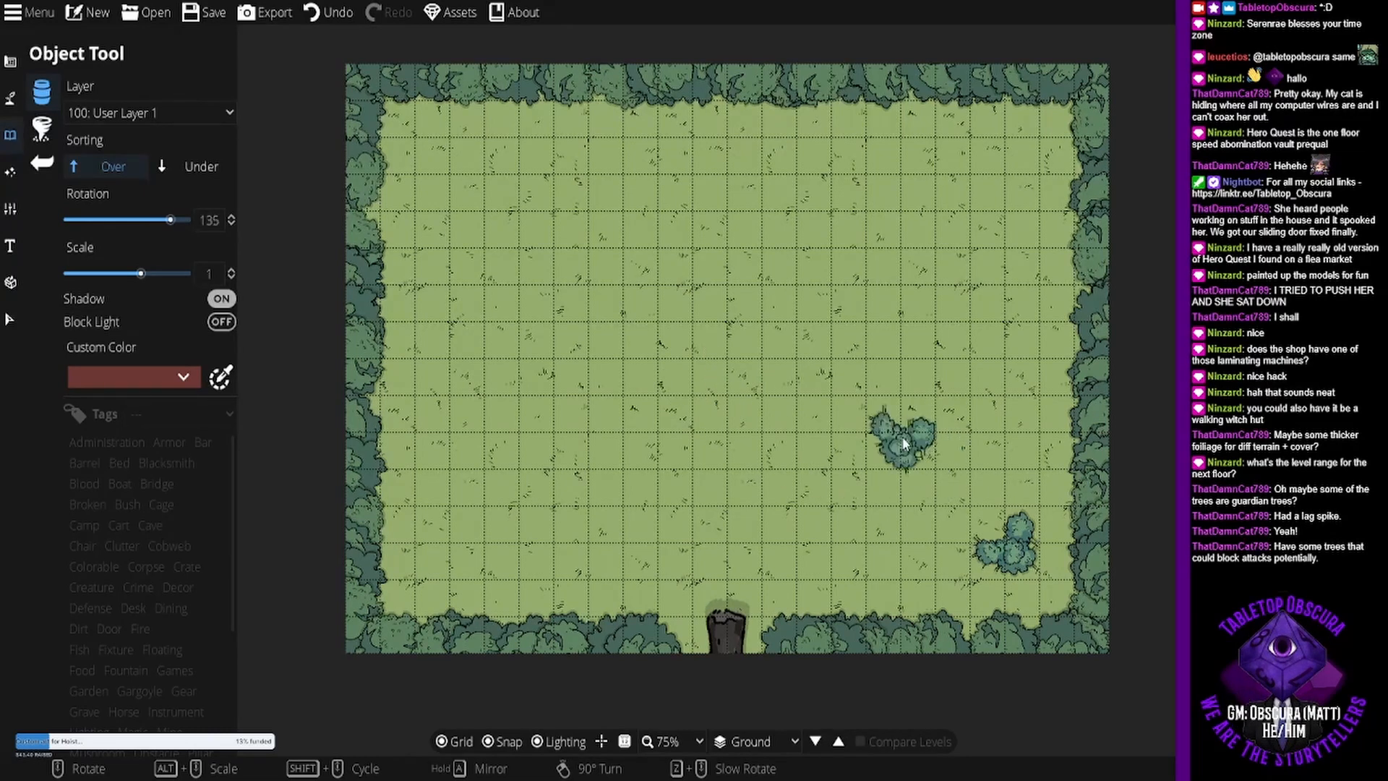
{"action": "scroll", "coordinate": [906, 449], "scroll_direction": "up", "scroll_amount": 1}
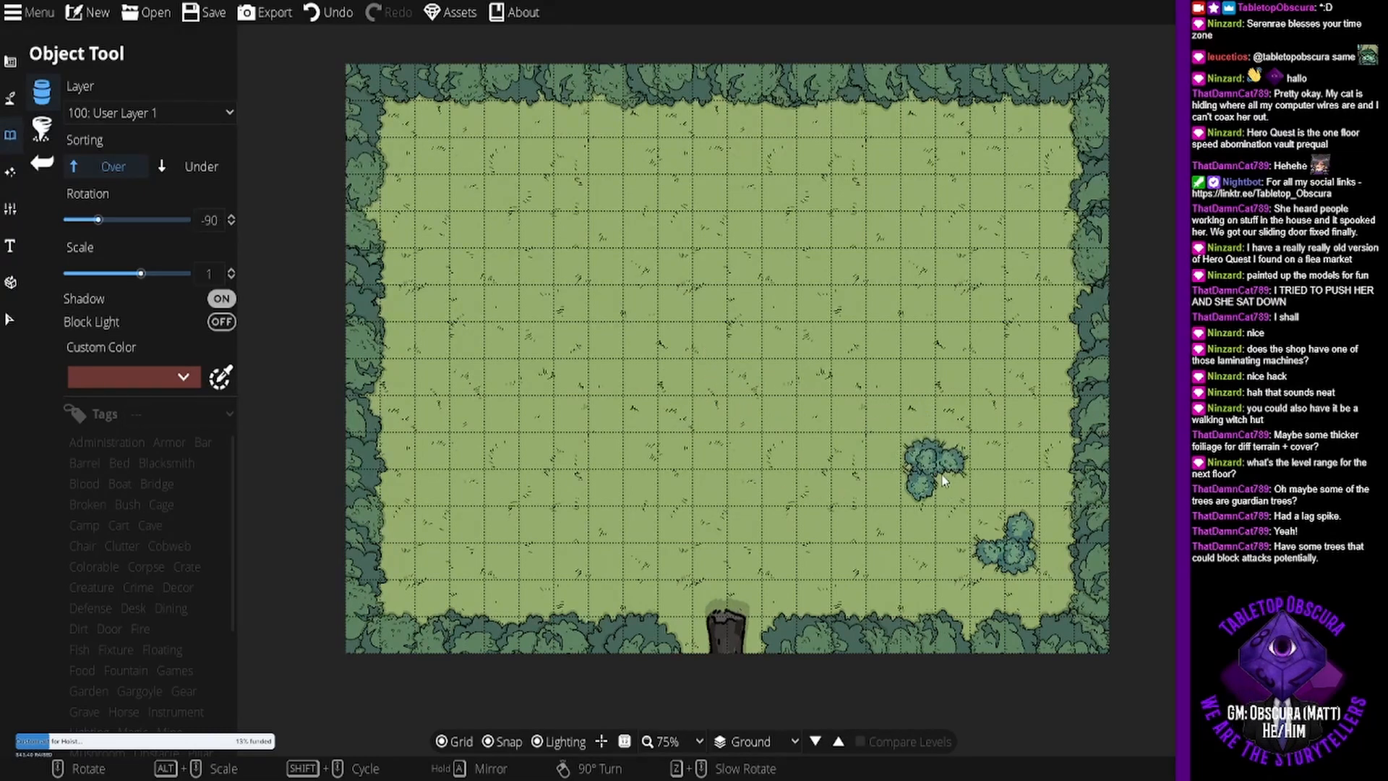
{"action": "left_click", "coordinate": [942, 480]}
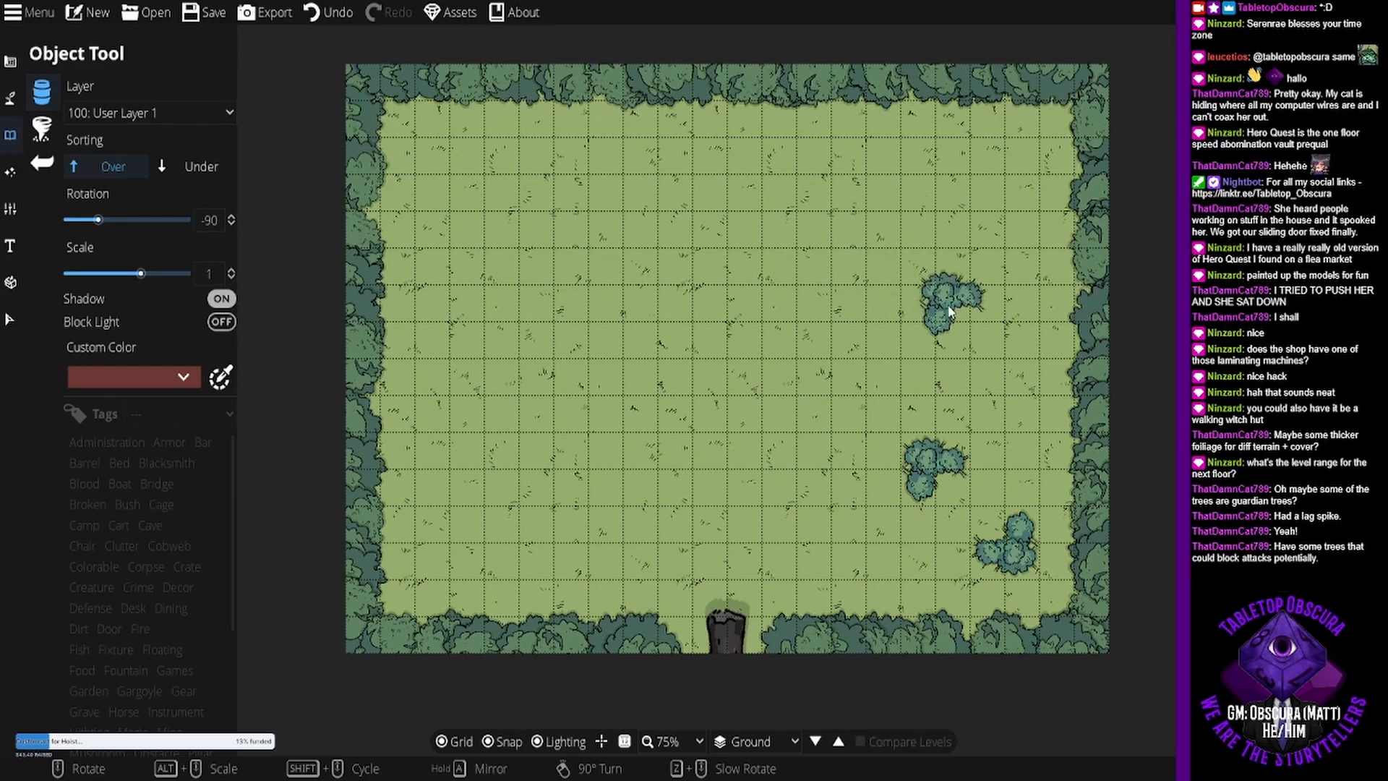
- Place a single large green tree north of the two bush clusters near the east edge, rotated 75 degrees
{"action": "left_click", "coordinate": [1240, 304]}
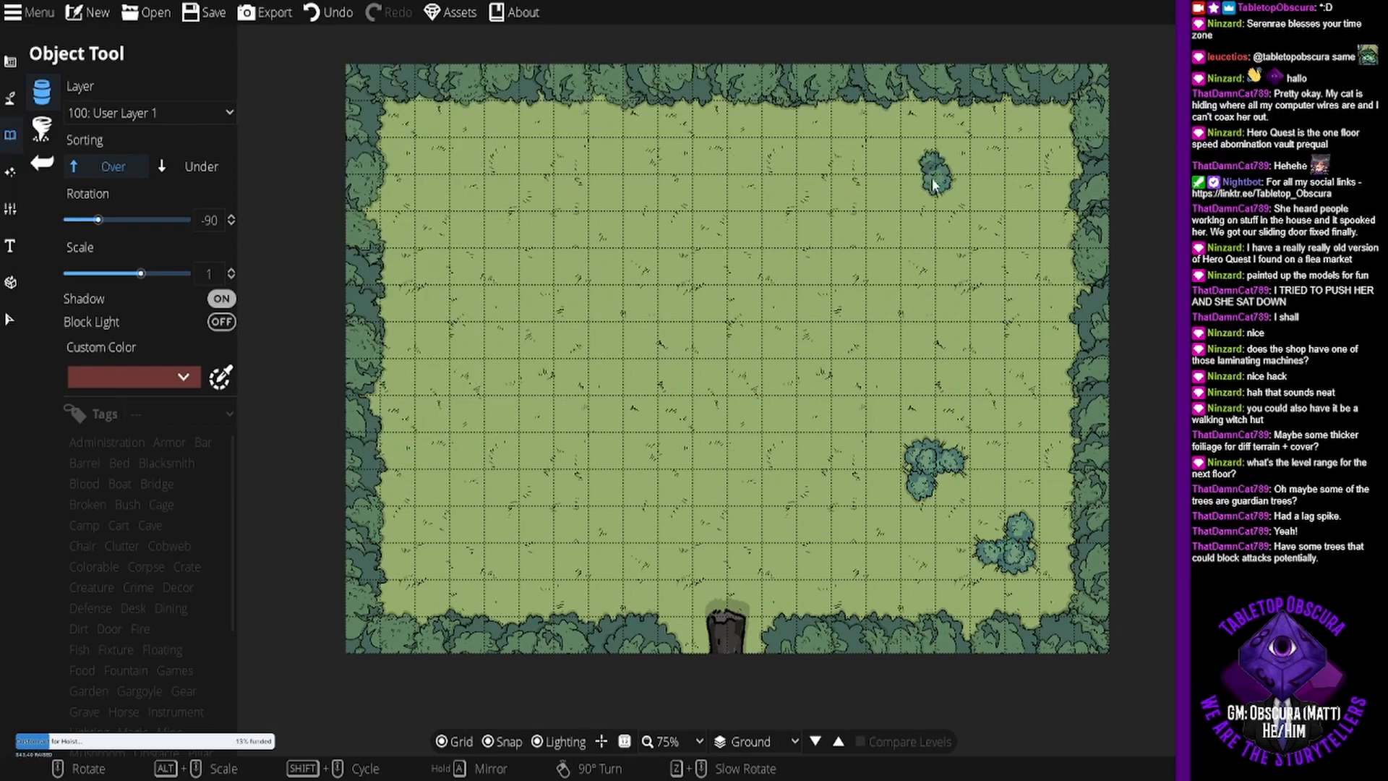
{"action": "scroll", "coordinate": [936, 185], "scroll_direction": "down", "scroll_amount": 6}
{"action": "left_click", "coordinate": [1240, 311]}
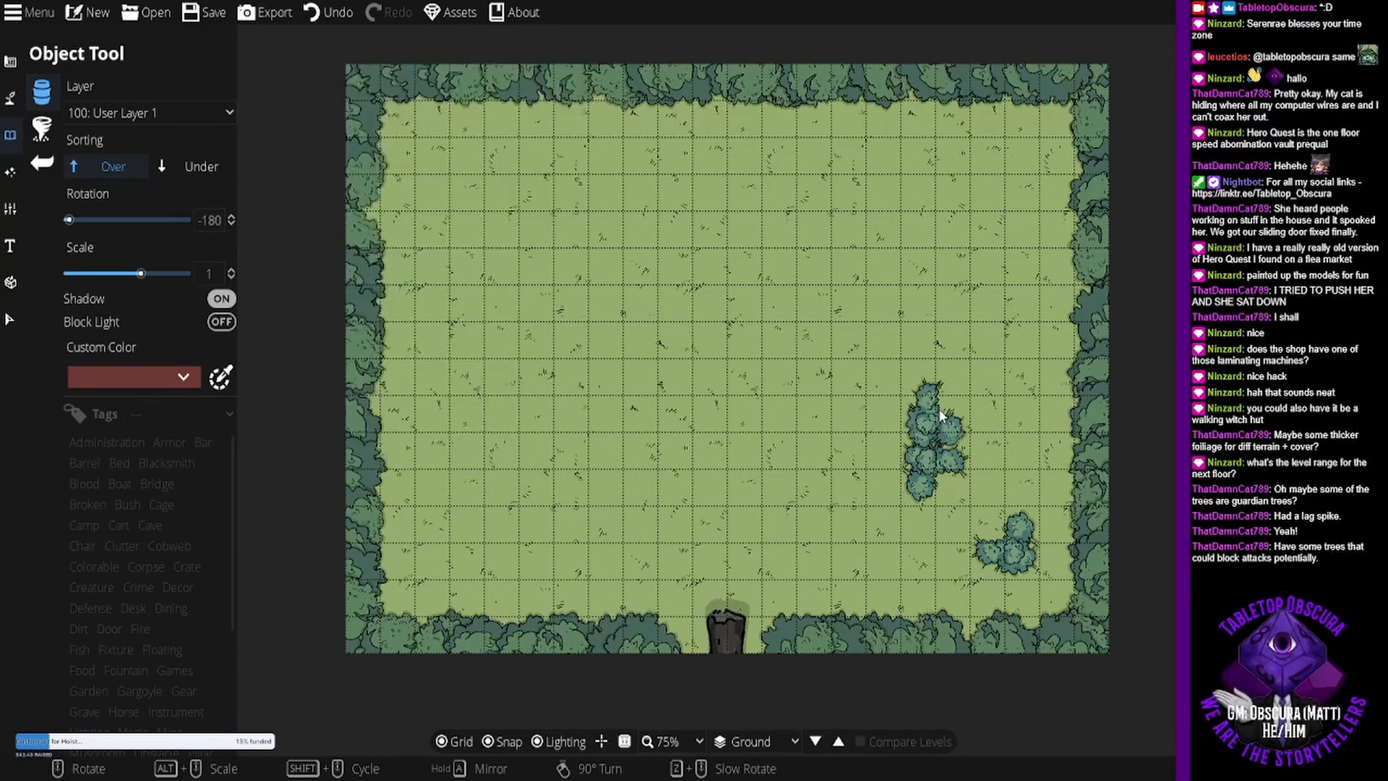
{"action": "scroll", "coordinate": [986, 433], "scroll_direction": "up", "scroll_amount": 4}
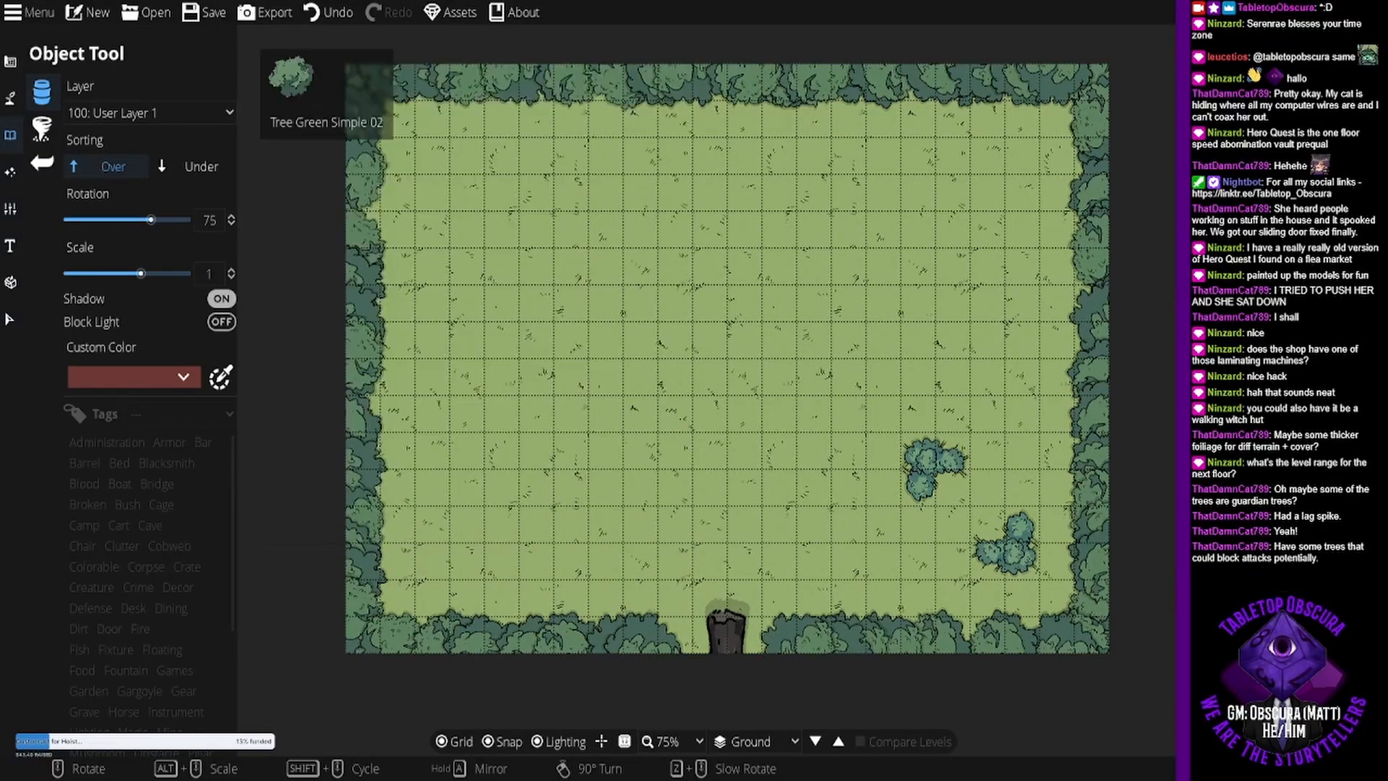
{"action": "left_click", "coordinate": [1266, 434]}
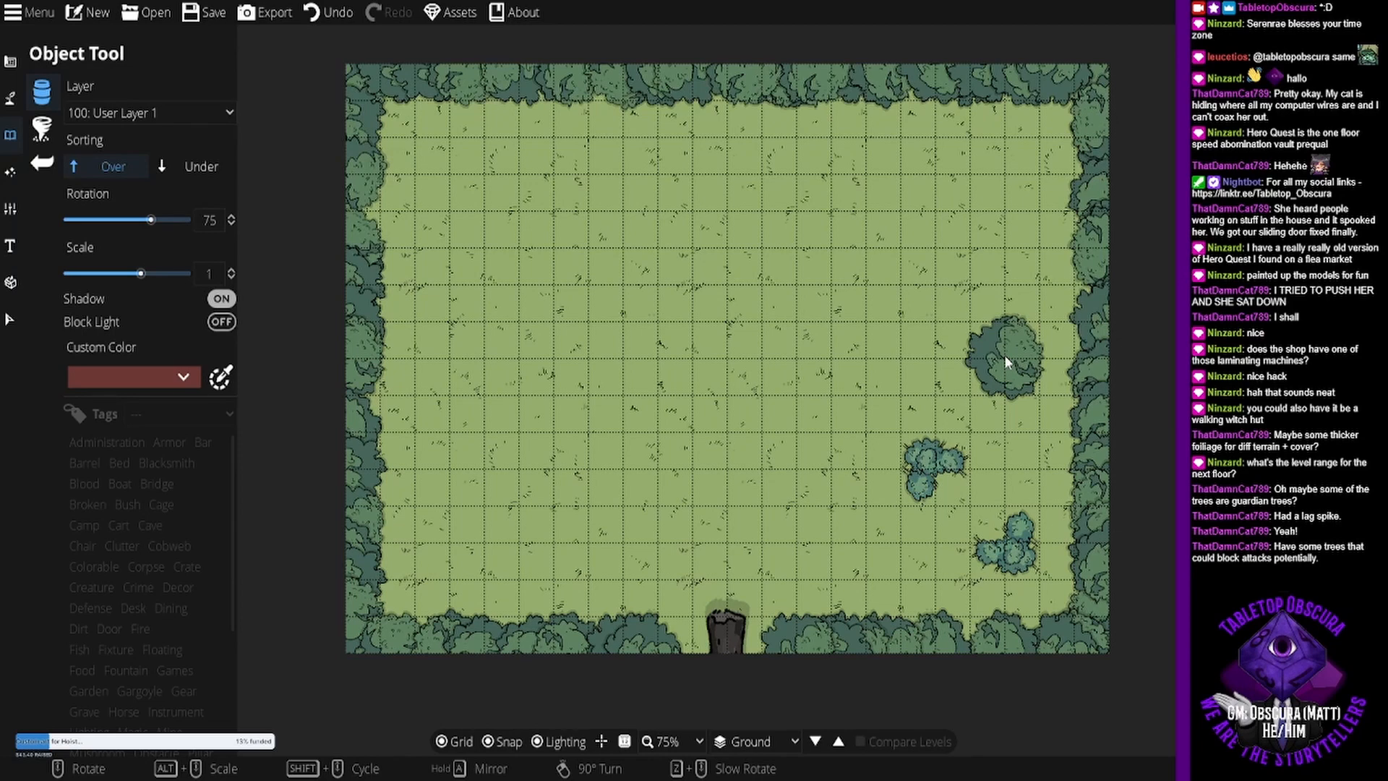
{"action": "left_click", "coordinate": [1005, 355]}
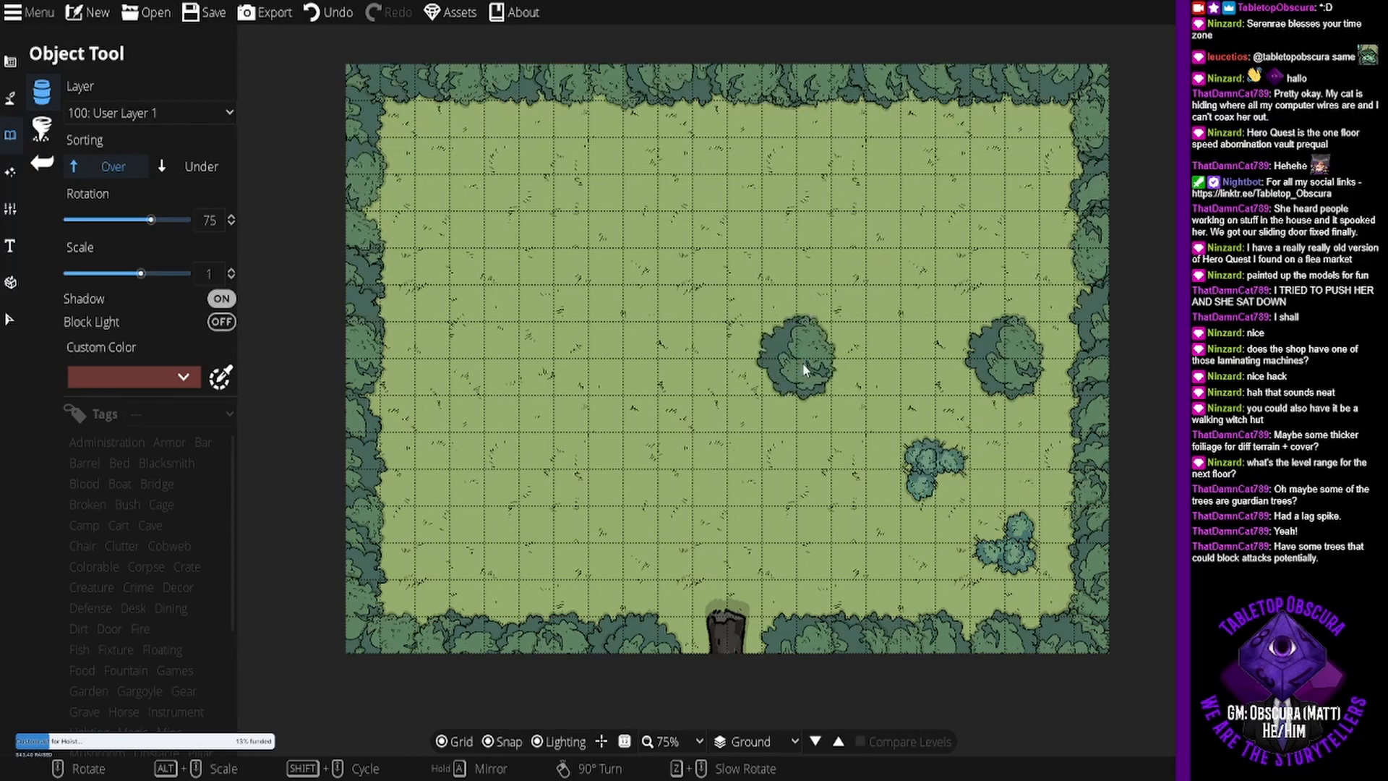
- Try placing a different large green tree just north of the existing single tree, and undo that placement
{"action": "scroll", "coordinate": [1273, 354], "scroll_direction": "up", "scroll_amount": 10}
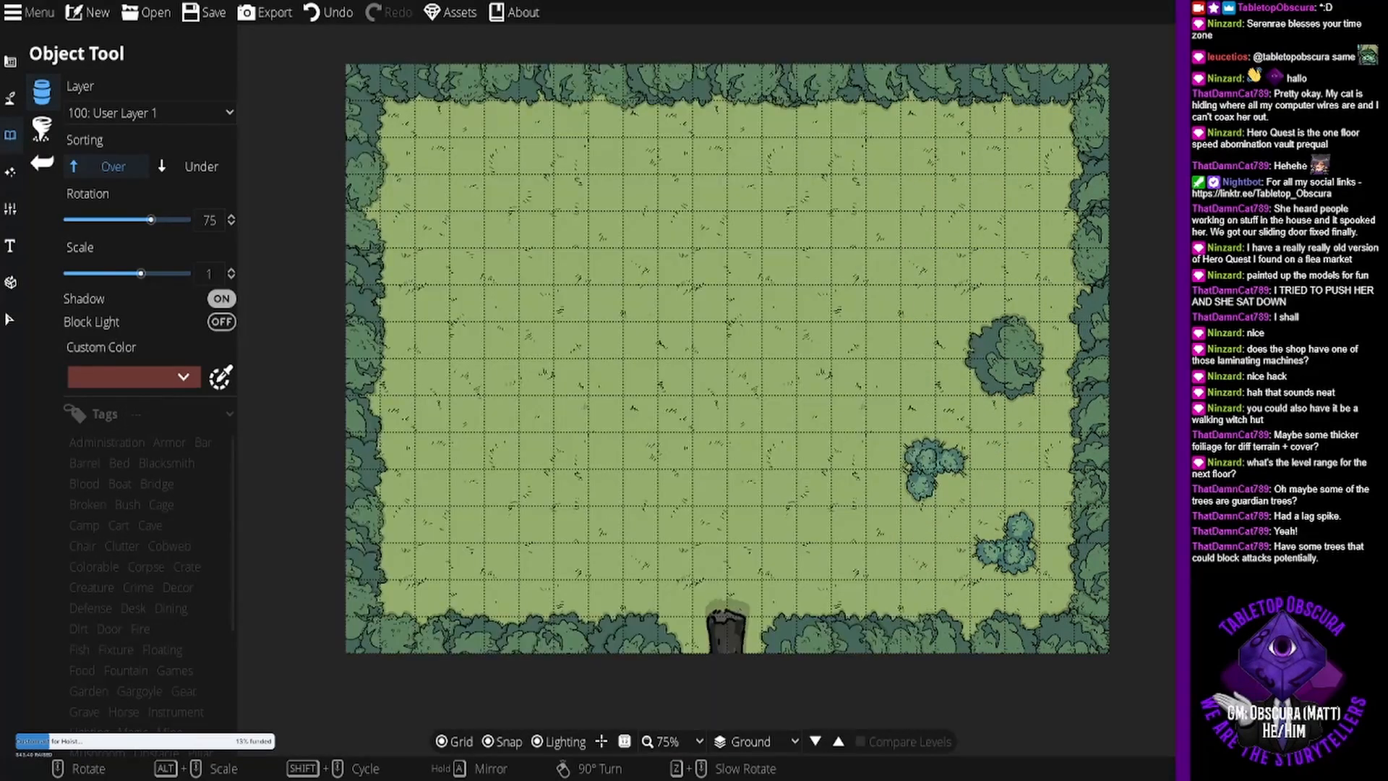
{"action": "left_click", "coordinate": [1273, 354]}
{"action": "left_click", "coordinate": [1006, 211]}
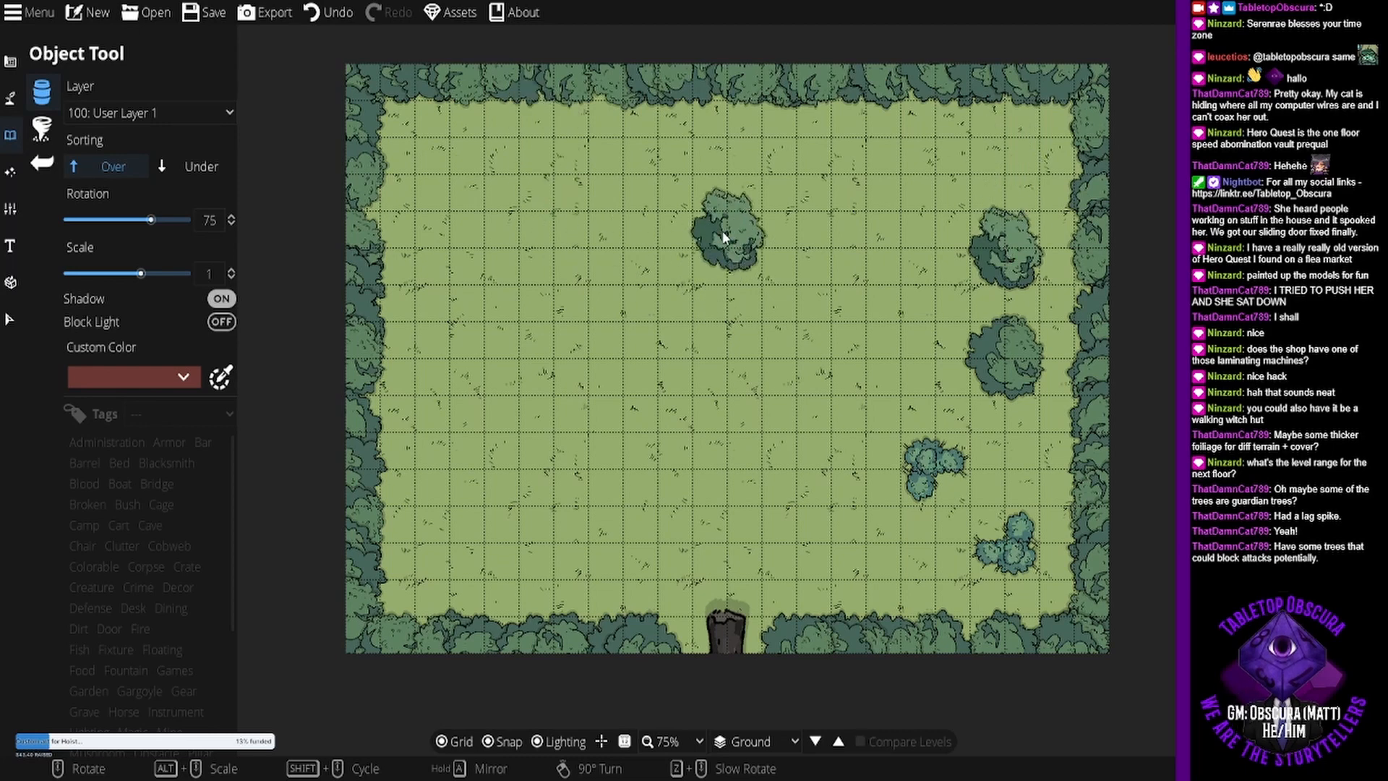
{"action": "key", "text": "ctrl+z"}
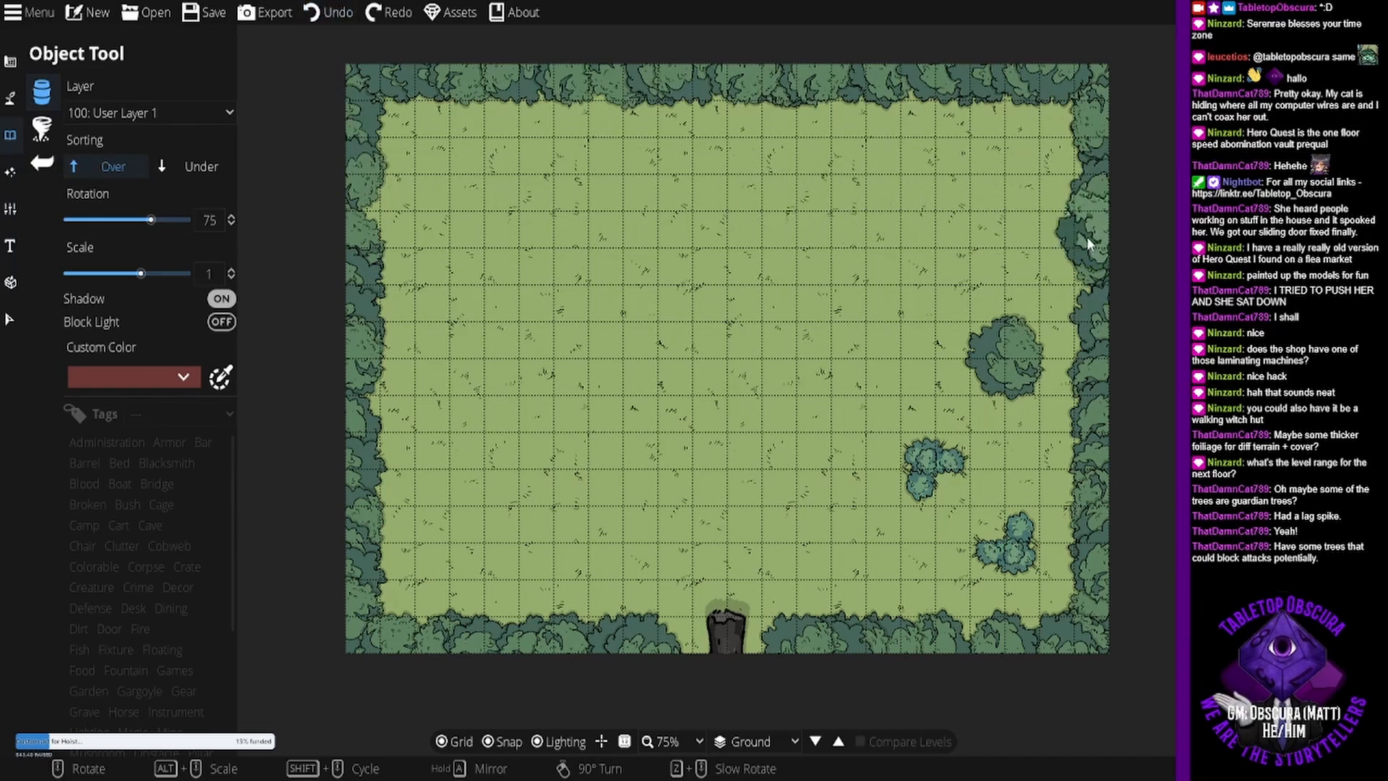
- Place a large green tree near the west edge, level with the eastern tree, at scale 1 and rotated 30 degrees
{"action": "left_click", "coordinate": [1258, 243]}
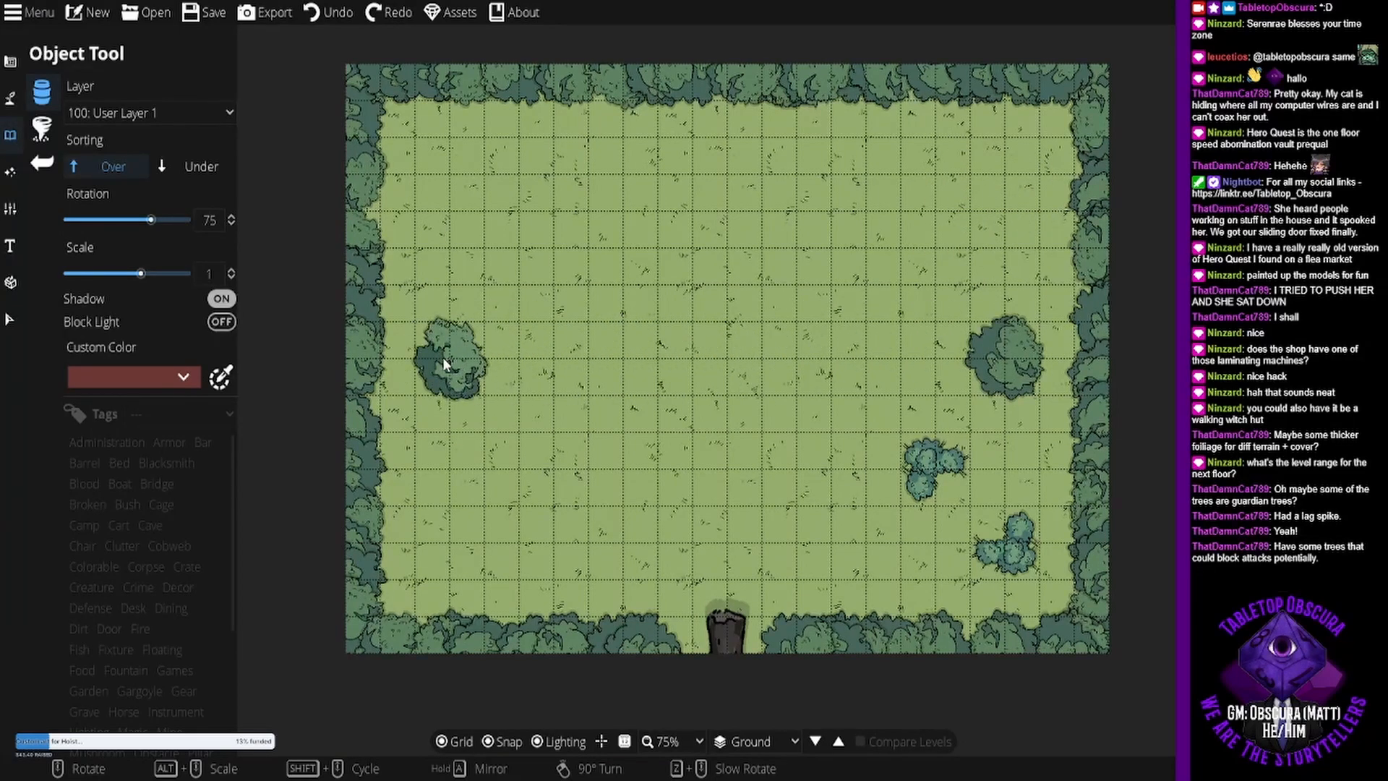
{"action": "scroll", "coordinate": [442, 357], "scroll_direction": "down", "scroll_amount": 3}
{"action": "left_click", "coordinate": [442, 357]}
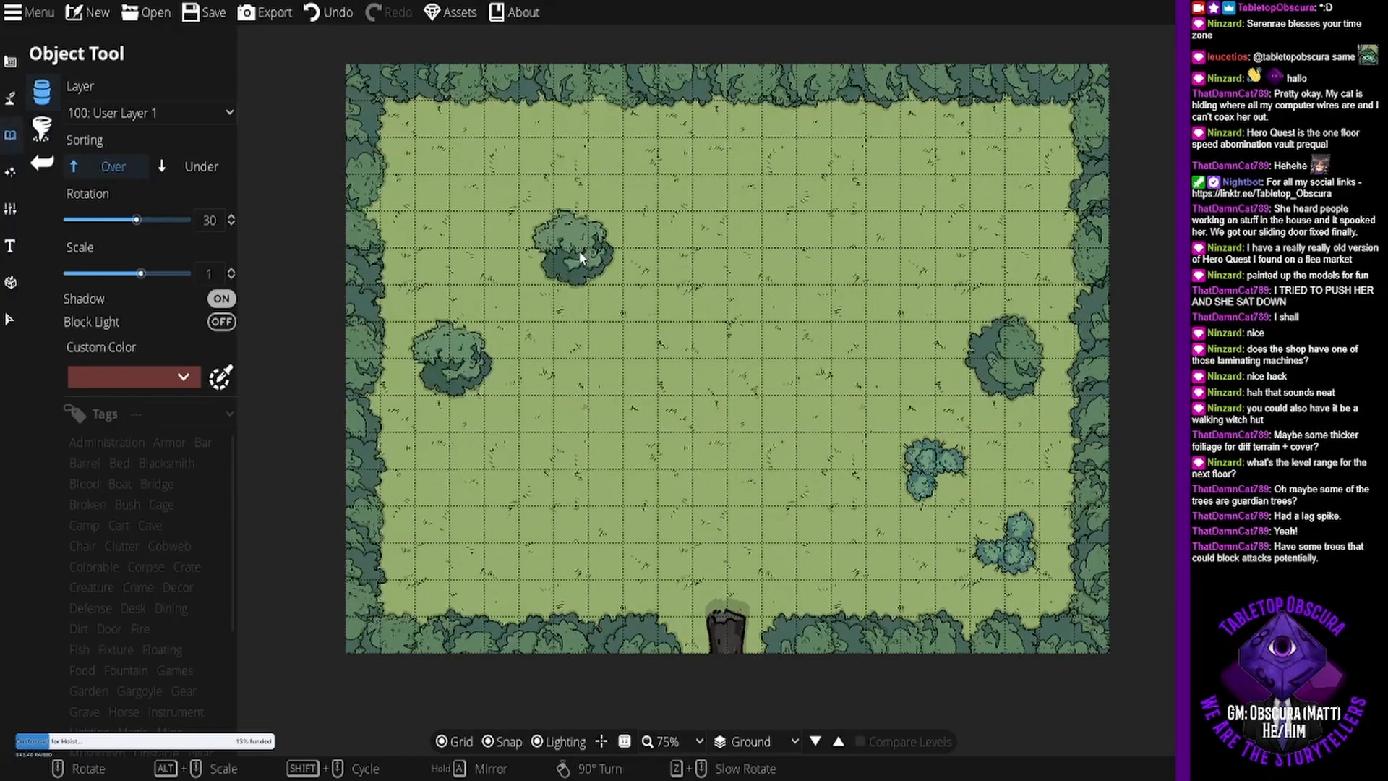
- Place two different big green trees at scale 1.8, rotated 30 degrees, one in the clearing's northwest corner and one in the northeast
{"action": "scroll", "coordinate": [580, 257], "scroll_direction": "up", "scroll_amount": 6, "text": "alt"}
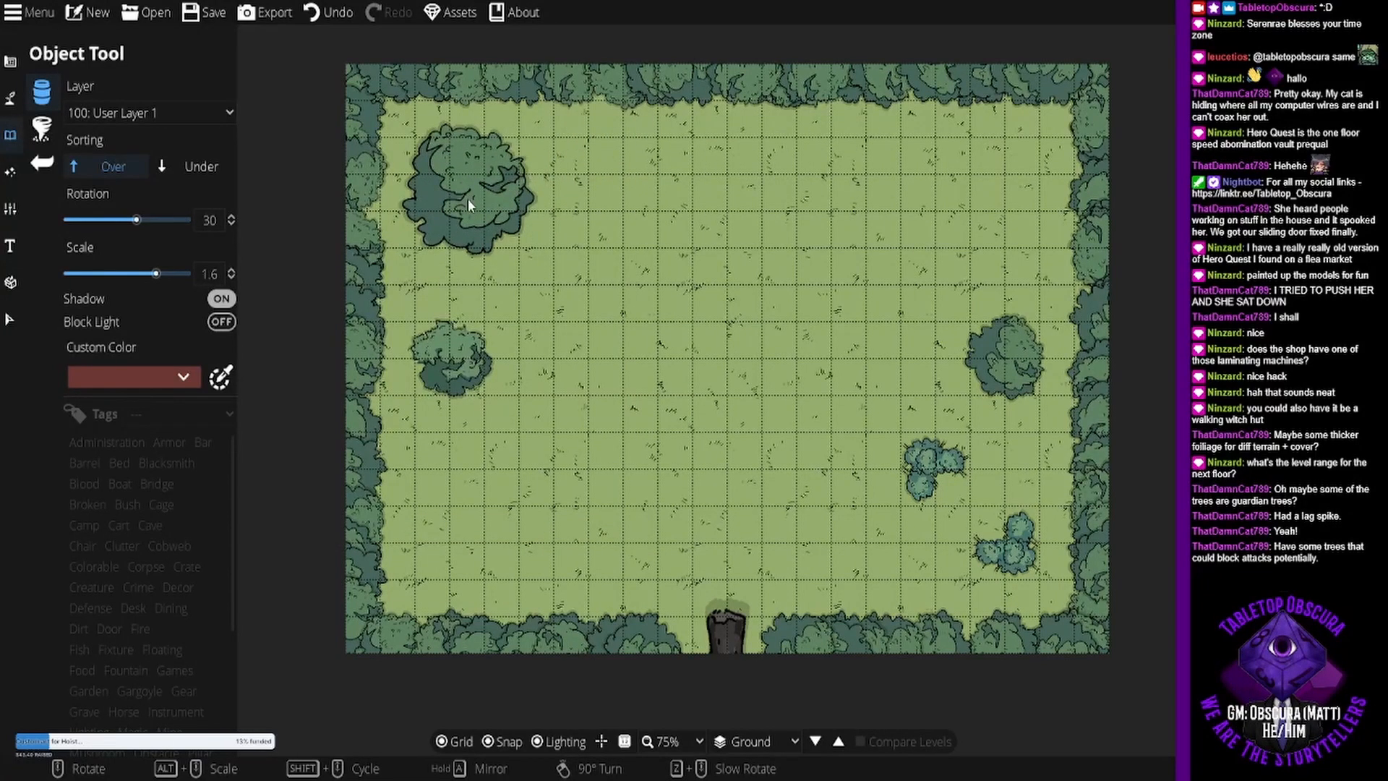
{"action": "scroll", "coordinate": [467, 198], "scroll_direction": "up", "scroll_amount": 2, "text": "alt"}
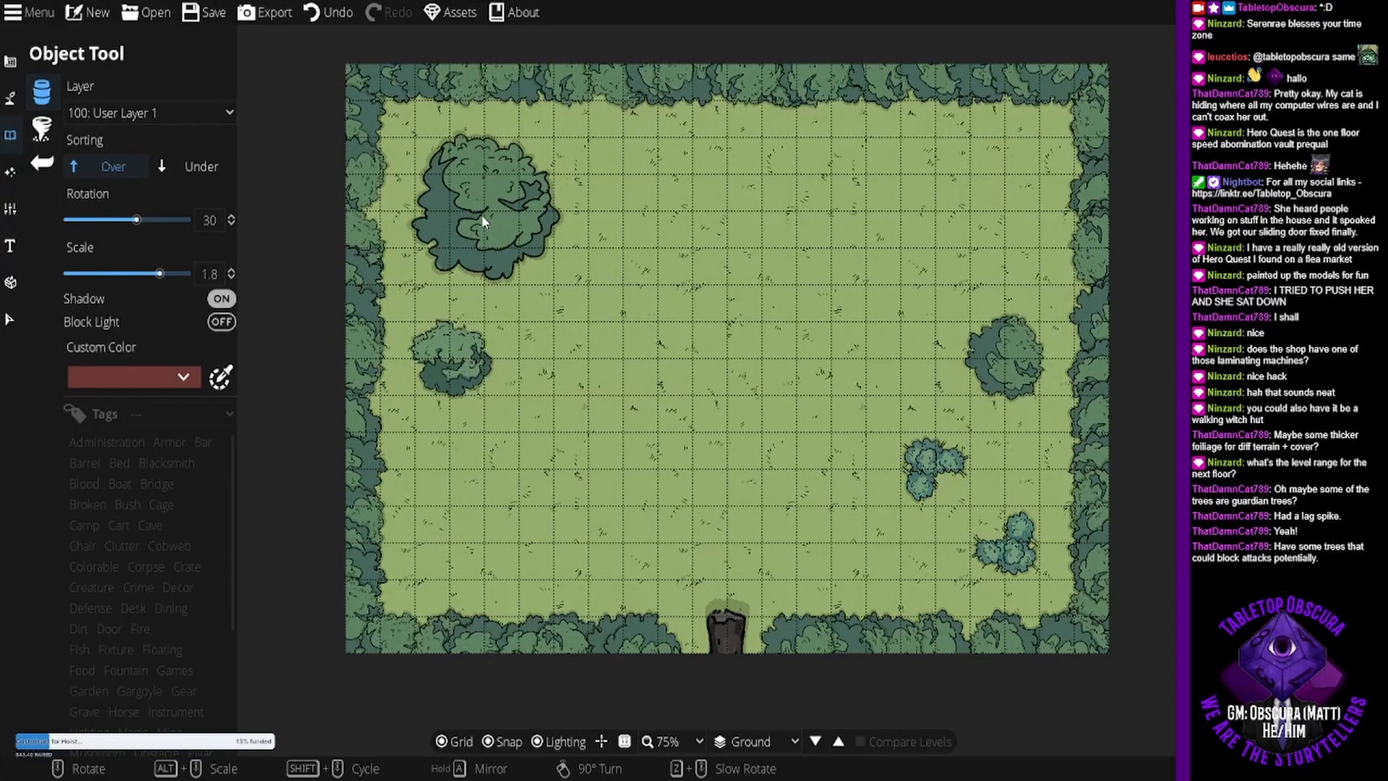
{"action": "left_click", "coordinate": [480, 215]}
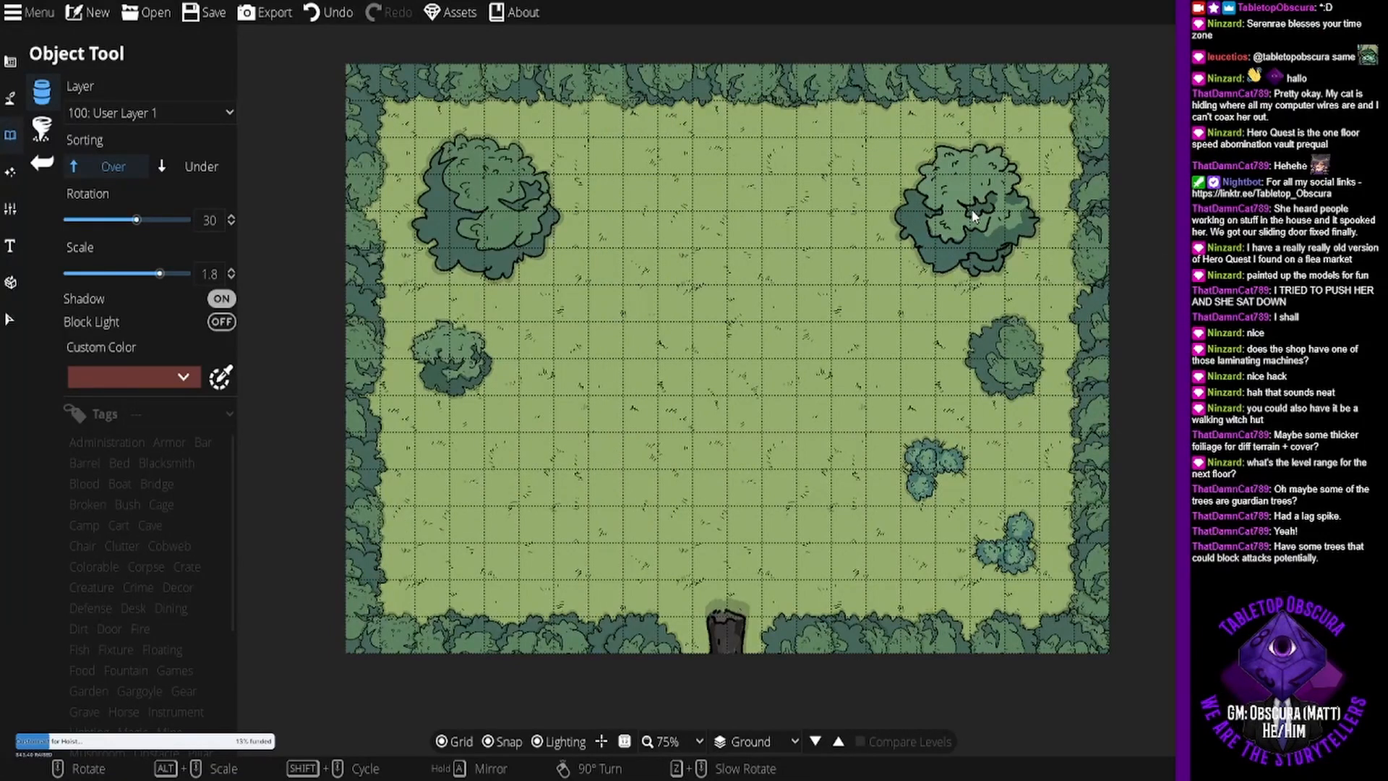
{"action": "left_click", "coordinate": [972, 216]}
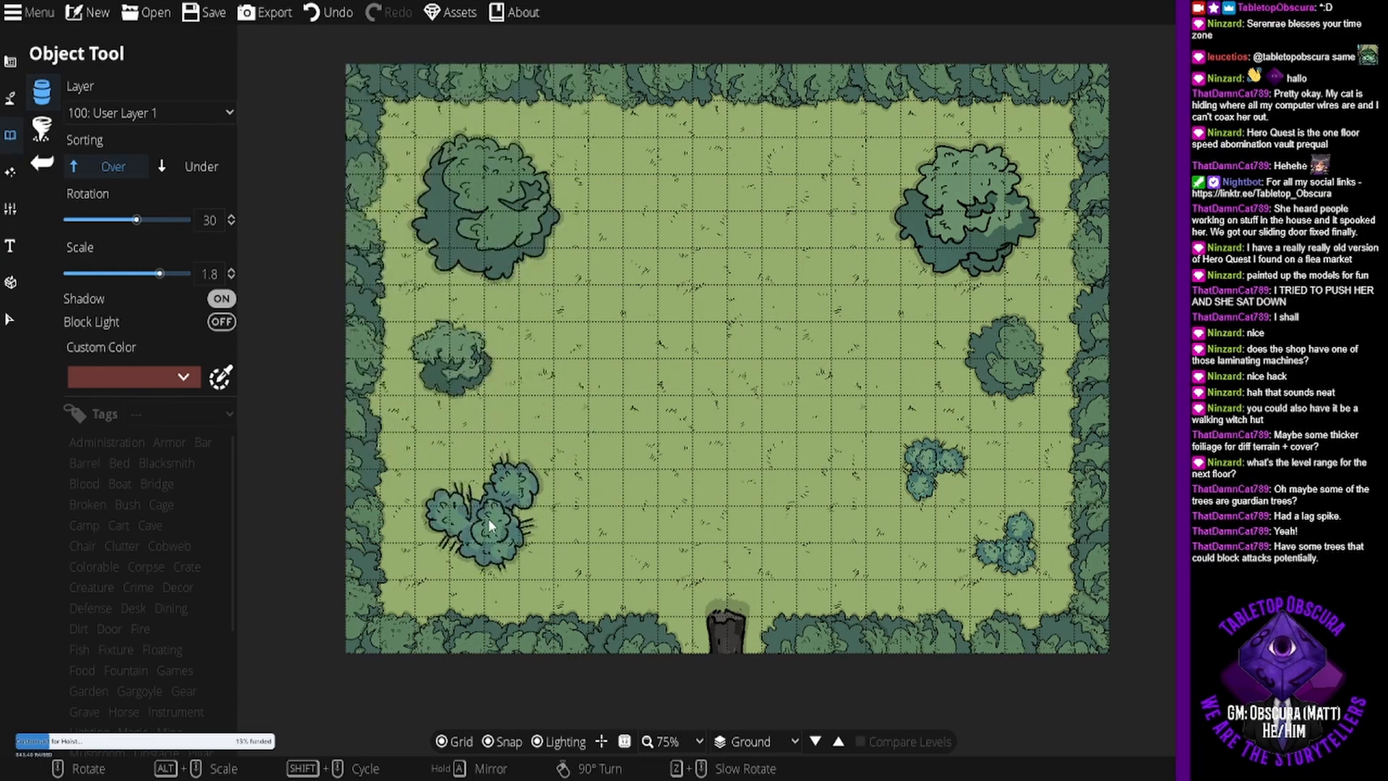
- Reset the object scale to 1 and place a bush cluster southeast of the small western tree, rotated -75 degrees
{"action": "mouse_move", "coordinate": [164, 269]}
{"action": "left_mouse_down"}
{"action": "mouse_move", "coordinate": [151, 276]}
{"action": "mouse_move", "coordinate": [211, 275]}
{"action": "mouse_move", "coordinate": [180, 274]}
{"action": "left_mouse_up"}
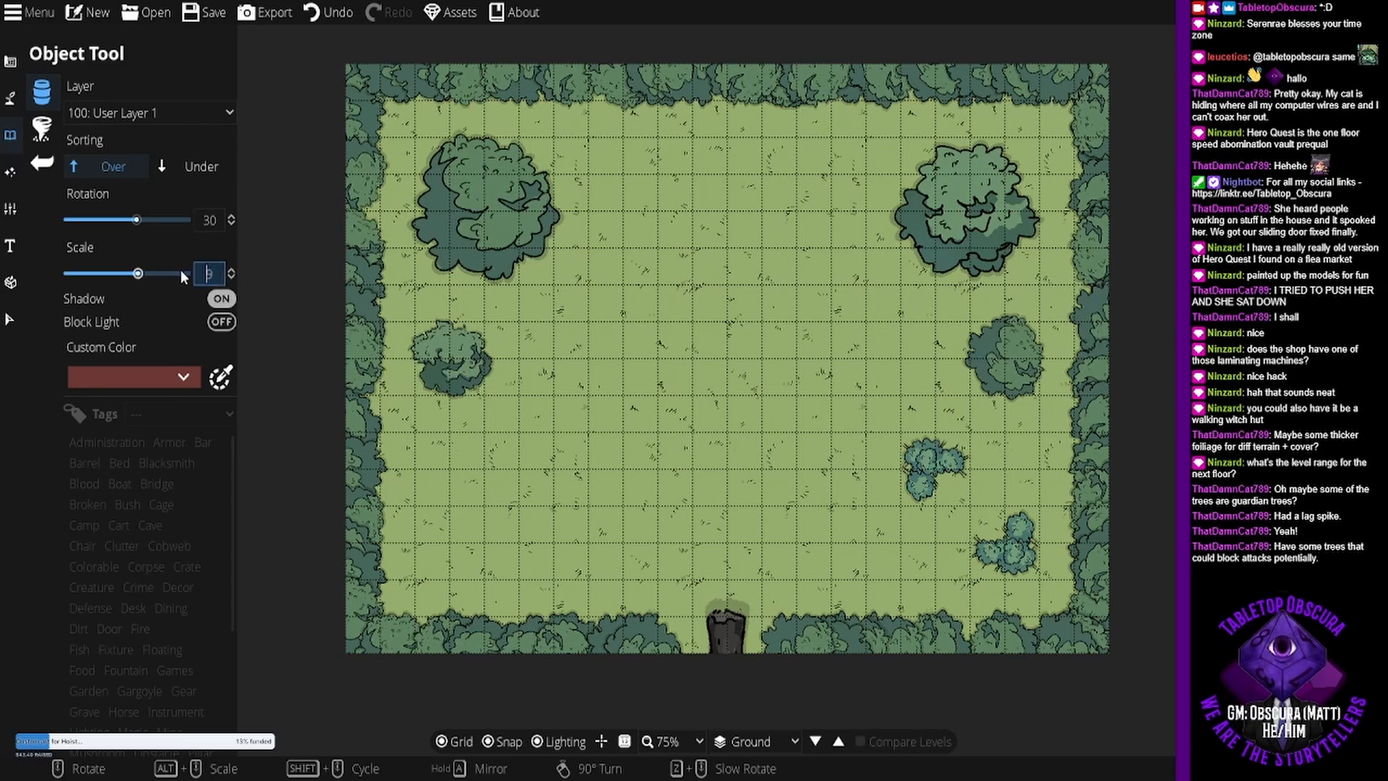
{"action": "type", "text": "1"}
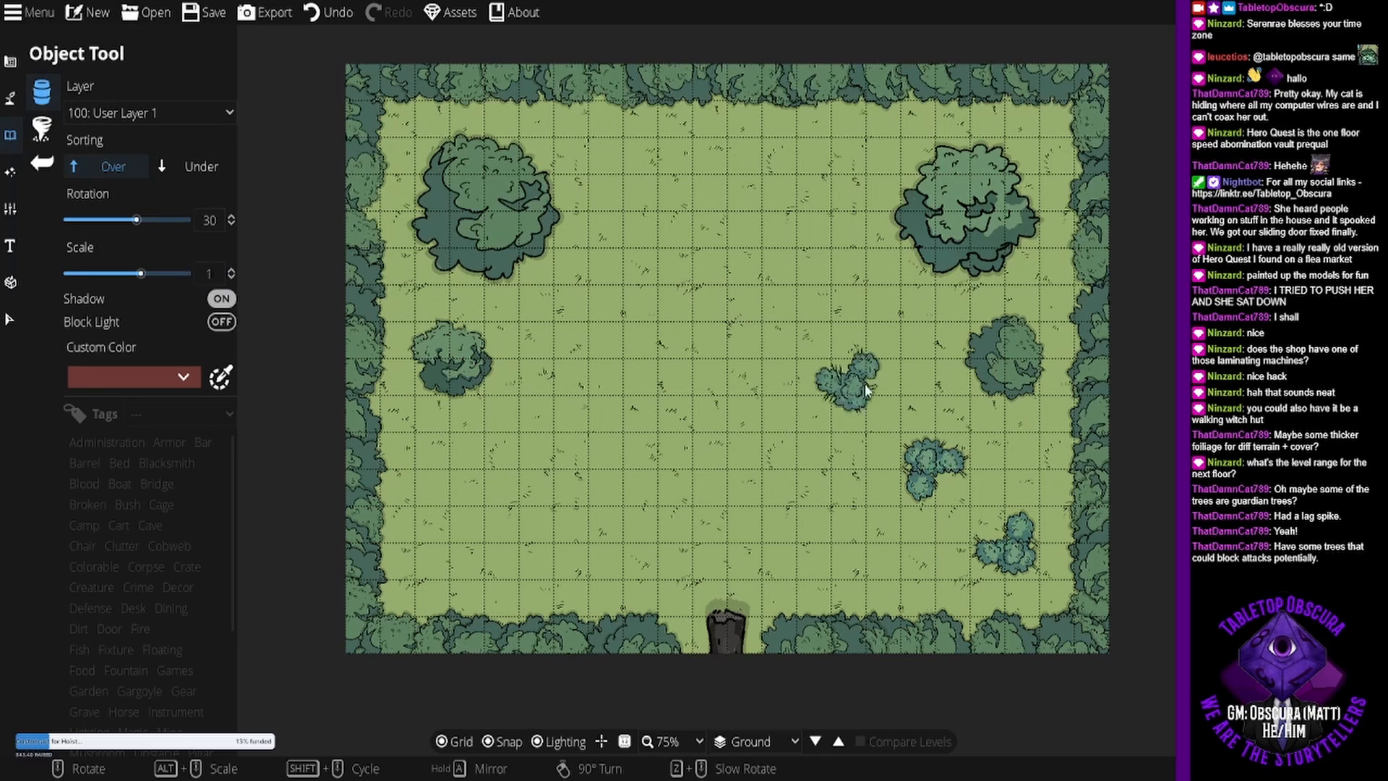
{"action": "key", "text": "Return"}
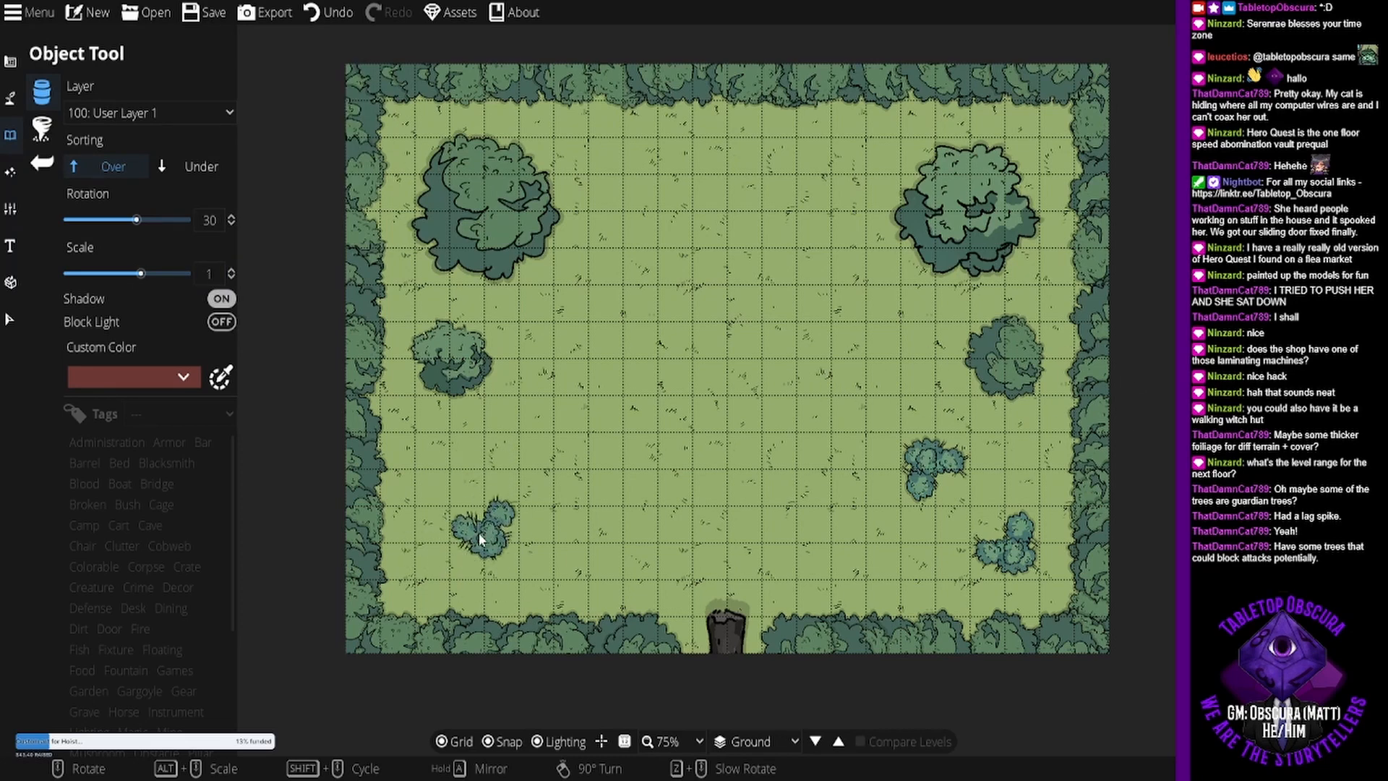
{"action": "scroll", "coordinate": [455, 556], "scroll_direction": "down", "scroll_amount": 15}
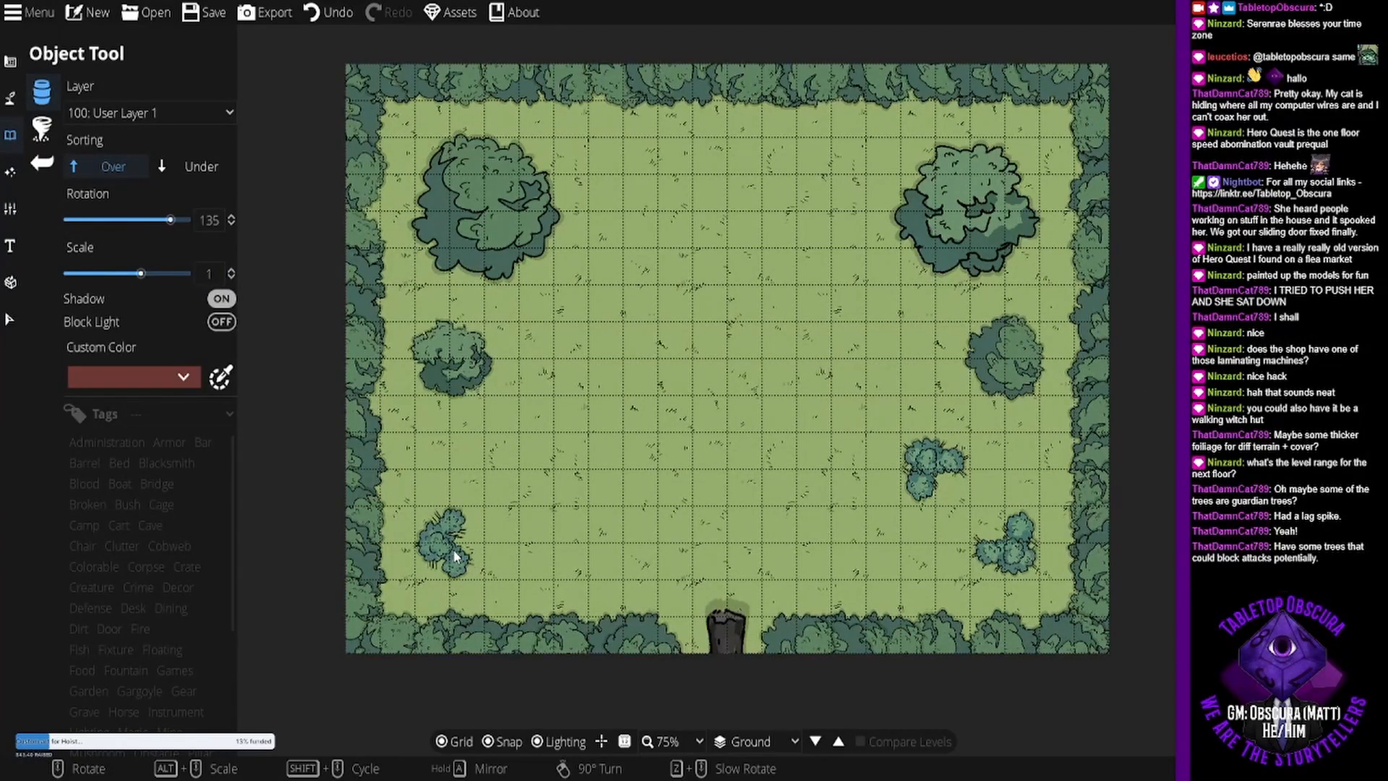
{"action": "scroll", "coordinate": [518, 467], "scroll_direction": "up", "scroll_amount": 5}
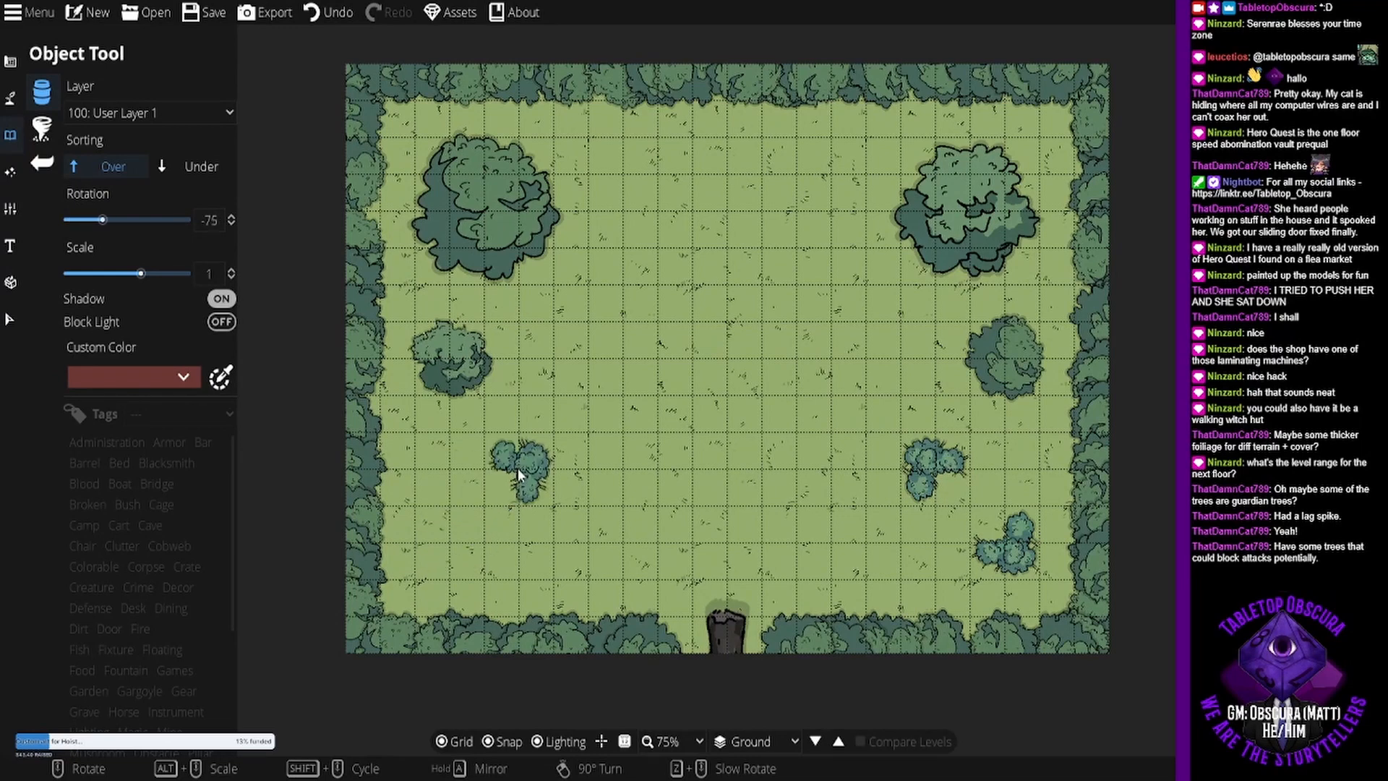
{"action": "left_click", "coordinate": [518, 467]}
- Place another bush cluster inside the map's southwest corner, rotated -180 degrees
{"action": "scroll", "coordinate": [549, 571], "scroll_direction": "down", "scroll_amount": 5}
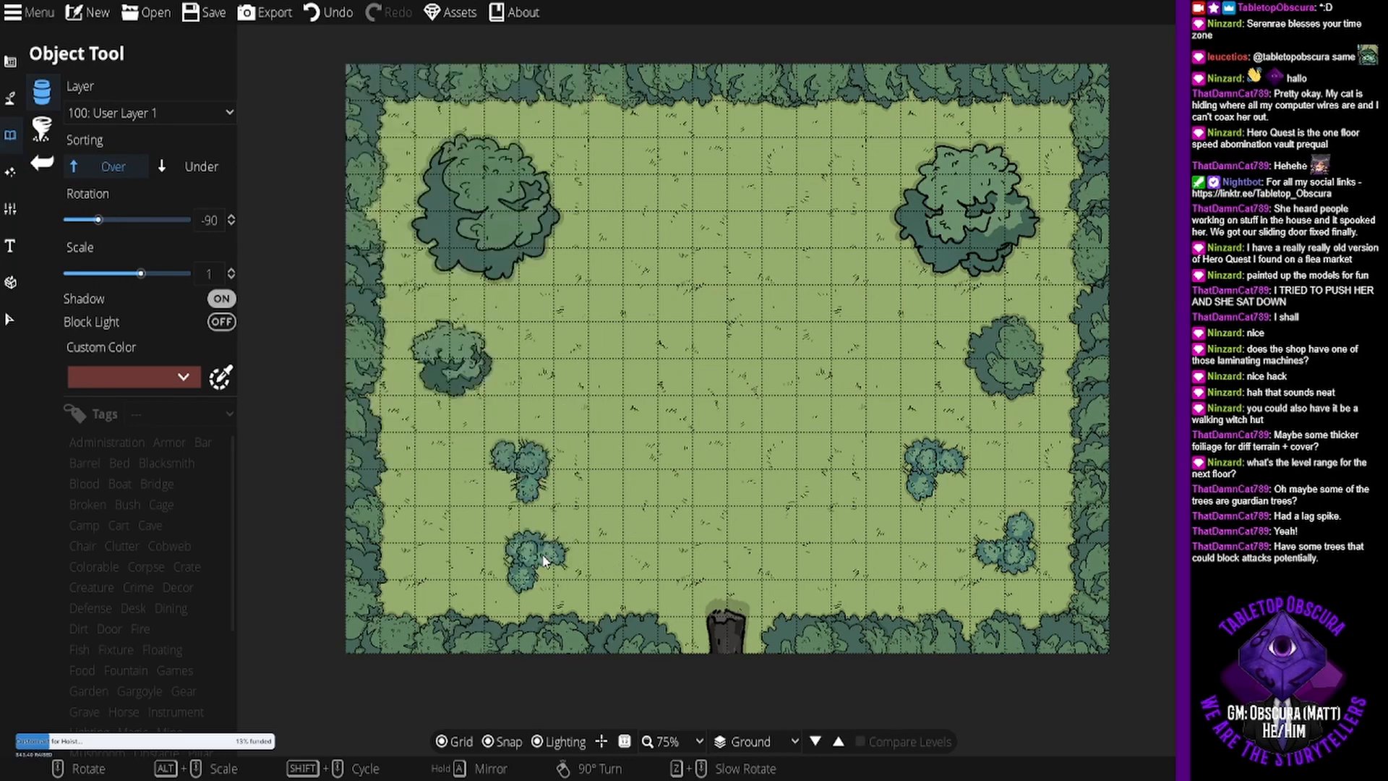
{"action": "scroll", "coordinate": [469, 539], "scroll_direction": "down", "scroll_amount": 2}
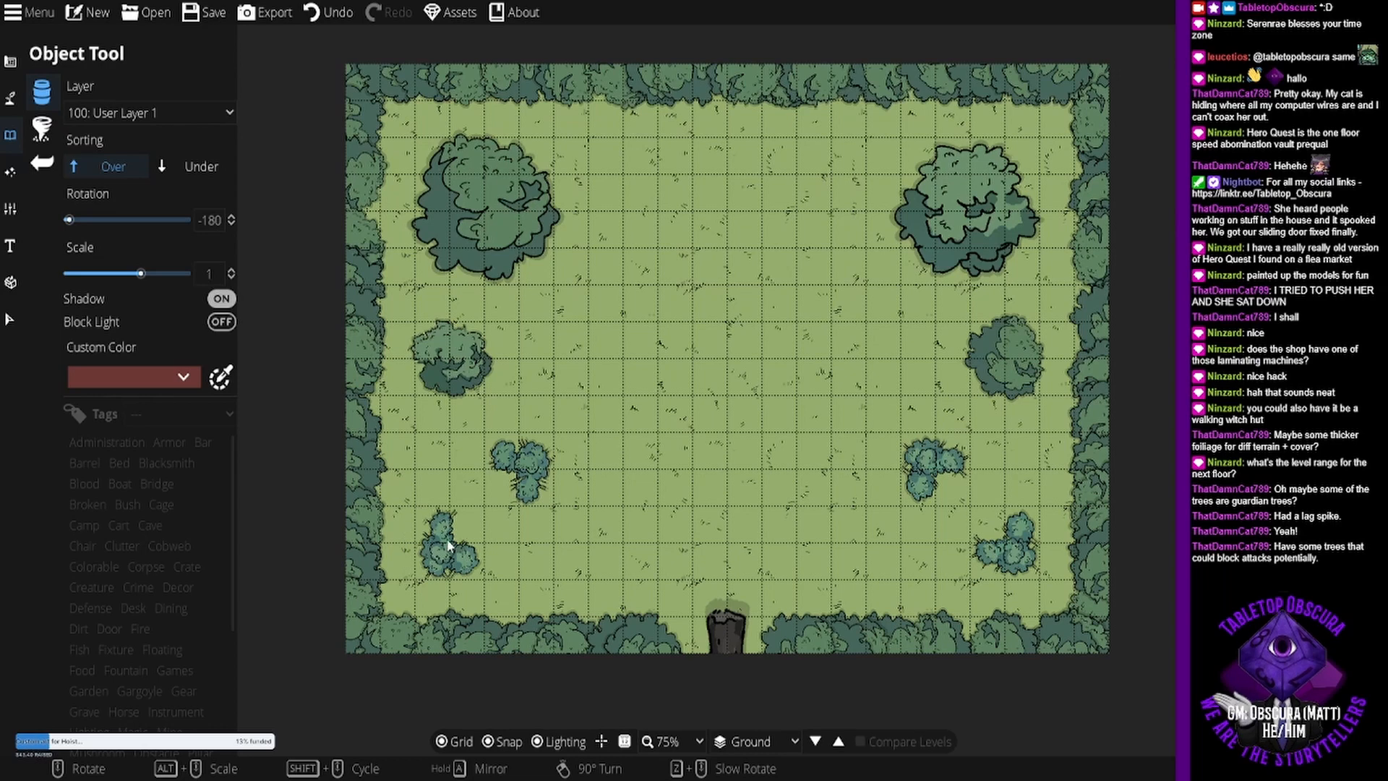
{"action": "left_click", "coordinate": [449, 546]}
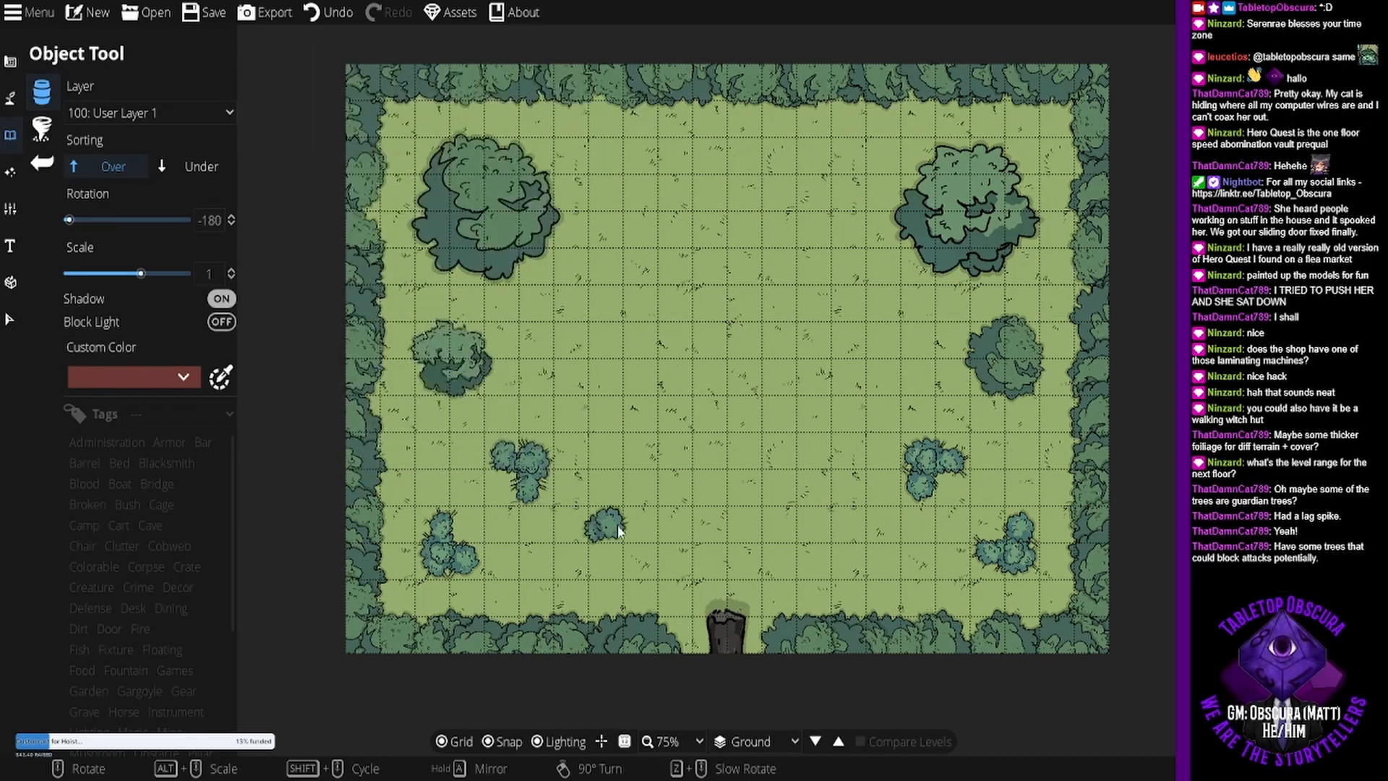
- Line up small green bushes in varying rotations as a north-south hedge just east of the southwestern bush clusters
{"action": "scroll", "coordinate": [621, 526], "scroll_direction": "up", "scroll_amount": 8}
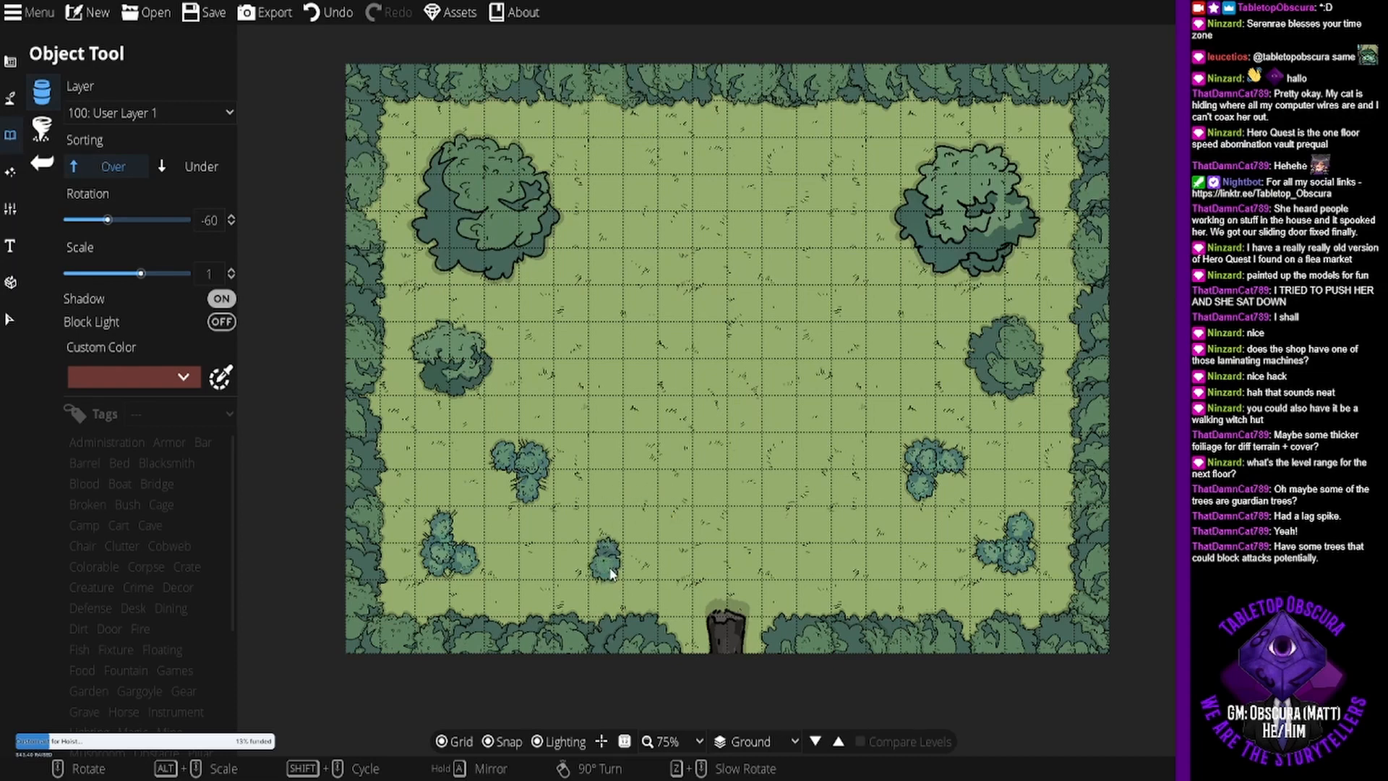
{"action": "left_click", "coordinate": [610, 568]}
{"action": "left_click", "coordinate": [613, 527]}
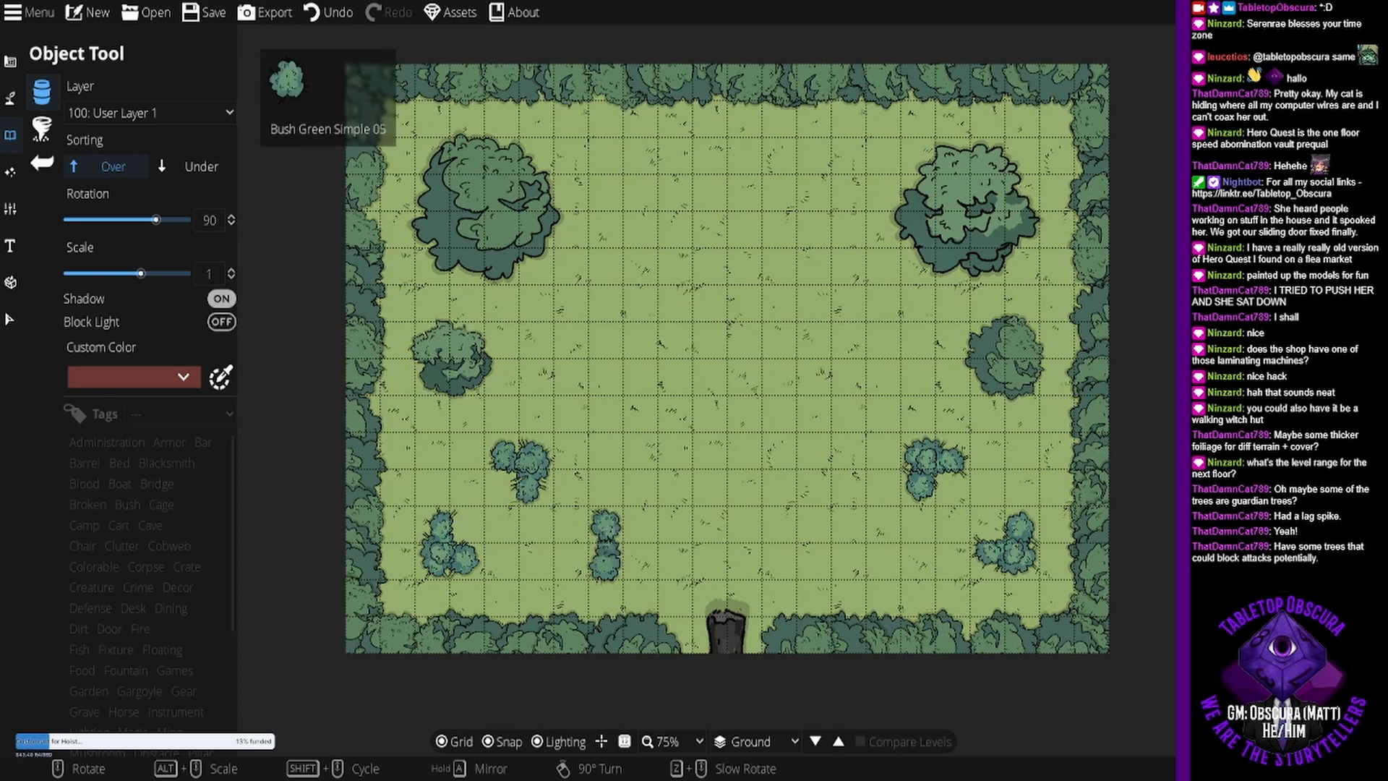
{"action": "scroll", "coordinate": [610, 500], "scroll_direction": "up", "scroll_amount": 6}
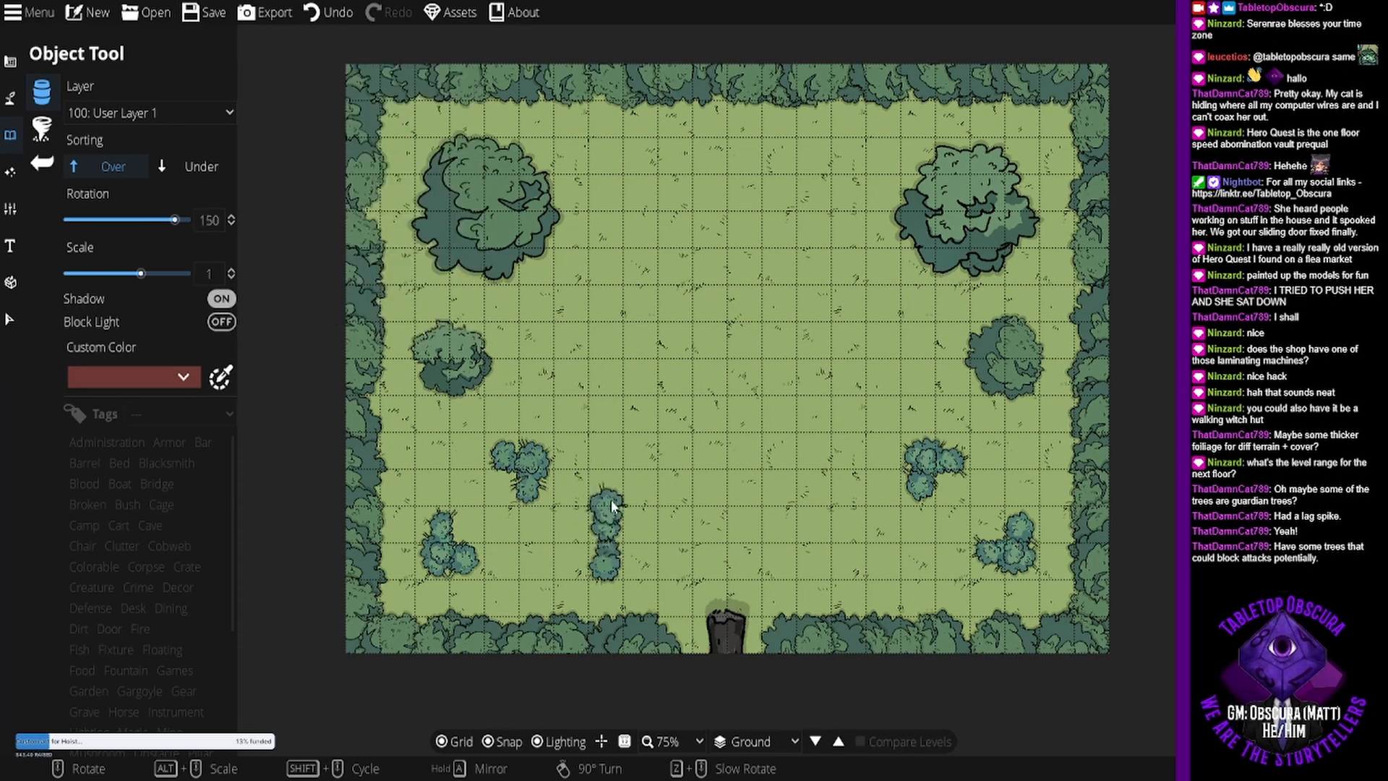
{"action": "left_click", "coordinate": [611, 501]}
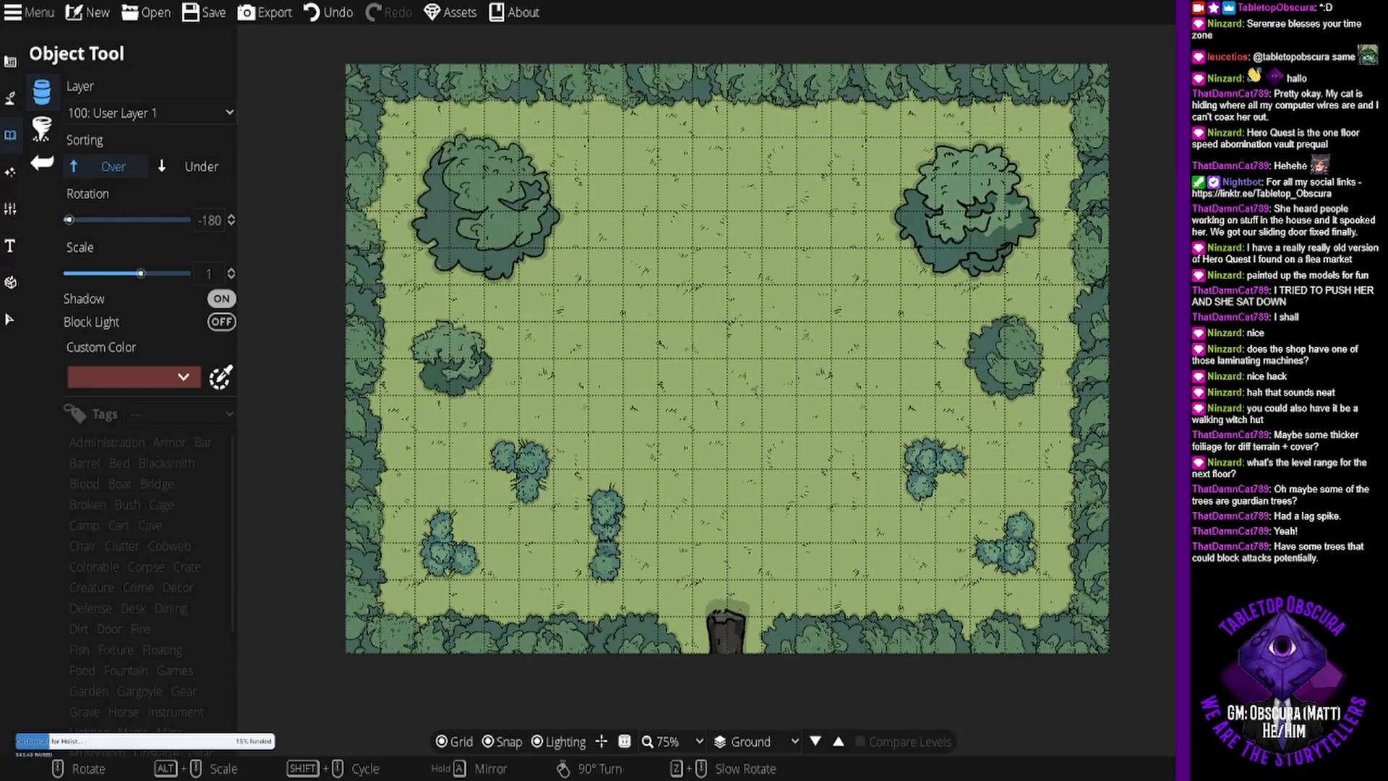
{"action": "scroll", "coordinate": [592, 483], "scroll_direction": "up", "scroll_amount": 4}
{"action": "scroll", "coordinate": [592, 483], "scroll_direction": "up", "scroll_amount": 3}
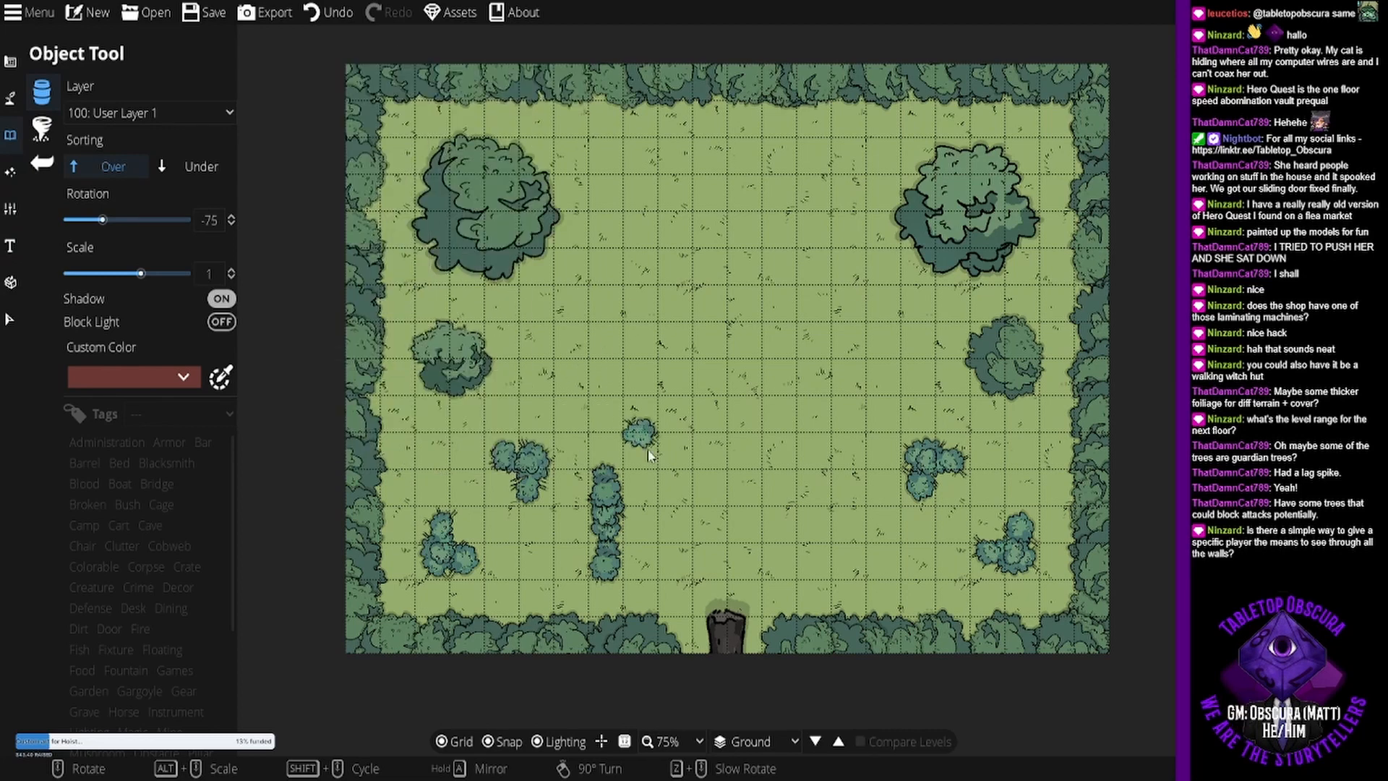
{"action": "scroll", "coordinate": [622, 461], "scroll_direction": "up", "scroll_amount": 5}
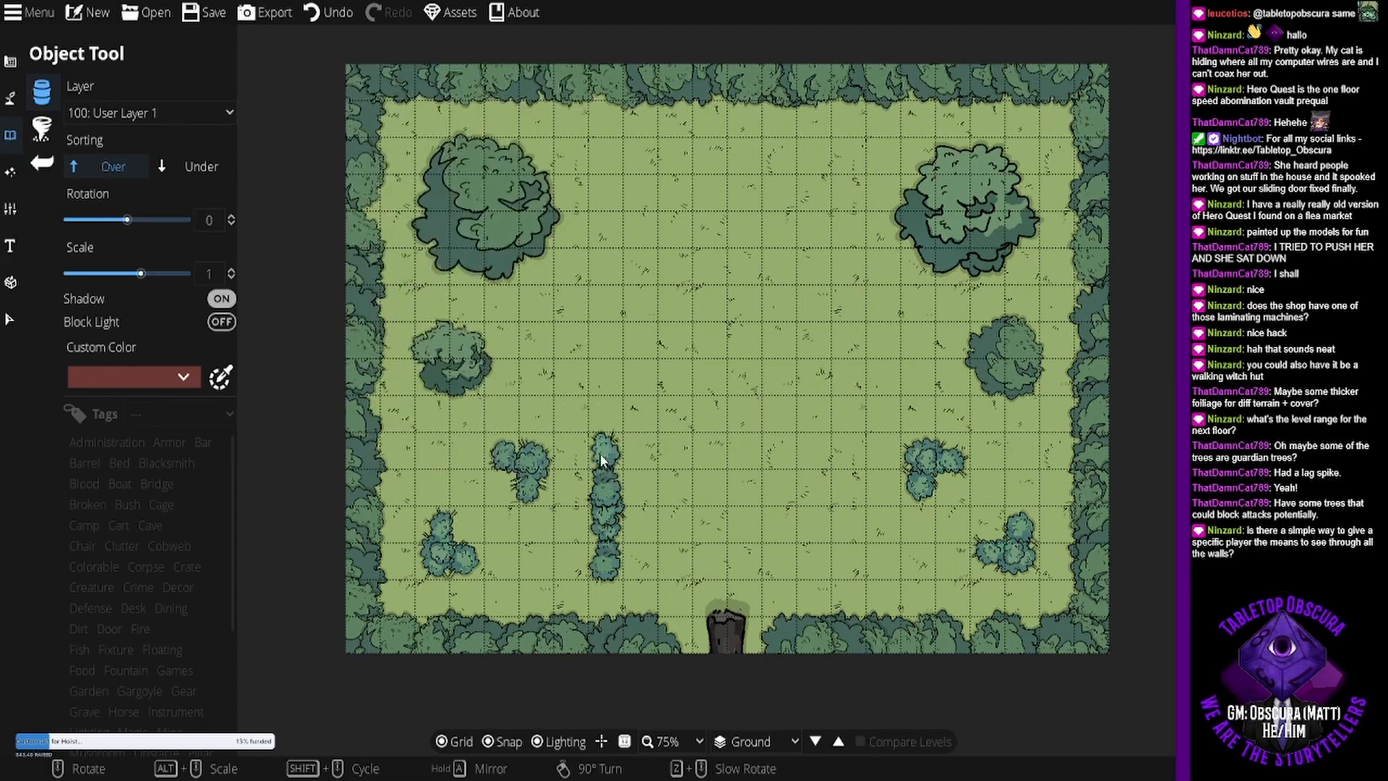
{"action": "left_click", "coordinate": [600, 454]}
- Build a second north-south hedge of varied green bushes in line with the first, leaving a one-tile gap, ending with Bush Green Simple 07 rotated -150 degrees
{"action": "left_click_drag", "start_coordinate": [602, 426], "coordinate": [579, 365]}
{"action": "scroll", "coordinate": [602, 347], "scroll_direction": "up", "scroll_amount": 5}
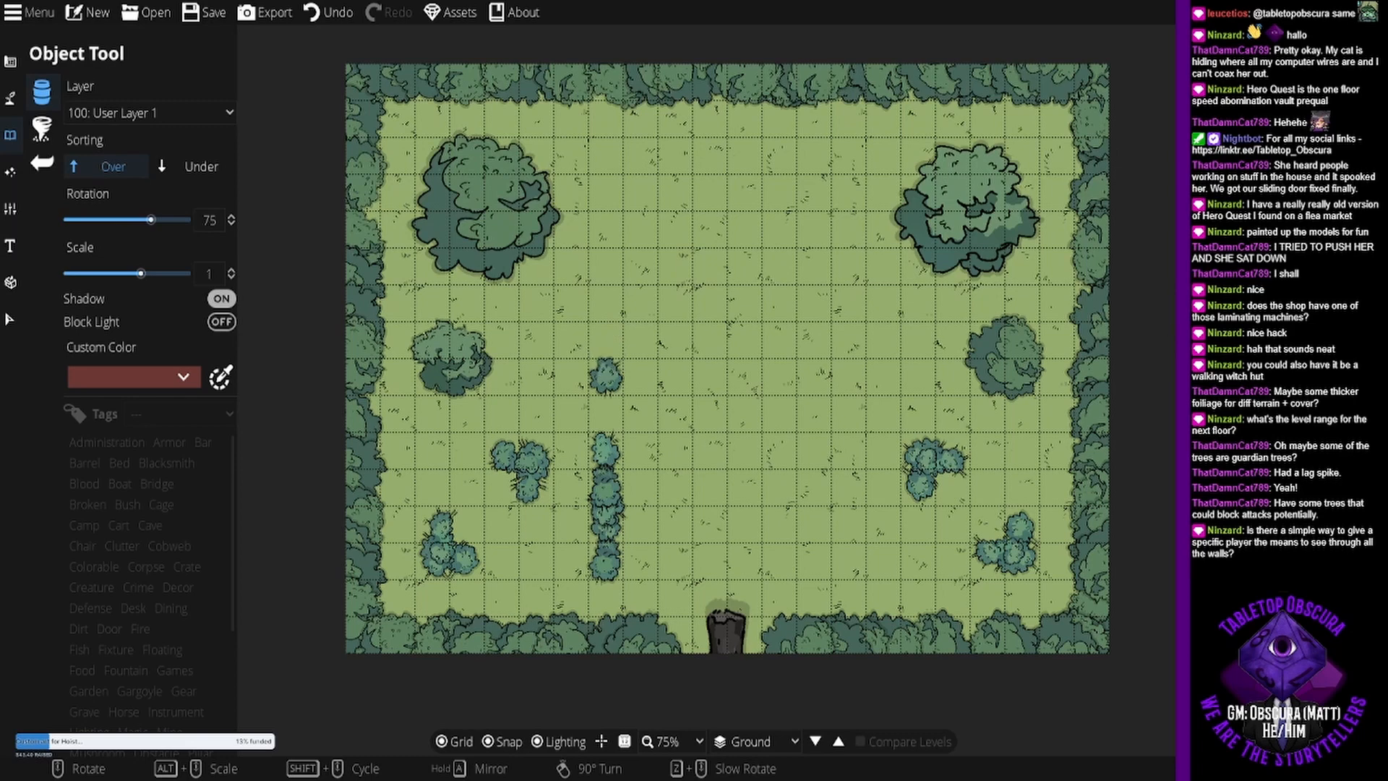
{"action": "left_click", "coordinate": [1230, 217]}
{"action": "left_click", "coordinate": [606, 349]}
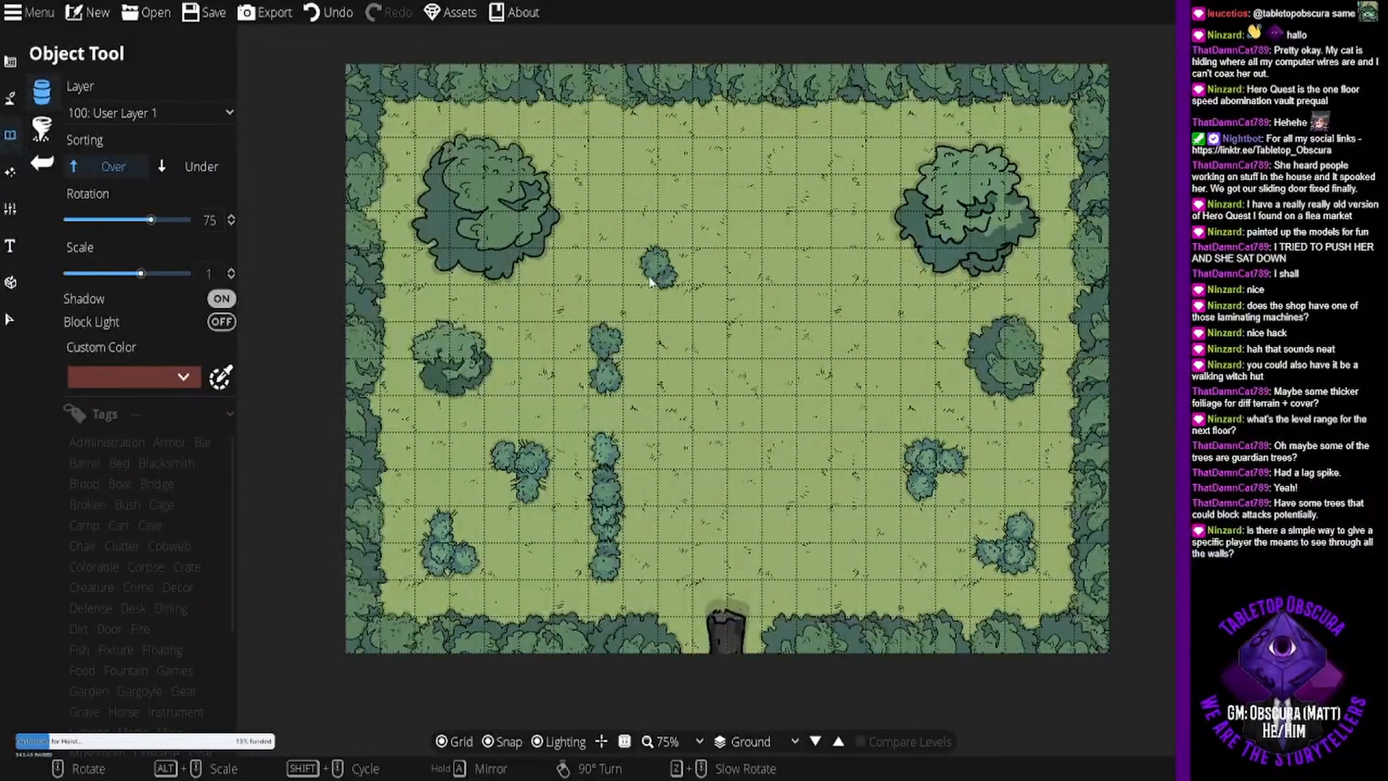
{"action": "scroll", "coordinate": [614, 308], "scroll_direction": "up", "scroll_amount": 4}
{"action": "left_click", "coordinate": [603, 308]}
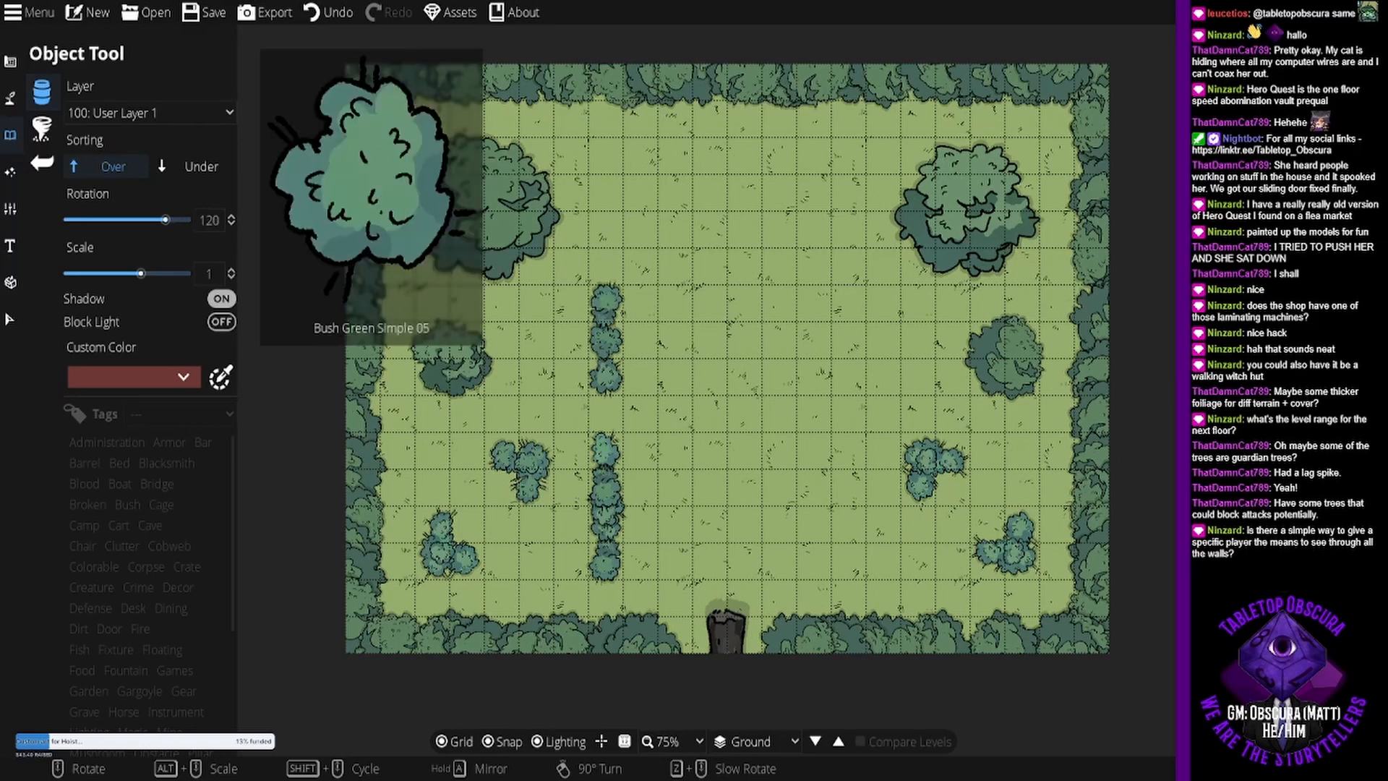
{"action": "scroll", "coordinate": [597, 289], "scroll_direction": "up", "scroll_amount": 2}
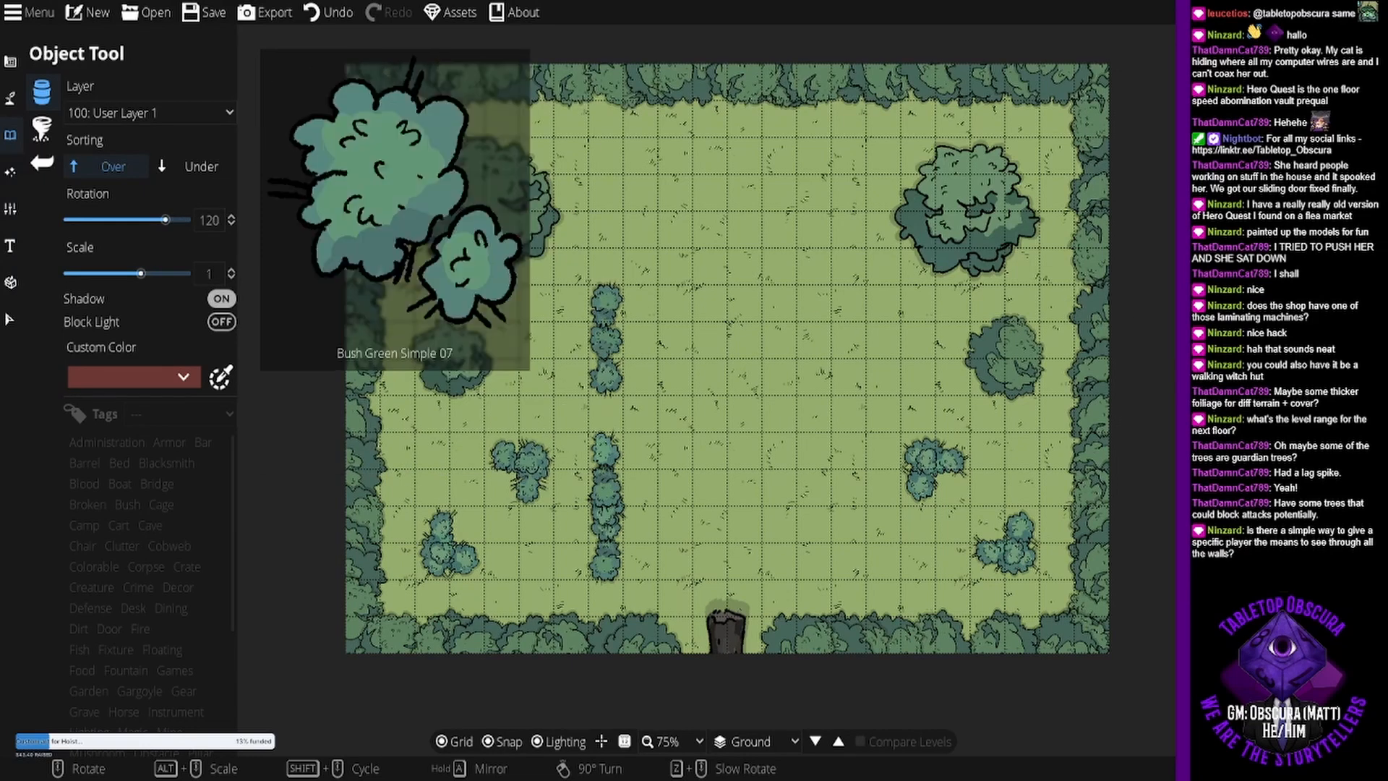
{"action": "scroll", "coordinate": [597, 283], "scroll_direction": "up", "scroll_amount": 4}
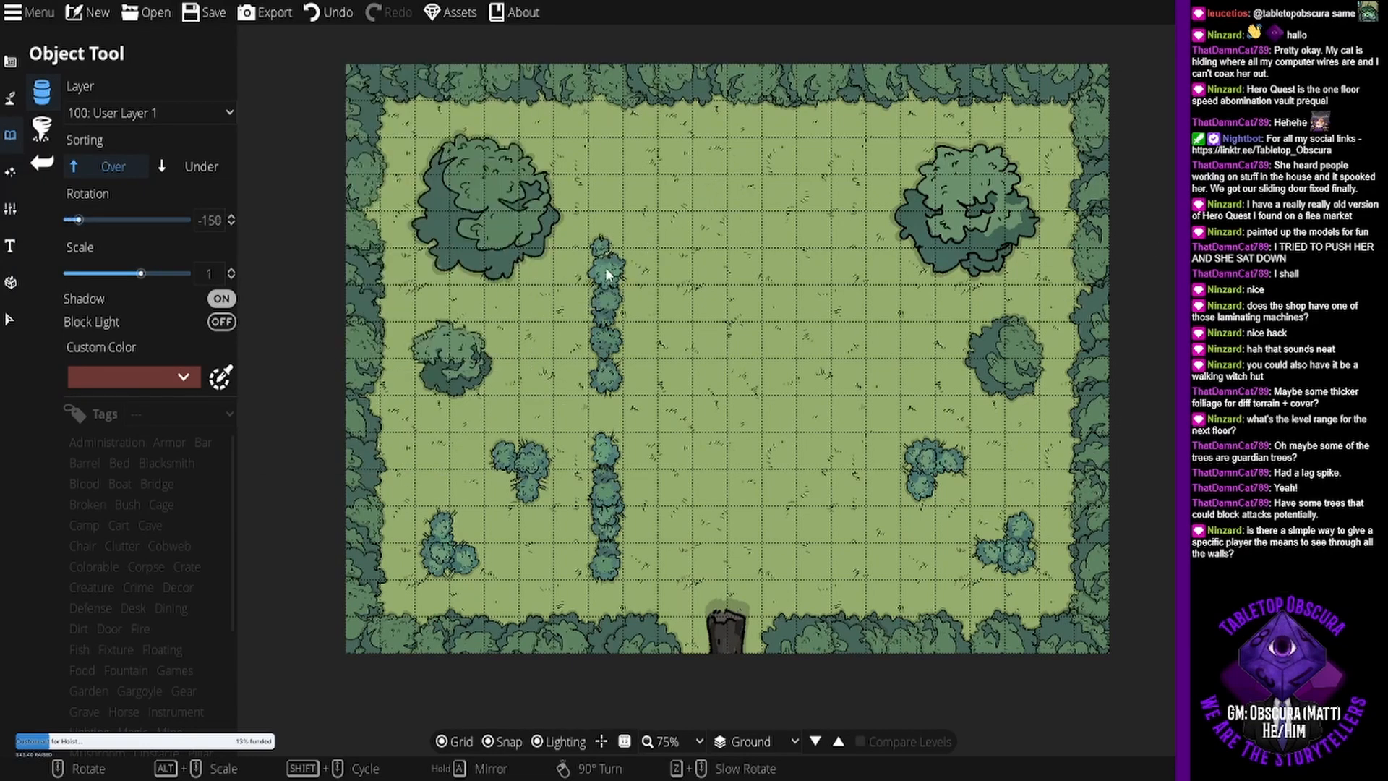
{"action": "left_click", "coordinate": [608, 274]}
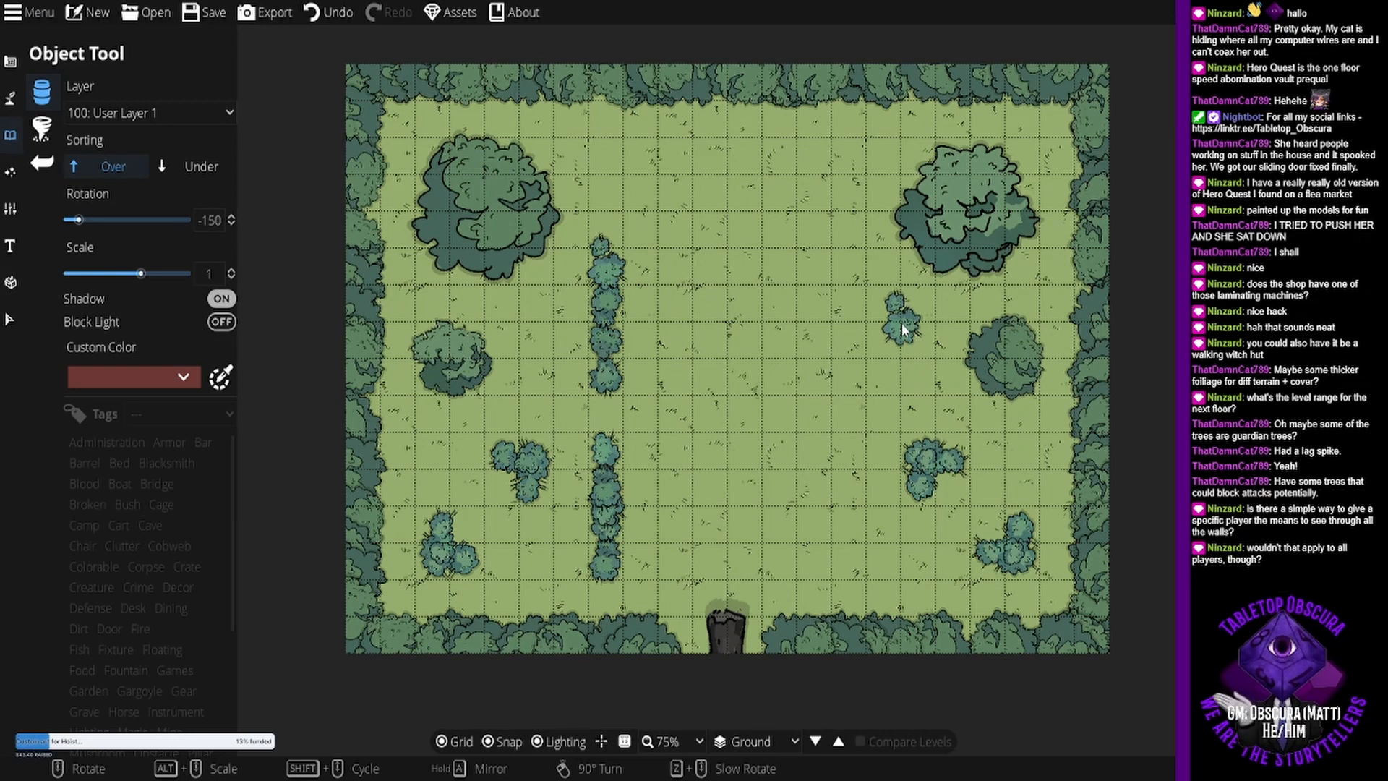
{"action": "left_click", "coordinate": [1229, 278]}
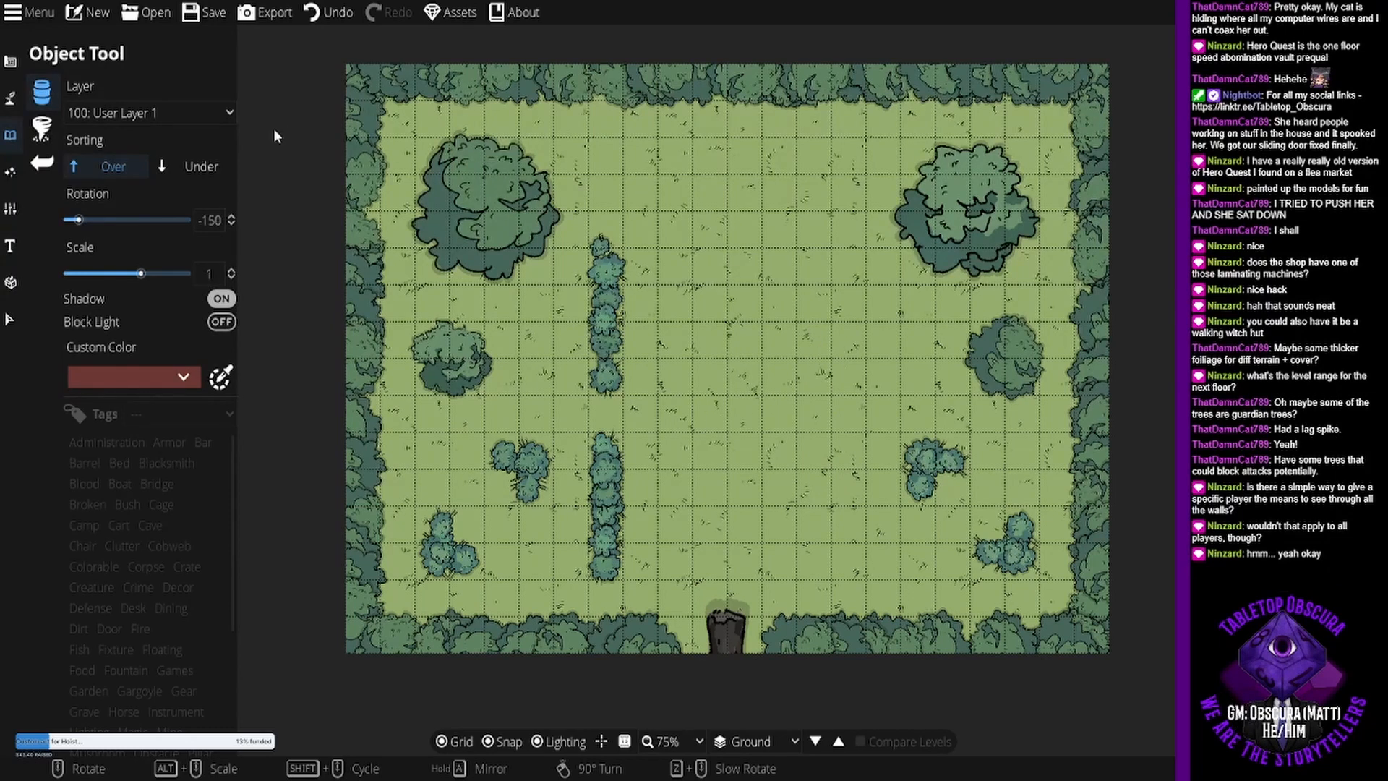
- Copy the northern bush hedge and place the duplicate, turned 180 degrees, west of the southeastern bush clusters
{"action": "left_click", "coordinate": [8, 64]}
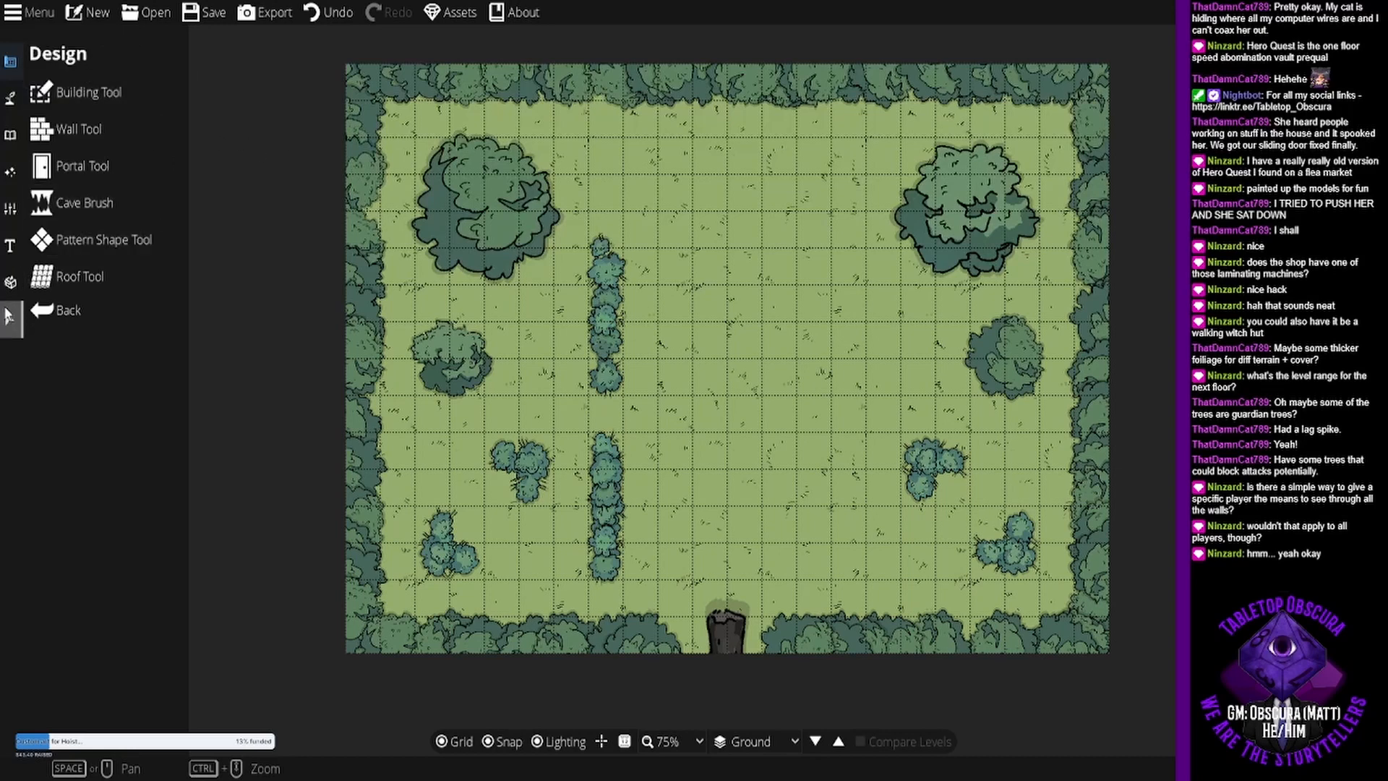
{"action": "left_click", "coordinate": [8, 316]}
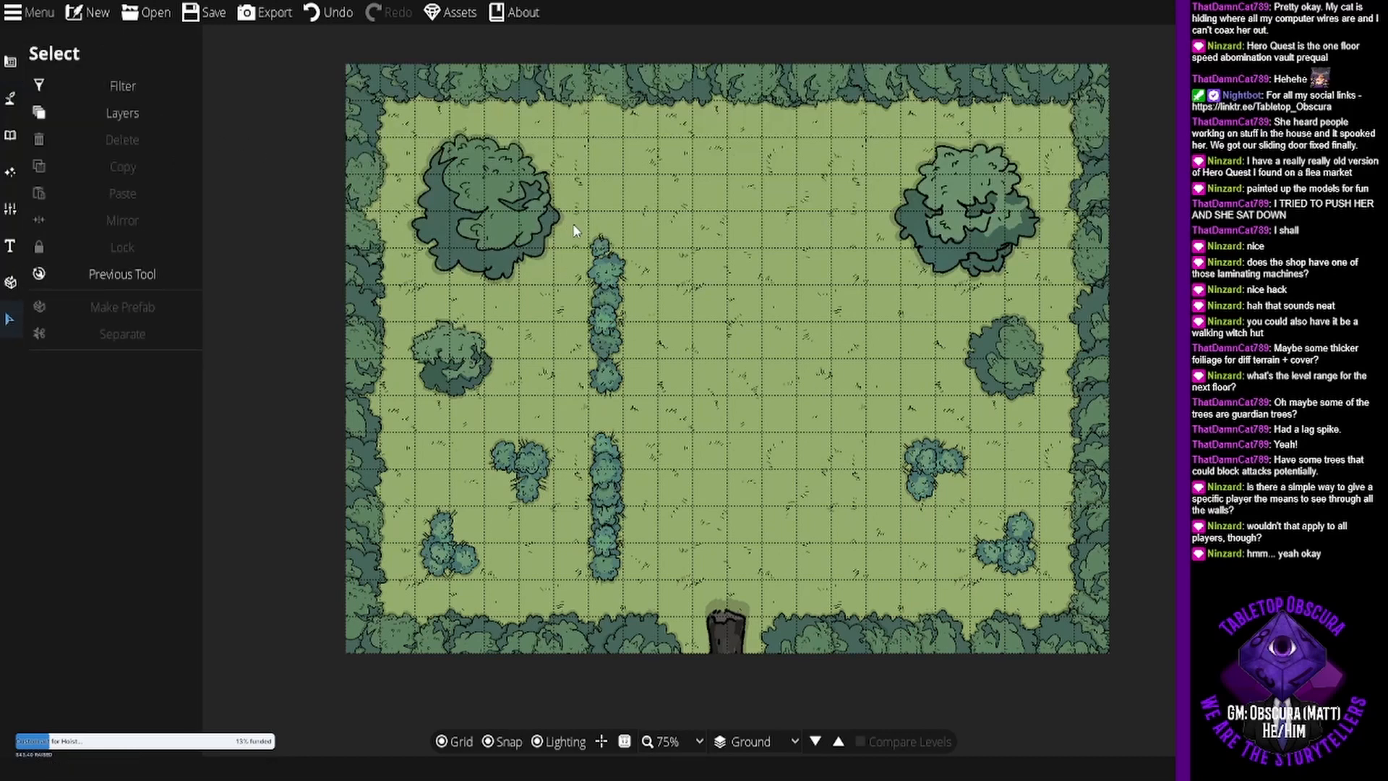
{"action": "left_click_drag", "start_coordinate": [572, 223], "coordinate": [664, 408]}
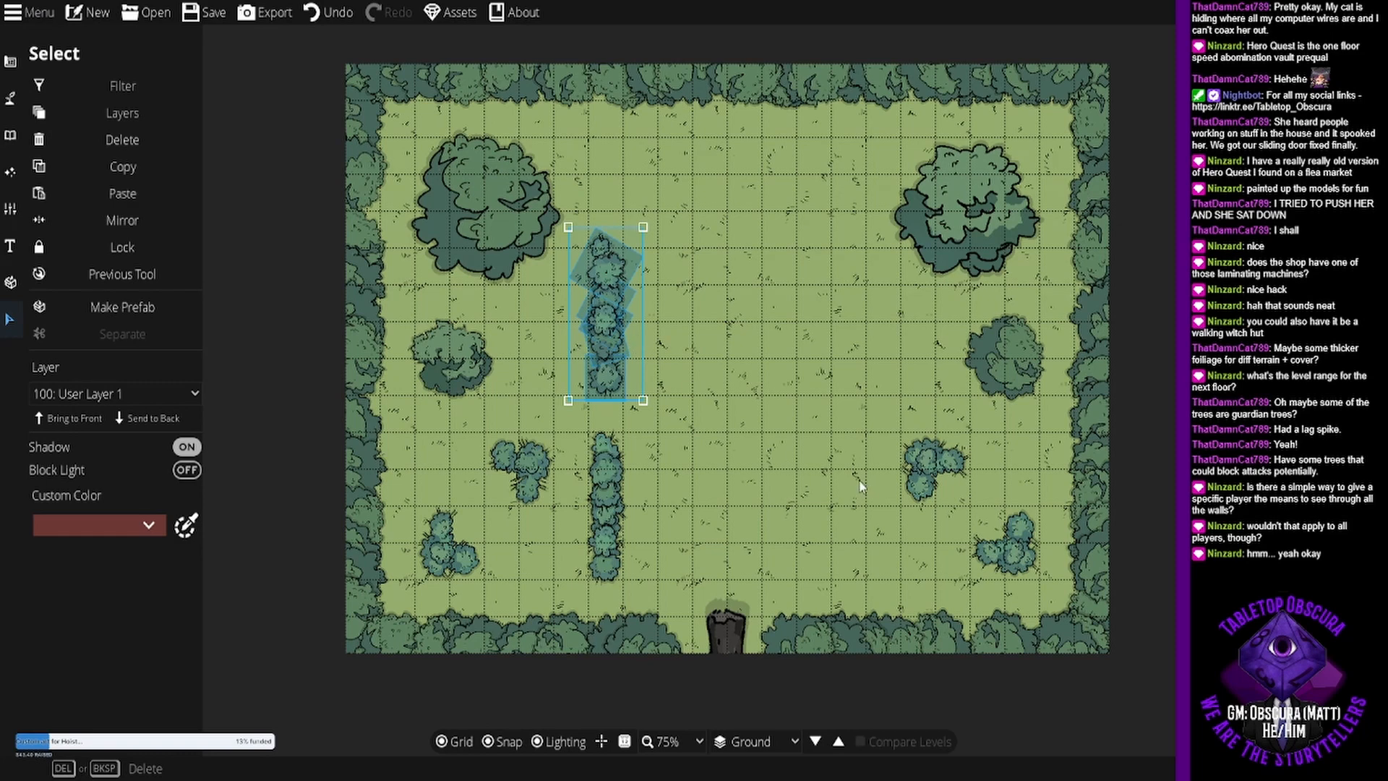
{"action": "key", "text": "ctrl+c"}
{"action": "key", "text": "ctrl+v"}
{"action": "scroll", "coordinate": [699, 400], "scroll_direction": "down", "scroll_amount": 12}
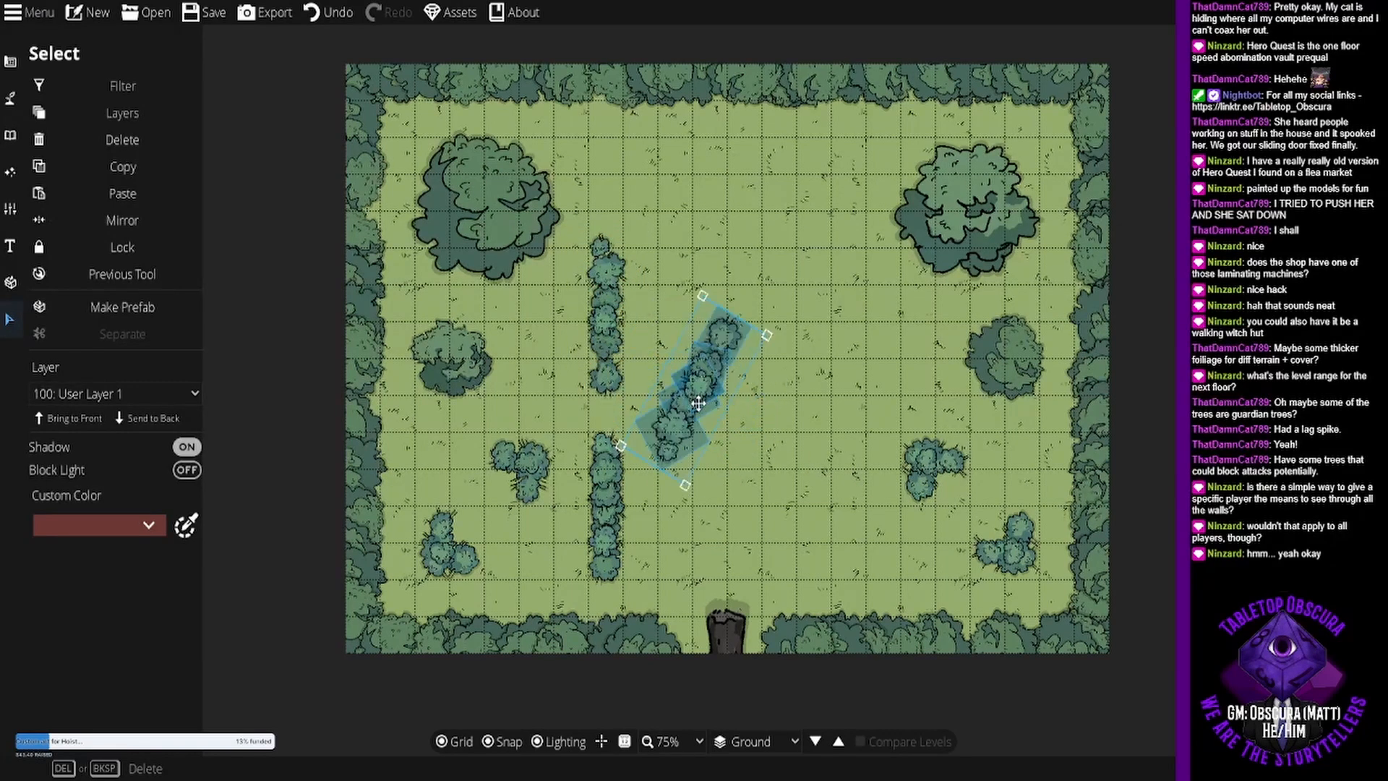
{"action": "left_click_drag", "start_coordinate": [698, 403], "coordinate": [850, 519]}
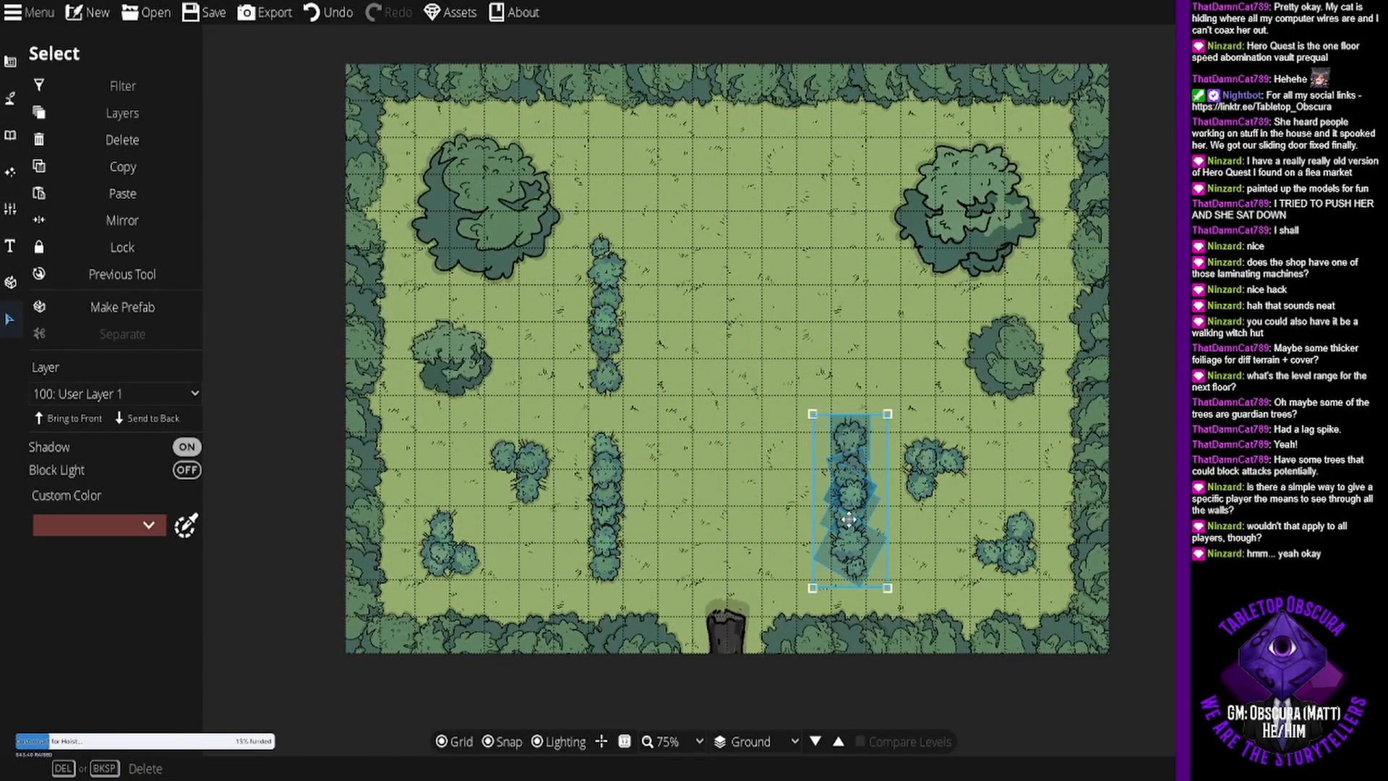
- Turn off snapping and nudge the copied hedge slightly south so its northern end aligns with the southwestern hedge
{"action": "left_click_drag", "start_coordinate": [849, 519], "coordinate": [850, 516]}
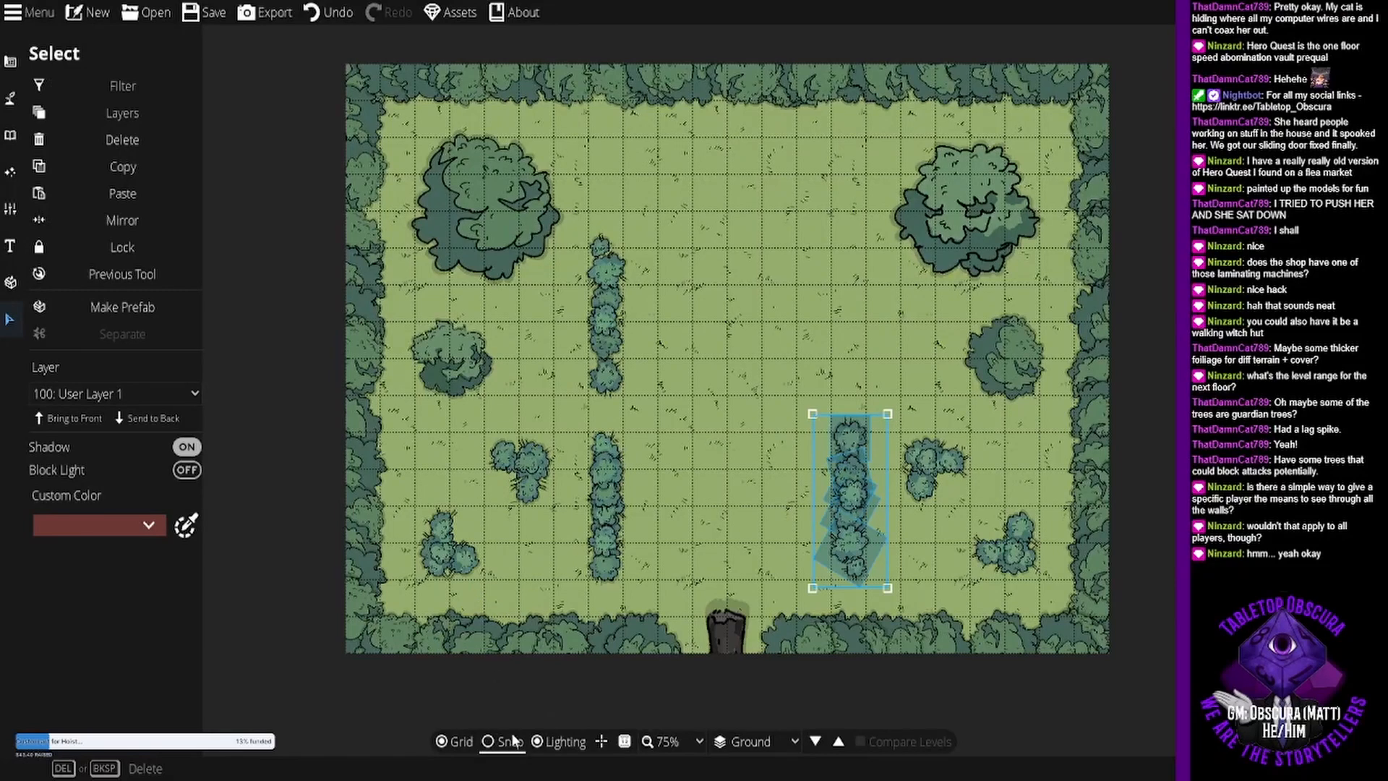
{"action": "left_click", "coordinate": [489, 741]}
{"action": "left_click_drag", "start_coordinate": [847, 482], "coordinate": [848, 495]}
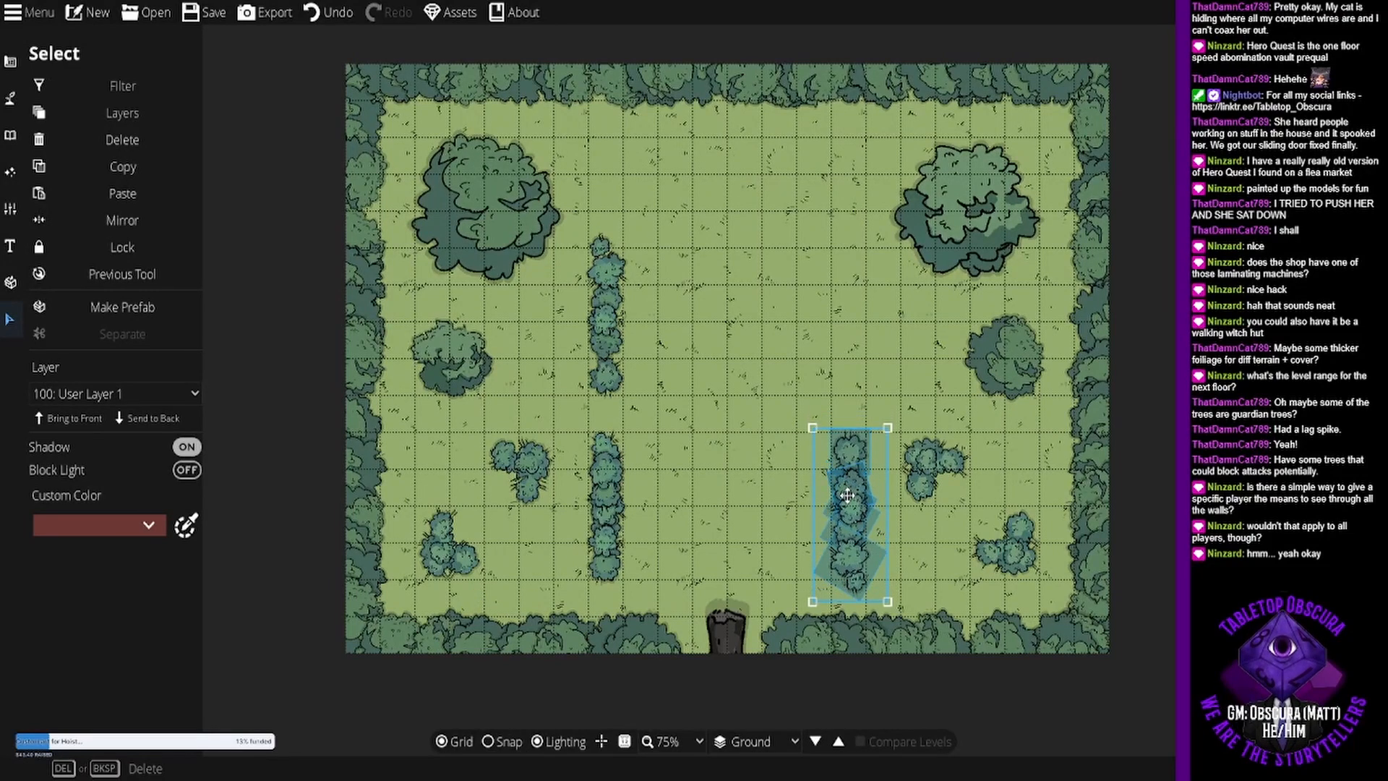
{"action": "left_click_drag", "start_coordinate": [847, 495], "coordinate": [848, 499]}
{"action": "left_click", "coordinate": [665, 433]}
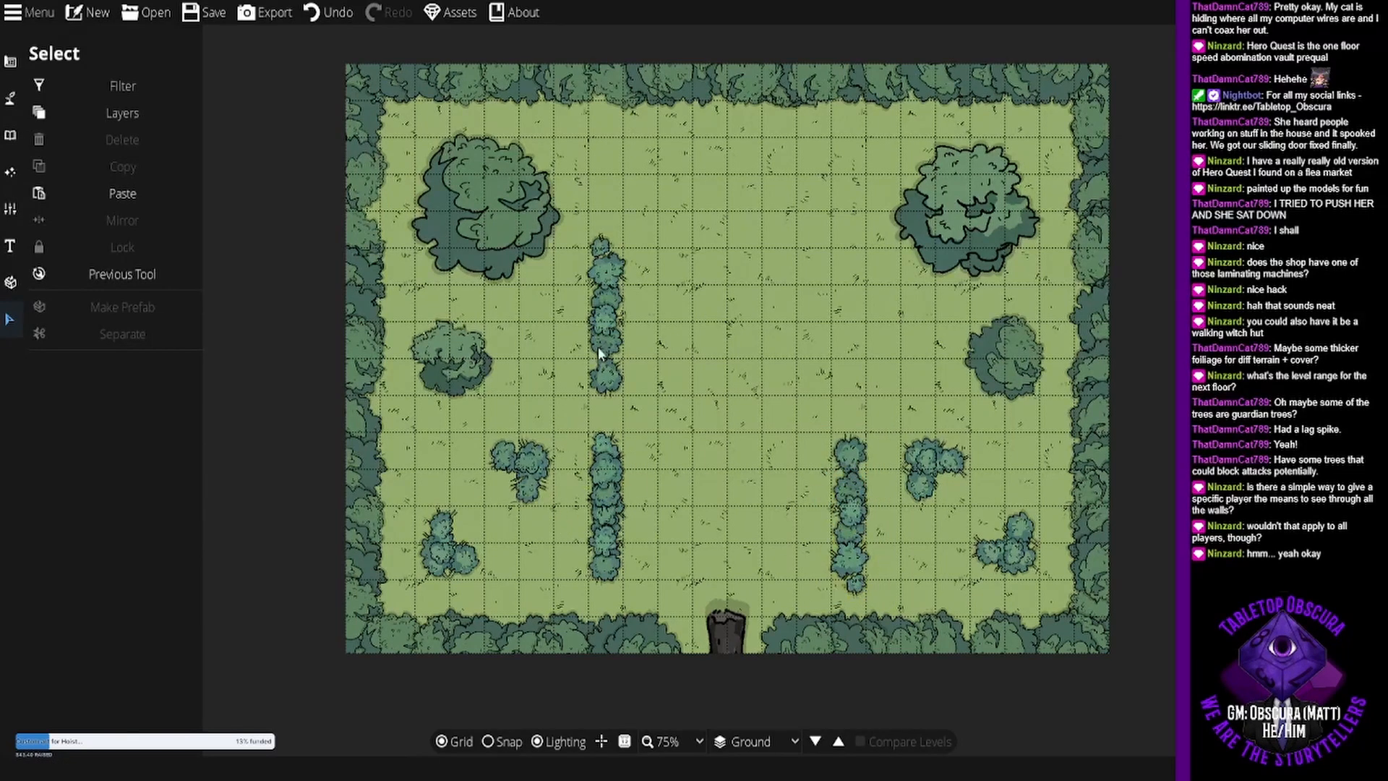
- Duplicate the southwestern north-south bush hedge, turn the copy 180 degrees, and place it north of the southeastern hedge, level with the northwestern one
{"action": "left_click_drag", "start_coordinate": [577, 425], "coordinate": [659, 590]}
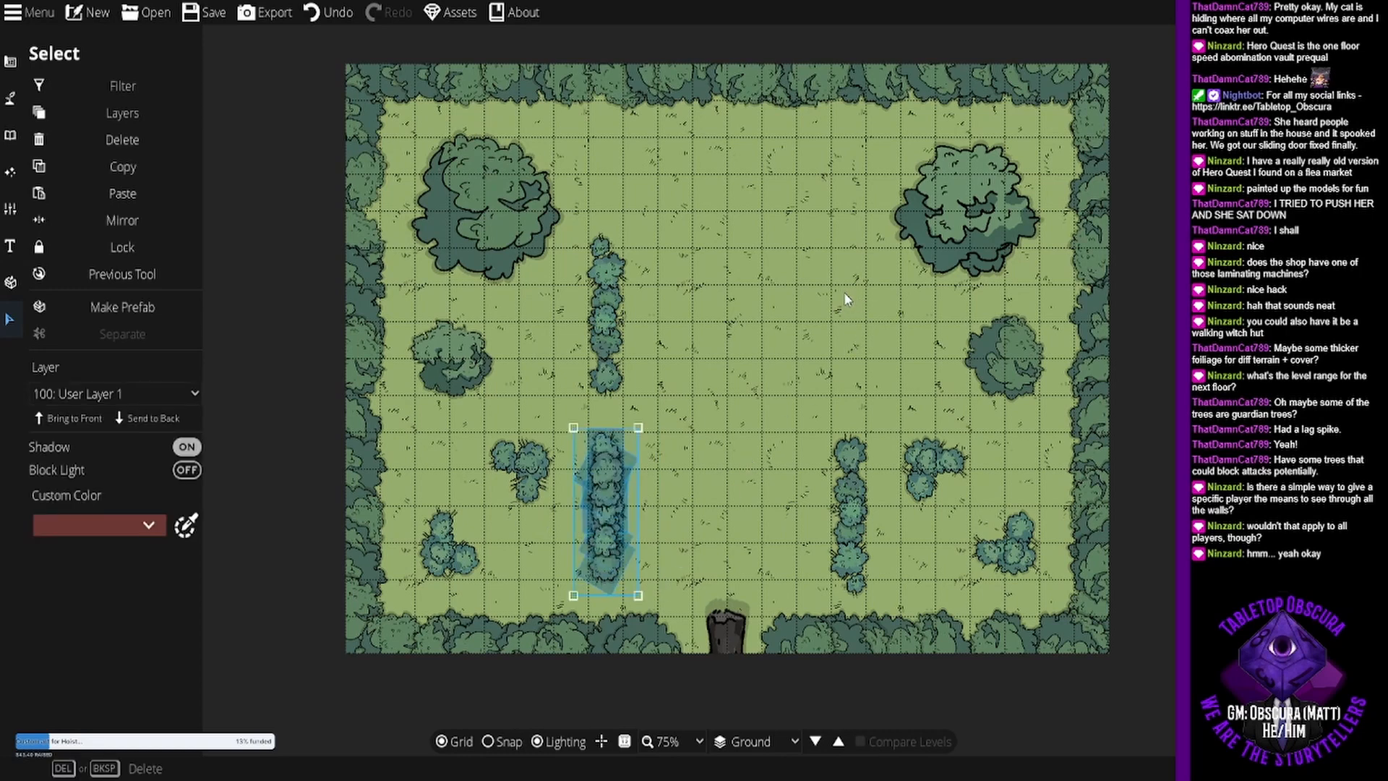
{"action": "key", "text": "ctrl+v"}
{"action": "scroll", "coordinate": [690, 403], "scroll_direction": "down", "scroll_amount": 8}
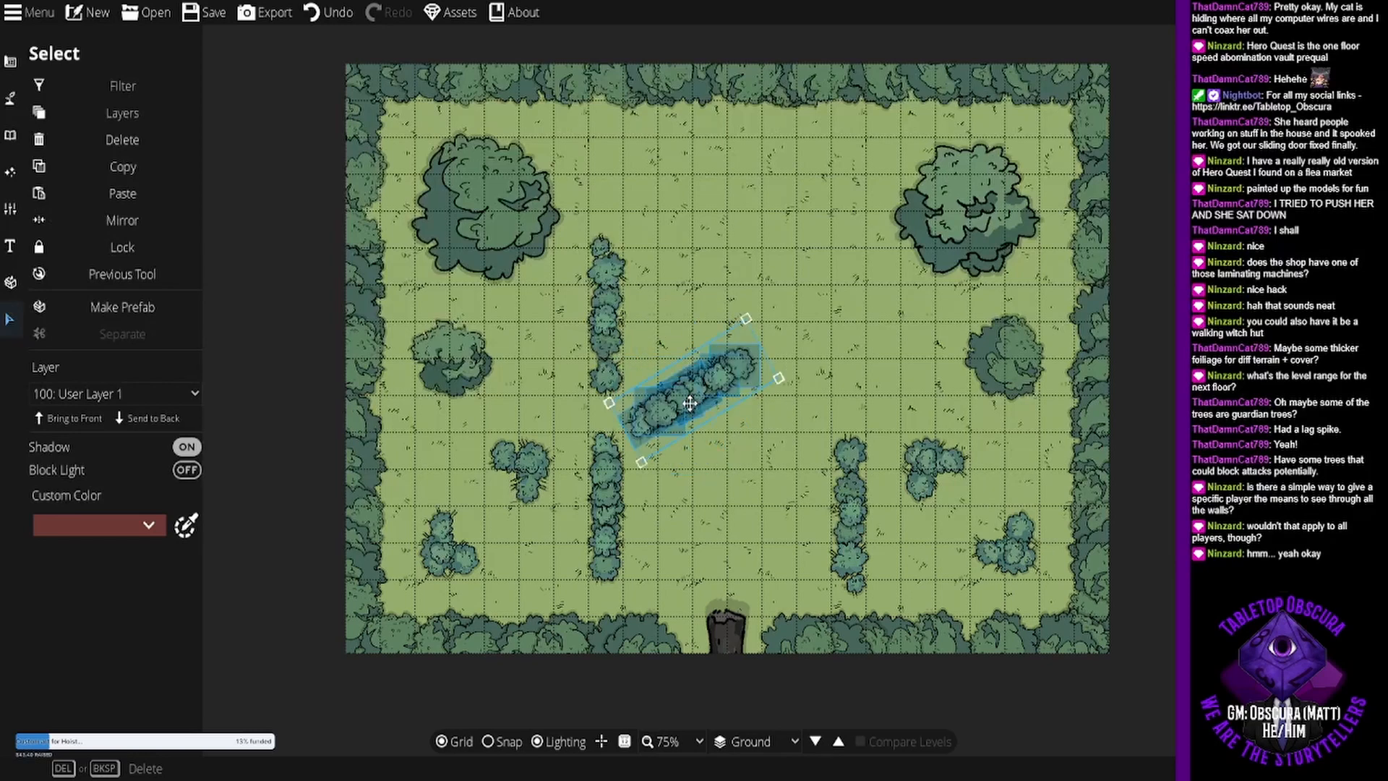
{"action": "scroll", "coordinate": [690, 403], "scroll_direction": "down", "scroll_amount": 4}
{"action": "left_click_drag", "start_coordinate": [690, 403], "coordinate": [845, 327]}
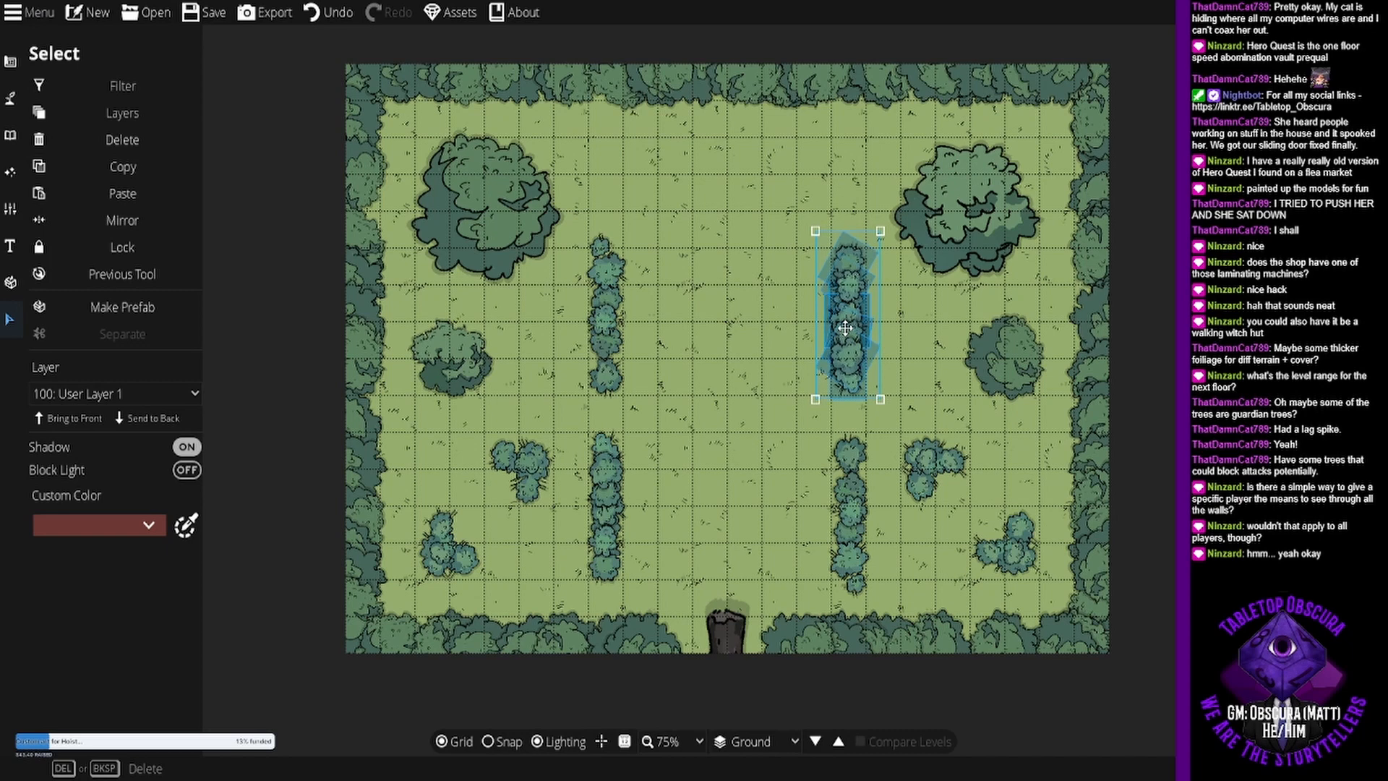
{"action": "left_click", "coordinate": [764, 329]}
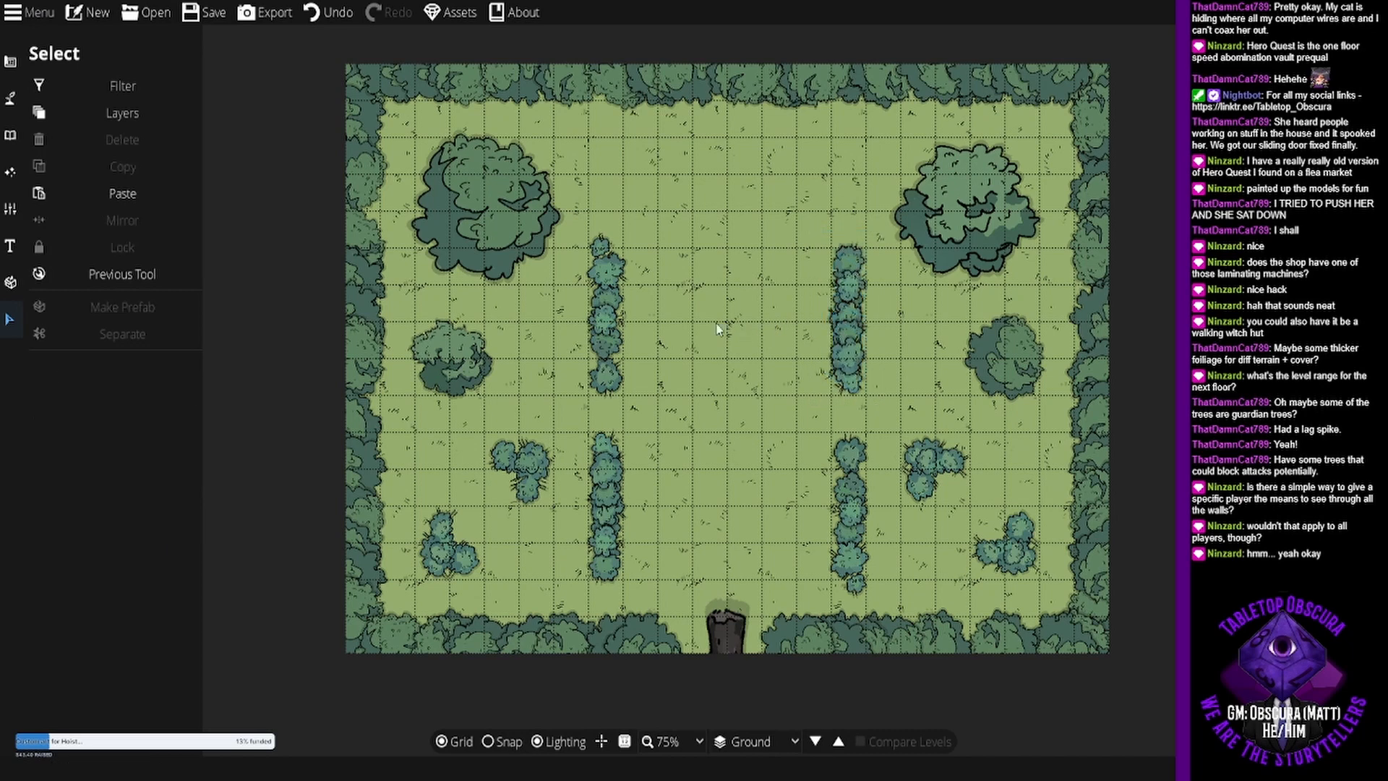
- Scatter dark red flower clusters with the Scatter Tool across the north-central clearing between the two large trees
{"action": "left_click", "coordinate": [11, 98]}
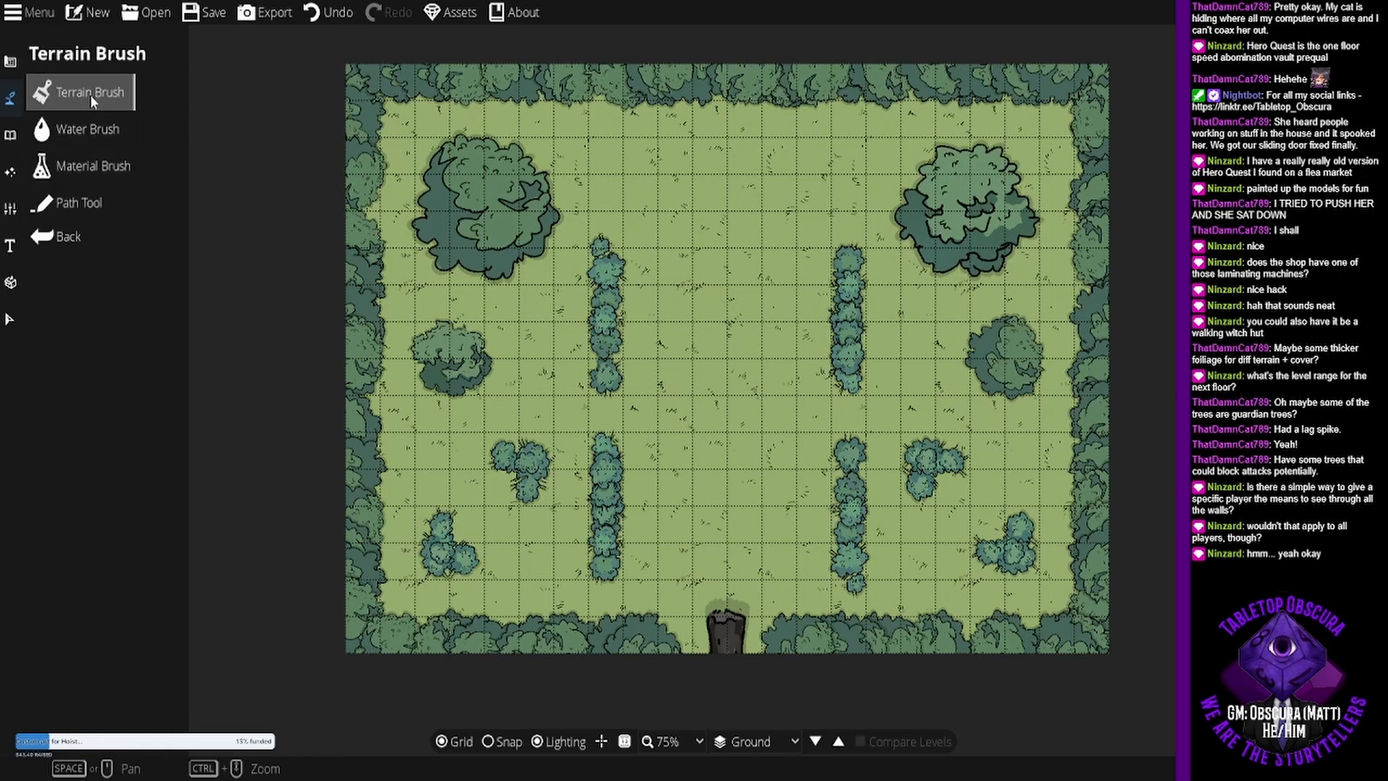
{"action": "left_click", "coordinate": [15, 144]}
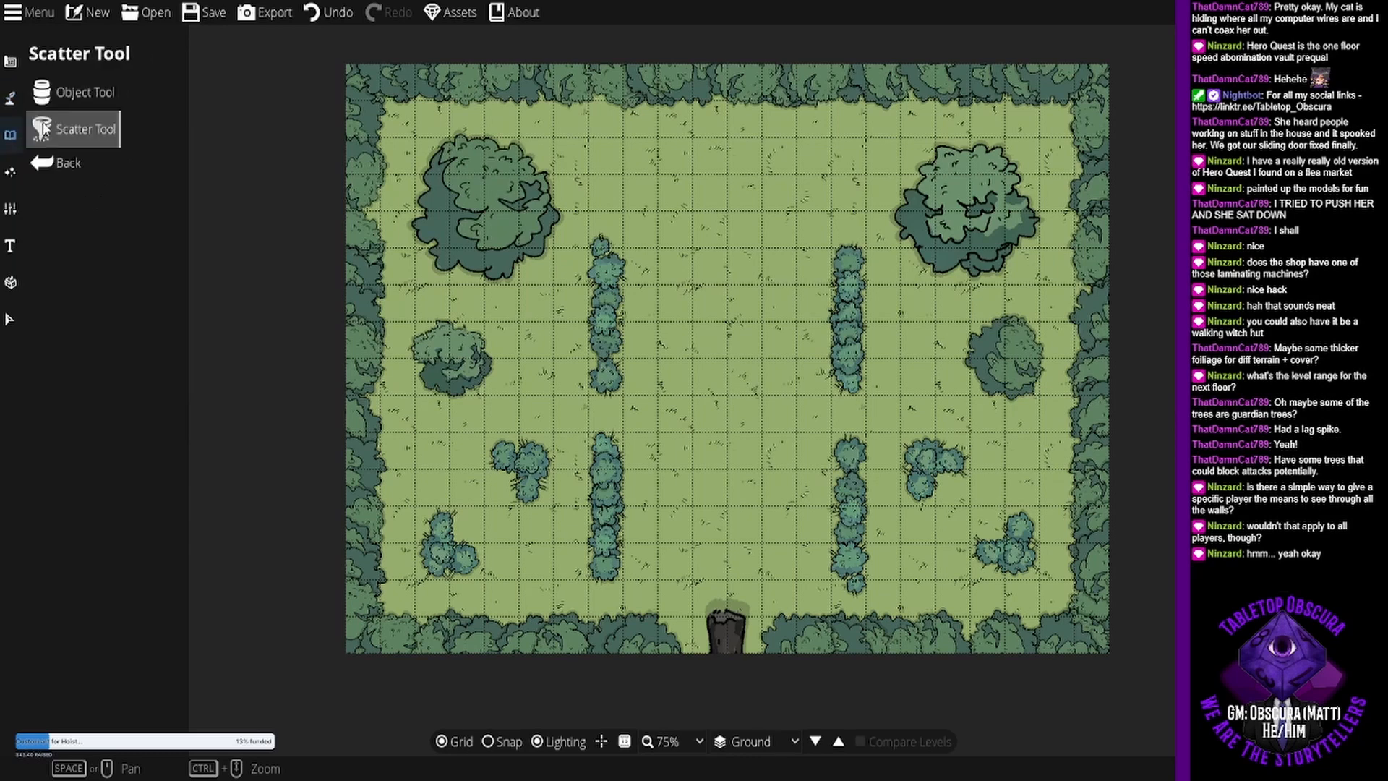
{"action": "left_click", "coordinate": [89, 127]}
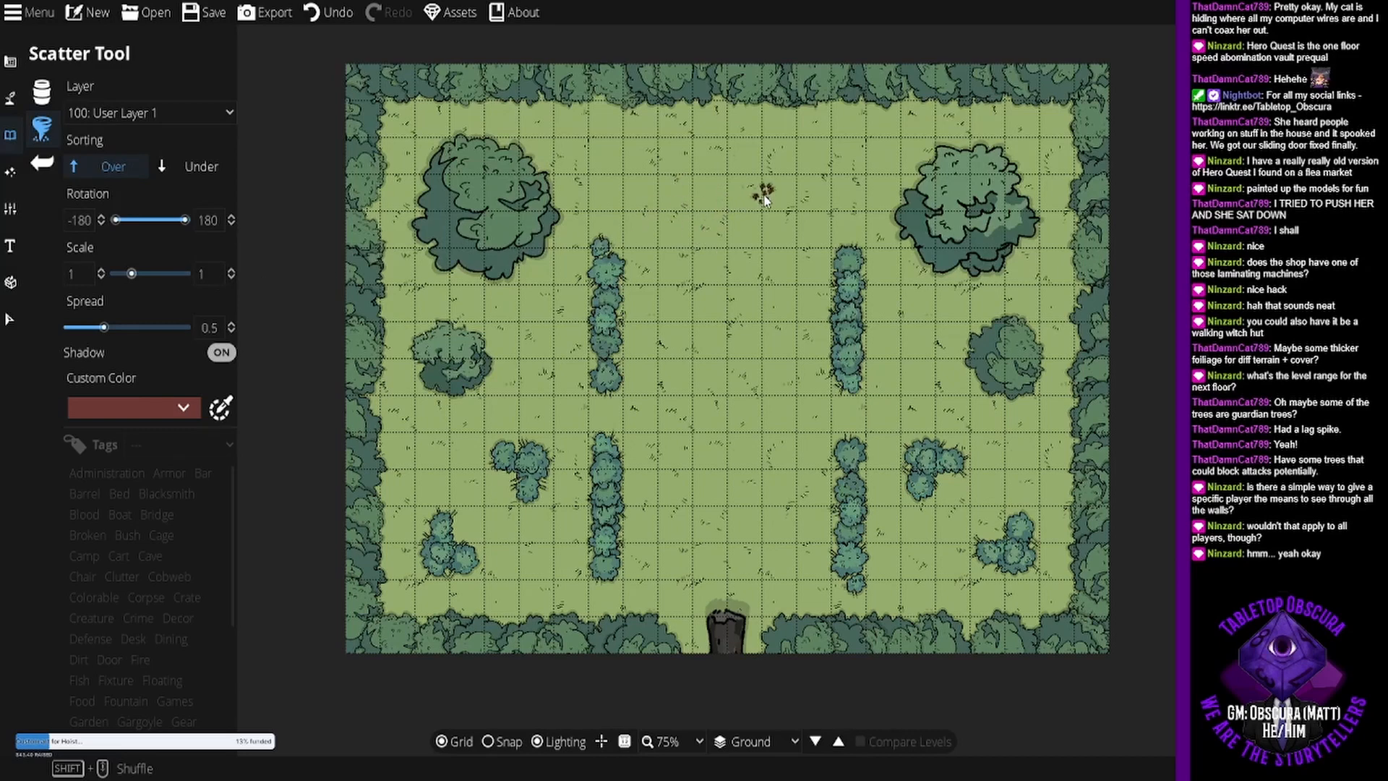
{"action": "left_click", "coordinate": [725, 150]}
{"action": "left_click", "coordinate": [671, 189]}
{"action": "left_click", "coordinate": [715, 245]}
{"action": "left_click", "coordinate": [804, 234]}
{"action": "left_click", "coordinate": [767, 178]}
{"action": "left_click", "coordinate": [674, 222]}
{"action": "left_click", "coordinate": [702, 281]}
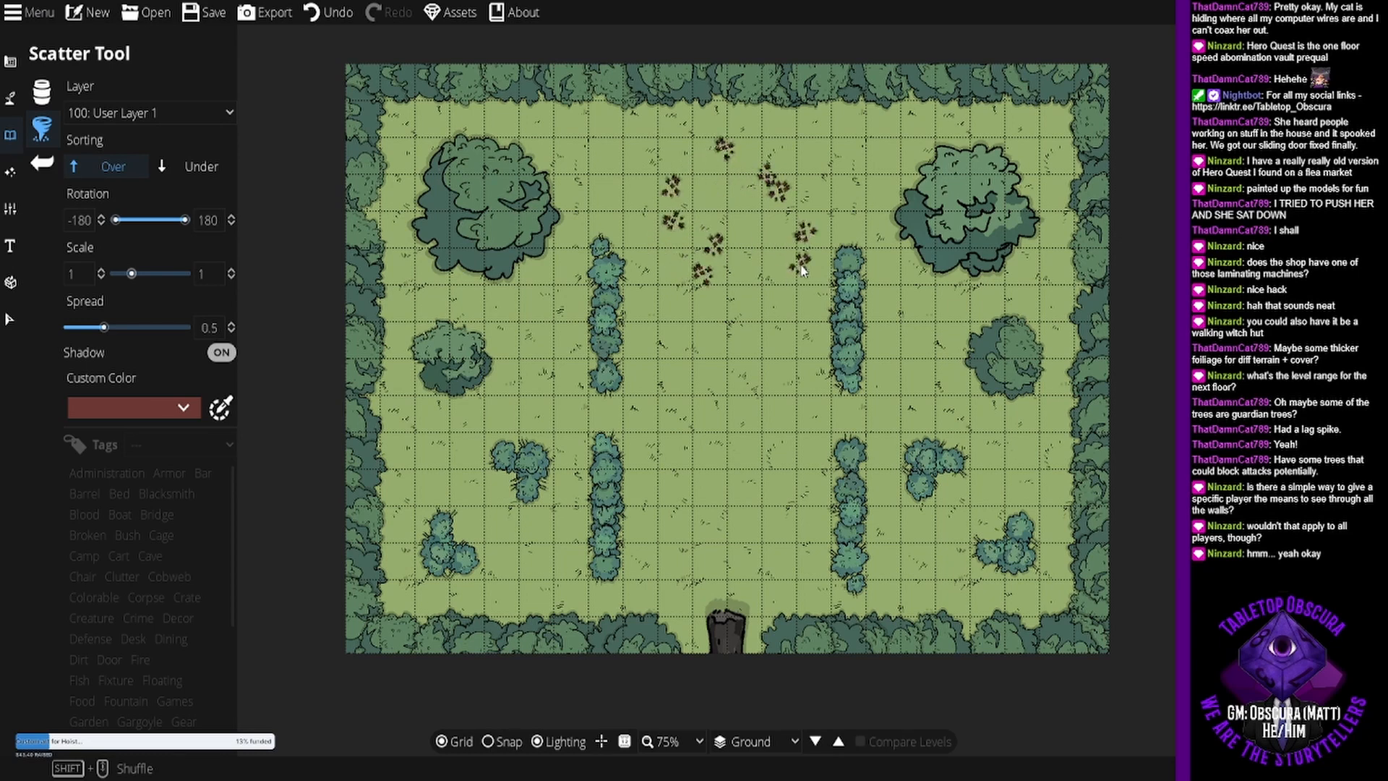
{"action": "left_click", "coordinate": [657, 254]}
{"action": "left_click", "coordinate": [648, 175]}
{"action": "left_click", "coordinate": [683, 151]}
{"action": "left_click", "coordinate": [775, 153]}
{"action": "left_click", "coordinate": [814, 180]}
- Fill the gaps in the north-central flower patch with more dark red clusters
{"action": "left_click", "coordinate": [767, 256]}
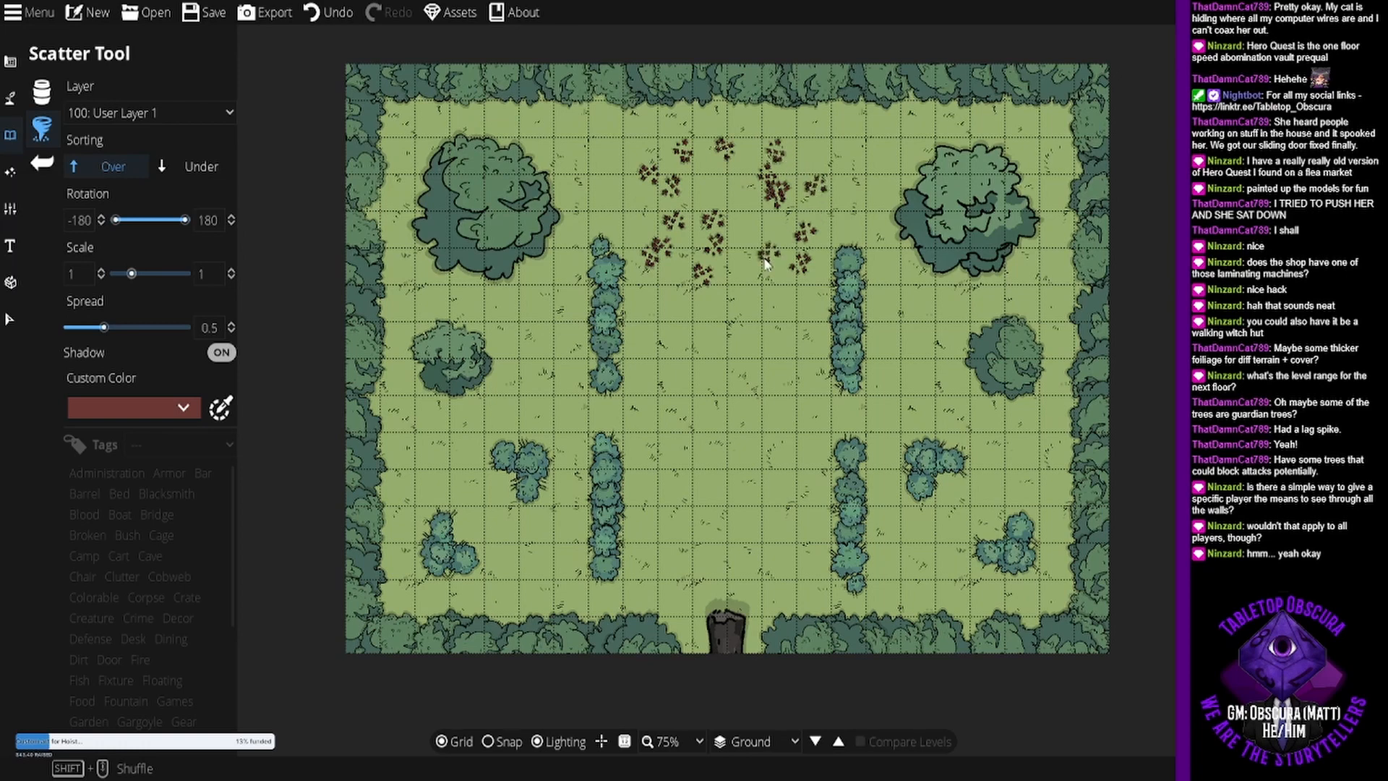
{"action": "left_click", "coordinate": [681, 281]}
{"action": "left_click", "coordinate": [679, 242]}
{"action": "left_click", "coordinate": [714, 208]}
{"action": "left_click", "coordinate": [748, 215]}
{"action": "left_click", "coordinate": [730, 179]}
{"action": "left_click", "coordinate": [722, 250]}
{"action": "left_click", "coordinate": [735, 272]}
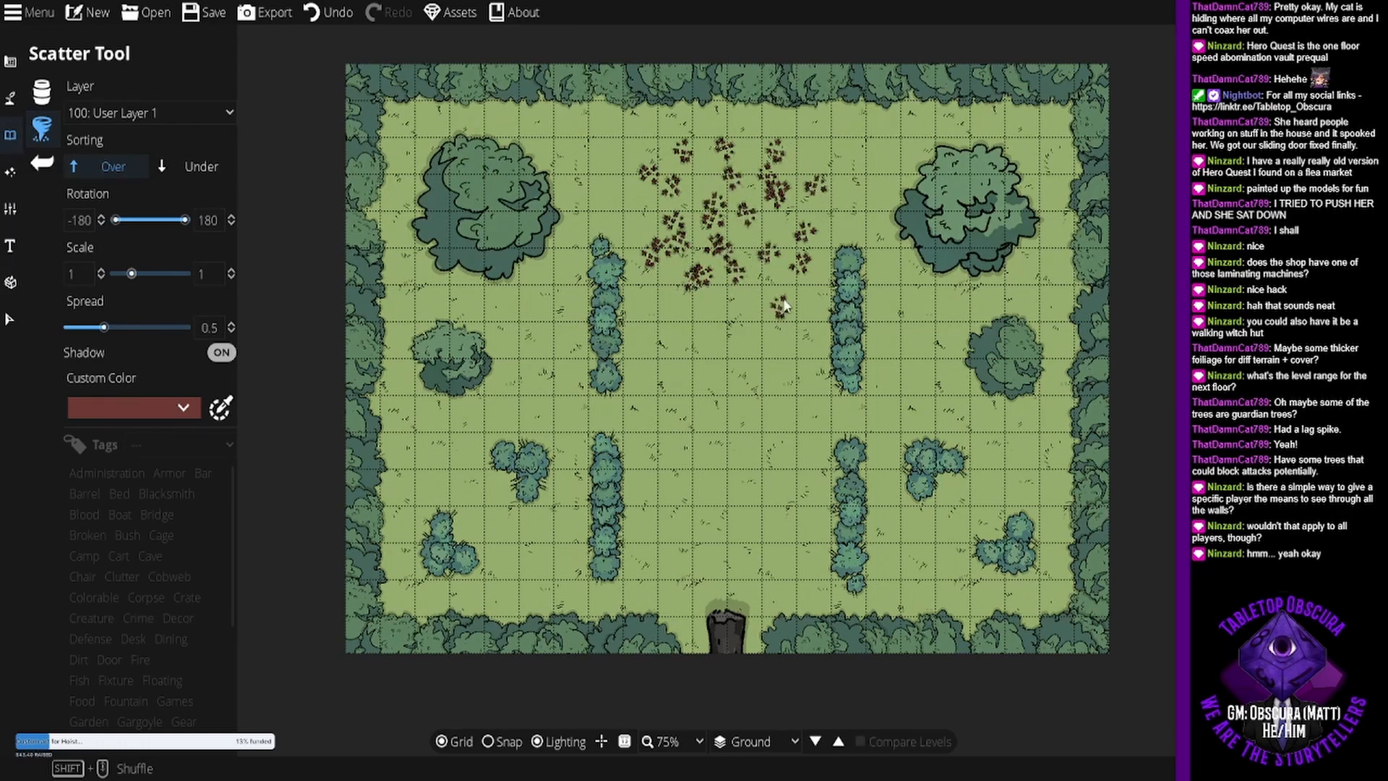
{"action": "left_click", "coordinate": [780, 252]}
{"action": "left_click", "coordinate": [772, 197]}
{"action": "left_click", "coordinate": [740, 192]}
{"action": "left_click", "coordinate": [756, 137]}
{"action": "left_click", "coordinate": [680, 179]}
{"action": "left_click", "coordinate": [708, 215]}
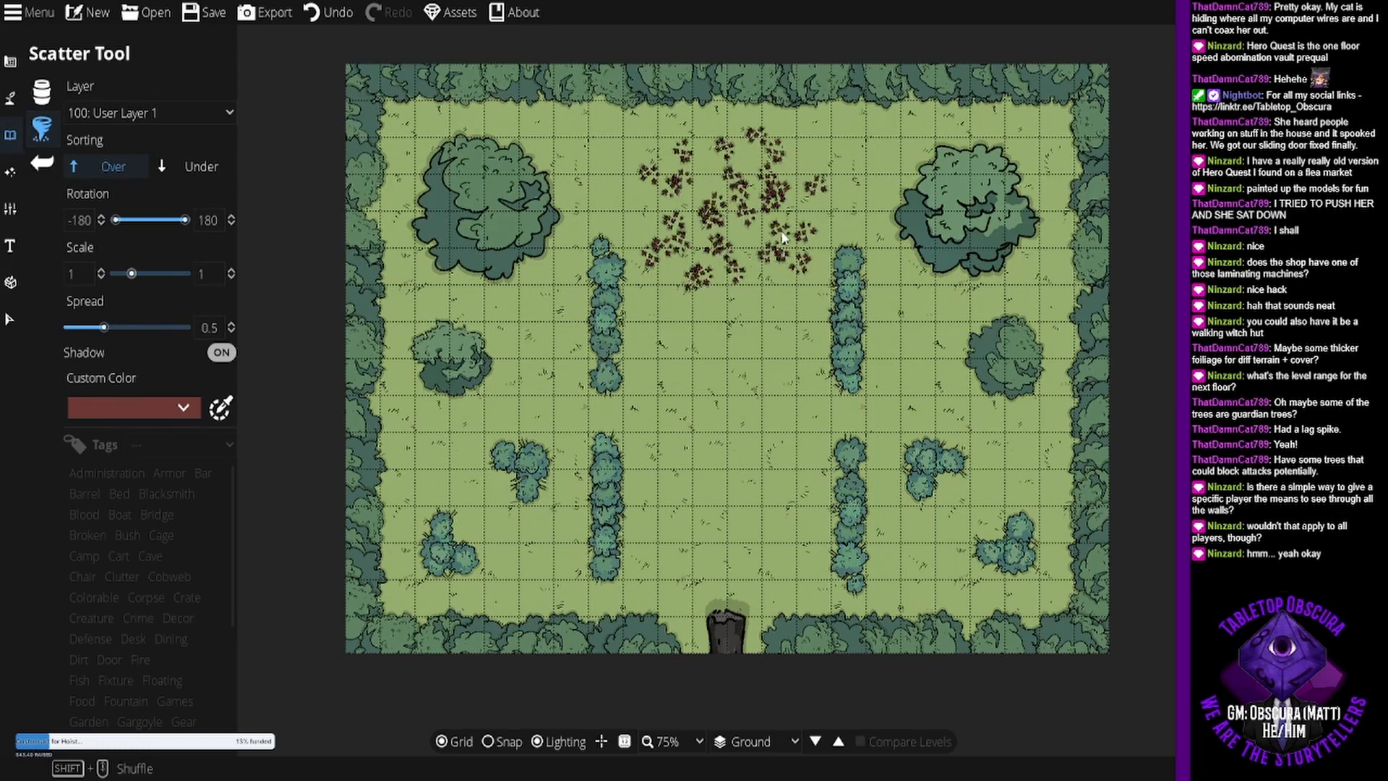
- Add slate blue to the scatter colors and place mixed red and blue flower clusters over the southern and central patch
{"action": "left_click", "coordinate": [175, 412]}
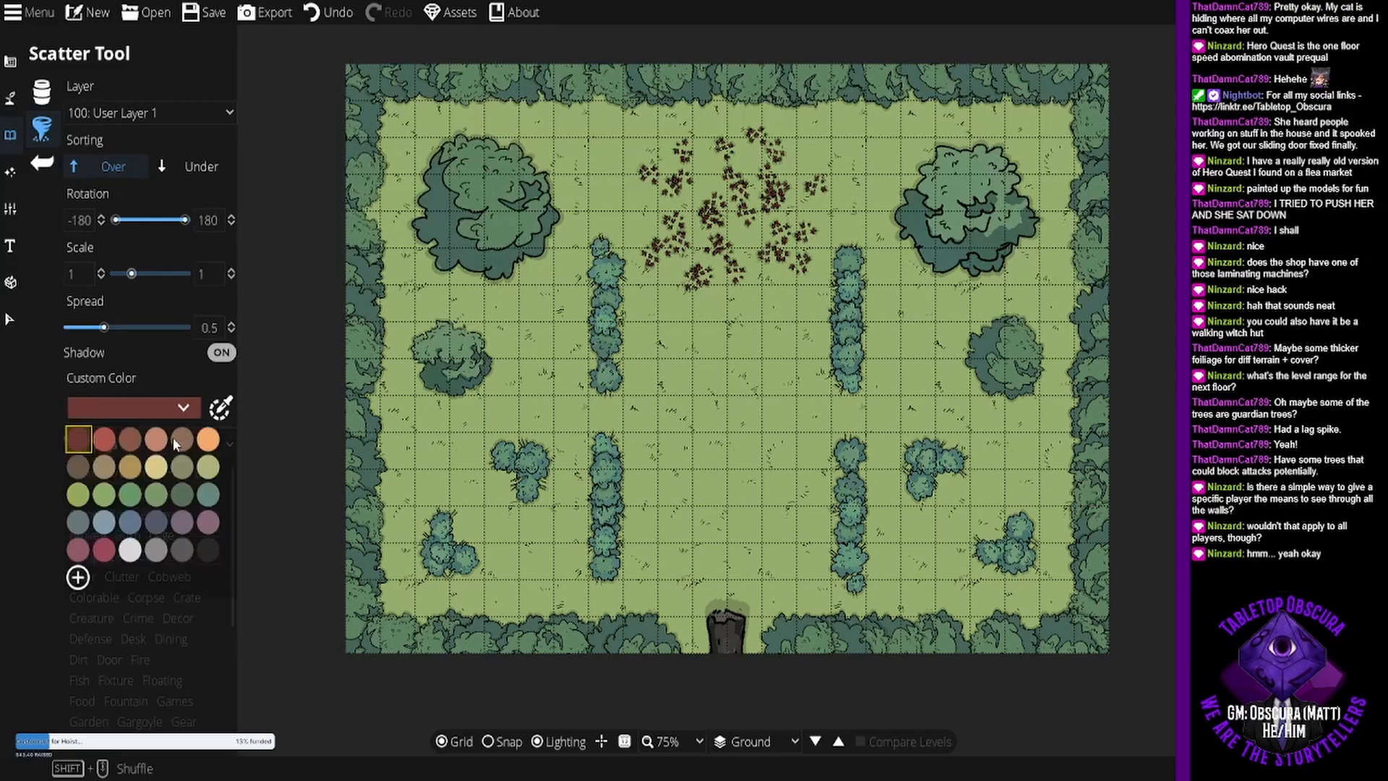
{"action": "left_click", "coordinate": [131, 522]}
{"action": "scroll", "coordinate": [705, 372], "scroll_direction": "up", "scroll_amount": 5}
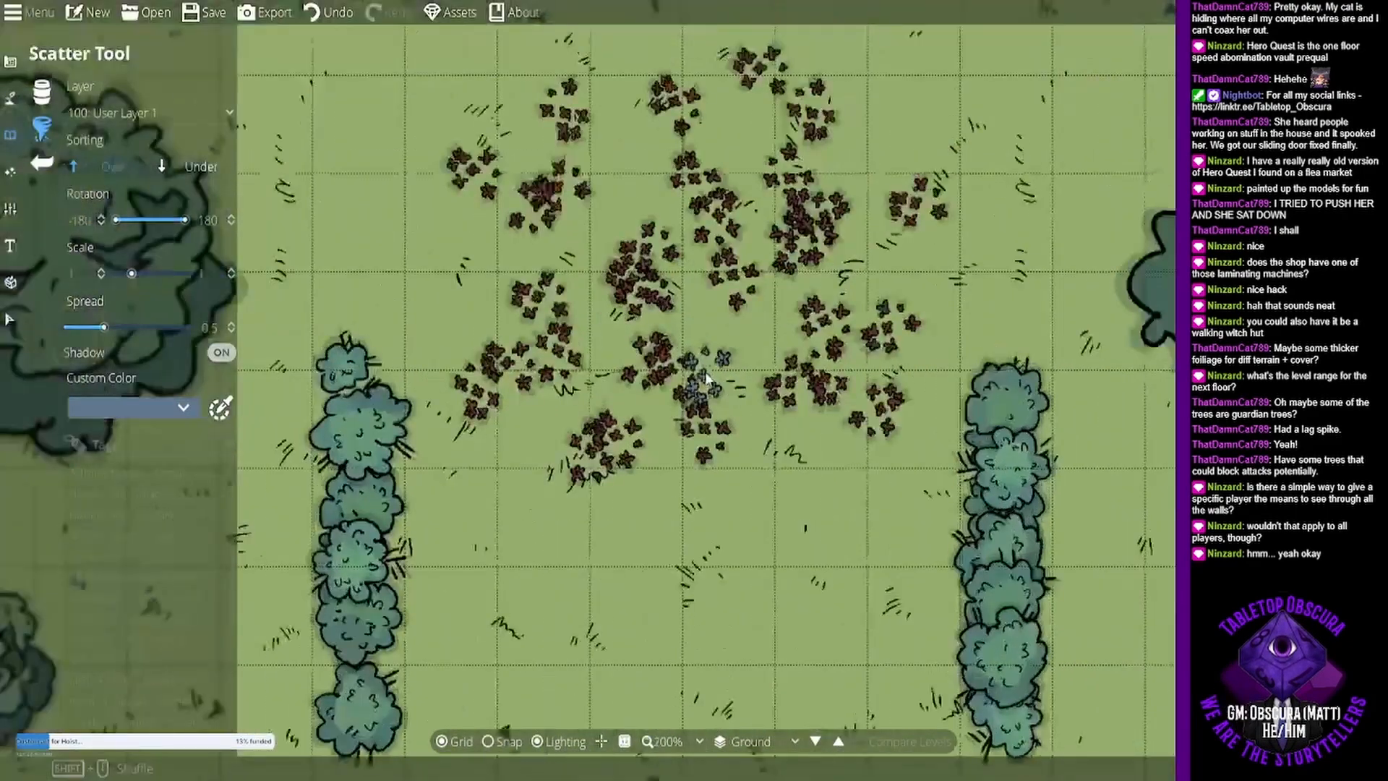
{"action": "left_click", "coordinate": [519, 422]}
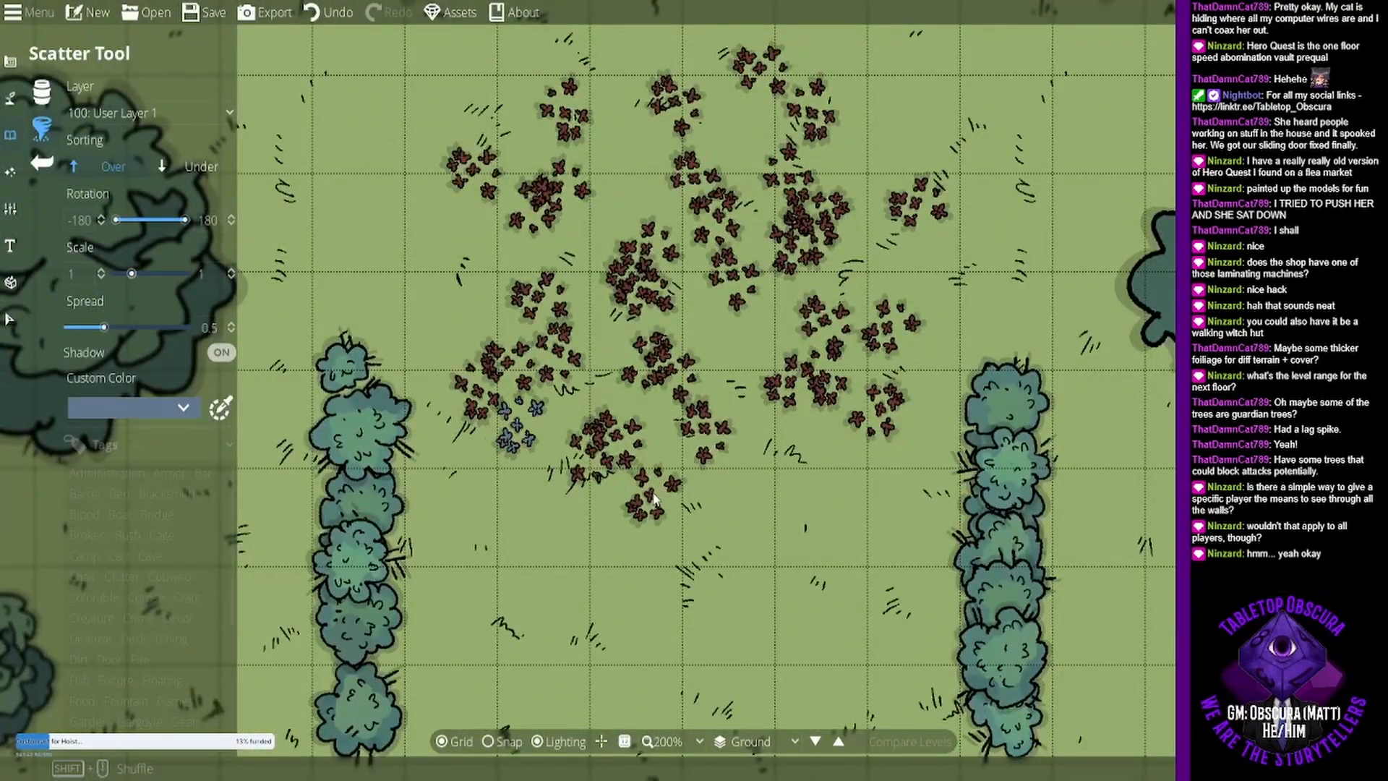
{"action": "left_click", "coordinate": [656, 493]}
{"action": "left_click", "coordinate": [810, 428]}
{"action": "left_click", "coordinate": [771, 364]}
{"action": "left_click", "coordinate": [621, 365]}
{"action": "left_click", "coordinate": [616, 442]}
{"action": "left_click", "coordinate": [725, 444]}
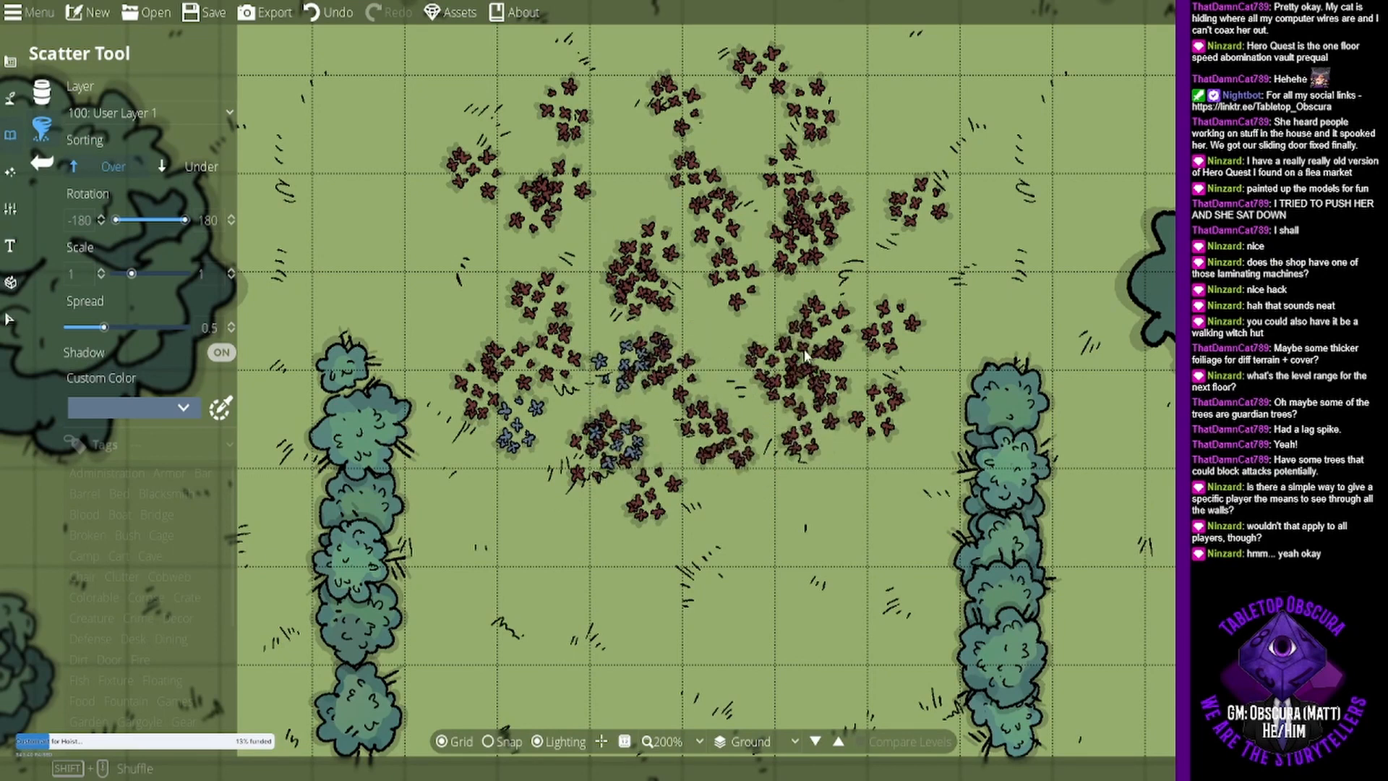
{"action": "left_click", "coordinate": [799, 340]}
{"action": "left_click", "coordinate": [699, 152]}
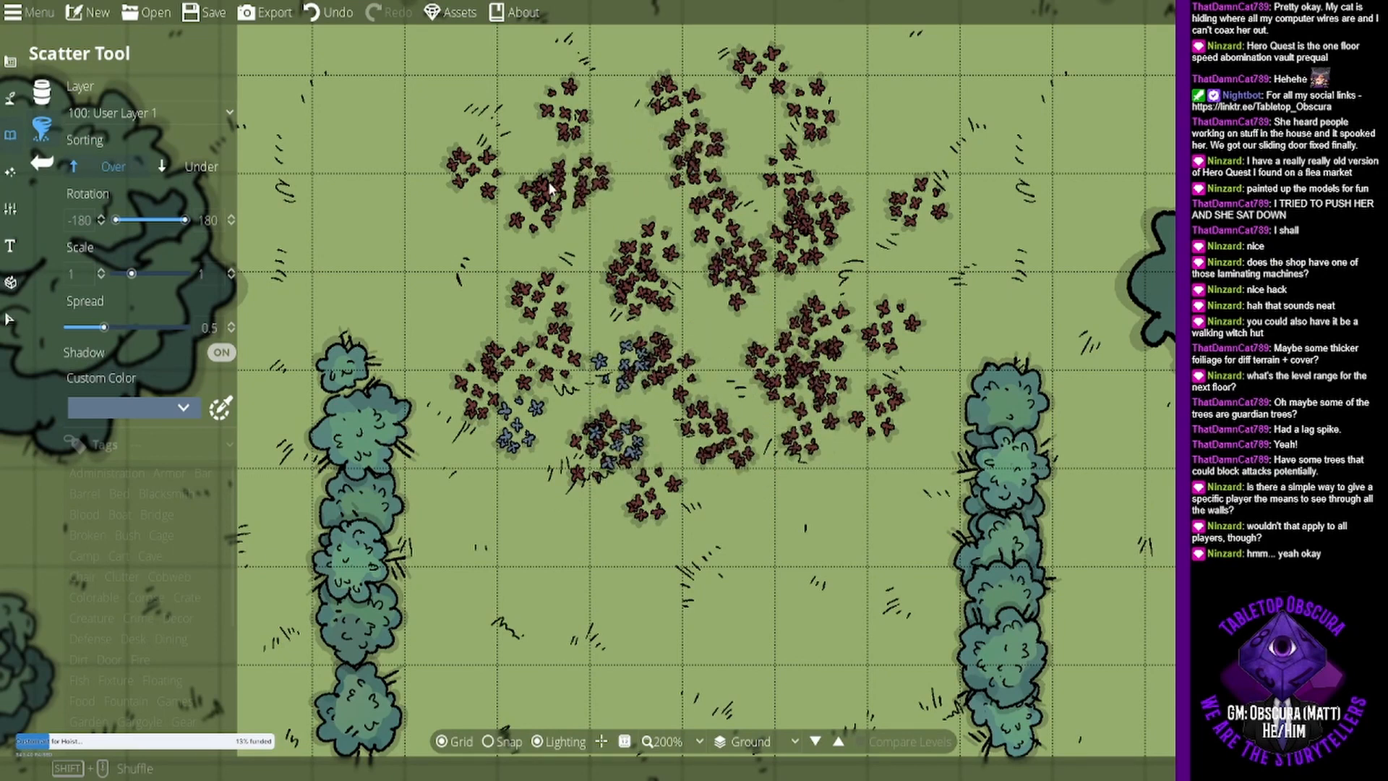
- Add green to the scatter colors and place more mixed flower clusters through the middle of the patch
{"action": "left_click", "coordinate": [180, 404]}
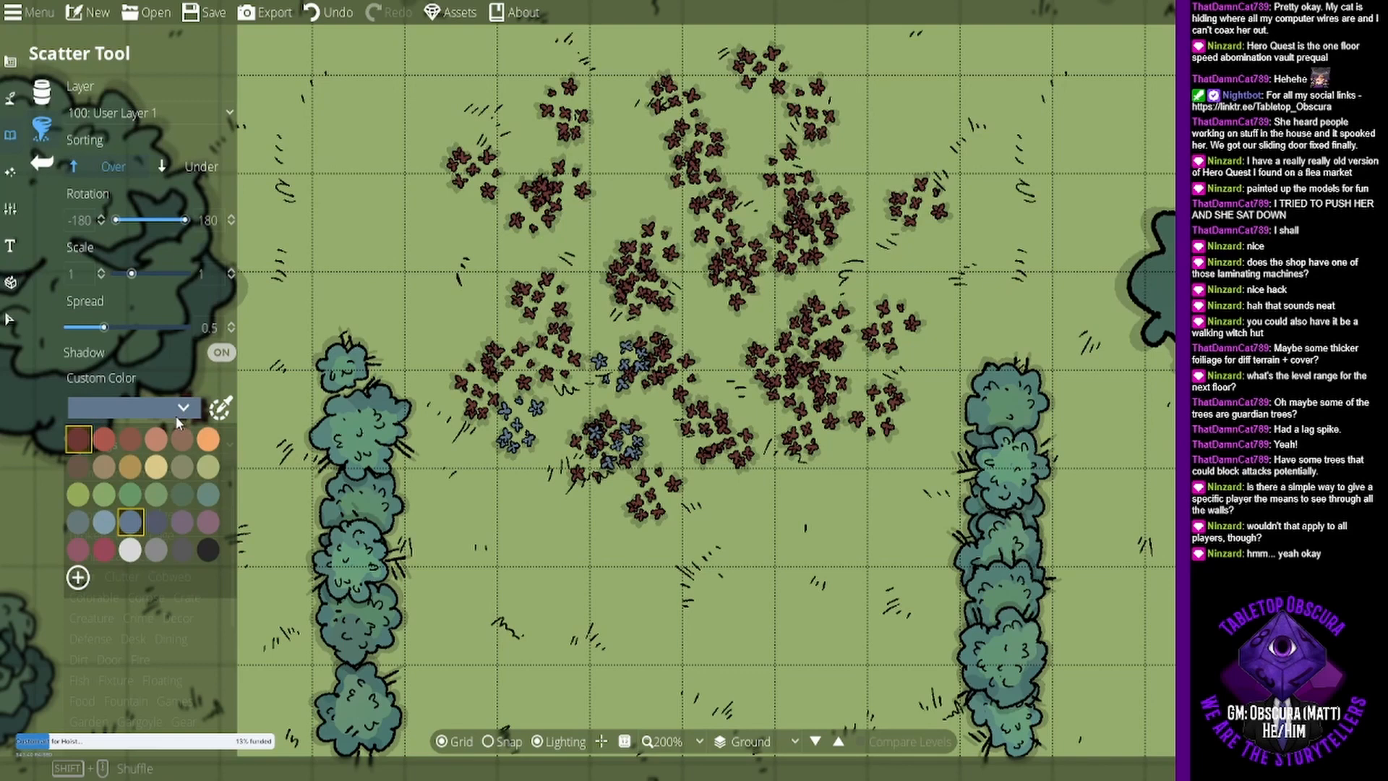
{"action": "left_click", "coordinate": [123, 498]}
{"action": "left_click", "coordinate": [792, 359]}
{"action": "left_click", "coordinate": [885, 339]}
{"action": "left_click", "coordinate": [793, 211]}
{"action": "left_click", "coordinate": [720, 196]}
{"action": "left_click", "coordinate": [648, 200]}
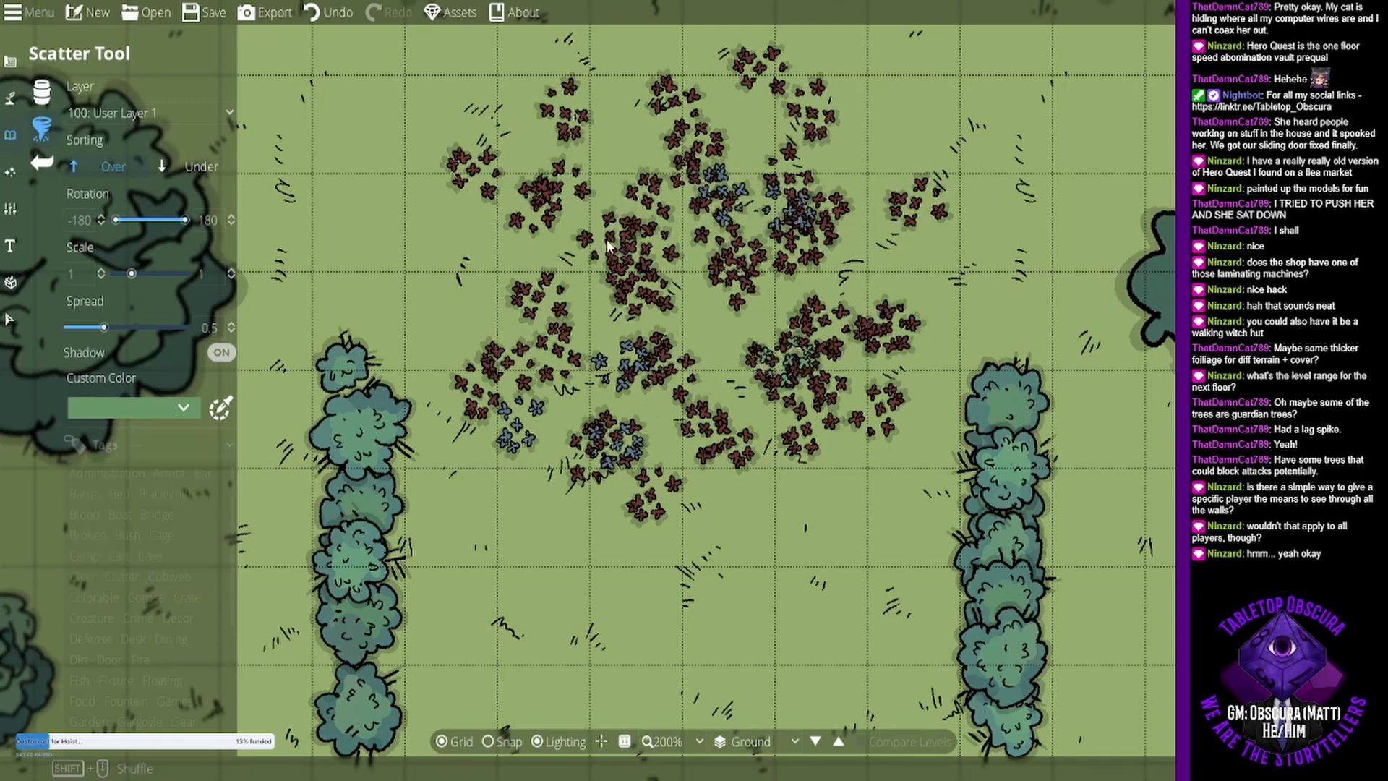
{"action": "left_click", "coordinate": [613, 282]}
{"action": "left_click", "coordinate": [655, 363]}
{"action": "left_click", "coordinate": [746, 314]}
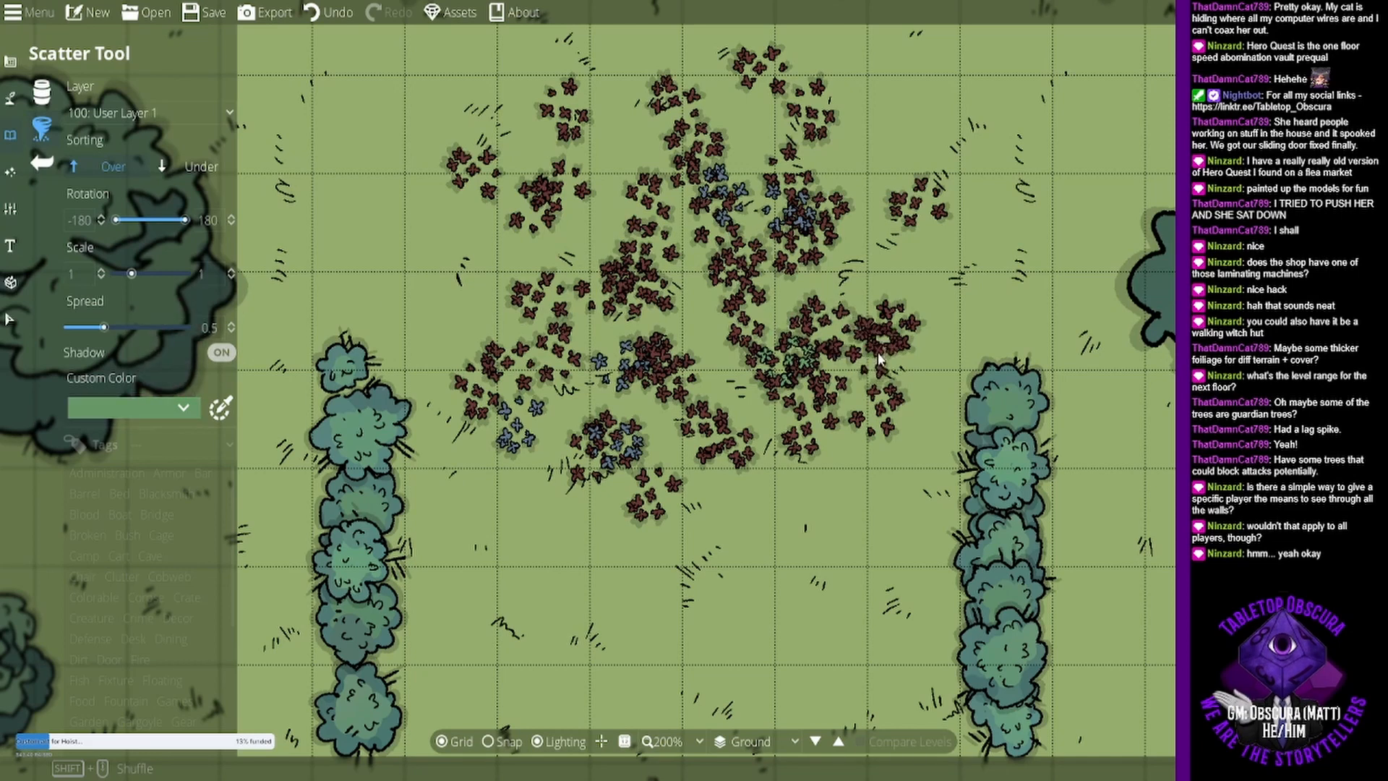
- Undo the most recently scattered flower clusters and review the selected scatter colors
{"action": "key", "text": "ctrl+z"}
{"action": "key", "text": "ctrl+z"}
{"action": "key", "text": "ctrl+z"}
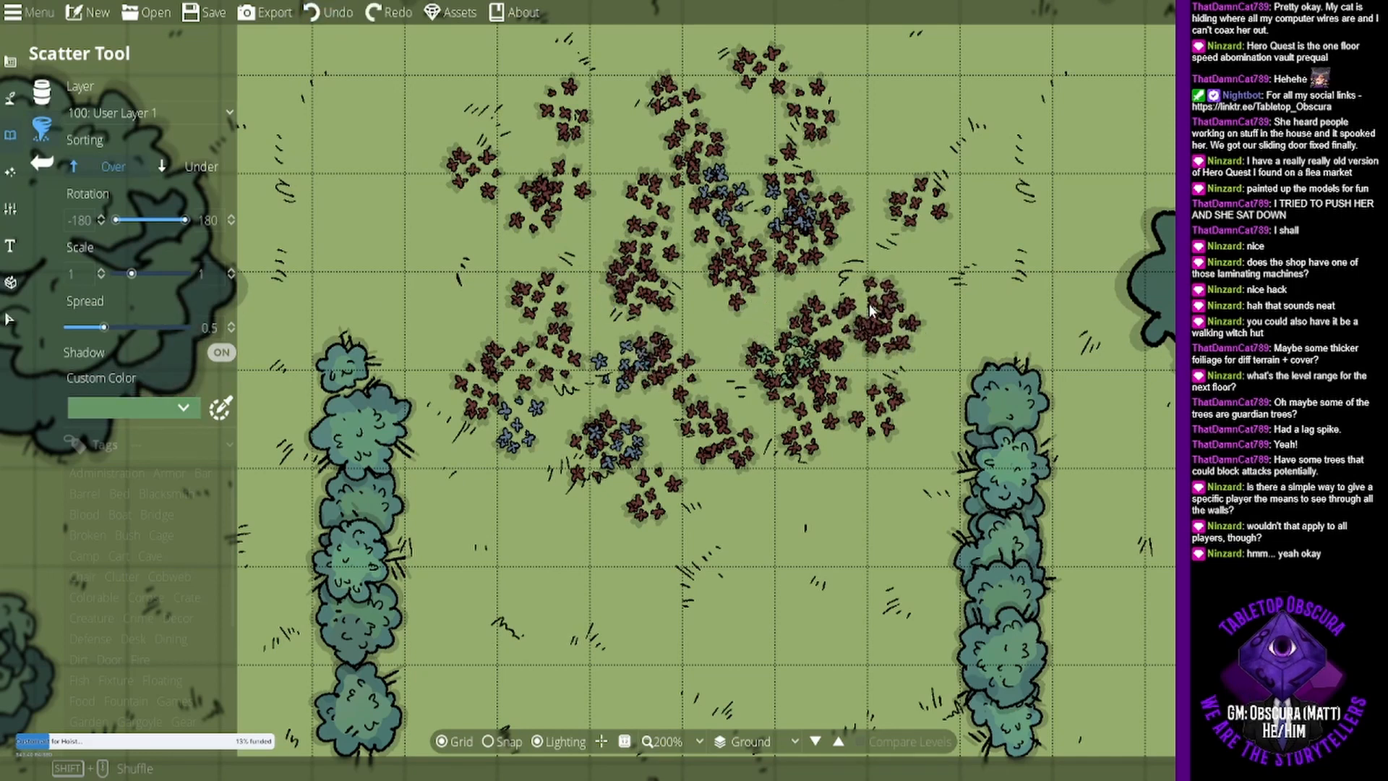
{"action": "key", "text": "ctrl+z"}
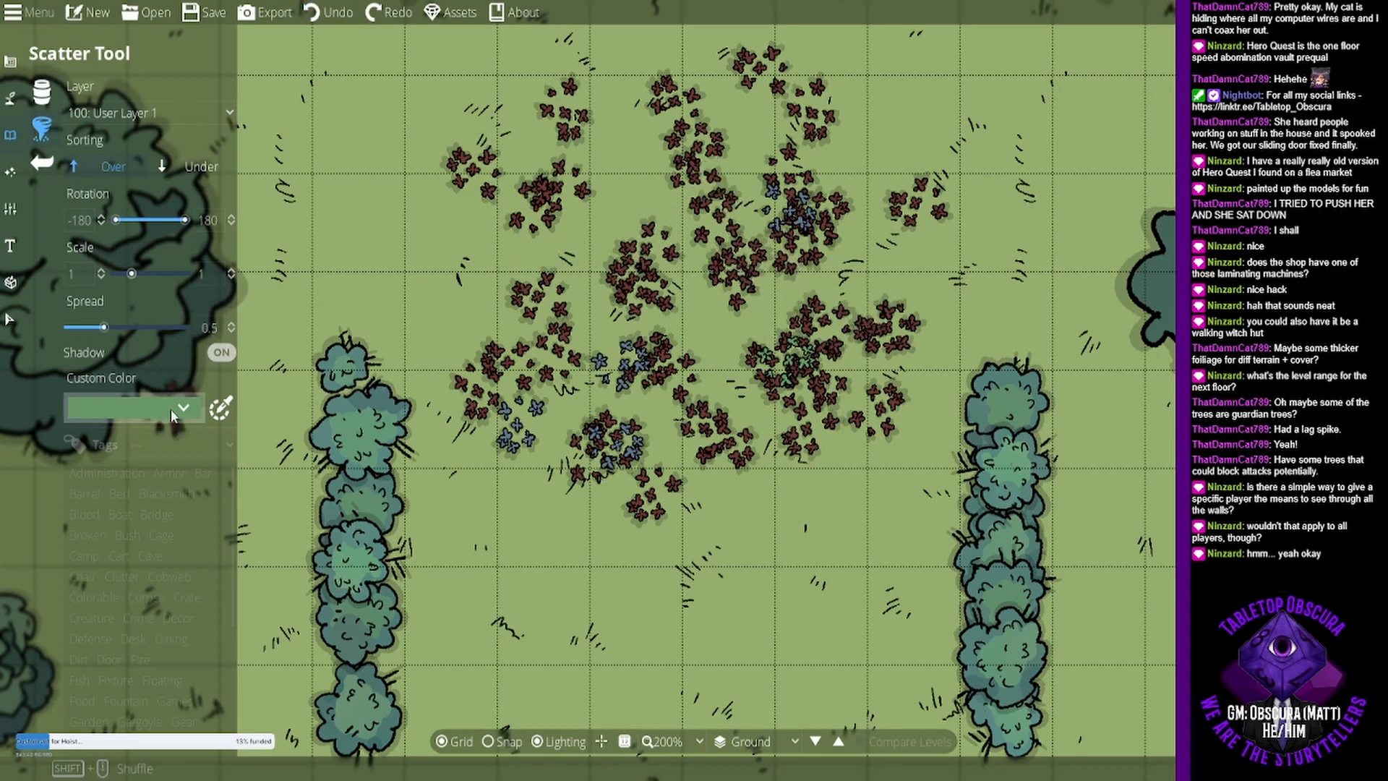
{"action": "left_click", "coordinate": [170, 409]}
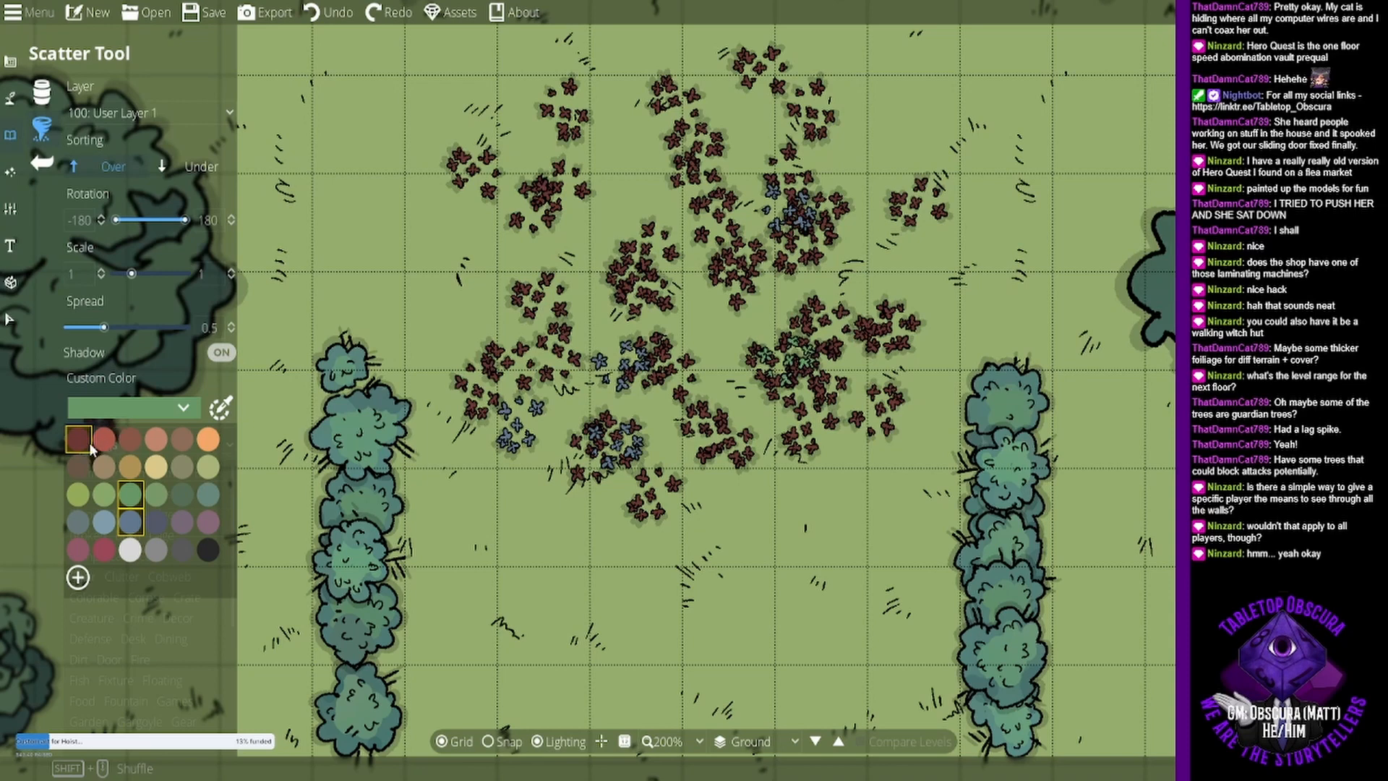
{"action": "left_click", "coordinate": [379, 502]}
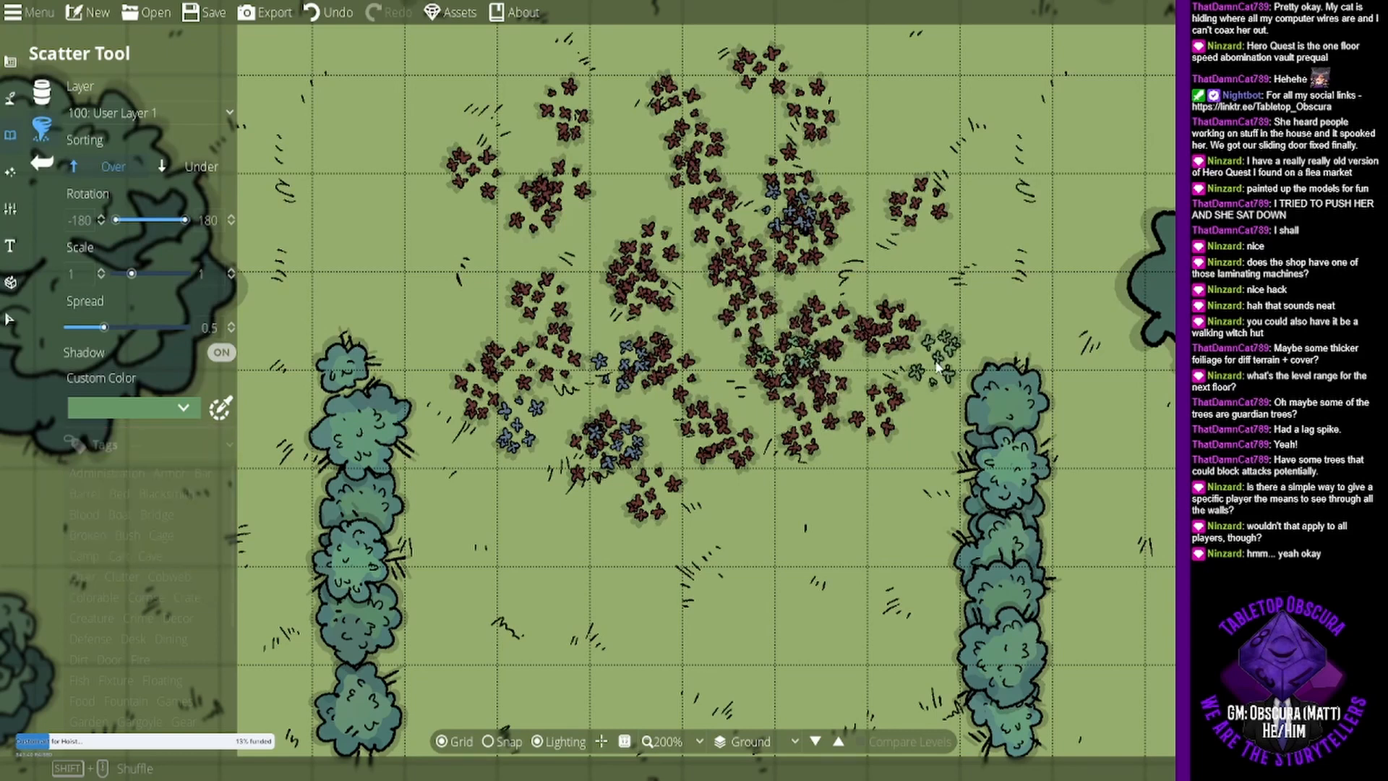
- Undo the remaining blue and green clusters and the extra red ones, back to a sparse dark red patch
{"action": "key", "text": "ctrl+z"}
{"action": "key", "text": "ctrl+z"}
{"action": "key", "text": "ctrl+z"}
{"action": "key", "text": "ctrl+z"}
{"action": "key", "text": "ctrl+z"}
{"action": "key", "text": "ctrl+z"}
{"action": "key", "text": "ctrl+z"}
{"action": "key", "text": "ctrl+z"}
{"action": "key", "text": "ctrl+z"}
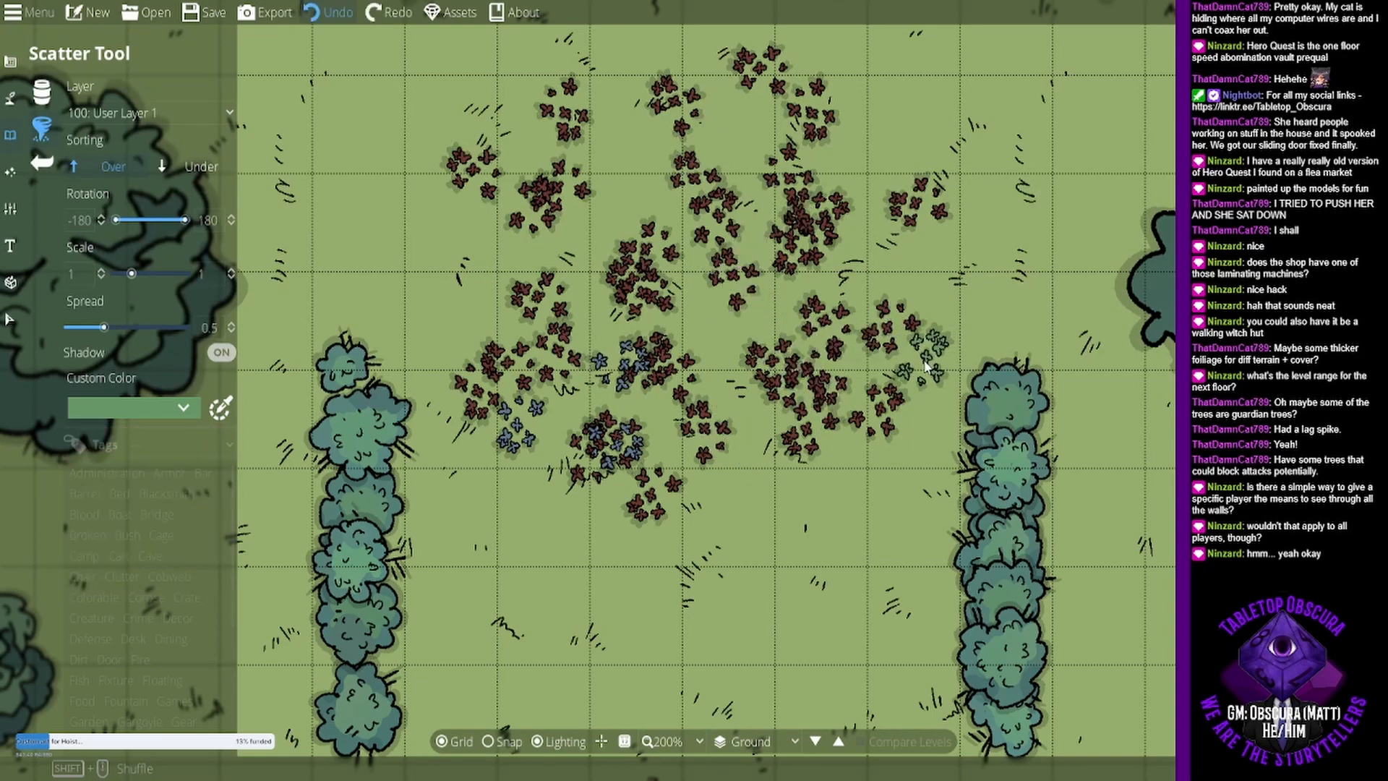
{"action": "key", "text": "ctrl+z"}
{"action": "key", "text": "ctrl+z"}
{"action": "key", "text": "ctrl+z"}
{"action": "key", "text": "ctrl+z"}
{"action": "key", "text": "ctrl+z"}
{"action": "key", "text": "ctrl+z"}
{"action": "key", "text": "ctrl+z"}
{"action": "key", "text": "ctrl+z"}
{"action": "key", "text": "ctrl+z"}
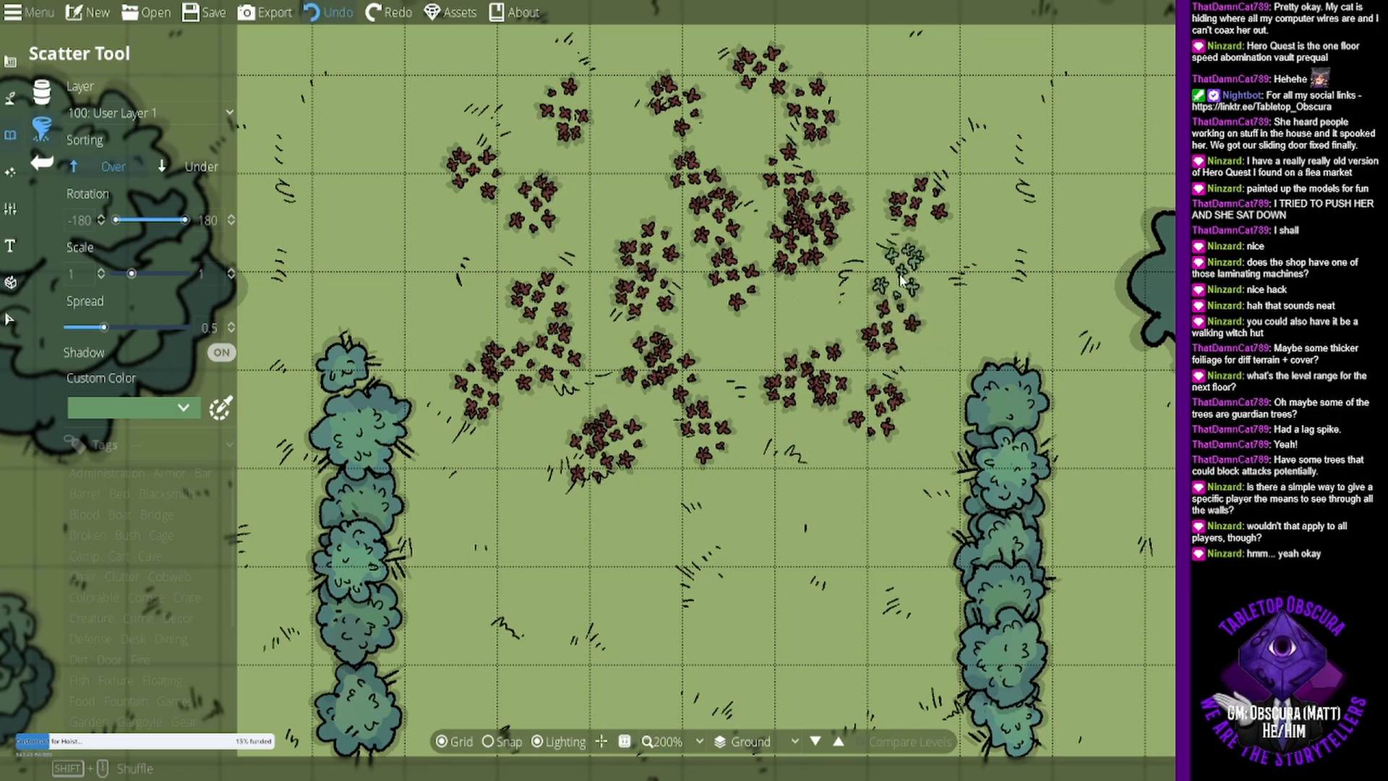
{"action": "key", "text": "ctrl+z"}
{"action": "key", "text": "ctrl+z"}
{"action": "key", "text": "ctrl+z"}
{"action": "key", "text": "ctrl+z"}
{"action": "key", "text": "ctrl+z"}
{"action": "key", "text": "ctrl+z"}
{"action": "key", "text": "ctrl+z"}
{"action": "key", "text": "ctrl+z"}
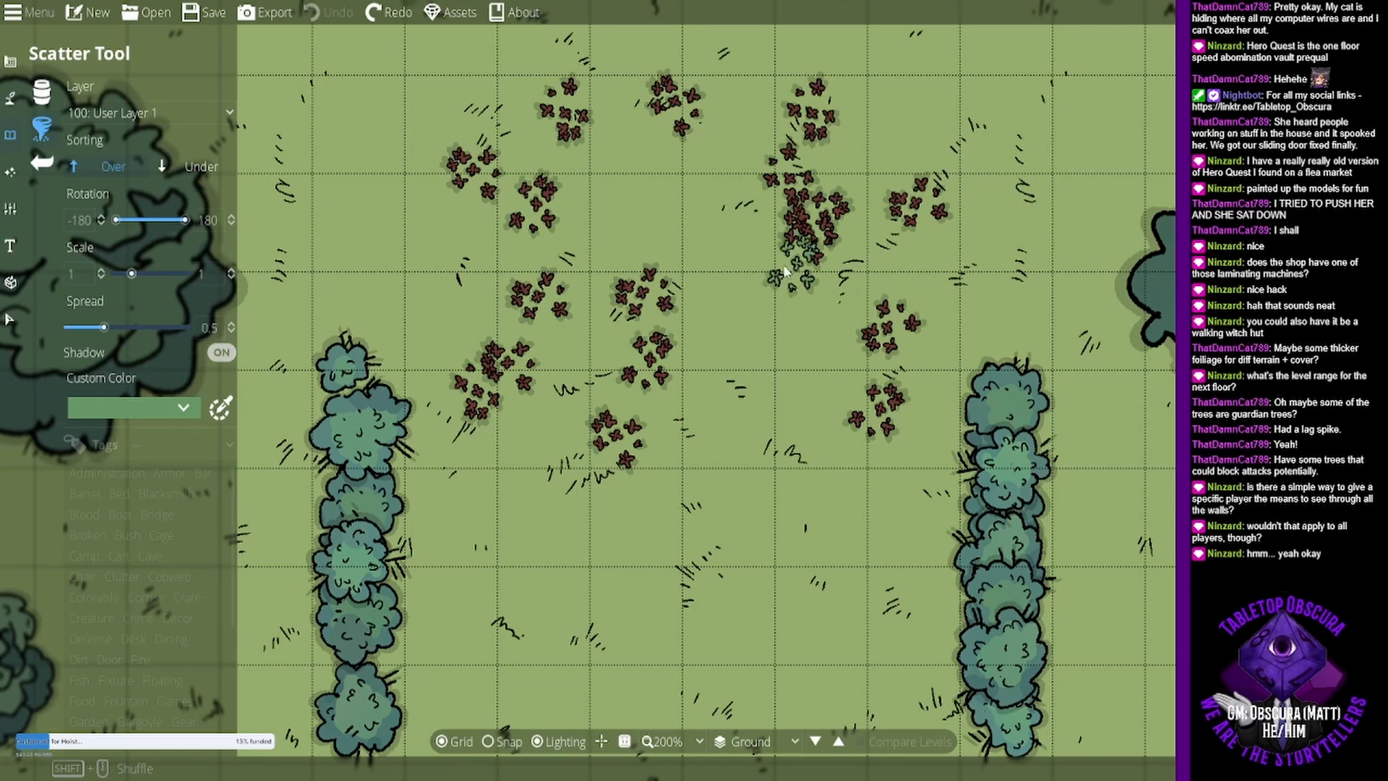
- Add orange, mauve and crimson to the scatter's custom colors alongside dark red, green and blue
{"action": "left_click_drag", "start_coordinate": [778, 282], "coordinate": [781, 396]}
{"action": "left_click", "coordinate": [182, 407]}
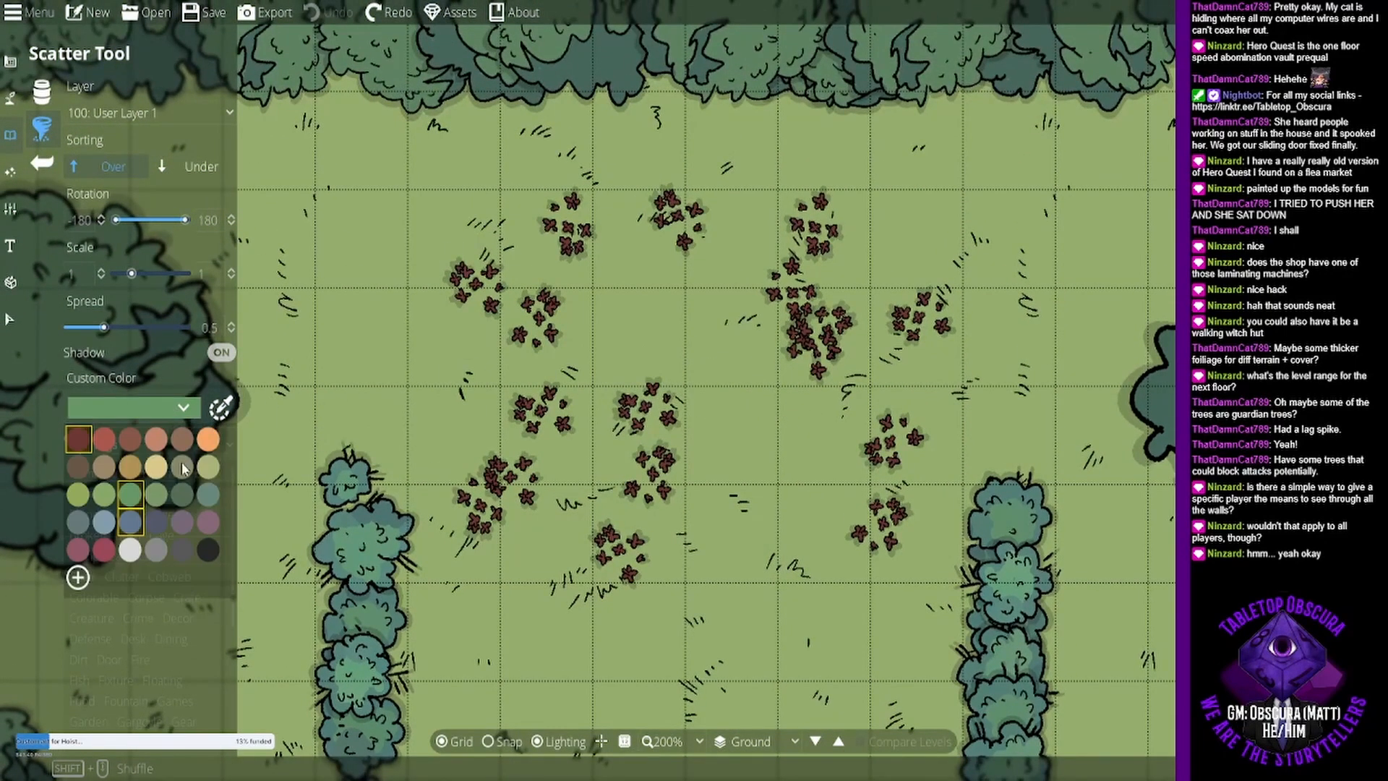
{"action": "left_click", "coordinate": [216, 443]}
{"action": "left_click", "coordinate": [217, 520]}
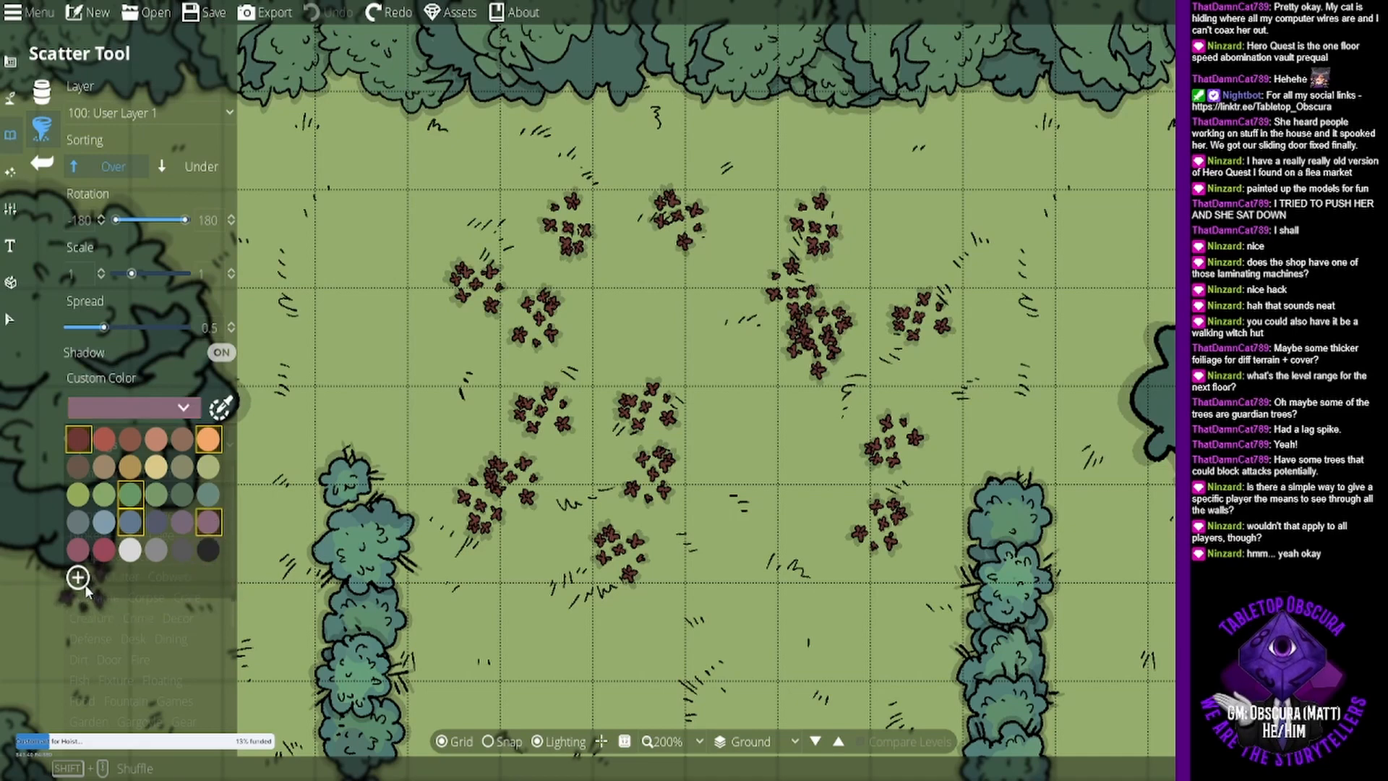
{"action": "left_click", "coordinate": [104, 549]}
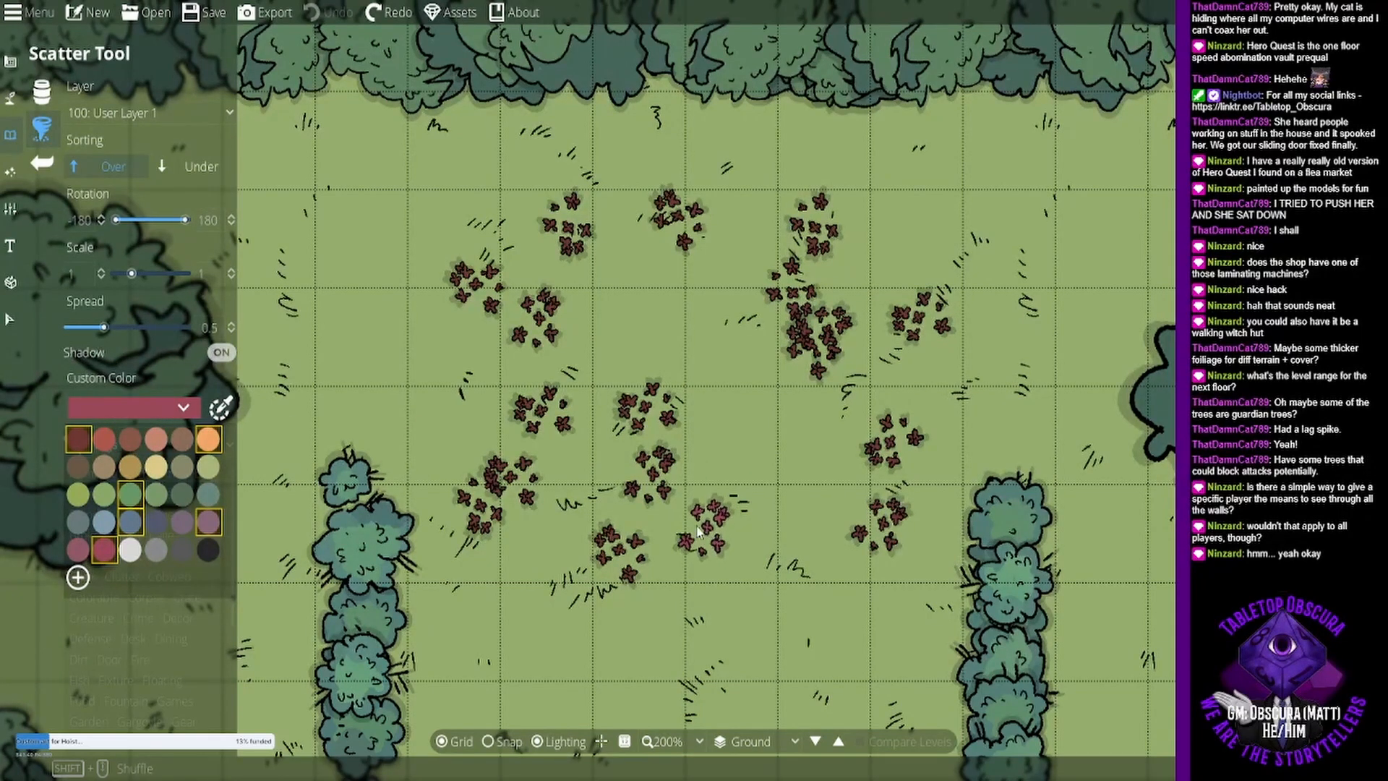
- Scatter multicolored flowers densely over the north-central clearing, from the northern tree border down between the tops of the two northern hedges
{"action": "left_click", "coordinate": [545, 488]}
{"action": "left_click", "coordinate": [643, 527]}
{"action": "mouse_move", "coordinate": [700, 531]}
{"action": "left_mouse_down"}
{"action": "mouse_move", "coordinate": [904, 452]}
{"action": "mouse_move", "coordinate": [673, 437]}
{"action": "mouse_move", "coordinate": [550, 369]}
{"action": "mouse_move", "coordinate": [705, 326]}
{"action": "mouse_move", "coordinate": [810, 478]}
{"action": "mouse_move", "coordinate": [861, 380]}
{"action": "mouse_move", "coordinate": [713, 353]}
{"action": "mouse_move", "coordinate": [600, 369]}
{"action": "mouse_move", "coordinate": [644, 319]}
{"action": "mouse_move", "coordinate": [550, 405]}
{"action": "mouse_move", "coordinate": [633, 444]}
{"action": "mouse_move", "coordinate": [460, 452]}
{"action": "mouse_move", "coordinate": [477, 304]}
{"action": "mouse_move", "coordinate": [702, 216]}
{"action": "mouse_move", "coordinate": [606, 284]}
{"action": "mouse_move", "coordinate": [528, 173]}
{"action": "mouse_move", "coordinate": [666, 174]}
{"action": "mouse_move", "coordinate": [788, 231]}
{"action": "mouse_move", "coordinate": [902, 369]}
{"action": "mouse_move", "coordinate": [780, 394]}
{"action": "mouse_move", "coordinate": [441, 405]}
{"action": "mouse_move", "coordinate": [416, 318]}
{"action": "mouse_move", "coordinate": [445, 243]}
{"action": "mouse_move", "coordinate": [542, 376]}
{"action": "mouse_move", "coordinate": [492, 449]}
{"action": "mouse_move", "coordinate": [462, 549]}
{"action": "mouse_move", "coordinate": [639, 533]}
{"action": "mouse_move", "coordinate": [593, 542]}
{"action": "mouse_move", "coordinate": [694, 427]}
{"action": "mouse_move", "coordinate": [759, 513]}
{"action": "mouse_move", "coordinate": [868, 576]}
{"action": "mouse_move", "coordinate": [955, 506]}
{"action": "mouse_move", "coordinate": [933, 376]}
{"action": "mouse_move", "coordinate": [868, 332]}
{"action": "mouse_move", "coordinate": [926, 246]}
{"action": "mouse_move", "coordinate": [911, 188]}
{"action": "mouse_move", "coordinate": [940, 137]}
{"action": "mouse_move", "coordinate": [839, 173]}
{"action": "mouse_move", "coordinate": [672, 156]}
{"action": "mouse_move", "coordinate": [434, 185]}
{"action": "mouse_move", "coordinate": [542, 282]}
{"action": "mouse_move", "coordinate": [517, 412]}
{"action": "mouse_move", "coordinate": [640, 334]}
{"action": "mouse_move", "coordinate": [723, 217]}
{"action": "mouse_move", "coordinate": [806, 376]}
{"action": "mouse_move", "coordinate": [732, 514]}
{"action": "mouse_move", "coordinate": [796, 600]}
{"action": "mouse_move", "coordinate": [636, 571]}
{"action": "mouse_move", "coordinate": [730, 557]}
{"action": "mouse_move", "coordinate": [566, 509]}
{"action": "mouse_move", "coordinate": [525, 466]}
{"action": "mouse_move", "coordinate": [444, 561]}
{"action": "mouse_move", "coordinate": [459, 542]}
{"action": "mouse_move", "coordinate": [431, 483]}
{"action": "mouse_move", "coordinate": [432, 499]}
{"action": "mouse_move", "coordinate": [524, 361]}
{"action": "mouse_move", "coordinate": [712, 300]}
{"action": "mouse_move", "coordinate": [760, 335]}
{"action": "mouse_move", "coordinate": [680, 430]}
{"action": "mouse_move", "coordinate": [846, 405]}
{"action": "mouse_move", "coordinate": [770, 434]}
{"action": "mouse_move", "coordinate": [770, 490]}
{"action": "mouse_move", "coordinate": [854, 246]}
{"action": "mouse_move", "coordinate": [805, 165]}
{"action": "mouse_move", "coordinate": [719, 127]}
{"action": "mouse_move", "coordinate": [593, 177]}
{"action": "mouse_move", "coordinate": [655, 325]}
{"action": "mouse_move", "coordinate": [564, 442]}
{"action": "left_mouse_up"}
{"action": "left_click_drag", "start_coordinate": [821, 490], "coordinate": [820, 329]}
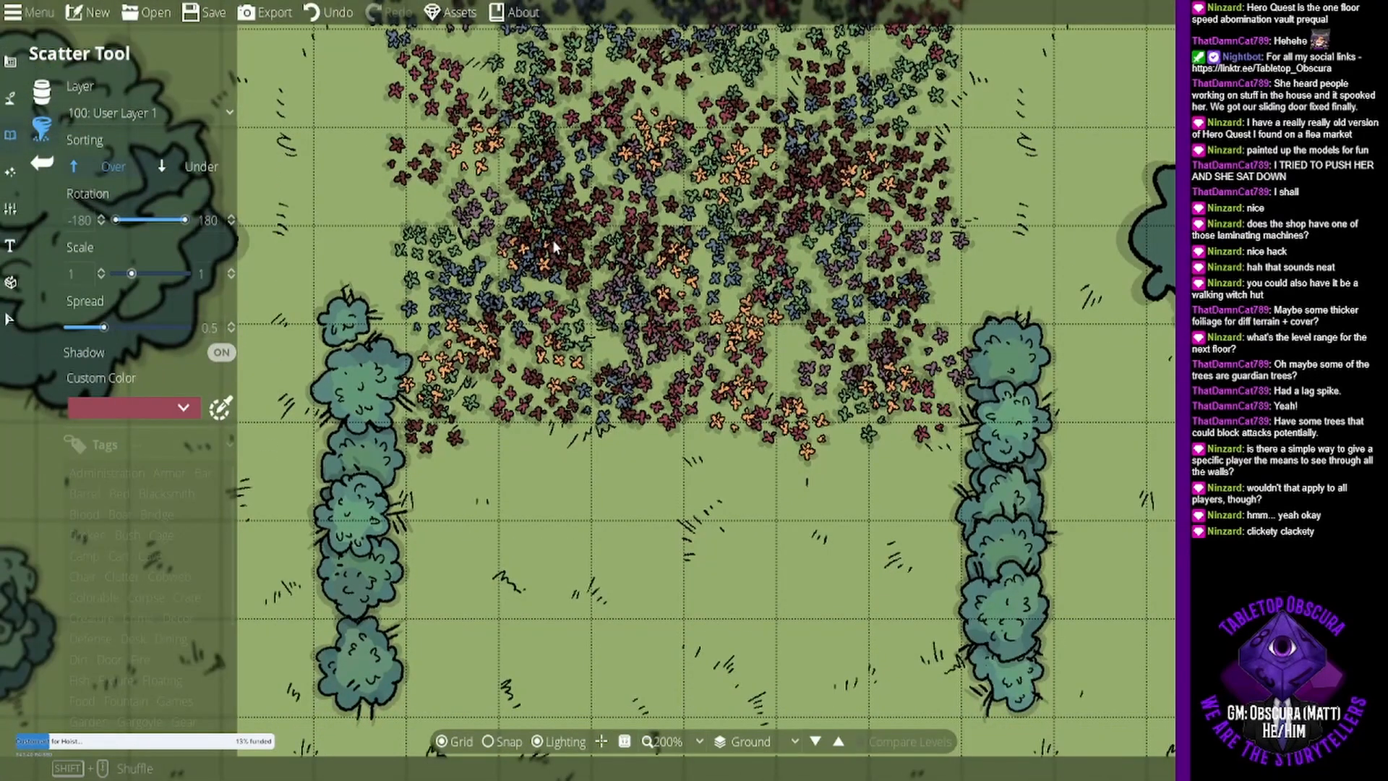
{"action": "left_click_drag", "start_coordinate": [568, 267], "coordinate": [577, 414]}
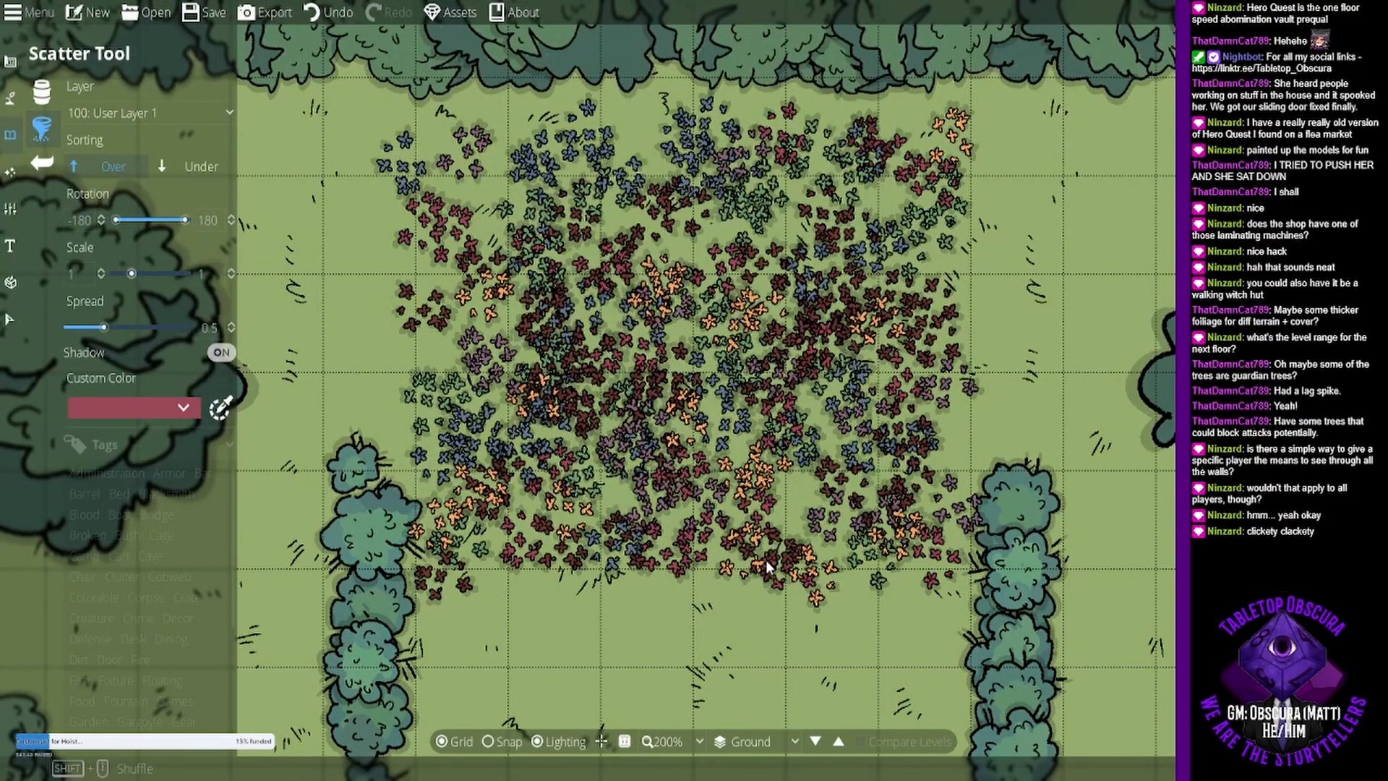
{"action": "left_click_drag", "start_coordinate": [677, 540], "coordinate": [686, 242]}
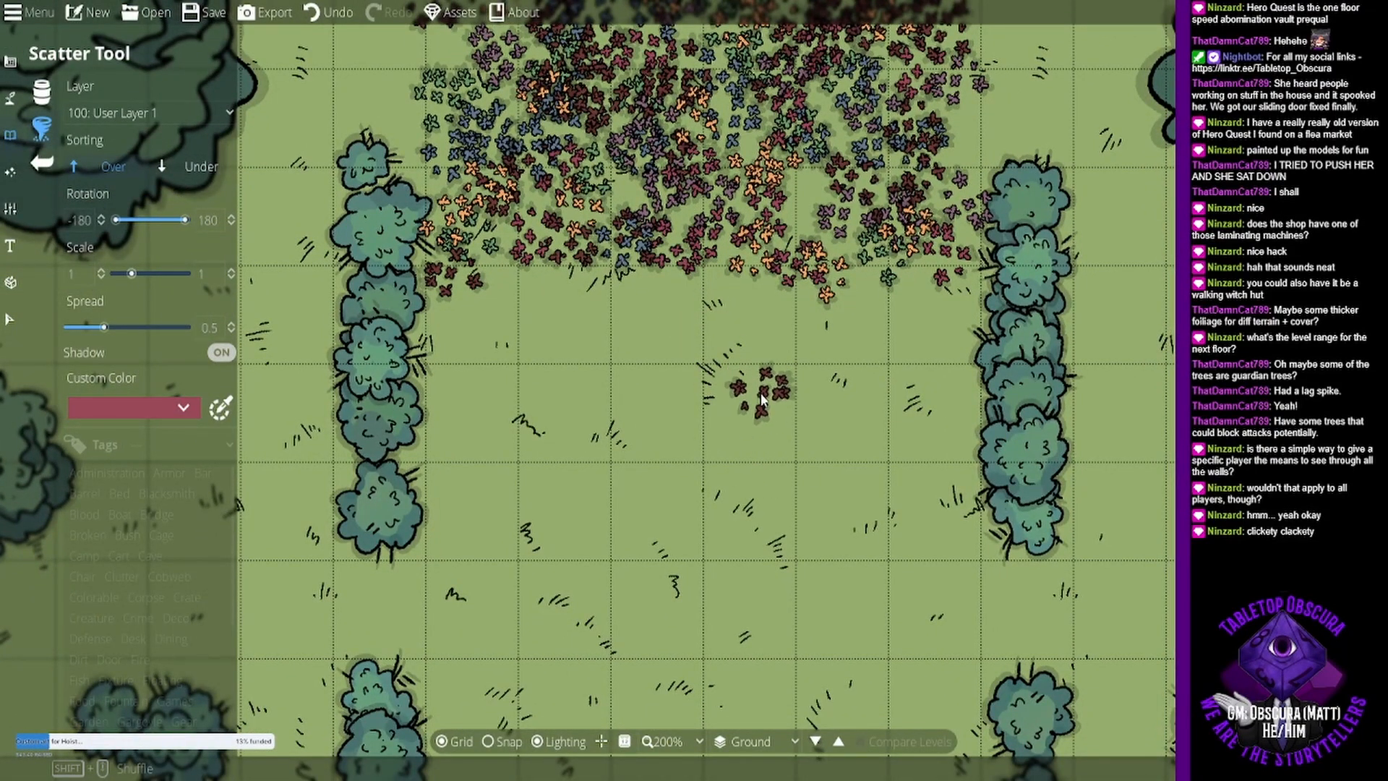
- Scatter multicolored flowers along all four hedge rows, from the northern pair down to the southern pair
{"action": "scroll", "coordinate": [761, 379], "scroll_direction": "down", "scroll_amount": 3}
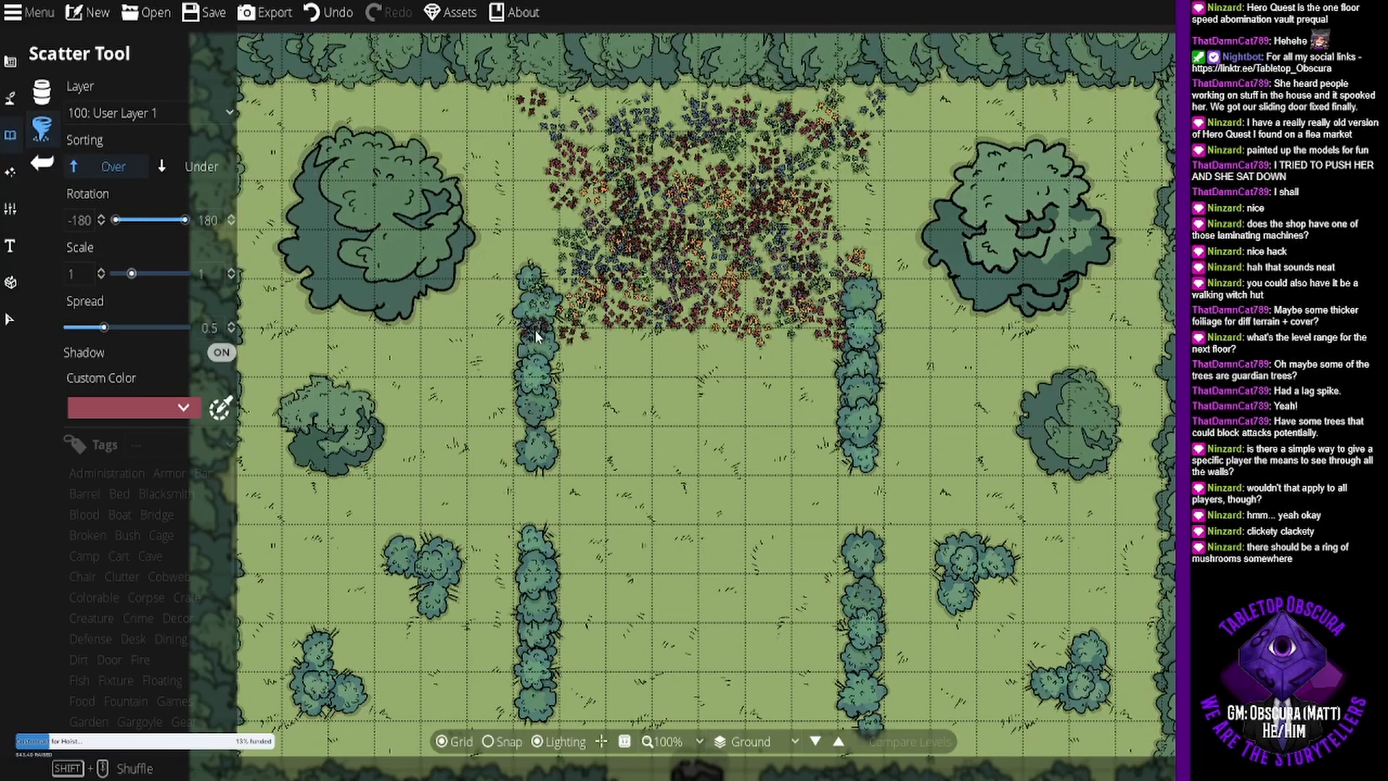
{"action": "left_click_drag", "start_coordinate": [537, 361], "coordinate": [543, 410]}
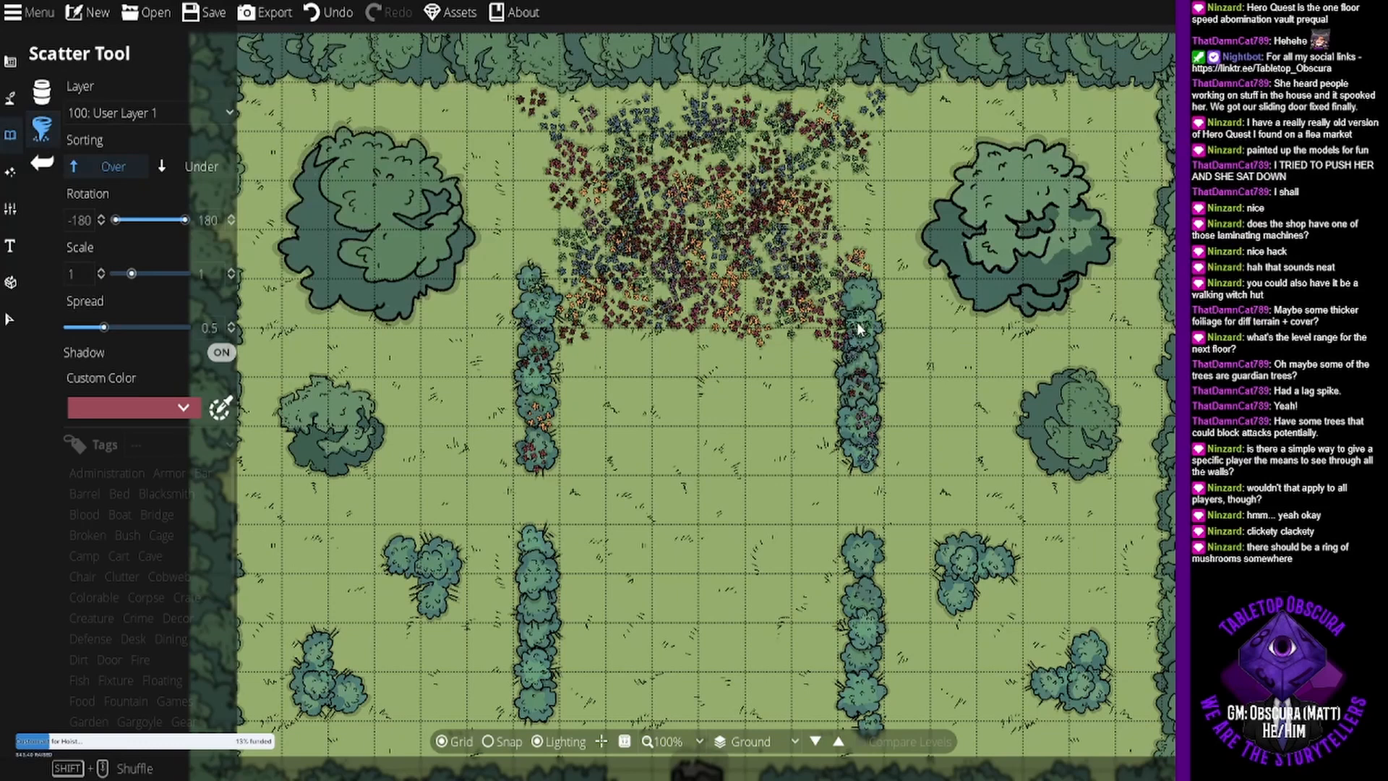
{"action": "left_click_drag", "start_coordinate": [857, 322], "coordinate": [857, 297]}
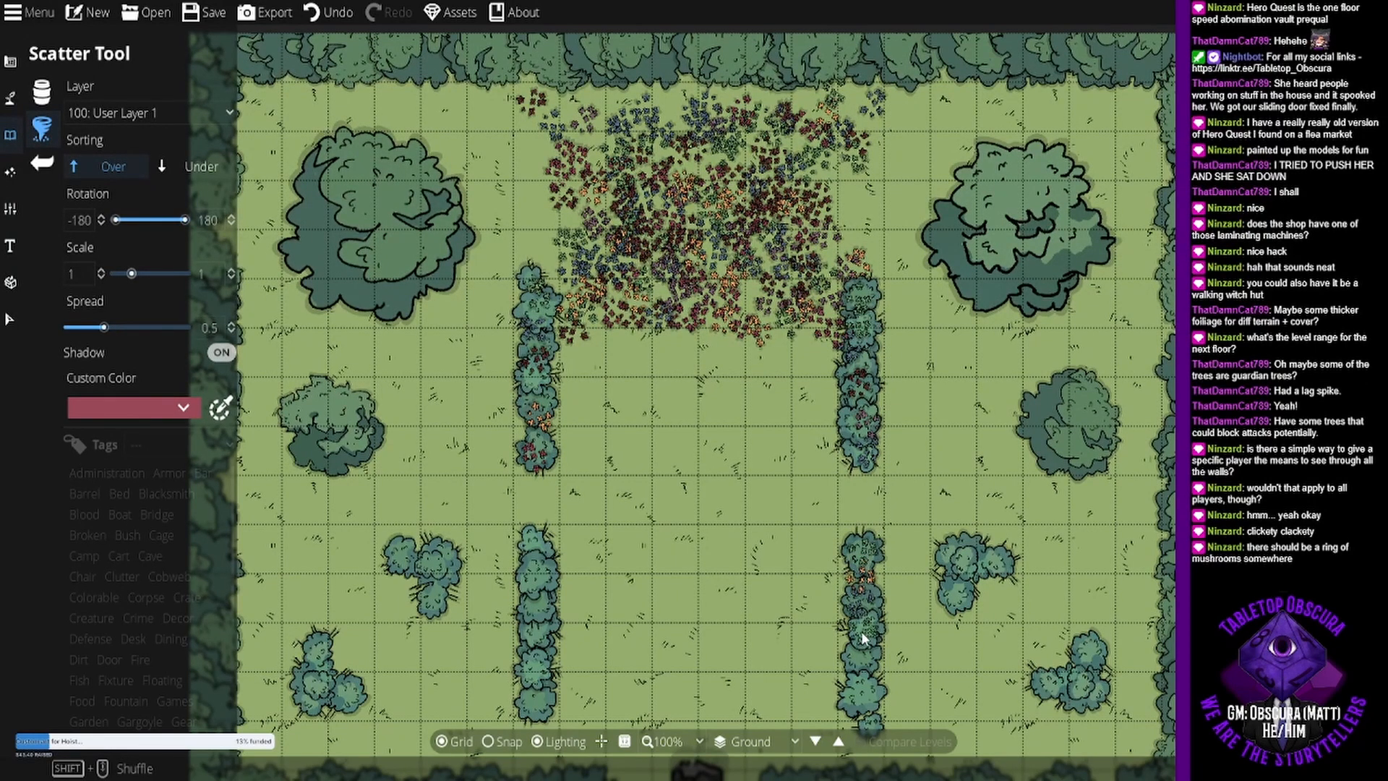
{"action": "left_click_drag", "start_coordinate": [865, 667], "coordinate": [865, 702]}
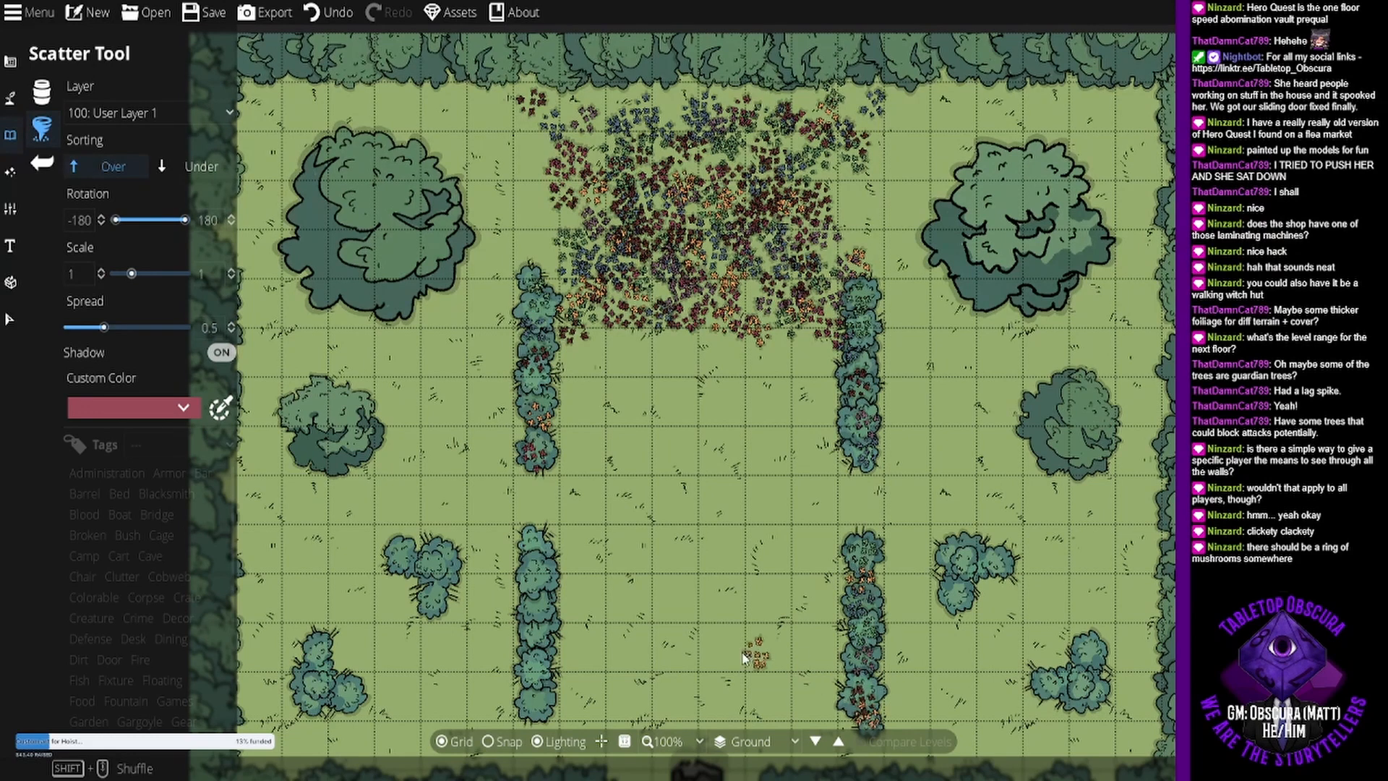
{"action": "left_click_drag", "start_coordinate": [535, 710], "coordinate": [535, 675]}
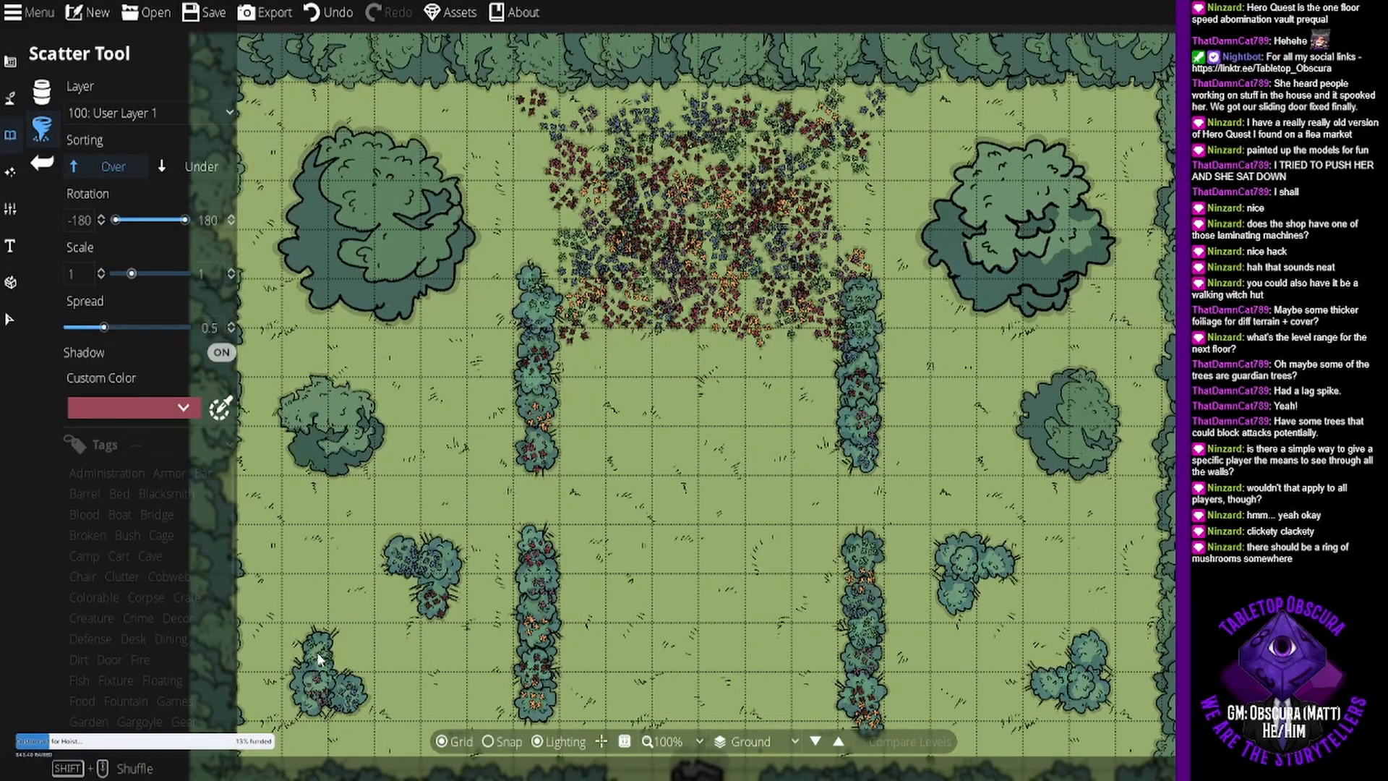
- Scatter a few flower clusters over the L-shaped bush groups in the southwest and southeast of the clearing
{"action": "left_click", "coordinate": [1055, 688]}
{"action": "left_click", "coordinate": [1083, 684]}
{"action": "left_click", "coordinate": [1091, 653]}
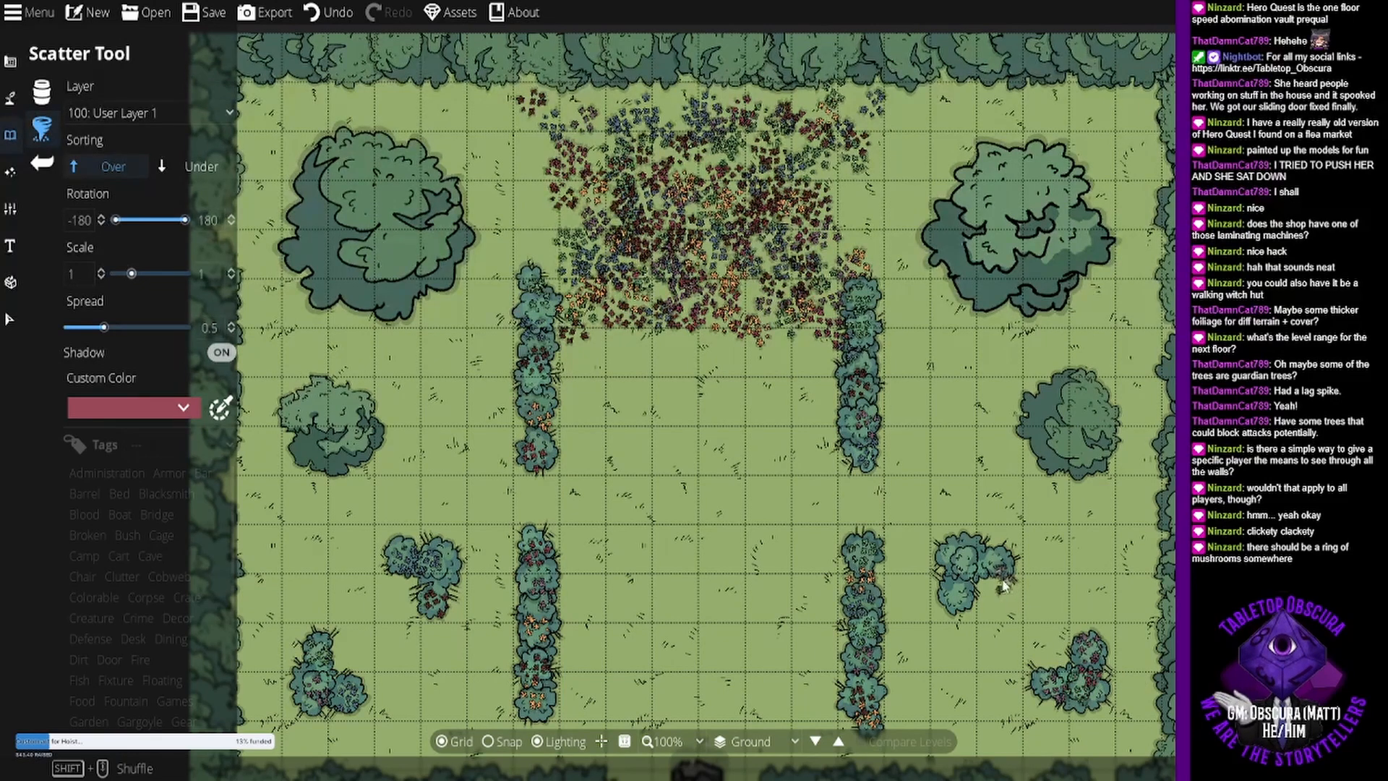
{"action": "left_click", "coordinate": [967, 558]}
{"action": "left_click", "coordinate": [999, 560]}
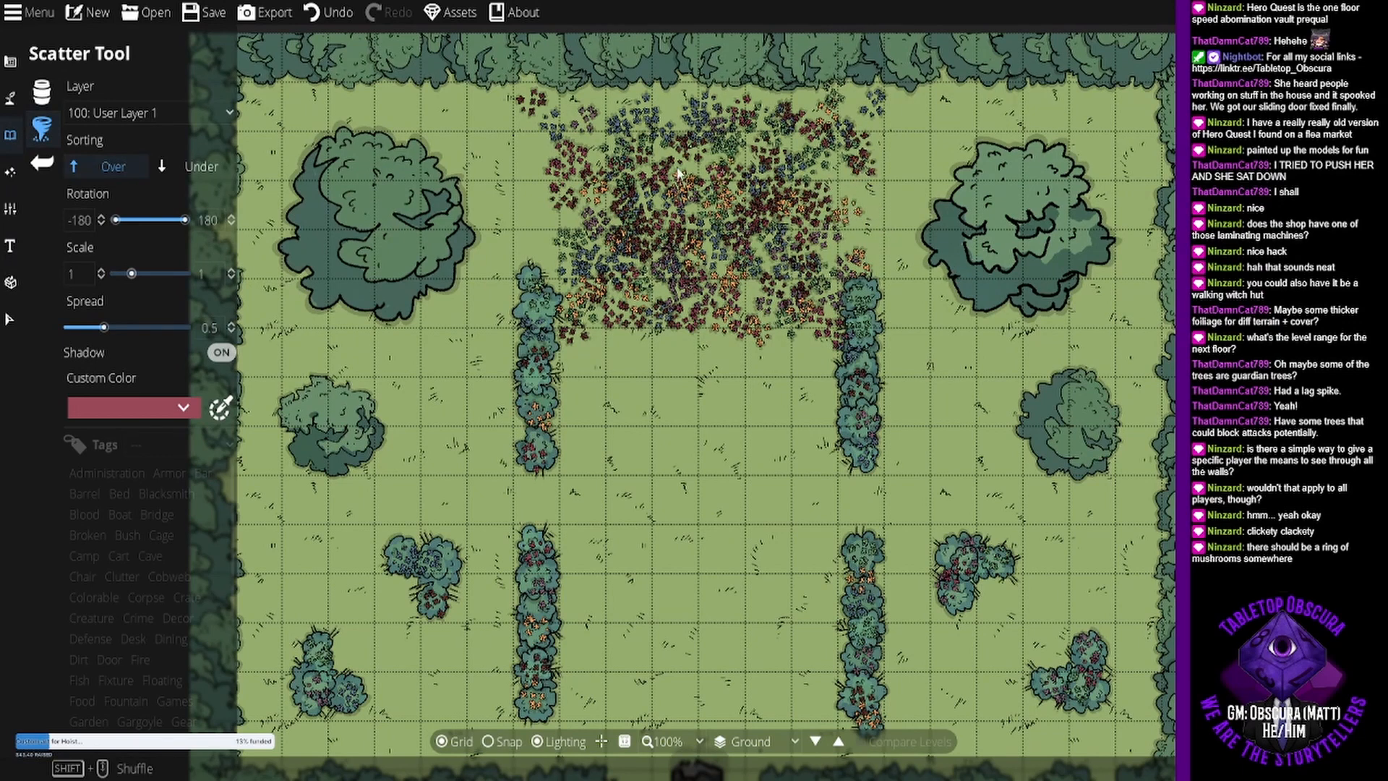
- Extend the flower field with more multicolored clusters along its western, southern and eastern edges
{"action": "left_click", "coordinate": [550, 240]}
{"action": "left_click", "coordinate": [545, 206]}
{"action": "left_click", "coordinate": [558, 226]}
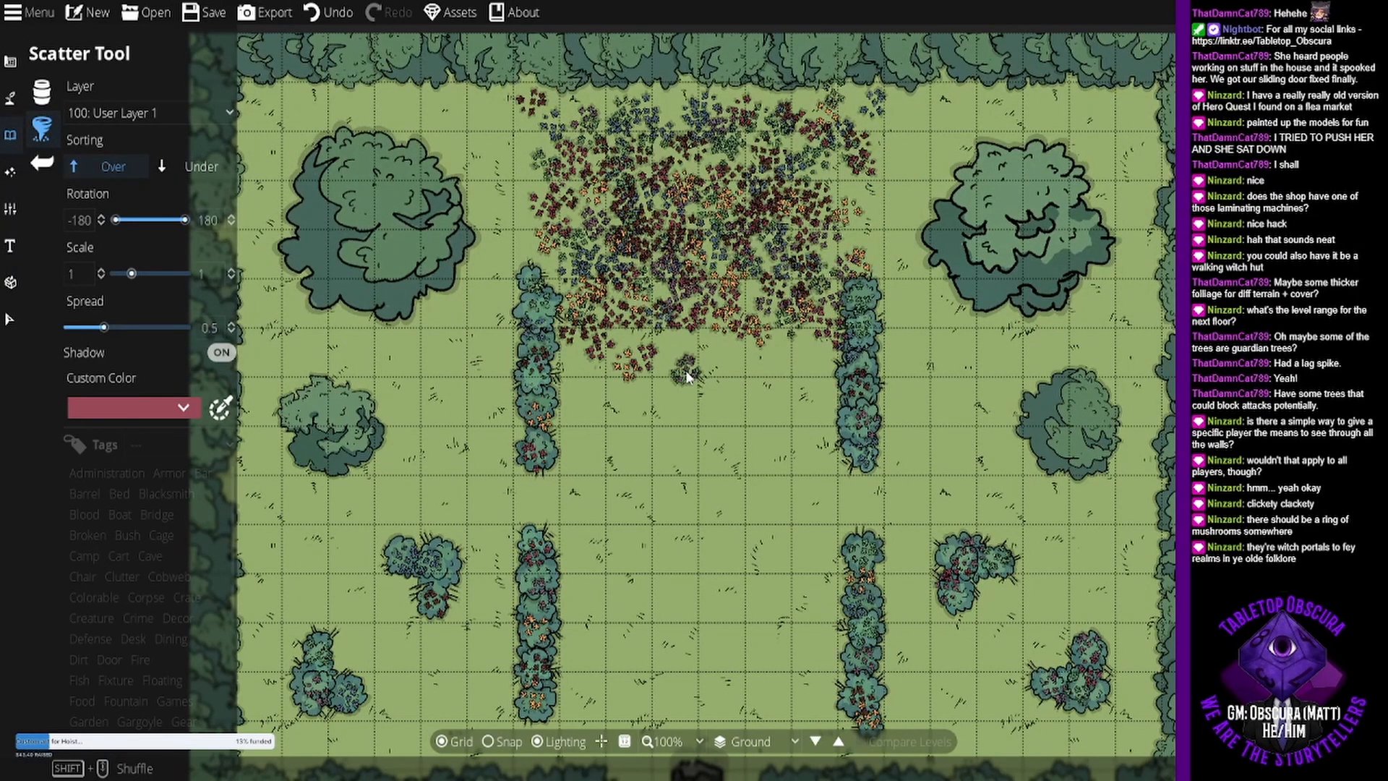
{"action": "mouse_move", "coordinate": [720, 373]}
{"action": "left_mouse_down"}
{"action": "mouse_move", "coordinate": [821, 340]}
{"action": "mouse_move", "coordinate": [725, 361]}
{"action": "mouse_move", "coordinate": [614, 336]}
{"action": "mouse_move", "coordinate": [721, 360]}
{"action": "left_mouse_up"}
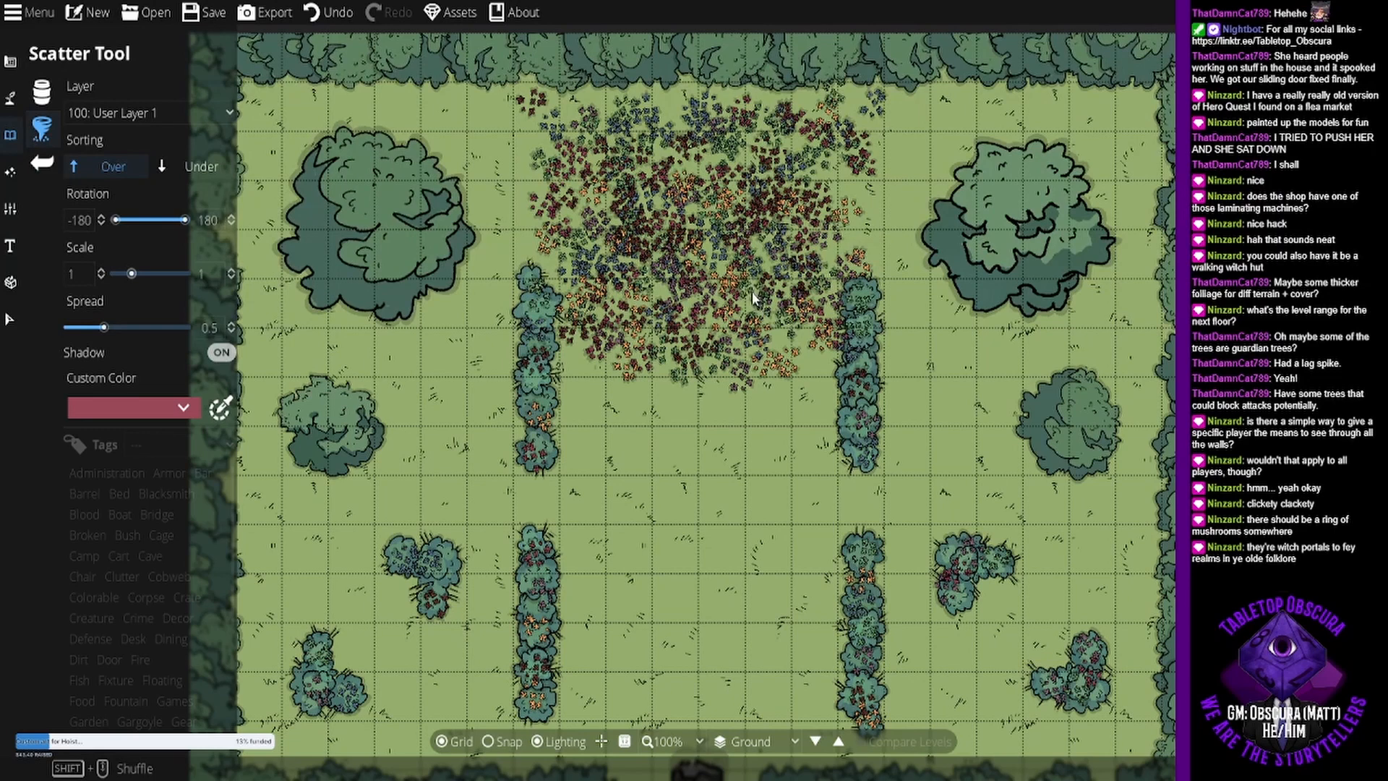
{"action": "mouse_move", "coordinate": [877, 124]}
{"action": "left_mouse_down"}
{"action": "mouse_move", "coordinate": [857, 105]}
{"action": "mouse_move", "coordinate": [872, 189]}
{"action": "mouse_move", "coordinate": [839, 173]}
{"action": "mouse_move", "coordinate": [865, 220]}
{"action": "left_mouse_up"}
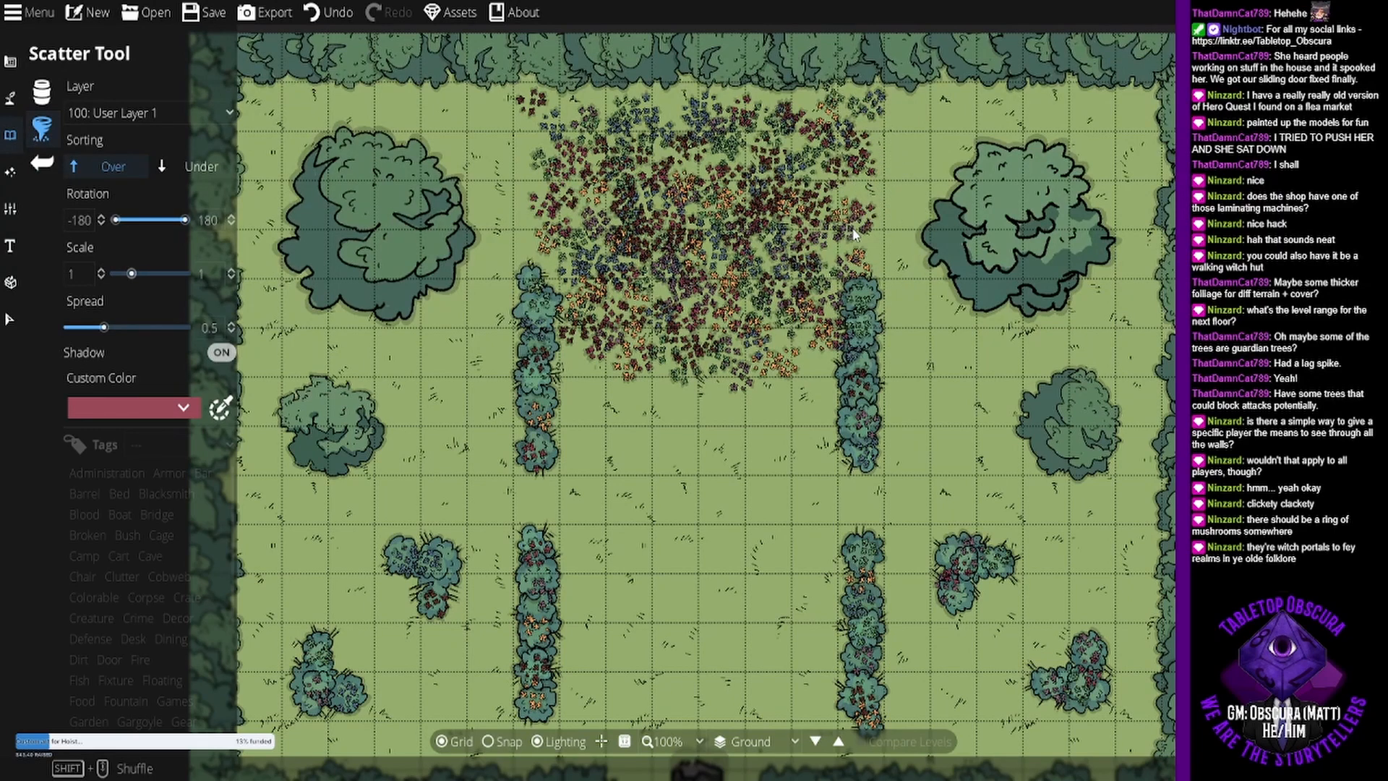
- Scatter sparse multicolored flowers over the canopies of the two large and two smaller trees flanking the hedges
{"action": "left_click", "coordinate": [916, 407]}
{"action": "left_click", "coordinate": [323, 446]}
{"action": "left_click", "coordinate": [331, 423]}
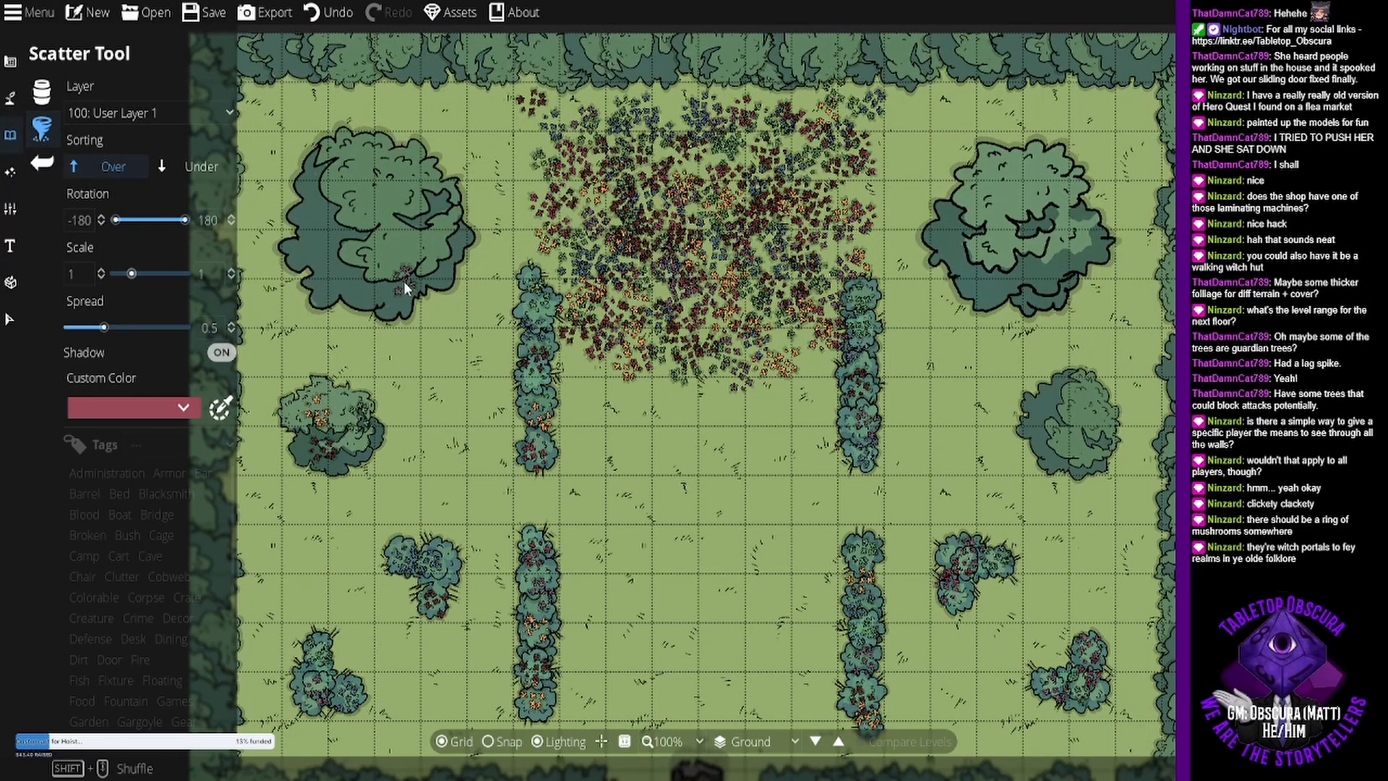
{"action": "left_click", "coordinate": [329, 282]}
{"action": "left_click", "coordinate": [337, 175]}
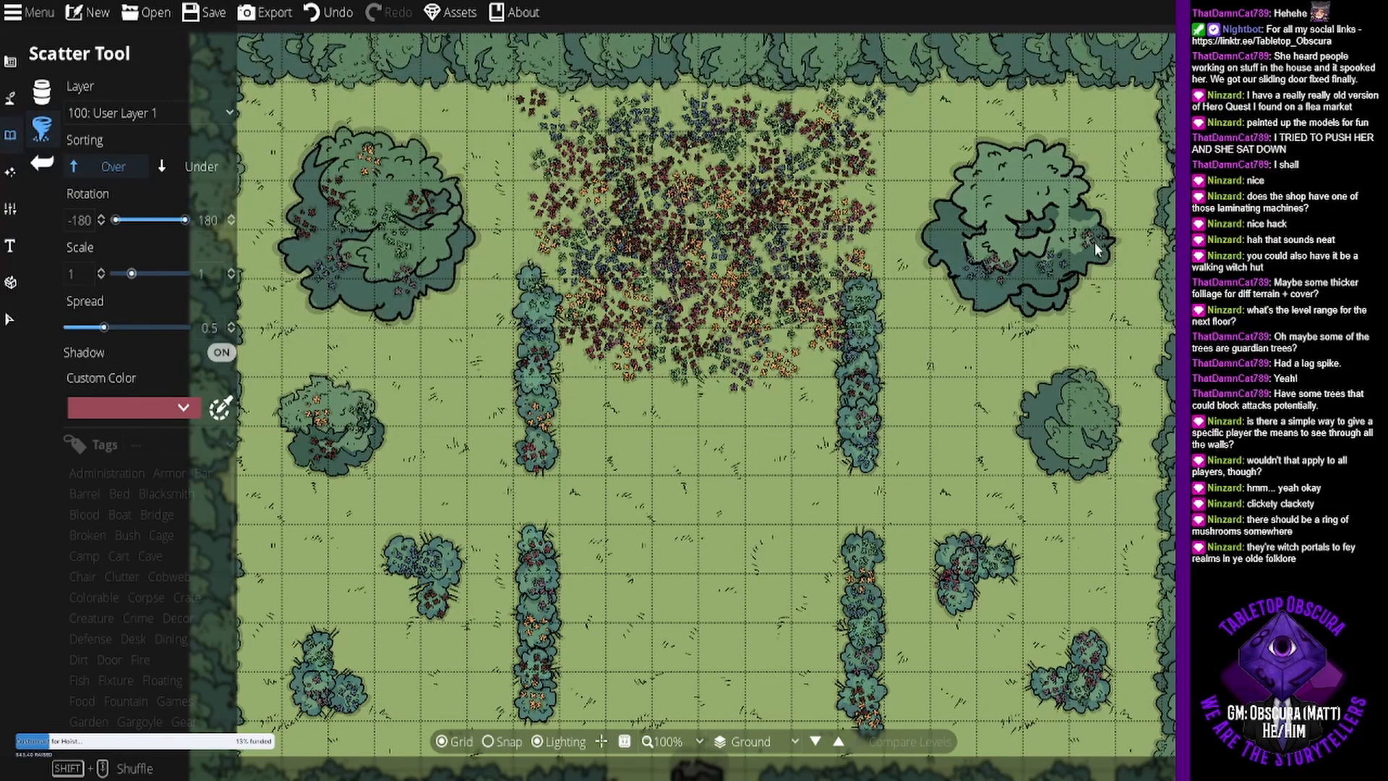
{"action": "left_click", "coordinate": [1049, 166]}
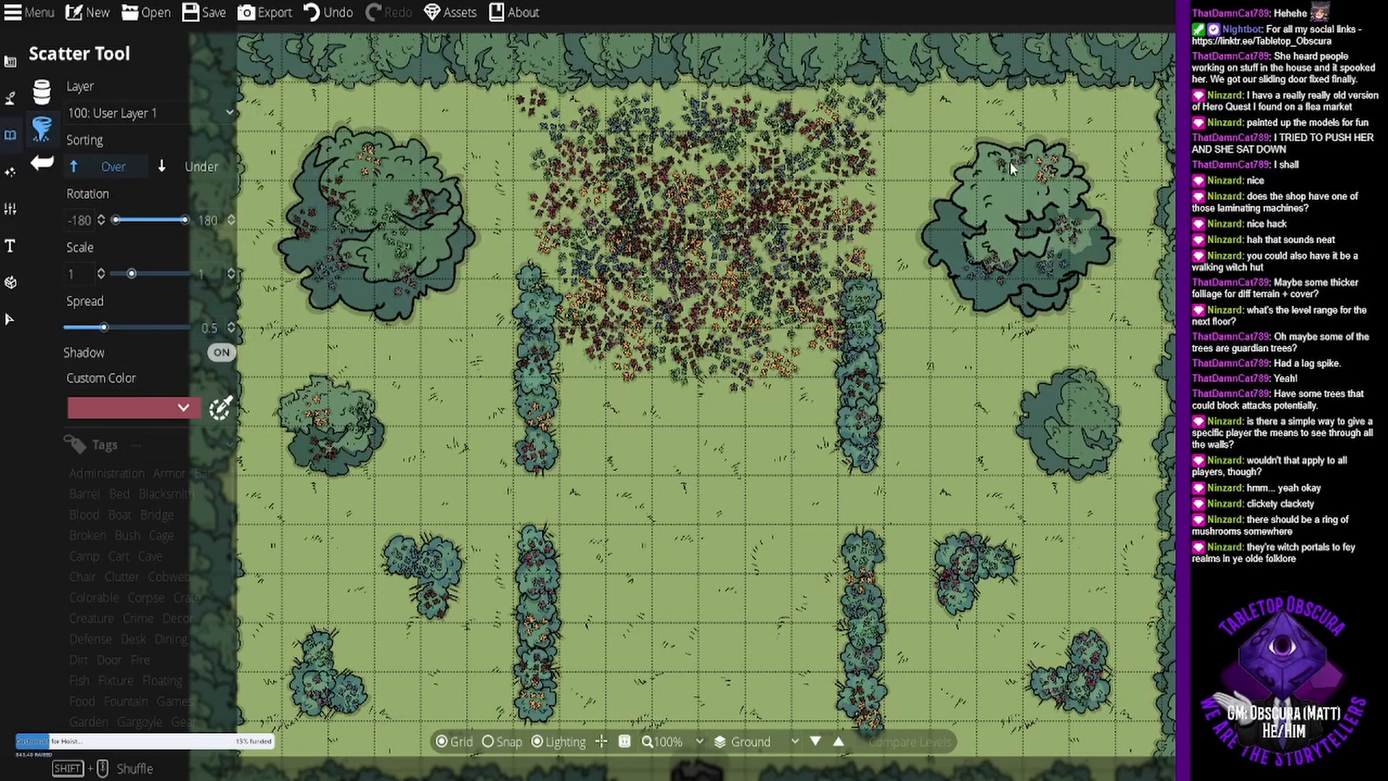
{"action": "left_click", "coordinate": [959, 222]}
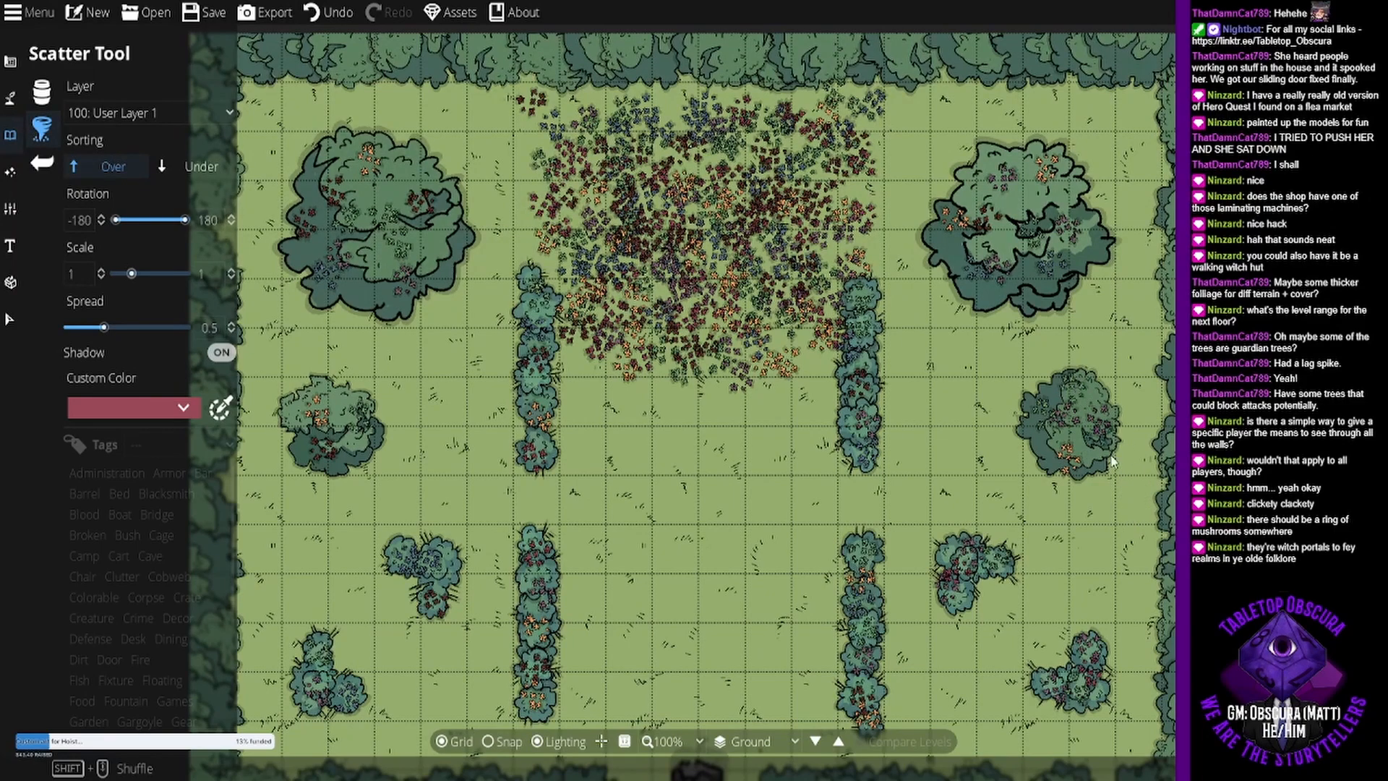
- Turn off the scatter shadow and scatter small leafy ground plants sparsely across the open grass of the clearing
{"action": "scroll", "coordinate": [887, 444], "scroll_direction": "down", "scroll_amount": 5}
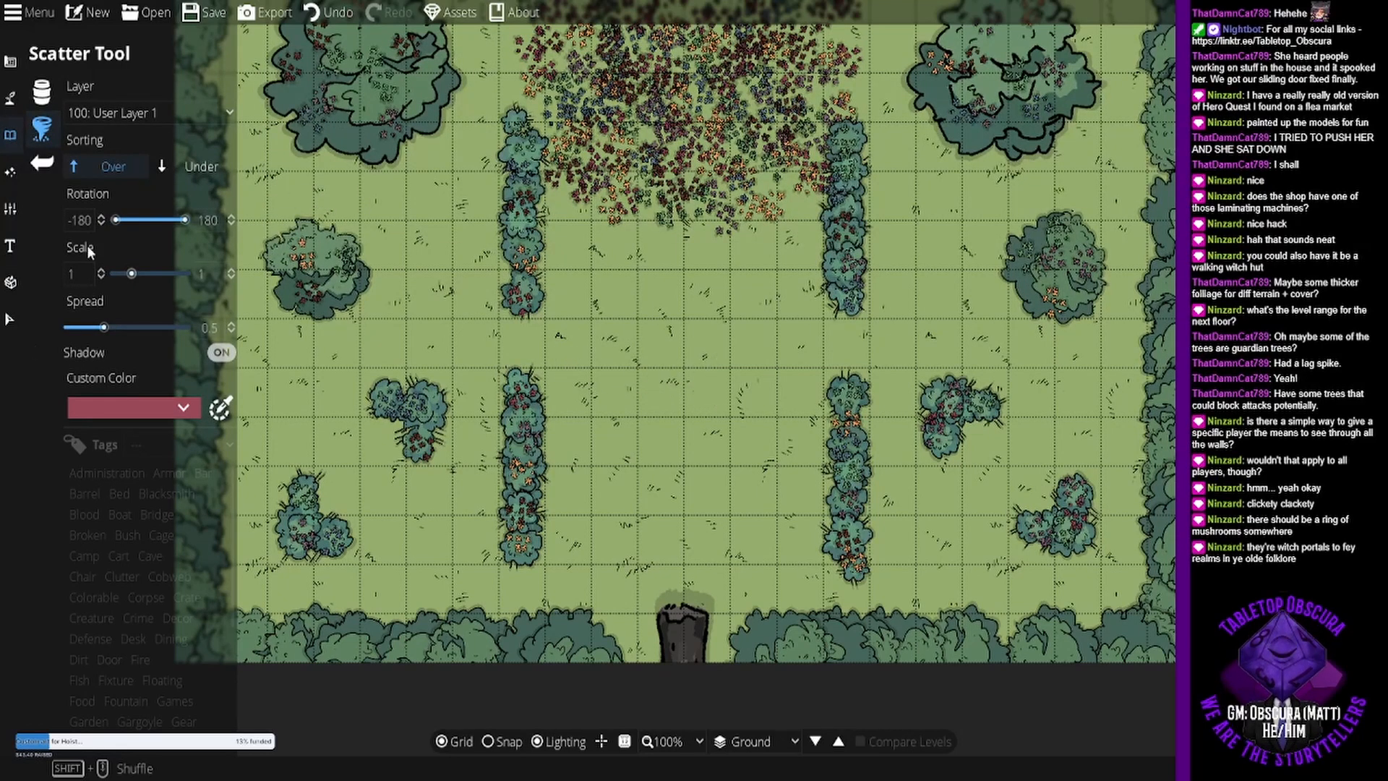
{"action": "left_click", "coordinate": [222, 353]}
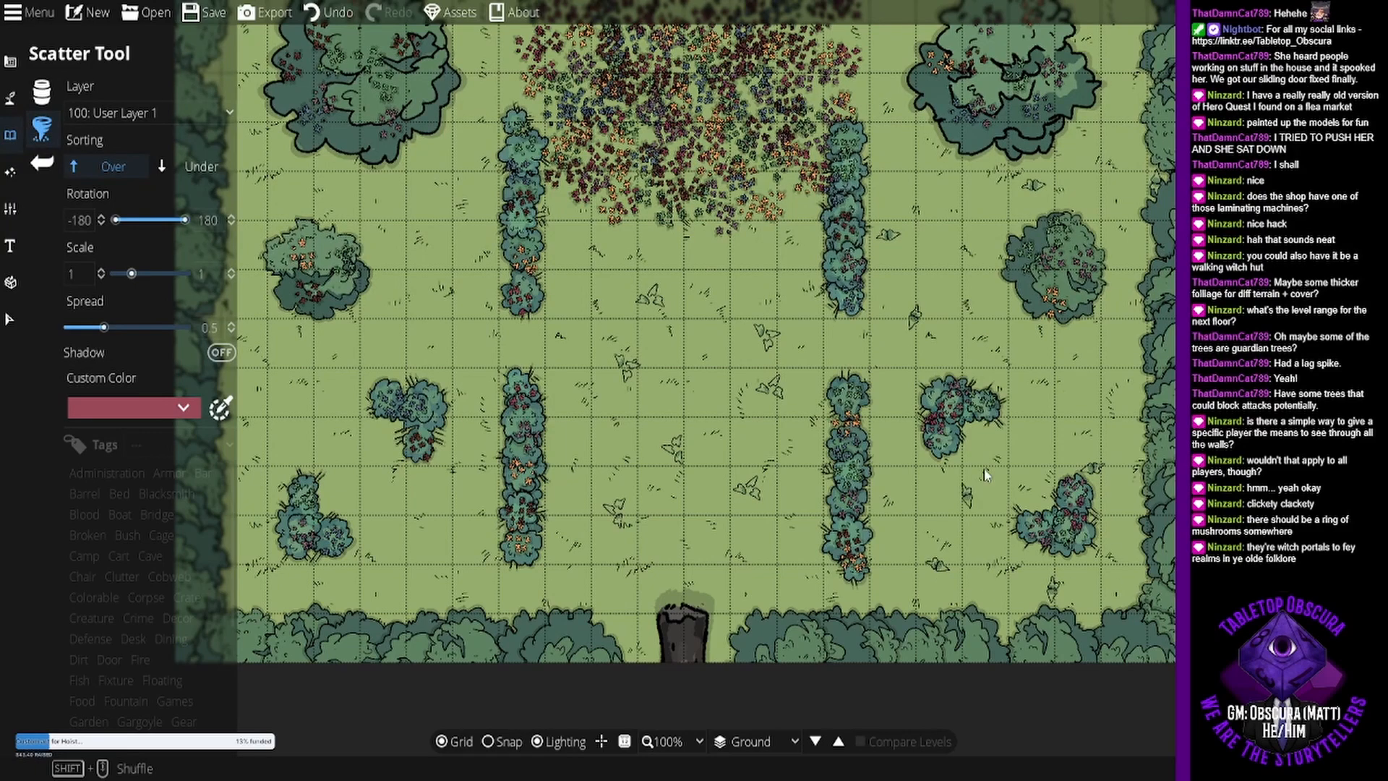
{"action": "left_click_drag", "start_coordinate": [967, 145], "coordinate": [971, 360]}
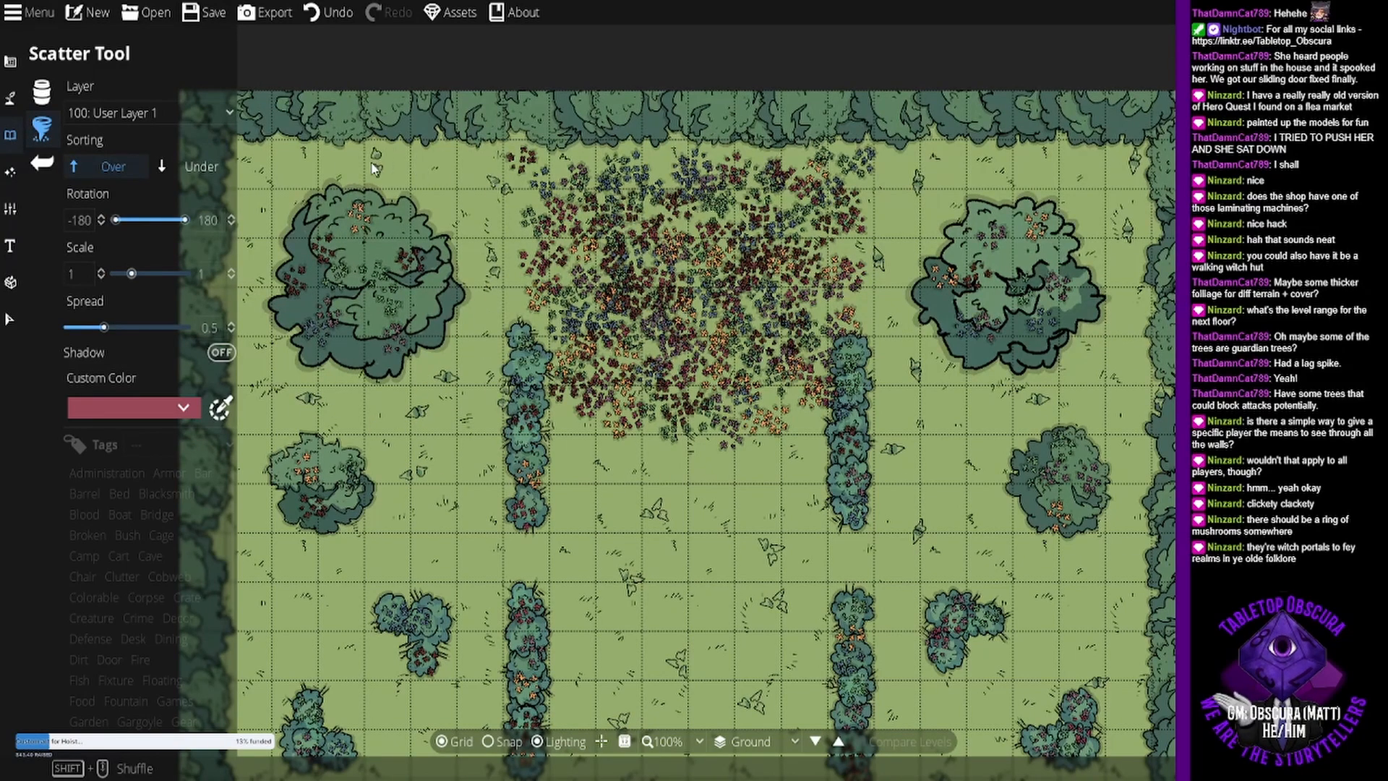
{"action": "left_click_drag", "start_coordinate": [282, 574], "coordinate": [339, 283]}
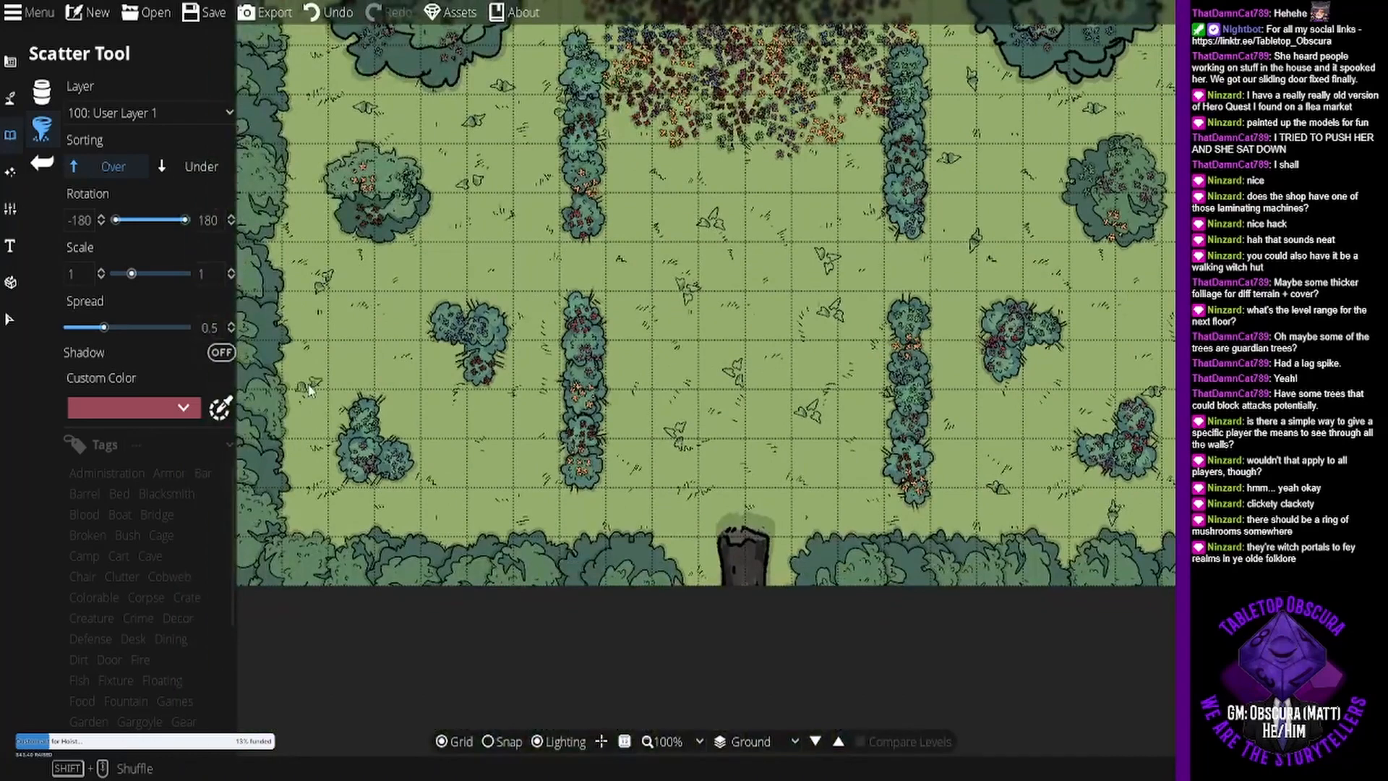
{"action": "left_click", "coordinate": [313, 520]}
{"action": "left_click", "coordinate": [460, 514]}
{"action": "left_click", "coordinate": [531, 462]}
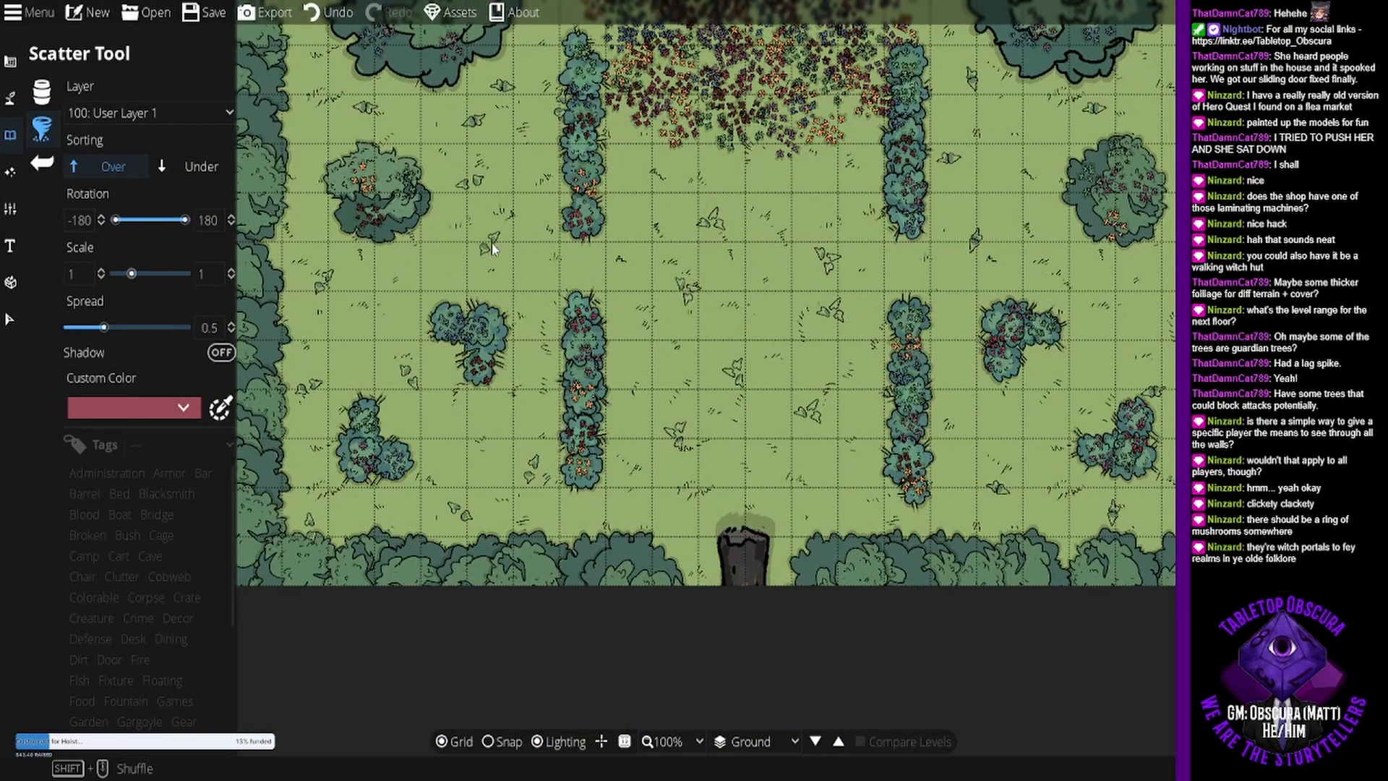
- Add more leafy ground plants in the central grass between the hedge rows, south of the flower field
{"action": "left_click_drag", "start_coordinate": [802, 286], "coordinate": [775, 416]}
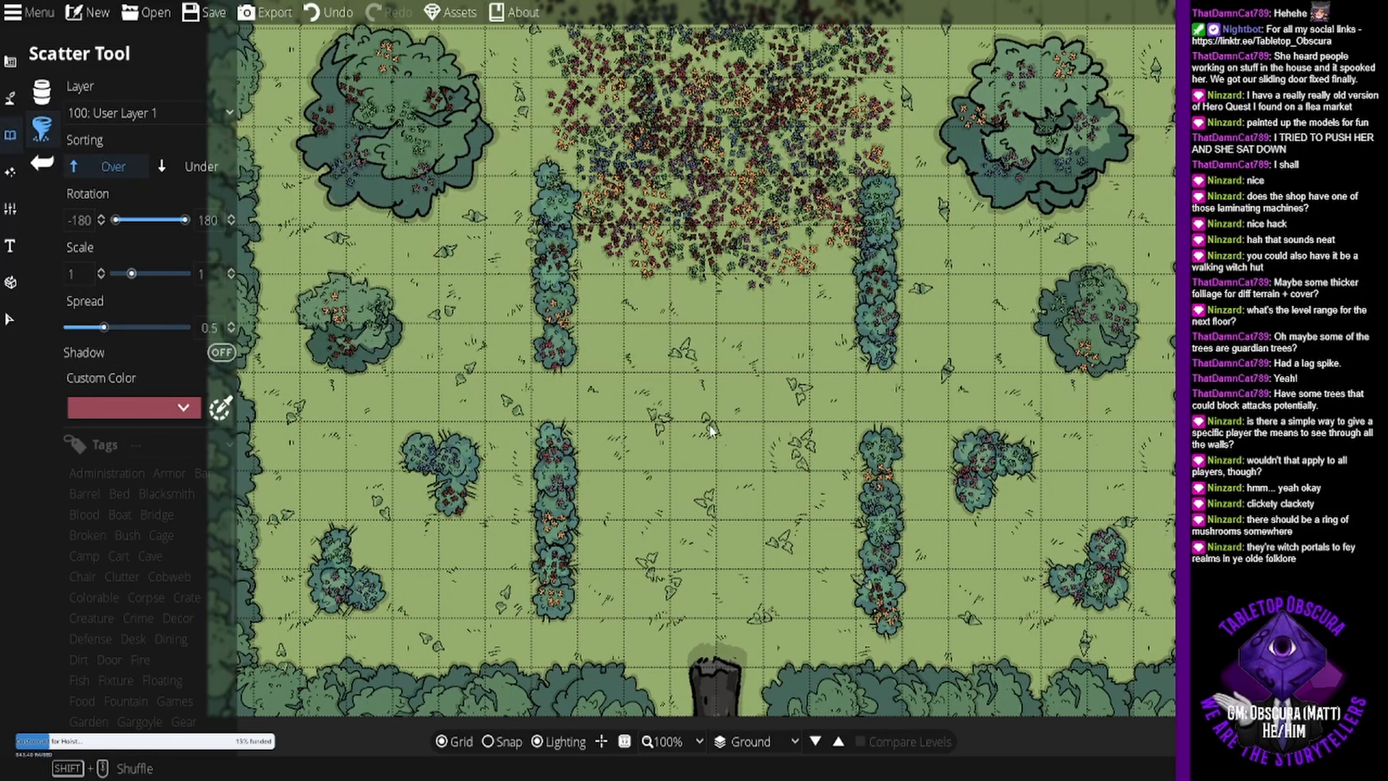
{"action": "left_click", "coordinate": [623, 565]}
{"action": "left_click", "coordinate": [676, 360]}
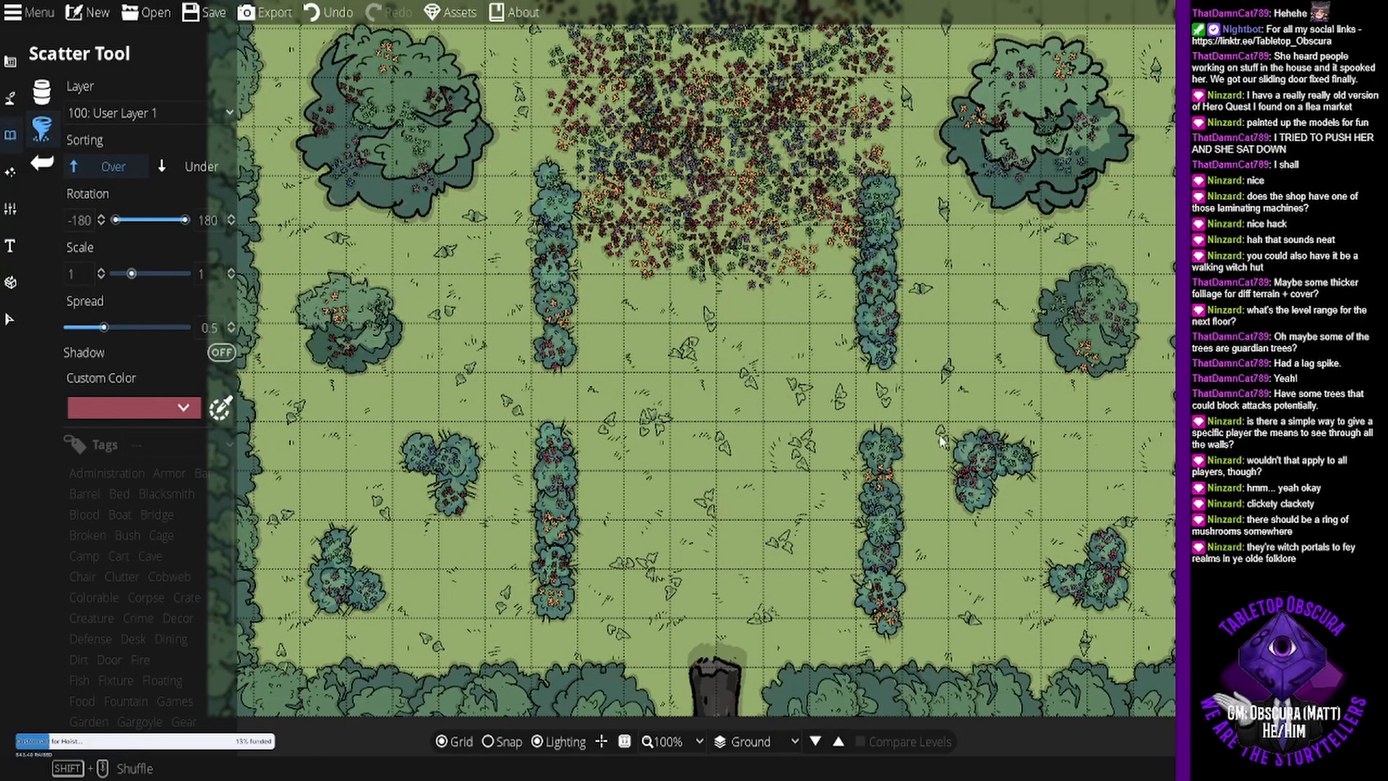
{"action": "left_click_drag", "start_coordinate": [646, 245], "coordinate": [666, 438]}
{"action": "left_click_drag", "start_coordinate": [812, 524], "coordinate": [791, 284]}
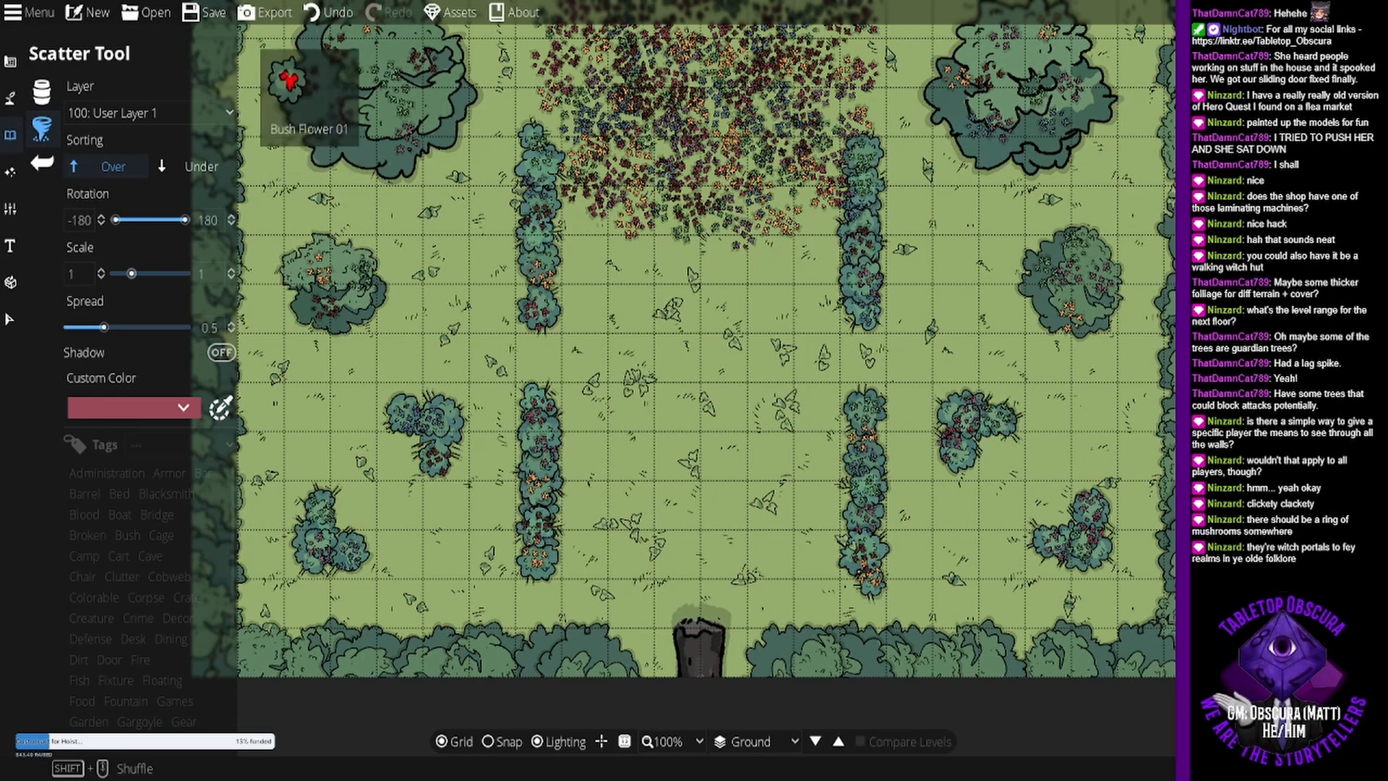
- Scatter multicolored Bush Flower 01 clusters along the southern tree border east of the trunk
{"action": "left_click", "coordinate": [178, 410]}
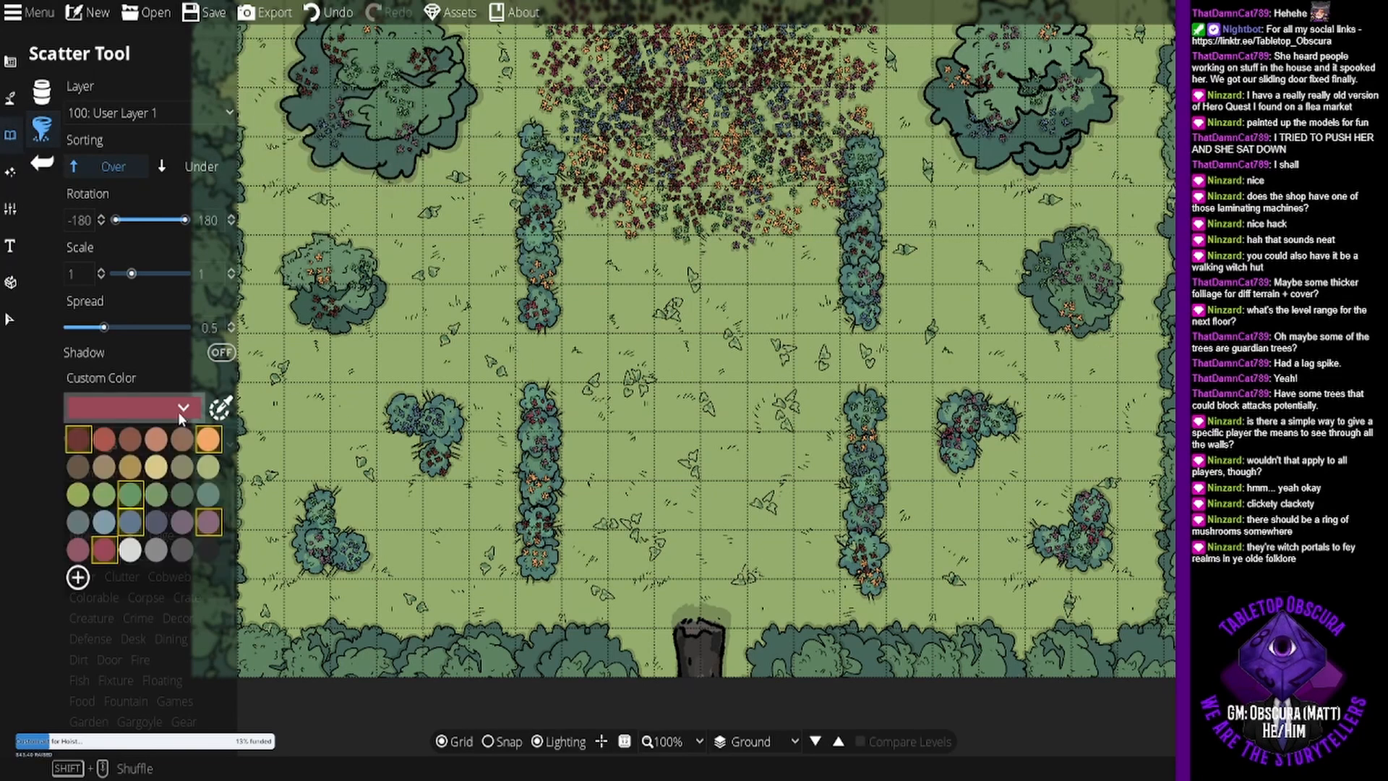
{"action": "left_click", "coordinate": [178, 409]}
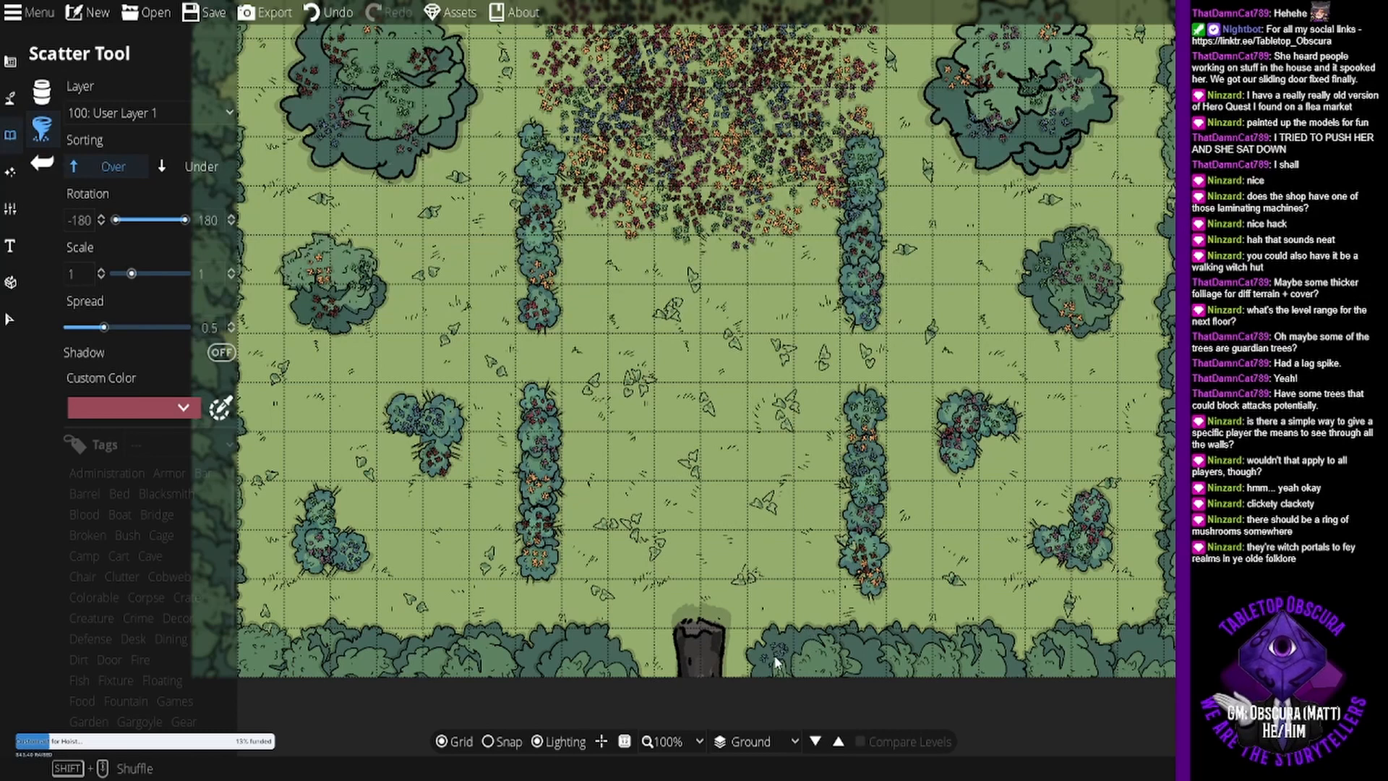
{"action": "left_click_drag", "start_coordinate": [775, 658], "coordinate": [914, 662]}
{"action": "left_click_drag", "start_coordinate": [1003, 663], "coordinate": [1172, 655]}
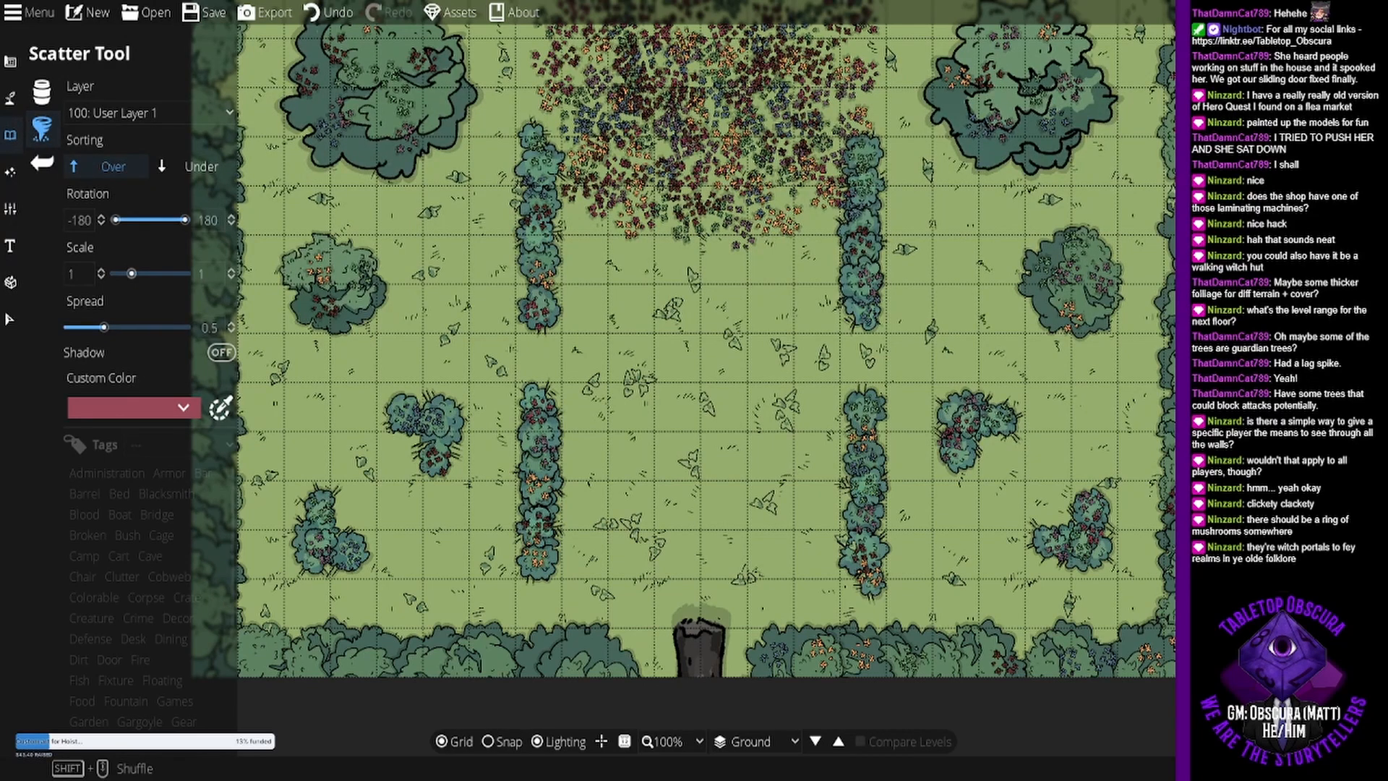
- Continue the flower clusters along the eastern and northern tree borders to the northwest corner
{"action": "left_click_drag", "start_coordinate": [694, 289], "coordinate": [693, 586]}
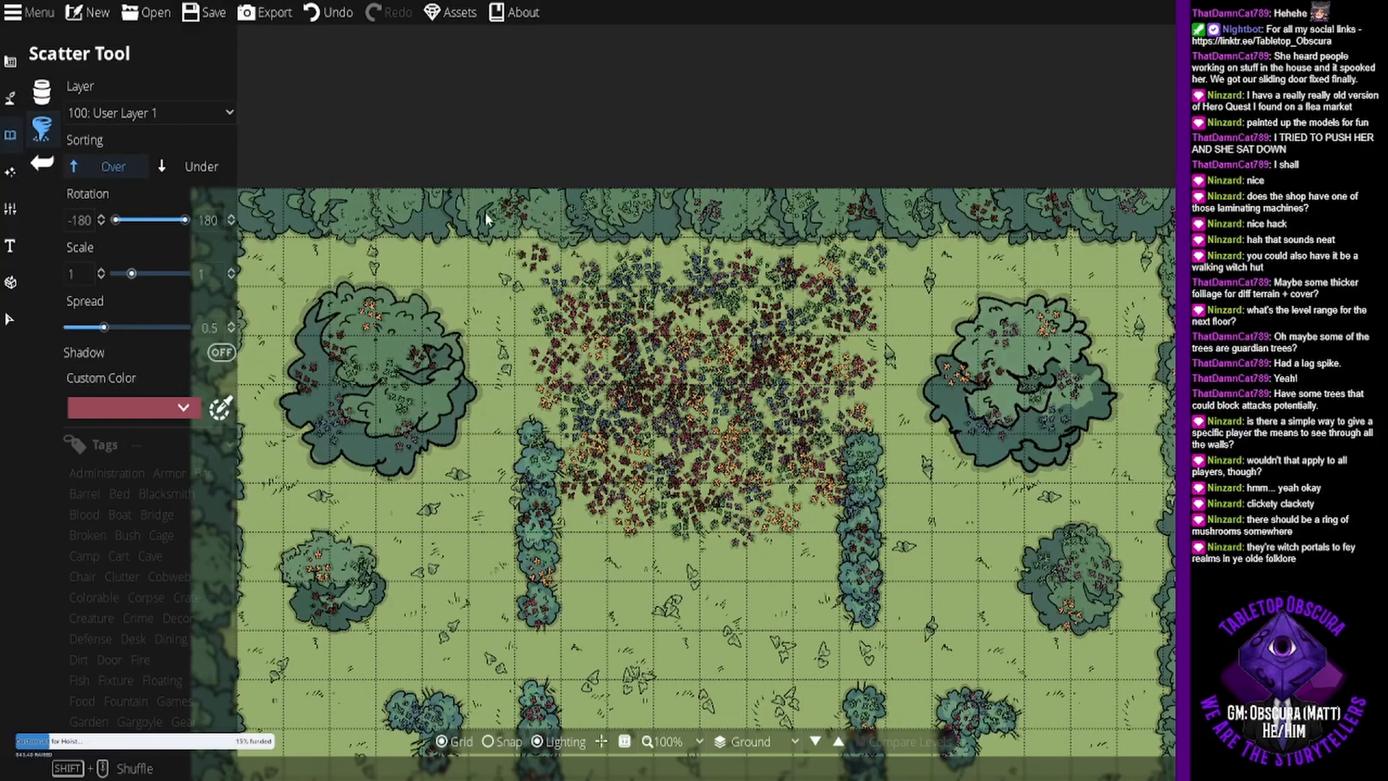
{"action": "left_click", "coordinate": [354, 204]}
{"action": "left_click", "coordinate": [299, 218]}
{"action": "left_click_drag", "start_coordinate": [308, 211], "coordinate": [513, 181]}
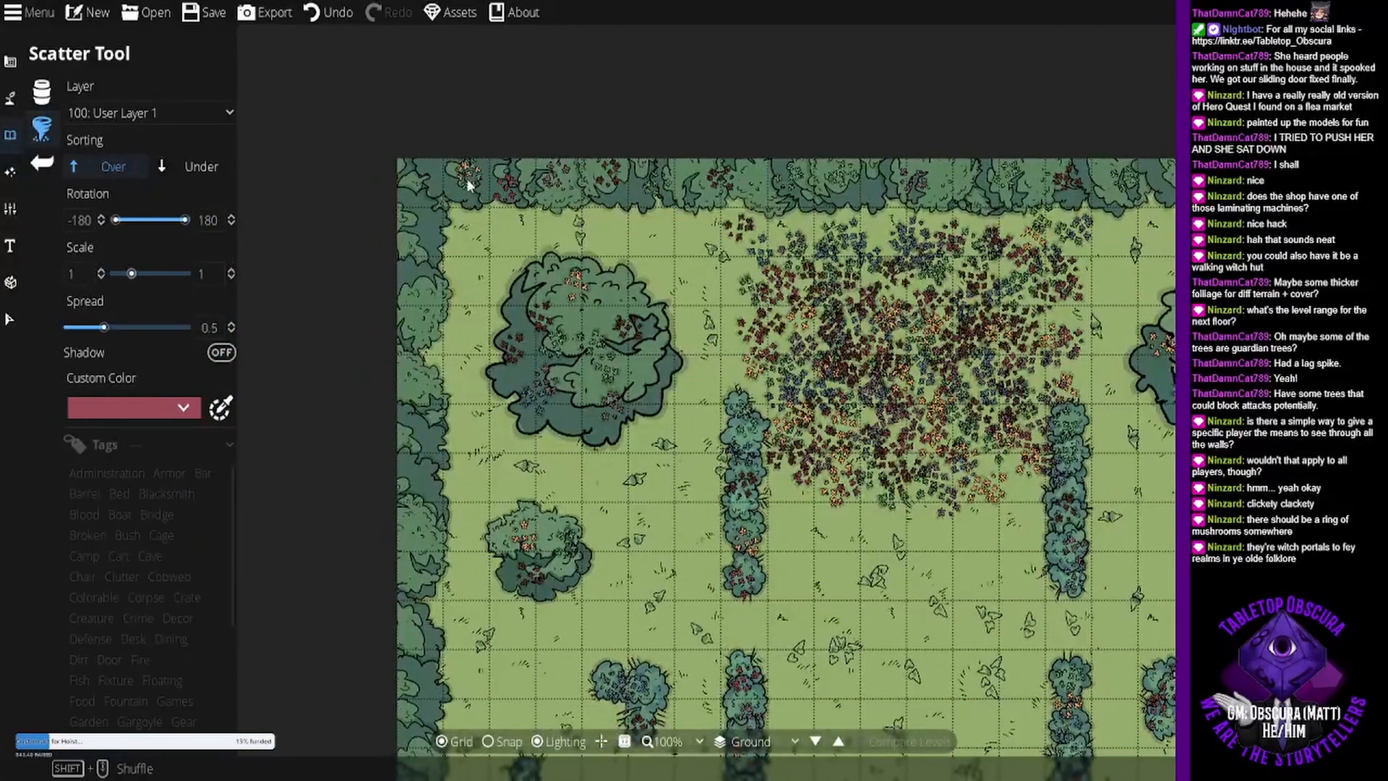
- Scatter flower clusters down the western tree border and along the southern border as far as the trunk
{"action": "left_click", "coordinate": [413, 254]}
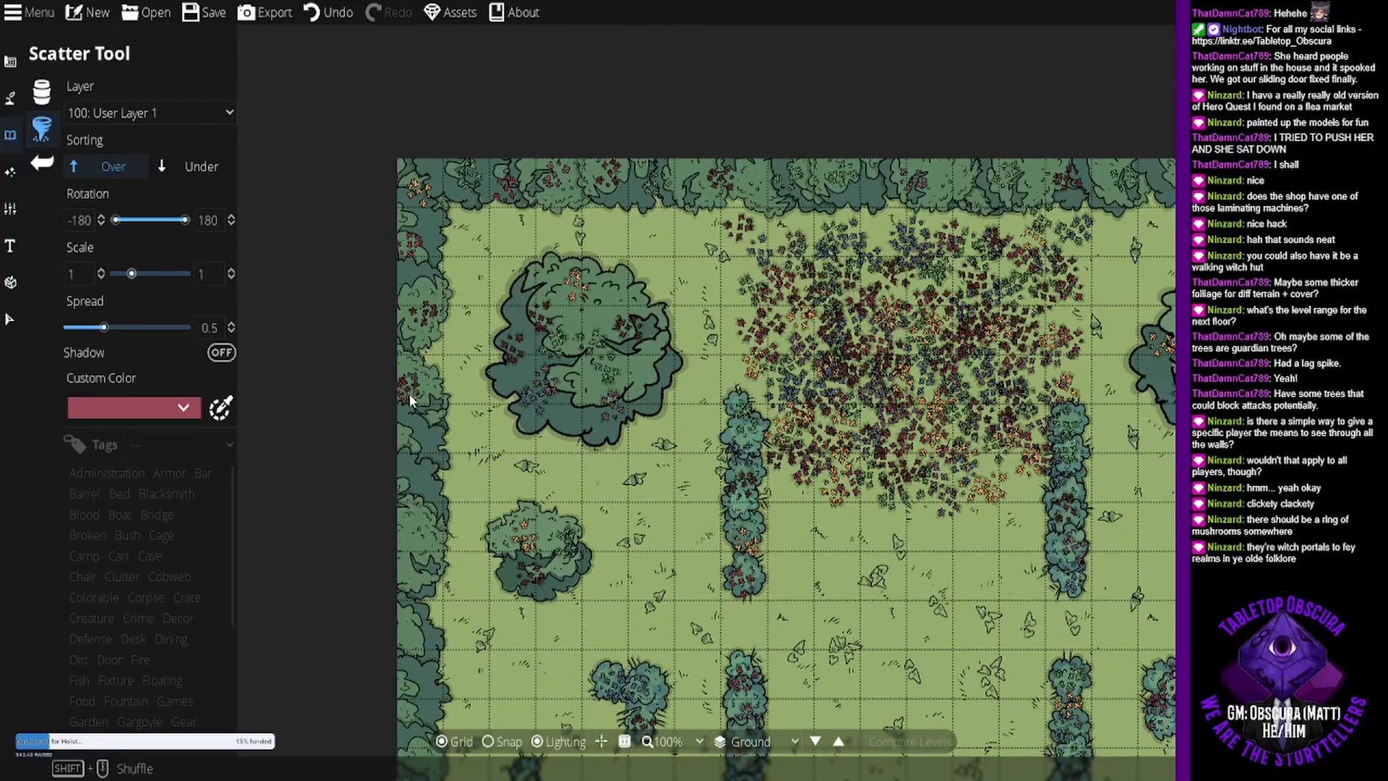
{"action": "left_click_drag", "start_coordinate": [409, 394], "coordinate": [425, 600]}
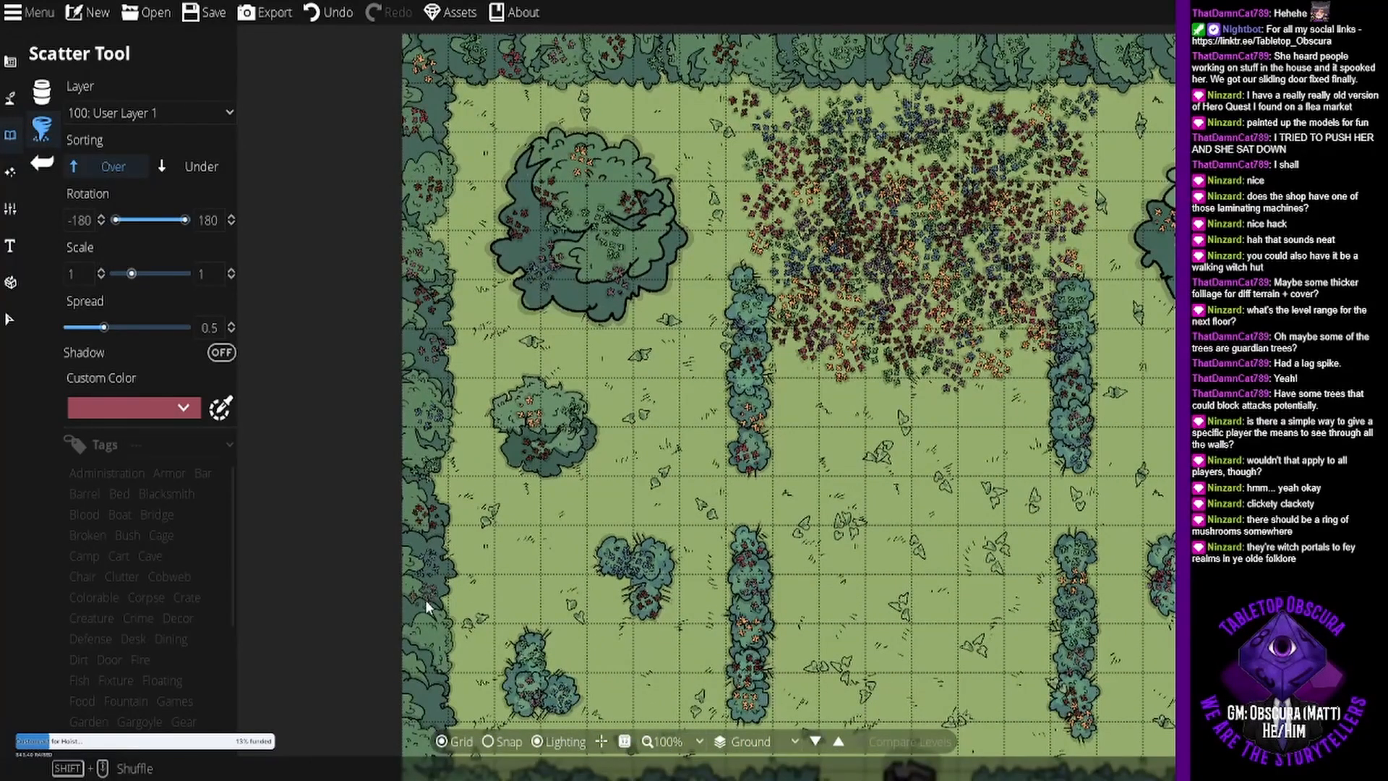
{"action": "left_click_drag", "start_coordinate": [422, 661], "coordinate": [455, 466]}
{"action": "left_click", "coordinate": [455, 585]}
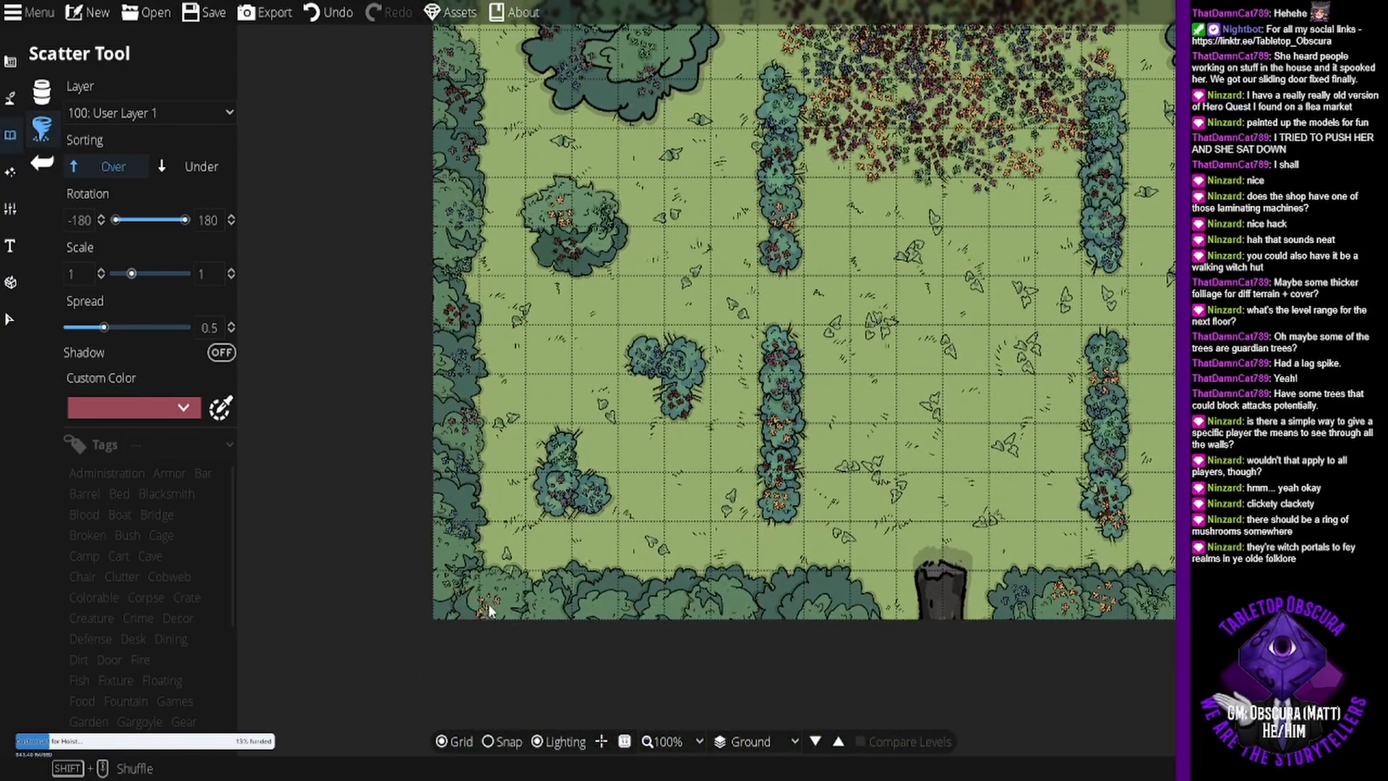
{"action": "left_click_drag", "start_coordinate": [471, 601], "coordinate": [644, 602]}
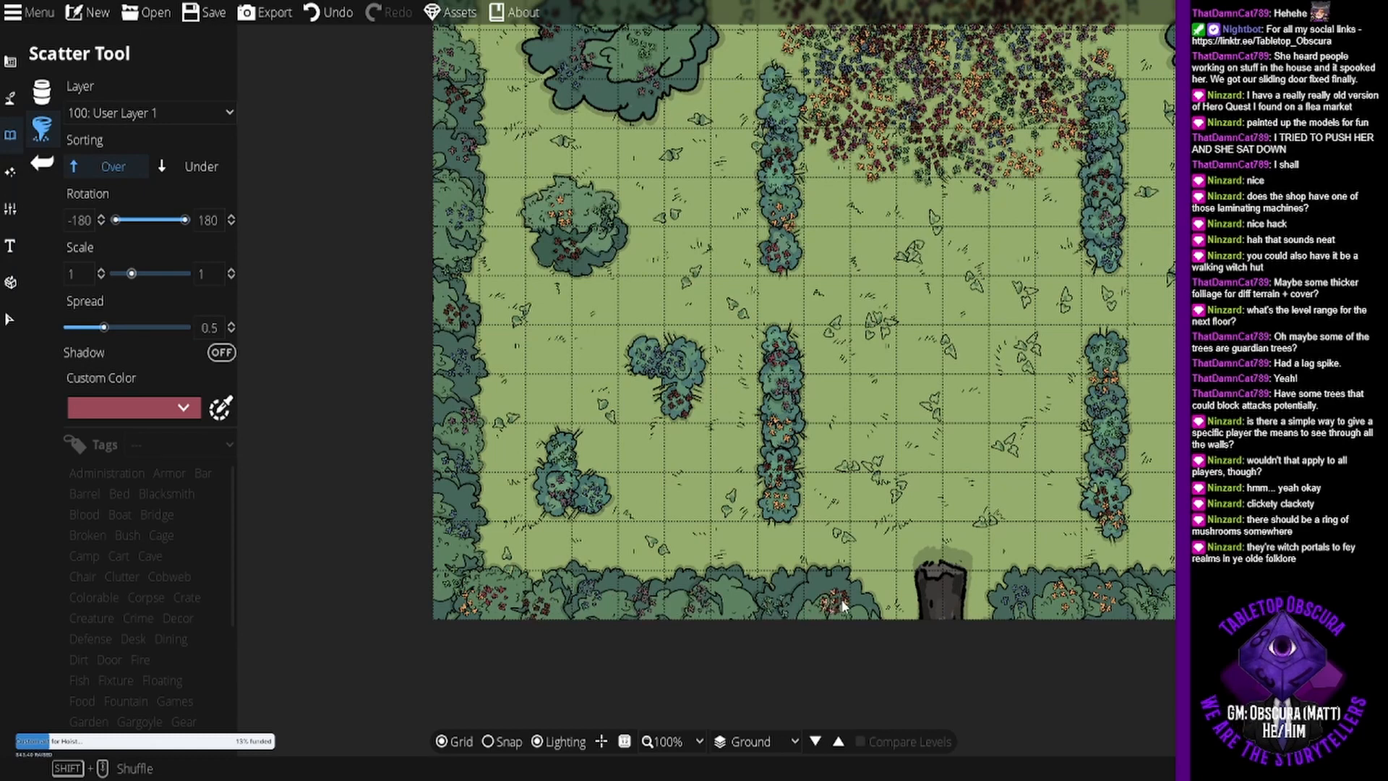
{"action": "left_click_drag", "start_coordinate": [827, 603], "coordinate": [857, 608]}
- Place one small bush on each side of the trunk at the gap in the southern border
{"action": "left_click_drag", "start_coordinate": [913, 340], "coordinate": [739, 320]}
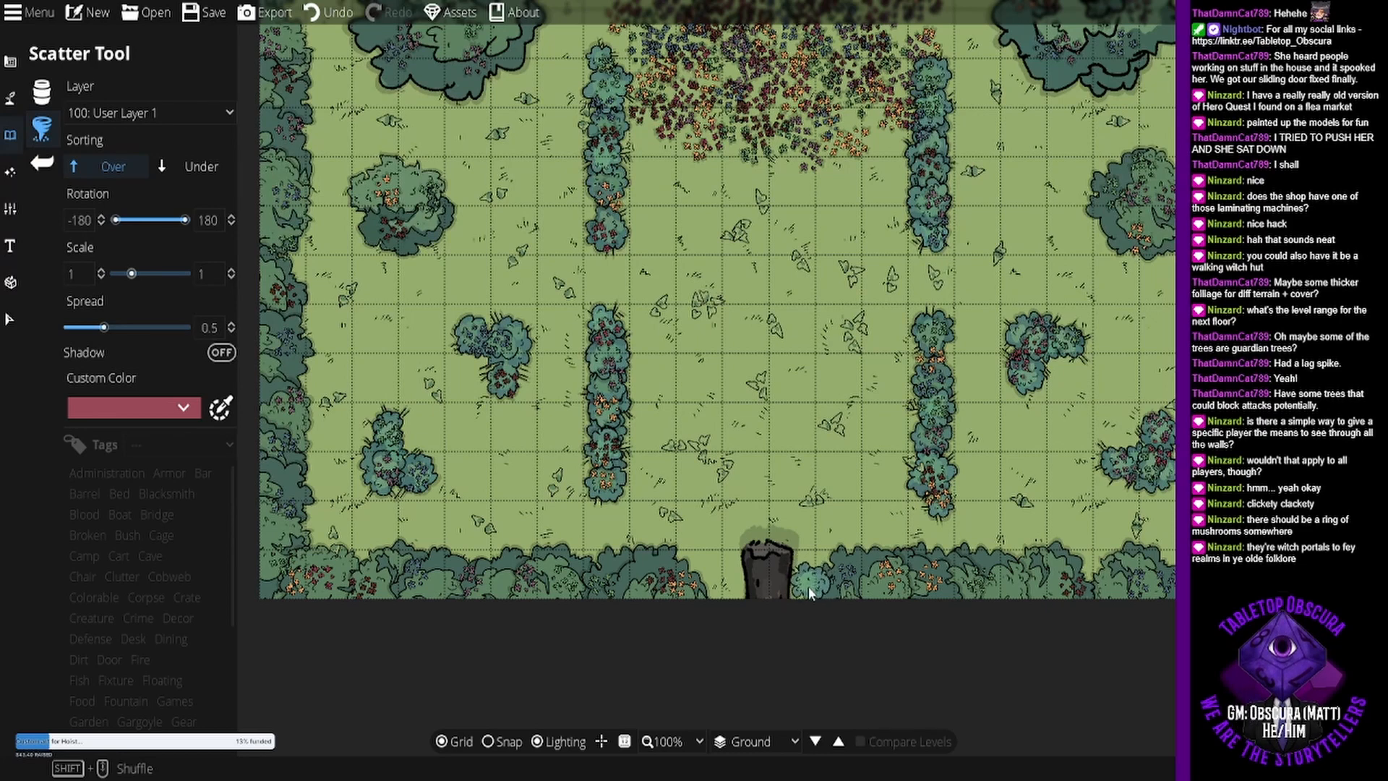
{"action": "left_click", "coordinate": [809, 588]}
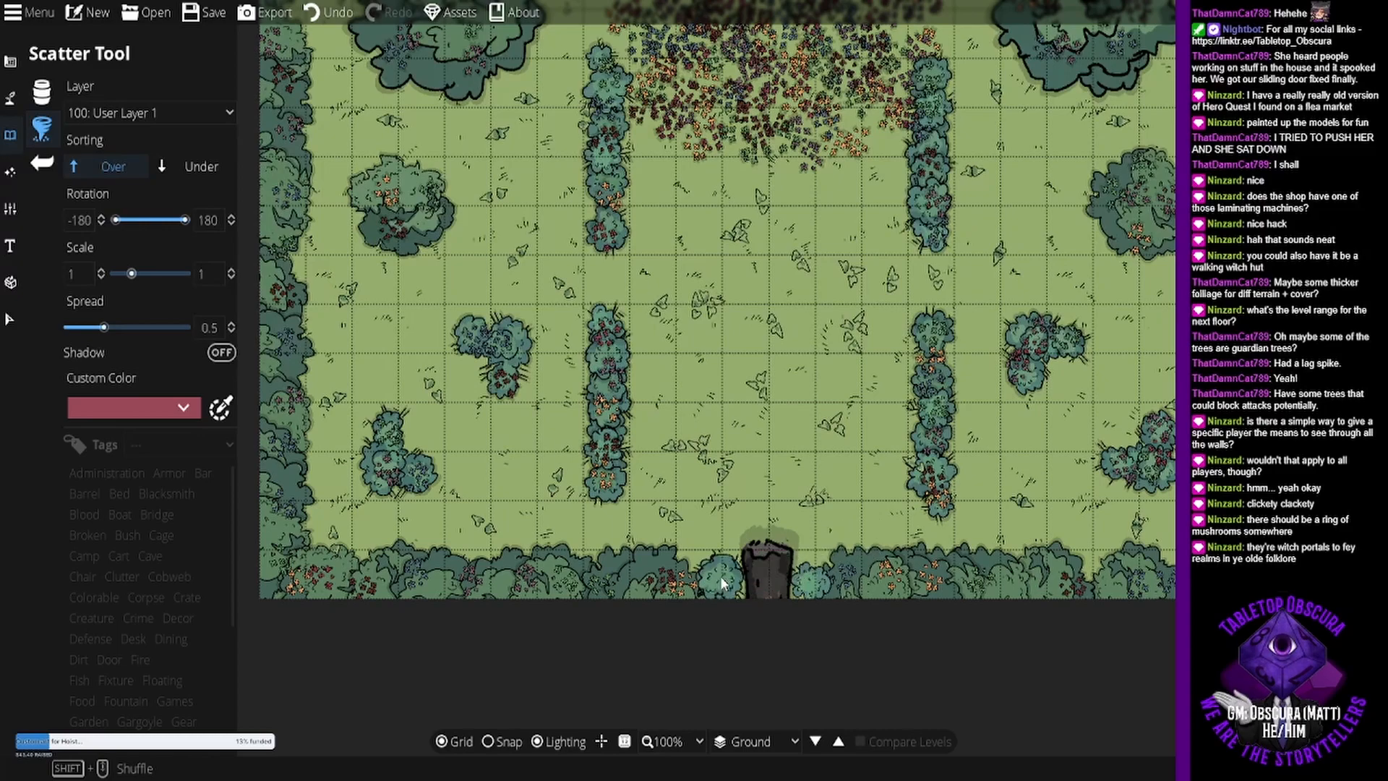
{"action": "left_click", "coordinate": [720, 579]}
{"action": "left_click_drag", "start_coordinate": [867, 251], "coordinate": [814, 457]}
{"action": "left_click_drag", "start_coordinate": [877, 329], "coordinate": [819, 405]}
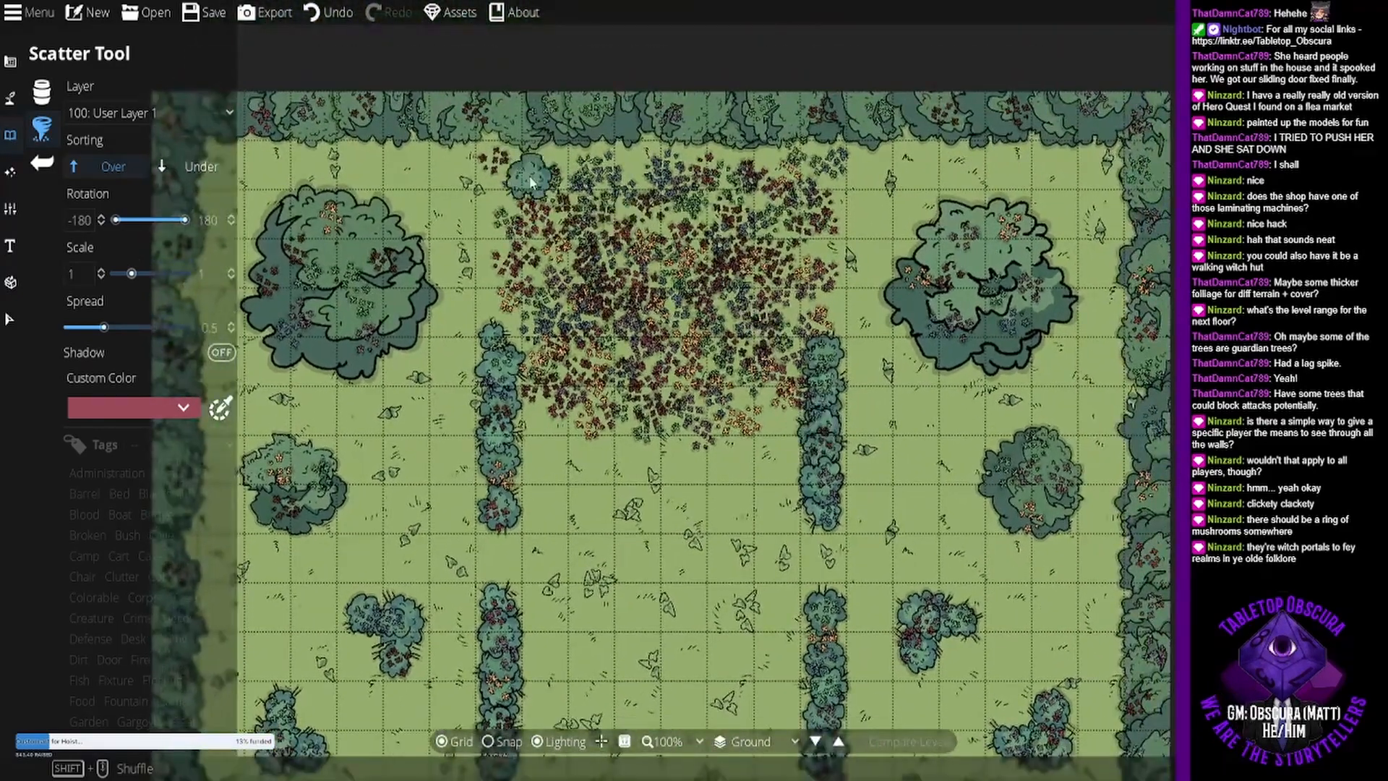
{"action": "left_click_drag", "start_coordinate": [533, 183], "coordinate": [638, 160]}
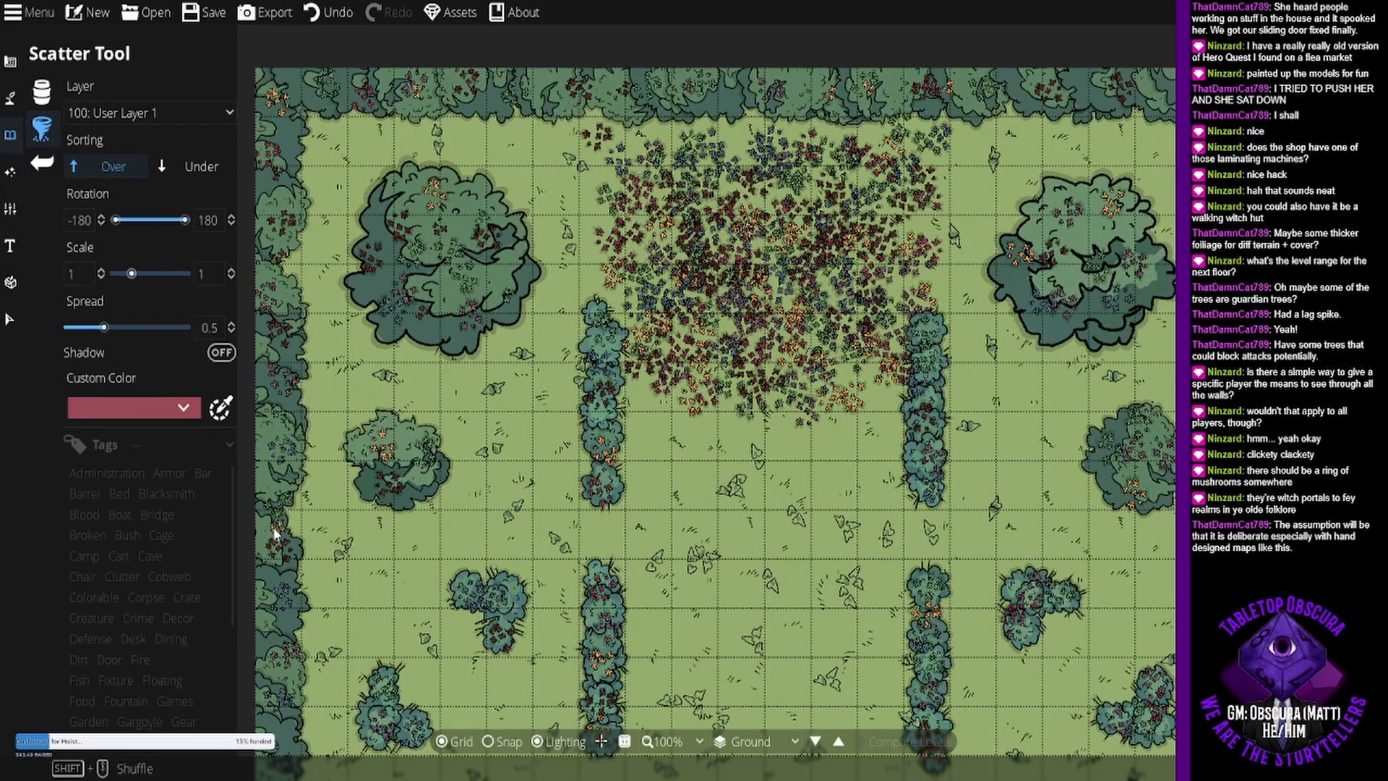
- Examine the whole clearing map, including the flower bed, hedges, bushes, tree borders and the trunk at the southern gap
{"action": "scroll", "coordinate": [269, 434], "scroll_direction": "down", "scroll_amount": 5}
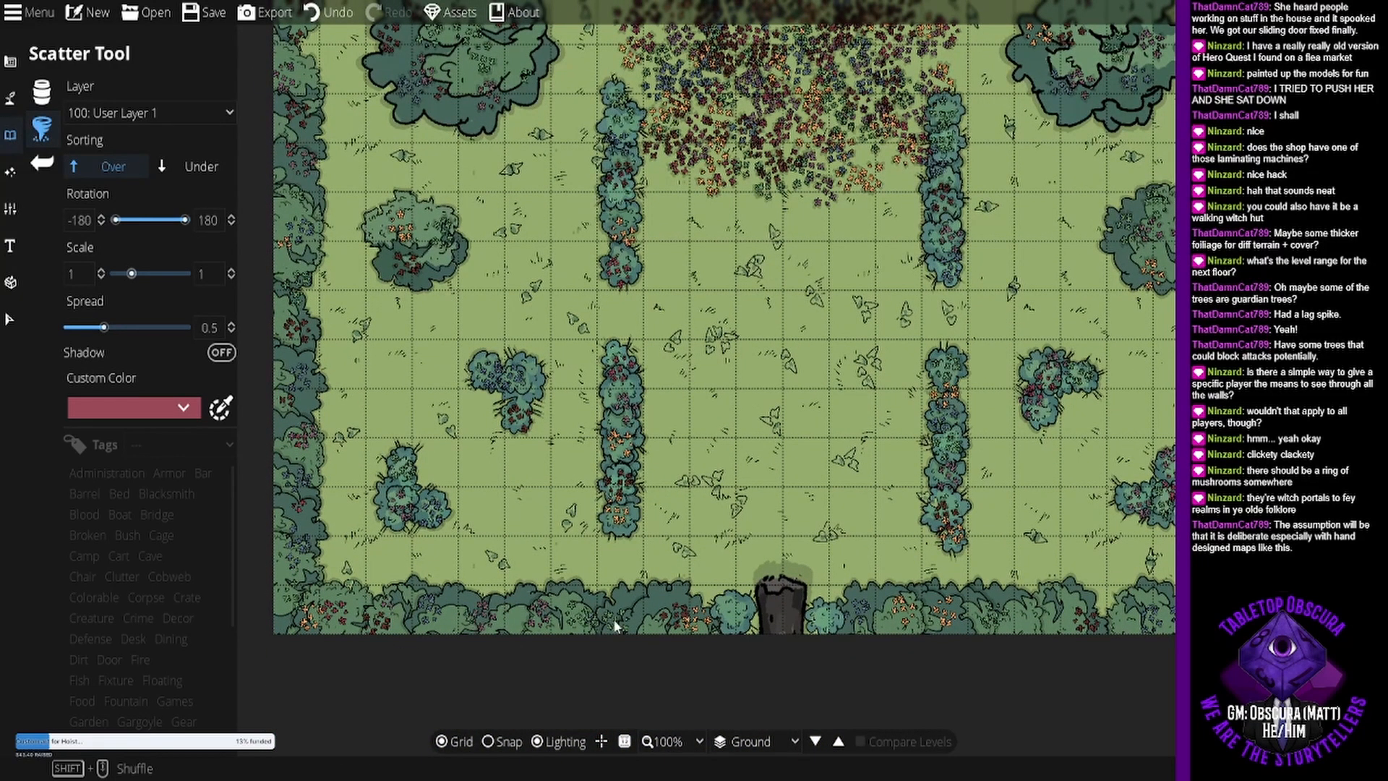
{"action": "scroll", "coordinate": [651, 622], "scroll_direction": "right", "scroll_amount": 5}
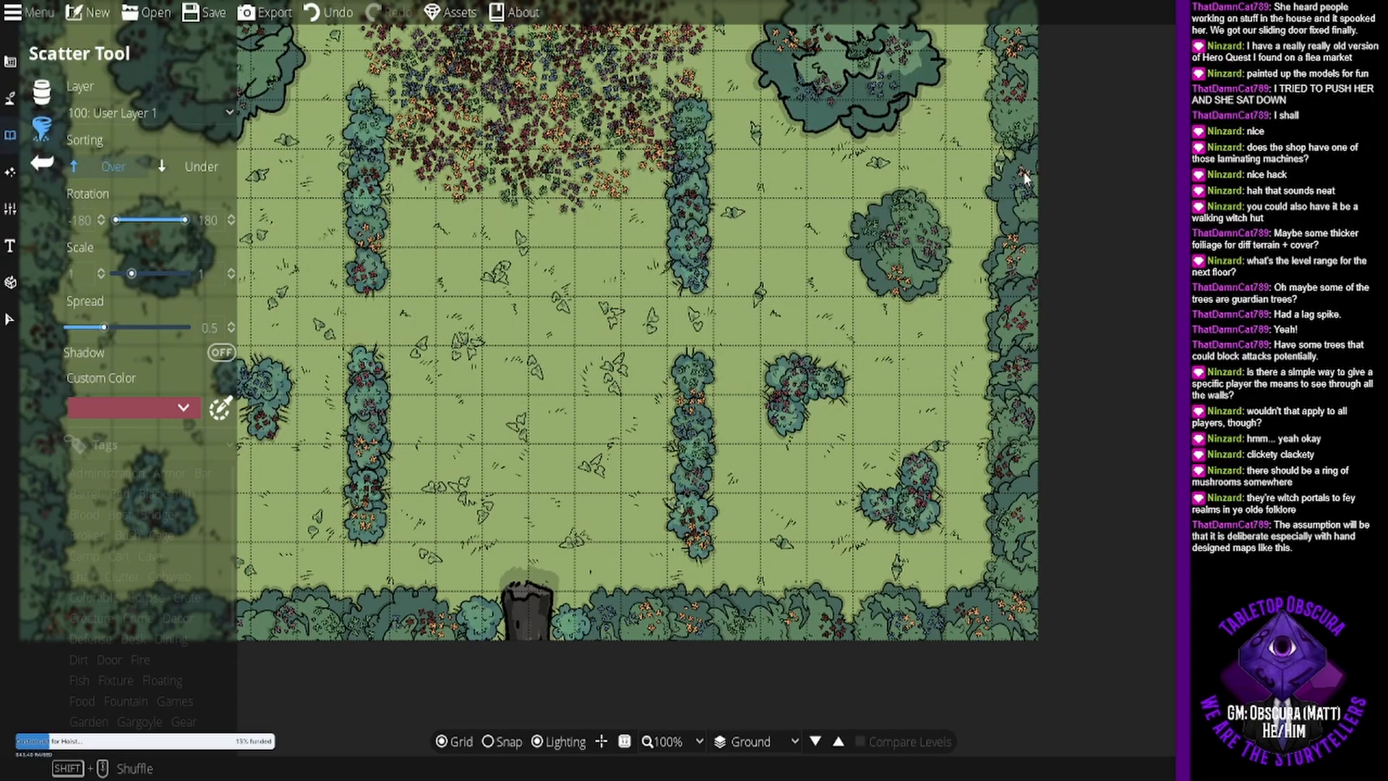
{"action": "left_click_drag", "start_coordinate": [1024, 185], "coordinate": [996, 372]}
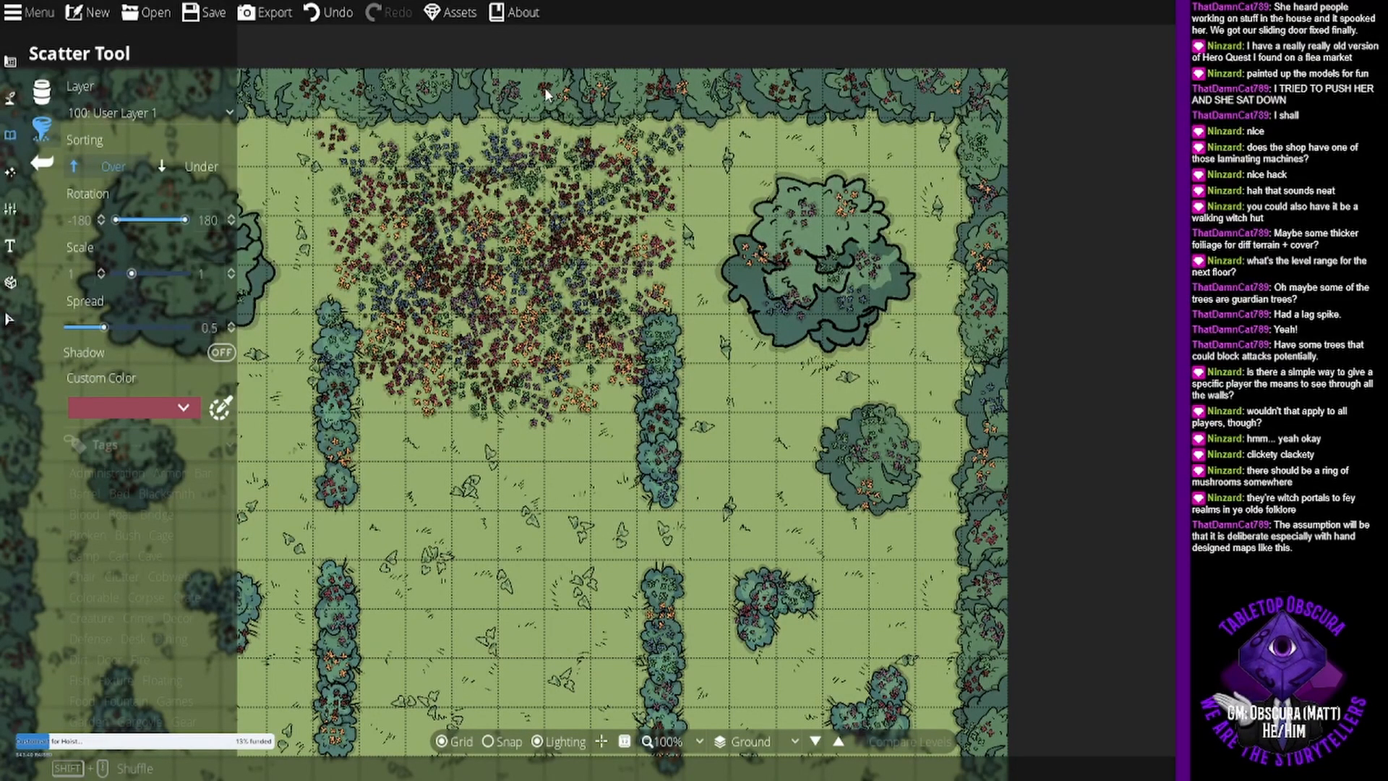
{"action": "left_click_drag", "start_coordinate": [191, 217], "coordinate": [420, 259]}
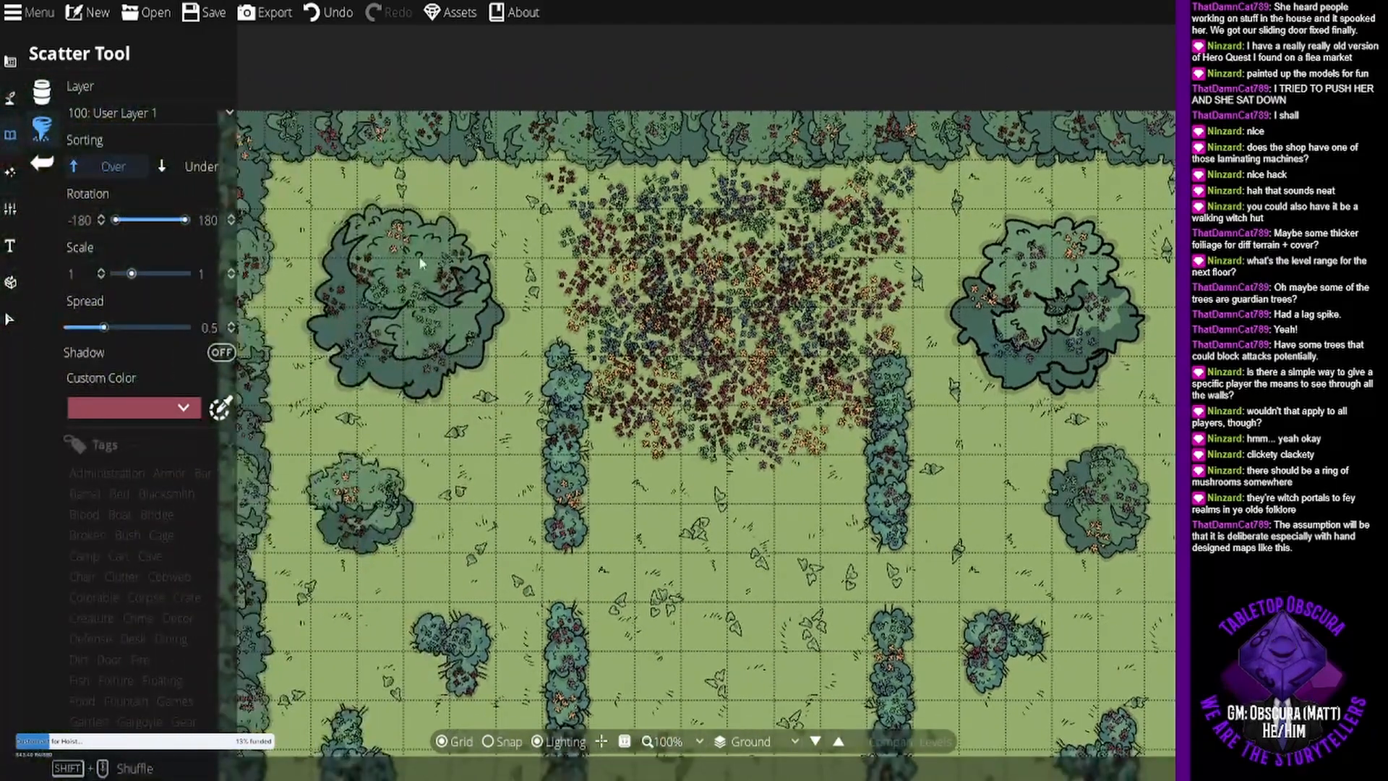
{"action": "left_click_drag", "start_coordinate": [791, 517], "coordinate": [765, 275]}
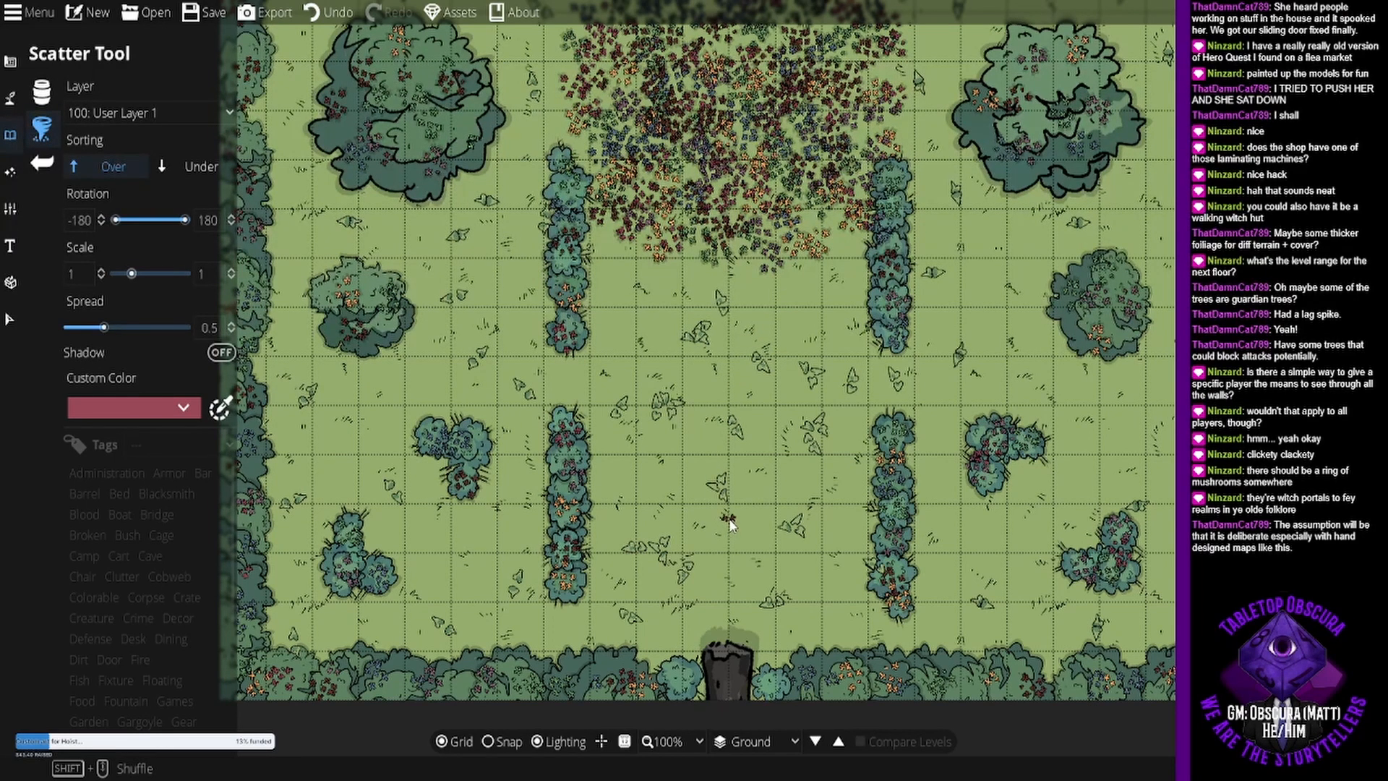
{"action": "left_click_drag", "start_coordinate": [730, 196], "coordinate": [700, 293]}
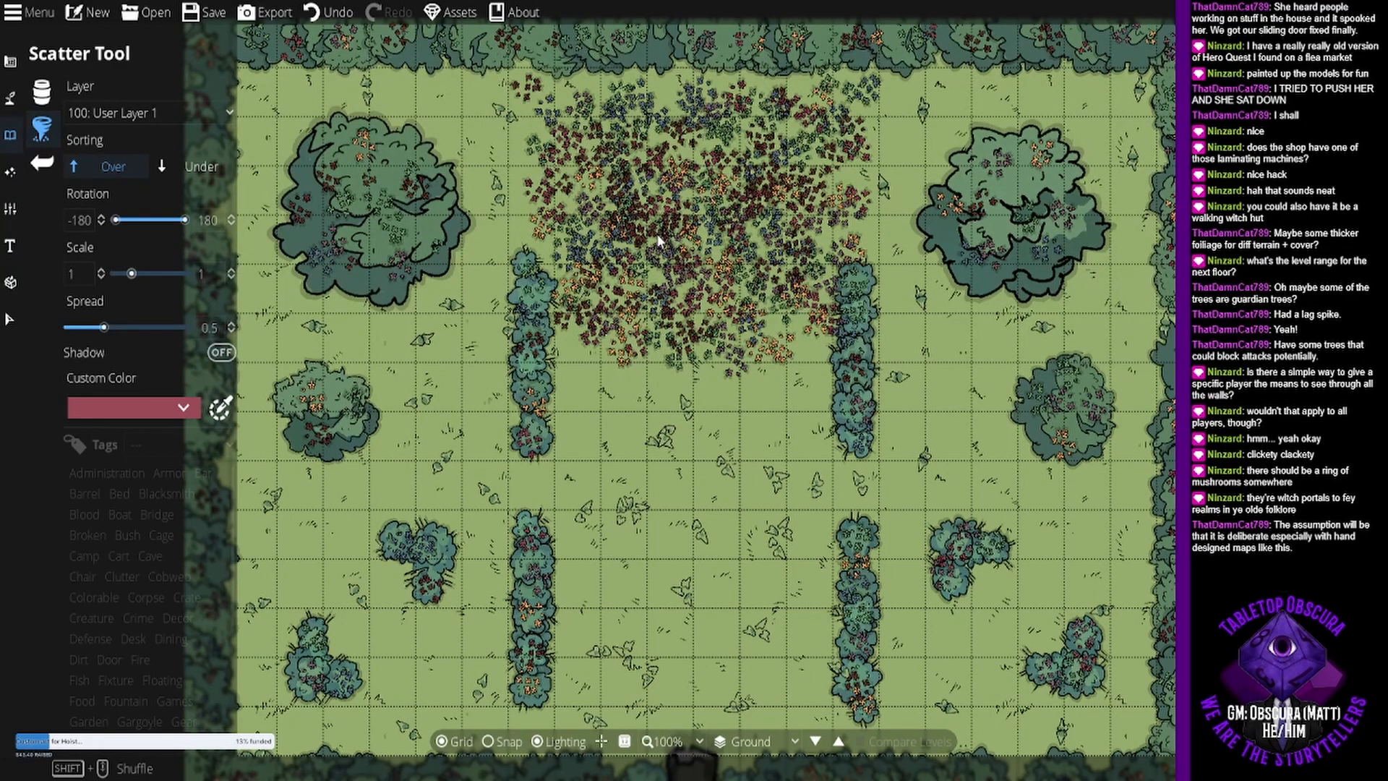
{"action": "scroll", "coordinate": [657, 233], "scroll_direction": "up", "scroll_amount": 2}
{"action": "left_click_drag", "start_coordinate": [669, 282], "coordinate": [665, 290]}
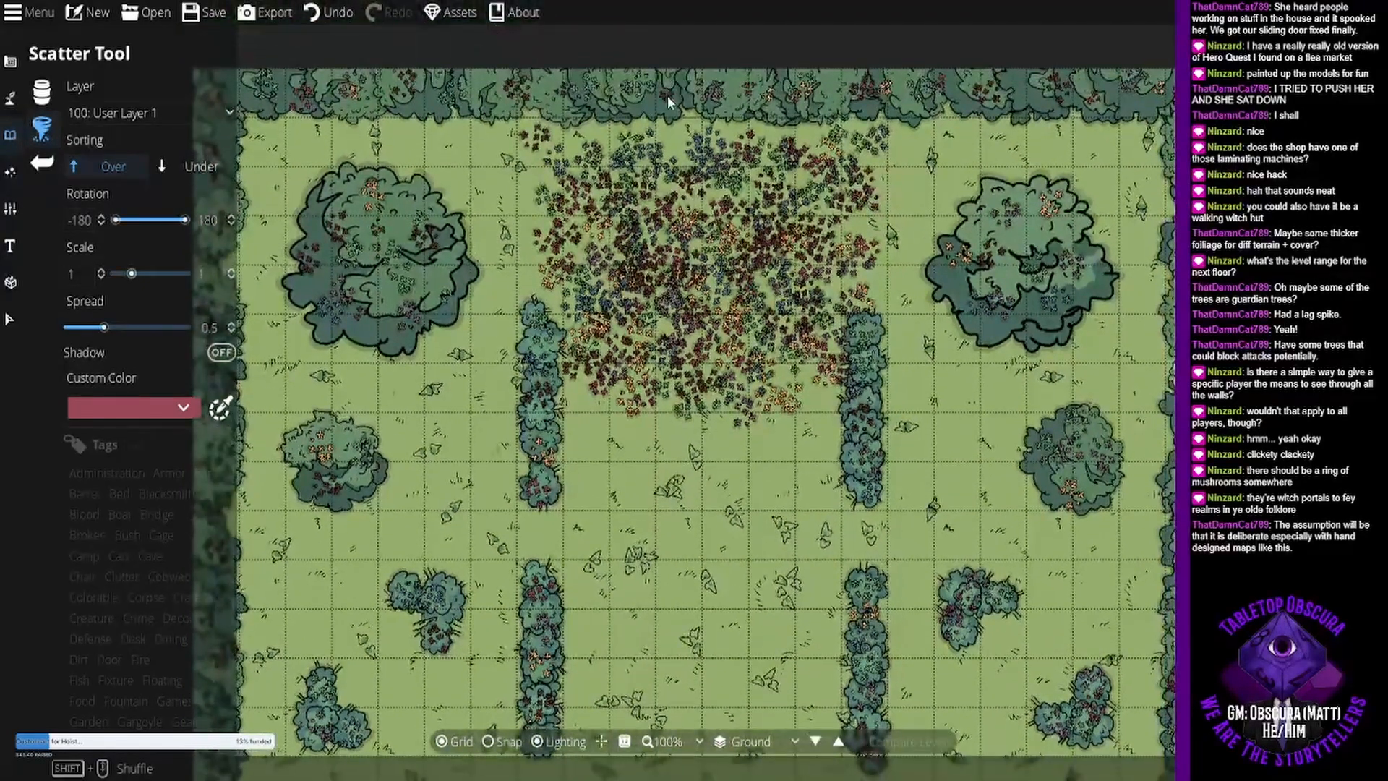
{"action": "left_click_drag", "start_coordinate": [669, 365], "coordinate": [689, 272]}
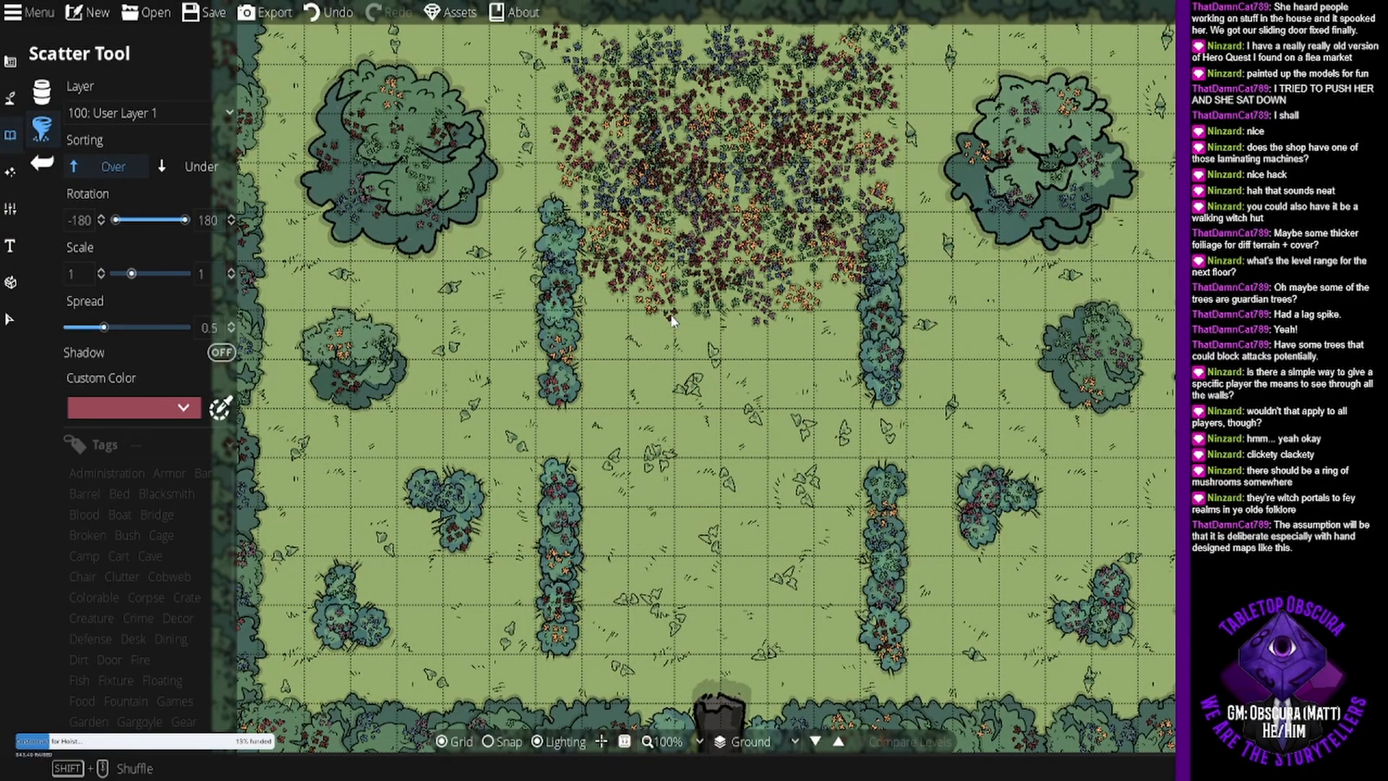
{"action": "scroll", "coordinate": [672, 321], "scroll_direction": "down", "scroll_amount": 1}
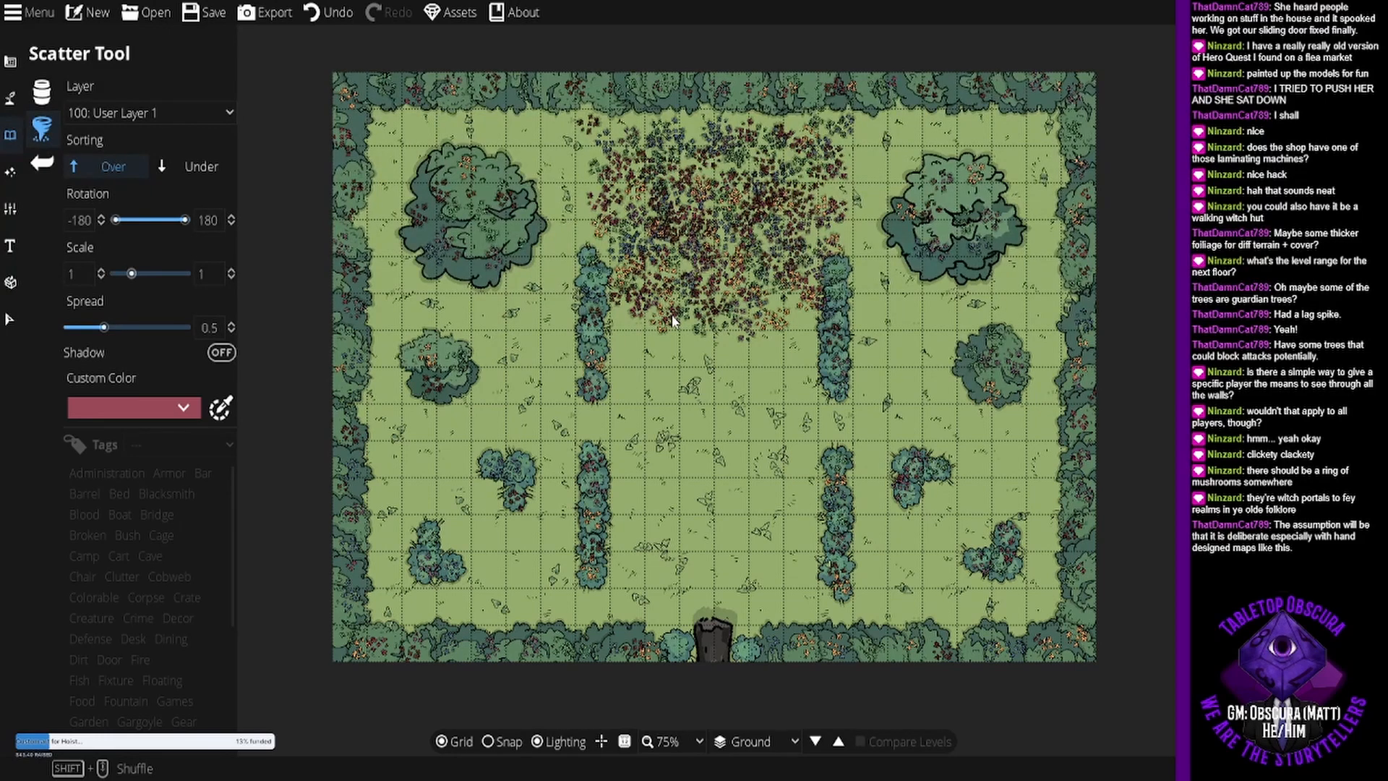
{"action": "left_click_drag", "start_coordinate": [707, 417], "coordinate": [700, 445]}
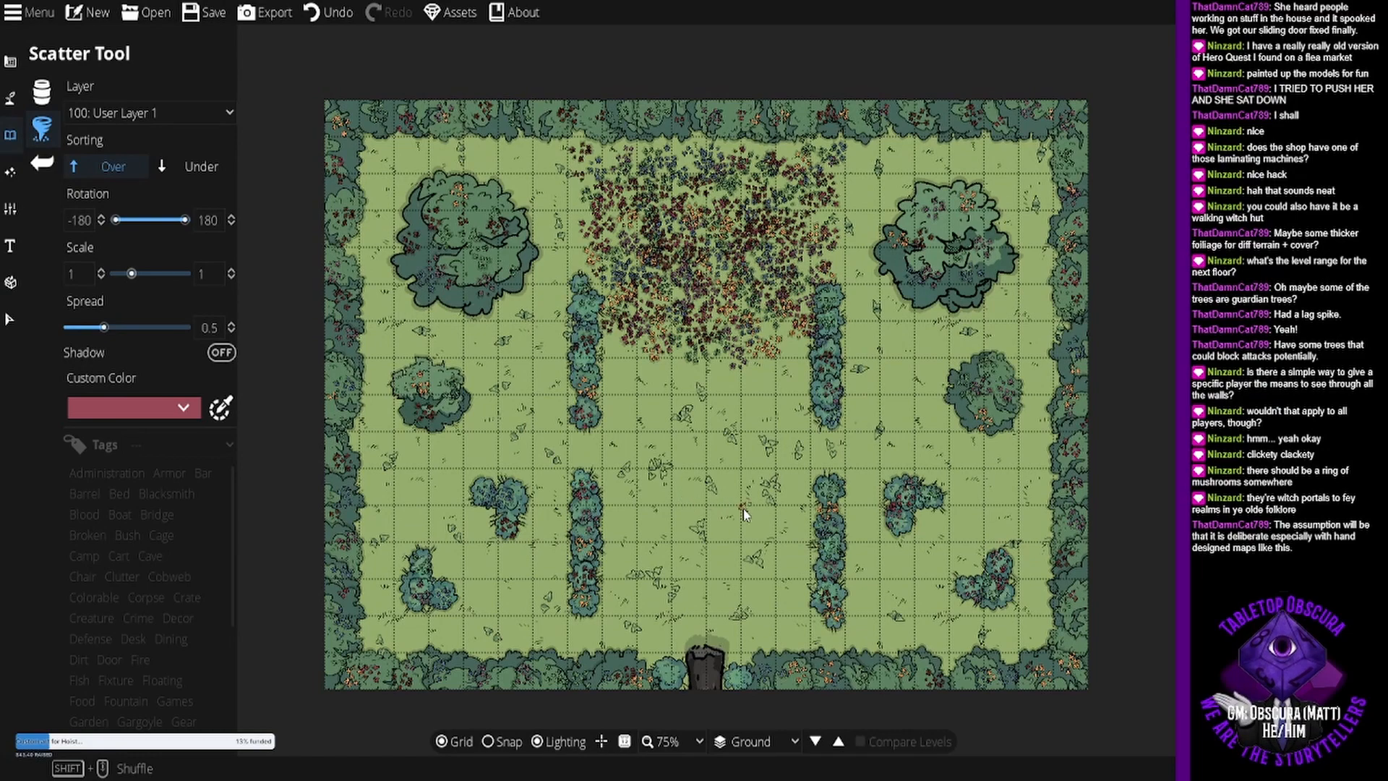
{"action": "left_click_drag", "start_coordinate": [745, 509], "coordinate": [734, 489]}
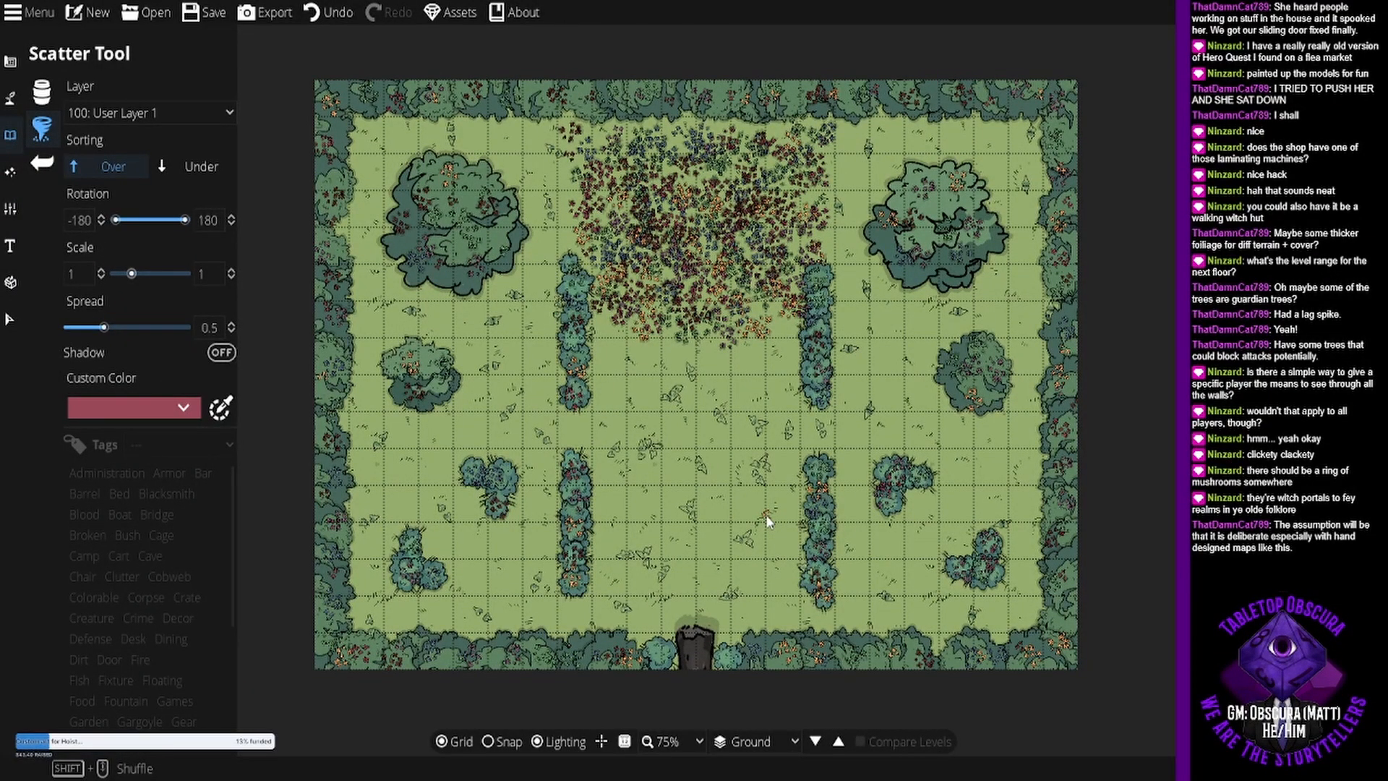
- Save the map and export it in Universal VTT mode
{"action": "left_click", "coordinate": [213, 16]}
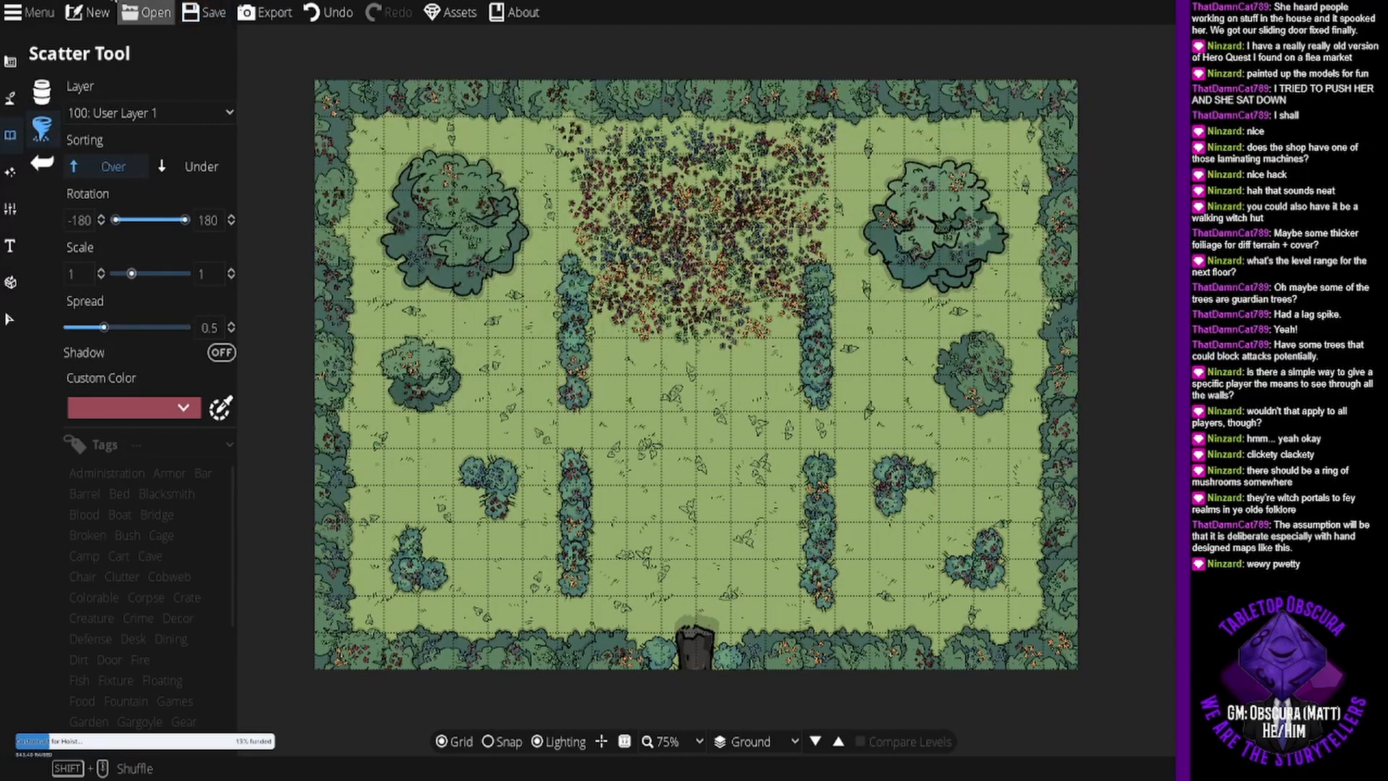
{"action": "left_click", "coordinate": [266, 12]}
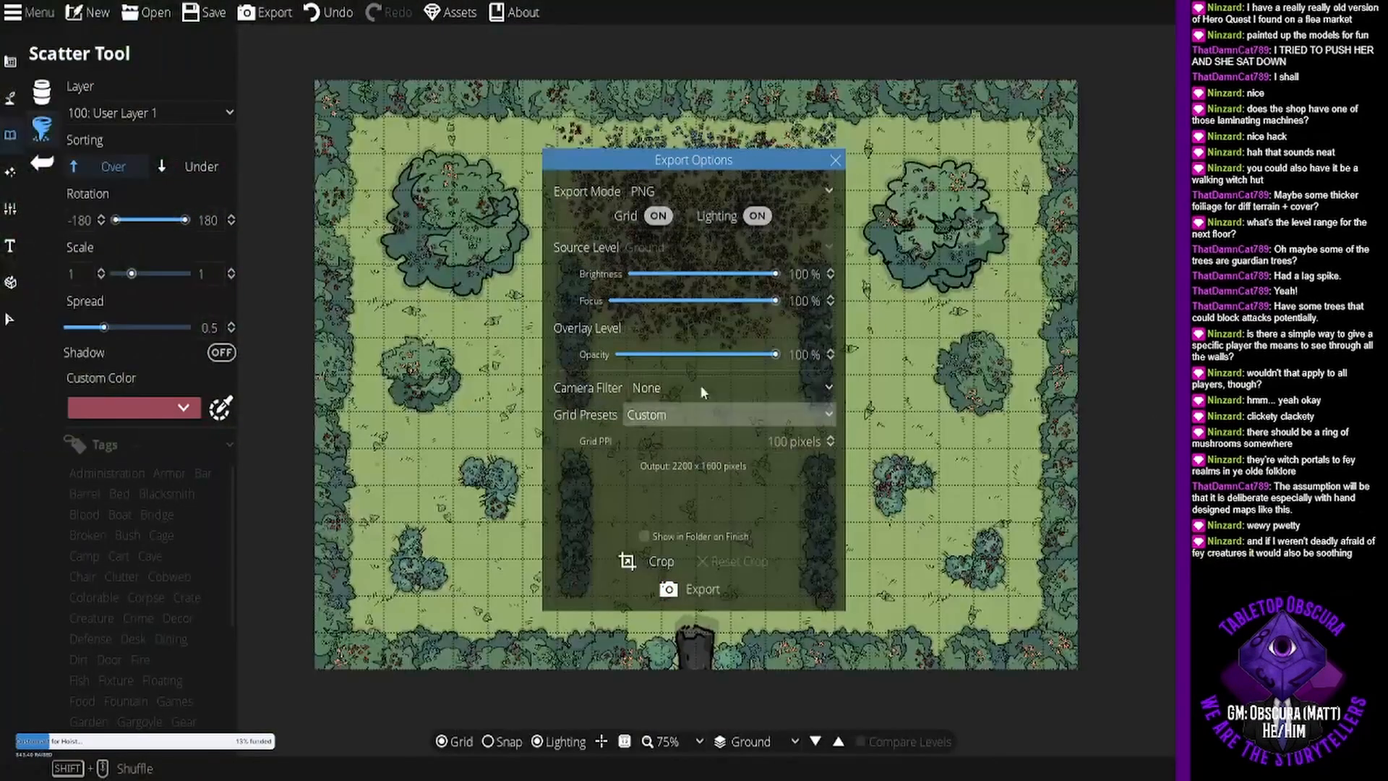
{"action": "left_click", "coordinate": [716, 192]}
{"action": "left_click", "coordinate": [726, 276]}
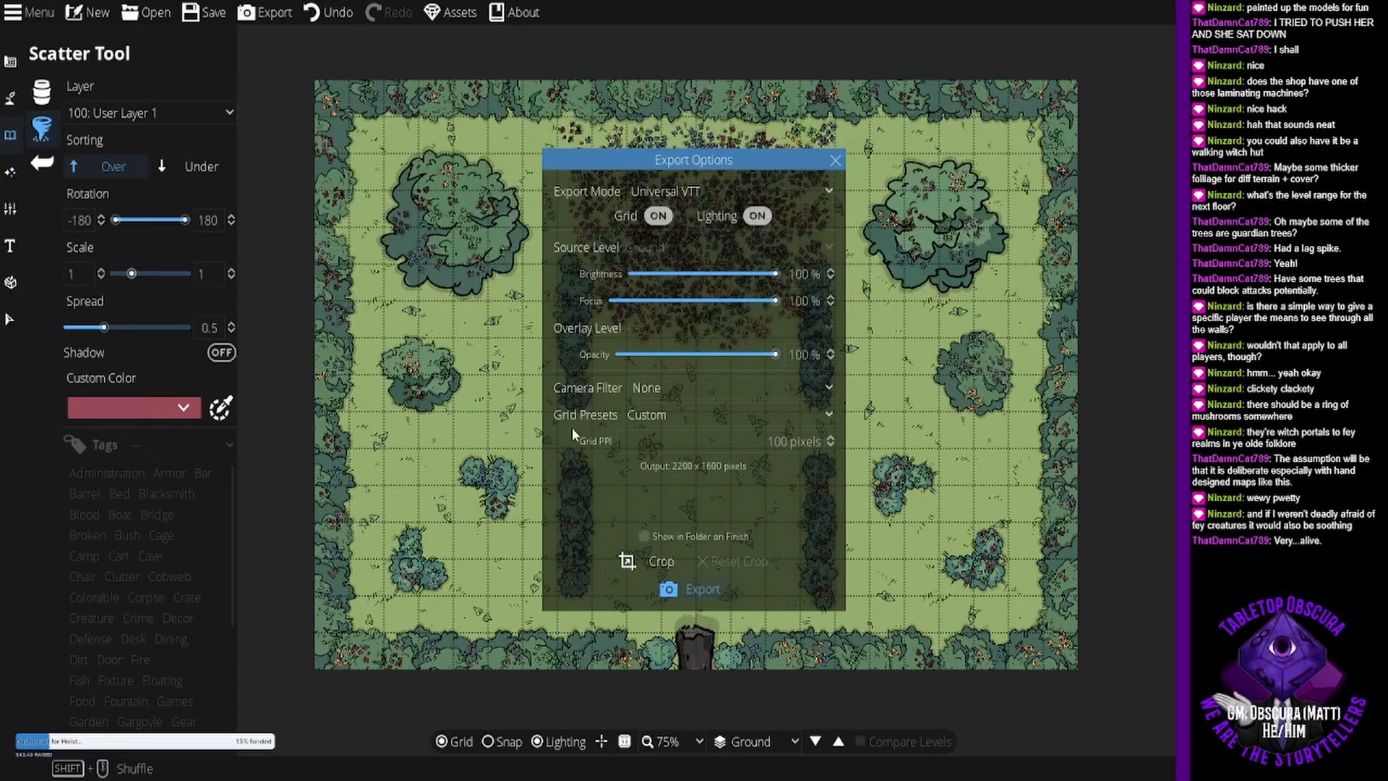
{"action": "left_click", "coordinate": [567, 388]}
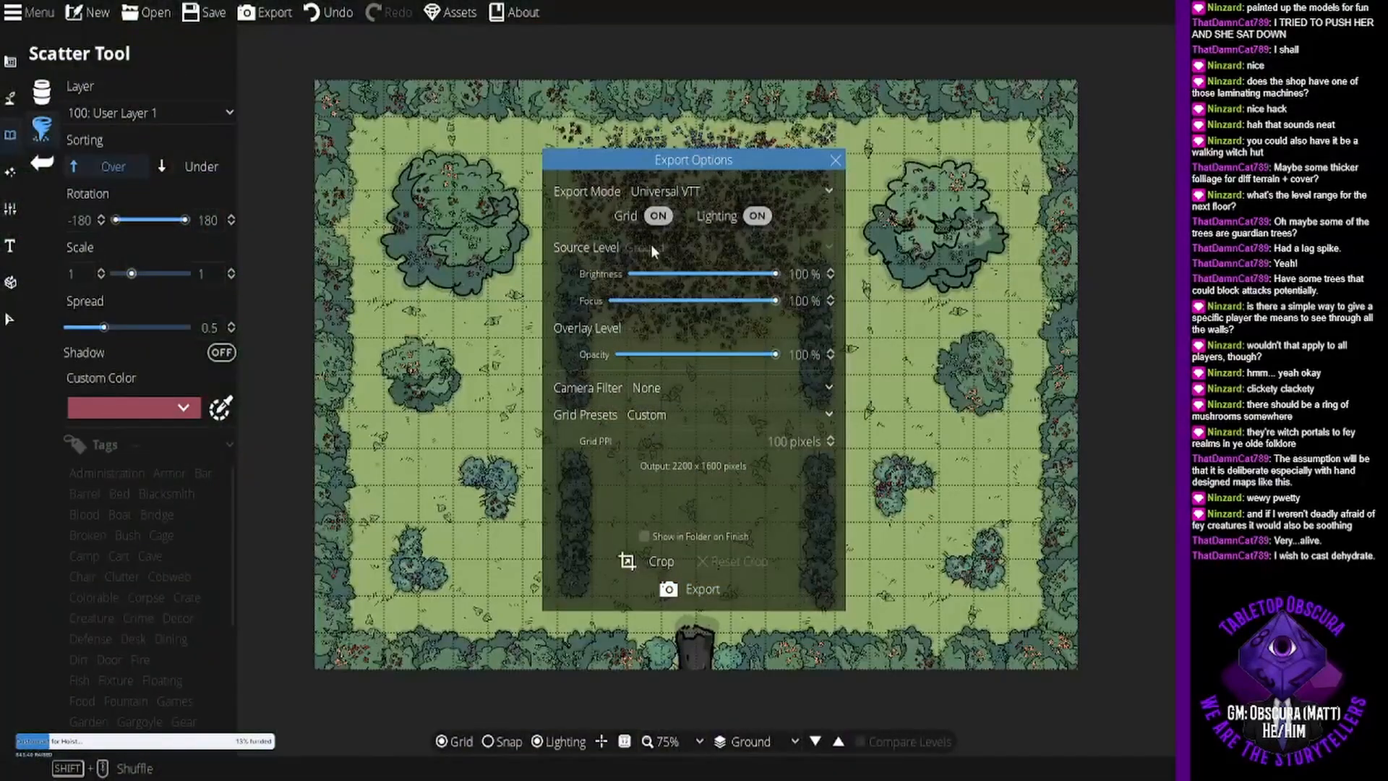
{"action": "left_click", "coordinate": [835, 159]}
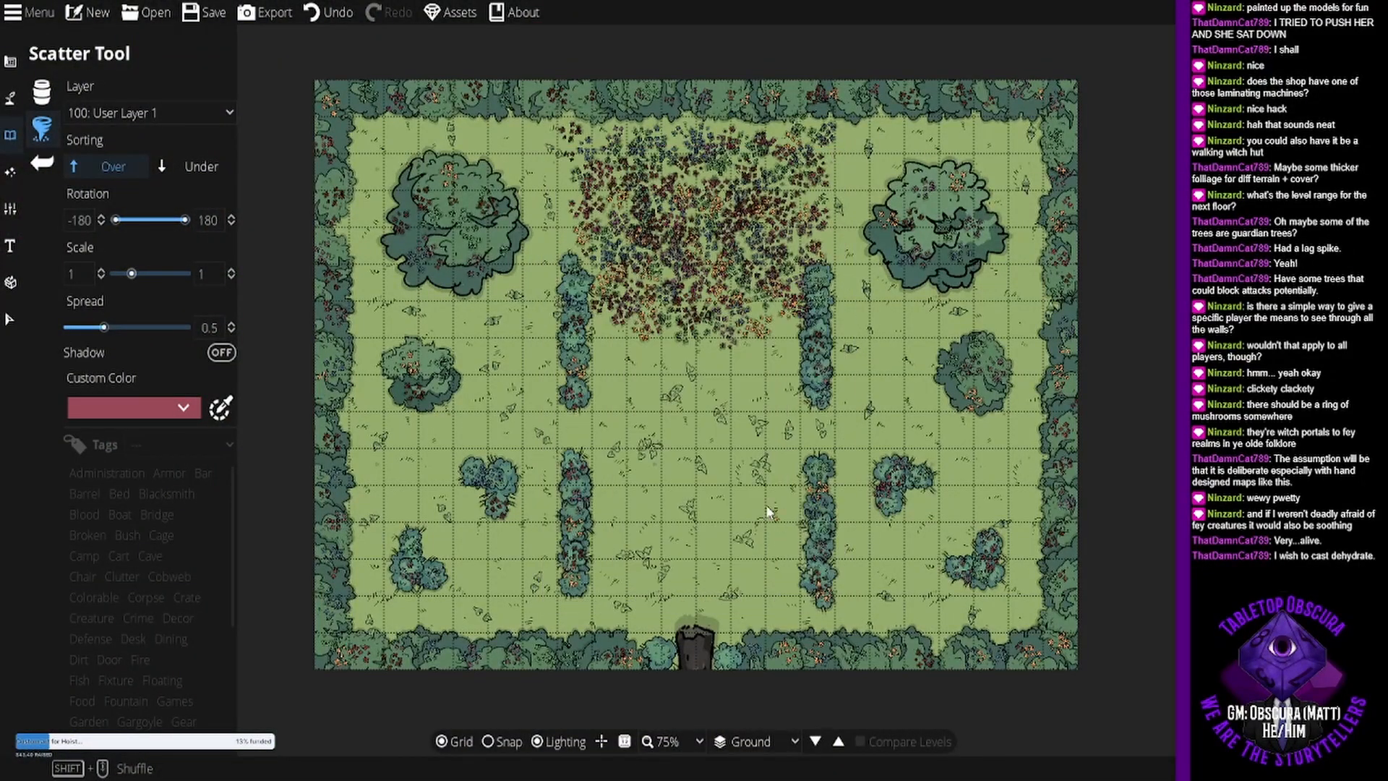
- Switch to Foundry Virtual Tabletop and open the Universal Battlemap Importer for the scenes
{"action": "mouse_move", "coordinate": [726, 325]}
{"action": "left_mouse_down"}
{"action": "mouse_move", "coordinate": [726, 337]}
{"action": "mouse_move", "coordinate": [719, 310]}
{"action": "left_mouse_up"}
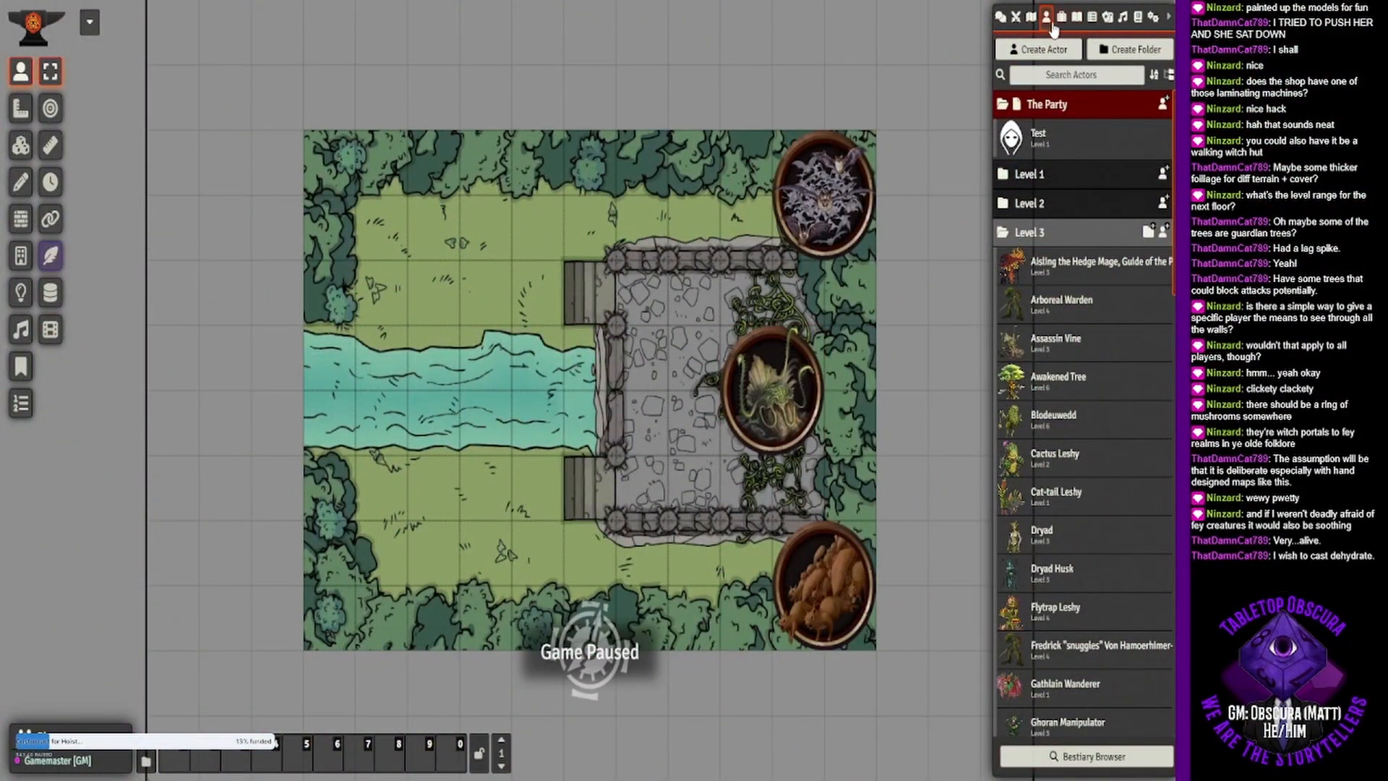
{"action": "left_click", "coordinate": [1033, 22]}
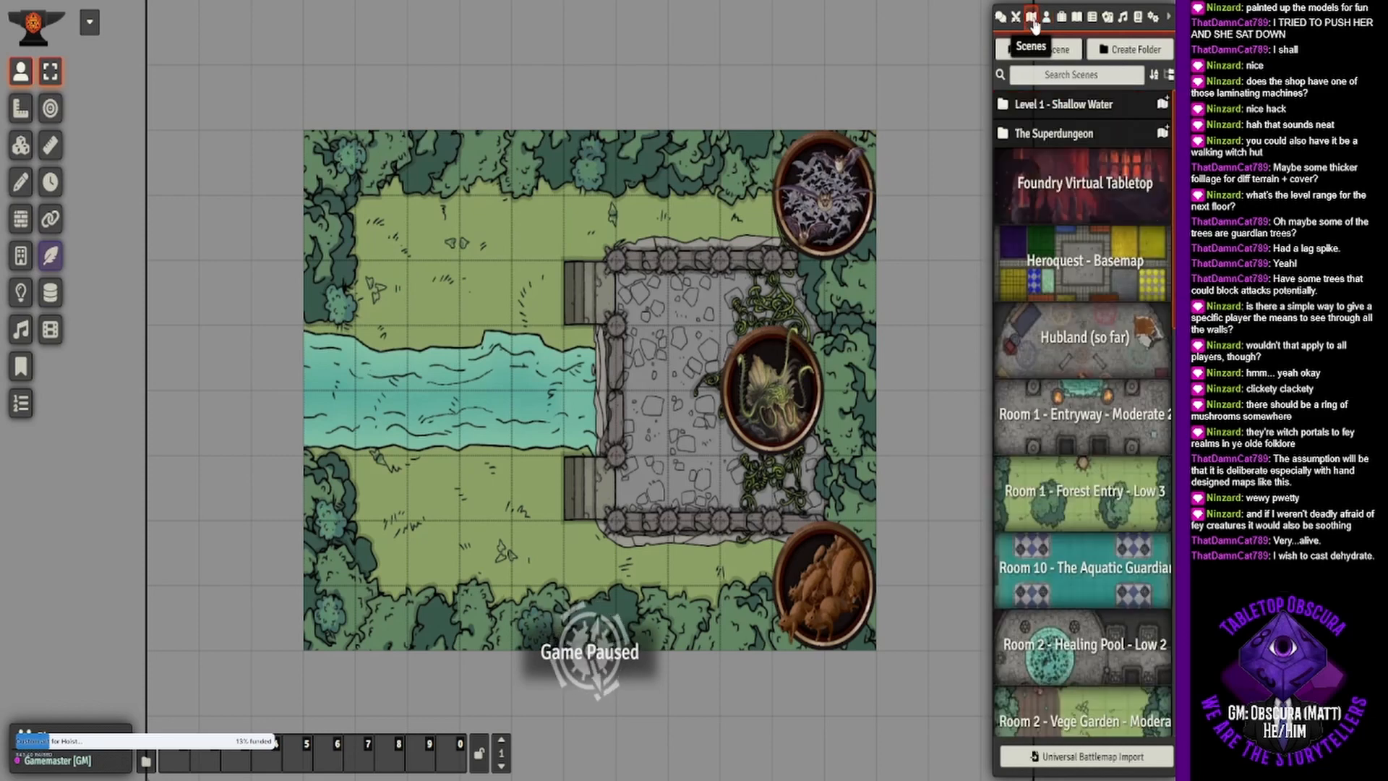
{"action": "left_click", "coordinate": [1090, 756]}
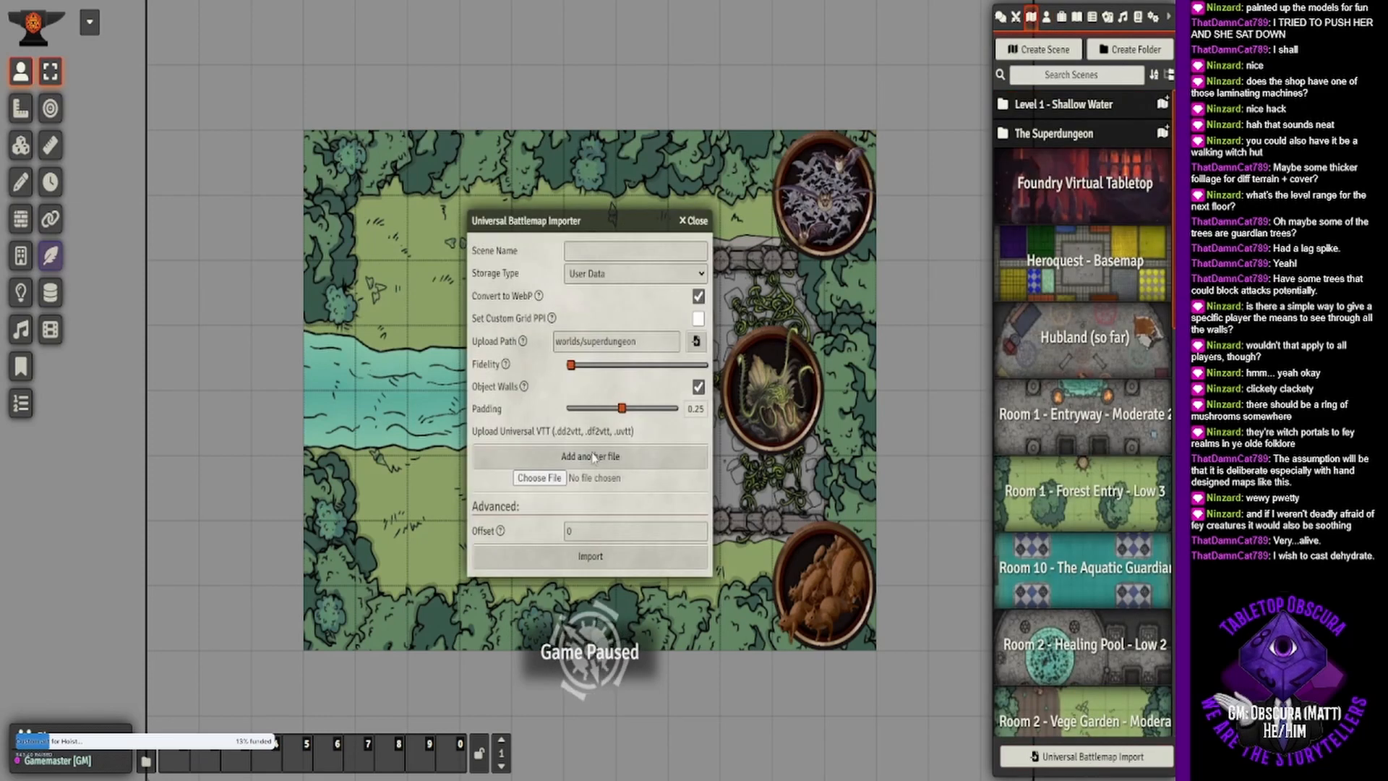
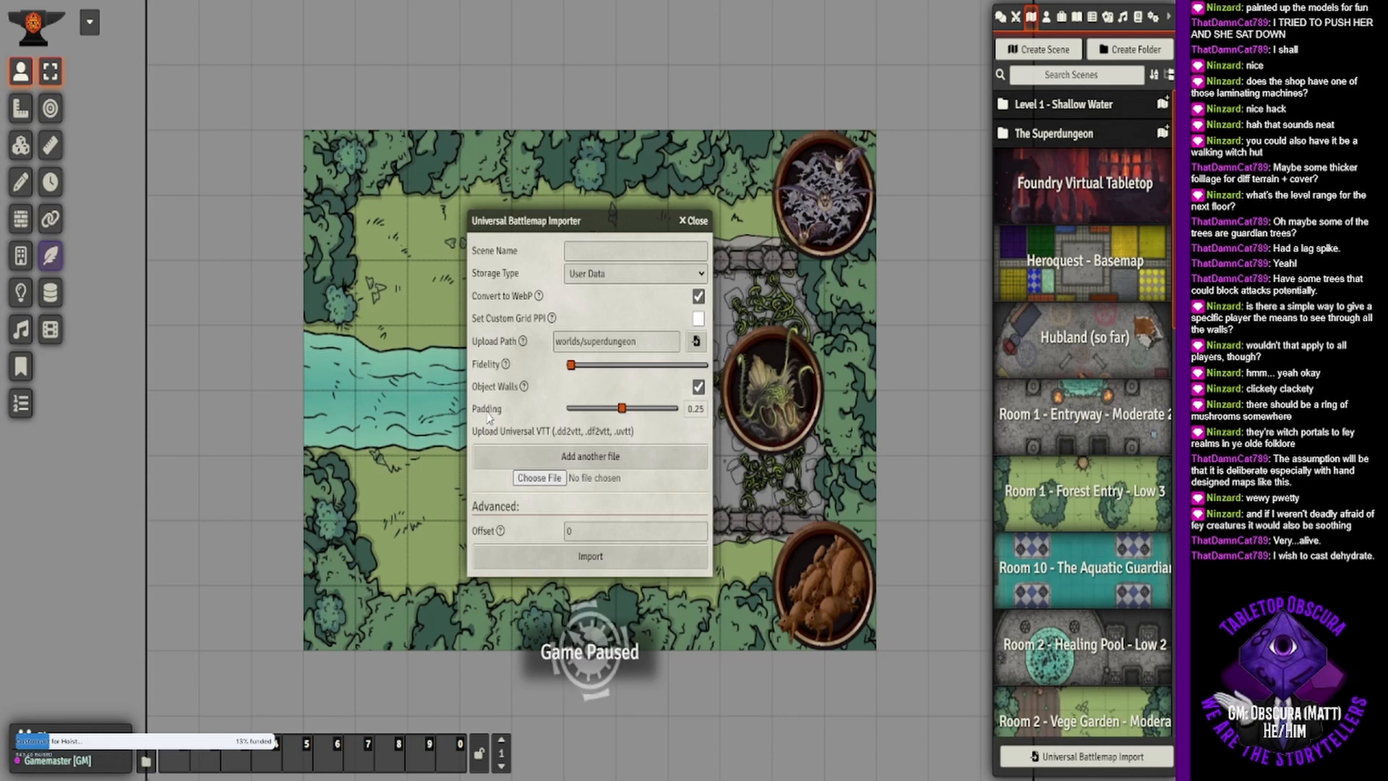
- Import the exported battlemap and activate the new Room 10 - The Flower Garden scene
{"action": "left_click", "coordinate": [590, 556]}
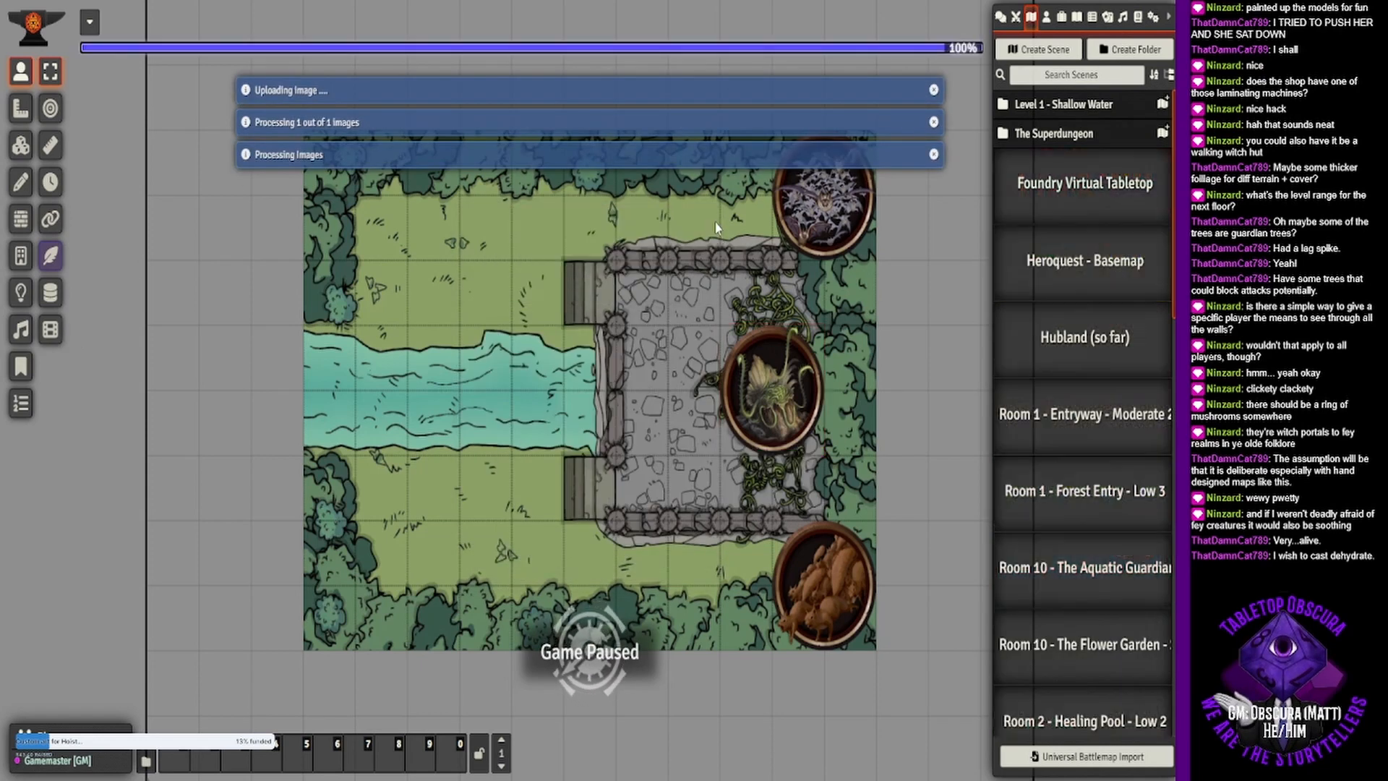
{"action": "right_click", "coordinate": [1054, 668]}
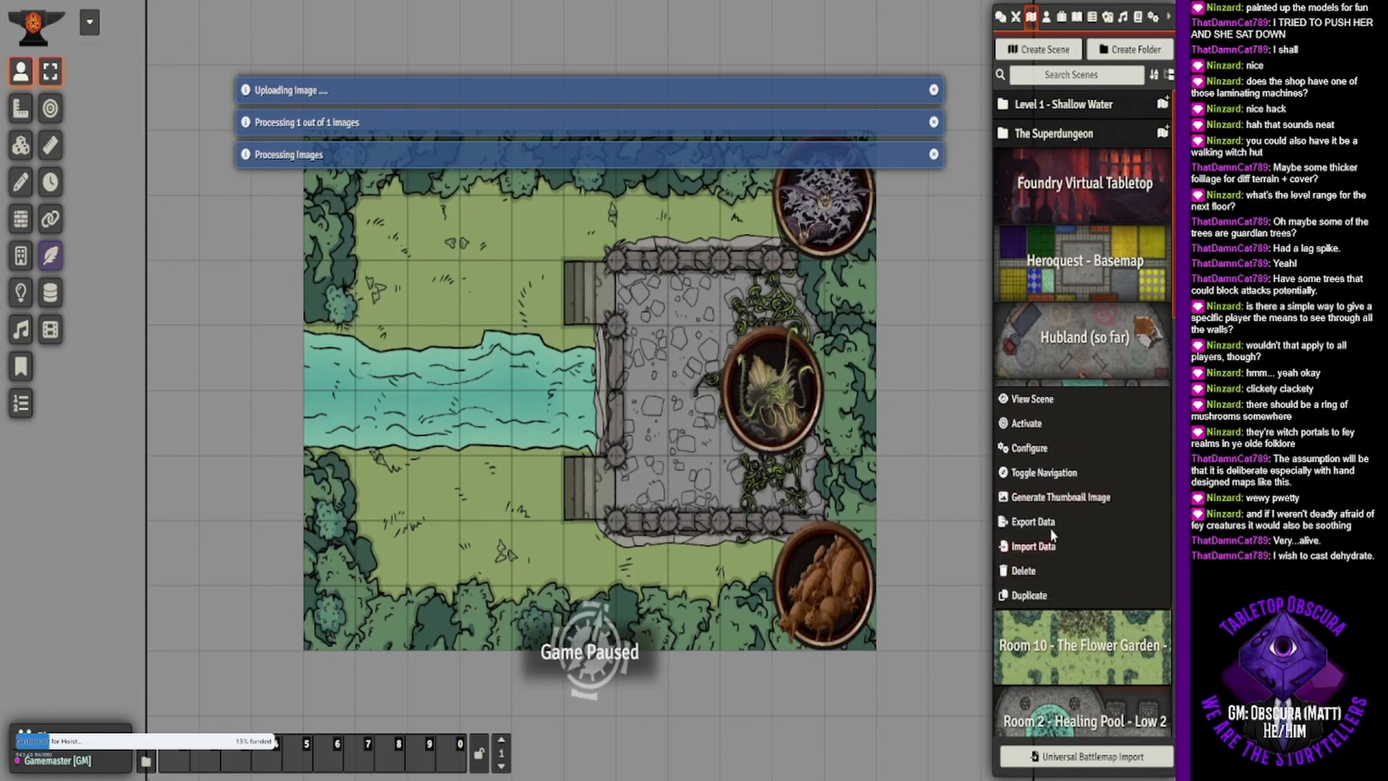
{"action": "left_click", "coordinate": [1039, 423]}
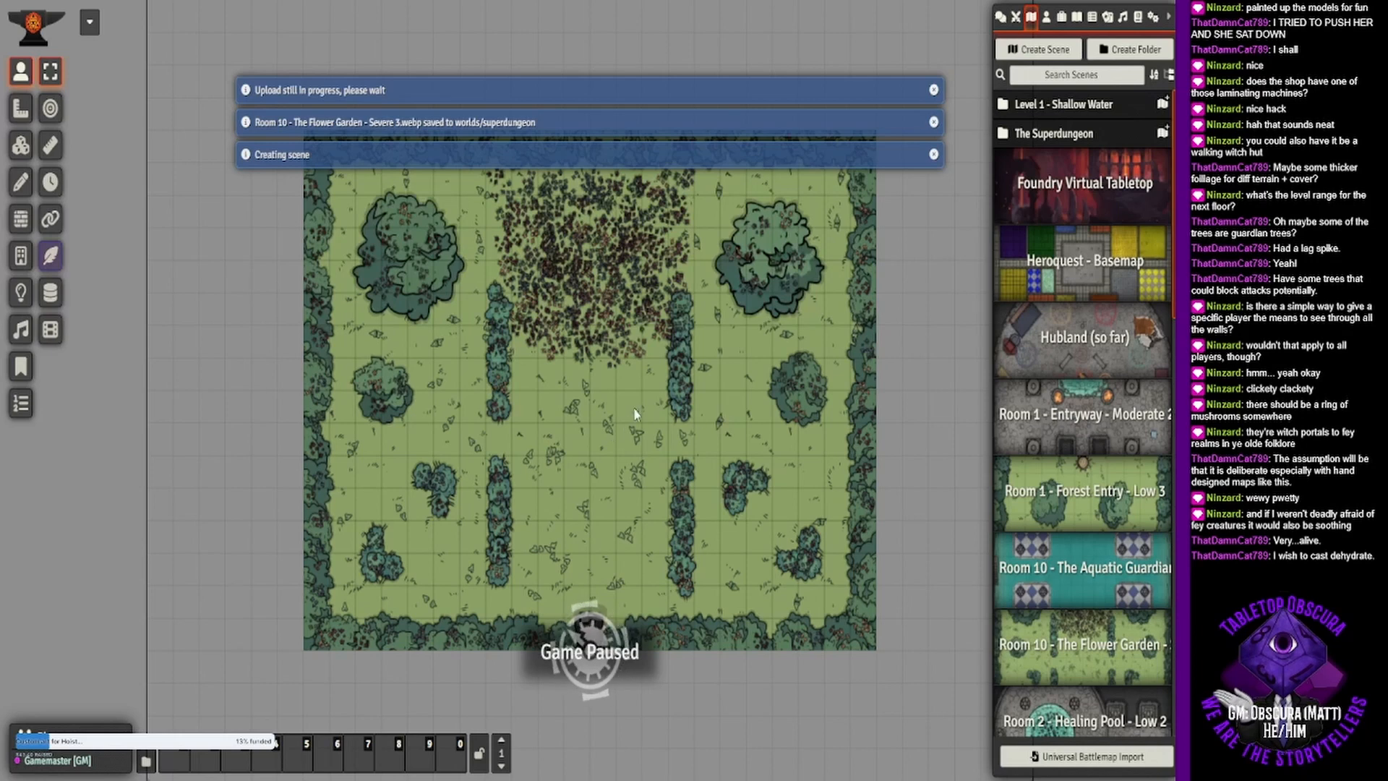
- Look over the imported flower garden map and unpause the game
{"action": "left_click_drag", "start_coordinate": [577, 360], "coordinate": [500, 298]}
{"action": "scroll", "coordinate": [554, 356], "scroll_direction": "up", "scroll_amount": 5}
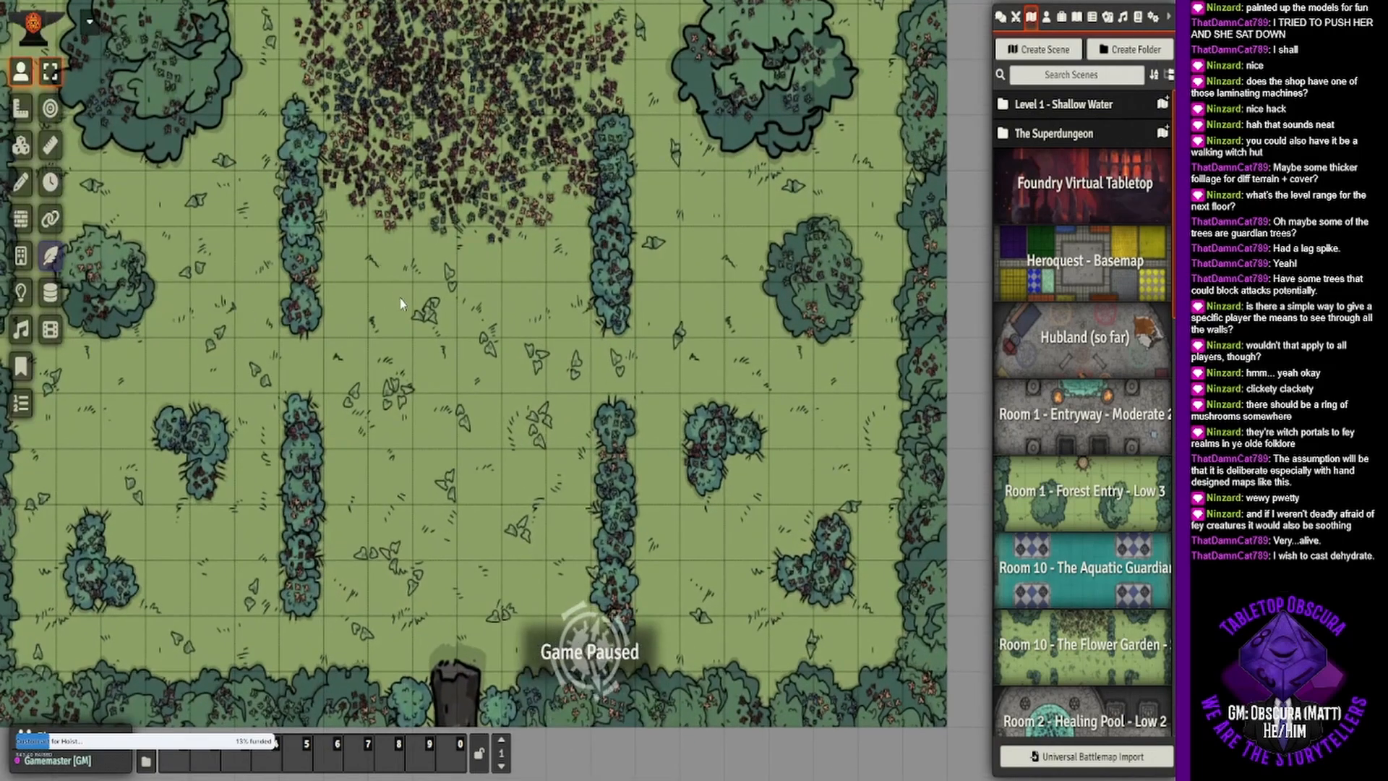
{"action": "left_click_drag", "start_coordinate": [457, 329], "coordinate": [505, 478]}
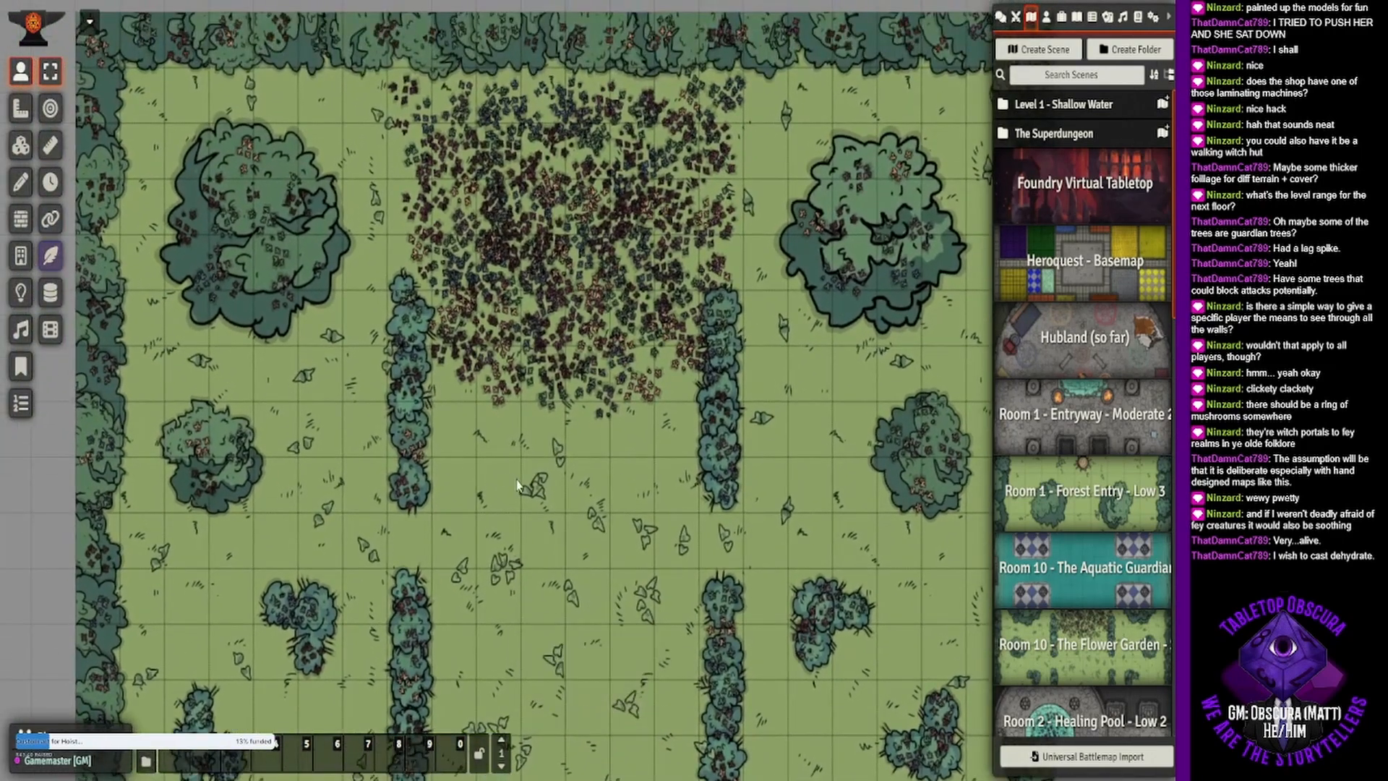
{"action": "key", "text": "space"}
{"action": "mouse_move", "coordinate": [634, 460]}
{"action": "left_mouse_down"}
{"action": "mouse_move", "coordinate": [618, 411]}
{"action": "mouse_move", "coordinate": [675, 430]}
{"action": "mouse_move", "coordinate": [625, 437]}
{"action": "left_mouse_up"}
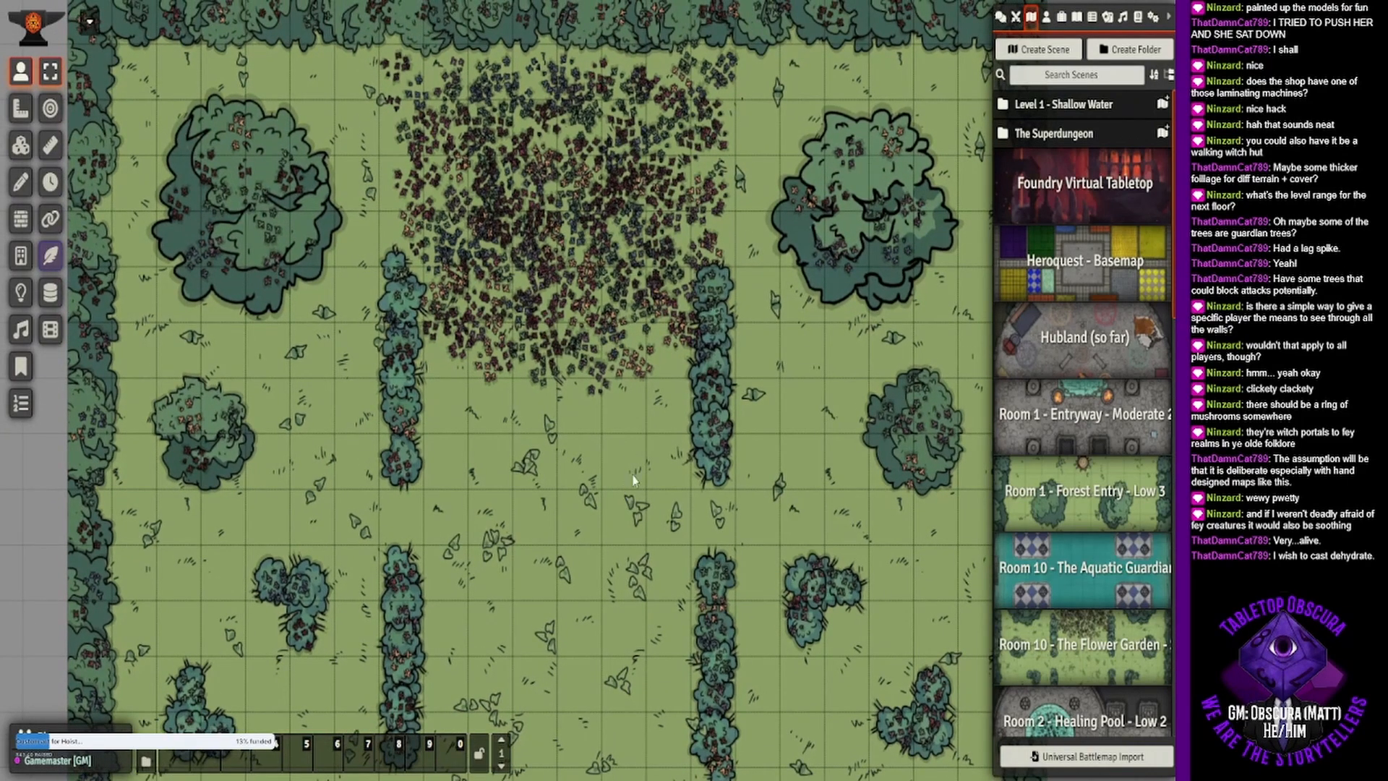
- Place Aisling the Hedge Mage from the Level 3 actors in the northern flower bed and apply the Elite adjustment to the token
{"action": "left_click", "coordinate": [1046, 19]}
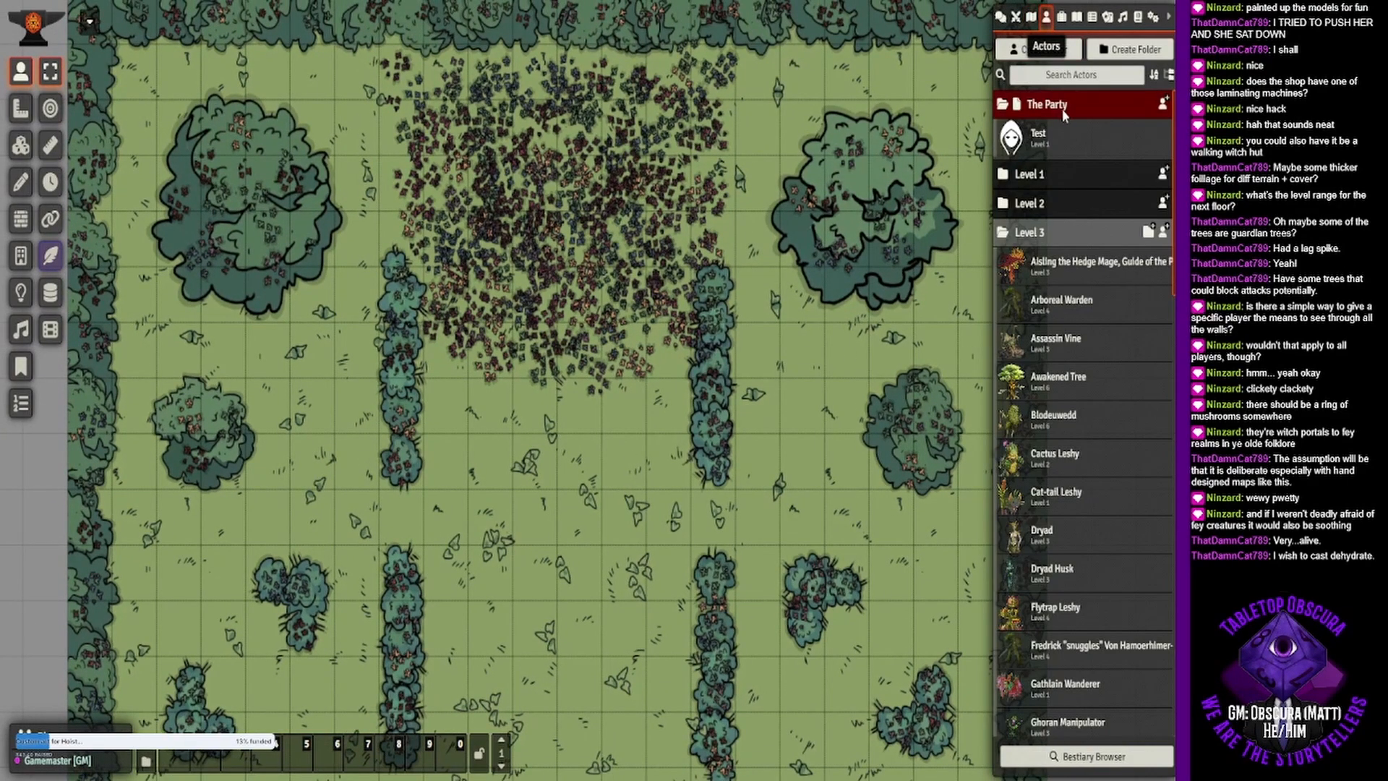
{"action": "left_click_drag", "start_coordinate": [1057, 268], "coordinate": [561, 171]}
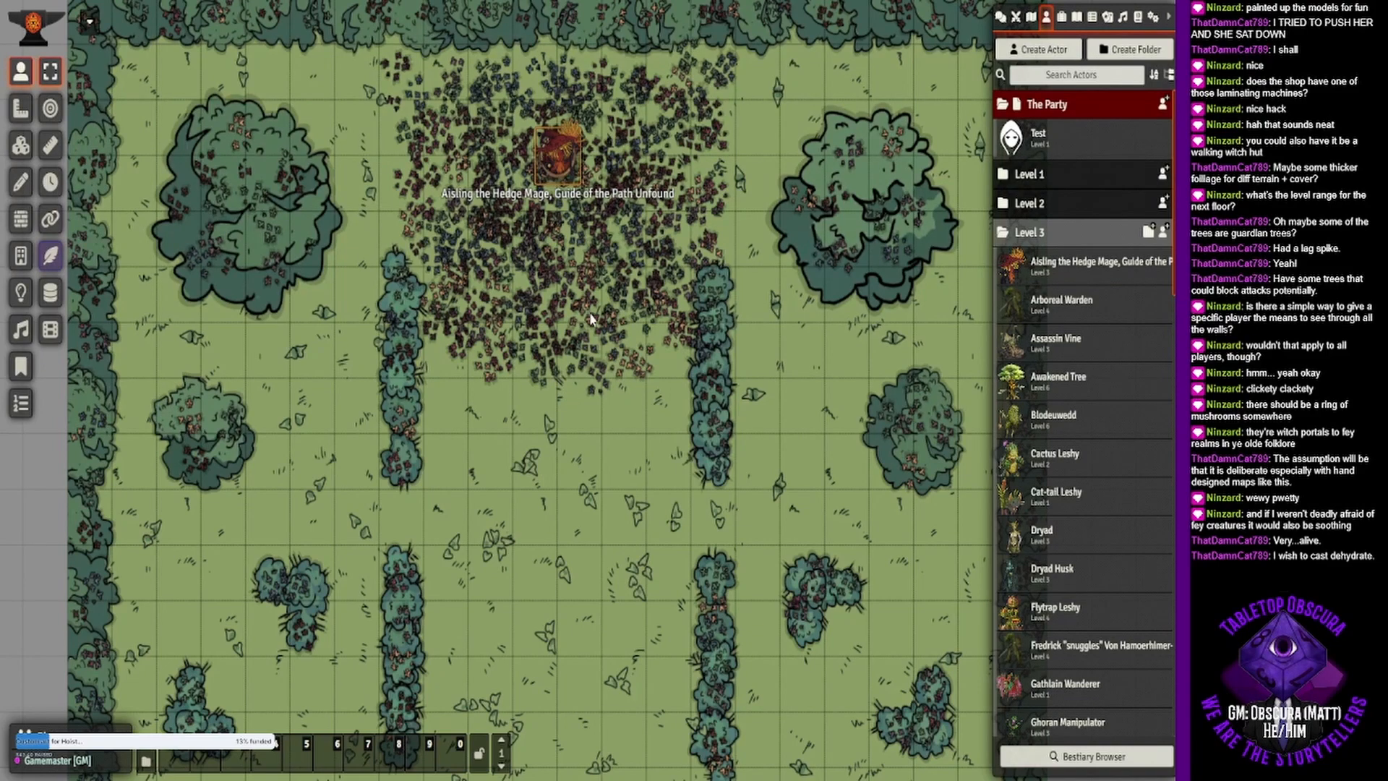
{"action": "left_click_drag", "start_coordinate": [595, 322], "coordinate": [585, 377]}
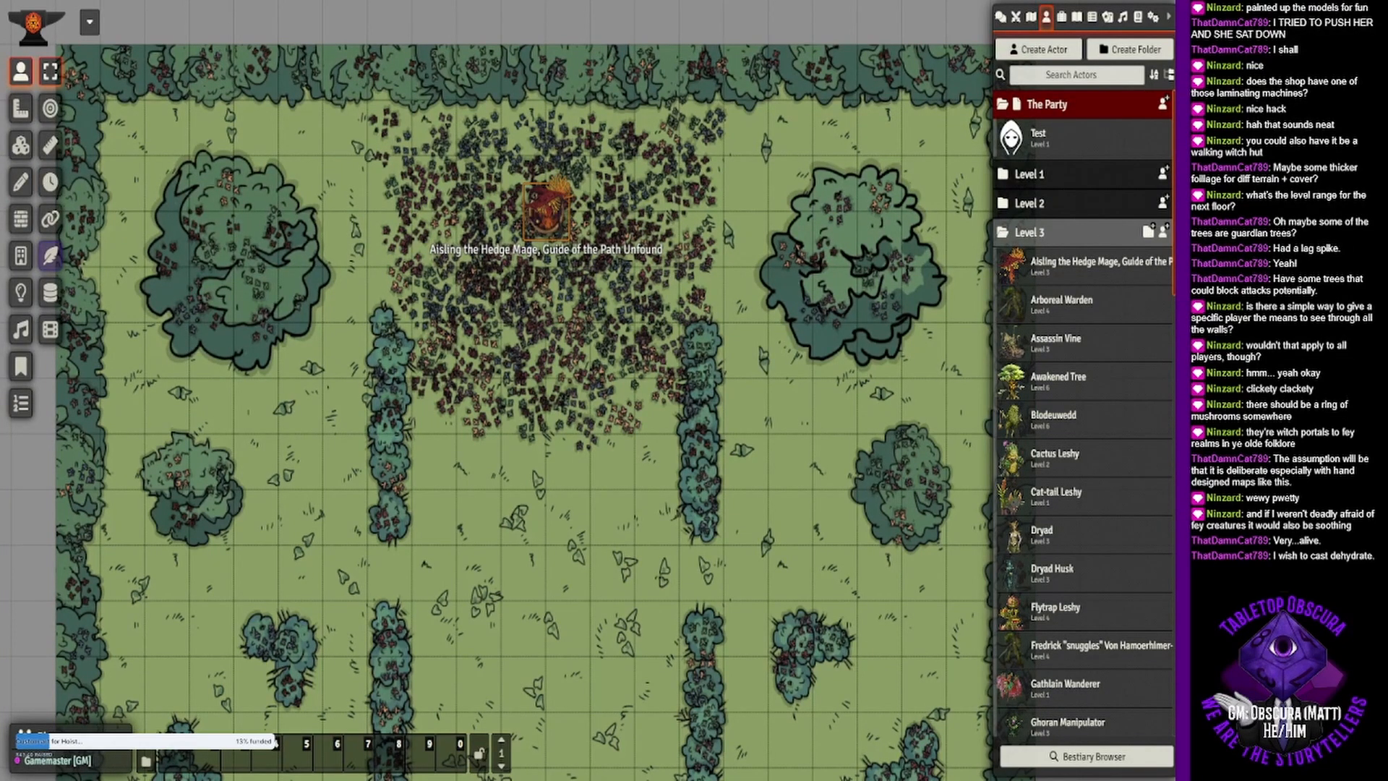
{"action": "double_click", "coordinate": [546, 210]}
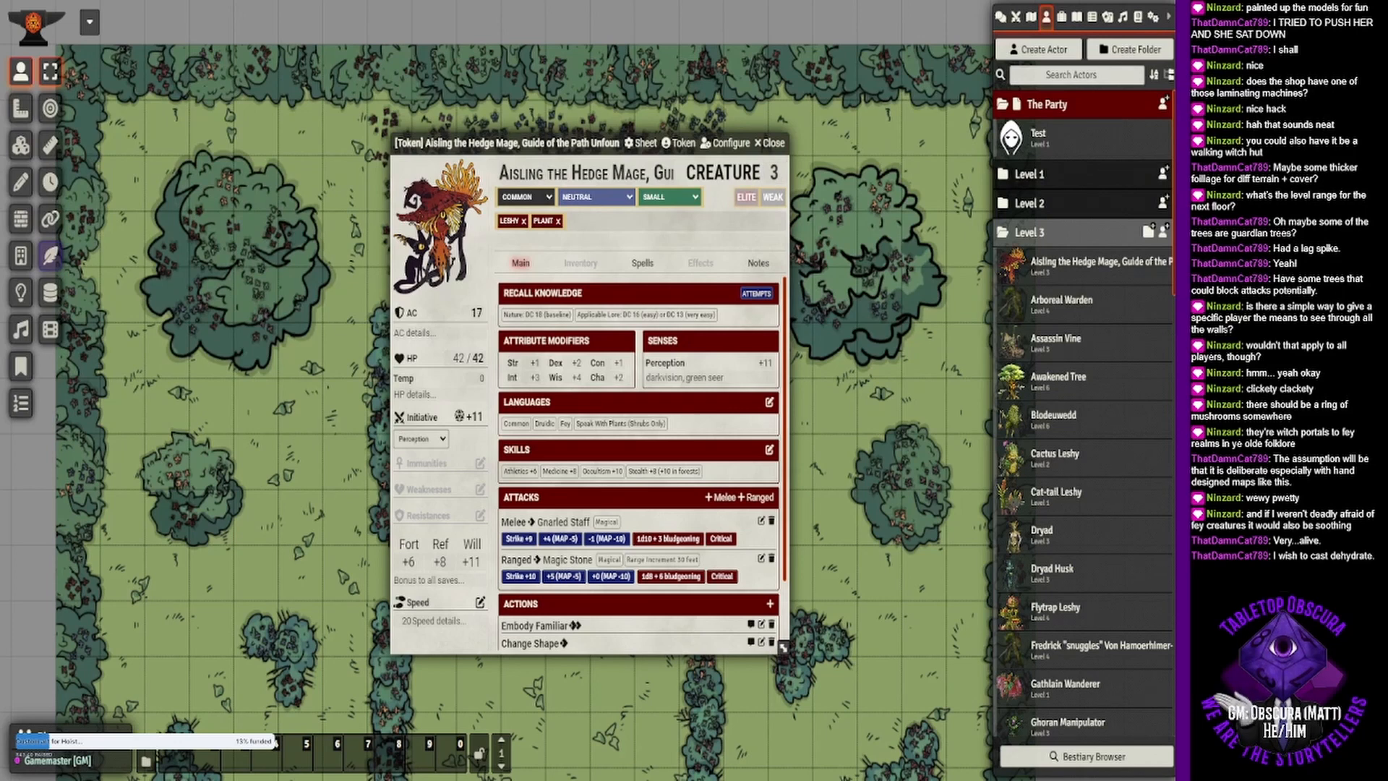
{"action": "left_click", "coordinate": [745, 198]}
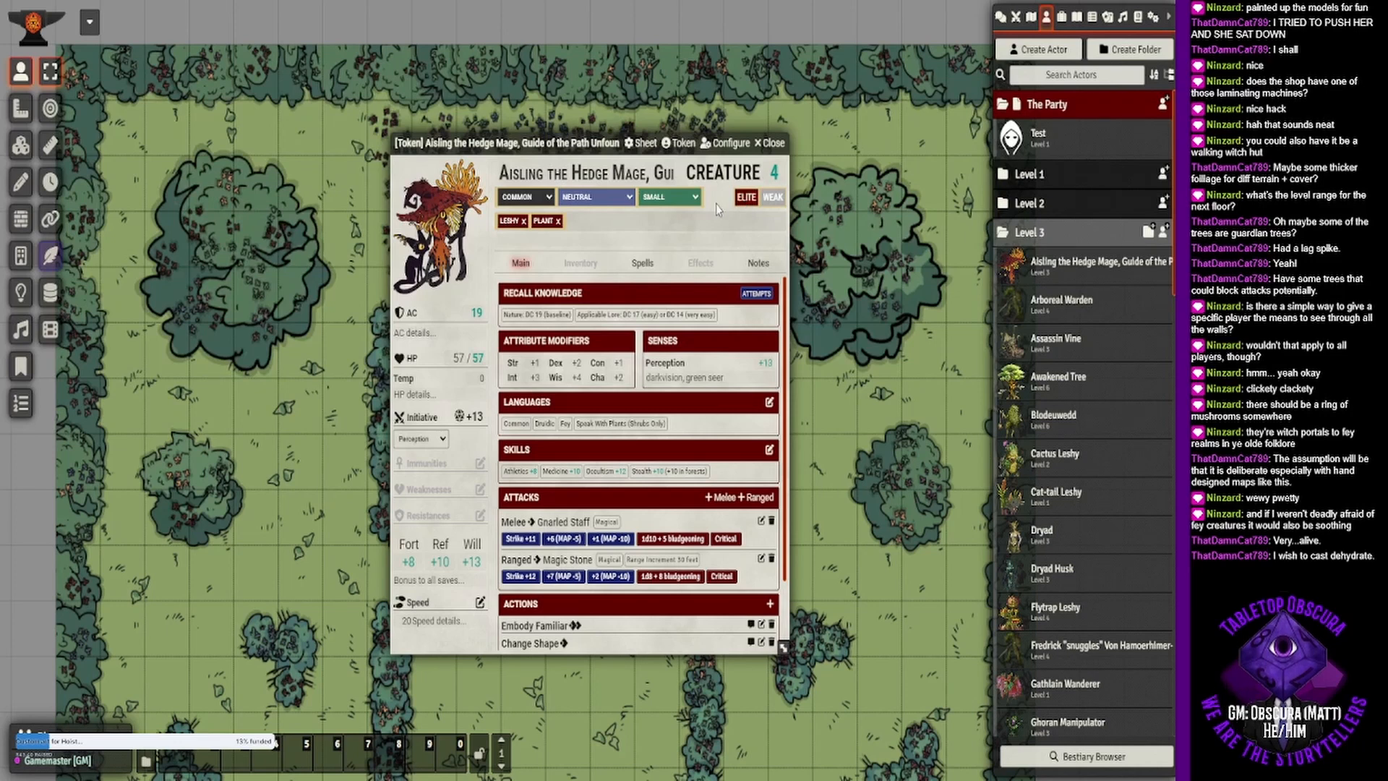
- Show the hedge mage's spells and open the spell compendium for 1st-level primal spells beside the character sheet
{"action": "left_click", "coordinate": [642, 262]}
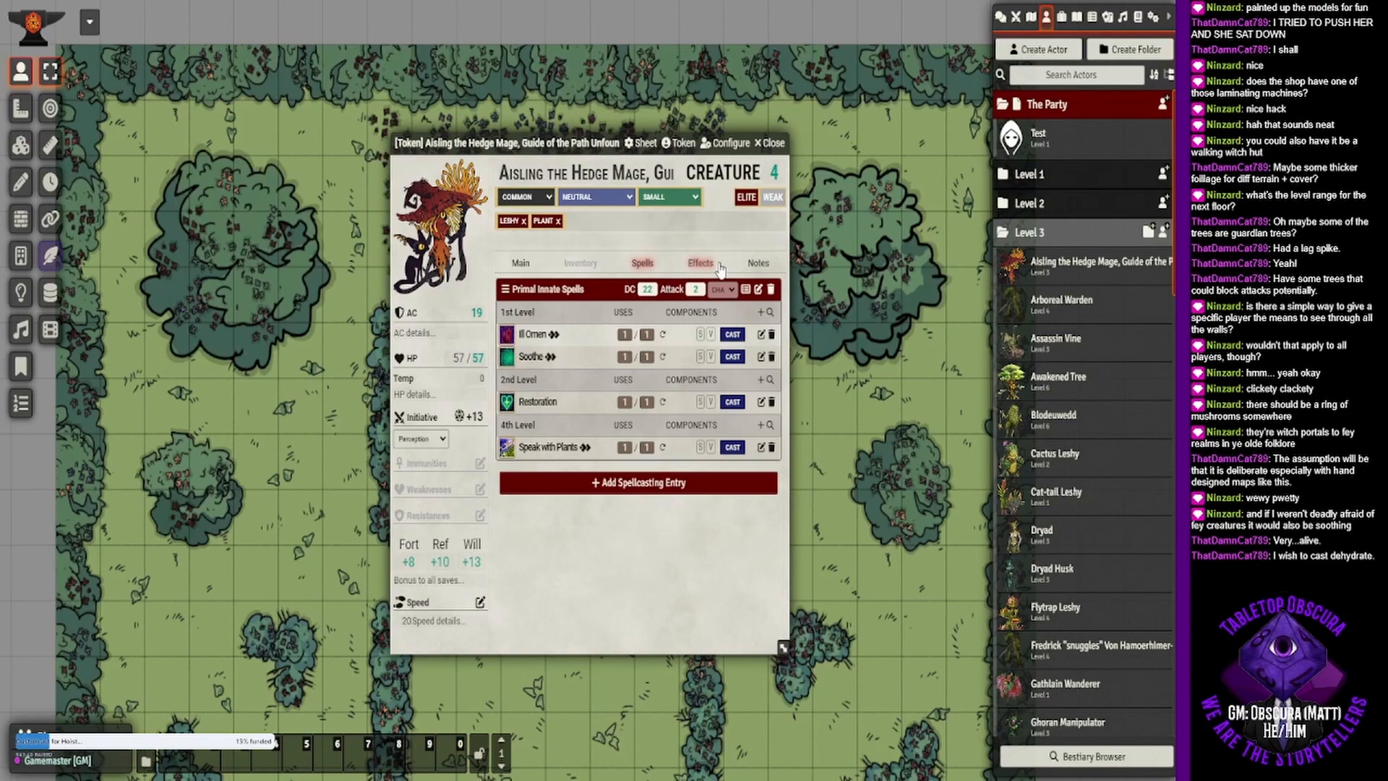
{"action": "left_click_drag", "start_coordinate": [568, 149], "coordinate": [767, 160]}
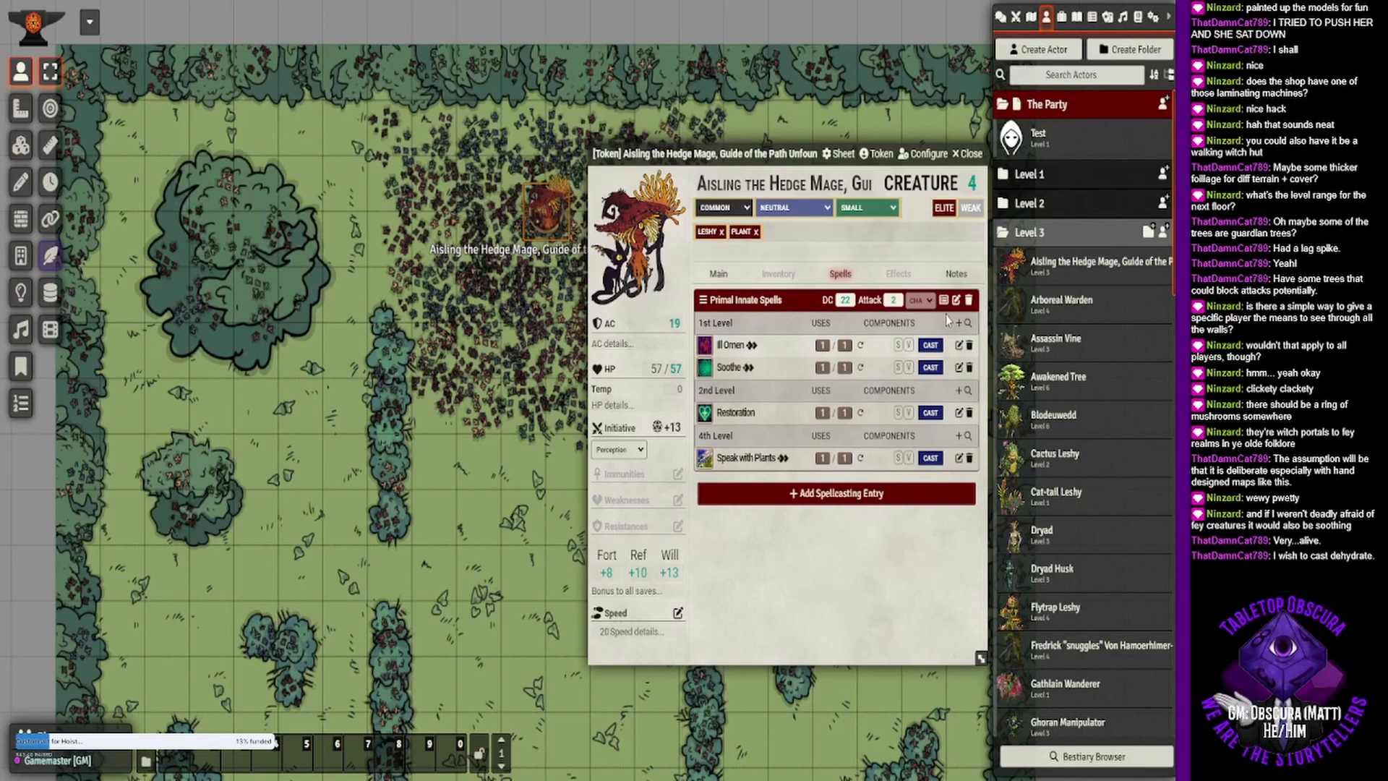
{"action": "left_click", "coordinate": [968, 323]}
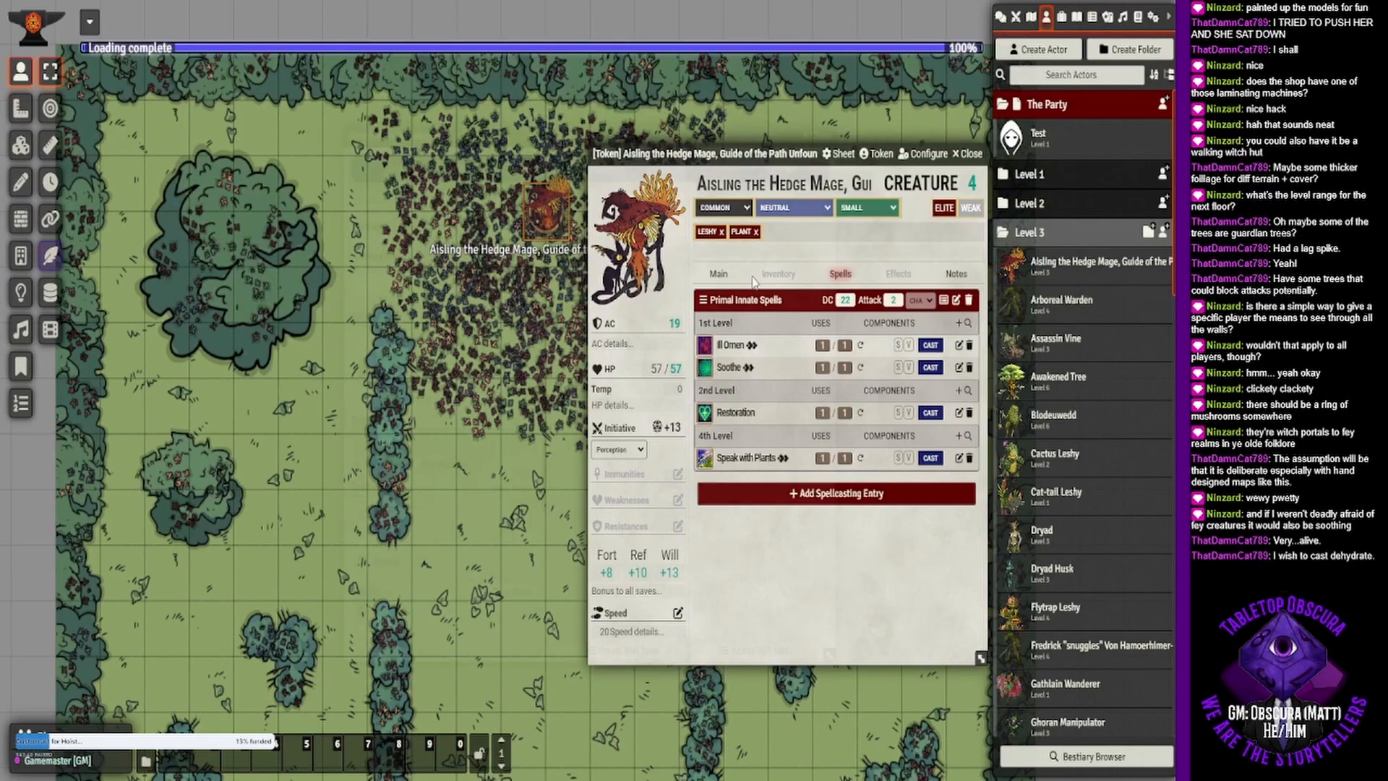
{"action": "left_click_drag", "start_coordinate": [590, 141], "coordinate": [322, 144]}
- Search the spell compendium for "guardian", clearing all filters to include every tradition and level
{"action": "left_click", "coordinate": [151, 206]}
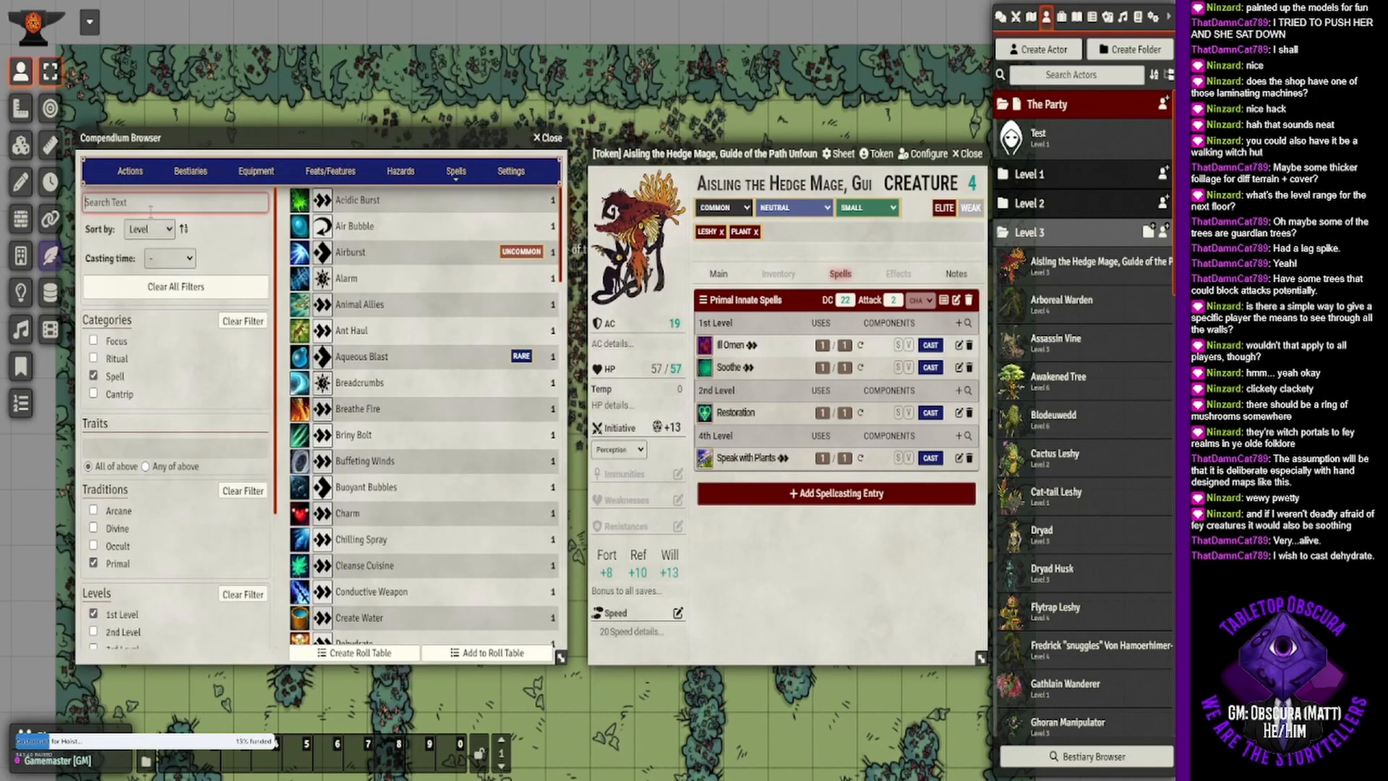
{"action": "type", "text": "guardian"}
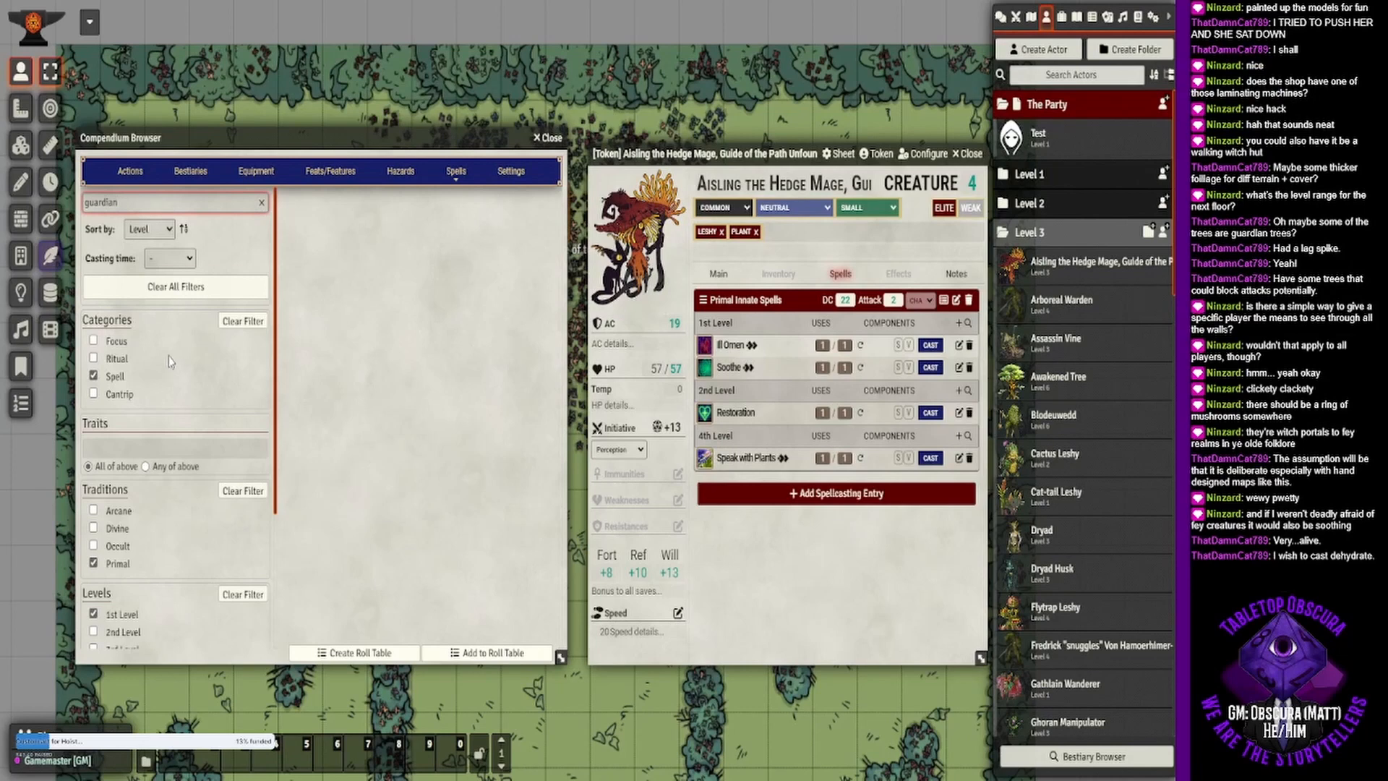
{"action": "left_click", "coordinate": [187, 289]}
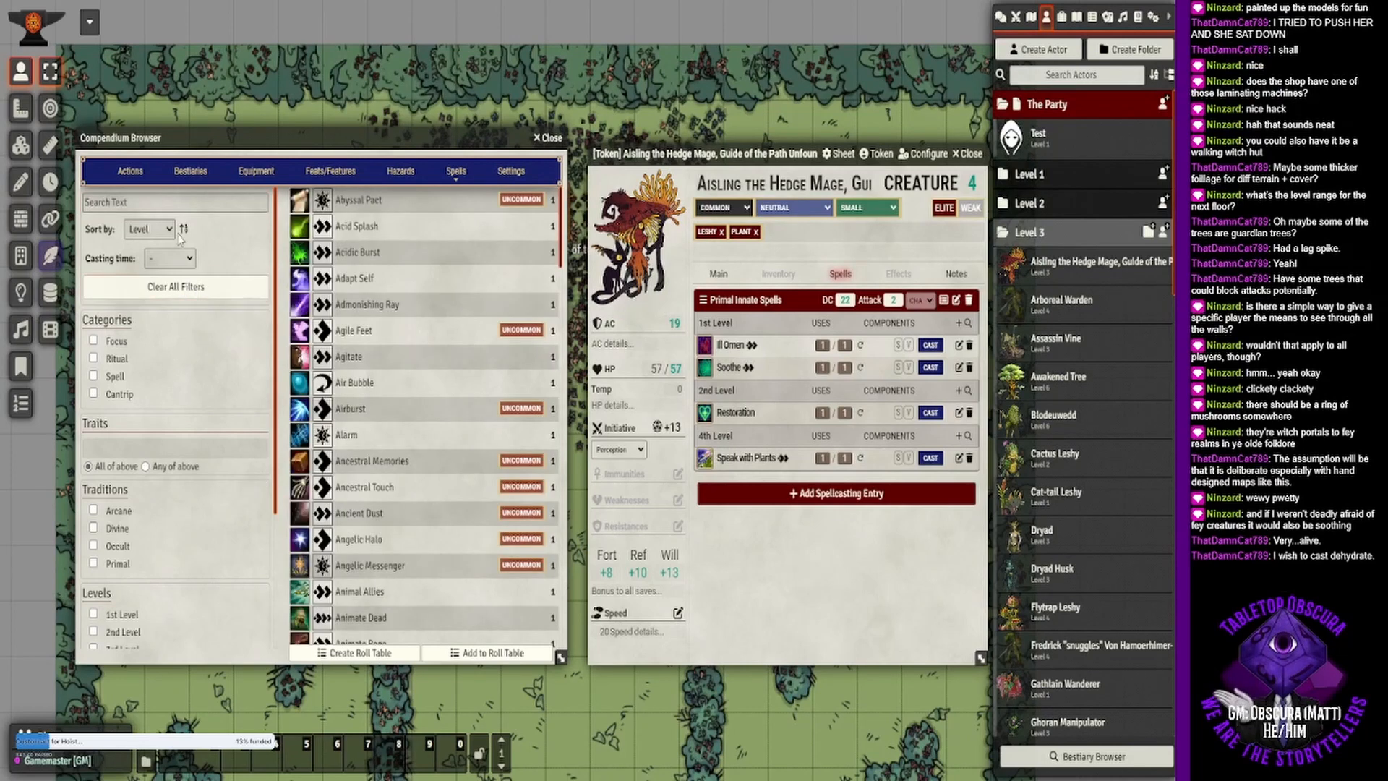
{"action": "left_click", "coordinate": [132, 201]}
{"action": "type", "text": "guardi"}
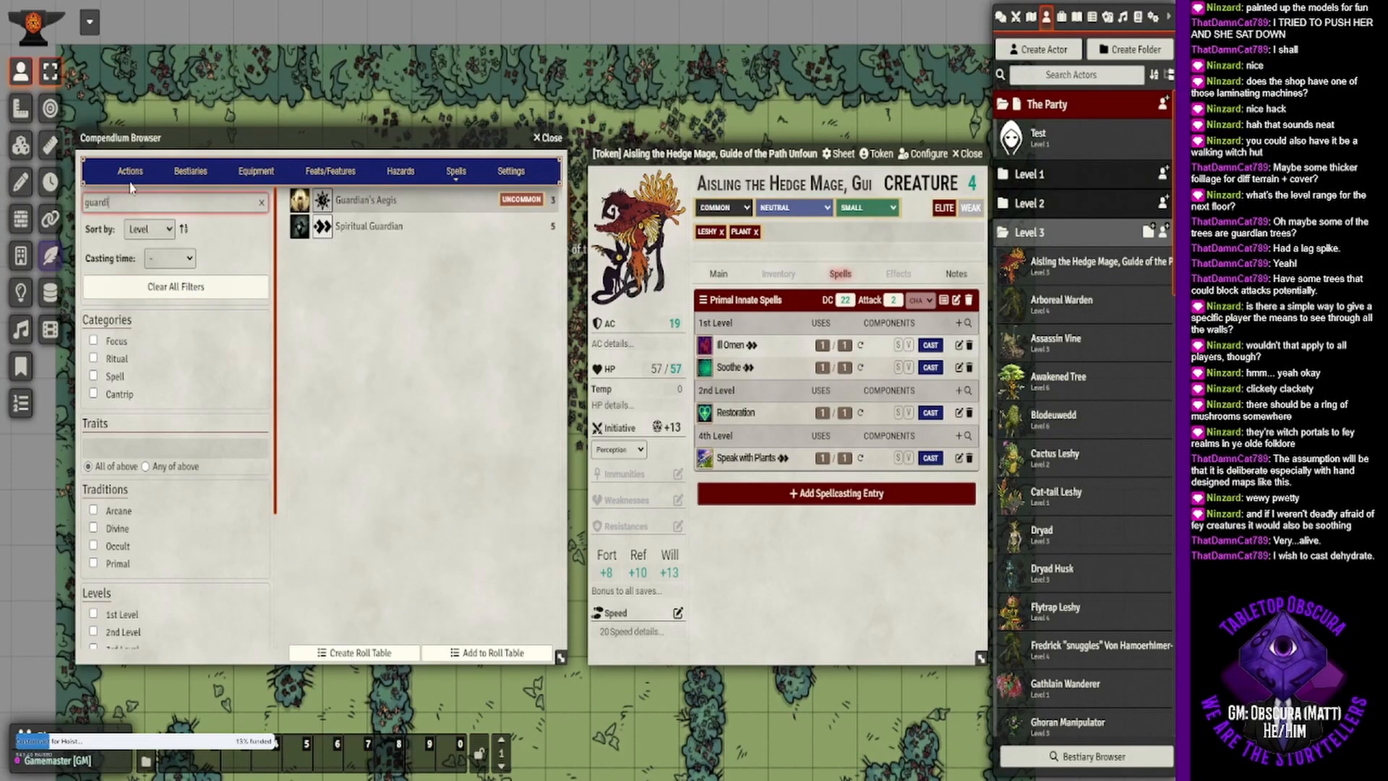
{"action": "key", "text": "BackSpace"}
{"action": "key", "text": "BackSpace"}
{"action": "key", "text": "BackSpace"}
{"action": "key", "text": "BackSpace"}
{"action": "key", "text": "BackSpace"}
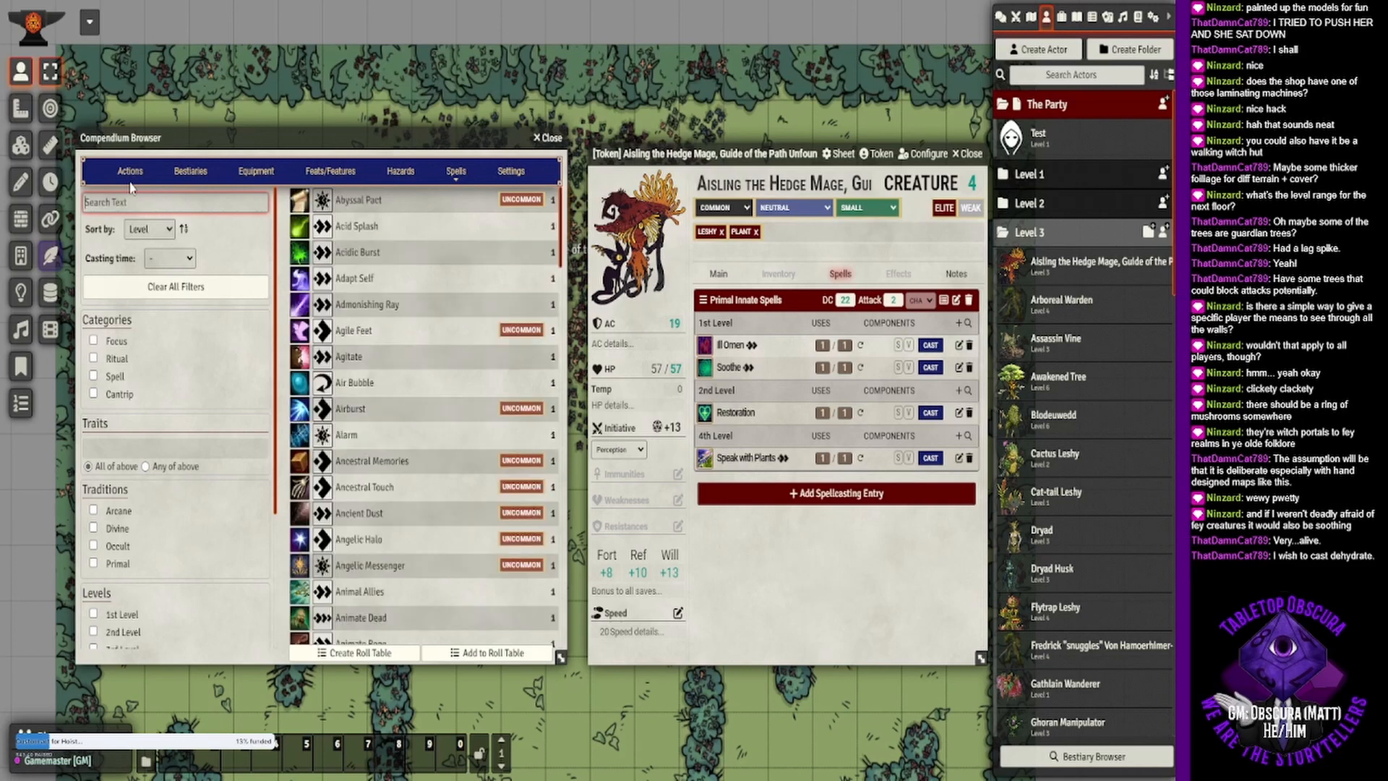
- Search the spells for "tree", read Protector Tree and add it to the hedge mage's 1st-level primal innate spells
{"action": "type", "text": "tree"}
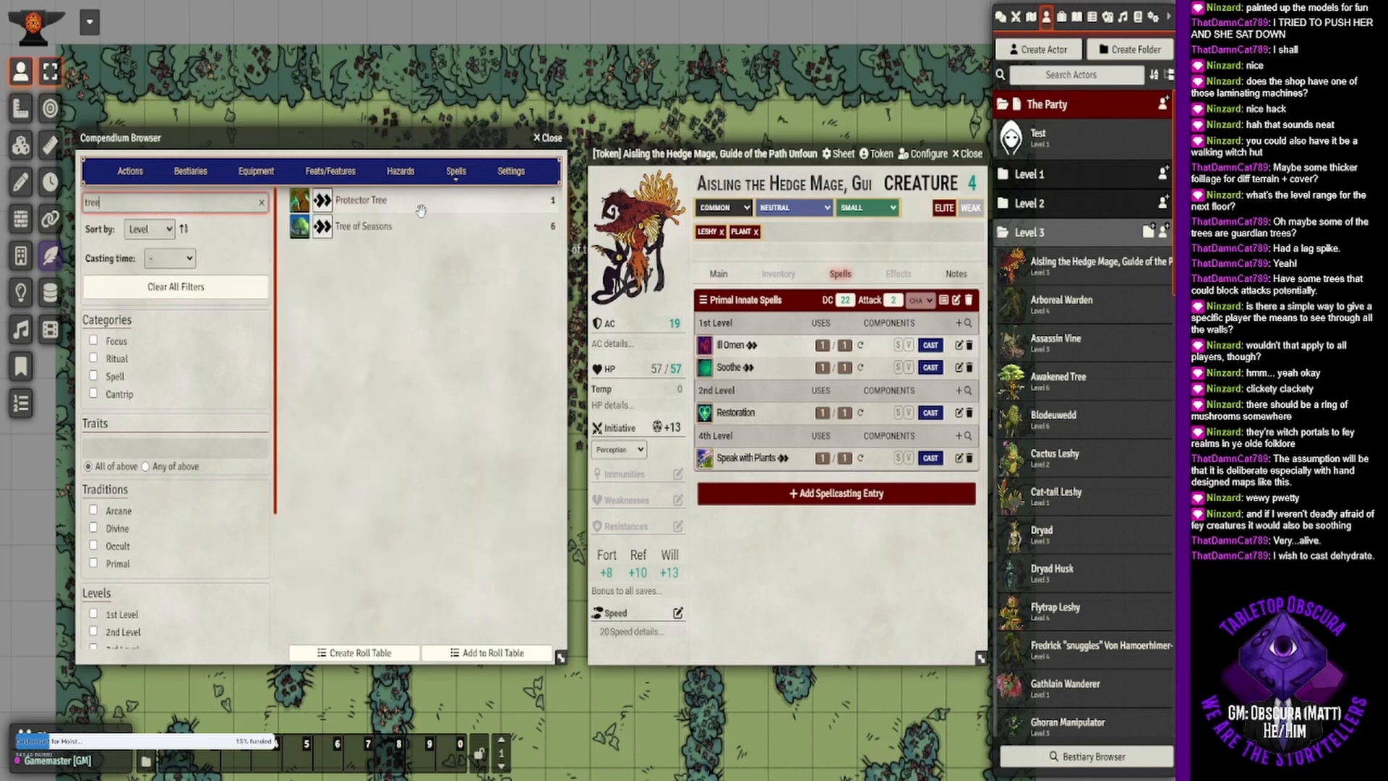
{"action": "left_click", "coordinate": [365, 200]}
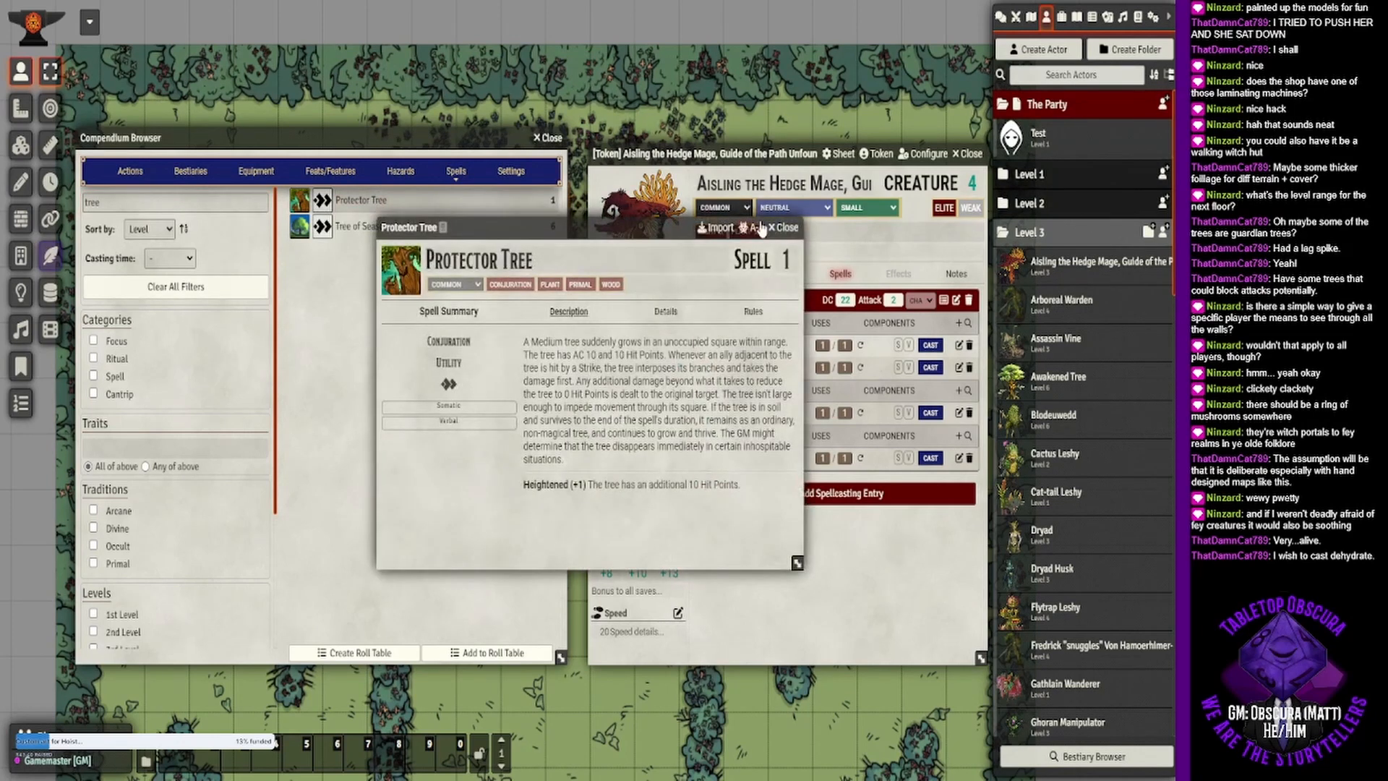
{"action": "left_click", "coordinate": [786, 227]}
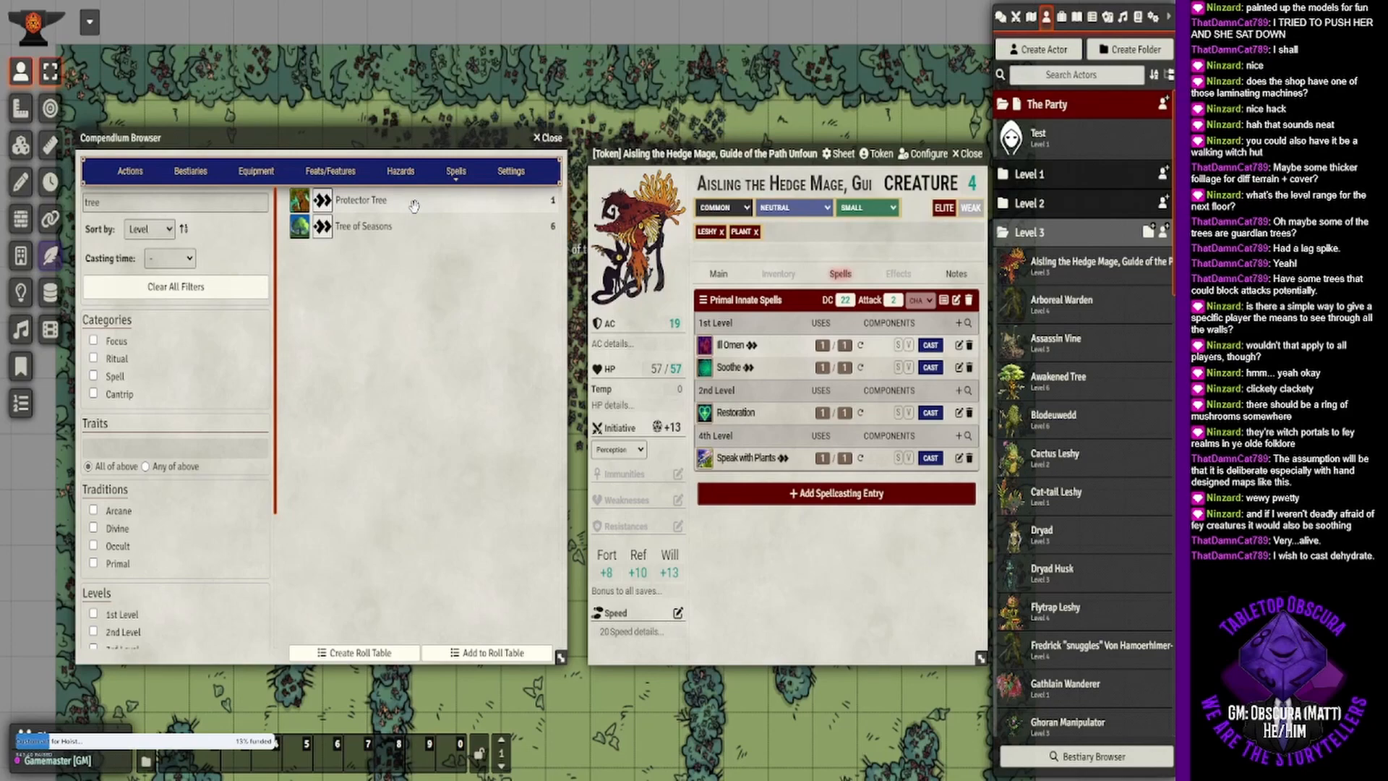
{"action": "left_click_drag", "start_coordinate": [411, 207], "coordinate": [841, 365]}
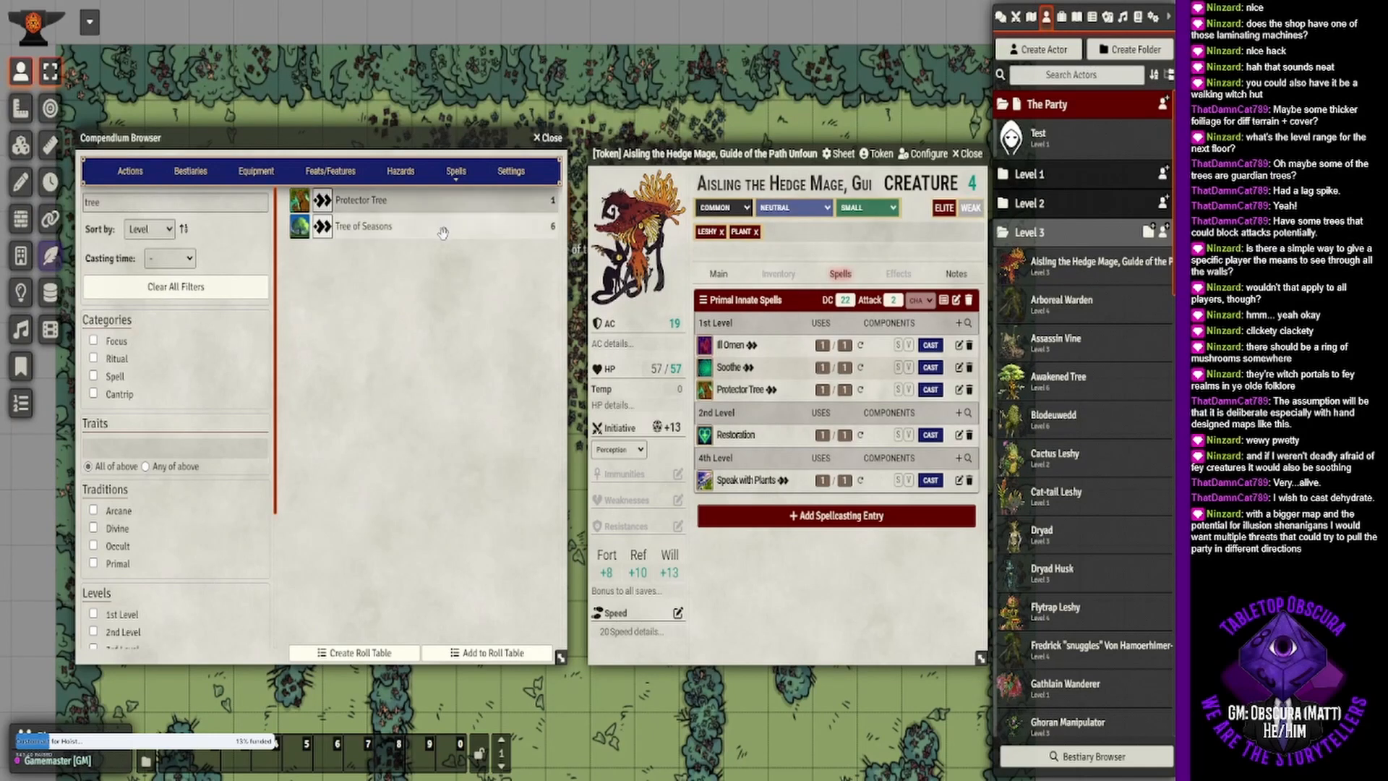
- Search the spells for "entan", read Entangling Flora and add it to the hedge mage's 2nd-level primal innate spells
{"action": "double_click", "coordinate": [130, 204]}
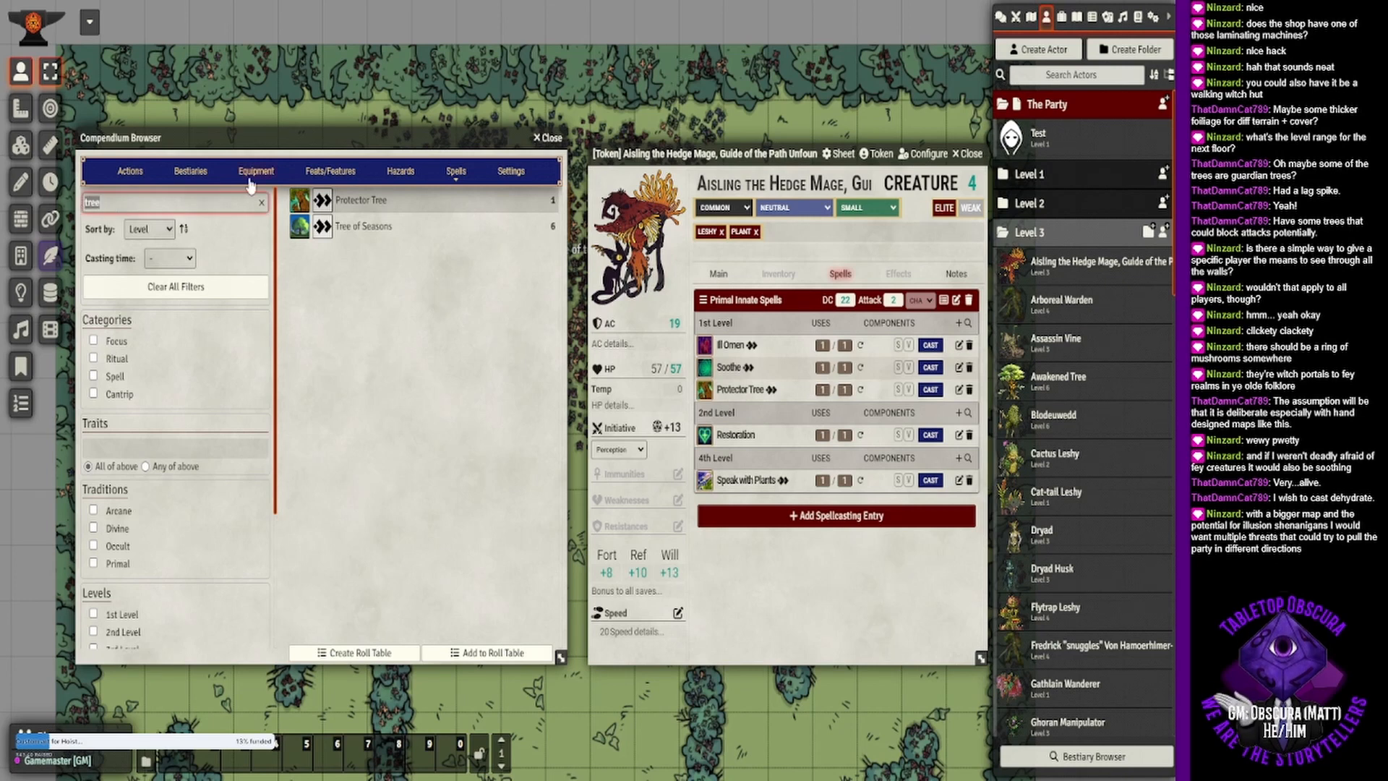
{"action": "type", "text": "entan"}
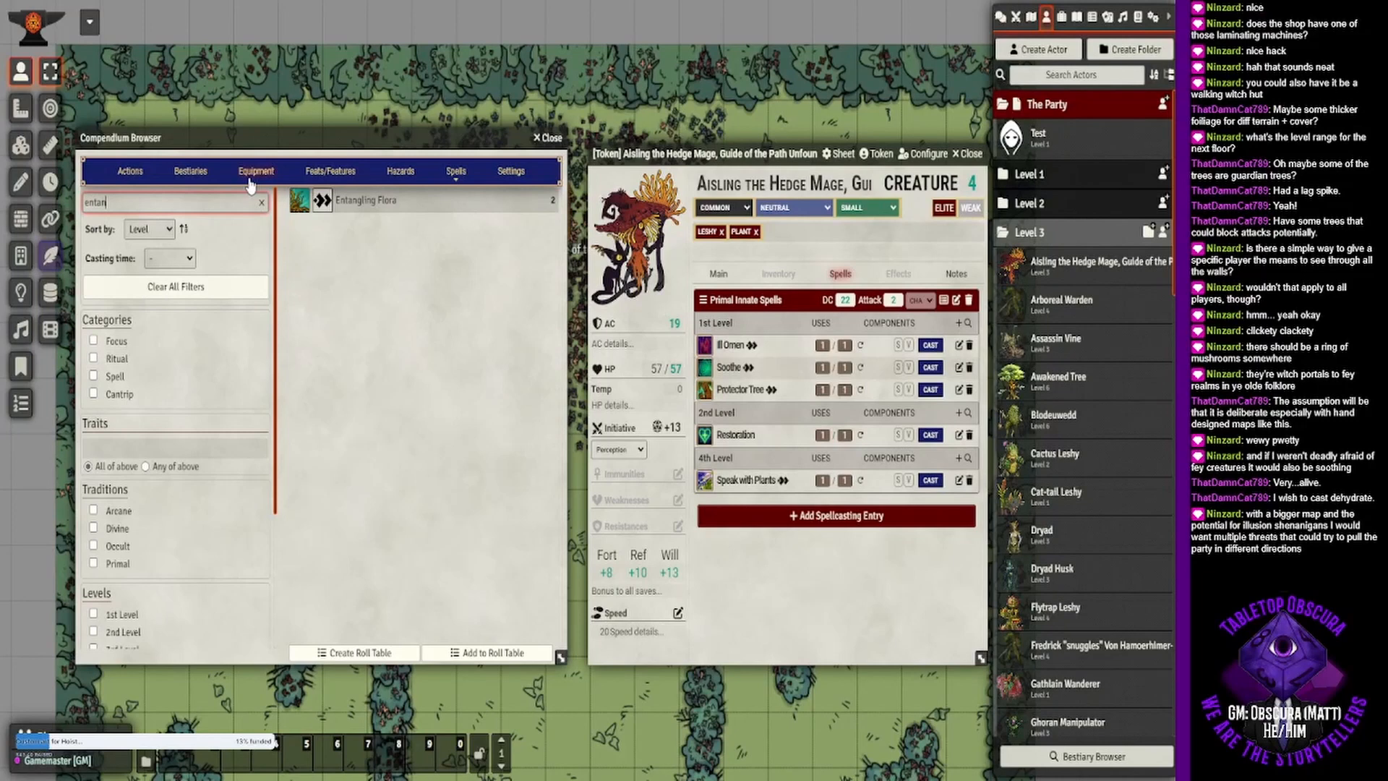
{"action": "key", "text": "BackSpace"}
{"action": "key", "text": "BackSpace"}
{"action": "key", "text": "BackSpace"}
{"action": "key", "text": "BackSpace"}
{"action": "key", "text": "BackSpace"}
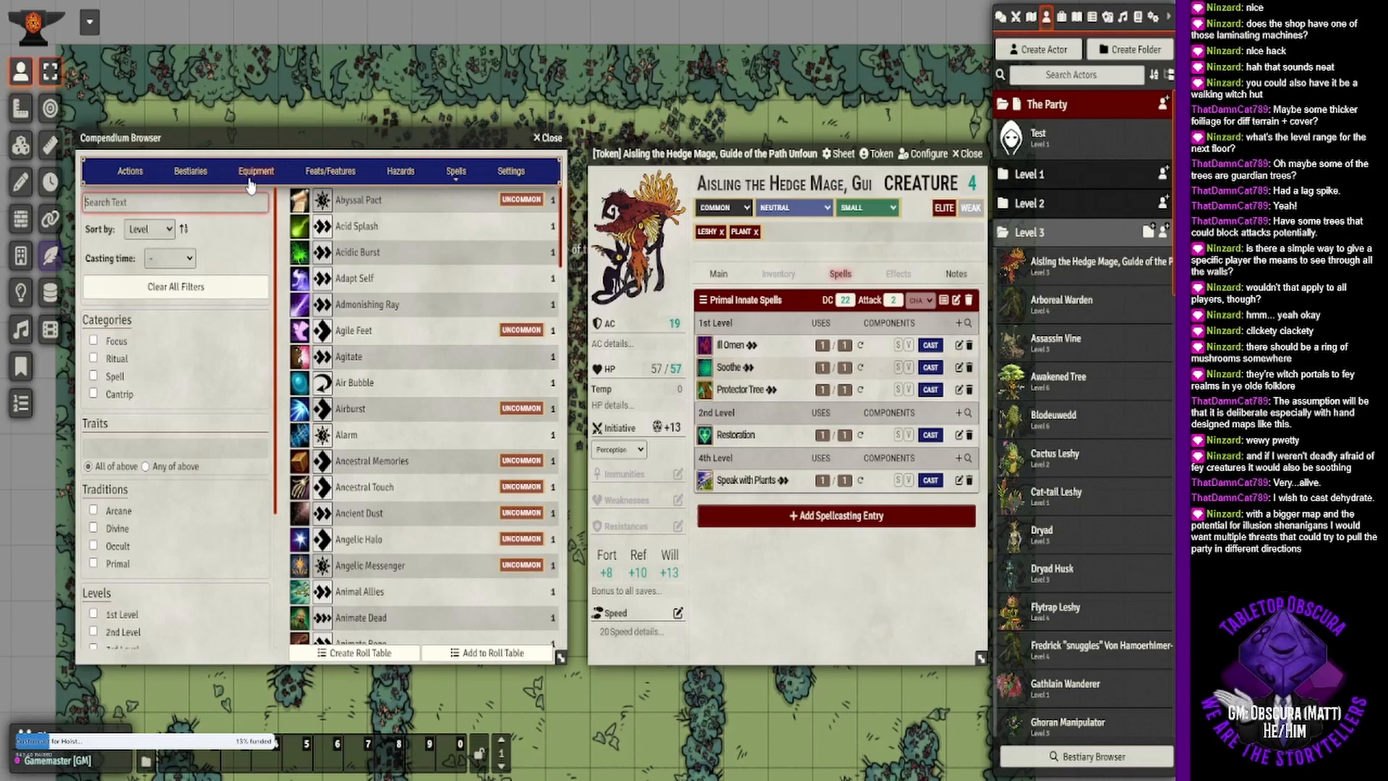
{"action": "type", "text": "entan"}
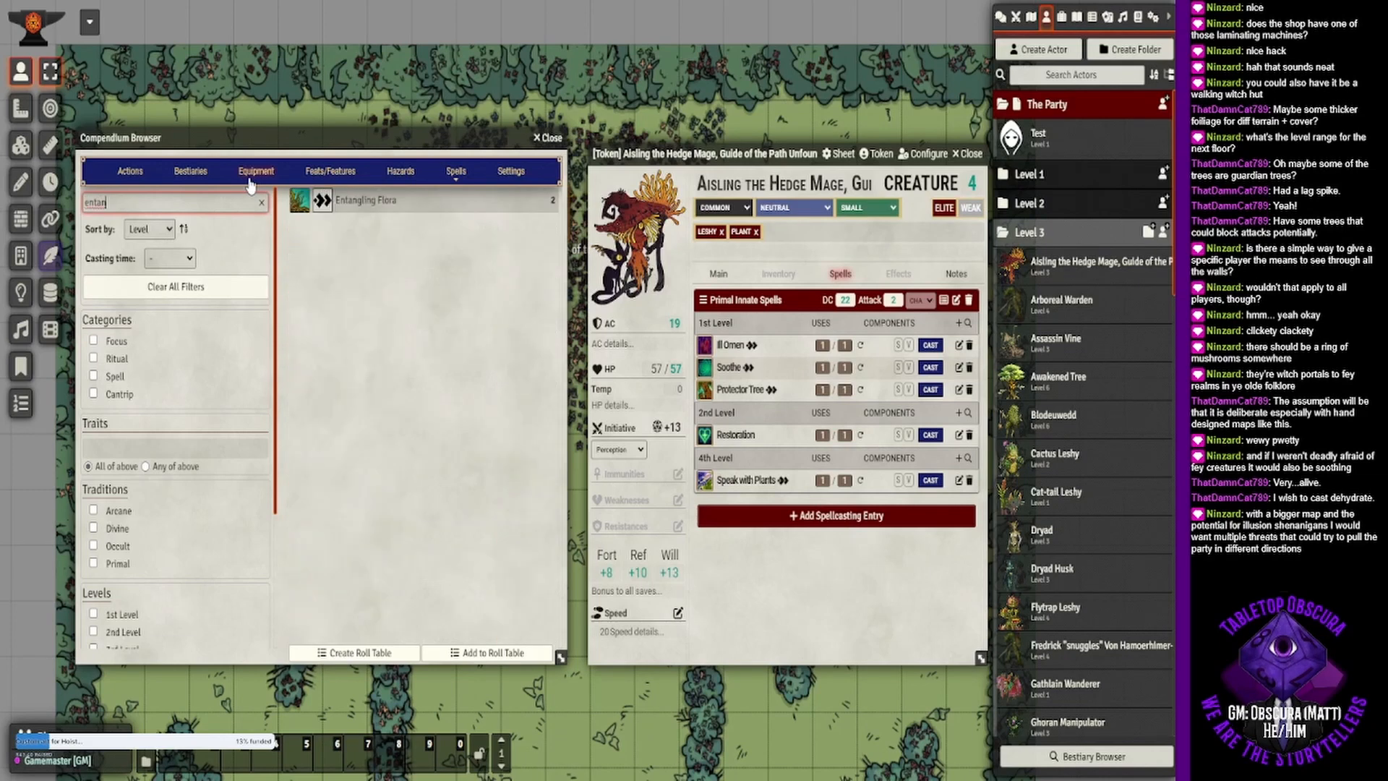
{"action": "left_click", "coordinate": [380, 201]}
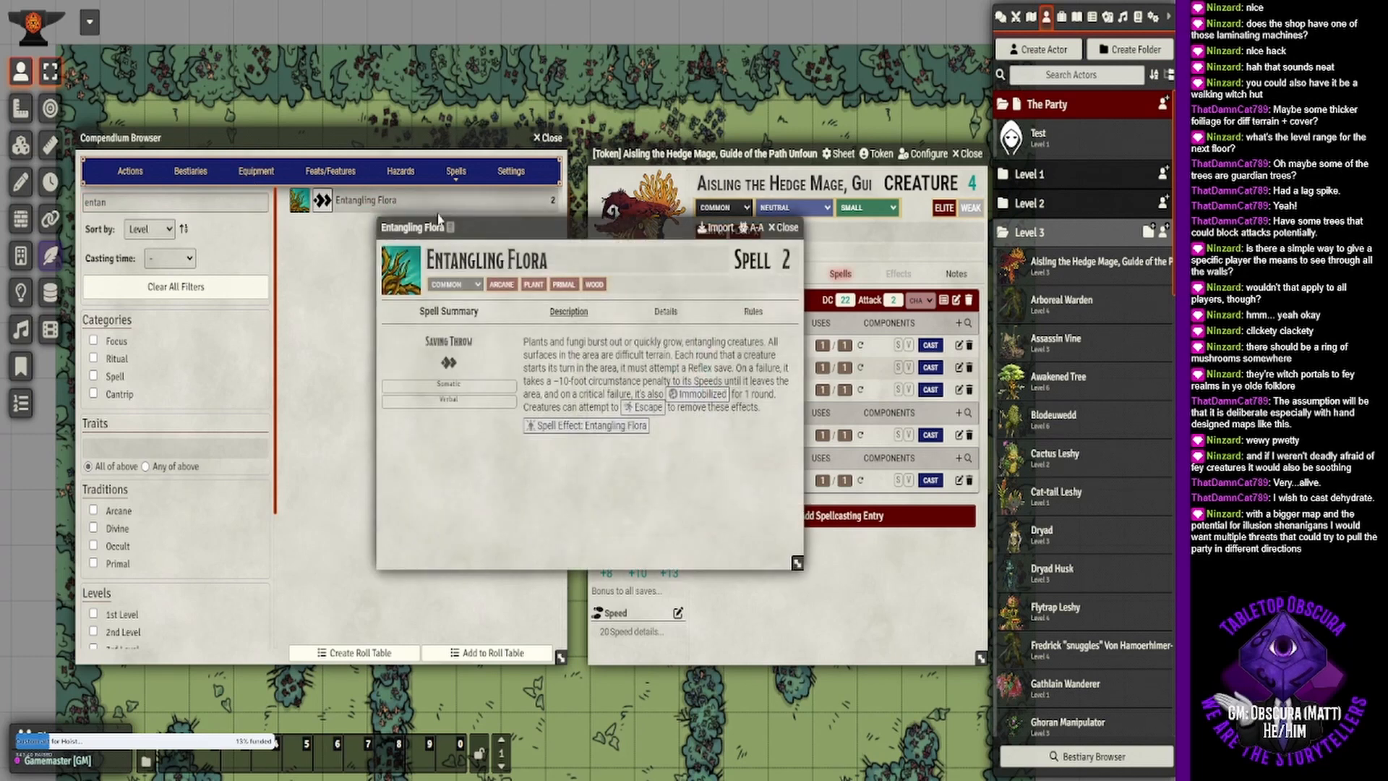
{"action": "left_click", "coordinate": [787, 229]}
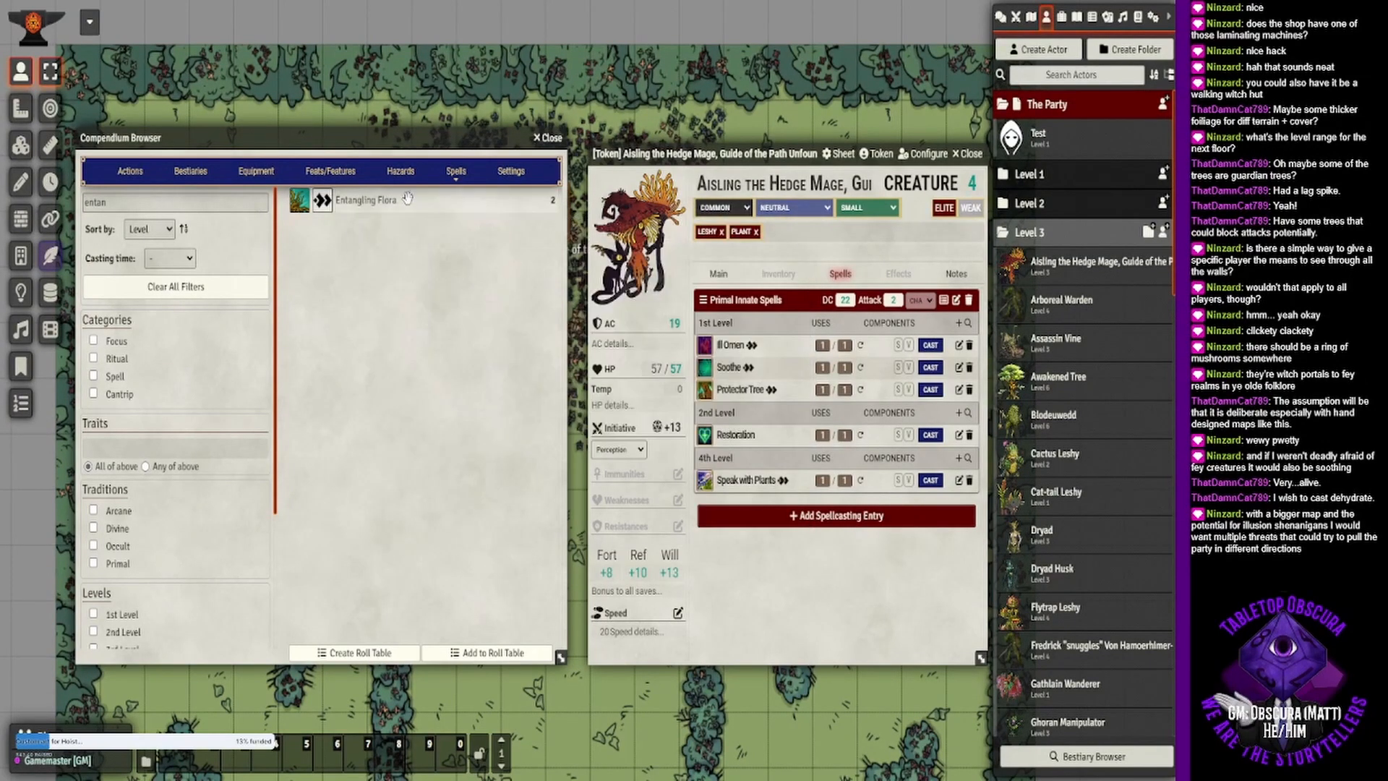
{"action": "left_click_drag", "start_coordinate": [405, 196], "coordinate": [810, 368]}
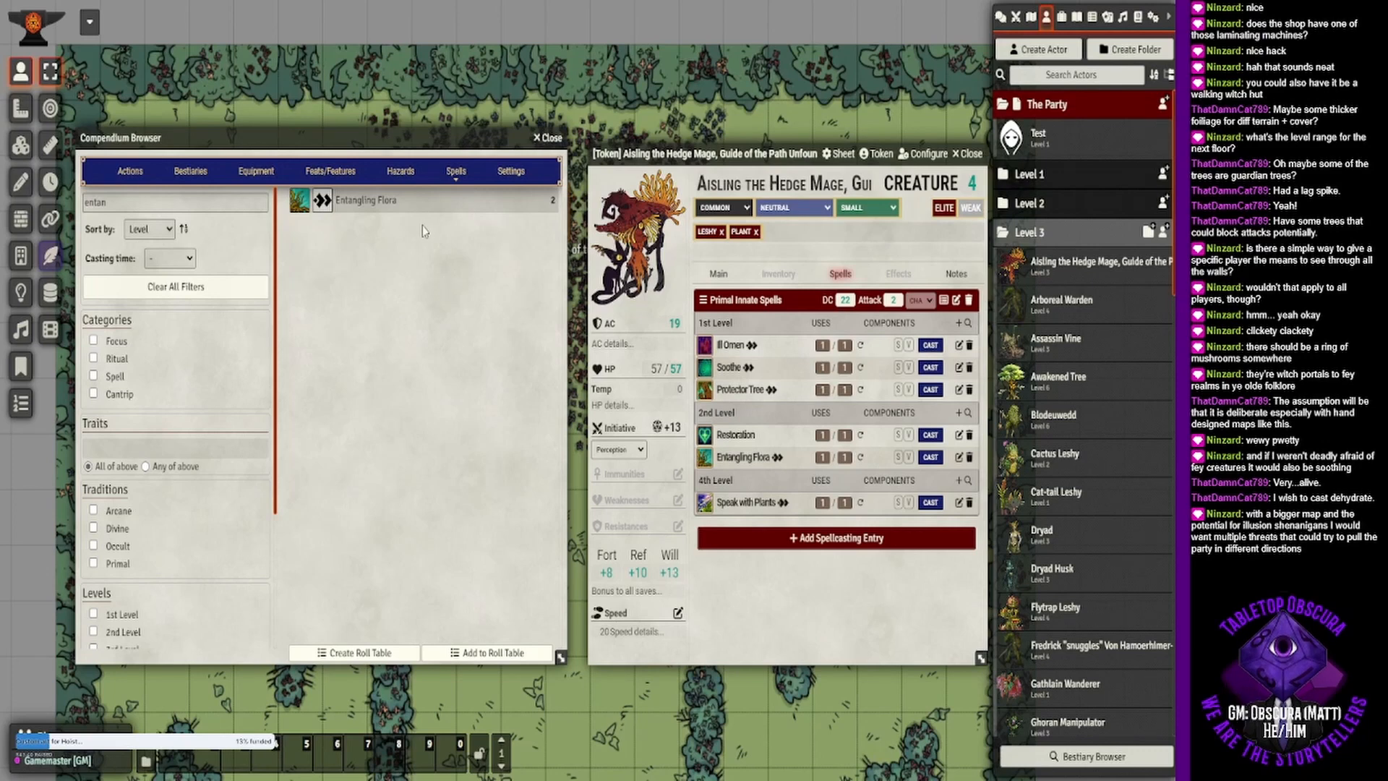
- Search the spells for "summon" and add Summon Fey to the hedge mage's 1st-level primal innate spells
{"action": "double_click", "coordinate": [108, 206]}
{"action": "type", "text": "su"}
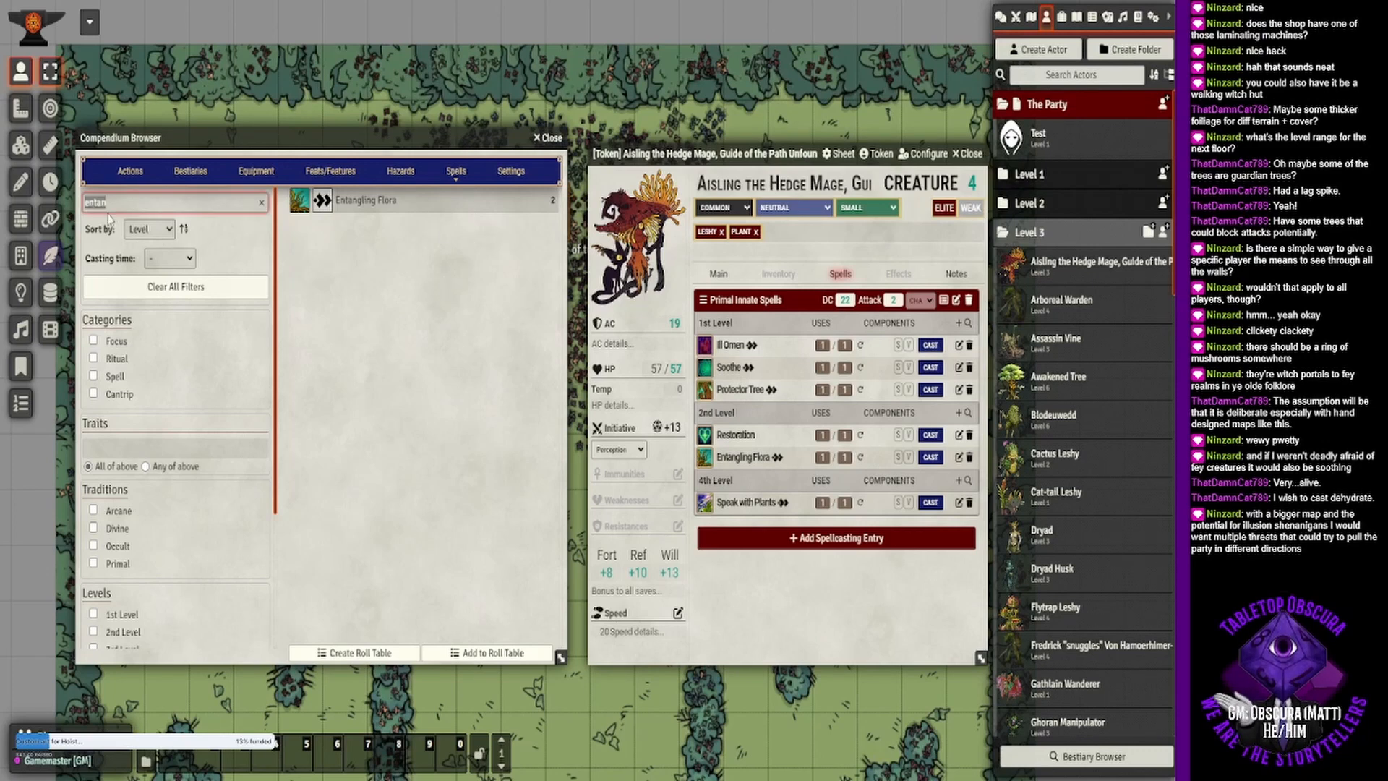
{"action": "type", "text": "mmon"}
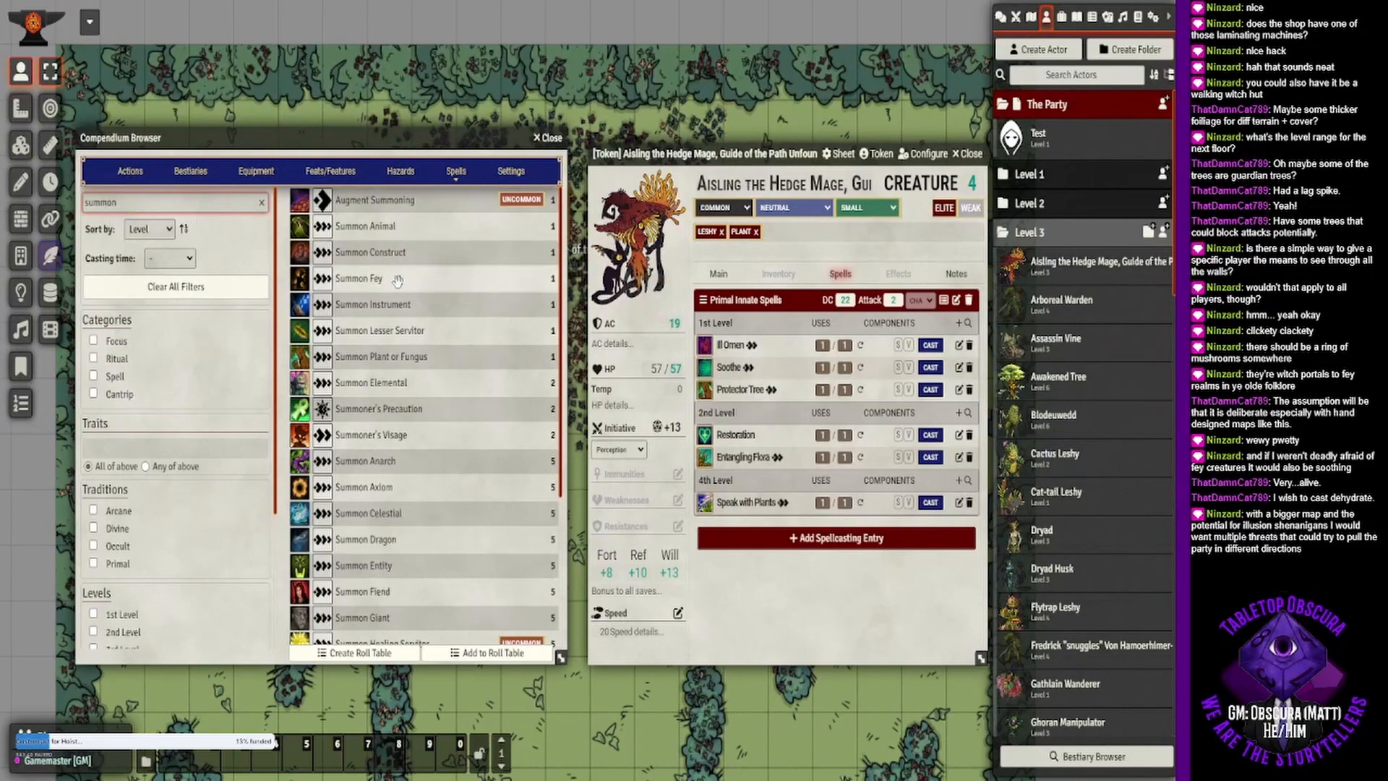
{"action": "left_click_drag", "start_coordinate": [396, 280], "coordinate": [817, 384]}
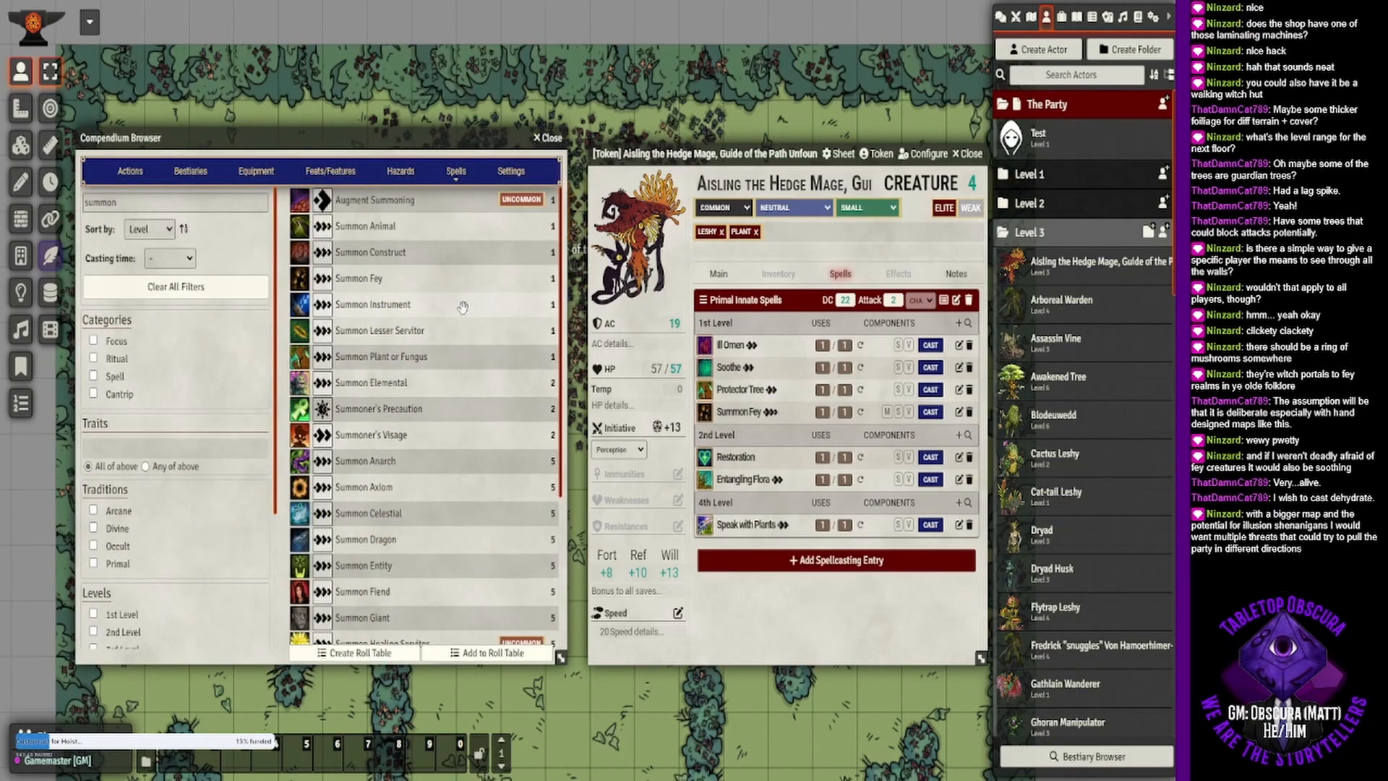
- Add Summon Plant or Fungus to the 1st-level primal innate spells and delete Summon Fey
{"action": "left_click_drag", "start_coordinate": [472, 357], "coordinate": [862, 387]}
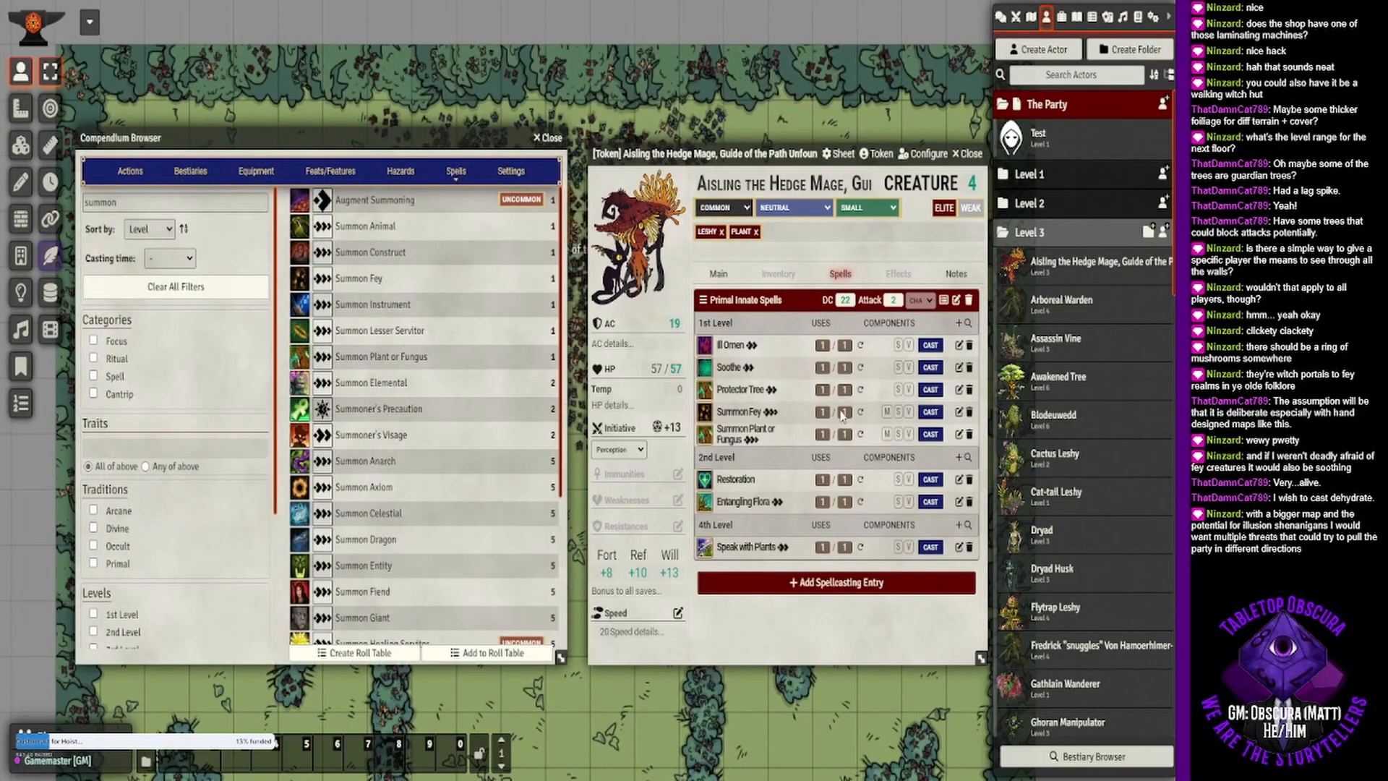
{"action": "left_click", "coordinate": [969, 416]}
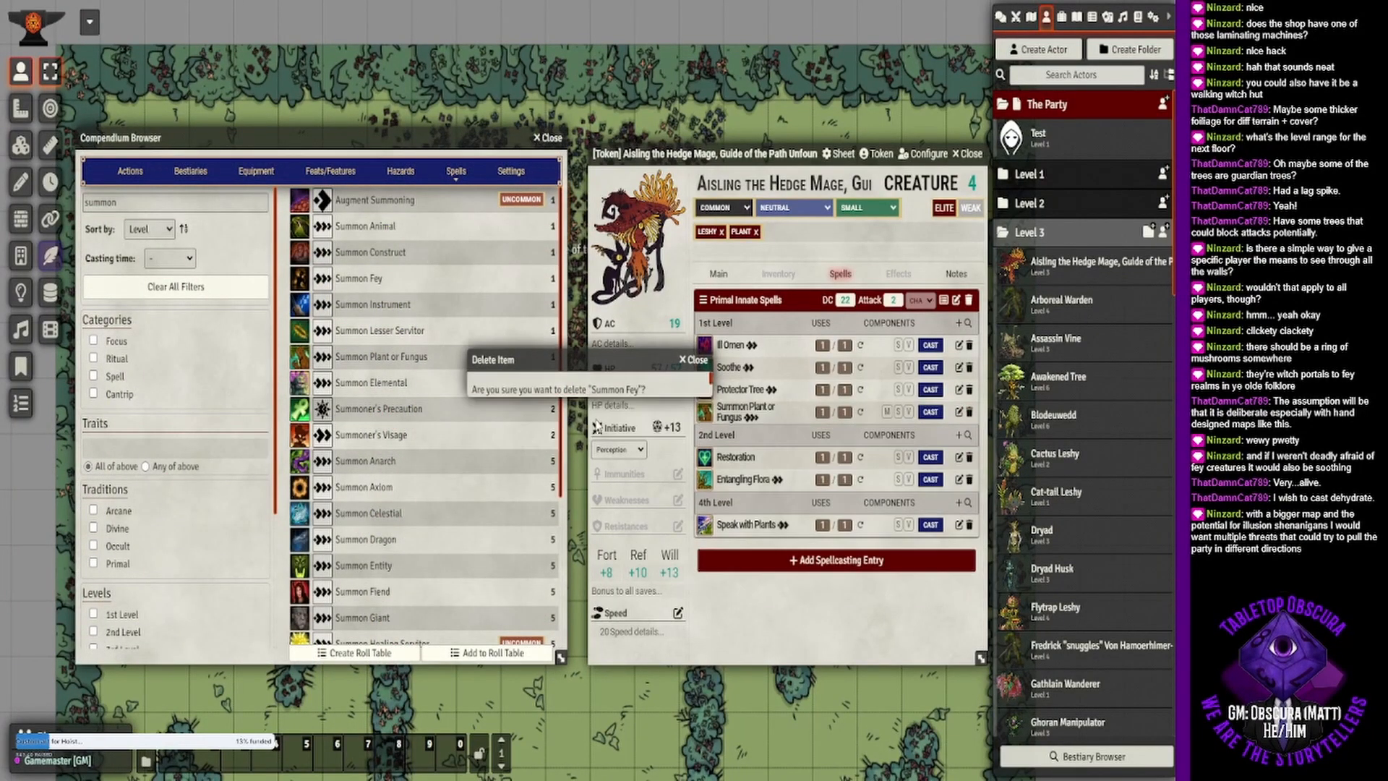
- Confirm deleting Summon Fey, search the spells for "invisi" and add Invisibility to the hedge mage's 2nd-level primal innate spells
{"action": "left_click", "coordinate": [710, 454]}
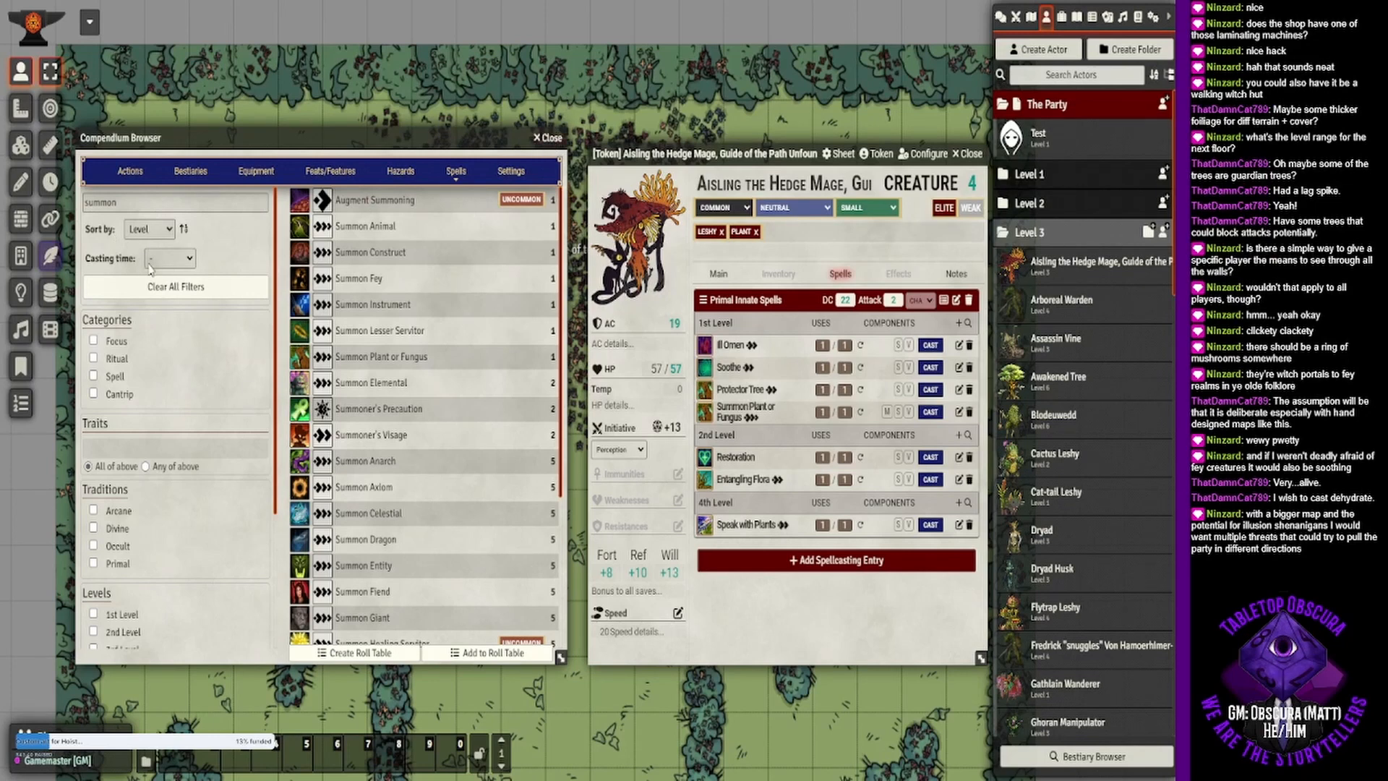
{"action": "left_click_drag", "start_coordinate": [185, 203], "coordinate": [82, 219]}
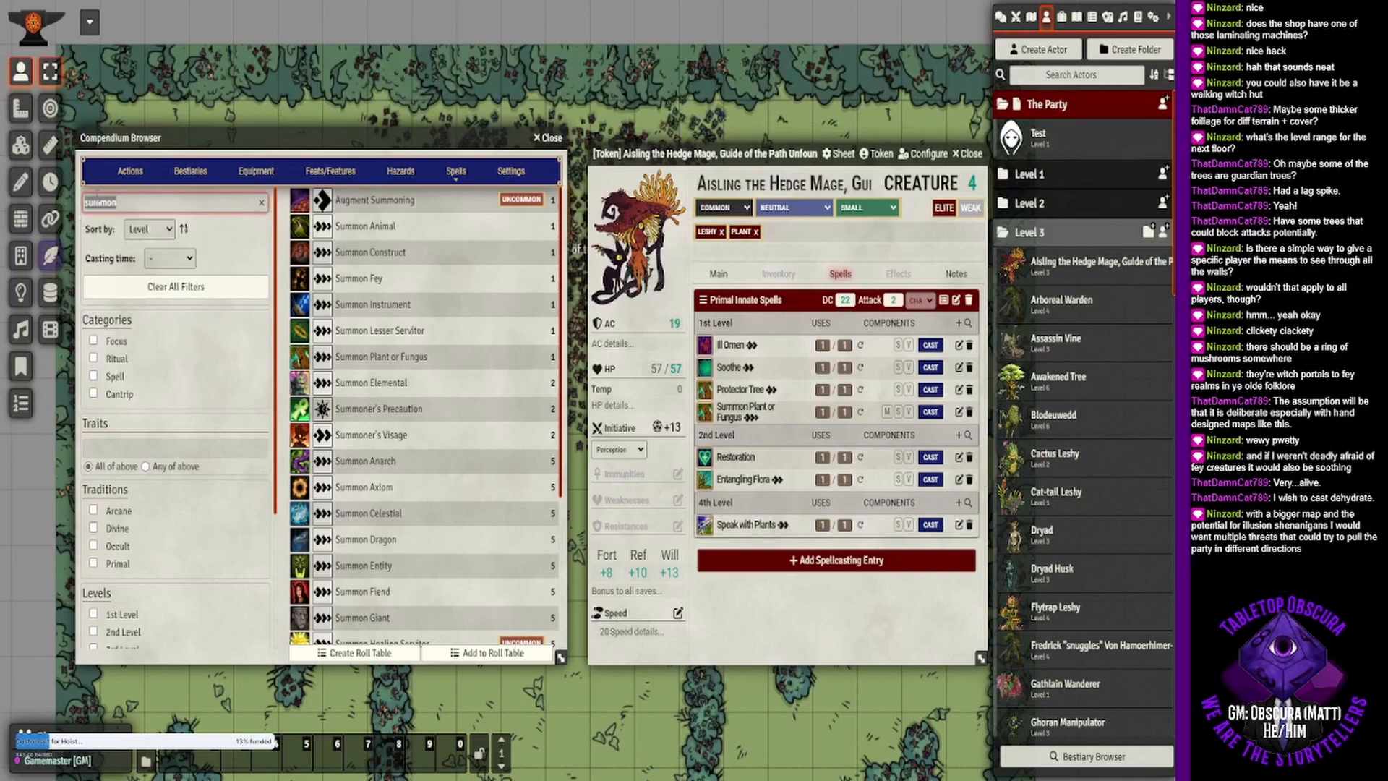
{"action": "type", "text": "invisi"}
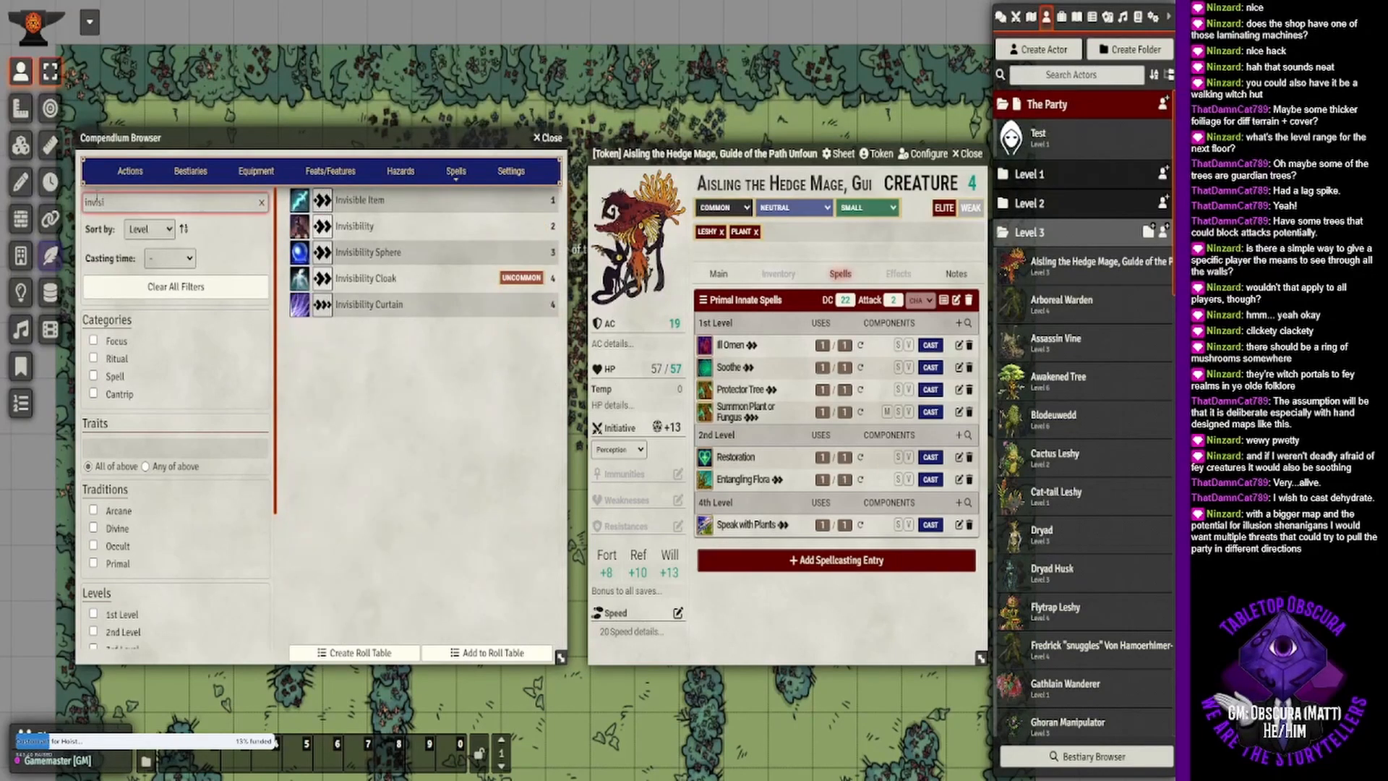
{"action": "left_click", "coordinate": [442, 235]}
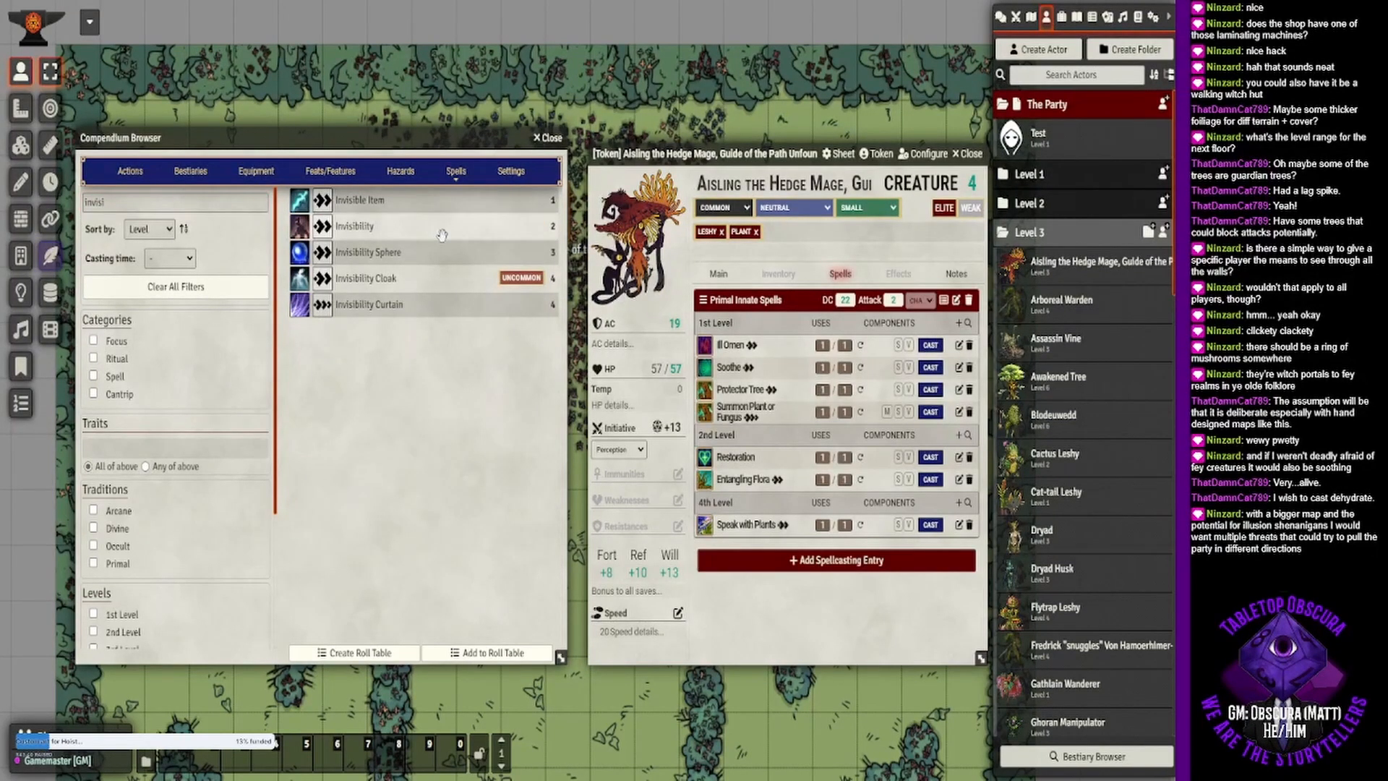
{"action": "left_click_drag", "start_coordinate": [442, 235], "coordinate": [844, 481]}
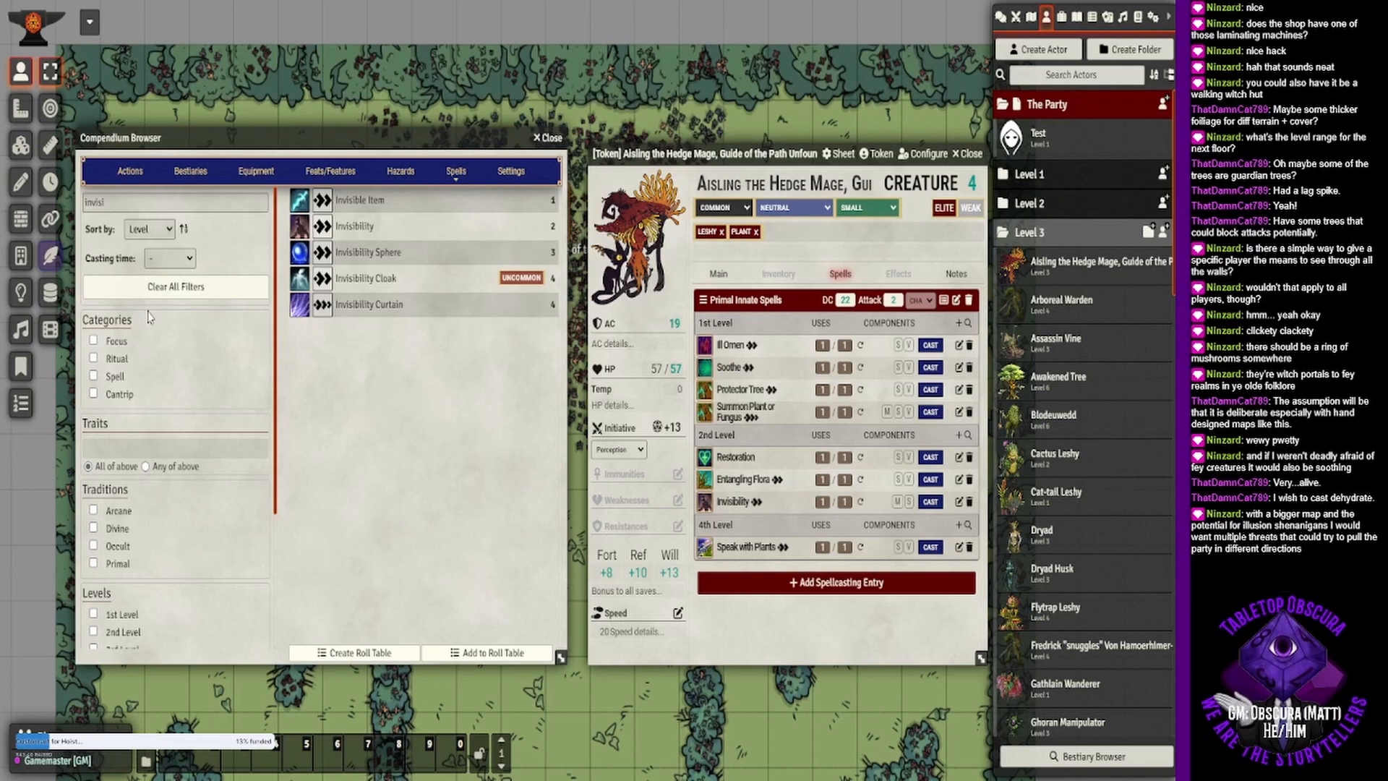
- Filter the spells to cantrips with the Wood trait and clear the search text
{"action": "left_click", "coordinate": [94, 393]}
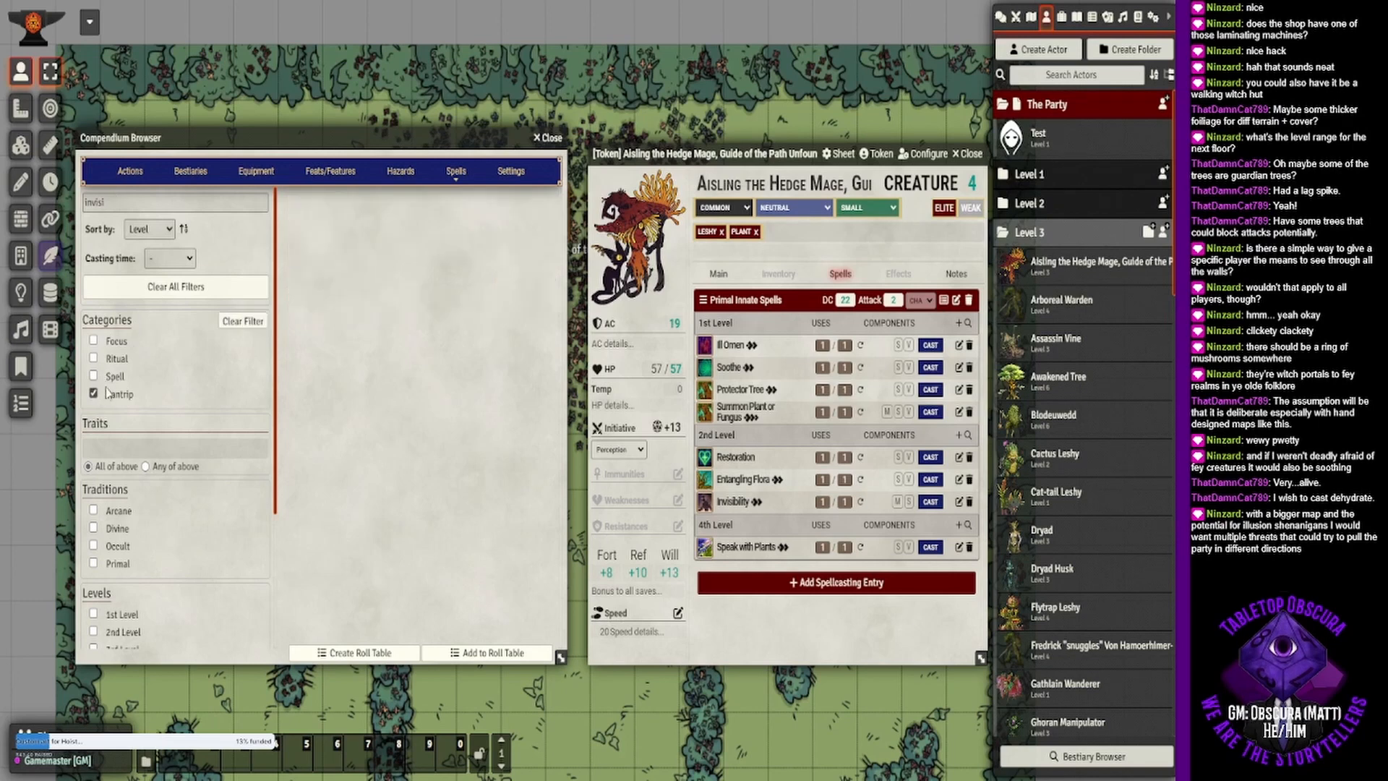
{"action": "left_click", "coordinate": [169, 445]}
{"action": "type", "text": "woo"}
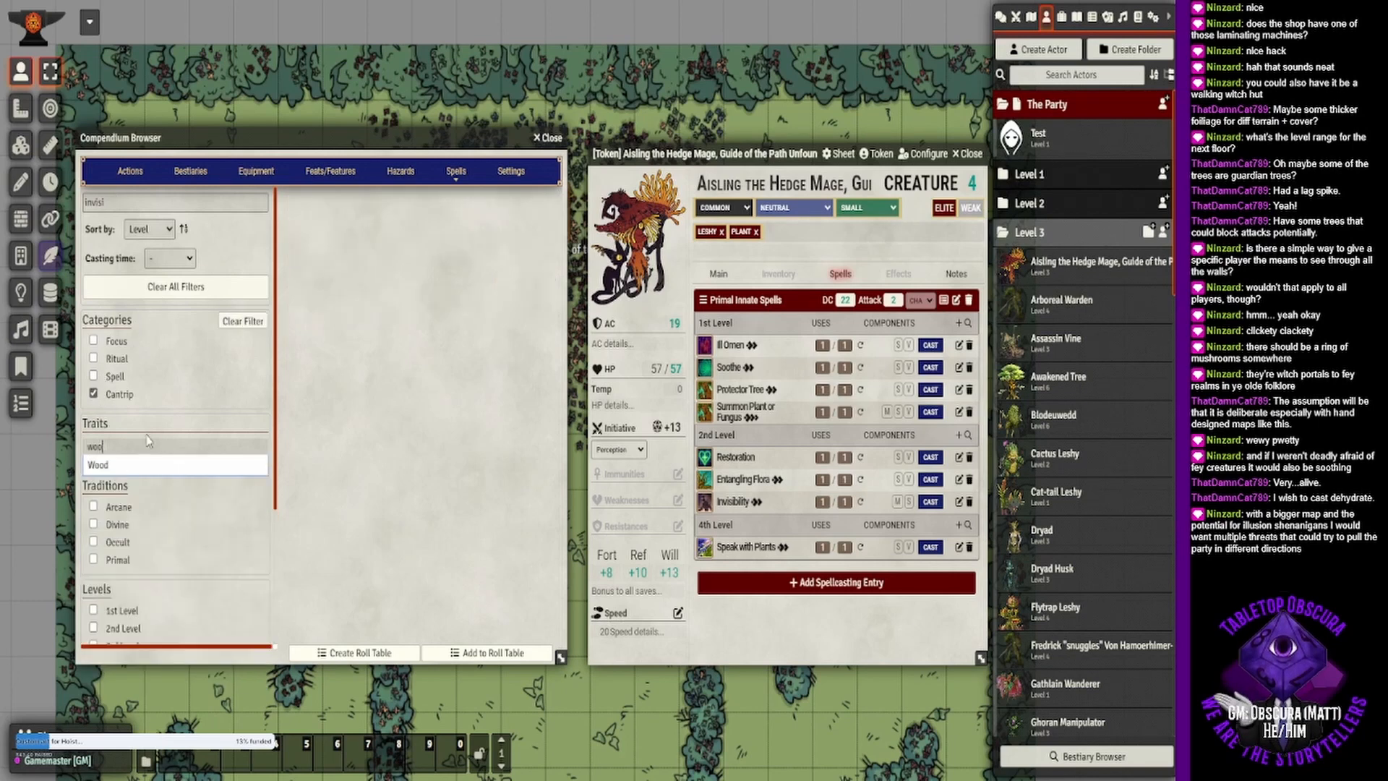
{"action": "left_click", "coordinate": [119, 466]}
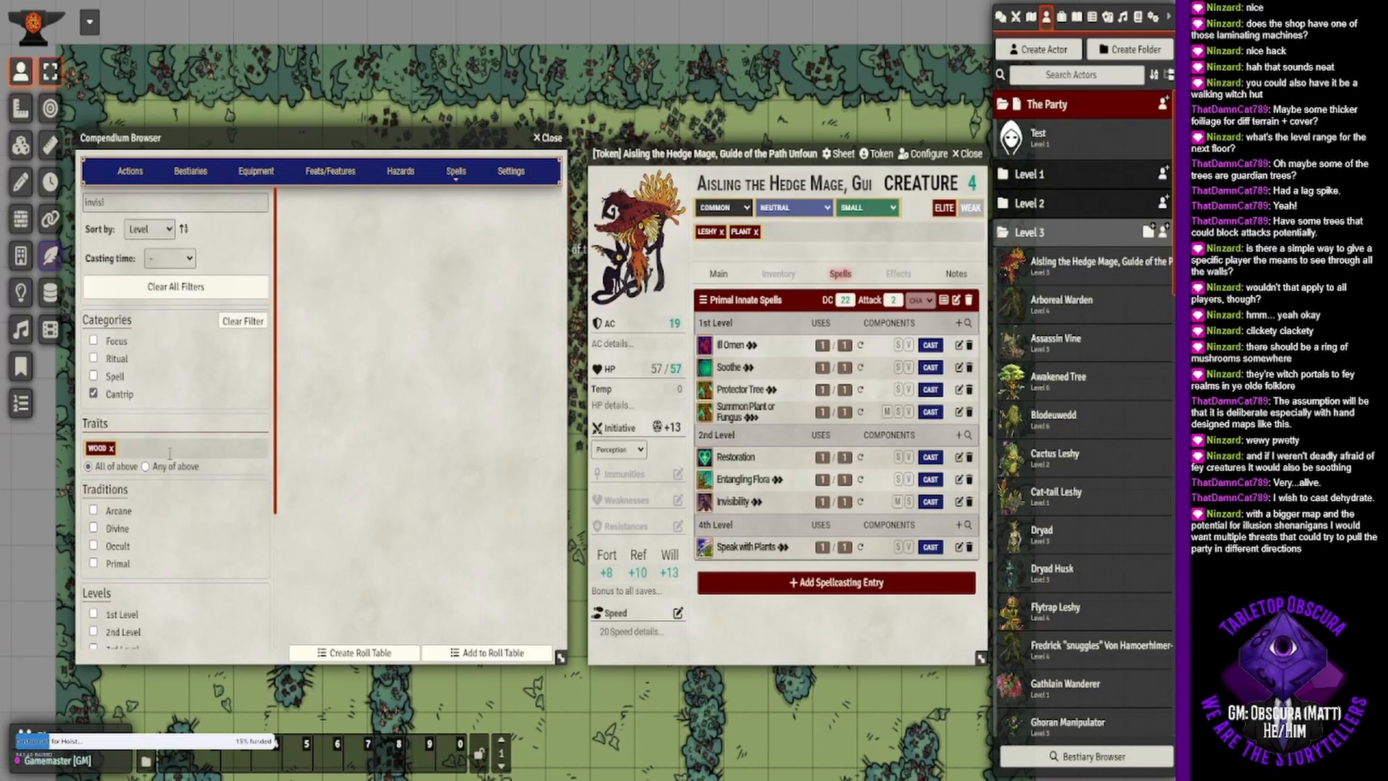
{"action": "scroll", "coordinate": [169, 453], "scroll_direction": "down", "scroll_amount": 3}
{"action": "scroll", "coordinate": [154, 460], "scroll_direction": "up", "scroll_amount": 3}
{"action": "left_click", "coordinate": [131, 204]}
{"action": "key", "text": "ctrl+a"}
{"action": "key", "text": "BackSpace"}
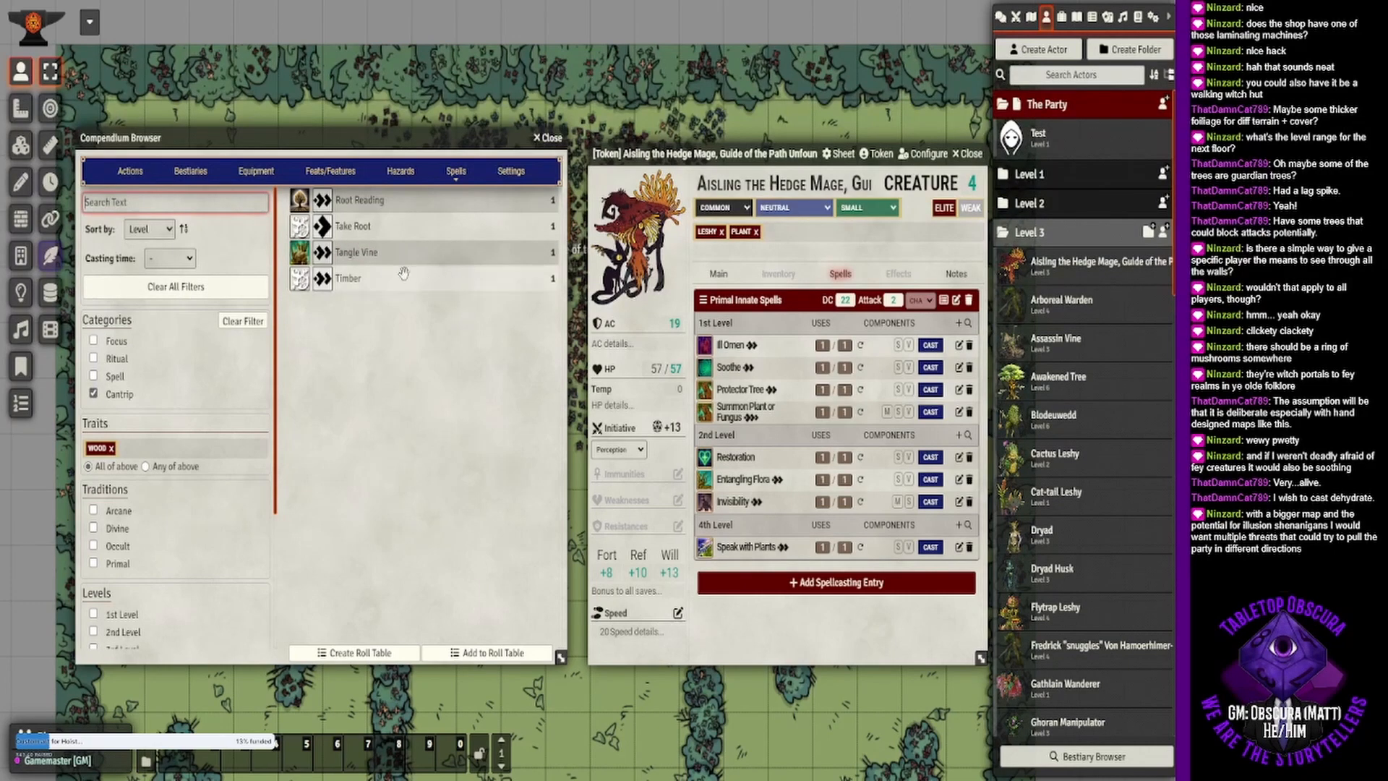
- Add Timber, Tangle Vine, Take Root and Root Reading to the hedge mage's primal innate cantrips
{"action": "left_click_drag", "start_coordinate": [389, 280], "coordinate": [802, 353]}
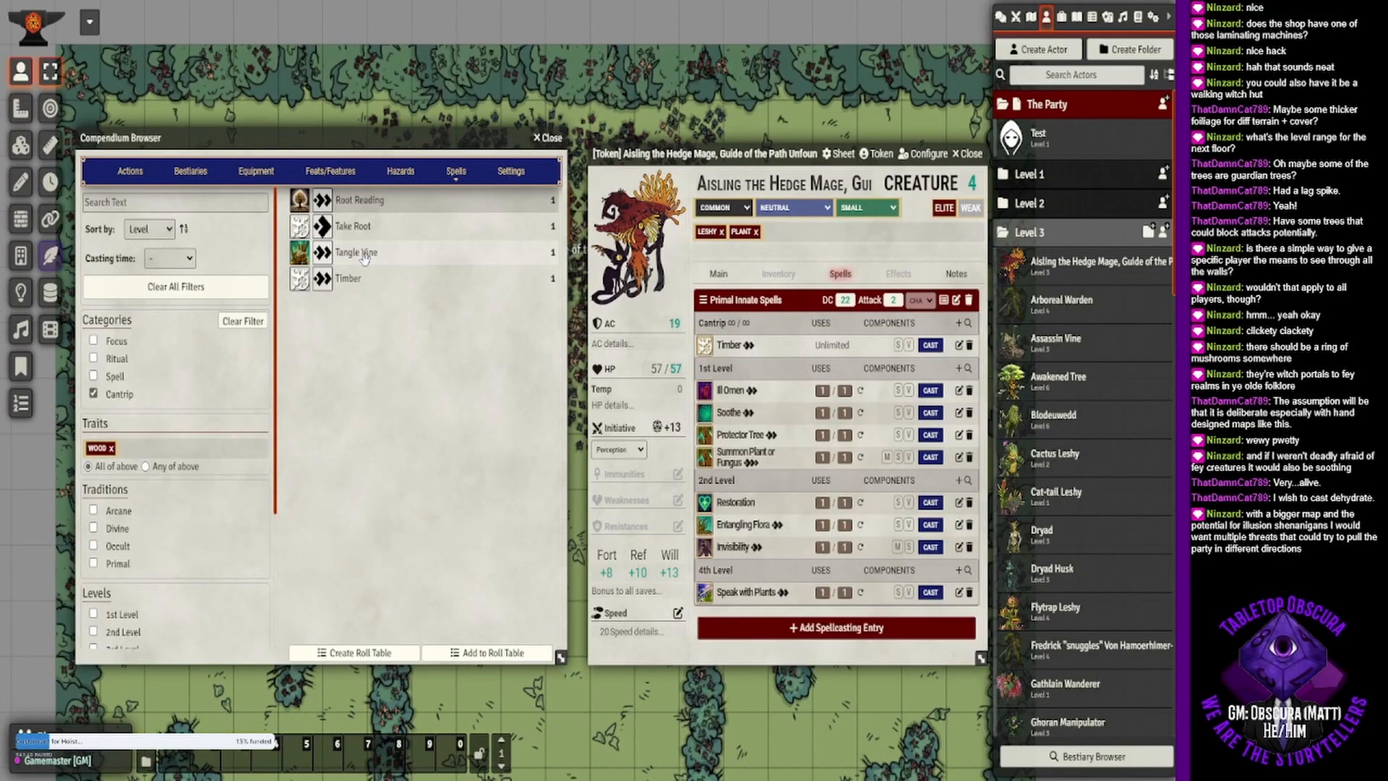
{"action": "left_click_drag", "start_coordinate": [366, 254], "coordinate": [831, 346]}
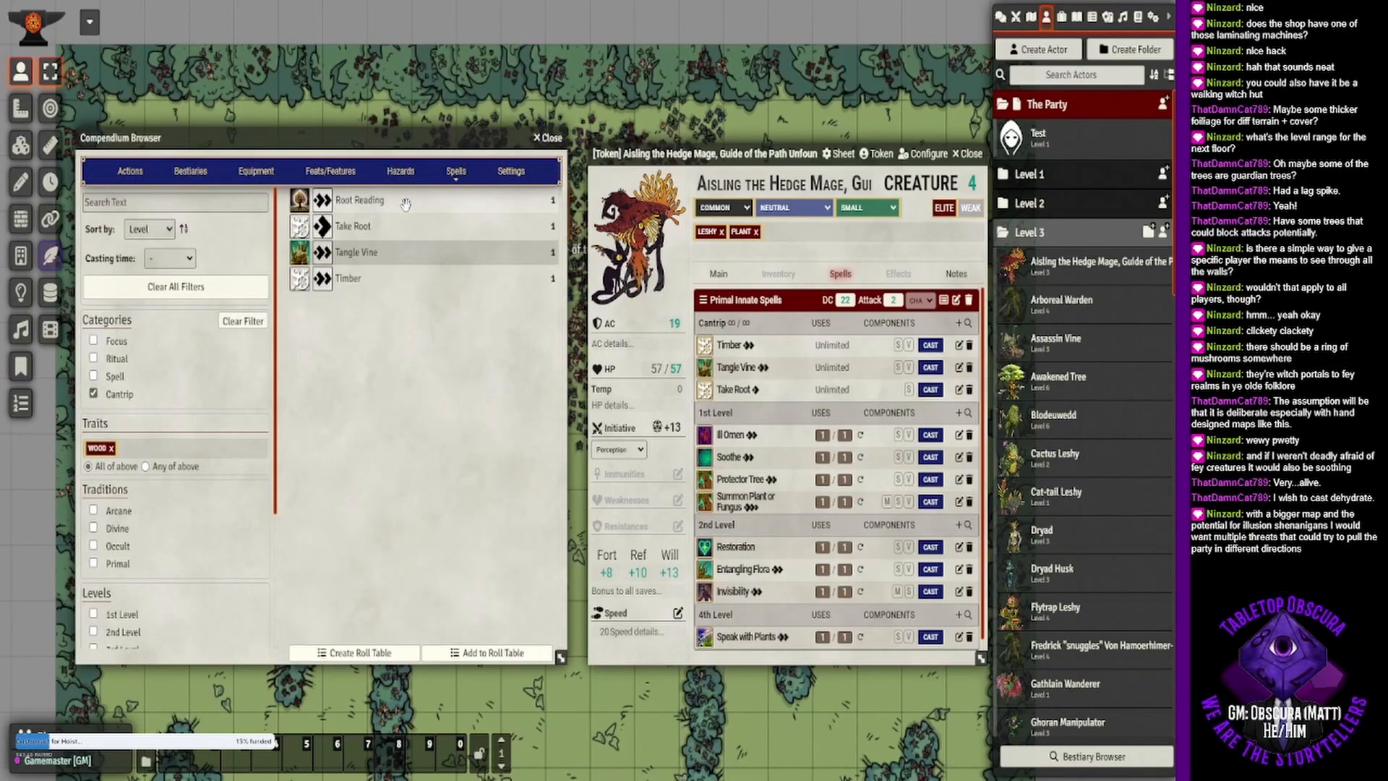
{"action": "left_click_drag", "start_coordinate": [405, 204], "coordinate": [844, 369]}
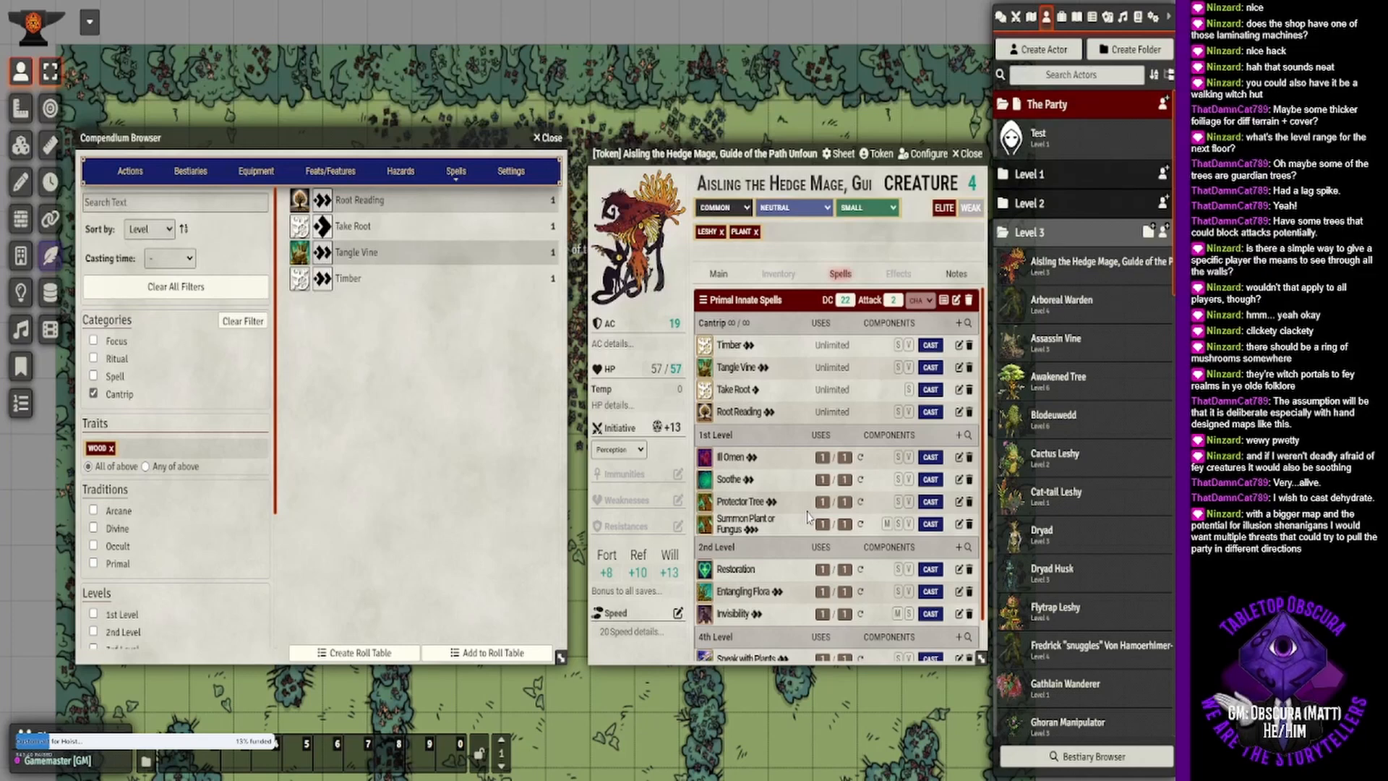
{"action": "left_click", "coordinate": [189, 200]}
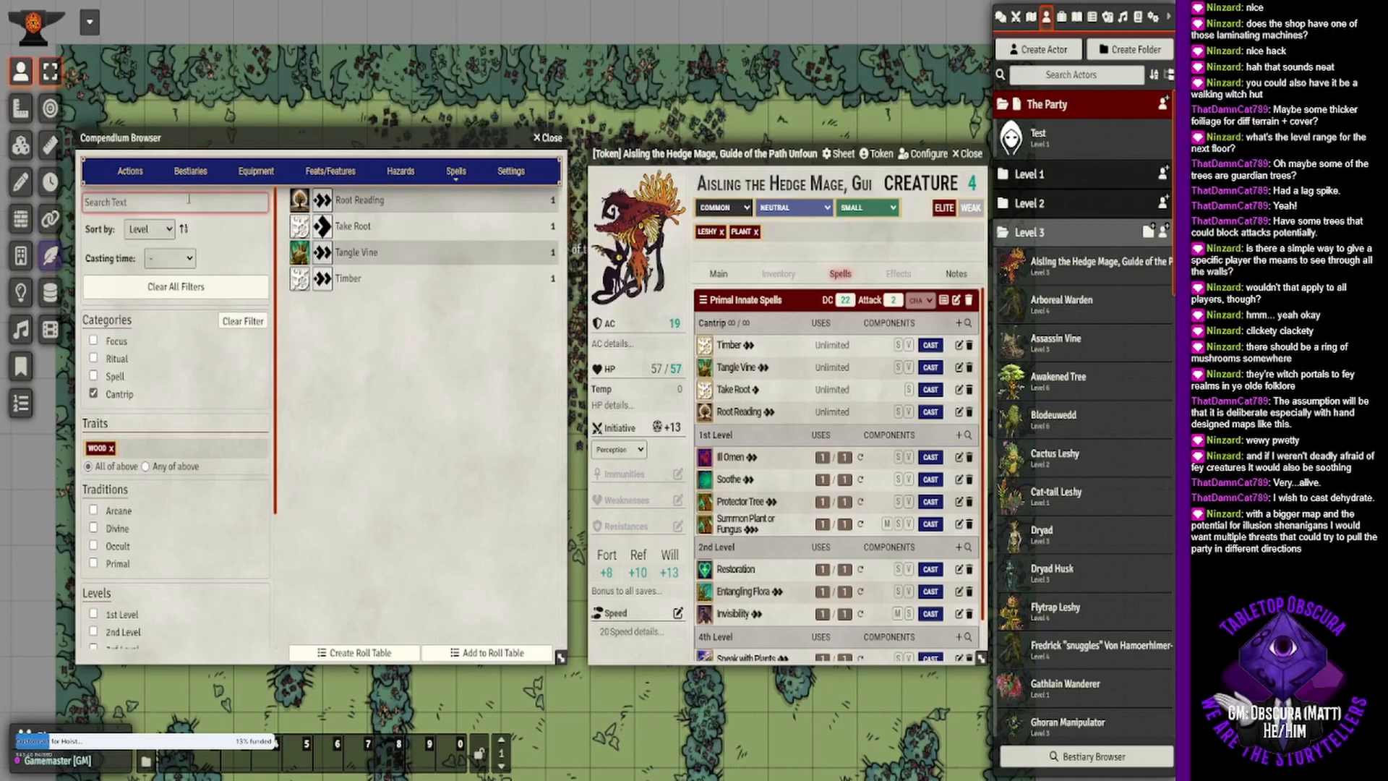
{"action": "type", "text": "illu"}
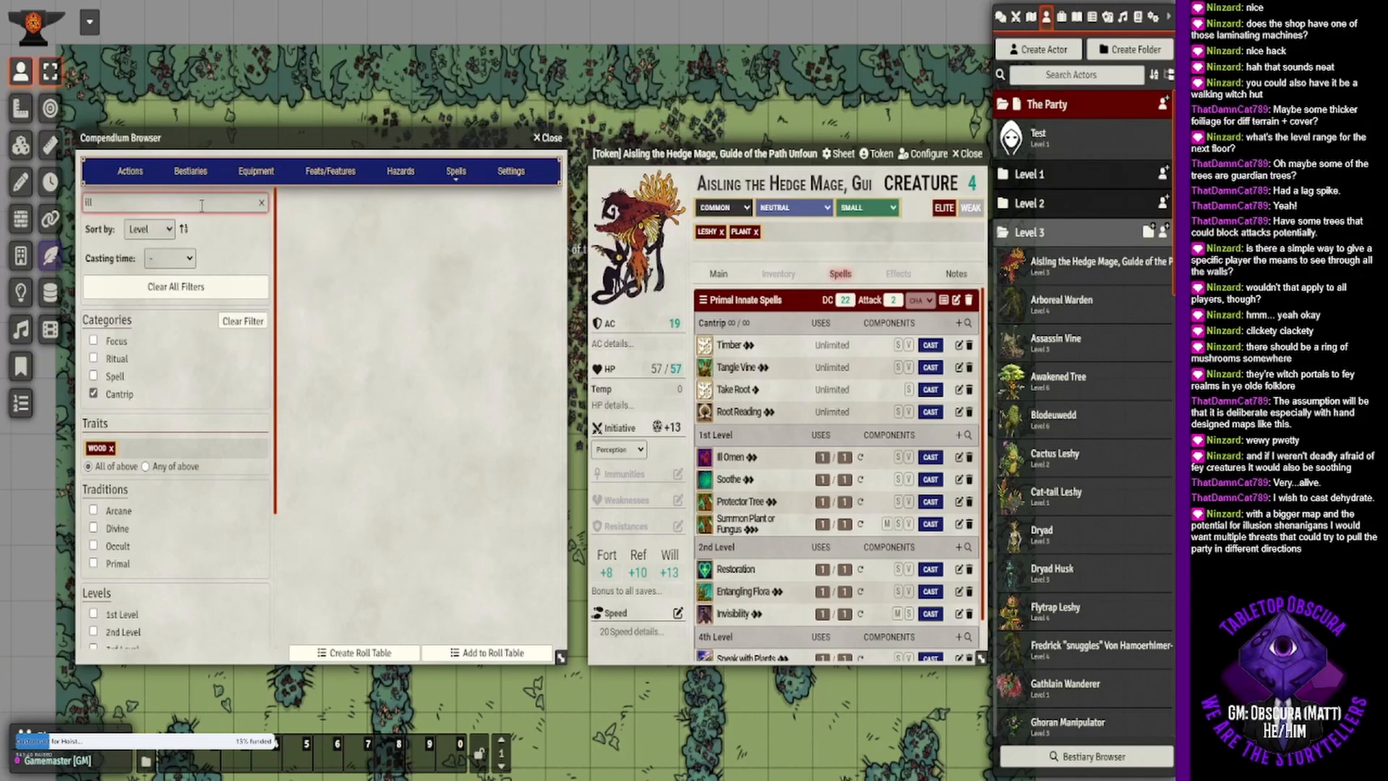
{"action": "key", "text": "BackSpace"}
{"action": "key", "text": "BackSpace"}
{"action": "key", "text": "BackSpace"}
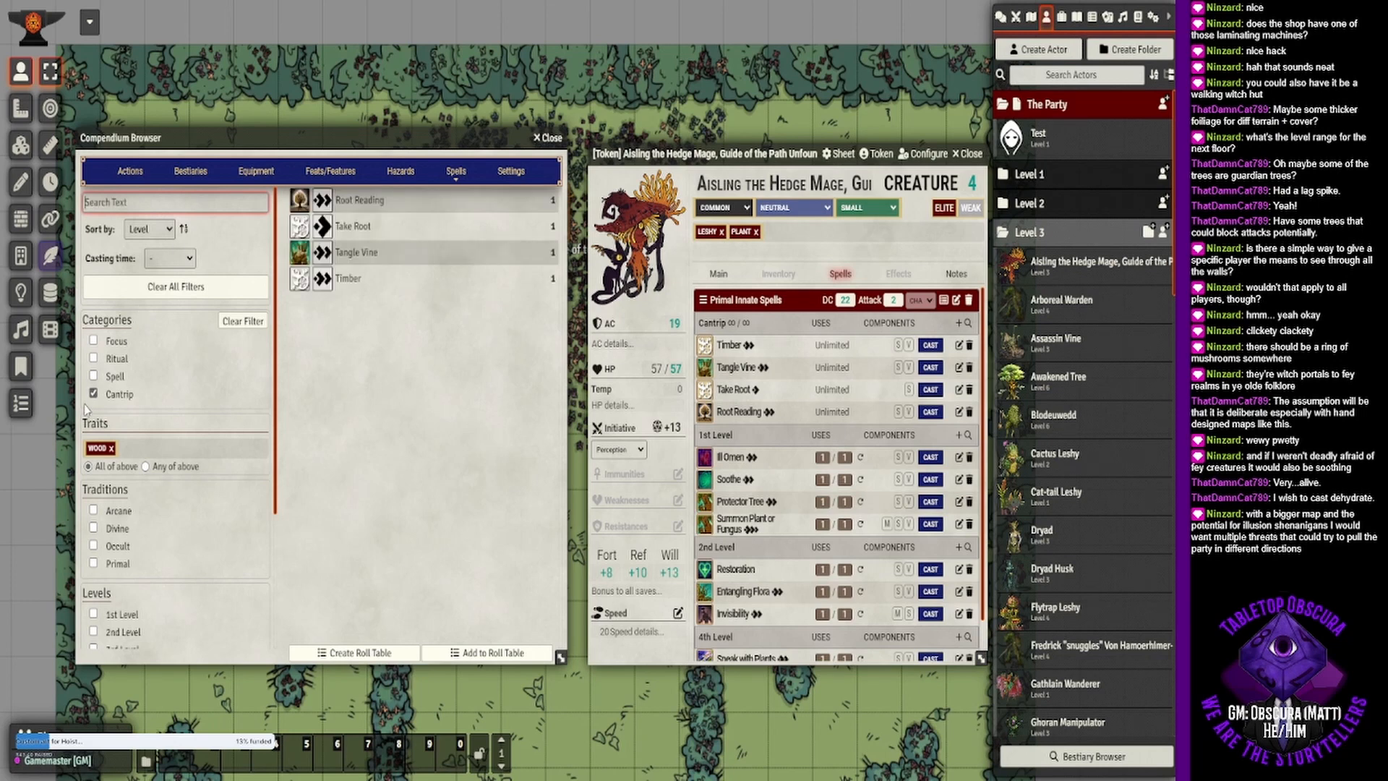
- Replace the Cantrip and Wood filters with the Illusion trait, and add Illusory Creature to the hedge mage's 2nd-level primal innate spells
{"action": "left_click", "coordinate": [93, 393]}
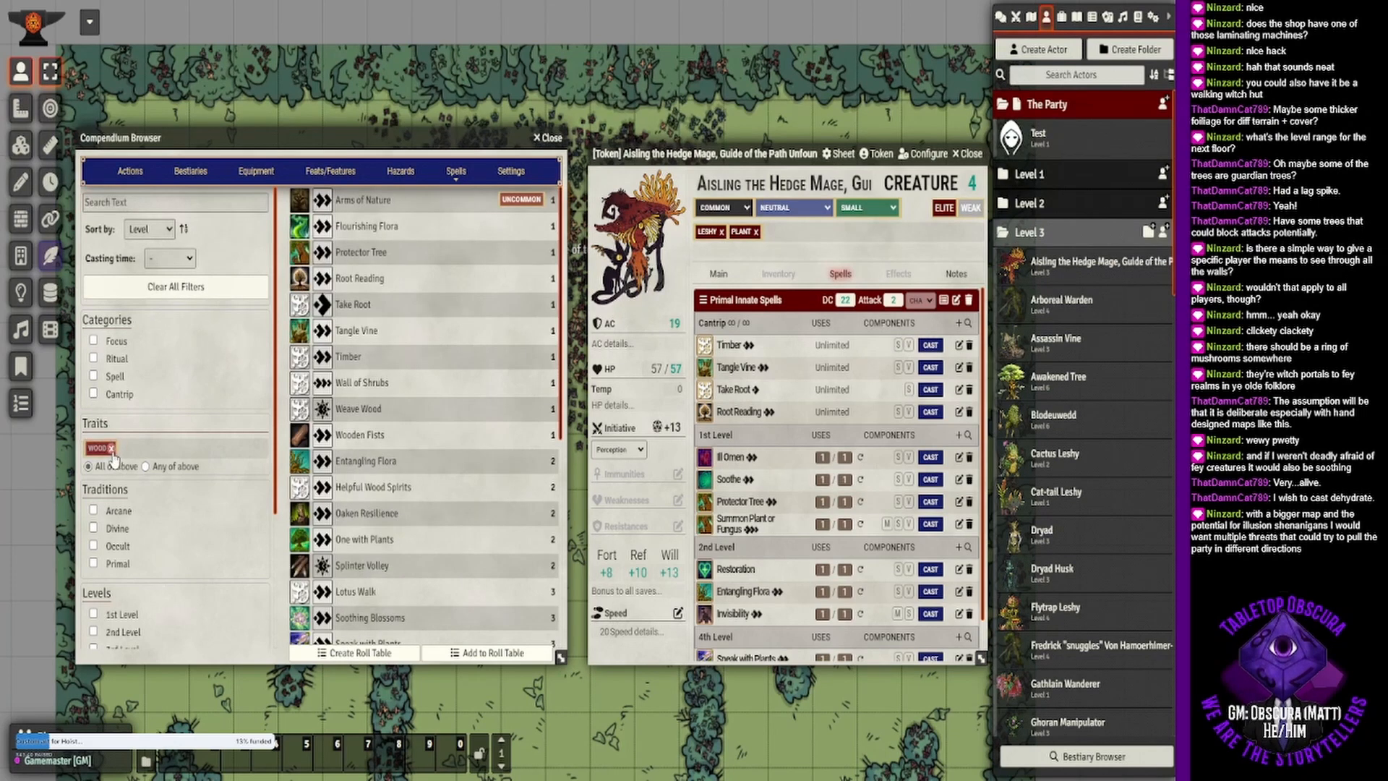
{"action": "left_click", "coordinate": [111, 448]}
{"action": "left_click", "coordinate": [125, 448]}
{"action": "type", "text": "illusion"}
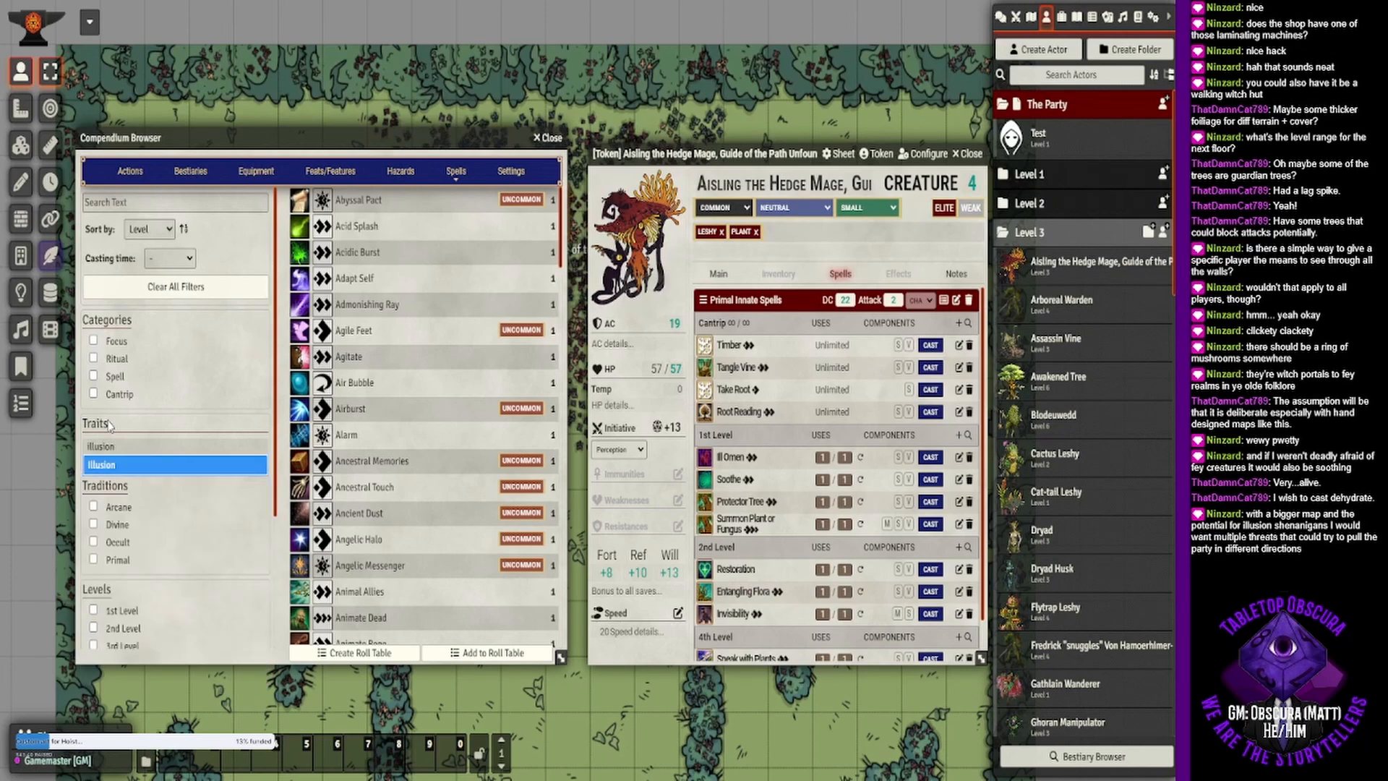
{"action": "left_click", "coordinate": [101, 465]}
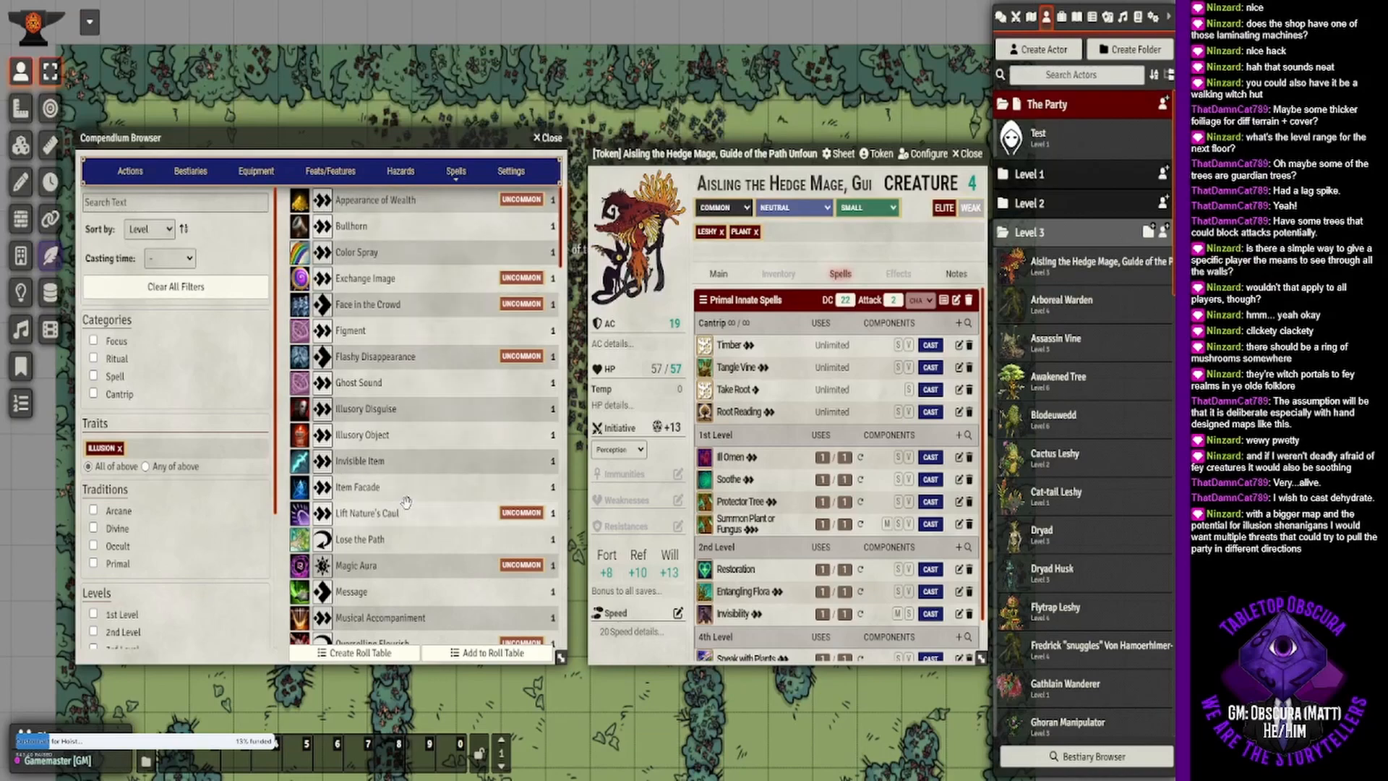
{"action": "scroll", "coordinate": [405, 507], "scroll_direction": "down", "scroll_amount": 3}
{"action": "scroll", "coordinate": [405, 506], "scroll_direction": "down", "scroll_amount": 4}
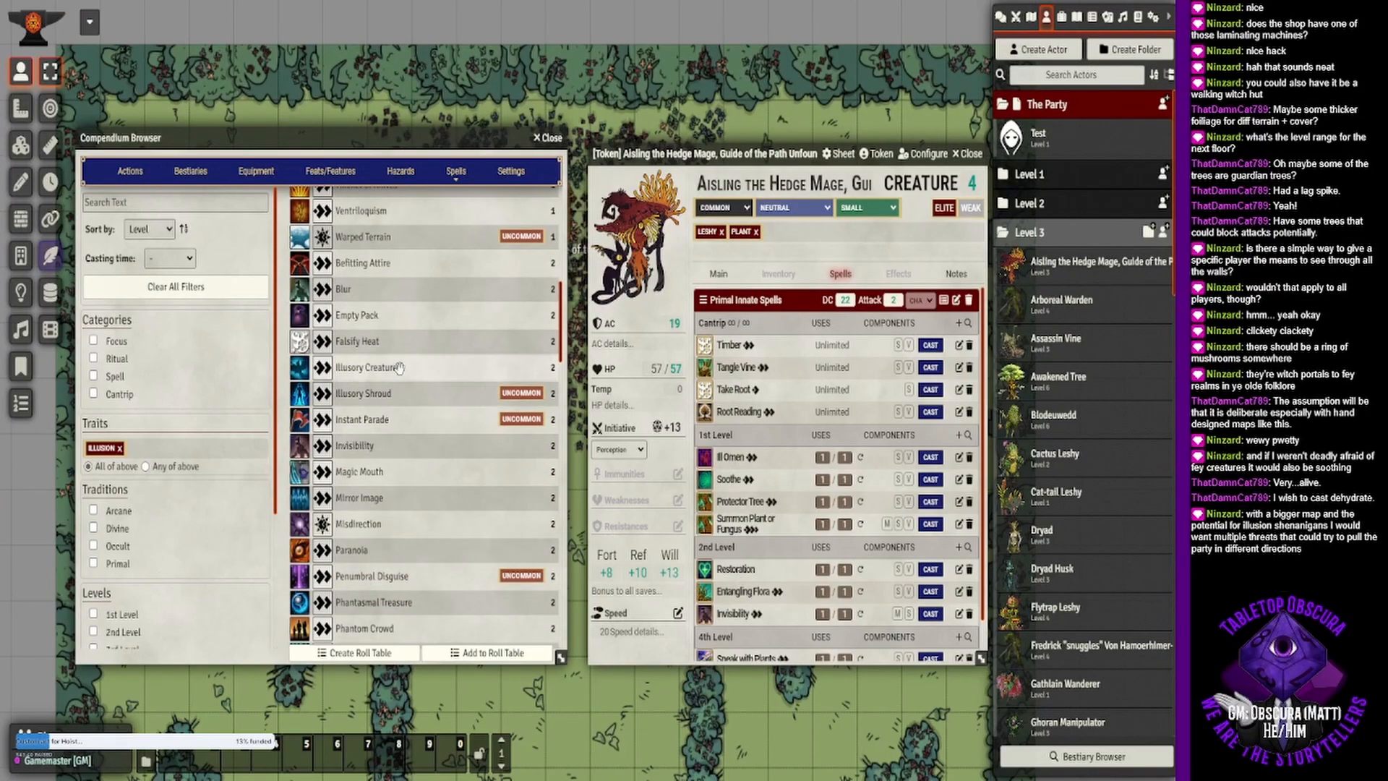
{"action": "left_click_drag", "start_coordinate": [420, 370], "coordinate": [835, 499]}
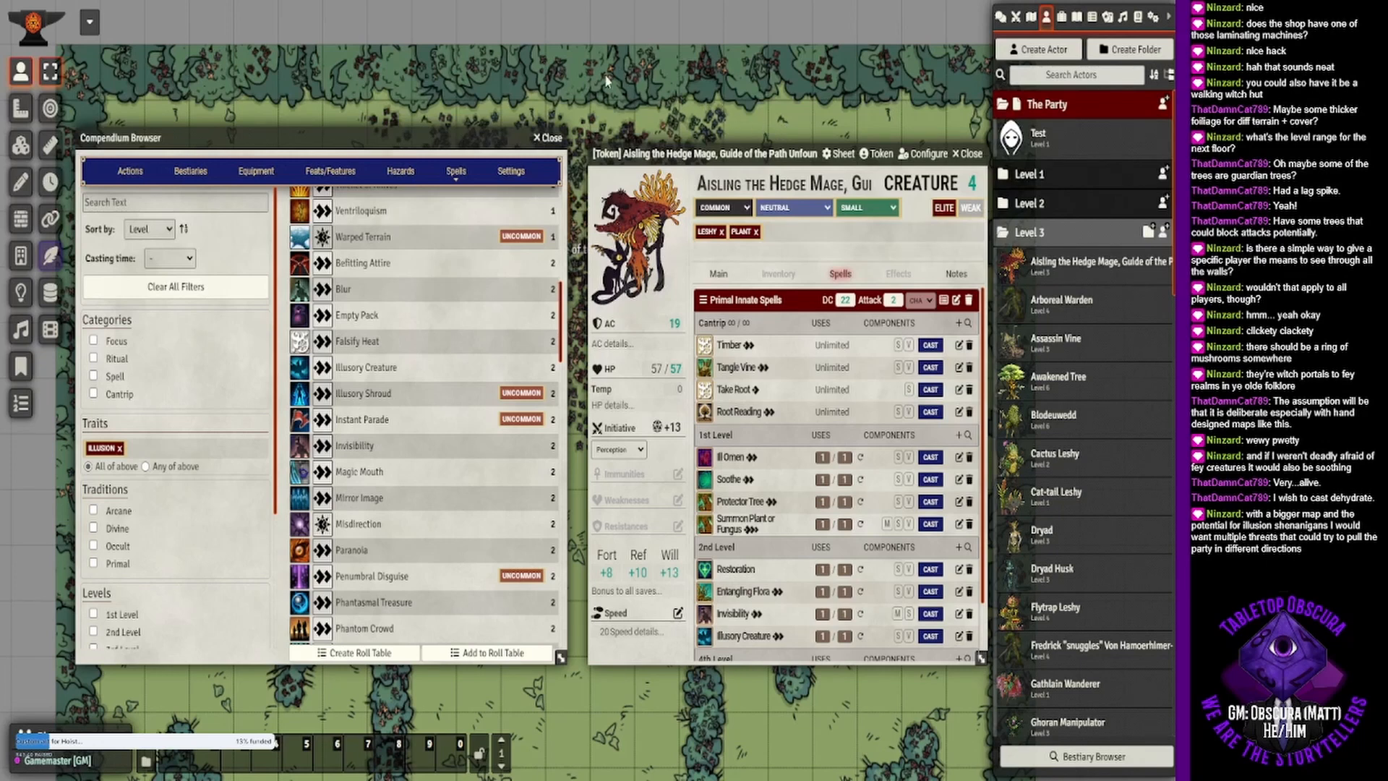
{"action": "left_click", "coordinate": [552, 140]}
- Review the hedge mage's spell list and read the description of the Embody Familiar action
{"action": "left_click_drag", "start_coordinate": [707, 149], "coordinate": [518, 104]}
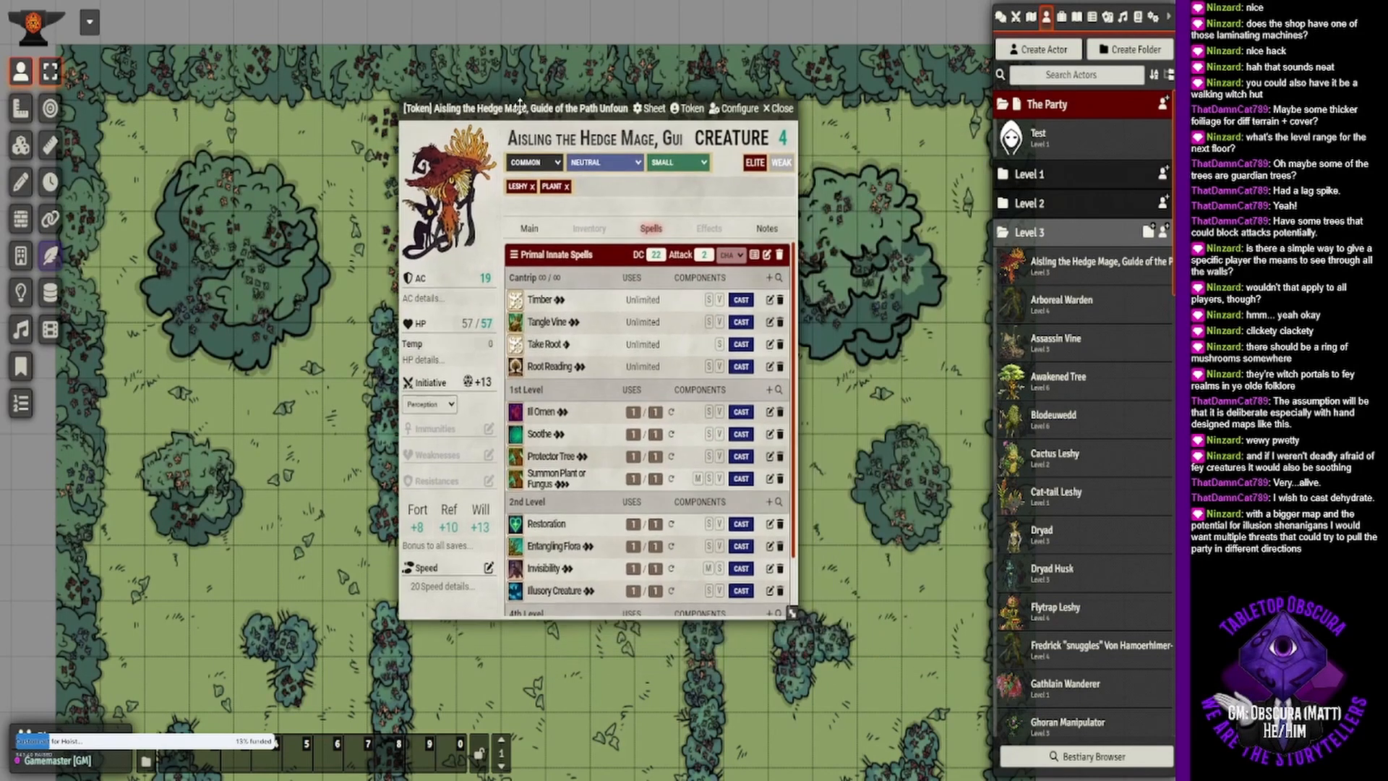
{"action": "scroll", "coordinate": [614, 484], "scroll_direction": "down", "scroll_amount": 1}
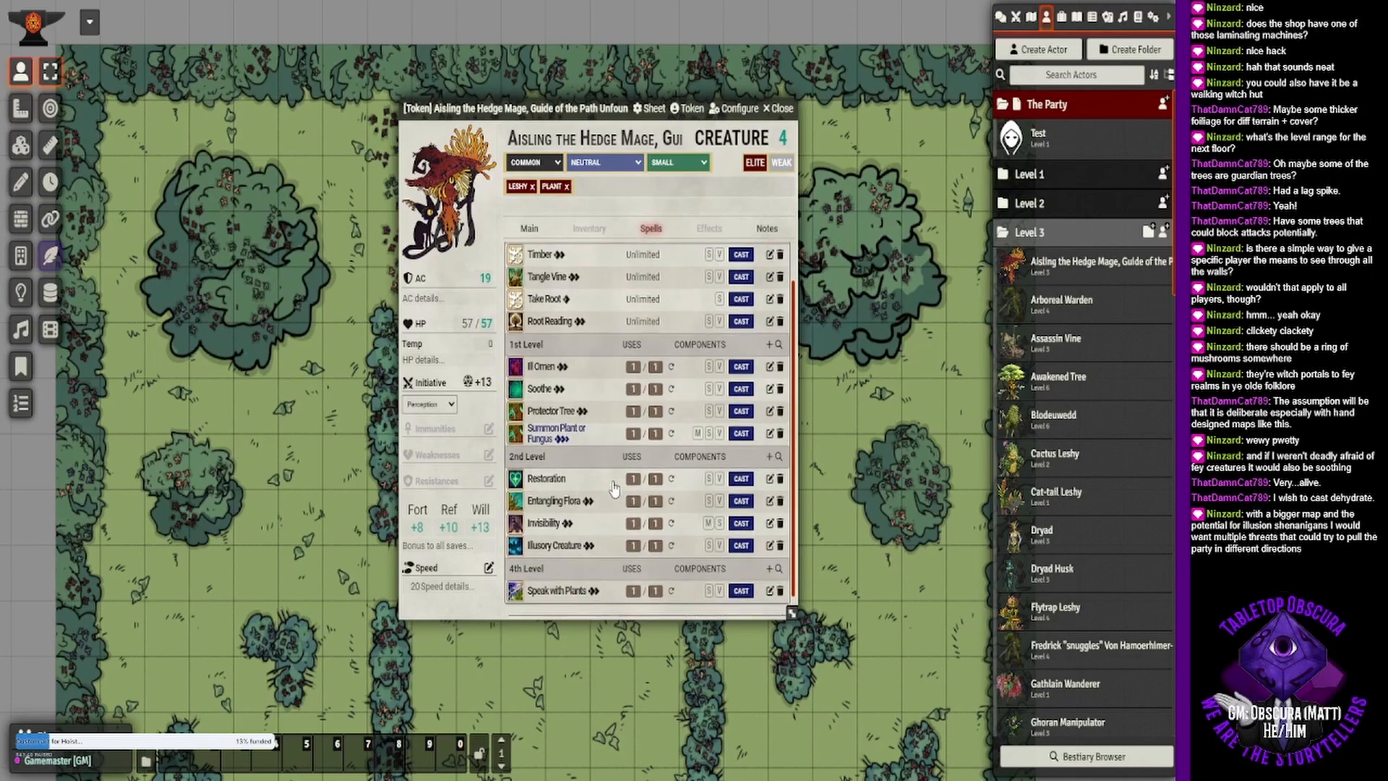
{"action": "scroll", "coordinate": [616, 480], "scroll_direction": "up", "scroll_amount": 1}
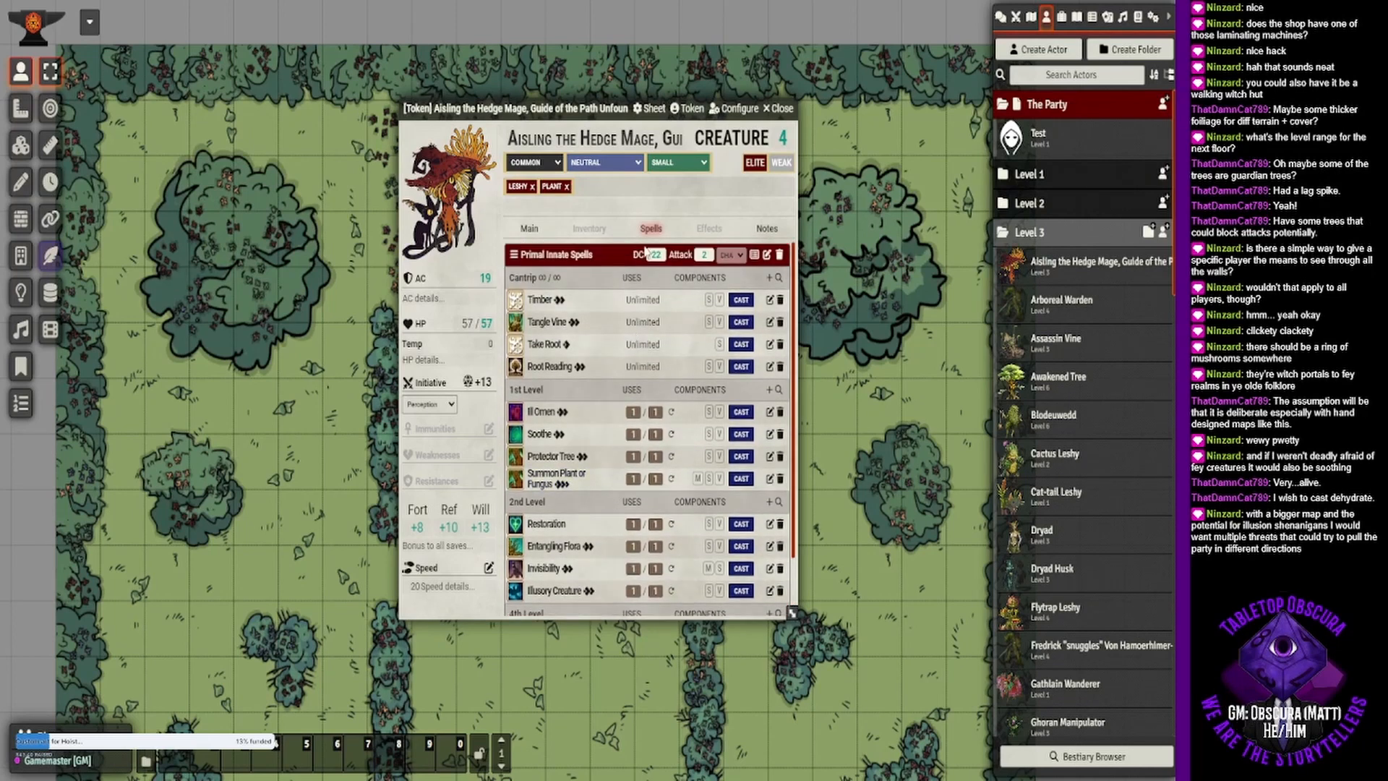
{"action": "left_click", "coordinate": [523, 230]}
{"action": "scroll", "coordinate": [553, 506], "scroll_direction": "down", "scroll_amount": 3}
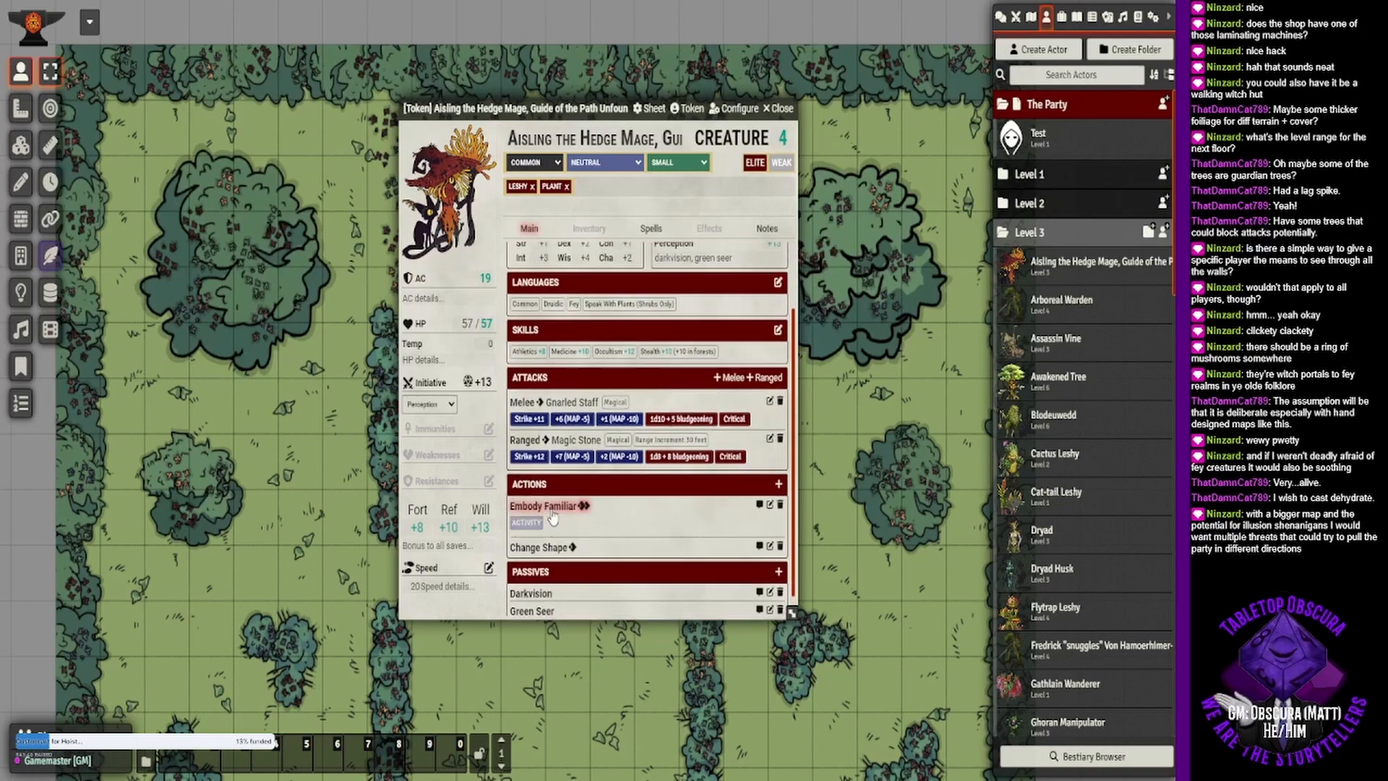
{"action": "left_click", "coordinate": [553, 515]}
{"action": "scroll", "coordinate": [553, 515], "scroll_direction": "down", "scroll_amount": 1}
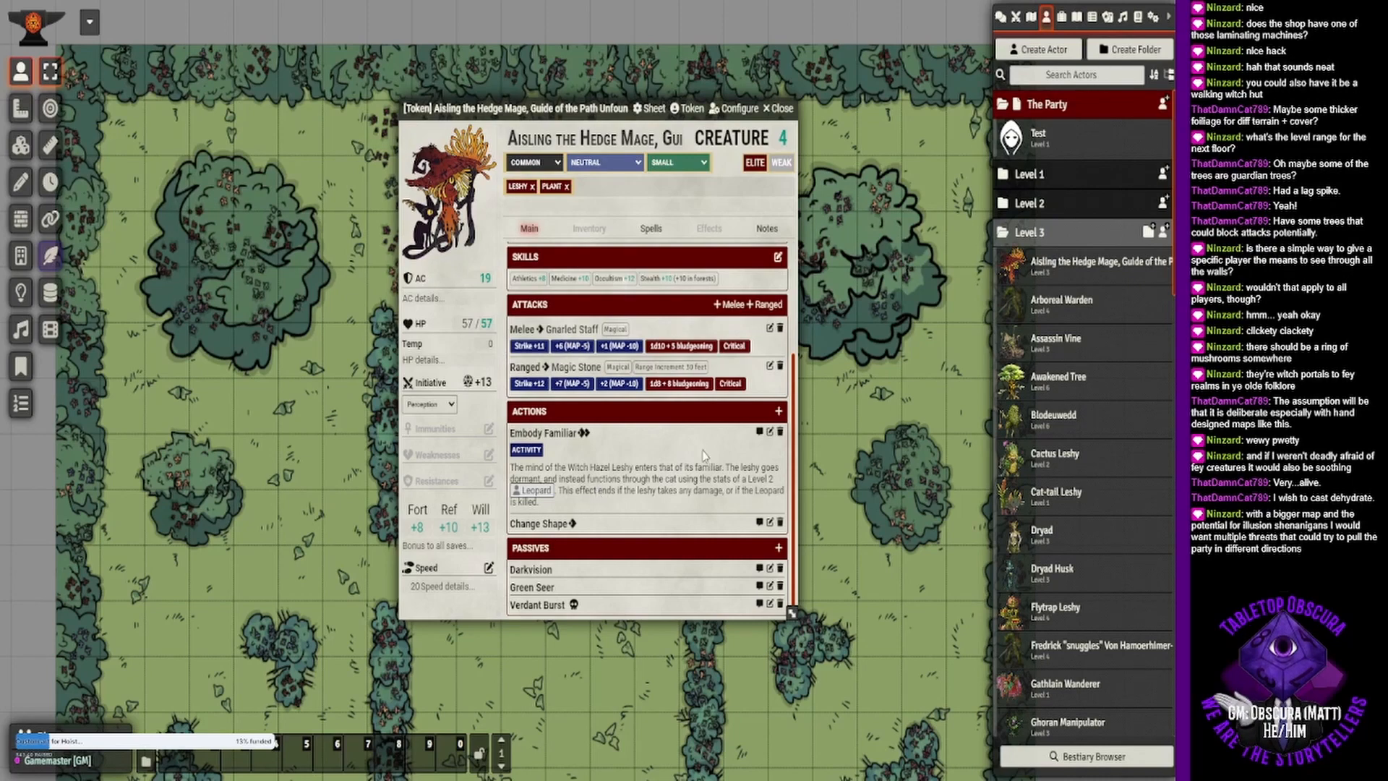
- Open the bestiary browser and filter it to creatures of at least level 4 with the Animal trait
{"action": "left_click_drag", "start_coordinate": [587, 101], "coordinate": [708, 108]}
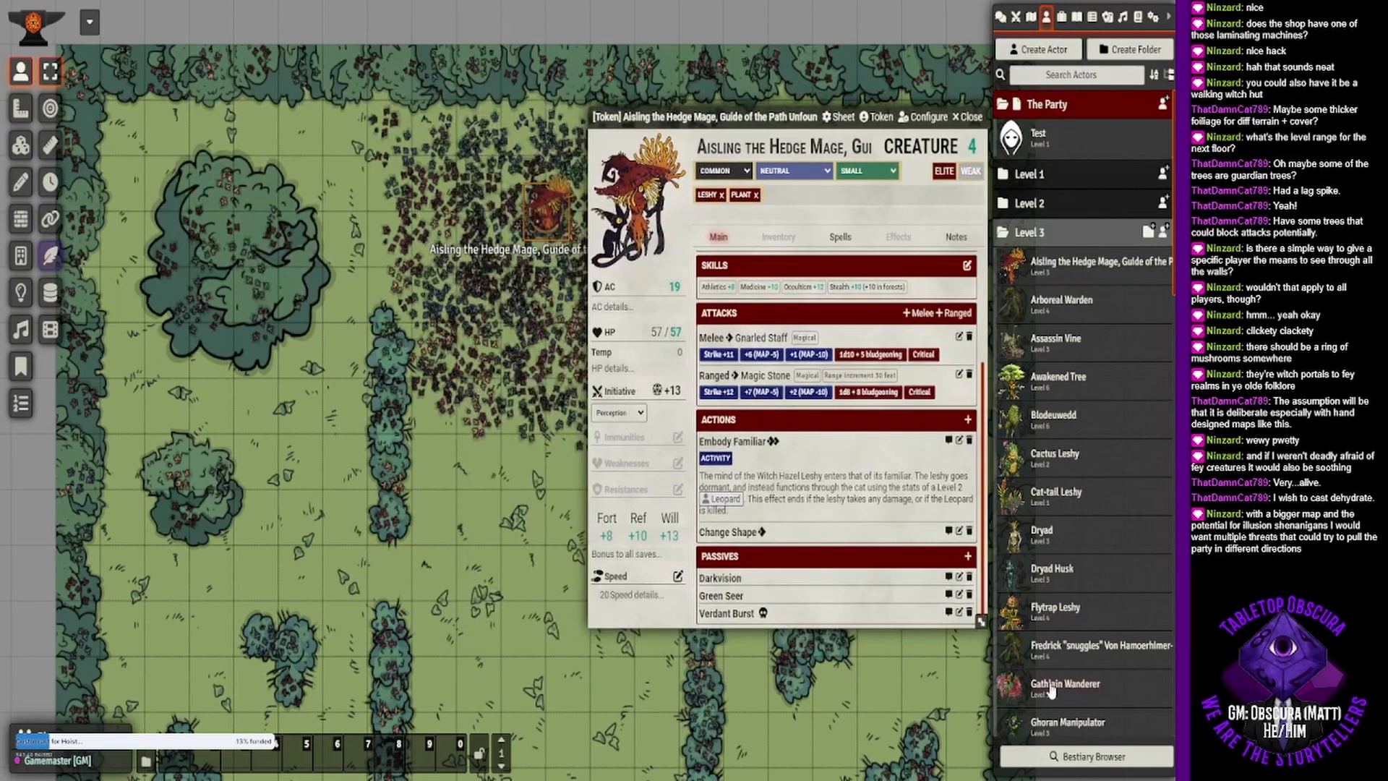
{"action": "left_click", "coordinate": [1070, 755]}
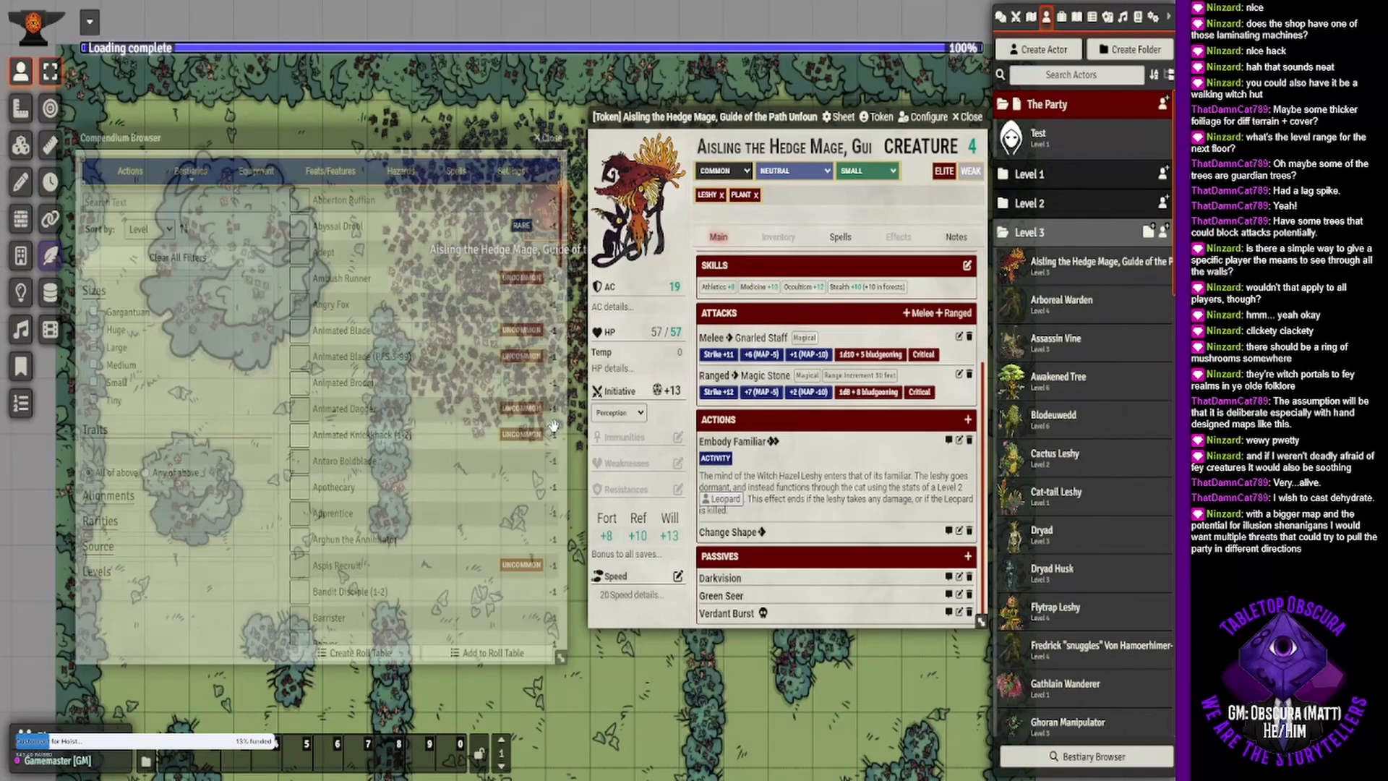
{"action": "left_click", "coordinate": [179, 200]}
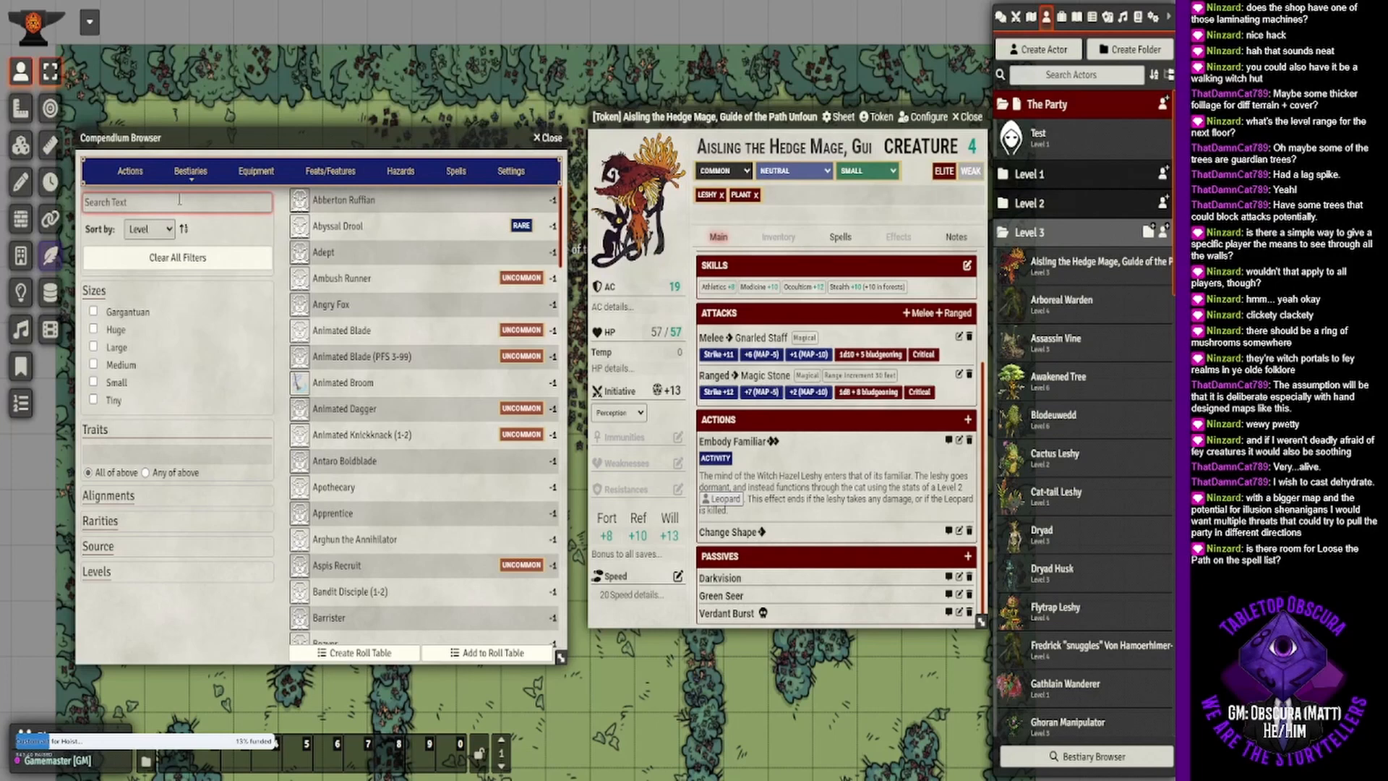
{"action": "left_click", "coordinate": [108, 571]}
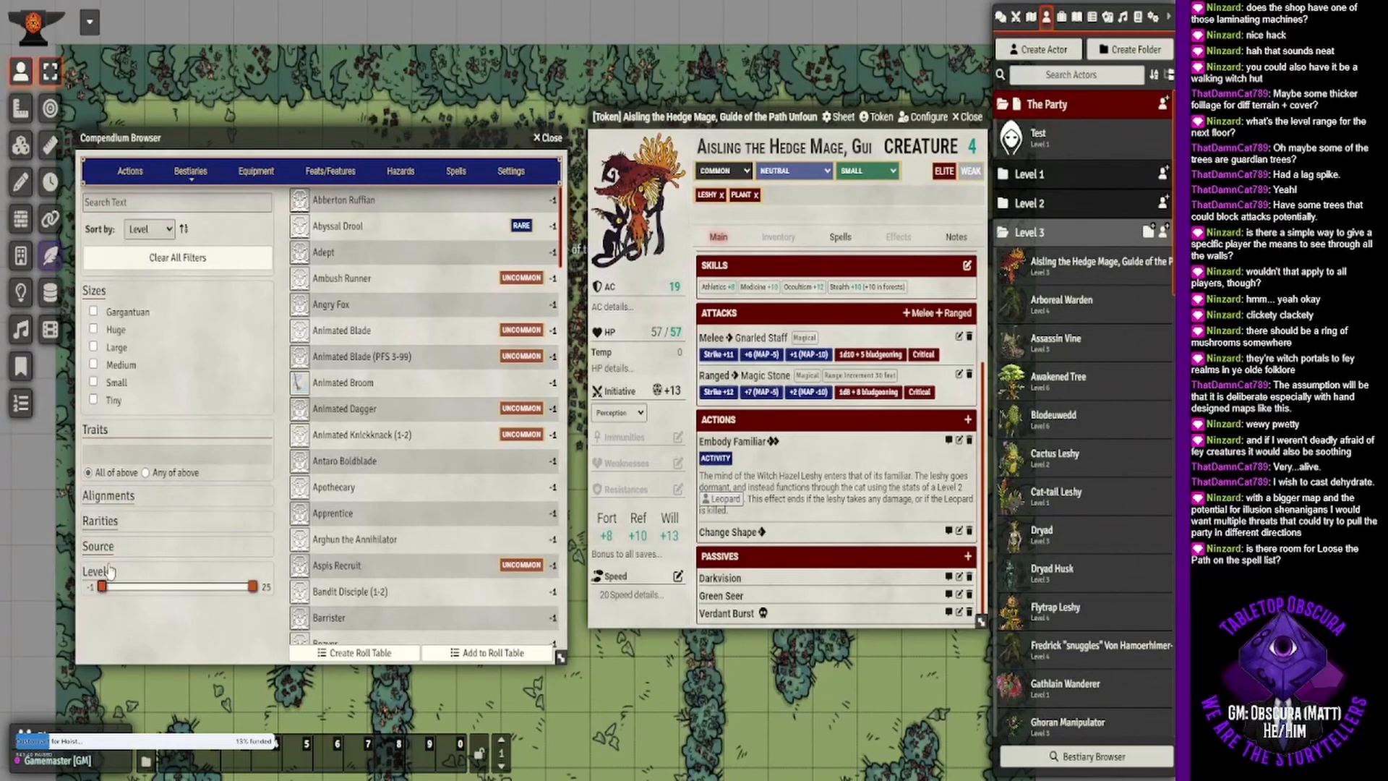
{"action": "left_click_drag", "start_coordinate": [102, 586], "coordinate": [131, 586]}
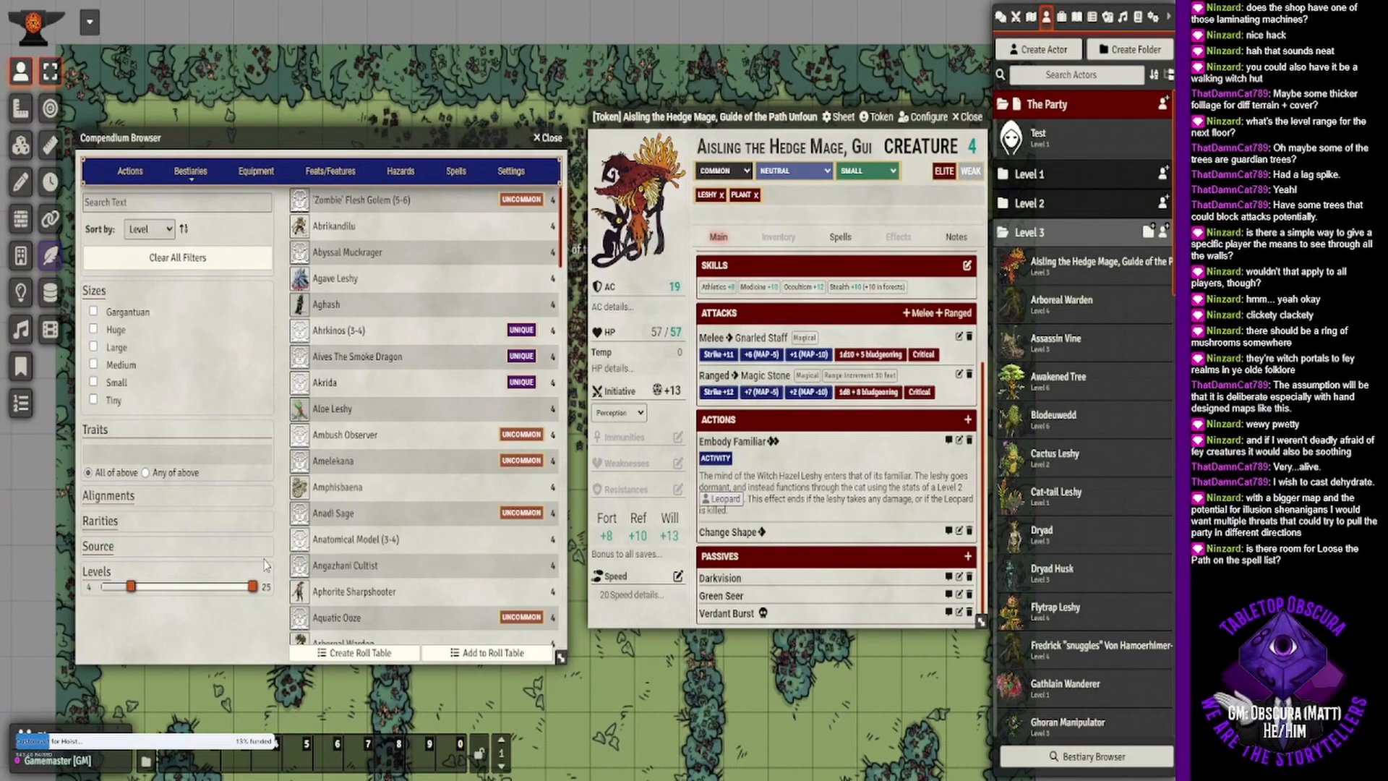
{"action": "left_click", "coordinate": [165, 449]}
{"action": "type", "text": "anima"}
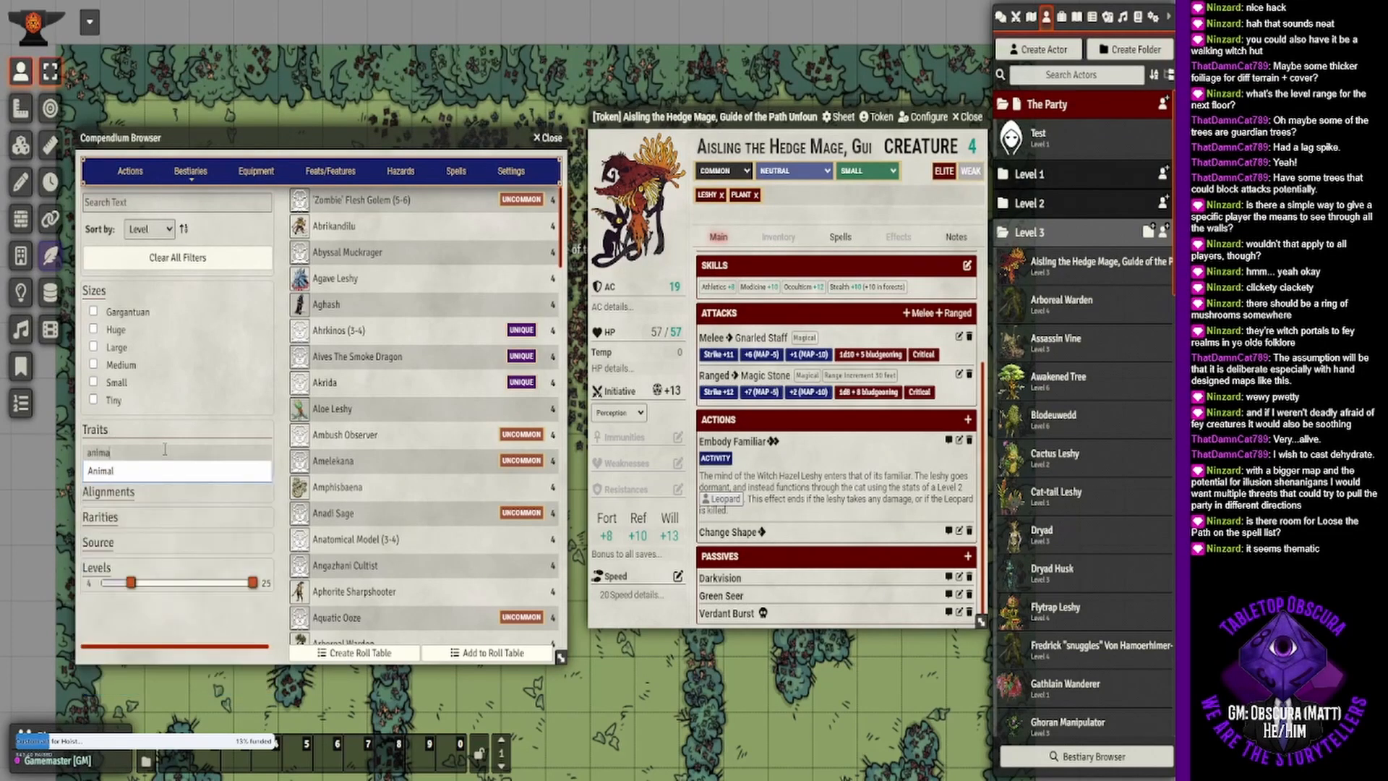
{"action": "left_click", "coordinate": [168, 471]}
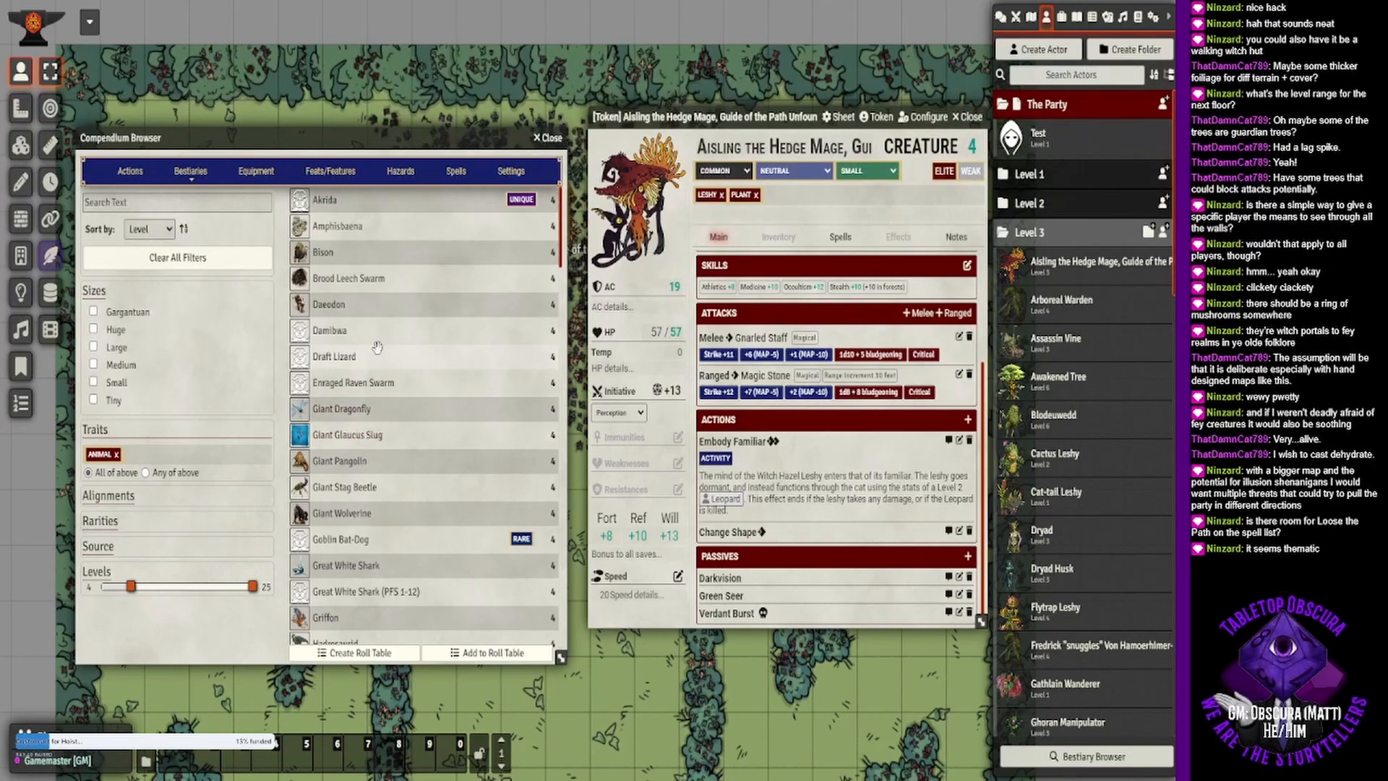
- Look through the level 4 animals and lower the minimum level filter to 3
{"action": "scroll", "coordinate": [390, 259], "scroll_direction": "down", "scroll_amount": 3}
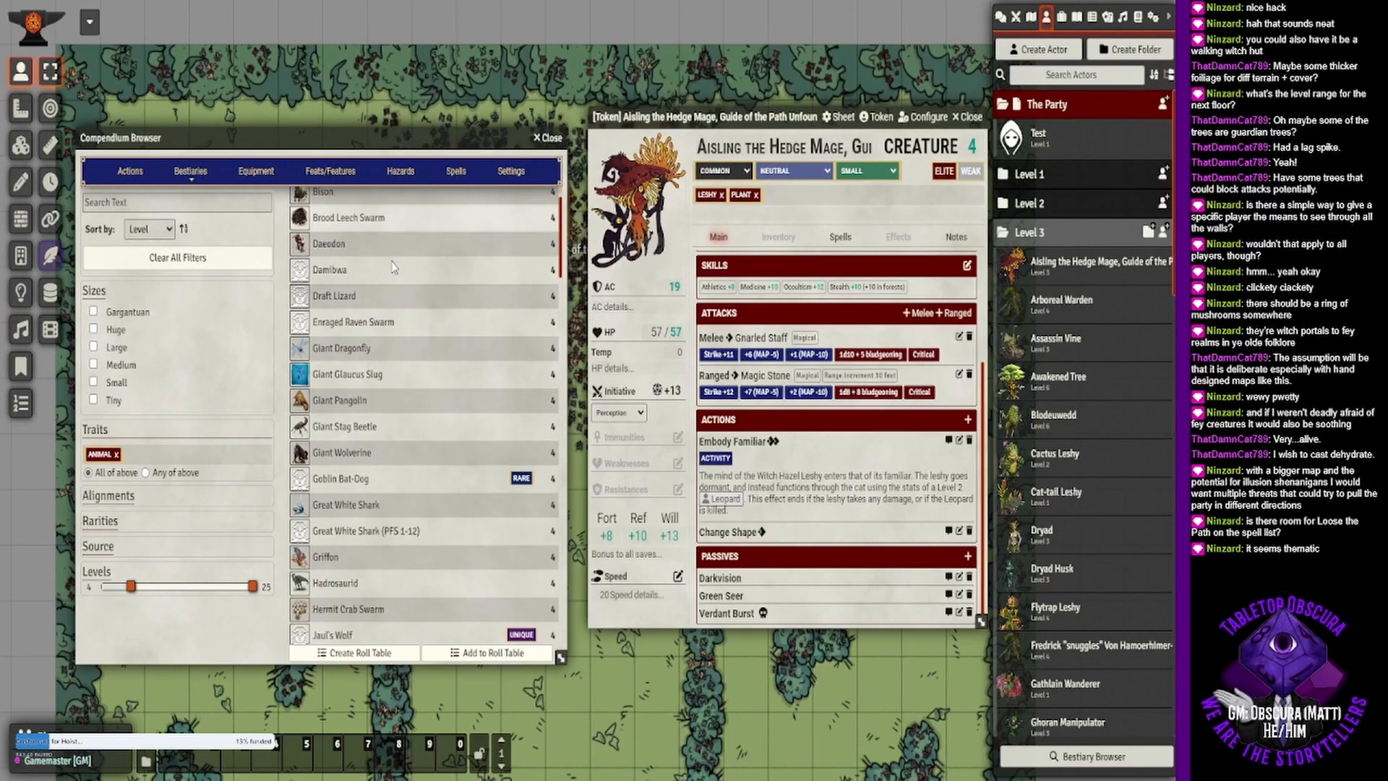
{"action": "scroll", "coordinate": [390, 258], "scroll_direction": "down", "scroll_amount": 3}
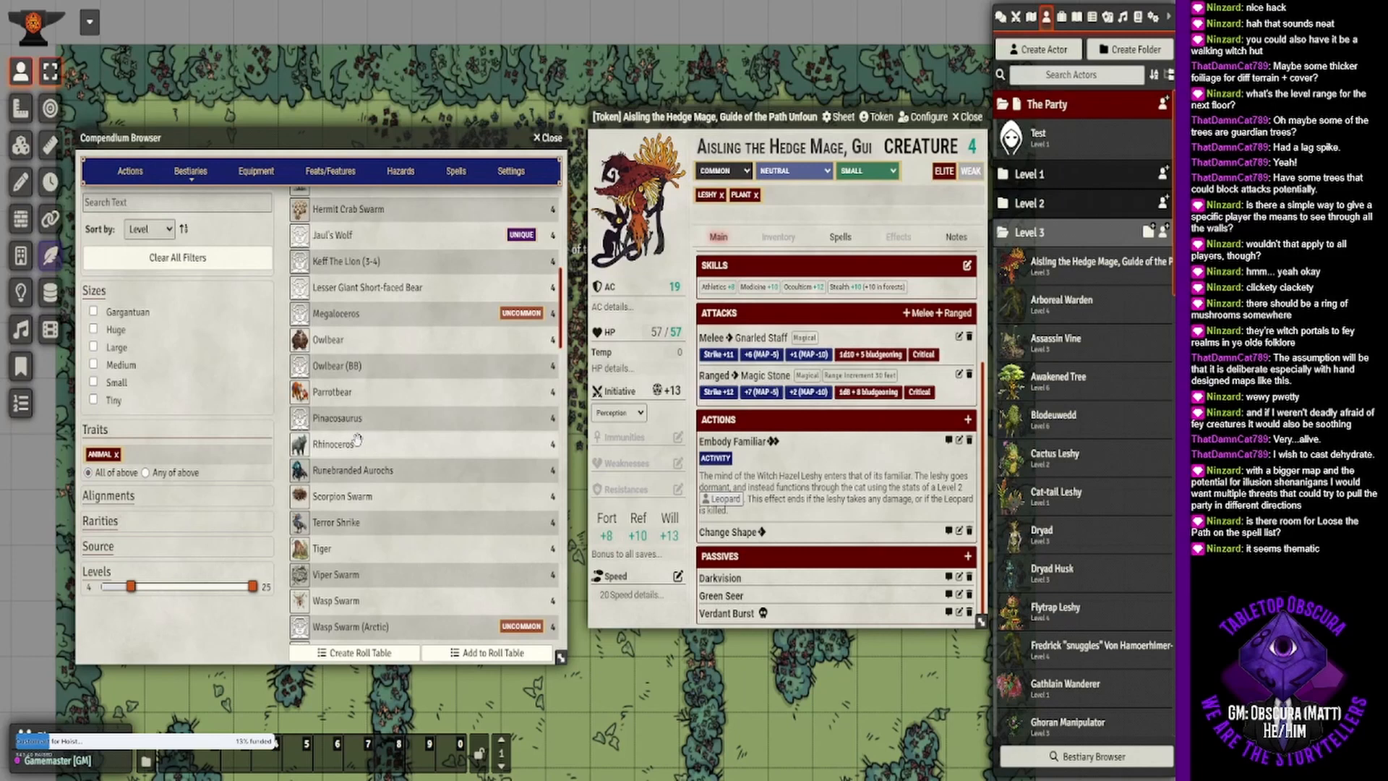
{"action": "scroll", "coordinate": [370, 443], "scroll_direction": "down", "scroll_amount": 1}
{"action": "scroll", "coordinate": [369, 443], "scroll_direction": "down", "scroll_amount": 2}
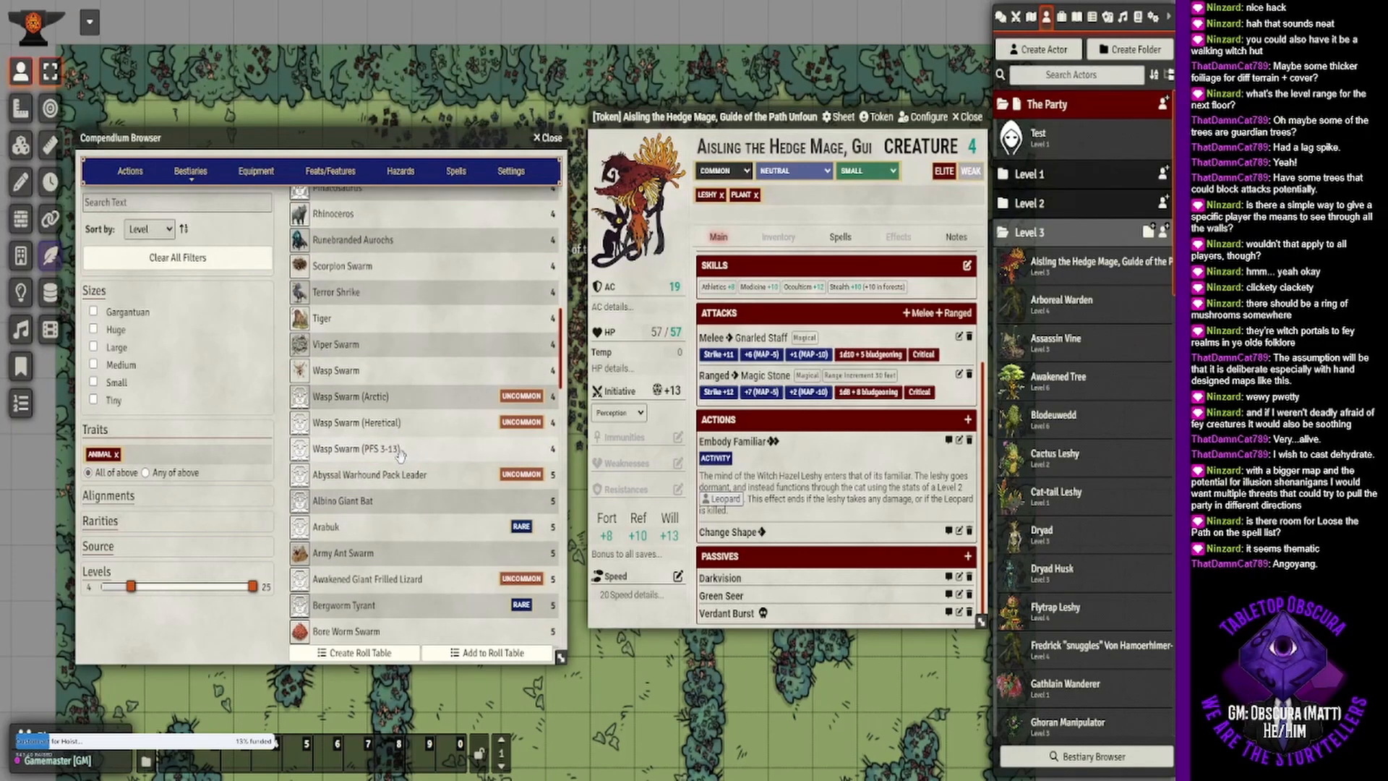
{"action": "scroll", "coordinate": [400, 453], "scroll_direction": "up", "scroll_amount": 10}
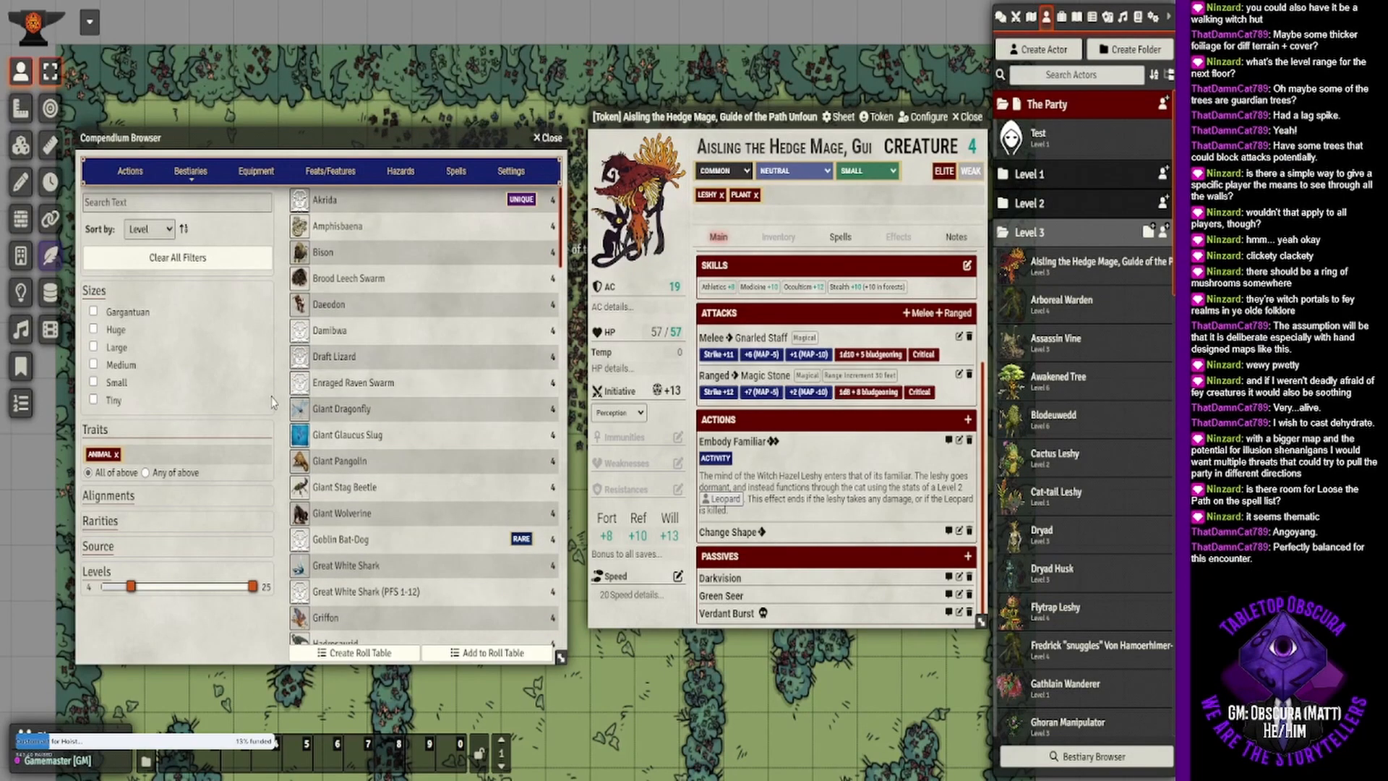
{"action": "left_click_drag", "start_coordinate": [130, 588], "coordinate": [125, 587]}
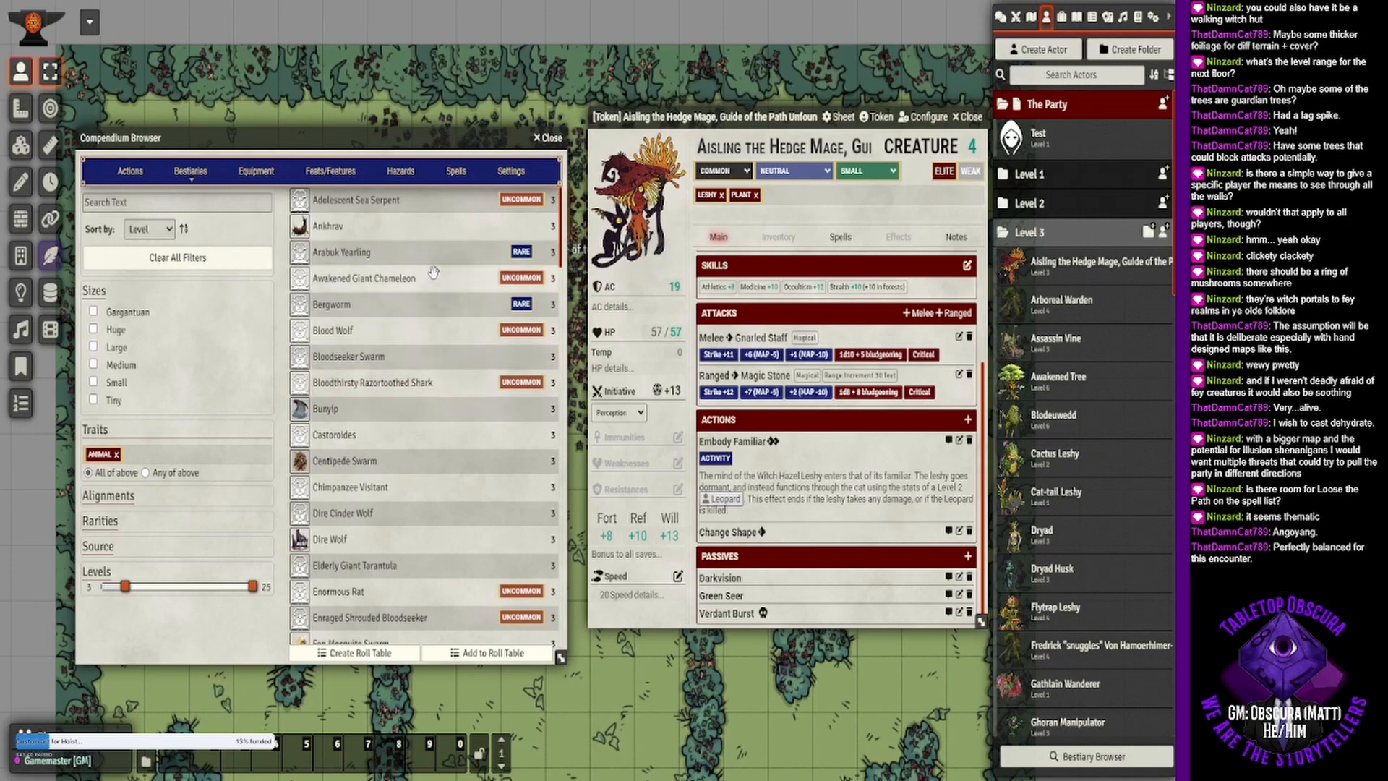
- Find the Lion among the level 3 animals and import it into the Level 3 actor folder
{"action": "scroll", "coordinate": [407, 299], "scroll_direction": "down", "scroll_amount": 1}
{"action": "scroll", "coordinate": [407, 299], "scroll_direction": "down", "scroll_amount": 3}
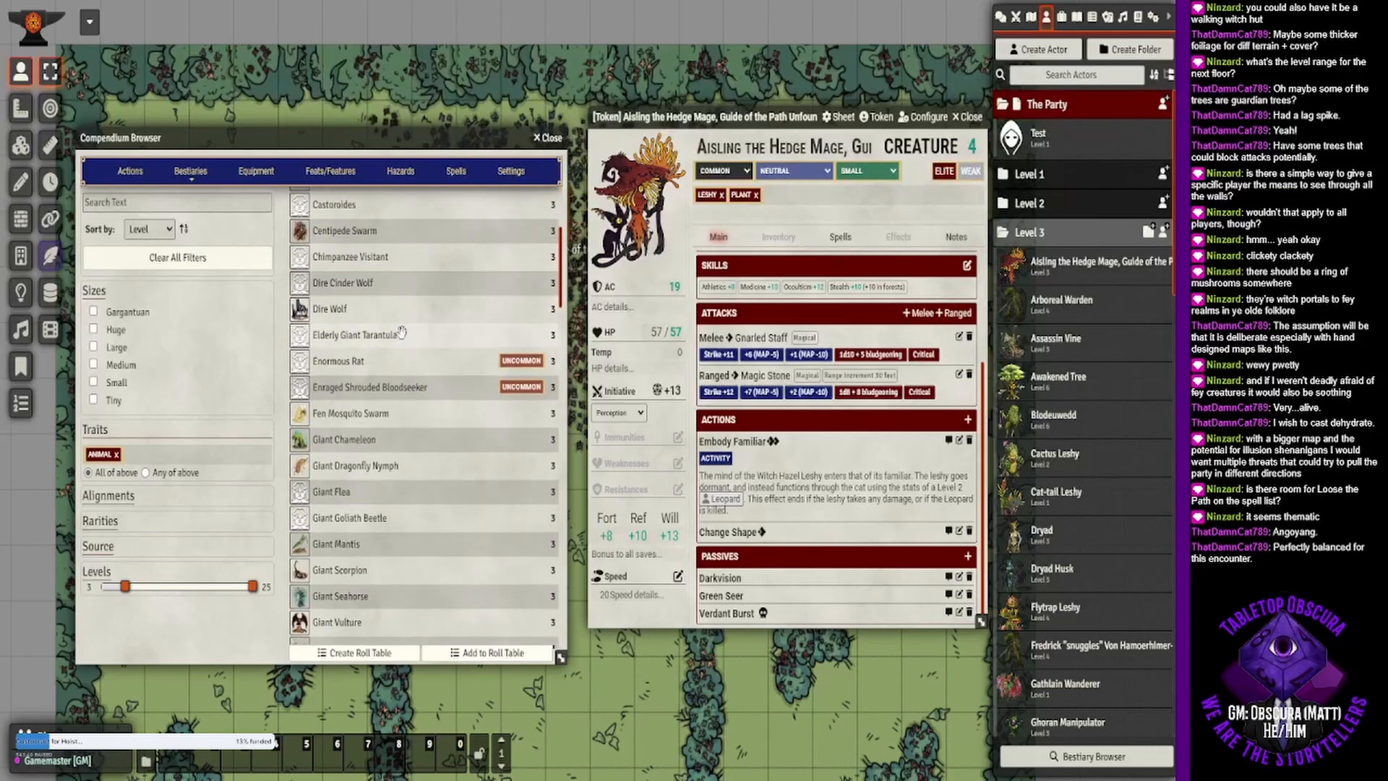
{"action": "scroll", "coordinate": [402, 361], "scroll_direction": "down", "scroll_amount": 1}
{"action": "scroll", "coordinate": [401, 362], "scroll_direction": "down", "scroll_amount": 2}
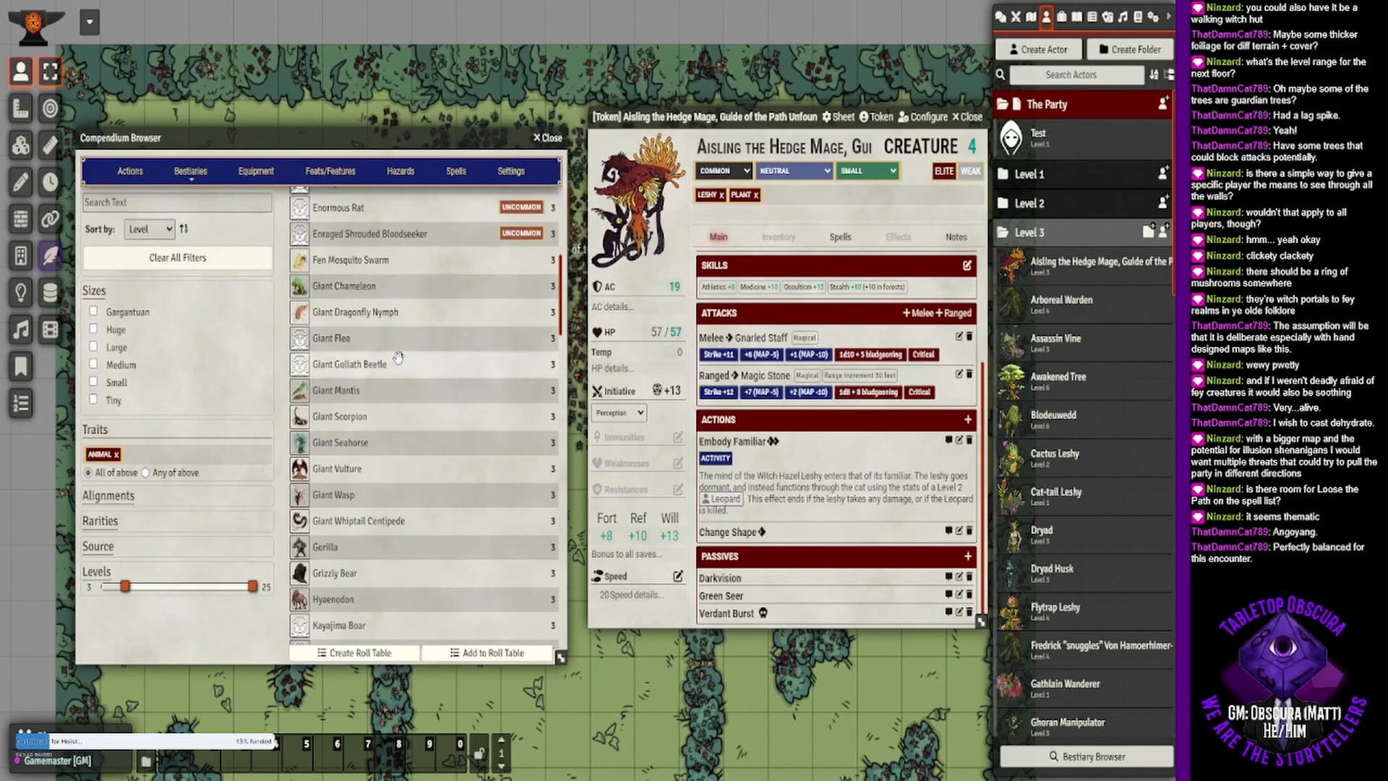
{"action": "scroll", "coordinate": [398, 358], "scroll_direction": "down", "scroll_amount": 1}
{"action": "scroll", "coordinate": [398, 360], "scroll_direction": "down", "scroll_amount": 2}
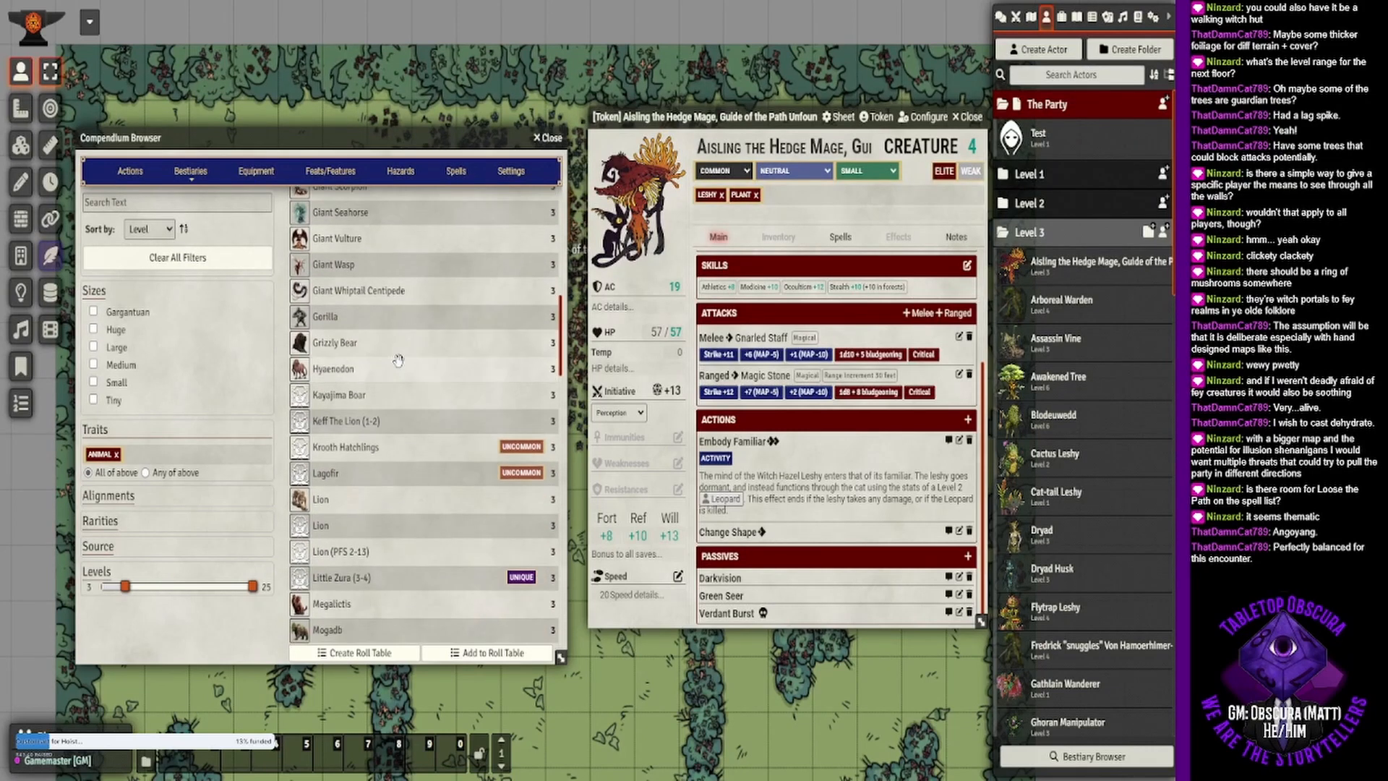
{"action": "scroll", "coordinate": [397, 360], "scroll_direction": "down", "scroll_amount": 1}
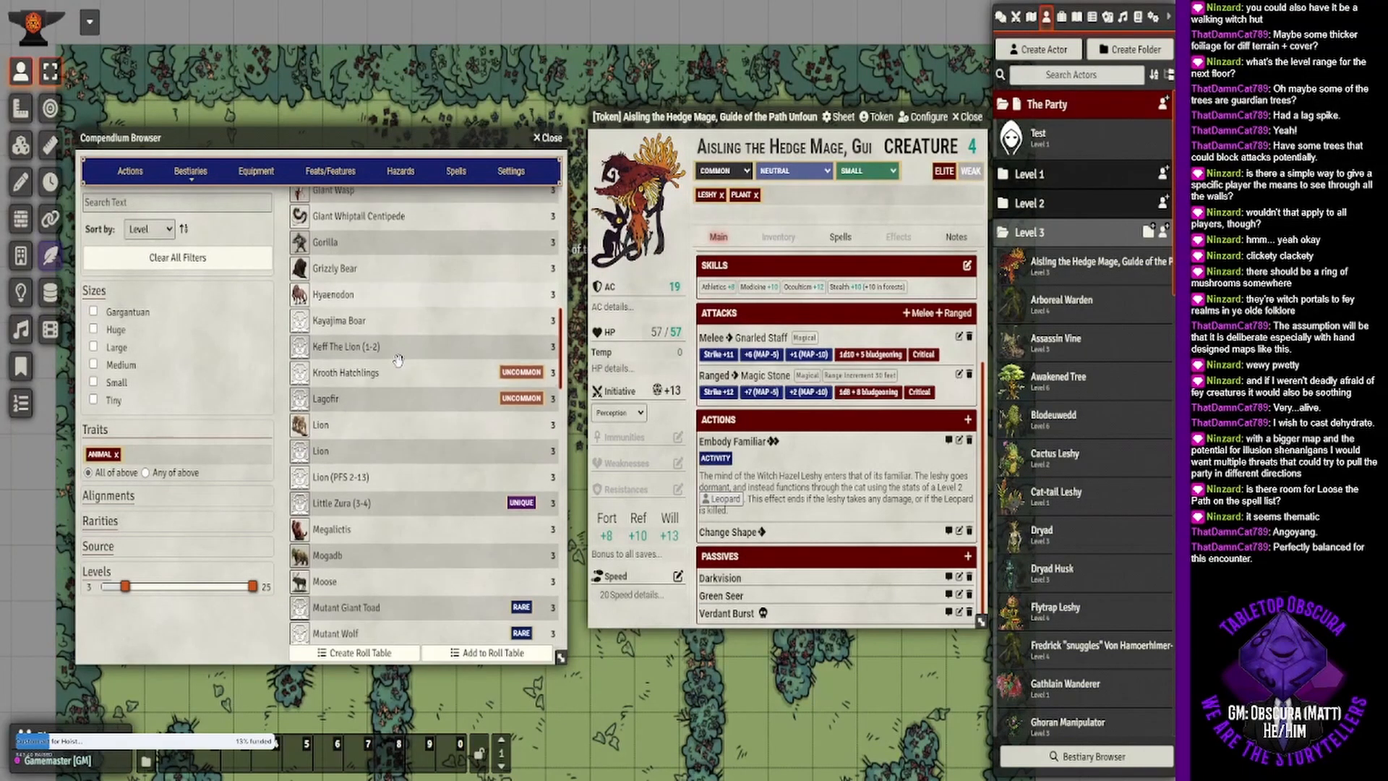
{"action": "scroll", "coordinate": [347, 354], "scroll_direction": "down", "scroll_amount": 2}
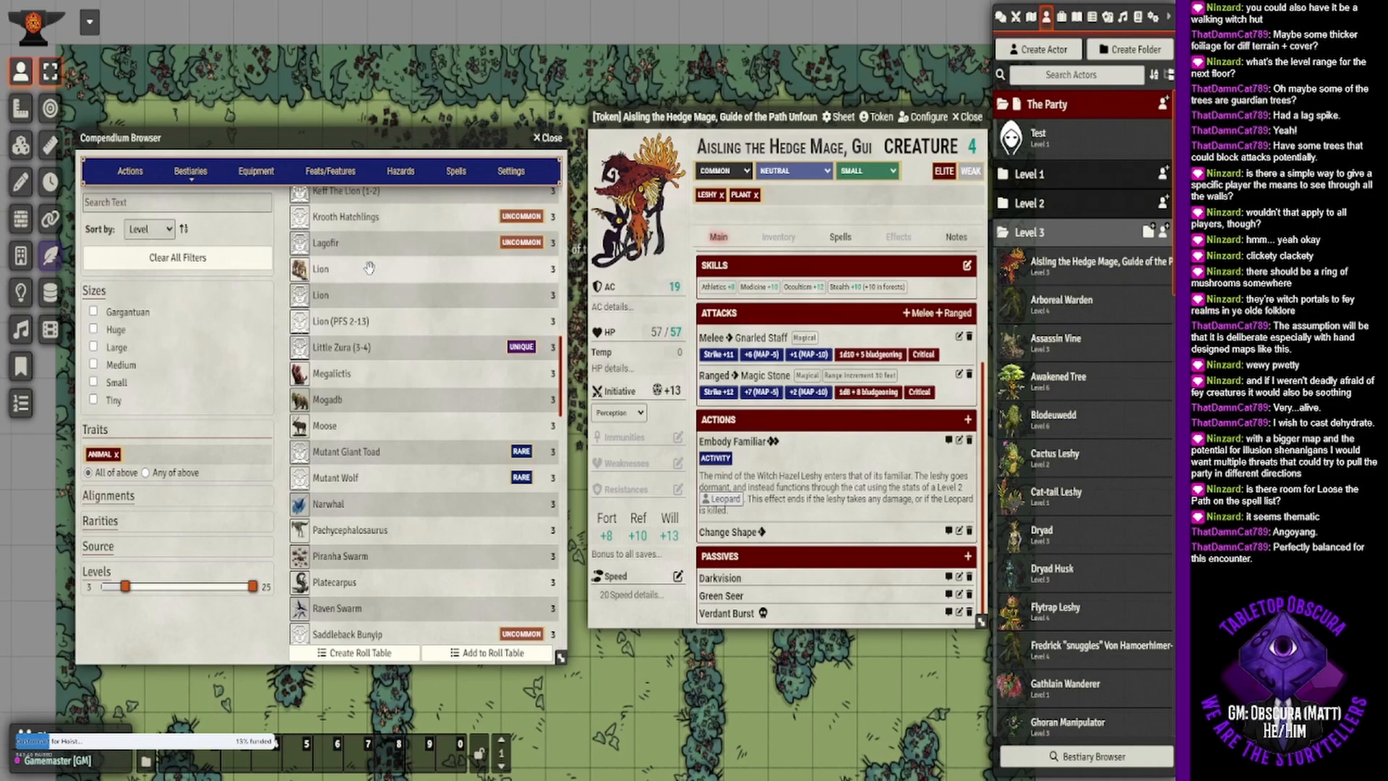
{"action": "left_click_drag", "start_coordinate": [368, 268], "coordinate": [1046, 463]}
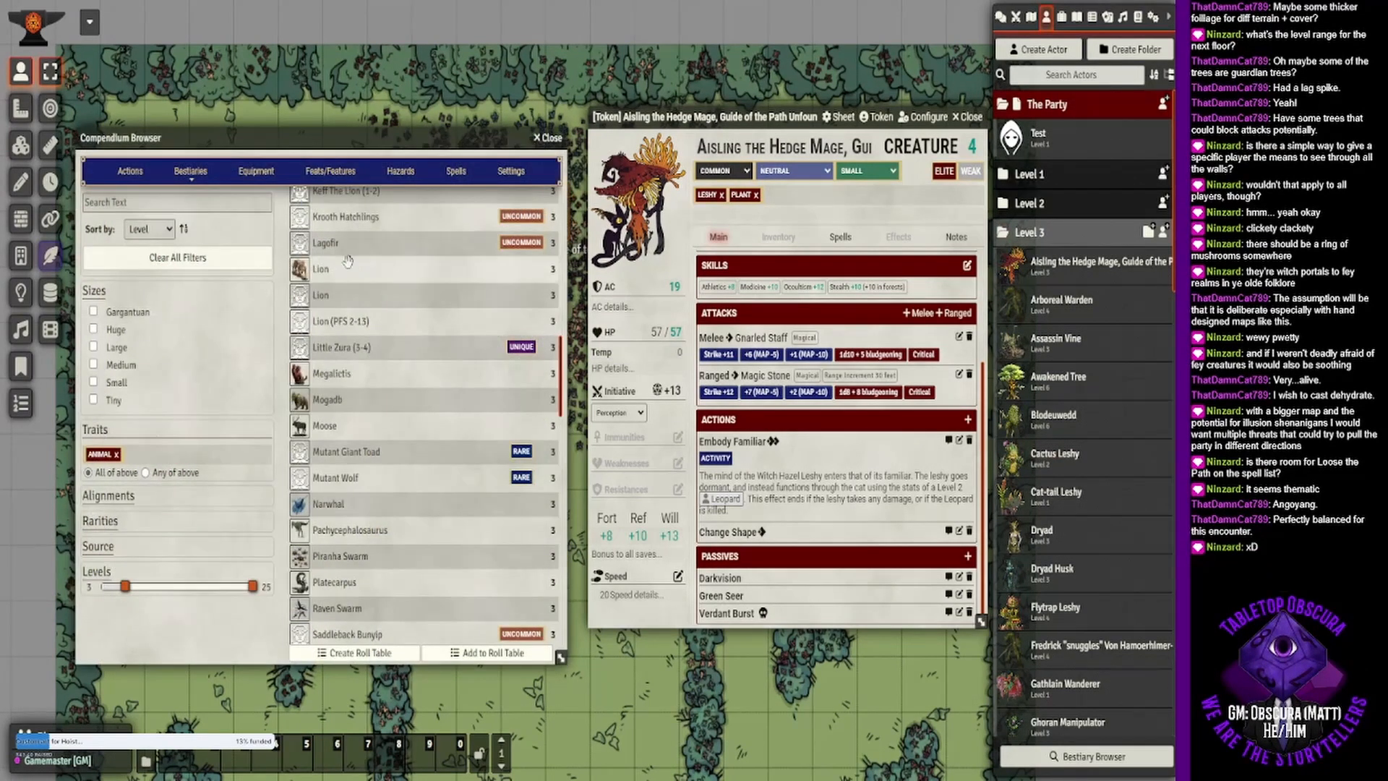
- Check the remaining level 3 animals for other cat forms and close the compendium browser
{"action": "scroll", "coordinate": [365, 289], "scroll_direction": "down", "scroll_amount": 3}
{"action": "scroll", "coordinate": [365, 289], "scroll_direction": "down", "scroll_amount": 5}
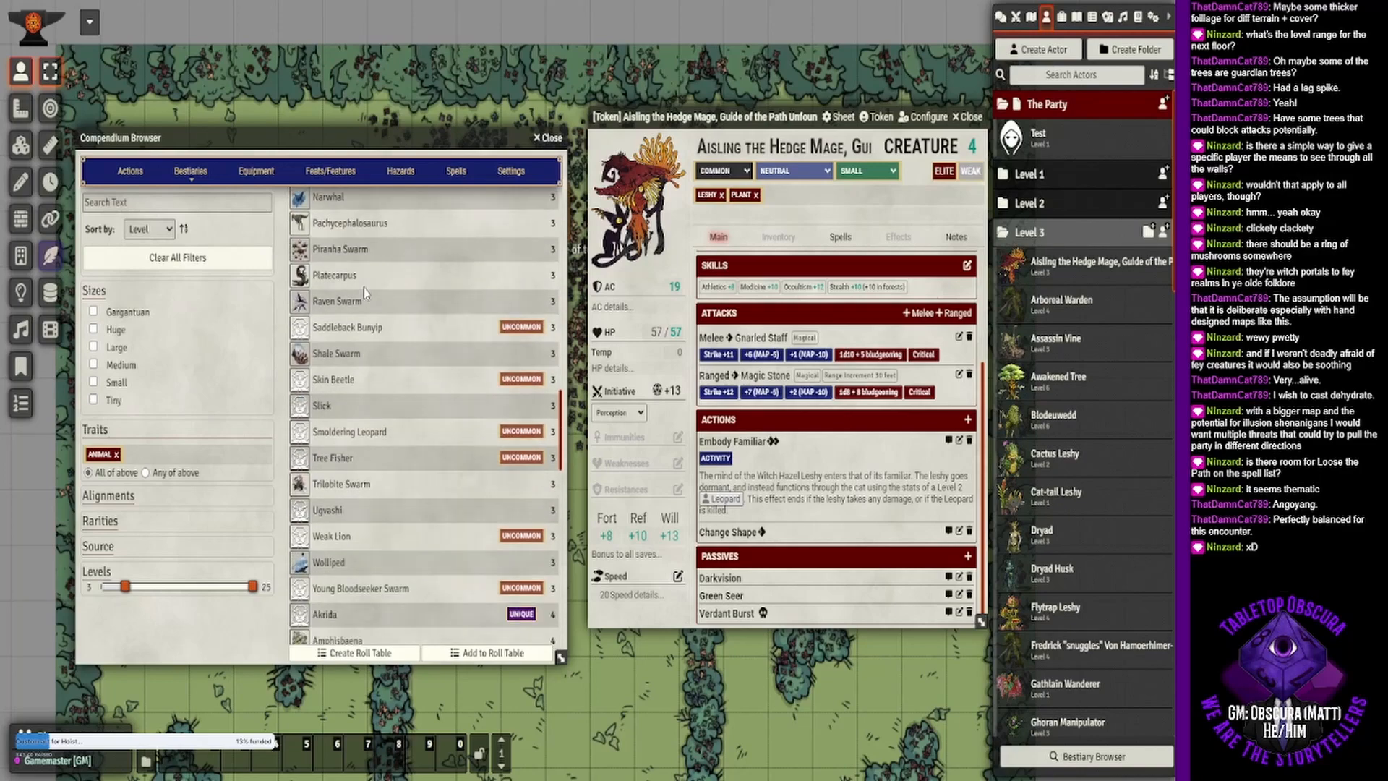
{"action": "scroll", "coordinate": [363, 284], "scroll_direction": "down", "scroll_amount": 1}
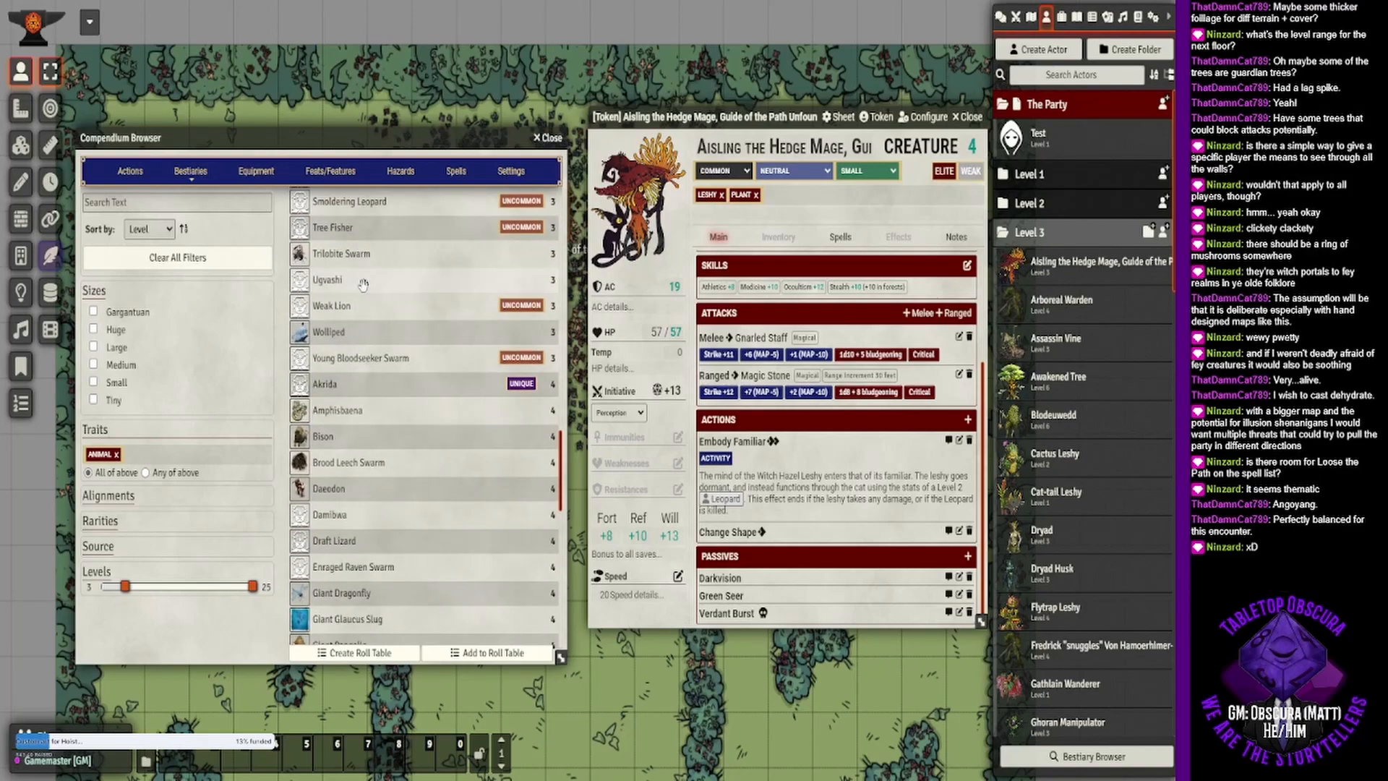
{"action": "left_click", "coordinate": [557, 138]}
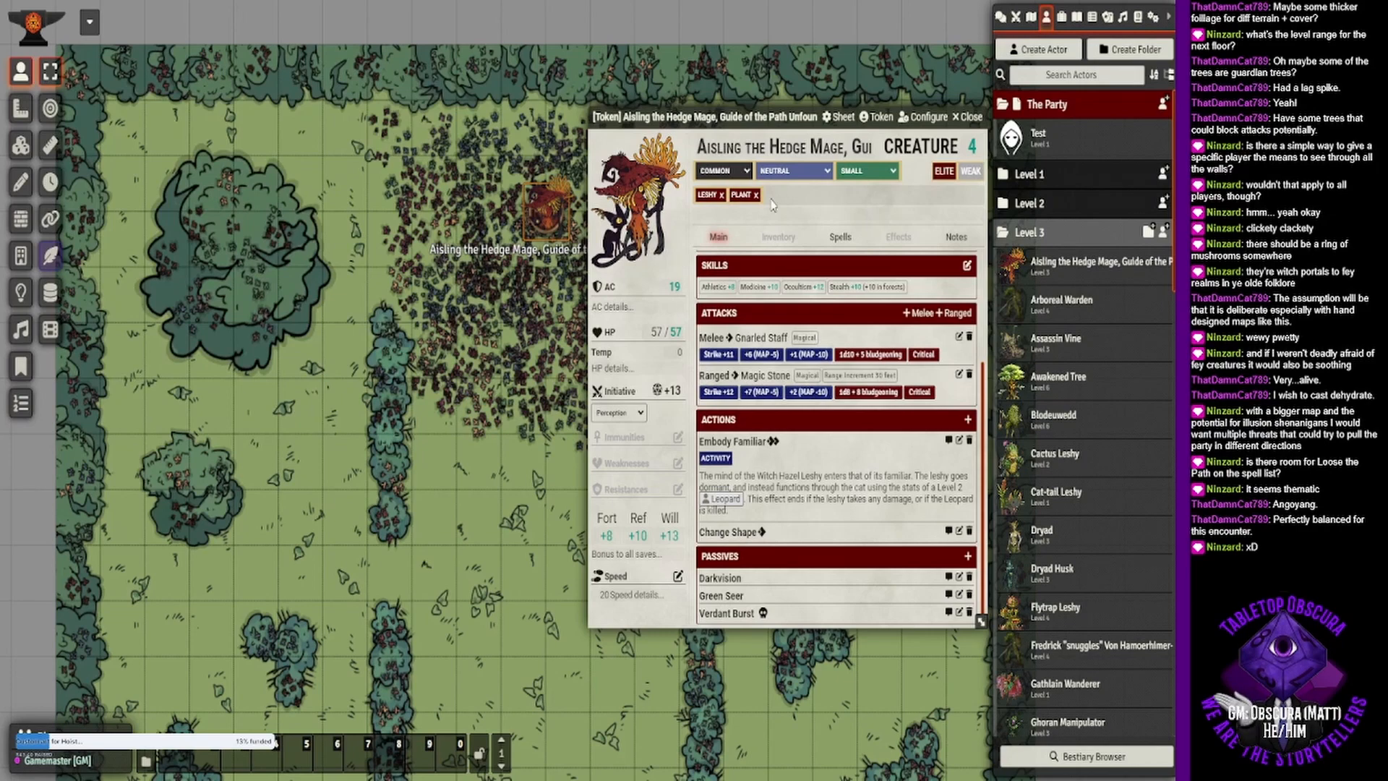
- Reopen the bestiary without filters, search for "ango", view the Angoyang stat block and close it
{"action": "left_click", "coordinate": [1023, 755]}
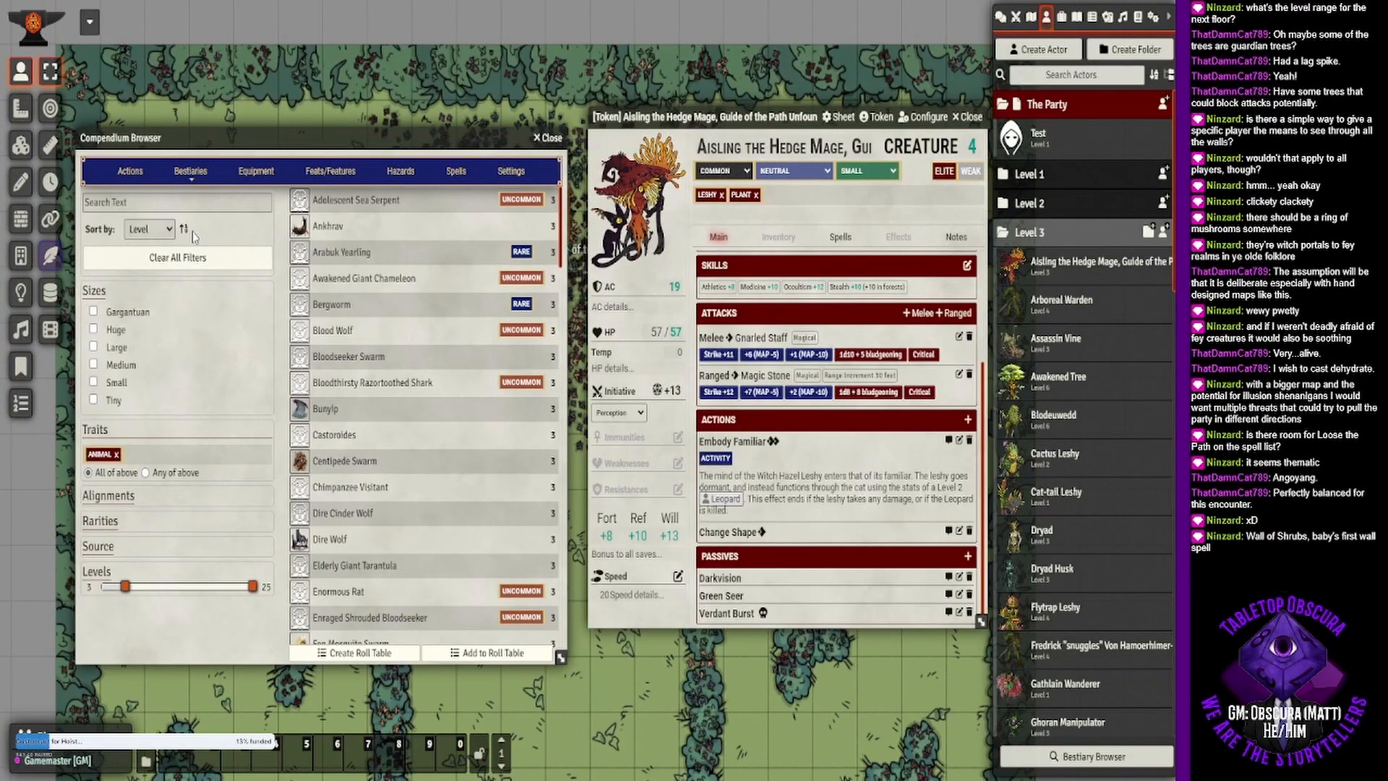
{"action": "left_click", "coordinate": [194, 259]}
{"action": "left_click", "coordinate": [164, 201]}
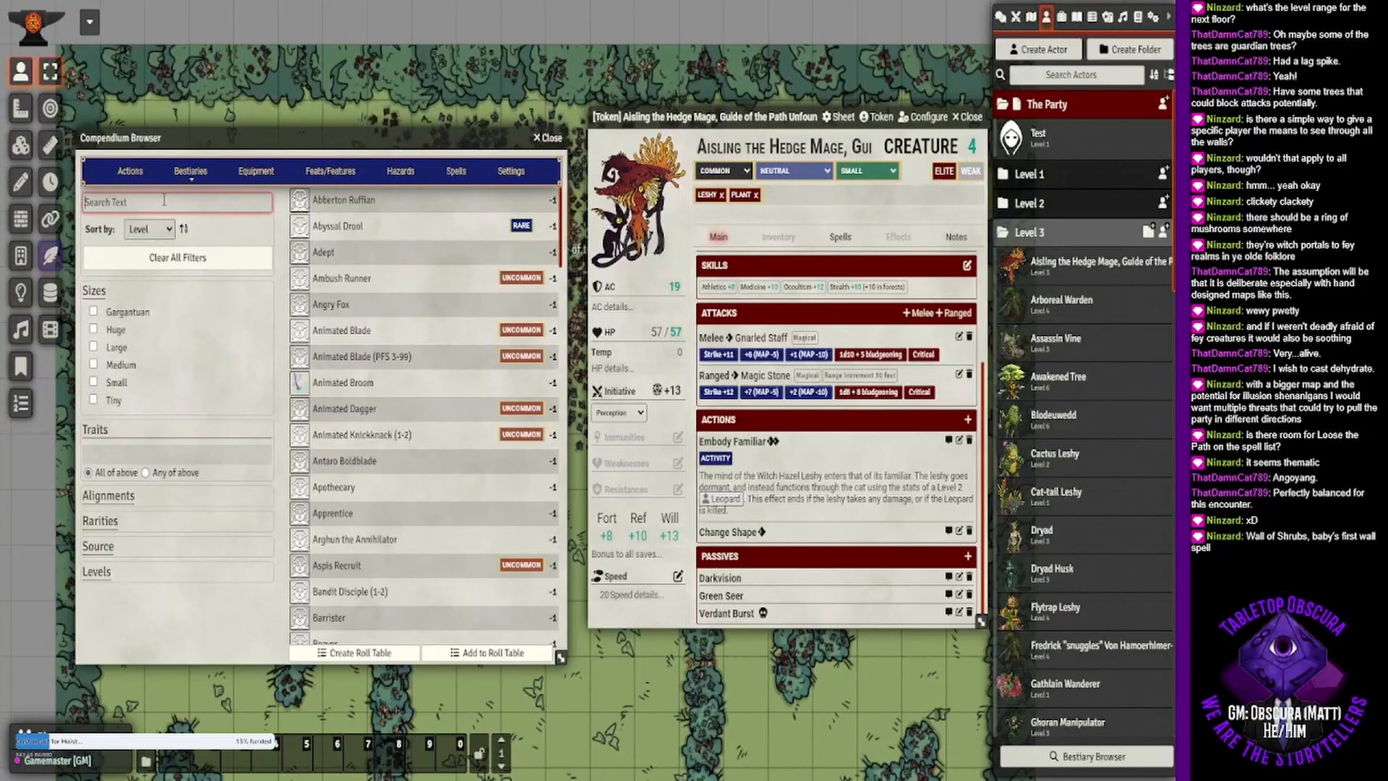
{"action": "type", "text": "ango"}
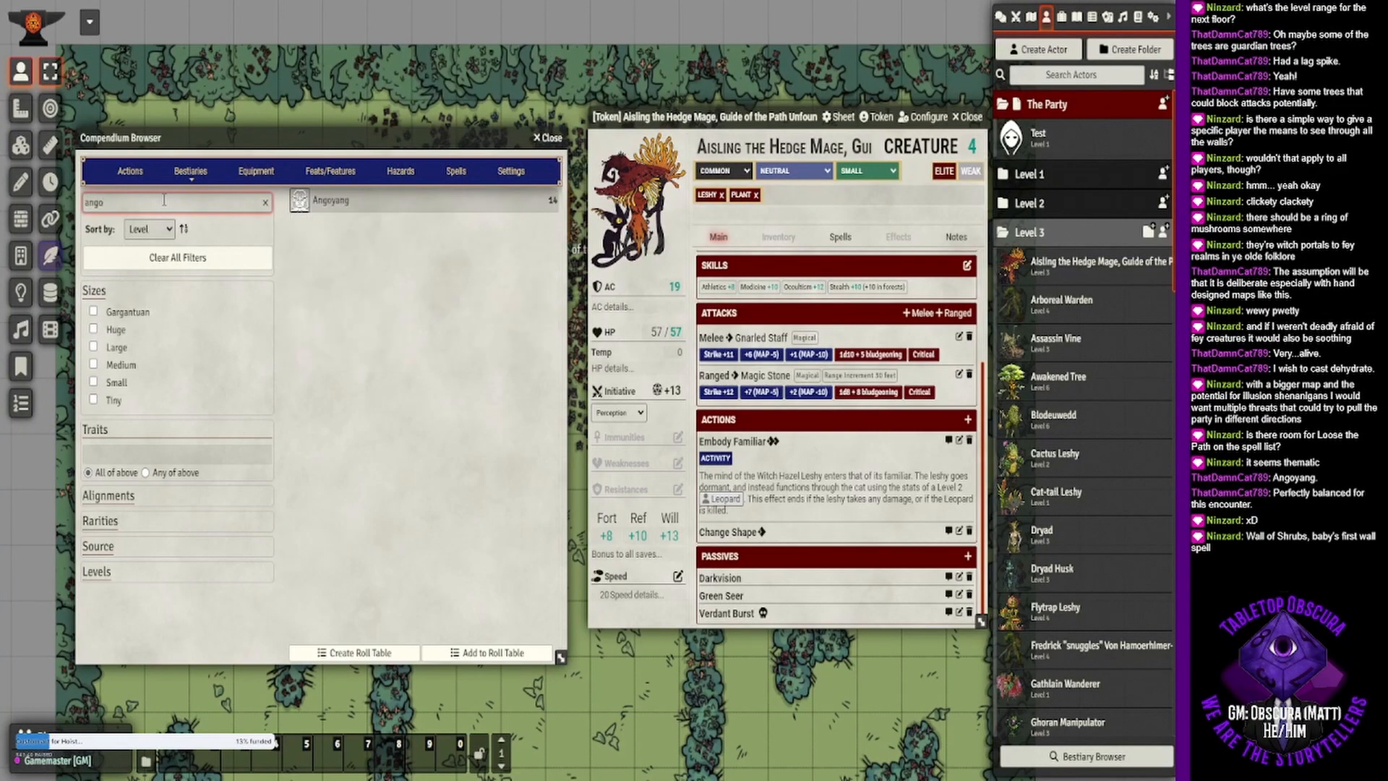
{"action": "left_click", "coordinate": [334, 204]}
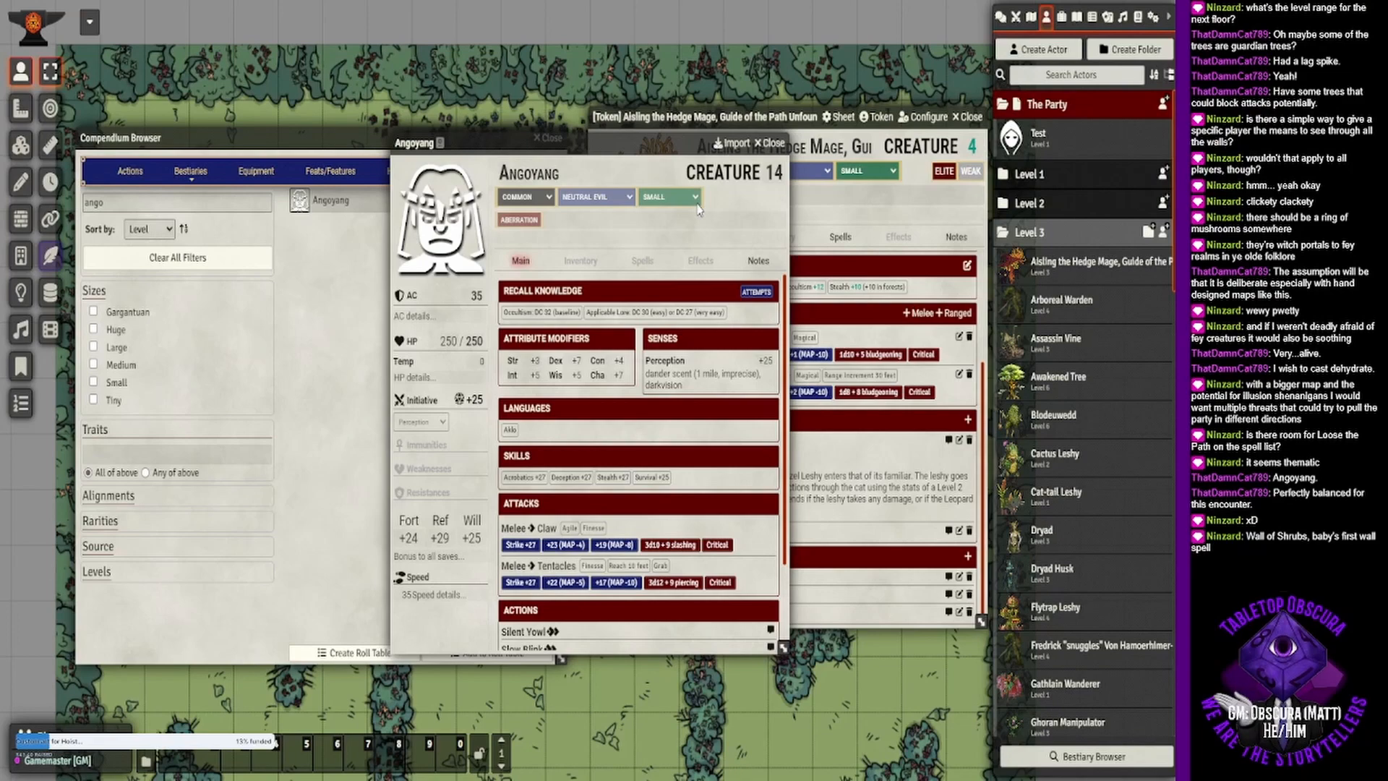
{"action": "left_click", "coordinate": [770, 143]}
{"action": "key", "text": "Escape"}
- Search the primal spells for "wall" and add Wall of Shrubs to the hedge mage's 1st-level primal innate spells
{"action": "left_click", "coordinate": [826, 239]}
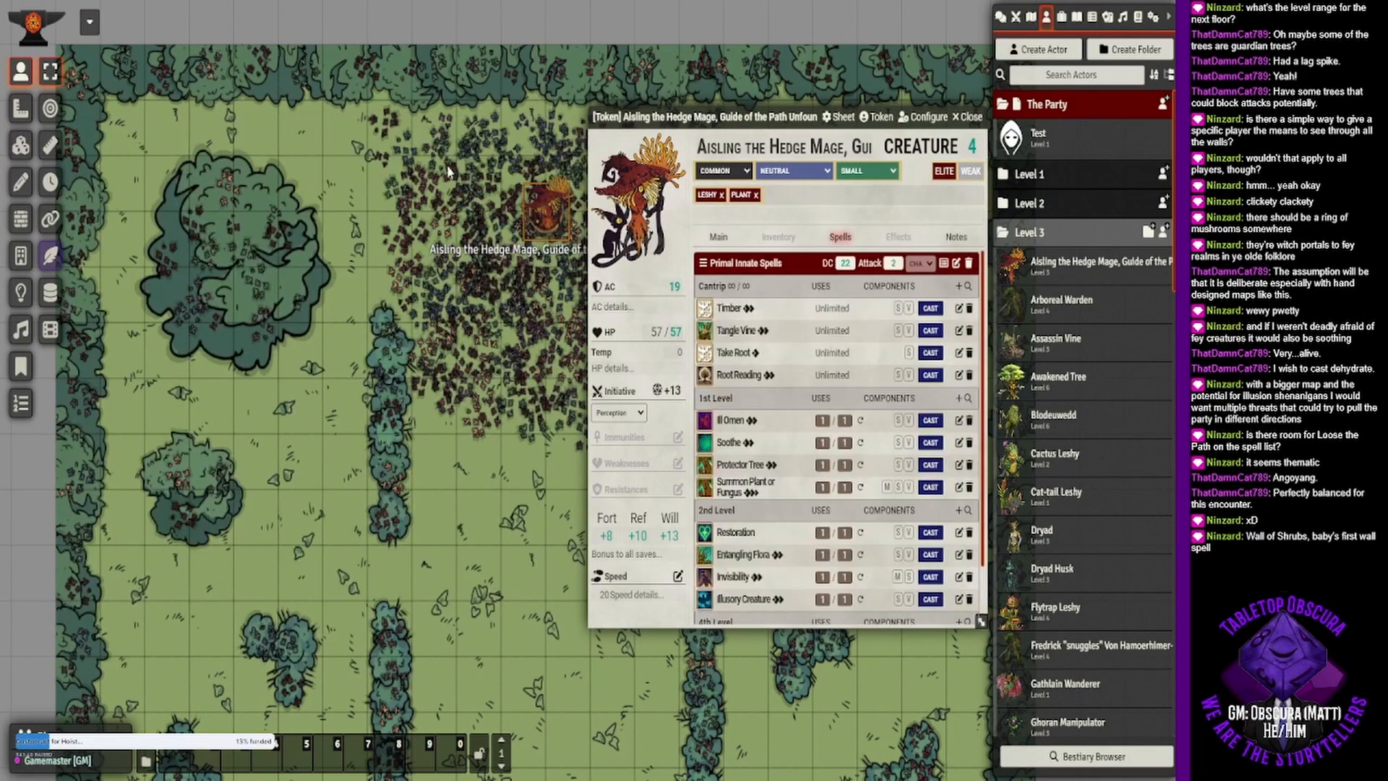
{"action": "left_click", "coordinate": [967, 286]}
{"action": "left_click", "coordinate": [215, 201]}
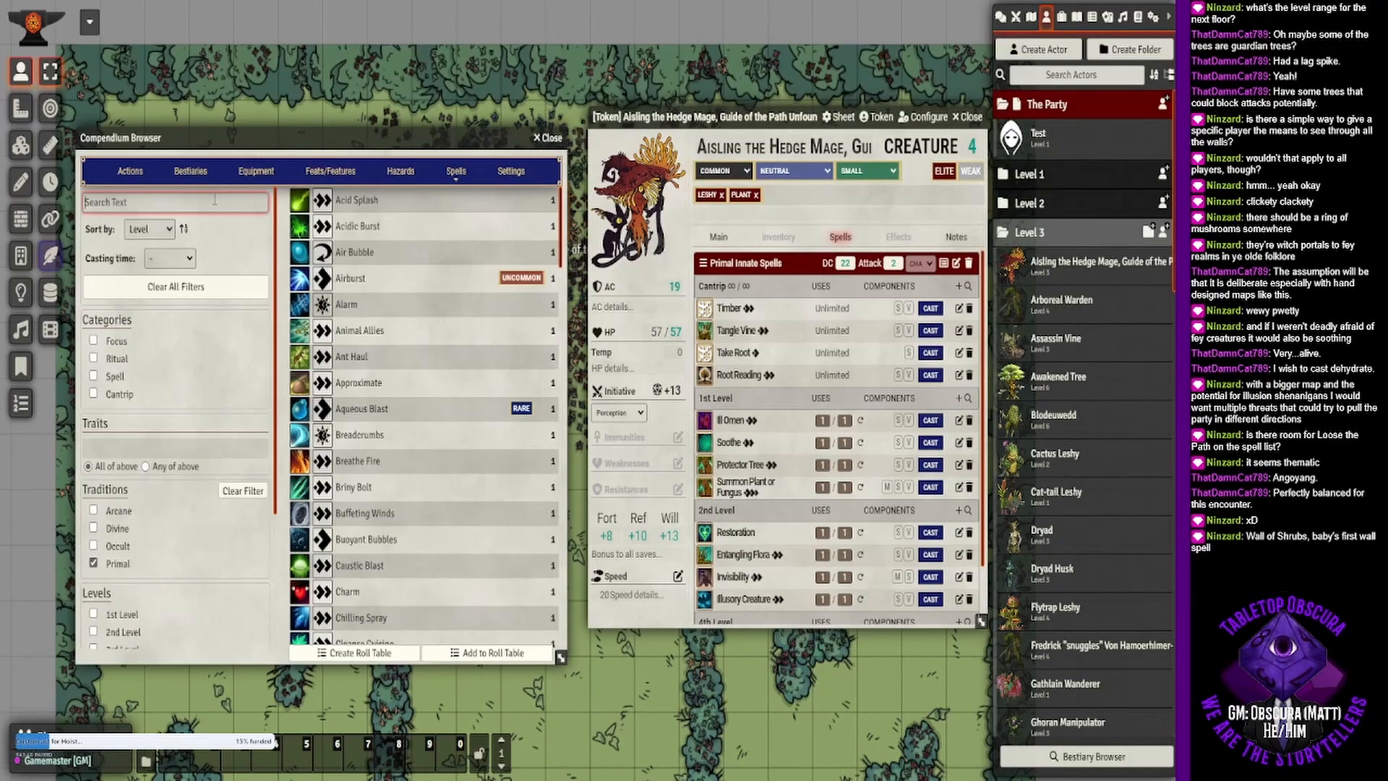
{"action": "type", "text": "wall"}
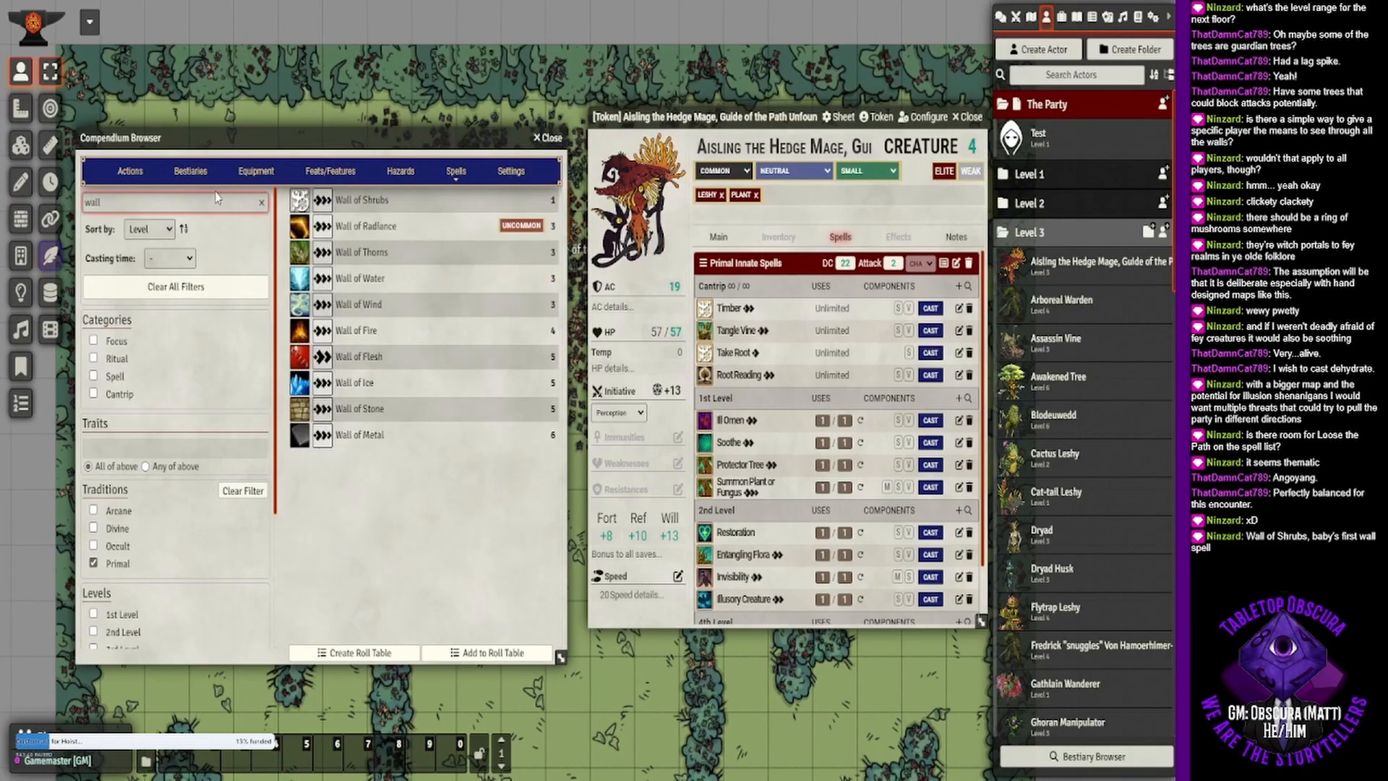
{"action": "left_click_drag", "start_coordinate": [358, 199], "coordinate": [854, 443]}
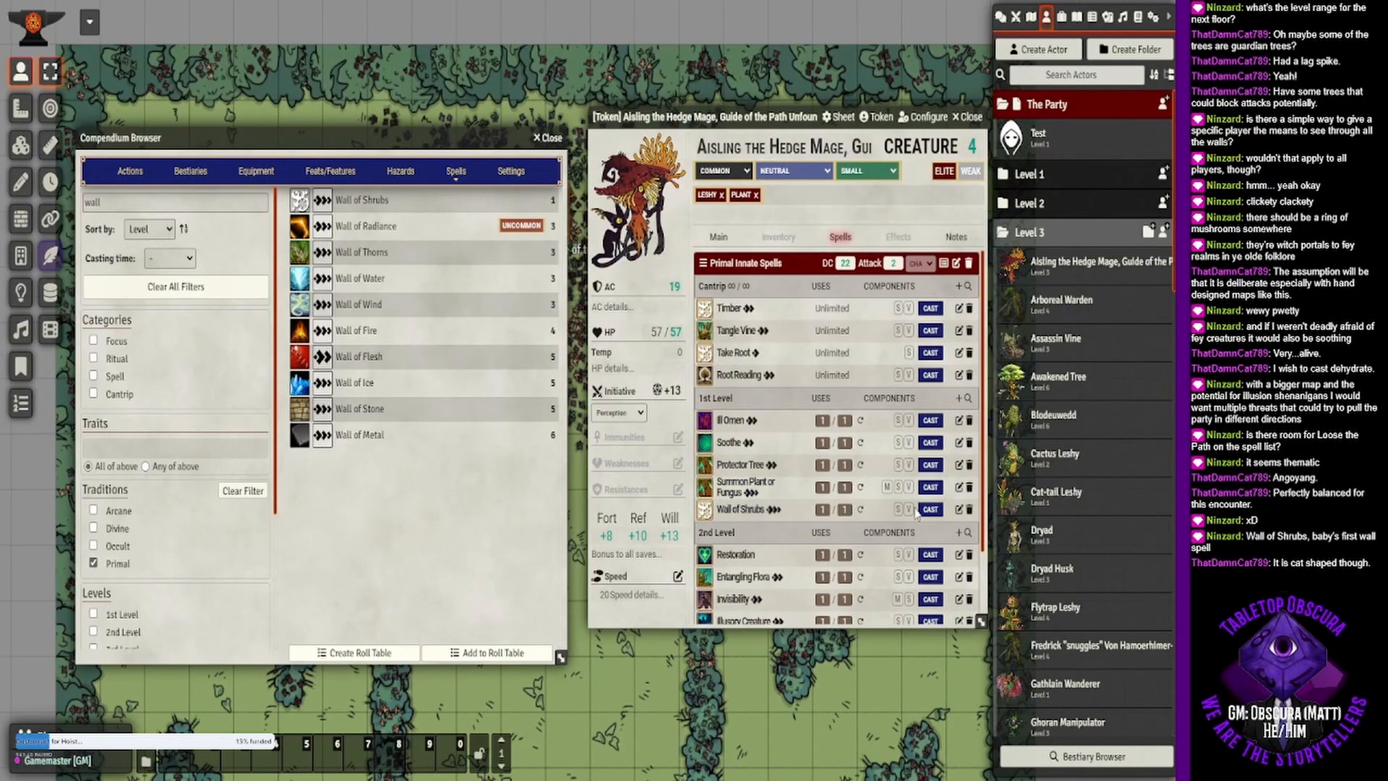
{"action": "left_click", "coordinate": [970, 487]}
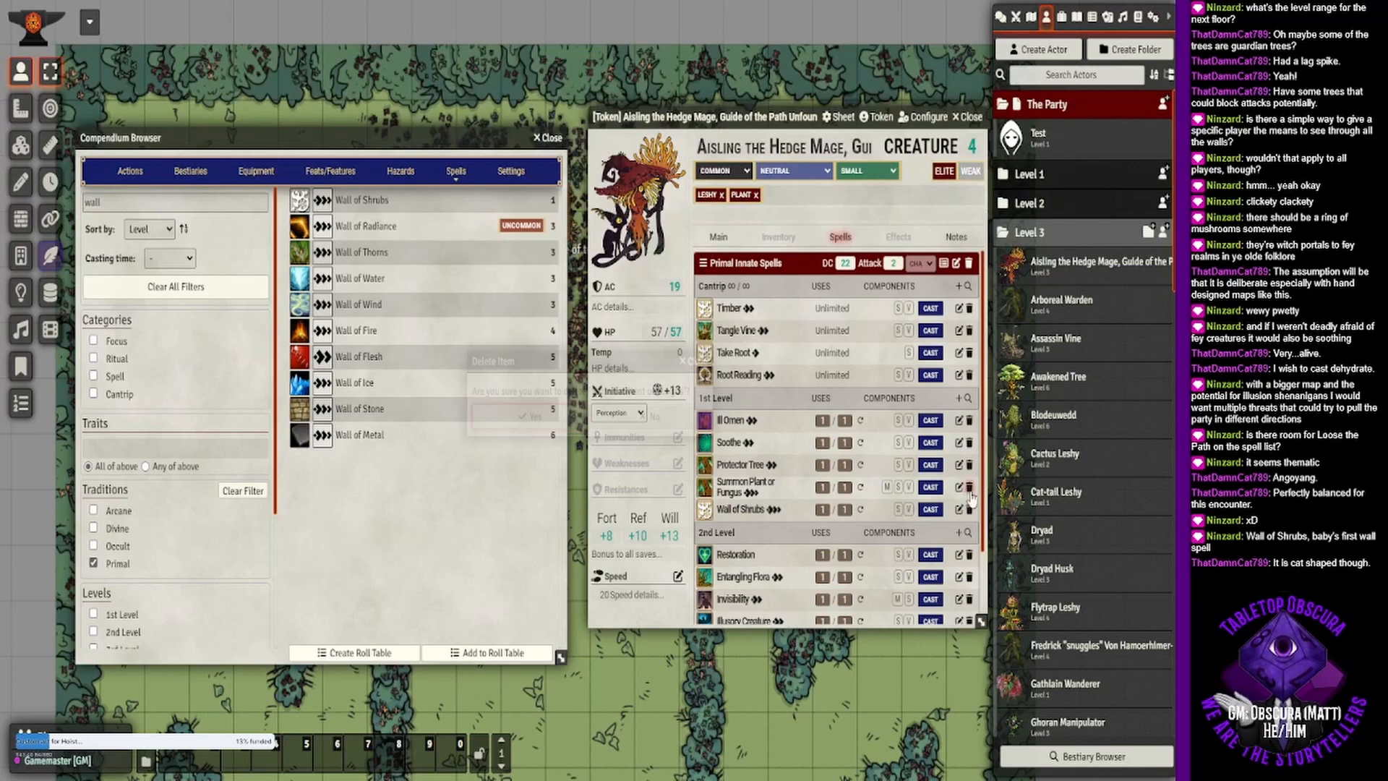
{"action": "left_click", "coordinate": [650, 417]}
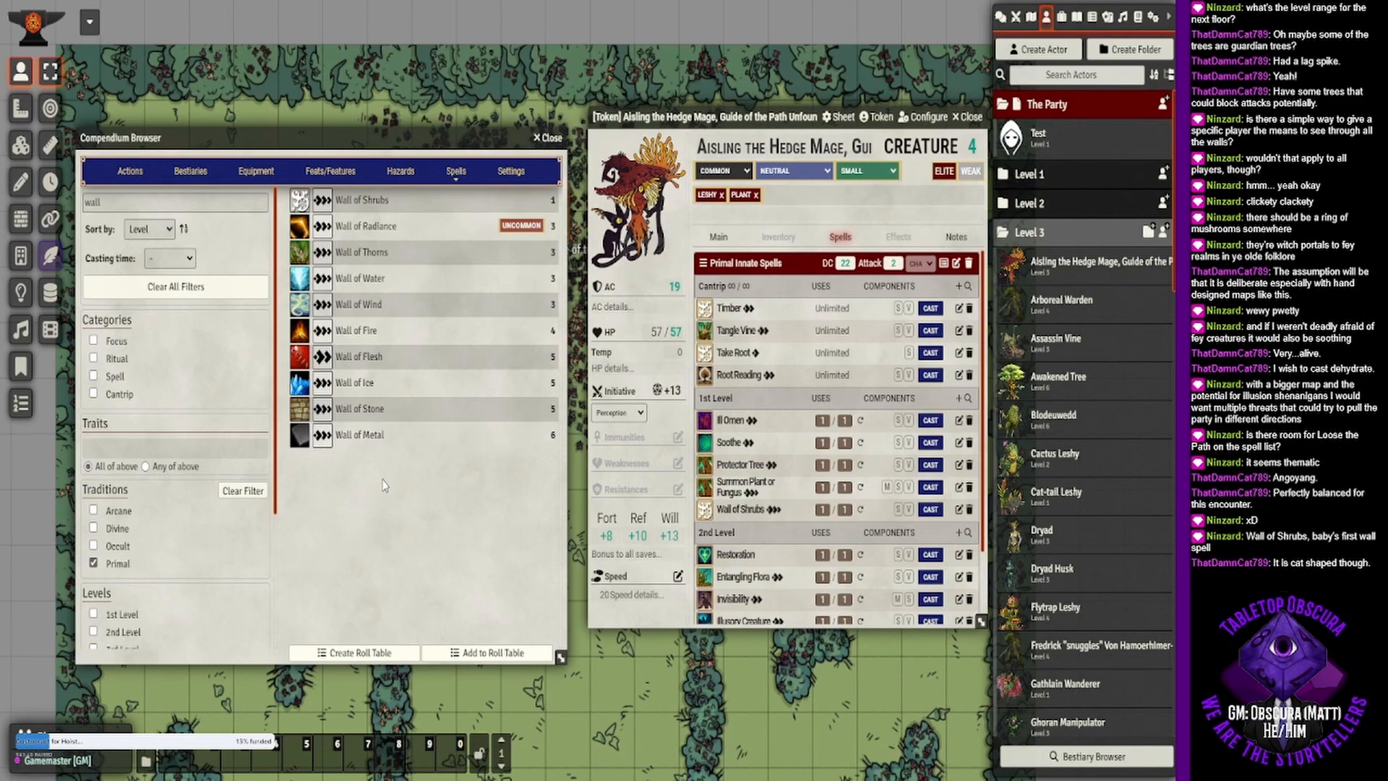
- Read the Wall of Flesh description, close the compendium browser and move the hedge mage's sheet off the token
{"action": "left_click", "coordinate": [350, 356]}
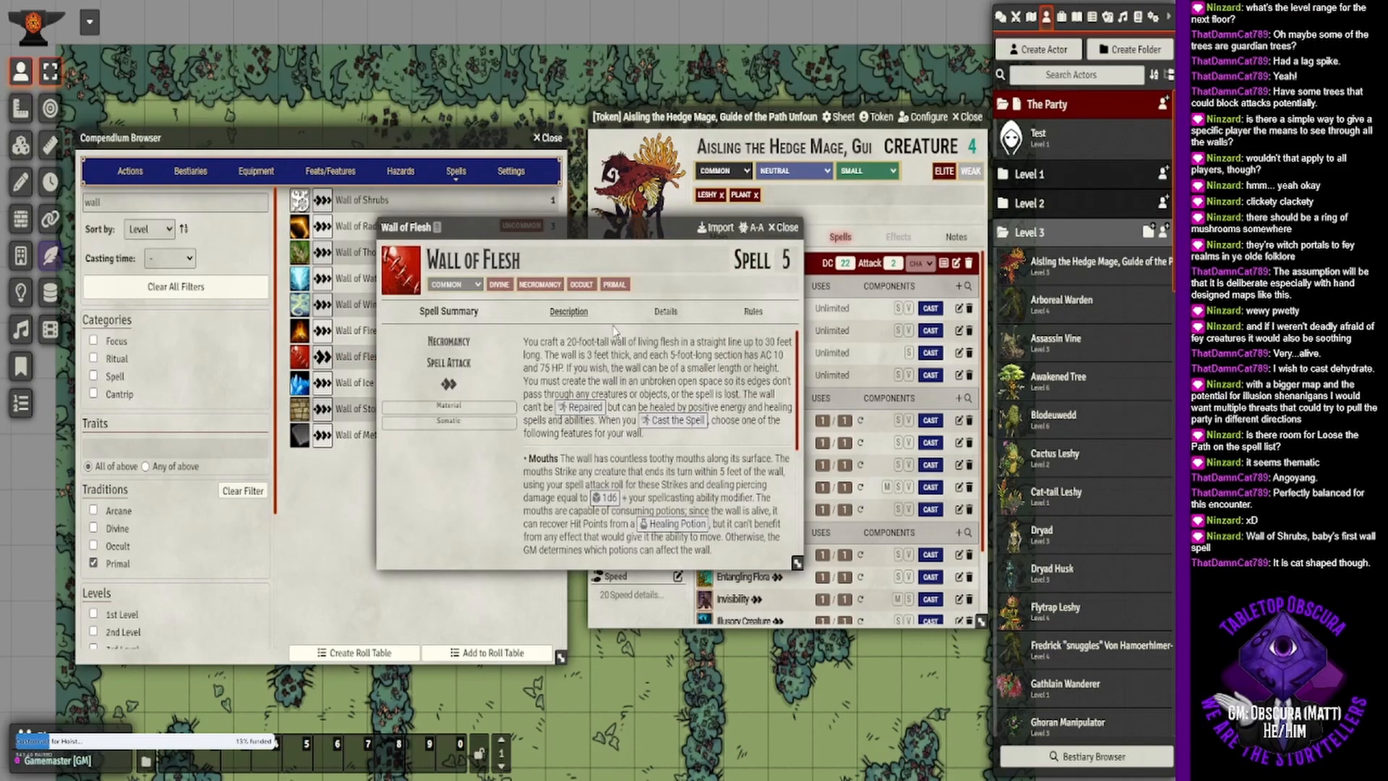
{"action": "left_click", "coordinate": [790, 228]}
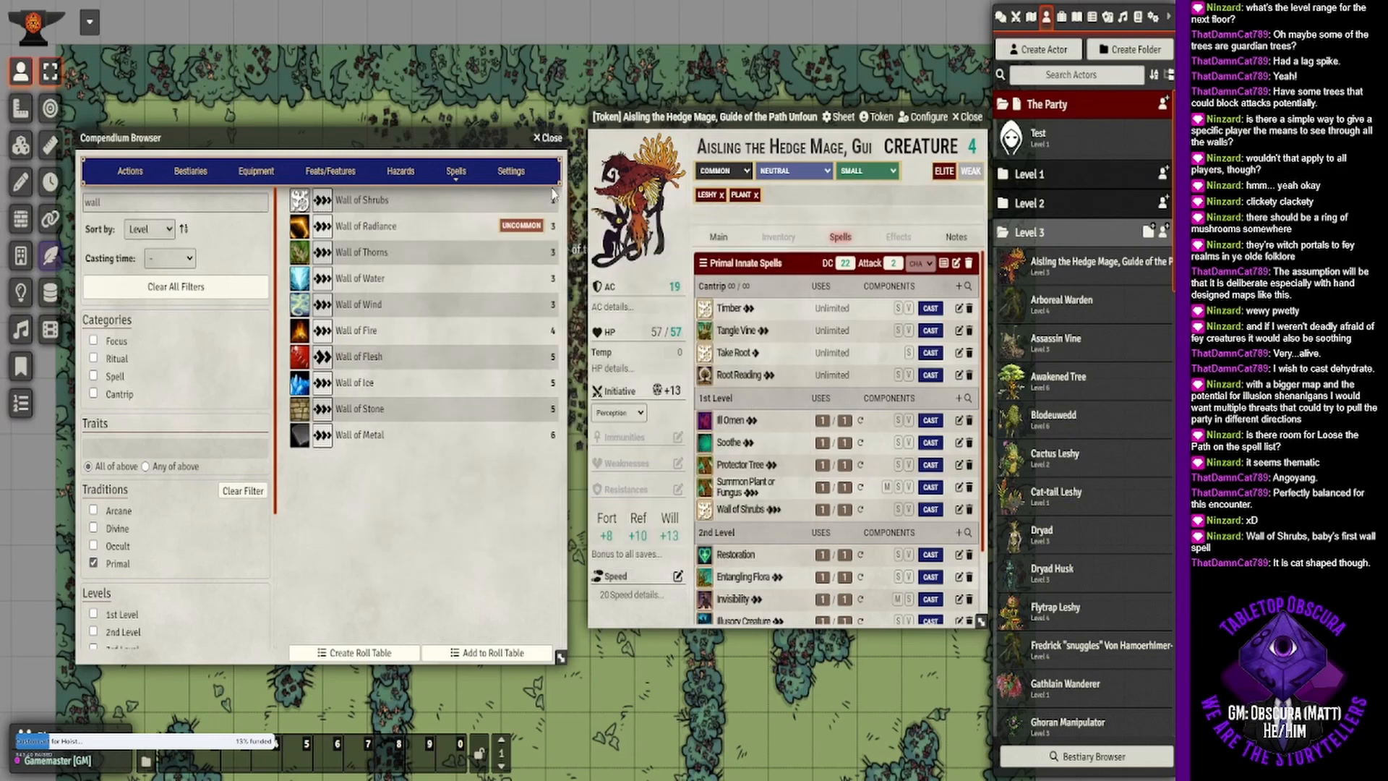
{"action": "left_click", "coordinate": [557, 138]}
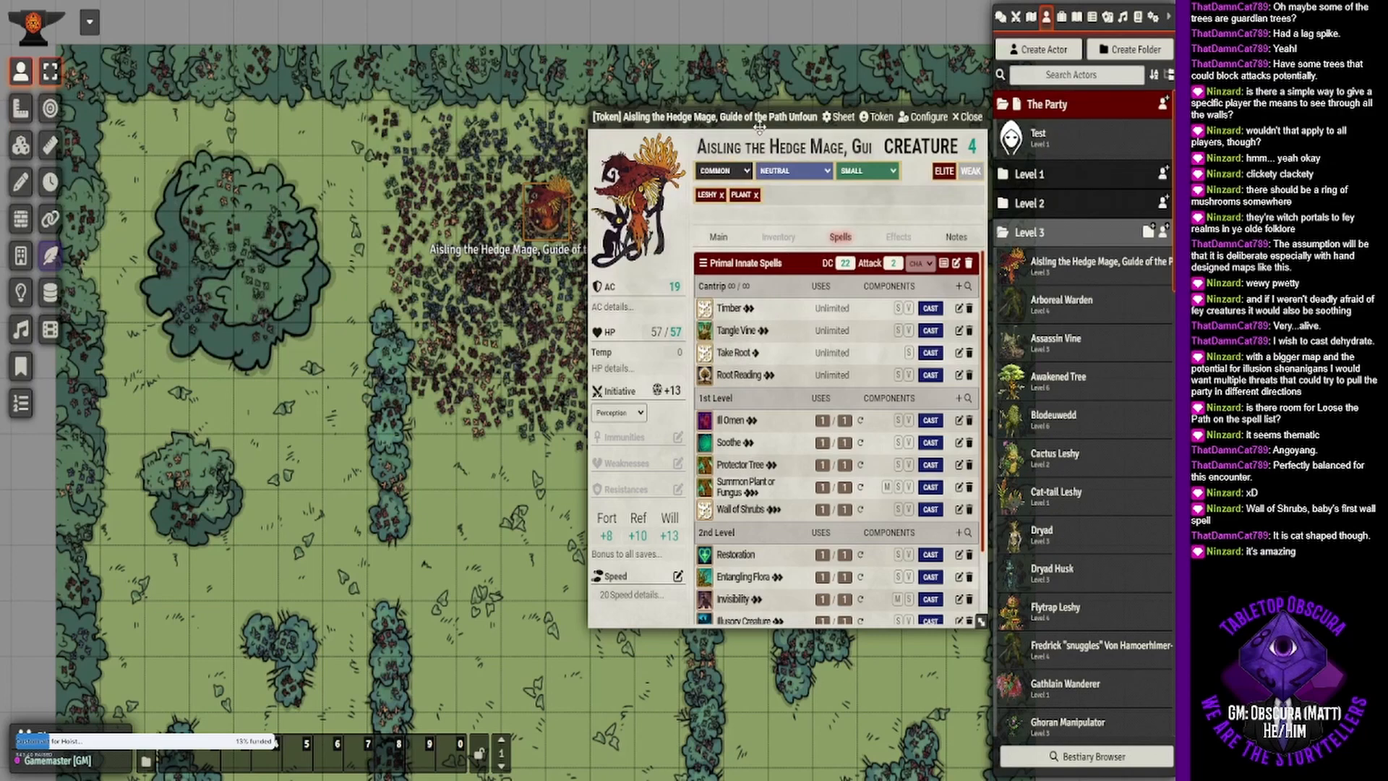
{"action": "left_click_drag", "start_coordinate": [749, 122], "coordinate": [188, 99]}
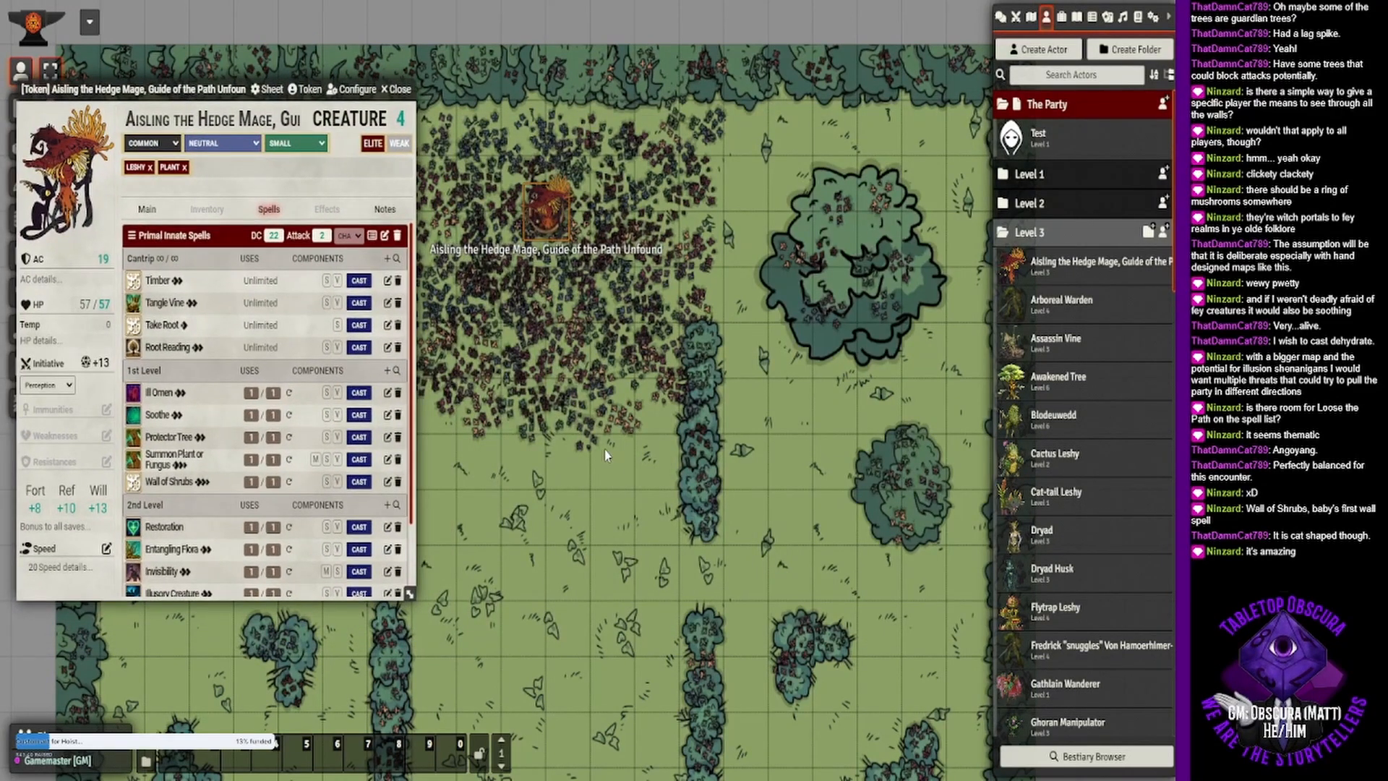
- Remove the elite adjustment from the hedge mage's token sheet and read the Protector Tree spell description
{"action": "left_click_drag", "start_coordinate": [566, 337], "coordinate": [598, 477]}
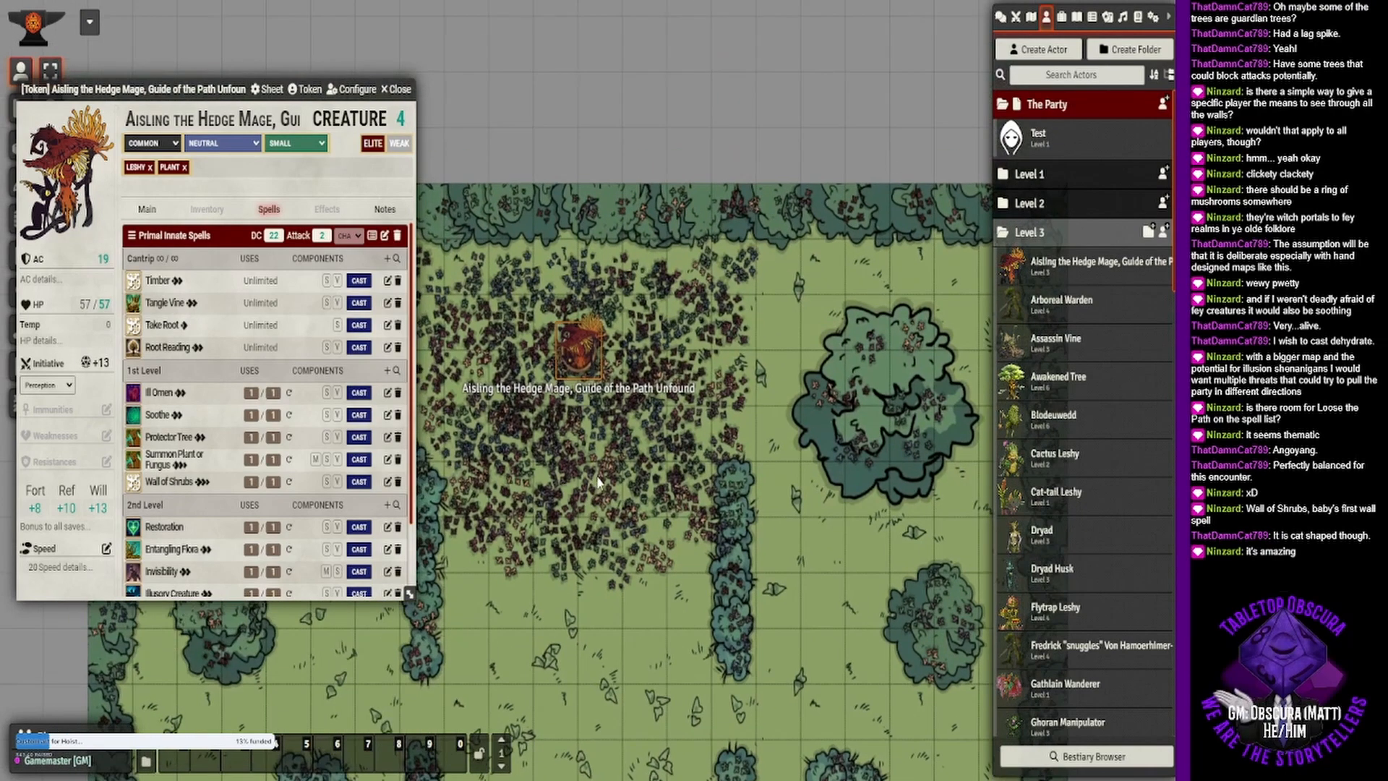
{"action": "scroll", "coordinate": [598, 480], "scroll_direction": "up", "scroll_amount": 3}
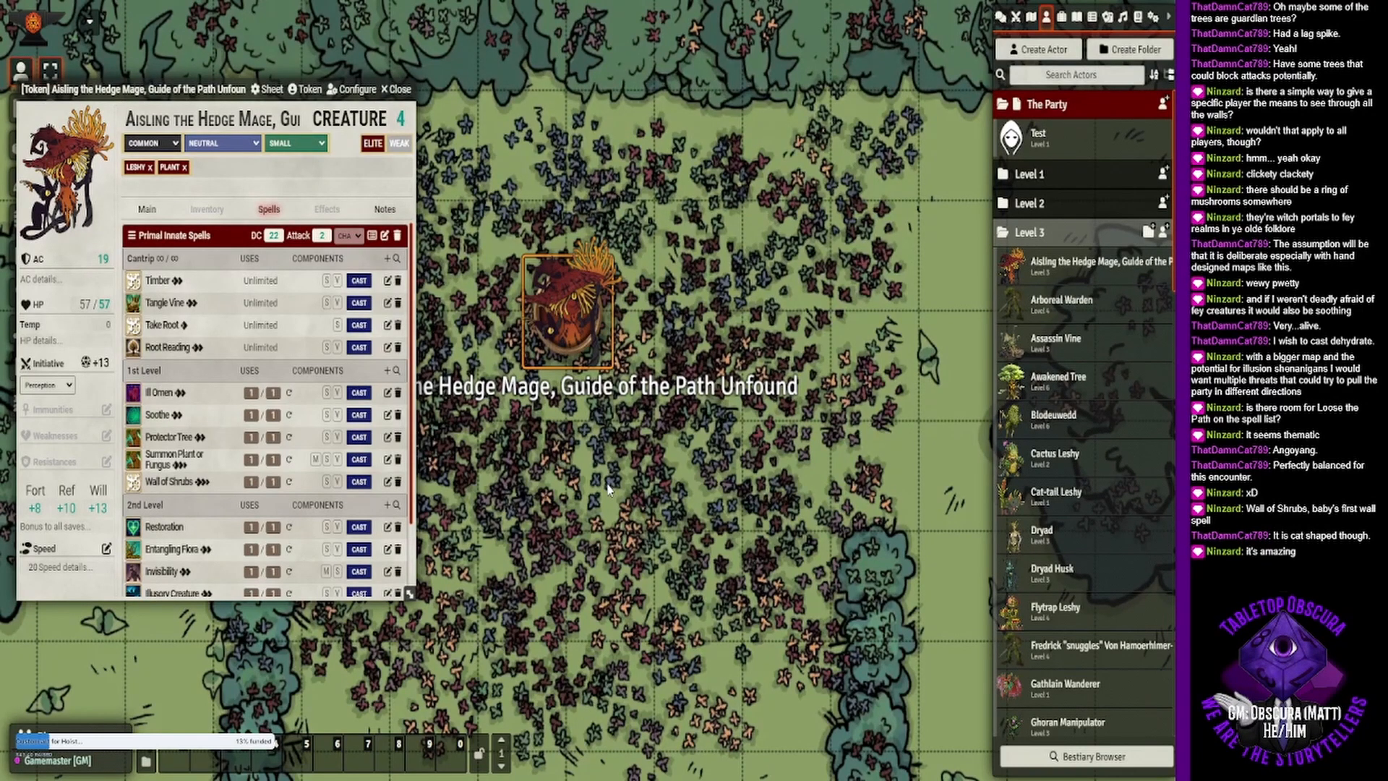
{"action": "scroll", "coordinate": [608, 490], "scroll_direction": "up", "scroll_amount": 1}
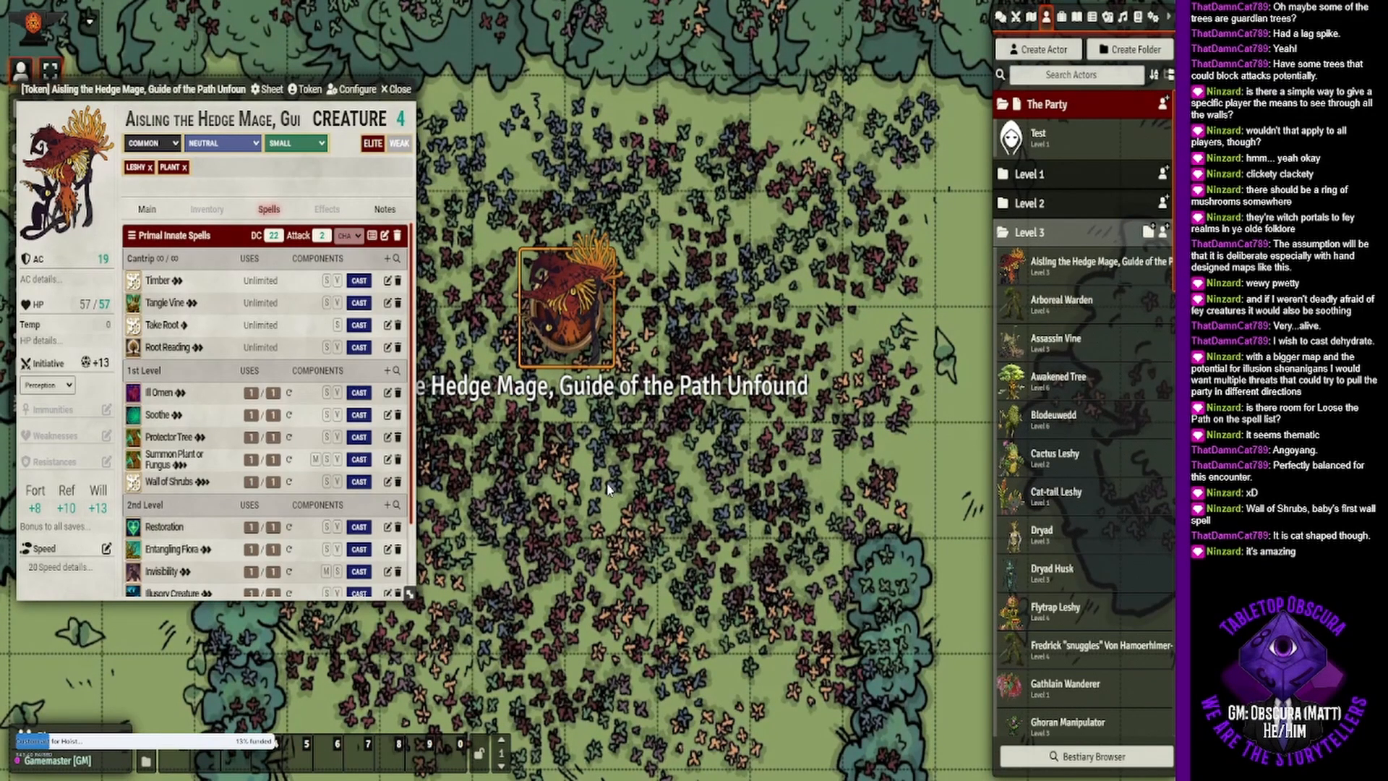
{"action": "scroll", "coordinate": [608, 490], "scroll_direction": "down", "scroll_amount": 1}
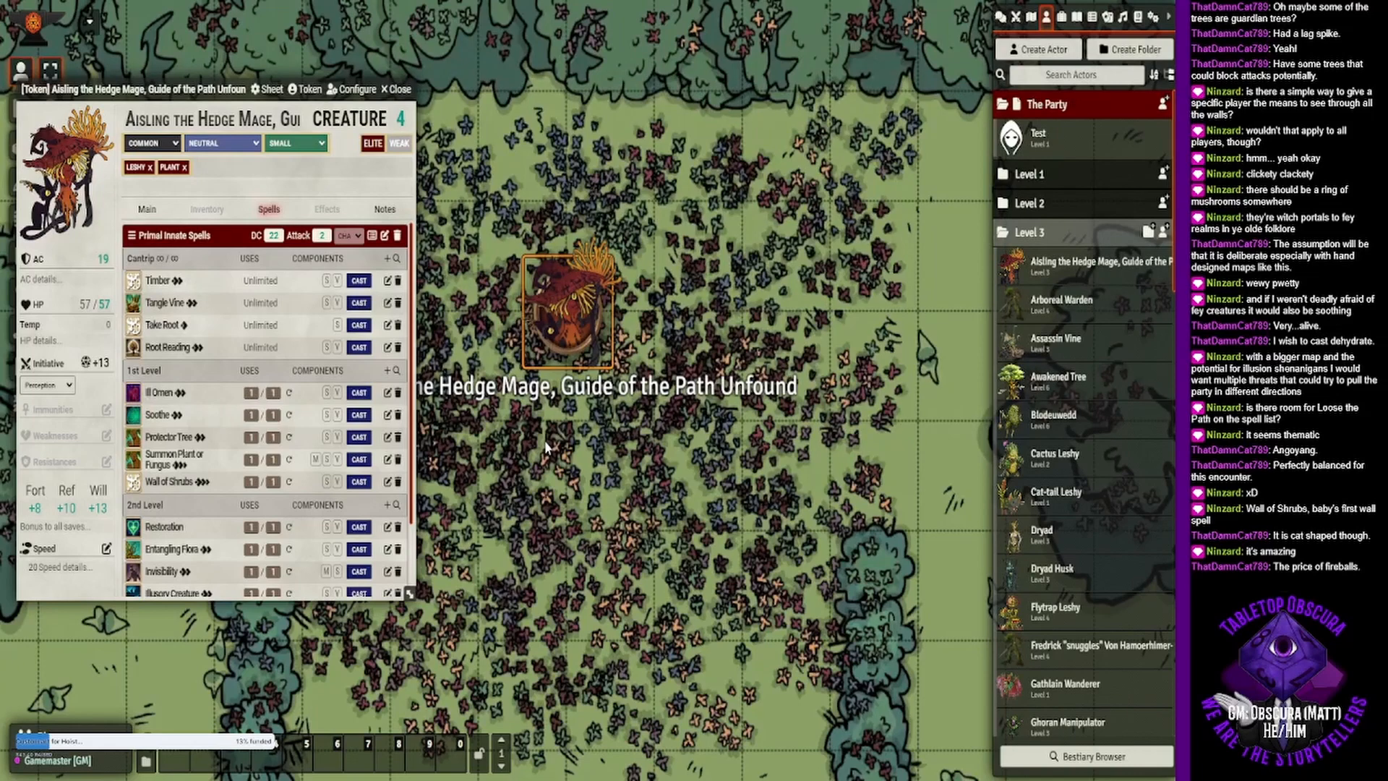
{"action": "left_click", "coordinate": [397, 146]}
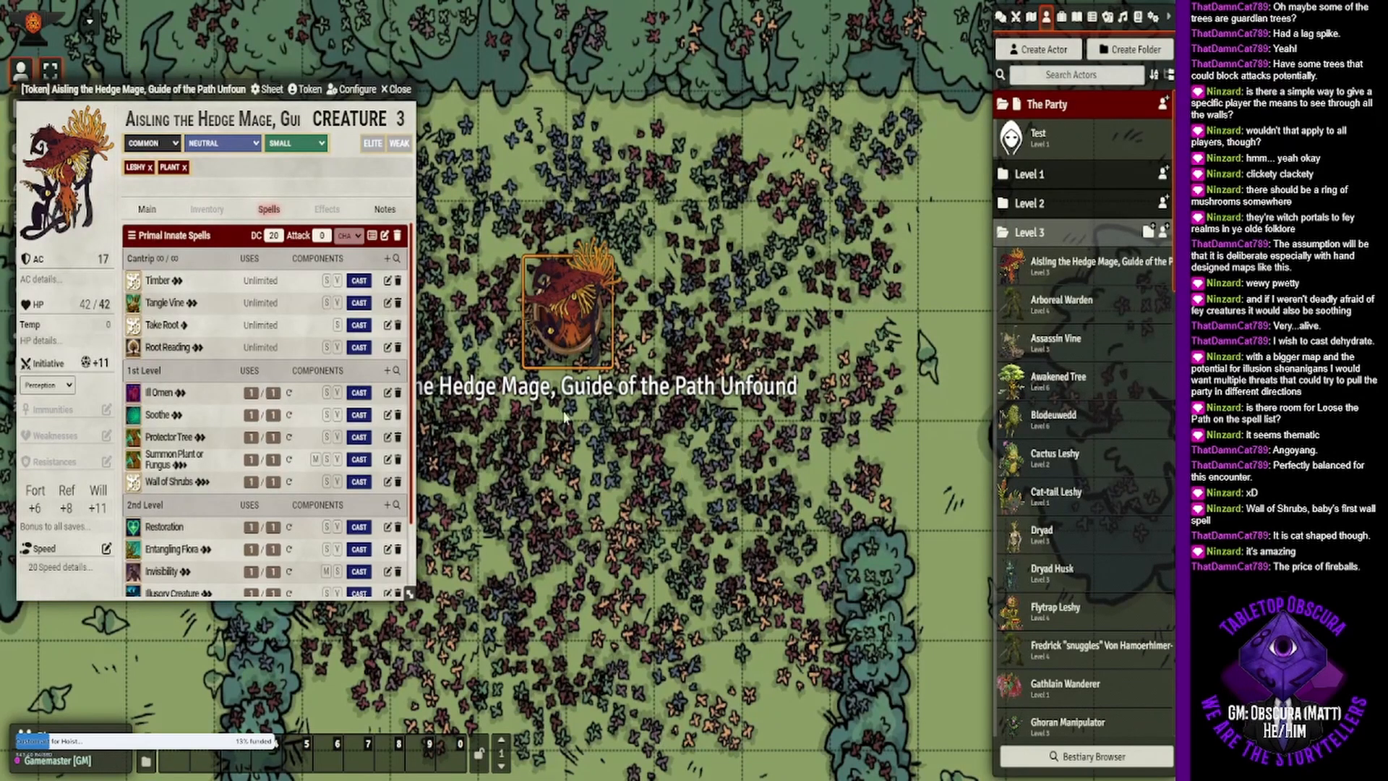
{"action": "left_click", "coordinate": [168, 438]}
{"action": "scroll", "coordinate": [345, 414], "scroll_direction": "down", "scroll_amount": 2}
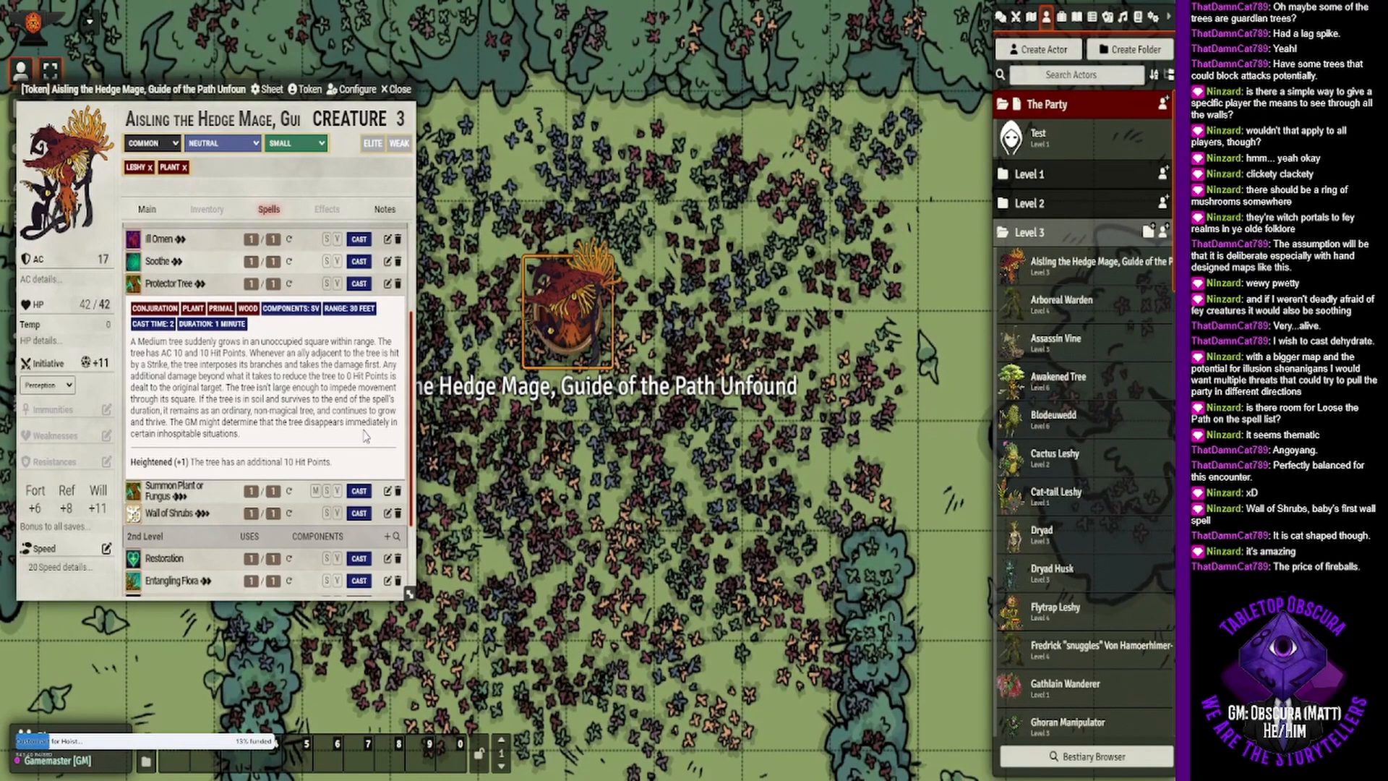
{"action": "left_click", "coordinate": [144, 214]}
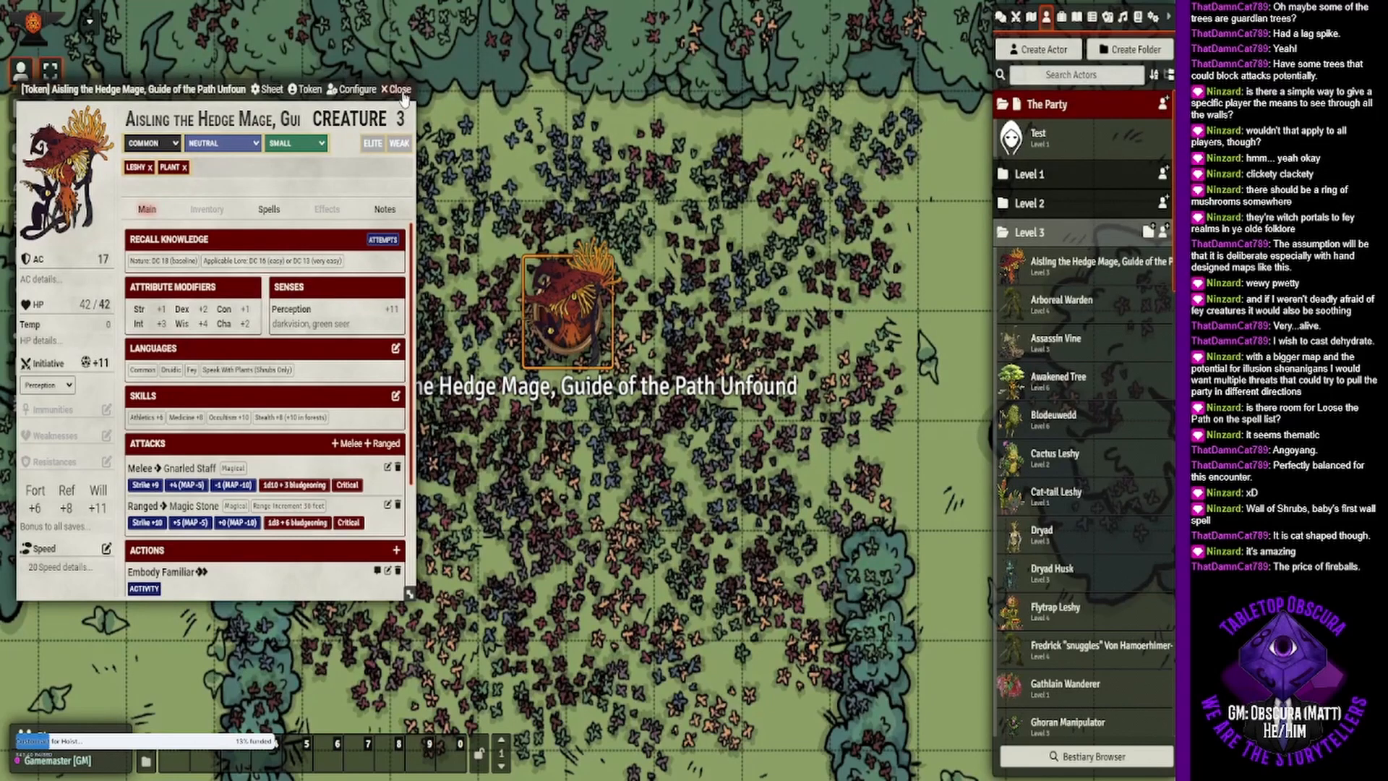
- Inspect the spell list of the hedge mage actor in the Level 3 folder and close its sheet
{"action": "left_click", "coordinate": [1055, 262]}
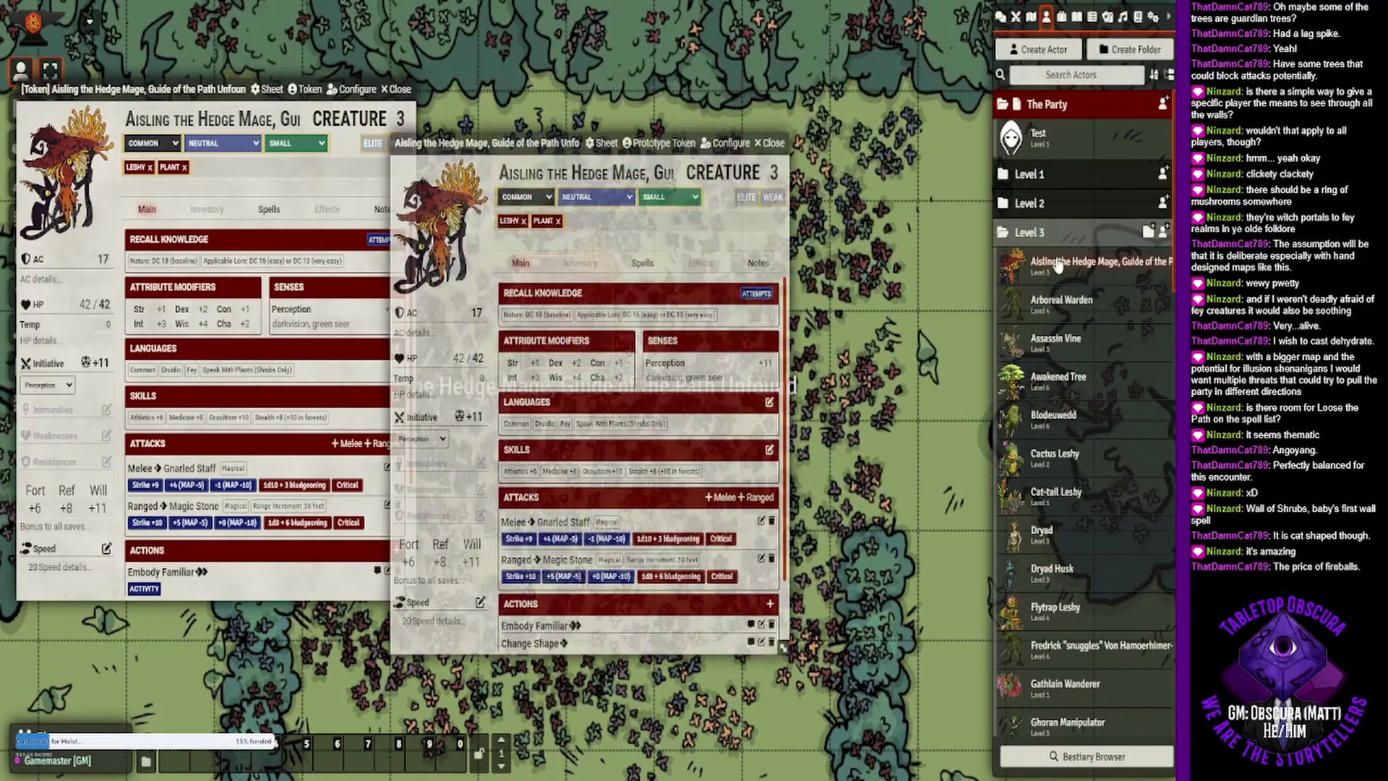
{"action": "left_click", "coordinate": [651, 262]}
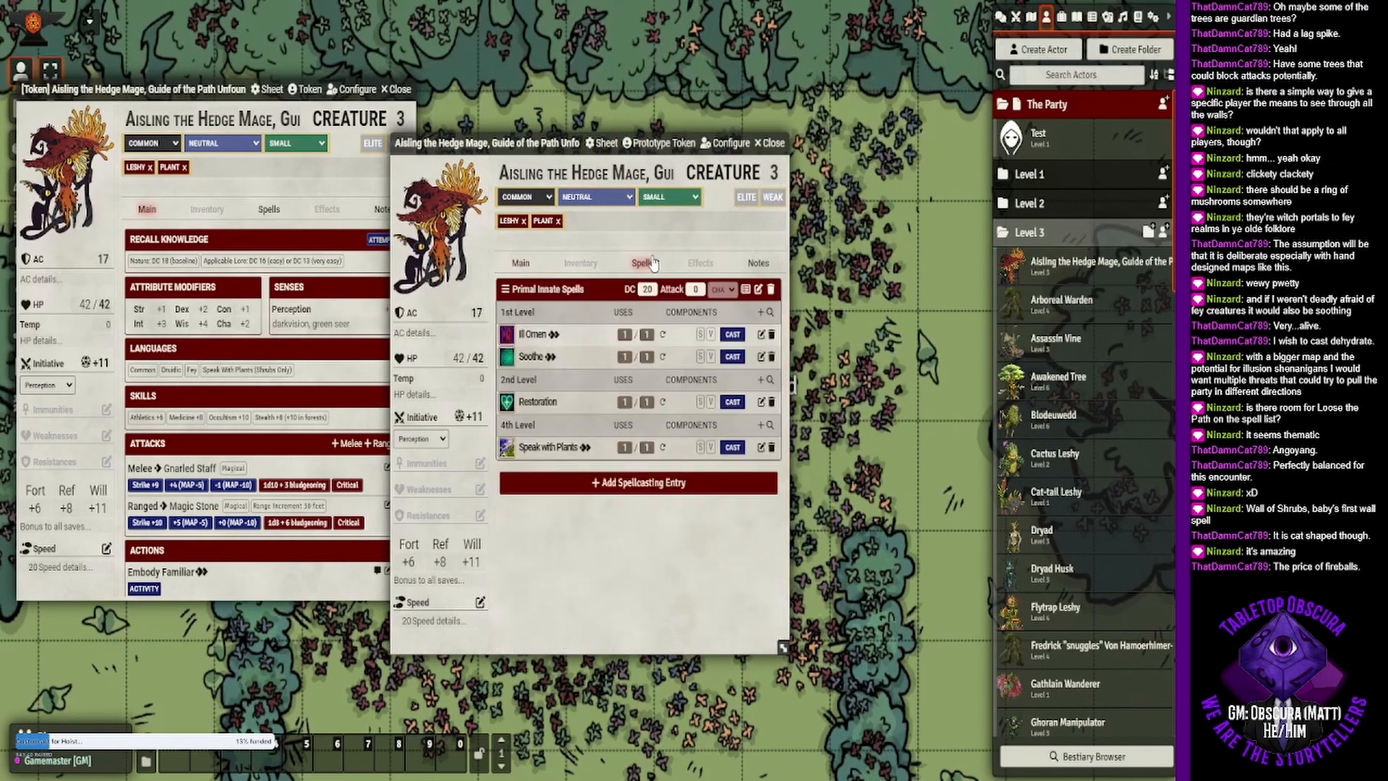
{"action": "left_click", "coordinate": [769, 143]}
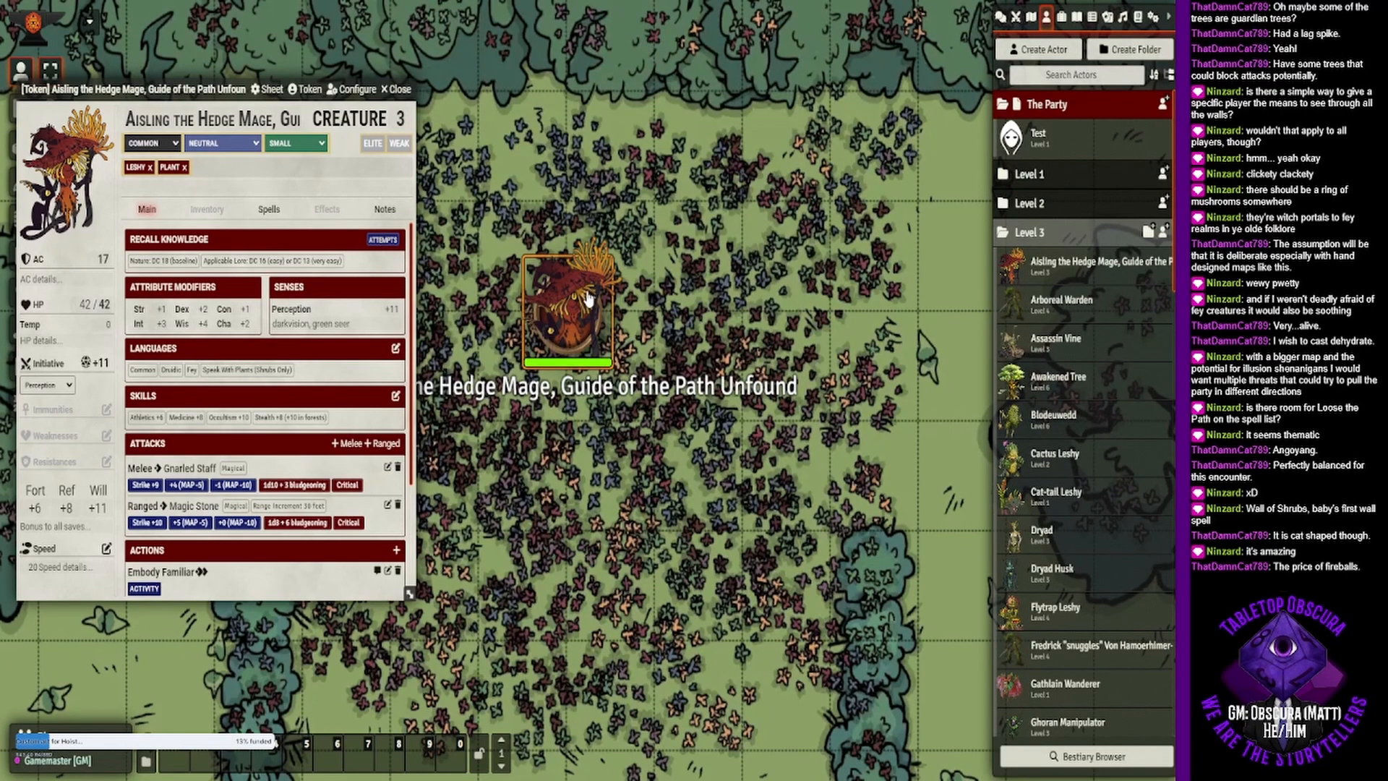
- Enable Link Actor Data in the hedge mage token's configuration and update the token
{"action": "left_click", "coordinate": [309, 90]}
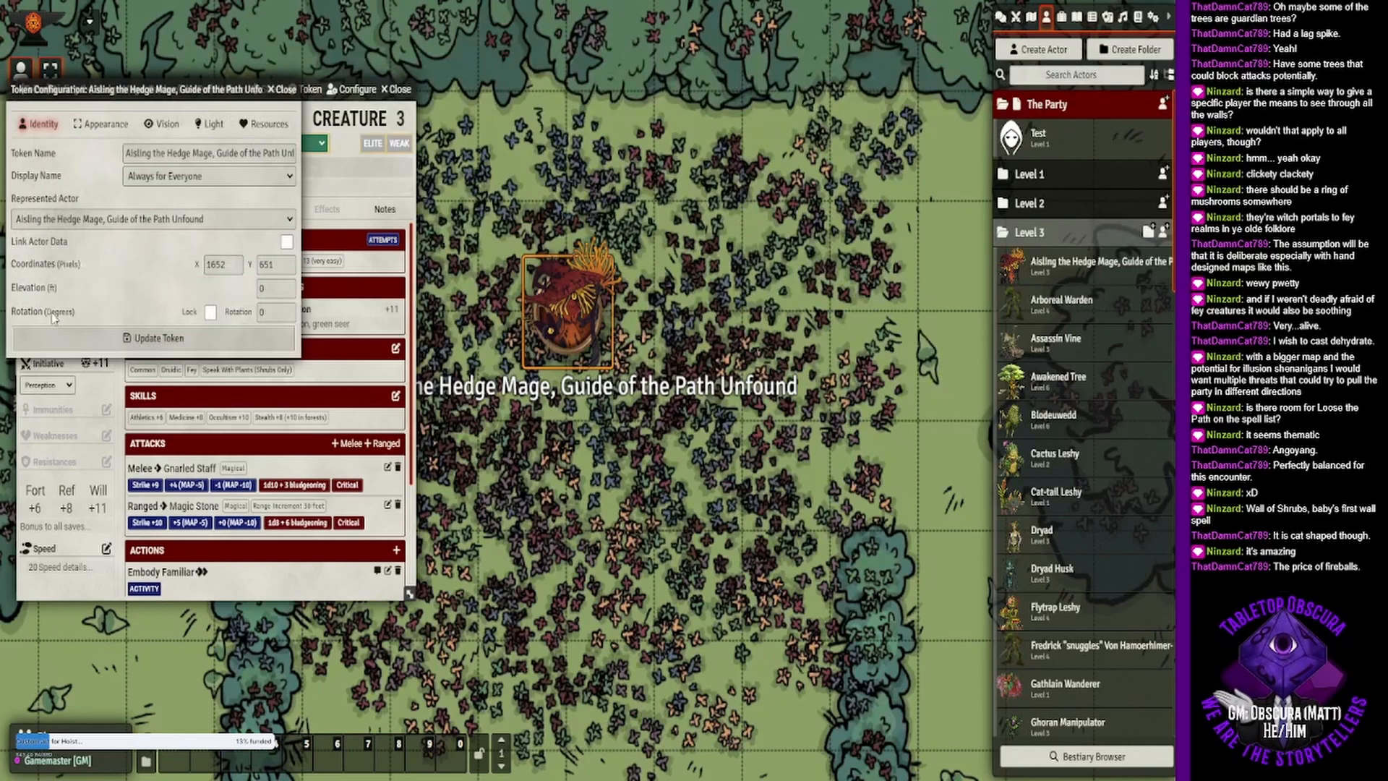
{"action": "left_click", "coordinate": [101, 124]}
{"action": "left_click", "coordinate": [40, 123]}
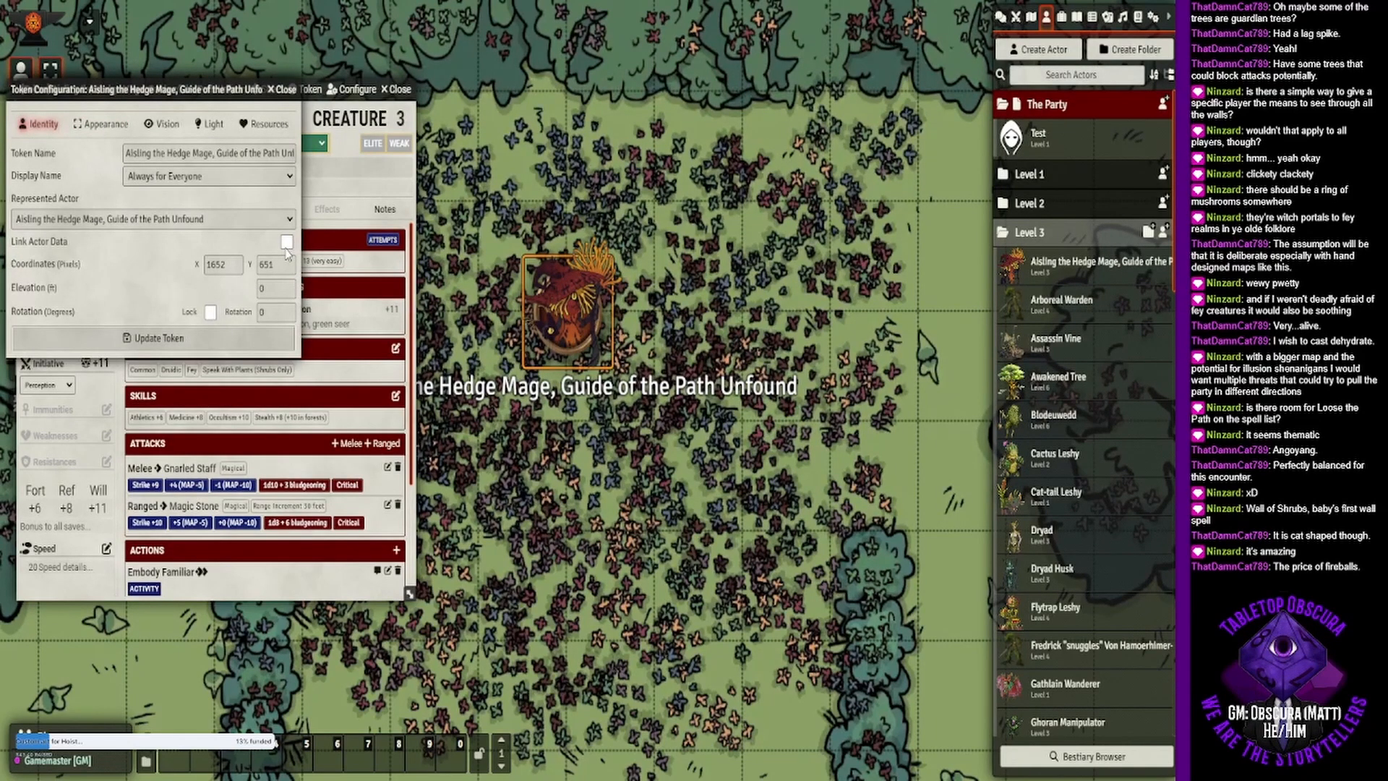
{"action": "left_click", "coordinate": [287, 241]}
{"action": "left_click", "coordinate": [202, 338]}
- Compare the spells on the open token sheet with those on the hedge mage's directory actor, closing both sheets
{"action": "left_click", "coordinate": [268, 209]}
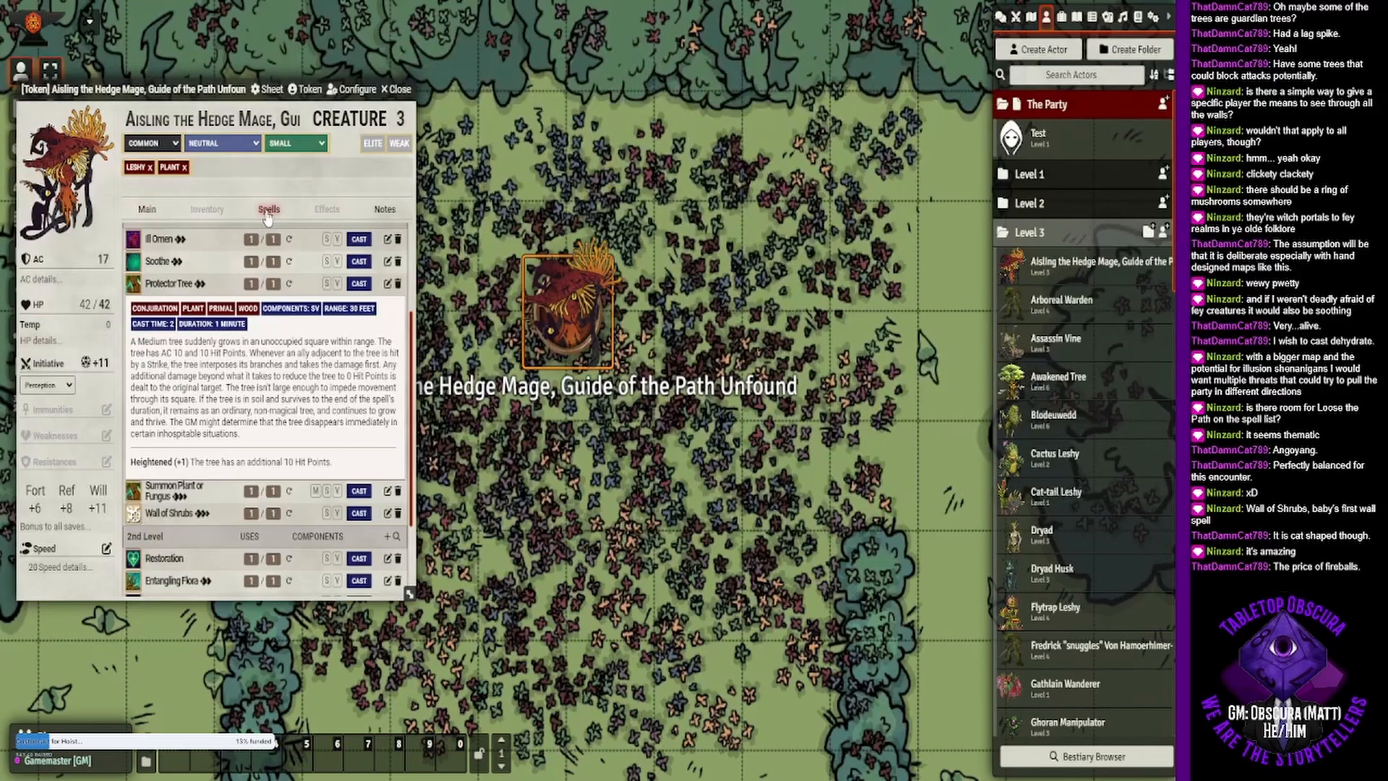
{"action": "left_click", "coordinate": [147, 209]}
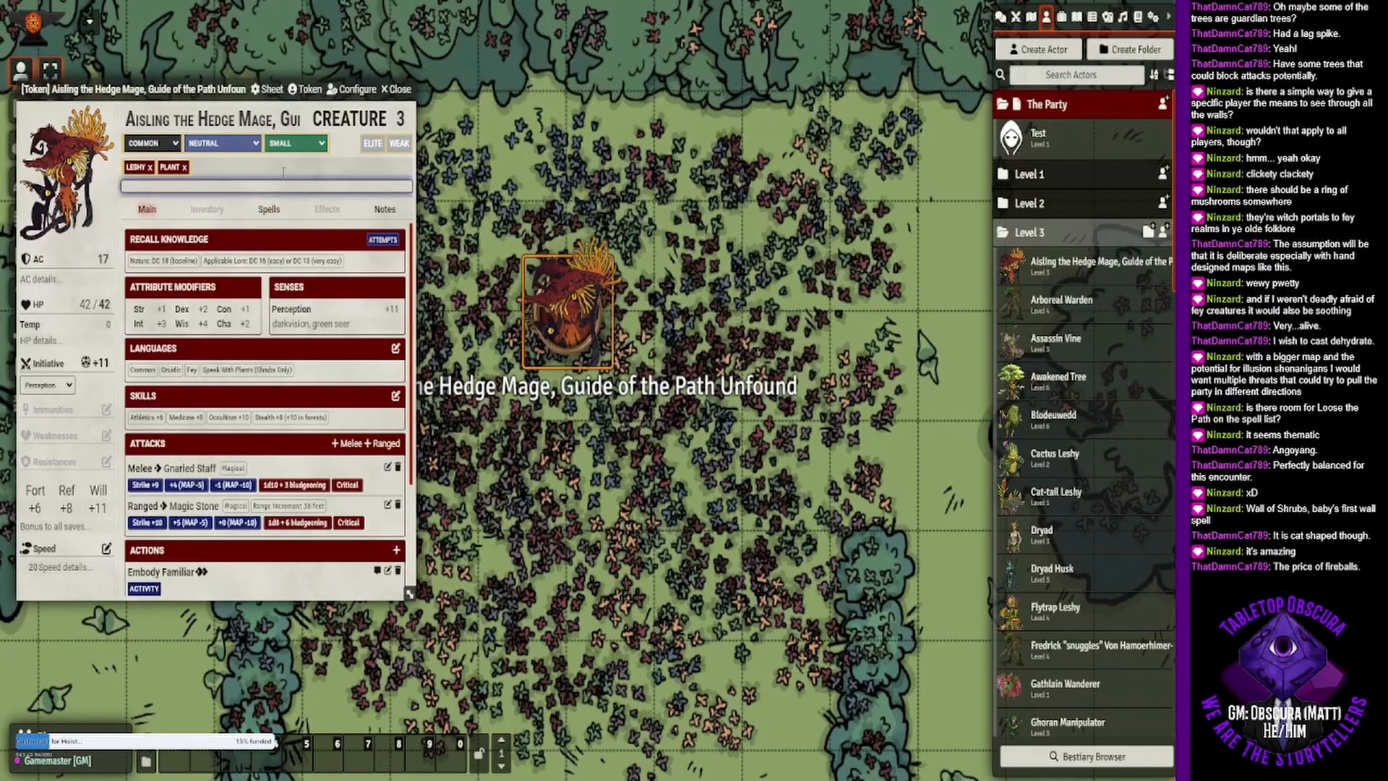
{"action": "left_click", "coordinate": [400, 89]}
{"action": "left_click", "coordinate": [1070, 271]}
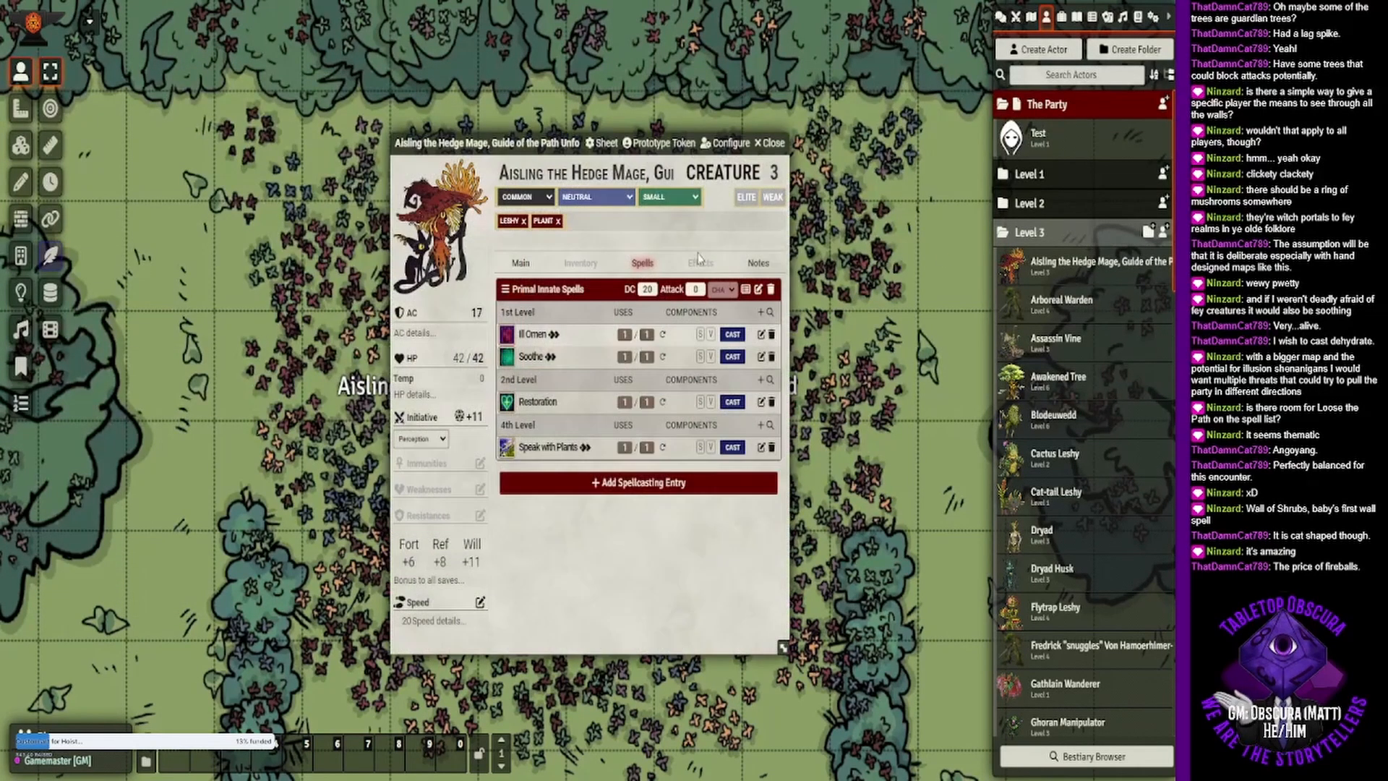
{"action": "left_click", "coordinate": [771, 150]}
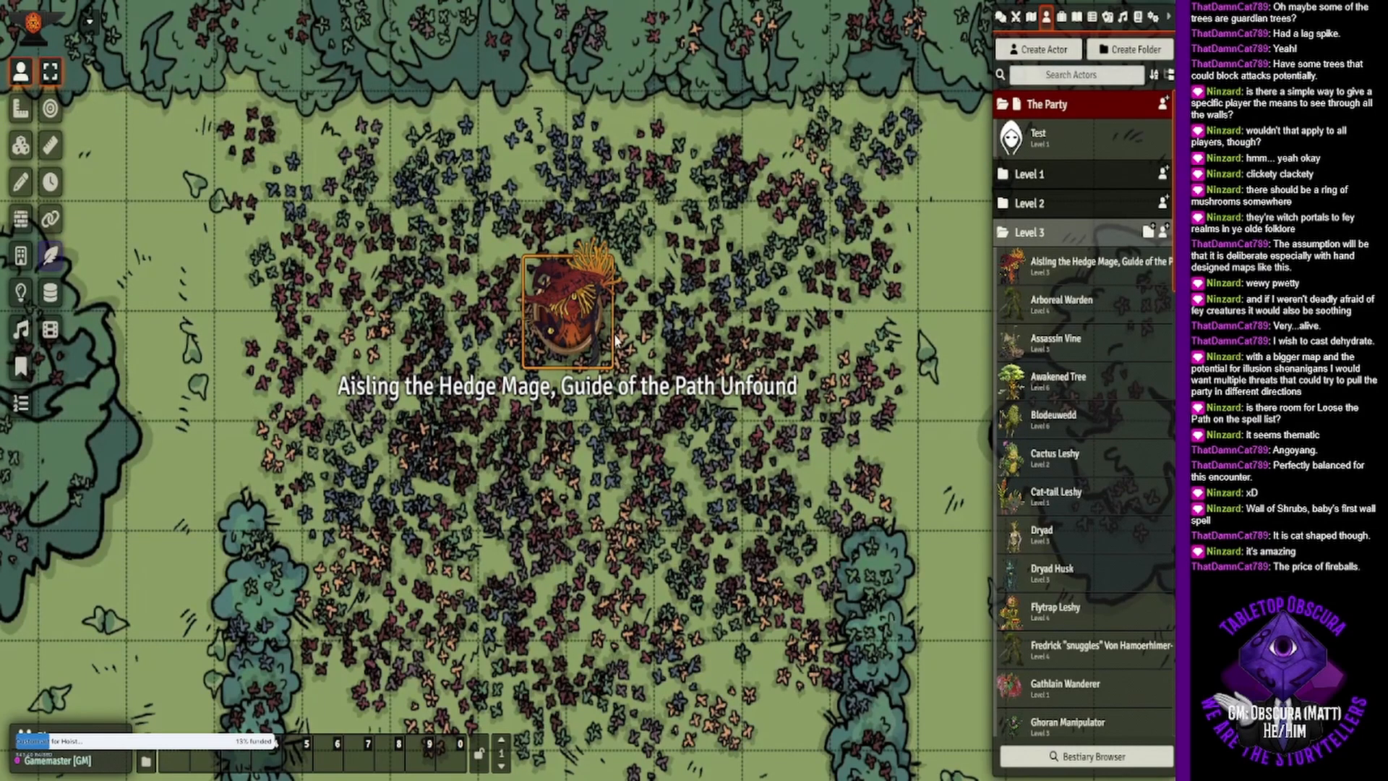
- Reopen the hedge mage's sheet from the linked token on the map to check its spell list, and close it
{"action": "left_click", "coordinate": [564, 272]}
{"action": "double_click", "coordinate": [562, 295]}
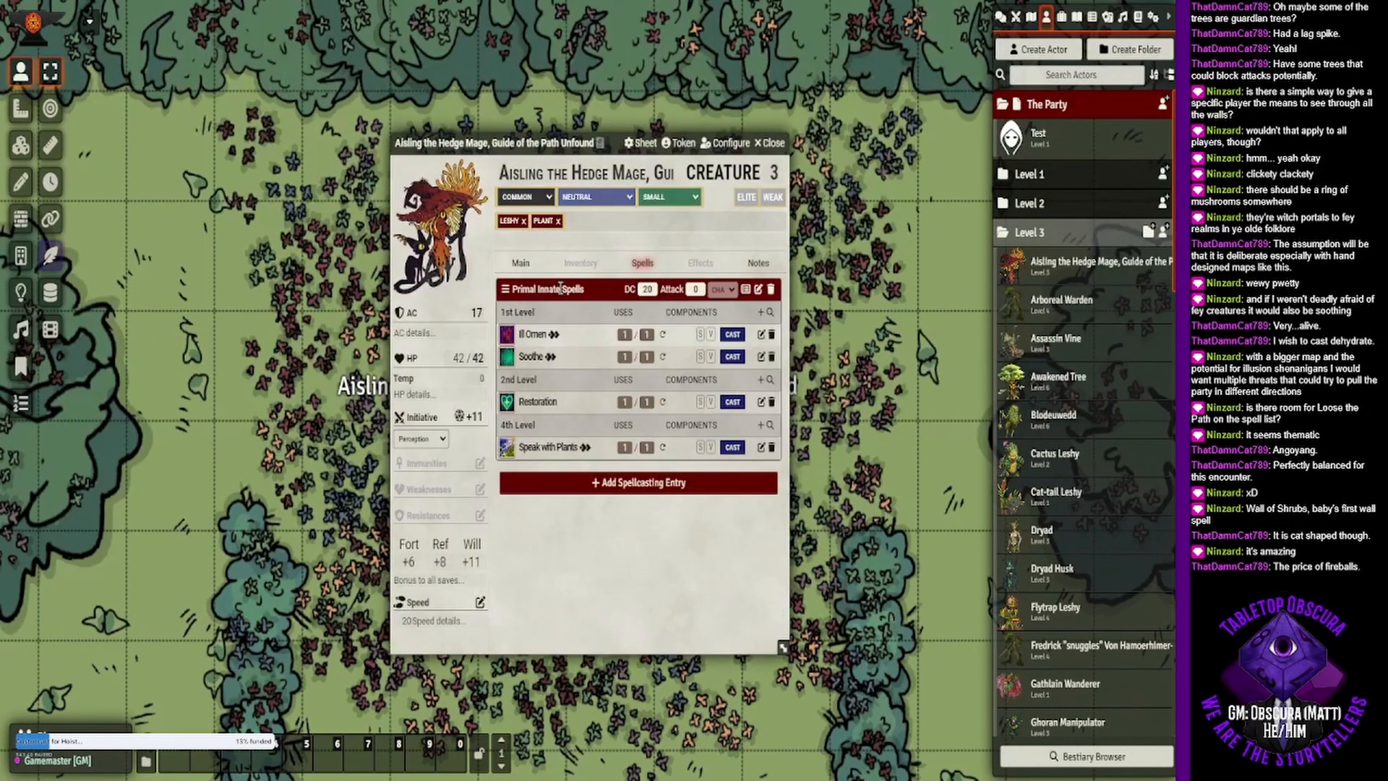
{"action": "left_click", "coordinate": [777, 145]}
{"action": "double_click", "coordinate": [546, 262]}
{"action": "left_click", "coordinate": [772, 143]}
- Search the 1st-level primal spells for "wall" and add Wall of Shrubs to the linked hedge mage's innate spells
{"action": "double_click", "coordinate": [611, 266]}
{"action": "left_click_drag", "start_coordinate": [539, 152], "coordinate": [714, 147]}
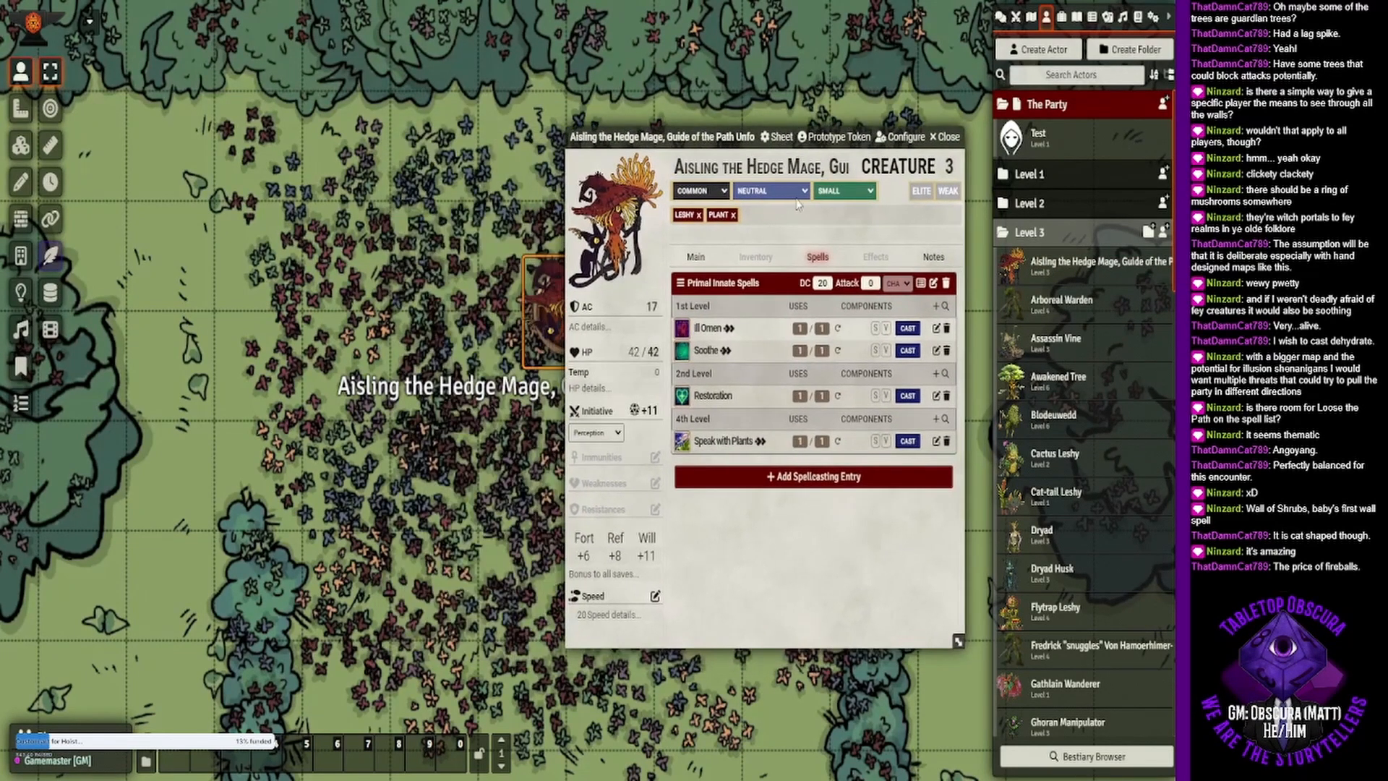
{"action": "left_click", "coordinate": [945, 306]}
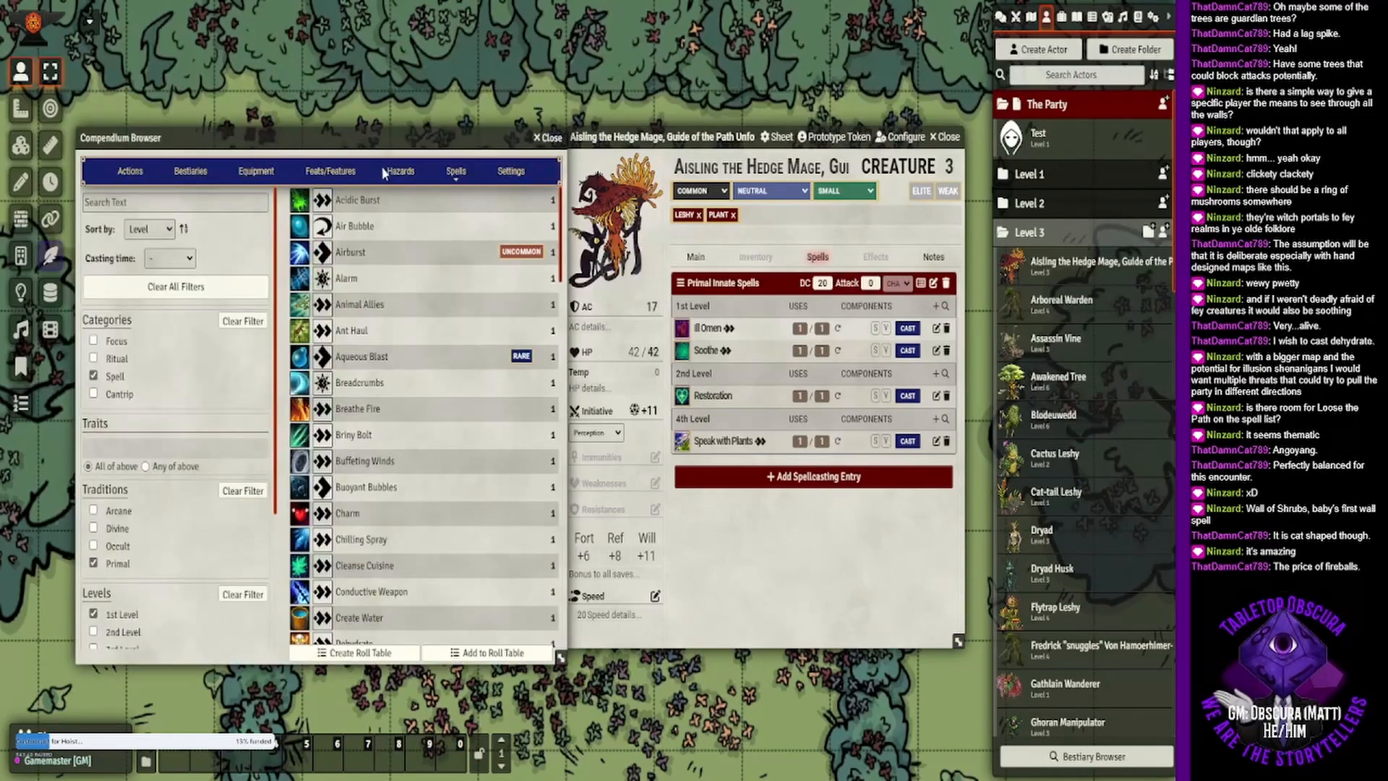
{"action": "mouse_move", "coordinate": [359, 148]}
{"action": "left_mouse_down"}
{"action": "mouse_move", "coordinate": [311, 134]}
{"action": "mouse_move", "coordinate": [350, 124]}
{"action": "left_mouse_up"}
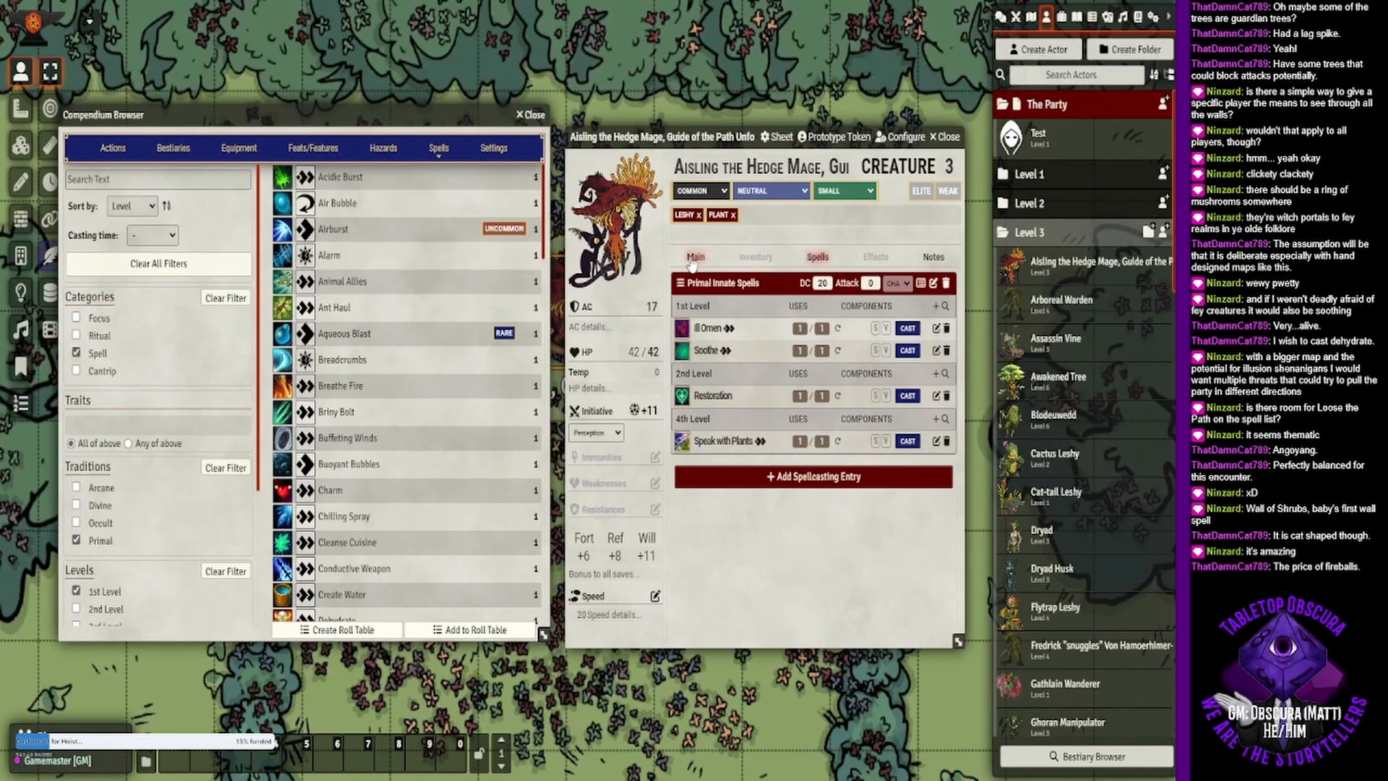
{"action": "left_click", "coordinate": [123, 176]}
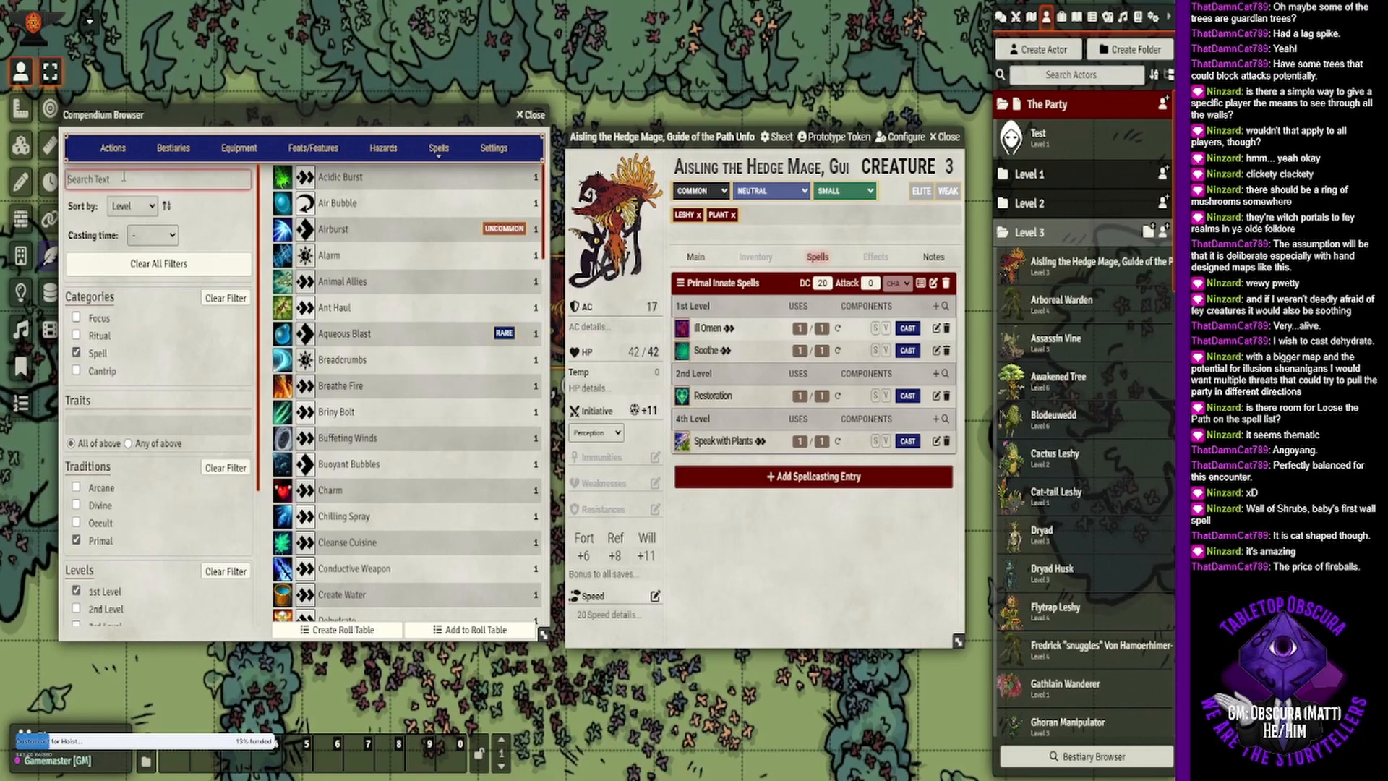
{"action": "type", "text": "wall"}
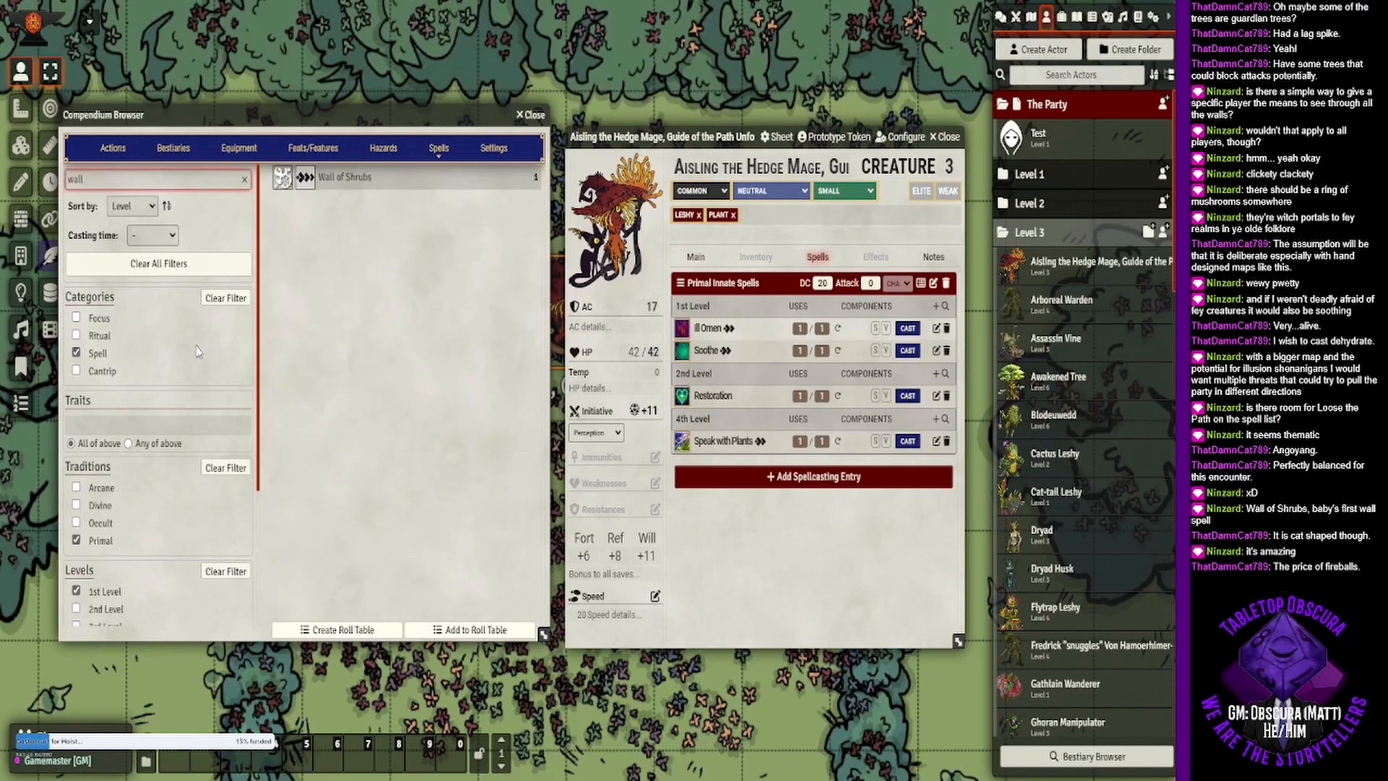
{"action": "left_click_drag", "start_coordinate": [340, 177], "coordinate": [778, 394]}
- Search the spells for "prot" and add Protector Tree to the hedge mage's 1st-level primal innate spells
{"action": "left_click", "coordinate": [99, 182]}
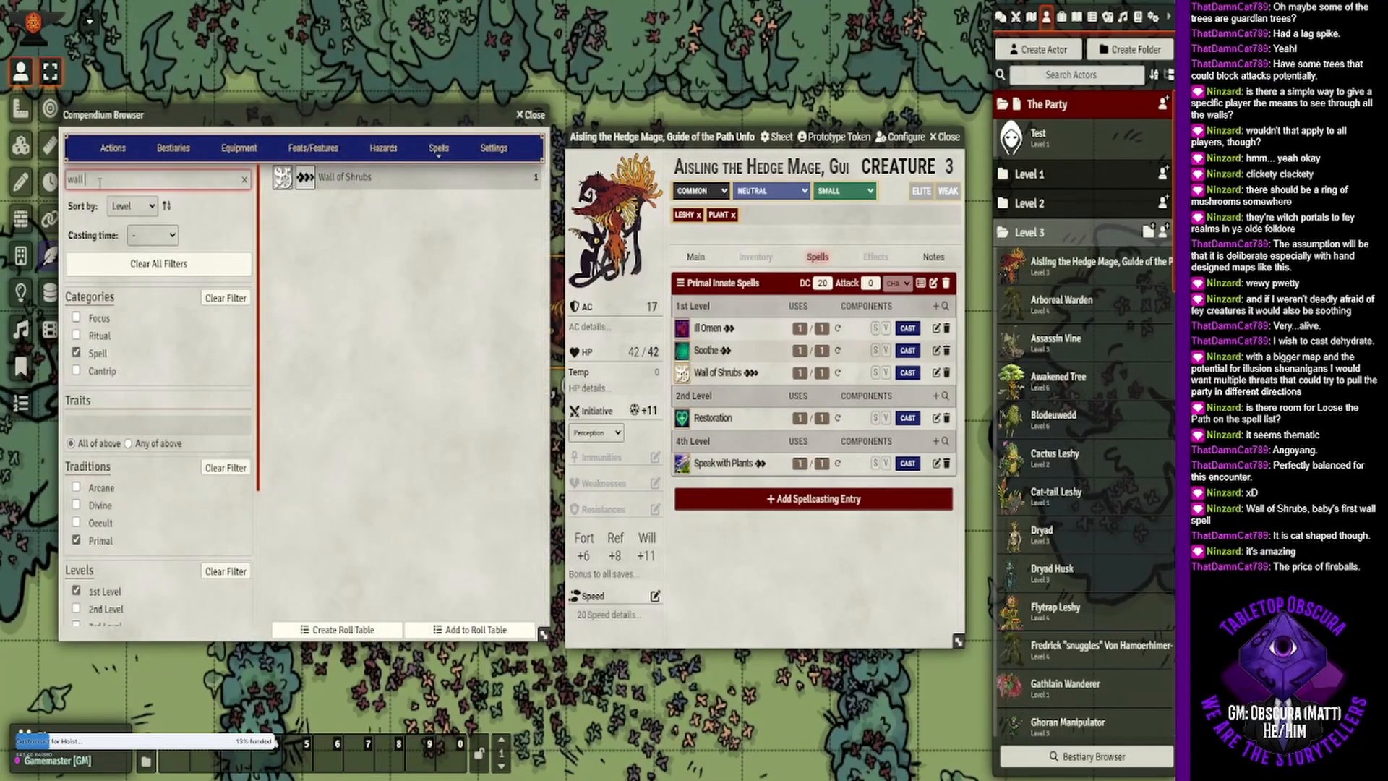
{"action": "key", "text": "BackSpace"}
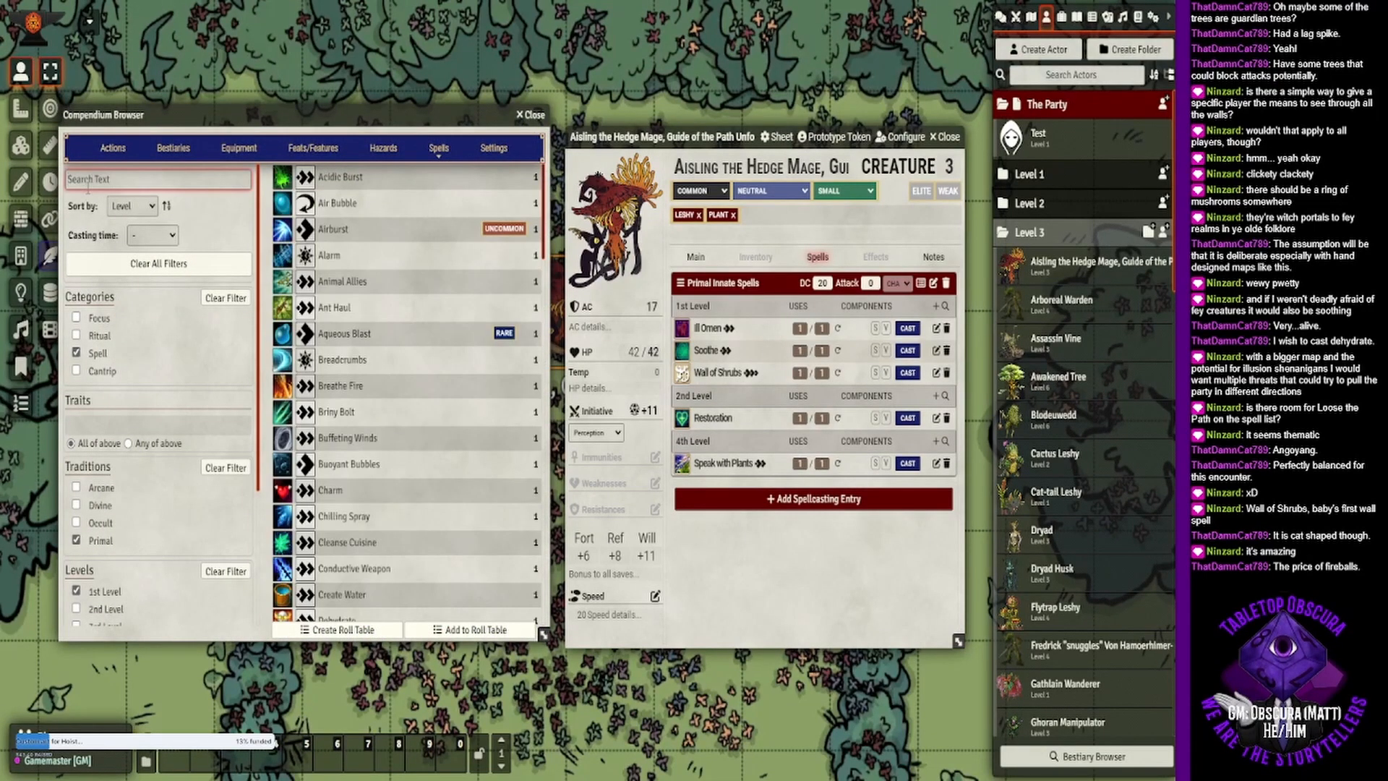
{"action": "type", "text": "prot"}
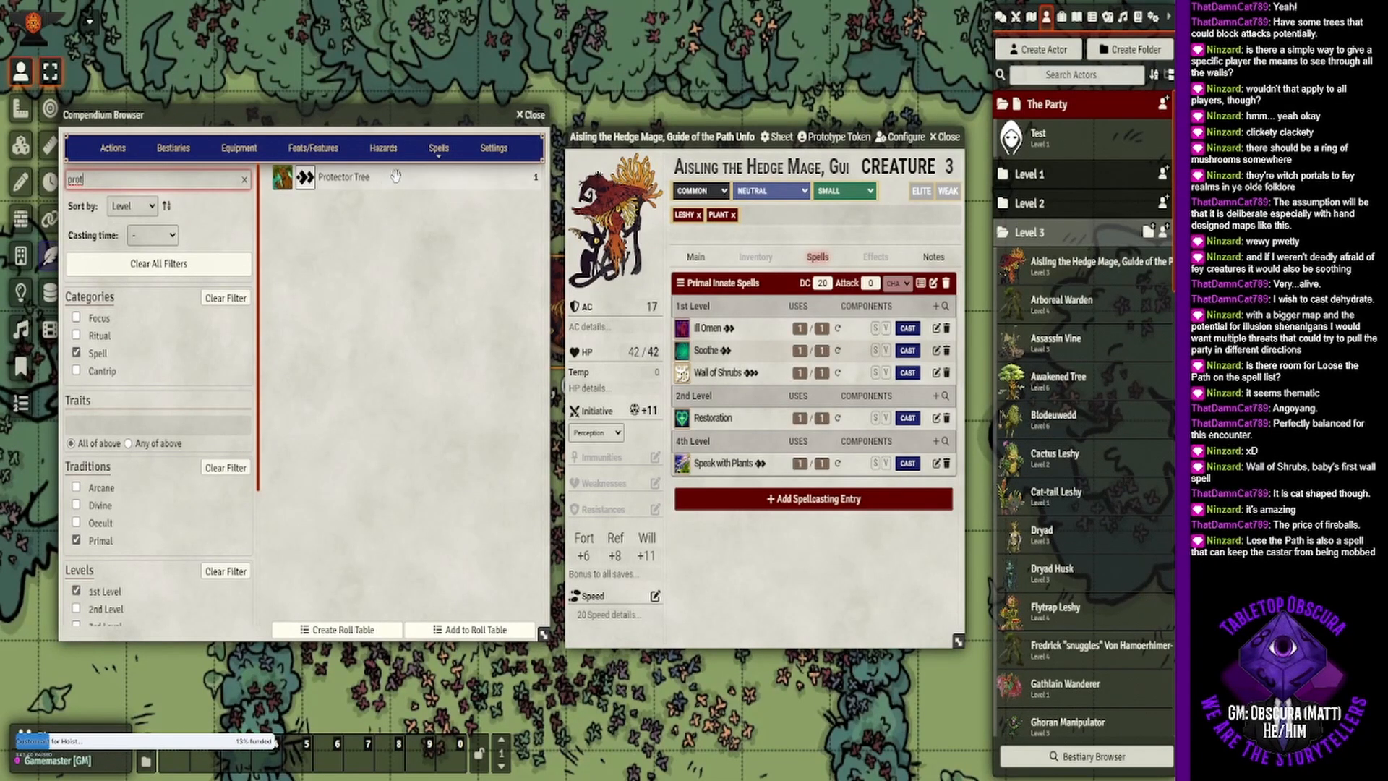
{"action": "left_click_drag", "start_coordinate": [392, 173], "coordinate": [805, 341]}
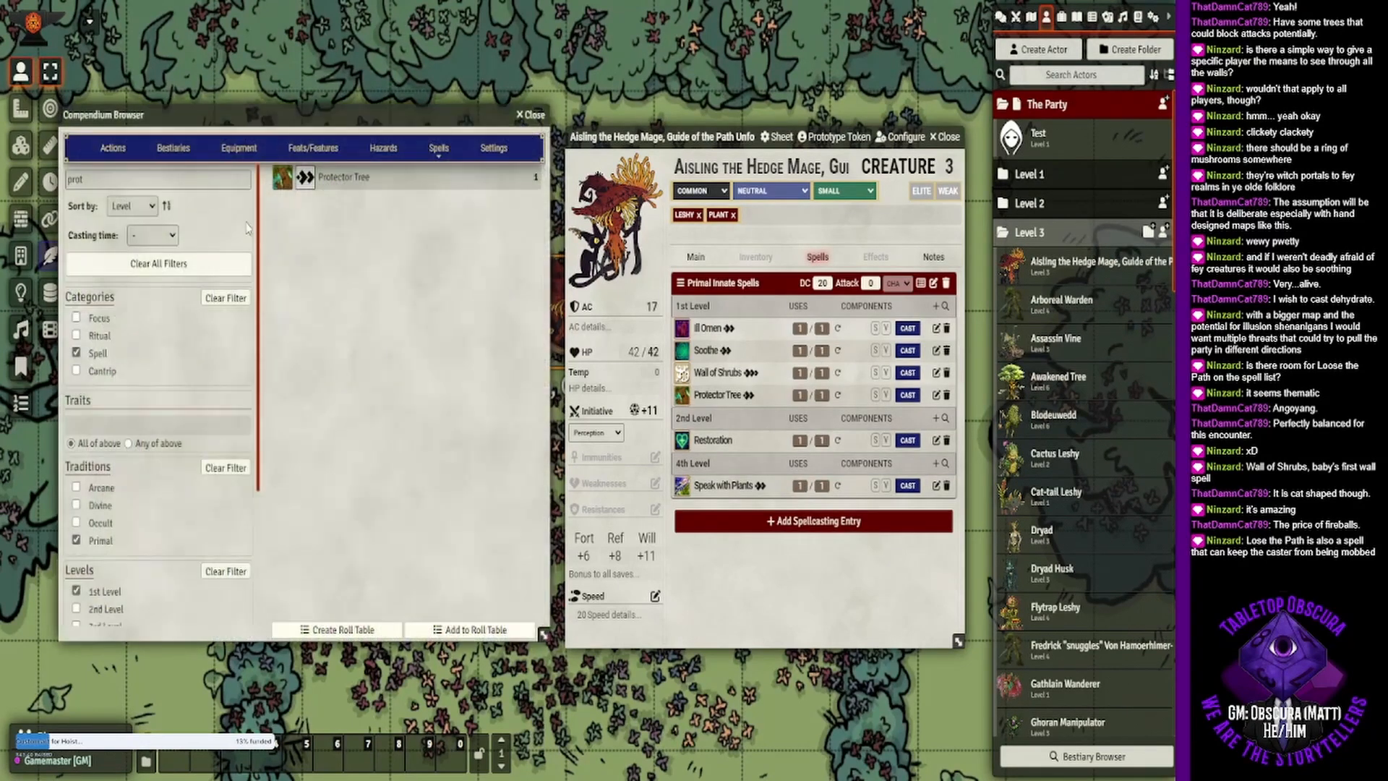
- Search for "lose", read the Lose the Path description and add the spell to the hedge mage's 1st-level innate spells
{"action": "left_click_drag", "start_coordinate": [108, 180], "coordinate": [56, 183]}
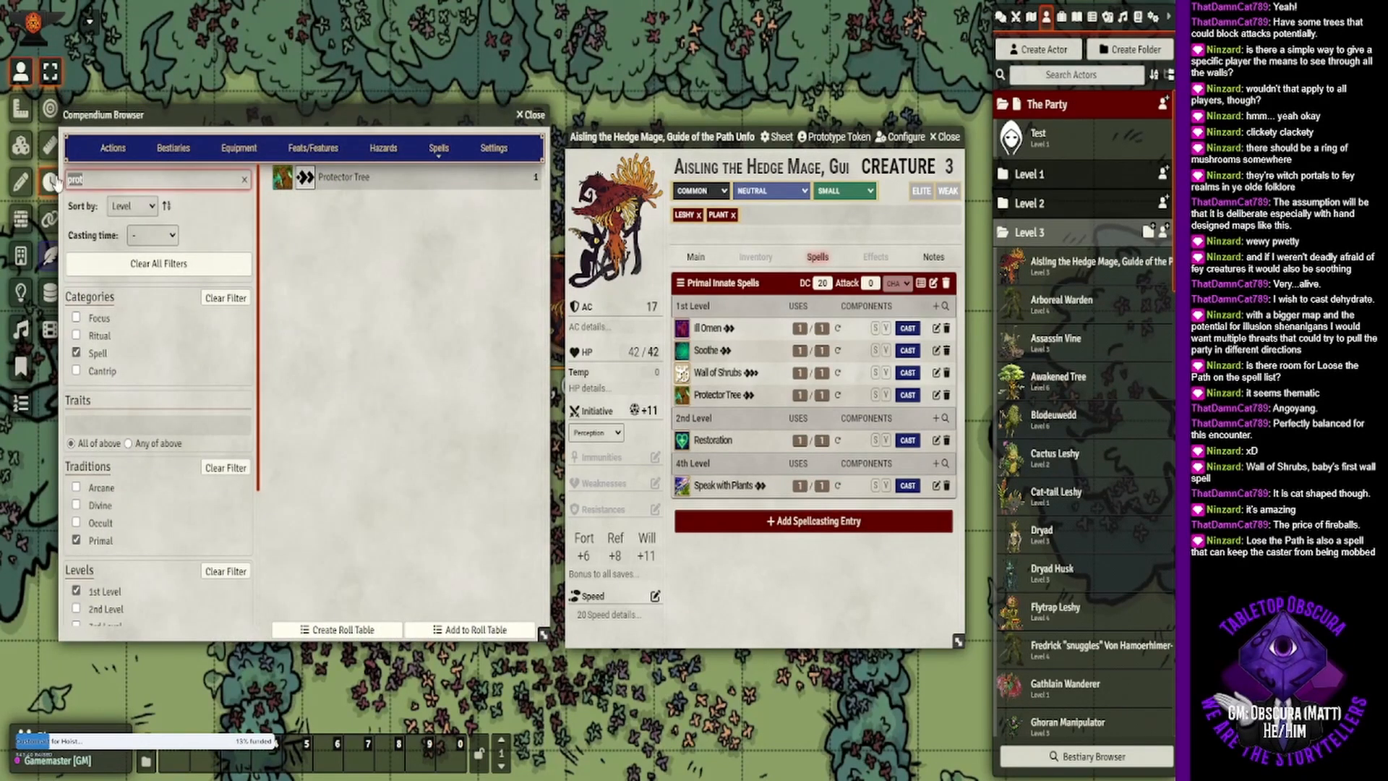
{"action": "key", "text": "BackSpace"}
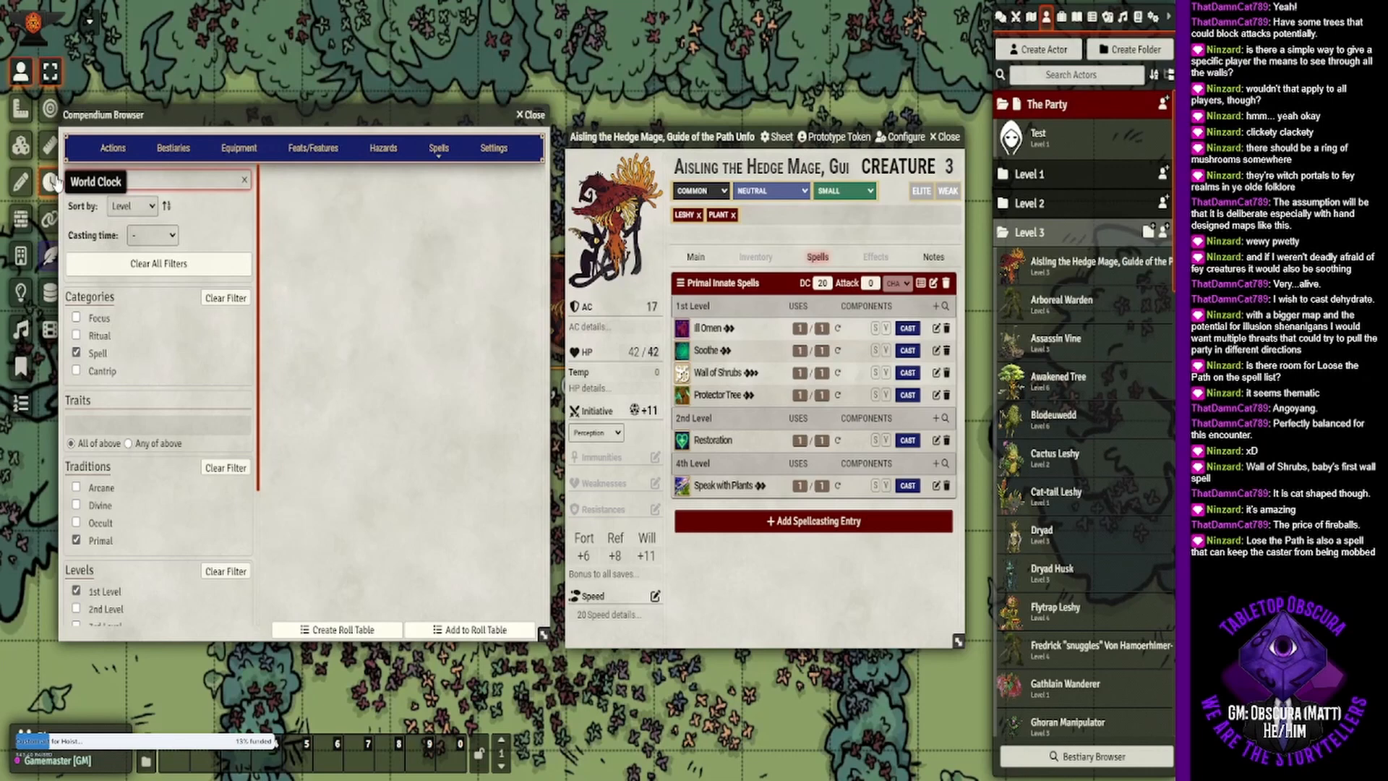
{"action": "type", "text": "loose"}
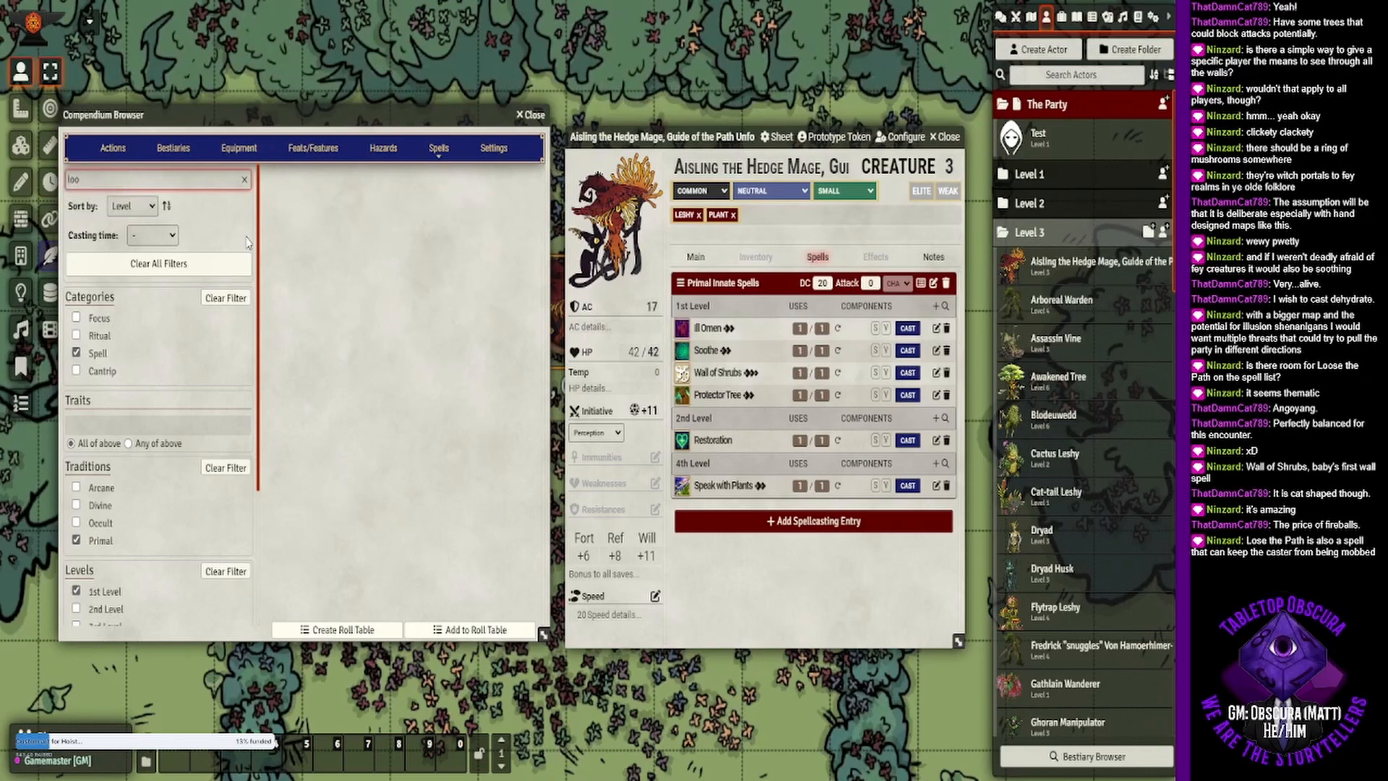
{"action": "key", "text": "BackSpace"}
{"action": "type", "text": "se"}
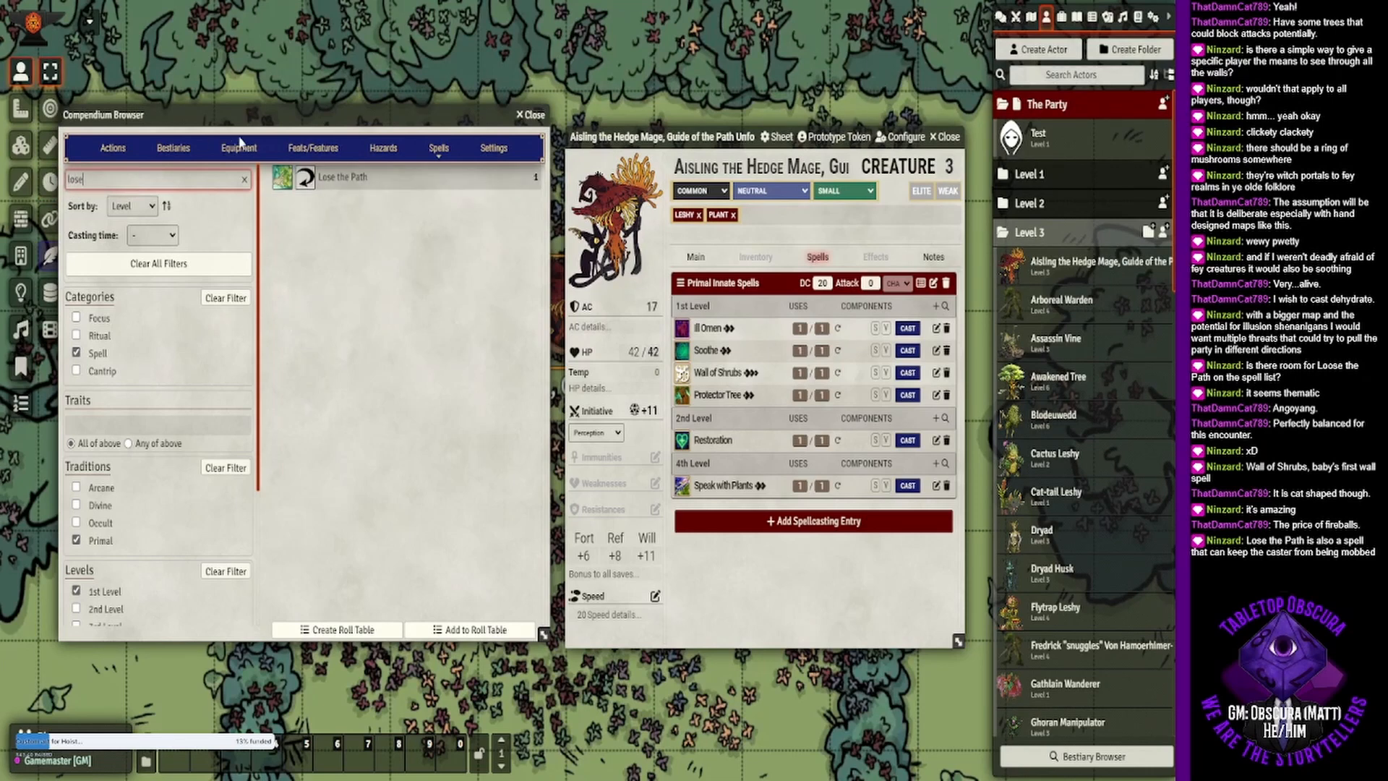
{"action": "left_click", "coordinate": [343, 176]}
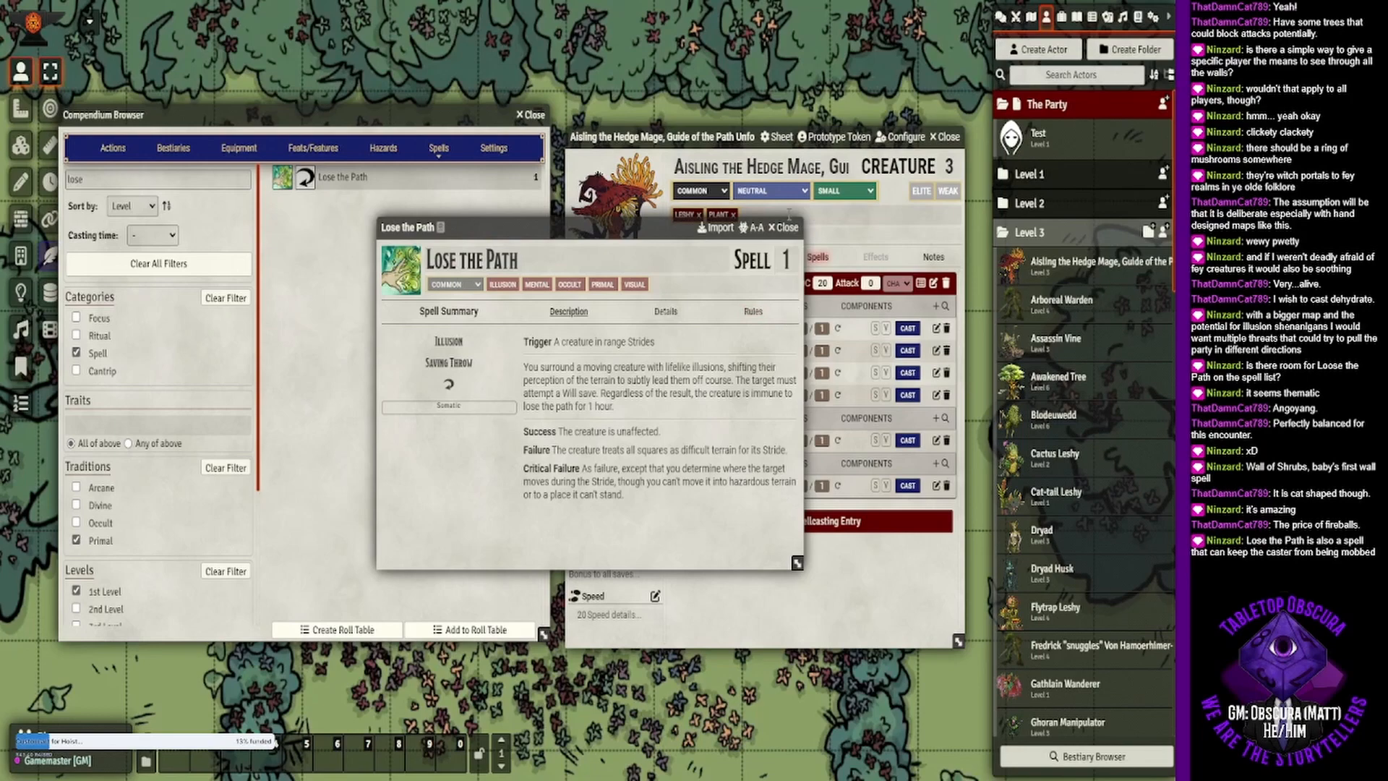
{"action": "left_click", "coordinate": [784, 229]}
{"action": "key", "text": "Escape"}
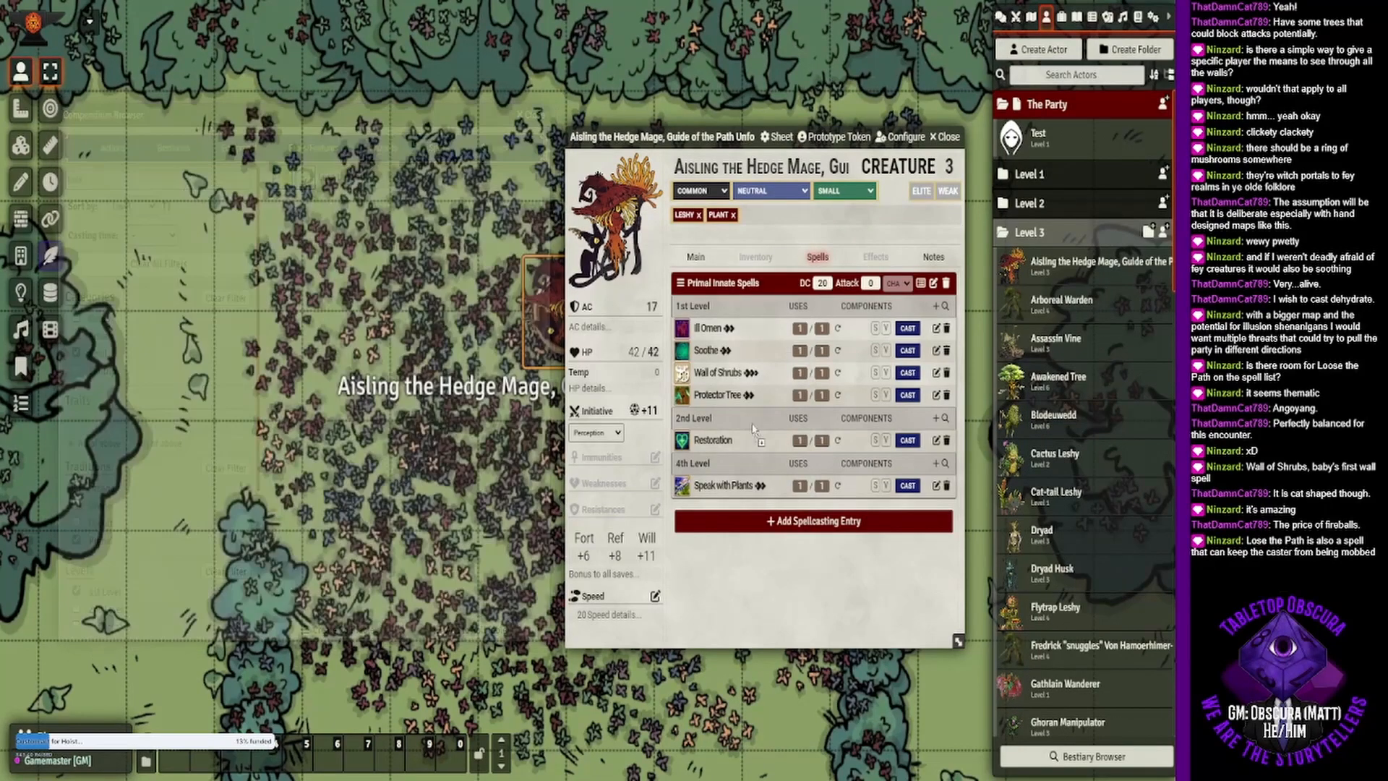
{"action": "left_click_drag", "start_coordinate": [773, 423], "coordinate": [775, 425]}
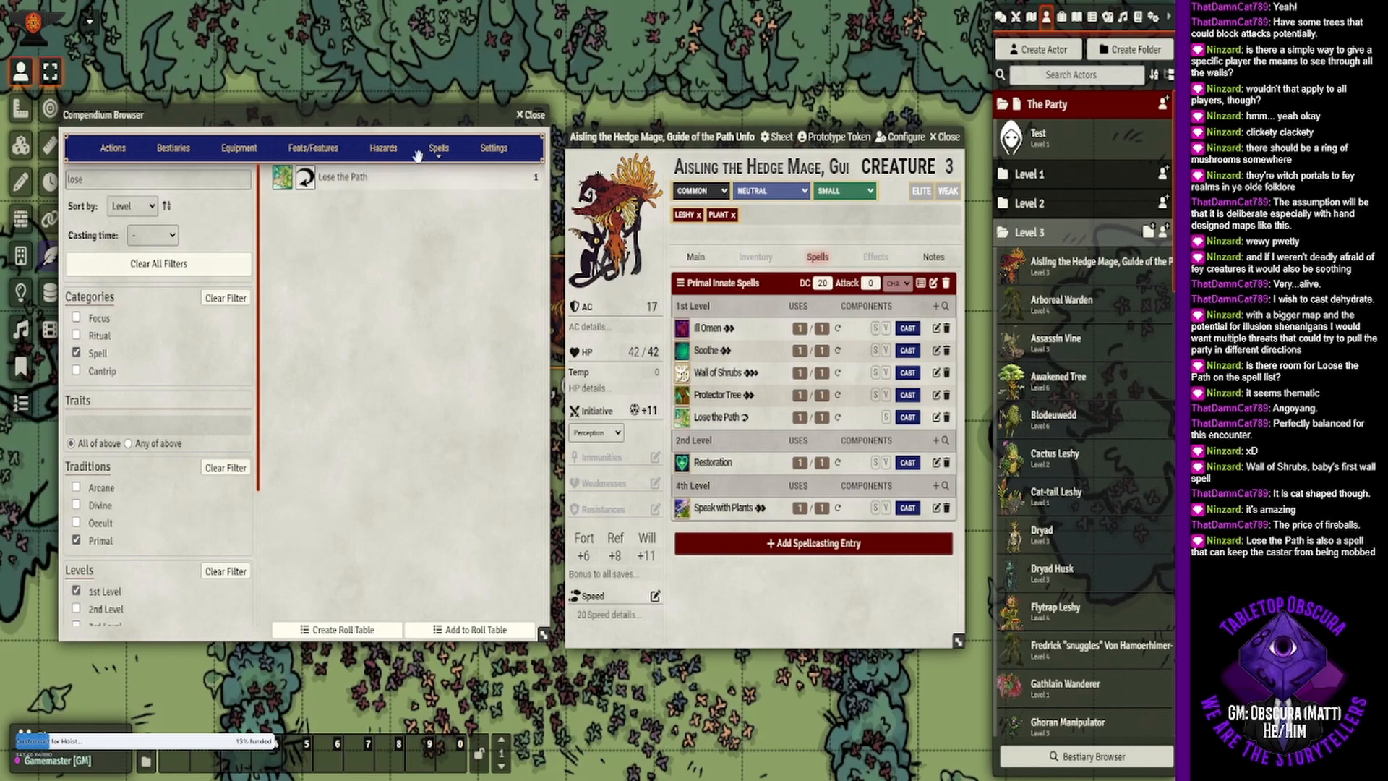
- Clear all spell filters, search for "timber" and add Timber to the hedge mage's primal innate cantrips
{"action": "left_click_drag", "start_coordinate": [93, 177], "coordinate": [52, 181]}
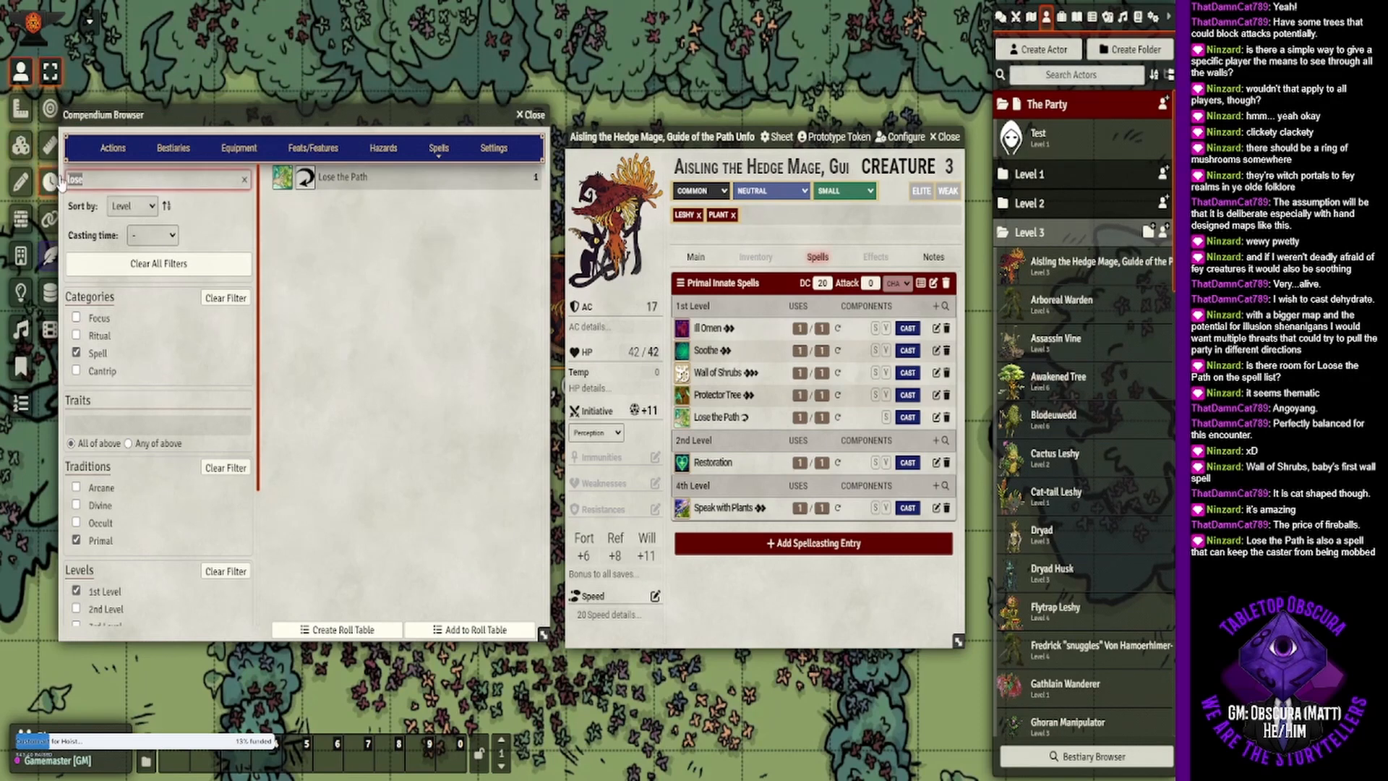
{"action": "type", "text": "timber"}
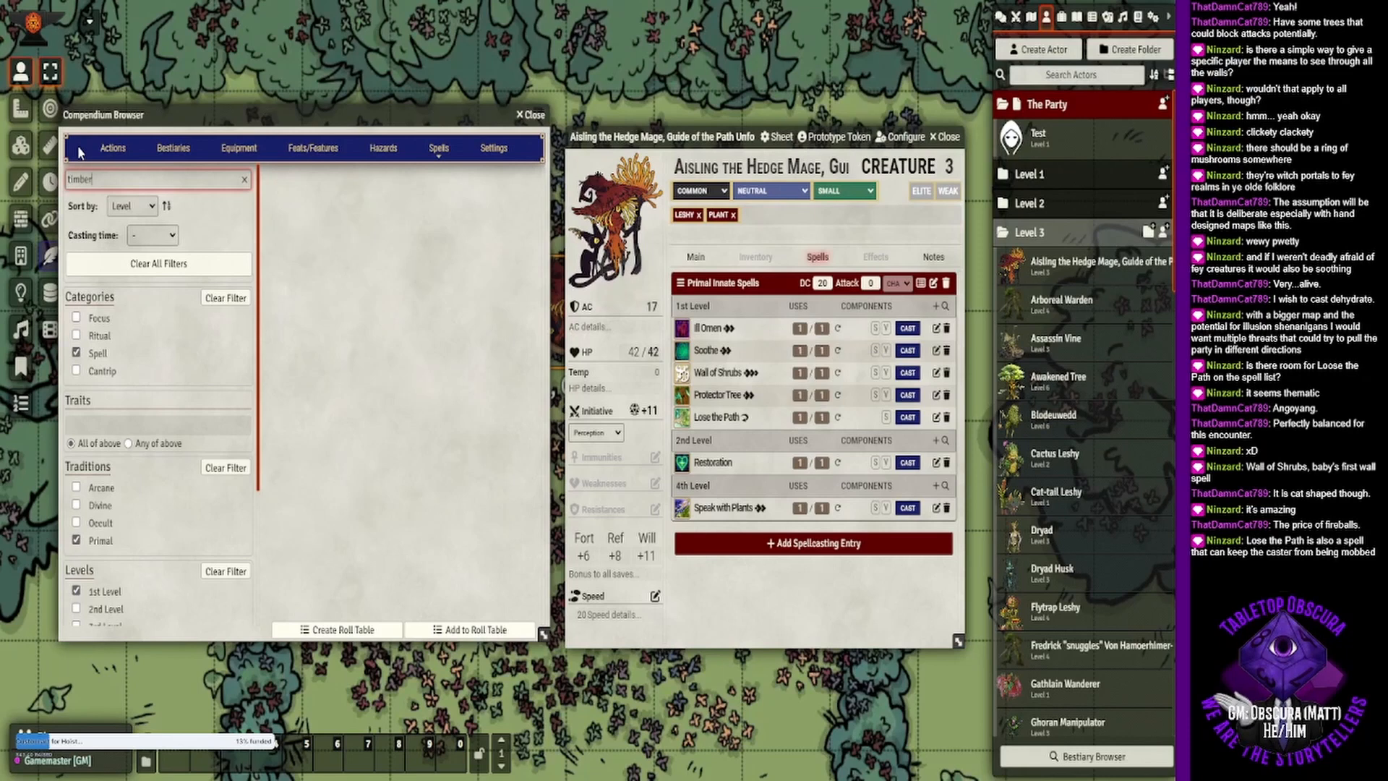
{"action": "left_click", "coordinate": [158, 263]}
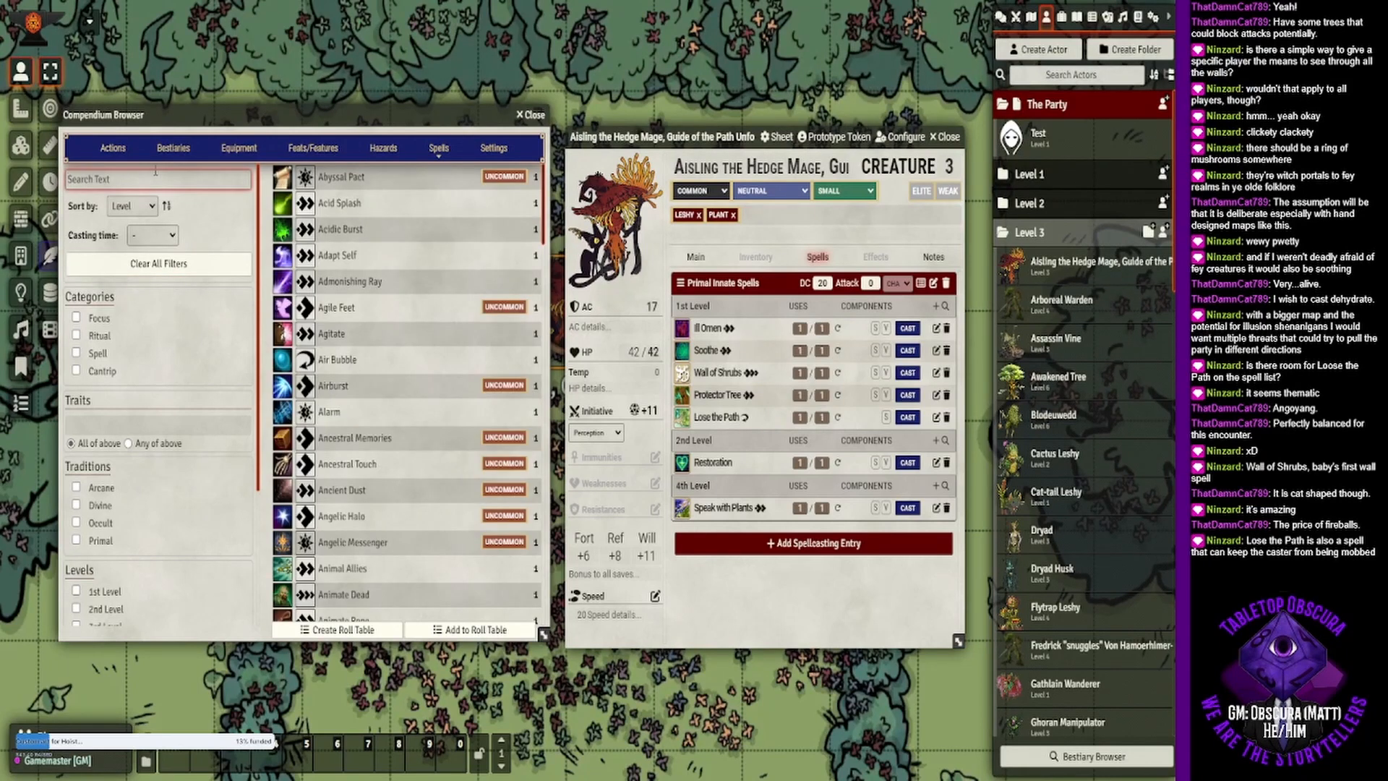
{"action": "type", "text": "timber"}
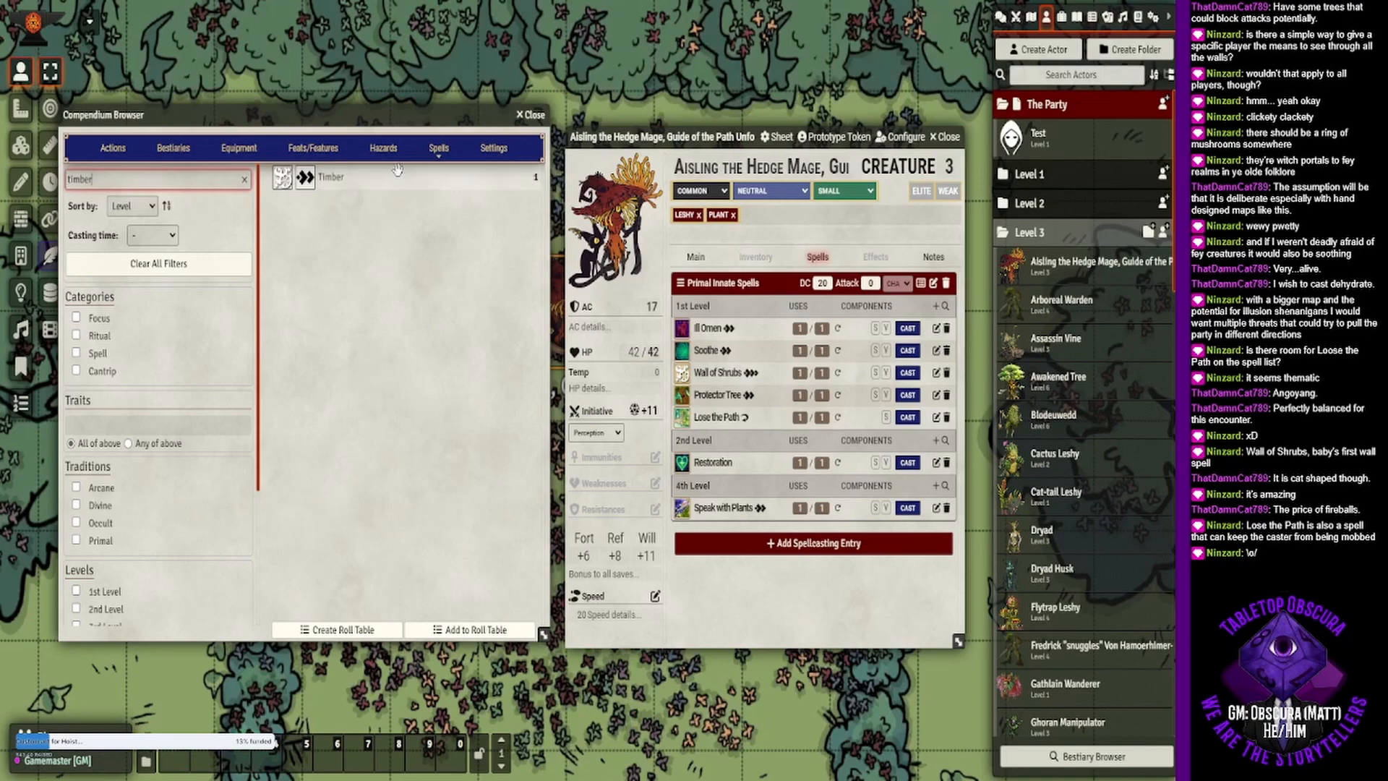
{"action": "left_click_drag", "start_coordinate": [395, 172], "coordinate": [785, 313]}
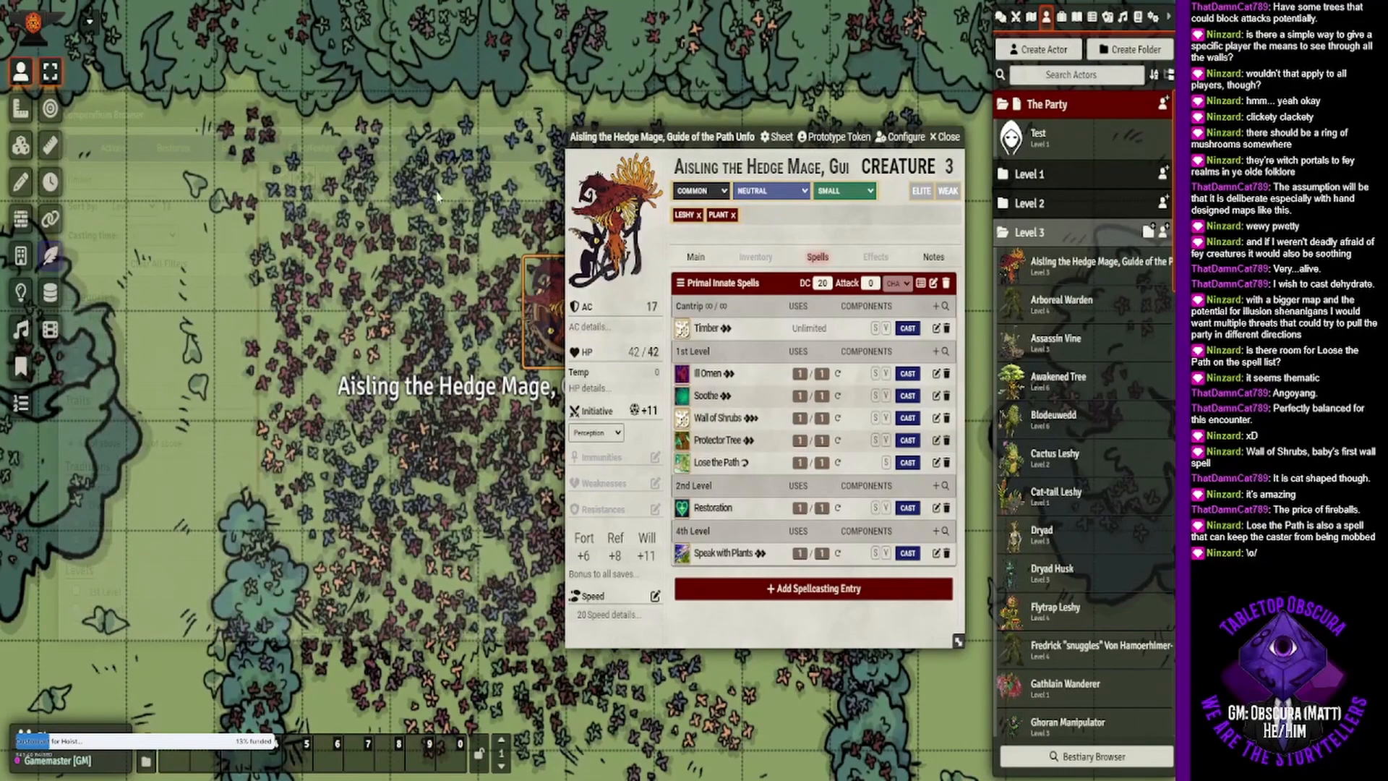
- Search the spells for "tangl", check the Tangle Vine description and add the spell to the hedge mage's innate cantrips
{"action": "double_click", "coordinate": [109, 180]}
{"action": "type", "text": "tang"}
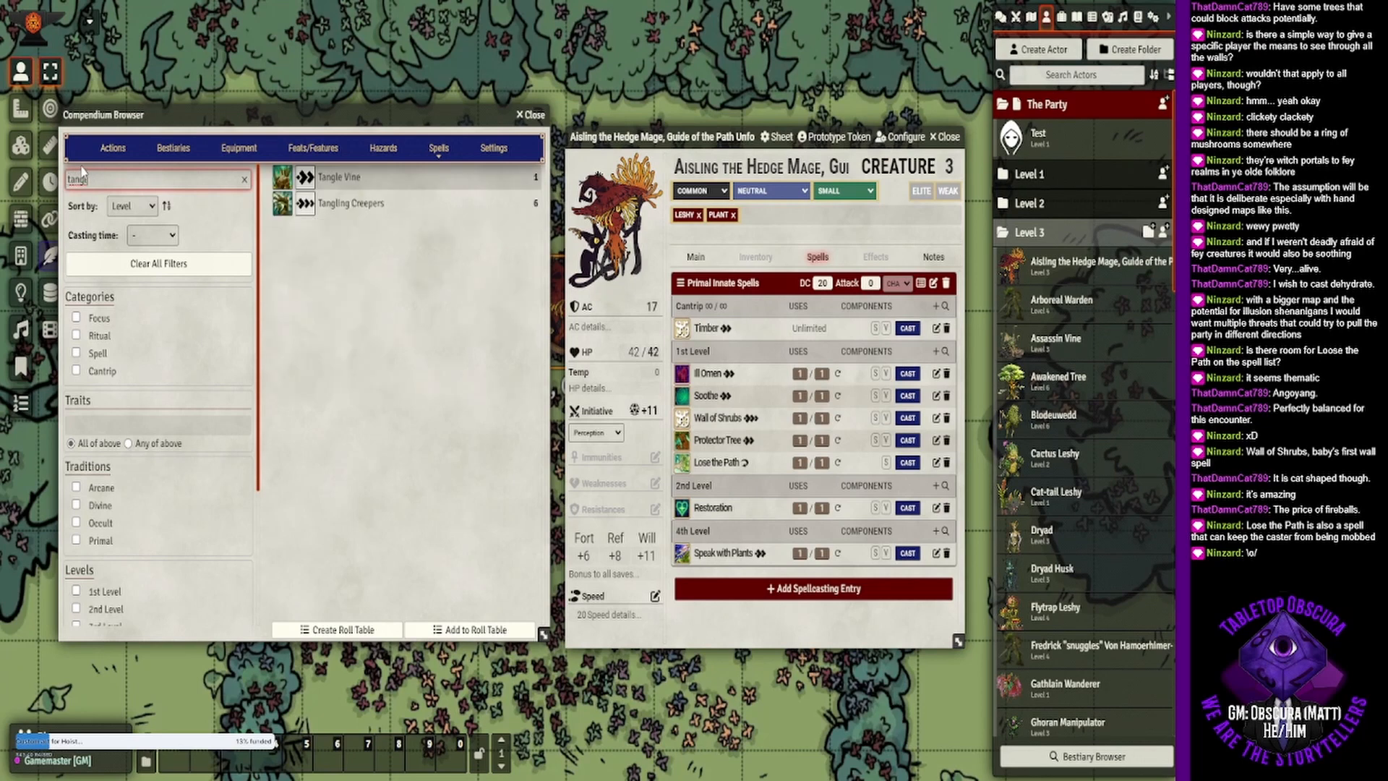
{"action": "type", "text": "l"}
{"action": "left_click", "coordinate": [339, 177]}
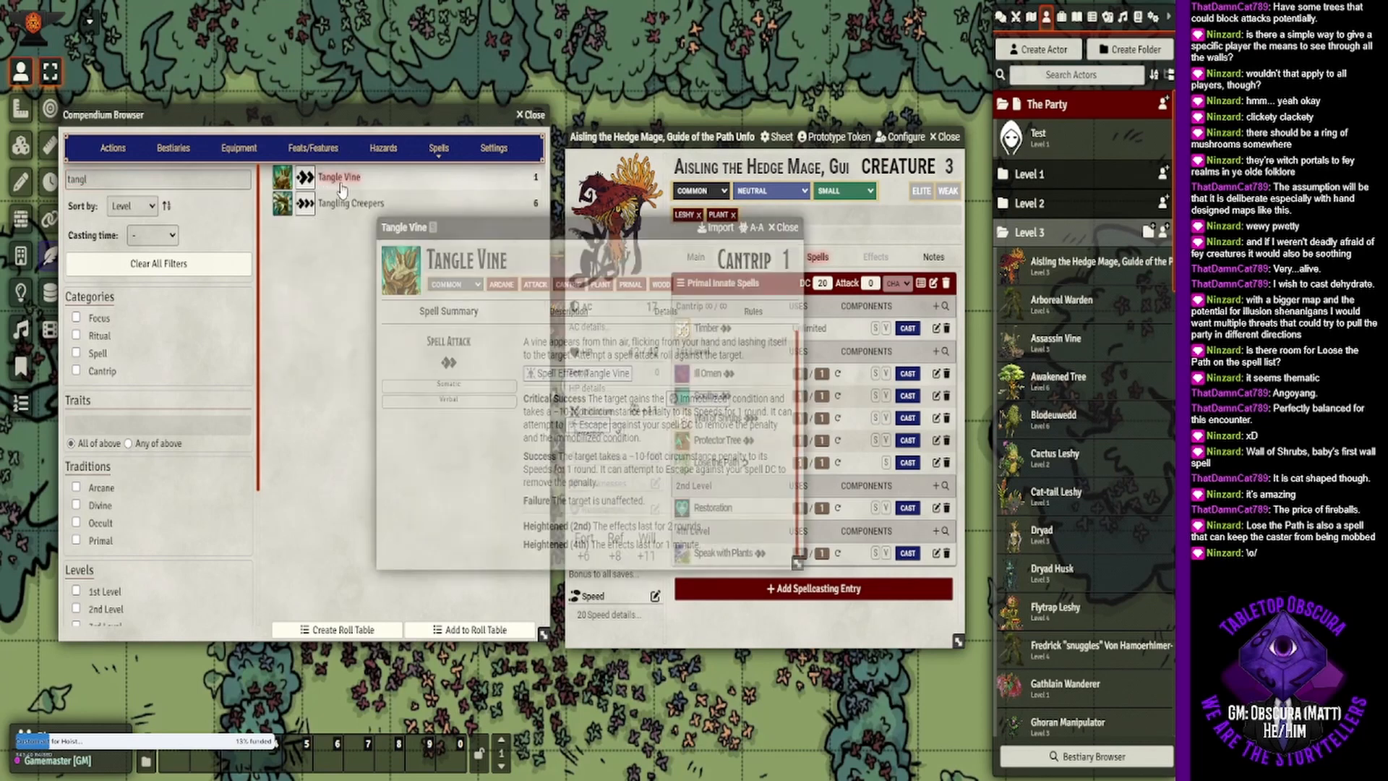
{"action": "left_click", "coordinate": [785, 227]}
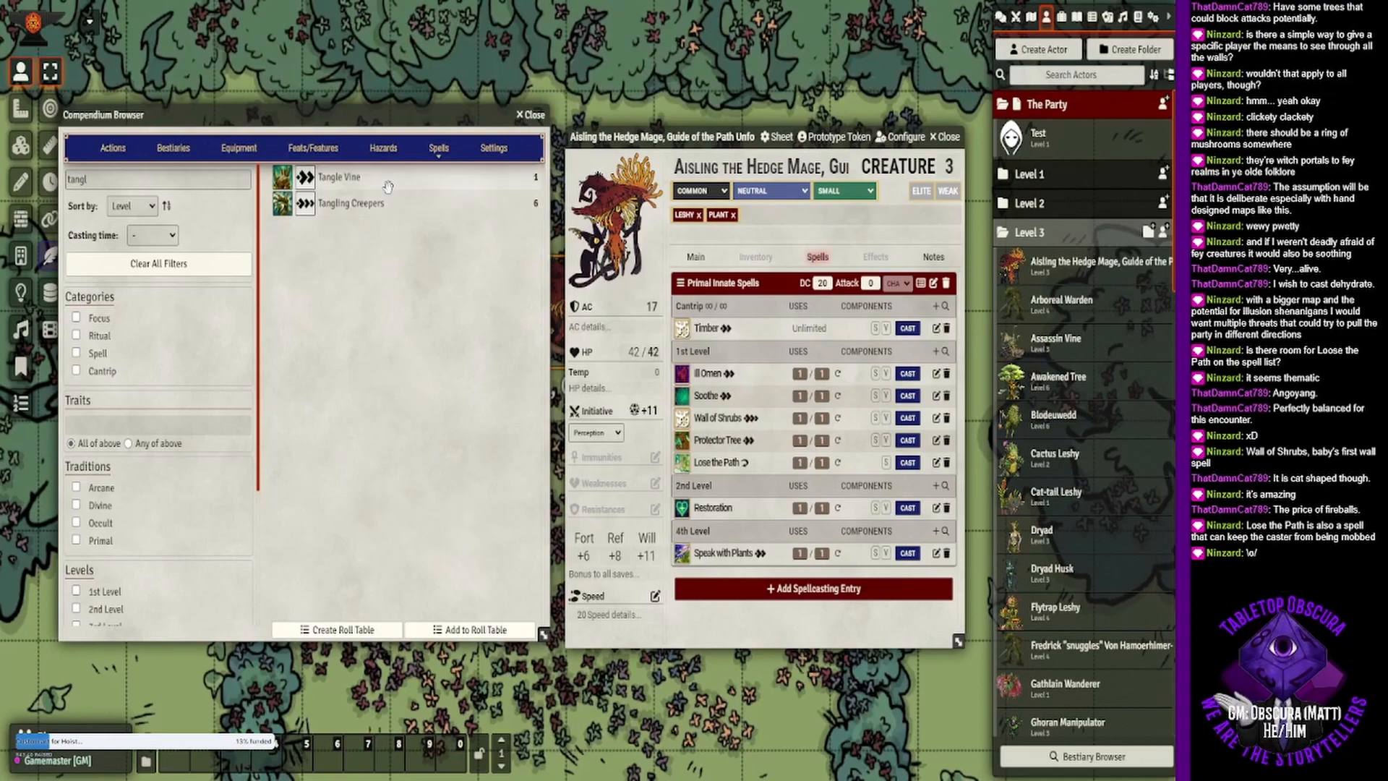
{"action": "key", "text": "Escape"}
{"action": "left_click_drag", "start_coordinate": [808, 331], "coordinate": [808, 332]}
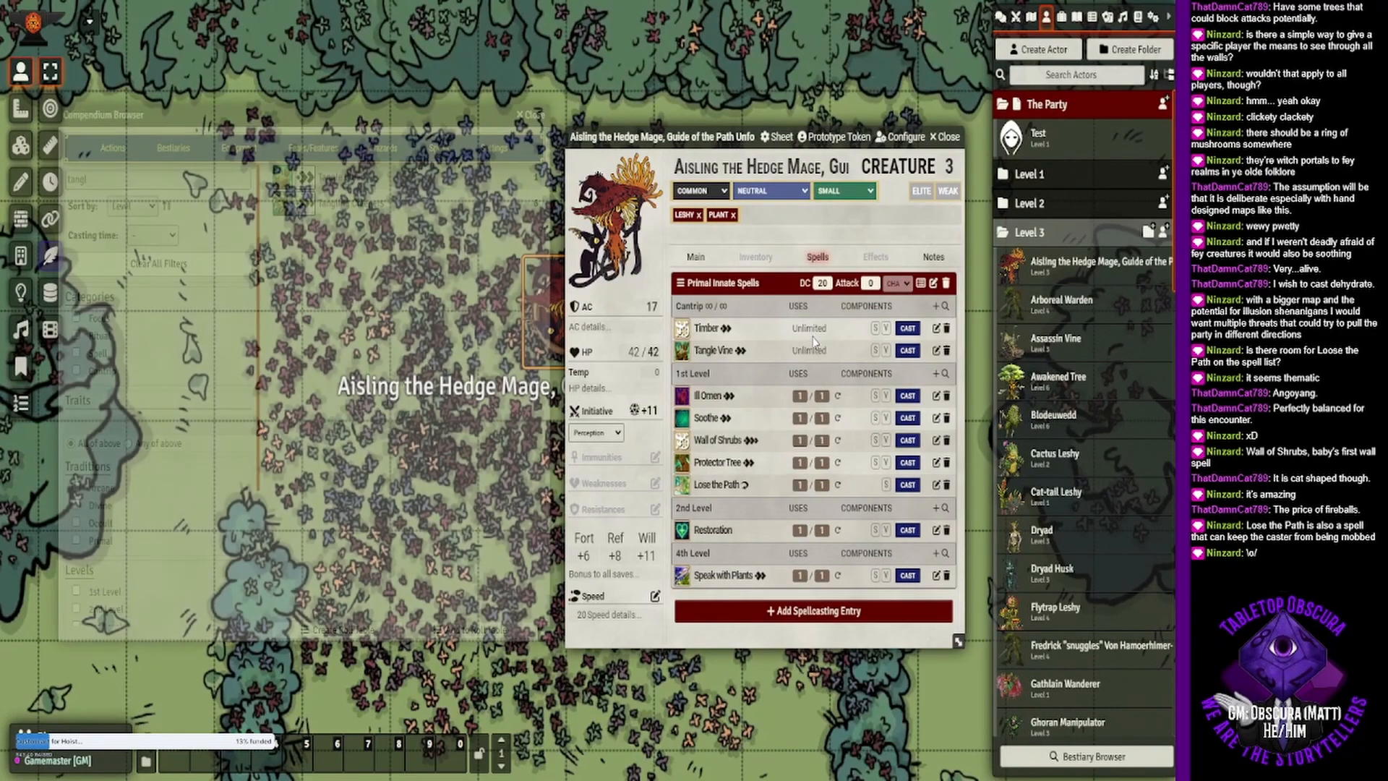
- Clear the search text and filter the spells by the Wood trait
{"action": "left_click_drag", "start_coordinate": [116, 180], "coordinate": [65, 181]}
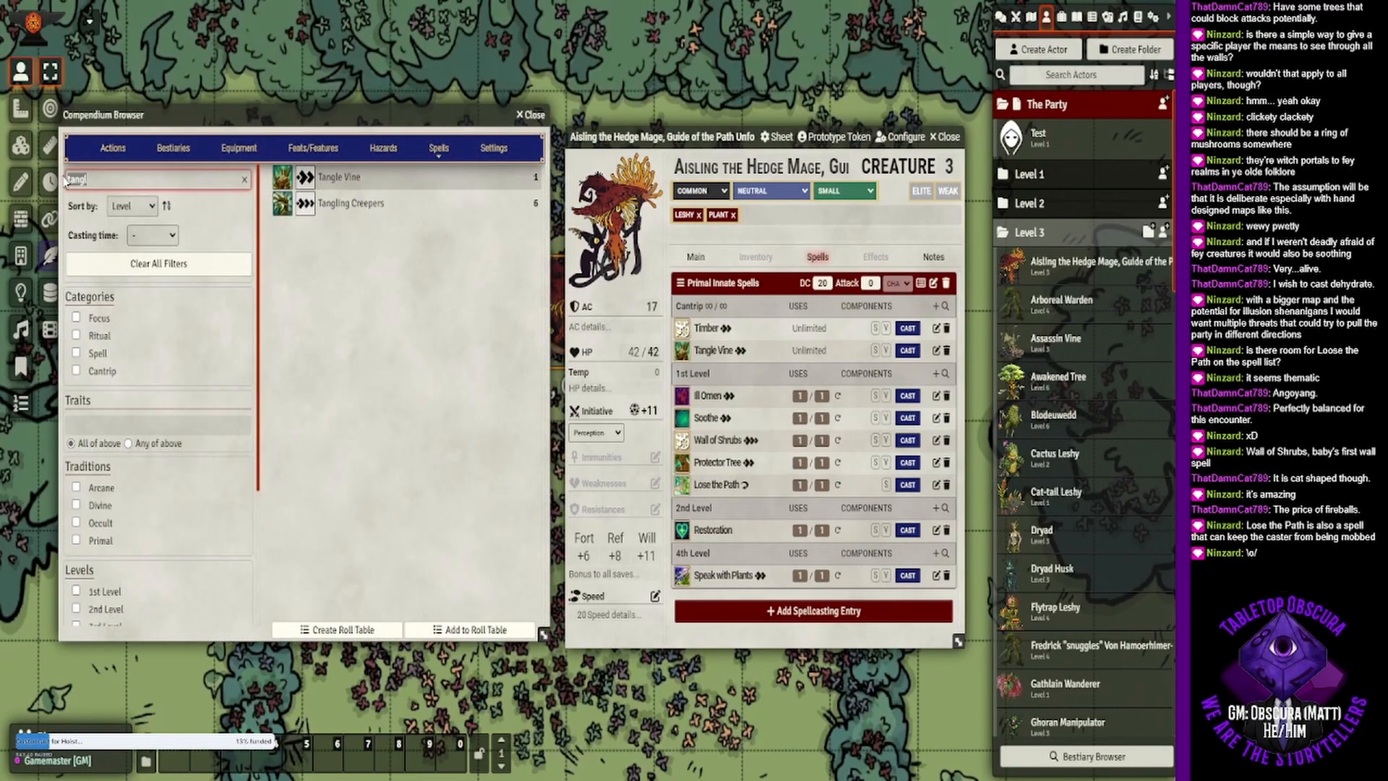
{"action": "key", "text": "BackSpace"}
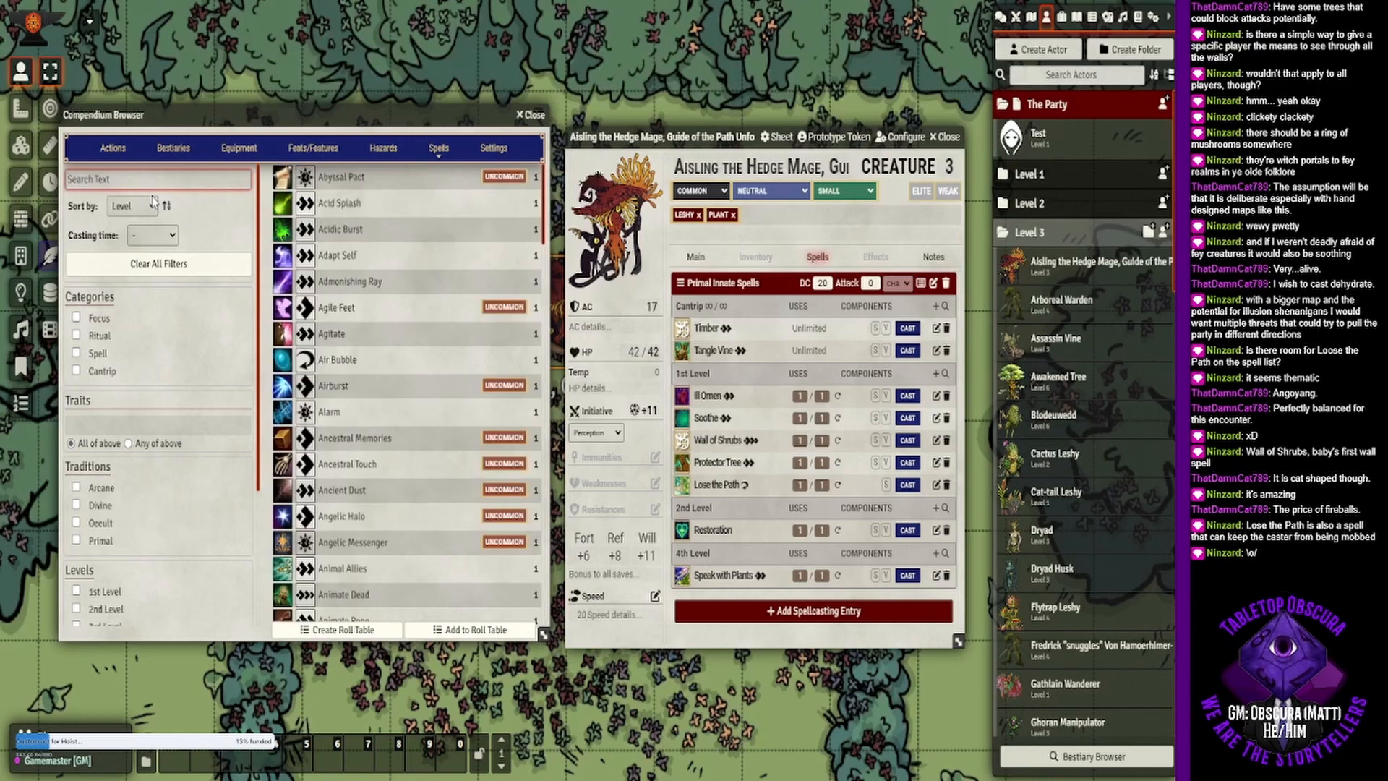
{"action": "left_click", "coordinate": [109, 428]}
{"action": "type", "text": "woo"}
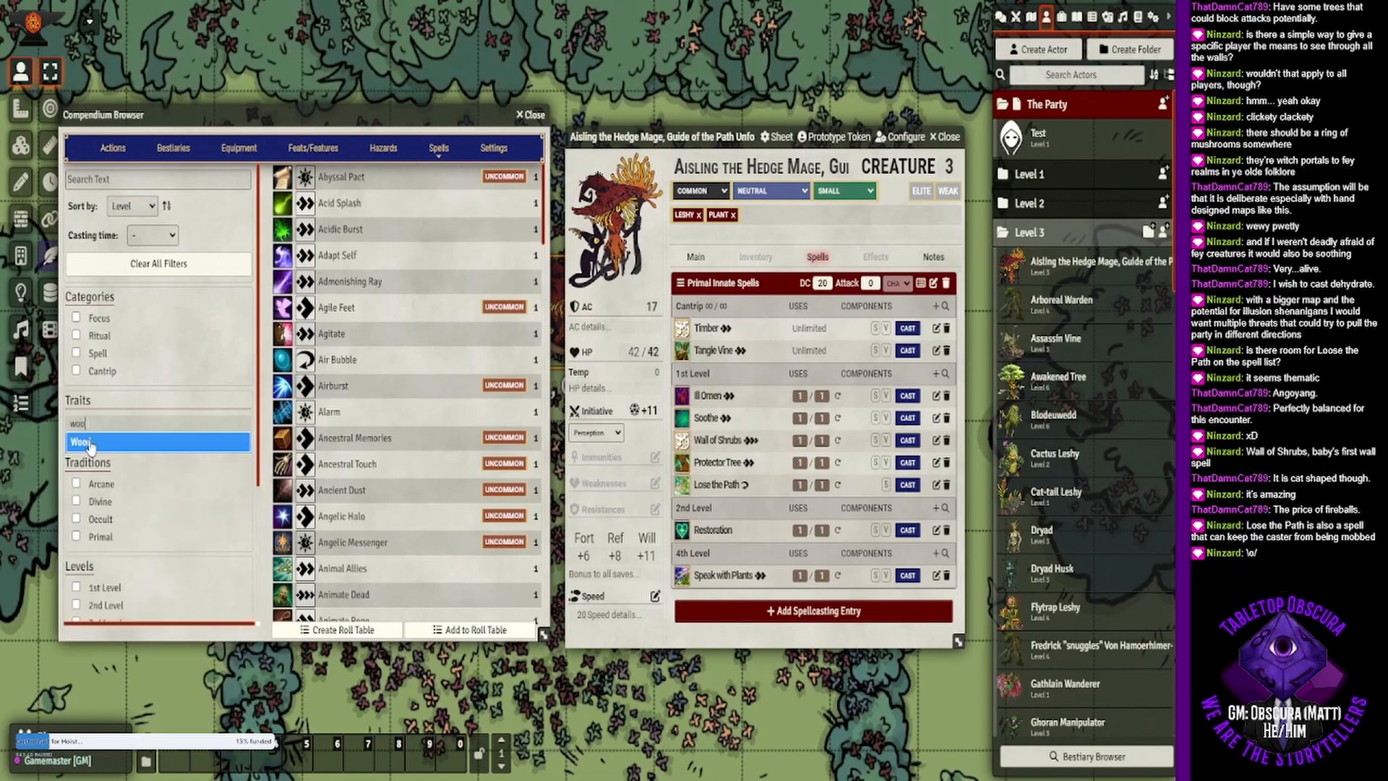
{"action": "type", "text": "d"}
{"action": "left_click", "coordinate": [91, 443]}
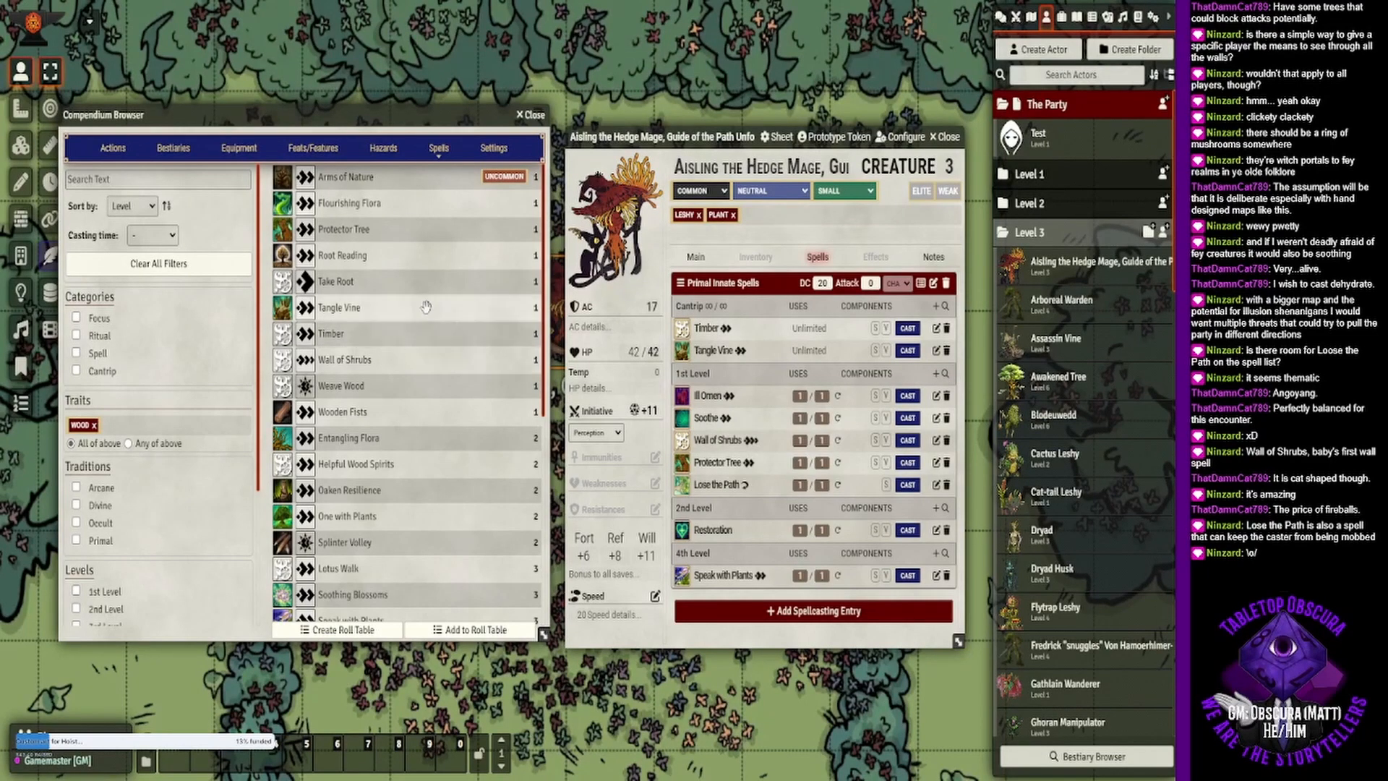
- Add Take Root and Root Reading to the hedge mage's innate cantrips, reading Take Root's description on the sheet
{"action": "left_click_drag", "start_coordinate": [390, 279], "coordinate": [801, 354]}
{"action": "left_click", "coordinate": [712, 373]}
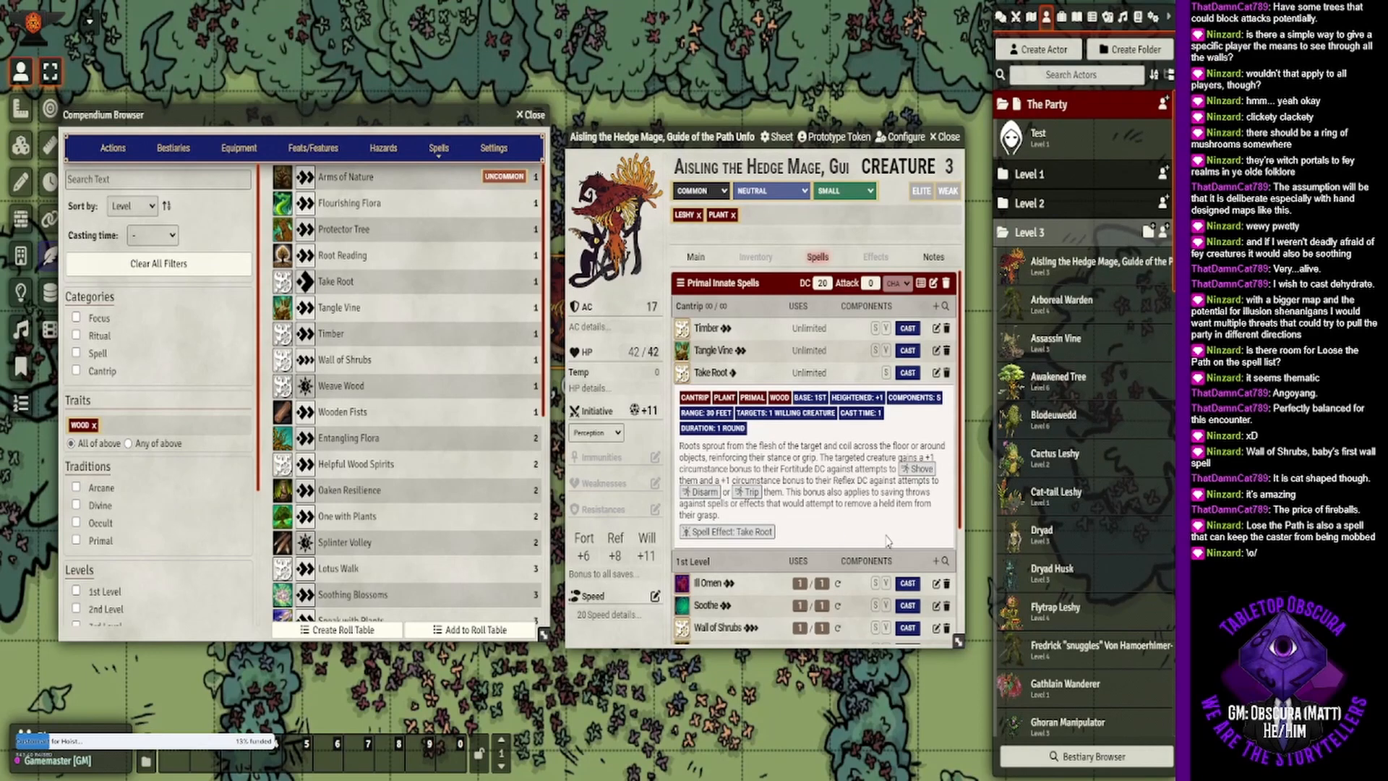
{"action": "left_click", "coordinate": [715, 375]}
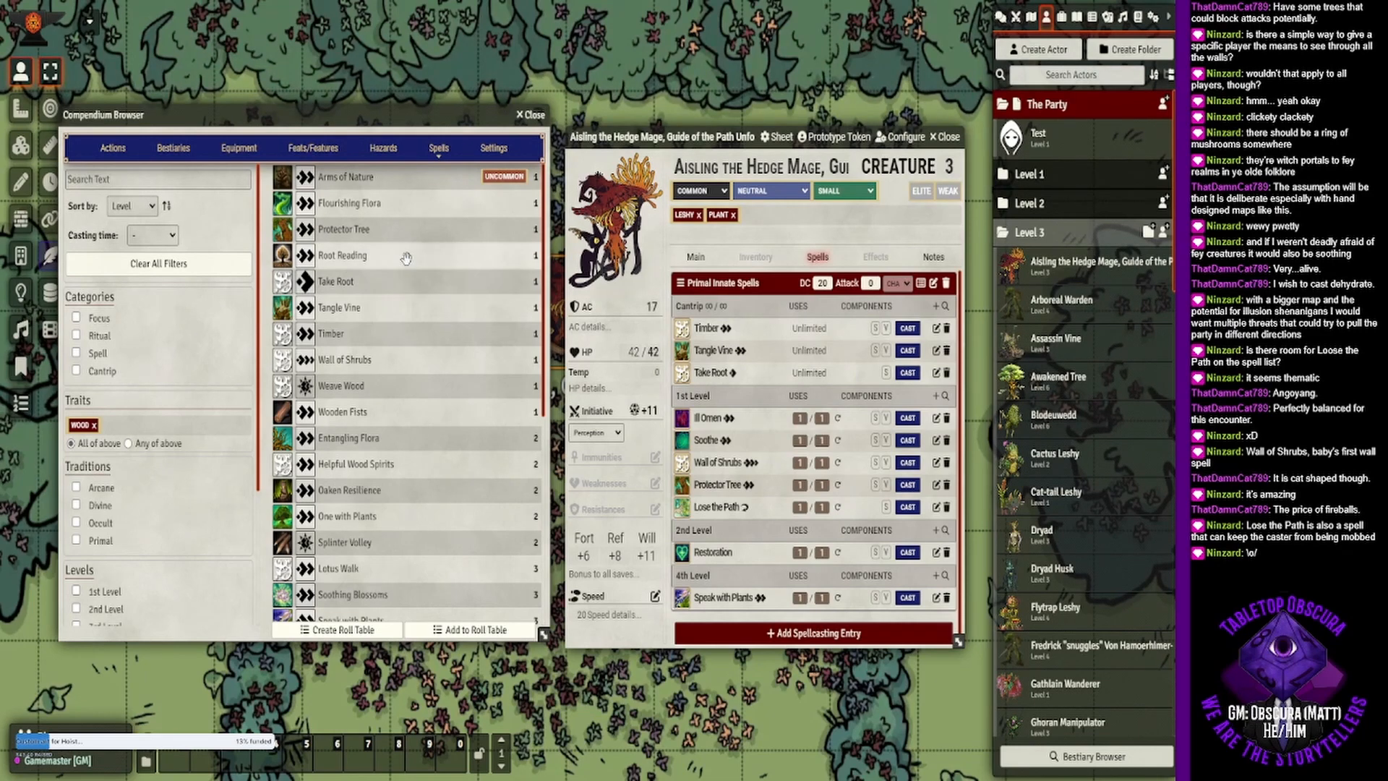
{"action": "left_click_drag", "start_coordinate": [403, 254], "coordinate": [772, 521]}
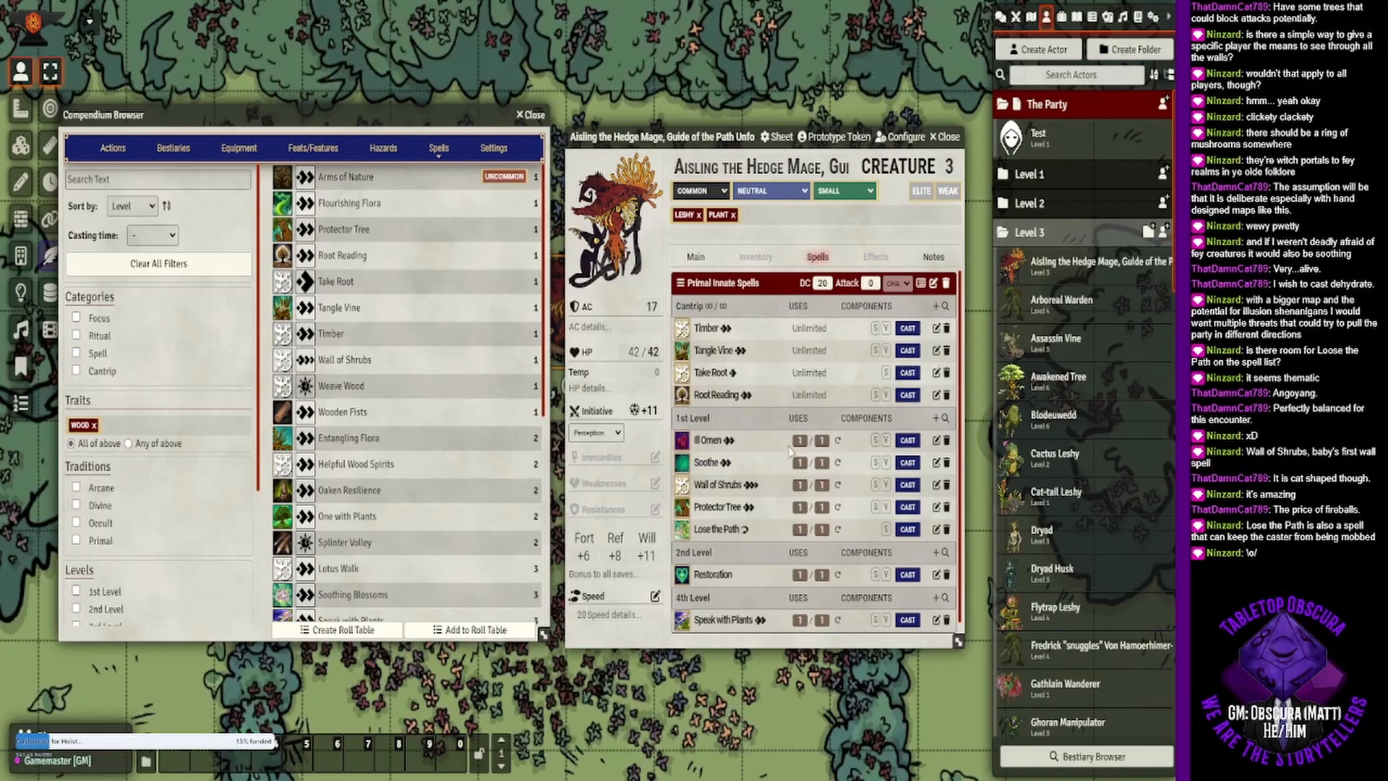
- Add Splinter Volley and Oaken Resilience to the hedge mage's 2nd-level innate spells, checking Oaken Resilience's description first
{"action": "scroll", "coordinate": [810, 462], "scroll_direction": "down", "scroll_amount": 1}
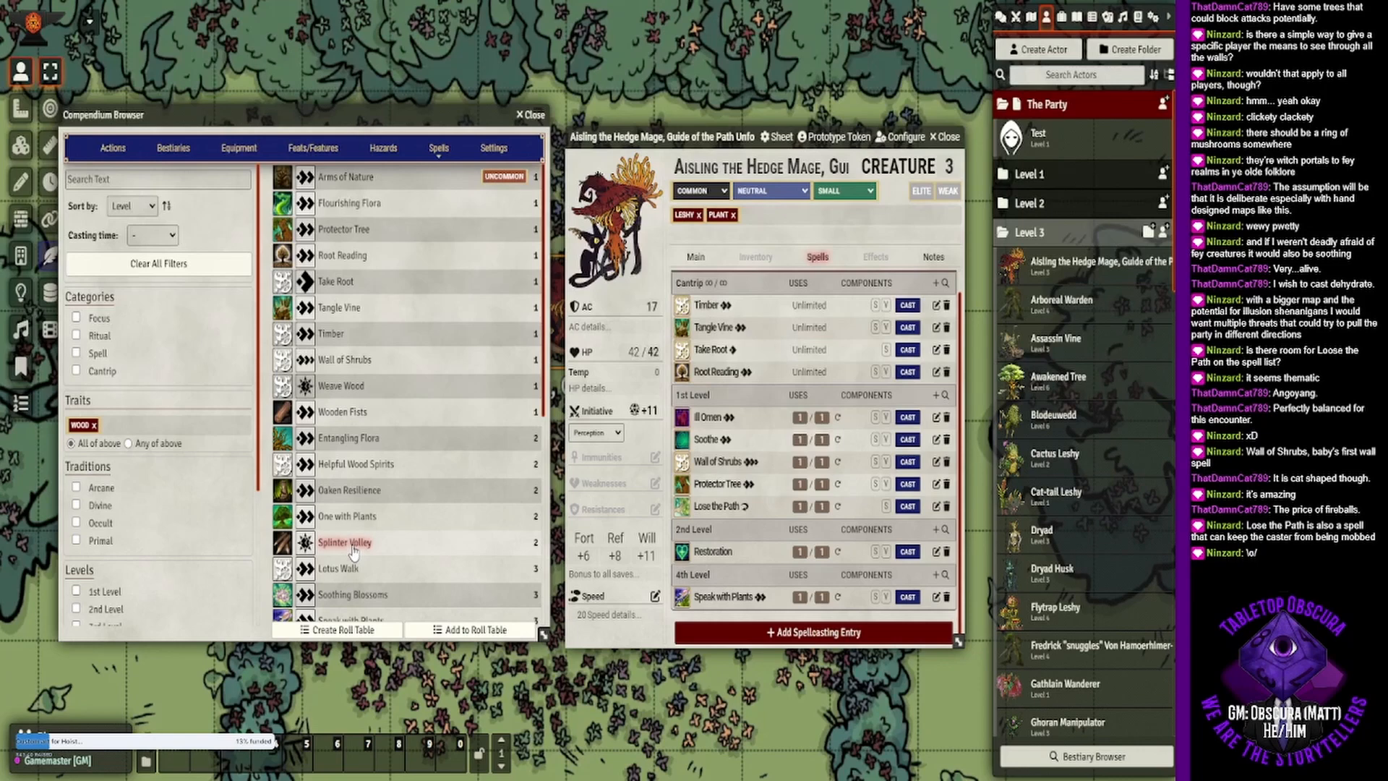
{"action": "left_click_drag", "start_coordinate": [352, 551], "coordinate": [773, 555]}
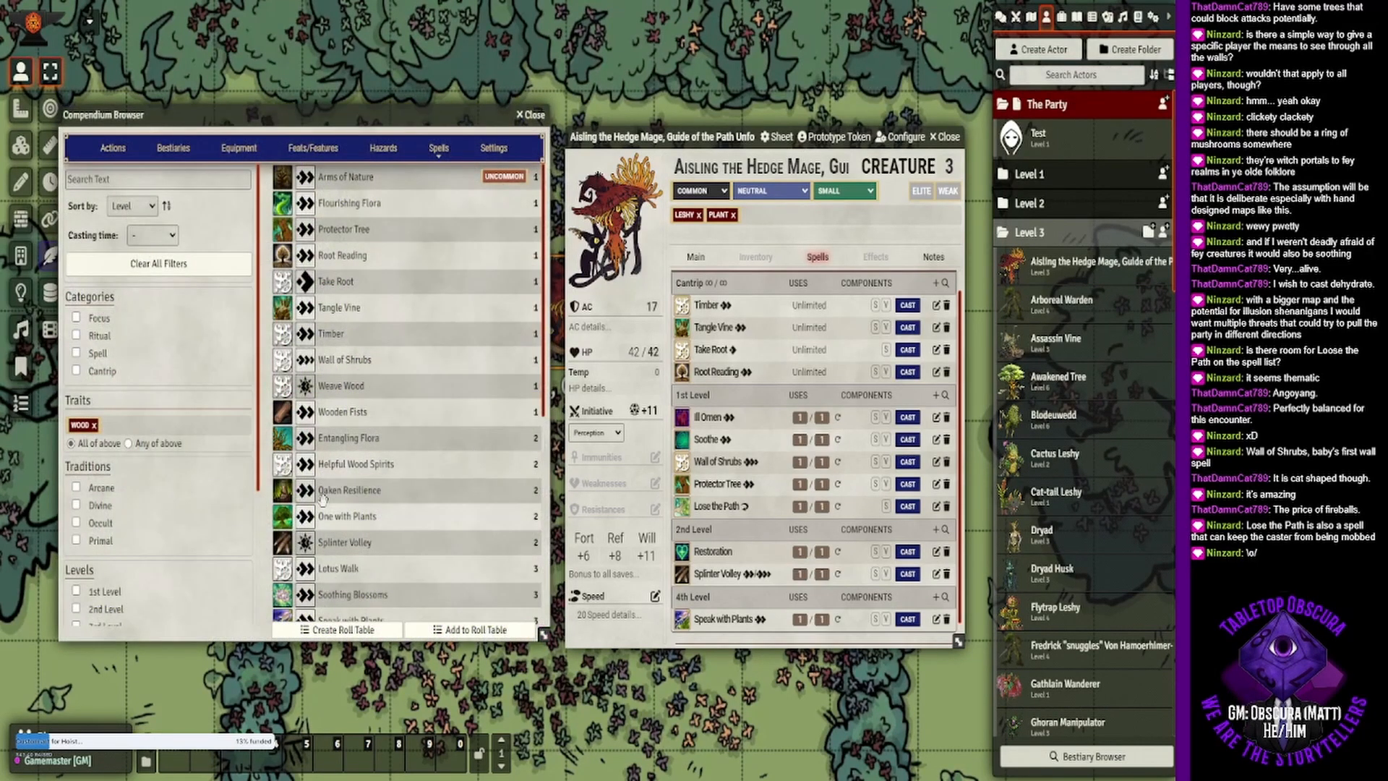
{"action": "left_click", "coordinate": [373, 494]}
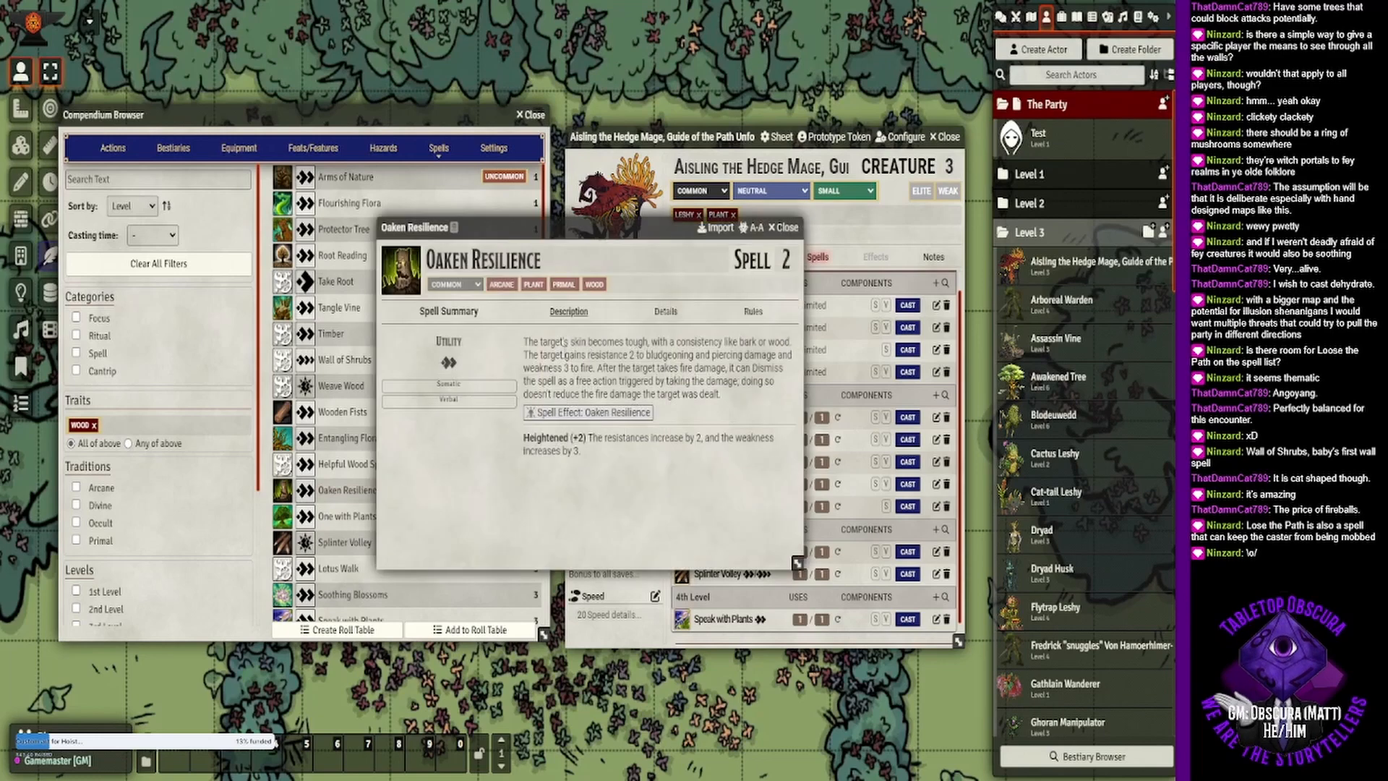
{"action": "left_click", "coordinate": [787, 227]}
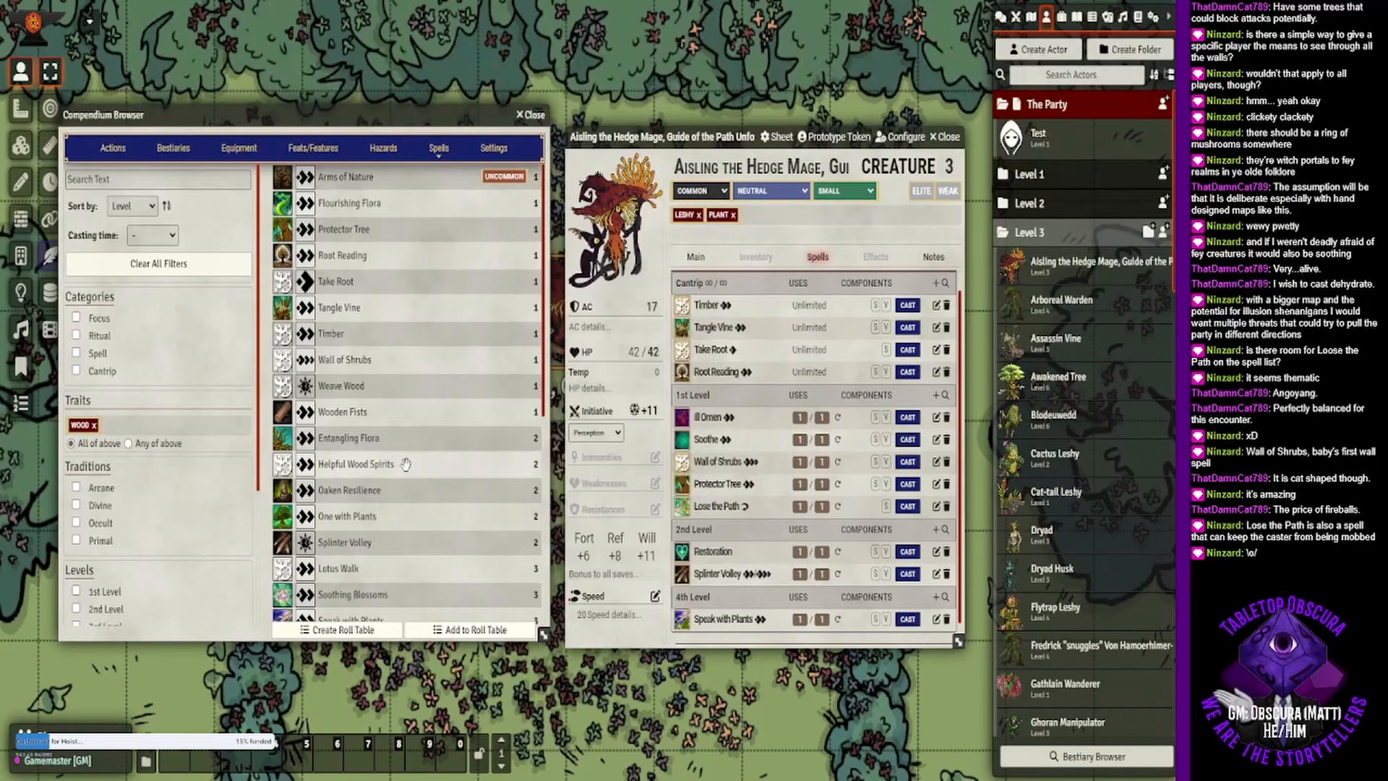
{"action": "left_click_drag", "start_coordinate": [398, 493], "coordinate": [824, 568]}
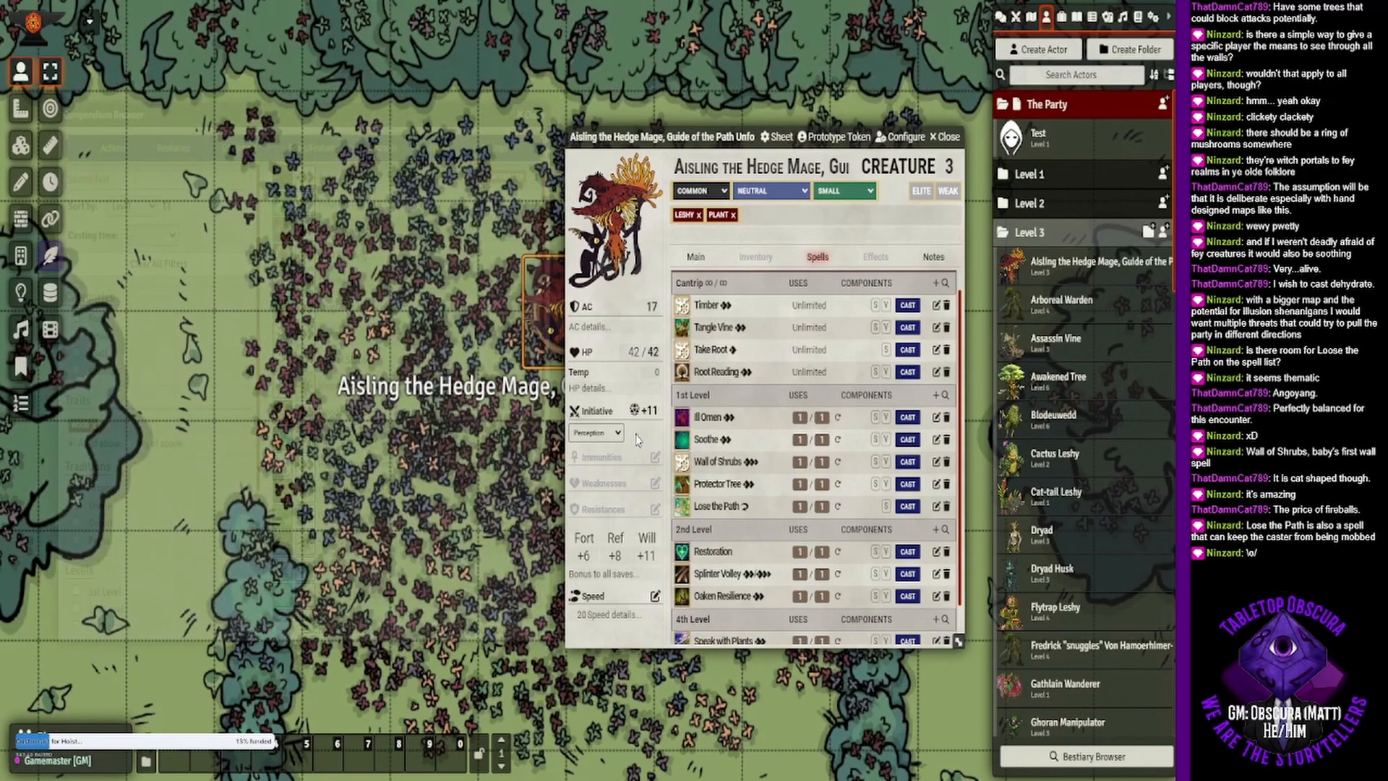
- Replace the Wood trait filter with the Plant trait in the spell list
{"action": "left_click", "coordinate": [94, 426]}
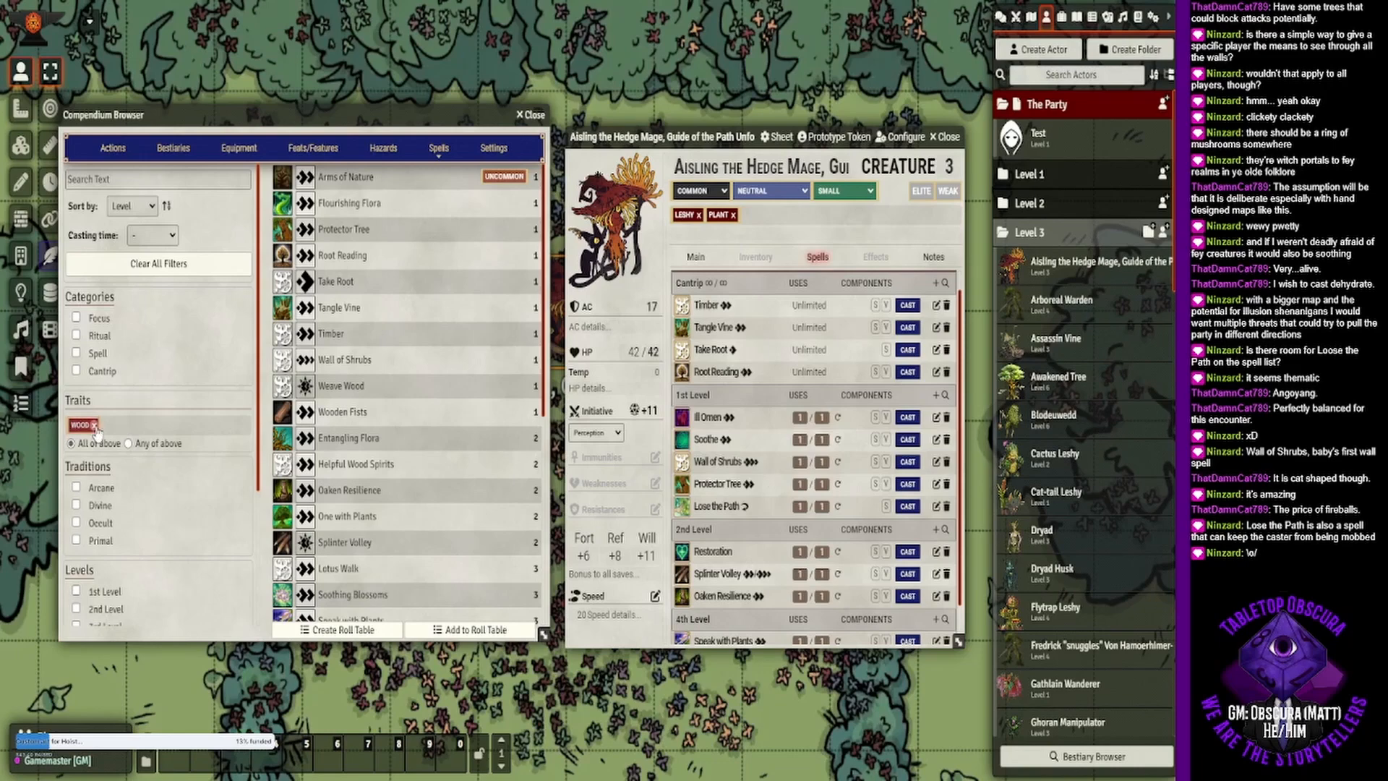
{"action": "left_click", "coordinate": [114, 418]}
{"action": "type", "text": "plant"}
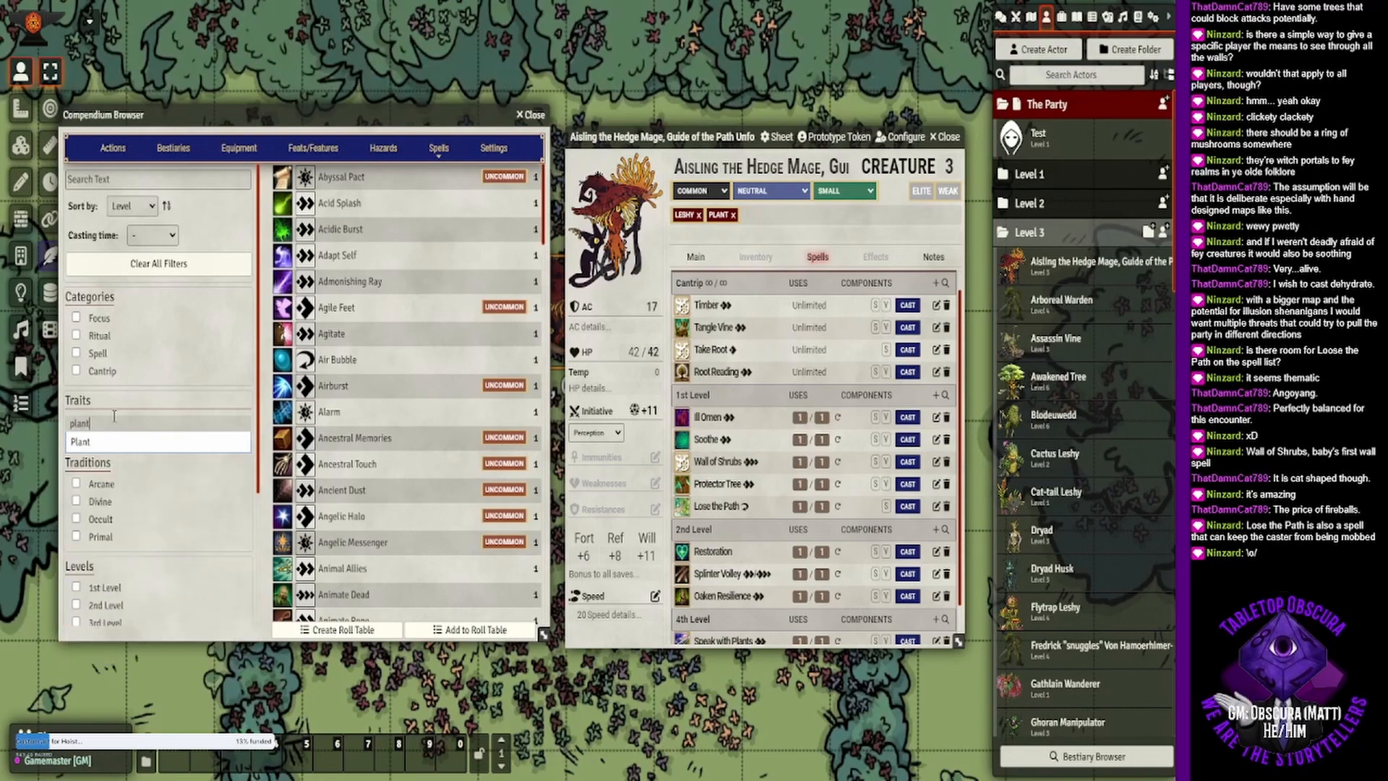
{"action": "key", "text": "Return"}
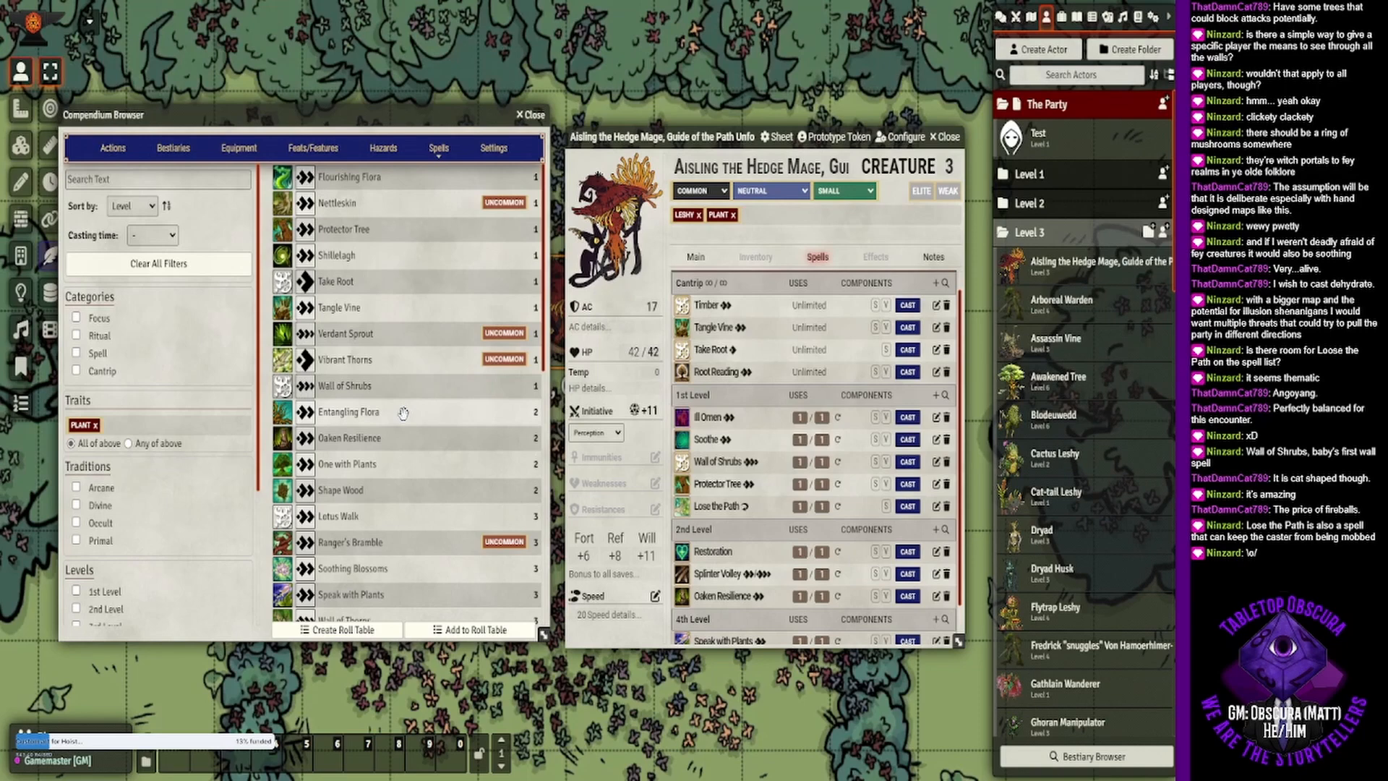
- Read the One with Plants description and add the spell to the hedge mage's 2nd-level innate spells
{"action": "left_click_drag", "start_coordinate": [405, 417], "coordinate": [409, 419]}
{"action": "left_click", "coordinate": [348, 464]}
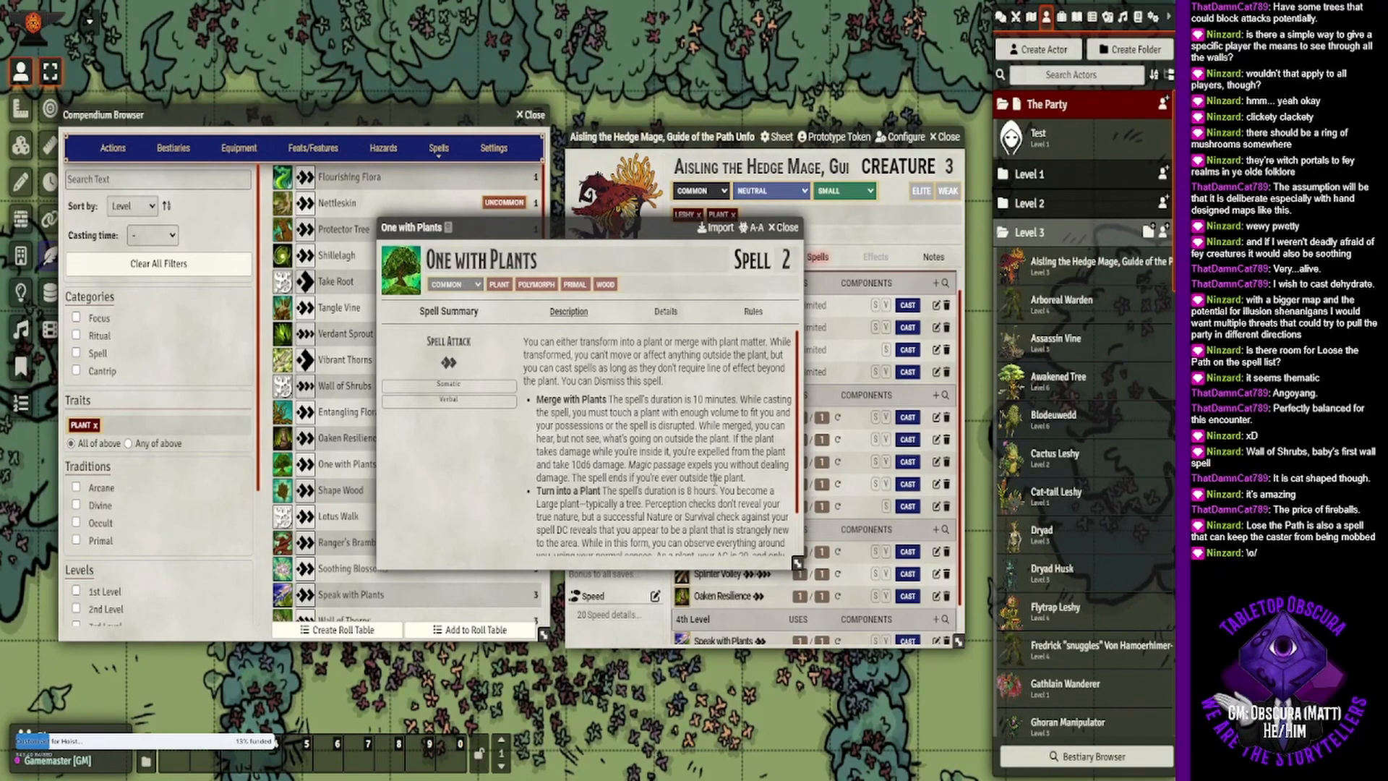
{"action": "scroll", "coordinate": [718, 489], "scroll_direction": "down", "scroll_amount": 1}
{"action": "scroll", "coordinate": [714, 479], "scroll_direction": "up", "scroll_amount": 1}
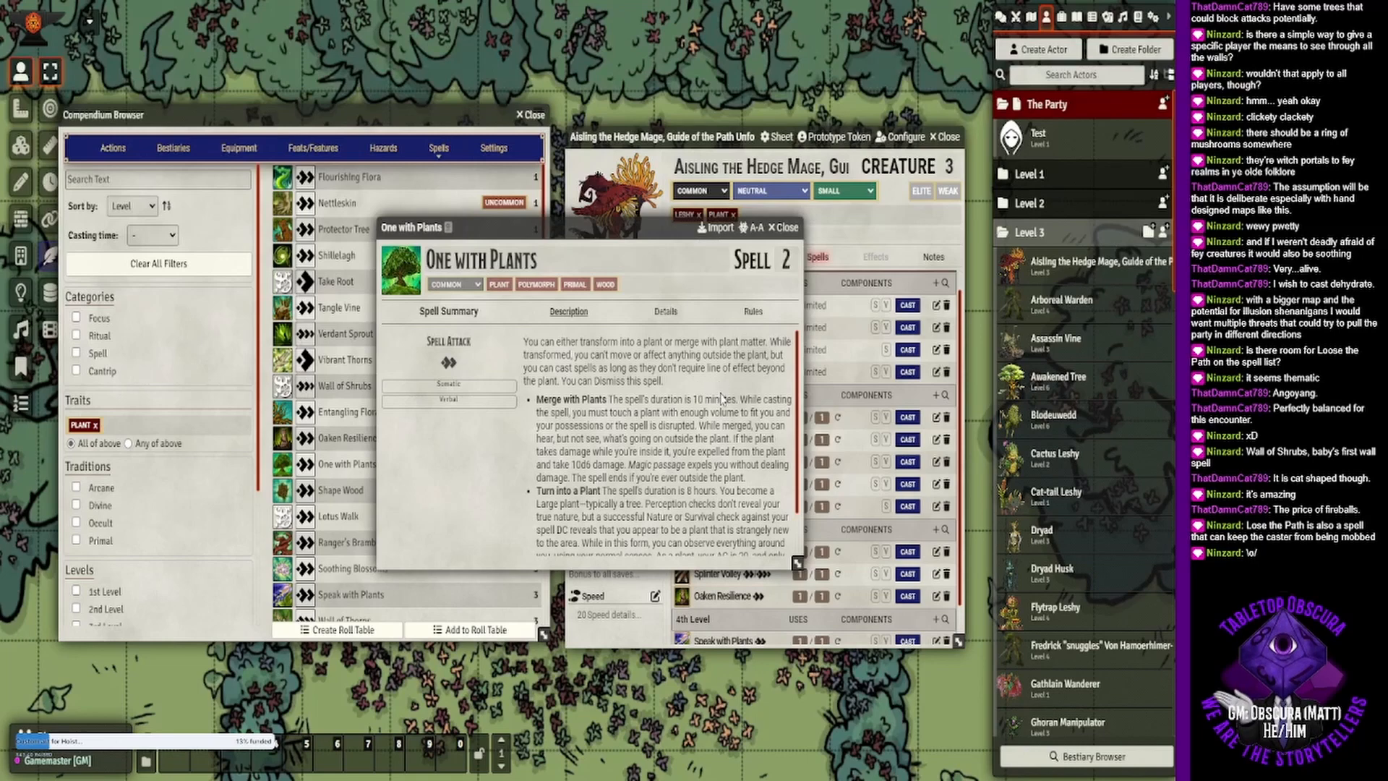
{"action": "left_click", "coordinate": [776, 228]}
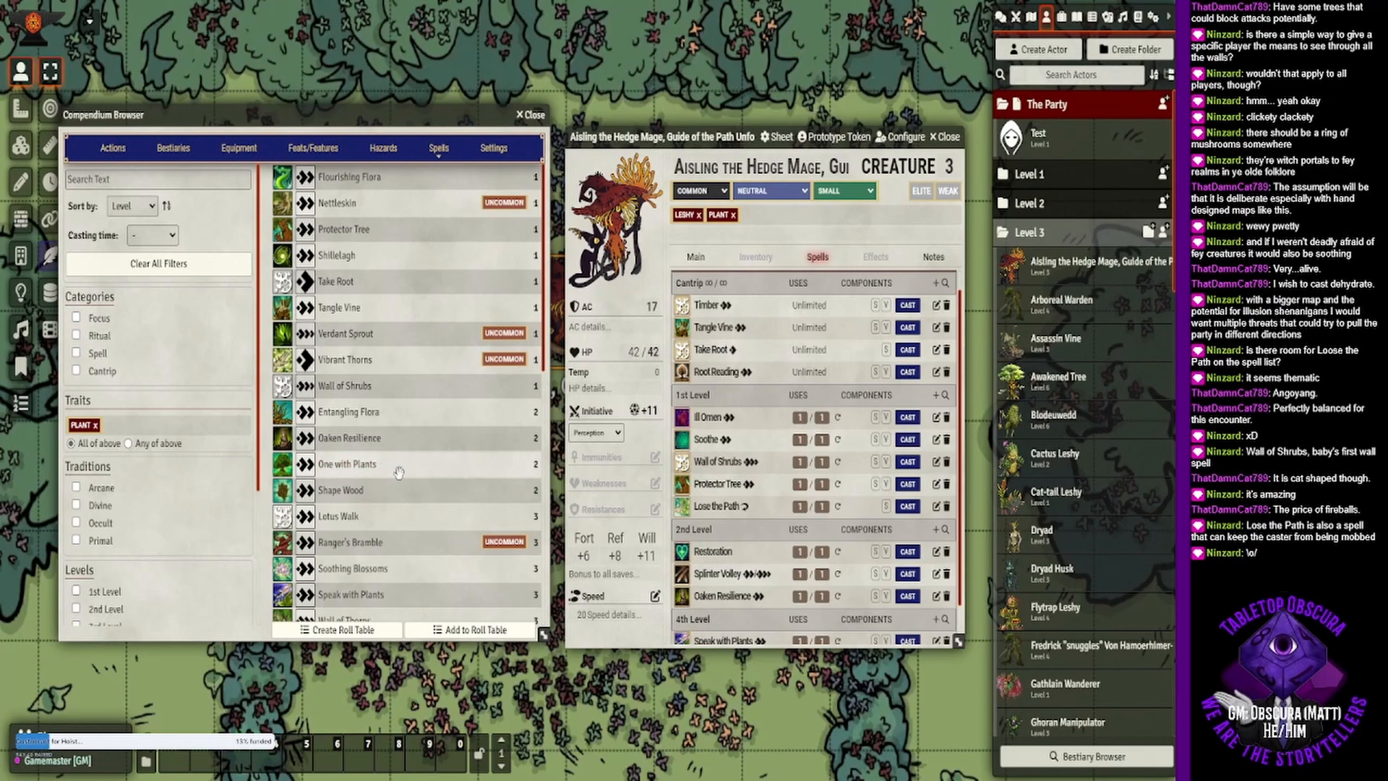
{"action": "key", "text": "Escape"}
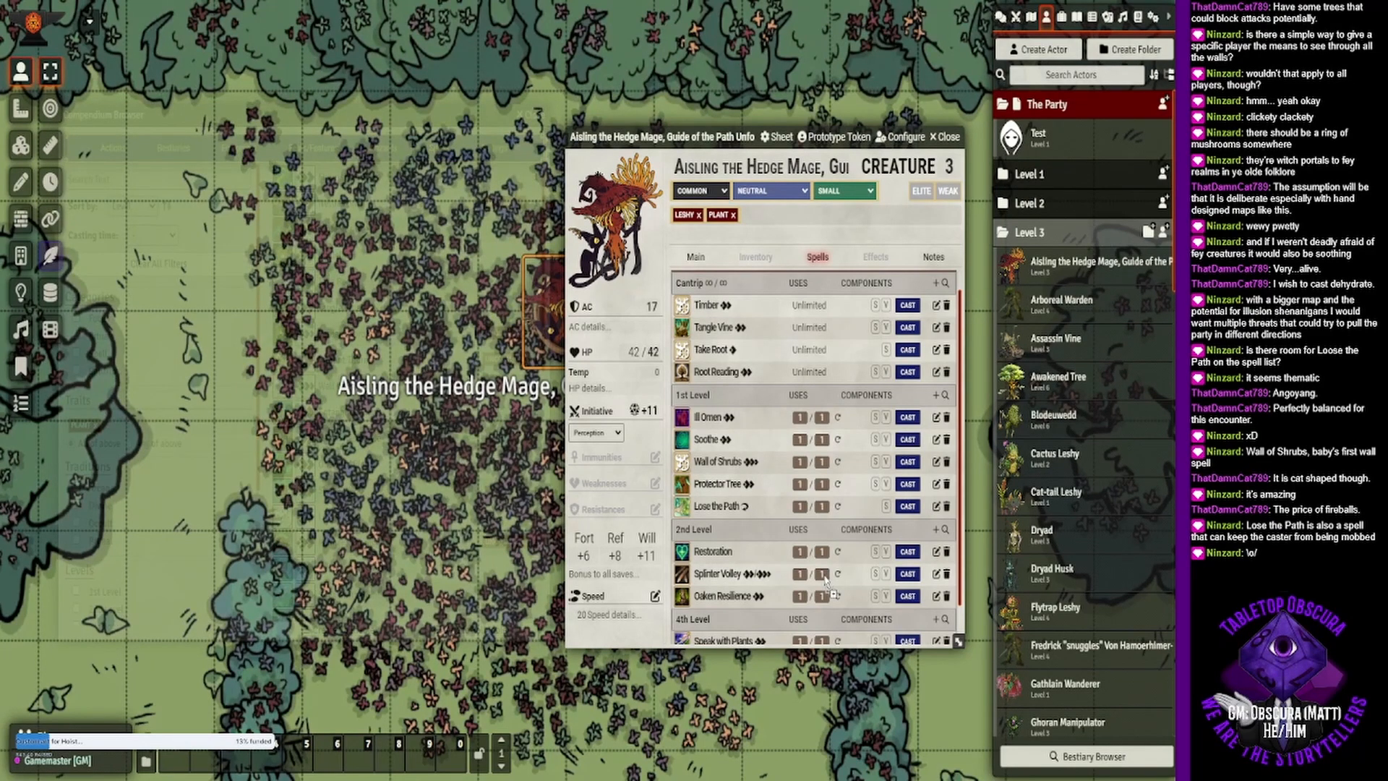
{"action": "mouse_move", "coordinate": [826, 579]}
{"action": "left_mouse_down"}
{"action": "mouse_move", "coordinate": [831, 591]}
{"action": "mouse_move", "coordinate": [823, 575]}
{"action": "left_mouse_up"}
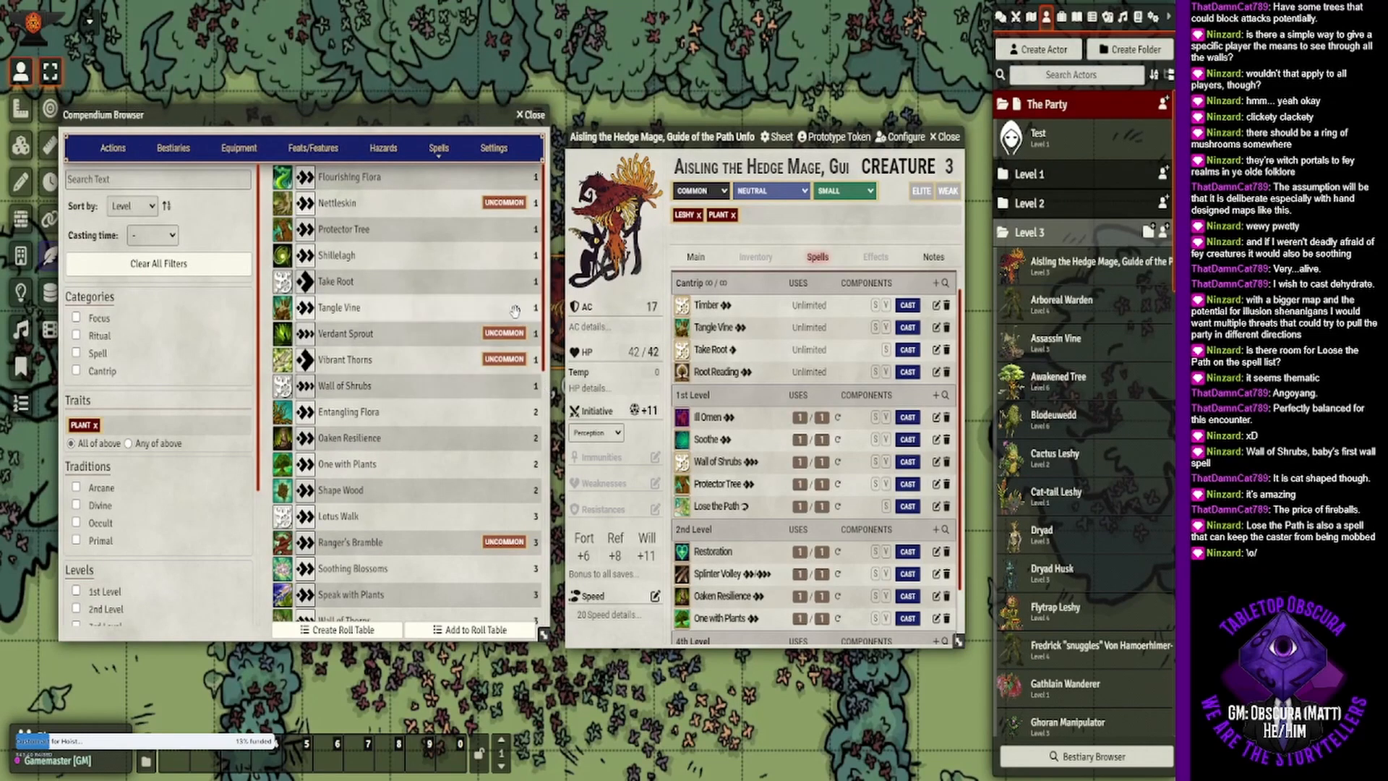
- Look over the hedge mage's innate spell list and close the Compendium Browser
{"action": "scroll", "coordinate": [776, 430], "scroll_direction": "down", "scroll_amount": 2}
{"action": "scroll", "coordinate": [776, 430], "scroll_direction": "up", "scroll_amount": 3}
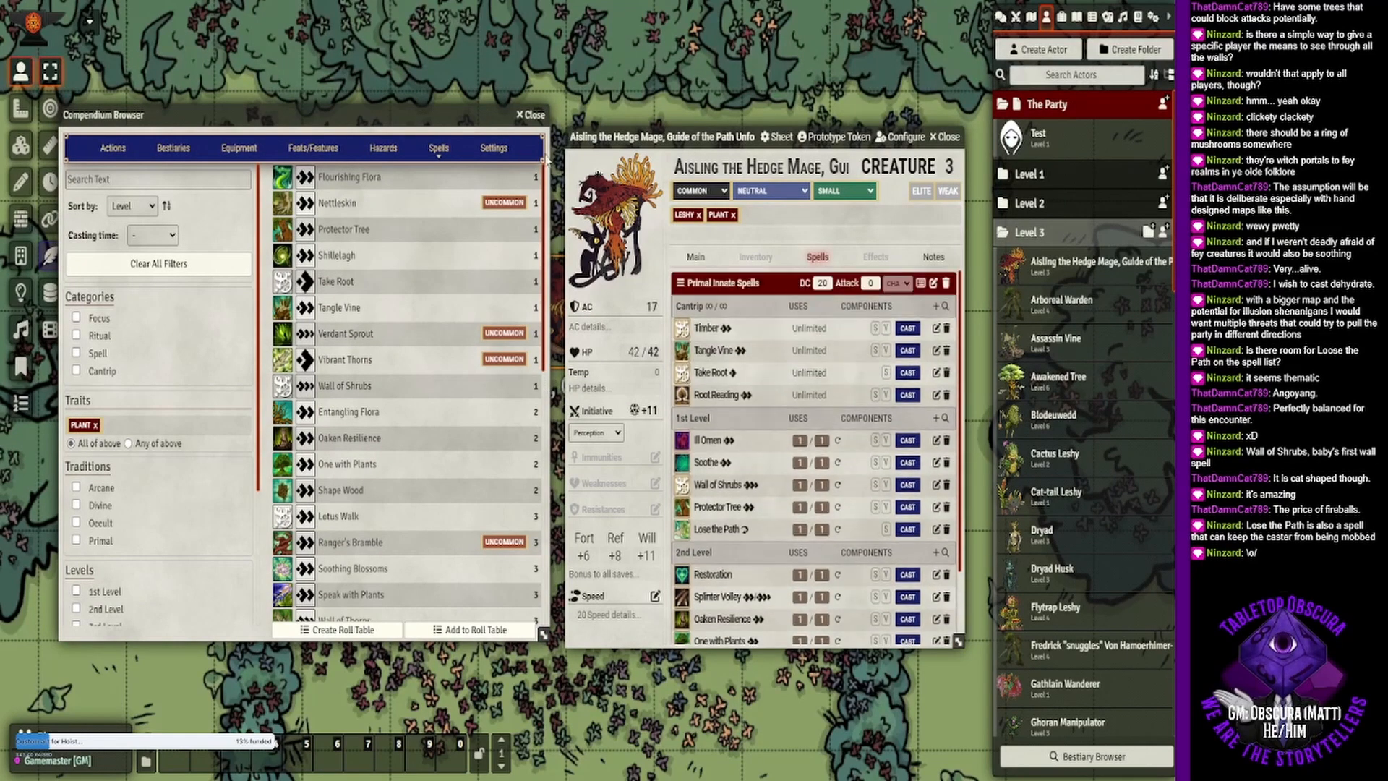
{"action": "left_click", "coordinate": [533, 116]}
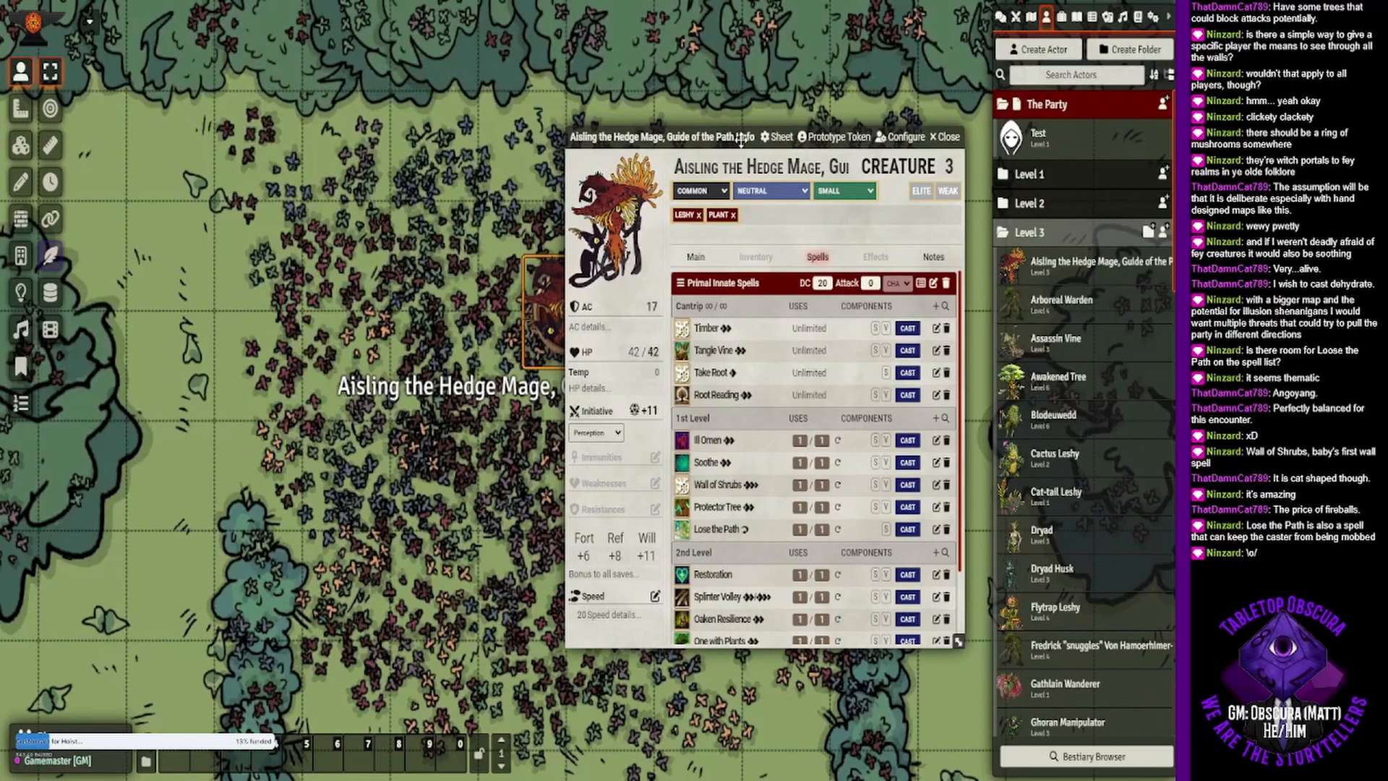
- Review the hedge mage's main statistics, attacks and abilities, and expand the Green Seer passive's description
{"action": "left_click_drag", "start_coordinate": [734, 137], "coordinate": [557, 142]}
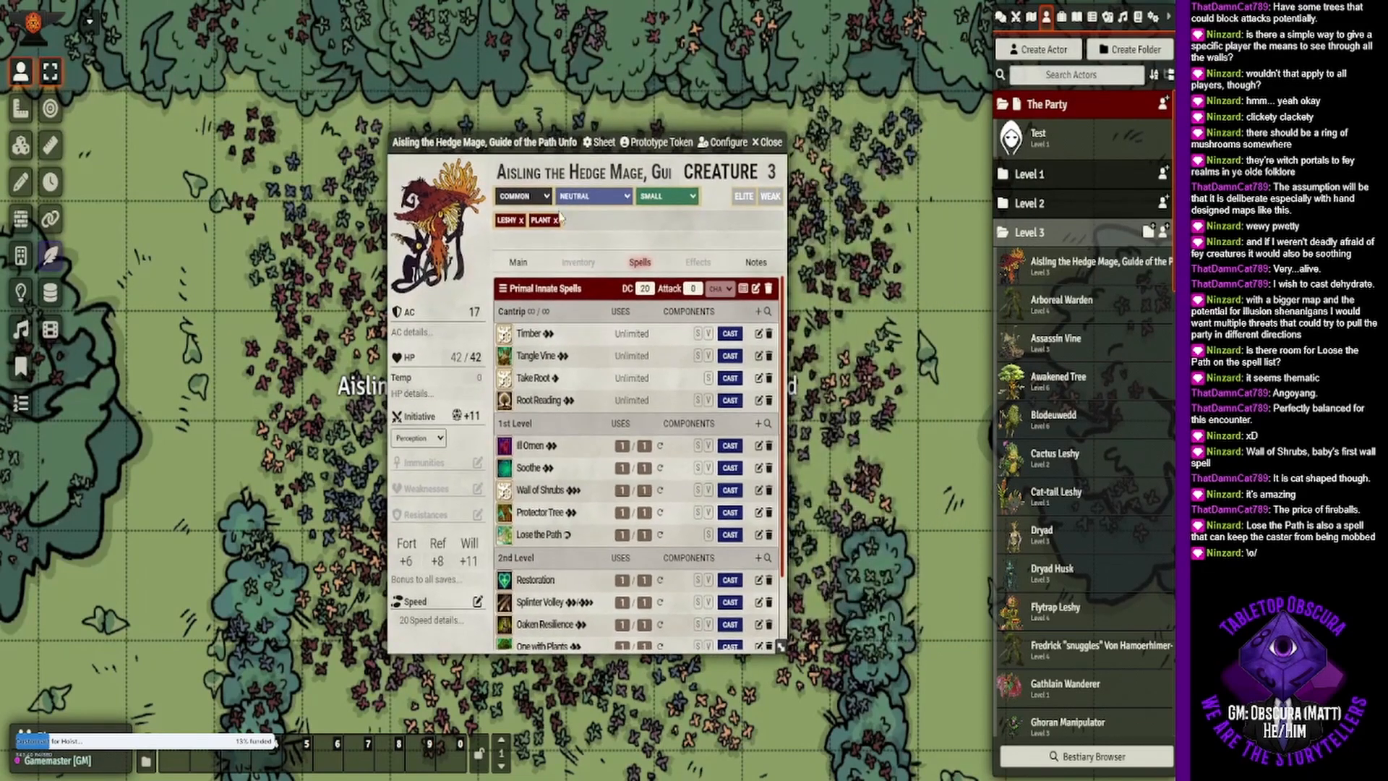
{"action": "left_click", "coordinate": [502, 242]}
{"action": "left_click", "coordinate": [518, 262]}
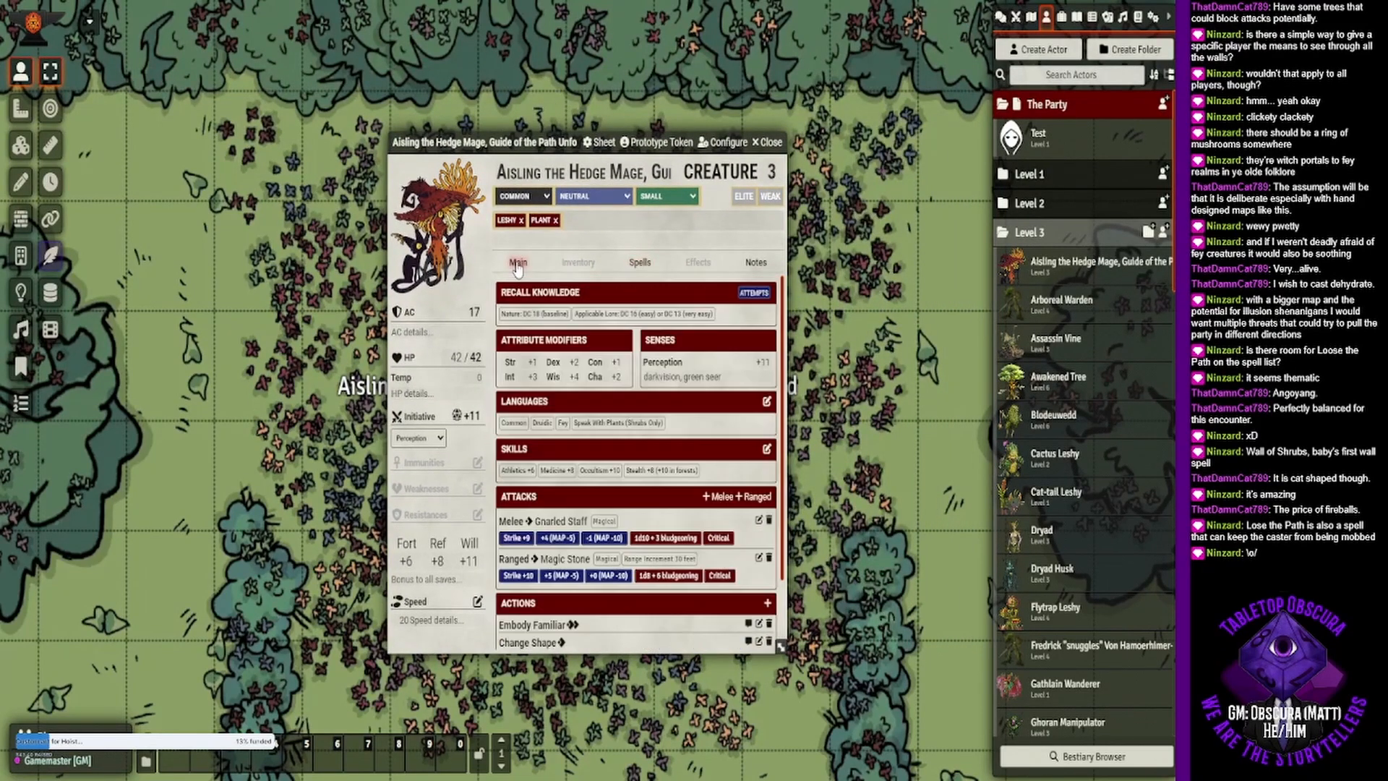
{"action": "scroll", "coordinate": [582, 488], "scroll_direction": "down", "scroll_amount": 3}
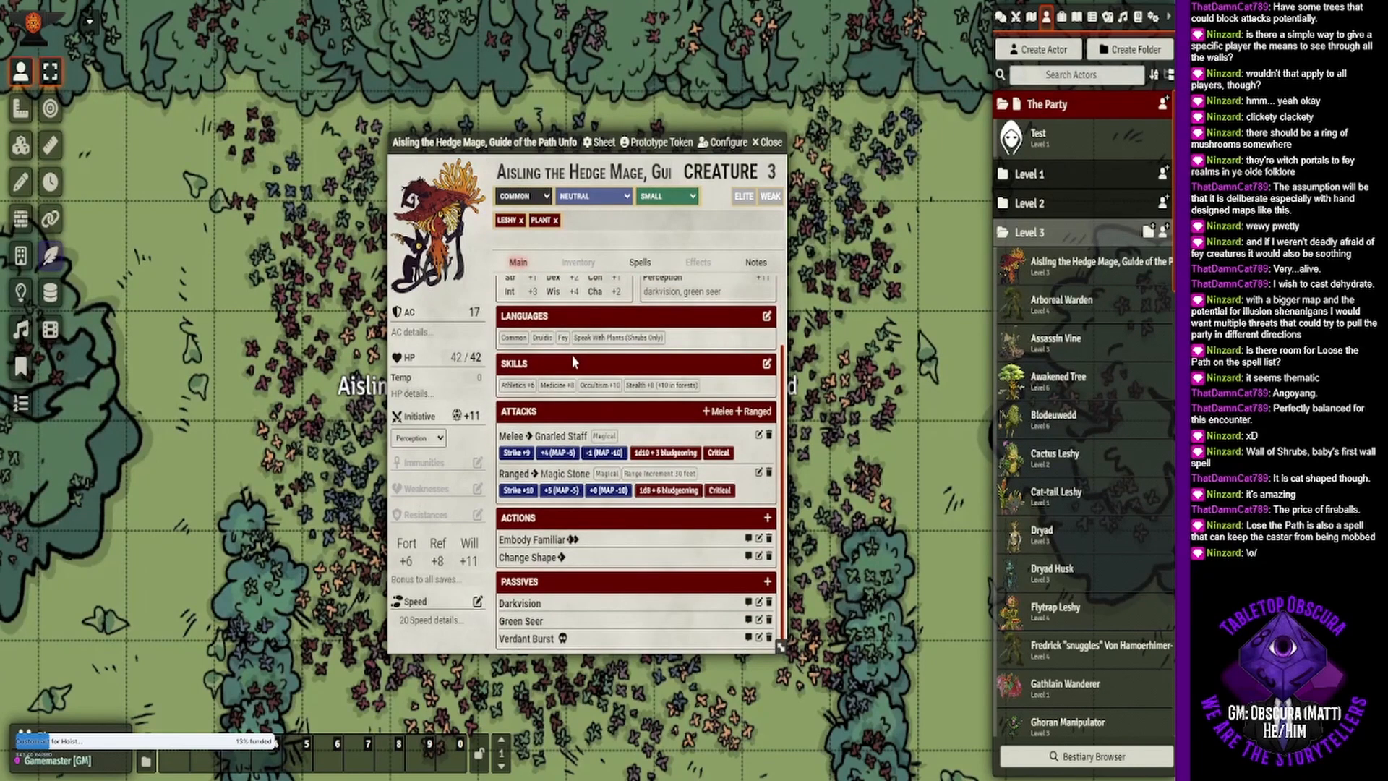
{"action": "left_click", "coordinate": [535, 622]}
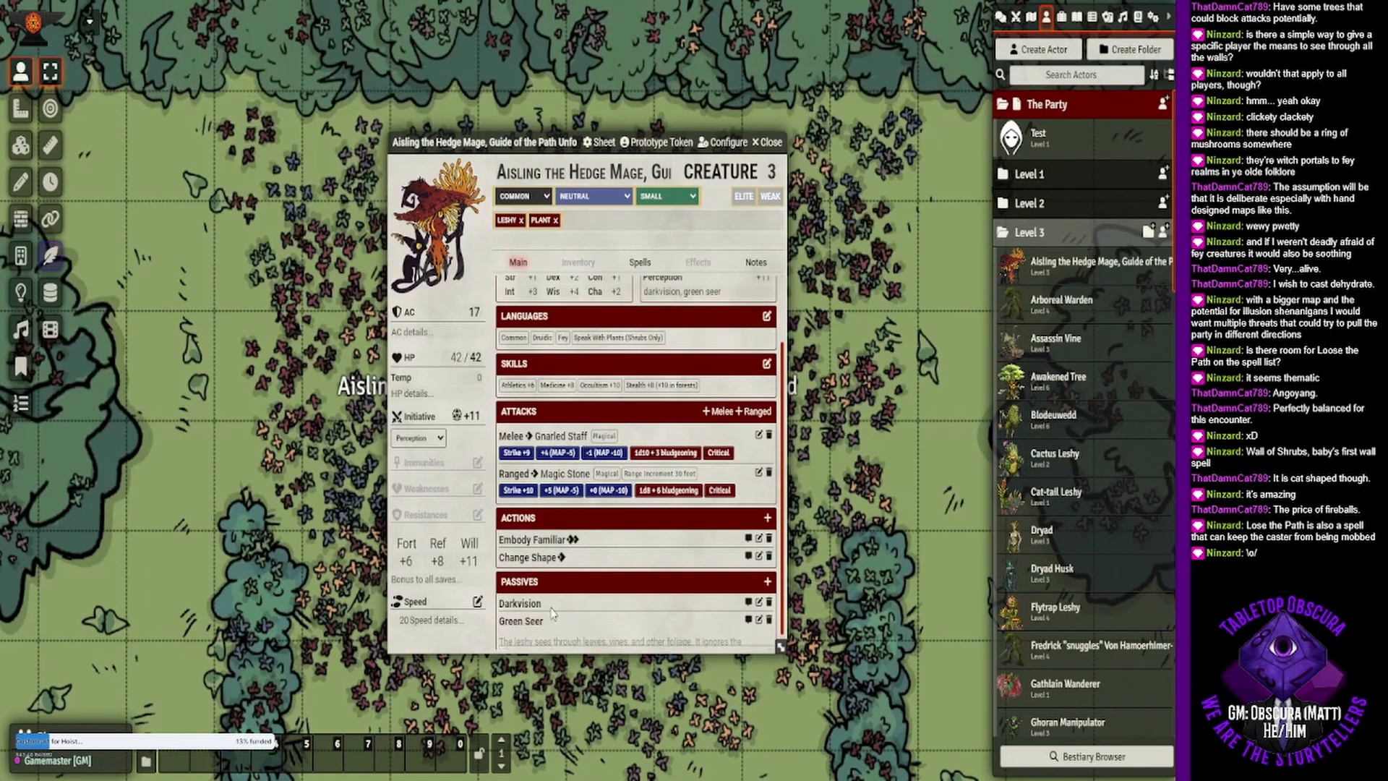
- Read the Green Seer passive's description, collapse it and close the hedge mage's sheet
{"action": "scroll", "coordinate": [557, 622], "scroll_direction": "down", "scroll_amount": 1}
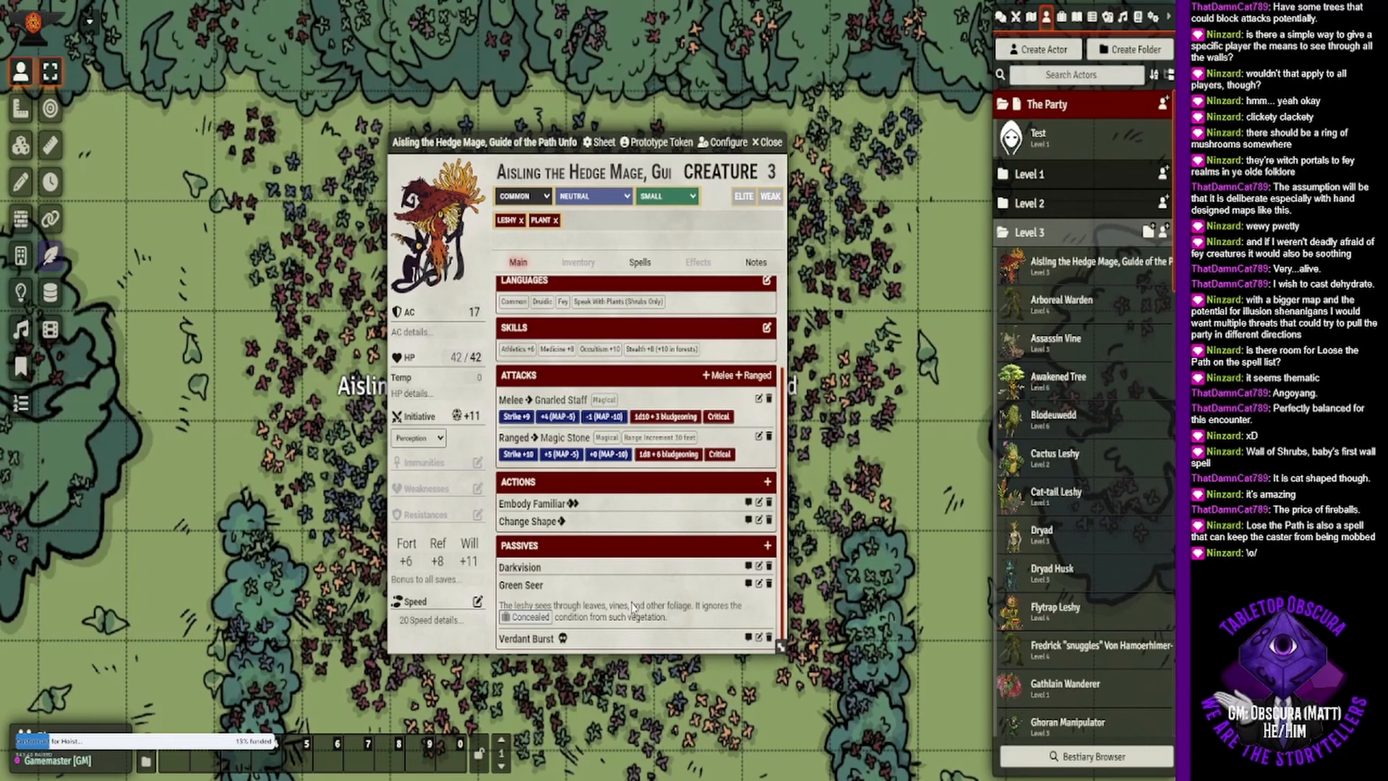
{"action": "left_click", "coordinate": [540, 592]}
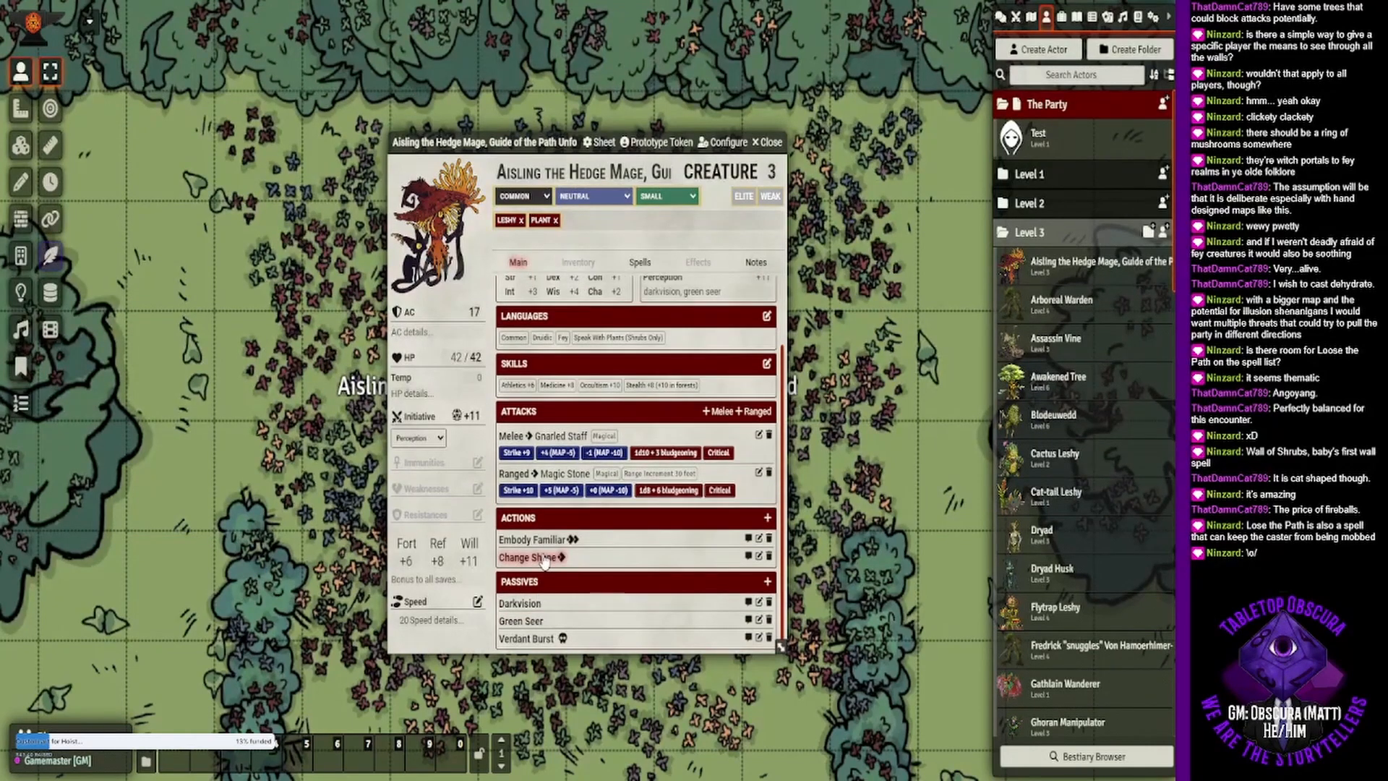
{"action": "left_click", "coordinate": [780, 144]}
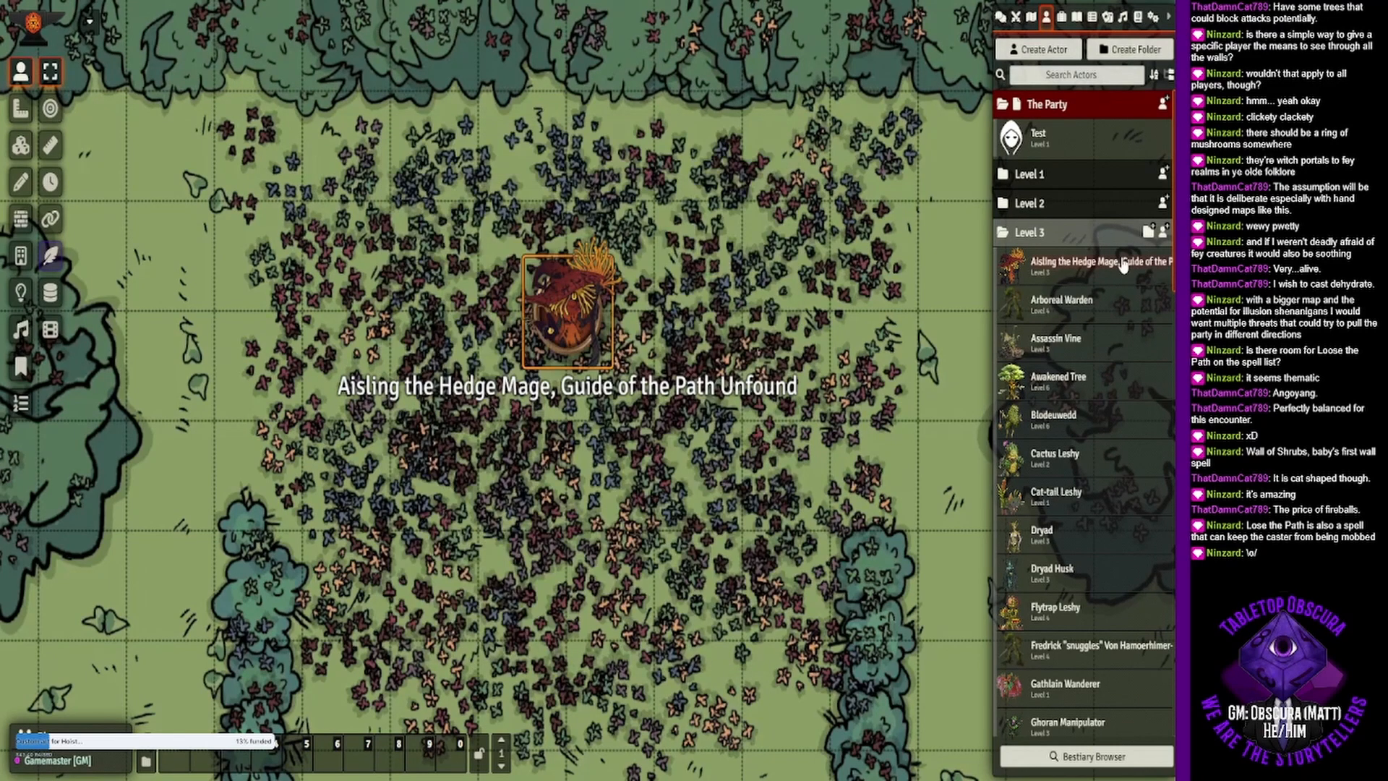
- Reopen the hedge mage actor's sheet, review its innate spells, main statistics and passives, and close the sheet
{"action": "left_click", "coordinate": [1117, 265]}
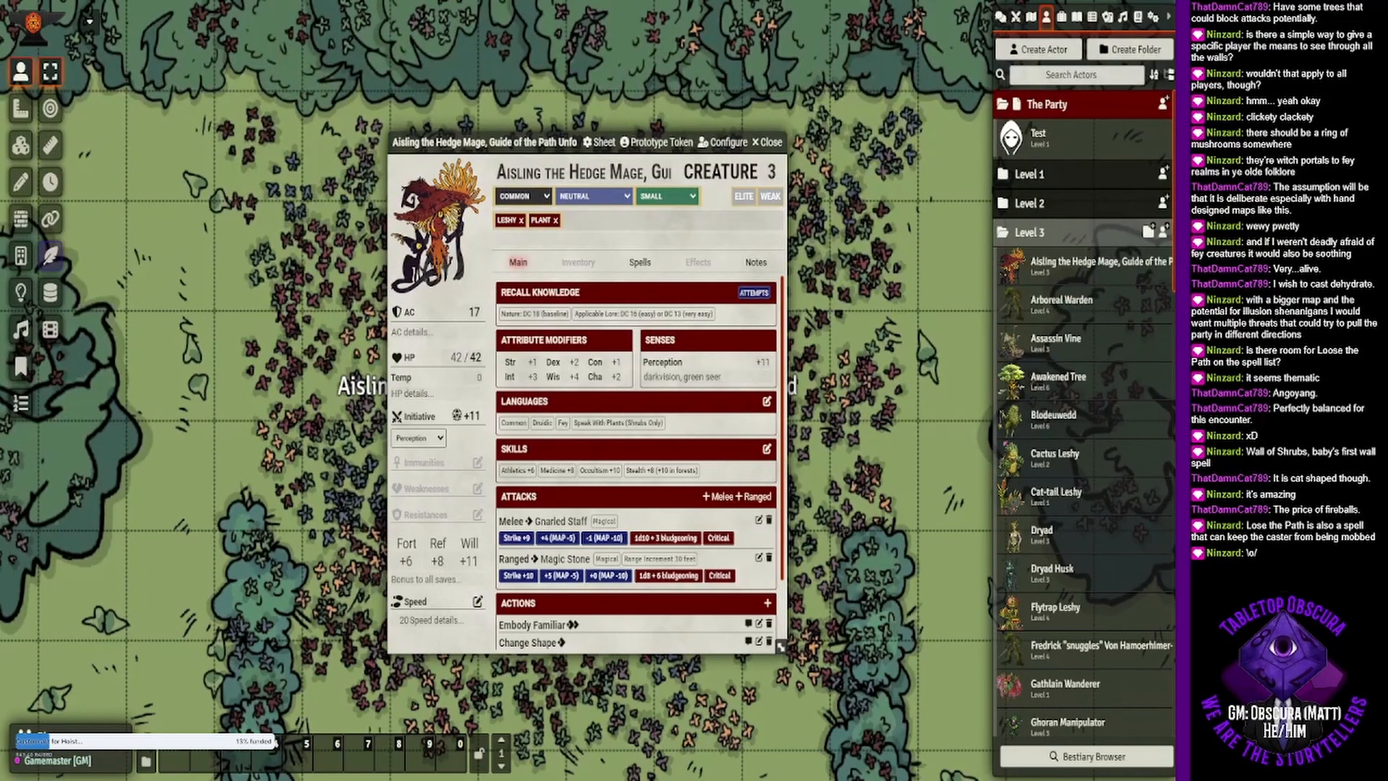
{"action": "left_click", "coordinate": [640, 261]}
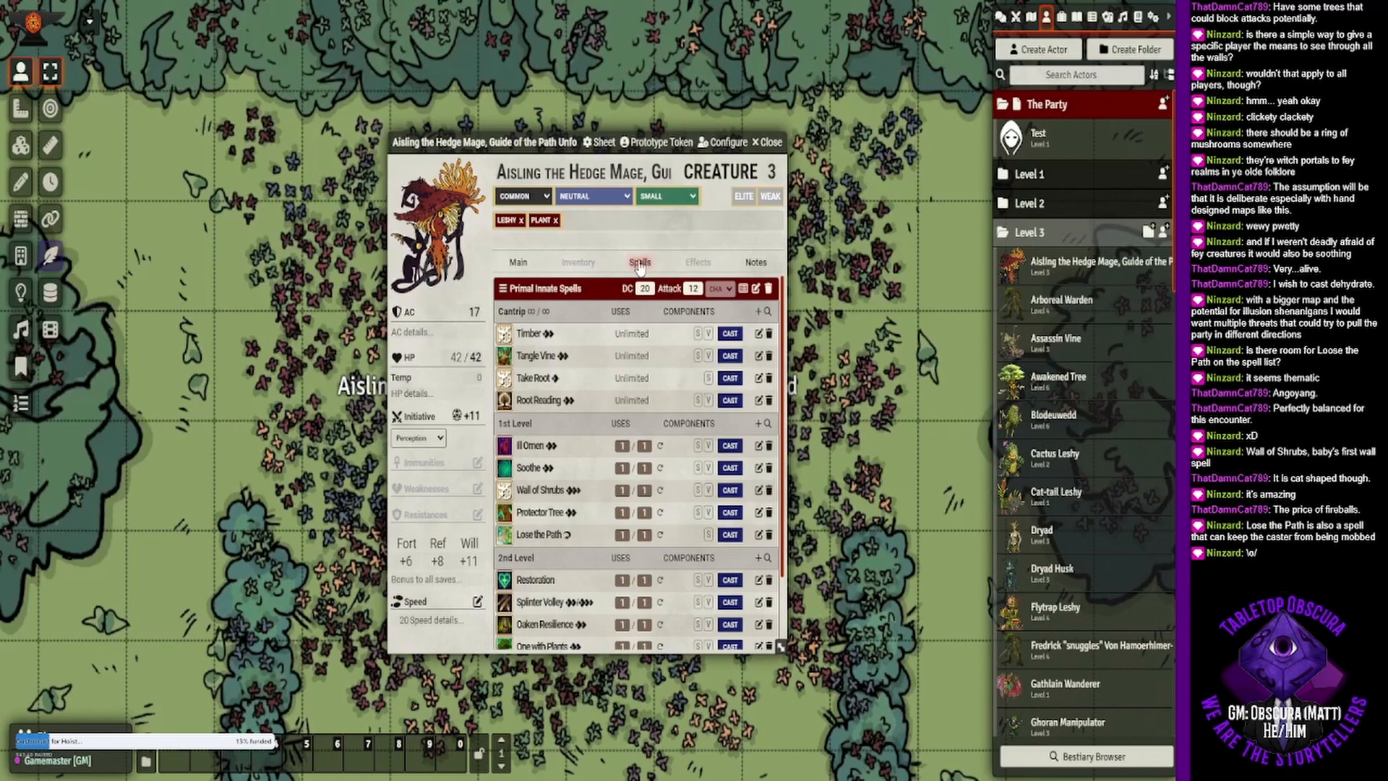
{"action": "left_click", "coordinate": [528, 266]}
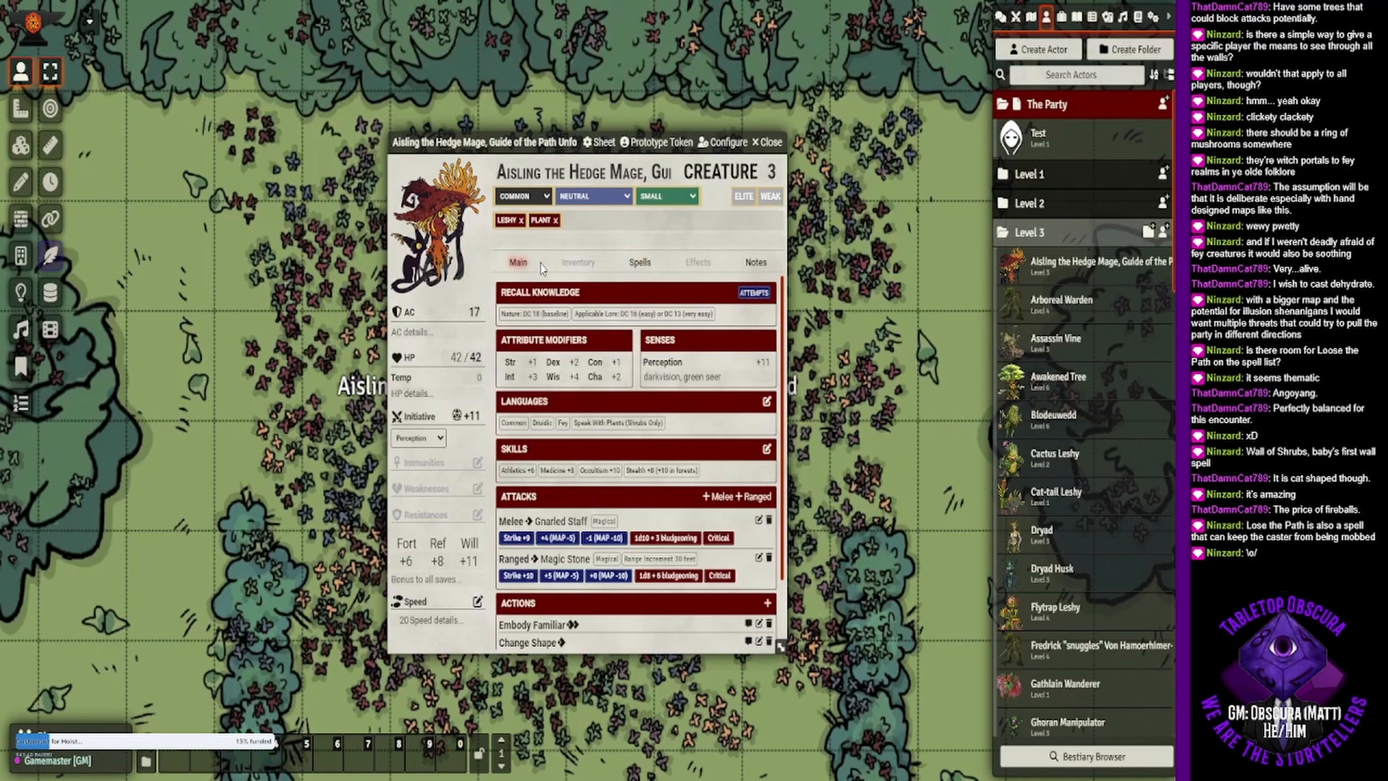
{"action": "scroll", "coordinate": [627, 284], "scroll_direction": "down", "scroll_amount": 1}
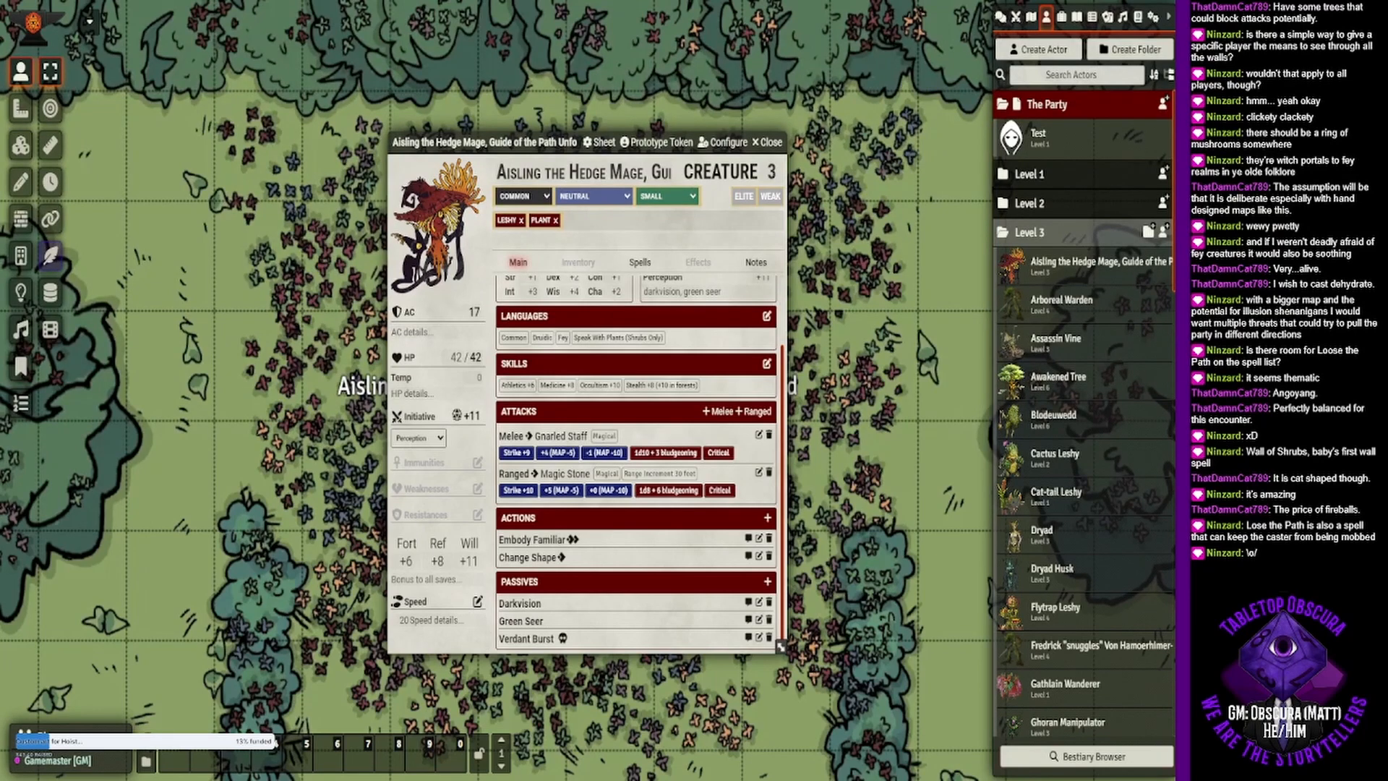
{"action": "scroll", "coordinate": [636, 463], "scroll_direction": "up", "scroll_amount": 2}
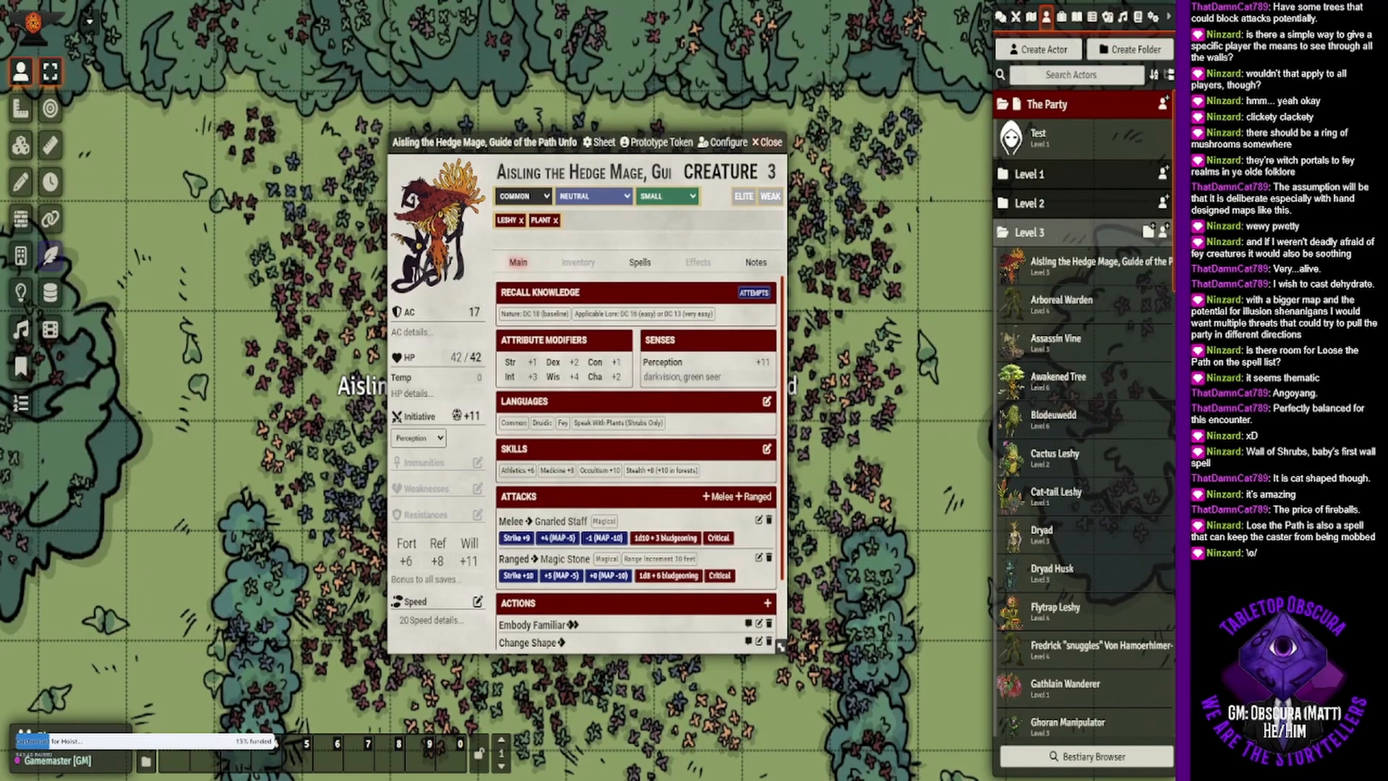
{"action": "left_click", "coordinate": [768, 142]}
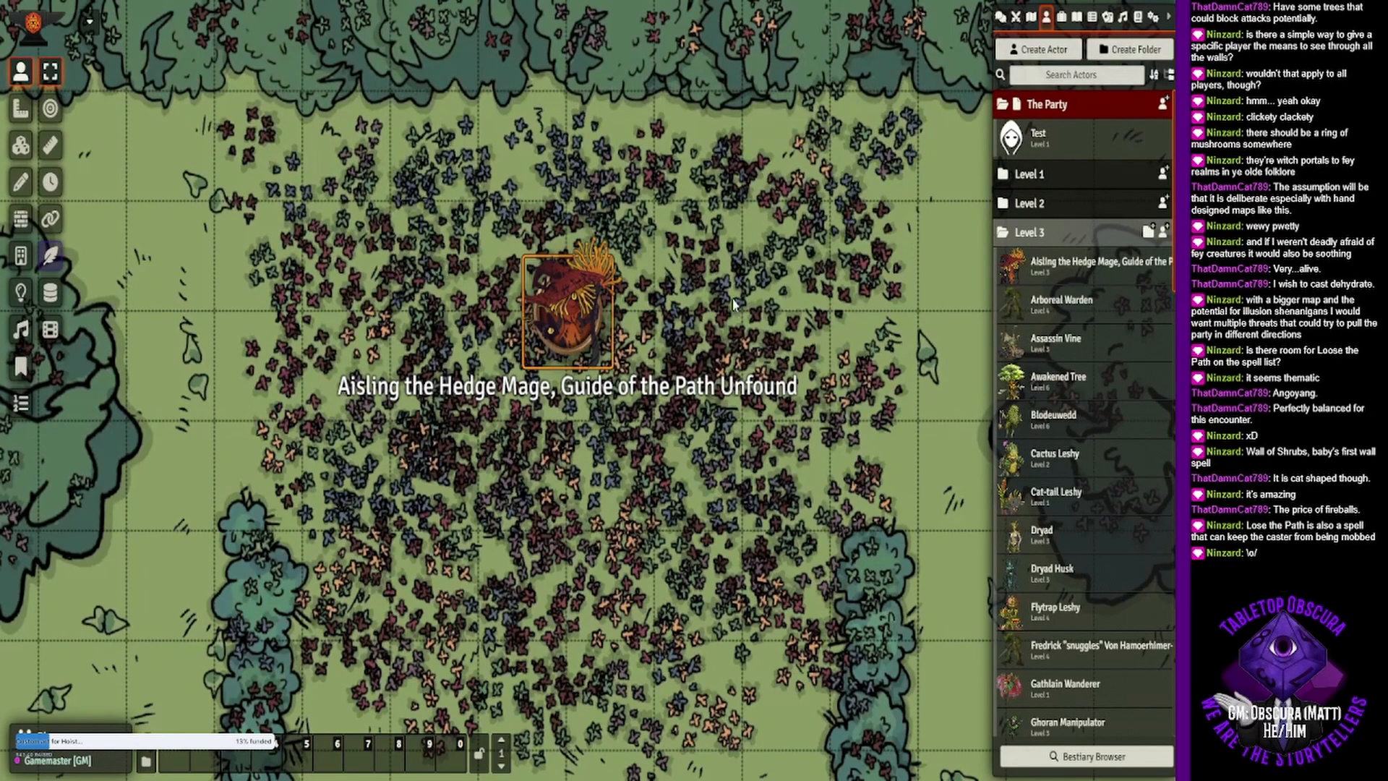
- Open the hedge mage token's sheet from the map, read the Wall of Shrubs spell description and close the sheet
{"action": "left_click_drag", "start_coordinate": [739, 442], "coordinate": [598, 430]}
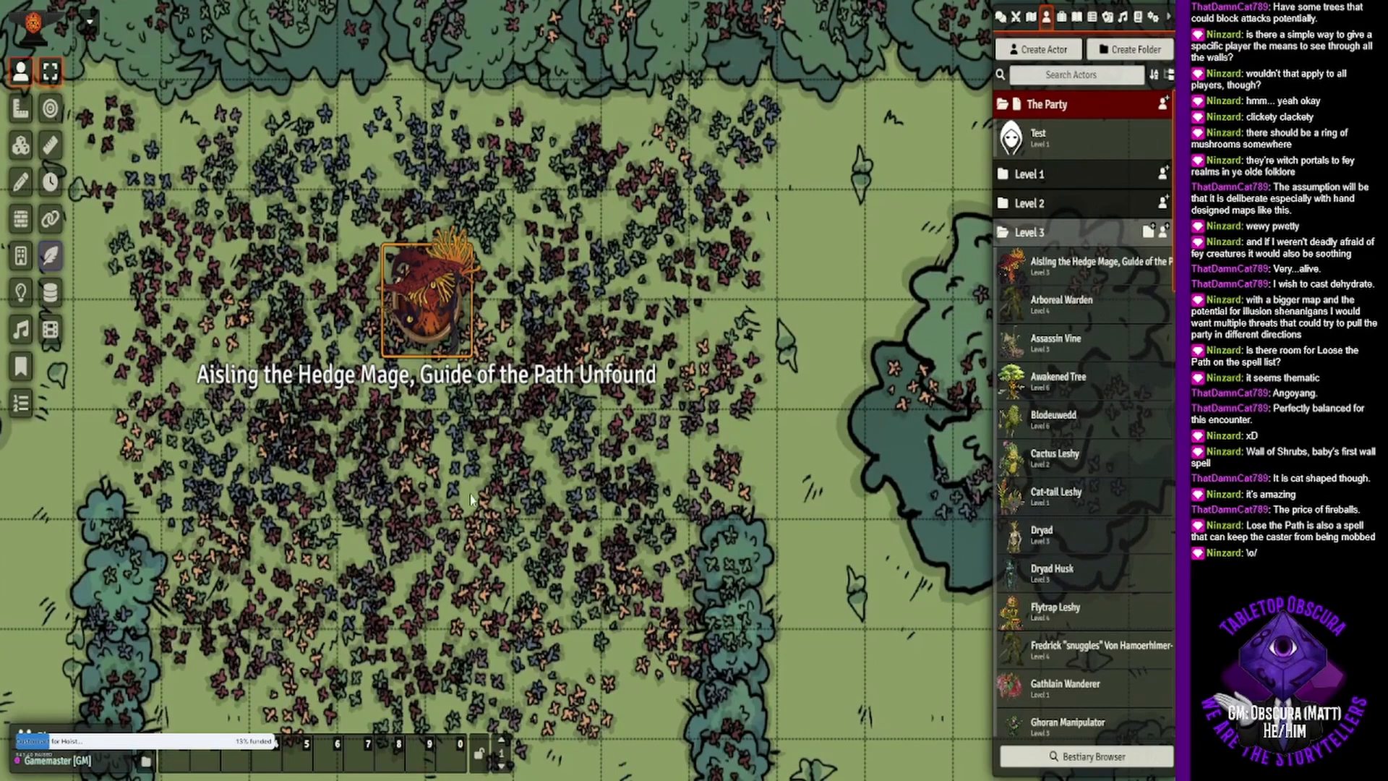
{"action": "left_click_drag", "start_coordinate": [459, 530], "coordinate": [599, 369]}
{"action": "scroll", "coordinate": [599, 369], "scroll_direction": "down", "scroll_amount": 5}
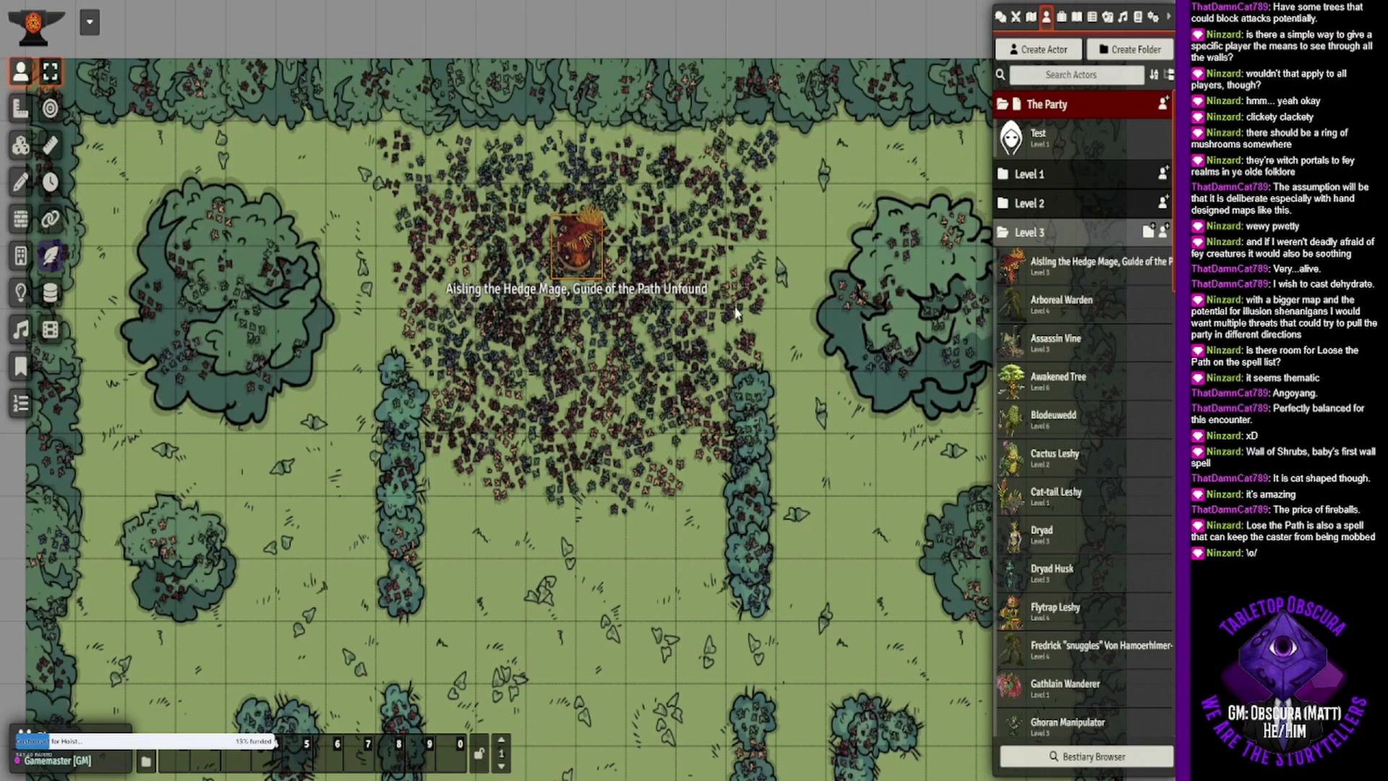
{"action": "left_click_drag", "start_coordinate": [720, 346], "coordinate": [660, 331]}
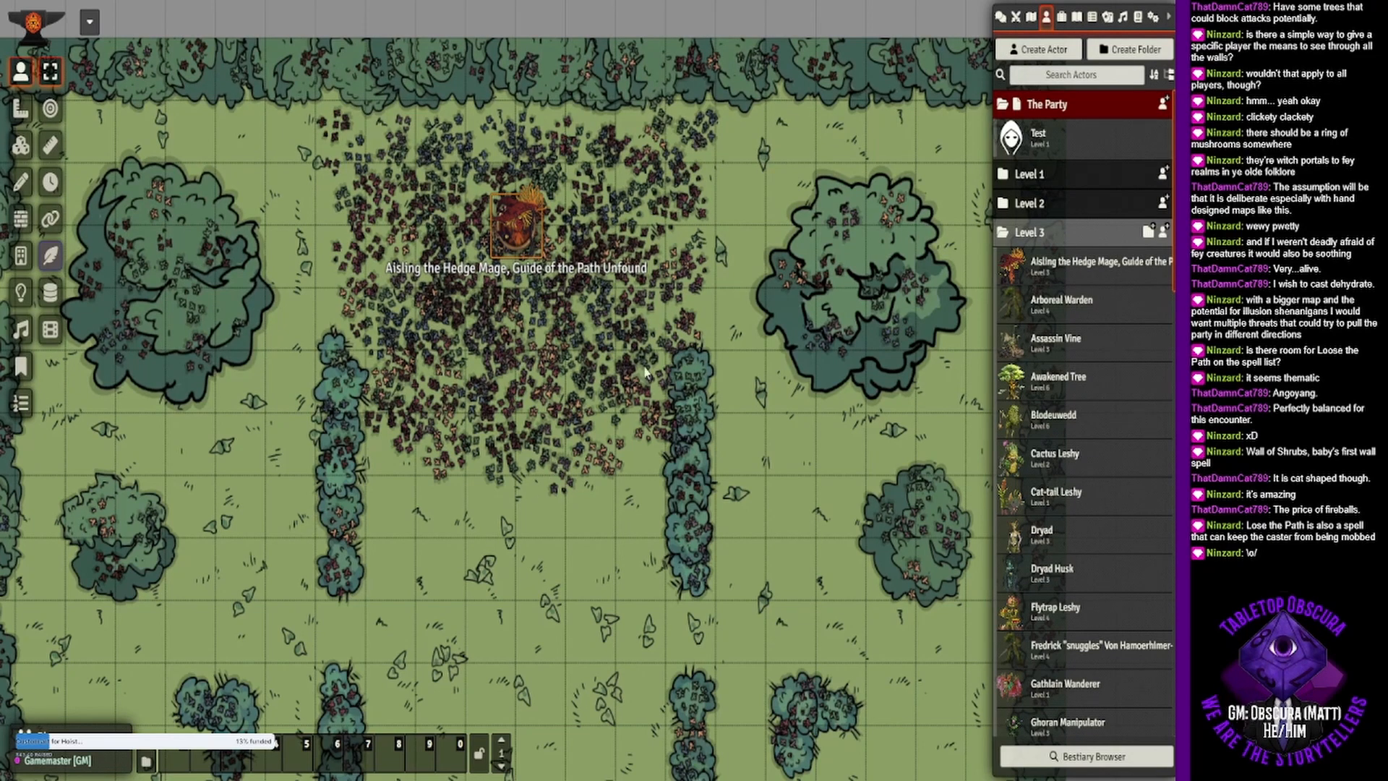
{"action": "double_click", "coordinate": [522, 241]}
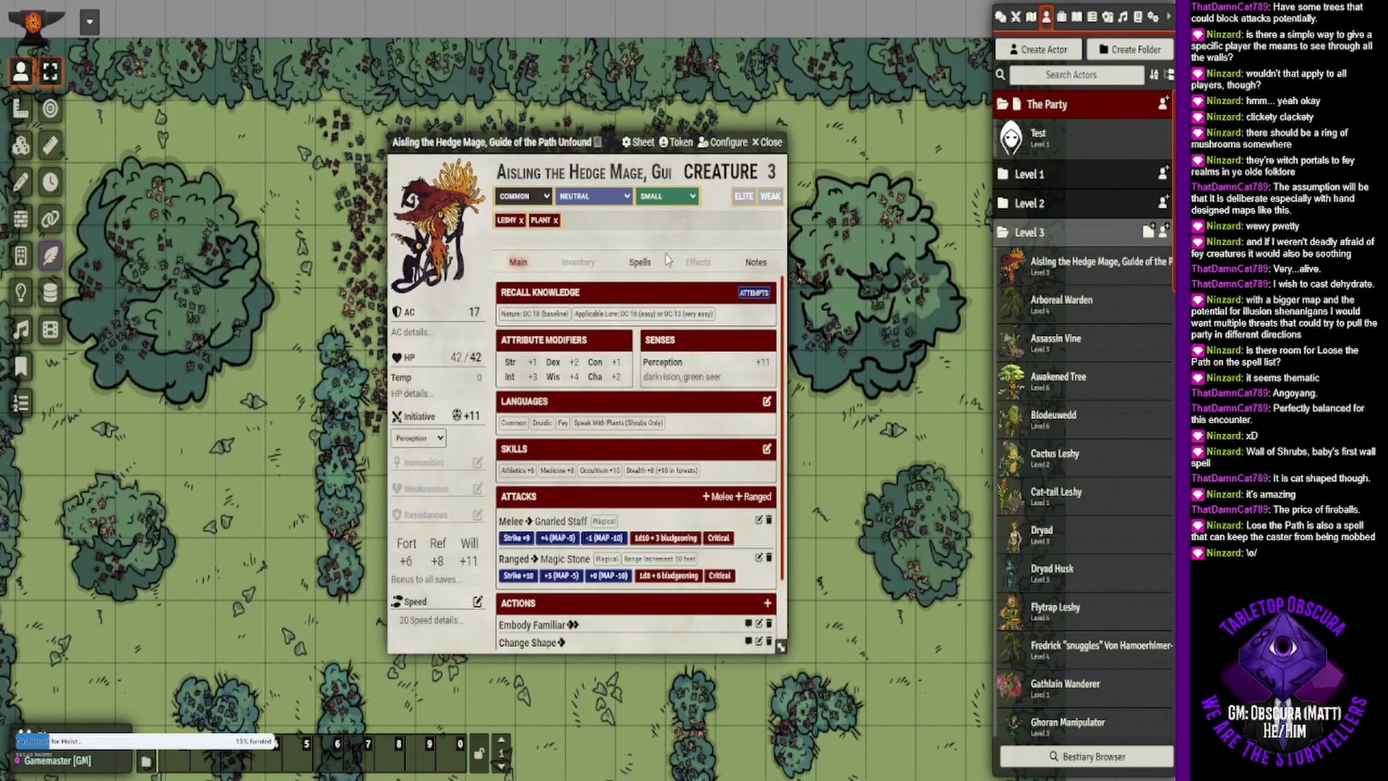
{"action": "left_click", "coordinate": [640, 262]}
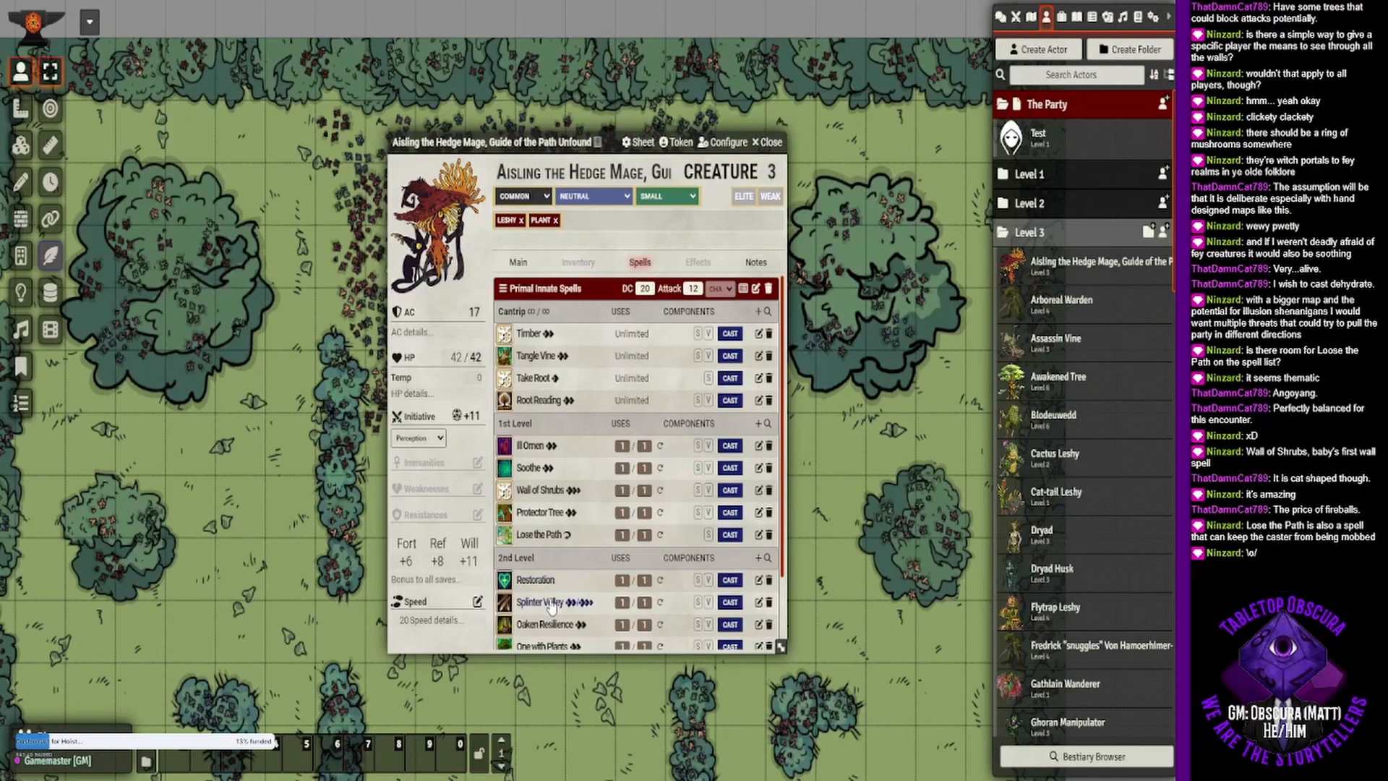
{"action": "scroll", "coordinate": [551, 605], "scroll_direction": "down", "scroll_amount": 2}
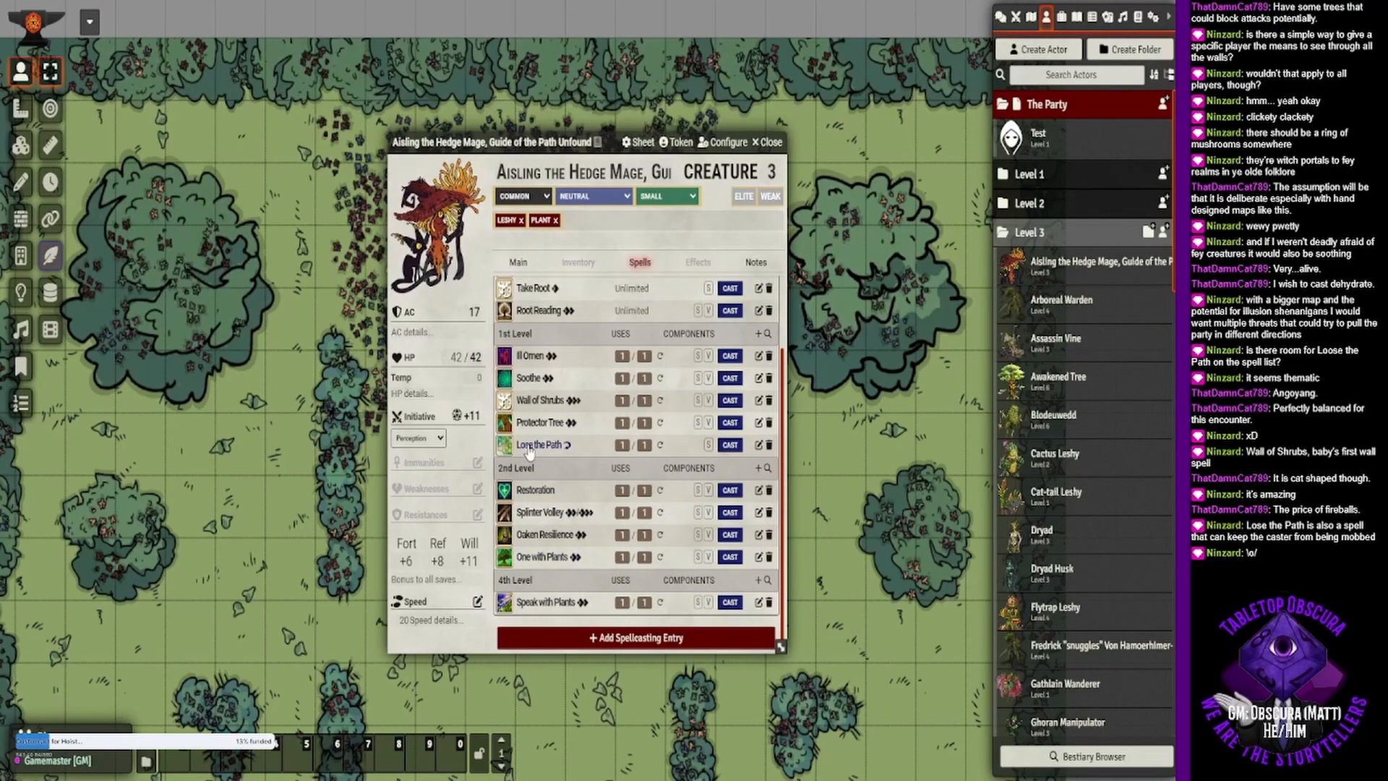
{"action": "left_click", "coordinate": [545, 402]}
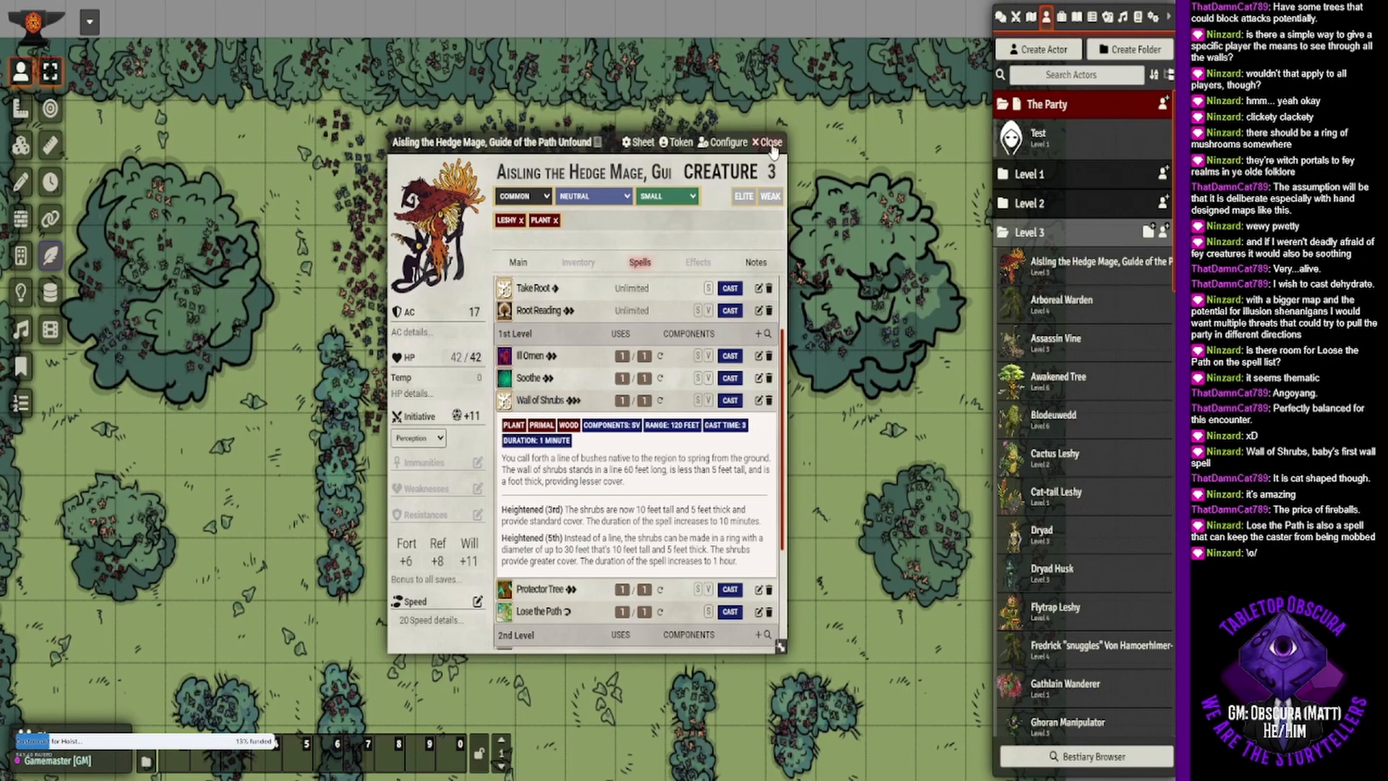
{"action": "left_click", "coordinate": [541, 400]}
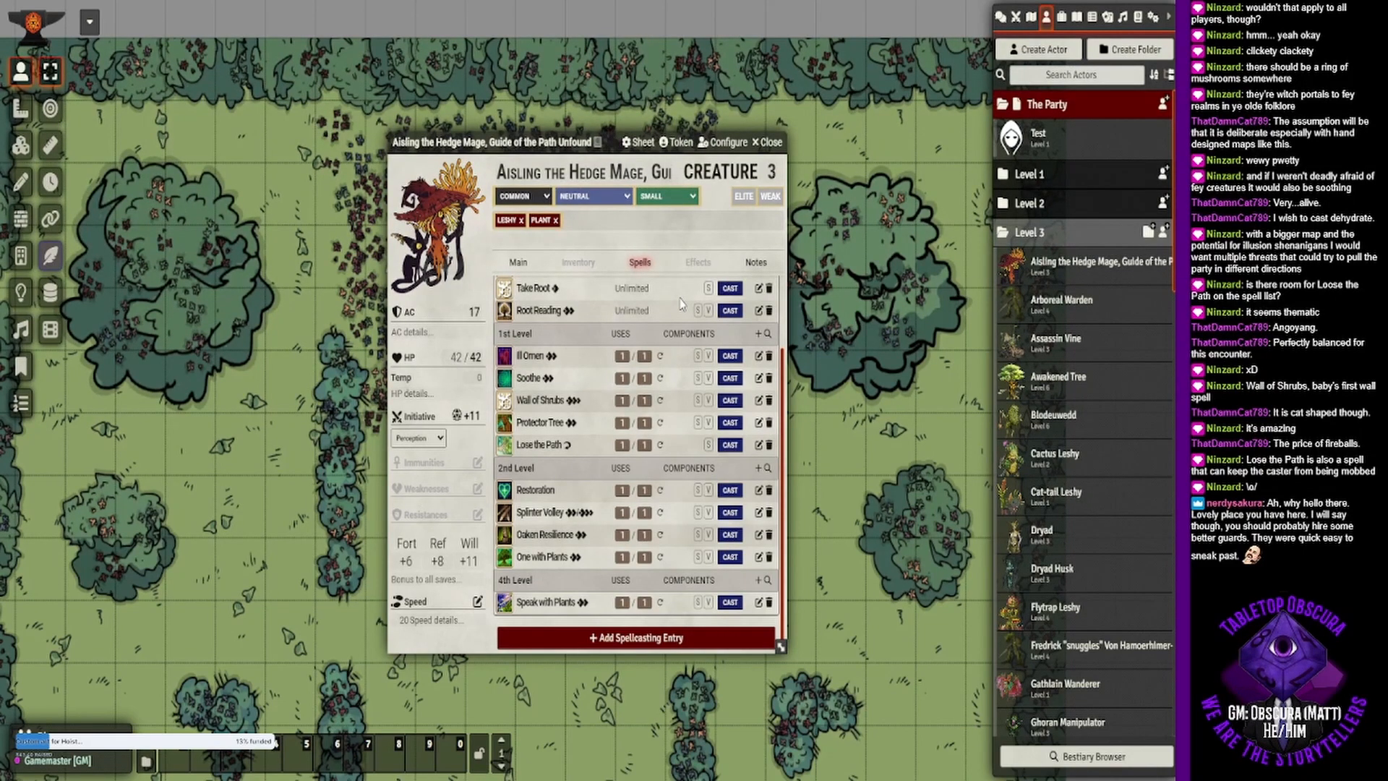
{"action": "left_click", "coordinate": [769, 144]}
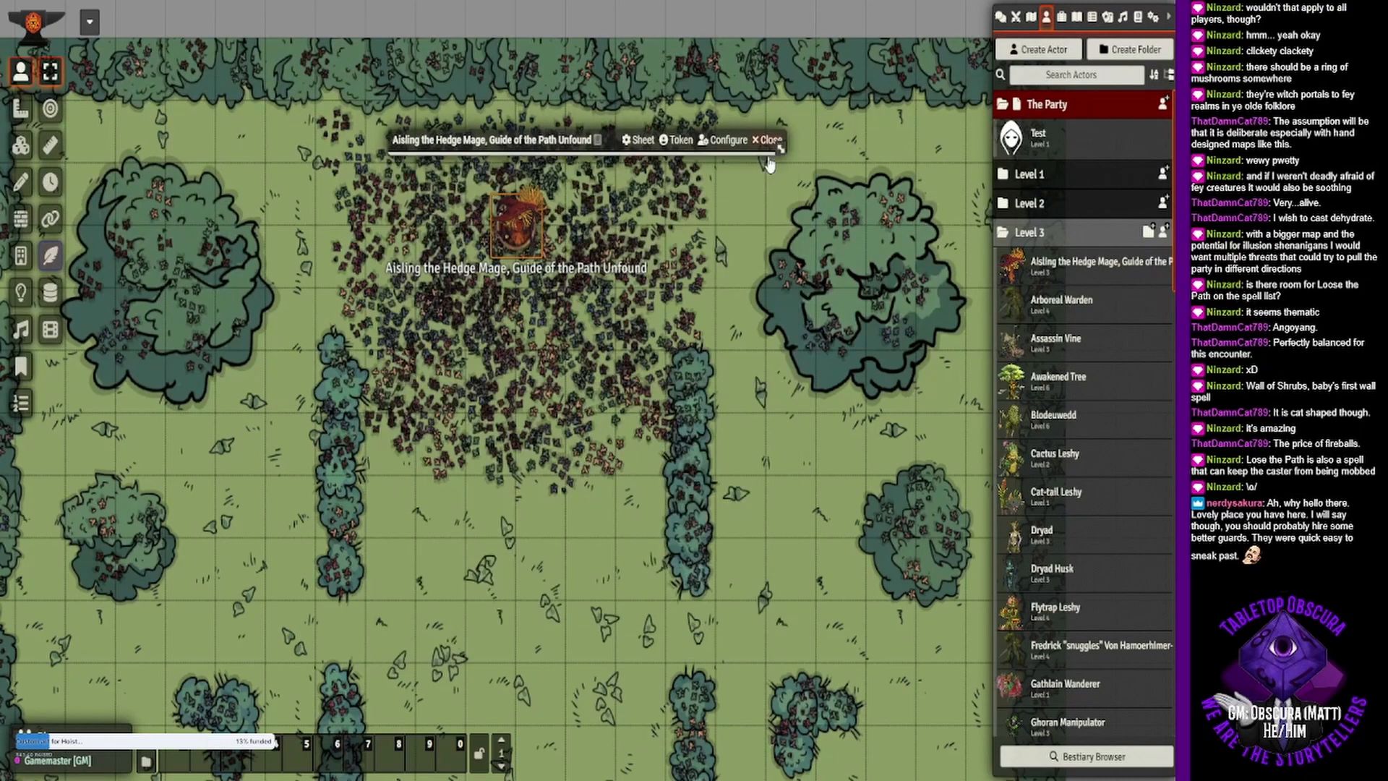
- Deselect the hedge mage token, look over the garden map and the mage actor's innate spells, and close the sheet
{"action": "left_click", "coordinate": [700, 238]}
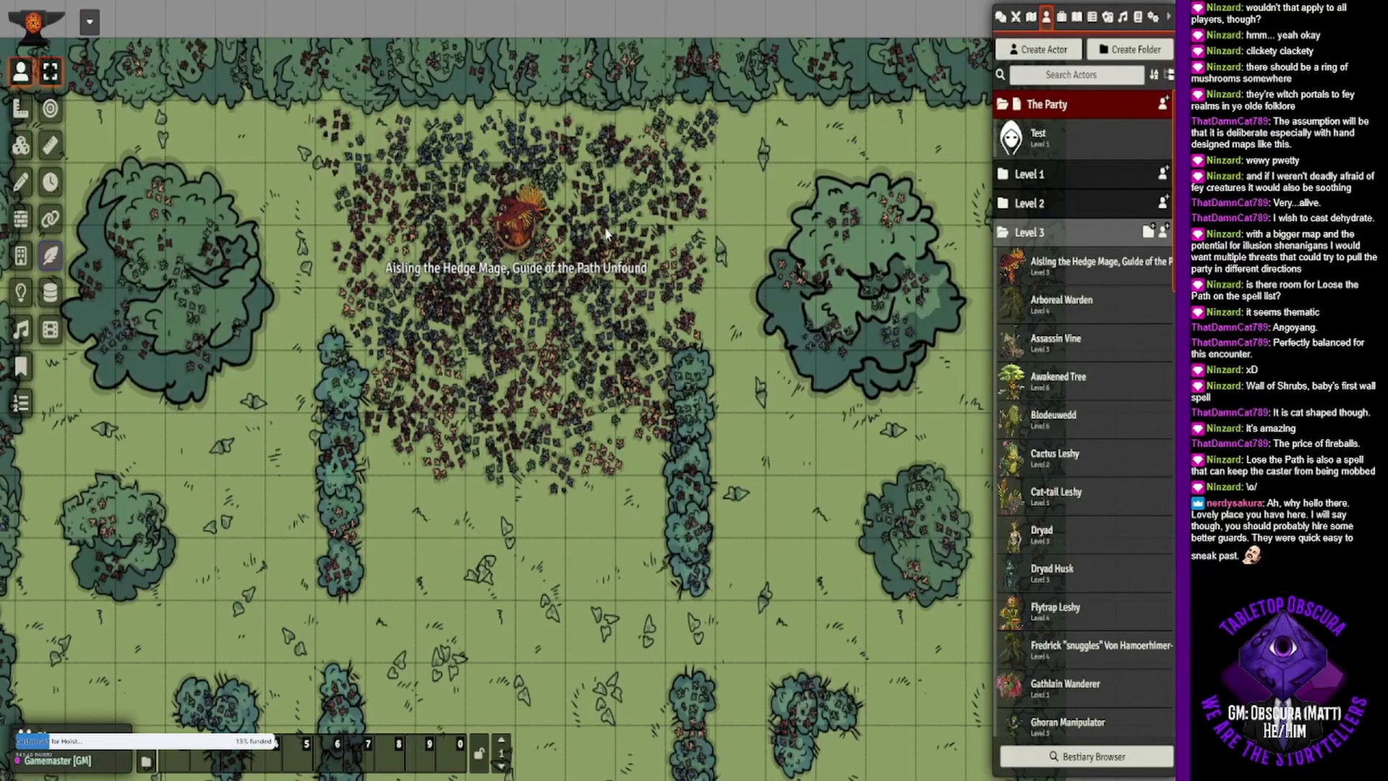
{"action": "left_click_drag", "start_coordinate": [609, 220], "coordinate": [612, 180]}
{"action": "scroll", "coordinate": [613, 181], "scroll_direction": "up", "scroll_amount": 3}
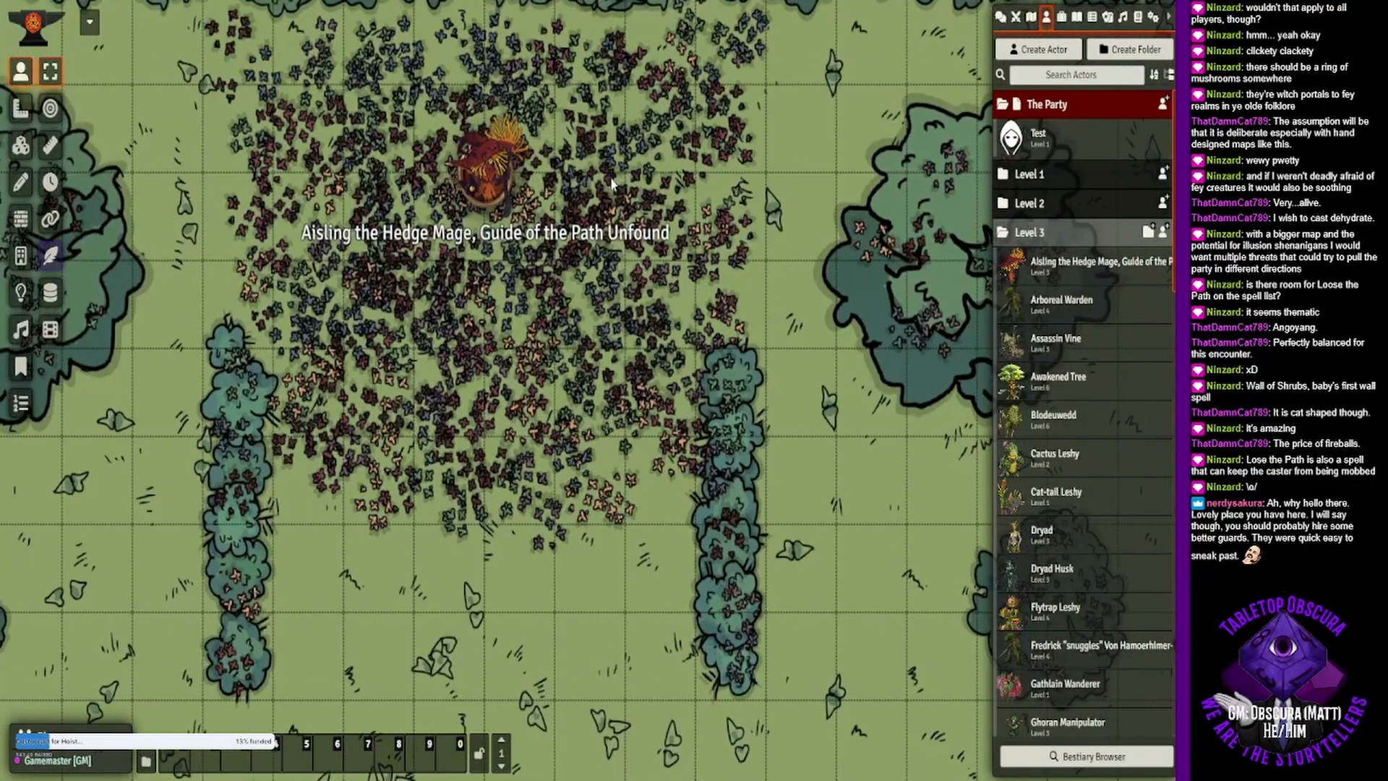
{"action": "left_click_drag", "start_coordinate": [561, 121], "coordinate": [633, 229]}
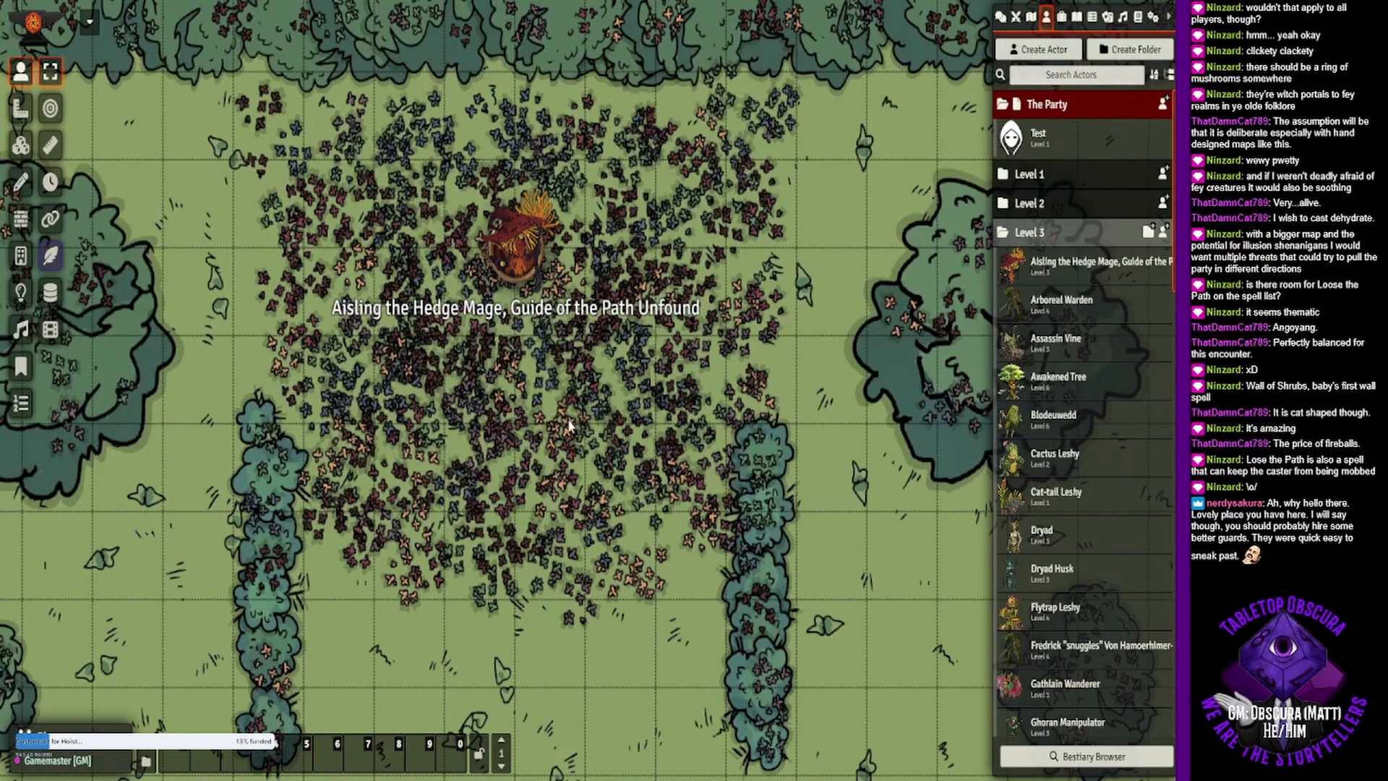
{"action": "mouse_move", "coordinate": [510, 446]}
{"action": "left_mouse_down"}
{"action": "mouse_move", "coordinate": [569, 439]}
{"action": "mouse_move", "coordinate": [522, 436]}
{"action": "left_mouse_up"}
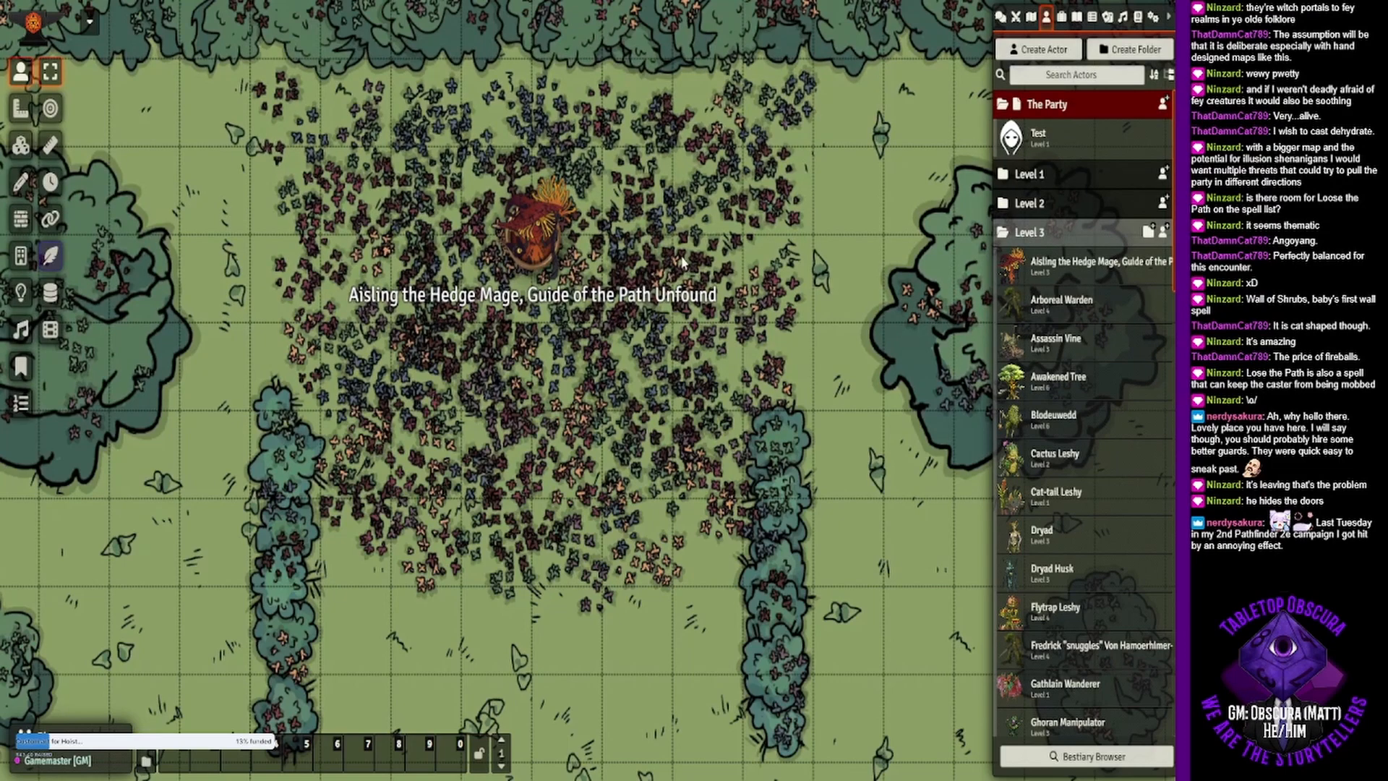
{"action": "mouse_move", "coordinate": [659, 190]}
{"action": "left_mouse_down"}
{"action": "mouse_move", "coordinate": [695, 172]}
{"action": "mouse_move", "coordinate": [687, 192]}
{"action": "left_mouse_up"}
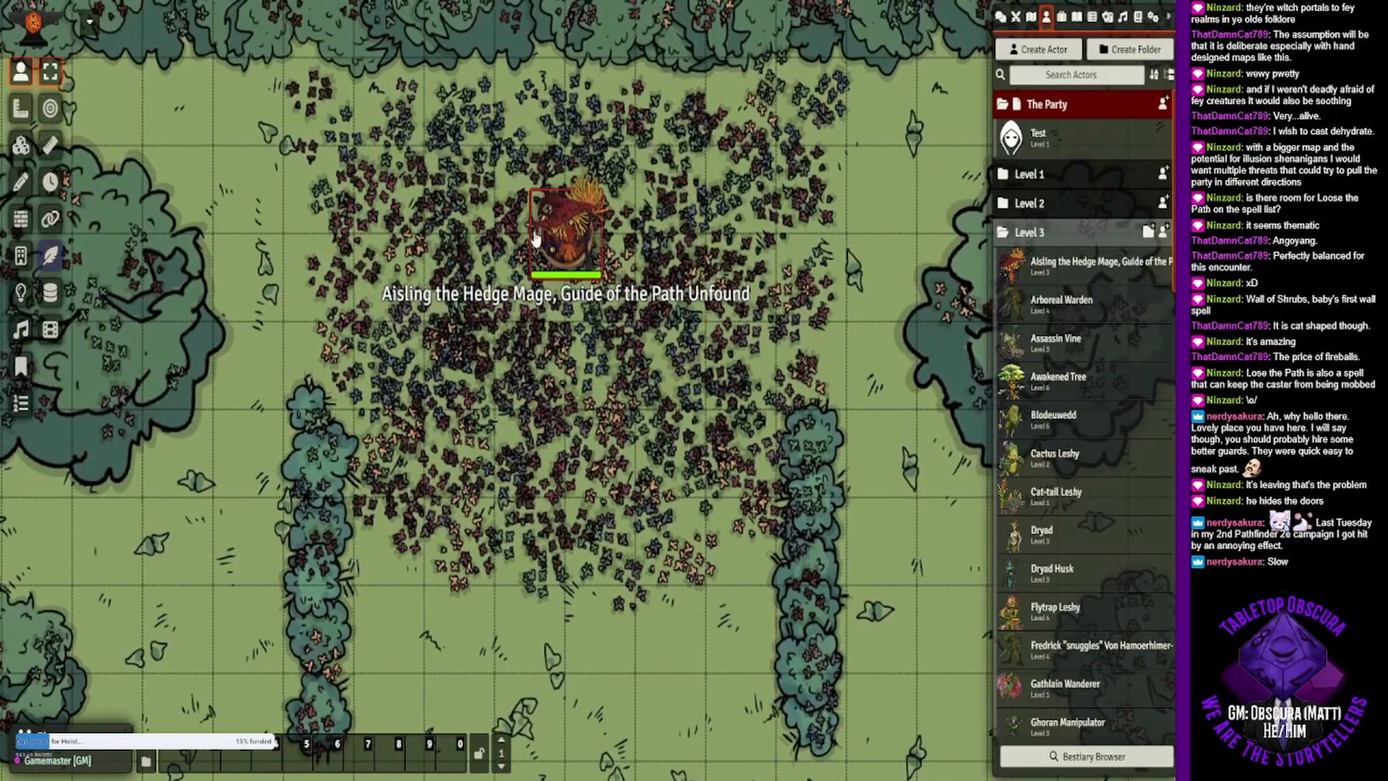
{"action": "left_click", "coordinate": [1050, 263]}
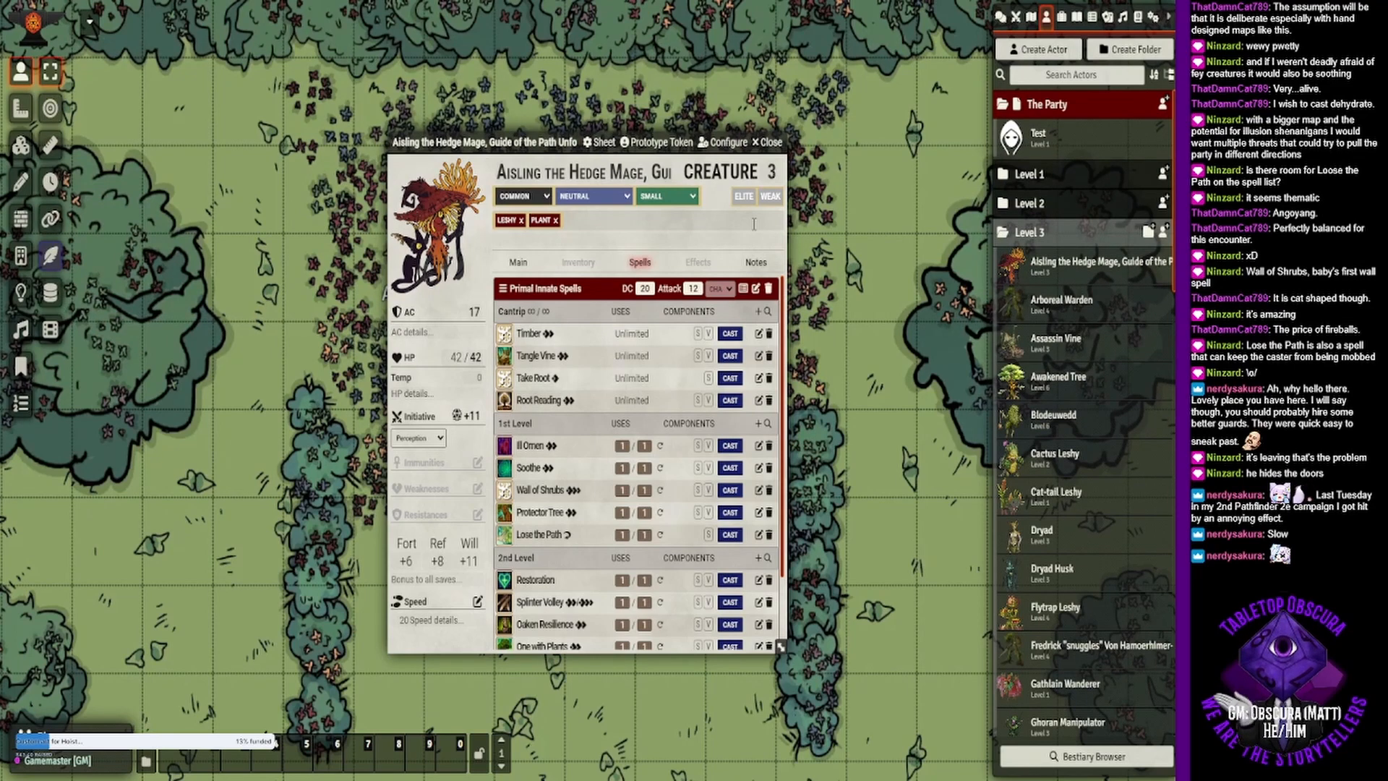
{"action": "left_click", "coordinate": [768, 142]}
- Search the Compendium Browser's equipment for "potion of qui" and clear the search text
{"action": "left_click", "coordinate": [1071, 757]}
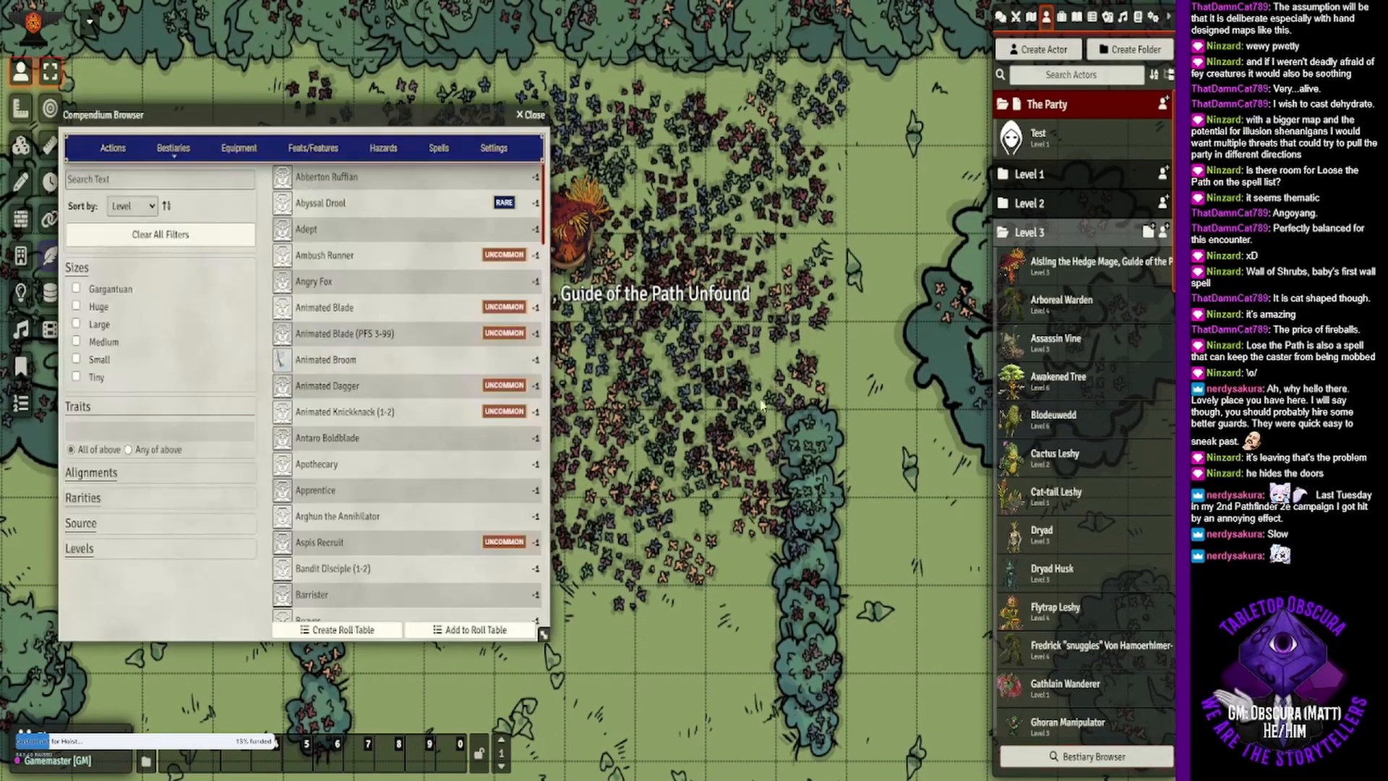
{"action": "left_click", "coordinate": [239, 148]}
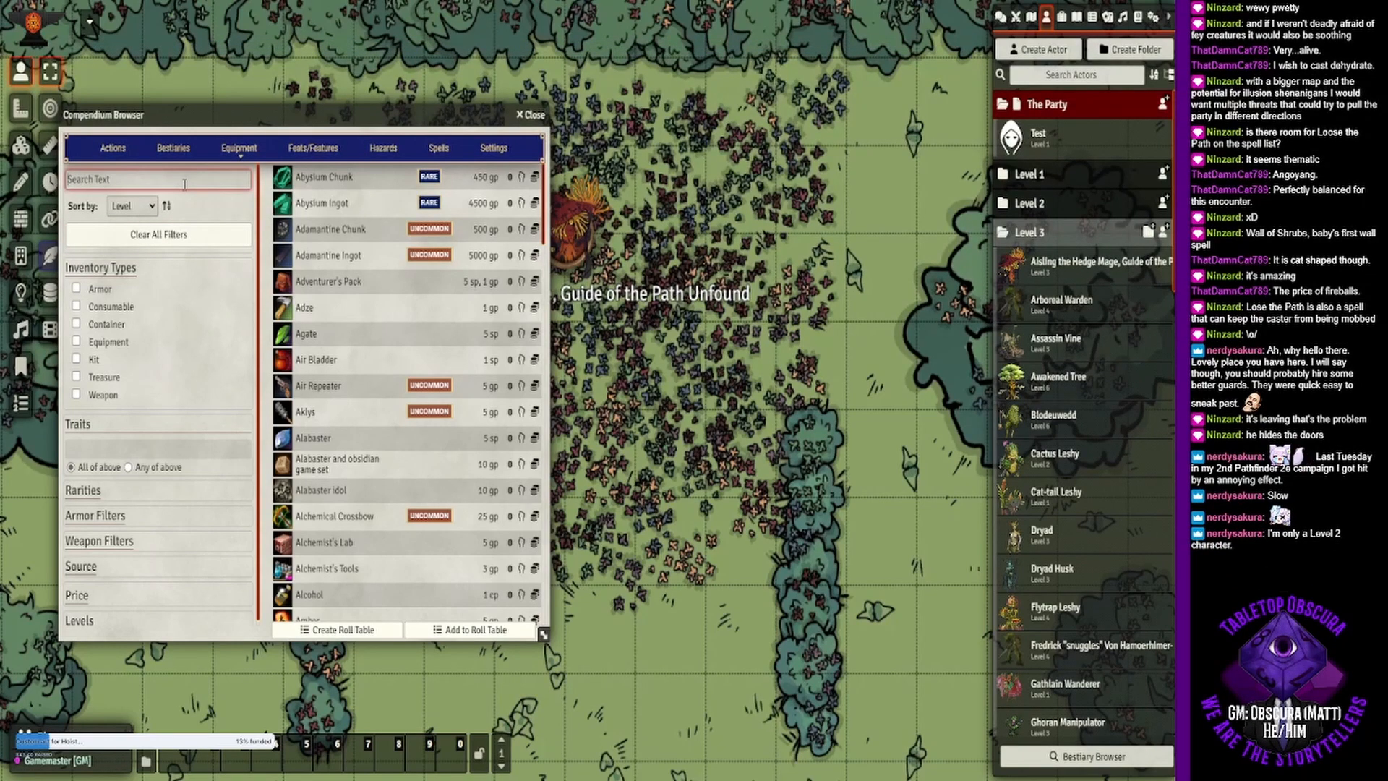
{"action": "left_click", "coordinate": [185, 181]}
{"action": "type", "text": "potion"}
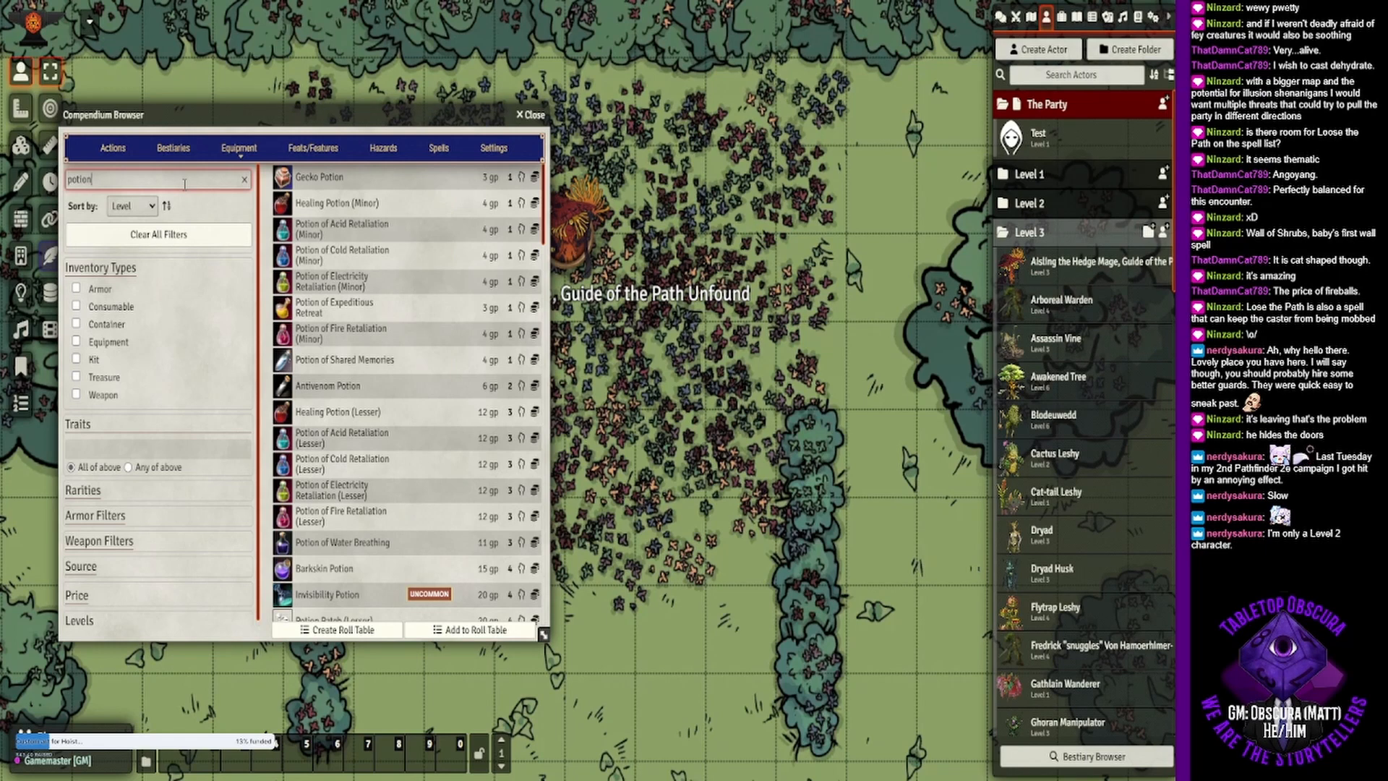
{"action": "type", "text": " of qui"}
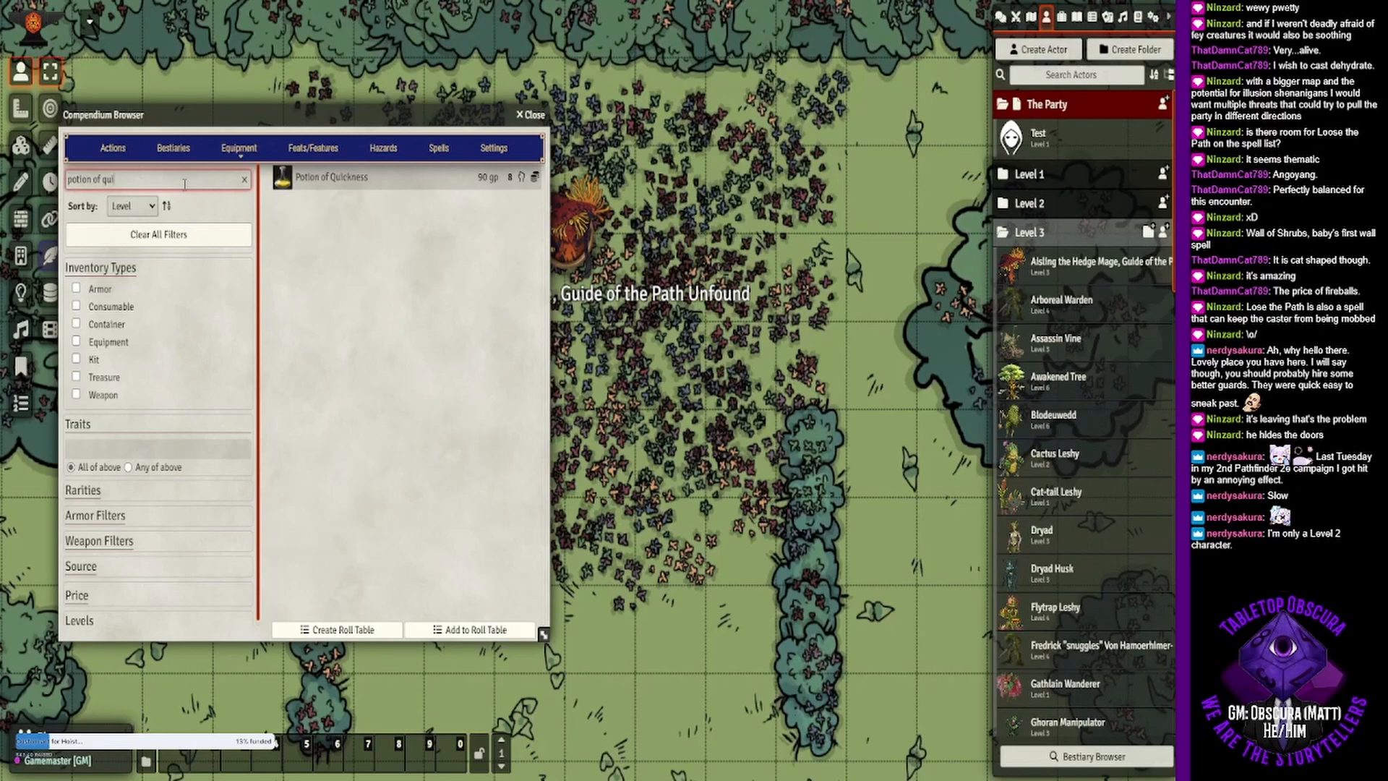
{"action": "left_click_drag", "start_coordinate": [184, 184], "coordinate": [59, 180]}
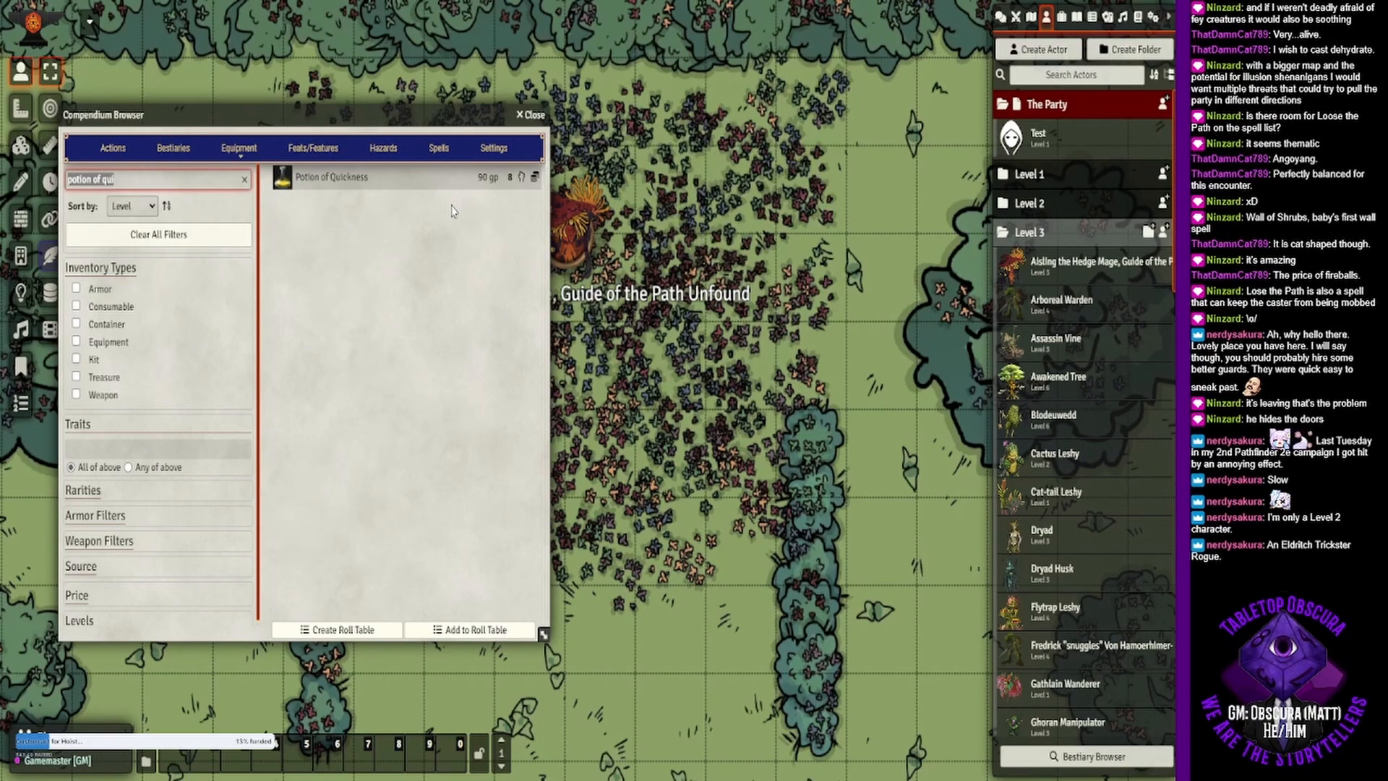
{"action": "key", "text": "BackSpace"}
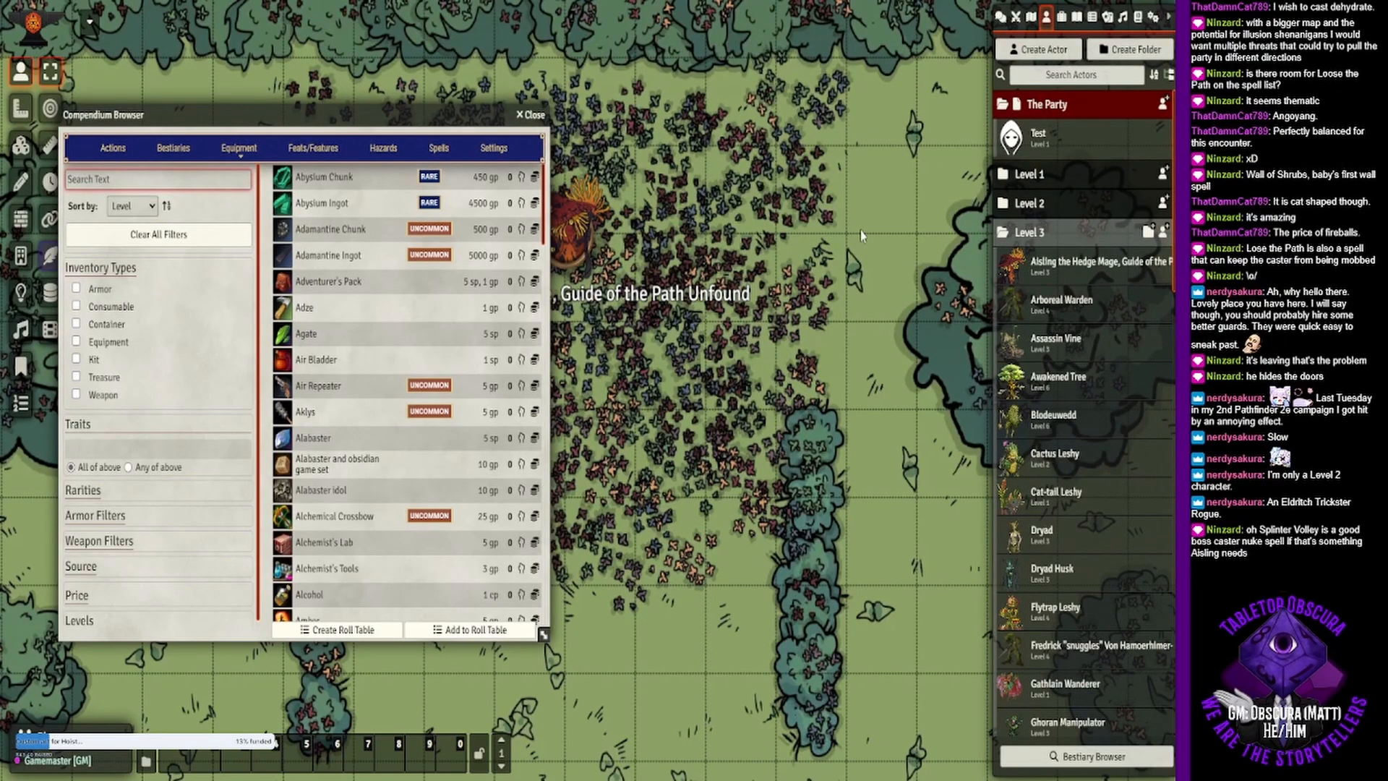
- Close the Compendium Browser and read the Splinter Volley description in the hedge mage's 2nd-level innate spells
{"action": "left_click", "coordinate": [1049, 266]}
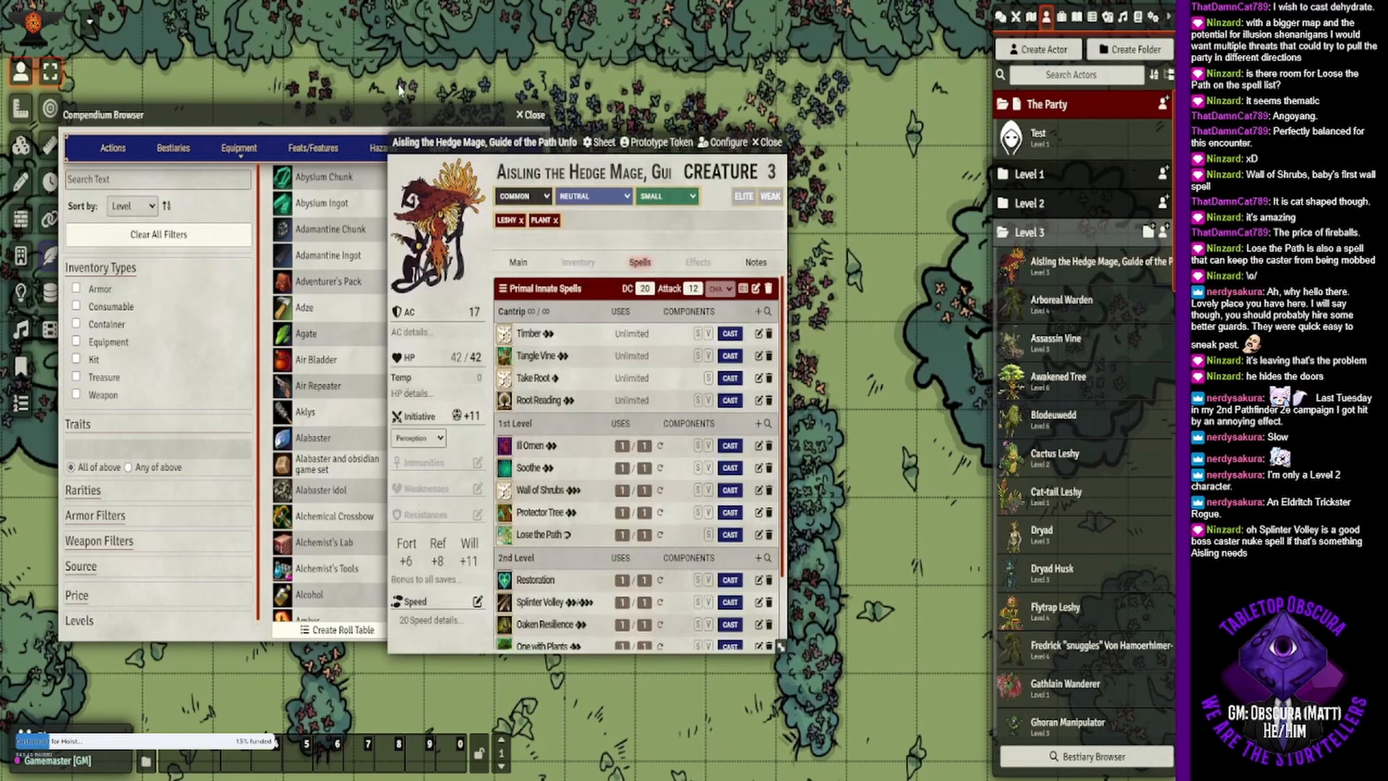
{"action": "left_click", "coordinate": [531, 114]}
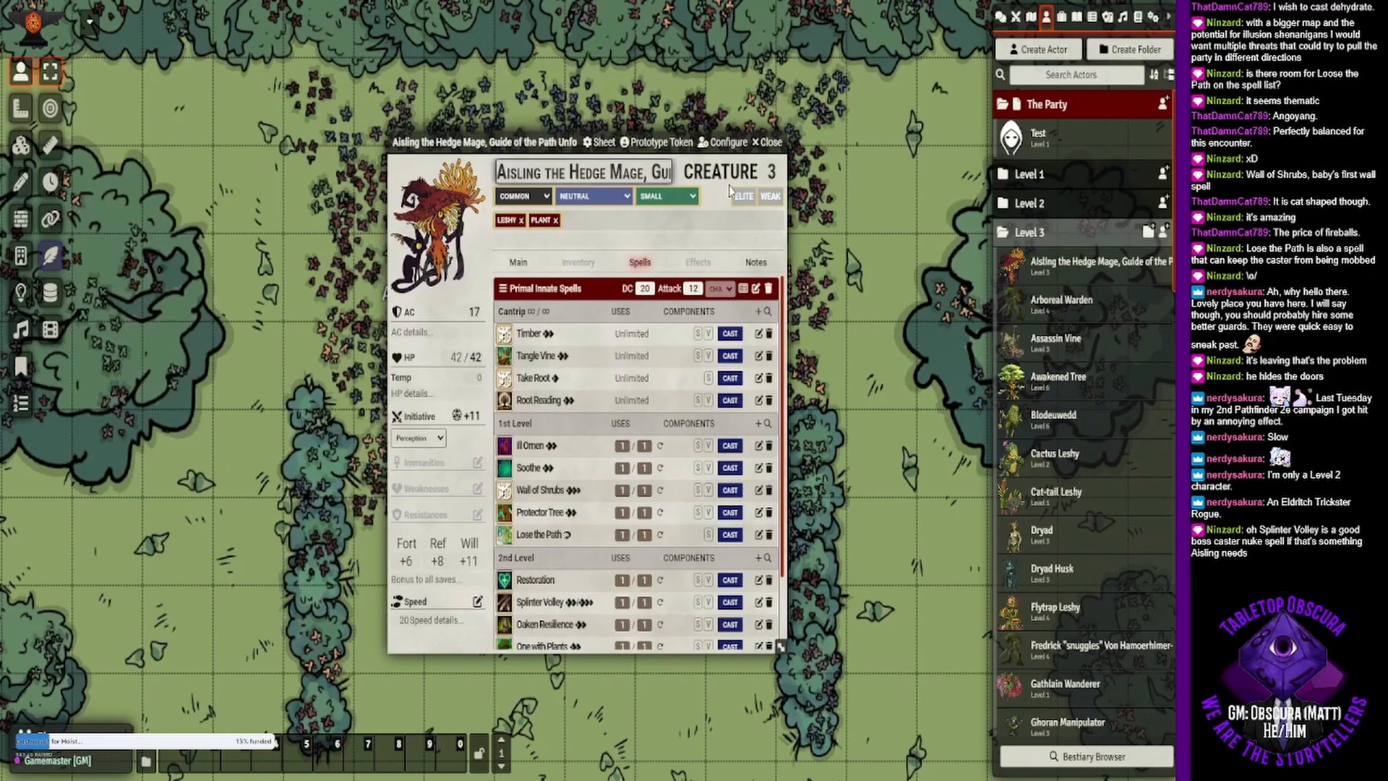
{"action": "scroll", "coordinate": [584, 444], "scroll_direction": "down", "scroll_amount": 1}
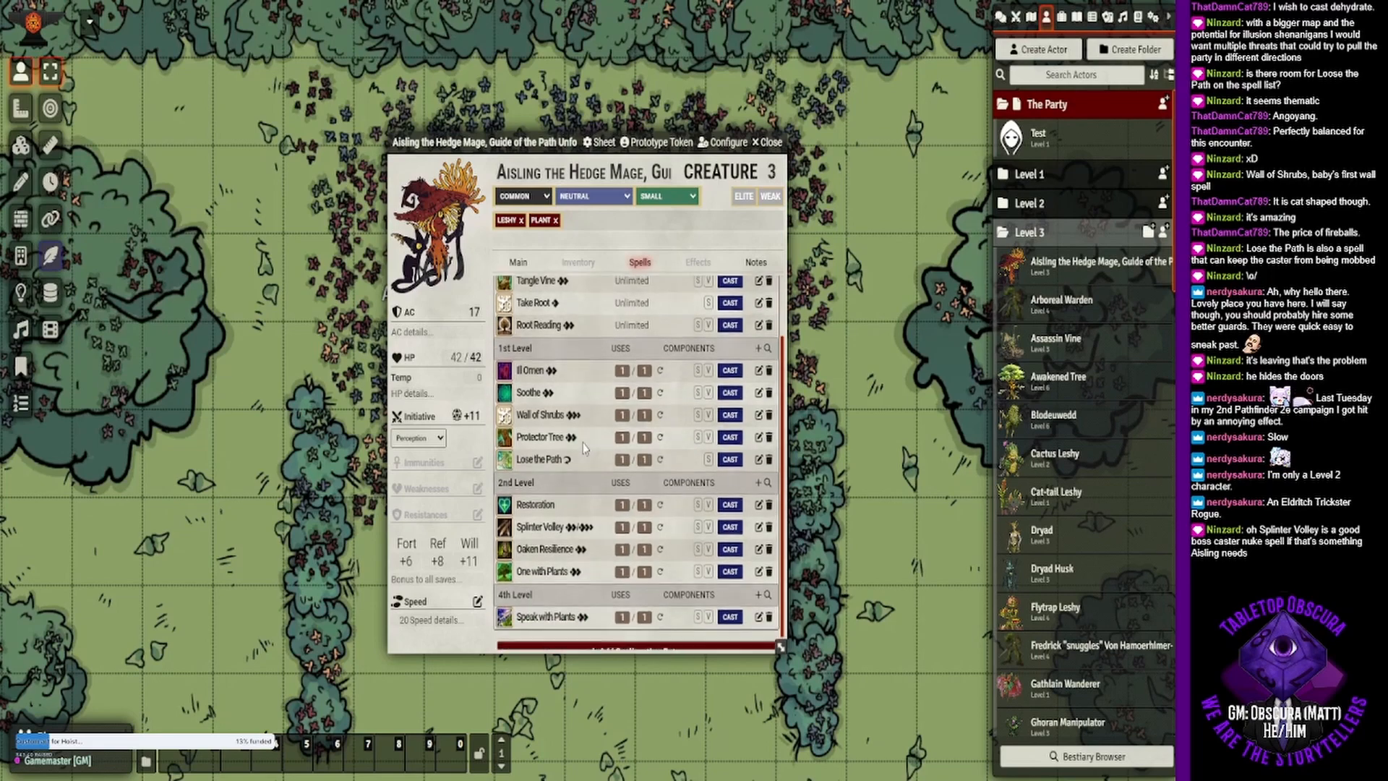
{"action": "left_click", "coordinate": [549, 526]}
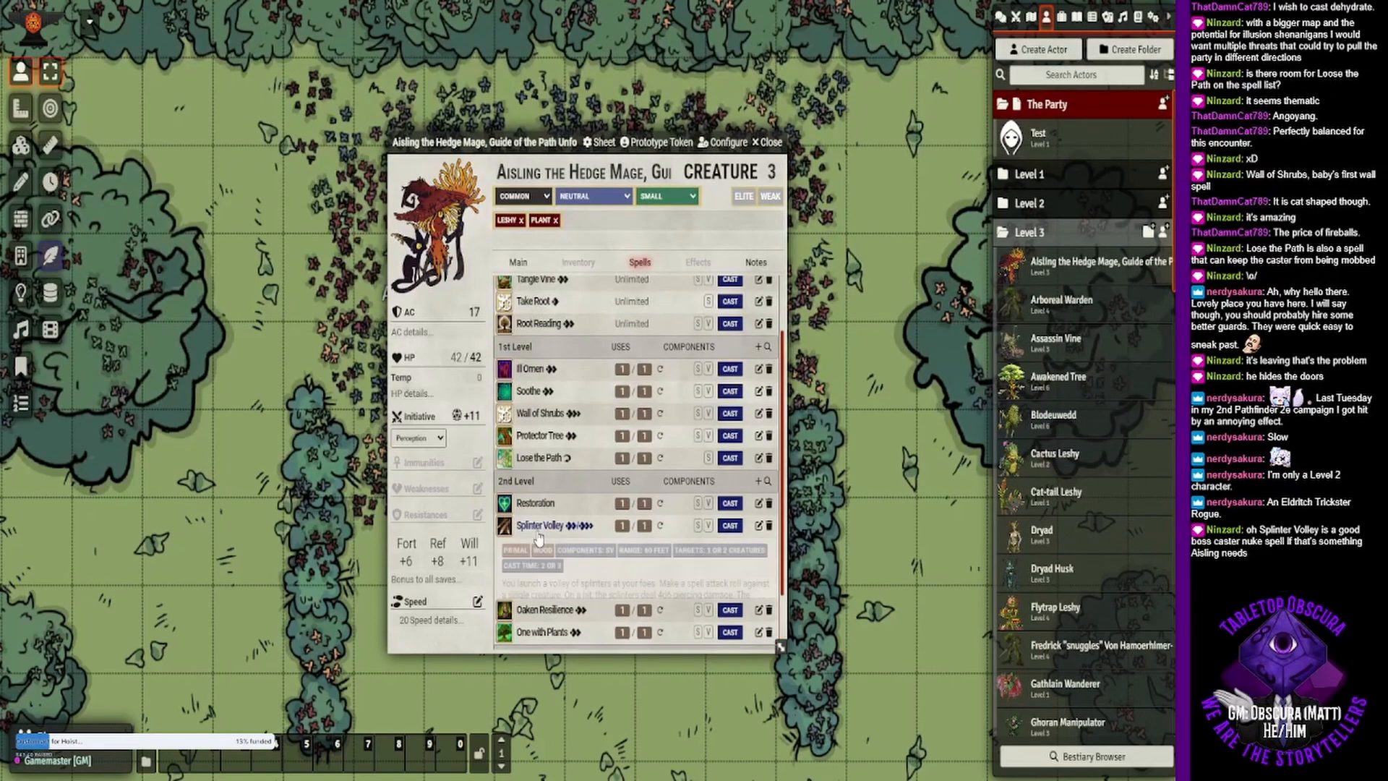
{"action": "scroll", "coordinate": [582, 469], "scroll_direction": "down", "scroll_amount": 1}
{"action": "scroll", "coordinate": [582, 469], "scroll_direction": "down", "scroll_amount": 2}
{"action": "scroll", "coordinate": [629, 448], "scroll_direction": "up", "scroll_amount": 1}
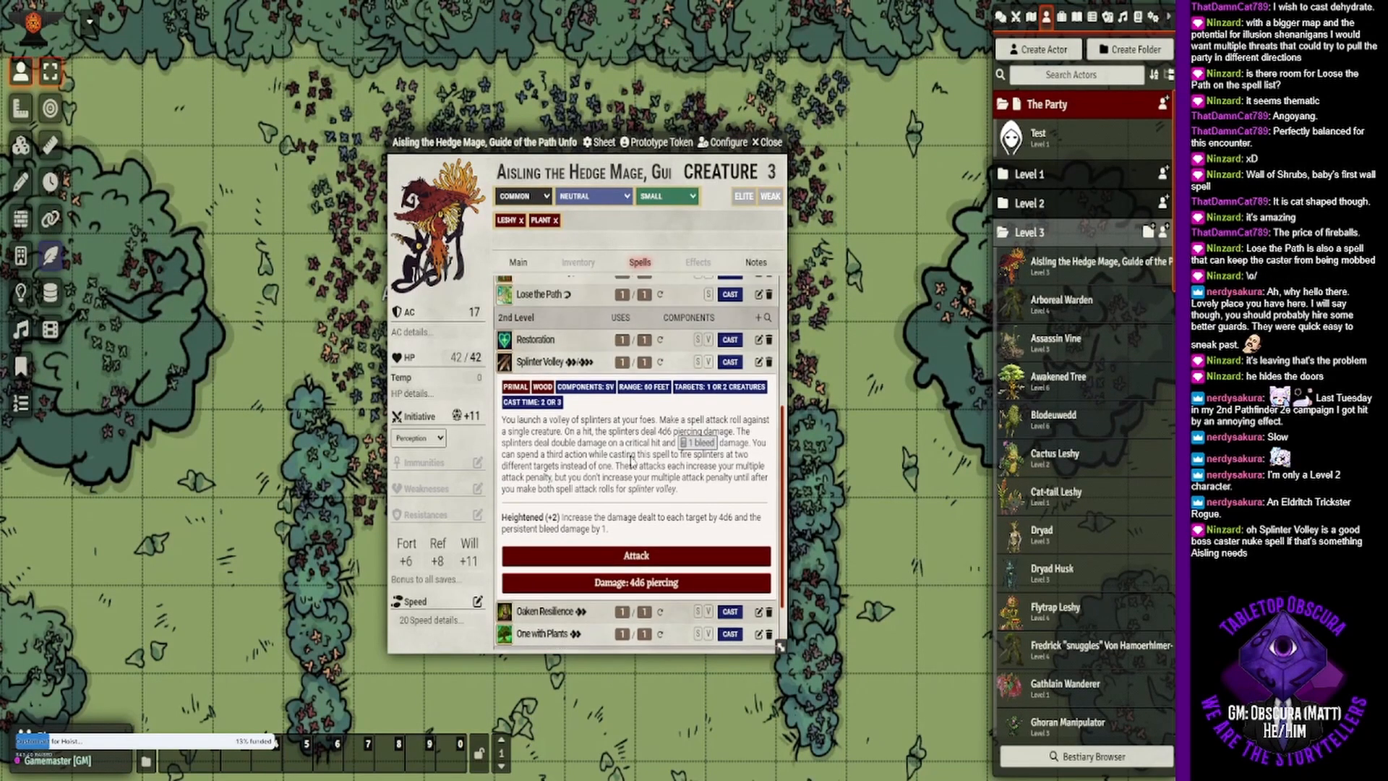
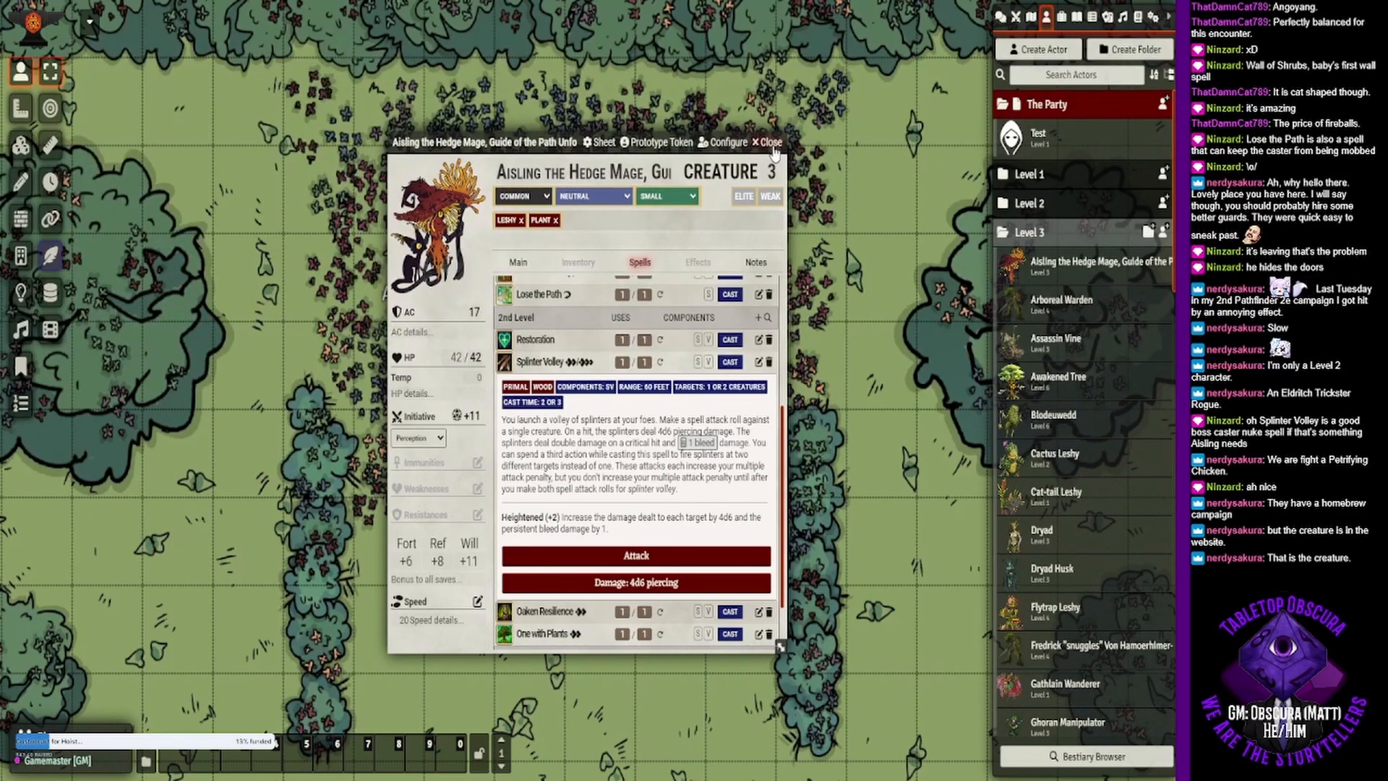
- Close the hedge mage's sheet, search the Compendium Browser's bestiaries for "cock" and open the Cockatrice entry
{"action": "left_click", "coordinate": [771, 143]}
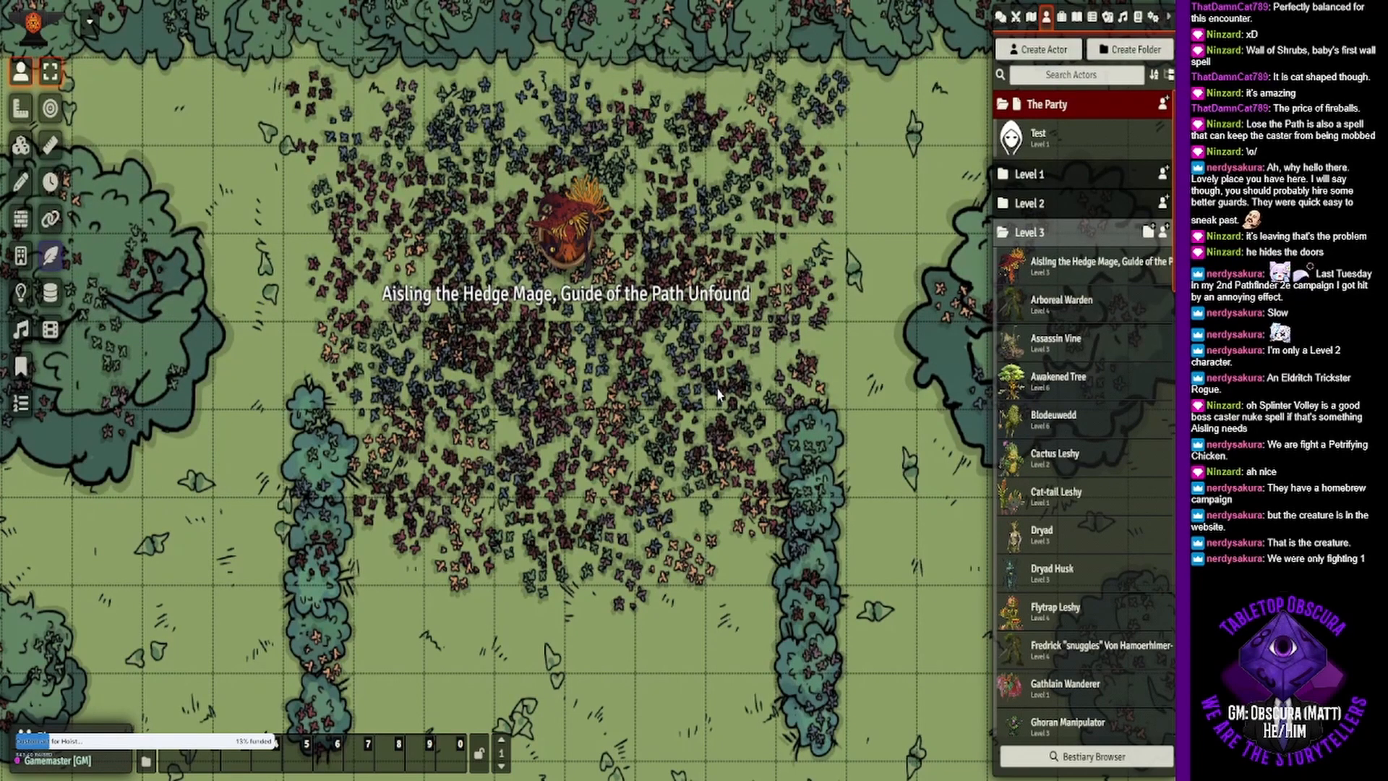
{"action": "left_click", "coordinate": [1086, 764]}
{"action": "left_click", "coordinate": [156, 183]}
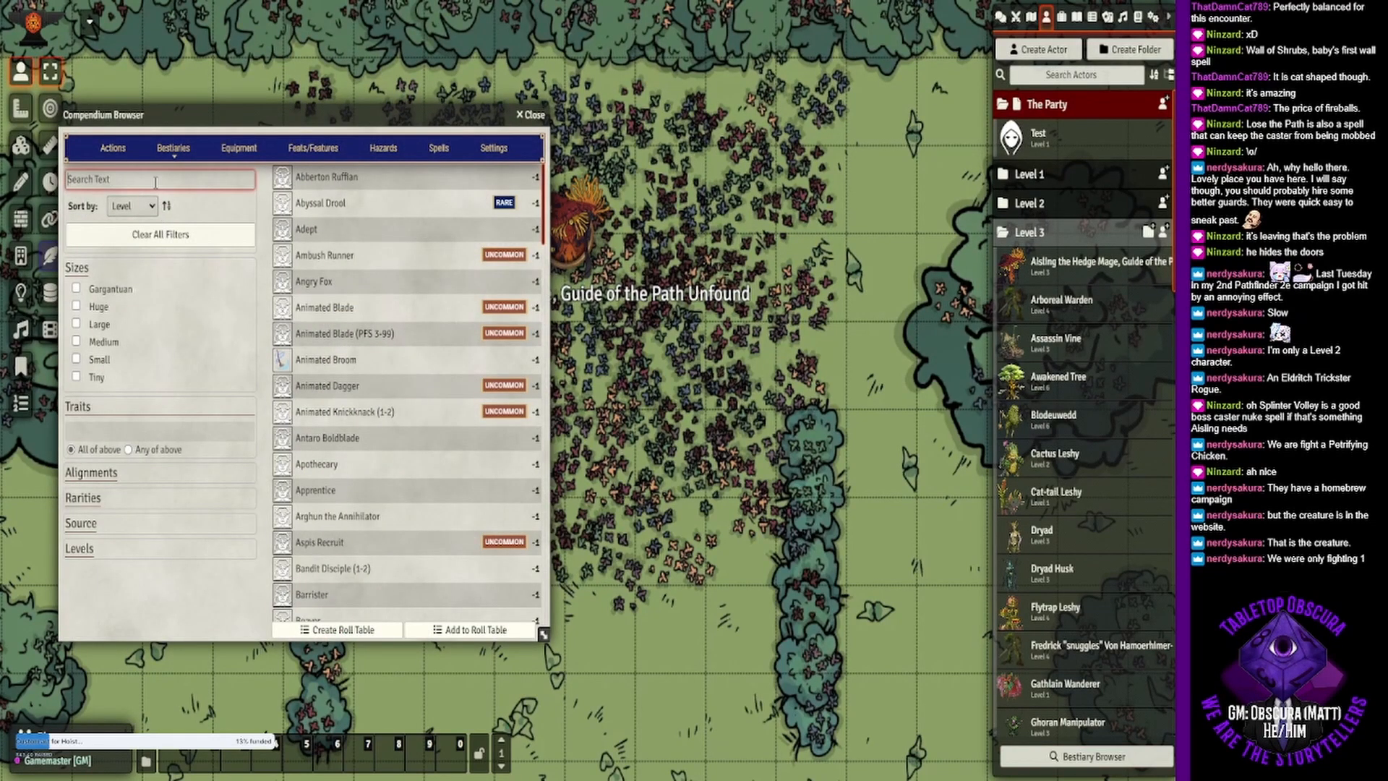
{"action": "type", "text": "cock"}
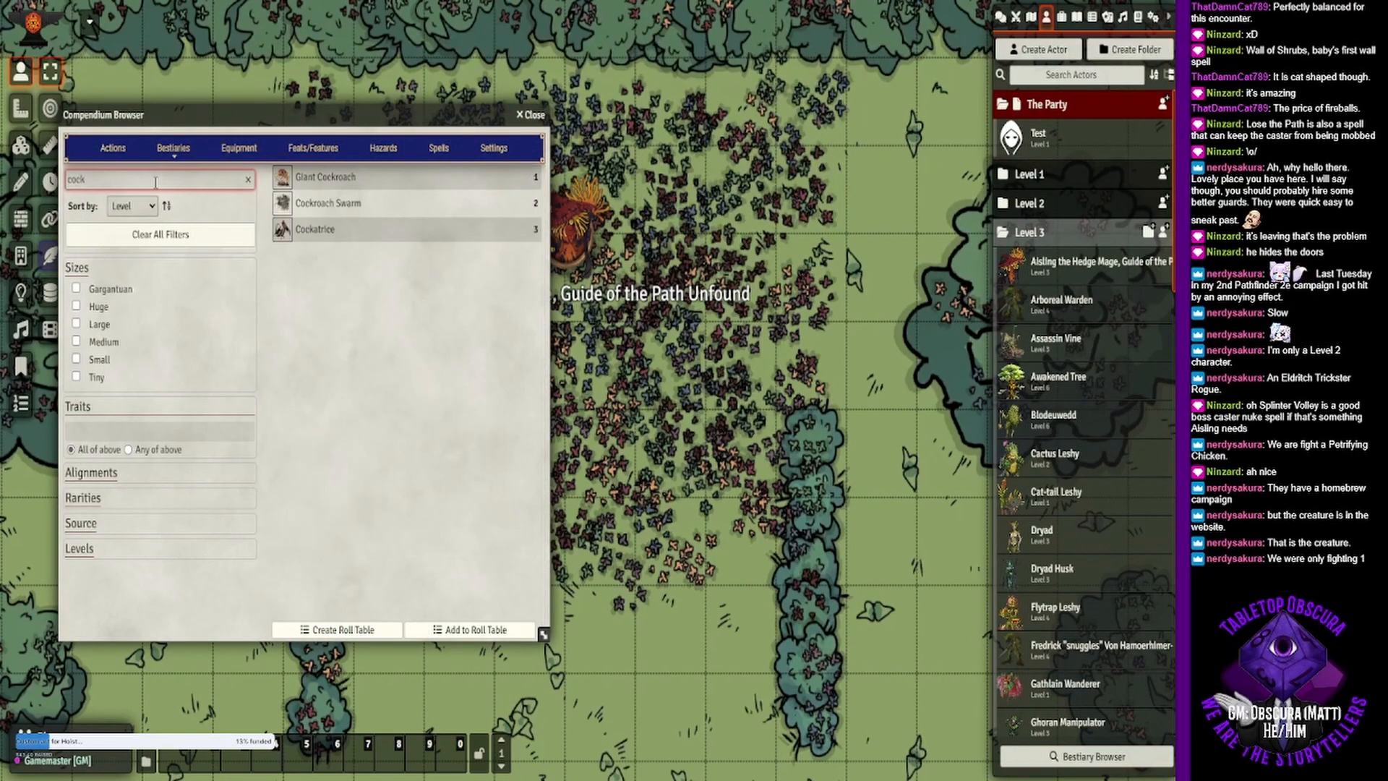
{"action": "left_click", "coordinate": [327, 229]}
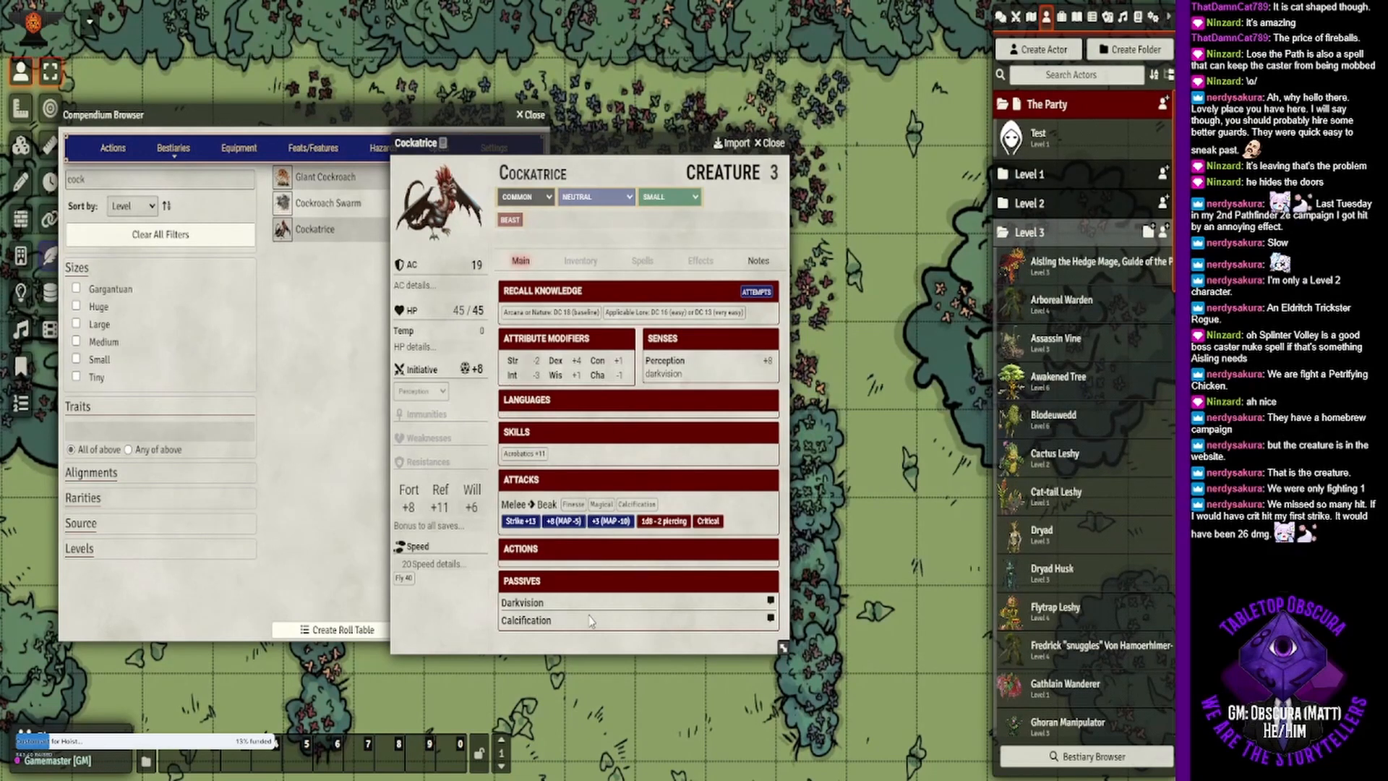
- Read the Cockatrice's Calcification passive, and close its sheet and the Compendium Browser
{"action": "left_click", "coordinate": [537, 622]}
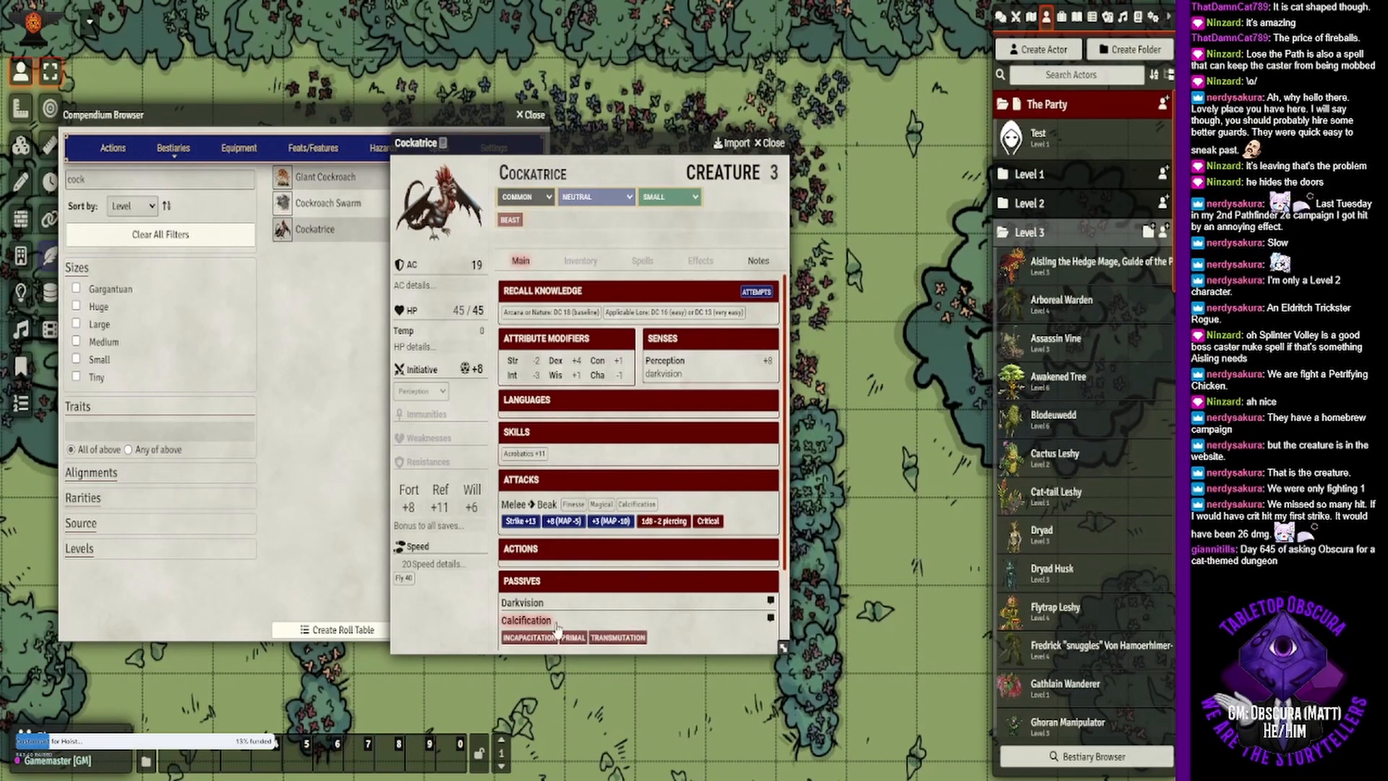
{"action": "scroll", "coordinate": [601, 578], "scroll_direction": "down", "scroll_amount": 2}
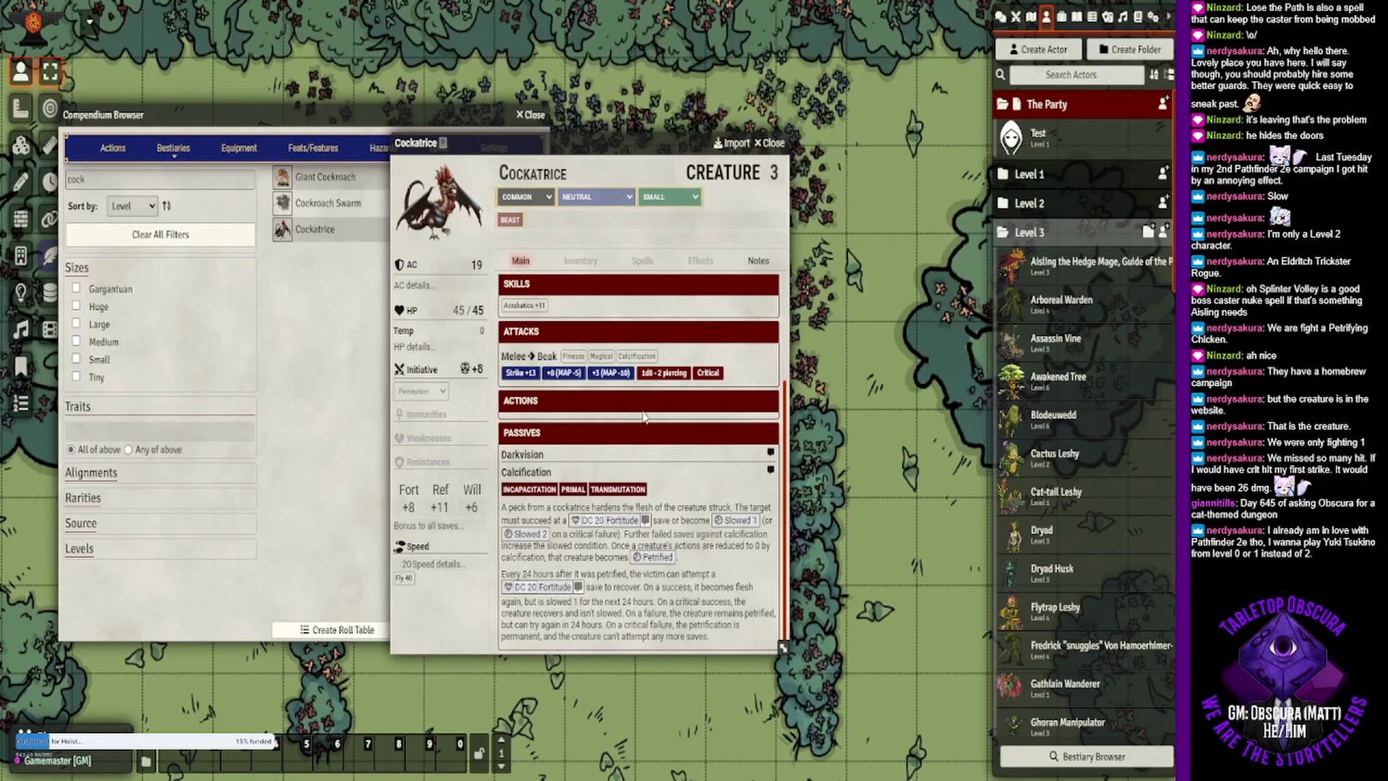
{"action": "left_click", "coordinate": [771, 143]}
{"action": "left_click", "coordinate": [528, 115]}
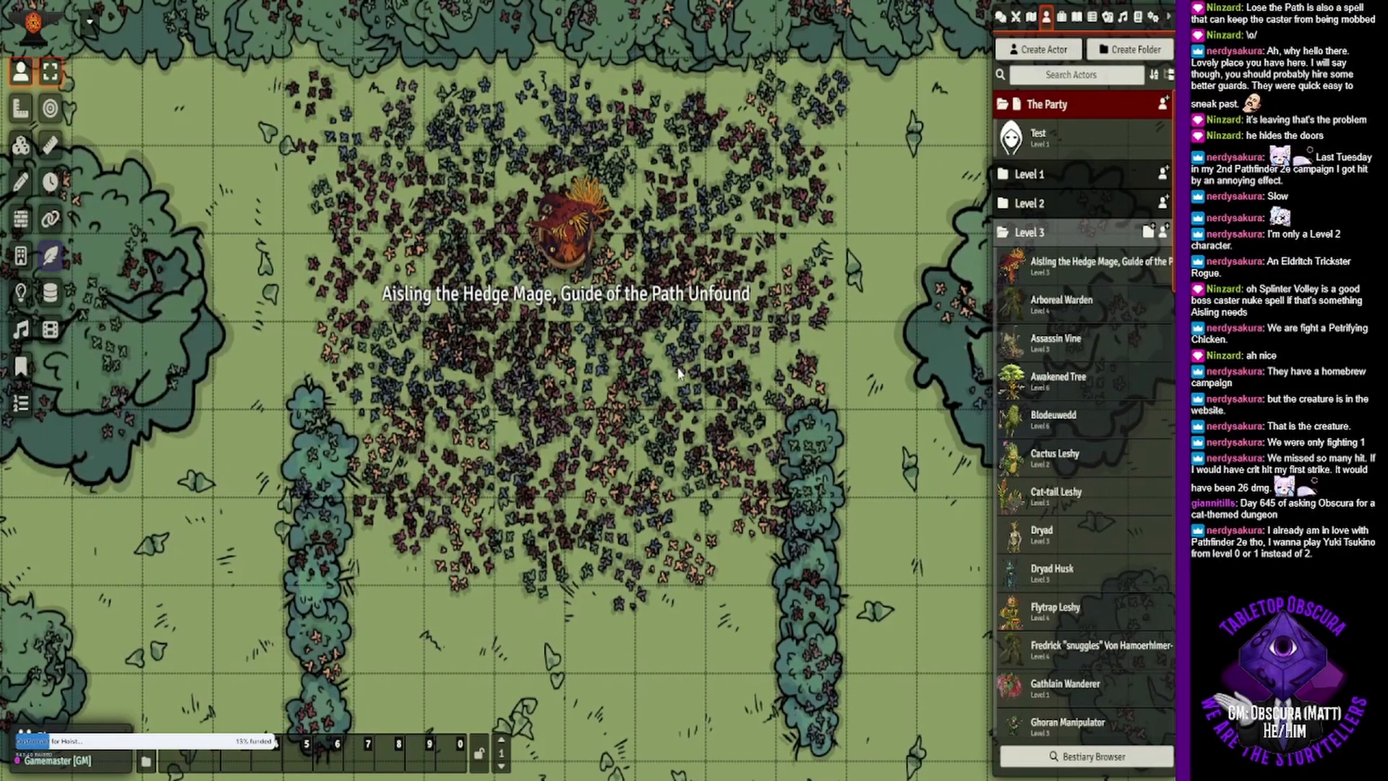
- Examine the garden battle map, from the hedge mage's flower patch down to the entrance and back
{"action": "left_click_drag", "start_coordinate": [612, 365], "coordinate": [580, 369]}
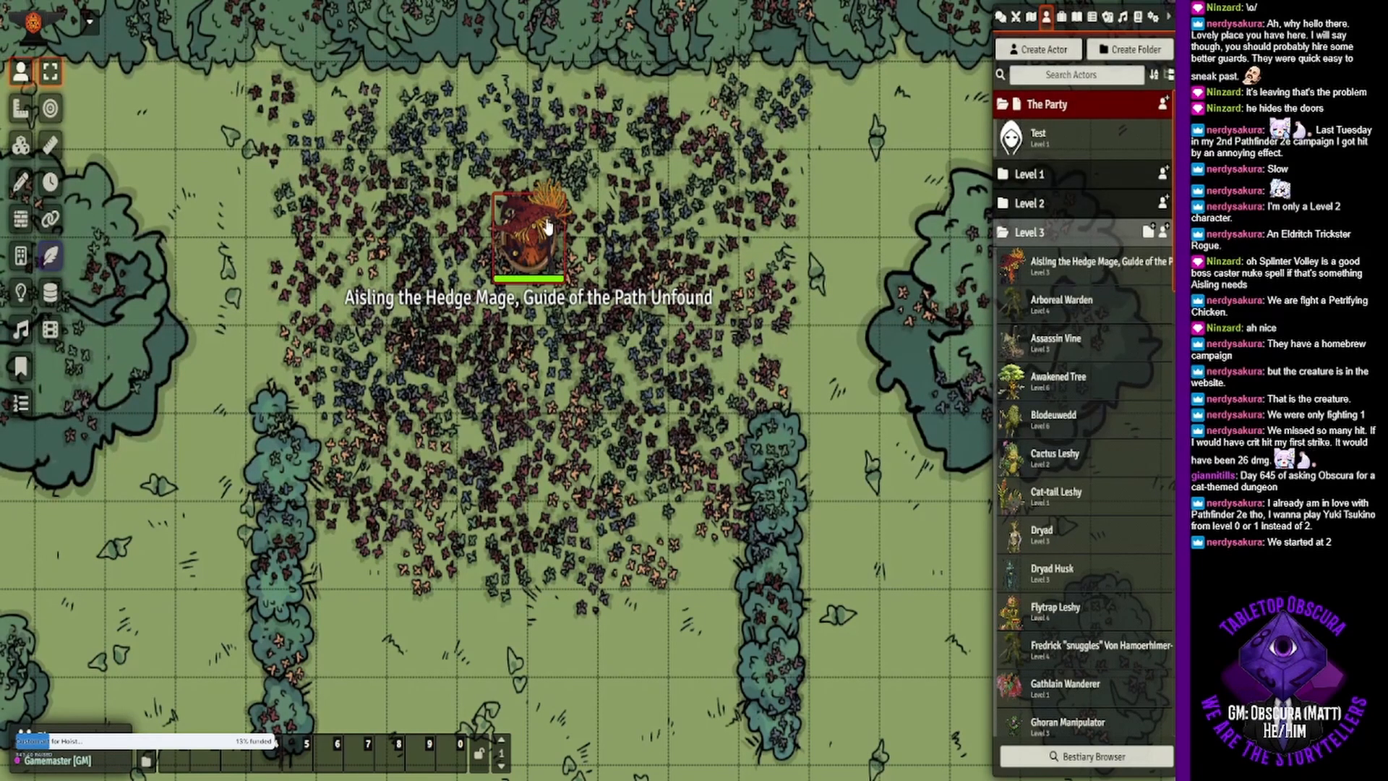
{"action": "left_click_drag", "start_coordinate": [509, 407], "coordinate": [531, 373]}
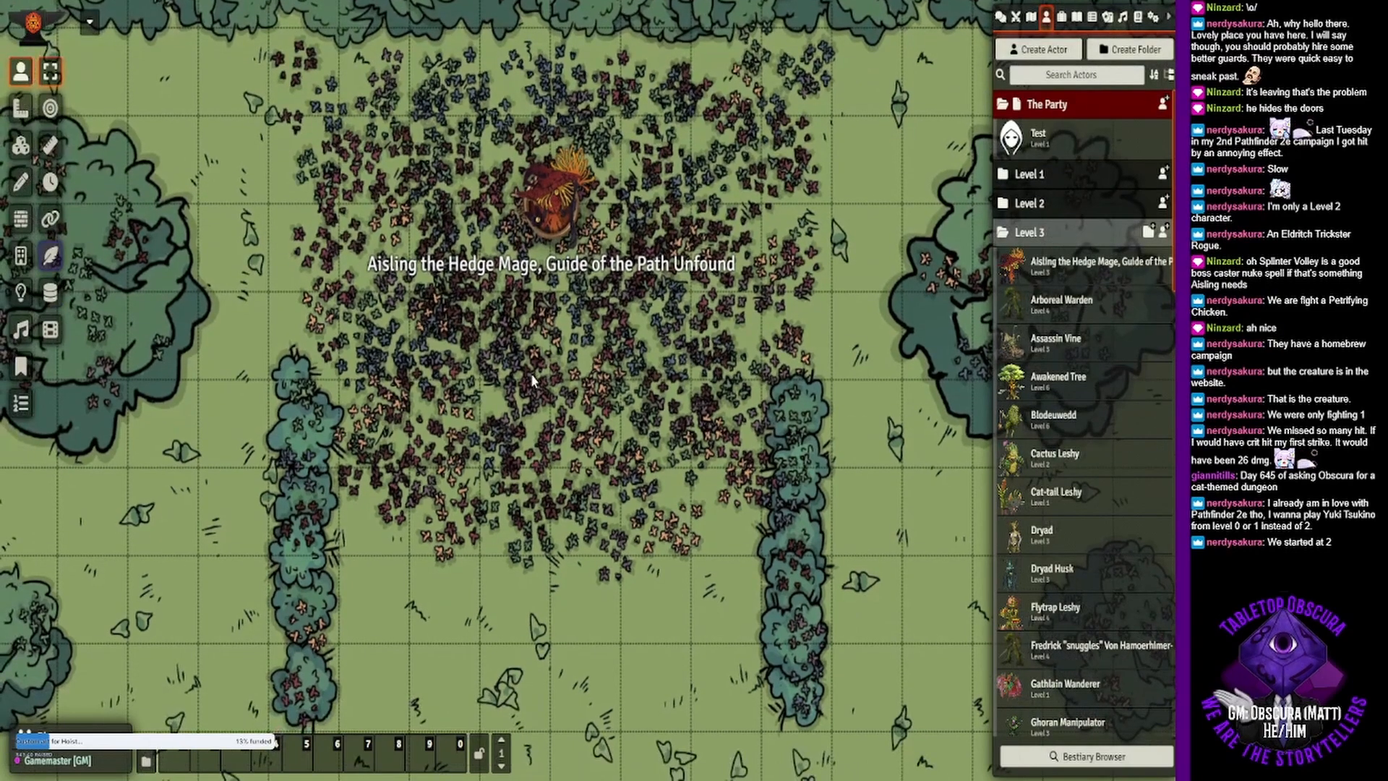
{"action": "scroll", "coordinate": [530, 373], "scroll_direction": "down", "scroll_amount": 1}
{"action": "scroll", "coordinate": [531, 373], "scroll_direction": "down", "scroll_amount": 3}
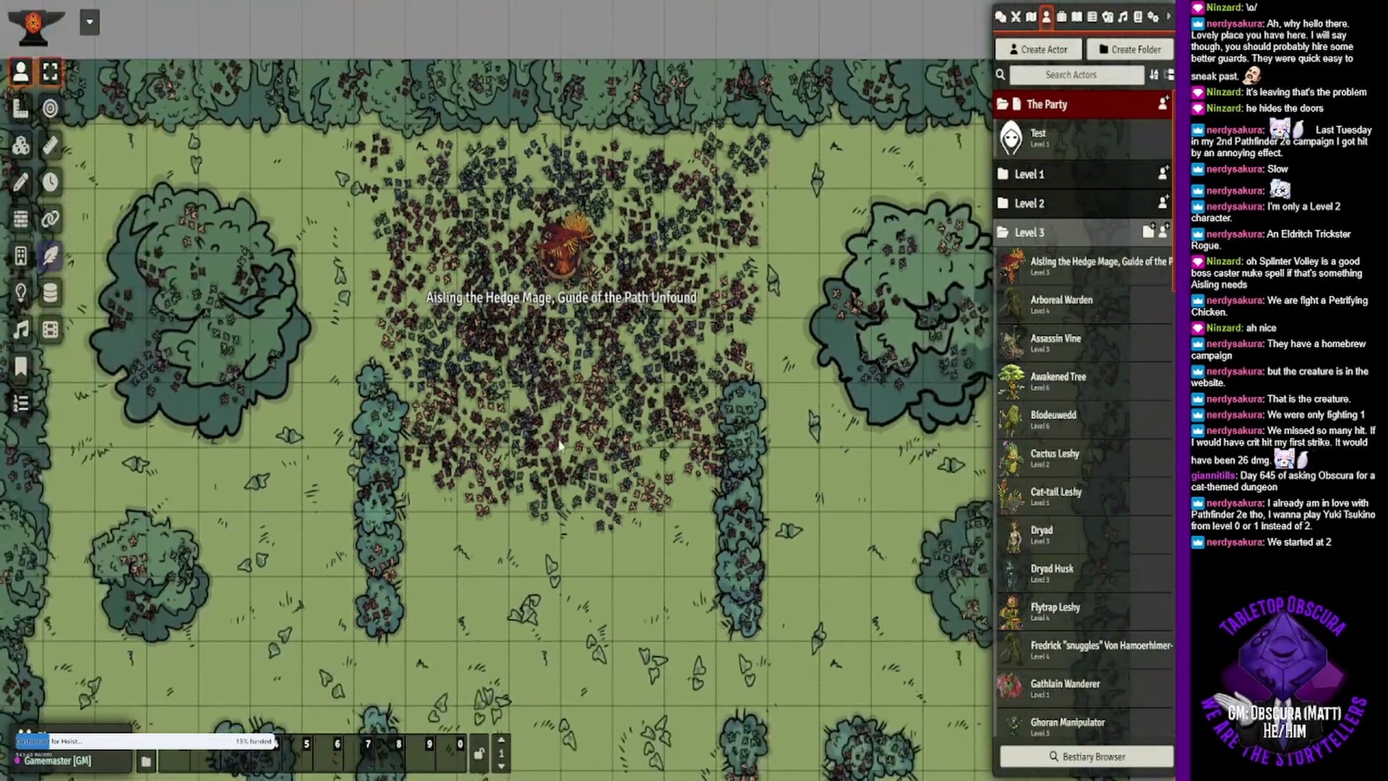
{"action": "left_click_drag", "start_coordinate": [562, 446], "coordinate": [531, 282]}
{"action": "scroll", "coordinate": [531, 282], "scroll_direction": "down", "scroll_amount": 2}
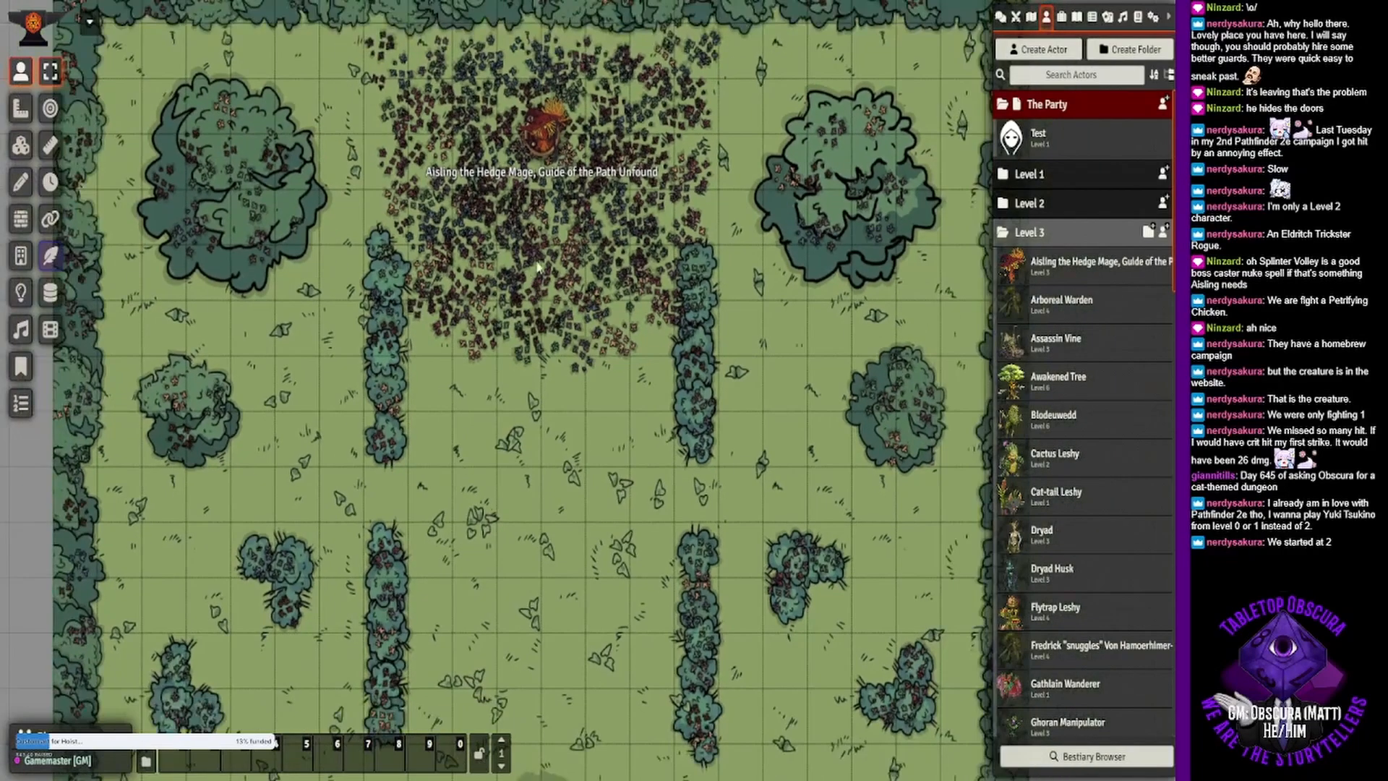
{"action": "scroll", "coordinate": [589, 420], "scroll_direction": "down", "scroll_amount": 2}
{"action": "left_click_drag", "start_coordinate": [589, 419], "coordinate": [572, 312]}
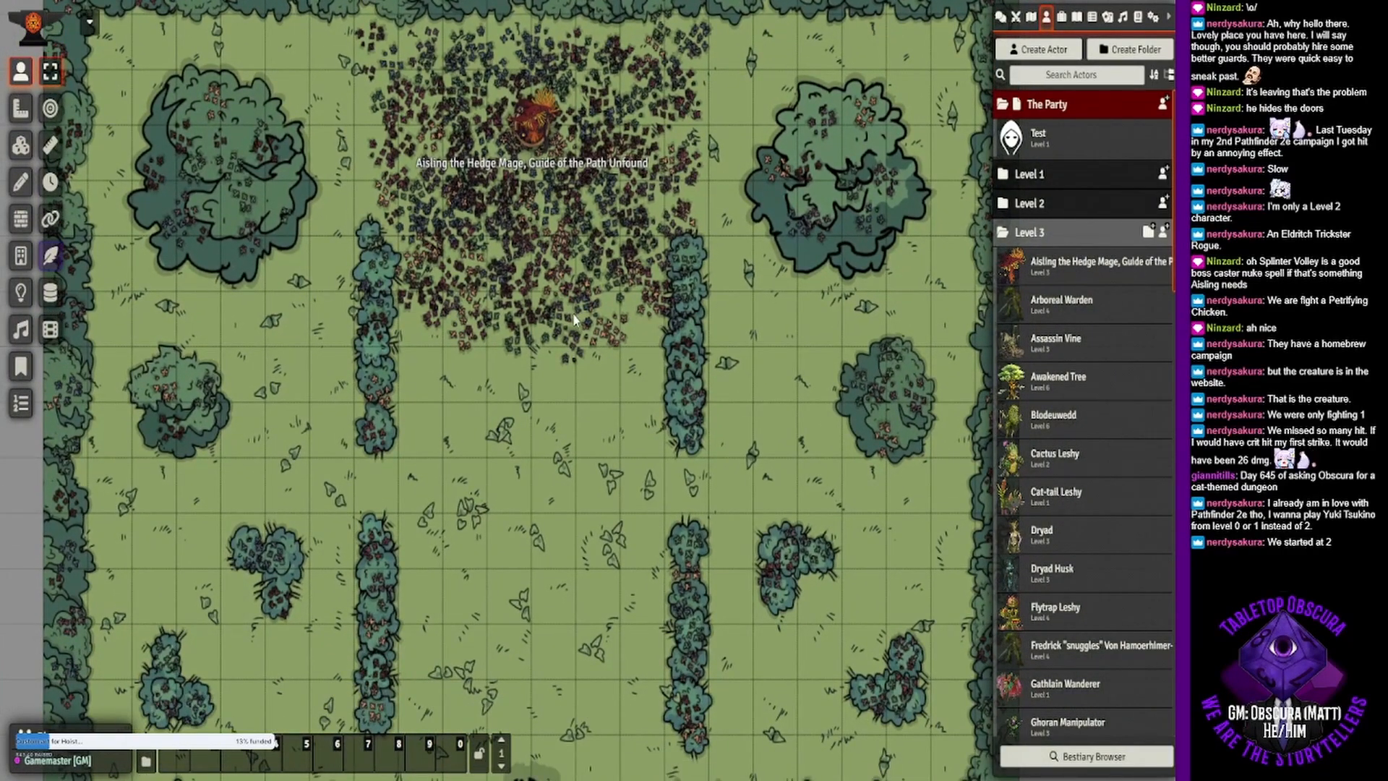
{"action": "scroll", "coordinate": [574, 319], "scroll_direction": "down", "scroll_amount": 1}
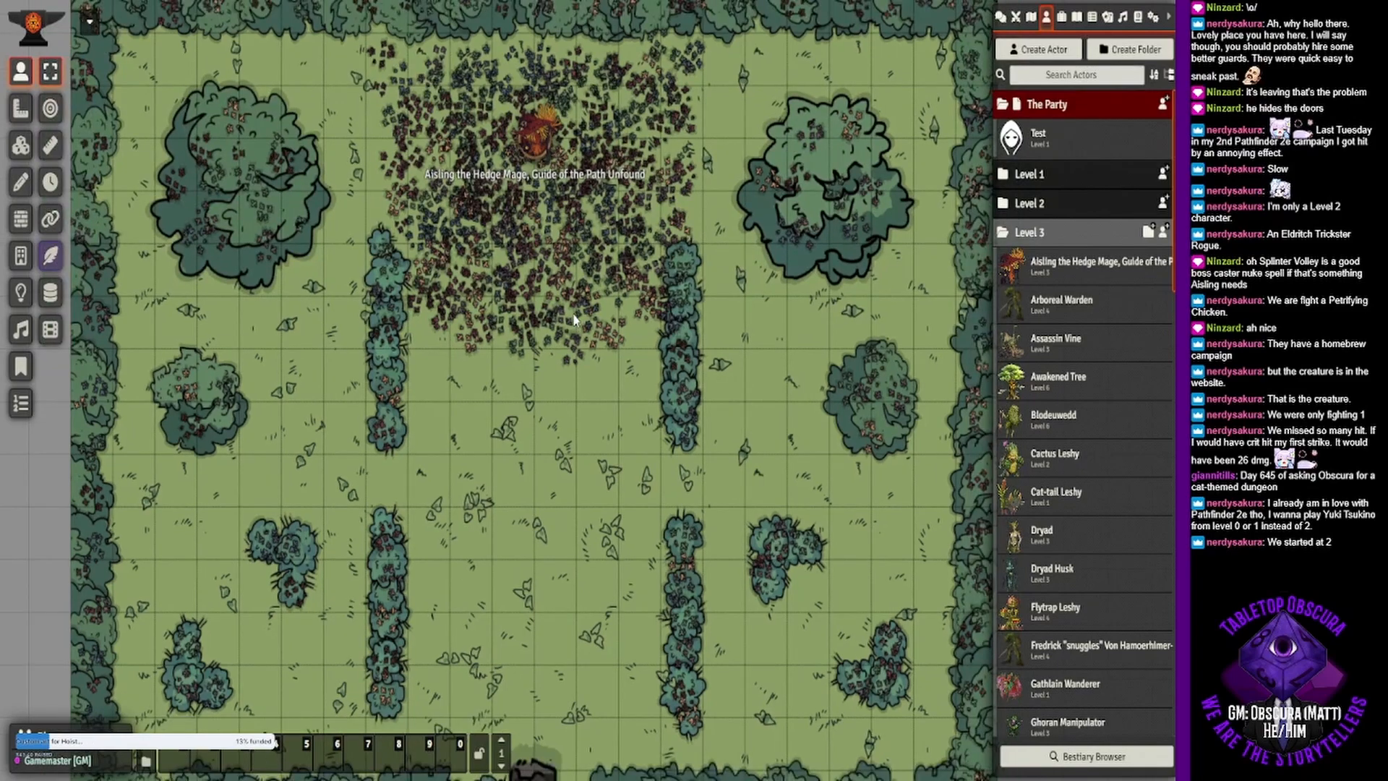
{"action": "left_click_drag", "start_coordinate": [551, 338], "coordinate": [557, 284]}
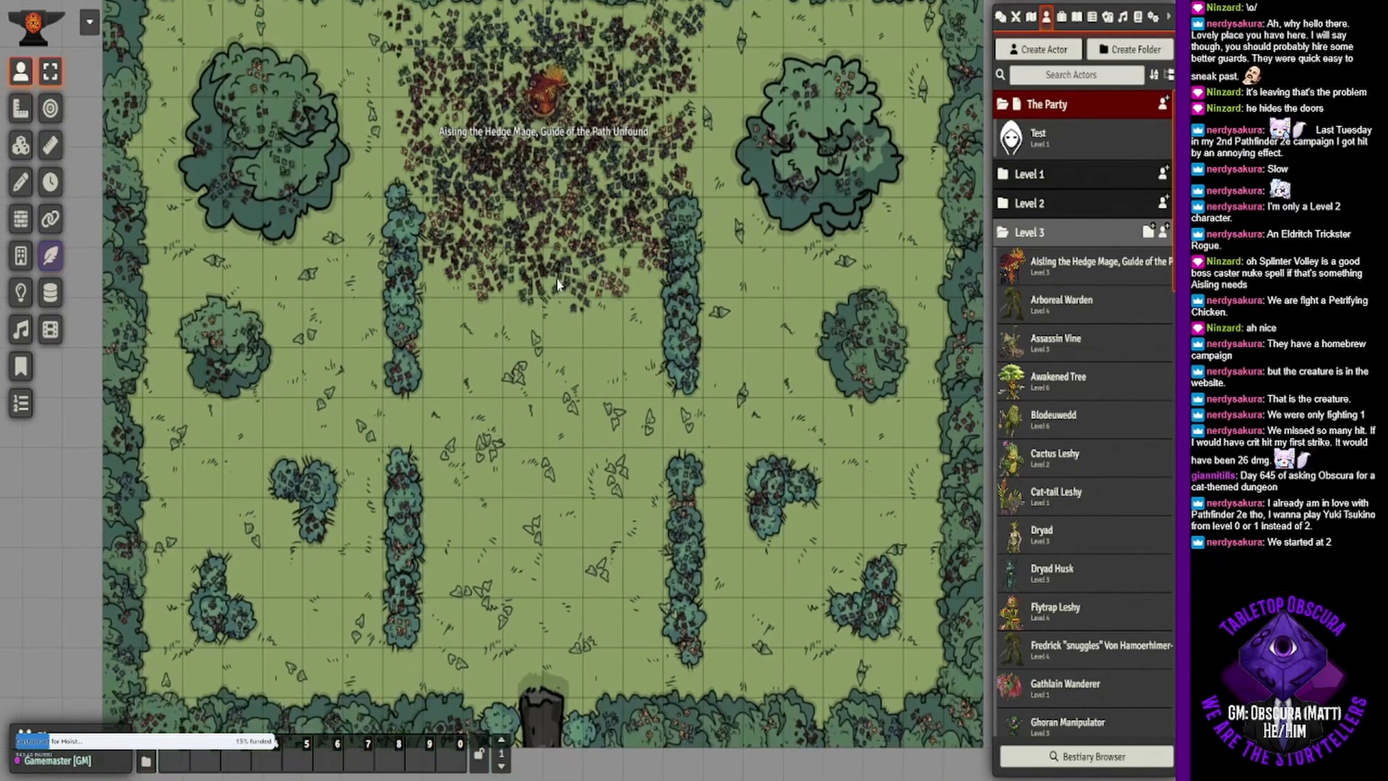
{"action": "scroll", "coordinate": [558, 284], "scroll_direction": "down", "scroll_amount": 1}
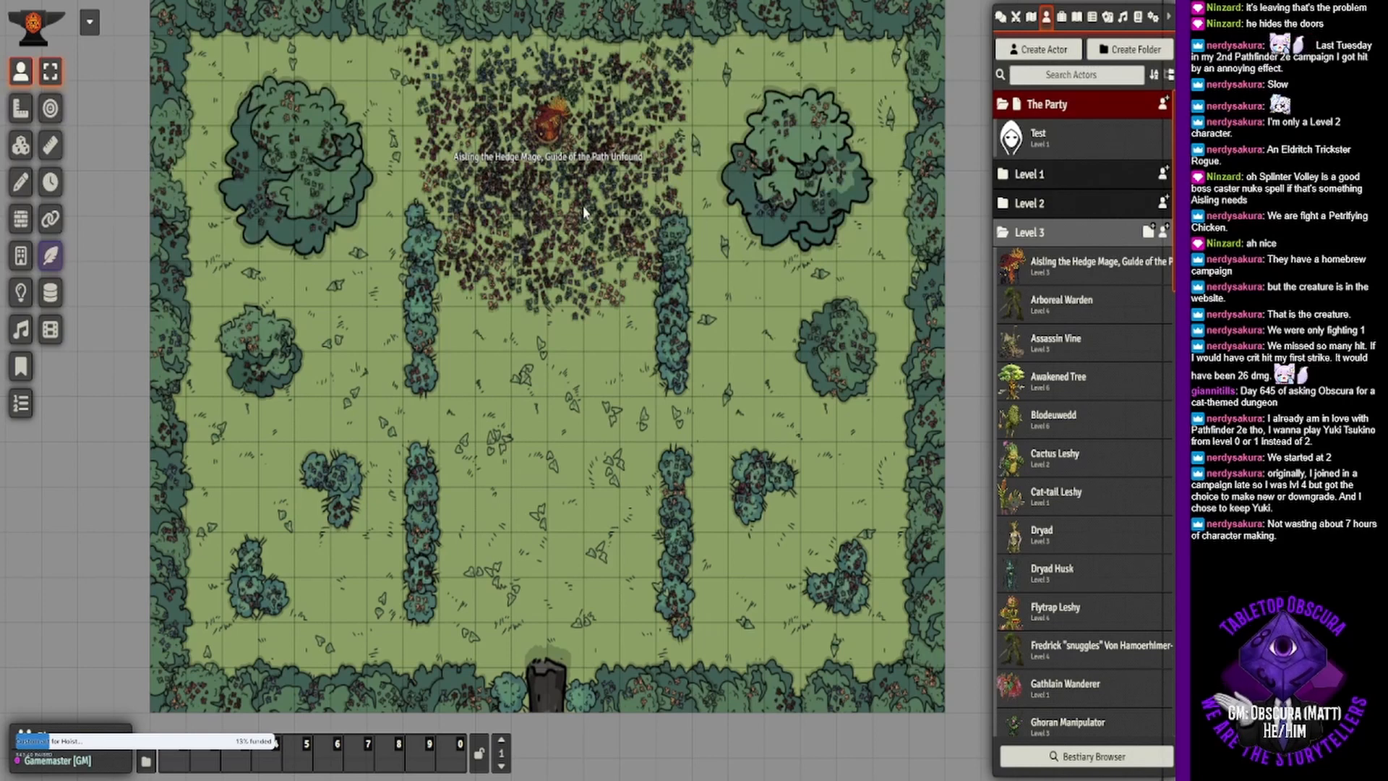
{"action": "left_click_drag", "start_coordinate": [570, 258], "coordinate": [576, 311]}
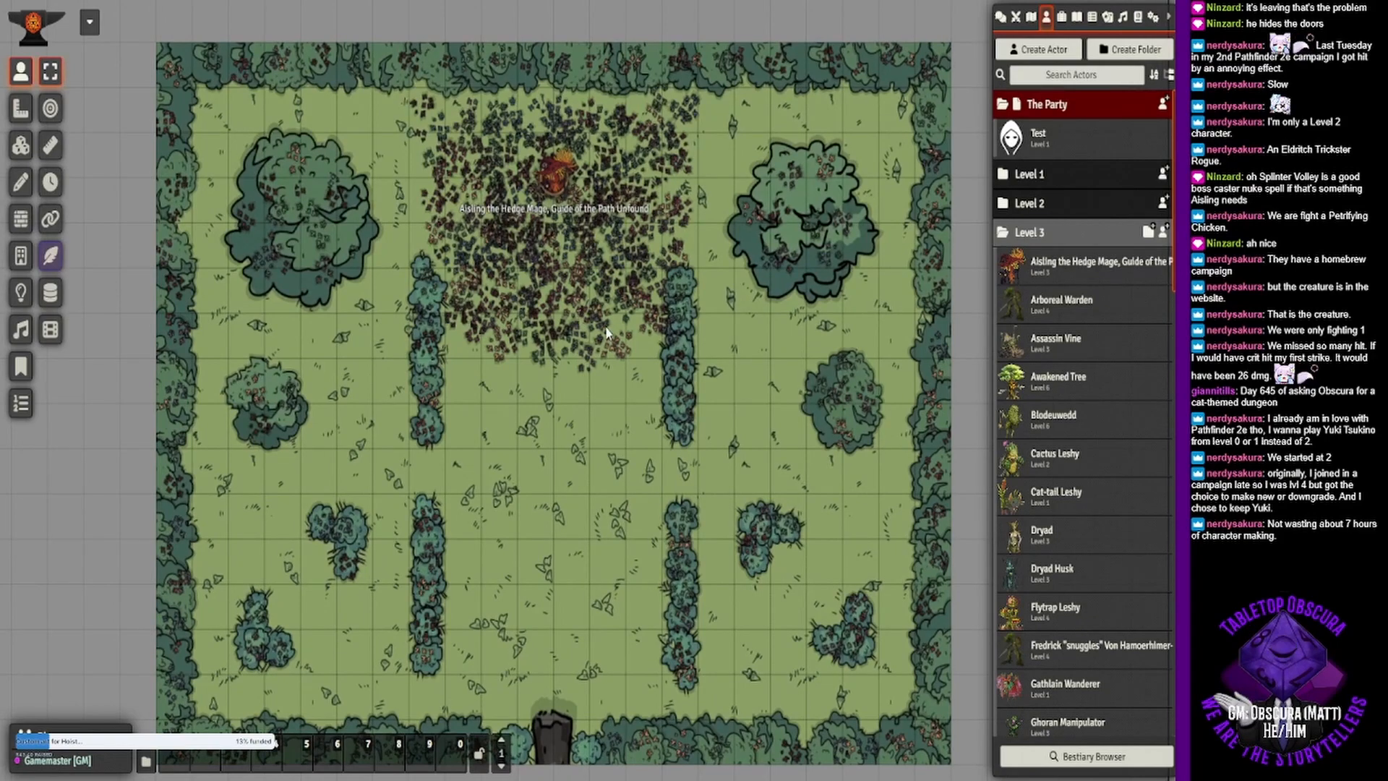
{"action": "scroll", "coordinate": [559, 309], "scroll_direction": "up", "scroll_amount": 5}
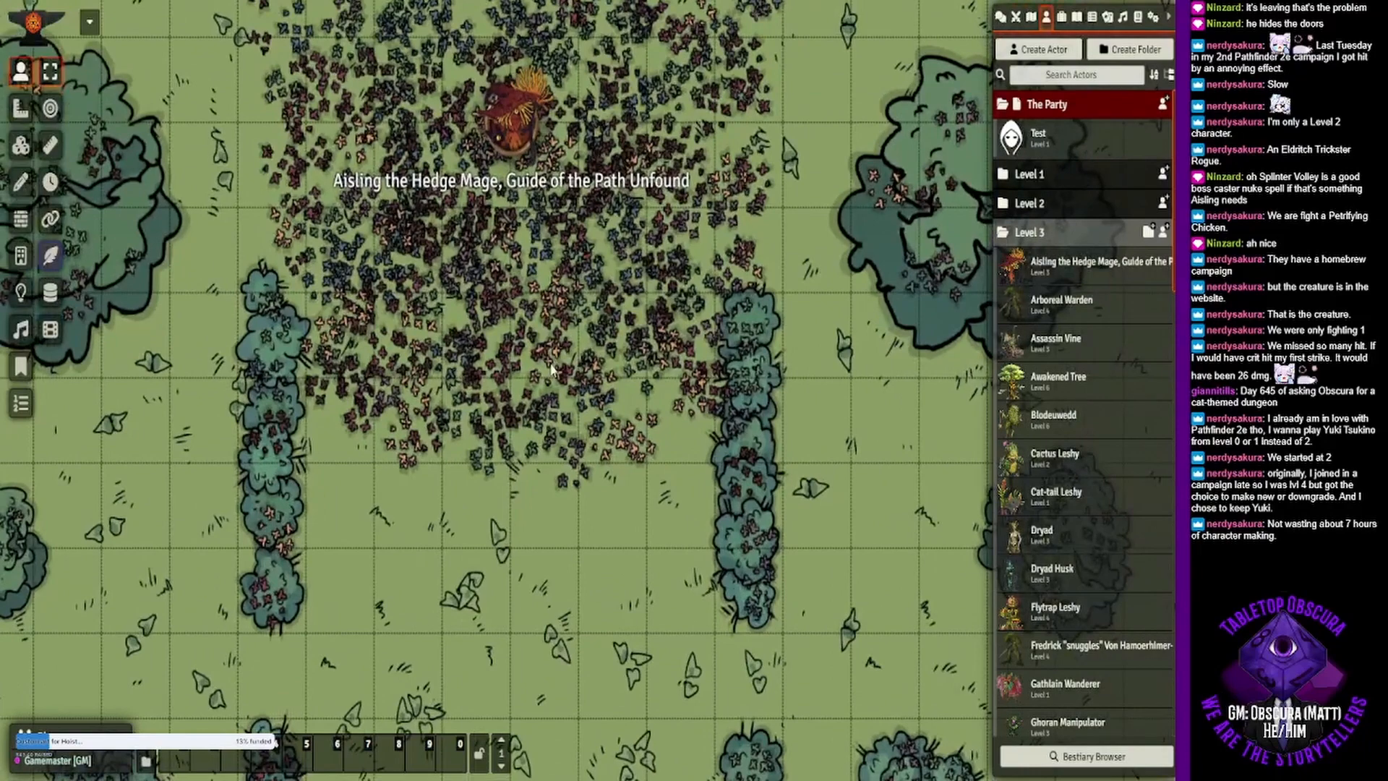
{"action": "left_click_drag", "start_coordinate": [554, 364], "coordinate": [554, 390]}
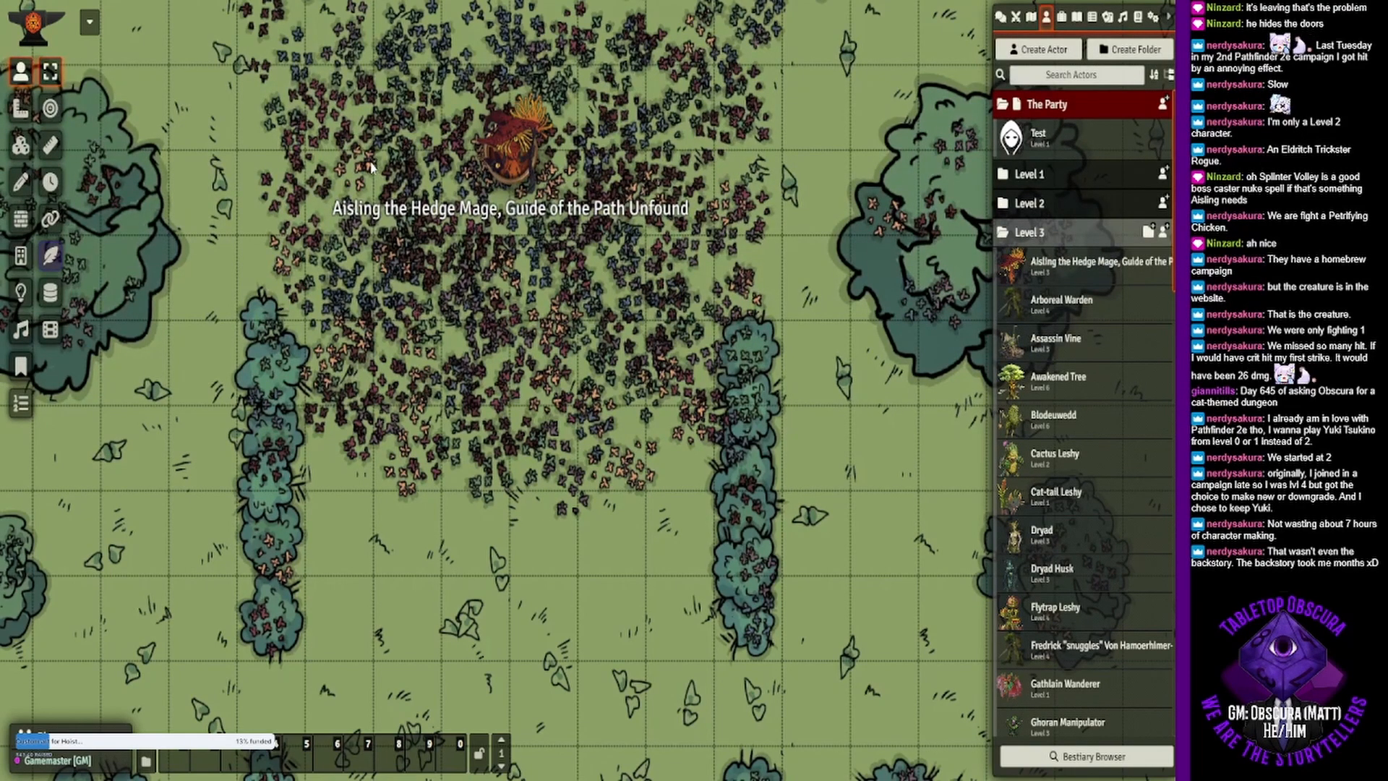
{"action": "left_click_drag", "start_coordinate": [379, 215], "coordinate": [427, 244]}
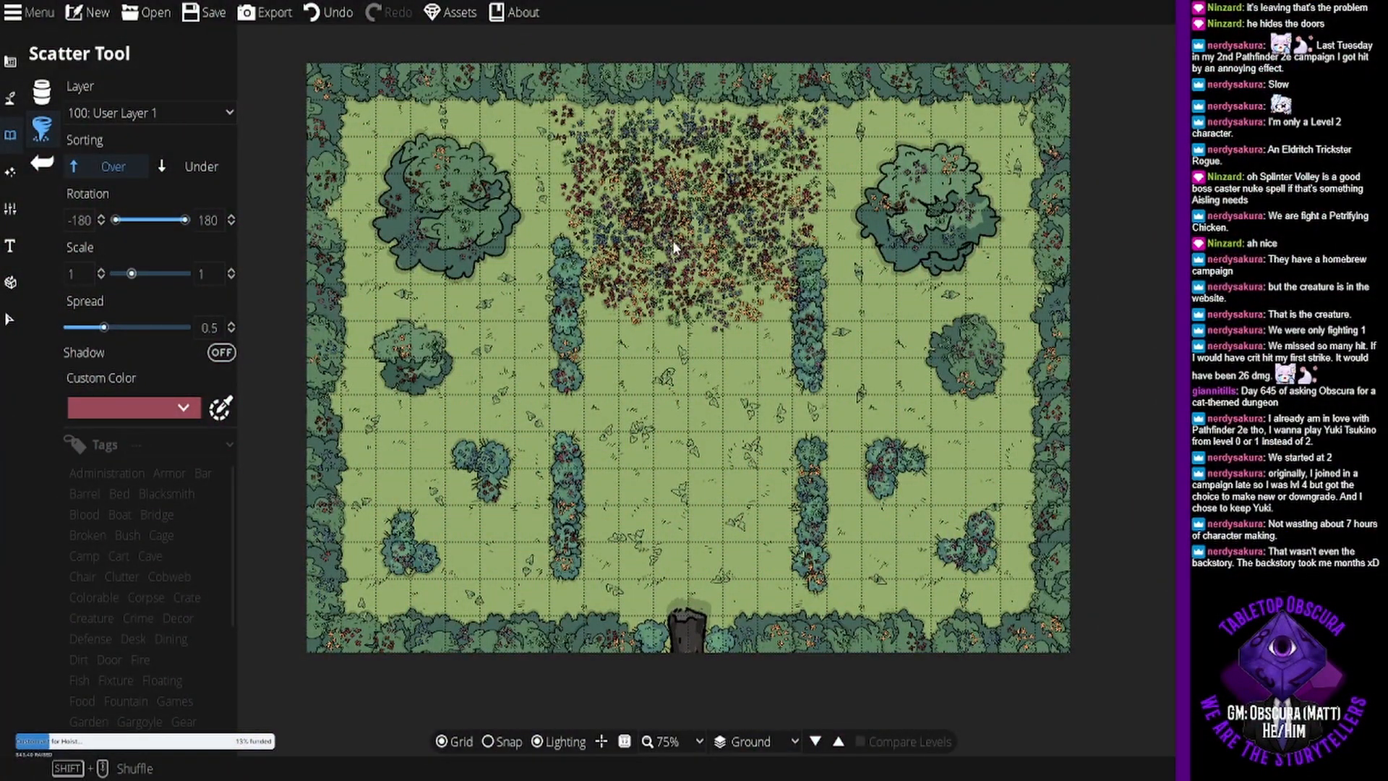
- Switch to Dungeondraft and create a new 11 by 8 tile map from the A4 Paper template
{"action": "left_click", "coordinate": [92, 14]}
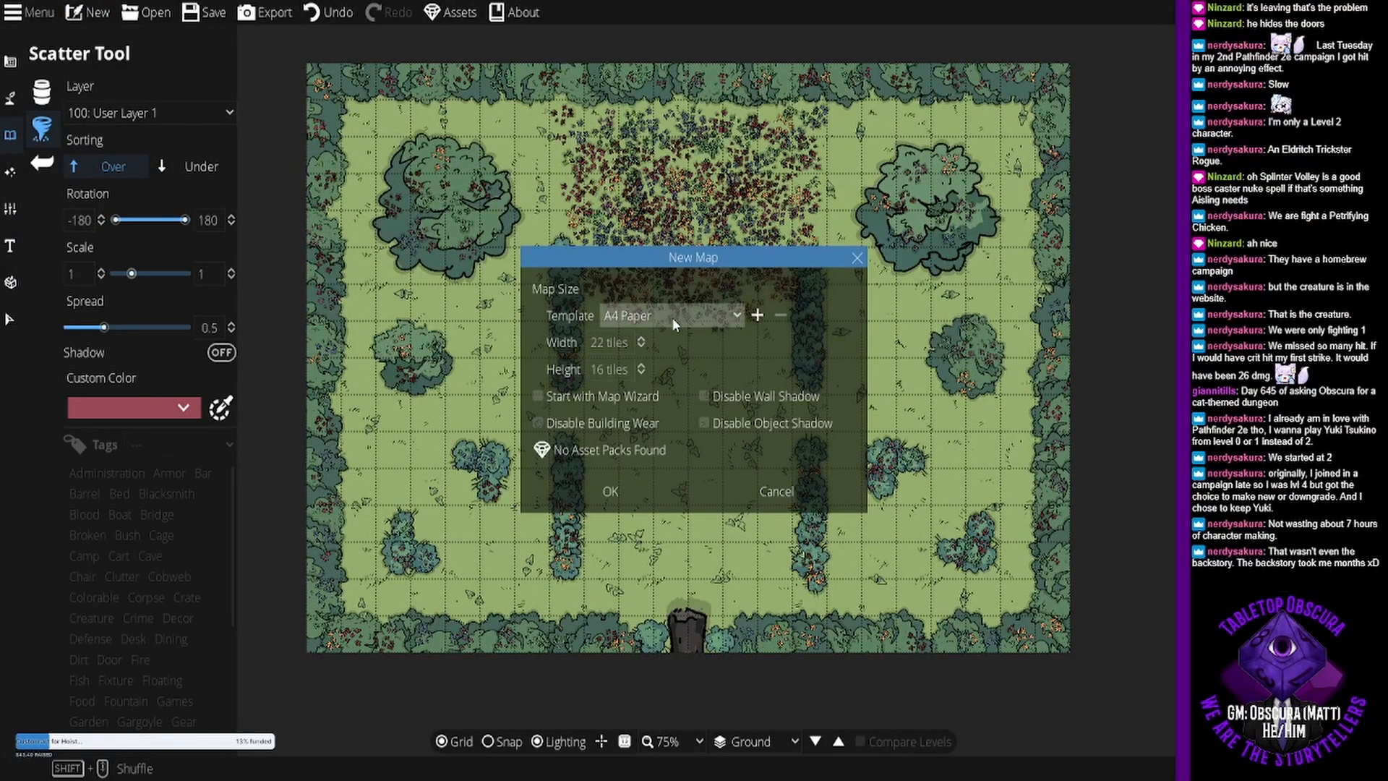
{"action": "left_click", "coordinate": [726, 309]}
{"action": "left_click", "coordinate": [704, 343]}
{"action": "left_click", "coordinate": [716, 319]}
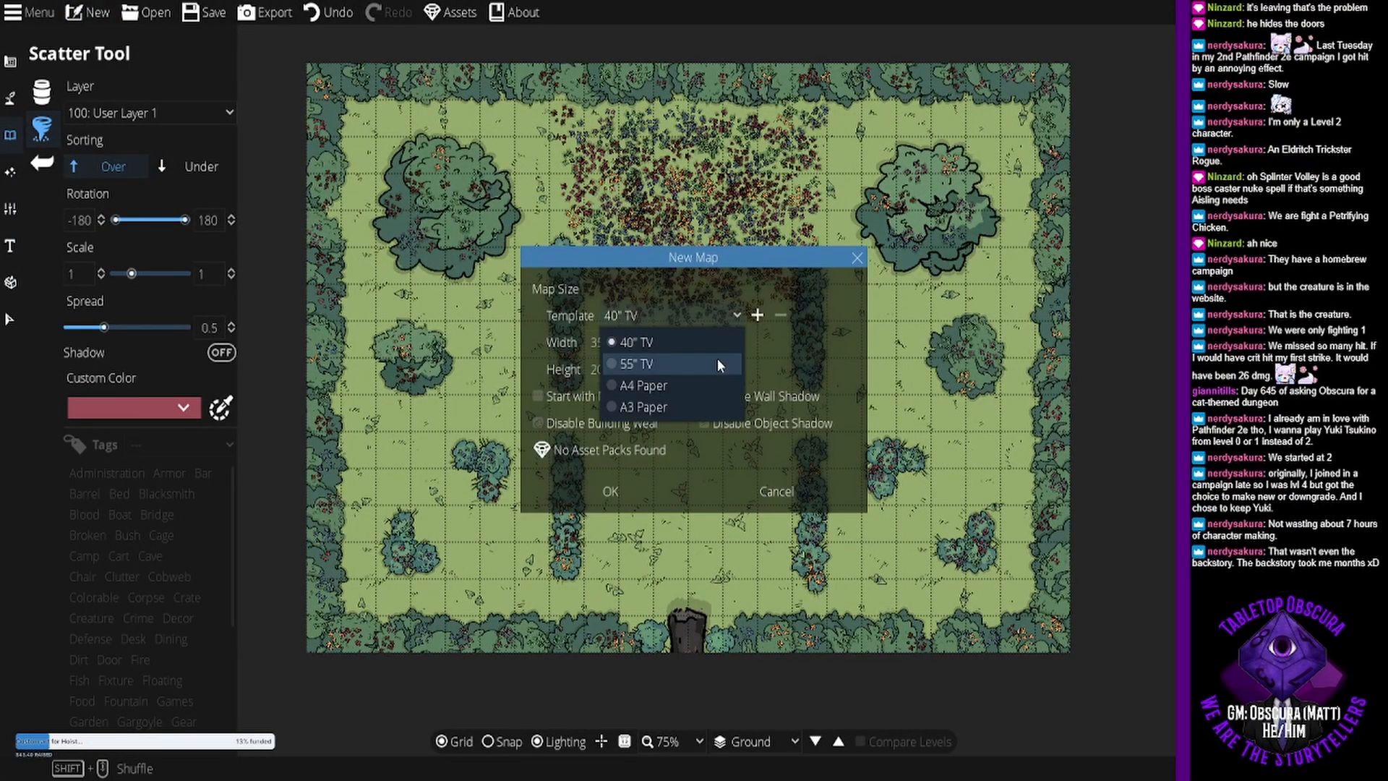
{"action": "left_click", "coordinate": [710, 379]}
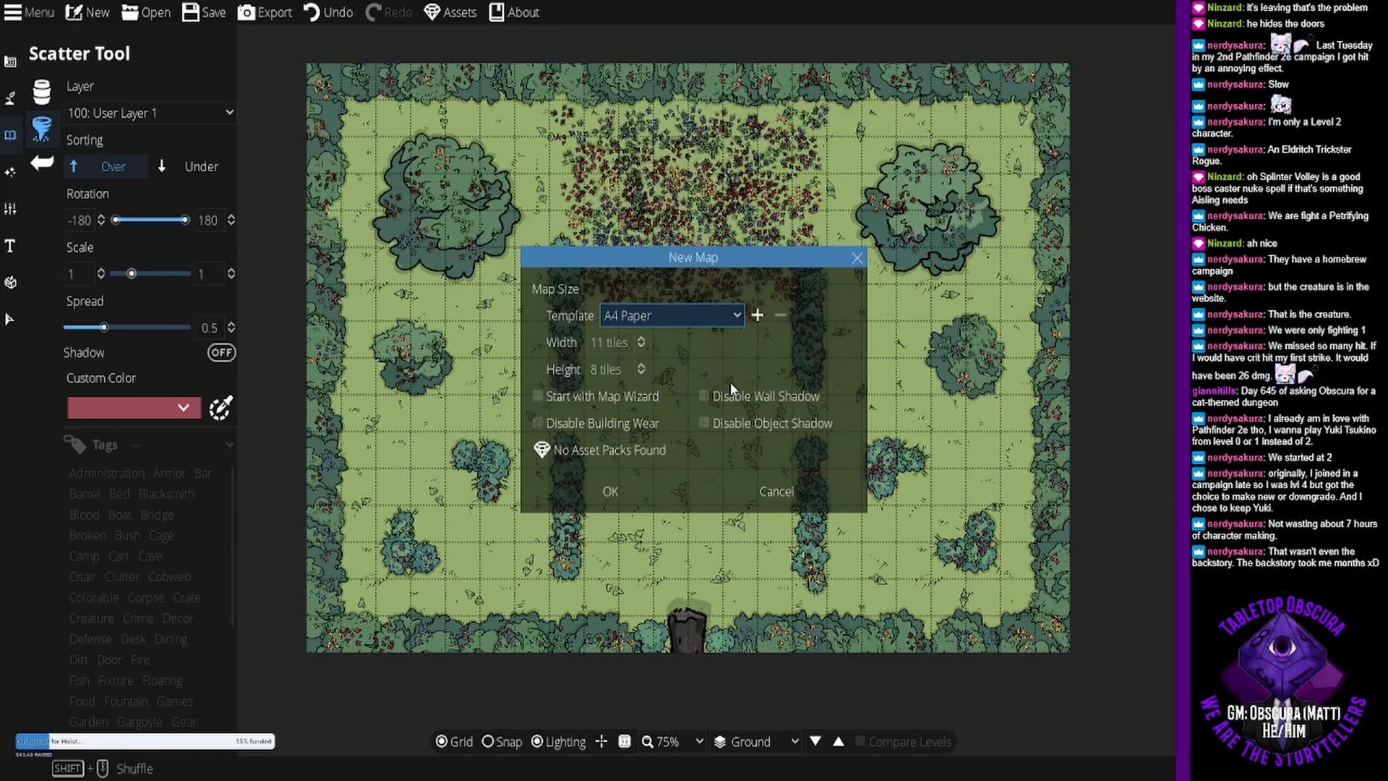
{"action": "left_click", "coordinate": [610, 491]}
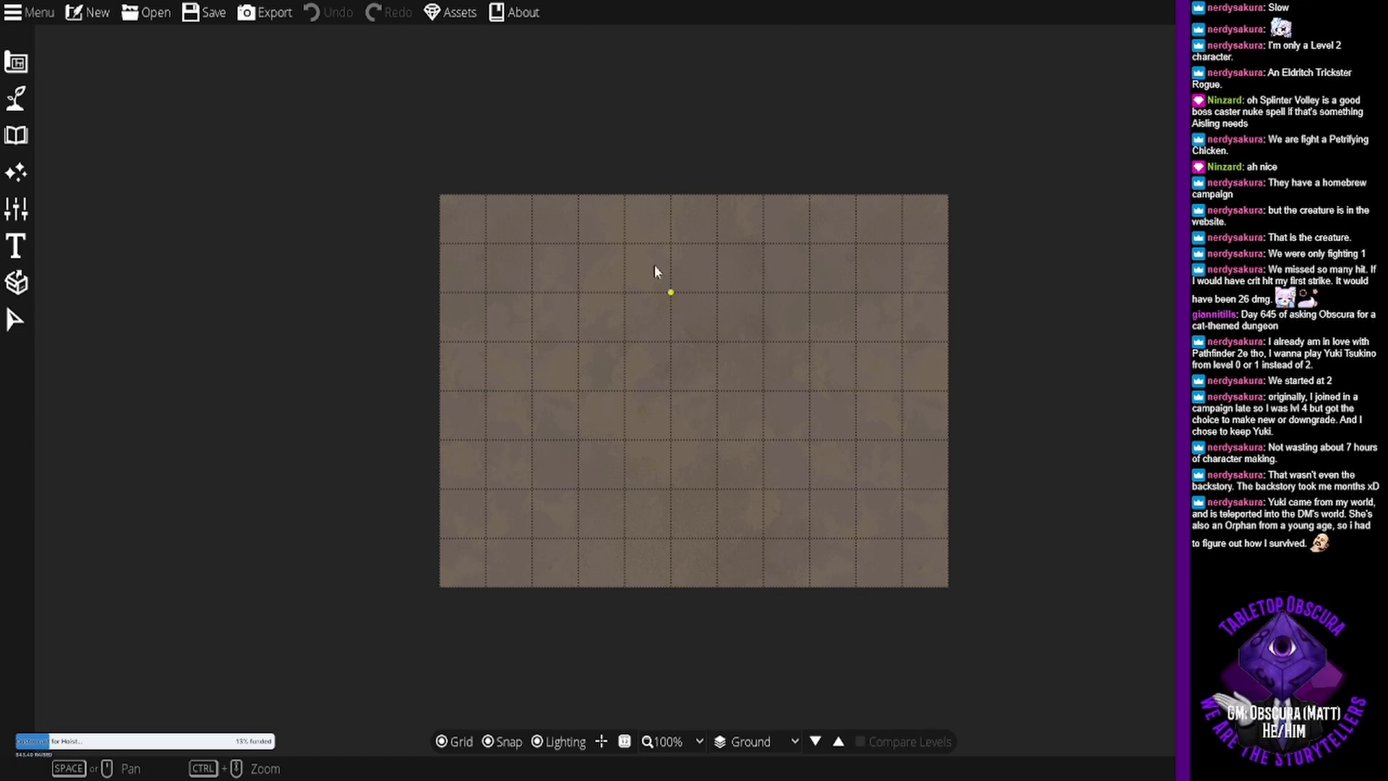
- Browse the terrain textures available for the Terrain Dirt slot and look over the water and material brushes
{"action": "left_click_drag", "start_coordinate": [822, 164], "coordinate": [759, 167]}
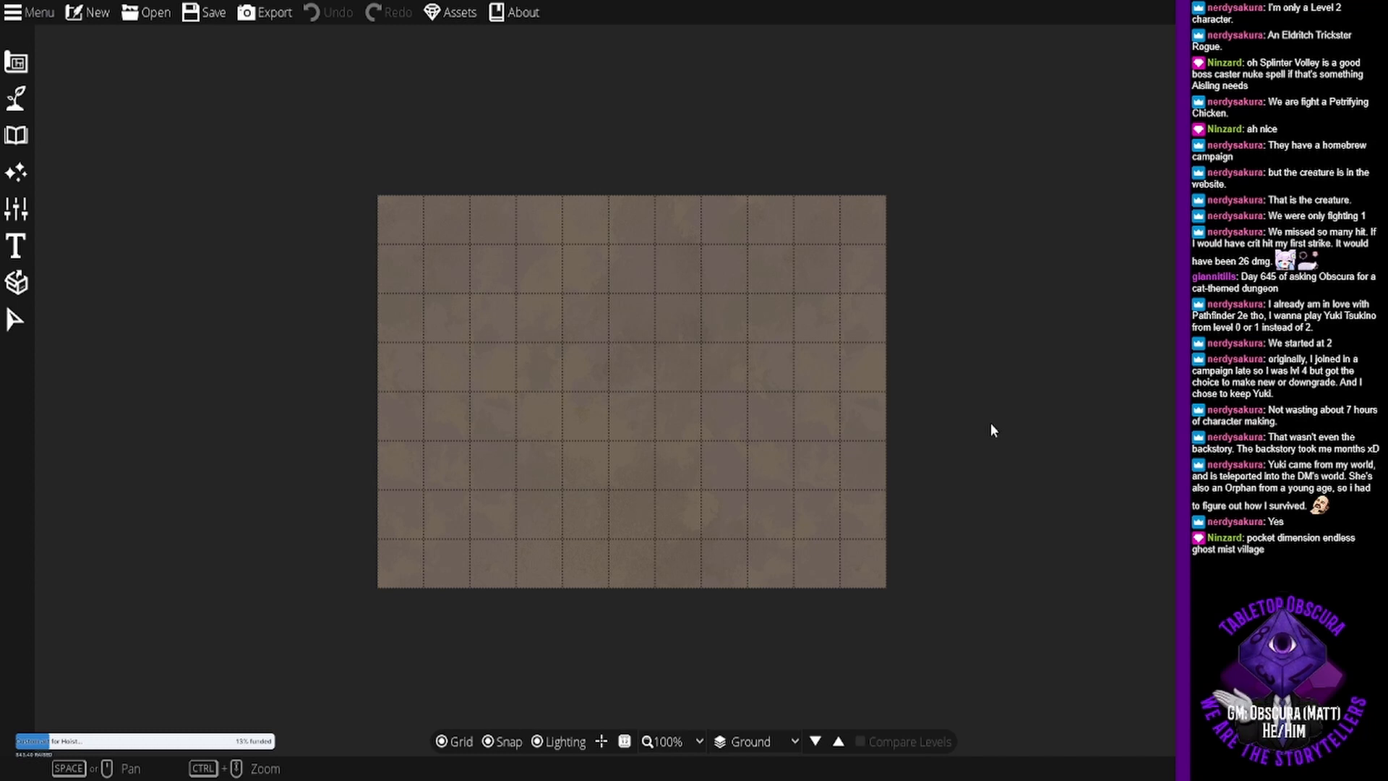
{"action": "left_click", "coordinate": [15, 99]}
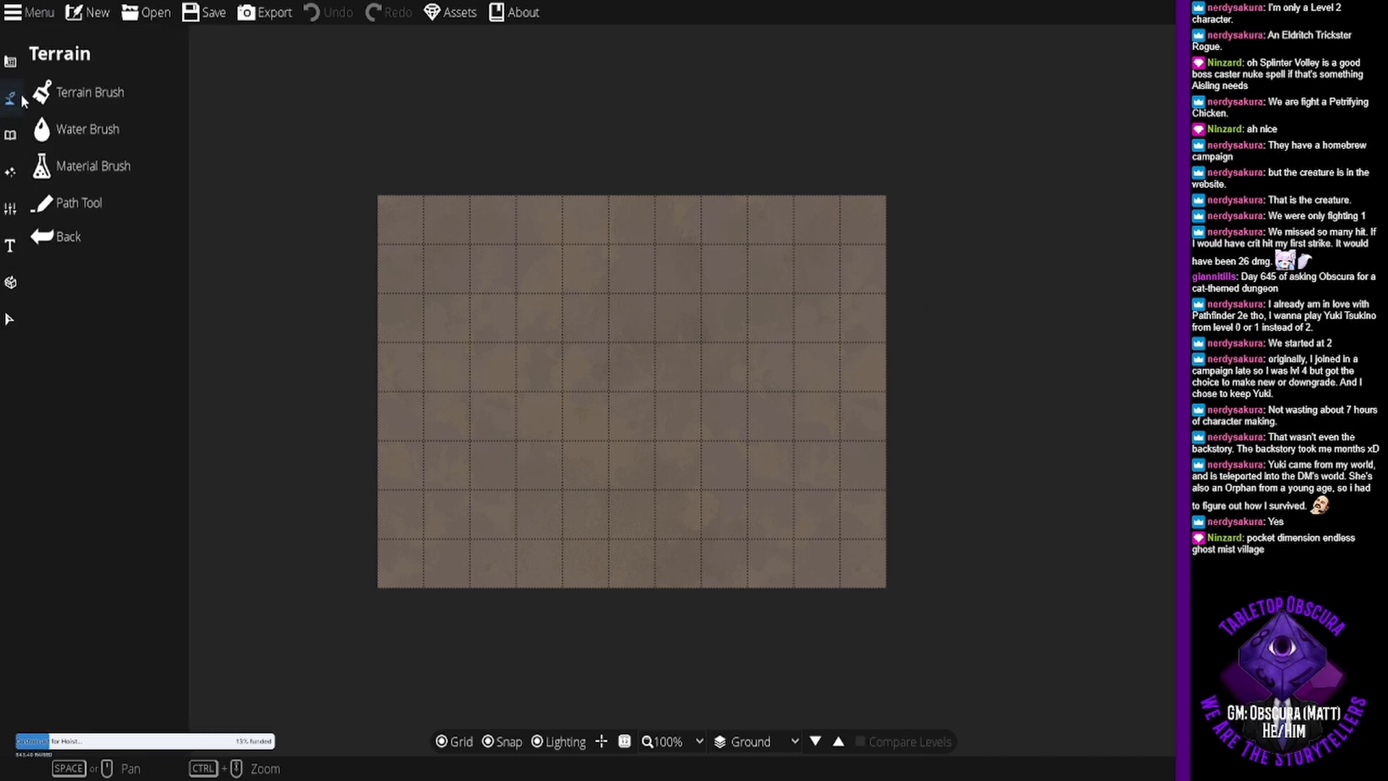
{"action": "left_click", "coordinate": [79, 91]}
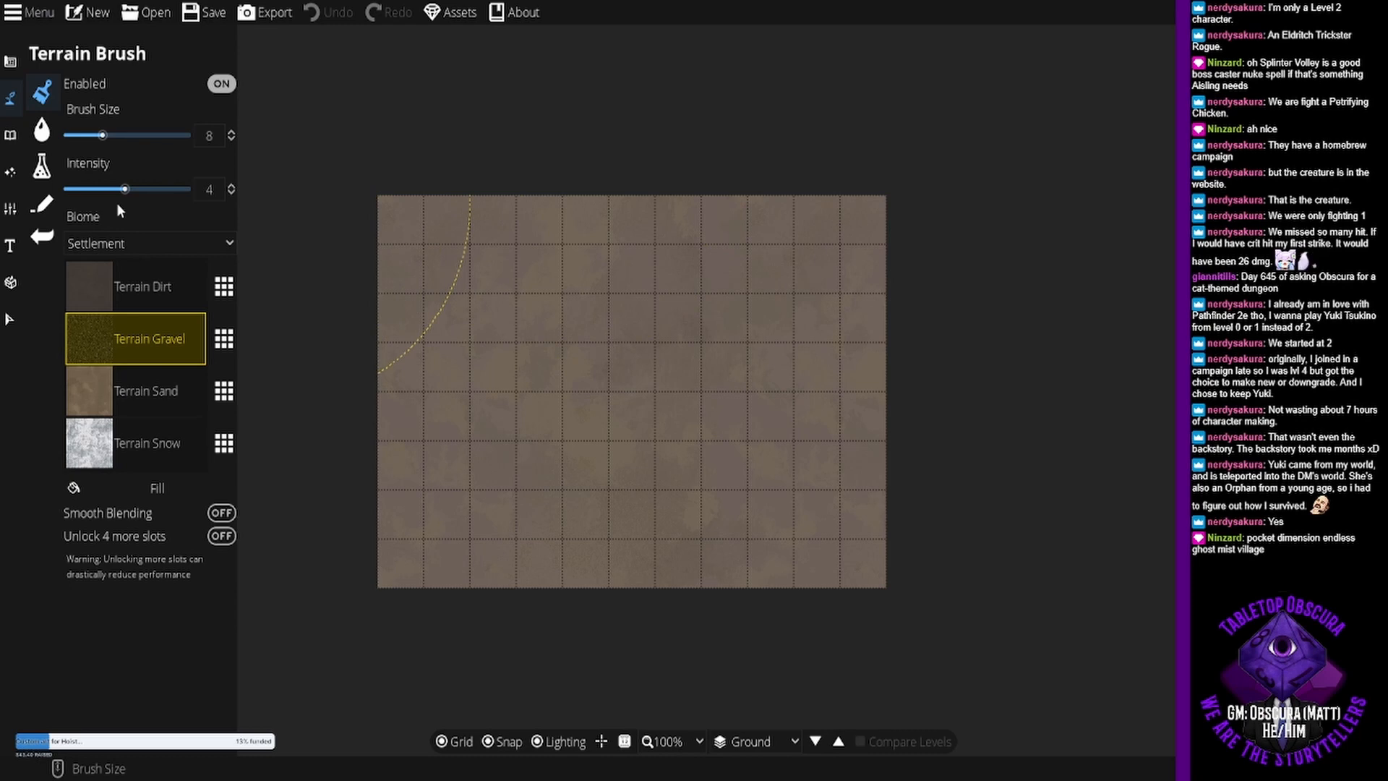
{"action": "left_click", "coordinate": [224, 287]}
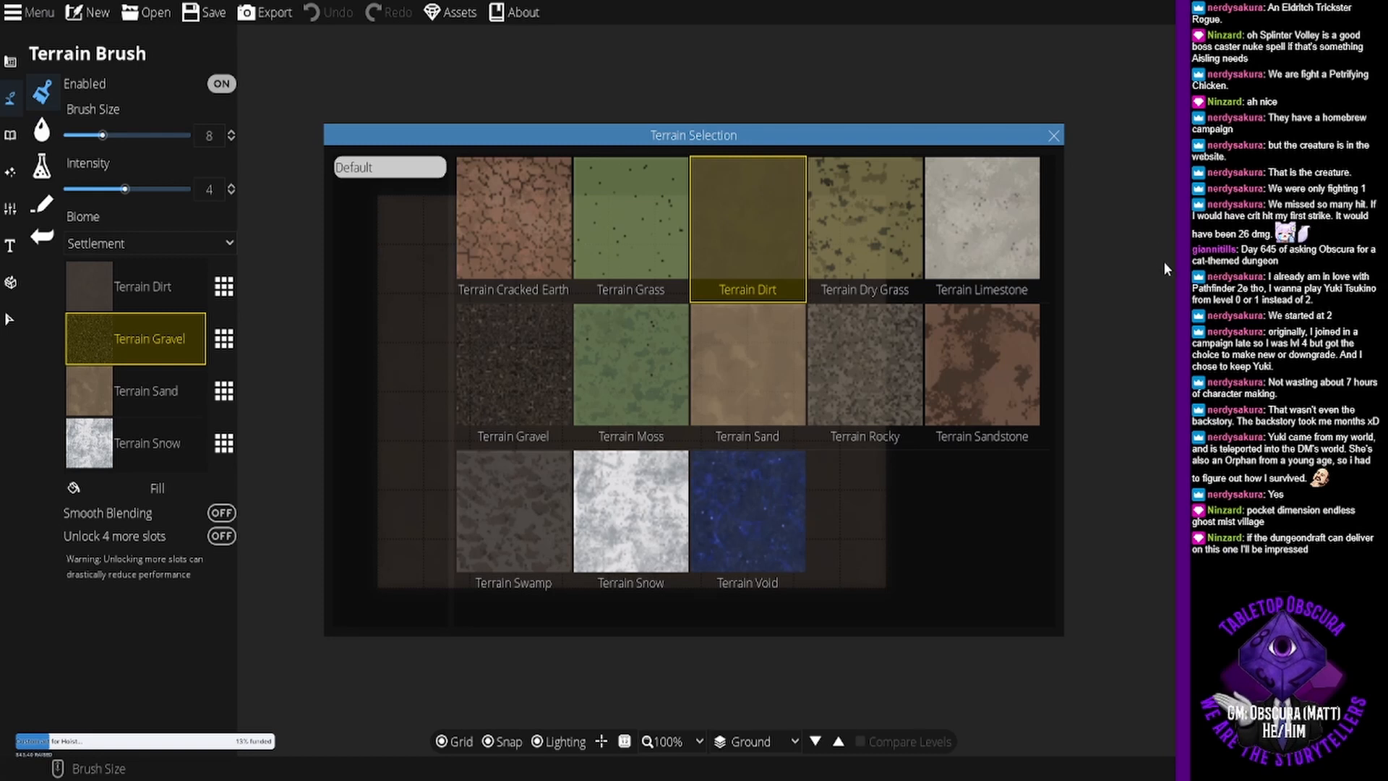
{"action": "left_click", "coordinate": [1053, 137]}
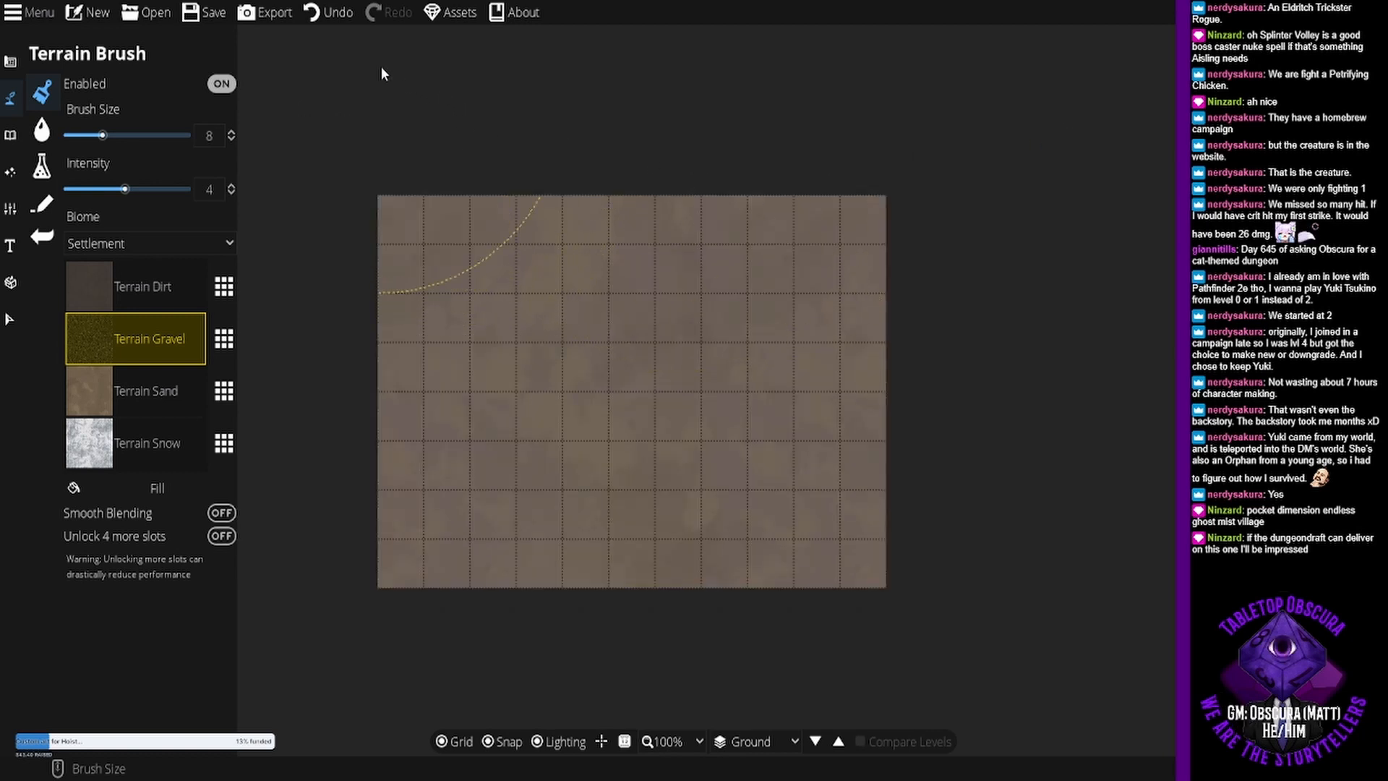
{"action": "left_click", "coordinate": [42, 131]}
{"action": "left_click", "coordinate": [42, 167]}
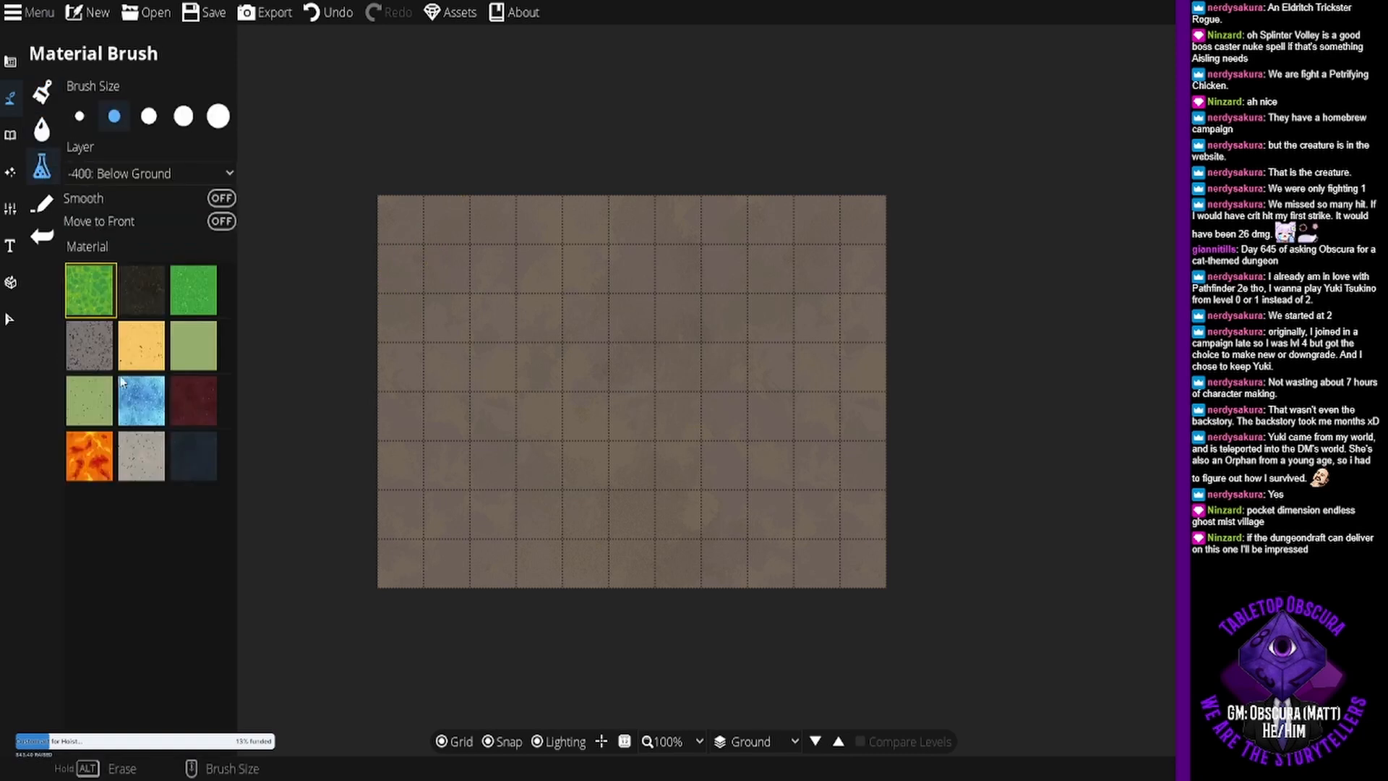
{"action": "left_click", "coordinate": [46, 211]}
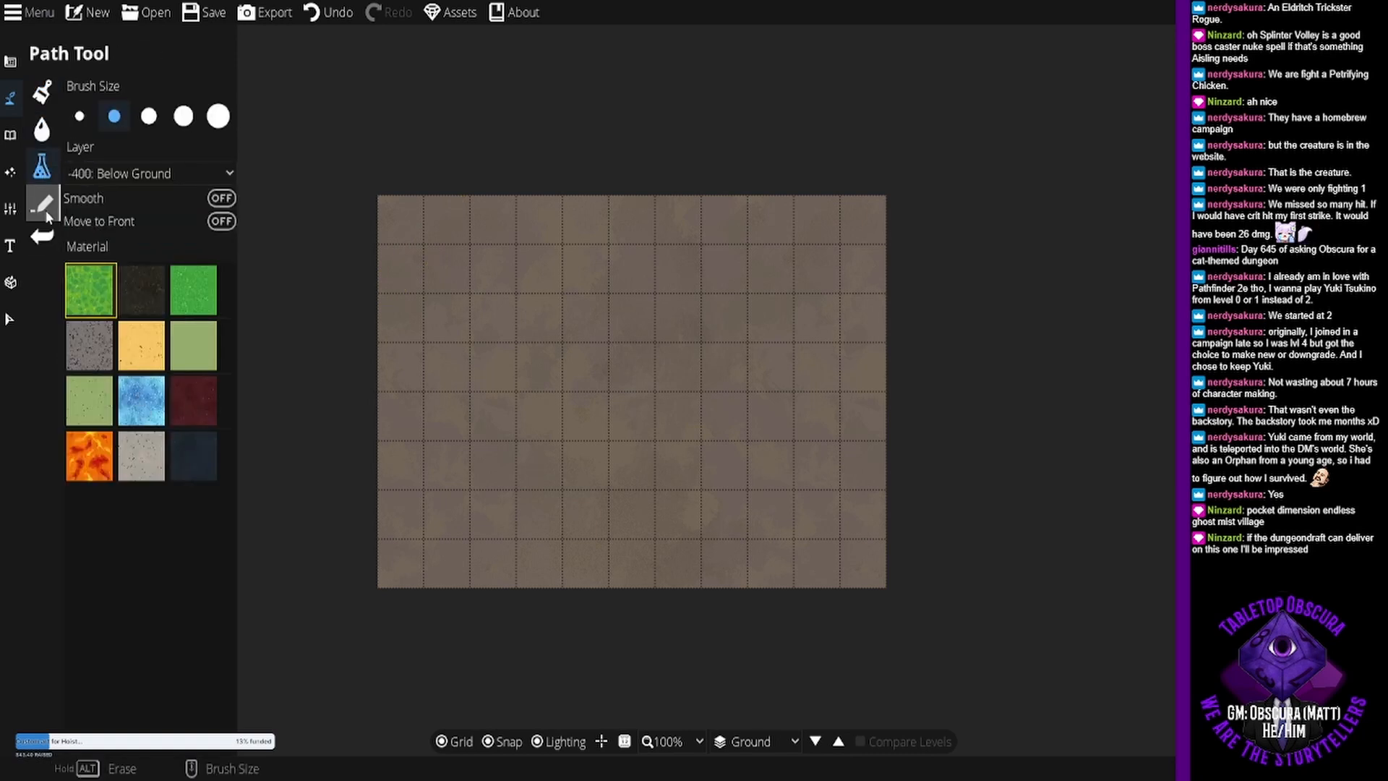
- Look over the object tools and ambient light setting, and set the Light Tool to the second light style
{"action": "left_click", "coordinate": [11, 135]}
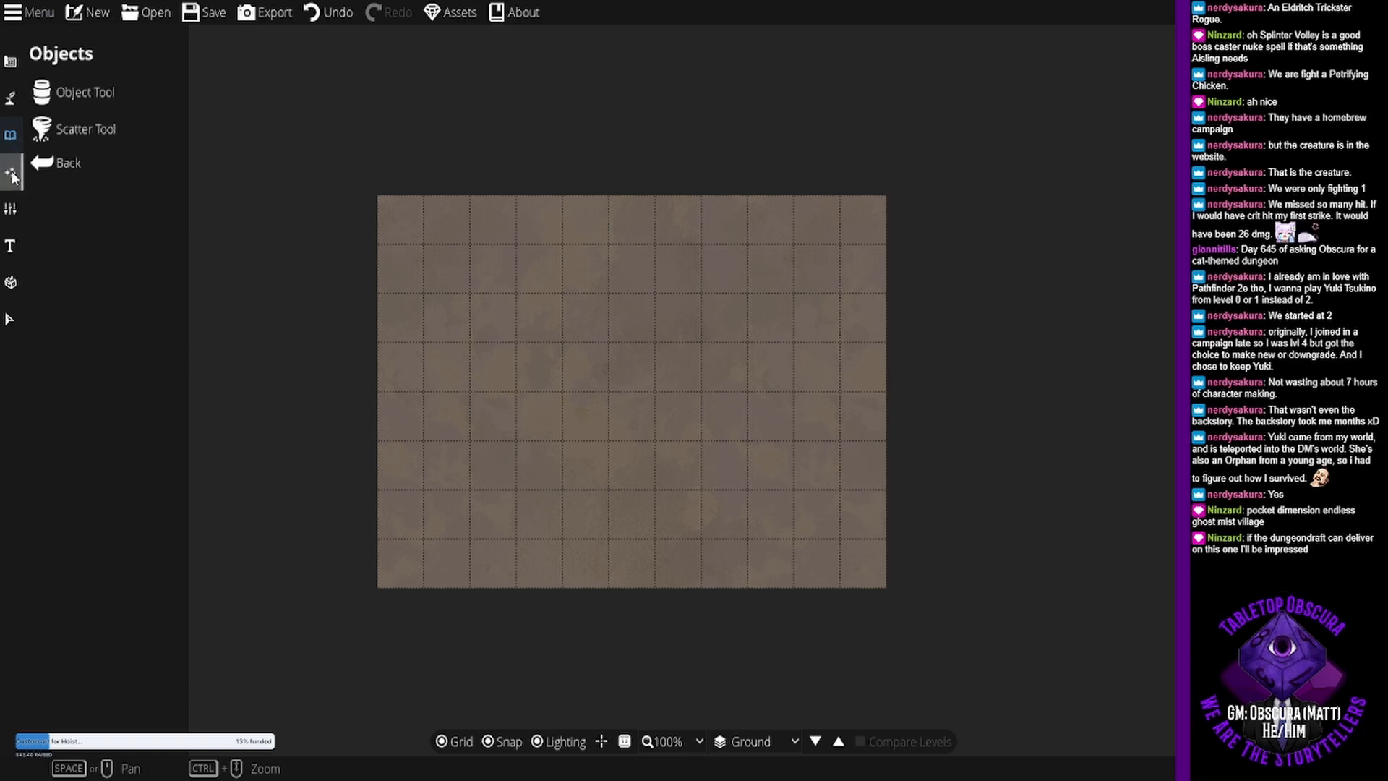
{"action": "left_click", "coordinate": [12, 174]}
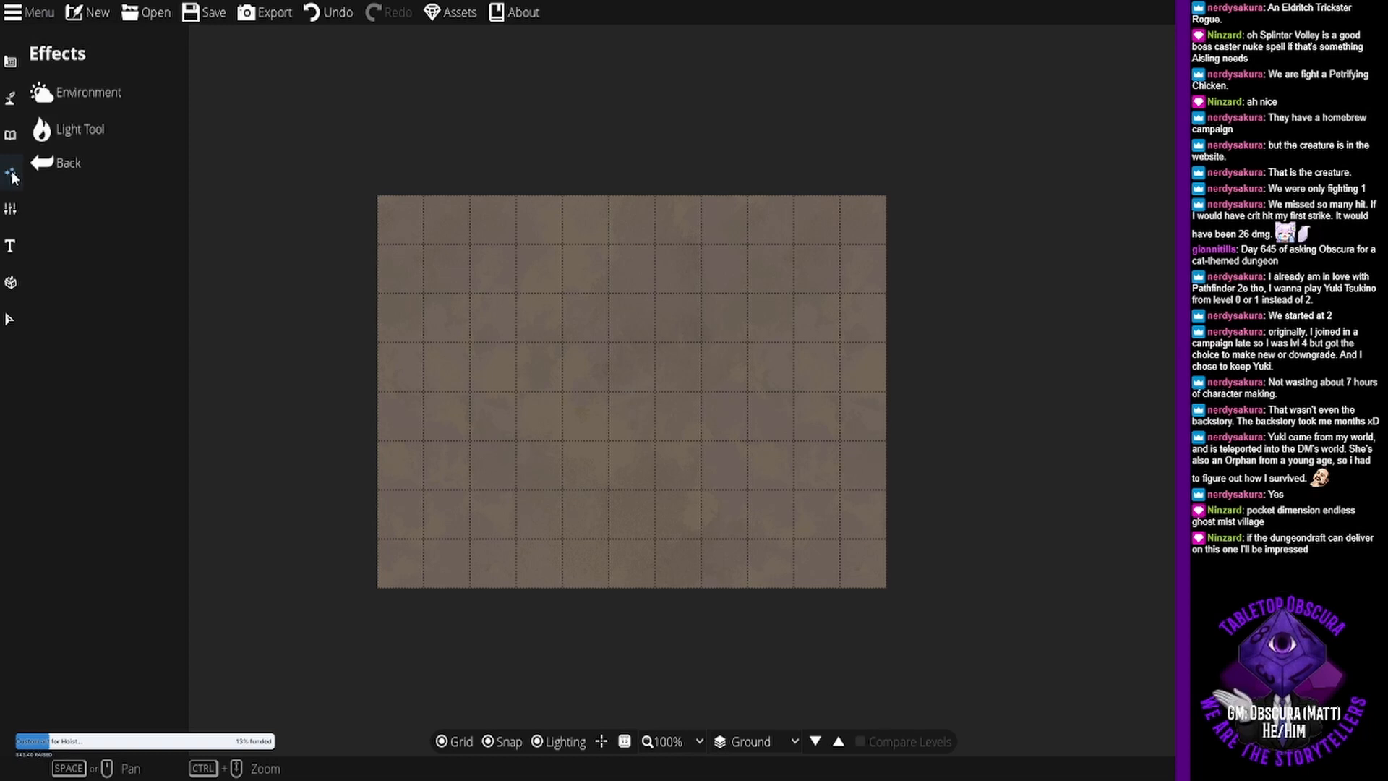
{"action": "left_click", "coordinate": [104, 94]}
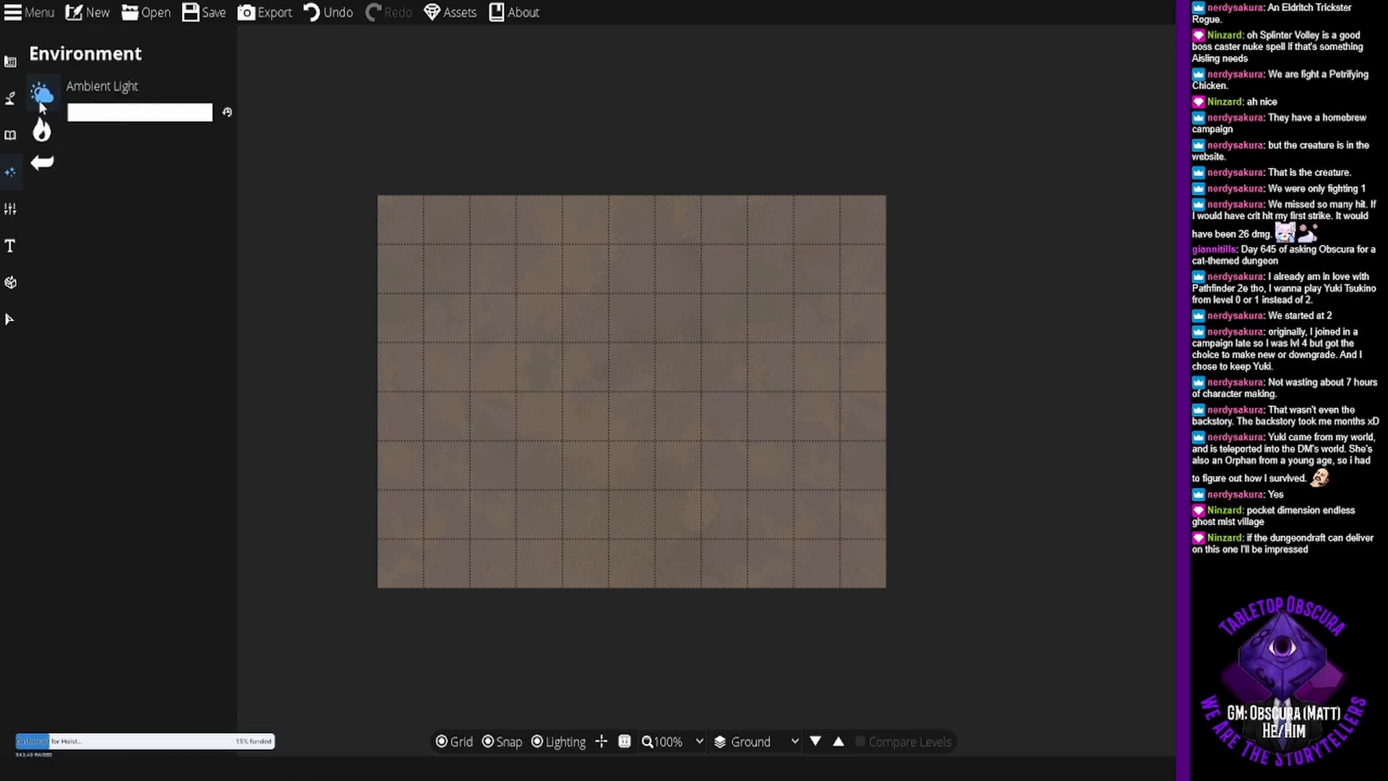
{"action": "left_click", "coordinate": [41, 129]}
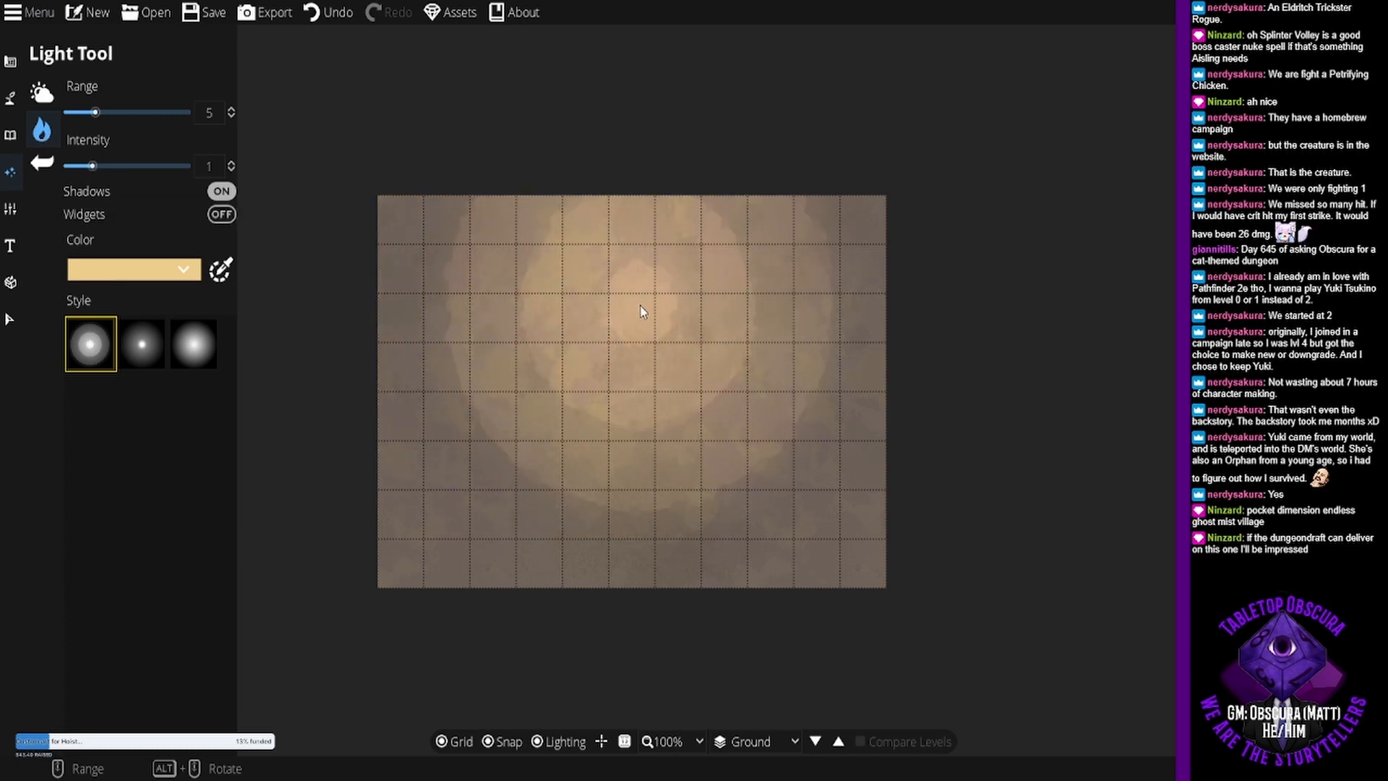
{"action": "left_click", "coordinate": [148, 345]}
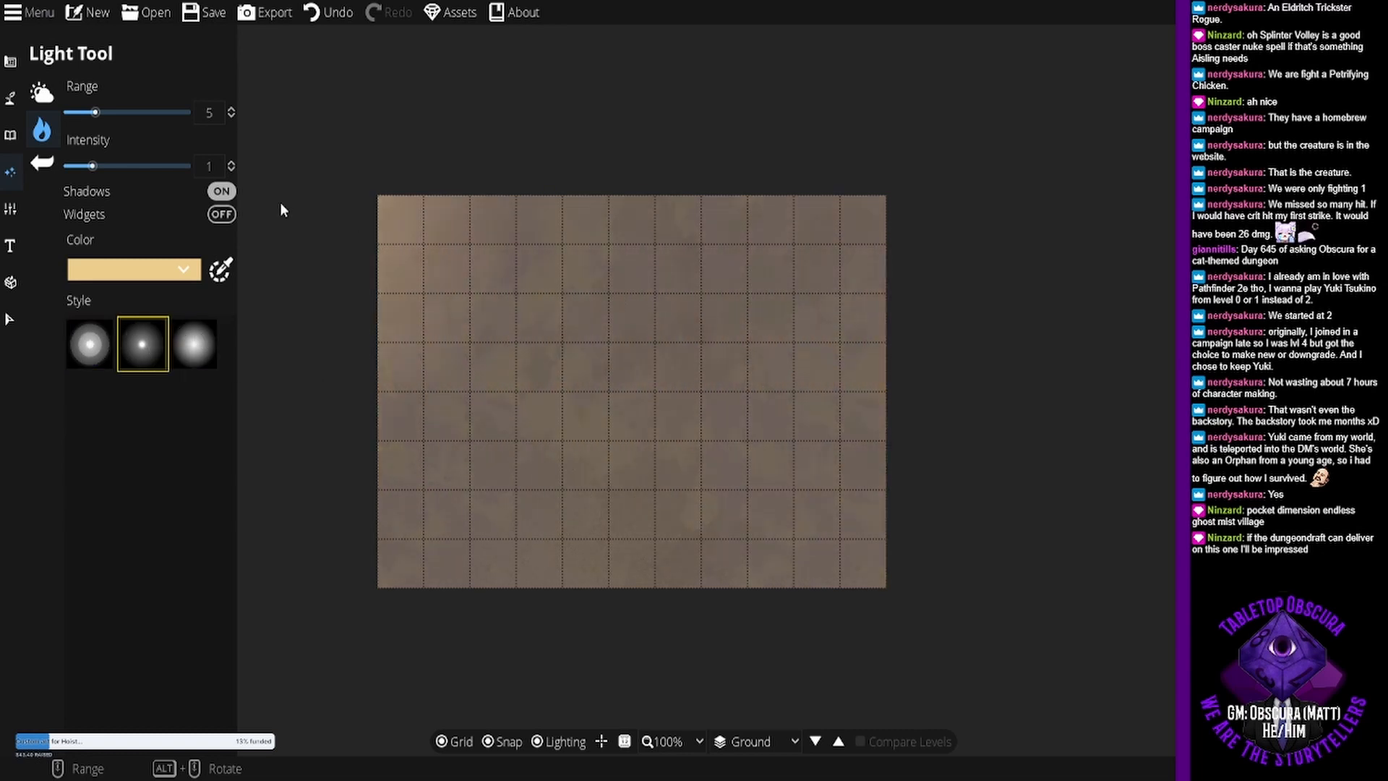
- Add white (ffffff) as a custom light colour and make it the Light Tool's colour
{"action": "left_click", "coordinate": [173, 270]}
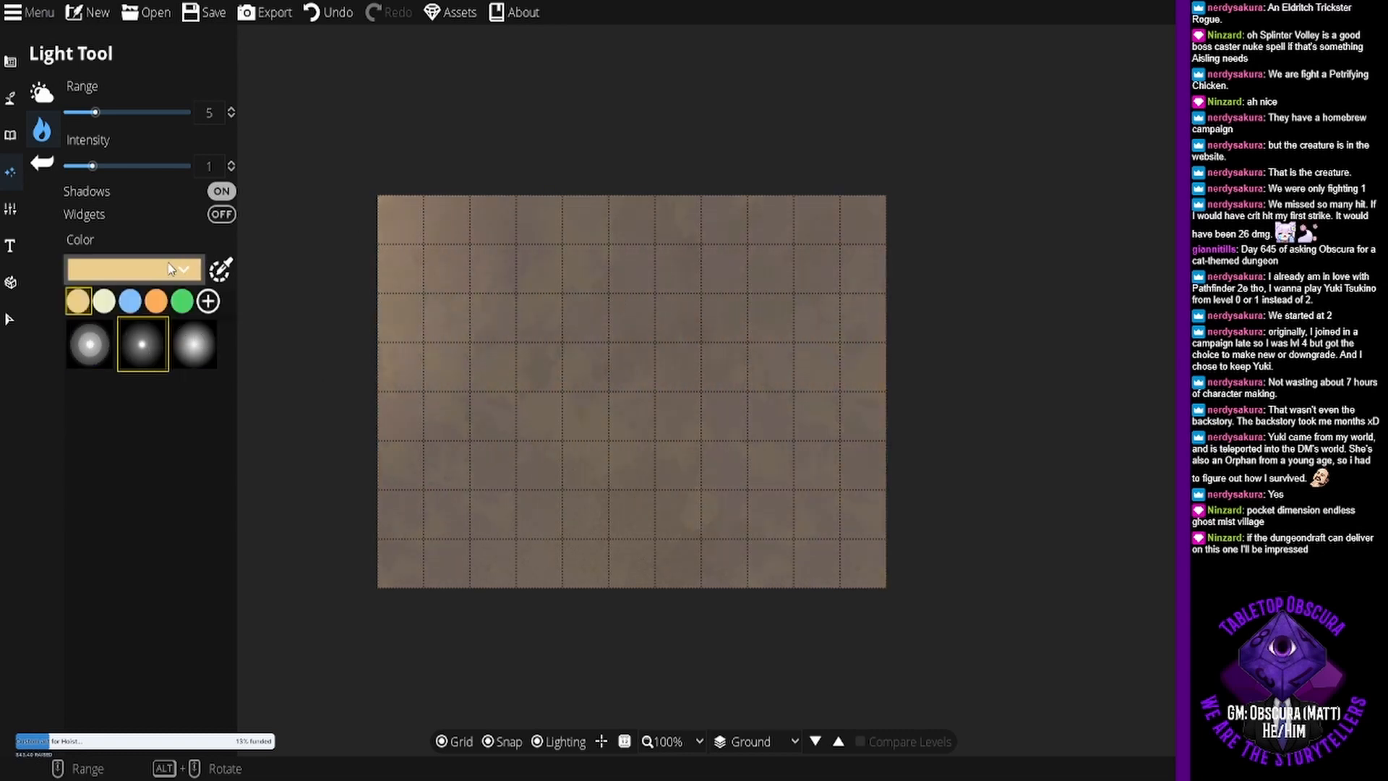
{"action": "left_click", "coordinate": [208, 302]}
{"action": "left_click_drag", "start_coordinate": [221, 333], "coordinate": [62, 275]}
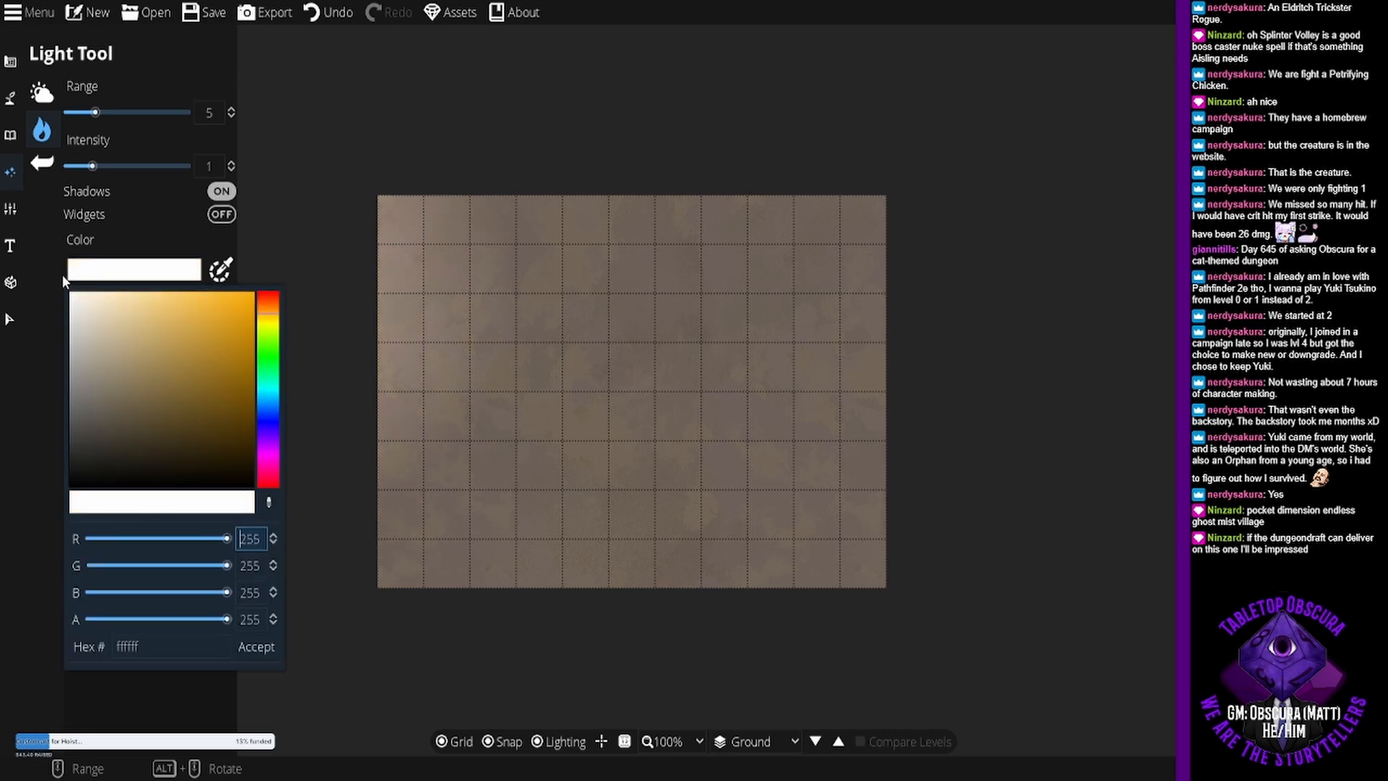
{"action": "left_click", "coordinate": [256, 647]}
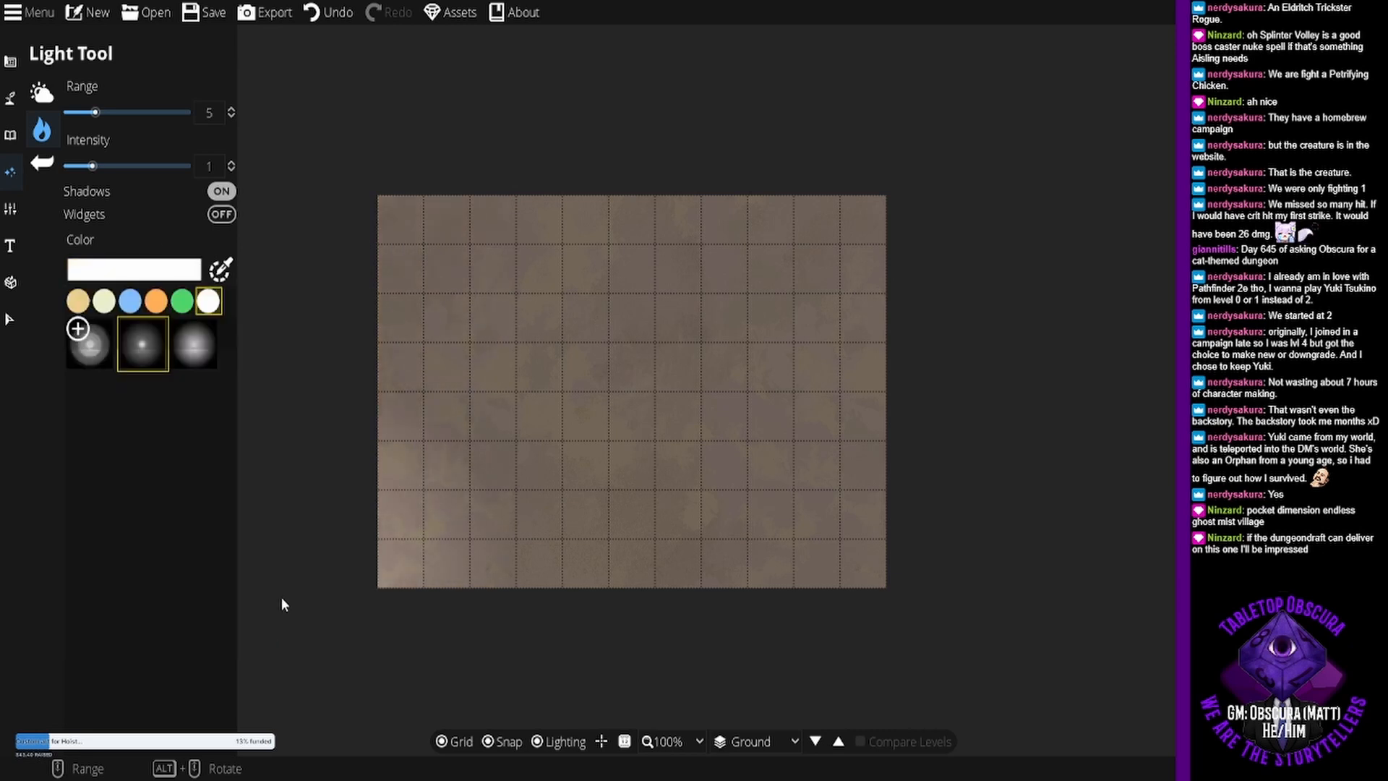
- Try placing four white lights in a row up the lower half of the map's west edge
{"action": "left_click", "coordinate": [398, 561]}
{"action": "left_click", "coordinate": [393, 519]}
{"action": "left_click", "coordinate": [390, 477]}
{"action": "left_click", "coordinate": [394, 449]}
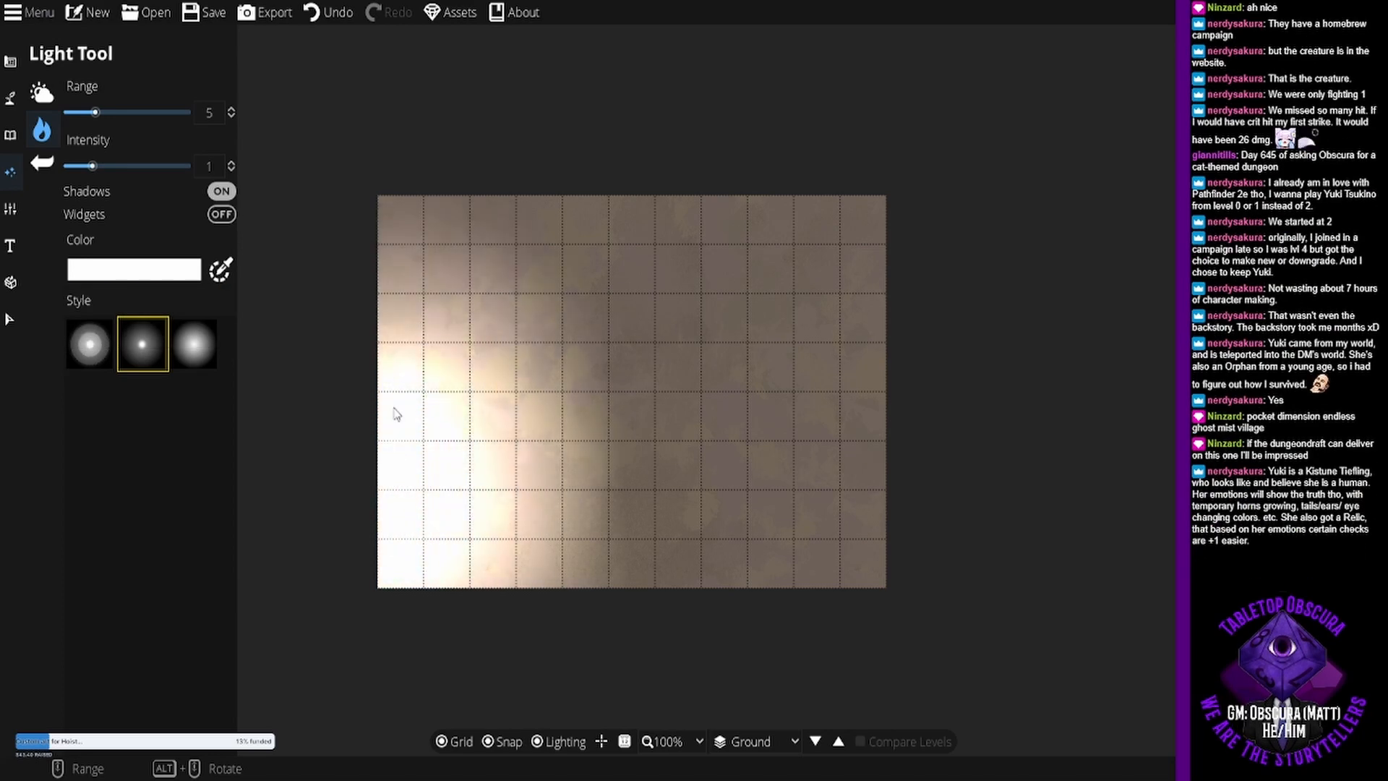
- Undo all the white lights placed along the map's west edge
{"action": "key", "text": "ctrl+z"}
{"action": "key", "text": "ctrl+z"}
{"action": "key", "text": "ctrl+z"}
{"action": "key", "text": "ctrl+z"}
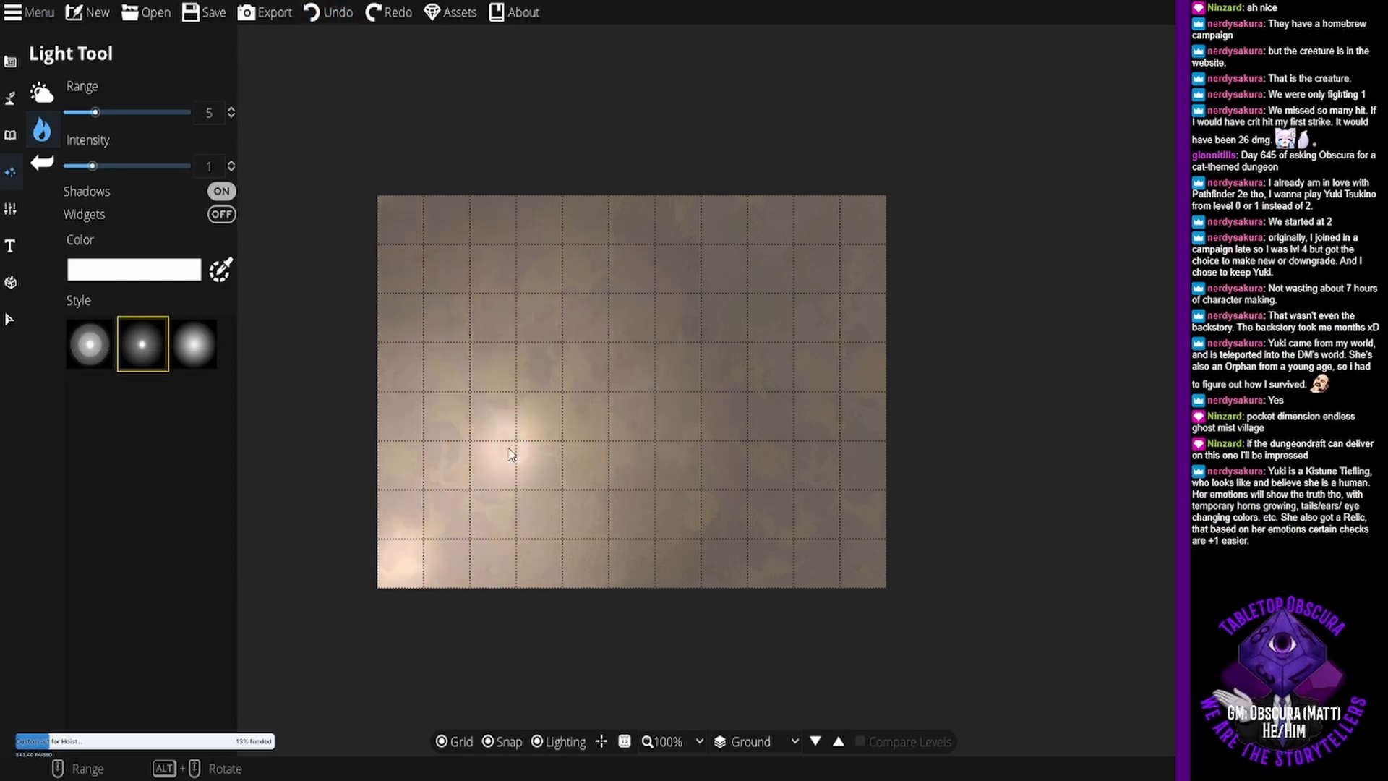
{"action": "key", "text": "ctrl+z"}
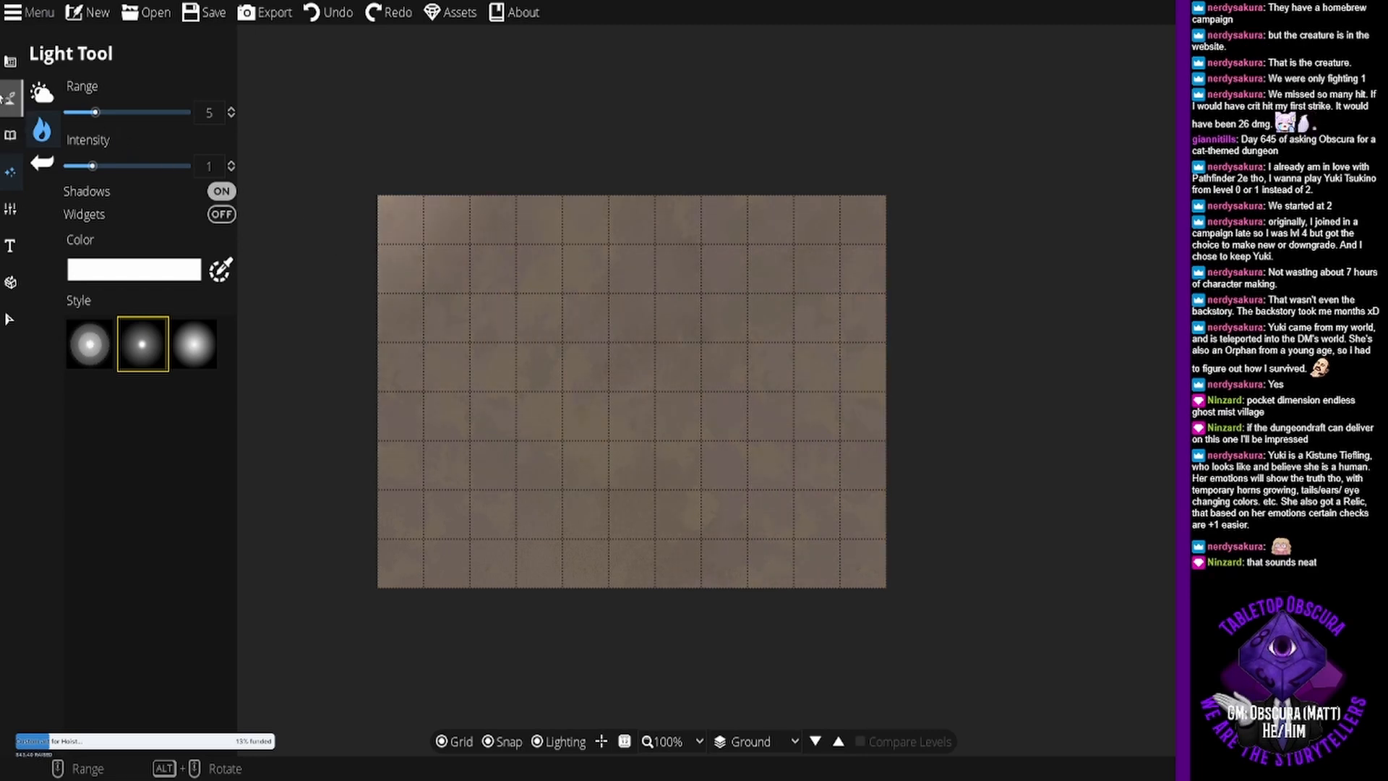
{"action": "mouse_move", "coordinate": [12, 95]}
{"action": "left_click", "coordinate": [91, 96]}
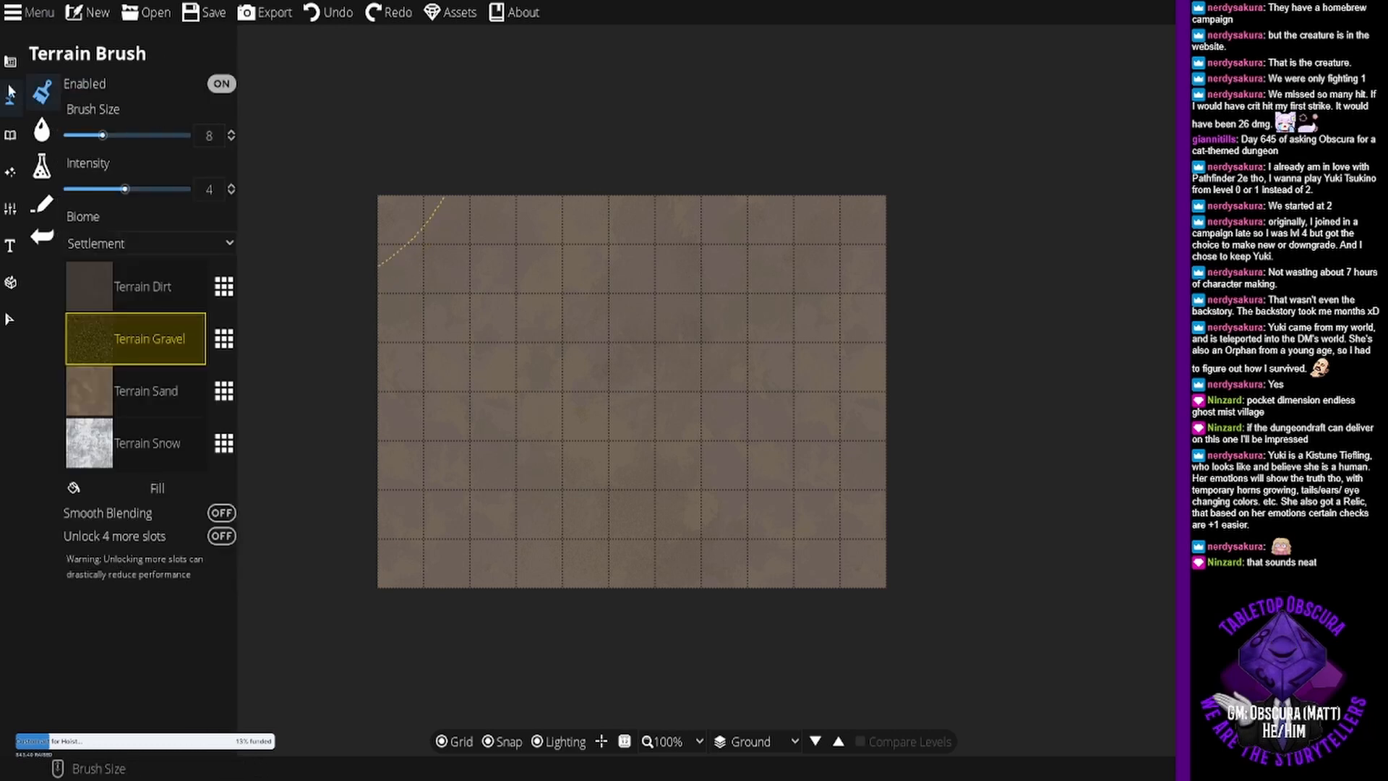
{"action": "mouse_move", "coordinate": [7, 130]}
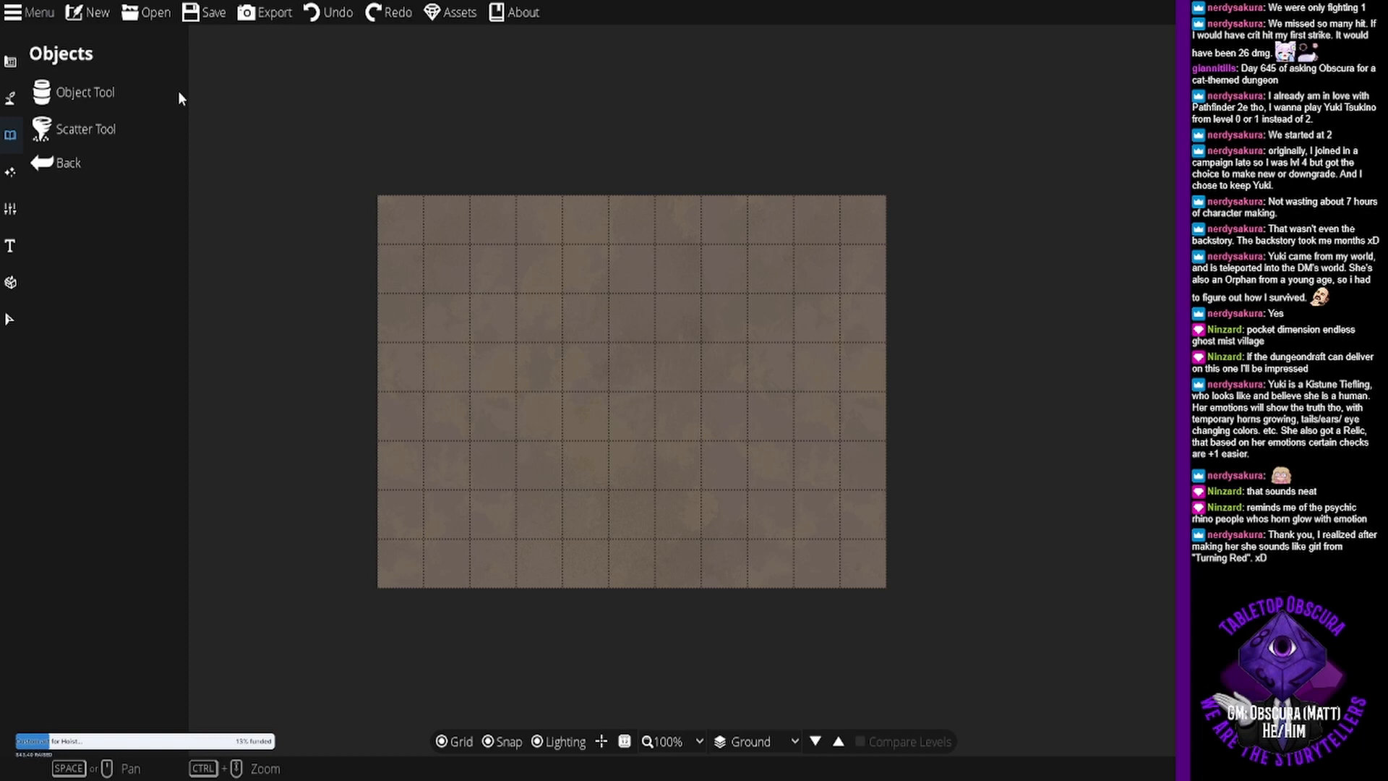
{"action": "left_click", "coordinate": [12, 65]}
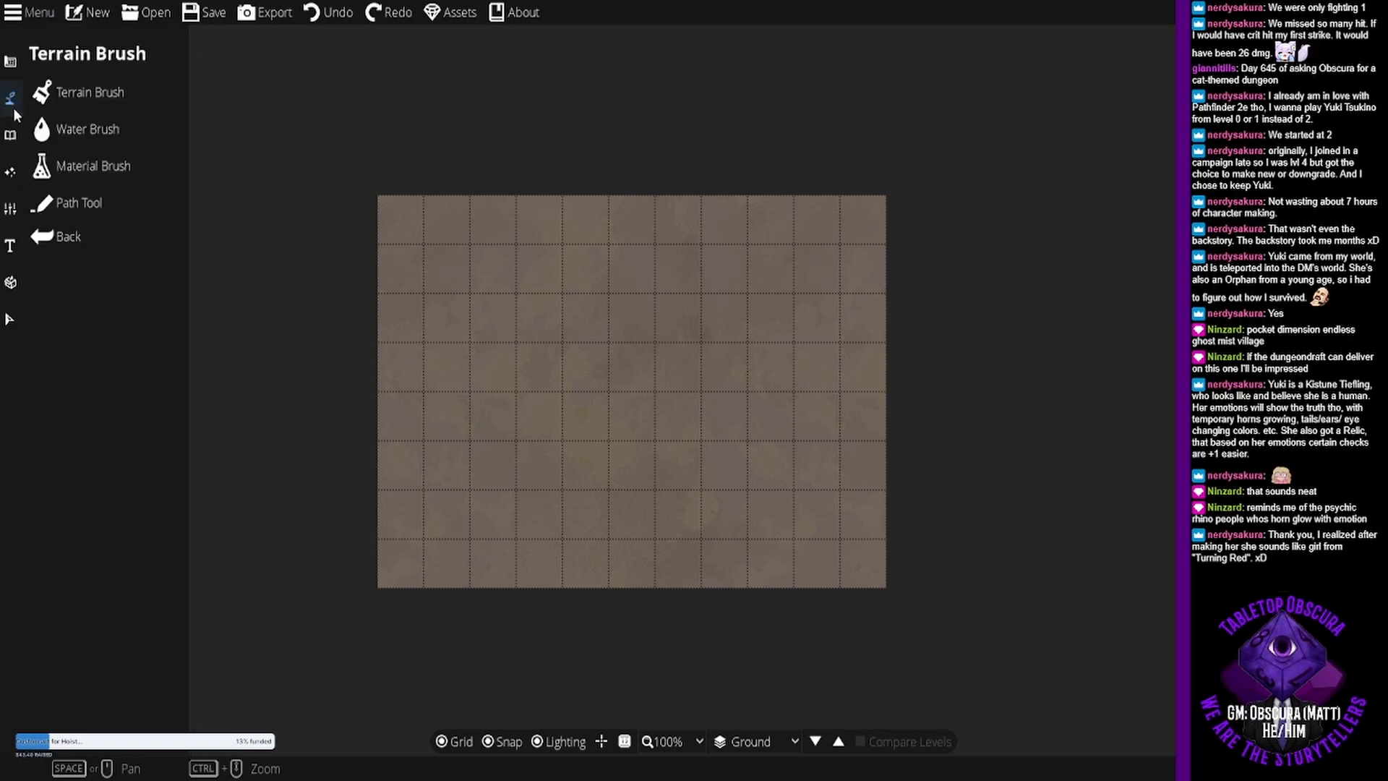
{"action": "left_click", "coordinate": [92, 88]}
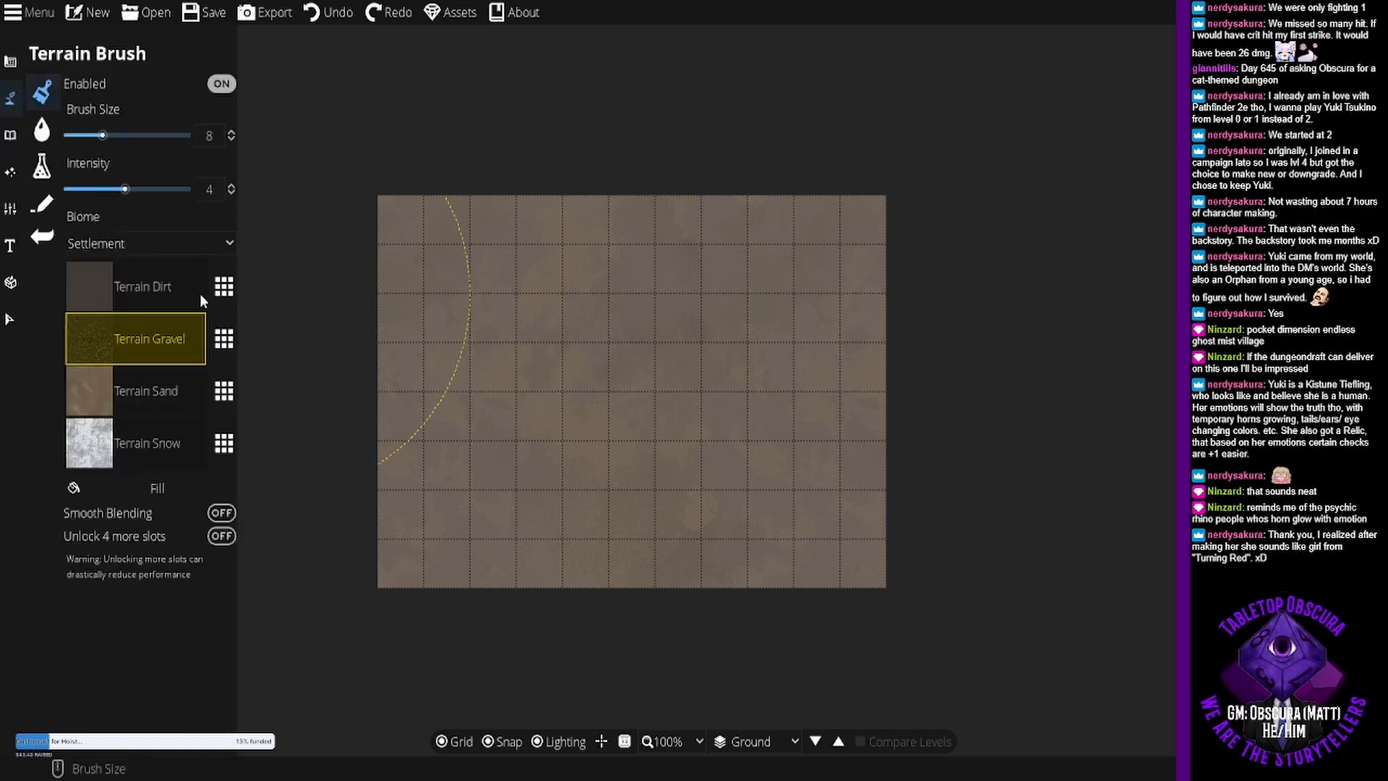
- Choose the Object Tool, set its custom colour to the white swatch and set the object's rotation to 30
{"action": "left_click", "coordinate": [12, 136]}
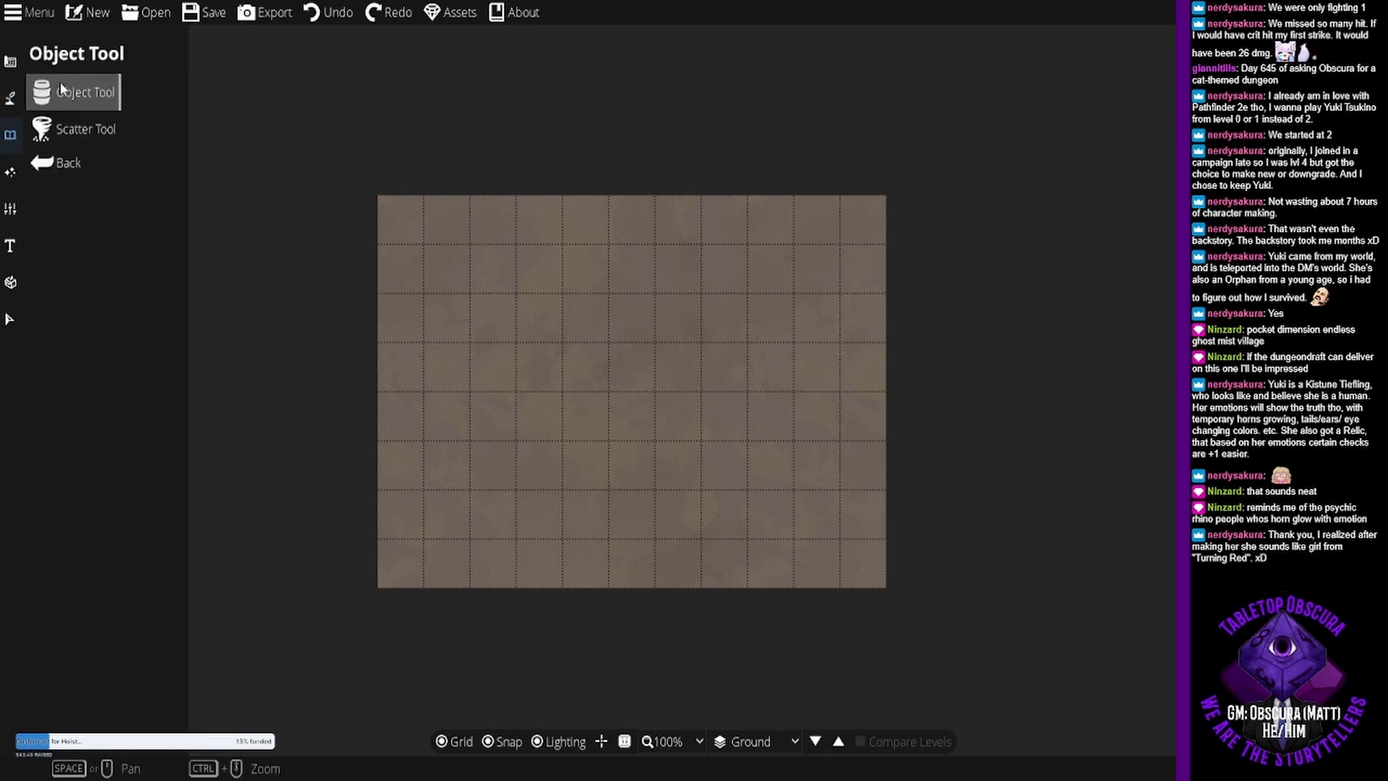
{"action": "left_click", "coordinate": [89, 79]}
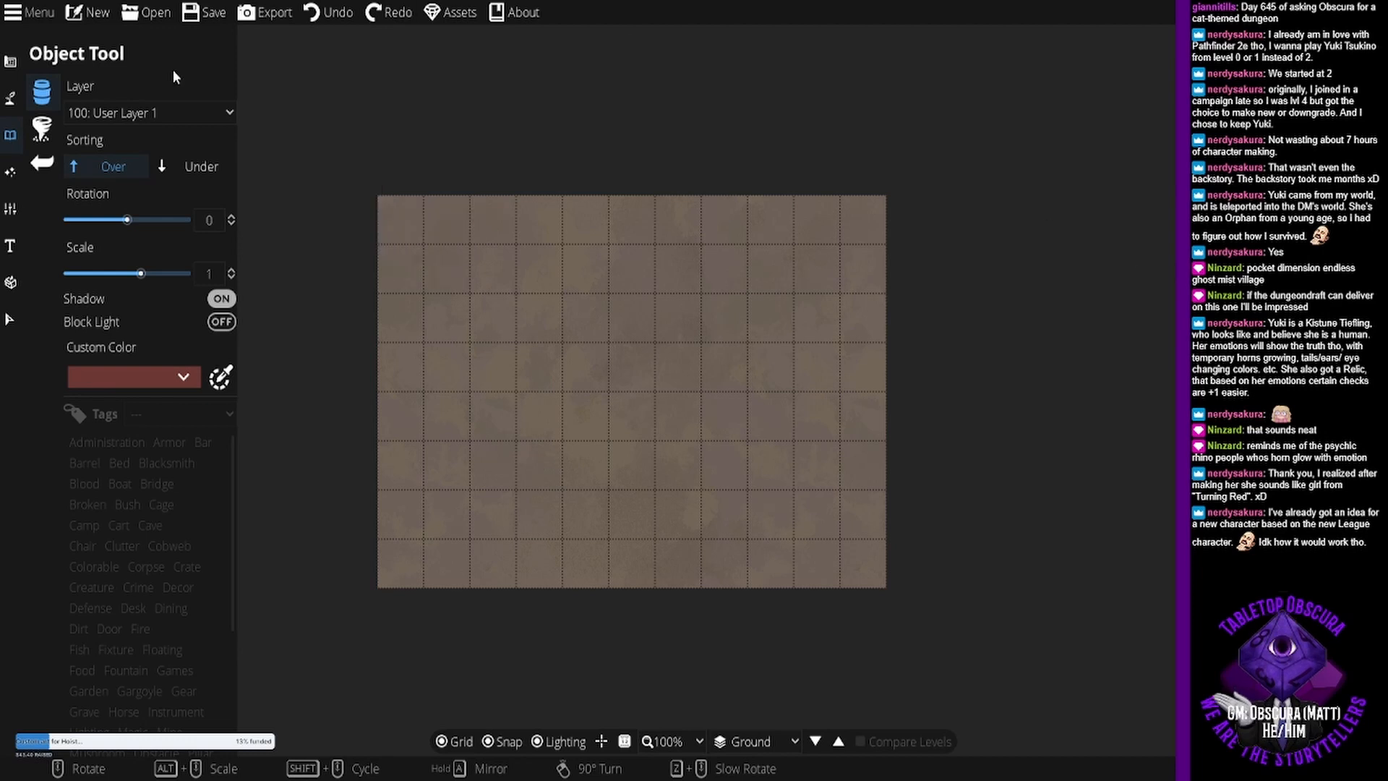
{"action": "left_click", "coordinate": [155, 375]}
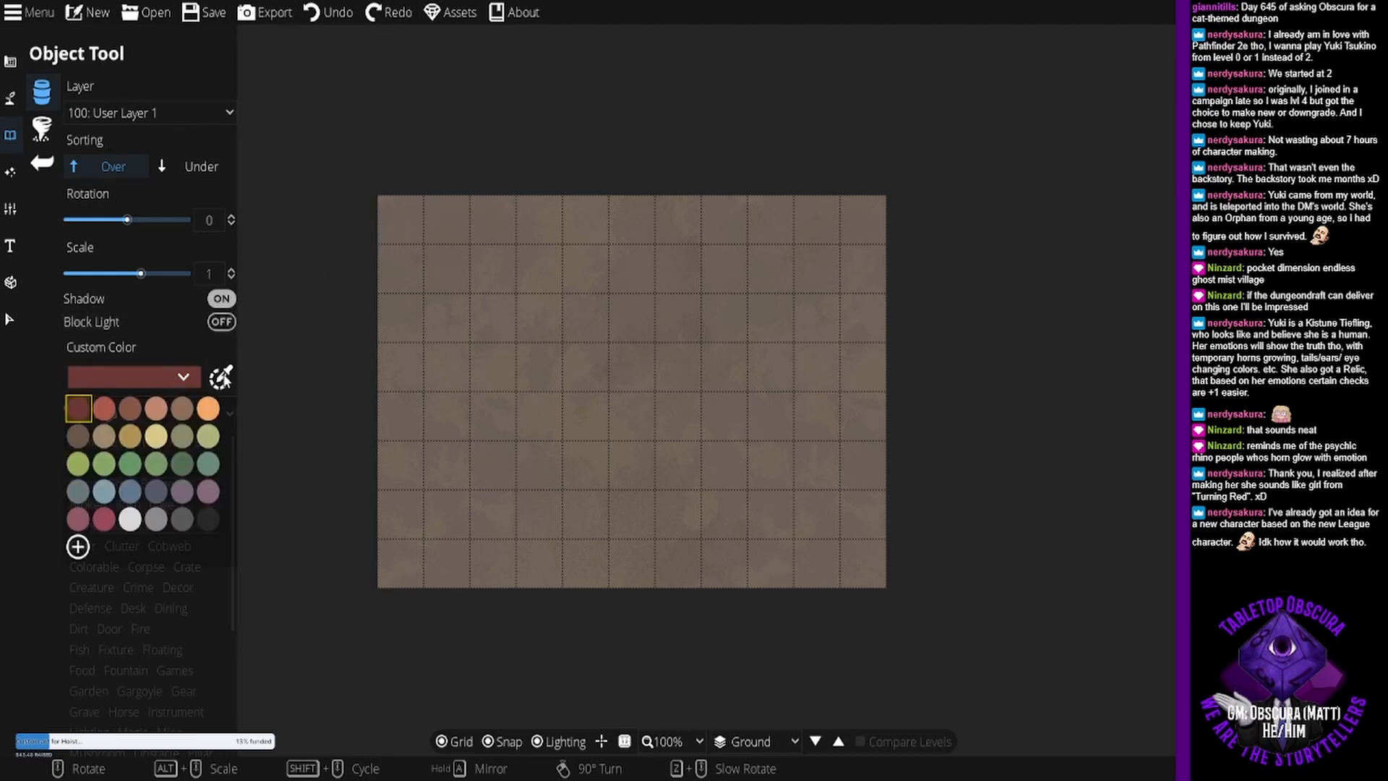
{"action": "left_click", "coordinate": [221, 378]}
{"action": "left_click", "coordinate": [162, 375]}
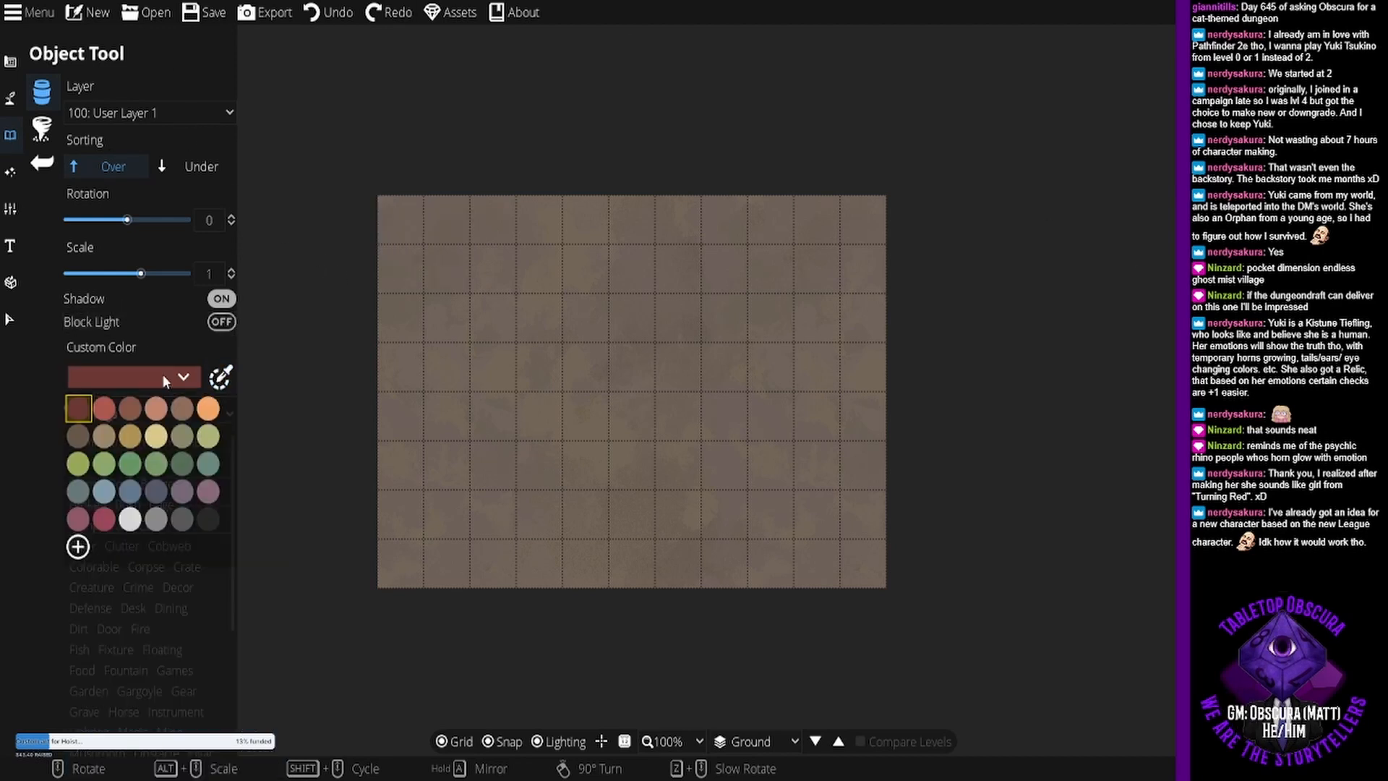
{"action": "left_click", "coordinate": [130, 519]}
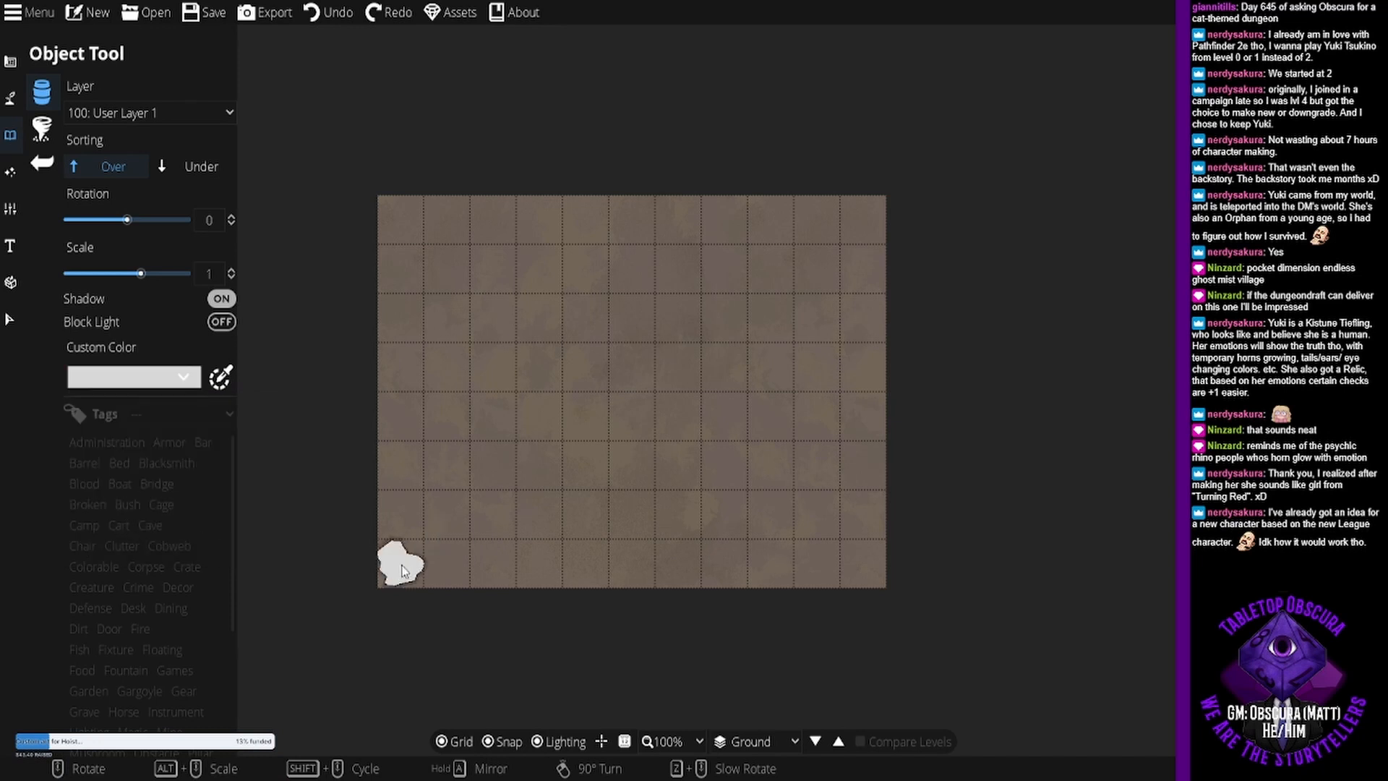
{"action": "scroll", "coordinate": [403, 571], "scroll_direction": "up", "scroll_amount": 2}
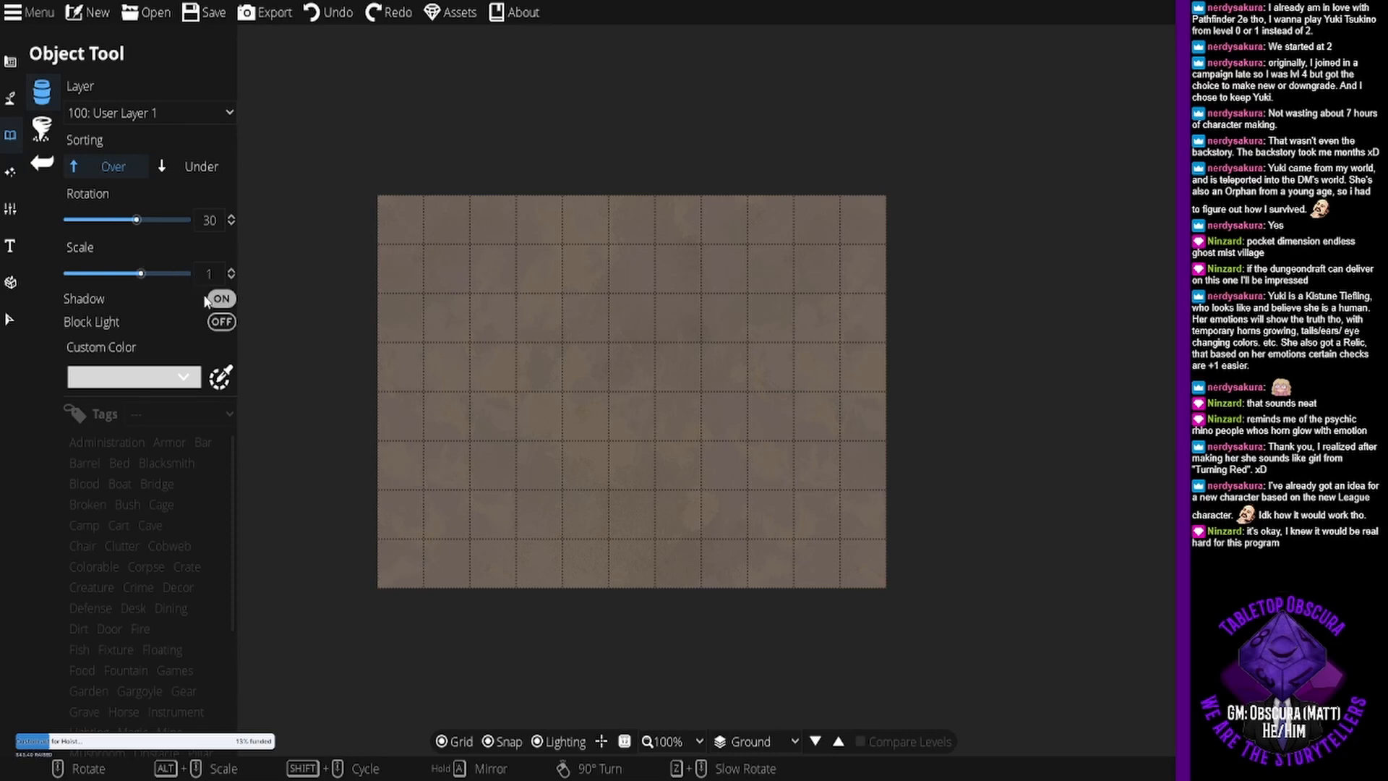
- Turn off the object's shadow and set the Object Tool's custom colour to the light grey swatch
{"action": "left_click", "coordinate": [221, 299]}
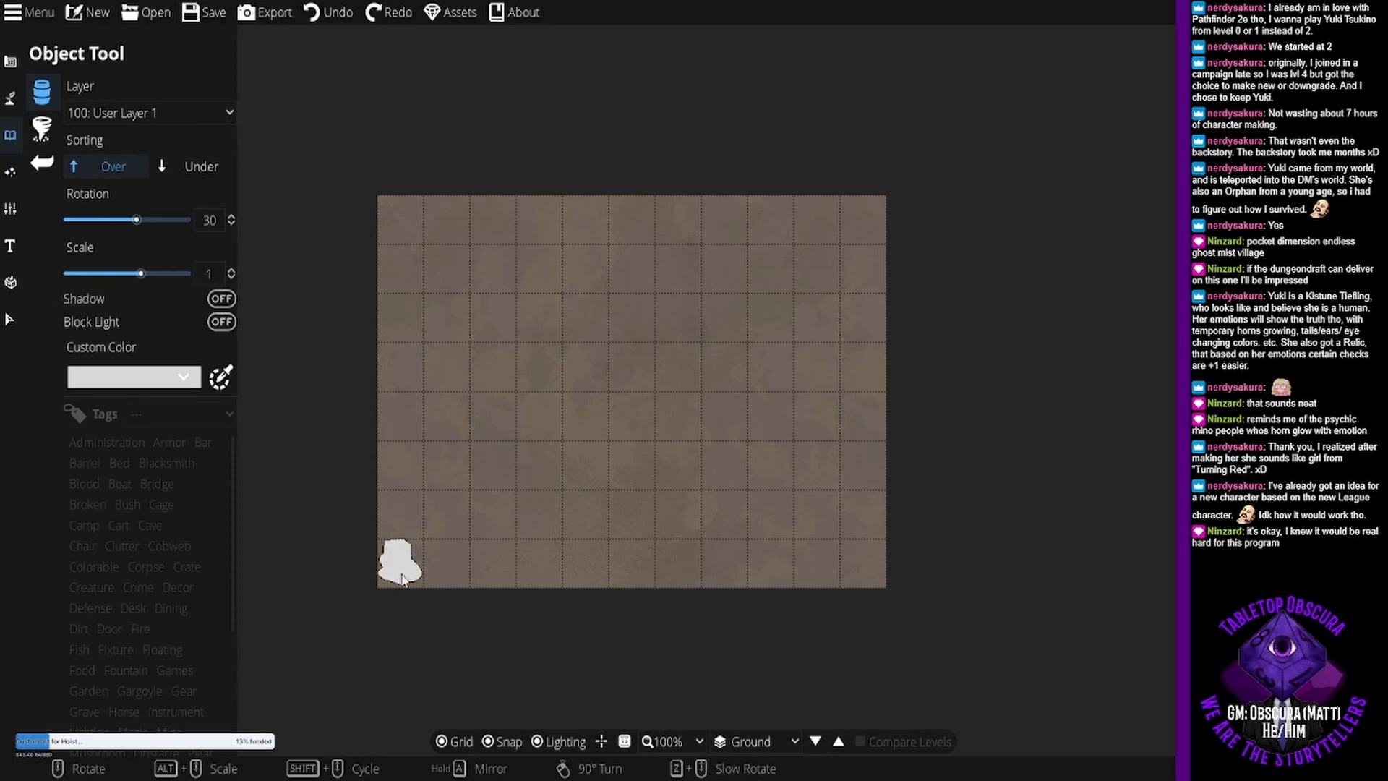
{"action": "scroll", "coordinate": [403, 576], "scroll_direction": "up", "scroll_amount": 5}
{"action": "scroll", "coordinate": [402, 579], "scroll_direction": "down", "scroll_amount": 5}
{"action": "left_click", "coordinate": [134, 377]}
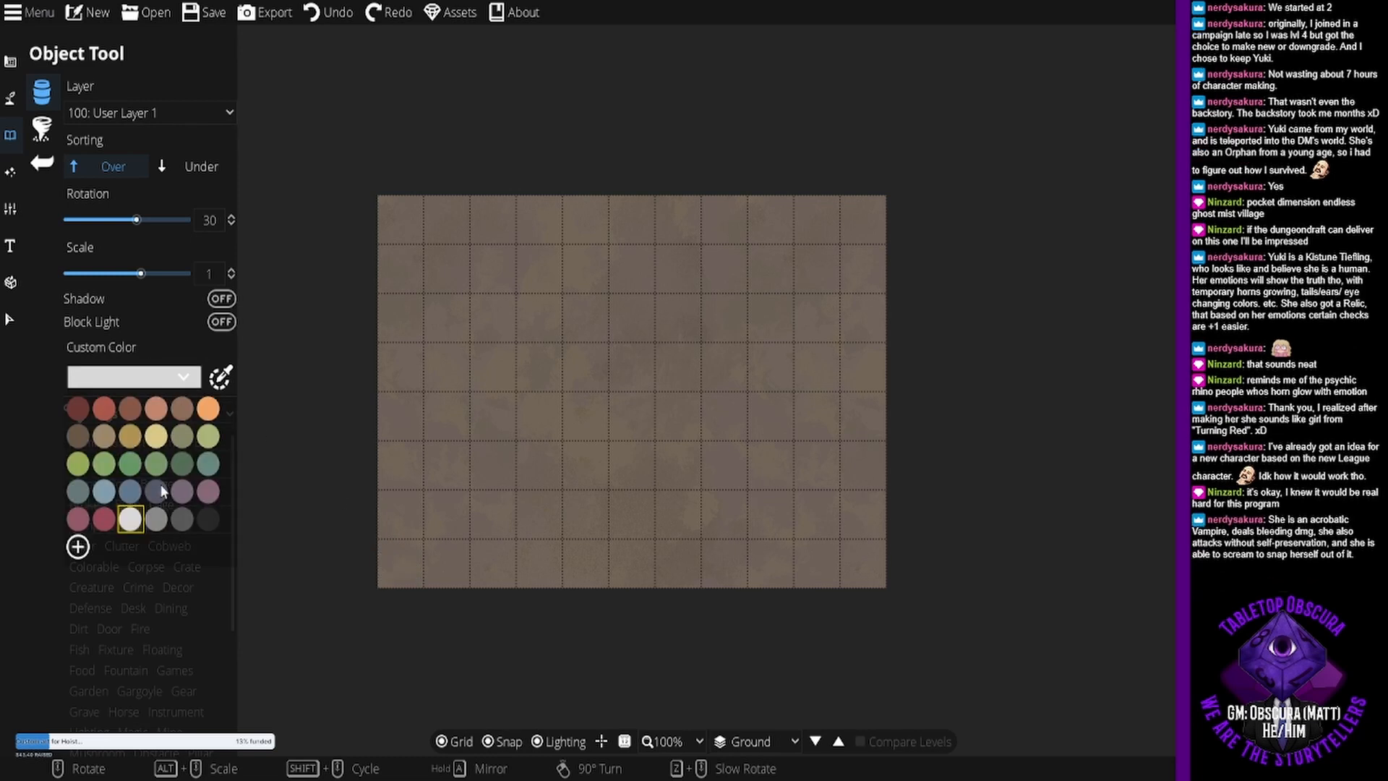
{"action": "left_click", "coordinate": [159, 519]}
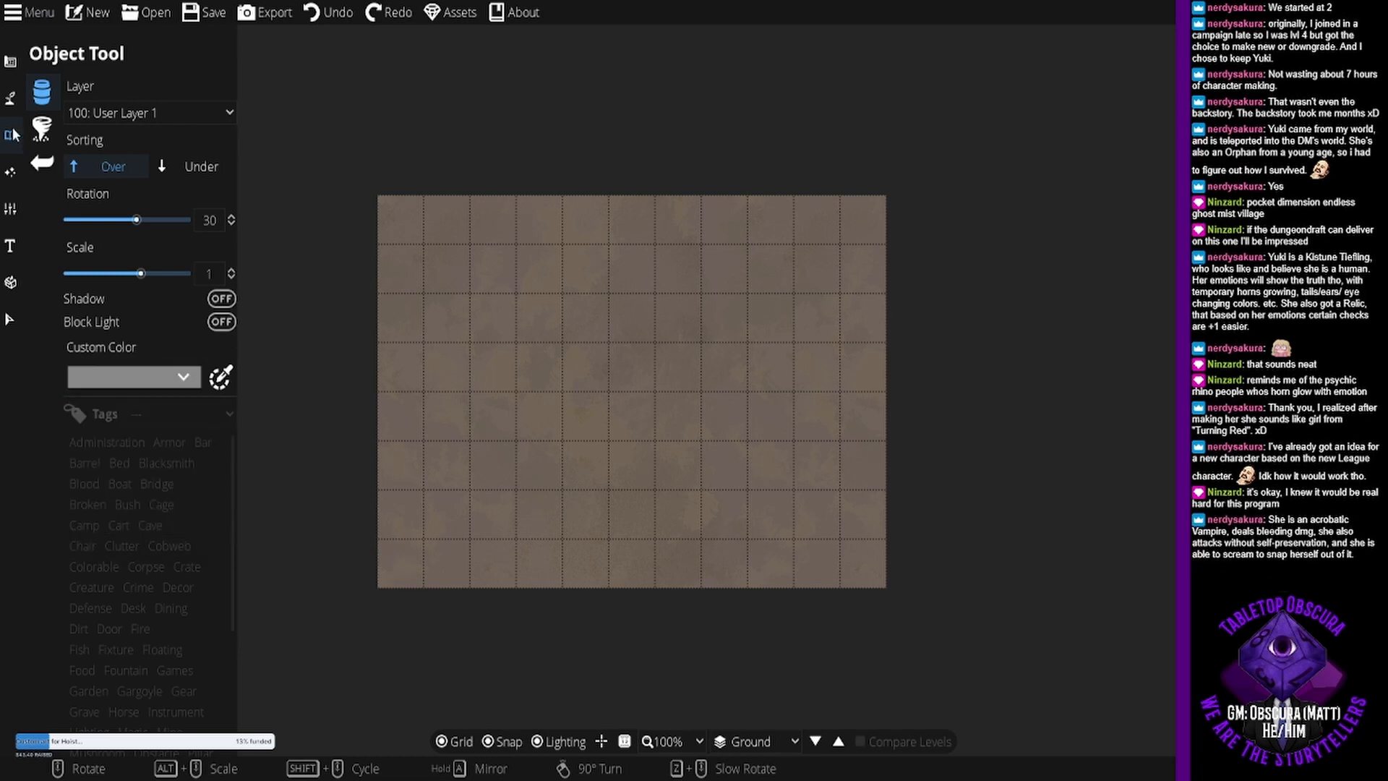
- Set the Scatter Tool's custom colours to the white and light grey swatches, deselecting the dark red one
{"action": "left_click", "coordinate": [45, 133]}
{"action": "left_click", "coordinate": [134, 405]}
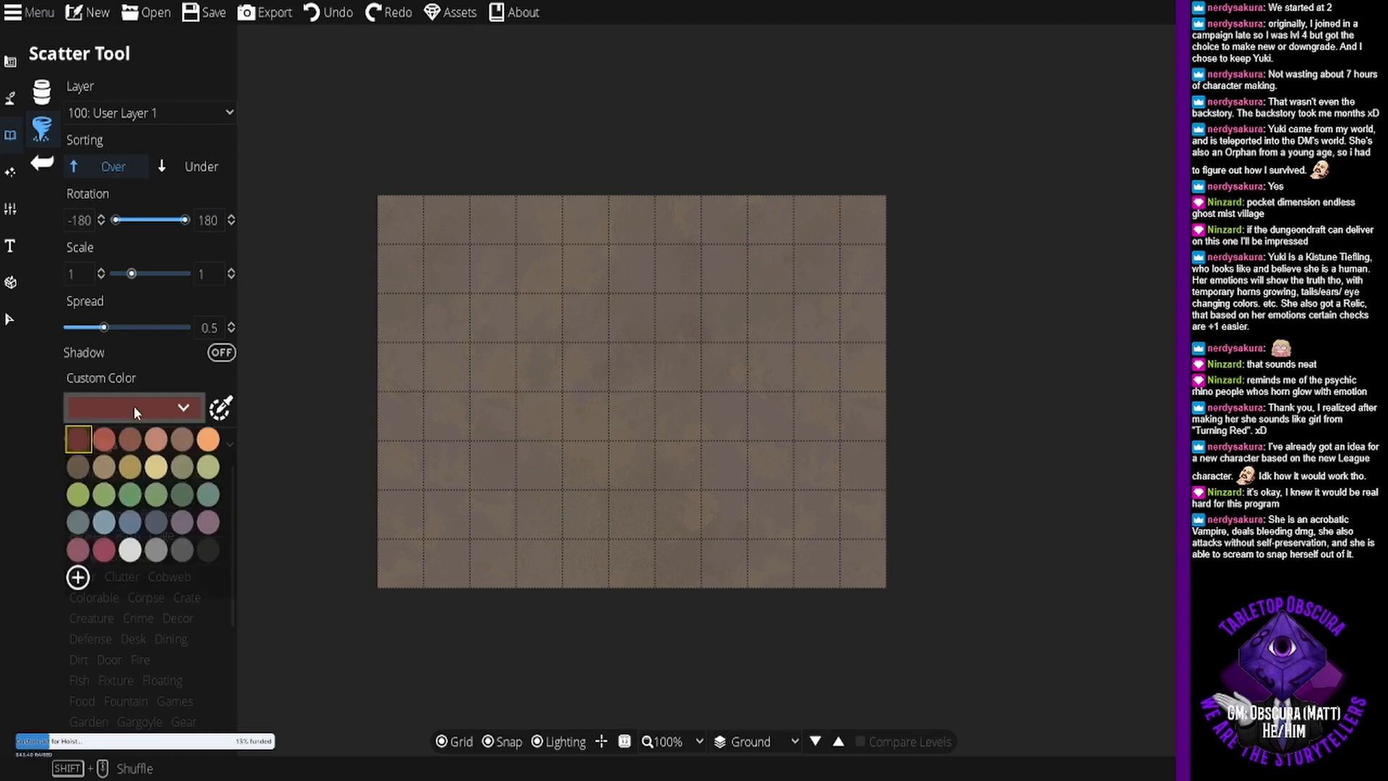
{"action": "left_click", "coordinate": [130, 550]}
{"action": "left_click", "coordinate": [156, 549]}
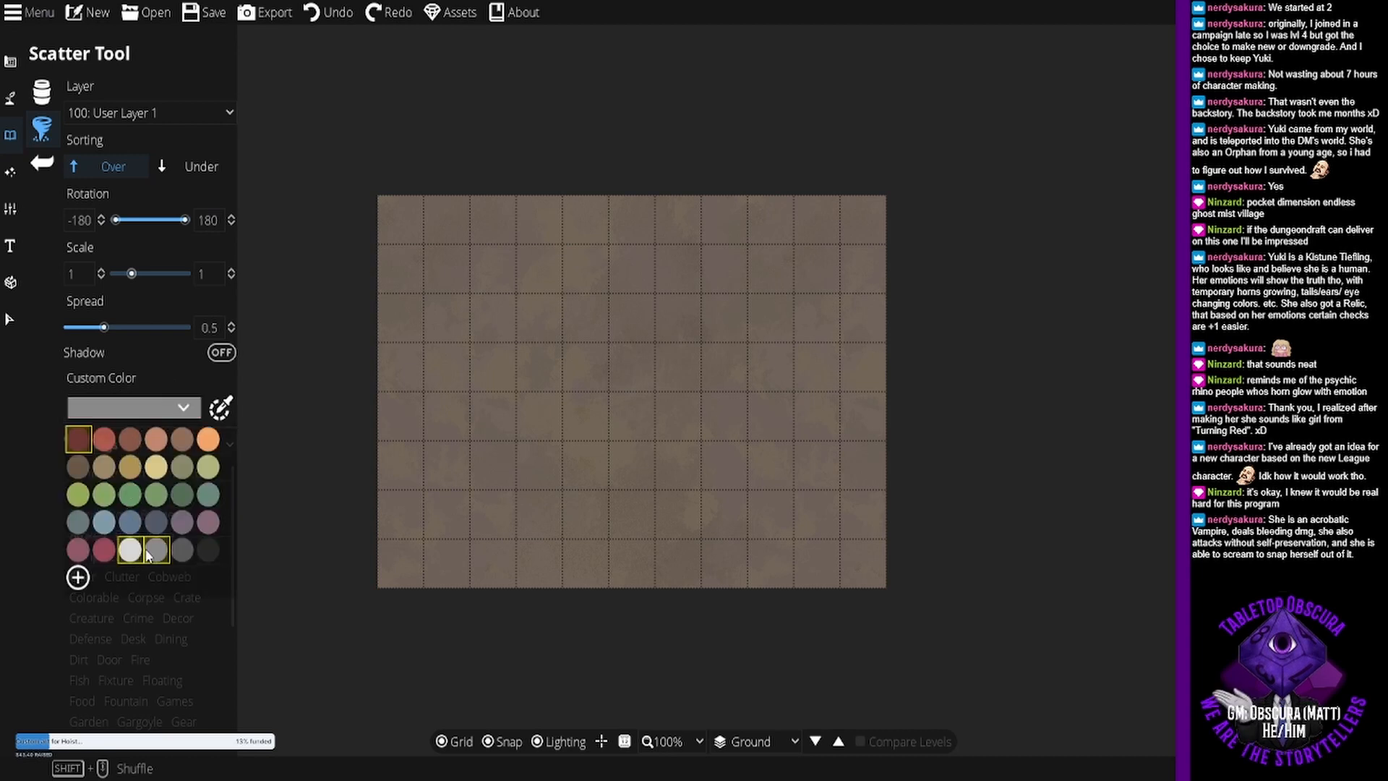
{"action": "left_click", "coordinate": [72, 444]}
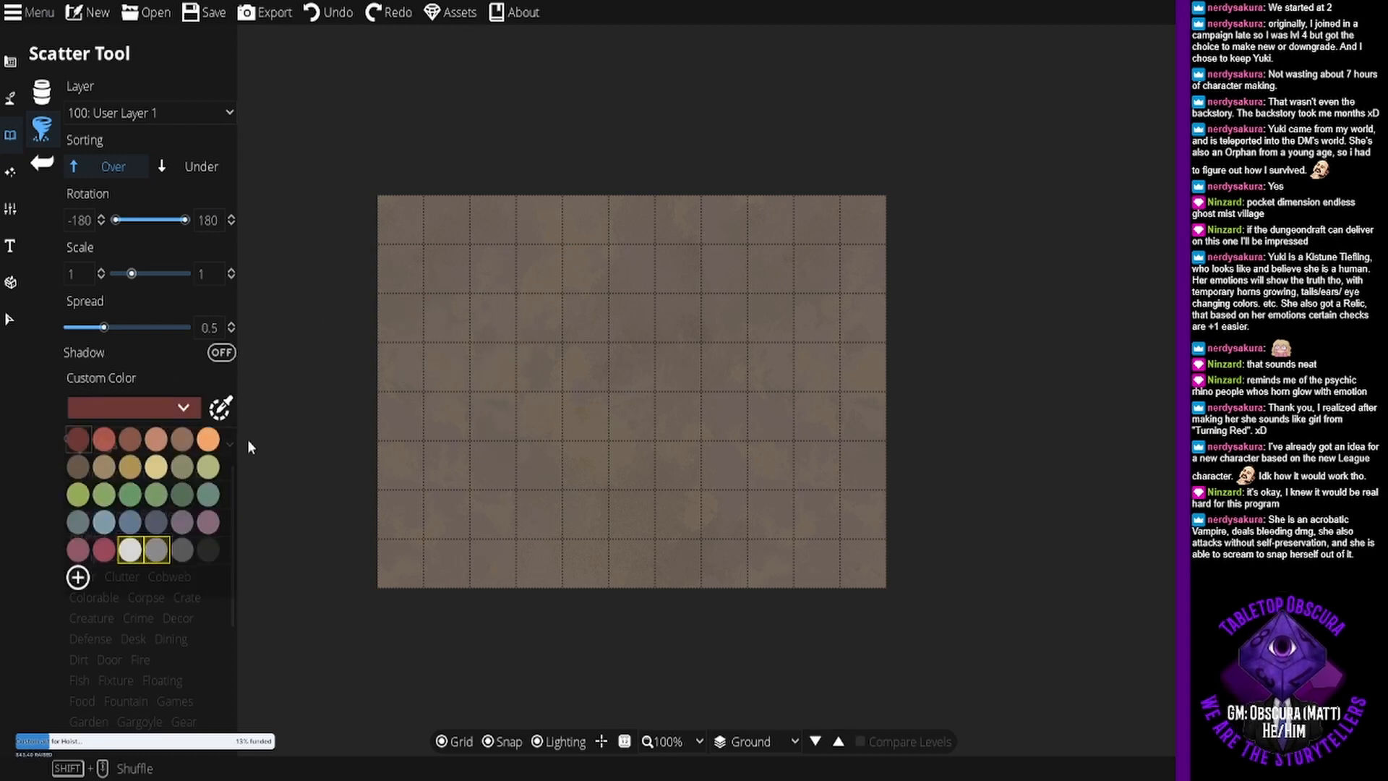
{"action": "left_click", "coordinate": [1230, 434]}
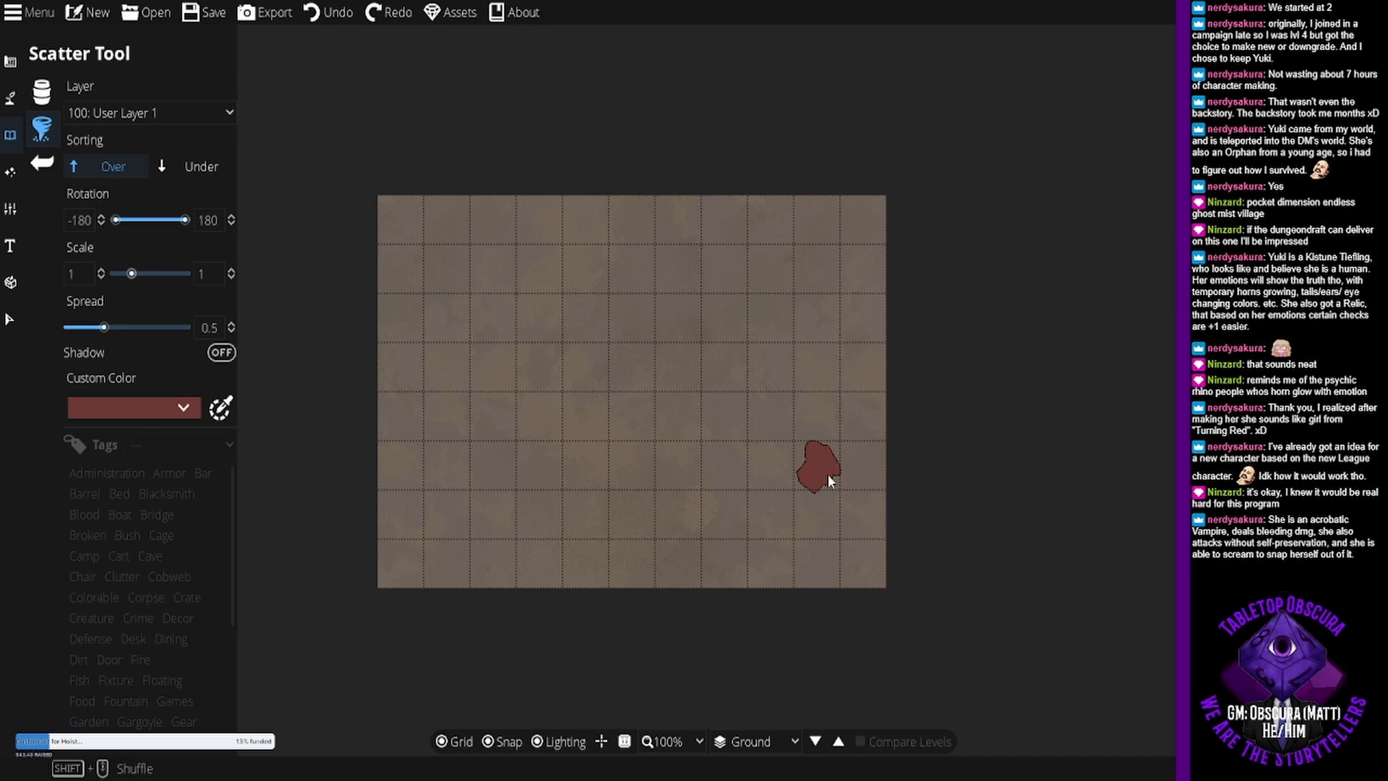
{"action": "left_click", "coordinate": [159, 410]}
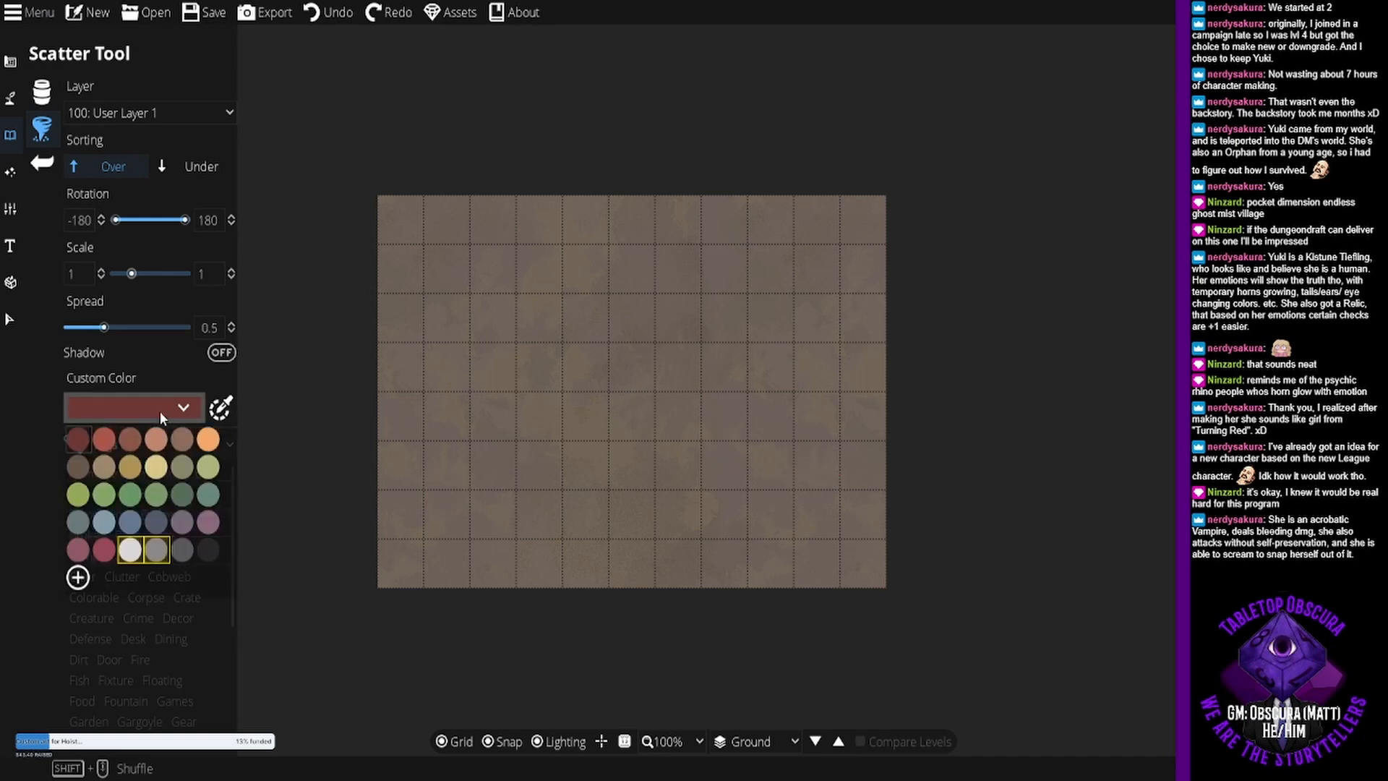
{"action": "left_click", "coordinate": [159, 411]}
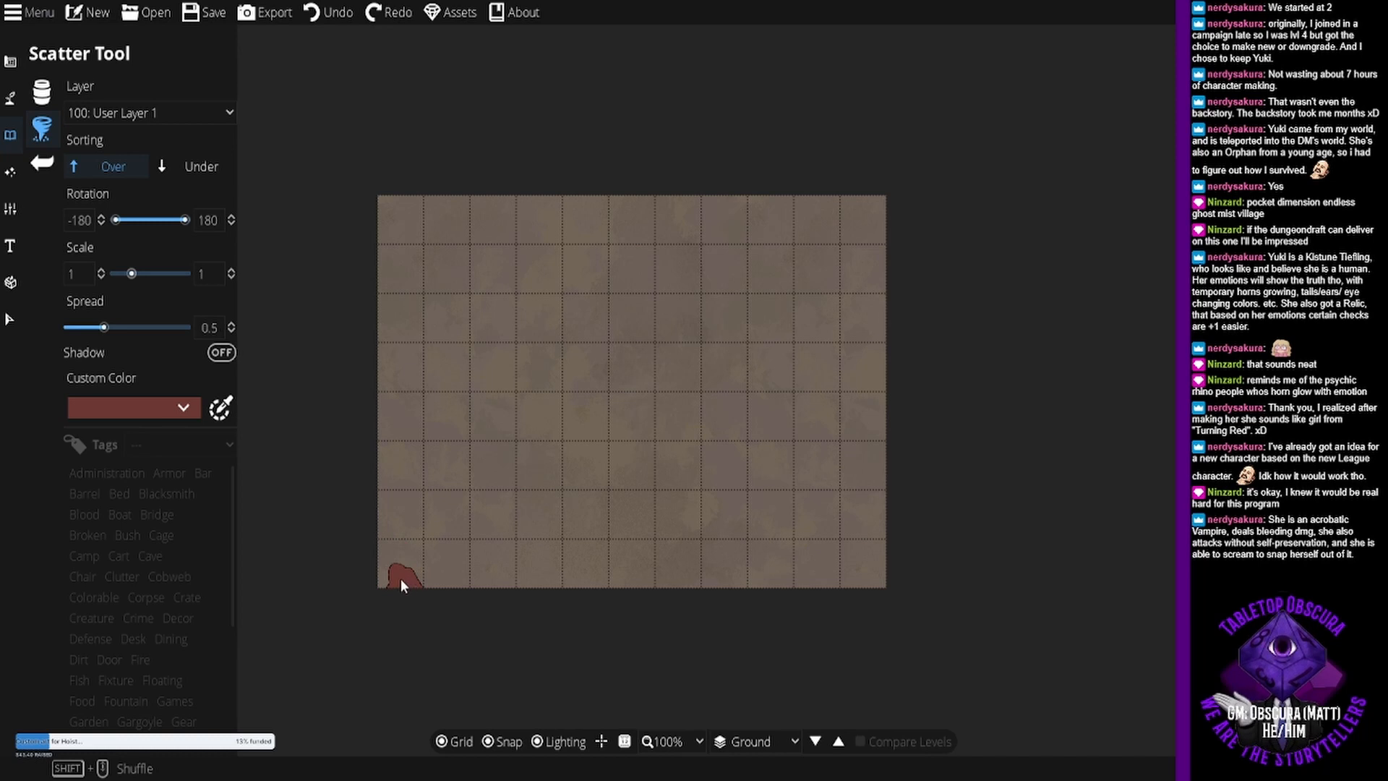
- Scatter overlapping white and grey blobs along the map's whole west edge, undoing the dark red one placed first
{"action": "left_click", "coordinate": [376, 557]}
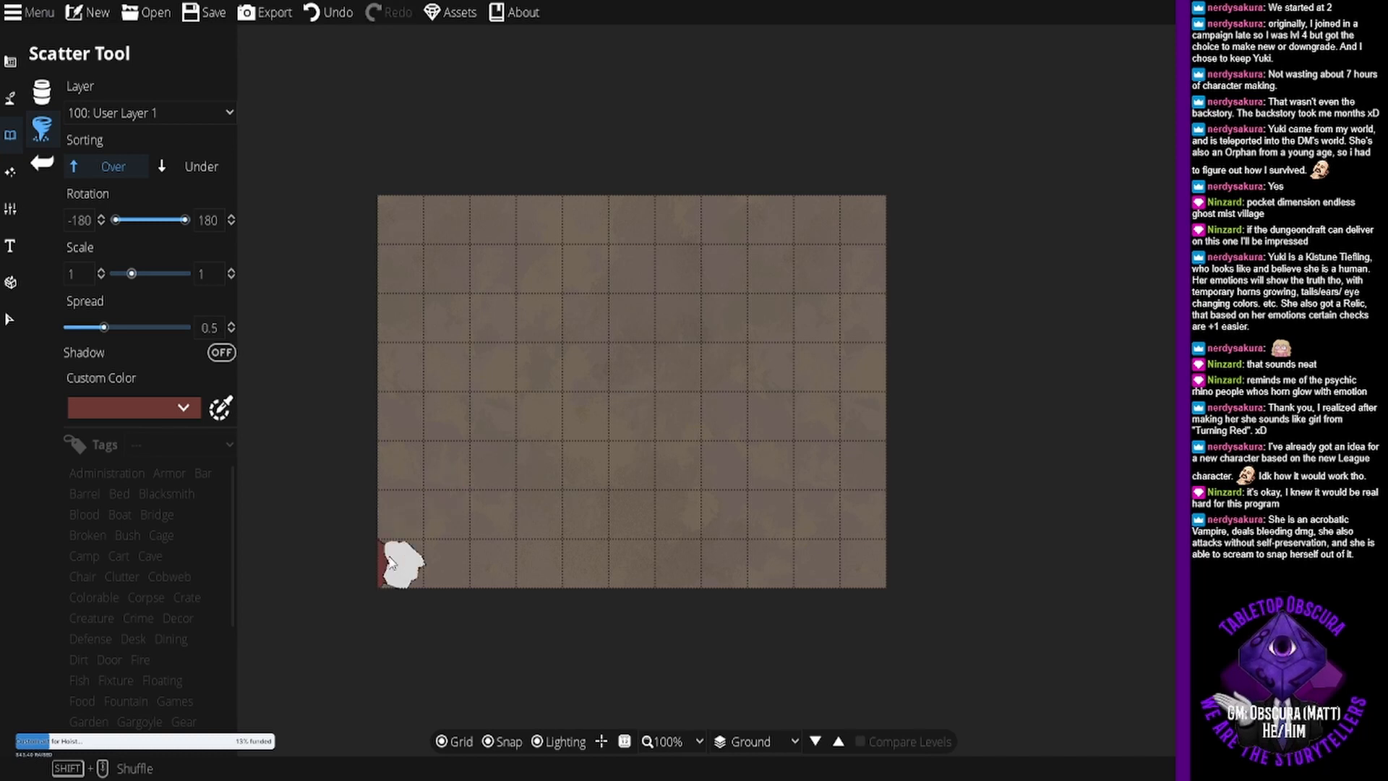
{"action": "key", "text": "ctrl+z"}
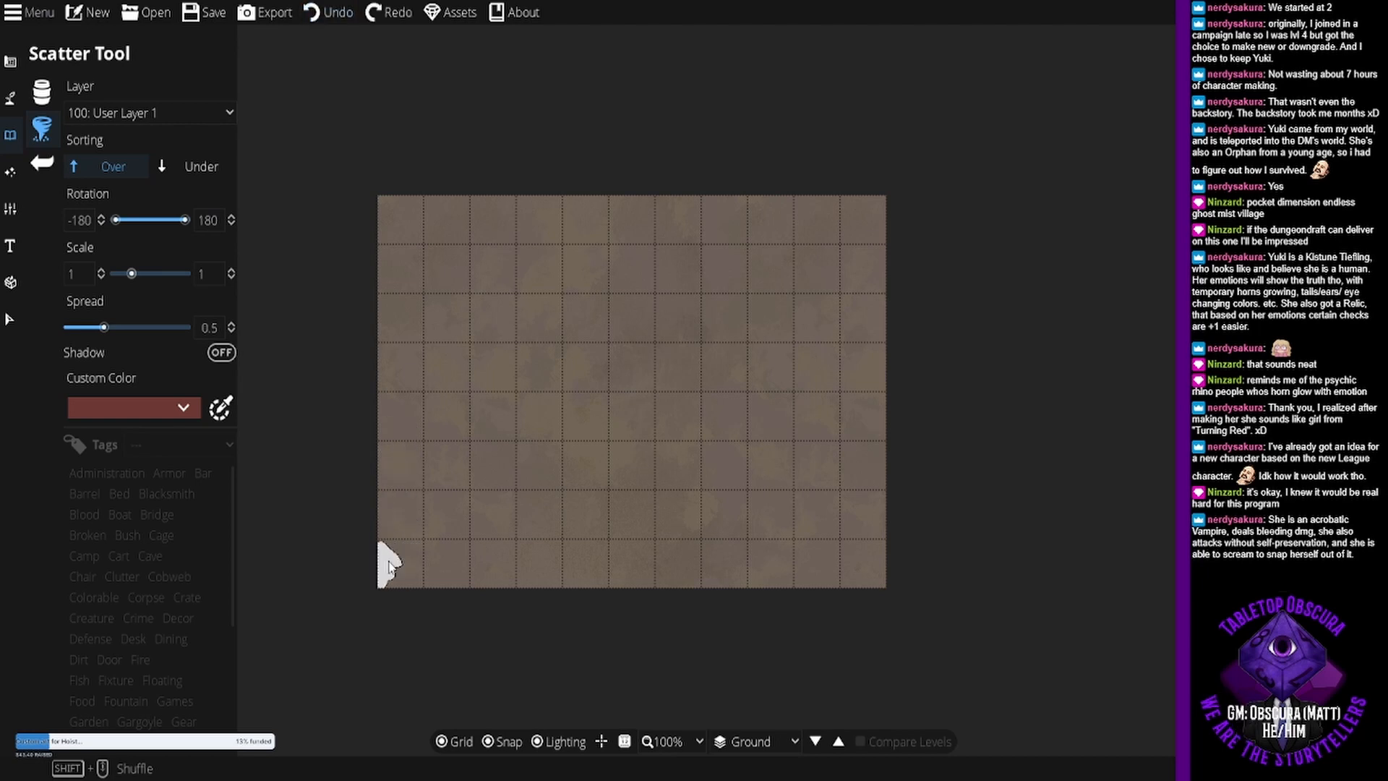
{"action": "left_click", "coordinate": [405, 558]}
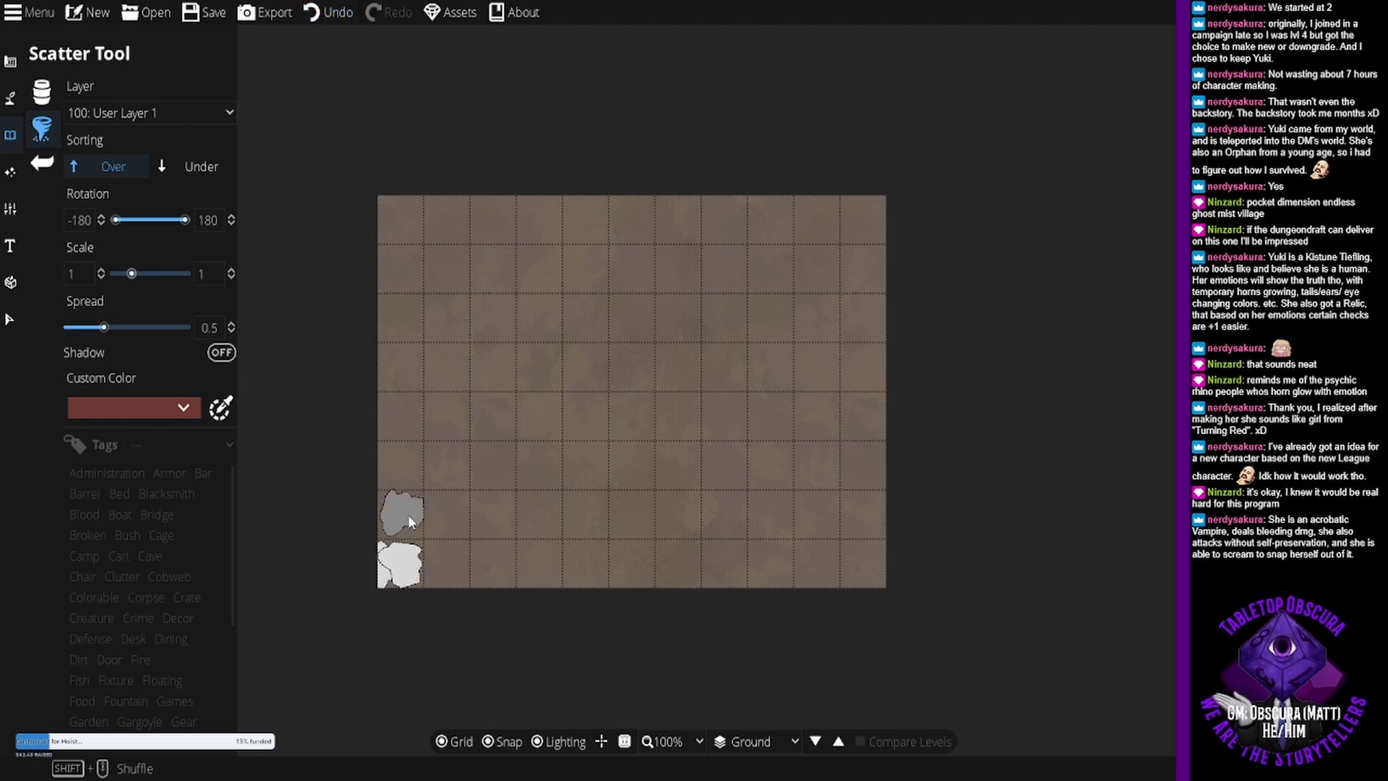
{"action": "mouse_move", "coordinate": [402, 544]}
{"action": "left_mouse_down"}
{"action": "mouse_move", "coordinate": [404, 215]}
{"action": "mouse_move", "coordinate": [446, 199]}
{"action": "left_mouse_up"}
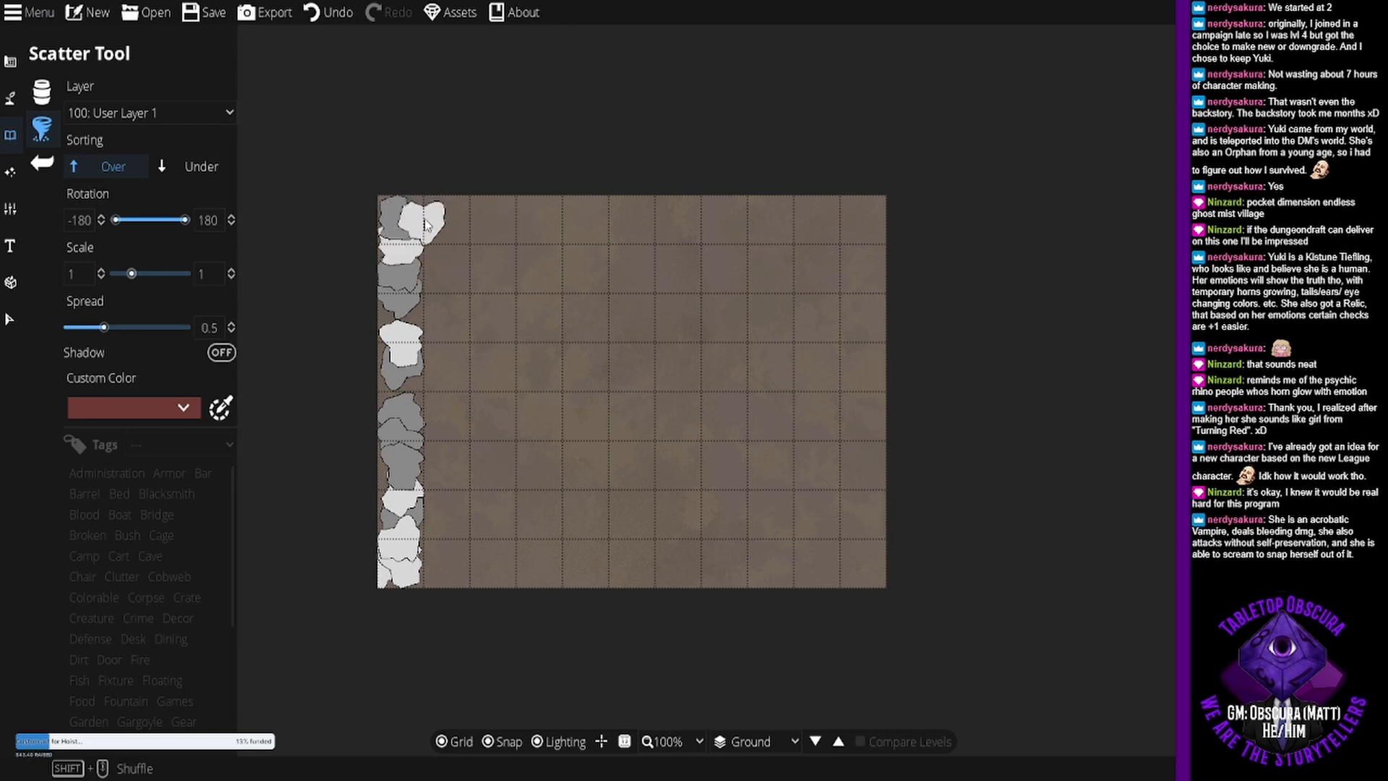
- Scatter white and grey blobs along the map's north edge, from the northwest corner to the northeast corner
{"action": "left_click", "coordinate": [427, 206]}
{"action": "left_click", "coordinate": [449, 229]}
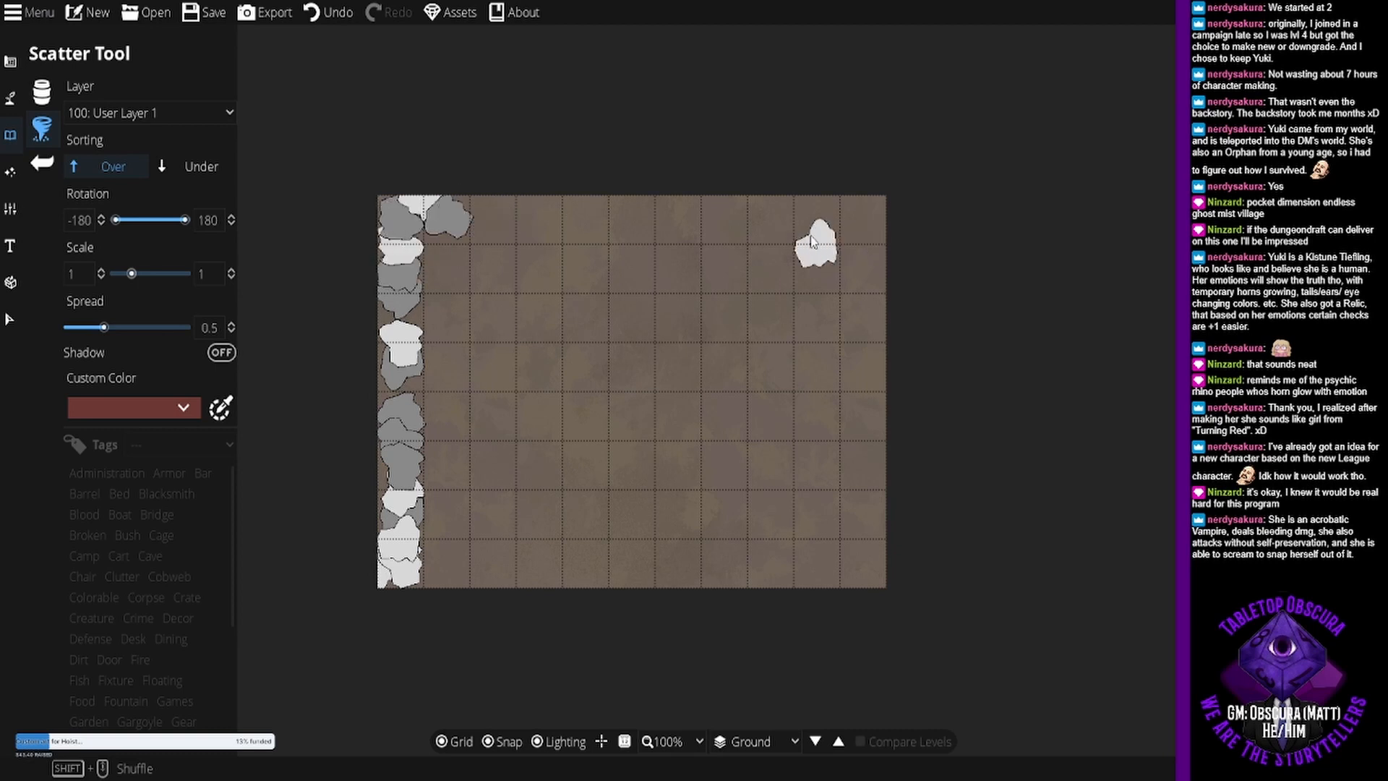
{"action": "left_click", "coordinate": [492, 217]}
{"action": "left_click", "coordinate": [534, 218]}
{"action": "left_click", "coordinate": [562, 218]}
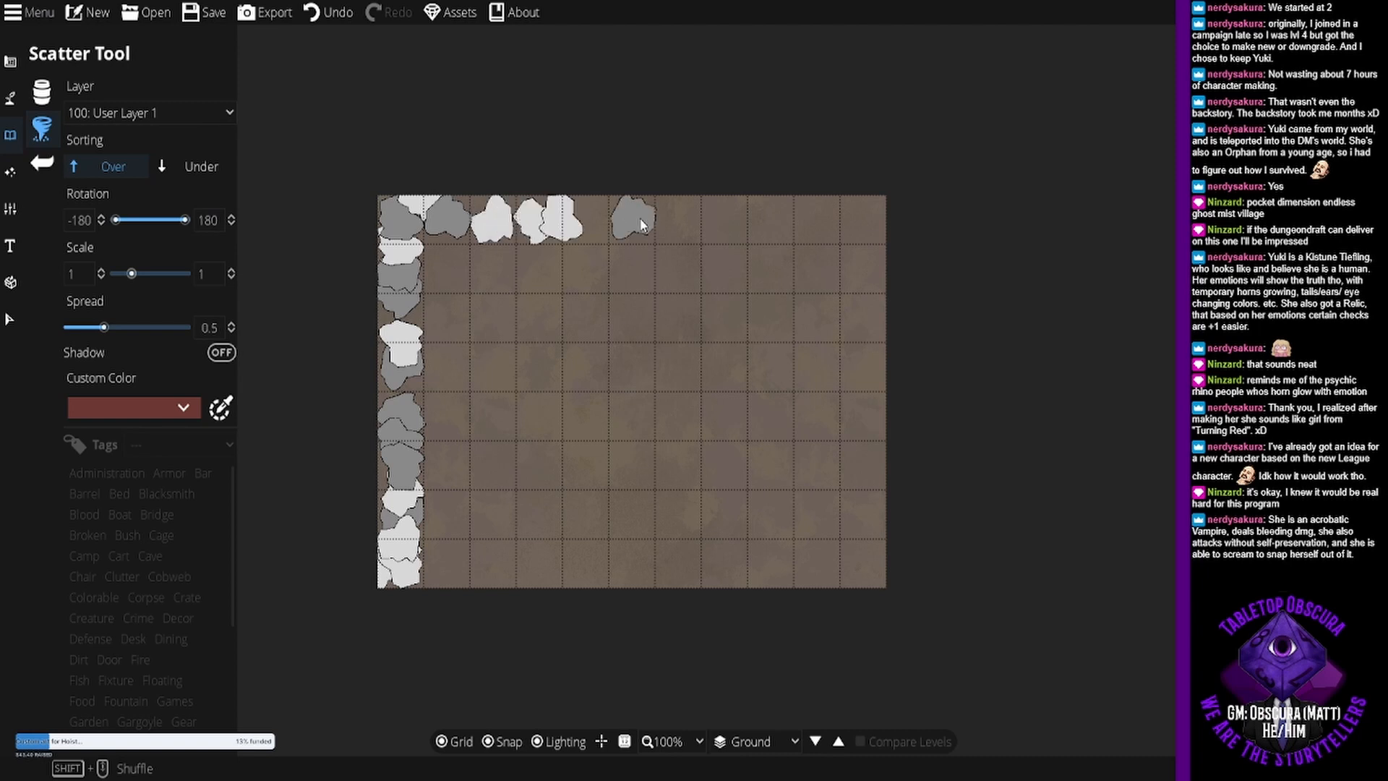
{"action": "left_click", "coordinate": [635, 218]}
{"action": "left_click", "coordinate": [676, 219]}
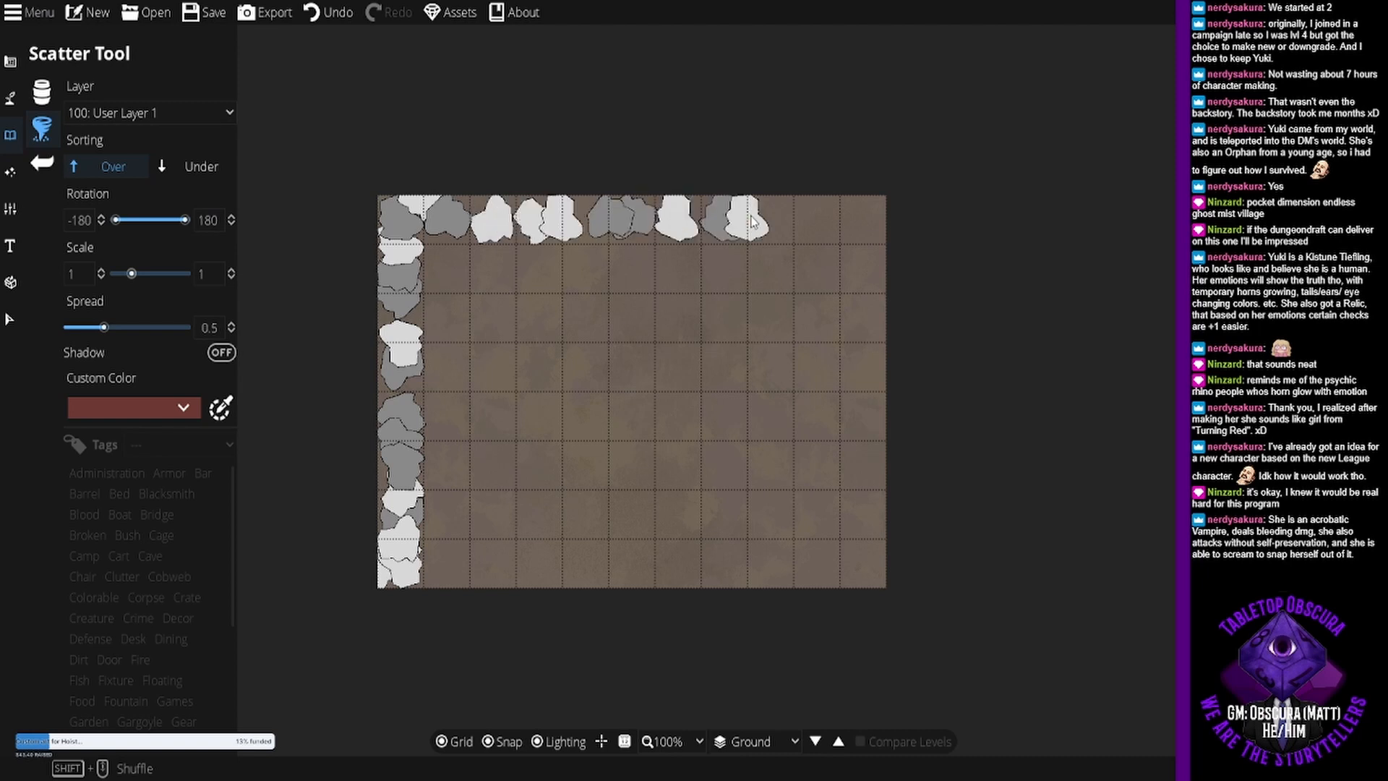
{"action": "left_click", "coordinate": [750, 218]}
{"action": "left_click", "coordinate": [796, 219]}
{"action": "left_click", "coordinate": [840, 218]}
{"action": "left_click", "coordinate": [865, 216]}
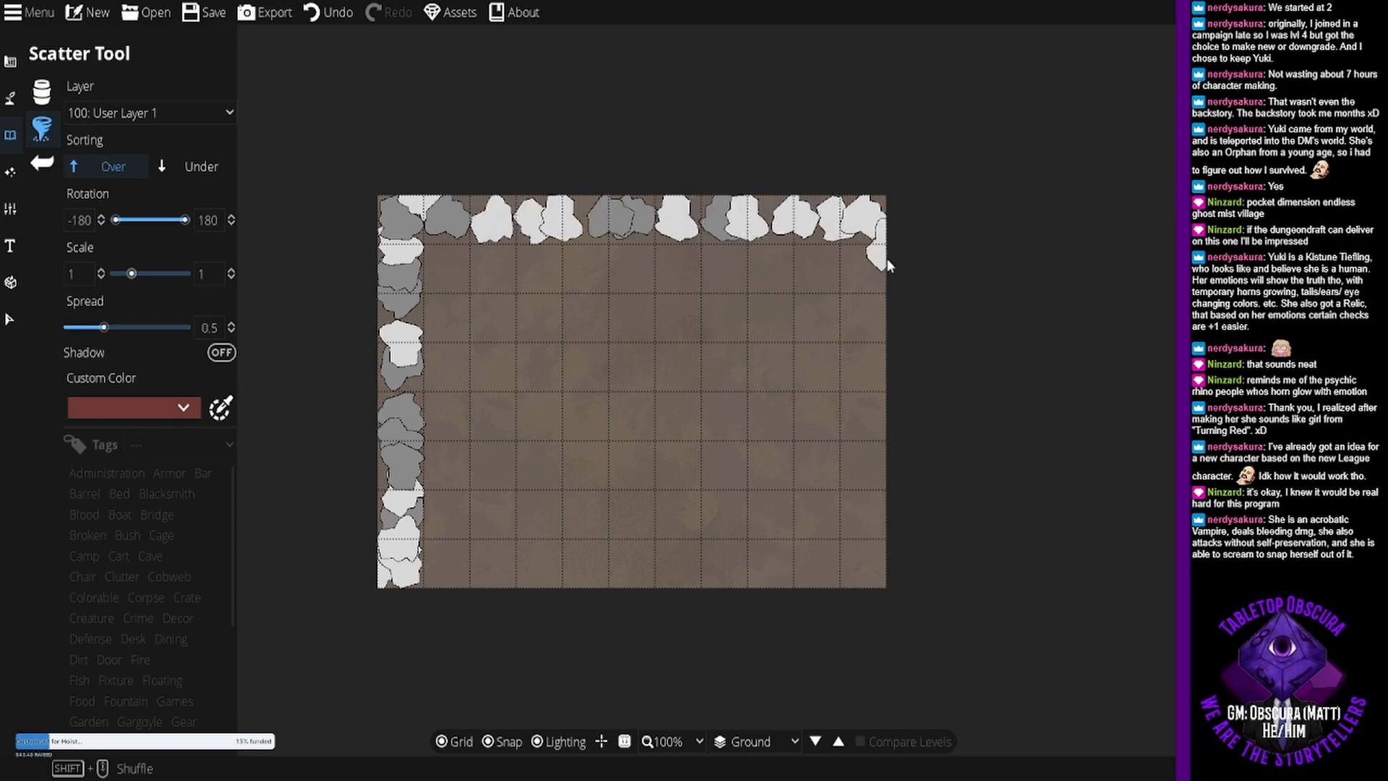
- Scatter overlapping white and grey blobs down the map's east edge to the southeast corner
{"action": "left_click", "coordinate": [869, 268]}
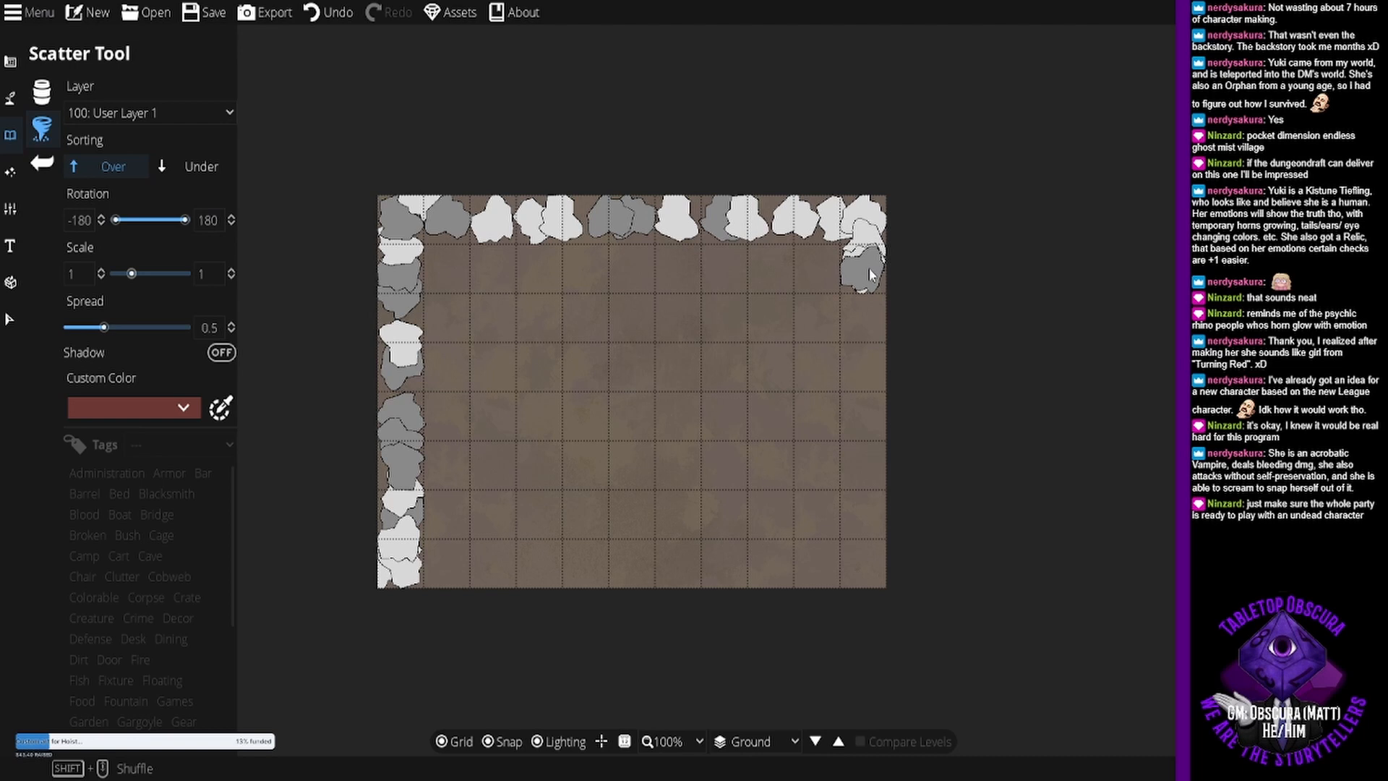
{"action": "left_click", "coordinate": [865, 295]}
{"action": "left_click", "coordinate": [868, 318]}
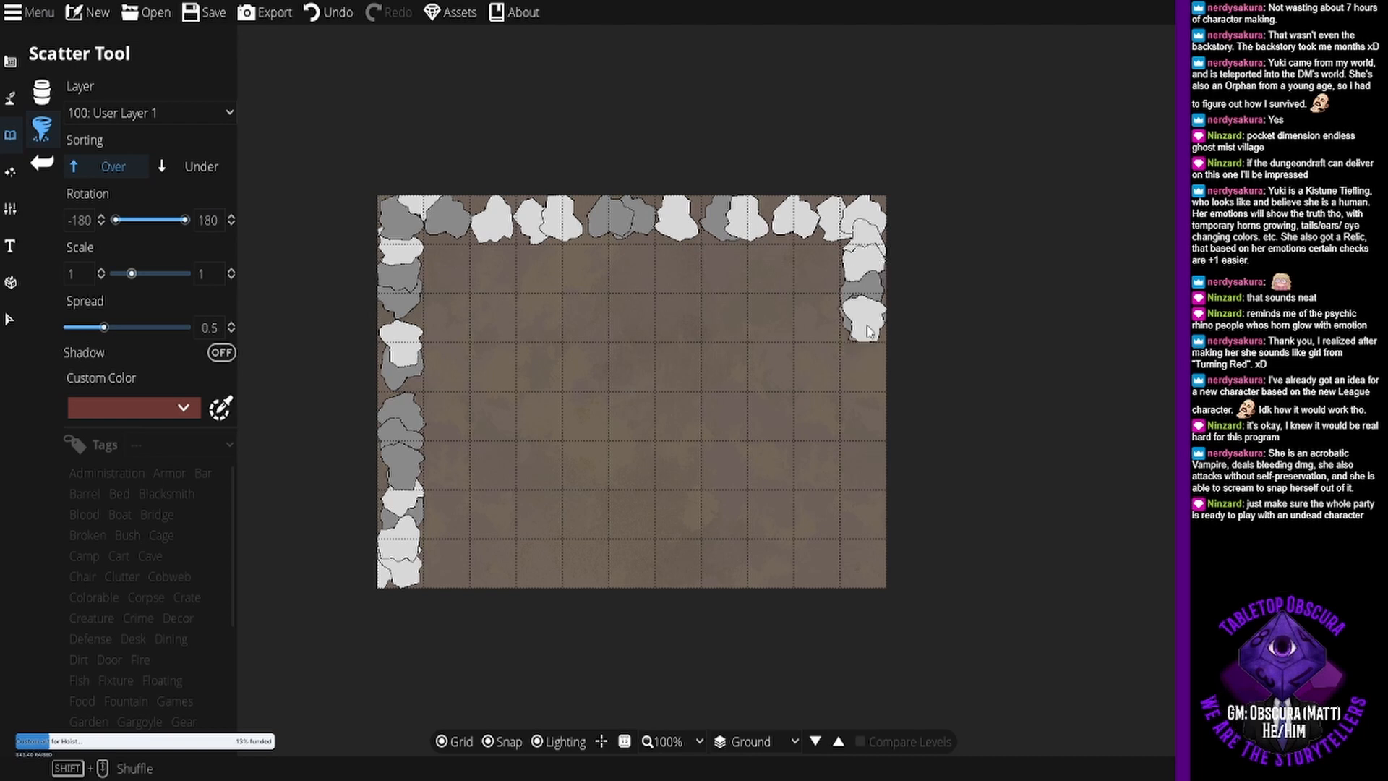
{"action": "left_click", "coordinate": [866, 347]}
{"action": "left_click", "coordinate": [863, 372]}
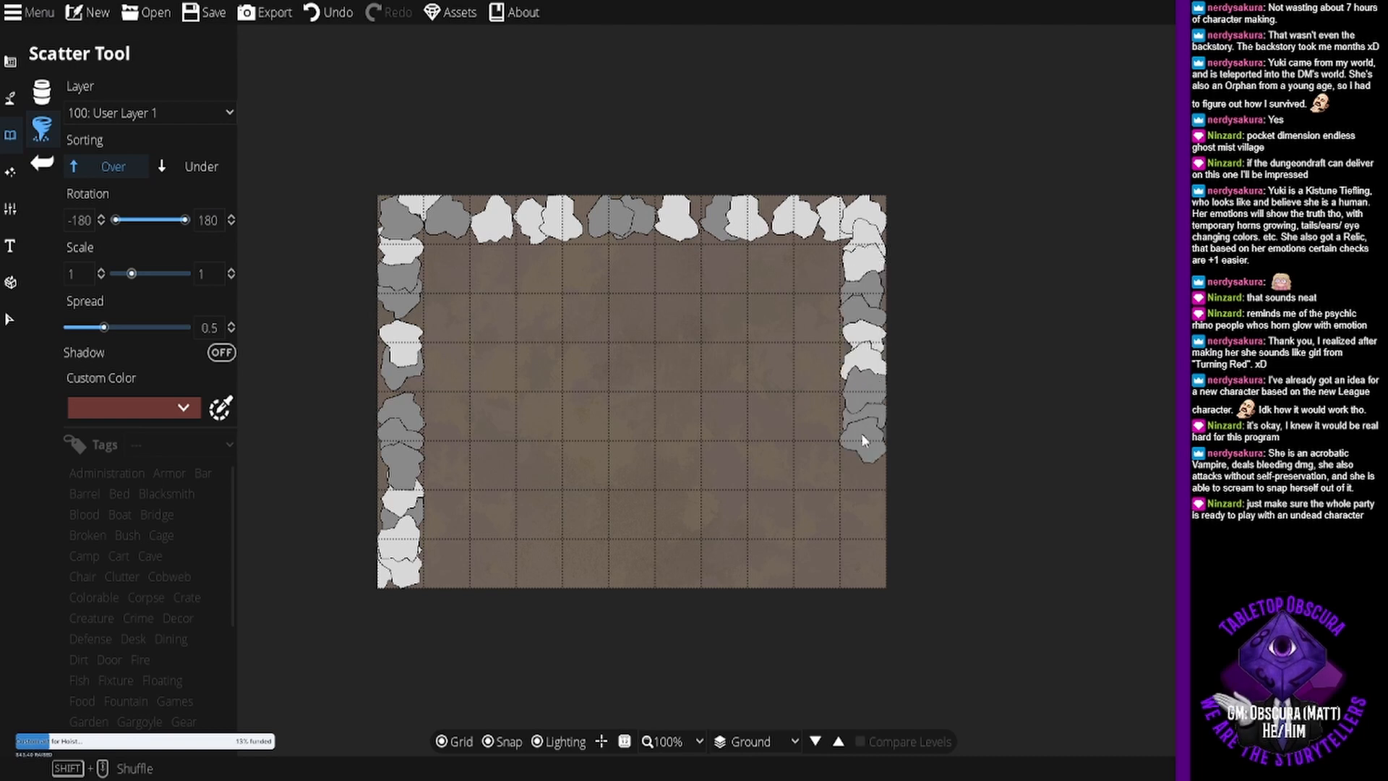
{"action": "left_click", "coordinate": [862, 436]}
{"action": "left_click", "coordinate": [858, 465]}
{"action": "left_click", "coordinate": [859, 497]}
{"action": "left_click", "coordinate": [860, 541]}
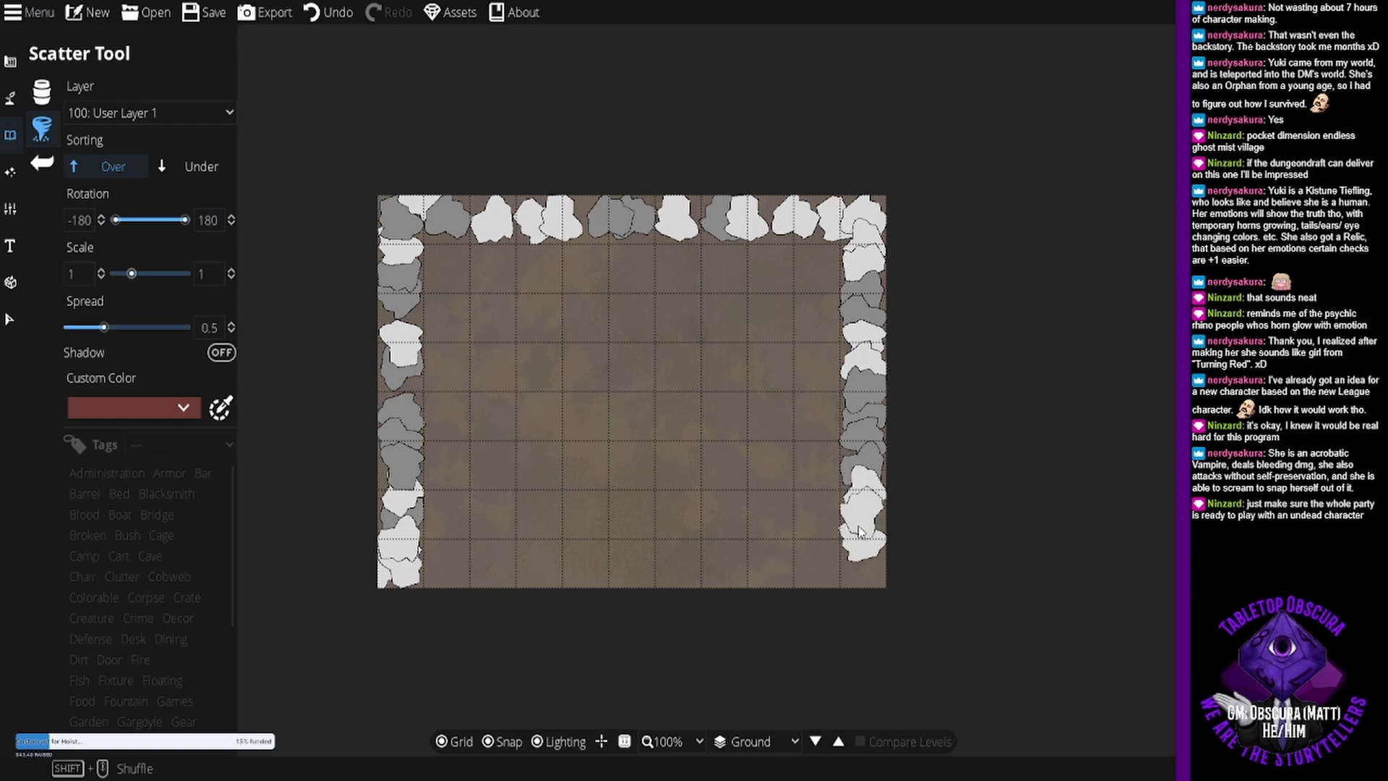
{"action": "left_click", "coordinate": [863, 564]}
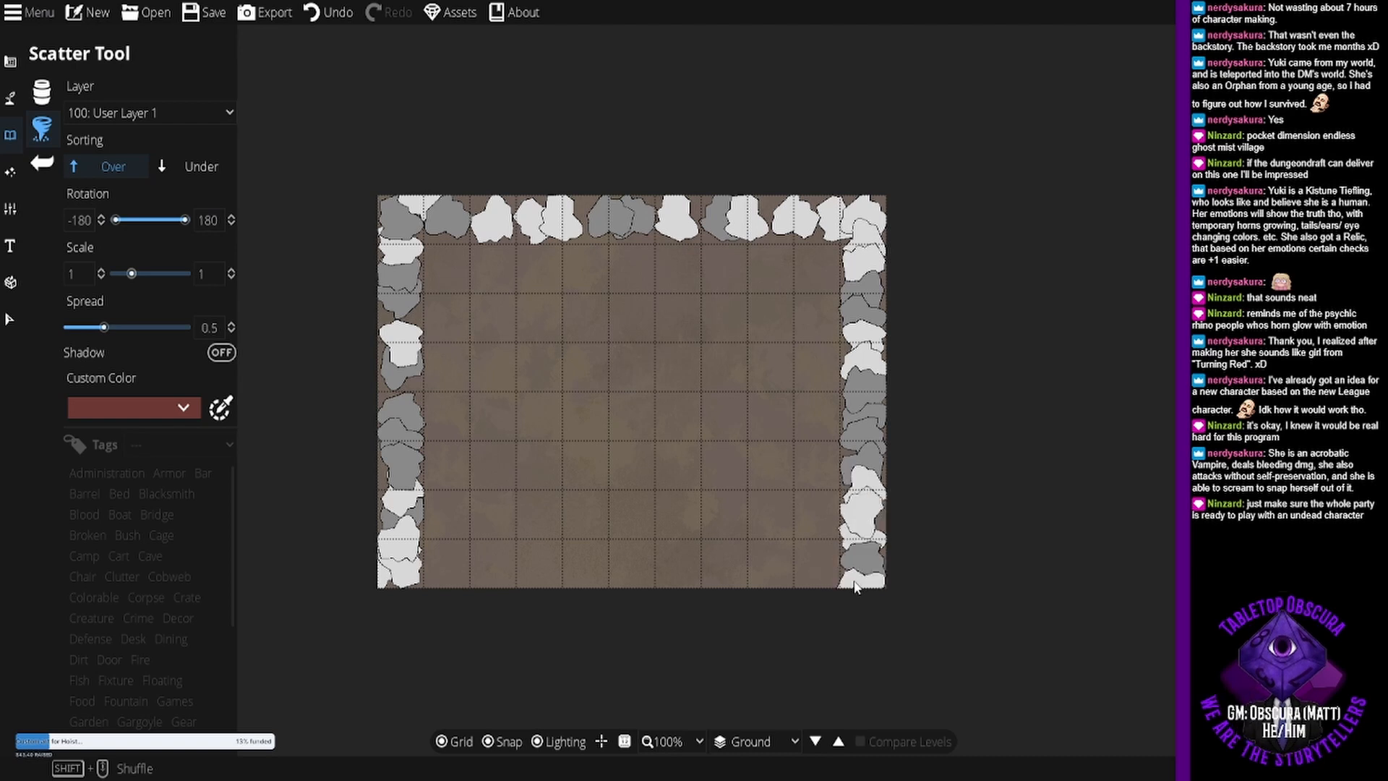
- Scatter white and grey blobs along the south edge, leaving a one-tile gap near its middle, and fill the gaps on the west edge
{"action": "left_click", "coordinate": [859, 582]}
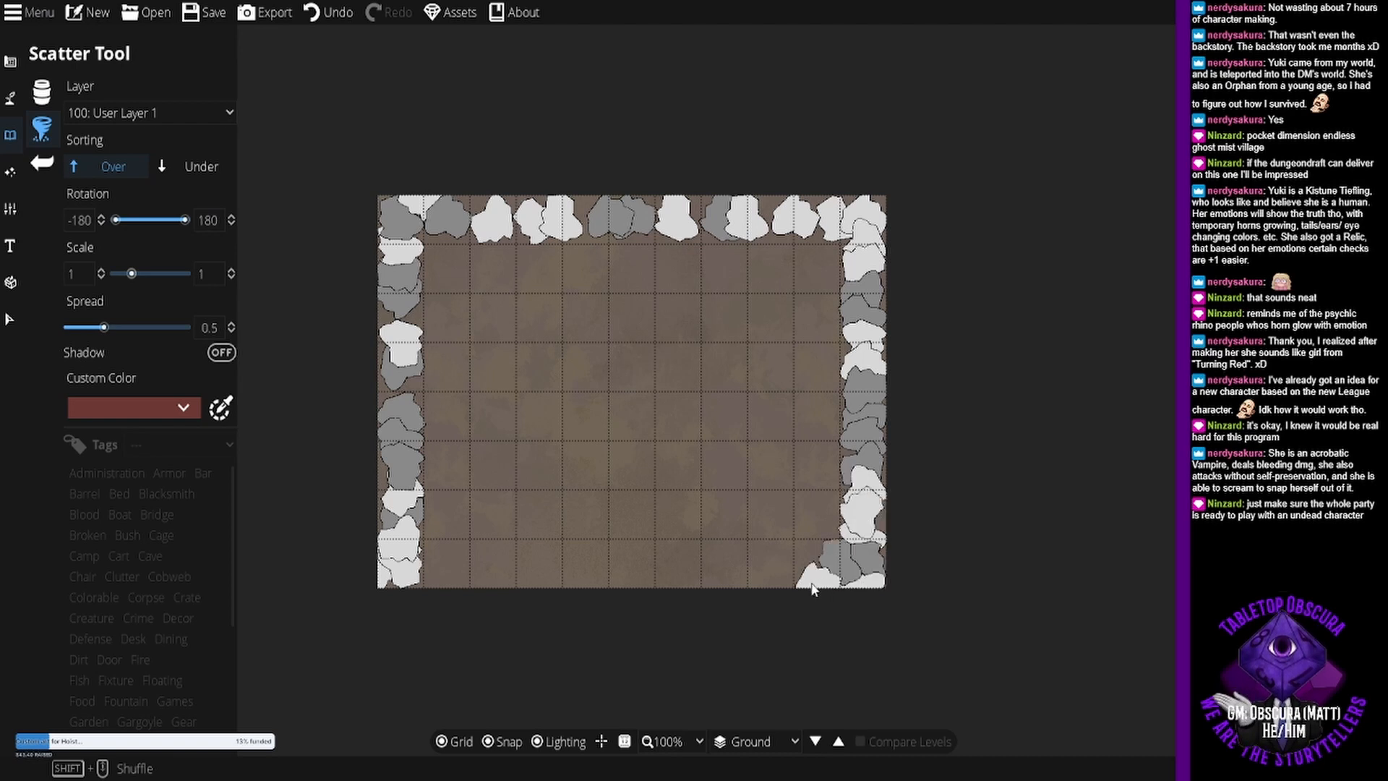
{"action": "left_click", "coordinate": [787, 570]}
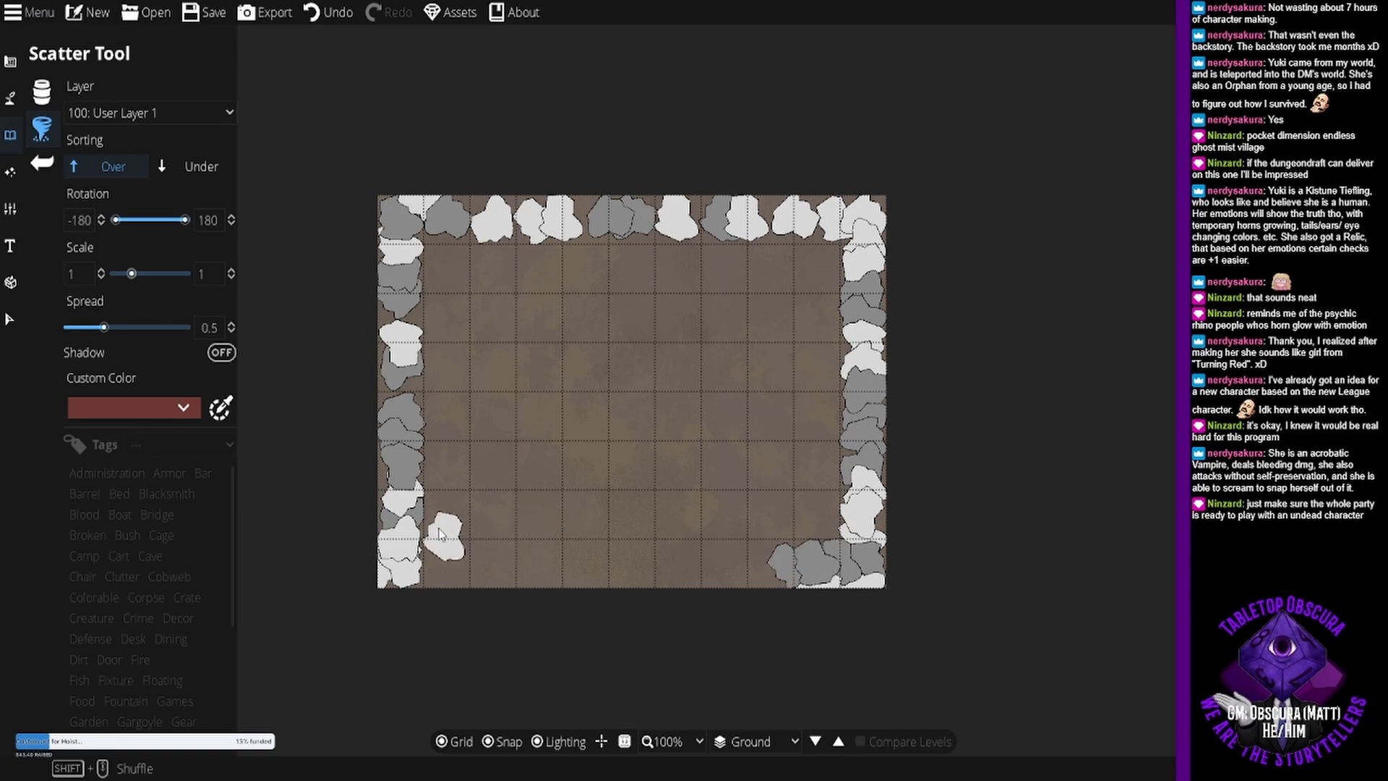
{"action": "left_click", "coordinate": [399, 391]}
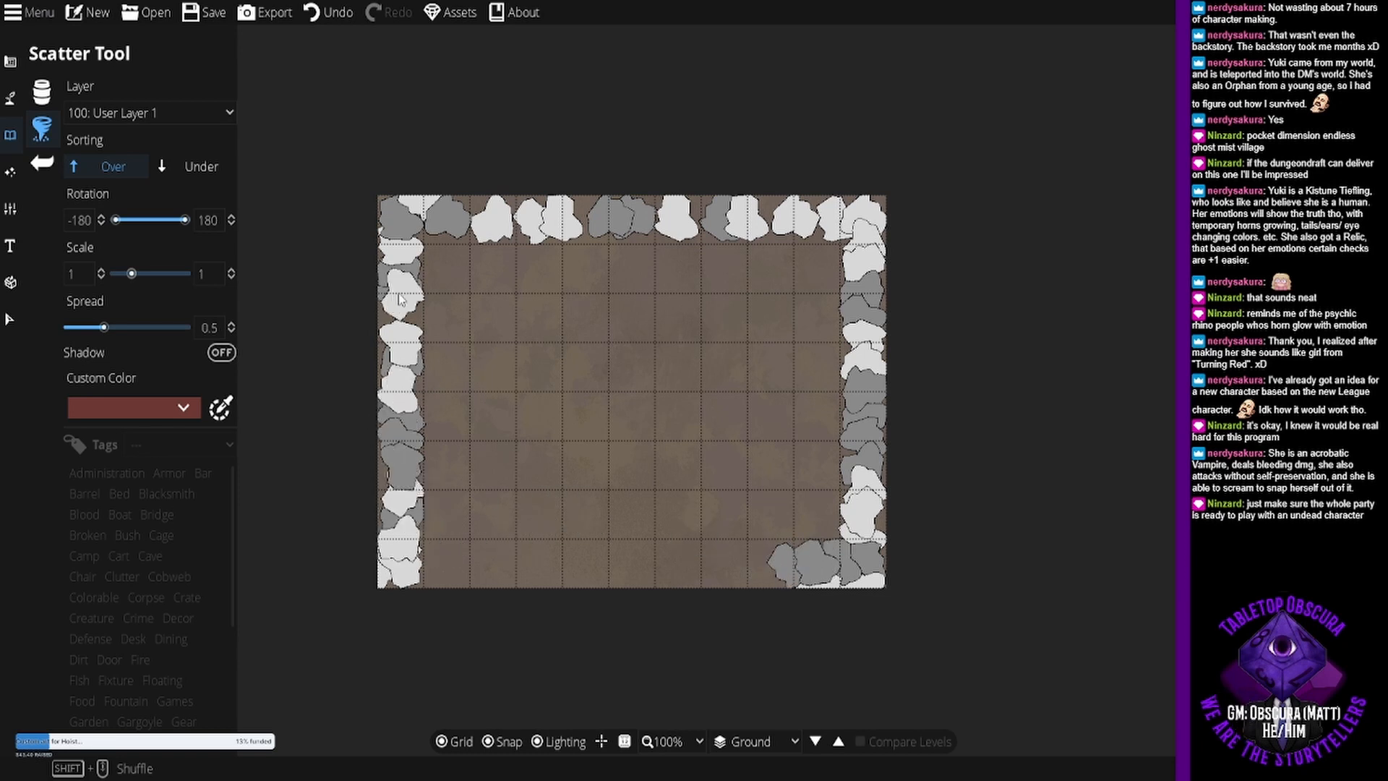
{"action": "left_click", "coordinate": [395, 318]}
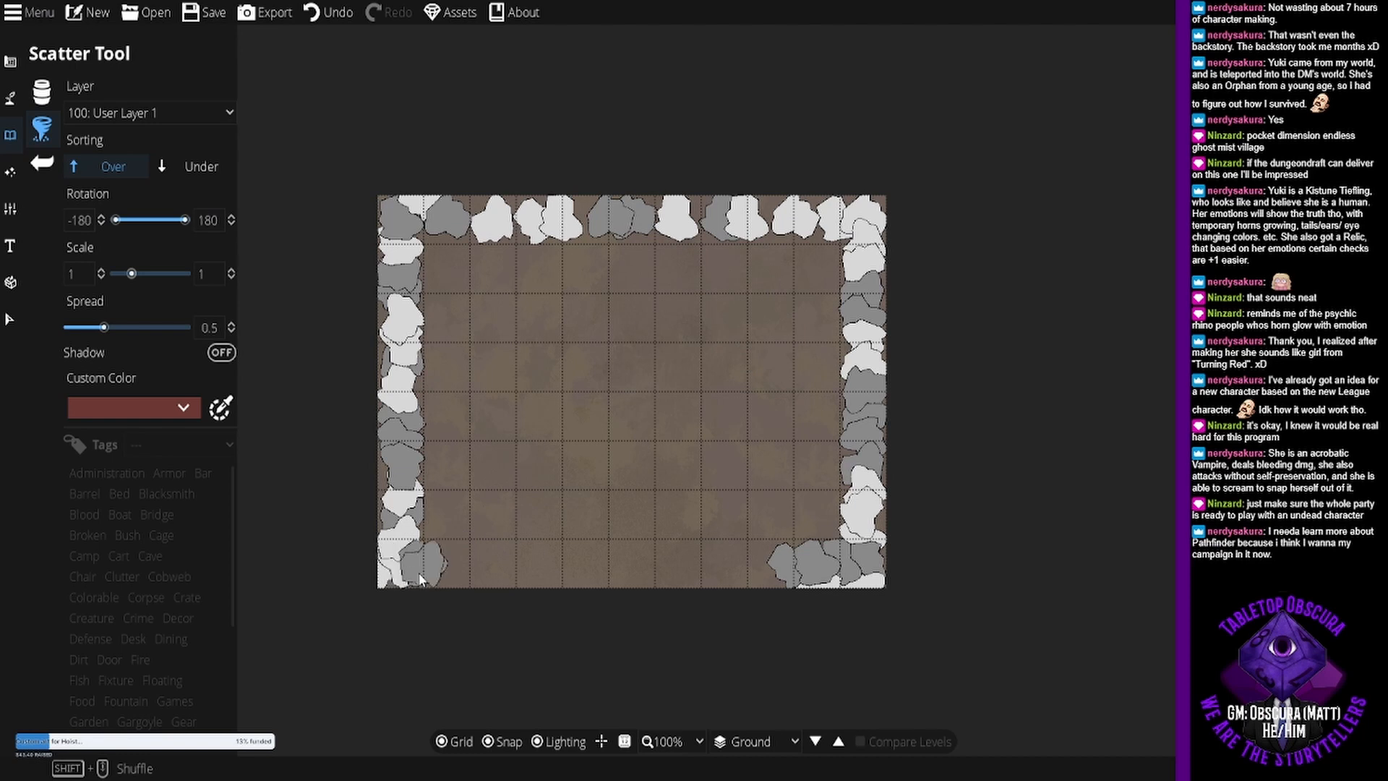
{"action": "left_click_drag", "start_coordinate": [454, 561], "coordinate": [536, 555]}
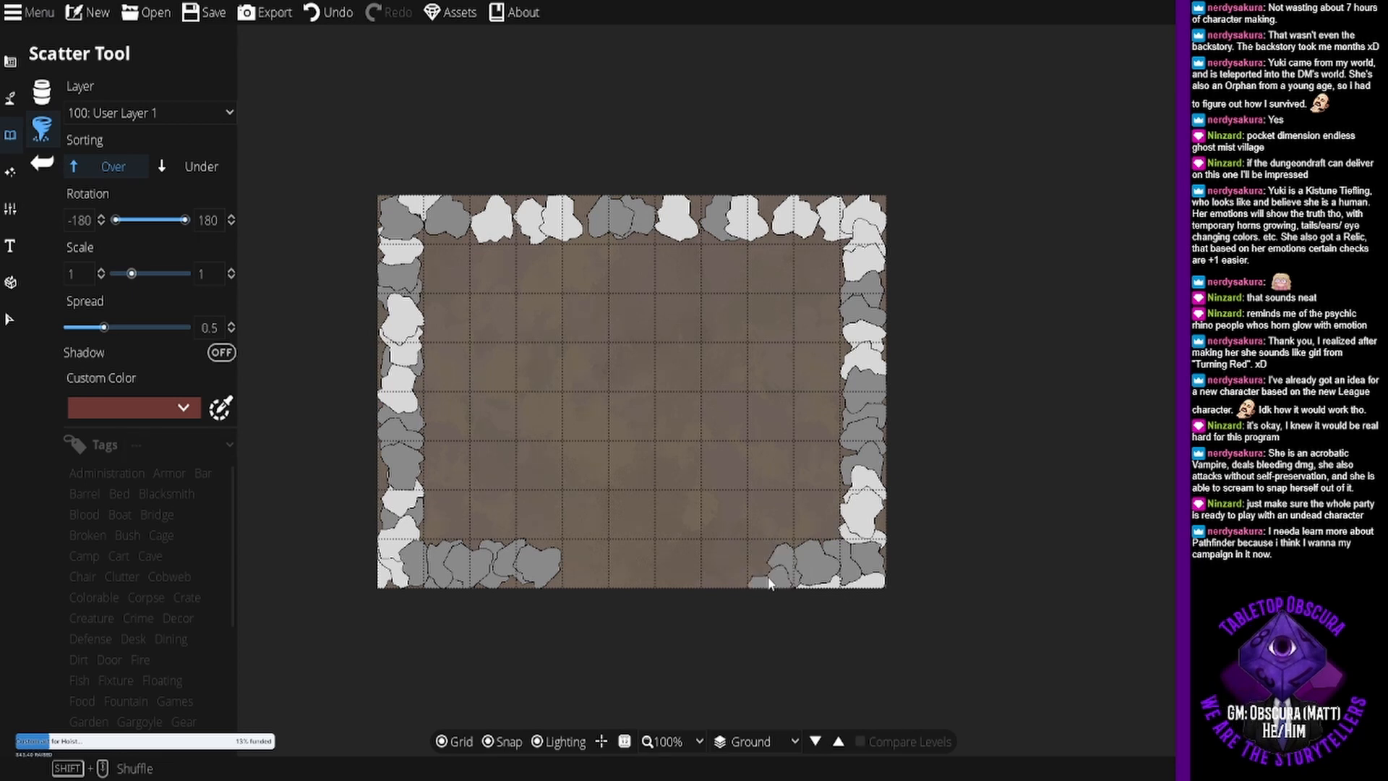
{"action": "left_click", "coordinate": [770, 562]}
{"action": "left_click", "coordinate": [725, 562]}
{"action": "left_click", "coordinate": [746, 564]}
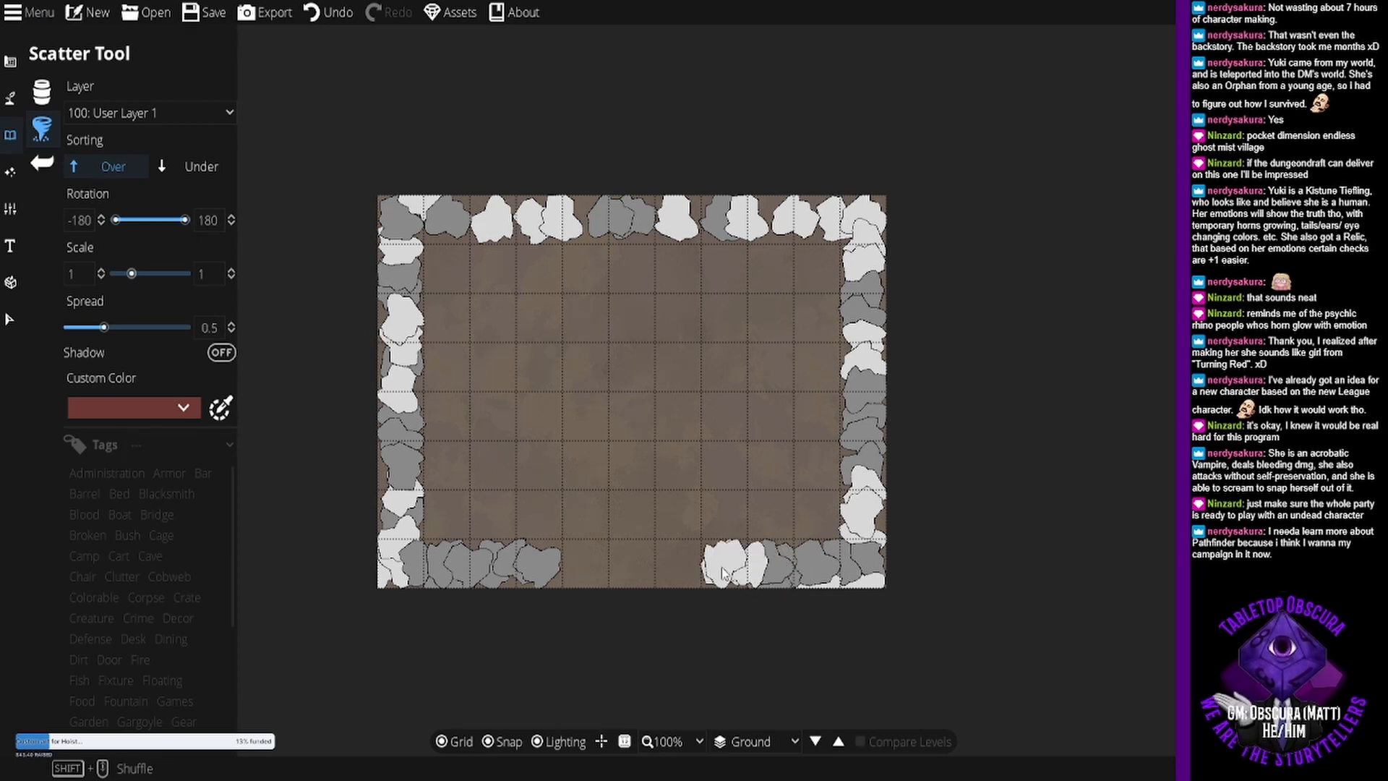
{"action": "left_click", "coordinate": [703, 564]}
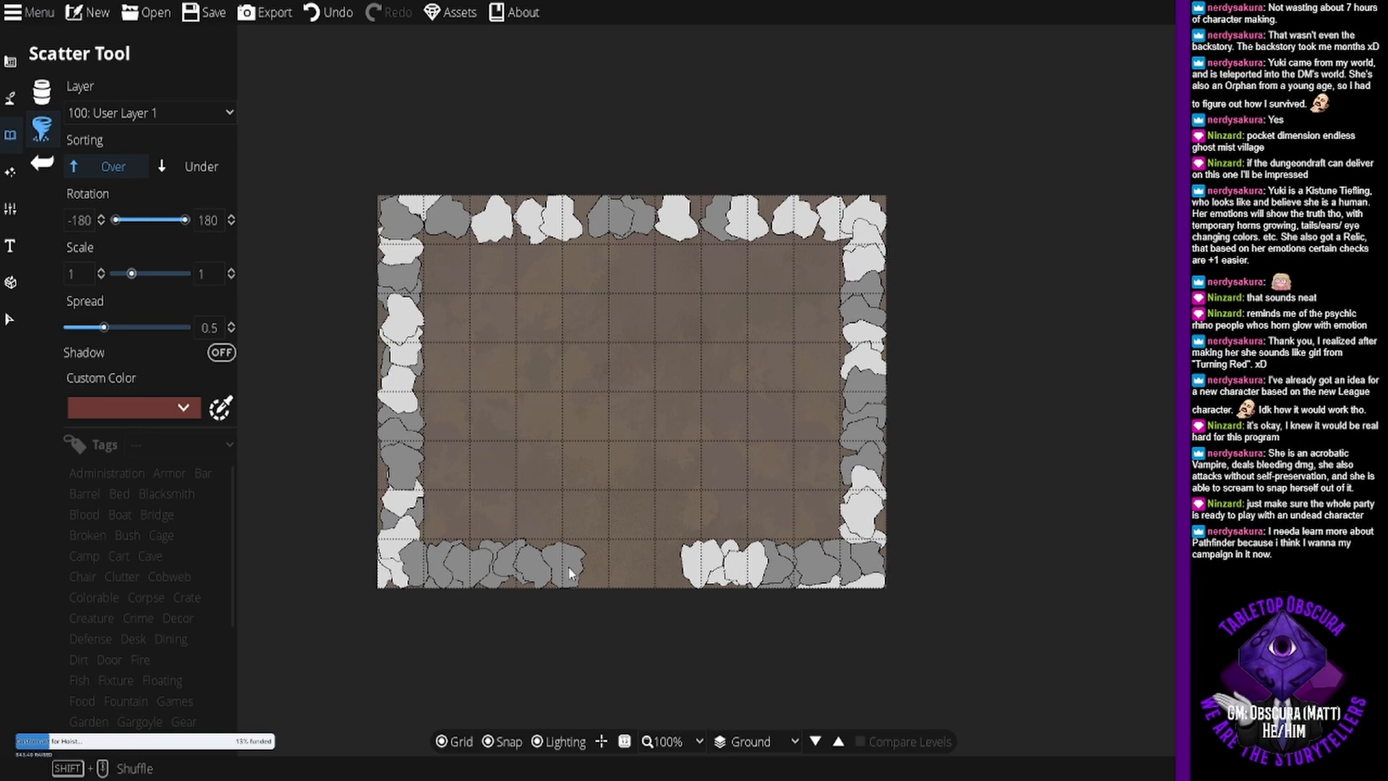
{"action": "left_click", "coordinate": [583, 566]}
{"action": "left_click", "coordinate": [567, 571]}
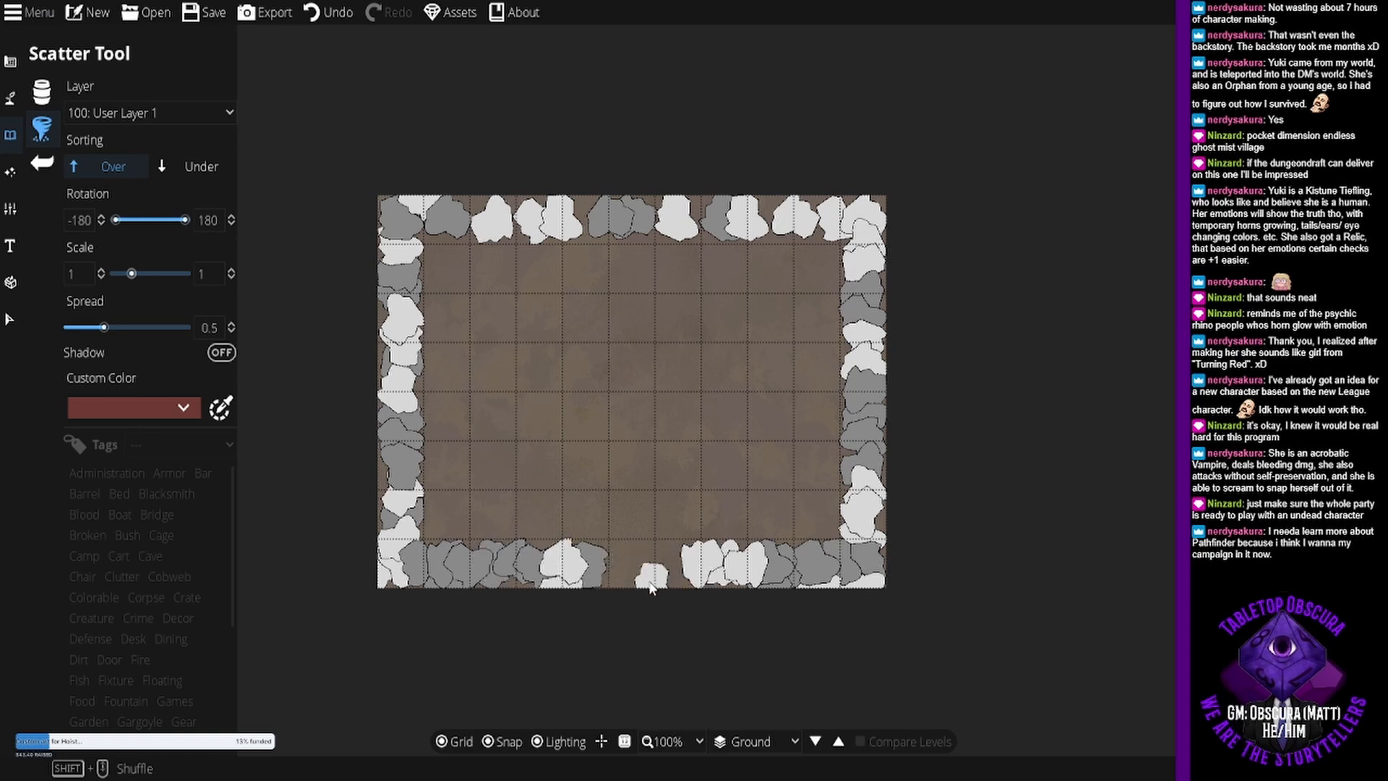
{"action": "left_click", "coordinate": [679, 583]}
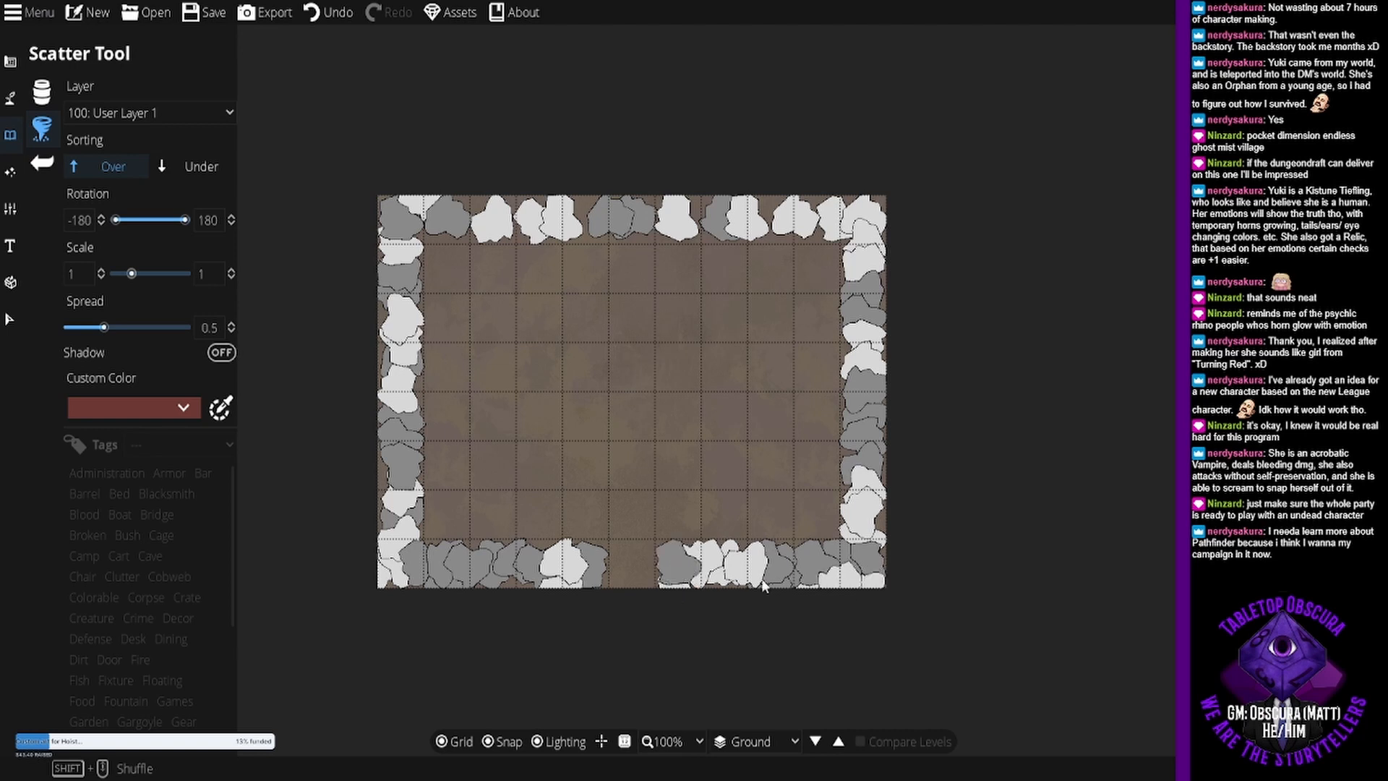
- Fill the gaps between the blobs along the map's north edge with more scattered white and grey blobs
{"action": "left_click", "coordinate": [568, 219]}
{"action": "left_click", "coordinate": [587, 220]}
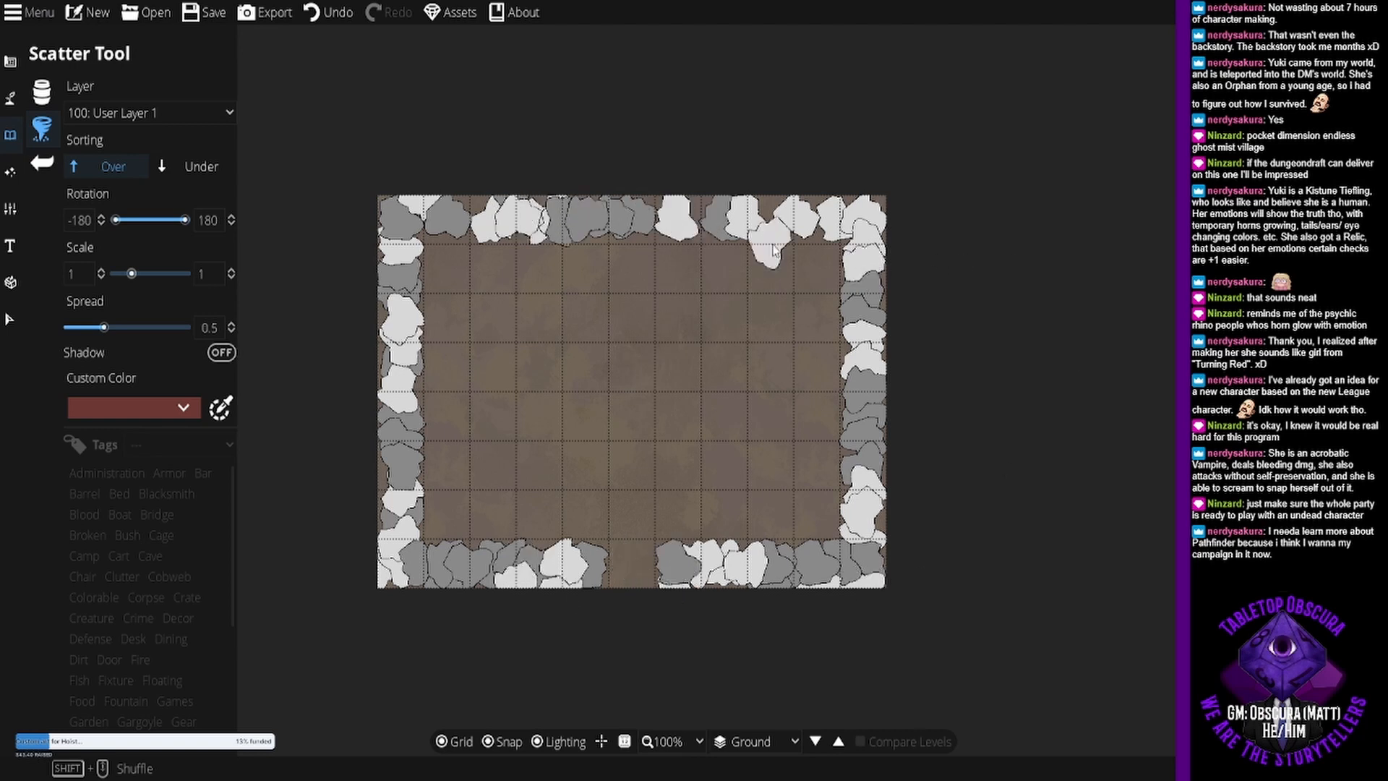
{"action": "left_click", "coordinate": [469, 221]}
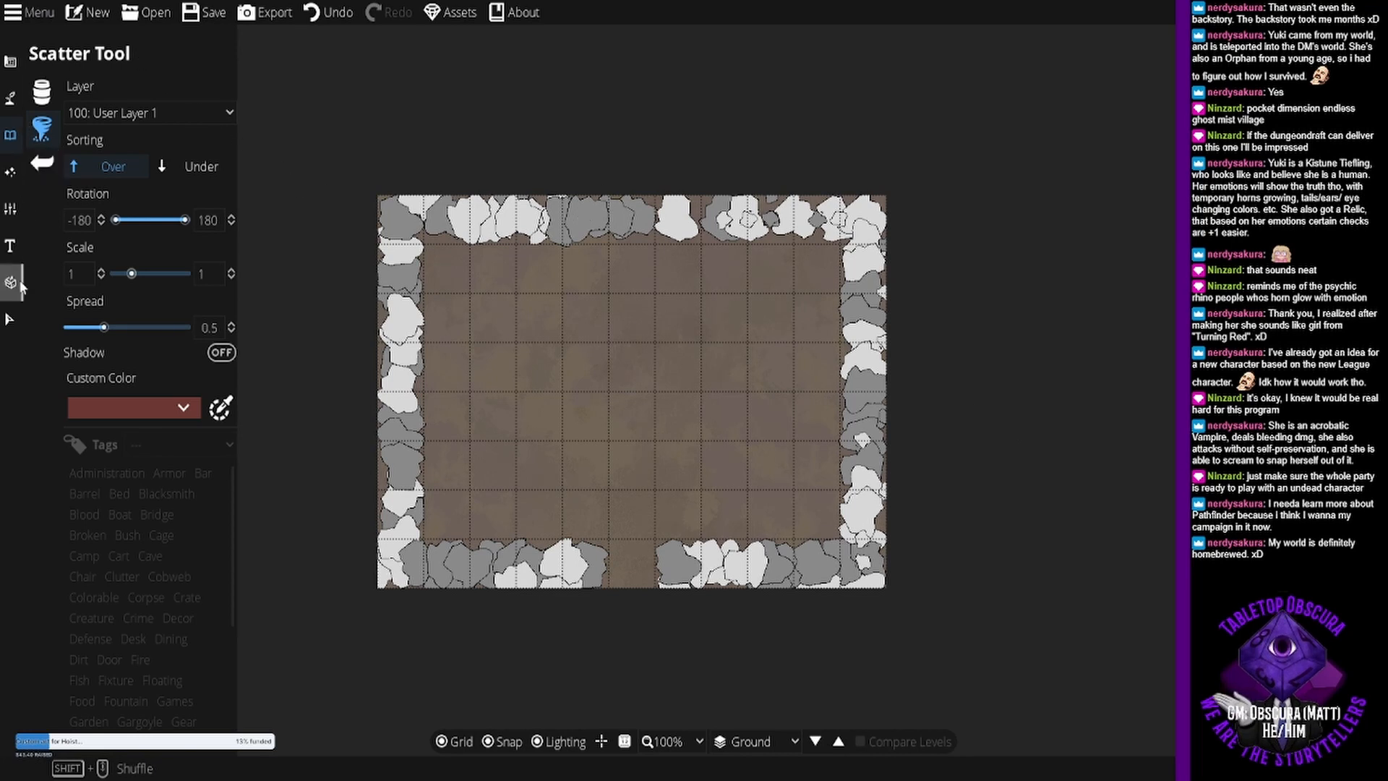
- Select all the scattered blobs around the map's border and delete them
{"action": "left_click", "coordinate": [10, 319]}
{"action": "left_click_drag", "start_coordinate": [336, 153], "coordinate": [974, 666]}
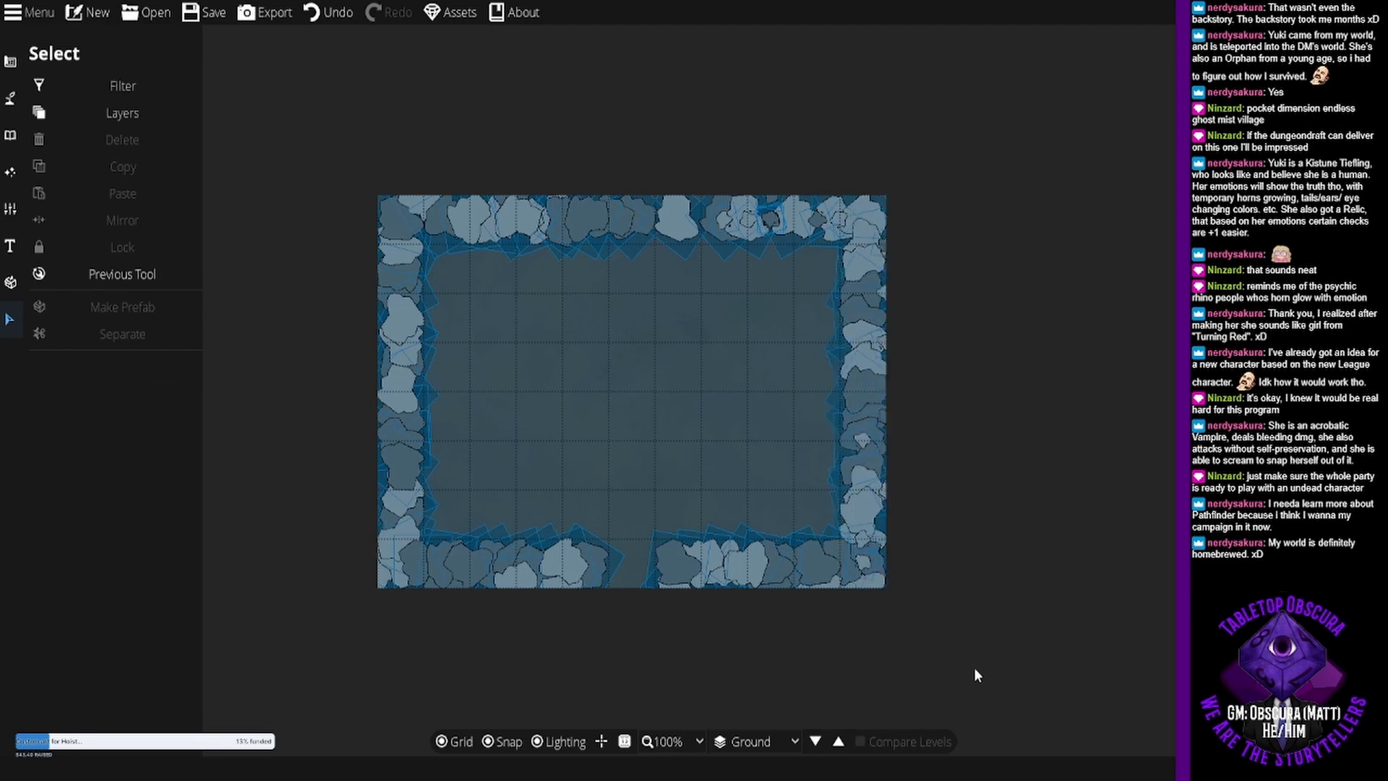
{"action": "key", "text": "Delete"}
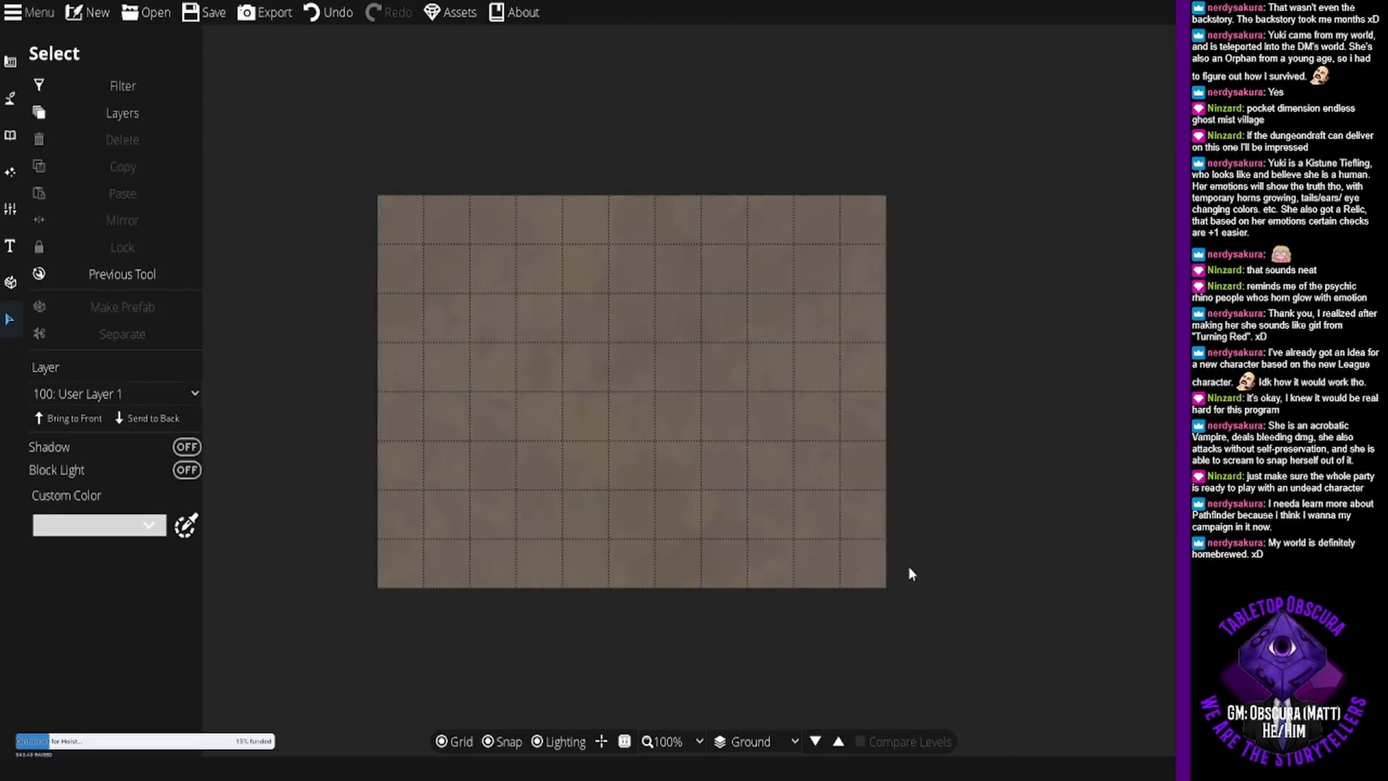
- Build a rectangular room covering the whole 11 by 8 tile map, with the wood plank floor and the diagonally hatched wall style
{"action": "left_click", "coordinate": [11, 62]}
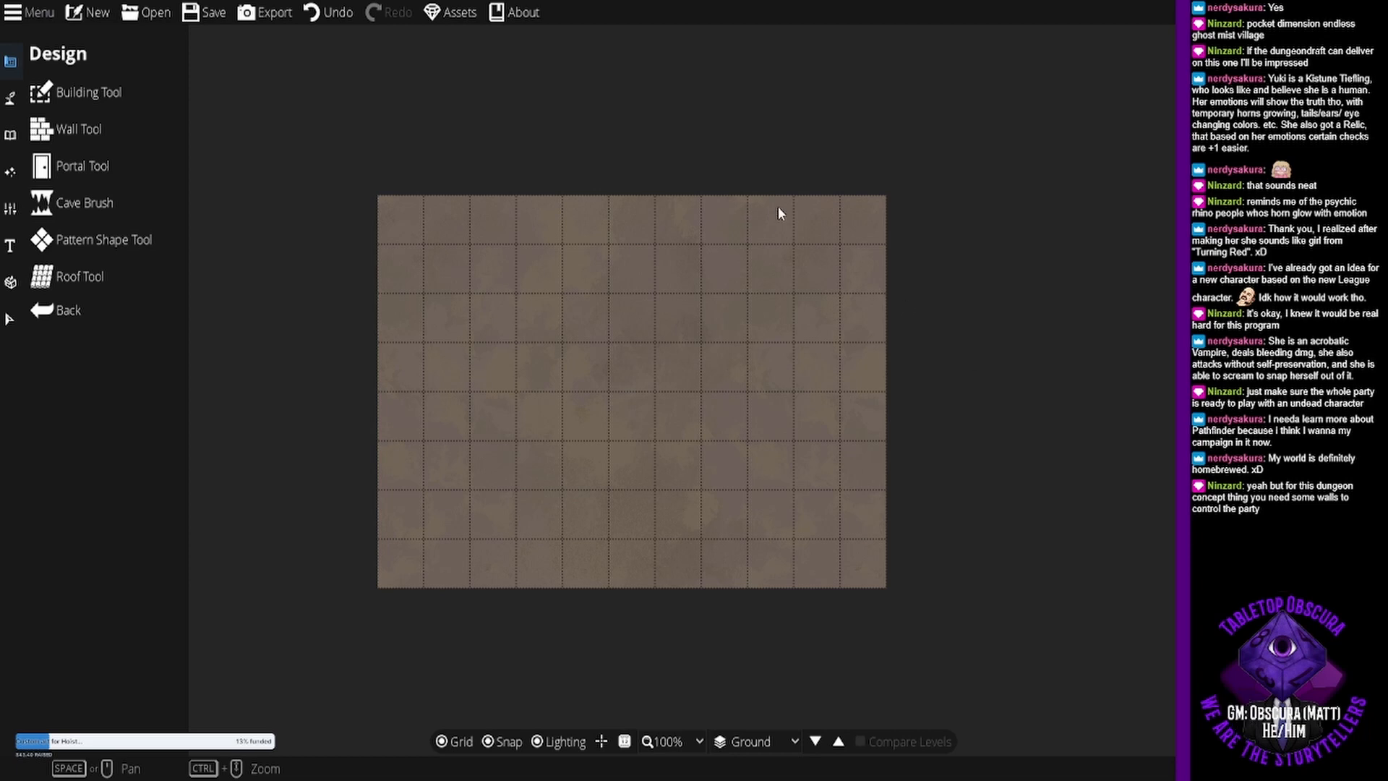
{"action": "left_click", "coordinate": [116, 92]}
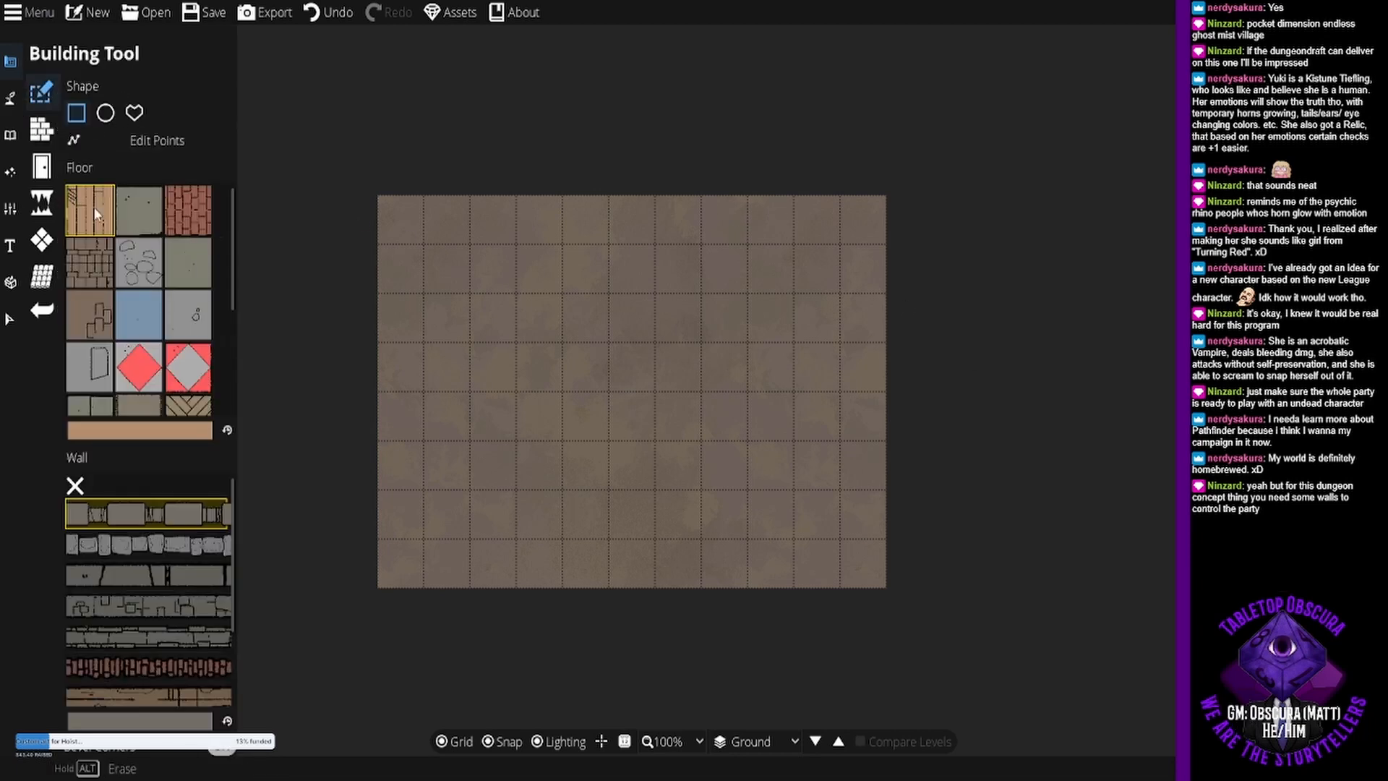
{"action": "scroll", "coordinate": [159, 655], "scroll_direction": "down", "scroll_amount": 2}
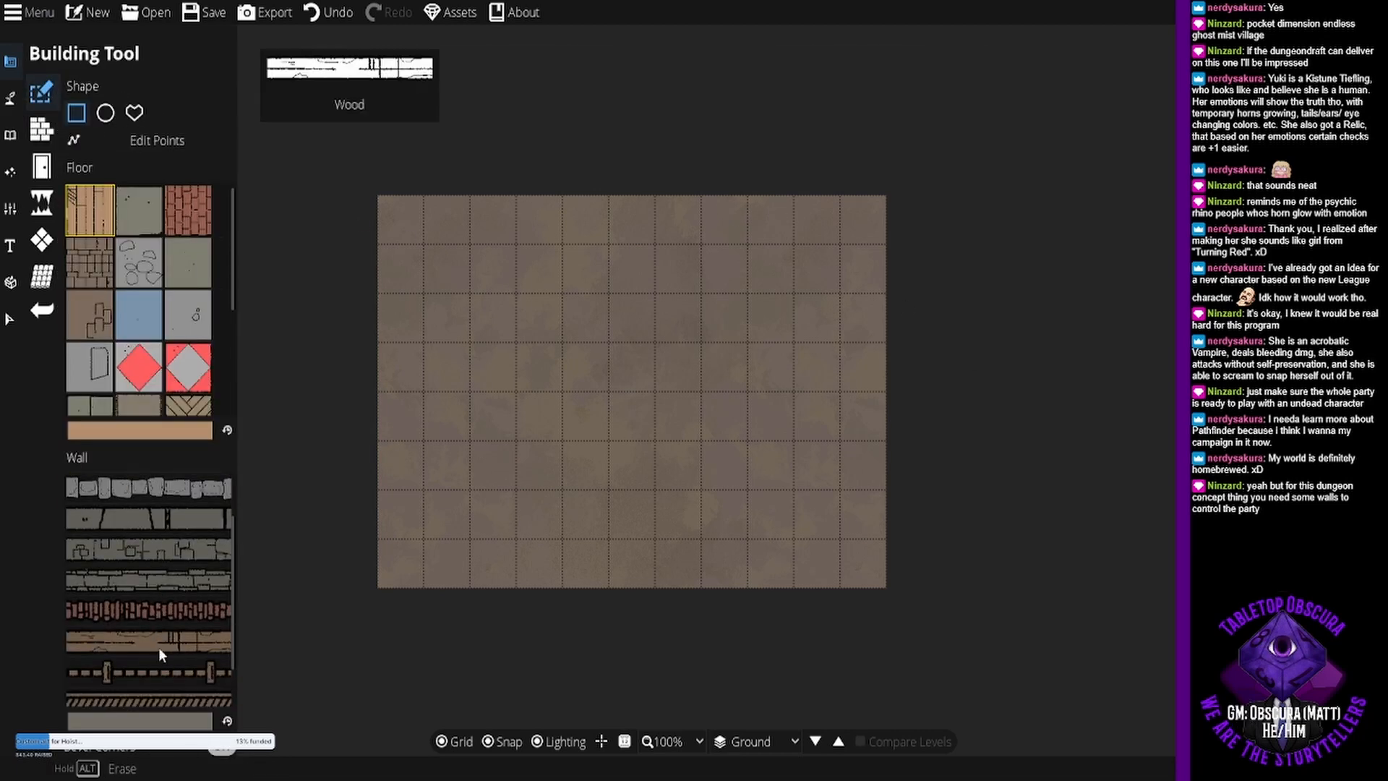
{"action": "scroll", "coordinate": [159, 655], "scroll_direction": "down", "scroll_amount": 2}
{"action": "left_click", "coordinate": [158, 659]}
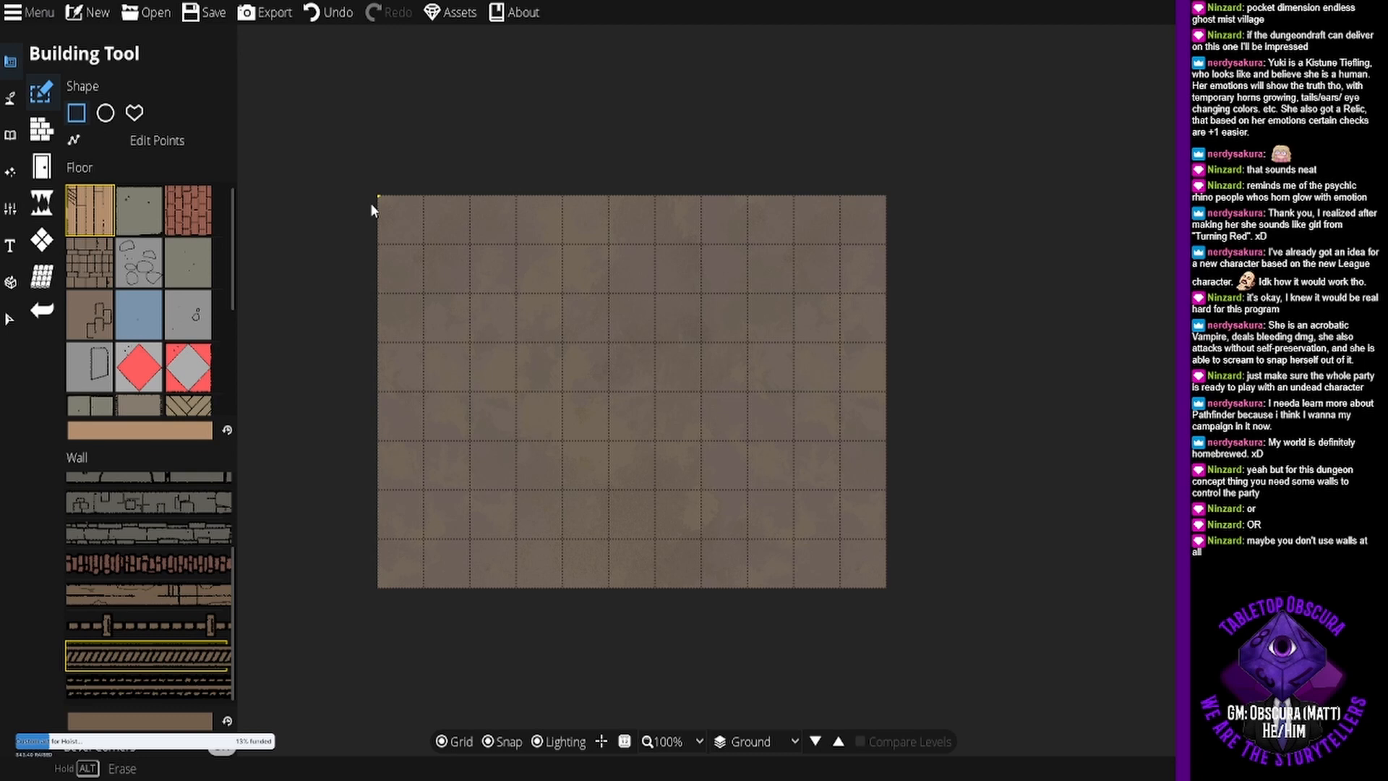
{"action": "left_click_drag", "start_coordinate": [374, 206], "coordinate": [871, 568]}
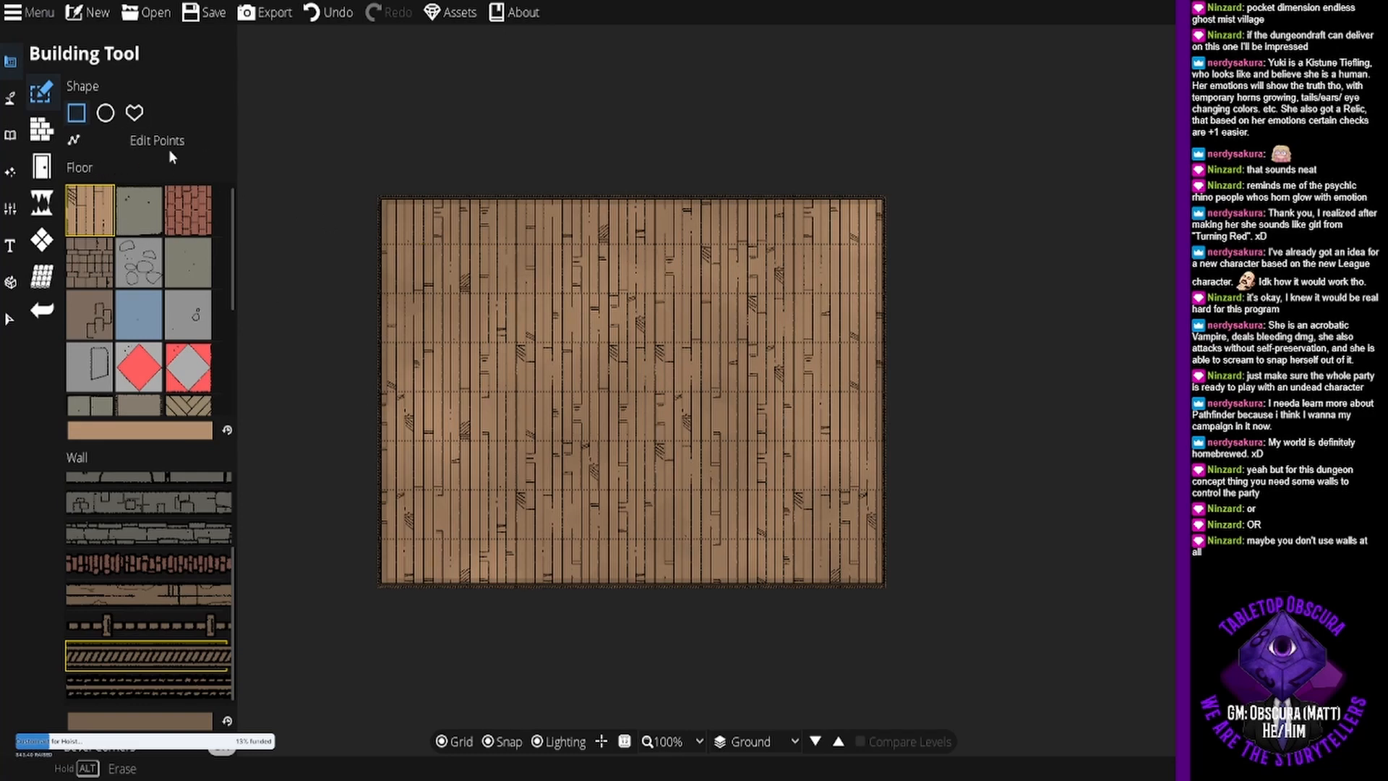
- Edit the room's points to cut a notch one tile wide and four tiles deep into the south edge at the fourth column
{"action": "left_click", "coordinate": [148, 143]}
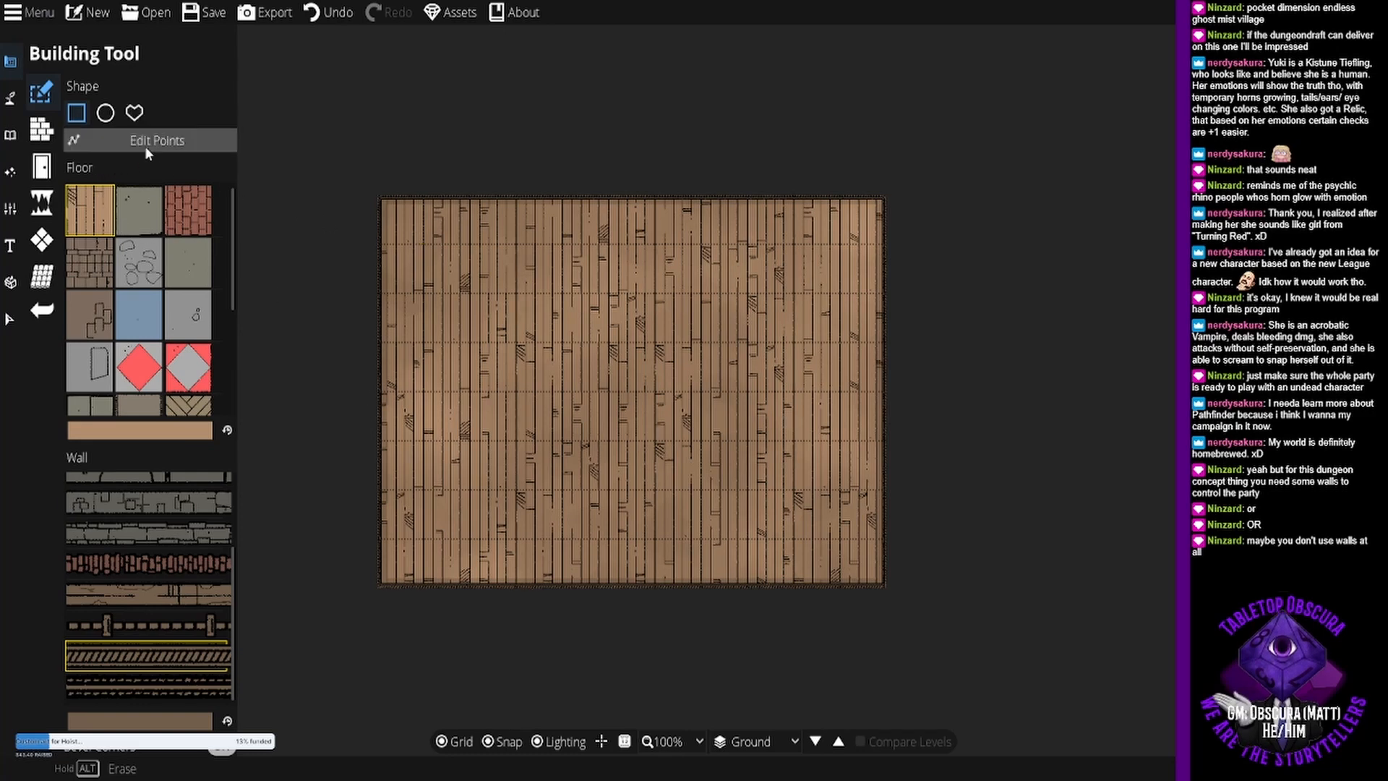
{"action": "left_click", "coordinate": [562, 584]}
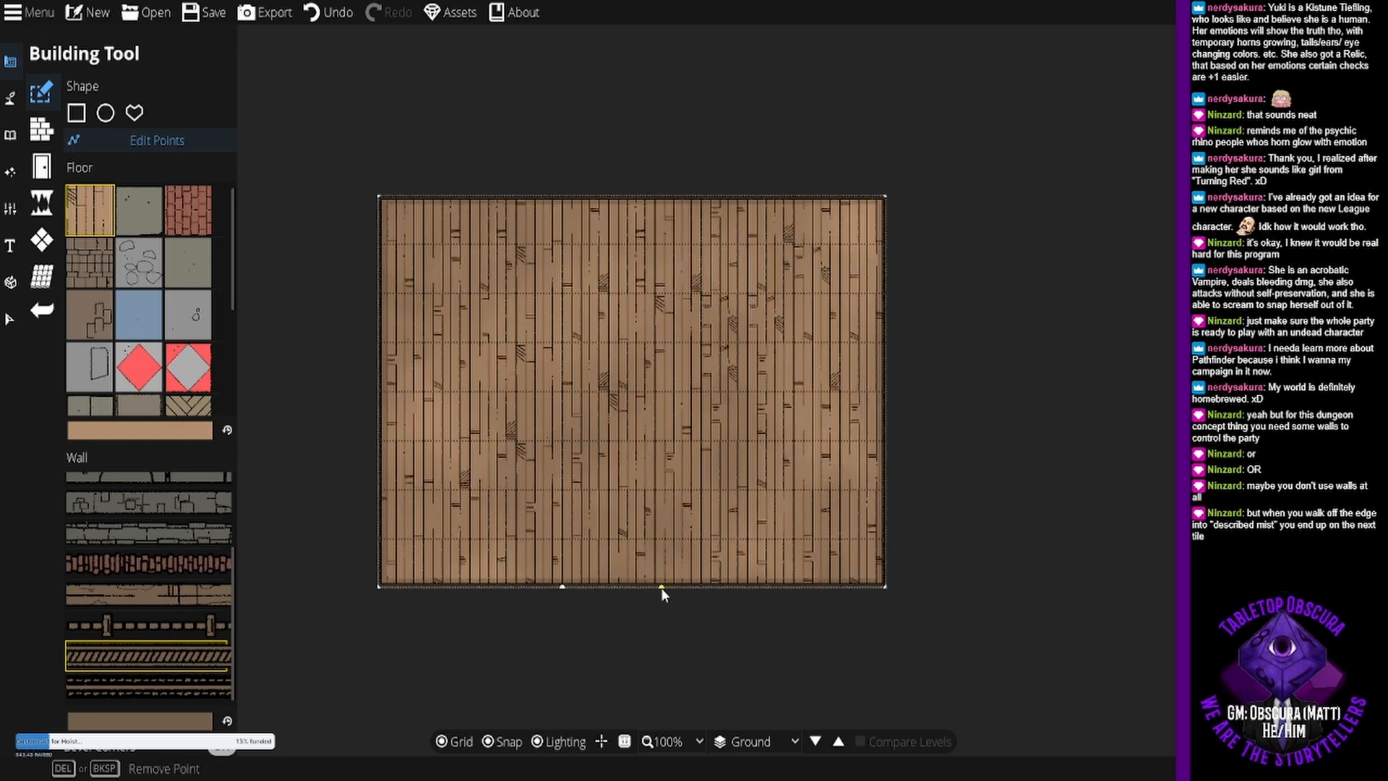
{"action": "left_click", "coordinate": [702, 584]}
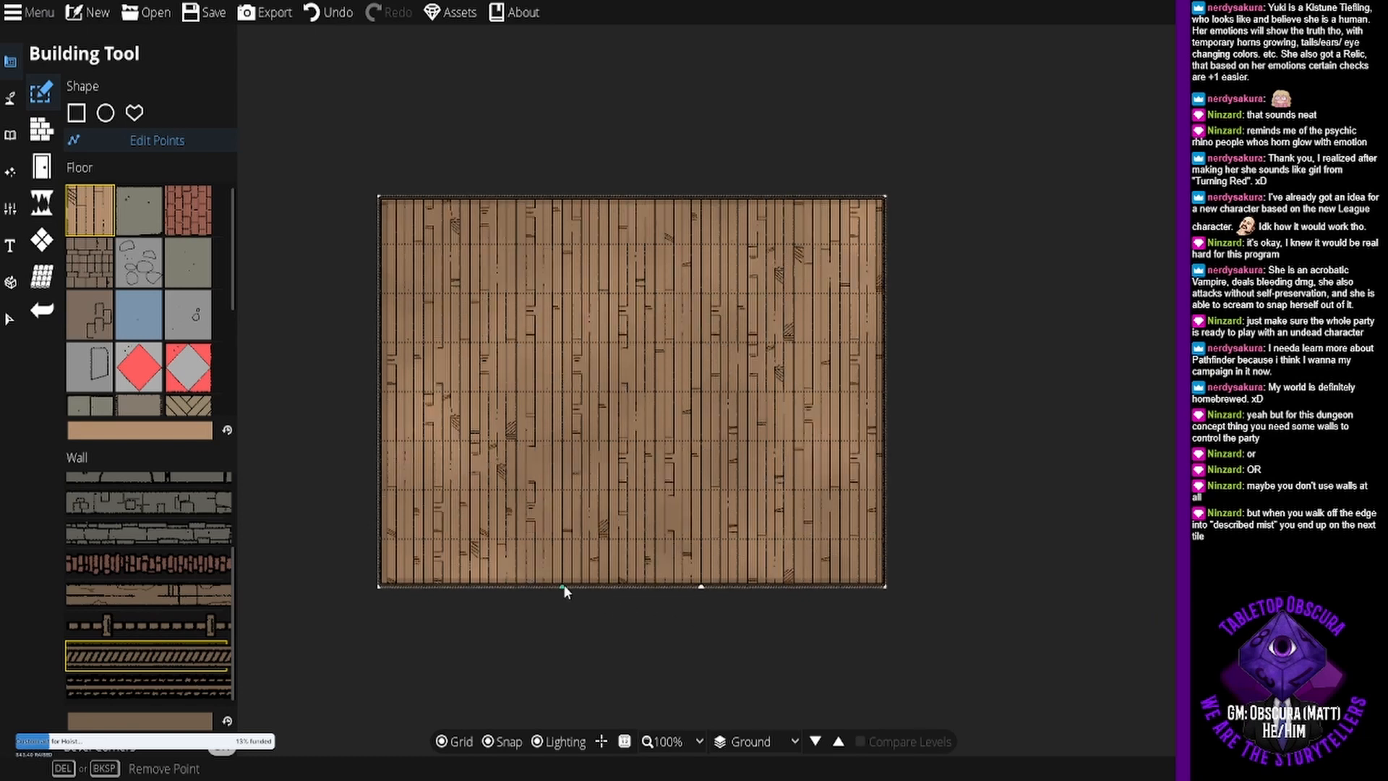
{"action": "mouse_move", "coordinate": [562, 584]}
{"action": "left_mouse_down"}
{"action": "mouse_move", "coordinate": [557, 498]}
{"action": "mouse_move", "coordinate": [563, 586]}
{"action": "left_mouse_up"}
{"action": "key", "text": "Delete"}
{"action": "left_click", "coordinate": [569, 587]}
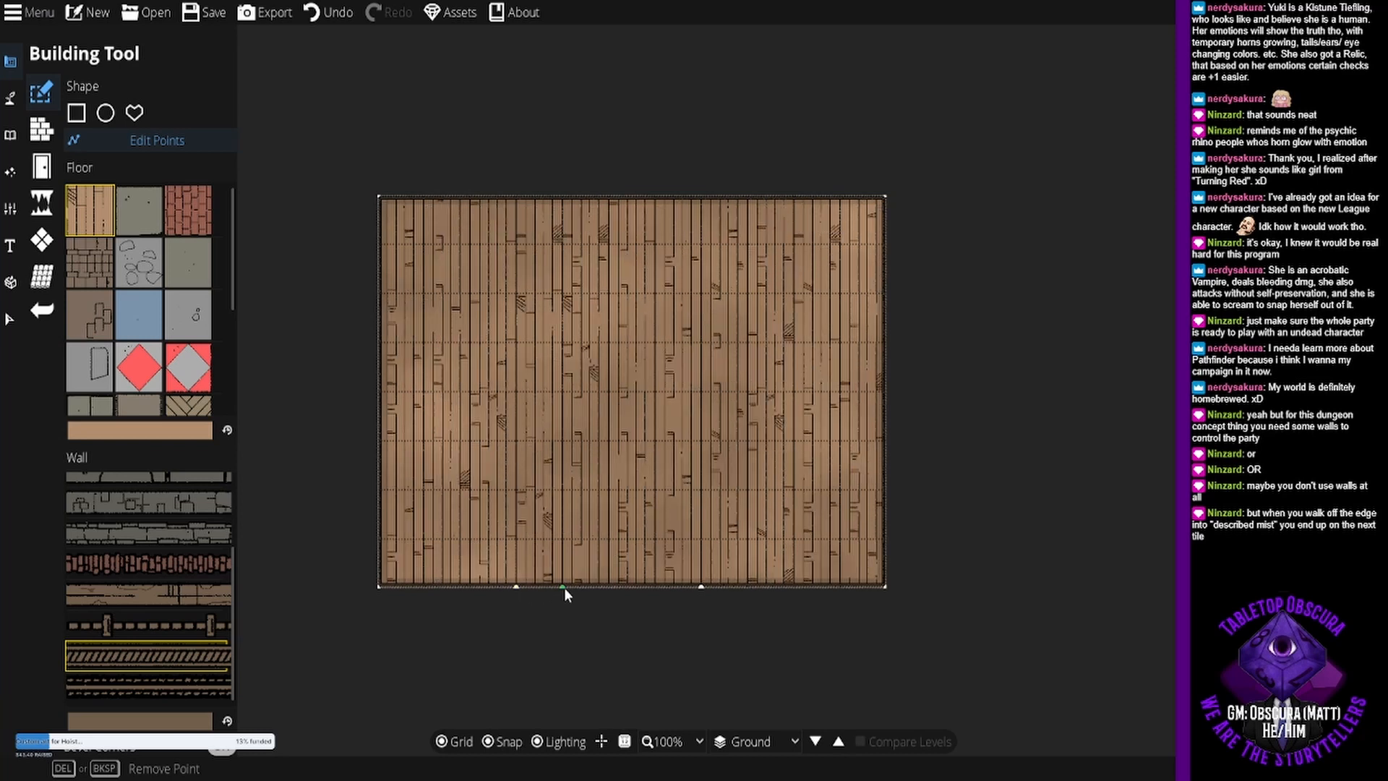
{"action": "left_click_drag", "start_coordinate": [562, 586], "coordinate": [561, 404]}
{"action": "left_click", "coordinate": [562, 441]}
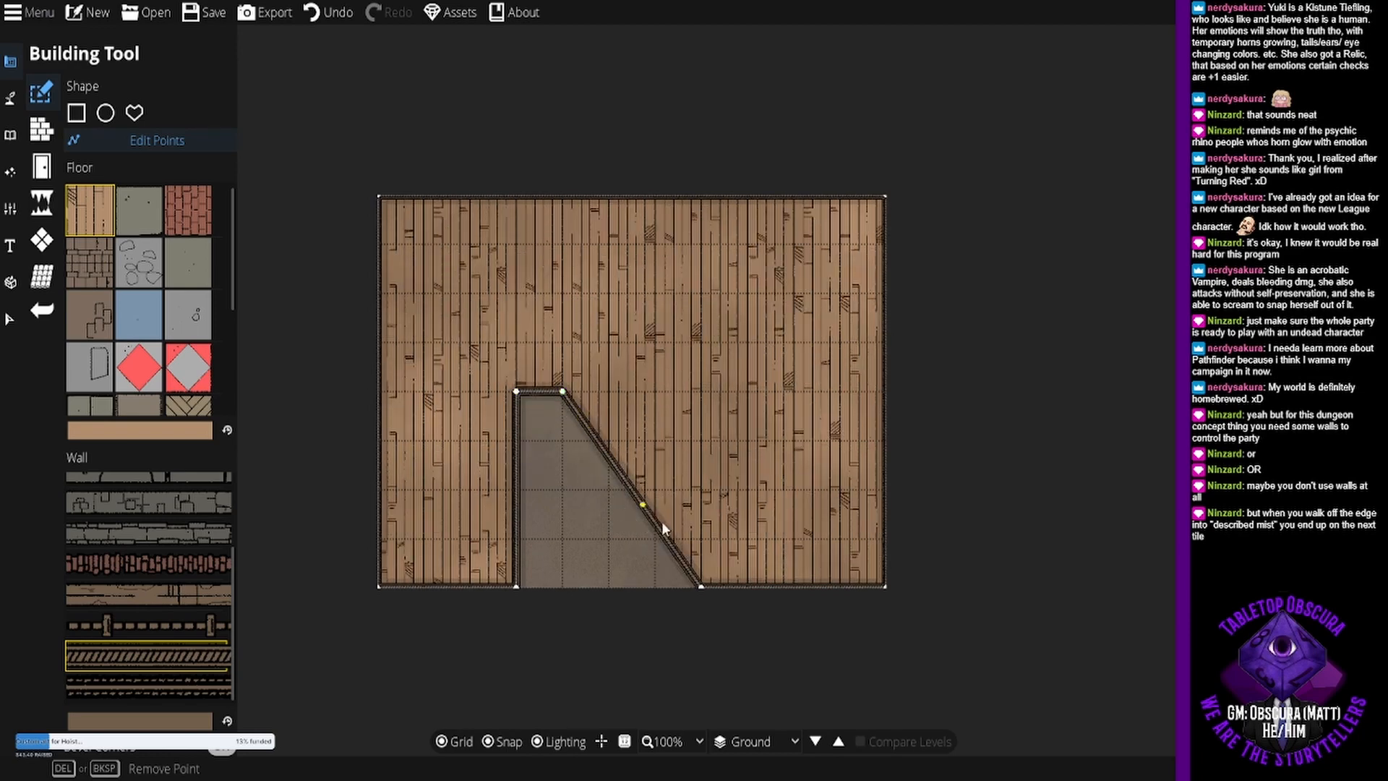
{"action": "left_click_drag", "start_coordinate": [700, 580], "coordinate": [564, 586]}
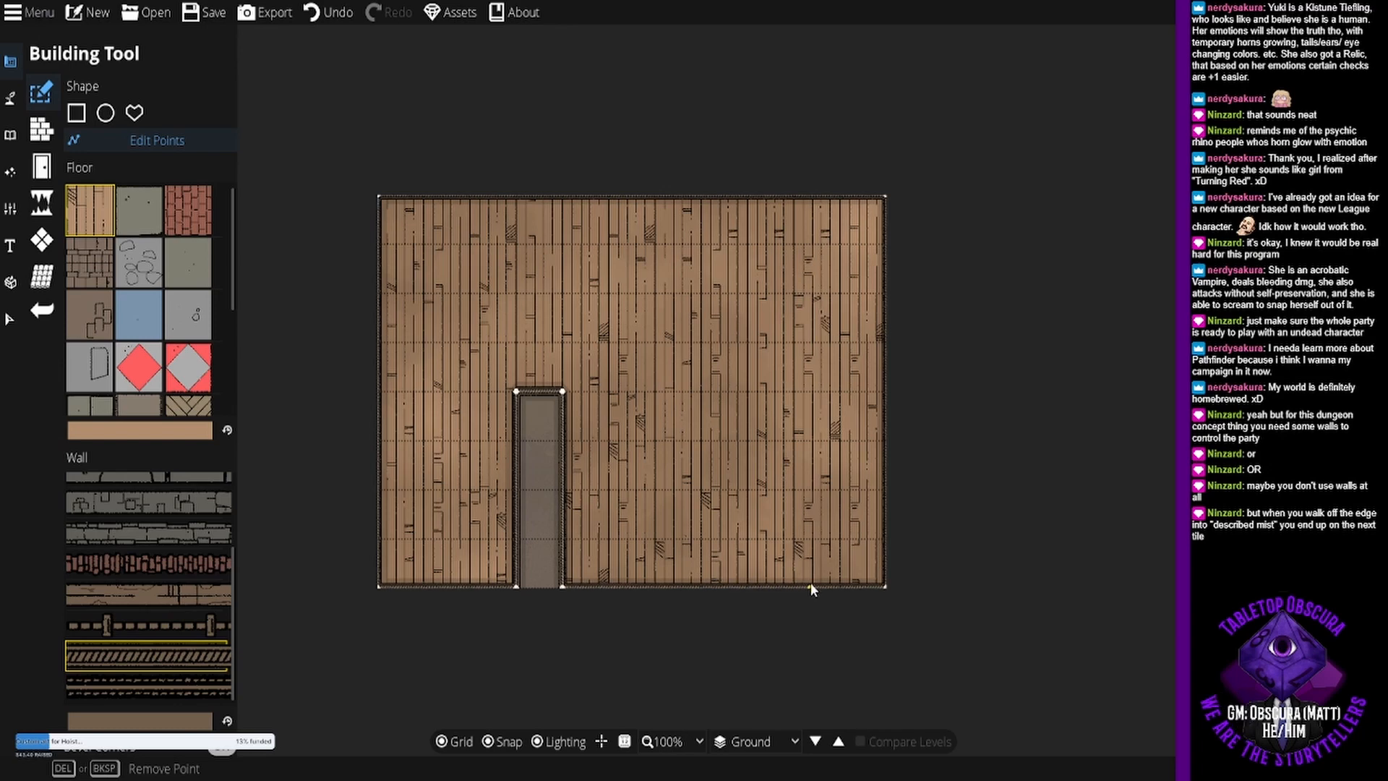
- Cut a second notch one tile wide and four tiles deep into the room's south edge at the eighth column, and leave the Building Tool
{"action": "left_click", "coordinate": [748, 587]}
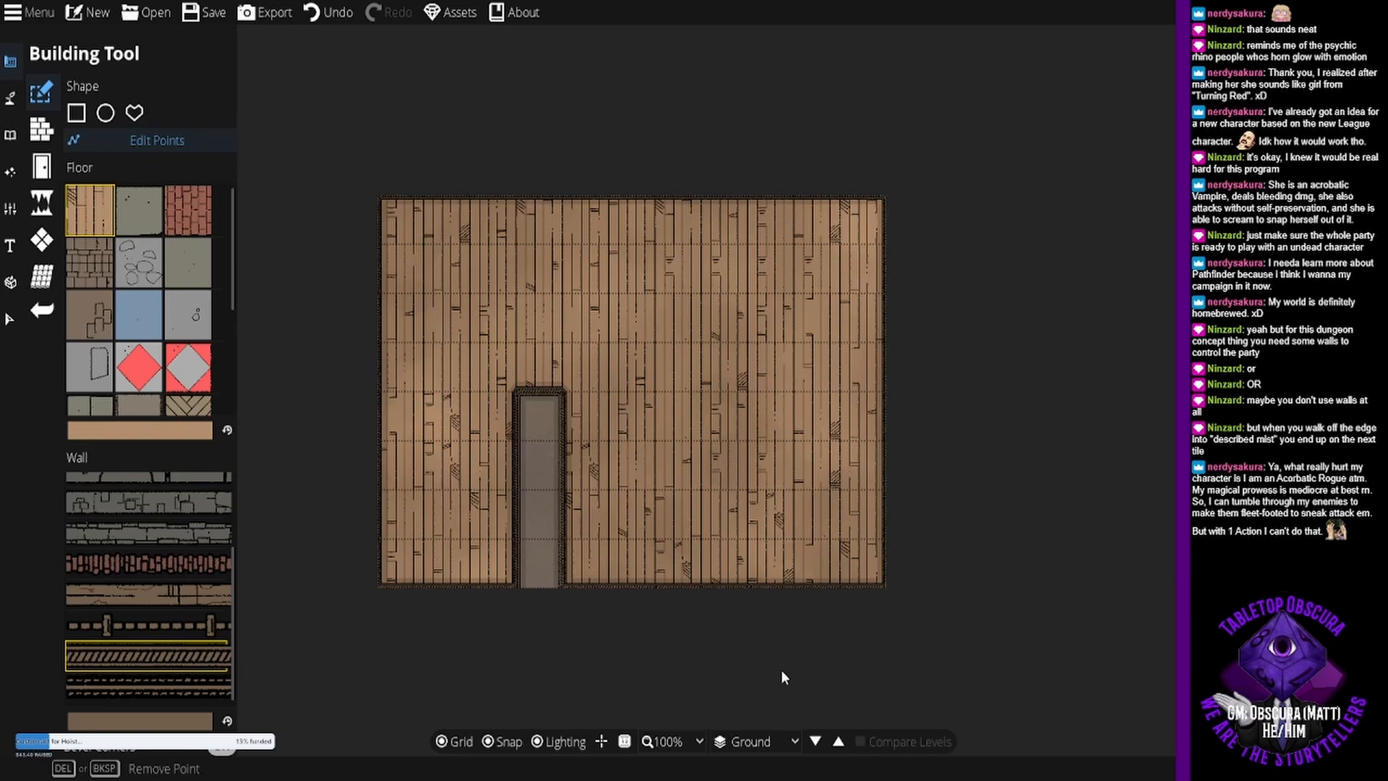
{"action": "left_click", "coordinate": [655, 587]}
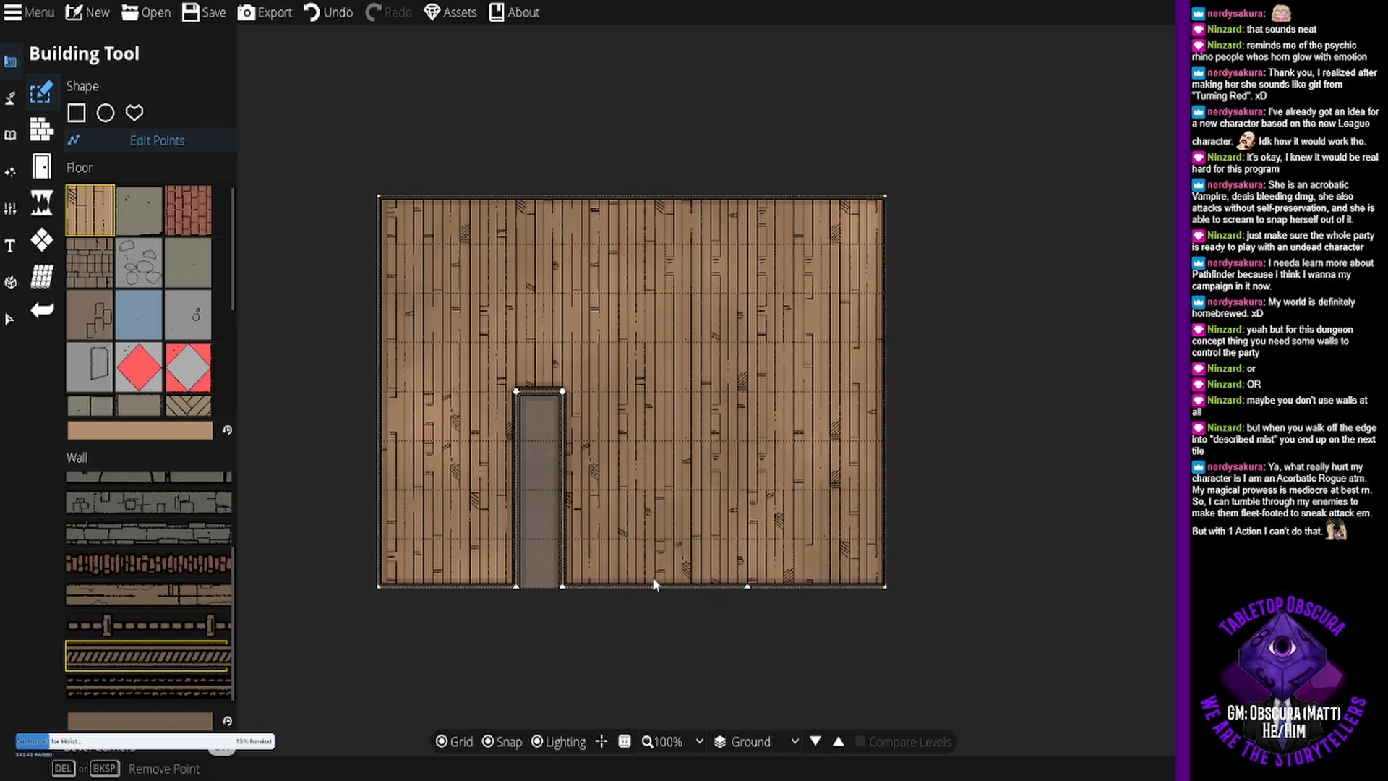
{"action": "left_click_drag", "start_coordinate": [654, 587], "coordinate": [736, 382]}
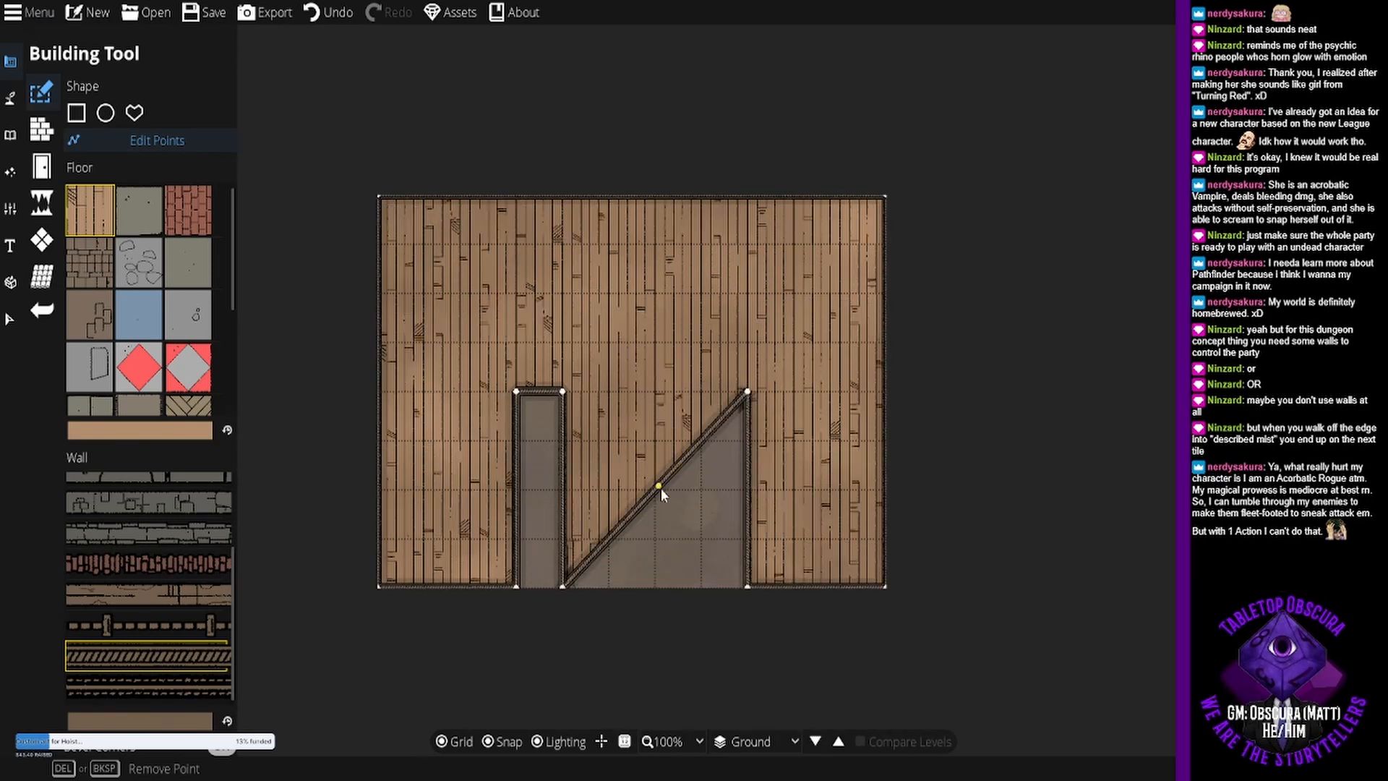
{"action": "left_click_drag", "start_coordinate": [655, 493], "coordinate": [703, 585]}
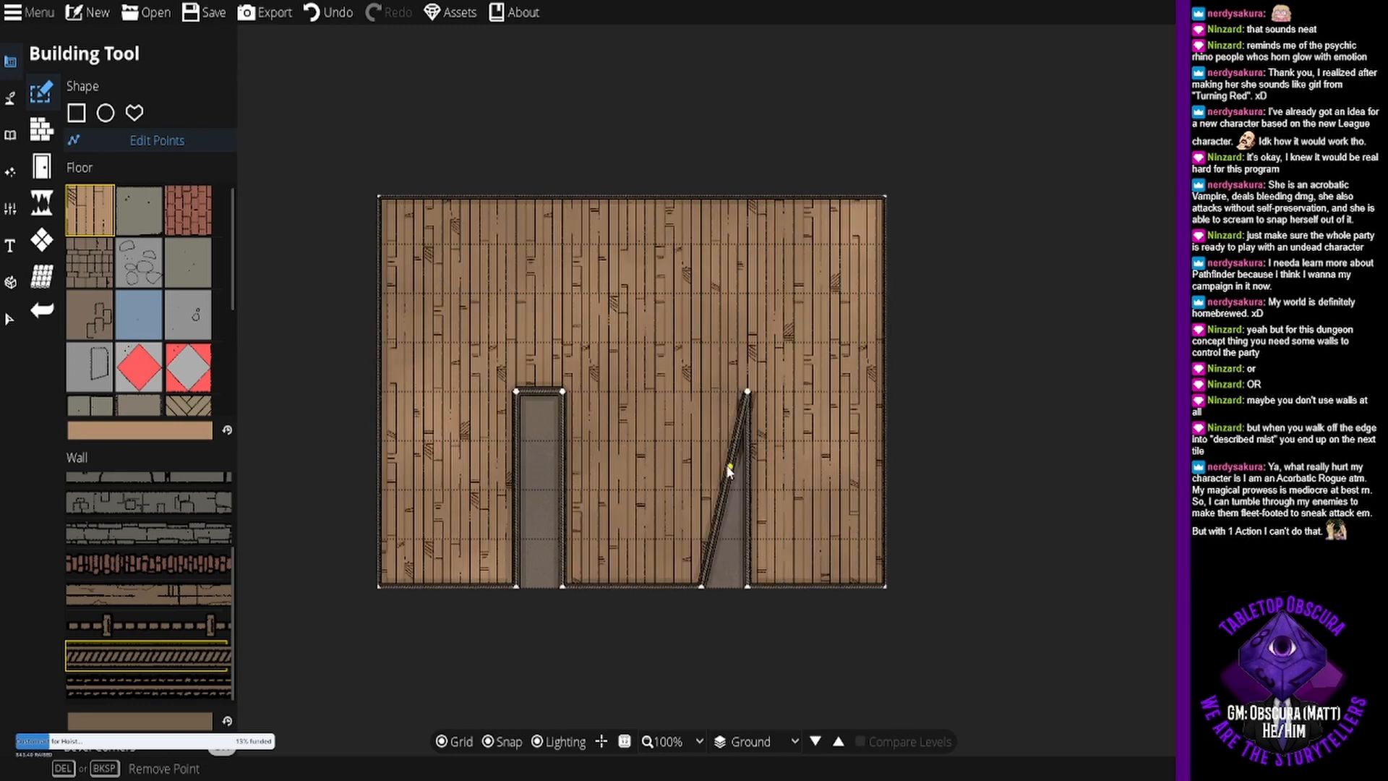
{"action": "left_click_drag", "start_coordinate": [725, 488], "coordinate": [690, 407]}
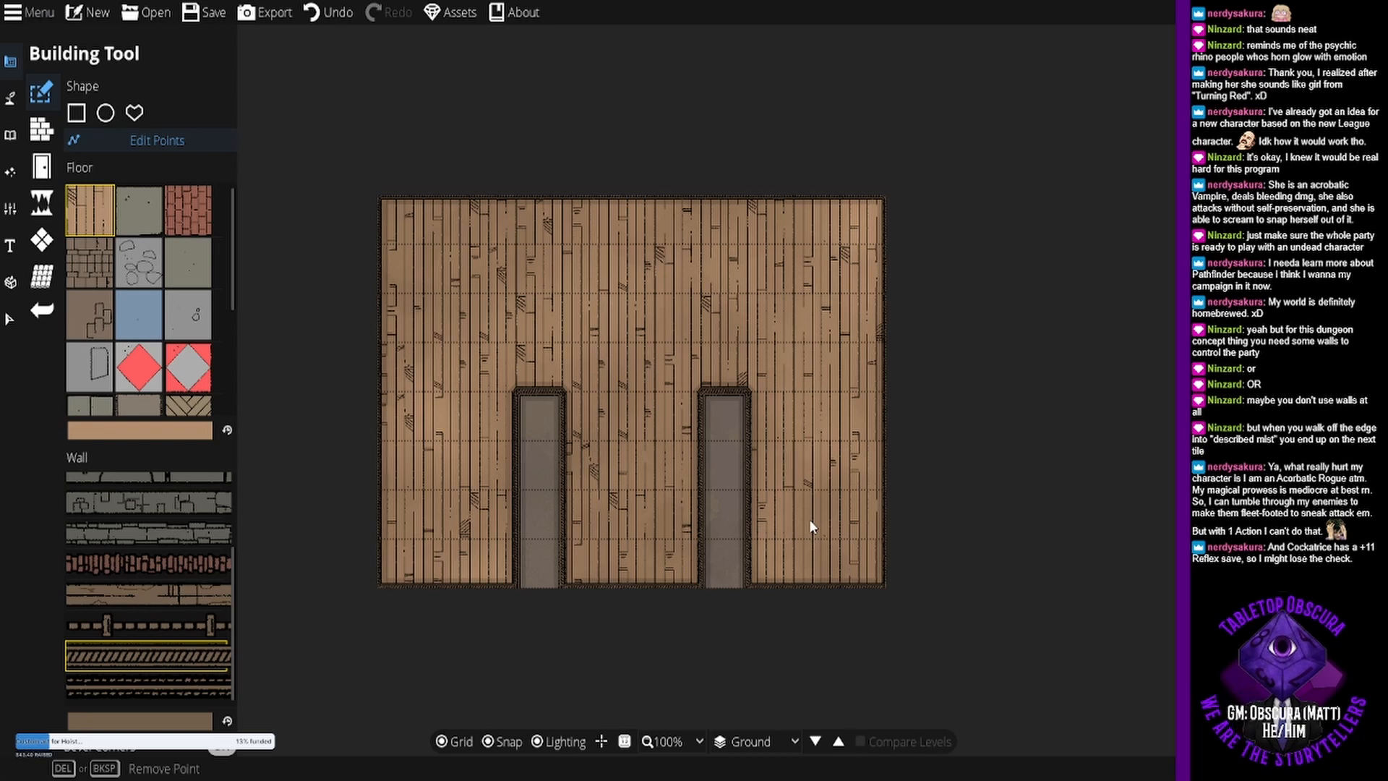
{"action": "left_click", "coordinate": [52, 310]}
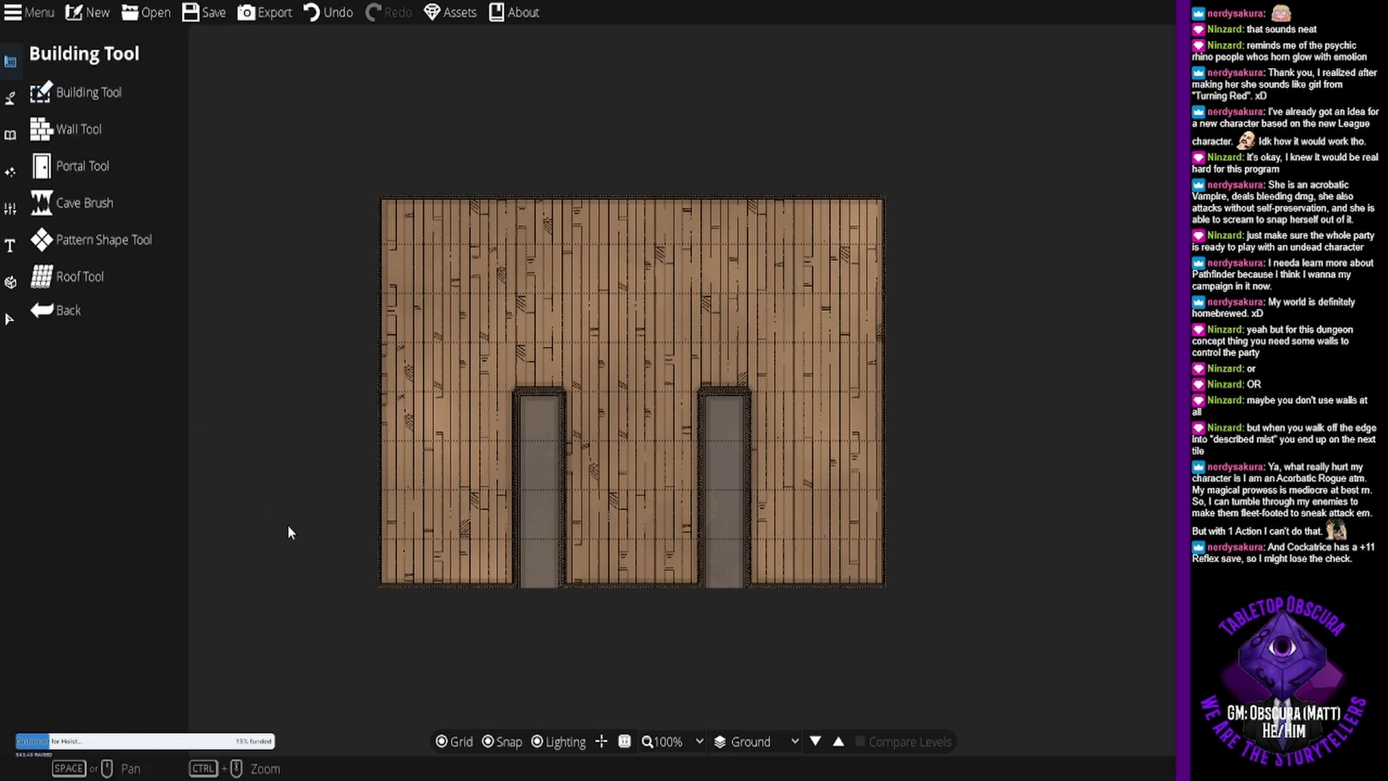
- Select the wall around the notched room and delete it, keeping the wood floor
{"action": "left_click", "coordinate": [11, 320]}
{"action": "left_click_drag", "start_coordinate": [260, 564], "coordinate": [932, 66]}
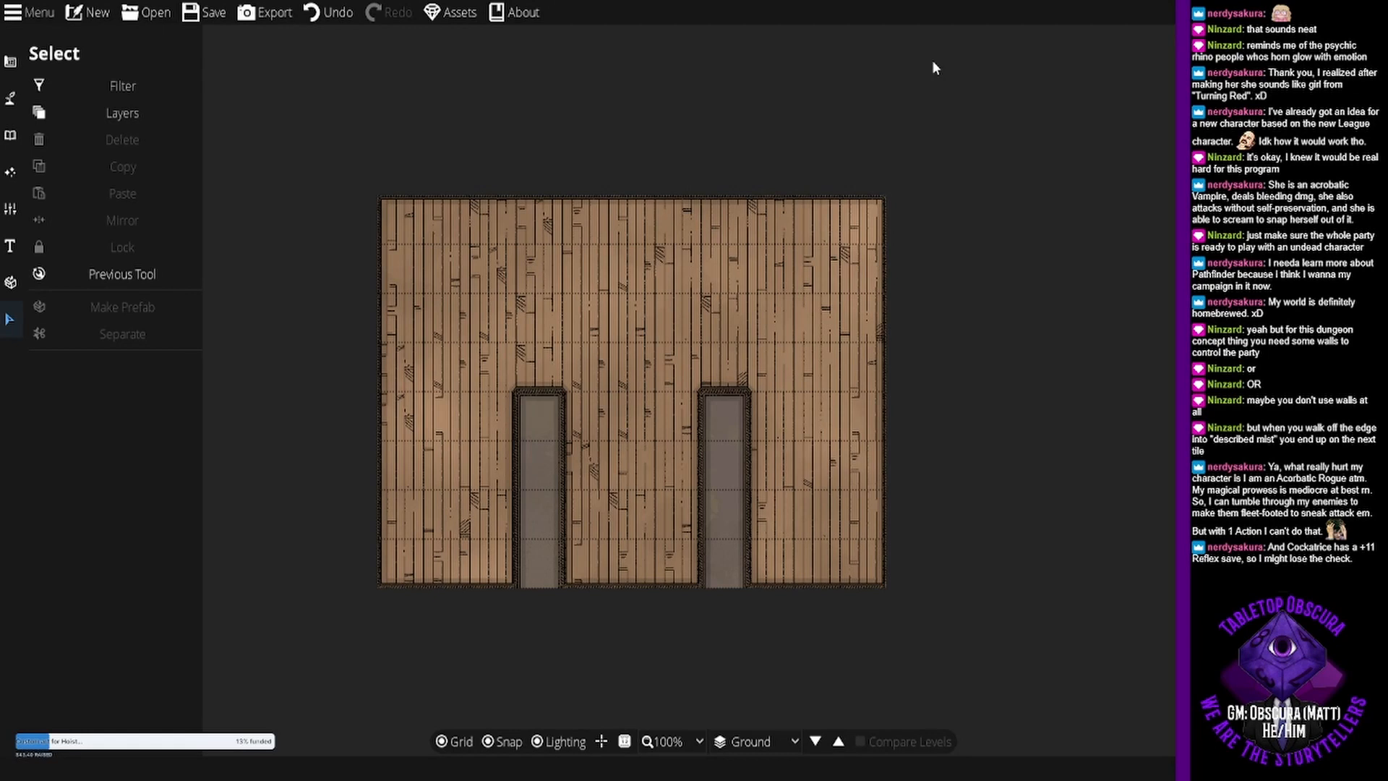
{"action": "left_click", "coordinate": [724, 398]}
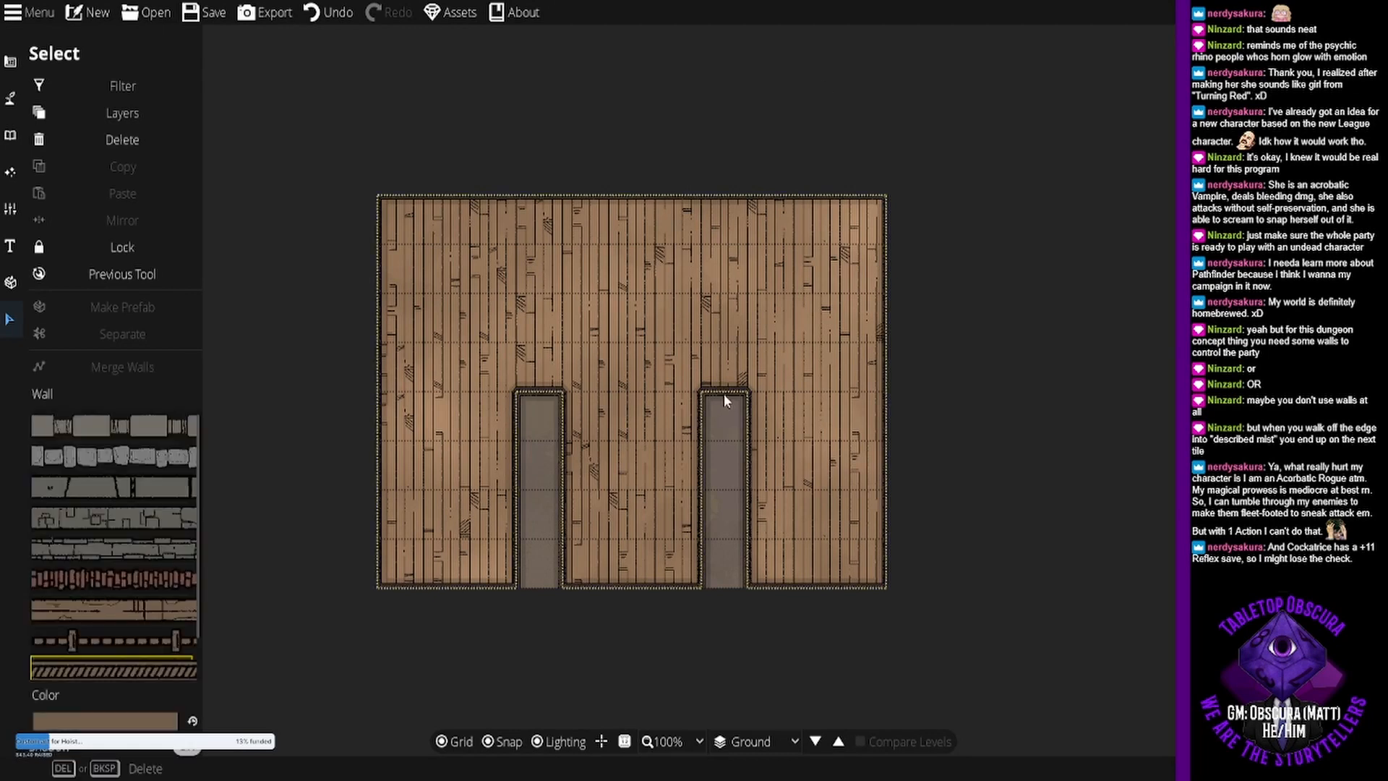
{"action": "key", "text": "Delete"}
{"action": "left_click", "coordinate": [673, 486]}
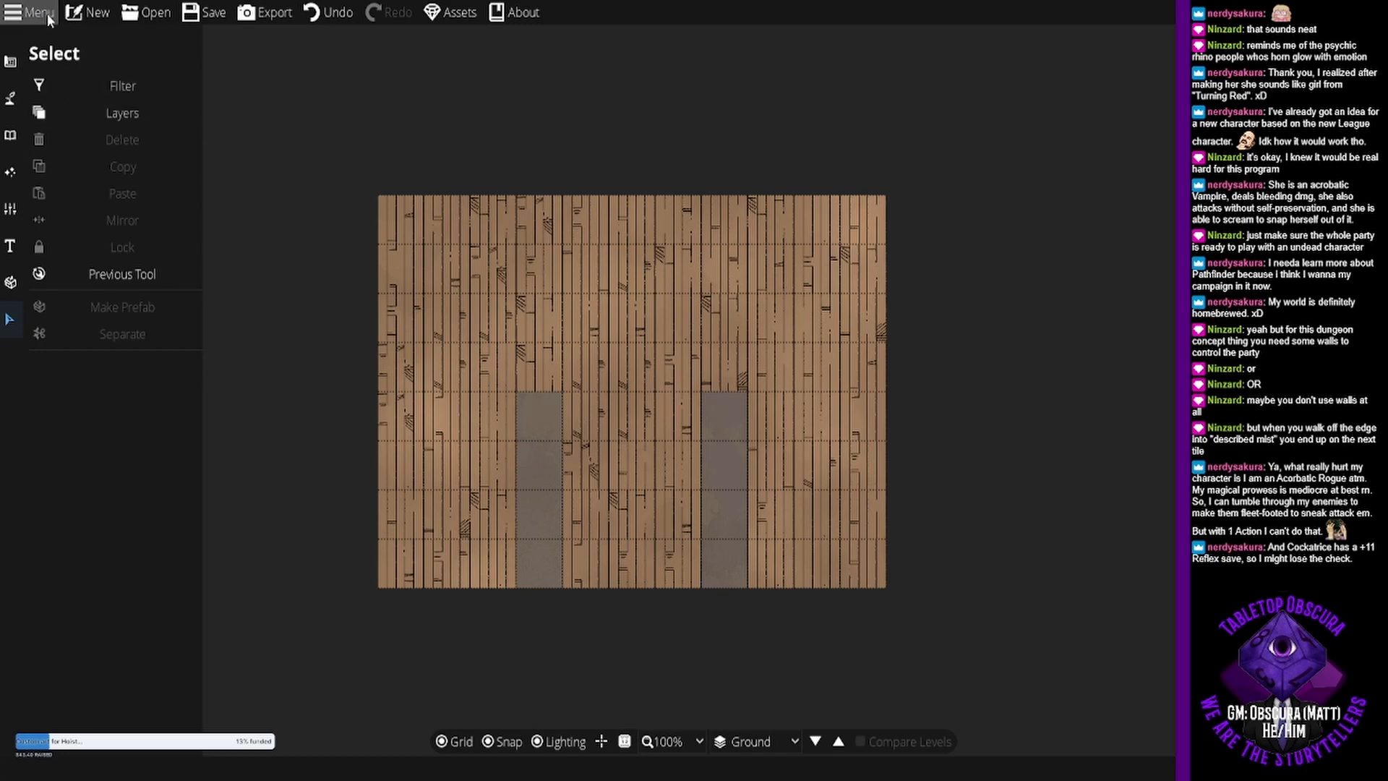
- Create a new map from the A4 Paper template, 11 tiles wide and 8 tiles high
{"action": "left_click", "coordinate": [90, 12]}
{"action": "left_click", "coordinate": [692, 430]}
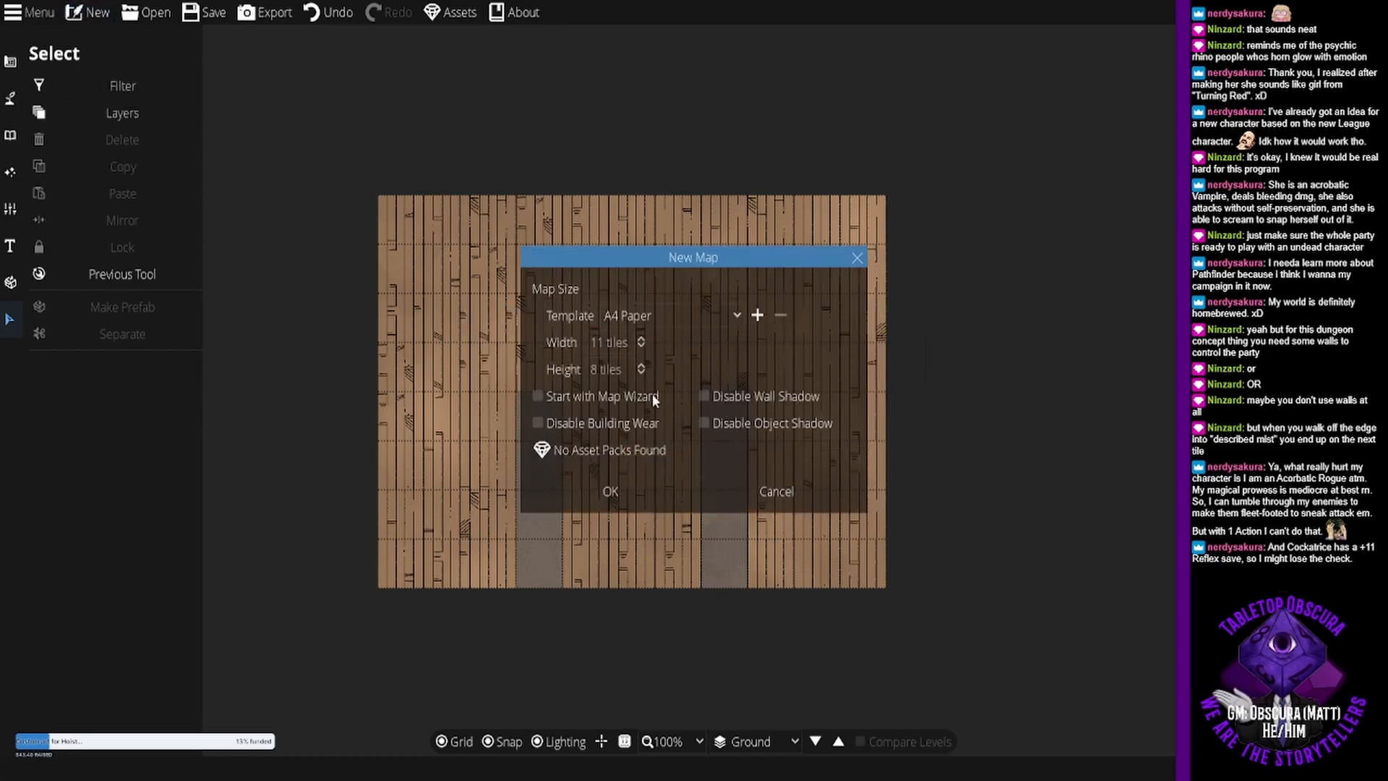
{"action": "left_click", "coordinate": [752, 494]}
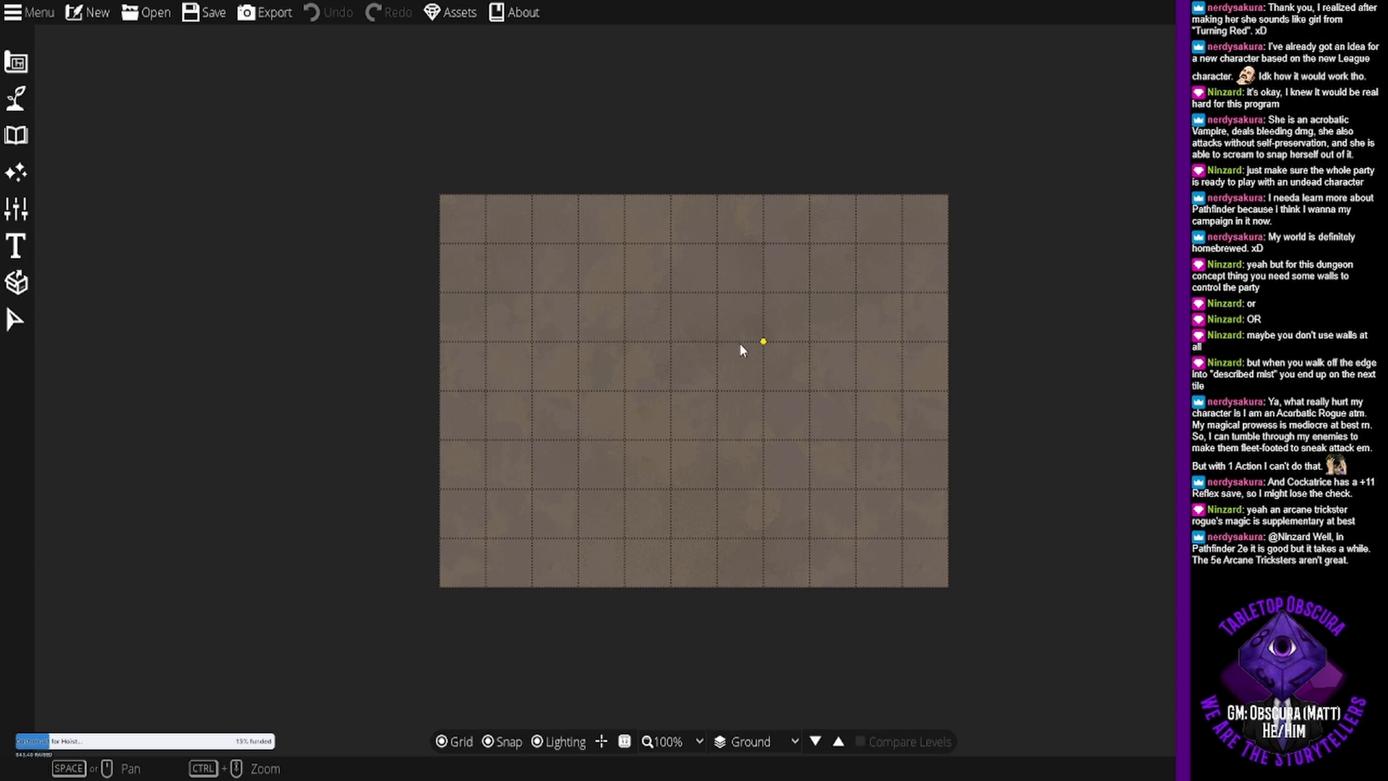
- Build a room three tiles wide and six tall, one tile in from the map's northwest corner, with the wood plank floor and Wood 04 wall
{"action": "left_click", "coordinate": [12, 60]}
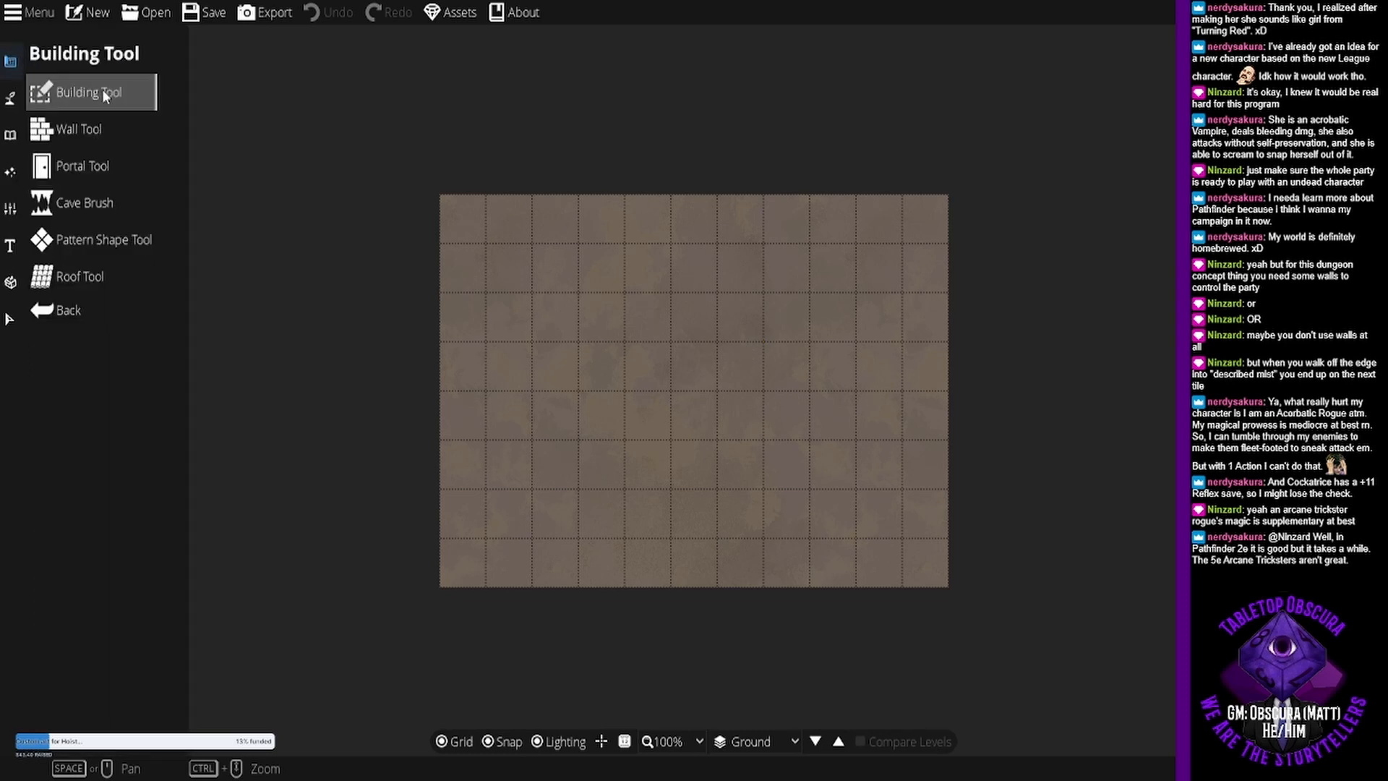
{"action": "left_click", "coordinate": [101, 91]}
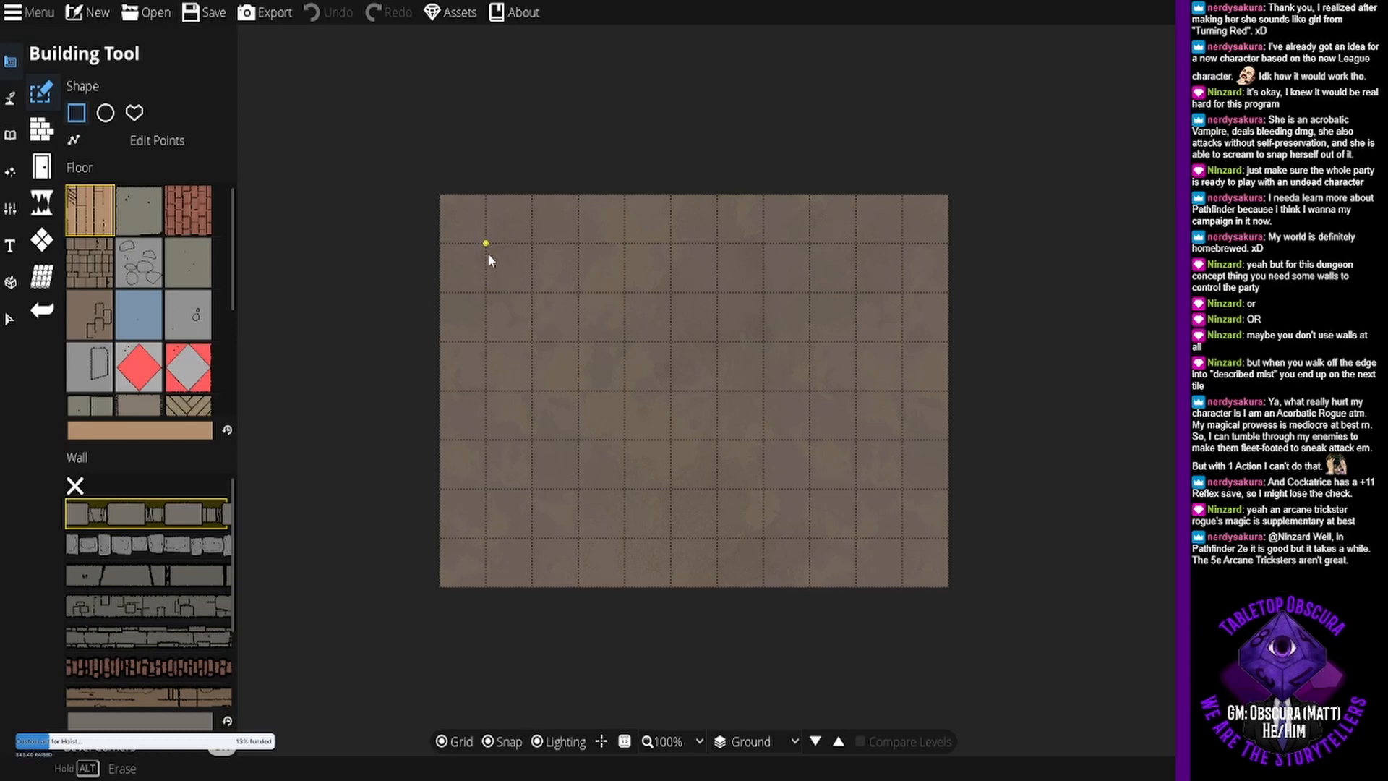
{"action": "left_click_drag", "start_coordinate": [489, 258], "coordinate": [606, 392]}
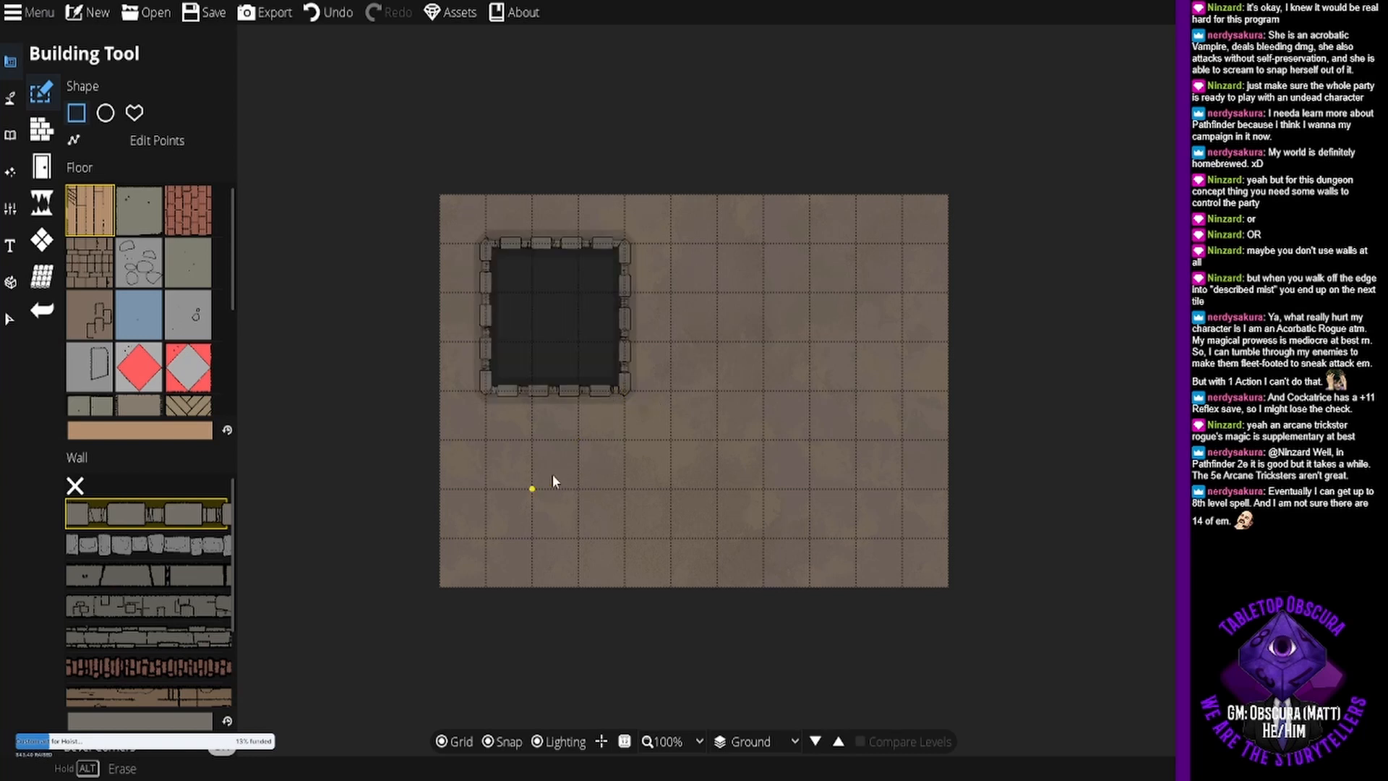
{"action": "key", "text": "ctrl+z"}
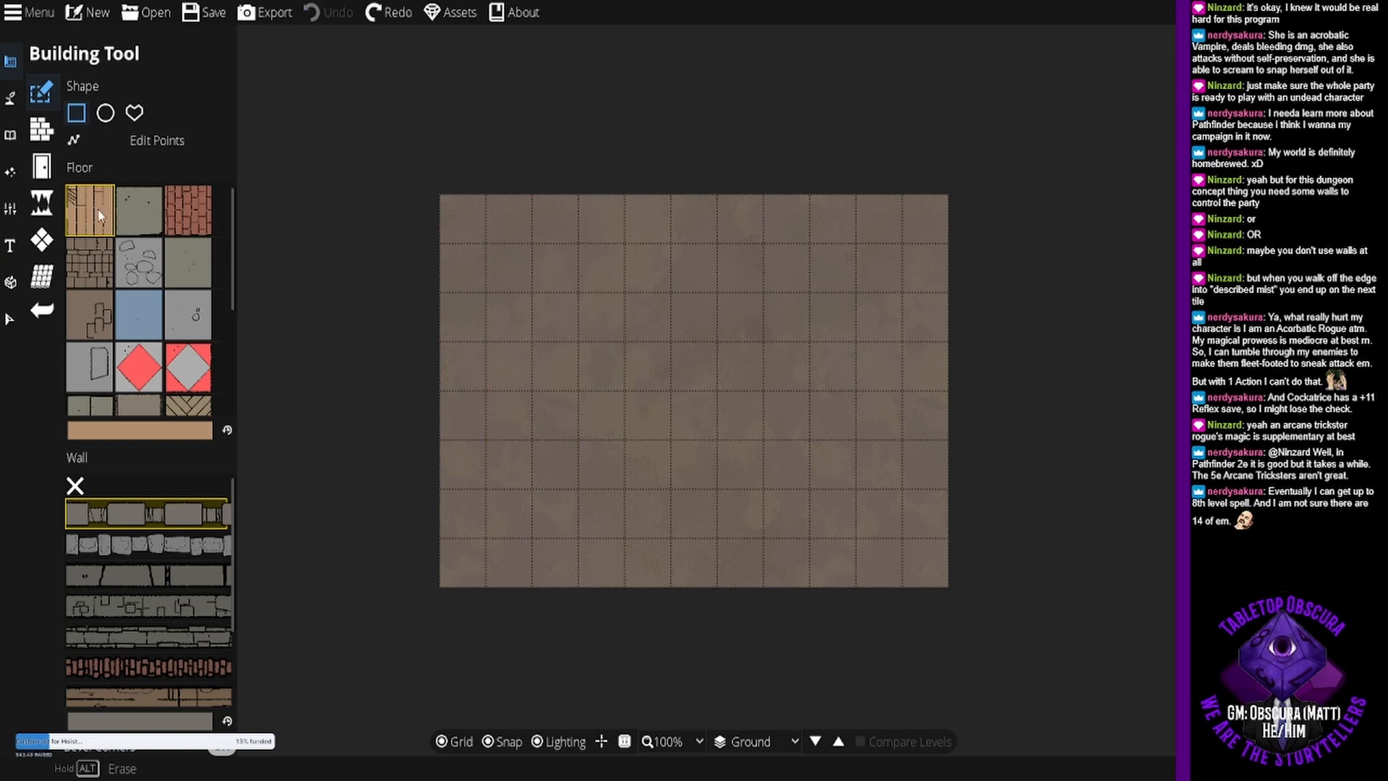
{"action": "scroll", "coordinate": [153, 603], "scroll_direction": "down", "scroll_amount": 3}
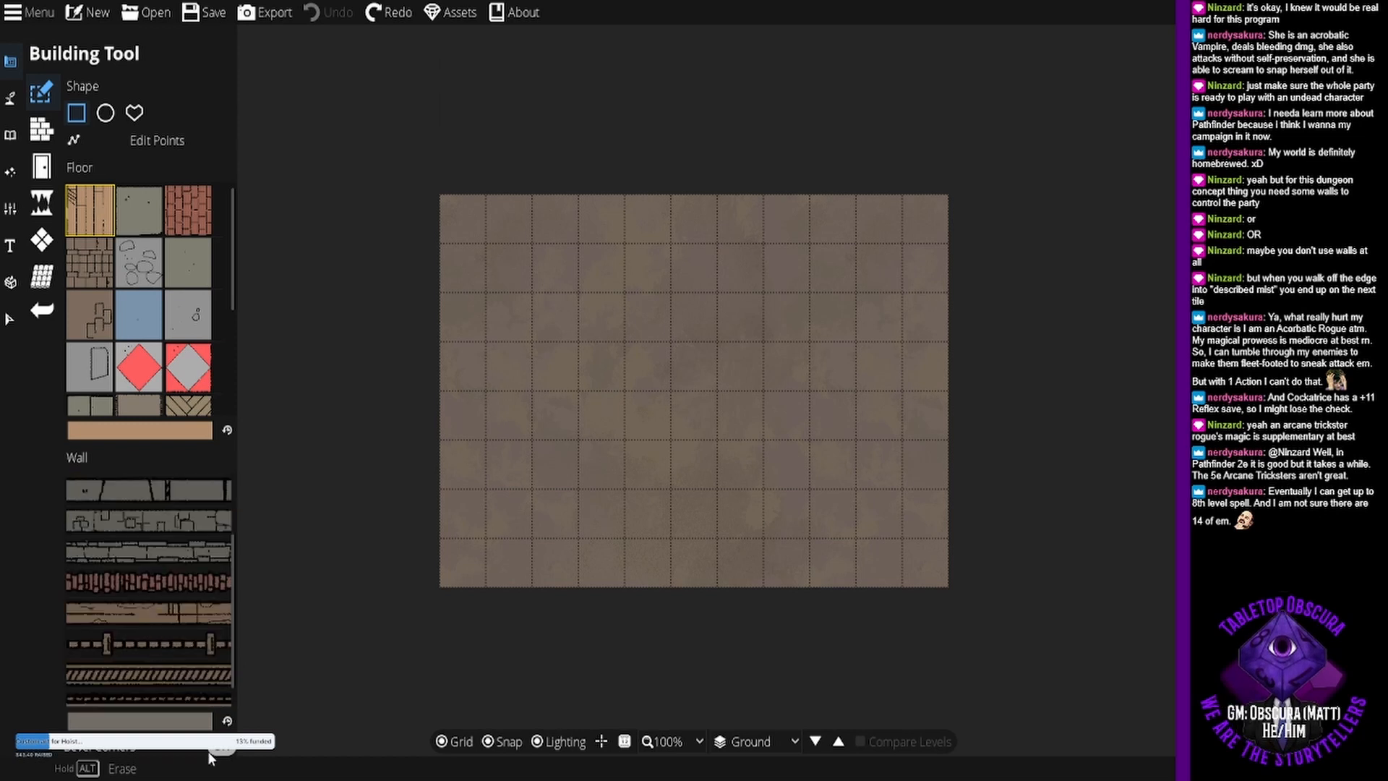
{"action": "mouse_move", "coordinate": [190, 594]}
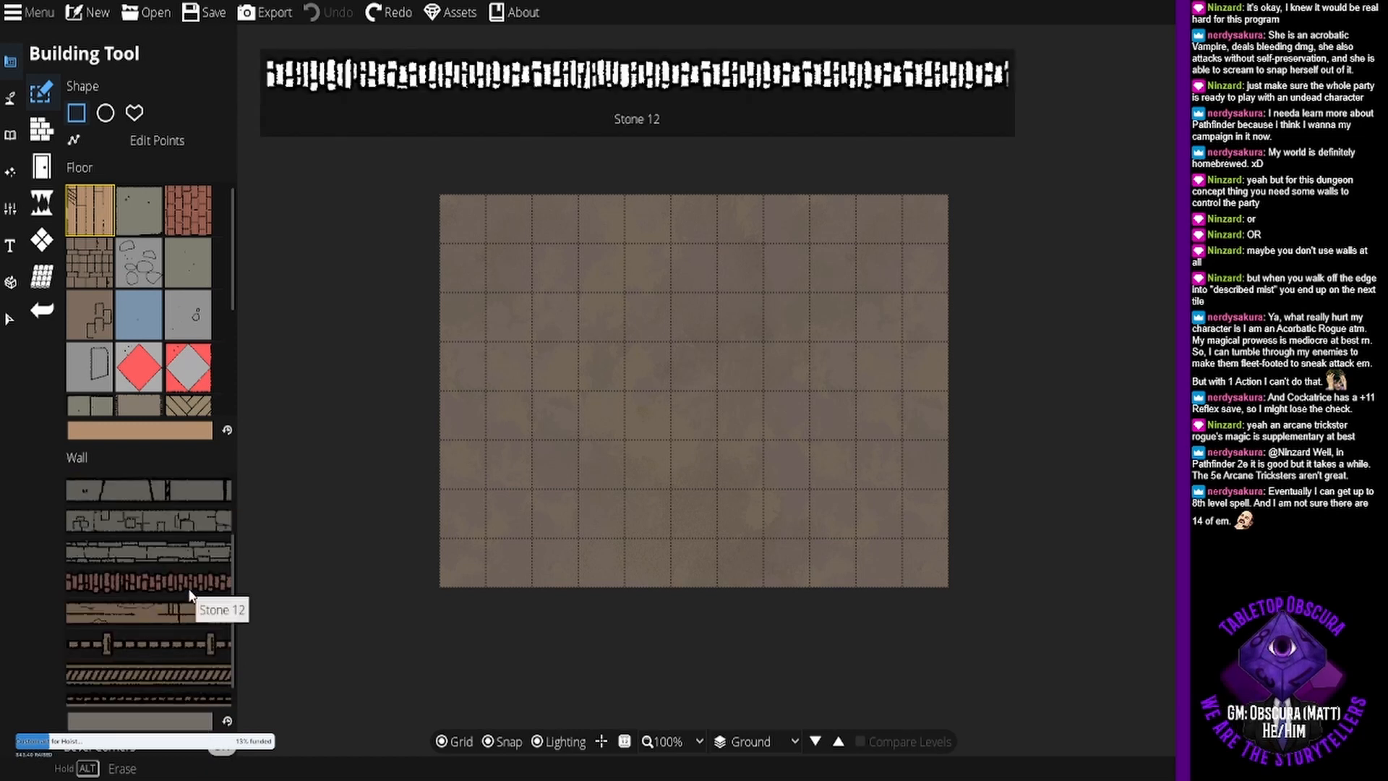
{"action": "scroll", "coordinate": [190, 595], "scroll_direction": "down", "scroll_amount": 1}
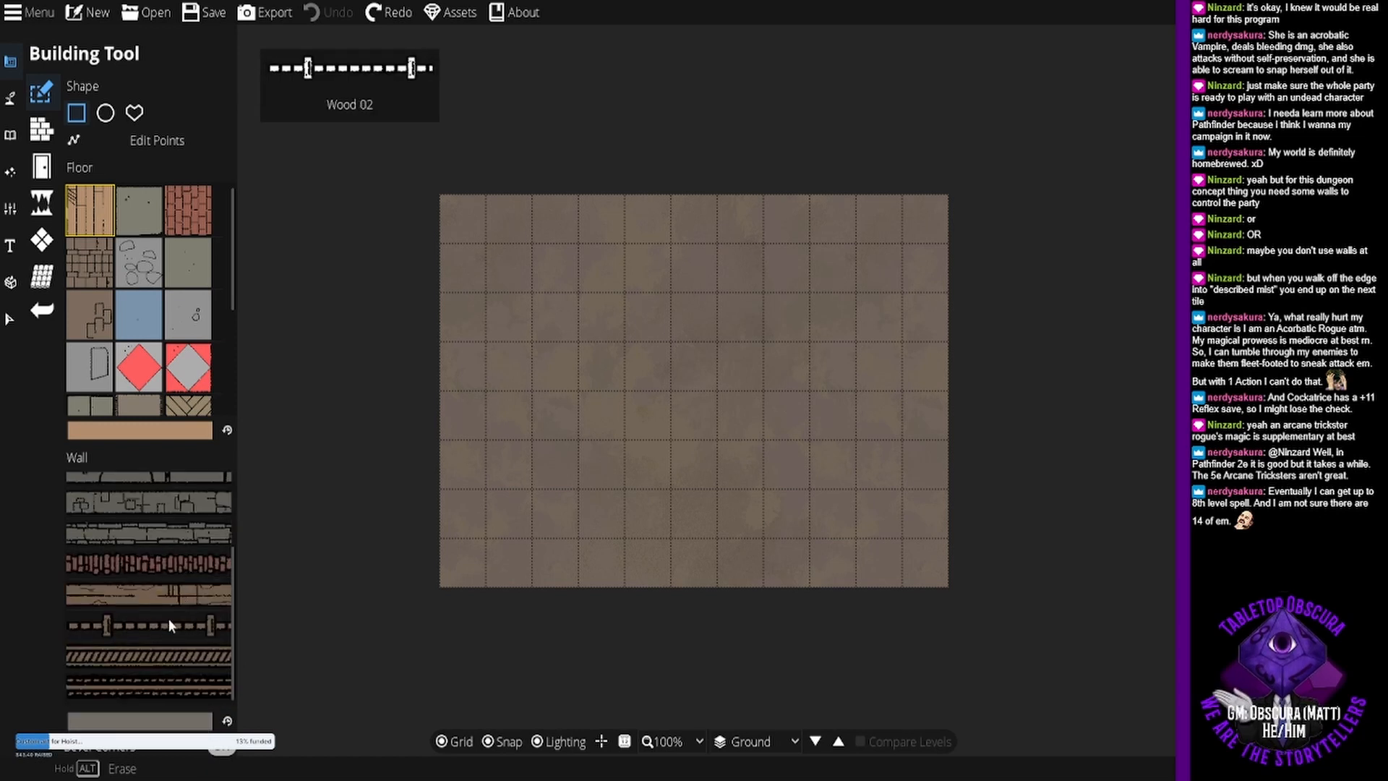
{"action": "left_click", "coordinate": [167, 687]}
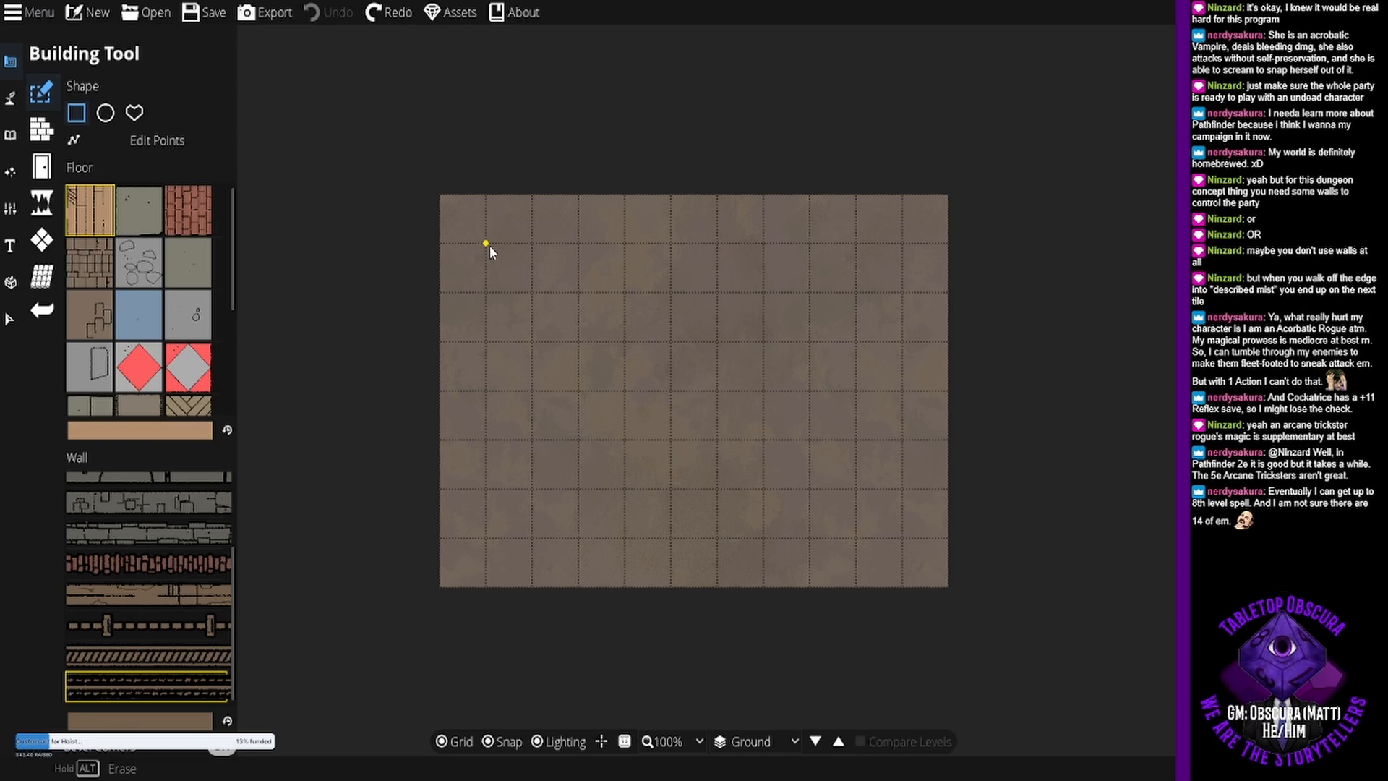
{"action": "left_click_drag", "start_coordinate": [489, 247], "coordinate": [606, 526]}
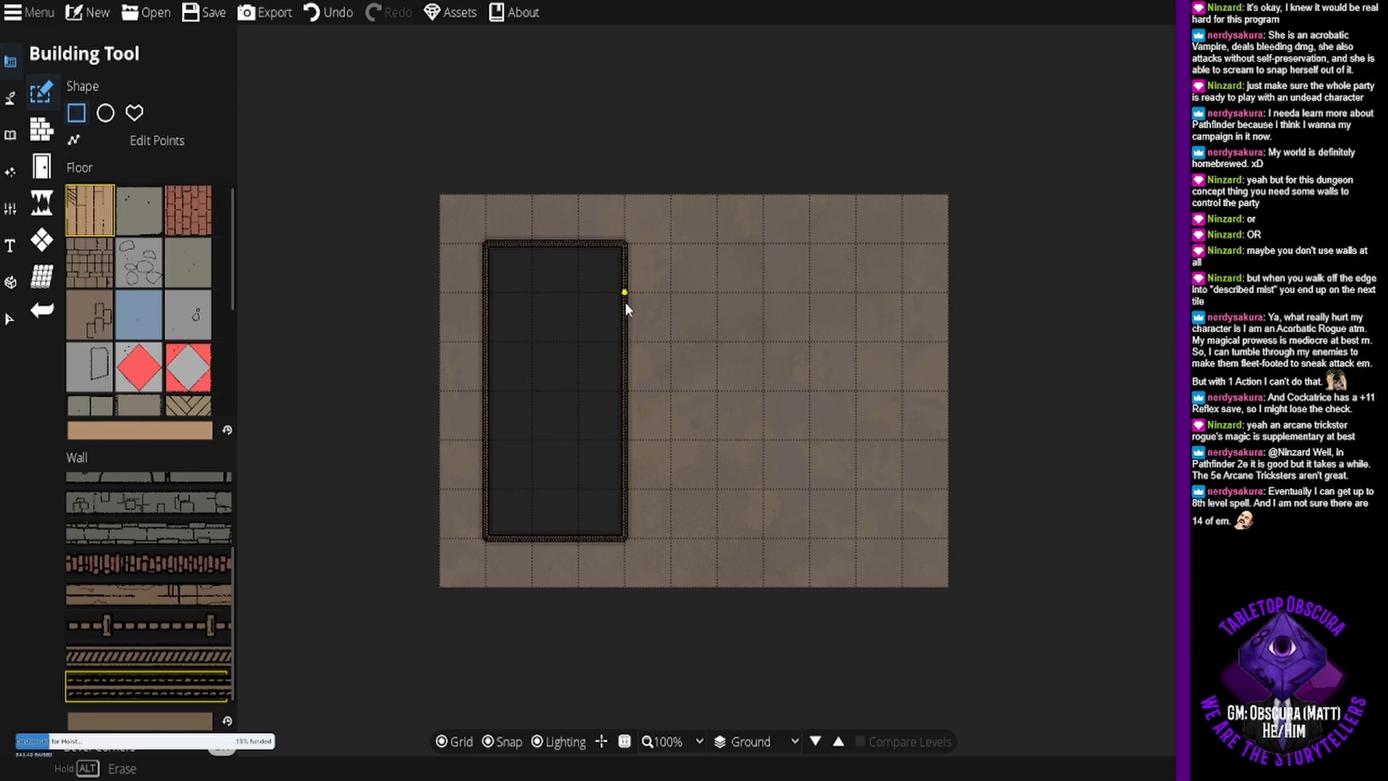
- Edit the room's points to extend its north wall to nine tiles and run a six-tile east wall down from its end
{"action": "left_click", "coordinate": [206, 144]}
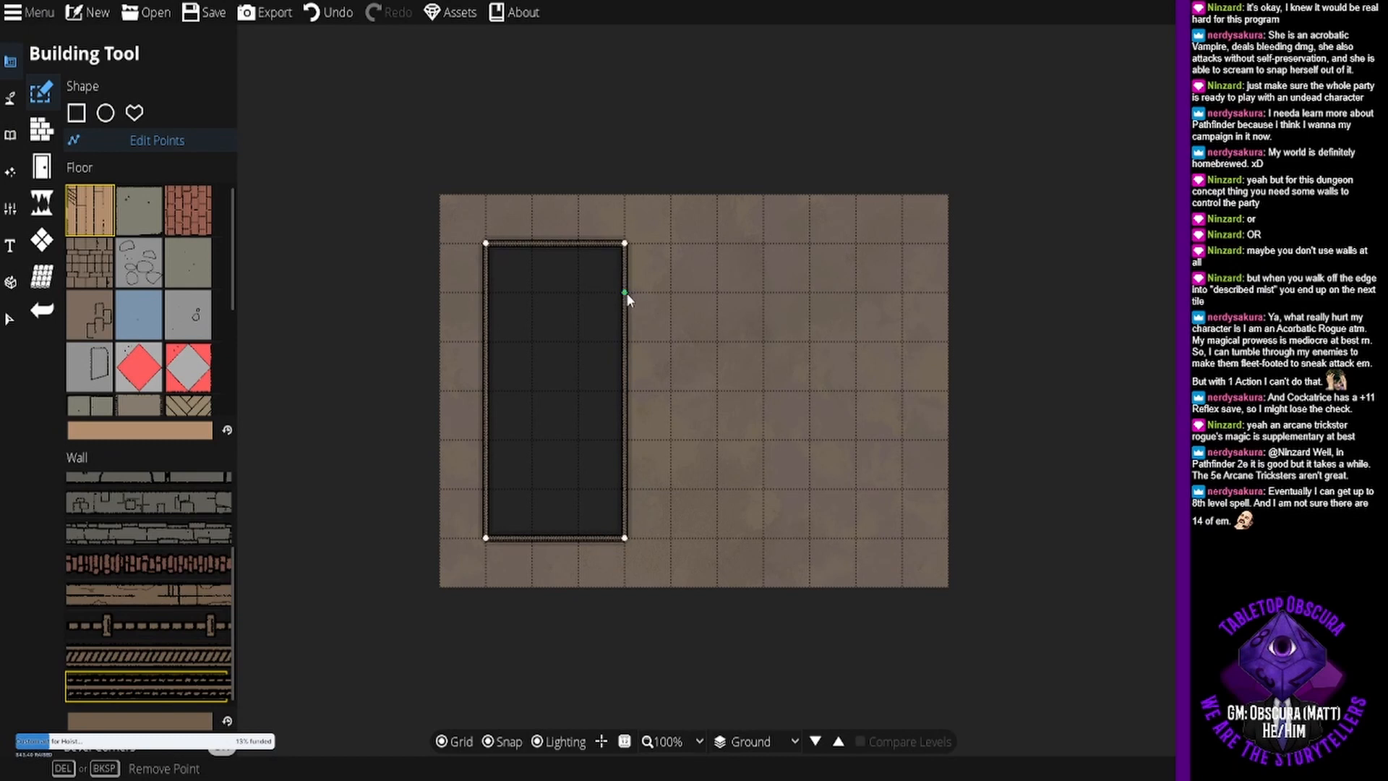
{"action": "left_click_drag", "start_coordinate": [629, 292], "coordinate": [868, 249]}
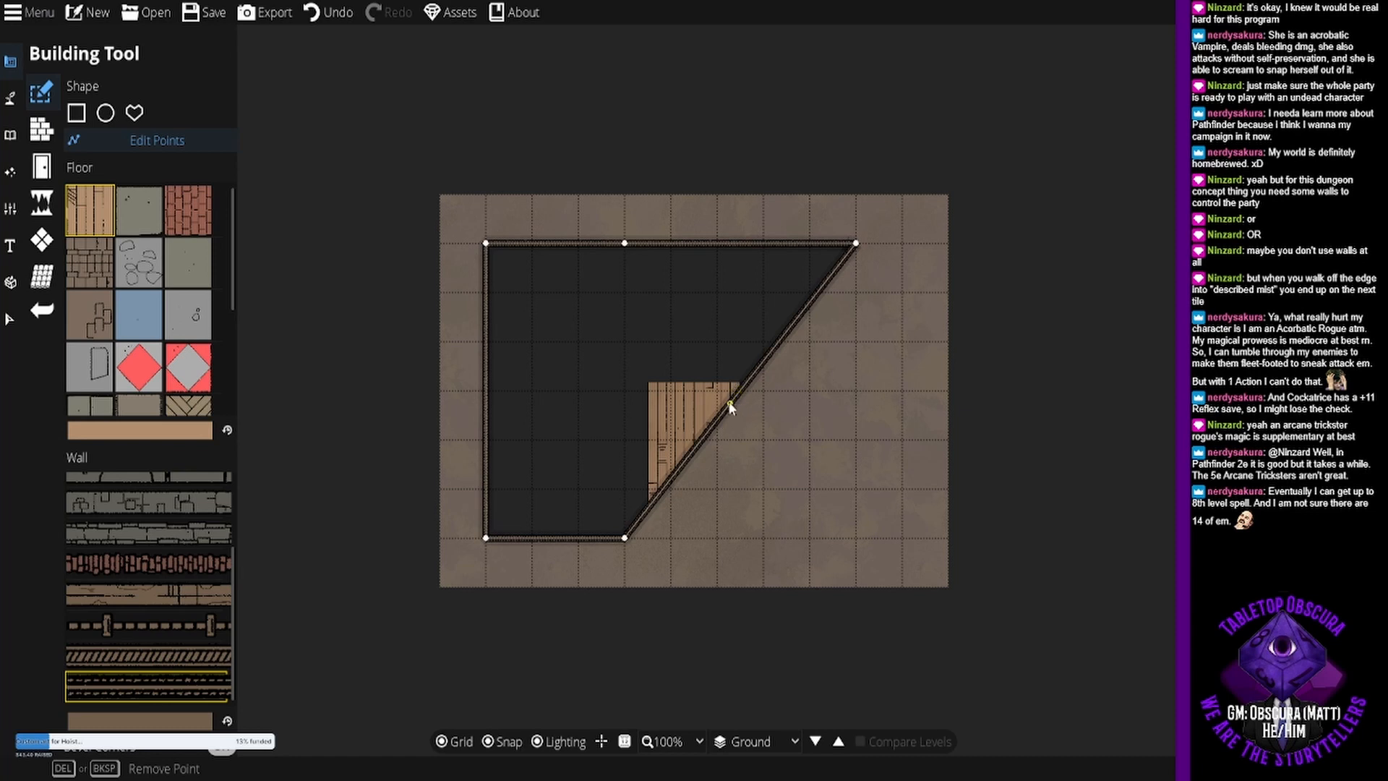
{"action": "left_click_drag", "start_coordinate": [739, 393], "coordinate": [611, 365]}
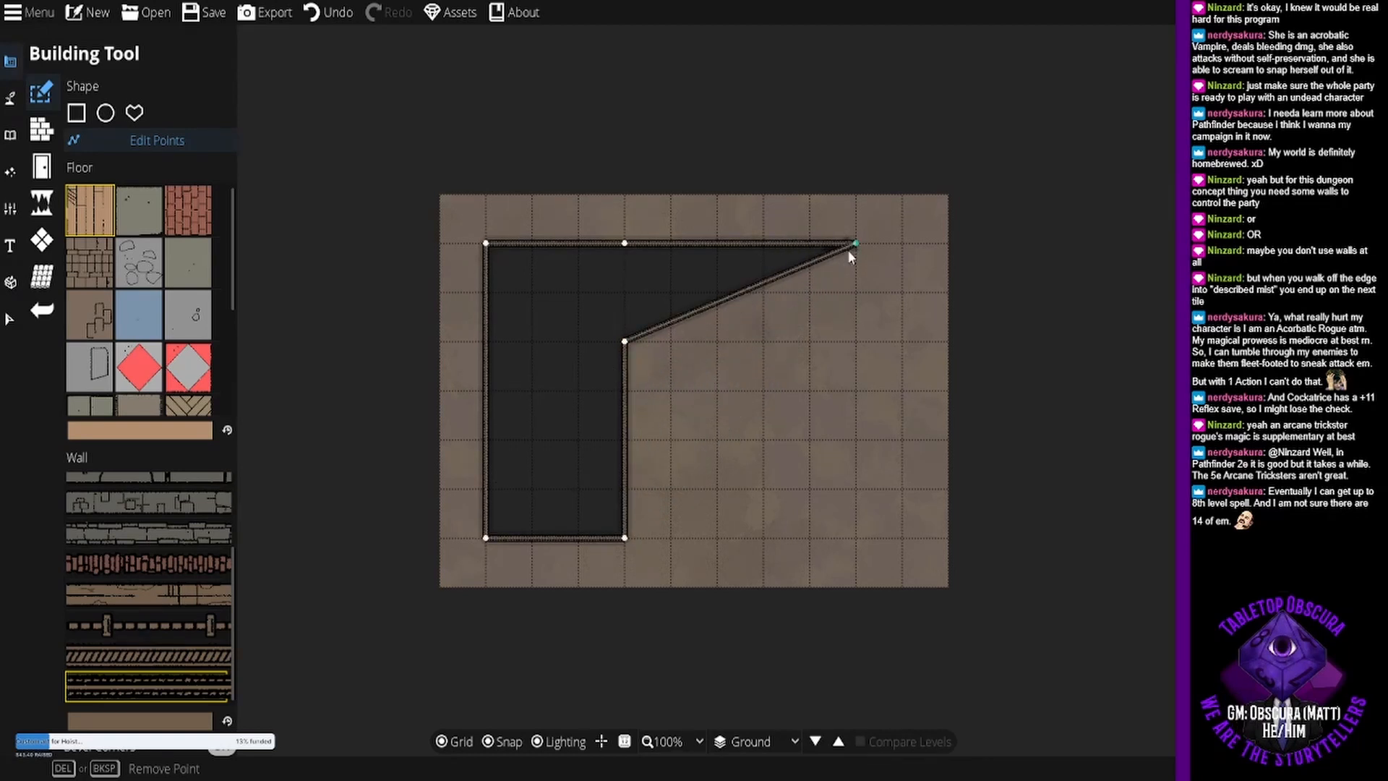
{"action": "left_click", "coordinate": [781, 273]}
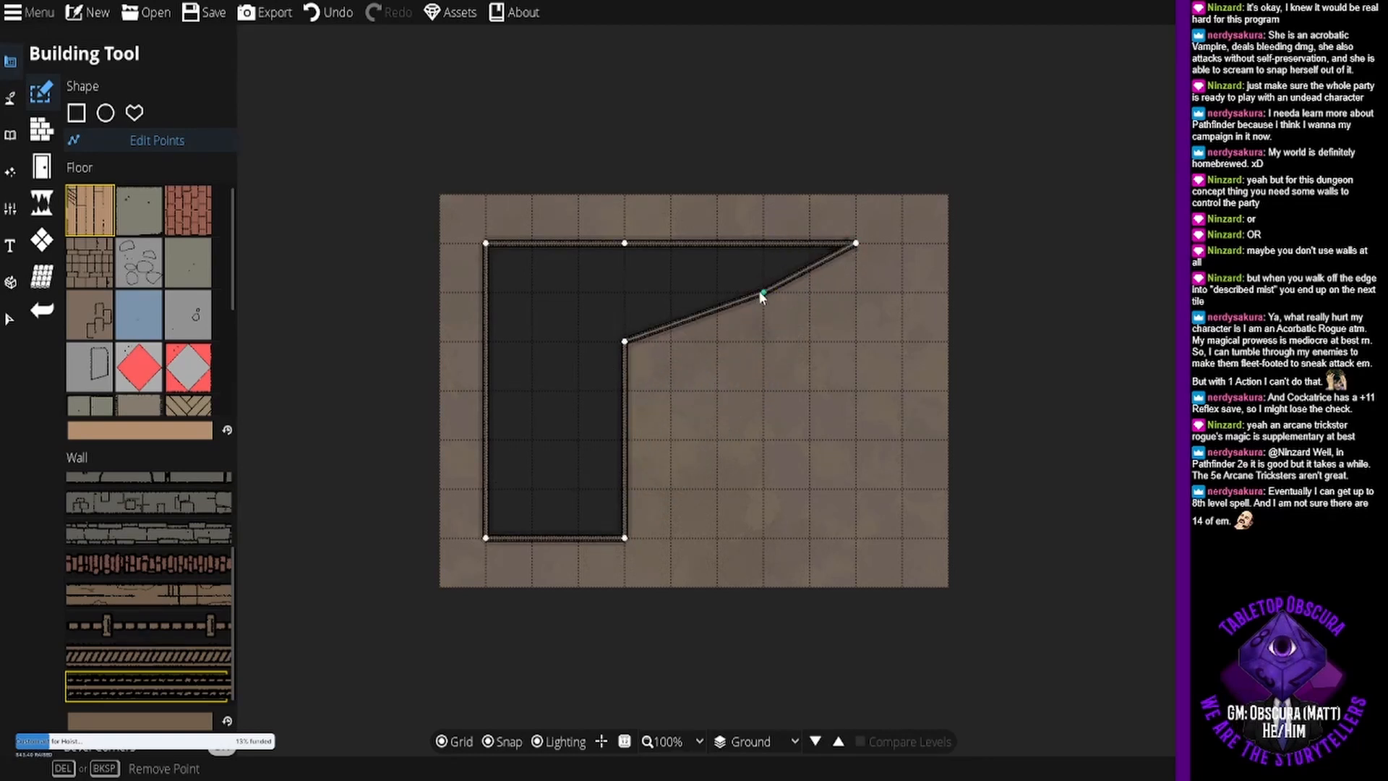
{"action": "left_click_drag", "start_coordinate": [759, 292], "coordinate": [856, 293]}
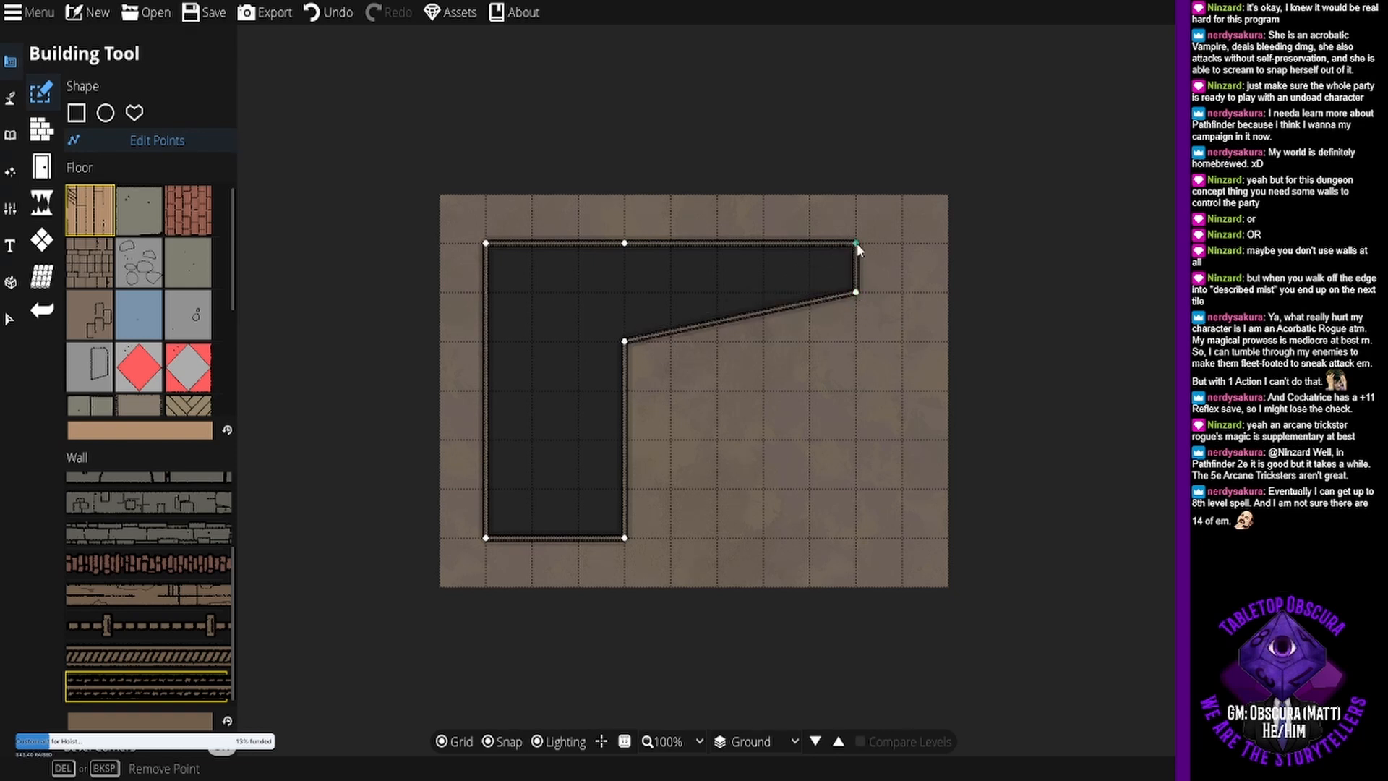
{"action": "left_click_drag", "start_coordinate": [857, 243], "coordinate": [888, 242]}
{"action": "left_click_drag", "start_coordinate": [854, 294], "coordinate": [902, 537]}
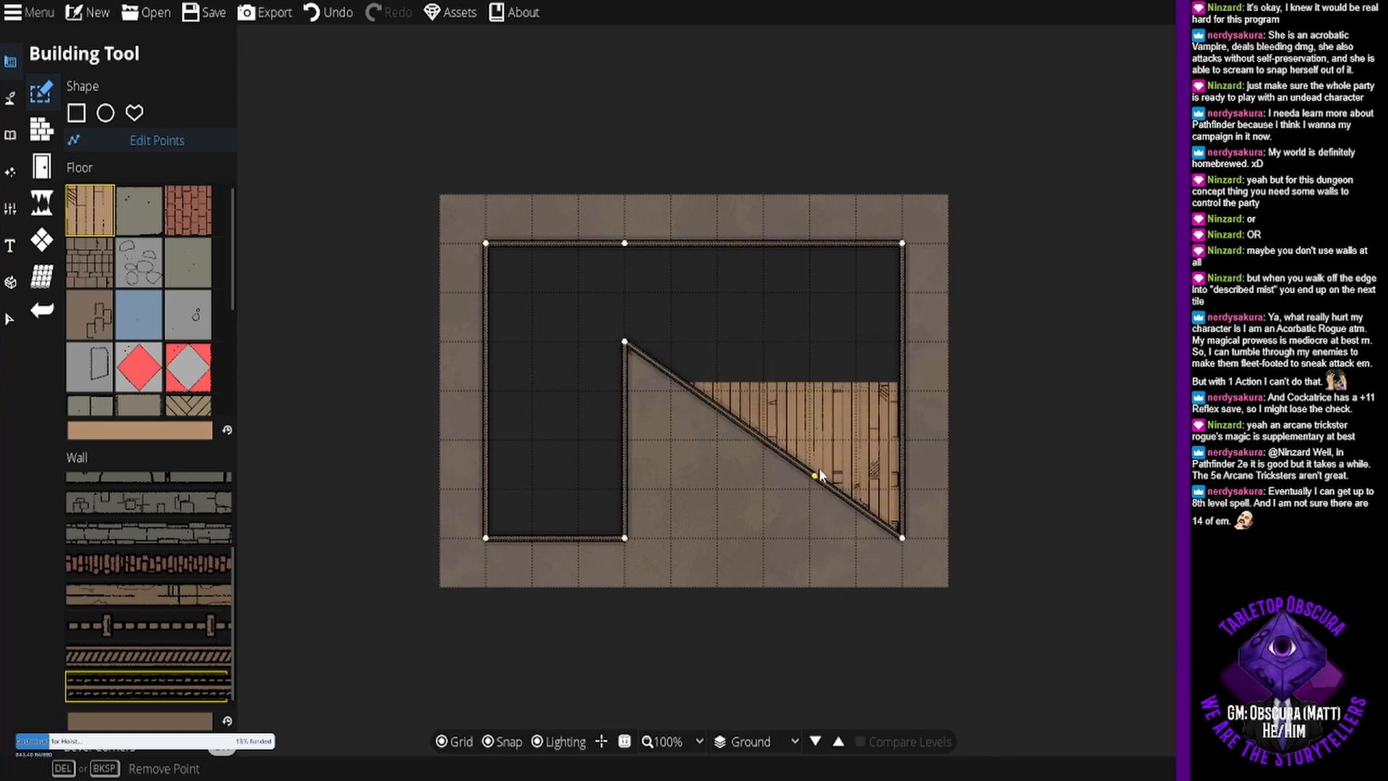
- Reshape the diagonal wall into a south-facing opening three tiles wide and four deep, giving the building an inverted U shape
{"action": "left_click", "coordinate": [770, 449]}
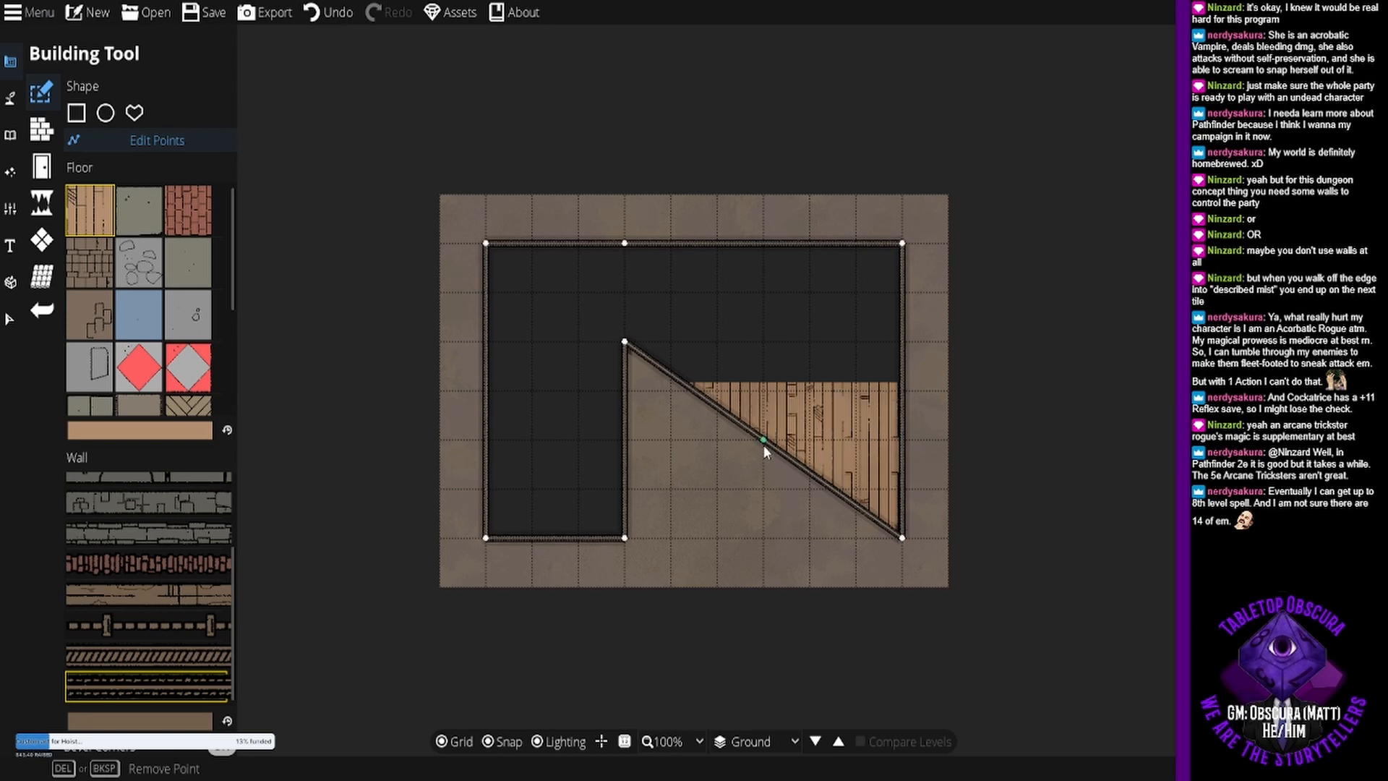
{"action": "left_click_drag", "start_coordinate": [763, 444], "coordinate": [763, 538]}
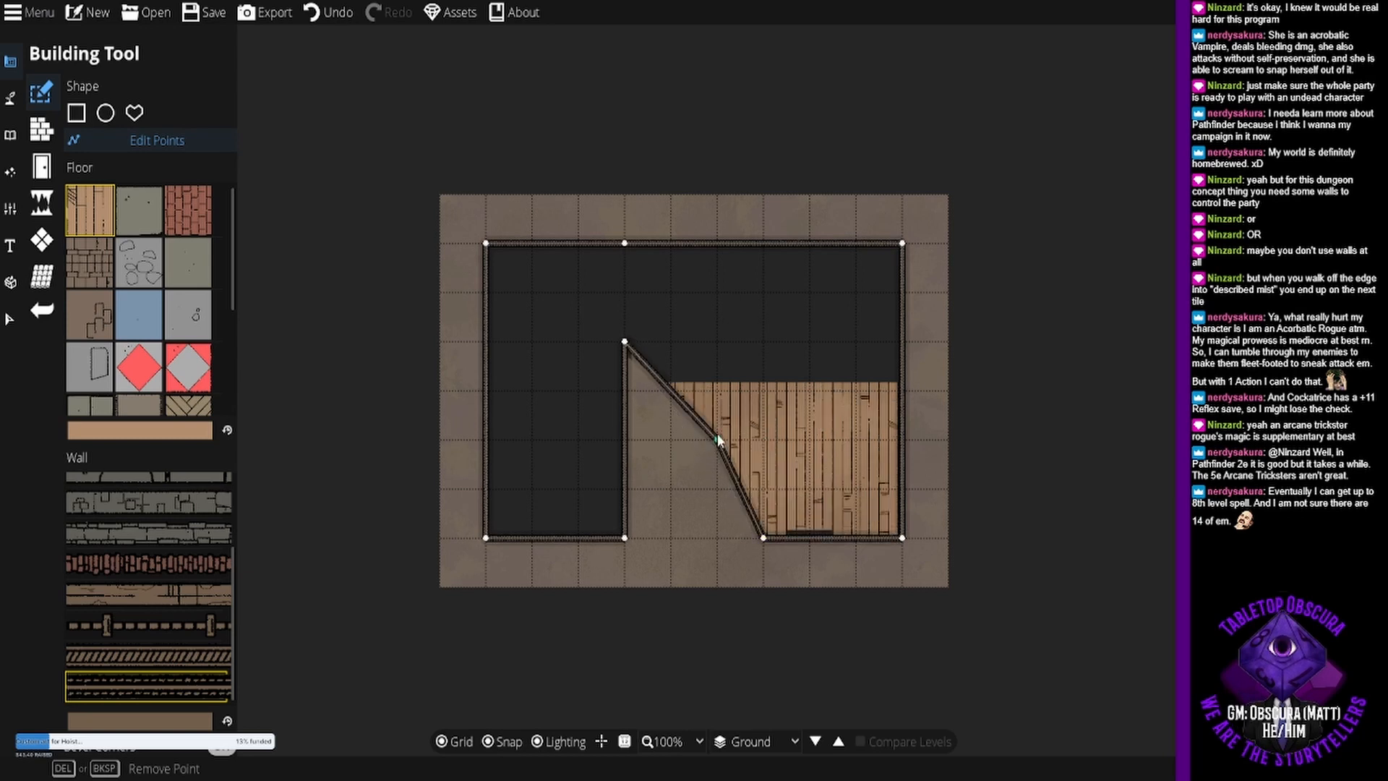
{"action": "left_click_drag", "start_coordinate": [718, 439], "coordinate": [764, 341]}
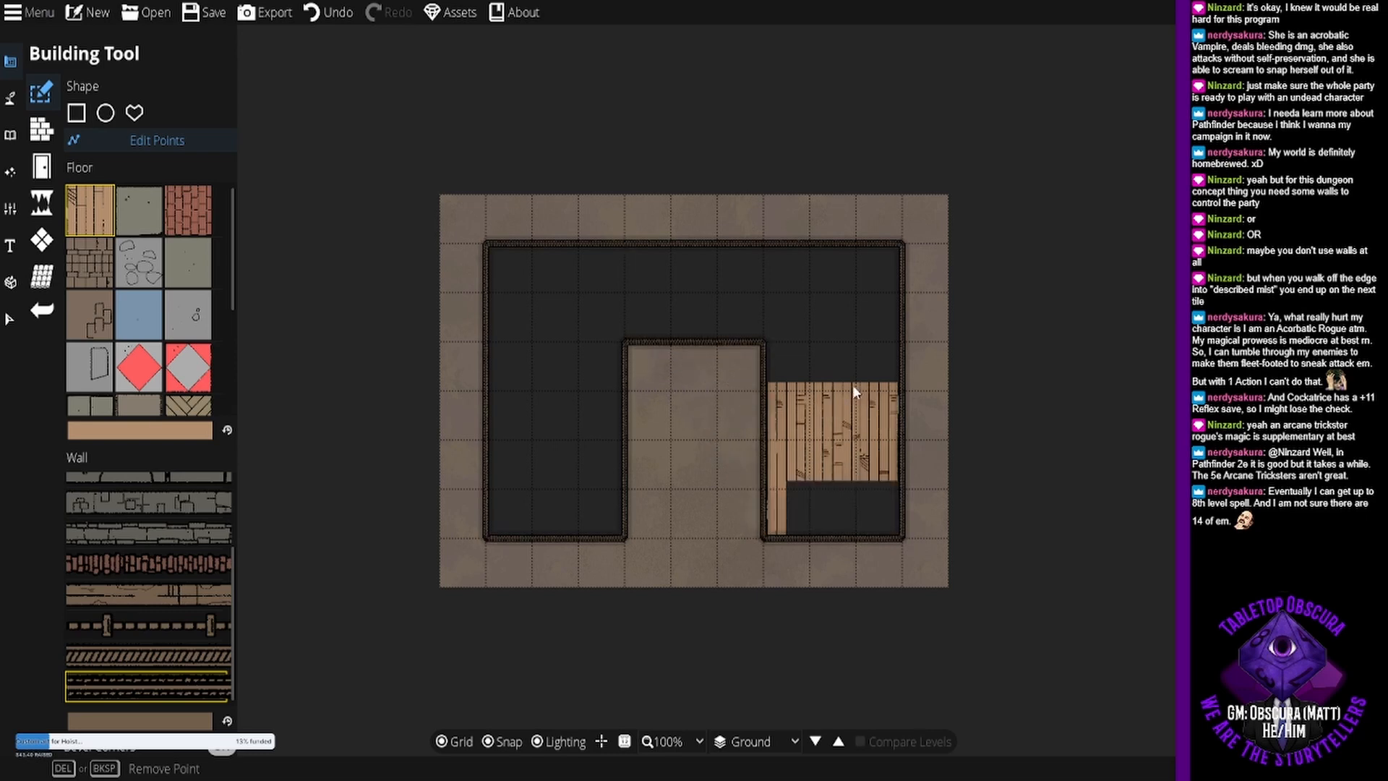
{"action": "left_click_drag", "start_coordinate": [888, 284], "coordinate": [885, 250]}
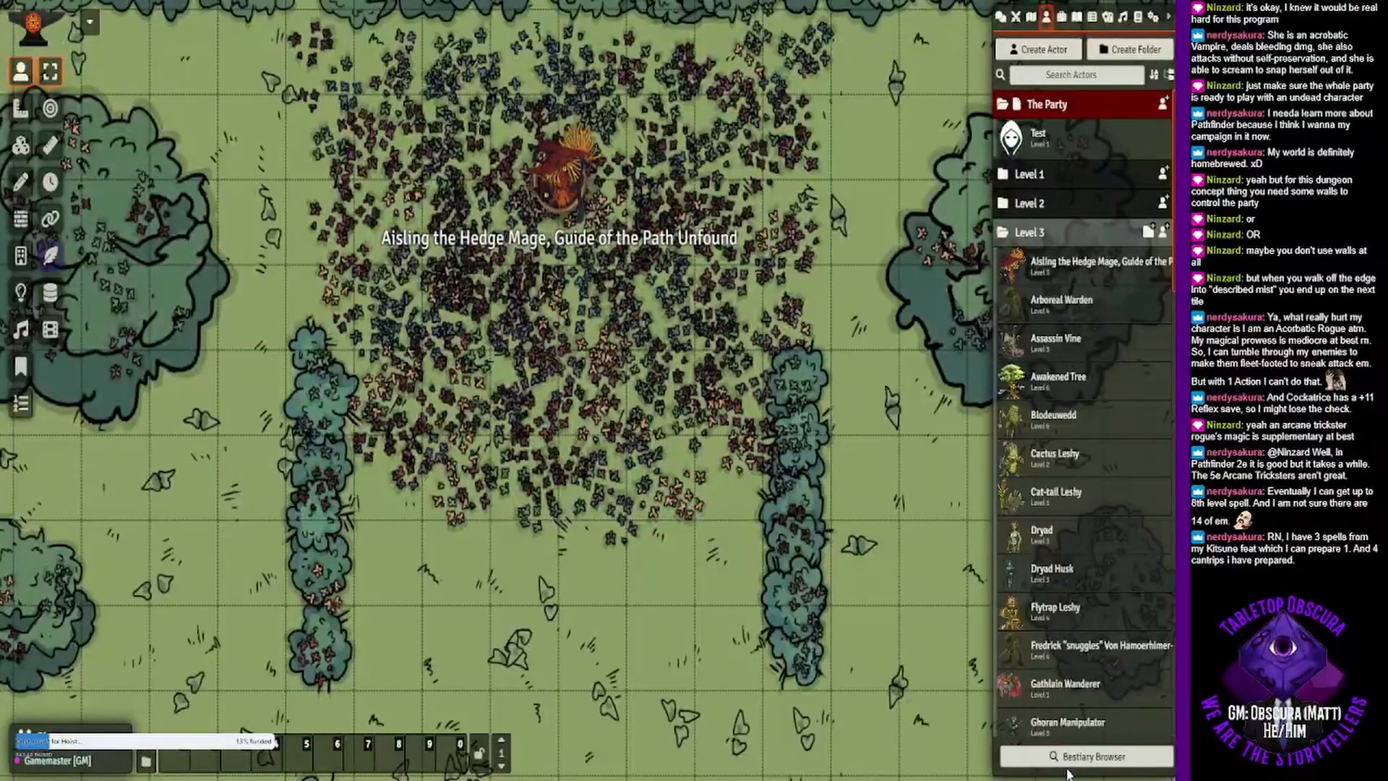
- Switch to Foundry Virtual Tabletop and filter the Compendium Browser's spells to arcane cantrips, without the Plant trait filter
{"action": "left_click", "coordinate": [1070, 760]}
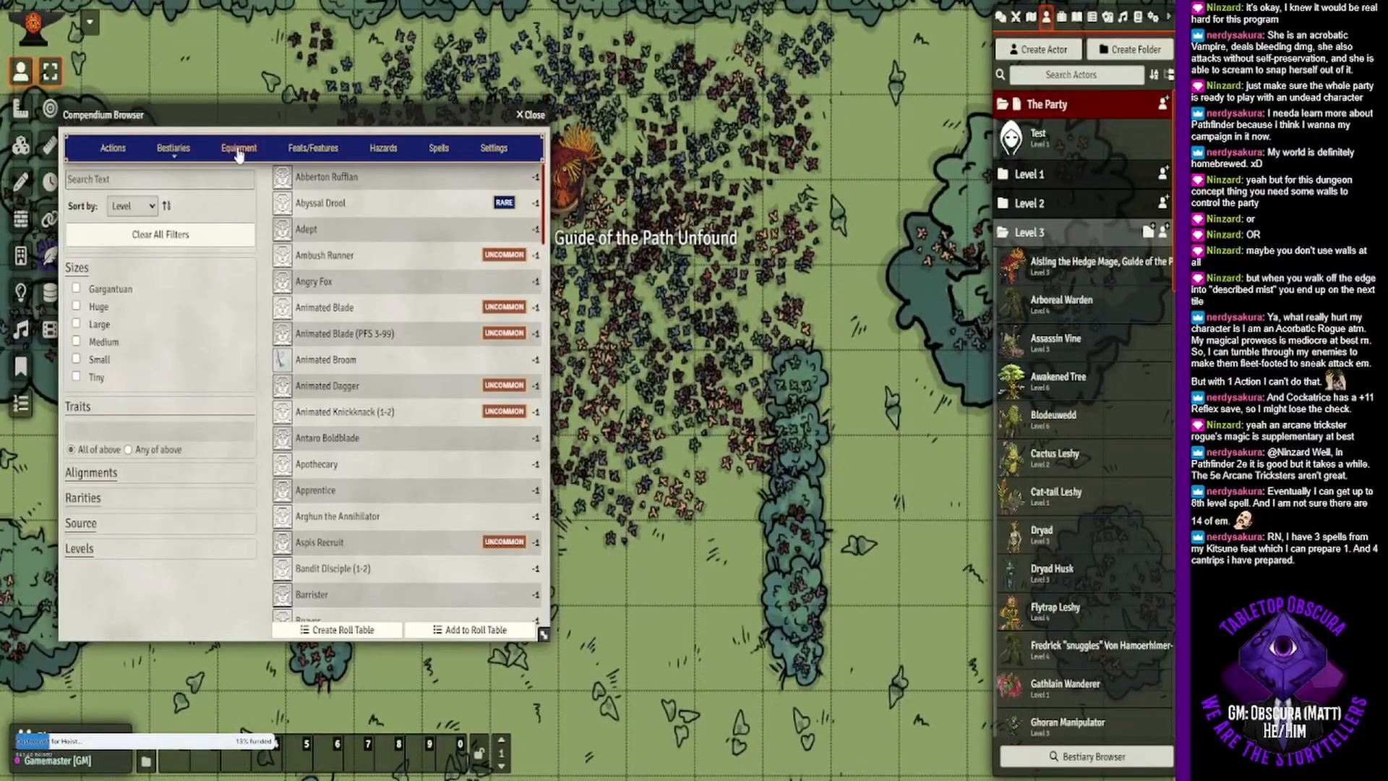
{"action": "left_click", "coordinate": [439, 147]}
{"action": "left_click", "coordinate": [98, 373]}
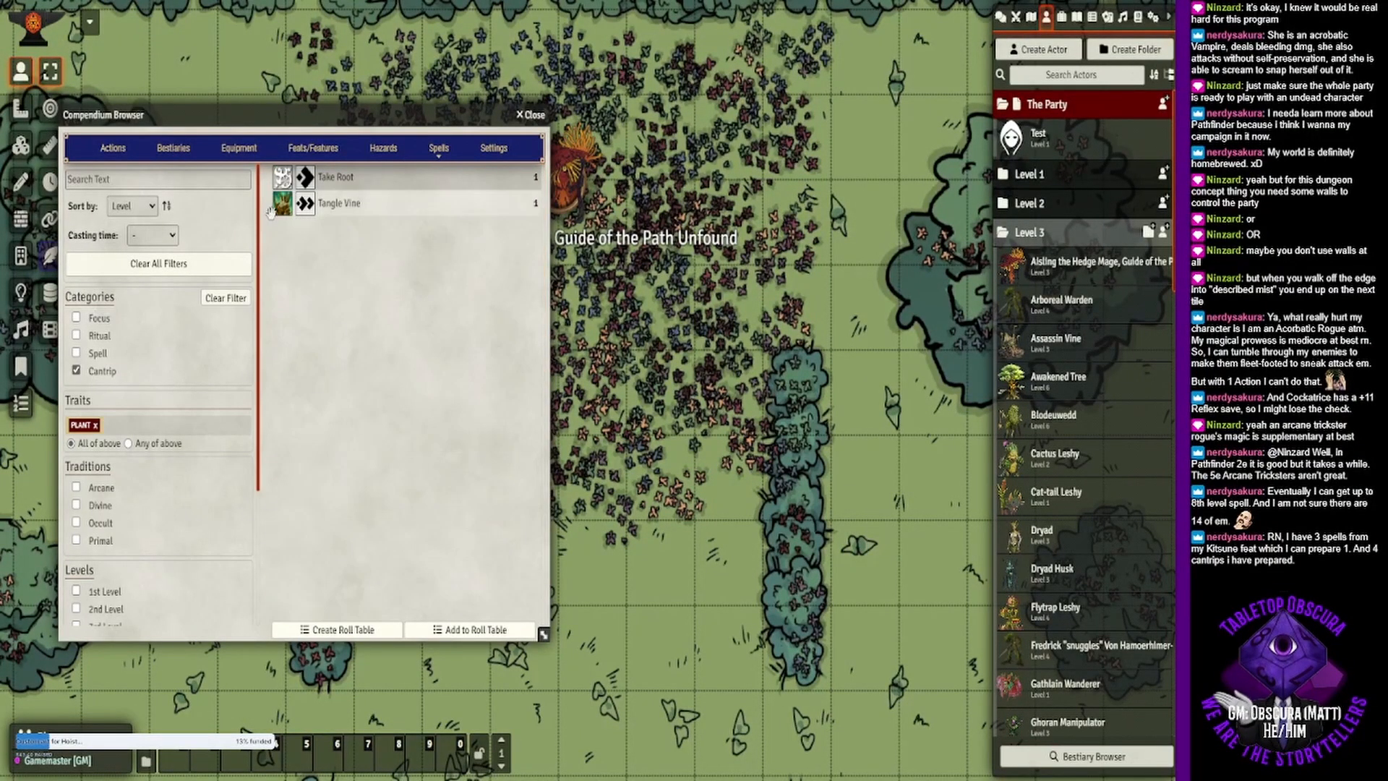
{"action": "left_click", "coordinate": [154, 263]}
{"action": "left_click", "coordinate": [102, 372]}
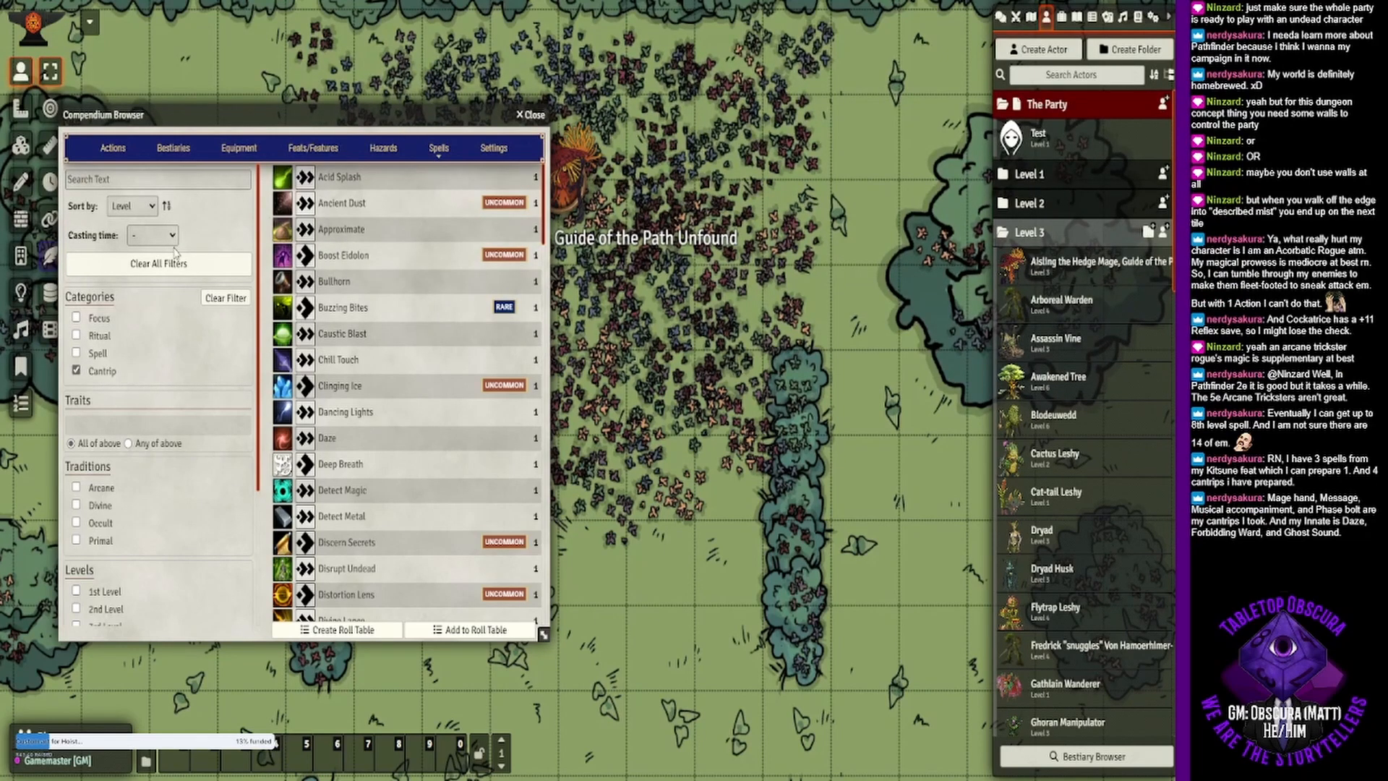
{"action": "scroll", "coordinate": [163, 319], "scroll_direction": "down", "scroll_amount": 2}
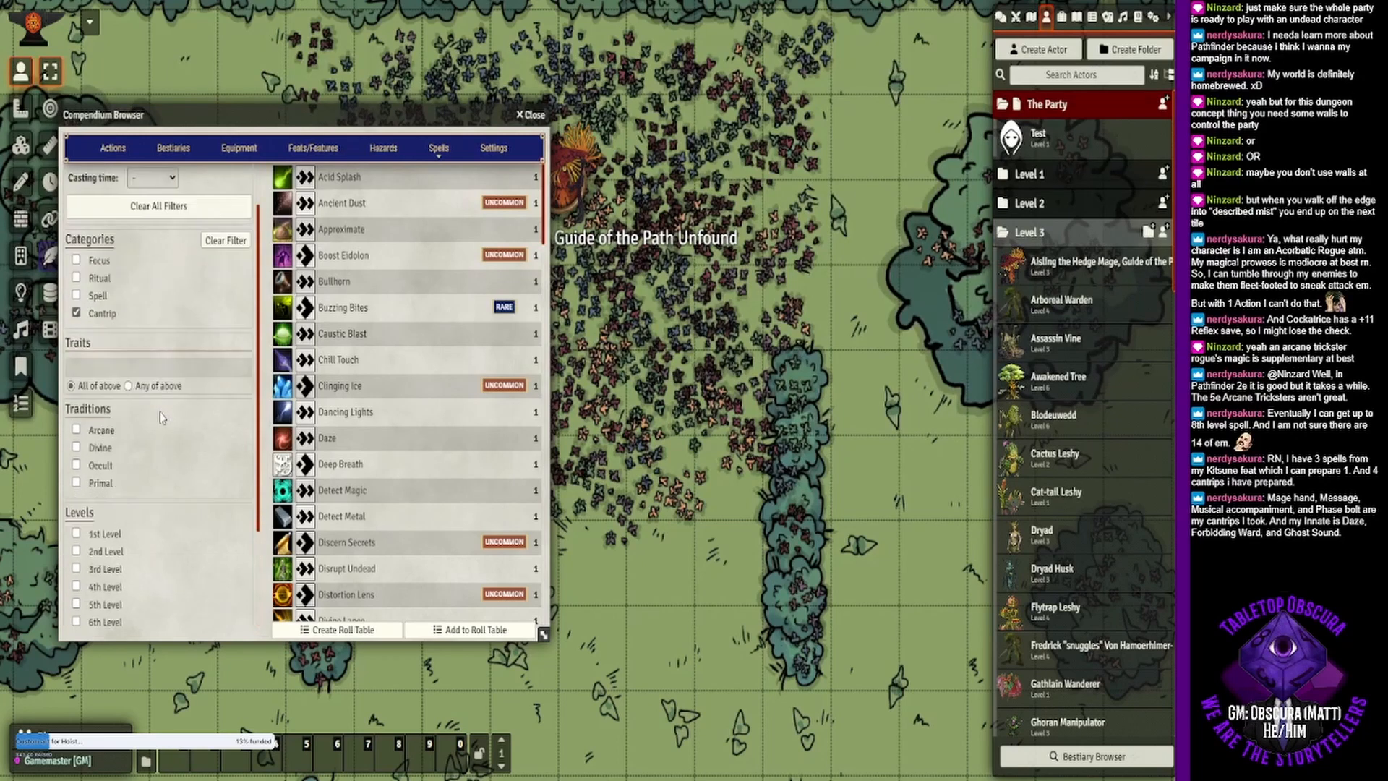
{"action": "scroll", "coordinate": [160, 418], "scroll_direction": "up", "scroll_amount": 2}
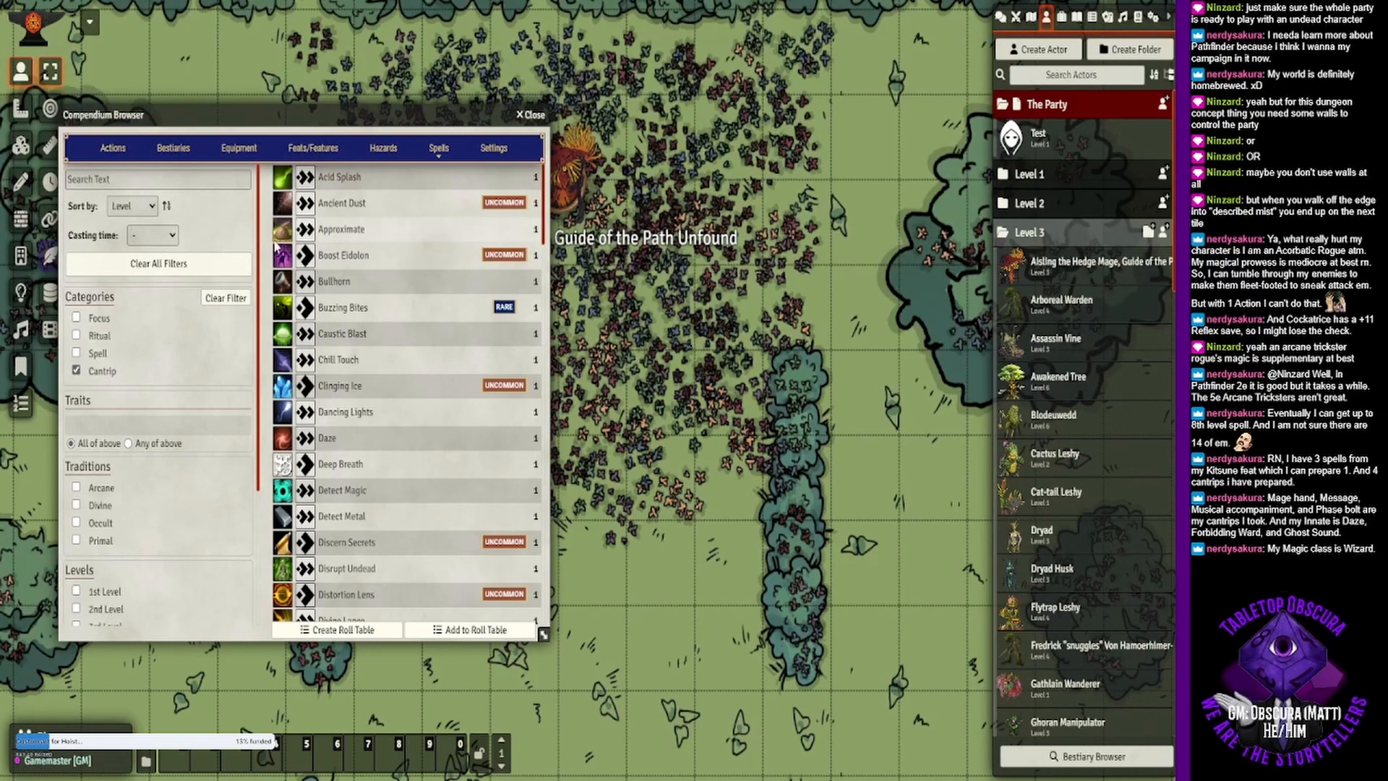
{"action": "left_click", "coordinate": [76, 487]}
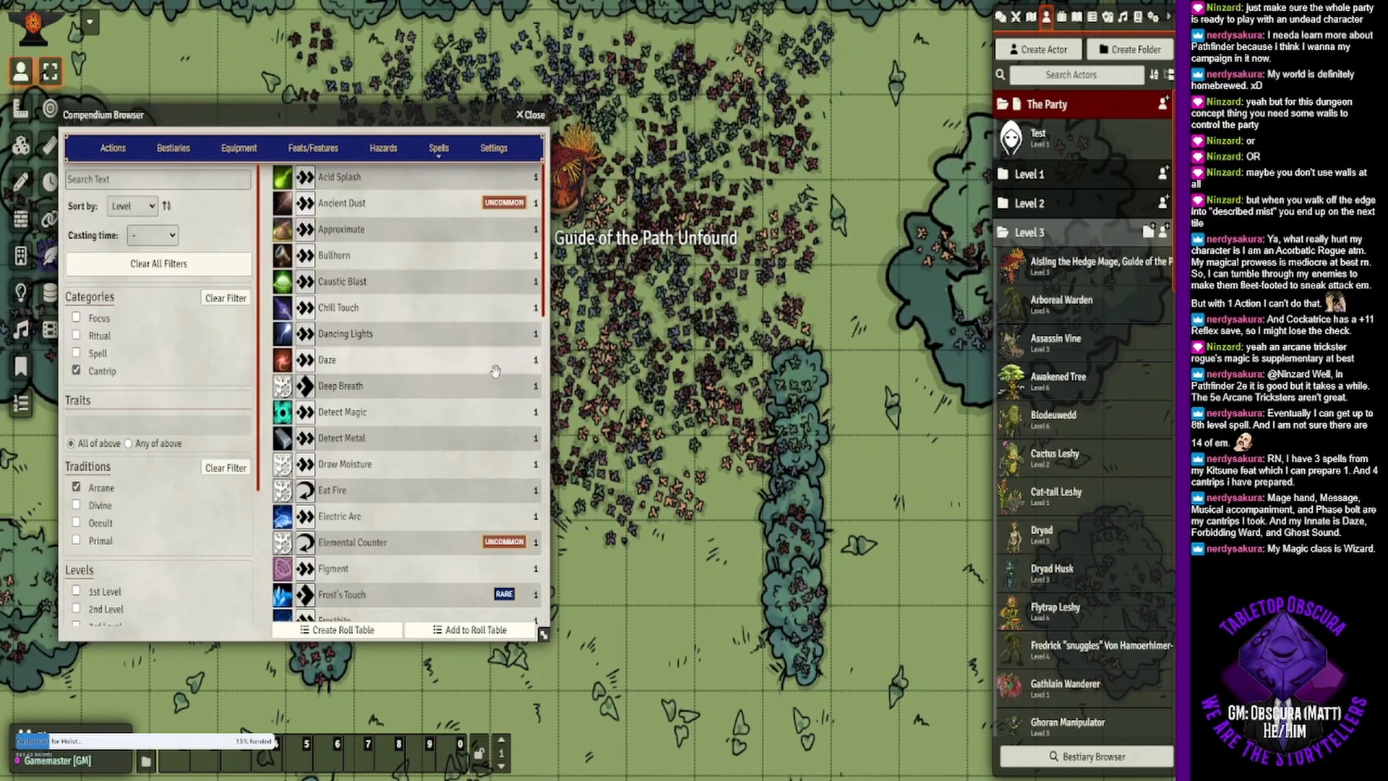
- Look through the arcane cantrips and open the Glass Shield spell's description
{"action": "scroll", "coordinate": [469, 462], "scroll_direction": "down", "scroll_amount": 1}
{"action": "scroll", "coordinate": [431, 460], "scroll_direction": "down", "scroll_amount": 2}
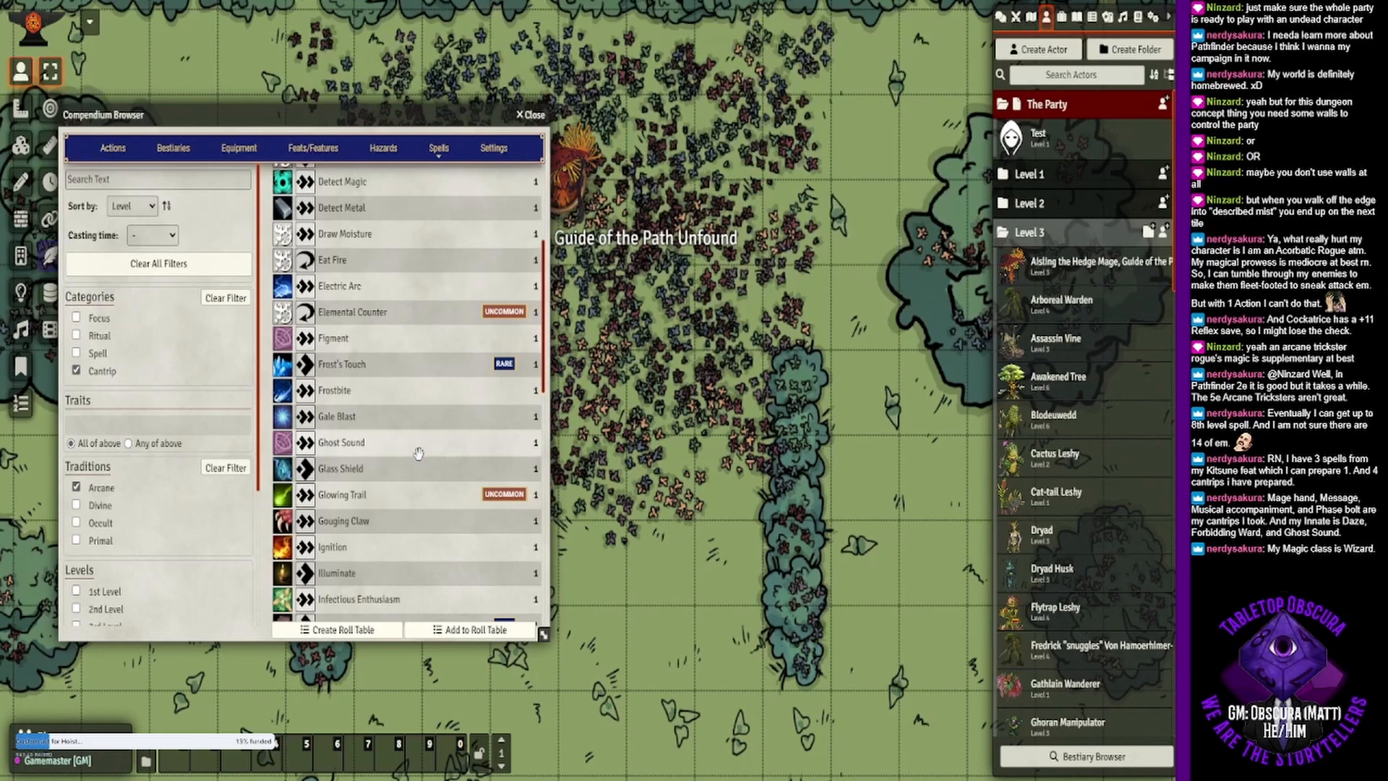
{"action": "scroll", "coordinate": [418, 453], "scroll_direction": "down", "scroll_amount": 1}
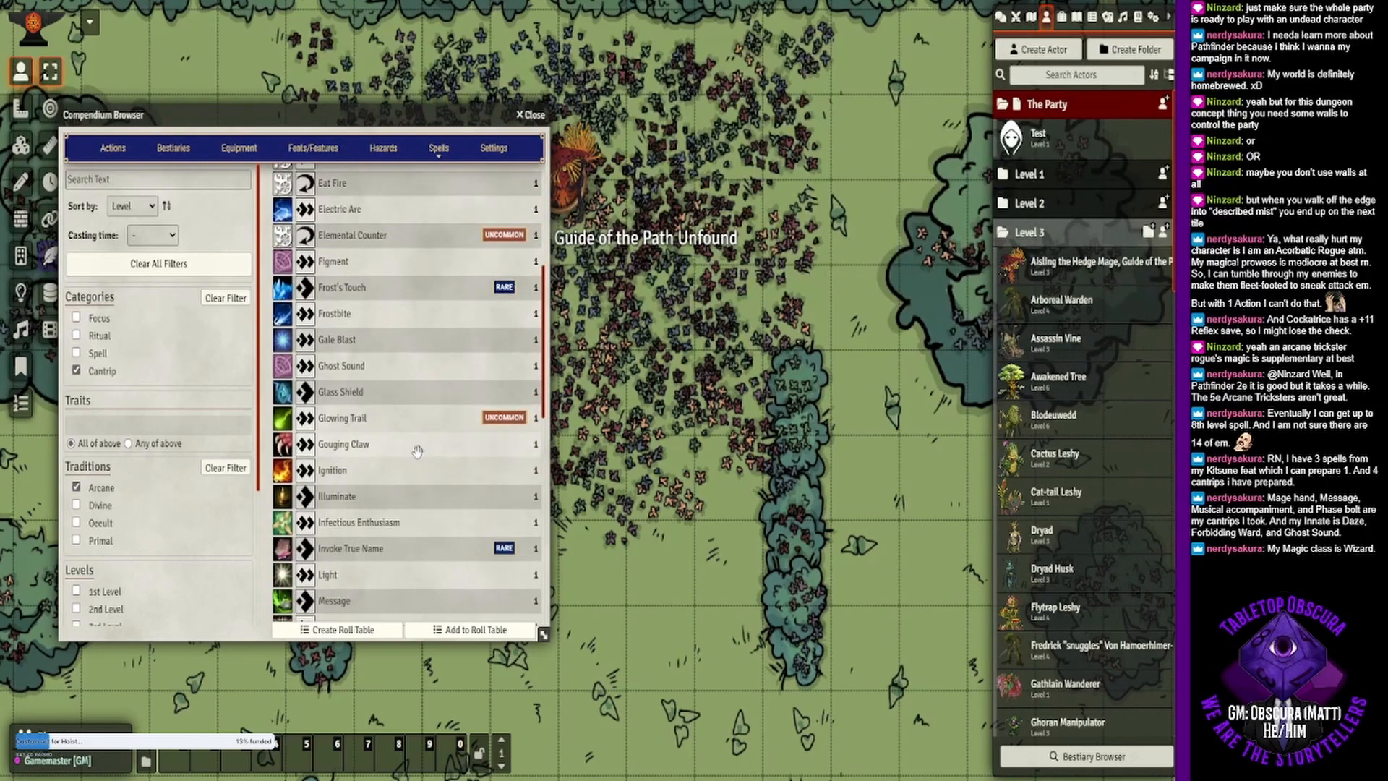
{"action": "scroll", "coordinate": [417, 451], "scroll_direction": "down", "scroll_amount": 1}
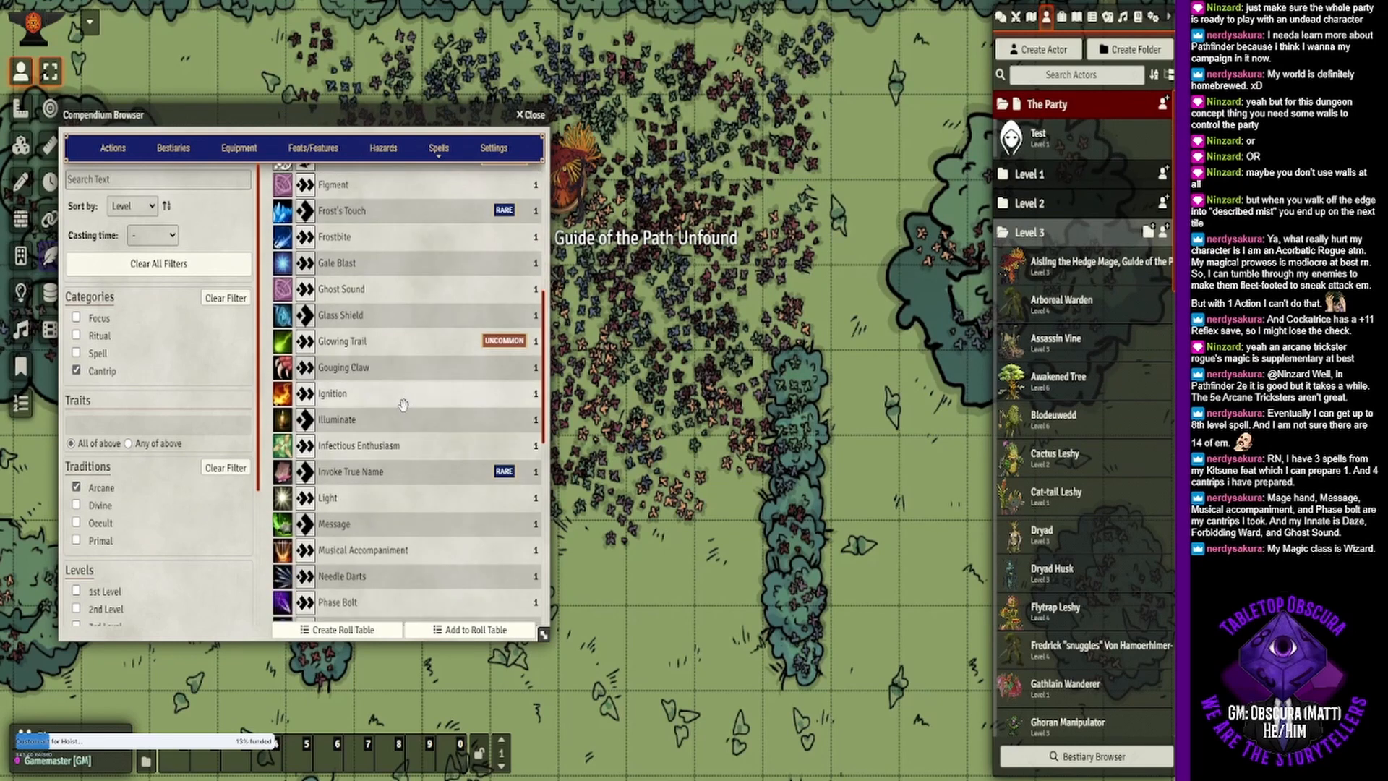
{"action": "scroll", "coordinate": [404, 526], "scroll_direction": "down", "scroll_amount": 1}
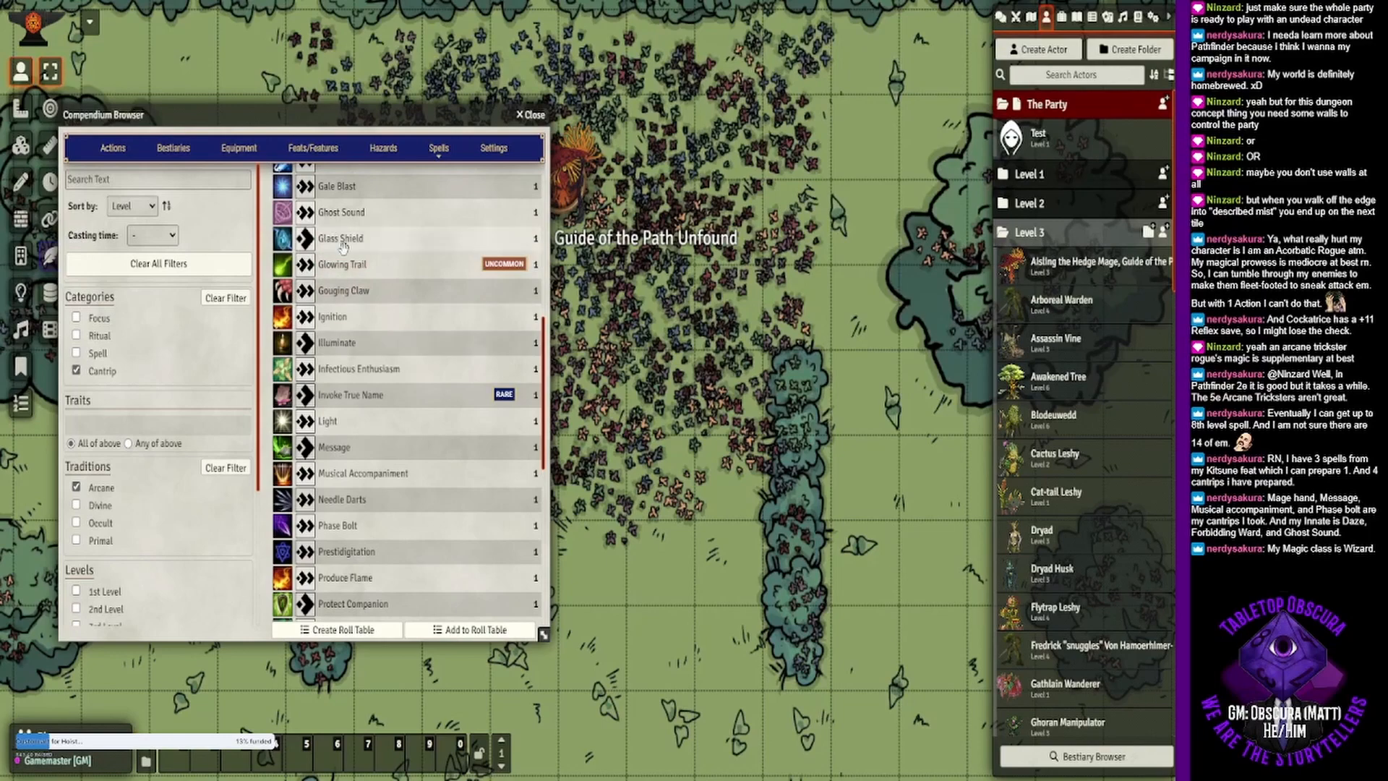
{"action": "left_click", "coordinate": [367, 244]}
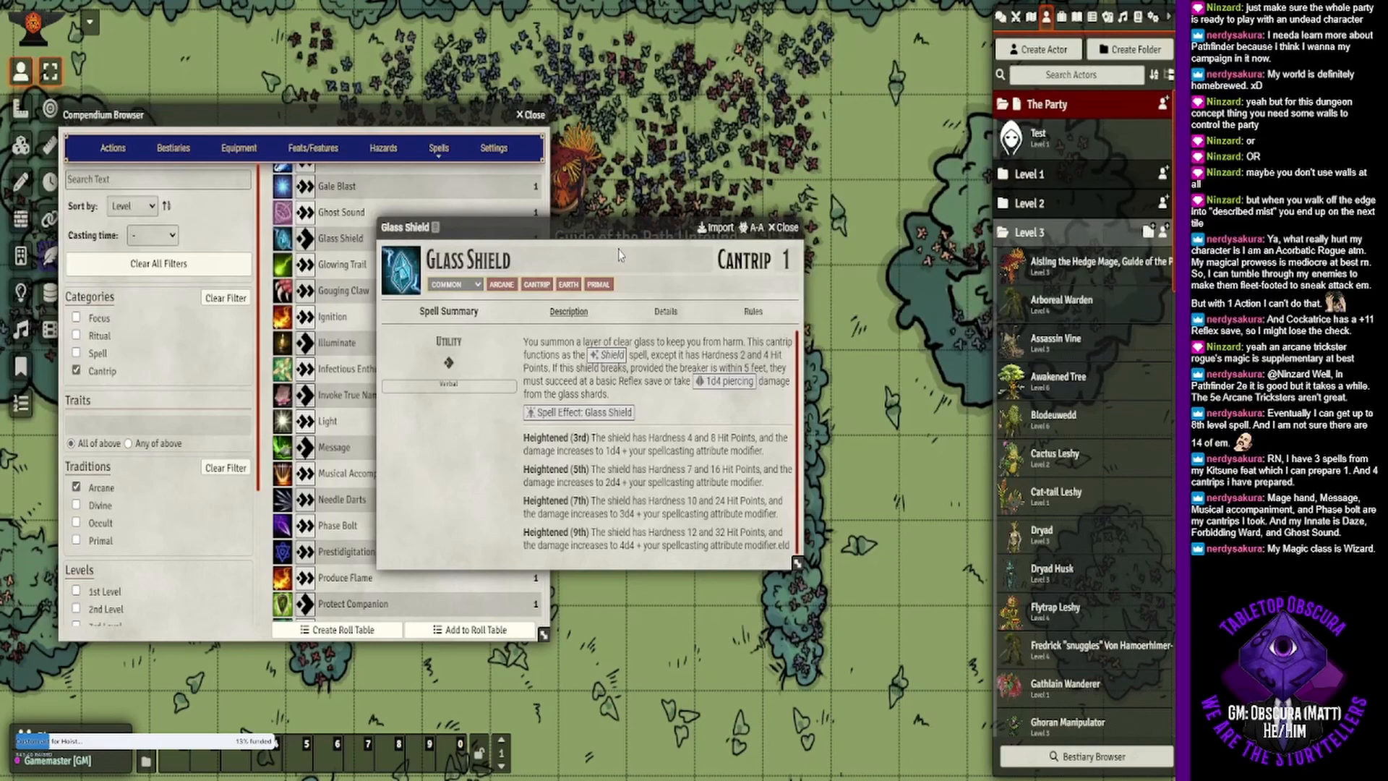
- Place the Glass Shield description beside the Compendium Browser, then open the Phase Bolt cantrip and position its description below it
{"action": "left_click_drag", "start_coordinate": [613, 236], "coordinate": [792, 128]}
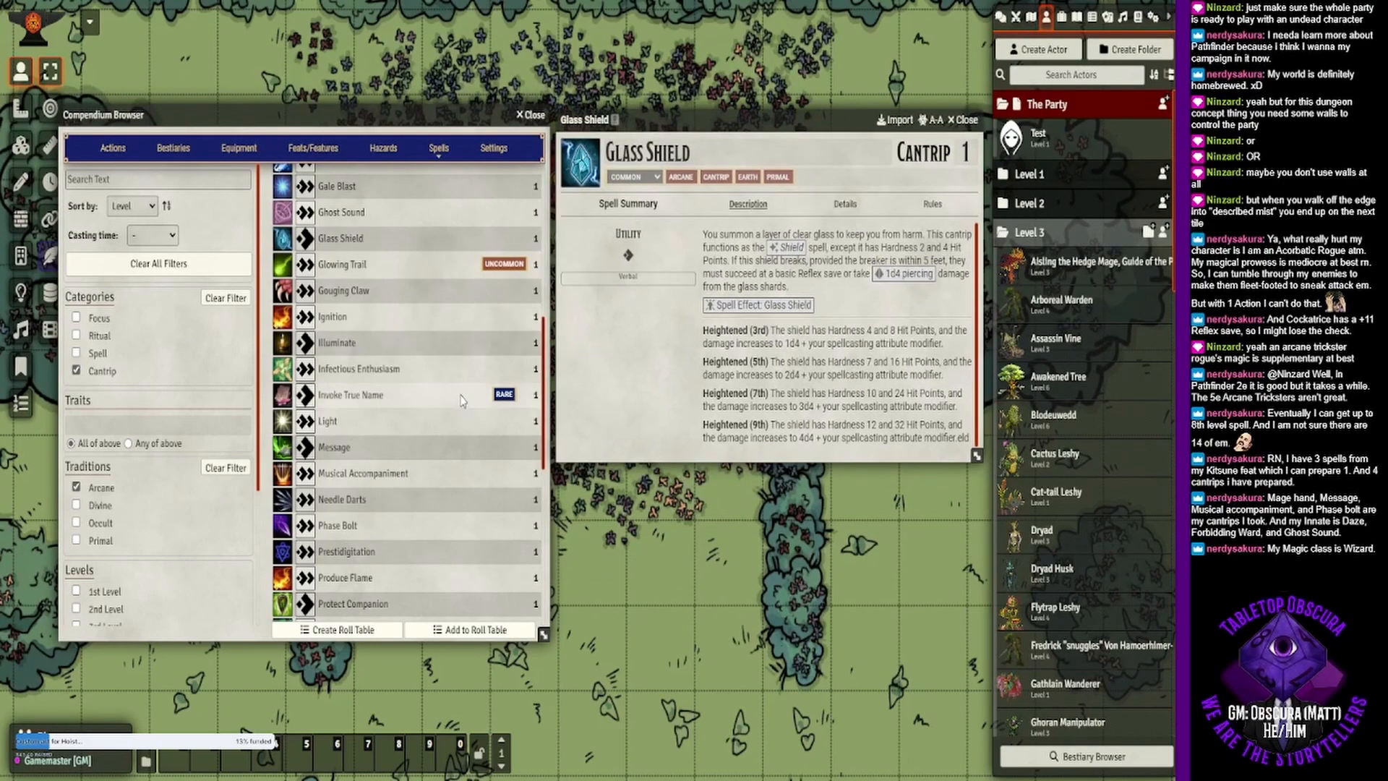
{"action": "scroll", "coordinate": [458, 421], "scroll_direction": "down", "scroll_amount": 3}
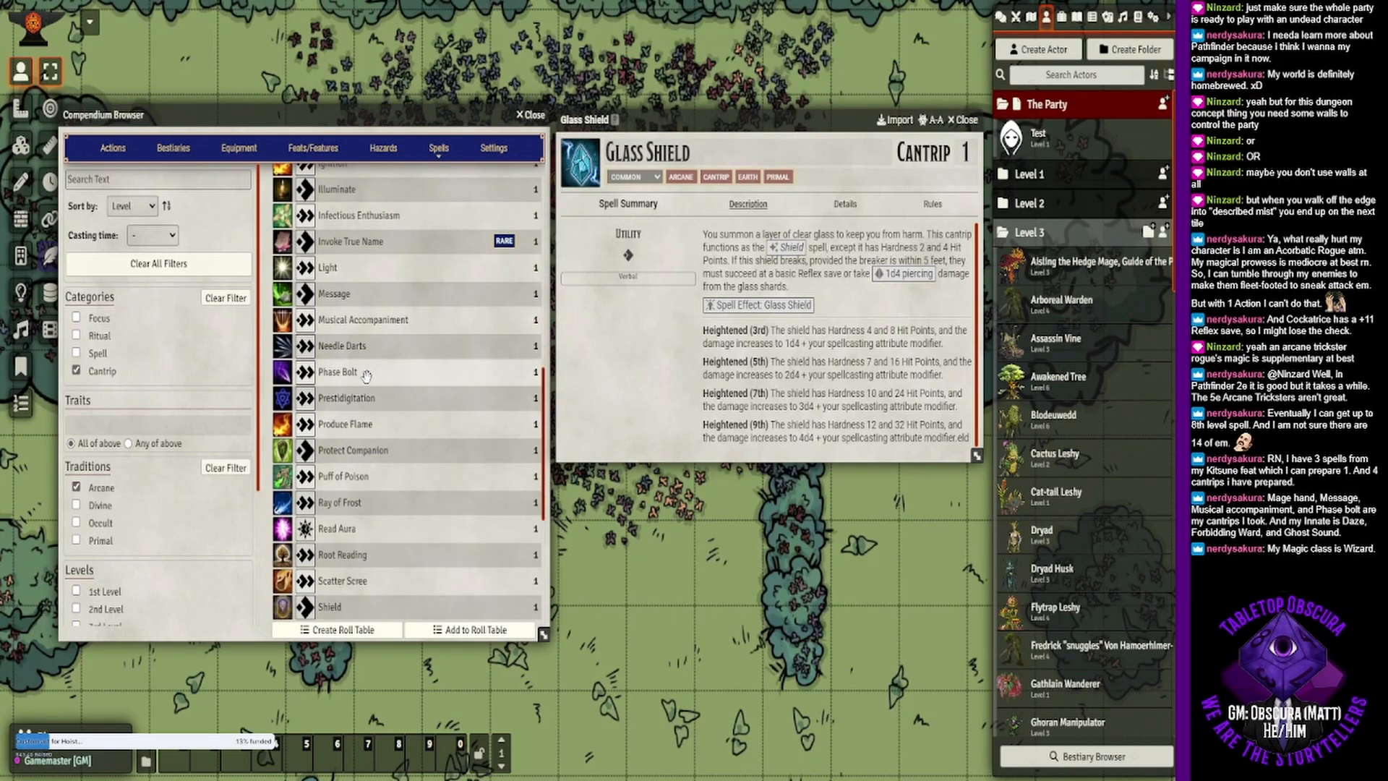
{"action": "left_click", "coordinate": [334, 372]}
{"action": "left_click_drag", "start_coordinate": [470, 221], "coordinate": [738, 365]}
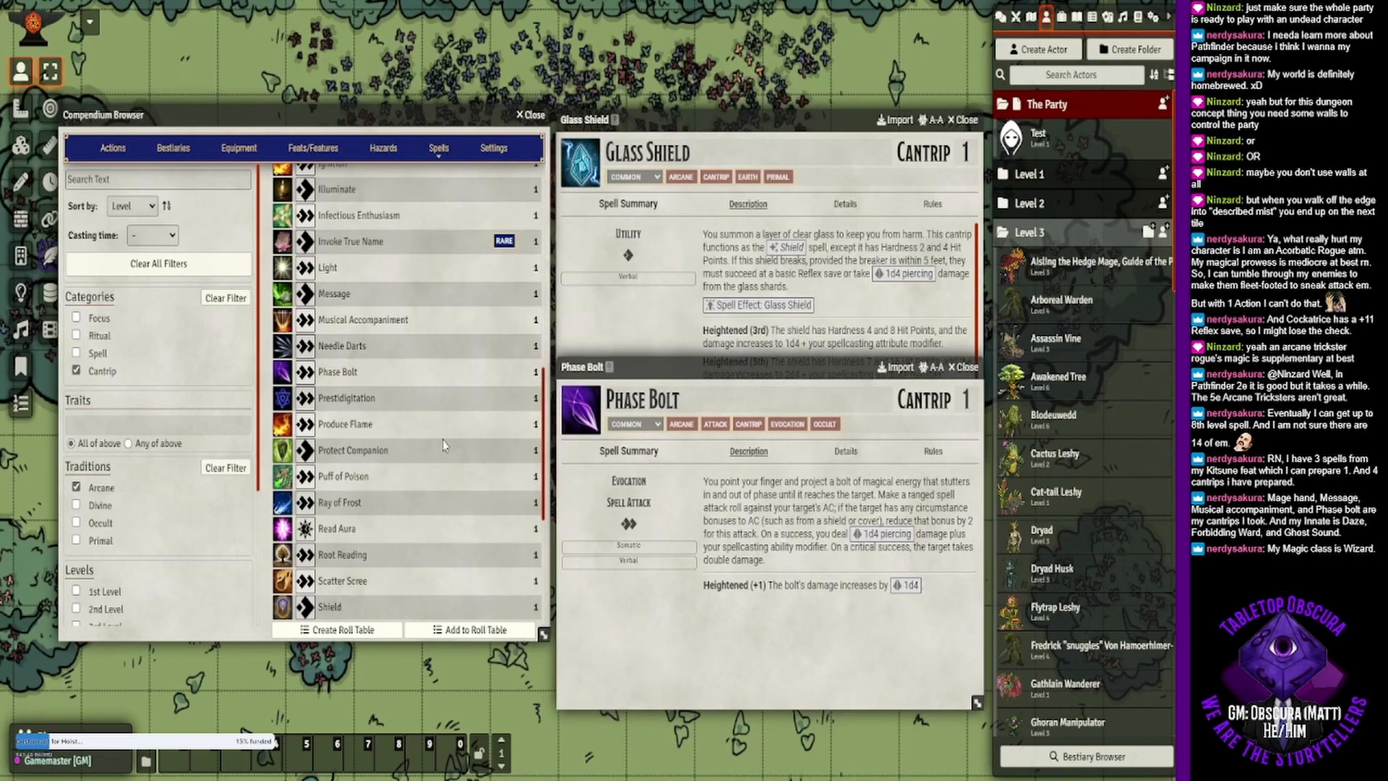
- Look through the remaining arcane cantrips and read the Tremor Signs description, closing it when done
{"action": "scroll", "coordinate": [427, 458], "scroll_direction": "down", "scroll_amount": 2}
{"action": "scroll", "coordinate": [427, 458], "scroll_direction": "down", "scroll_amount": 2}
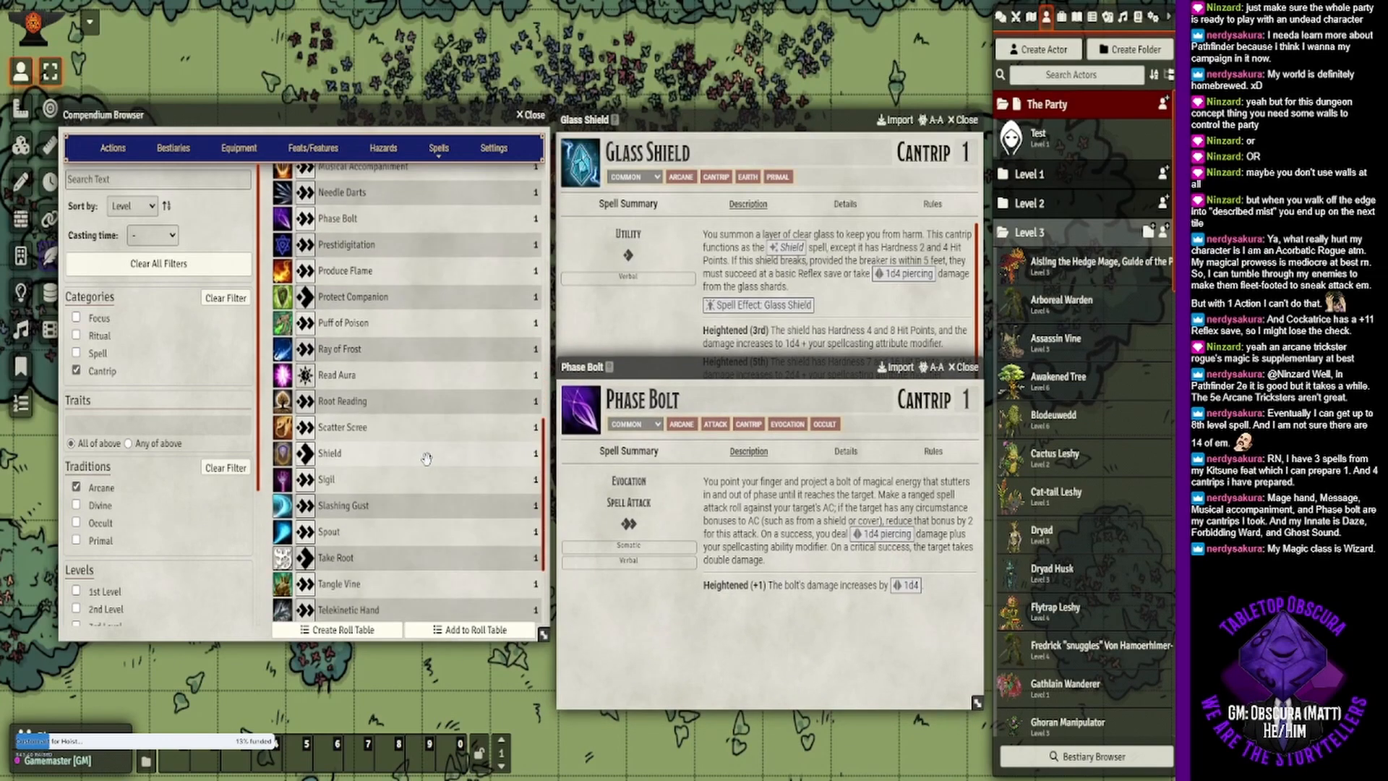
{"action": "scroll", "coordinate": [427, 458], "scroll_direction": "down", "scroll_amount": 2}
{"action": "scroll", "coordinate": [426, 459], "scroll_direction": "down", "scroll_amount": 2}
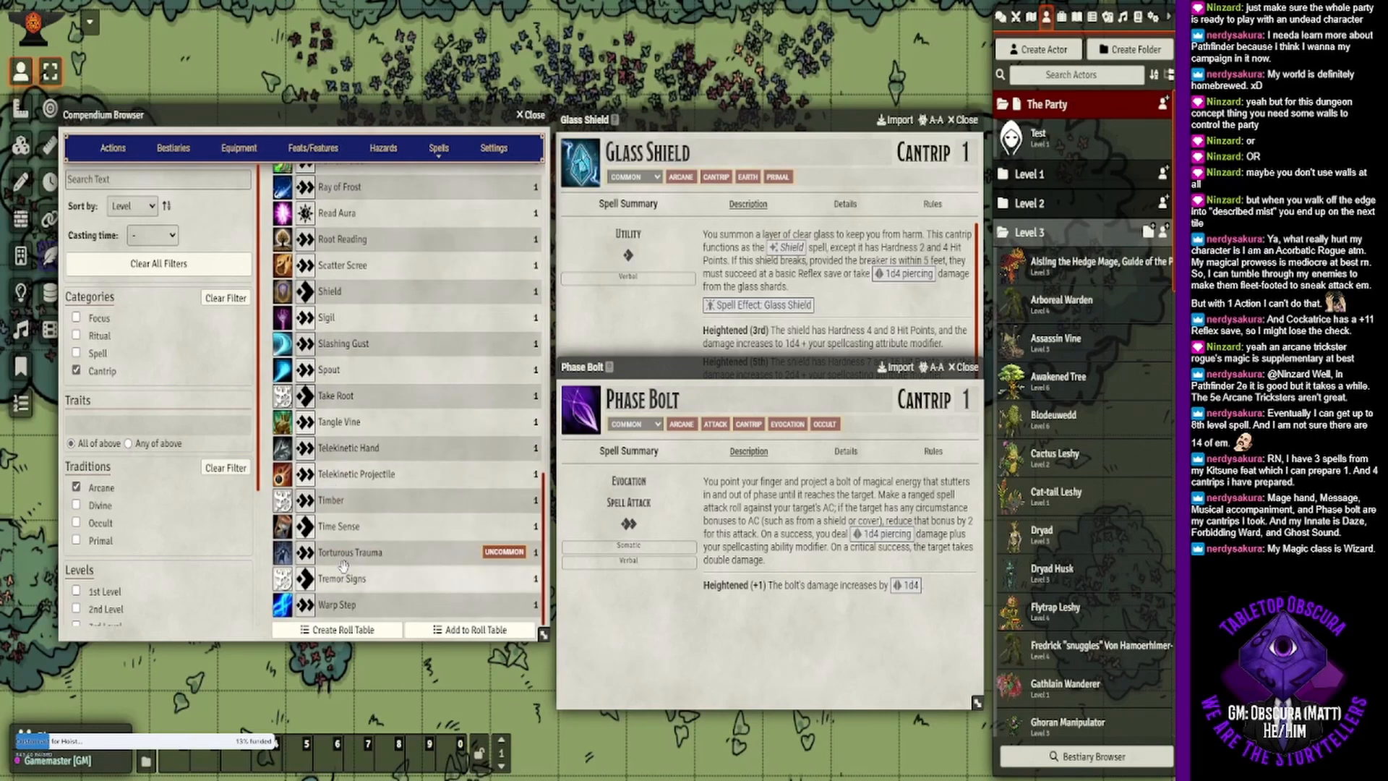
{"action": "left_click", "coordinate": [351, 587]}
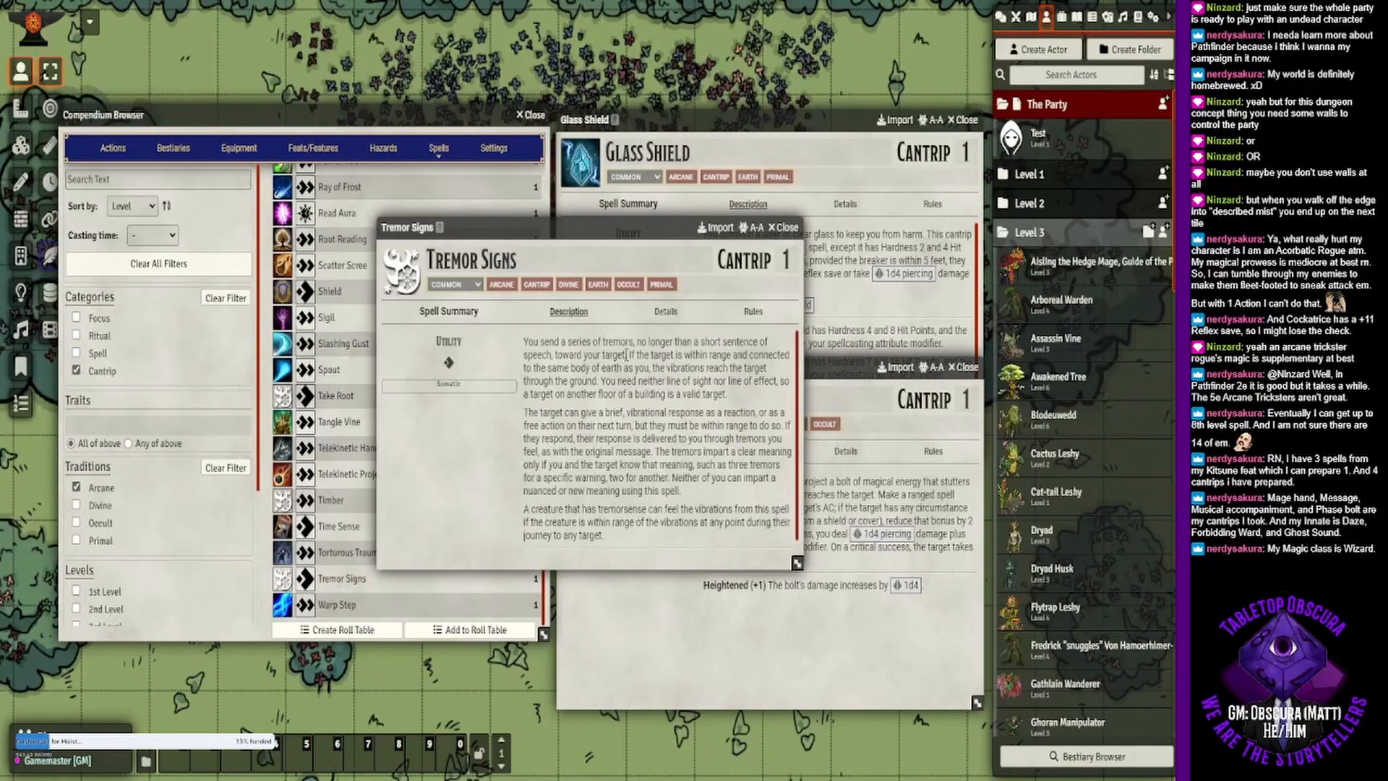
{"action": "left_click", "coordinate": [786, 226]}
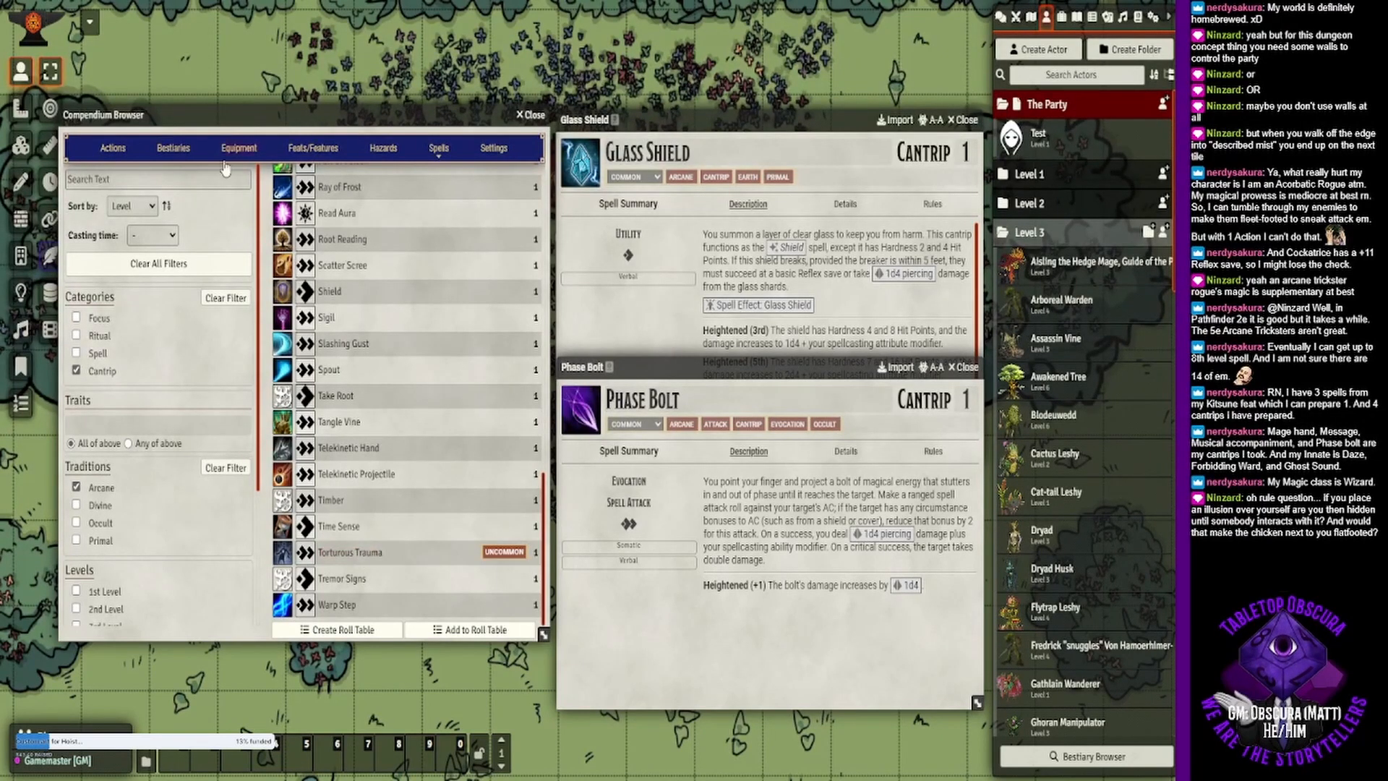
- Remove the Cantrip category filter, search the arcane spells for "illu" and open the Illusory Object spell
{"action": "left_click", "coordinate": [198, 174]}
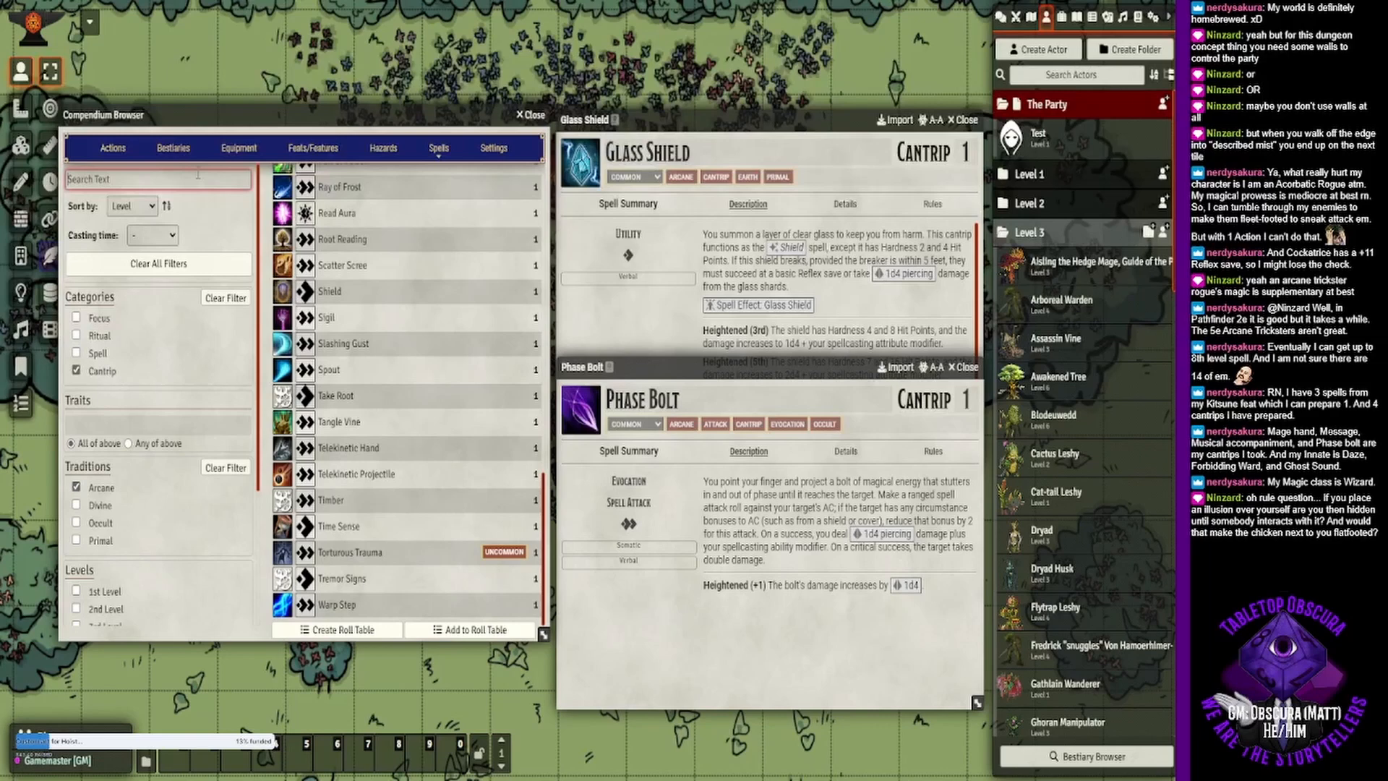
{"action": "left_click", "coordinate": [78, 373]}
{"action": "left_click", "coordinate": [140, 176]}
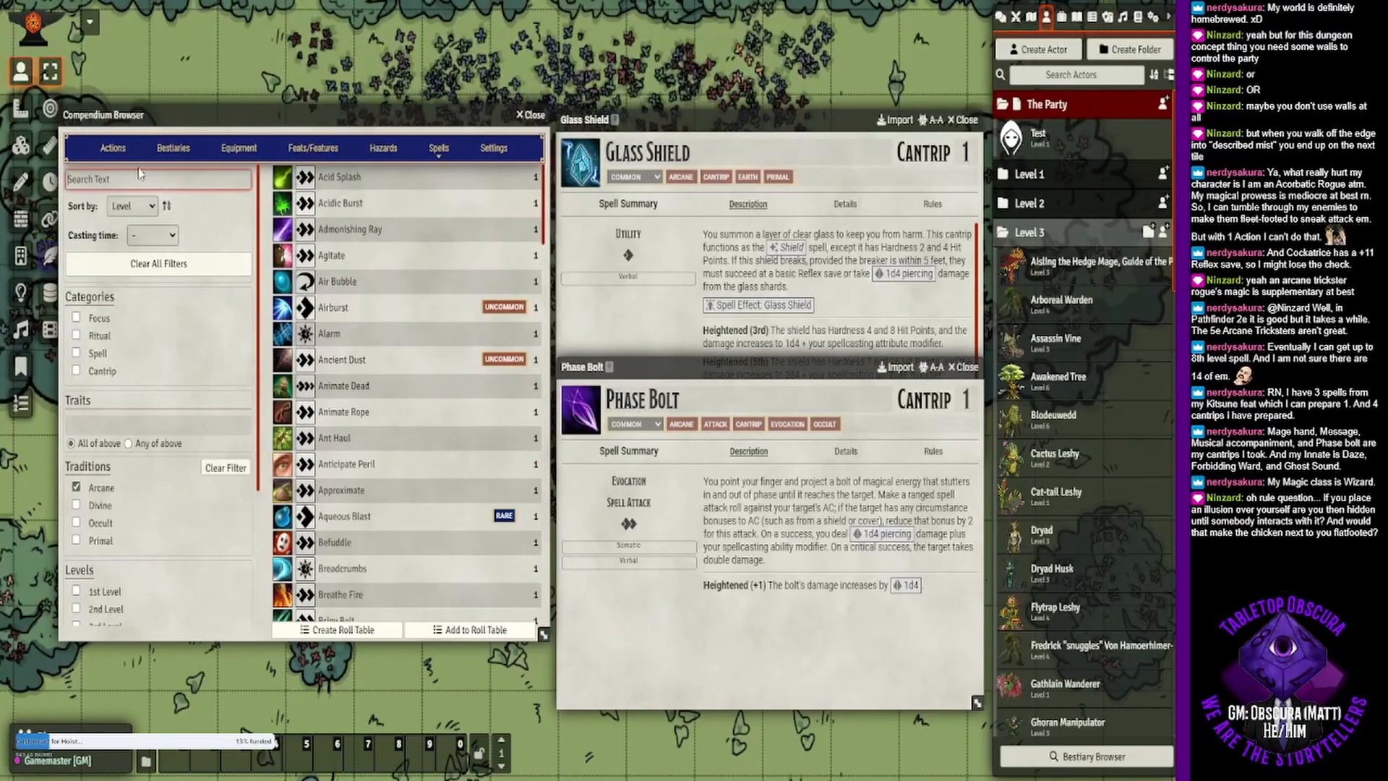
{"action": "type", "text": "illu"}
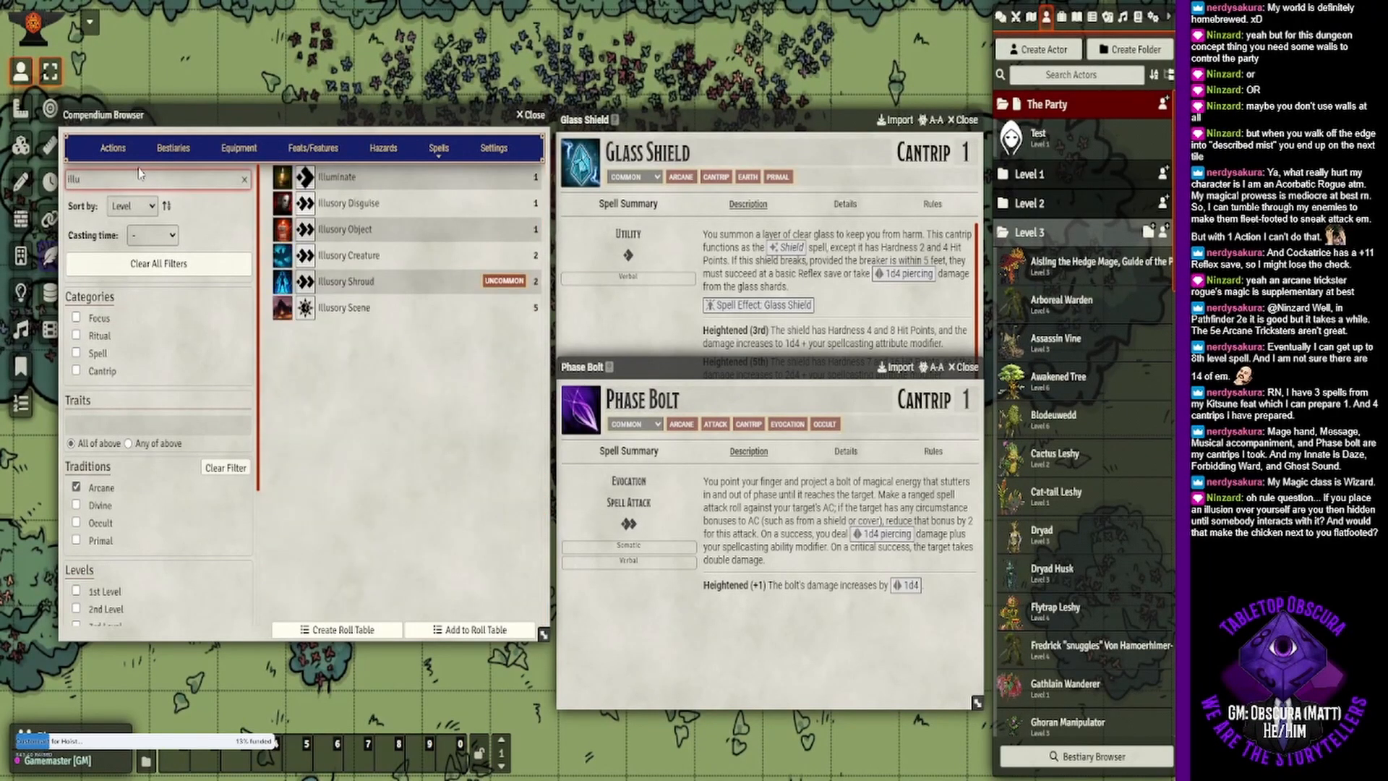
{"action": "left_click", "coordinate": [362, 230]}
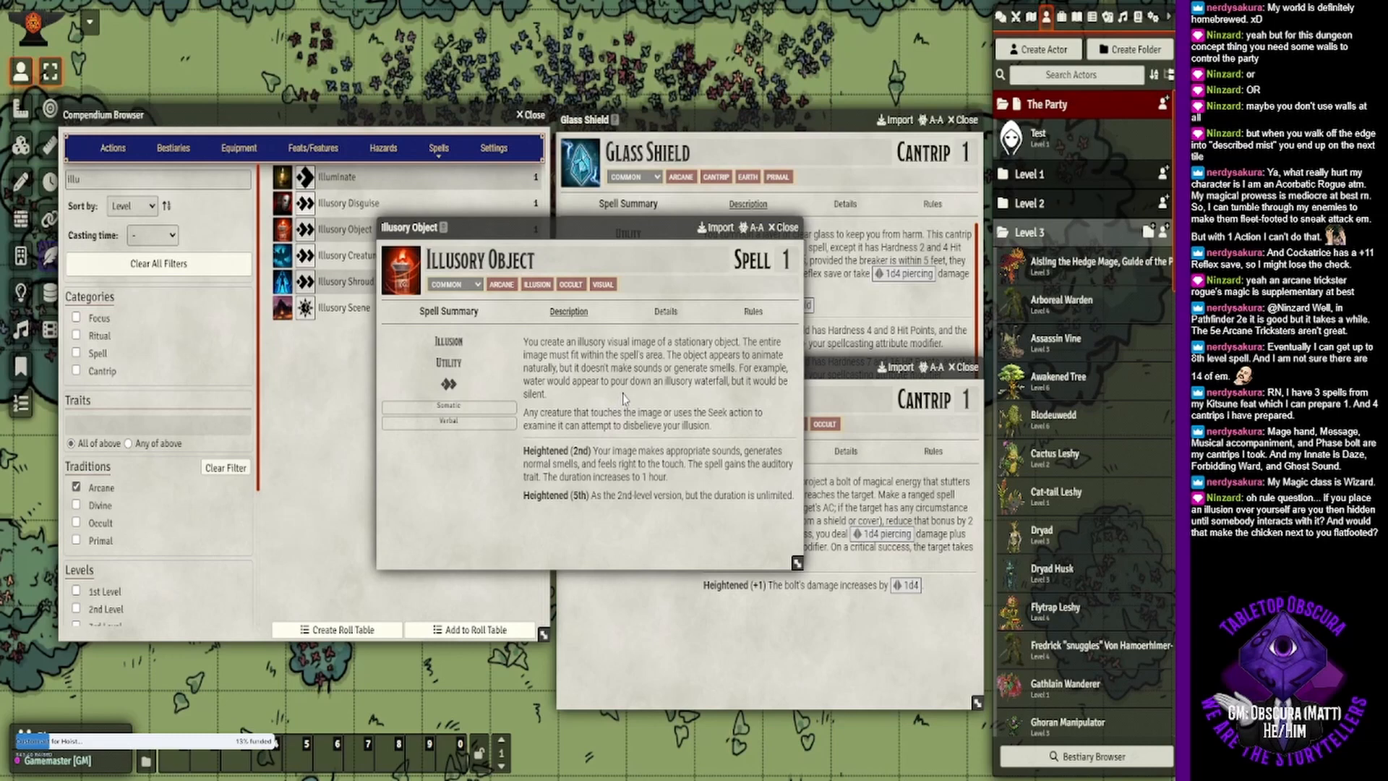
- Check Illusory Object's casting, area and duration details, then return to its description
{"action": "left_click", "coordinate": [666, 311]}
{"action": "scroll", "coordinate": [669, 354], "scroll_direction": "down", "scroll_amount": 5}
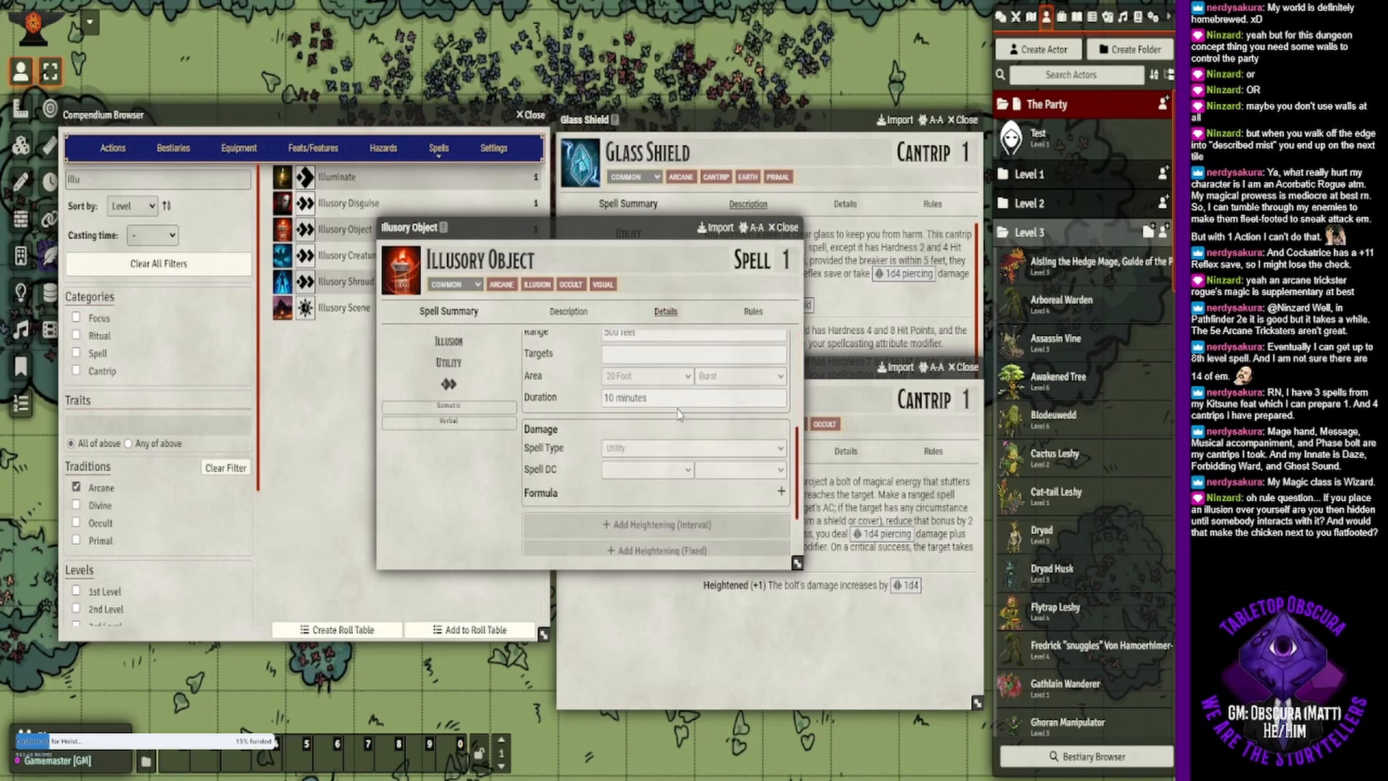
{"action": "scroll", "coordinate": [663, 375], "scroll_direction": "up", "scroll_amount": 5}
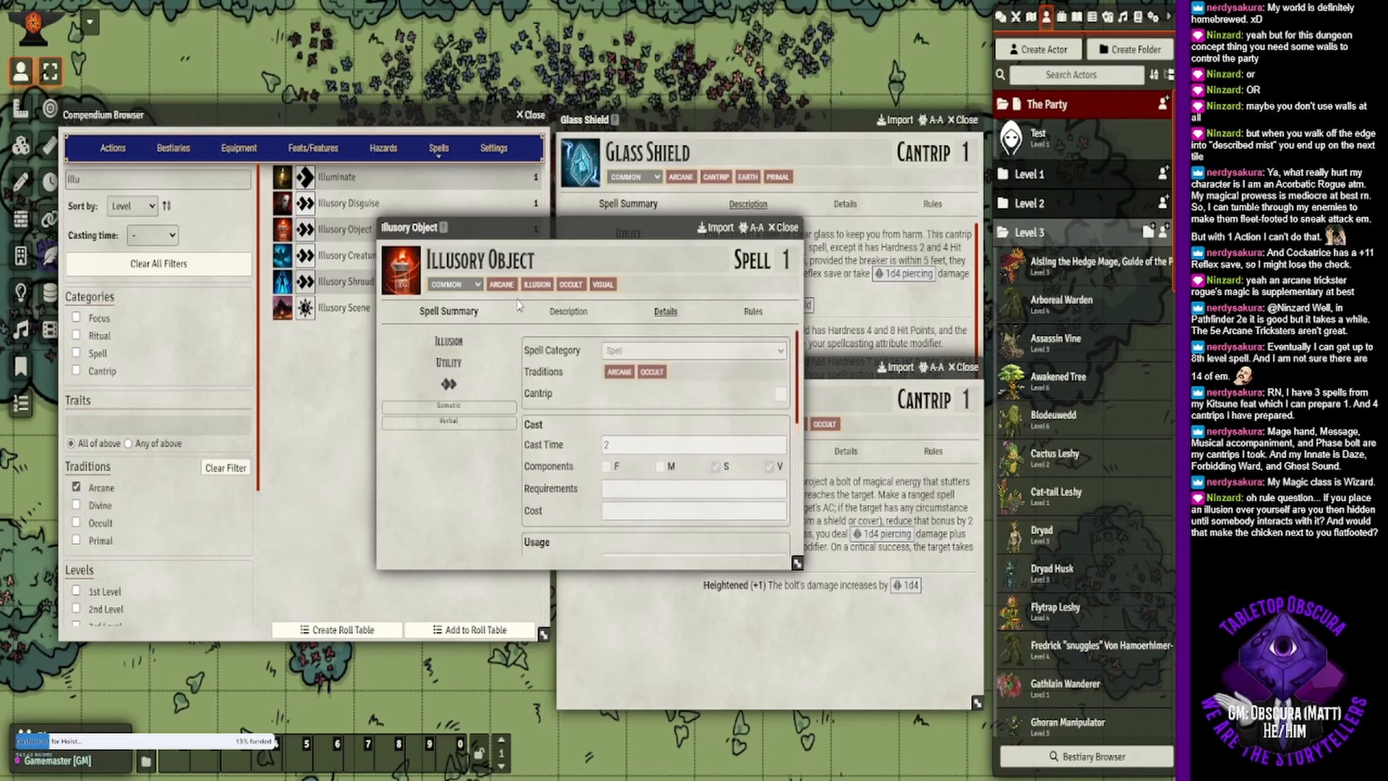
{"action": "left_click", "coordinate": [569, 312]}
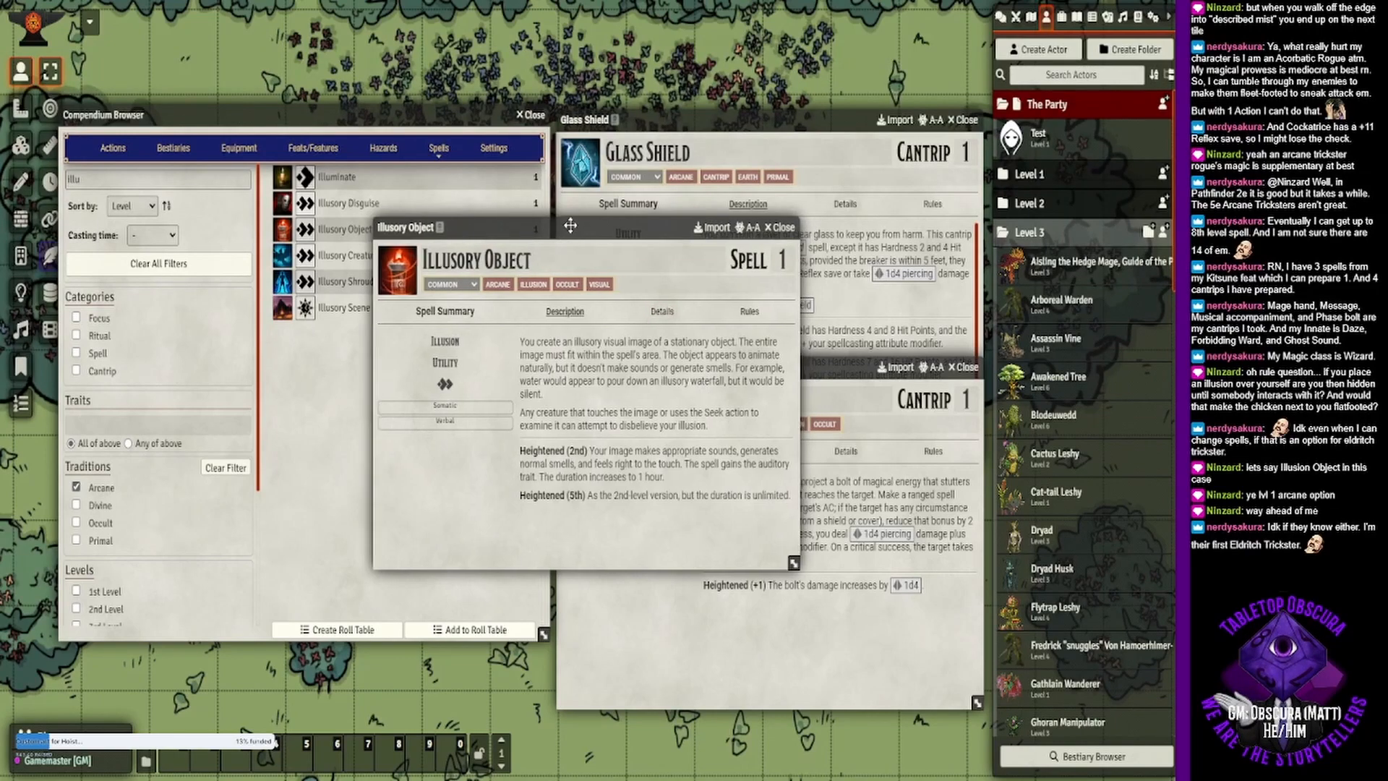
- Widen the Illusory Object window and place it centrally over the other open spell windows
{"action": "left_click_drag", "start_coordinate": [575, 226], "coordinate": [409, 84]}
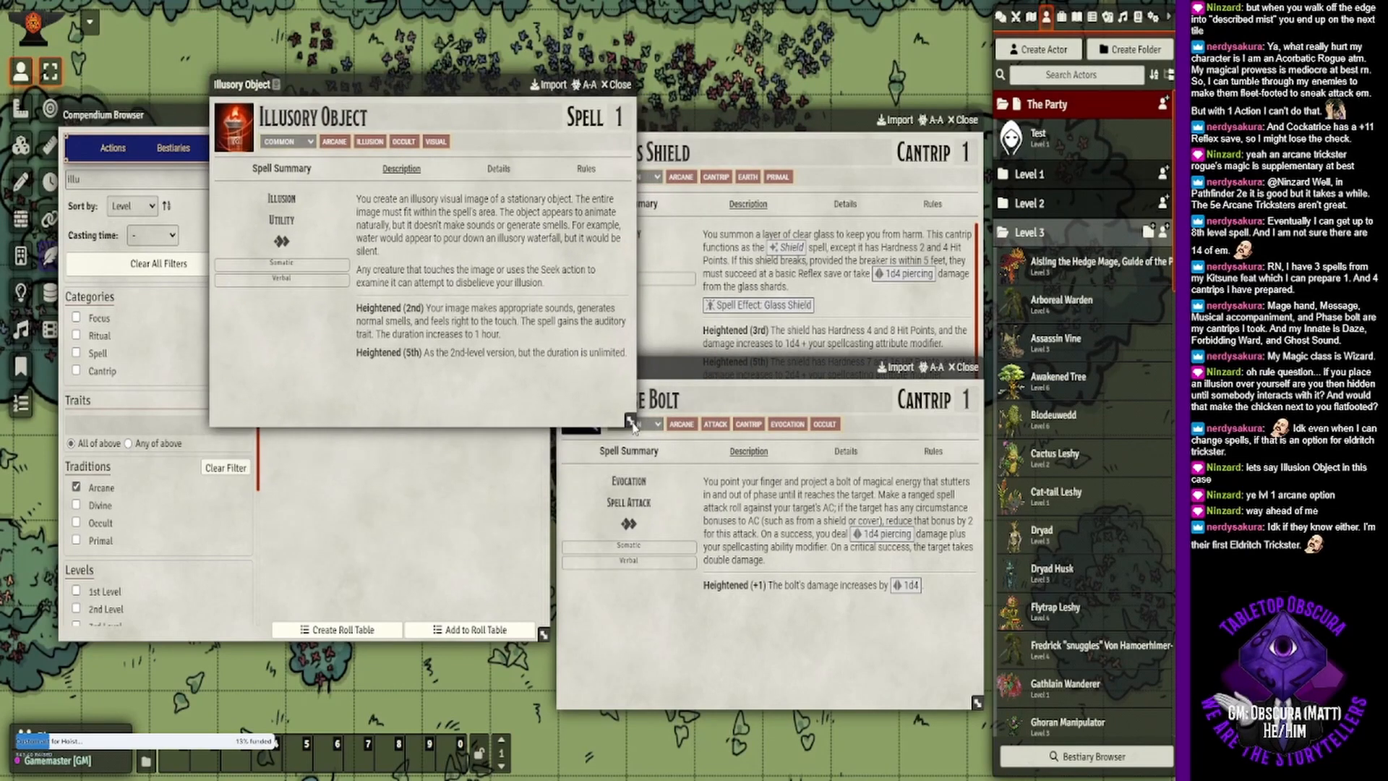
{"action": "left_click_drag", "start_coordinate": [633, 427], "coordinate": [805, 376]}
{"action": "left_click_drag", "start_coordinate": [487, 86], "coordinate": [565, 245]}
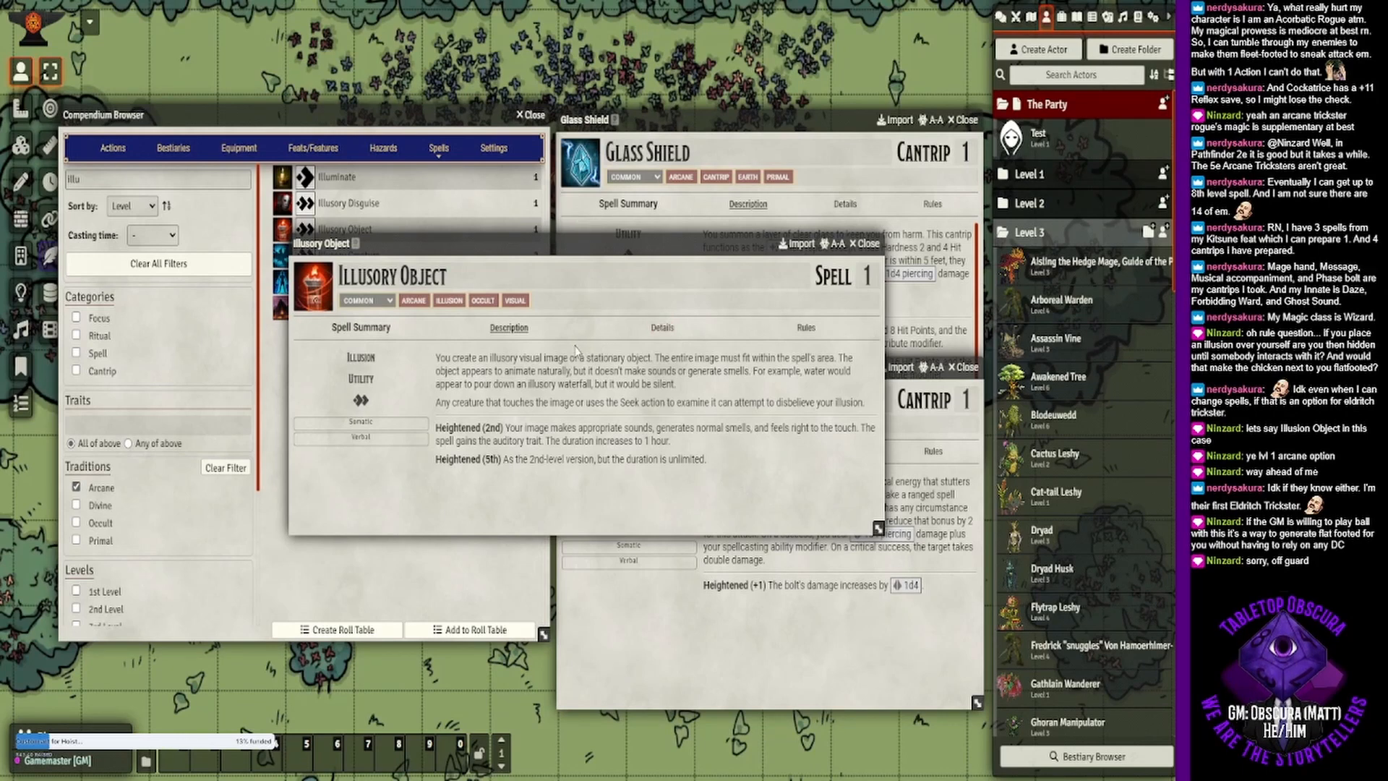
- Review Illusory Object's cast and usage details again, including its range, and go back to the description
{"action": "left_click", "coordinate": [662, 328]}
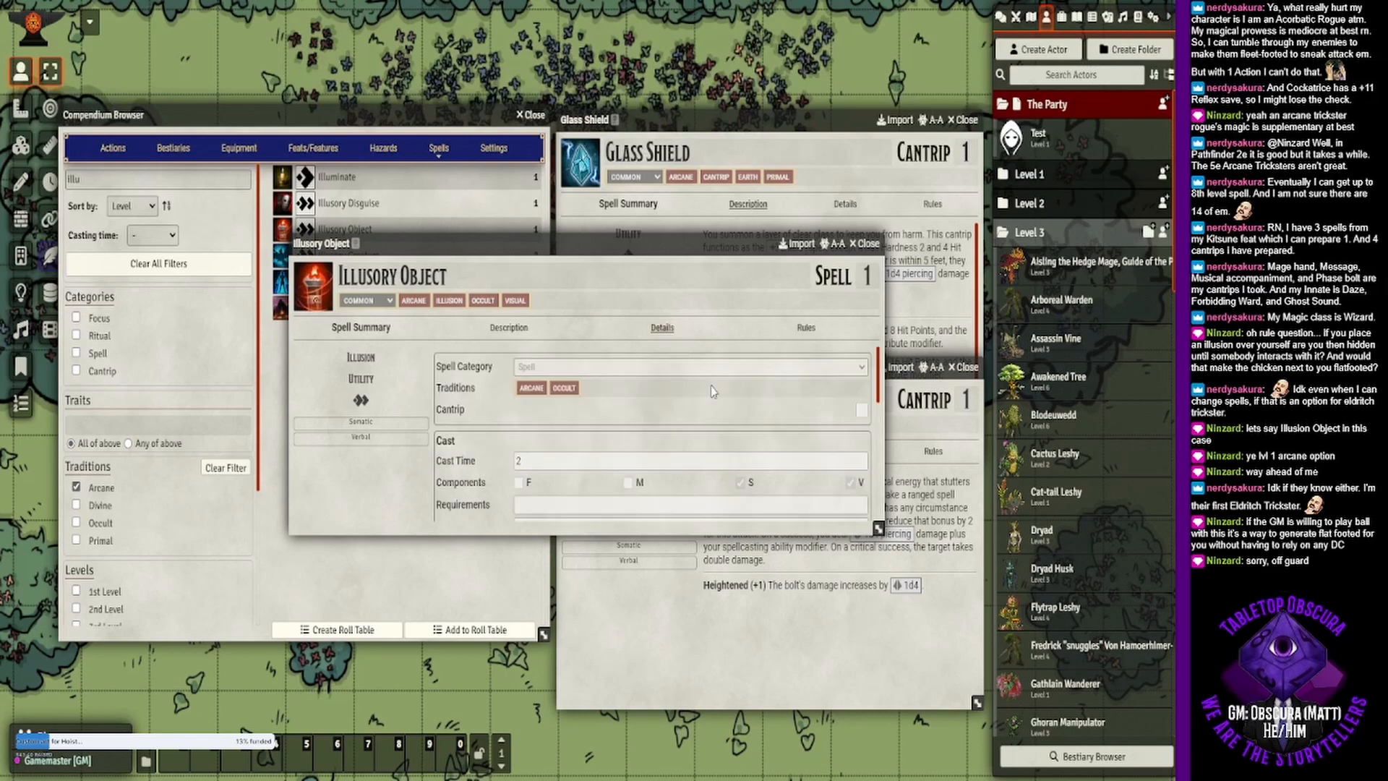
{"action": "scroll", "coordinate": [715, 397], "scroll_direction": "down", "scroll_amount": 2}
{"action": "scroll", "coordinate": [715, 397], "scroll_direction": "down", "scroll_amount": 2}
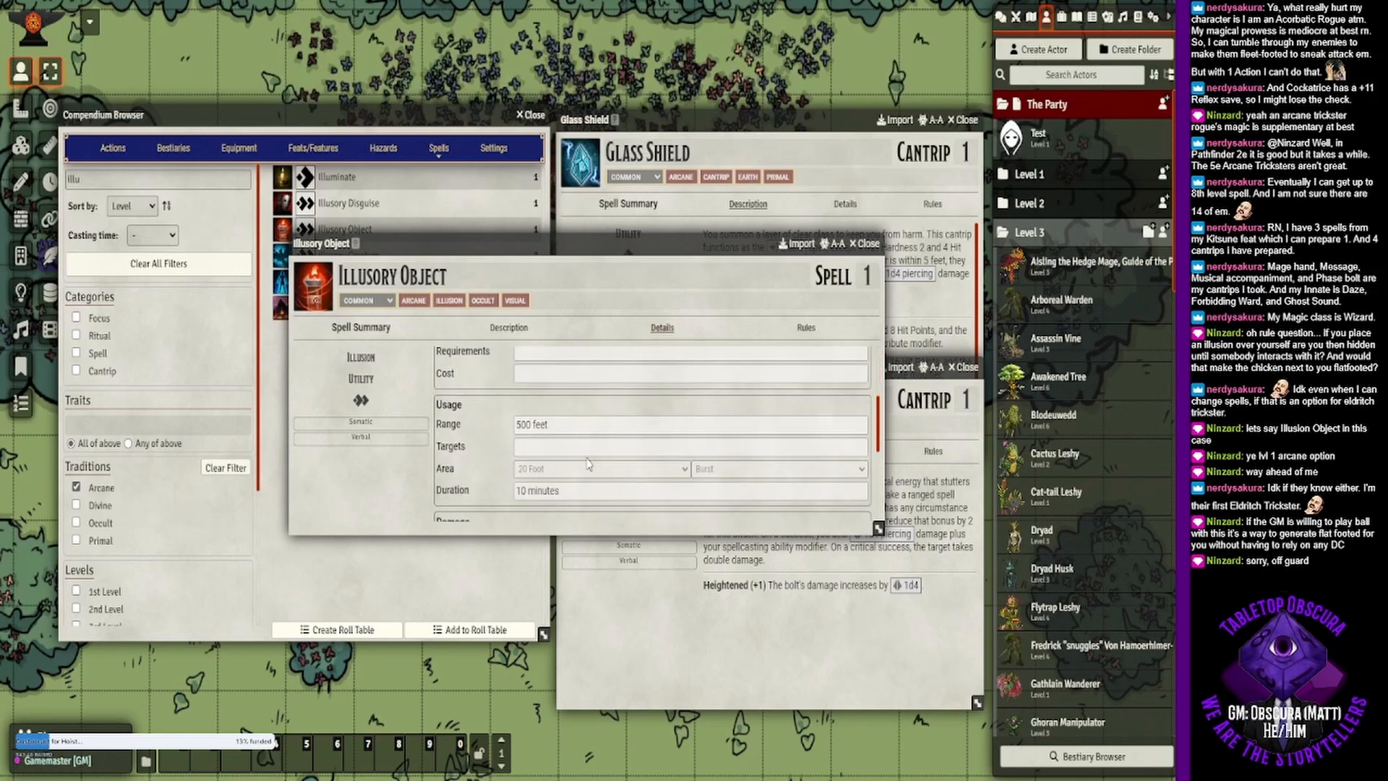
{"action": "left_click", "coordinate": [517, 325]}
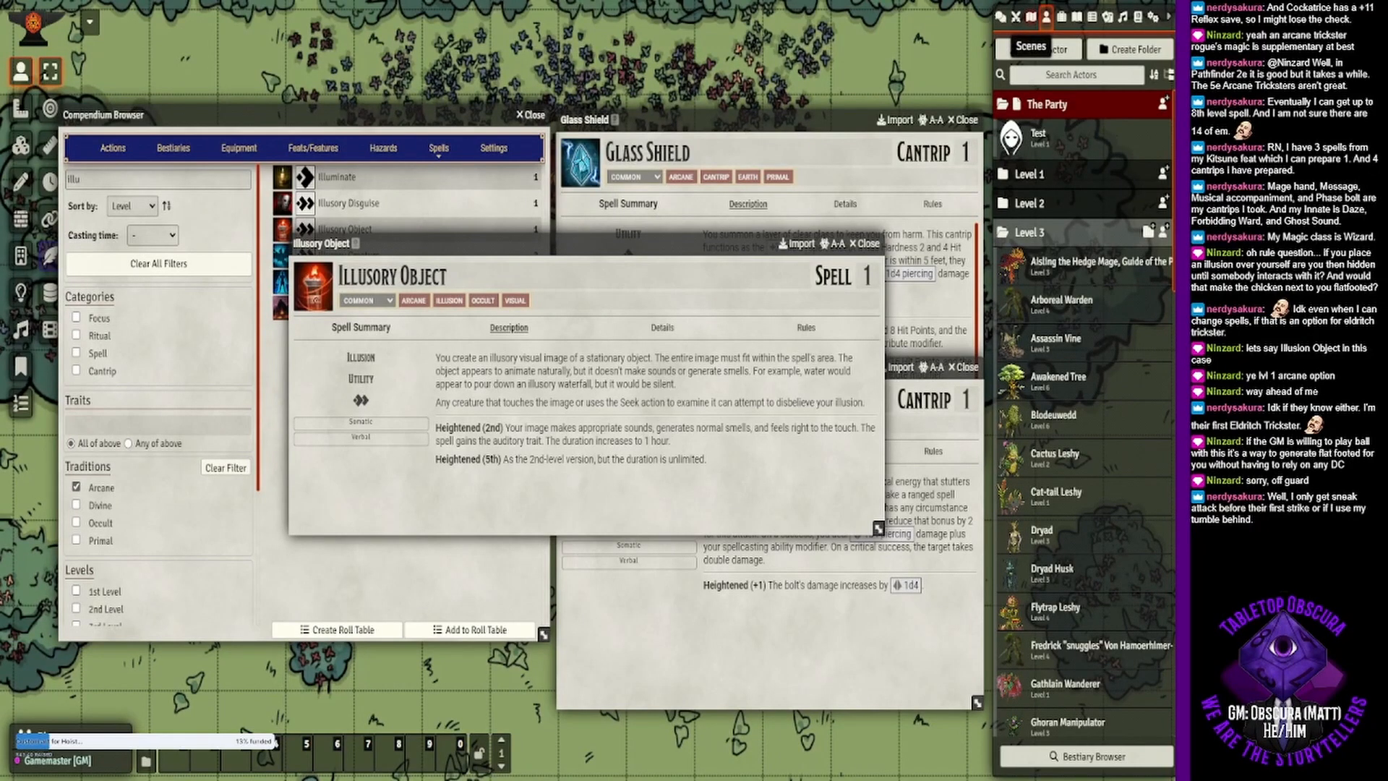
- Search the compendium packs for "eldrit" and read the Eldritch Trickster class feature's description
{"action": "left_click", "coordinate": [1122, 16]}
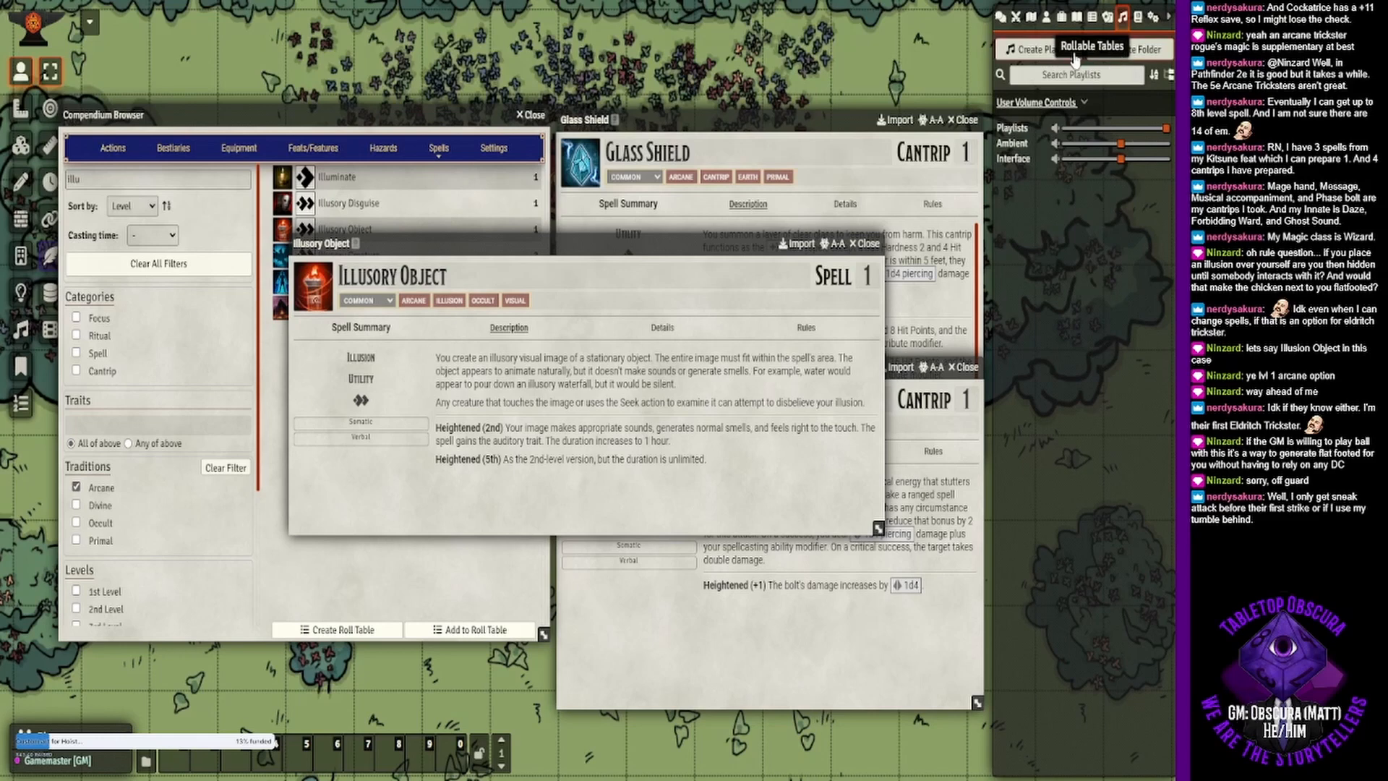
{"action": "left_click", "coordinate": [1153, 16]}
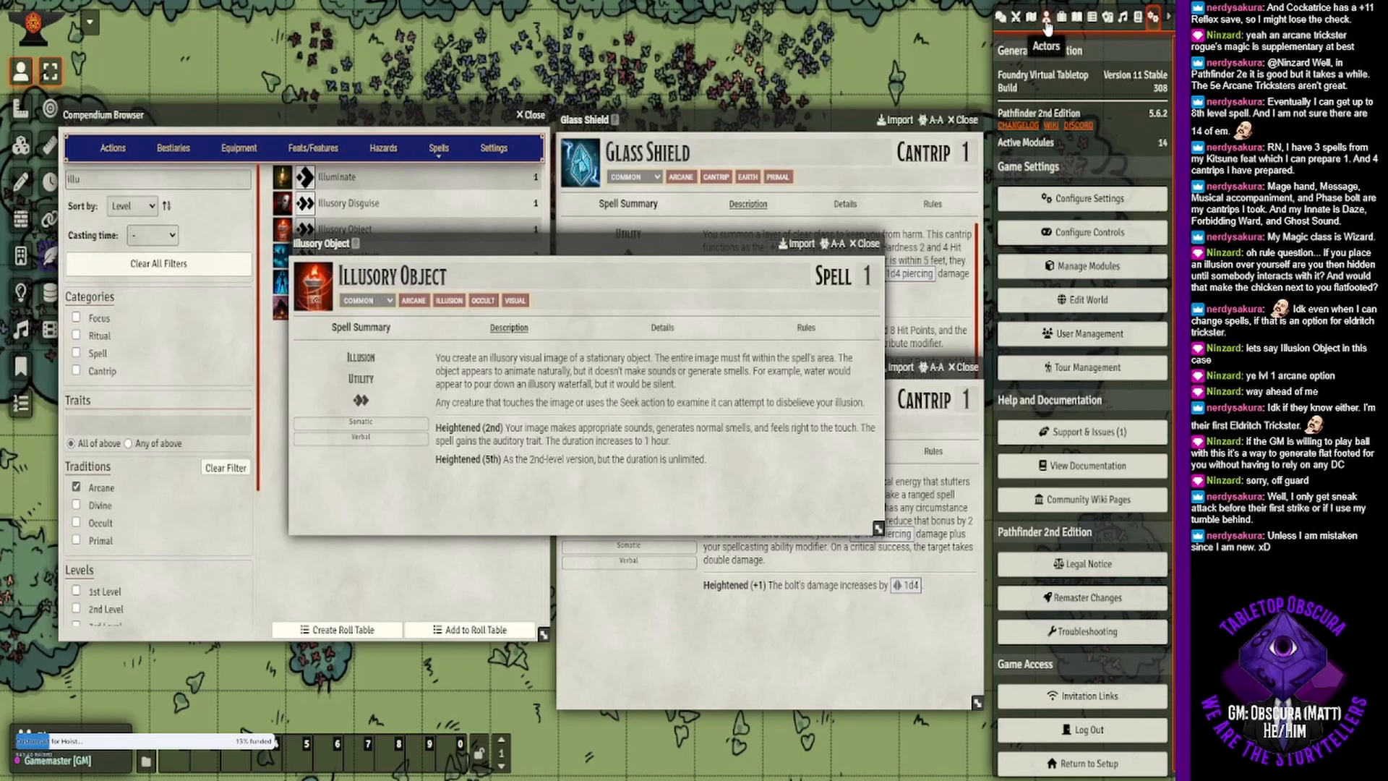
{"action": "left_click", "coordinate": [1140, 18]}
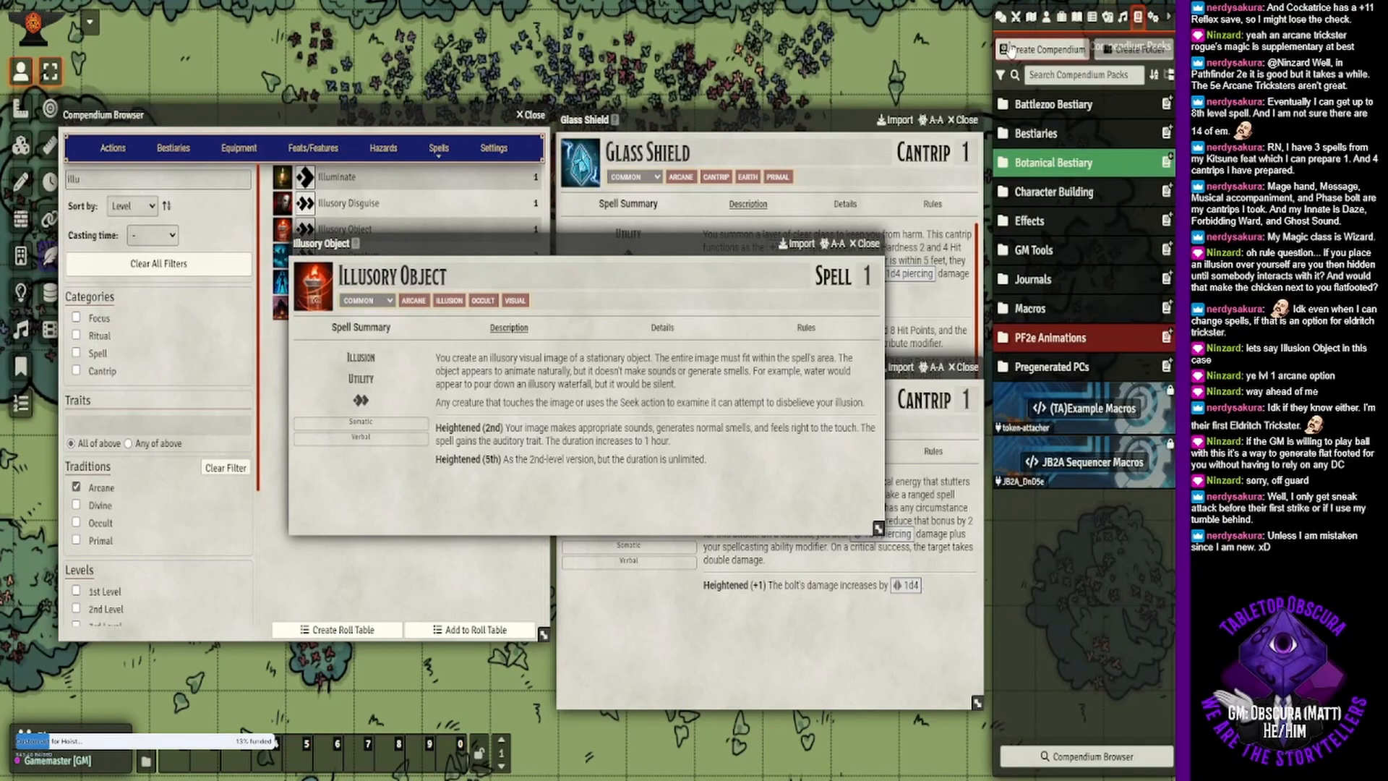
{"action": "left_click", "coordinate": [1048, 76]}
{"action": "type", "text": "eldrit"}
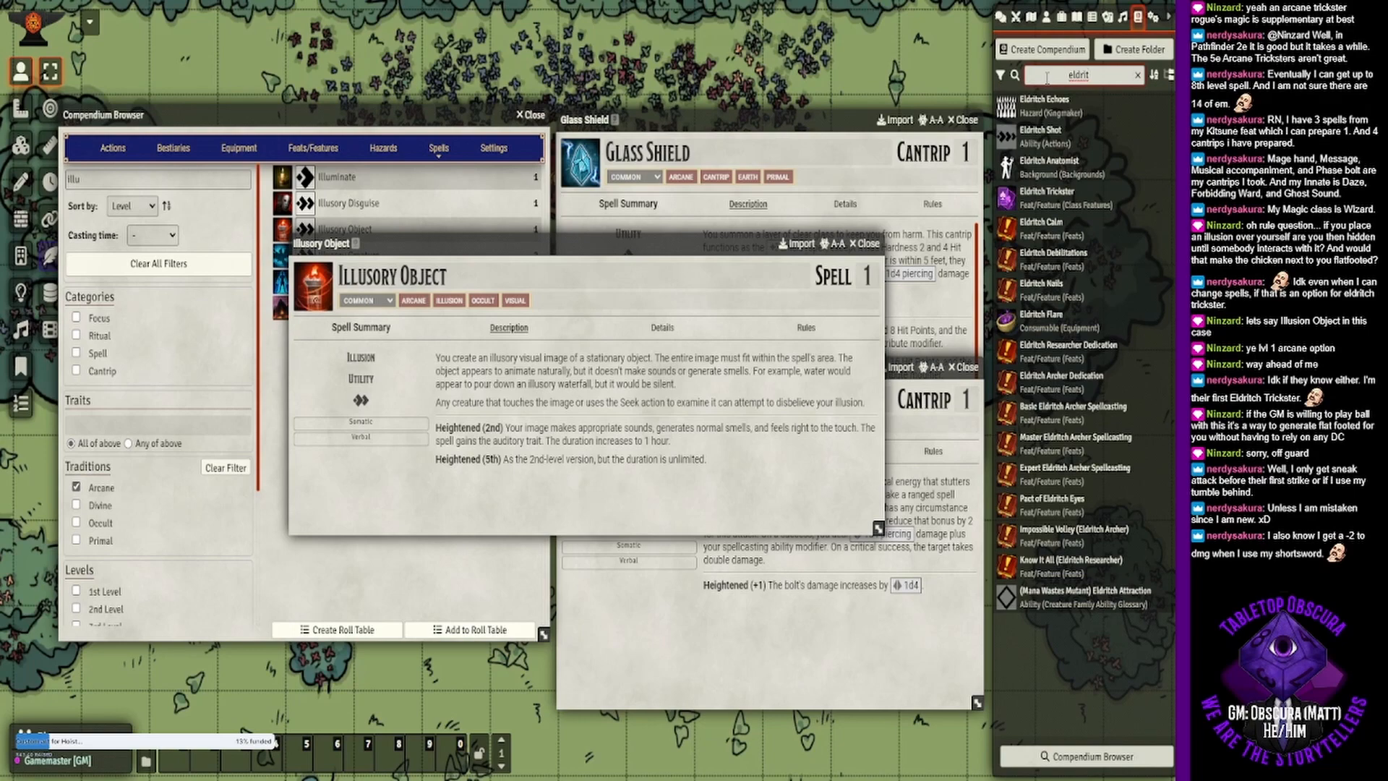
{"action": "left_click", "coordinate": [1048, 193]}
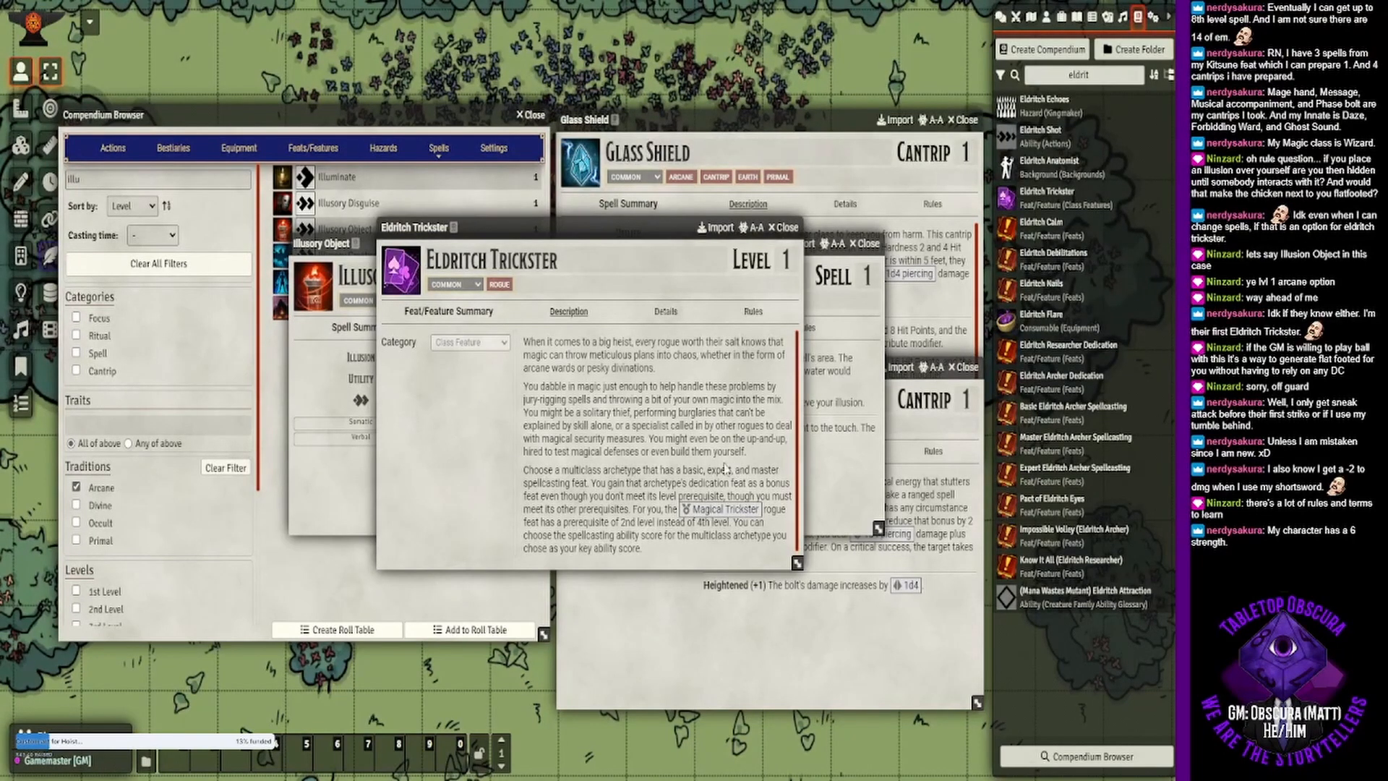
{"action": "scroll", "coordinate": [682, 478], "scroll_direction": "down", "scroll_amount": 1}
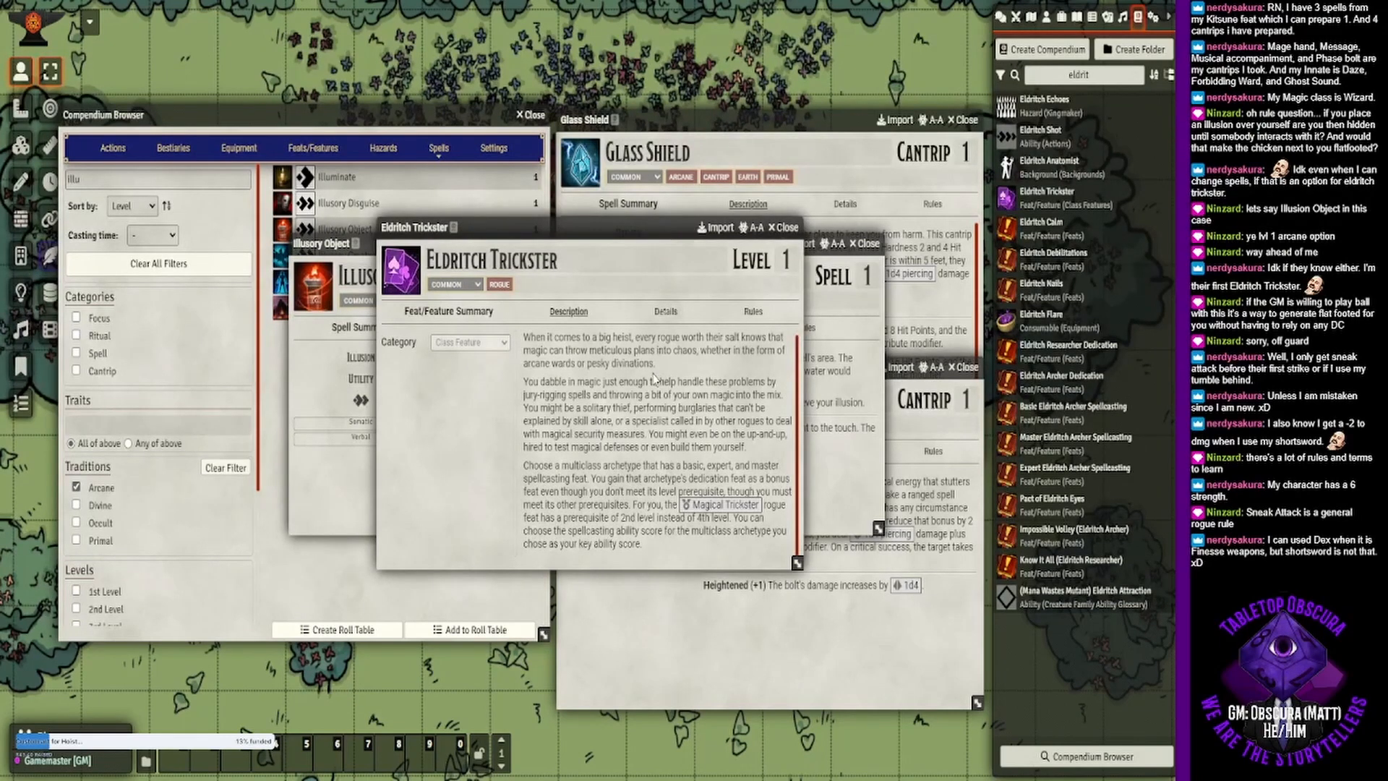
- Search the compendium packs for "sneak" and read the Sneak action and the bestiary glossary's Sneak Attack ability, closing each one
{"action": "left_click_drag", "start_coordinate": [1101, 76], "coordinate": [1030, 68]}
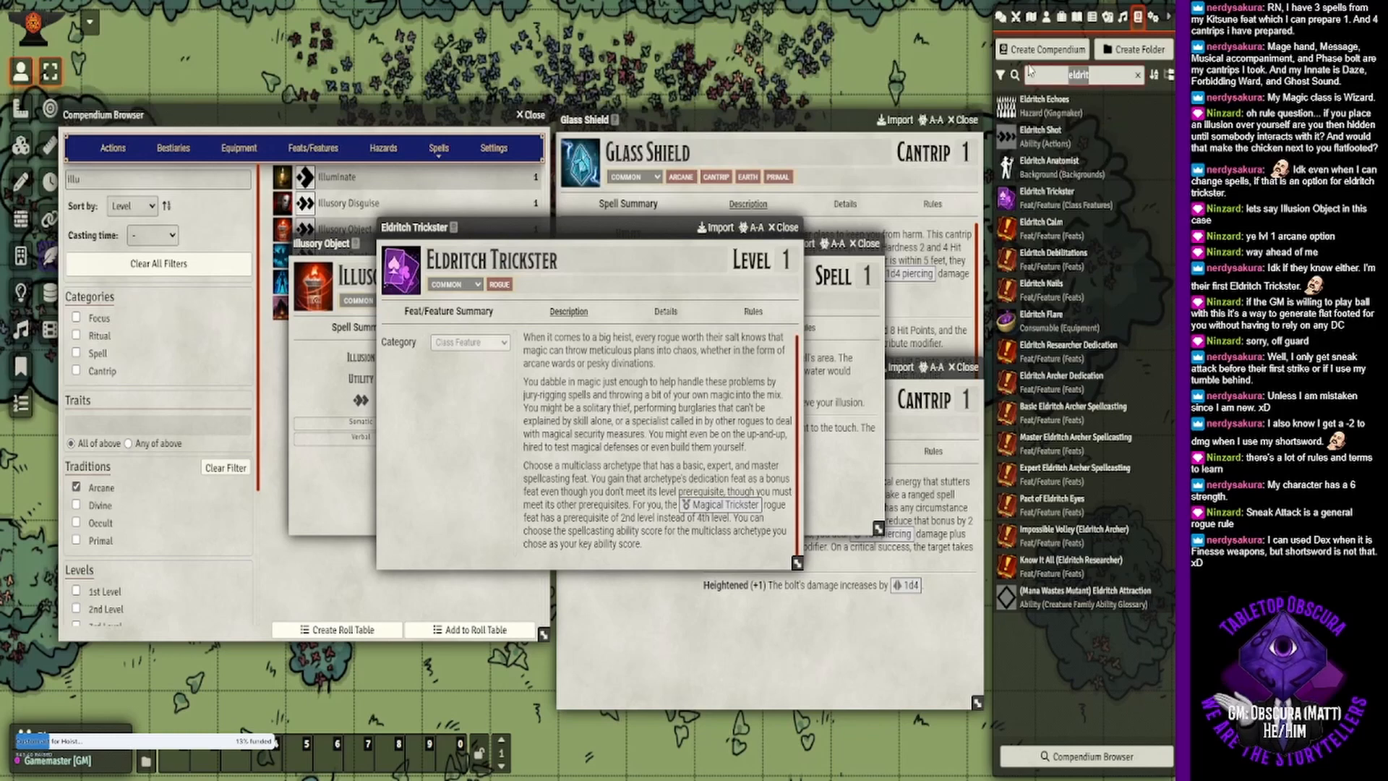
{"action": "type", "text": "sneak"}
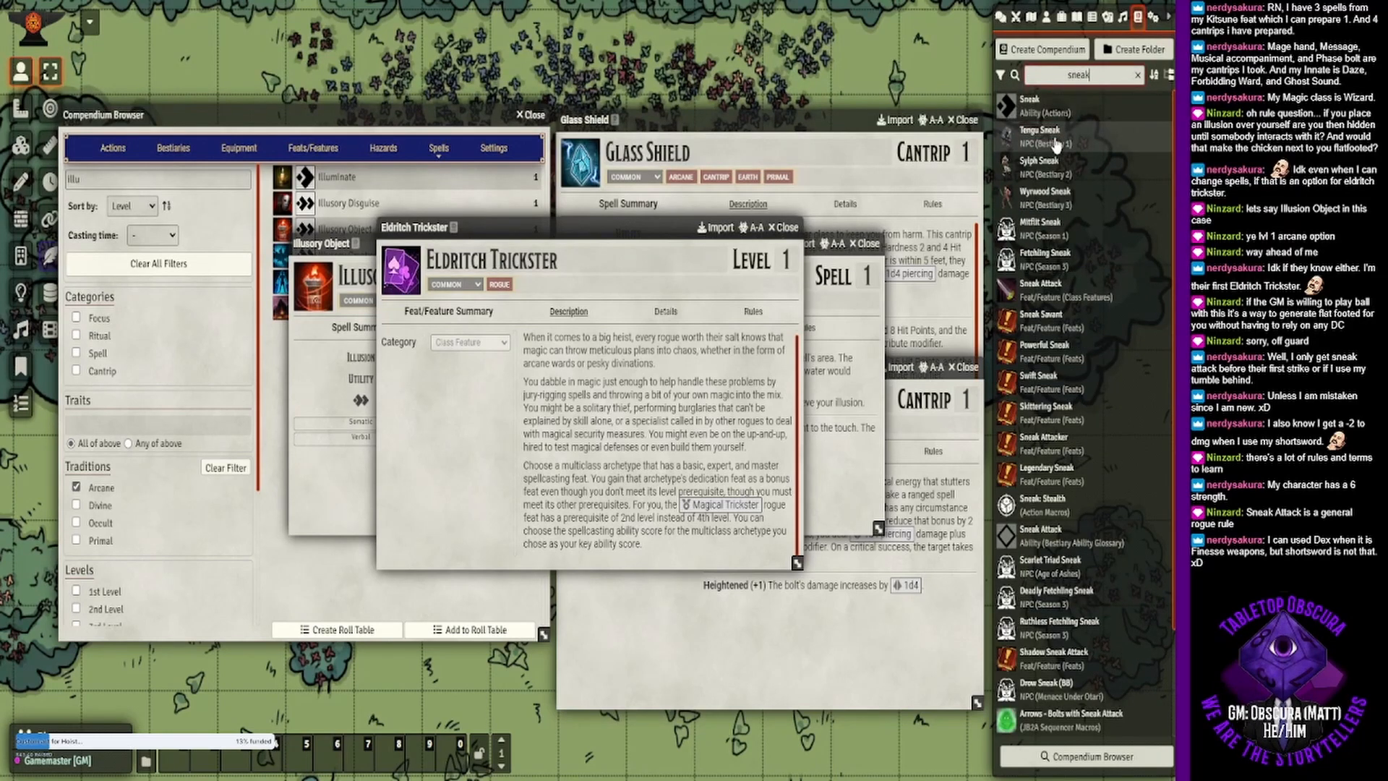
{"action": "left_click", "coordinate": [1030, 105]}
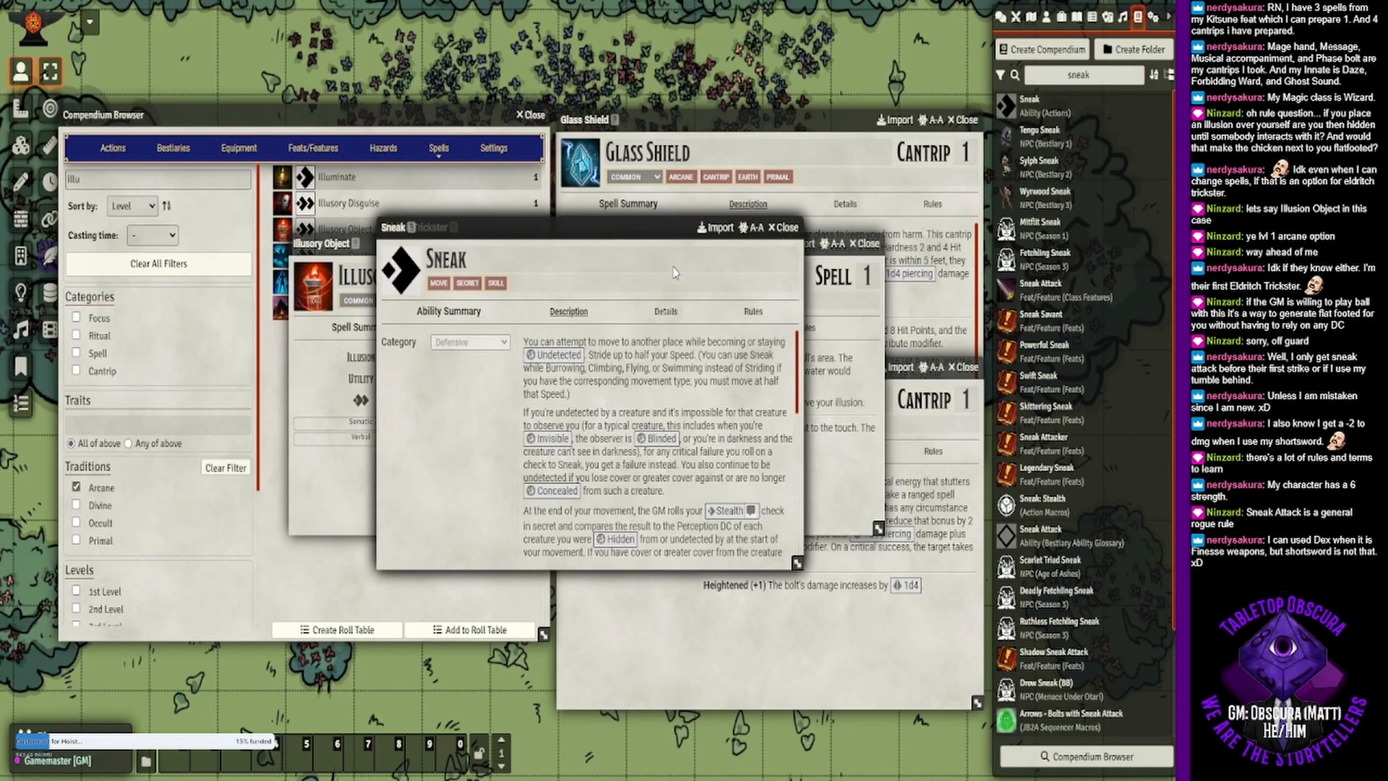
{"action": "left_click", "coordinate": [787, 227]}
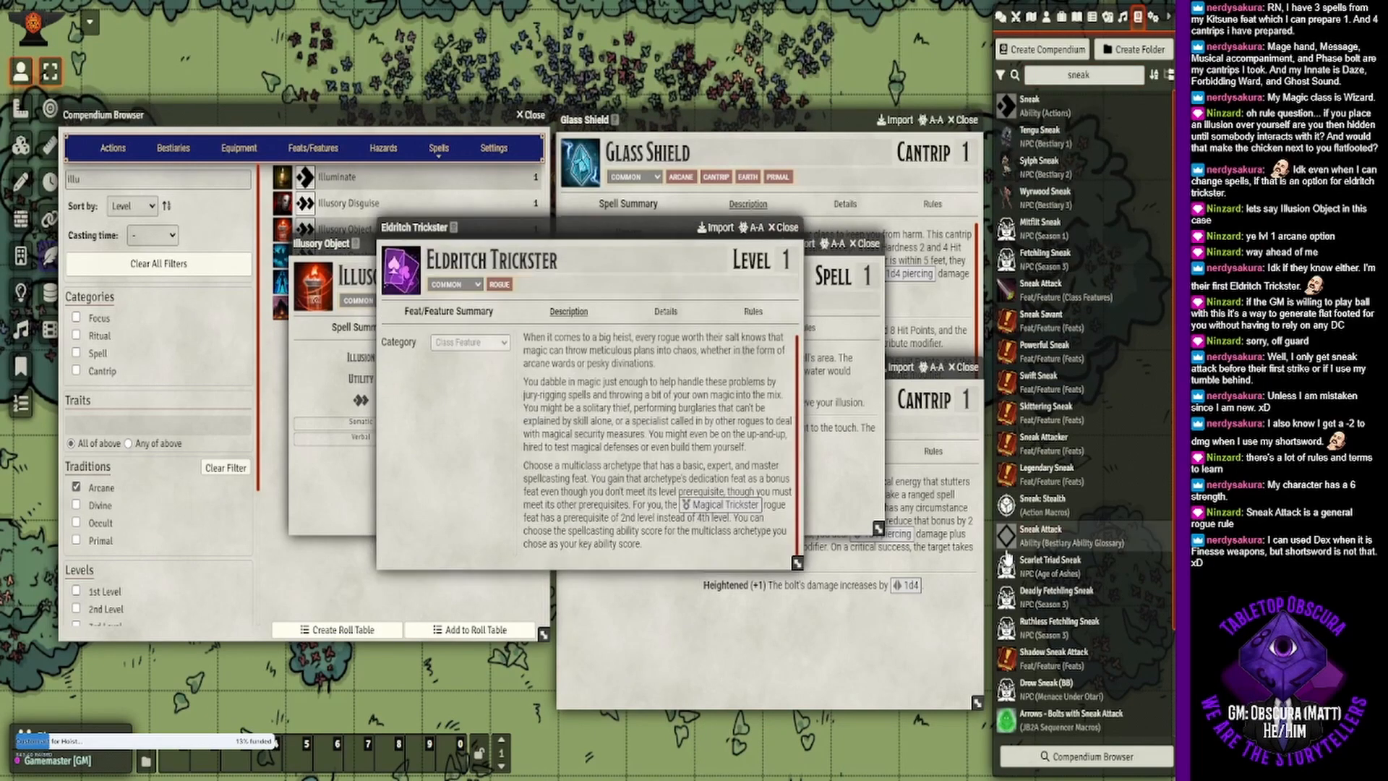
{"action": "left_click", "coordinate": [1040, 532]}
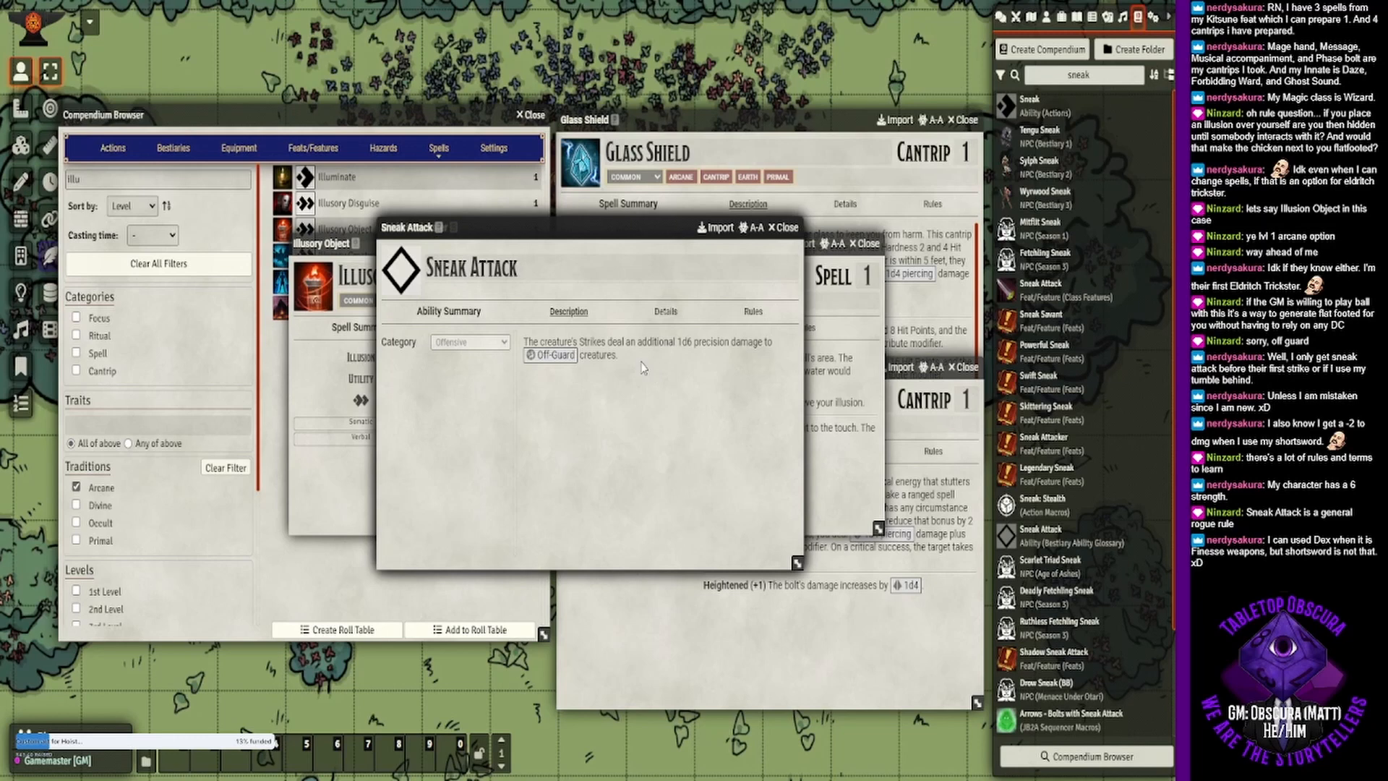
{"action": "left_click", "coordinate": [787, 227]}
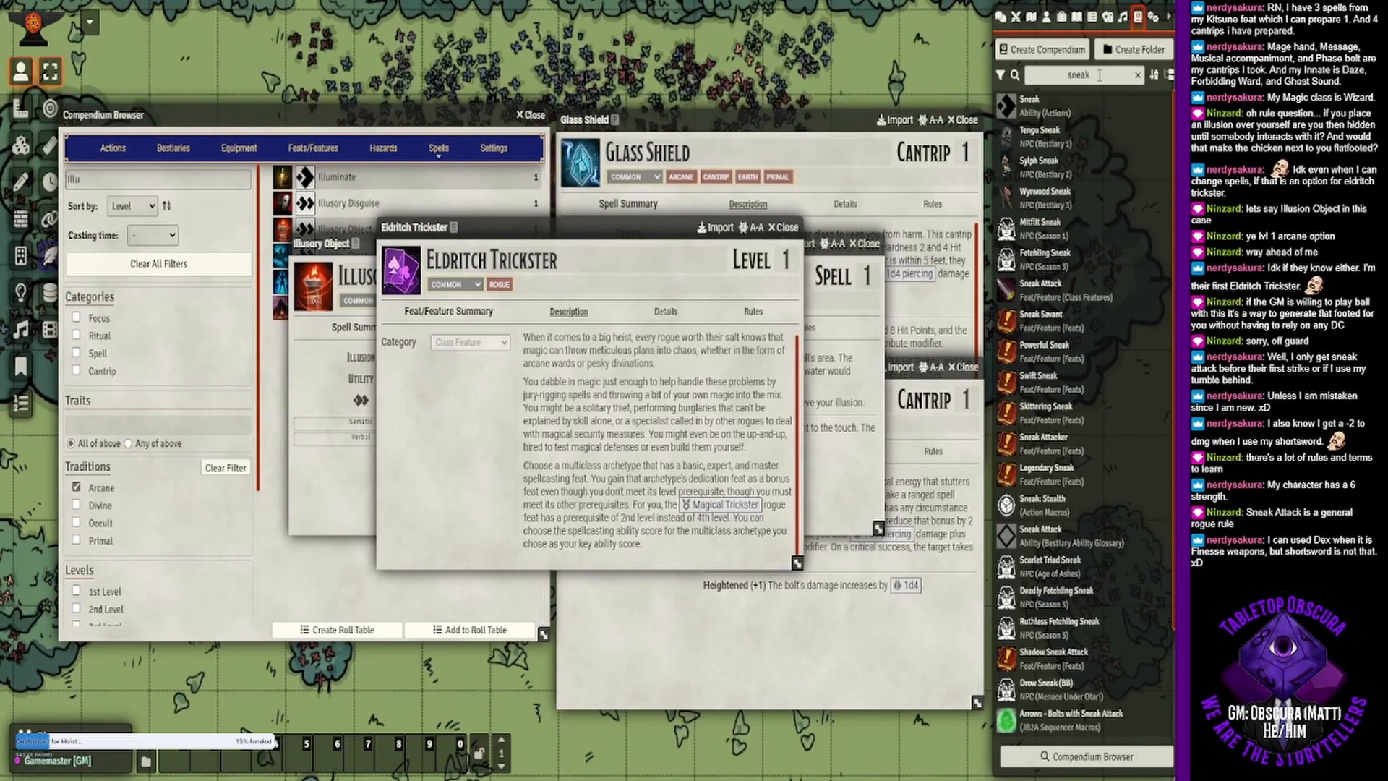
- Search the compendium packs for "rogue", open the Rogue class description and move its window clear of the Eldritch Trickster text
{"action": "left_click_drag", "start_coordinate": [1099, 75], "coordinate": [1019, 69]}
{"action": "type", "text": "rog"}
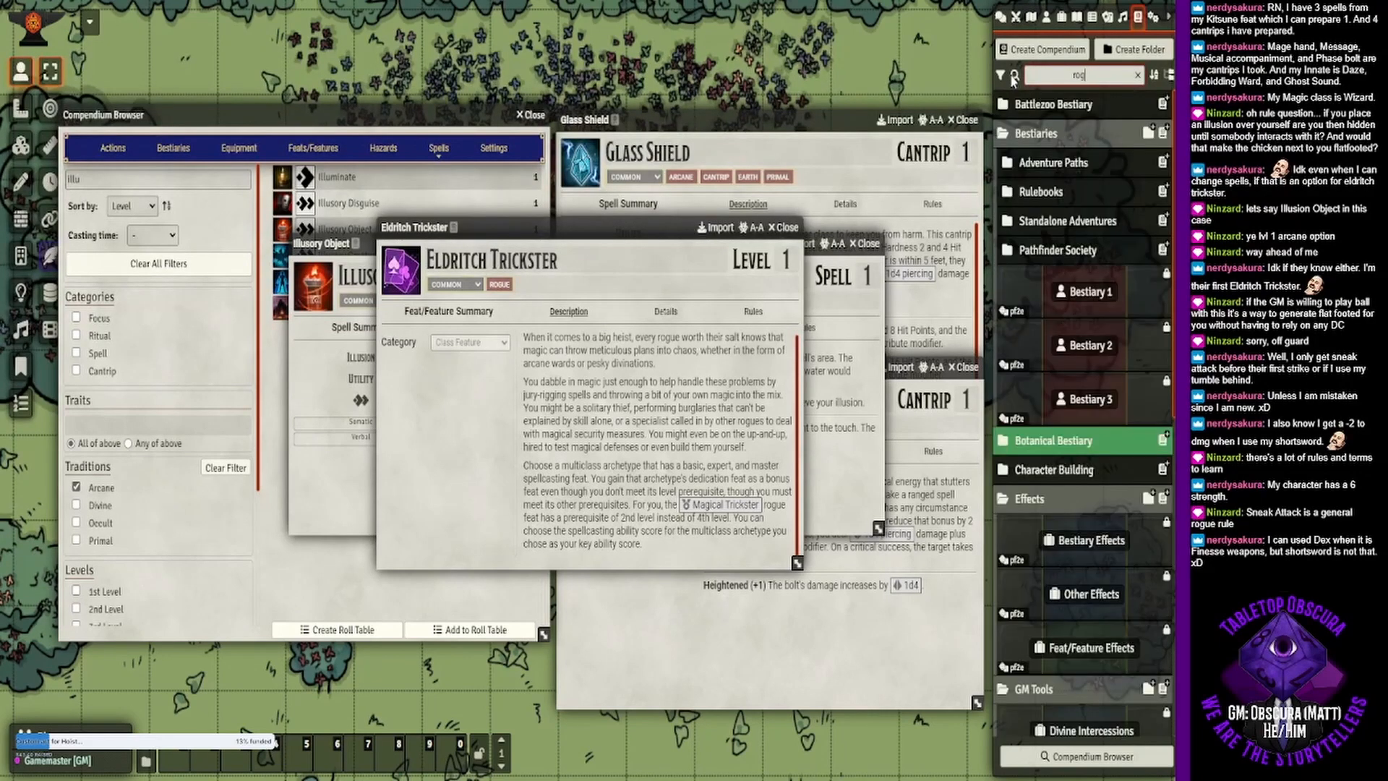
{"action": "type", "text": "ue"}
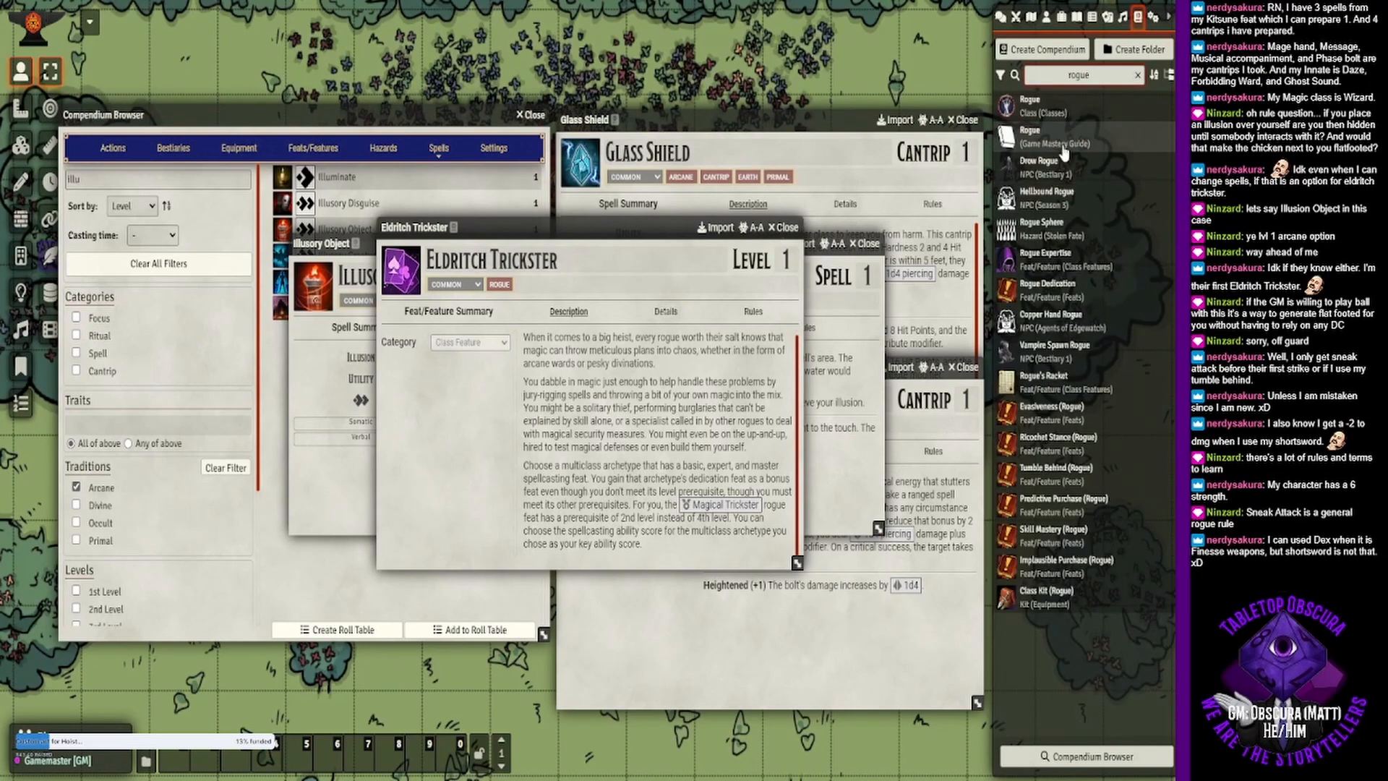
{"action": "left_click", "coordinate": [1053, 109]}
{"action": "scroll", "coordinate": [626, 424], "scroll_direction": "down", "scroll_amount": 3}
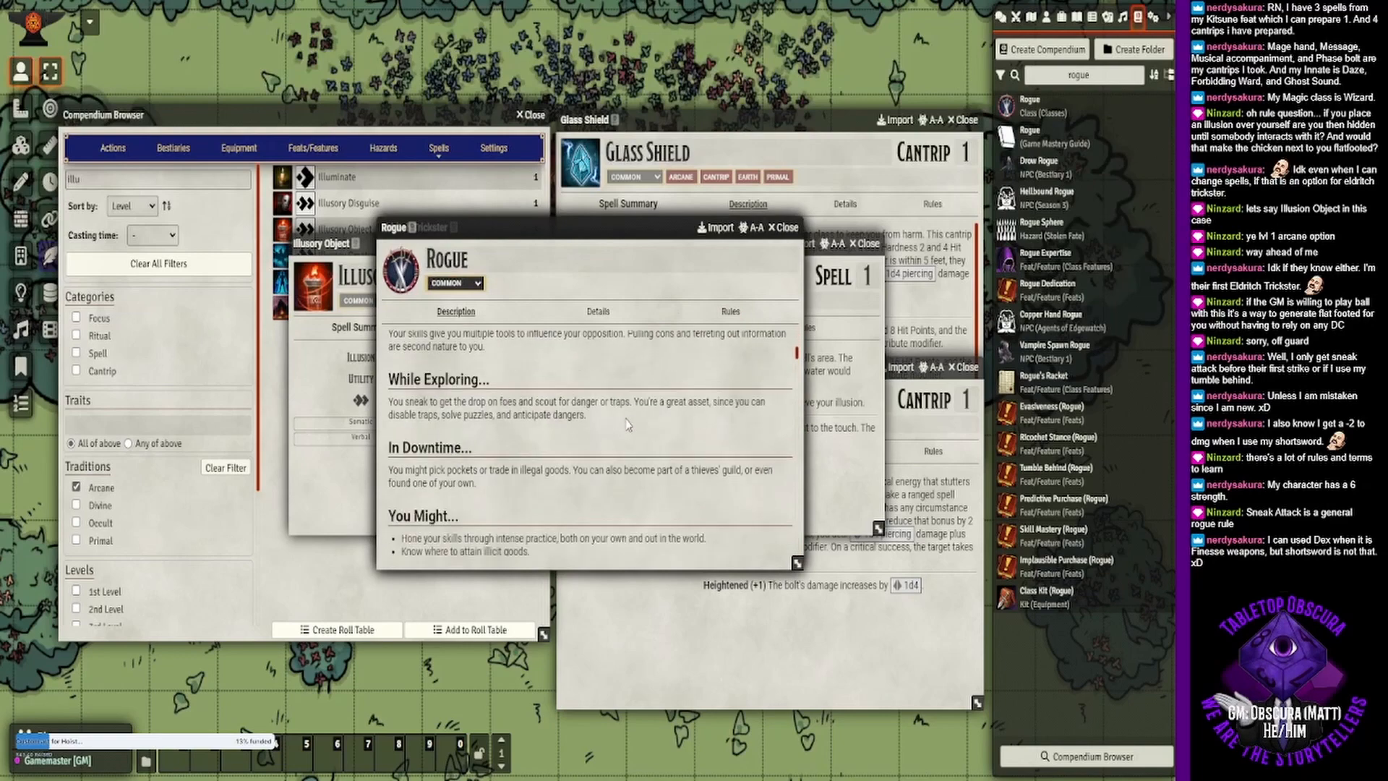
{"action": "left_click_drag", "start_coordinate": [625, 237], "coordinate": [611, 35]}
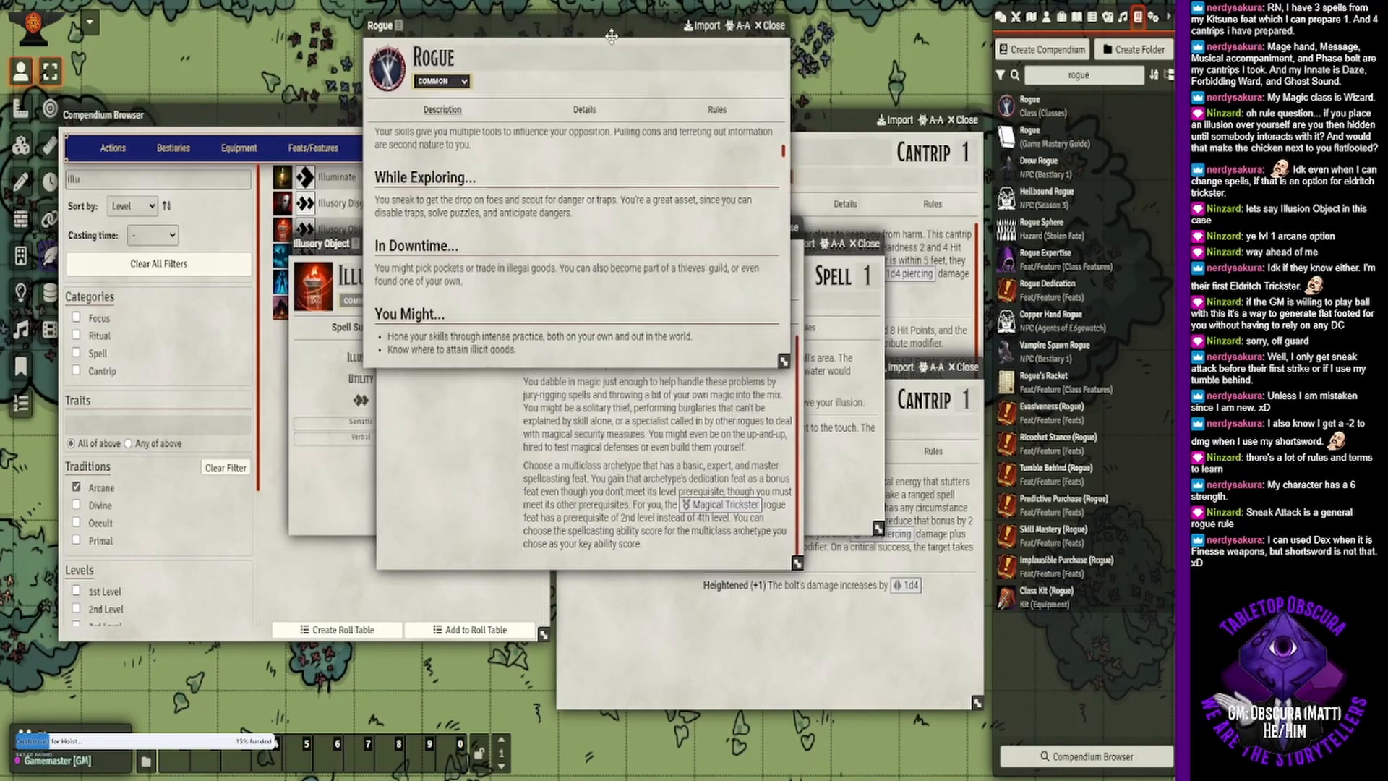
- Enlarge the Rogue window to read its class description through Sneak Attack, consulting and closing the linked Eldritch Trickster Racket entry
{"action": "left_click_drag", "start_coordinate": [784, 360], "coordinate": [837, 675]}
{"action": "scroll", "coordinate": [653, 357], "scroll_direction": "down", "scroll_amount": 5}
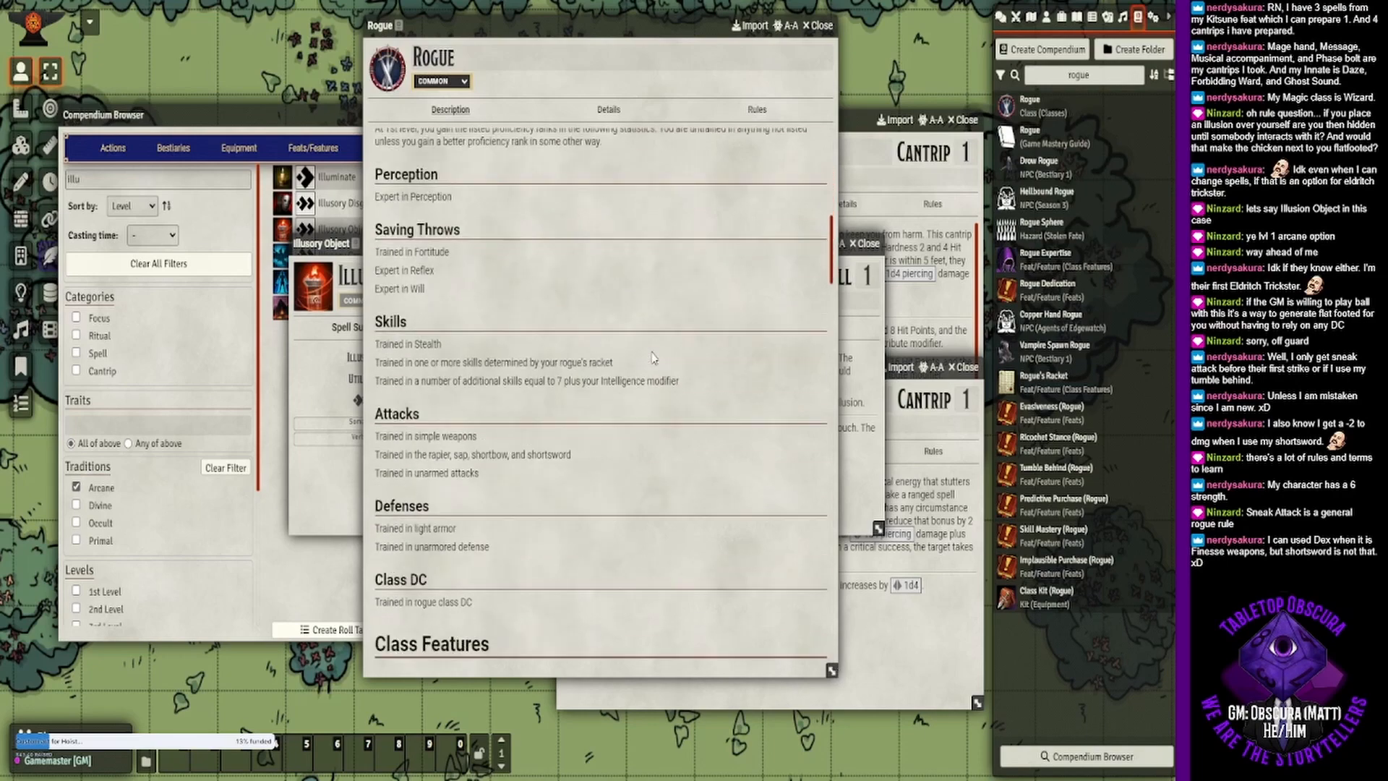
{"action": "scroll", "coordinate": [653, 357], "scroll_direction": "down", "scroll_amount": 2}
{"action": "scroll", "coordinate": [653, 357], "scroll_direction": "down", "scroll_amount": 6}
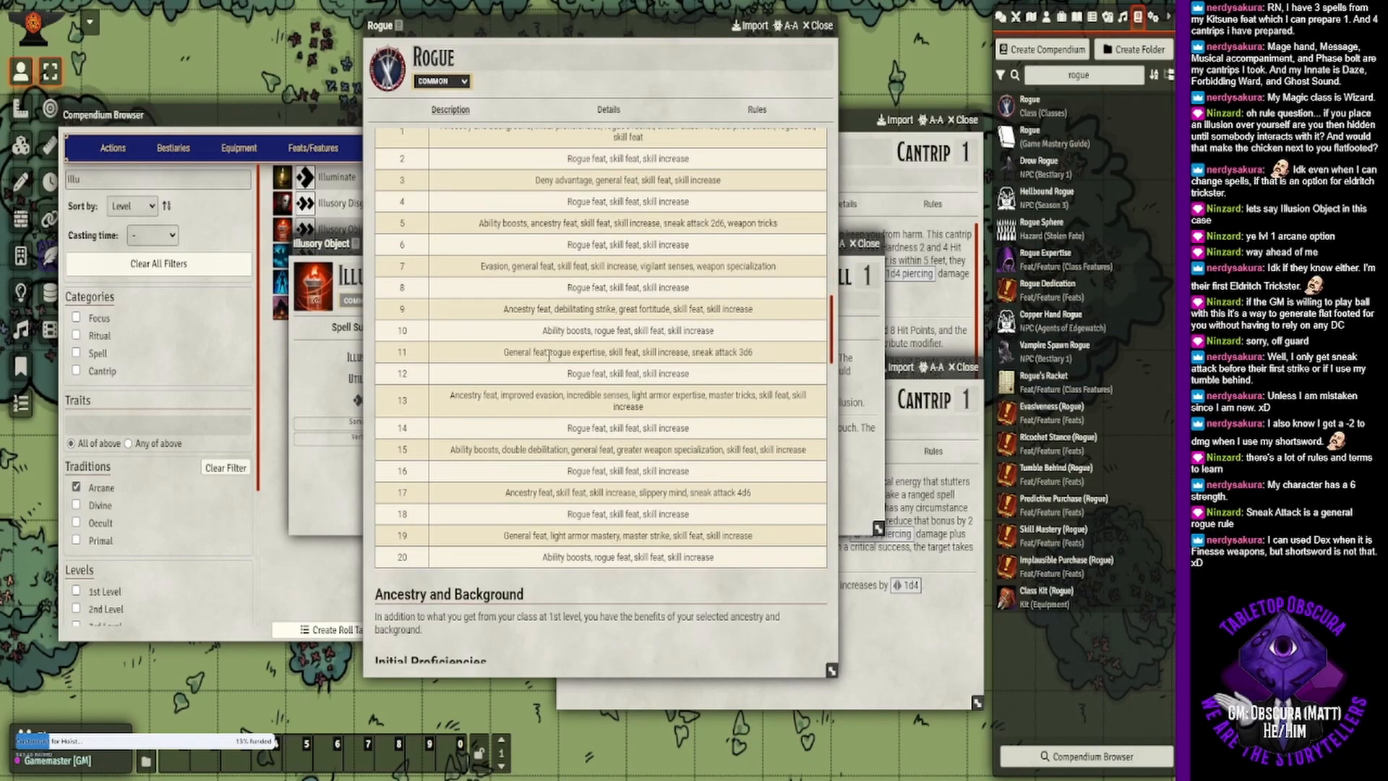
{"action": "scroll", "coordinate": [550, 362], "scroll_direction": "down", "scroll_amount": 6}
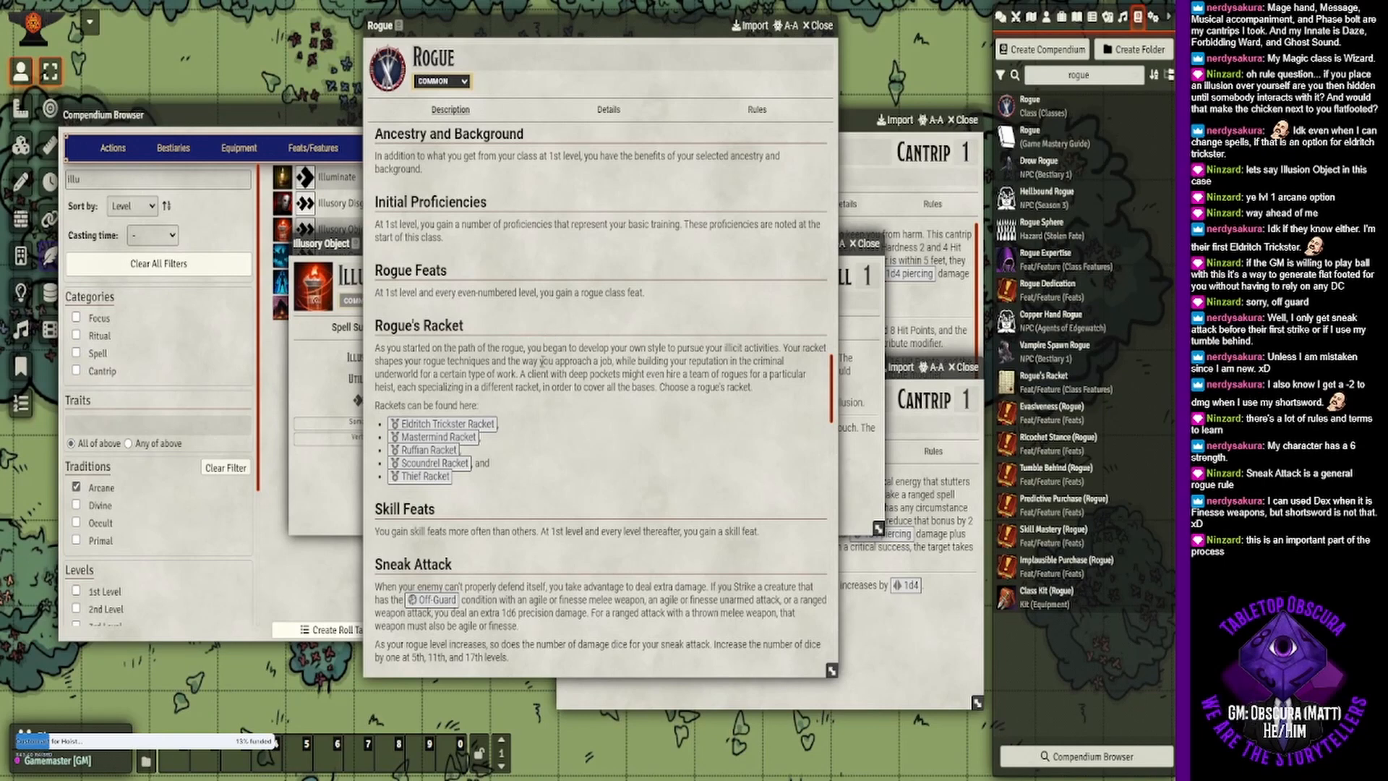
{"action": "scroll", "coordinate": [551, 331], "scroll_direction": "down", "scroll_amount": 2}
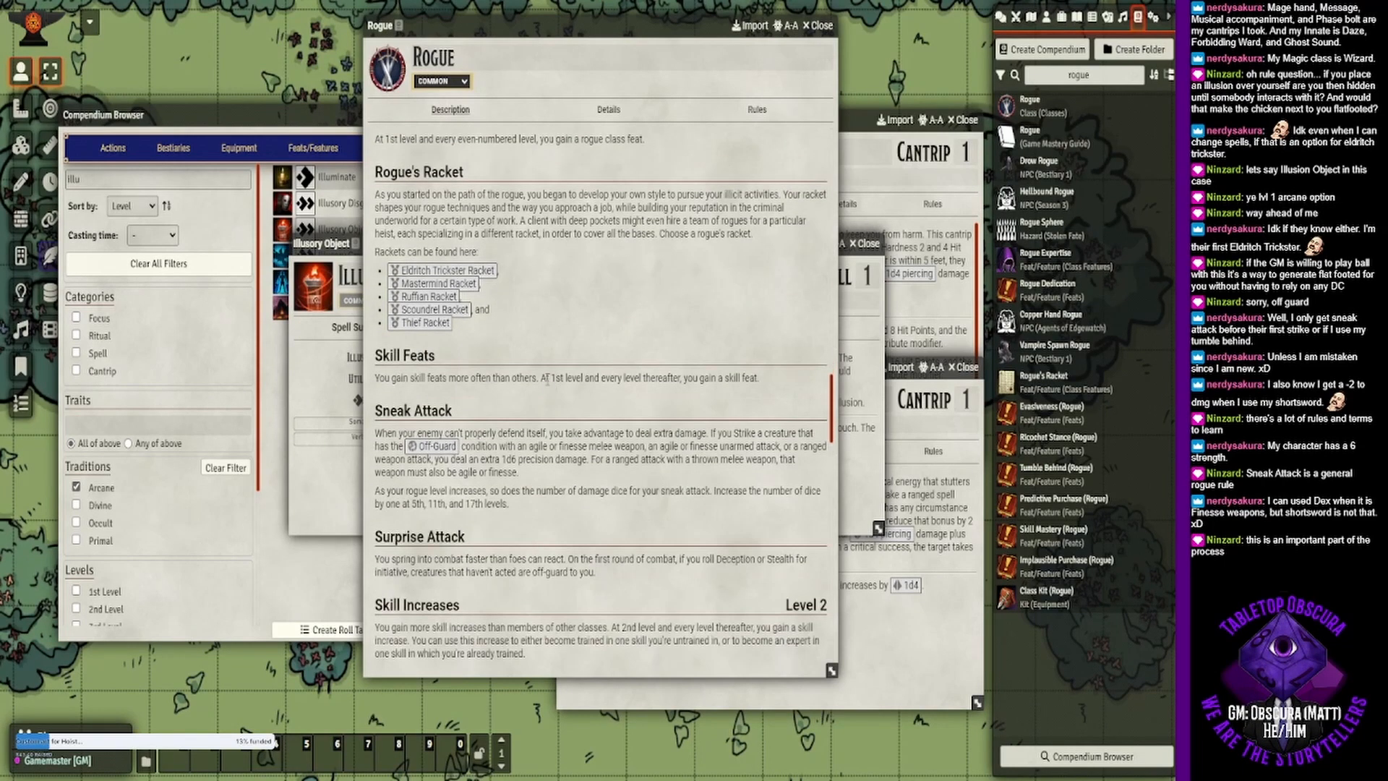
{"action": "scroll", "coordinate": [547, 381], "scroll_direction": "down", "scroll_amount": 1}
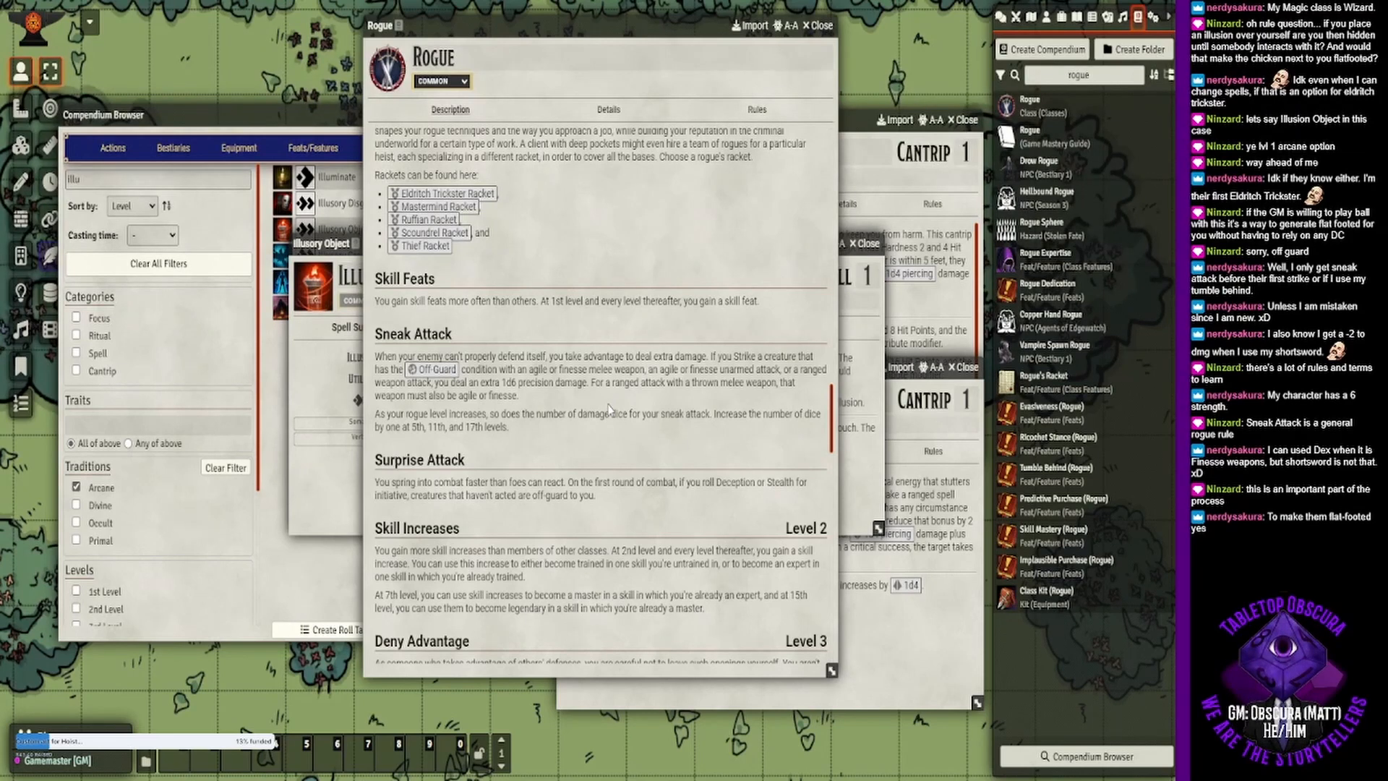
{"action": "left_click", "coordinate": [448, 194]}
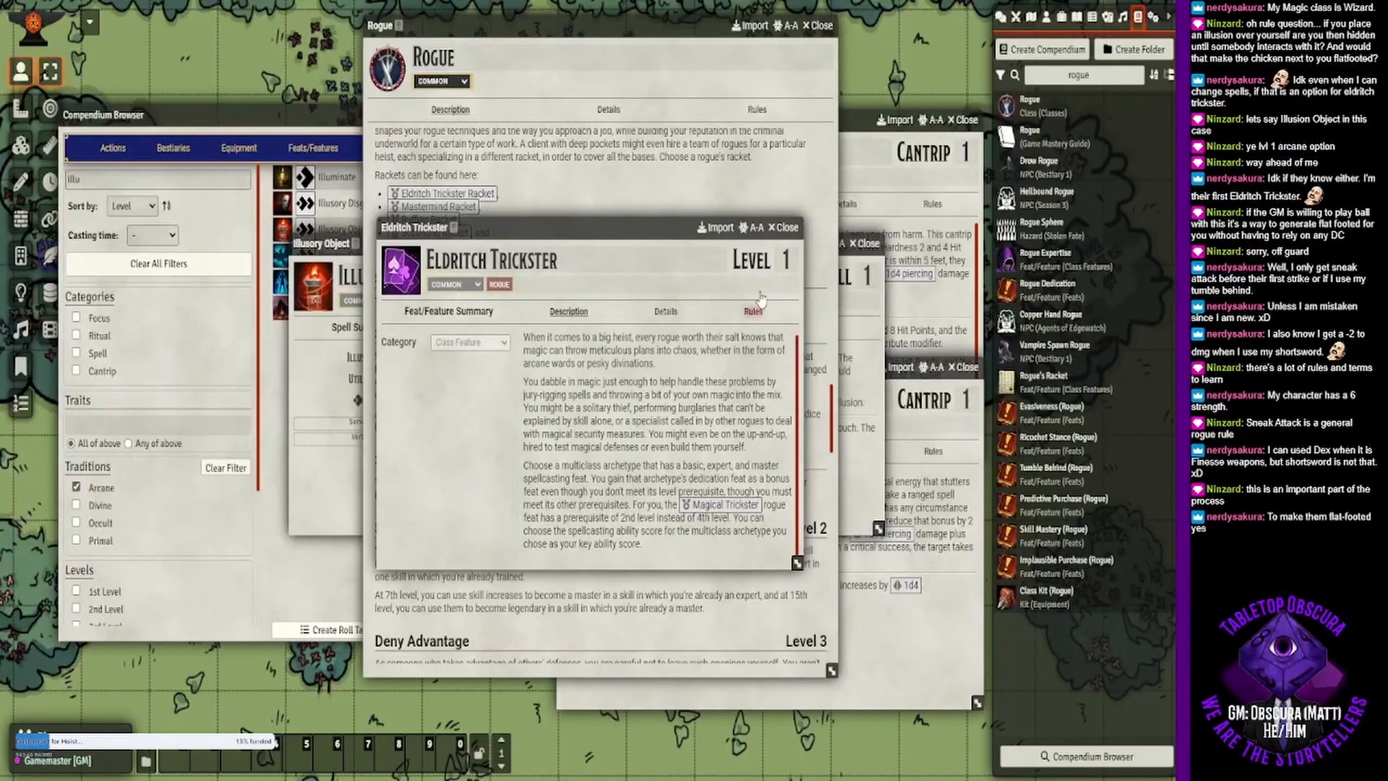
{"action": "key", "text": "Escape"}
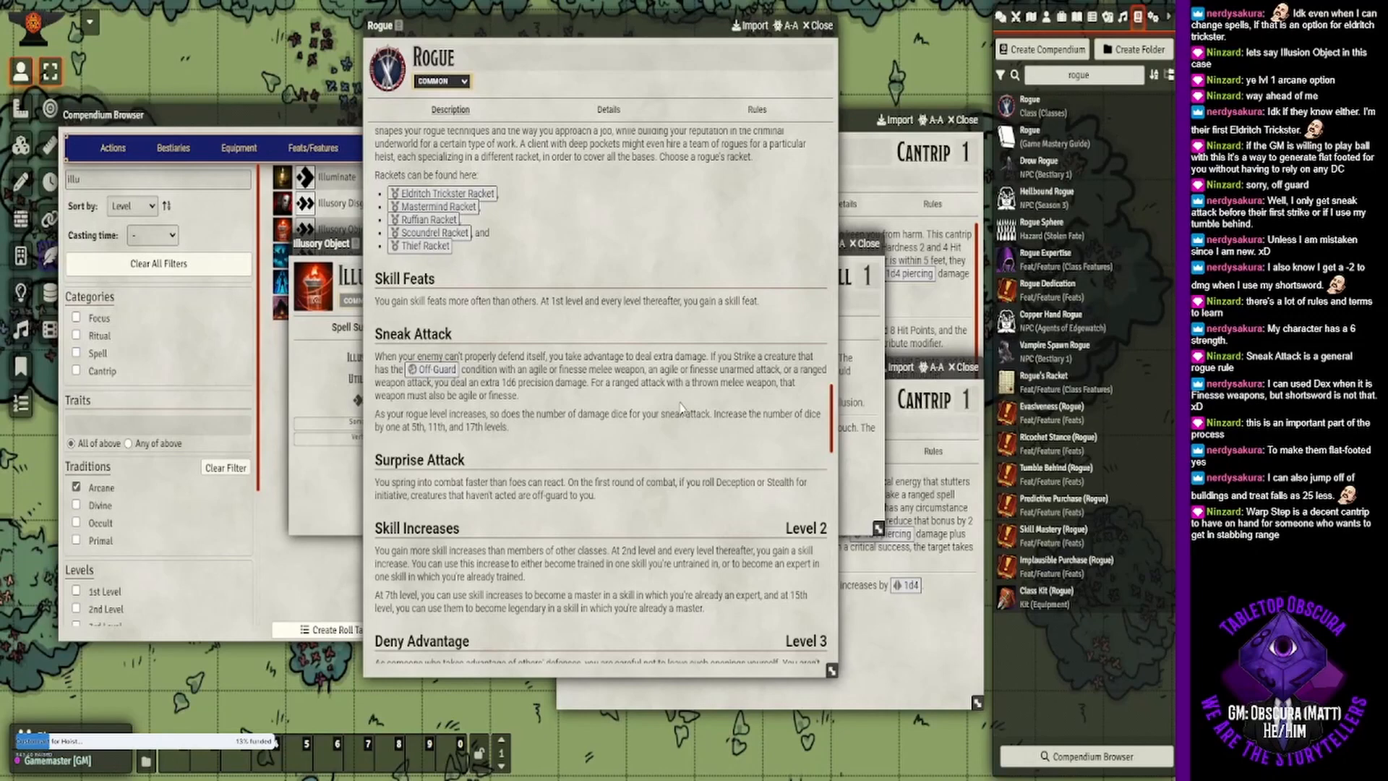
- Search the Compendium Browser's arcane spells for "warp step" and open the Warp Step cantrip's description
{"action": "left_click", "coordinate": [137, 310]}
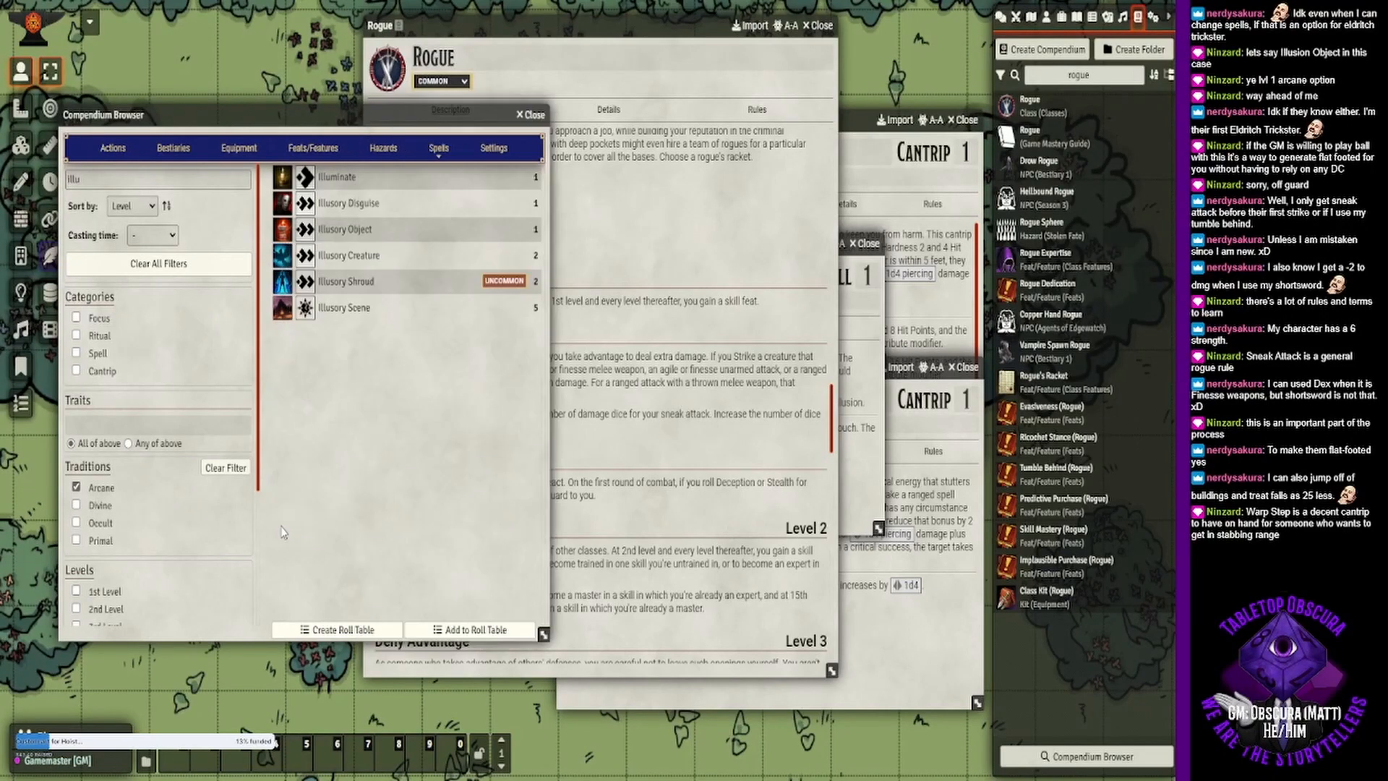
{"action": "left_click_drag", "start_coordinate": [117, 181], "coordinate": [67, 193]}
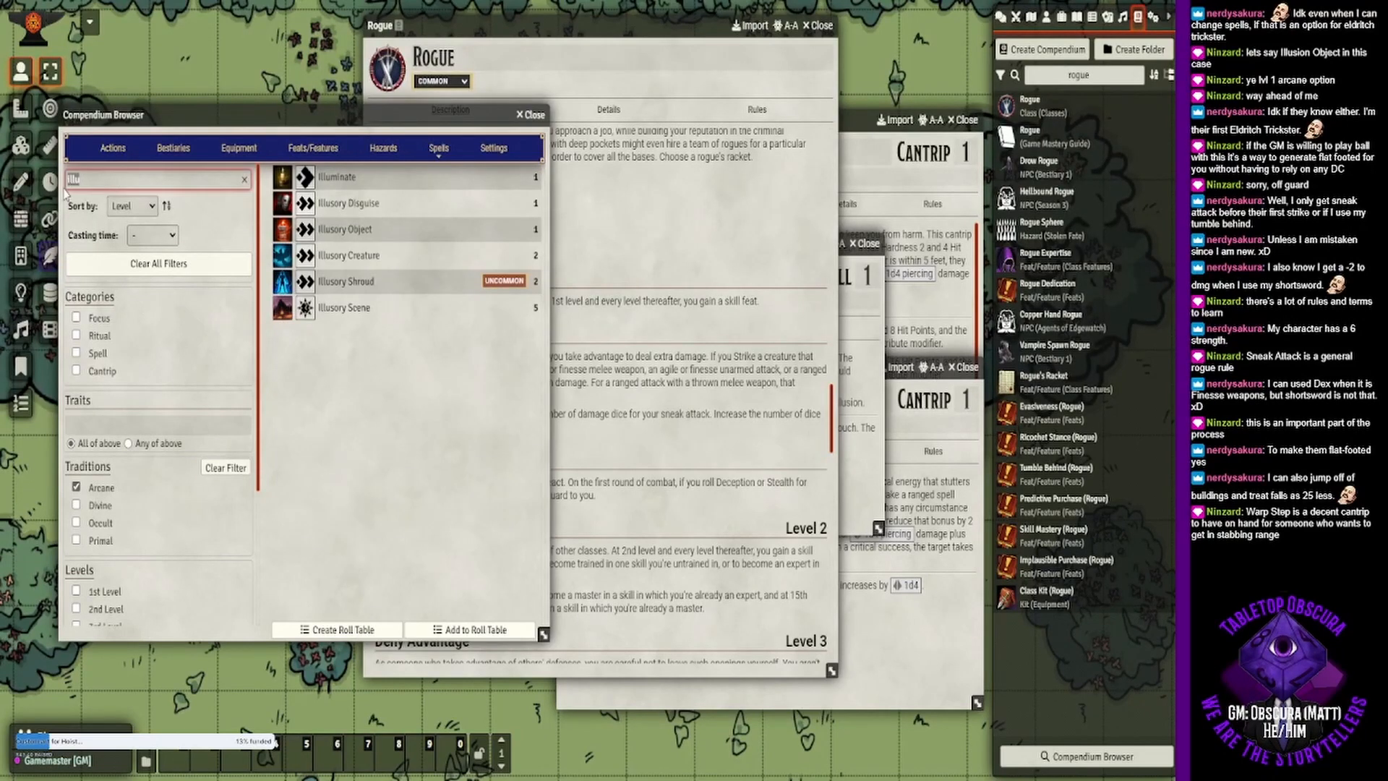
{"action": "type", "text": "warp step"}
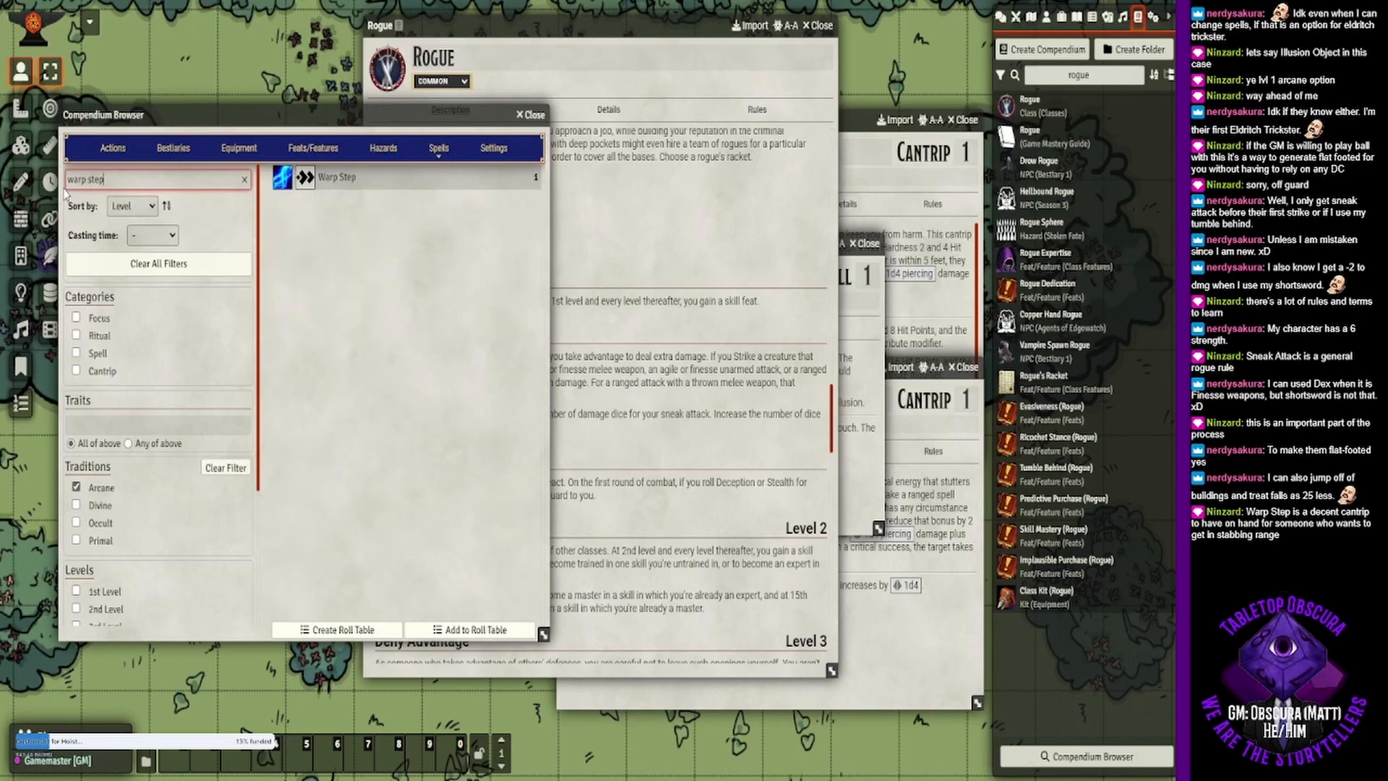
{"action": "left_click", "coordinate": [345, 180]}
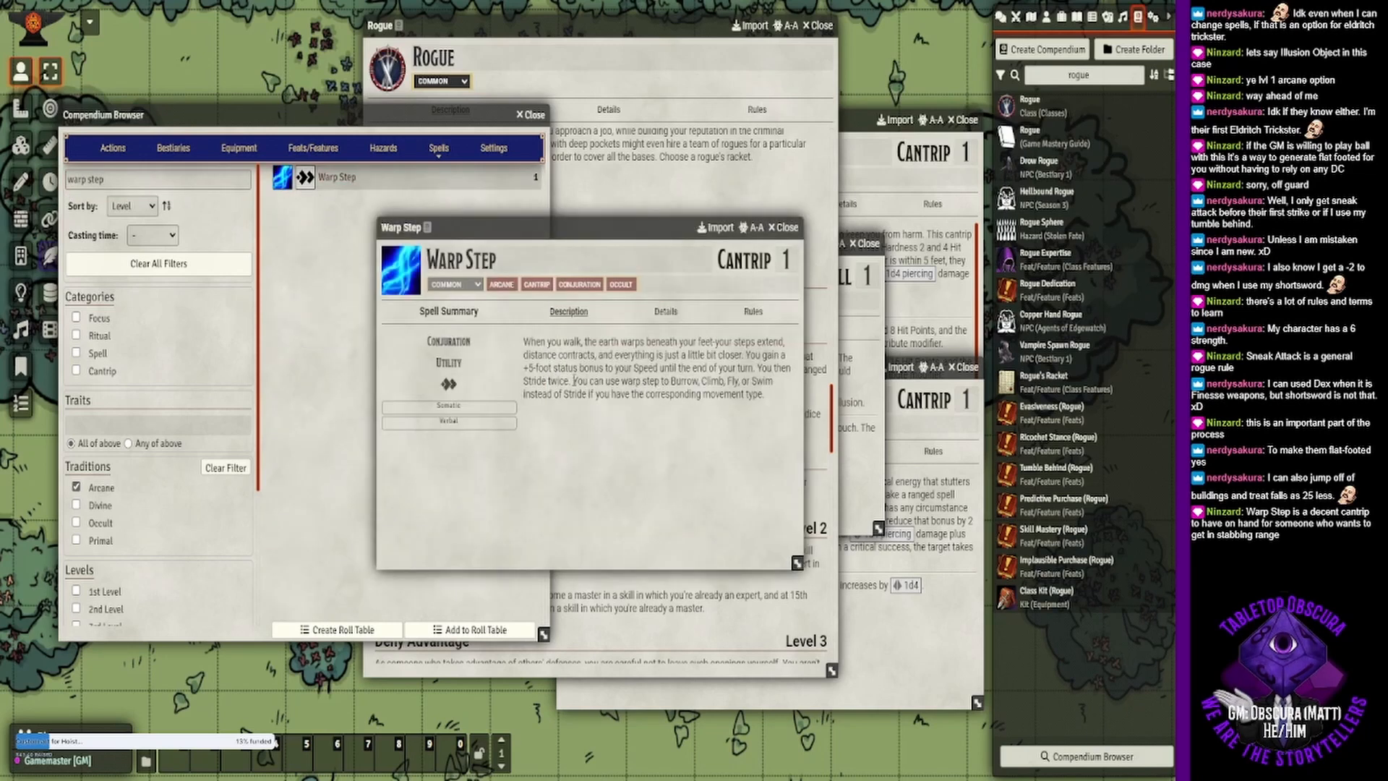
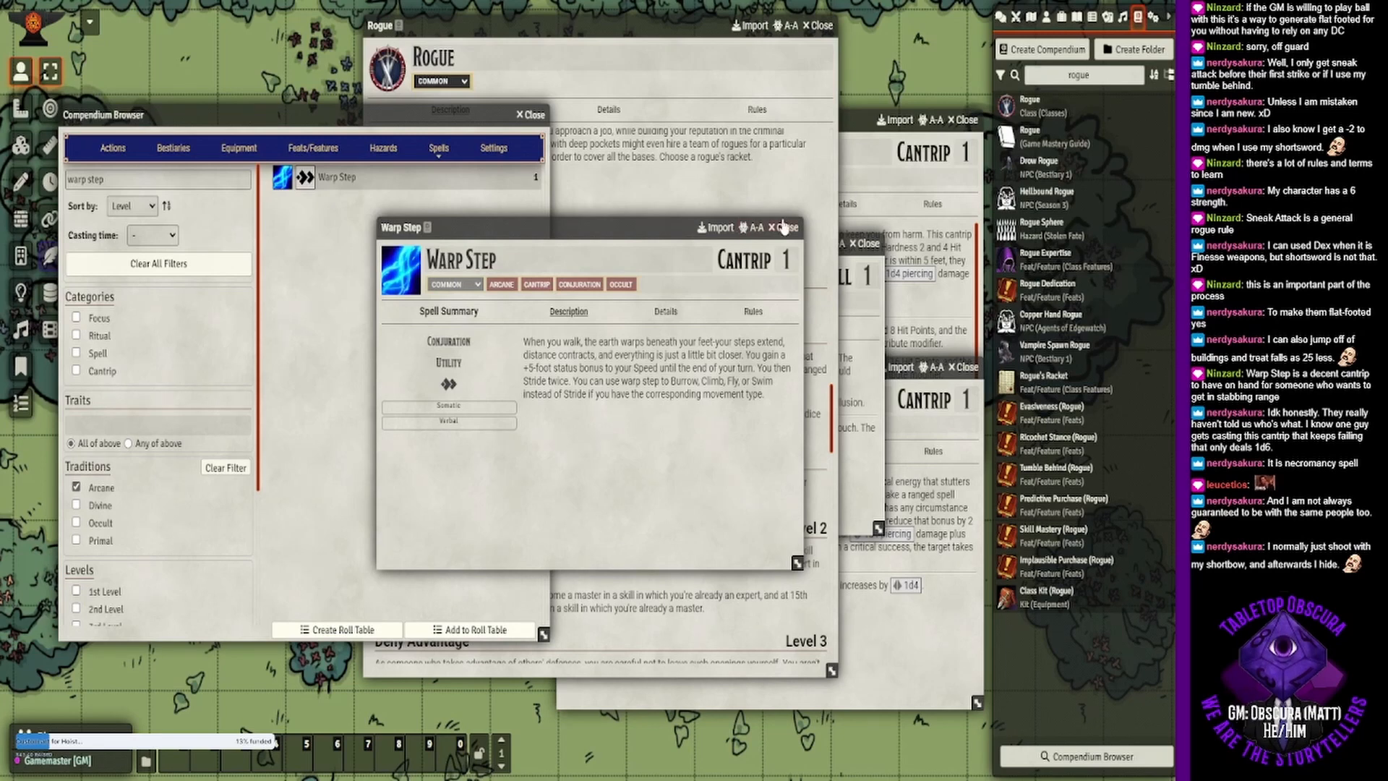
- Bring the Illusory Object spell window forward and move it clear of the Compendium Browser's results
{"action": "left_click", "coordinate": [863, 345]}
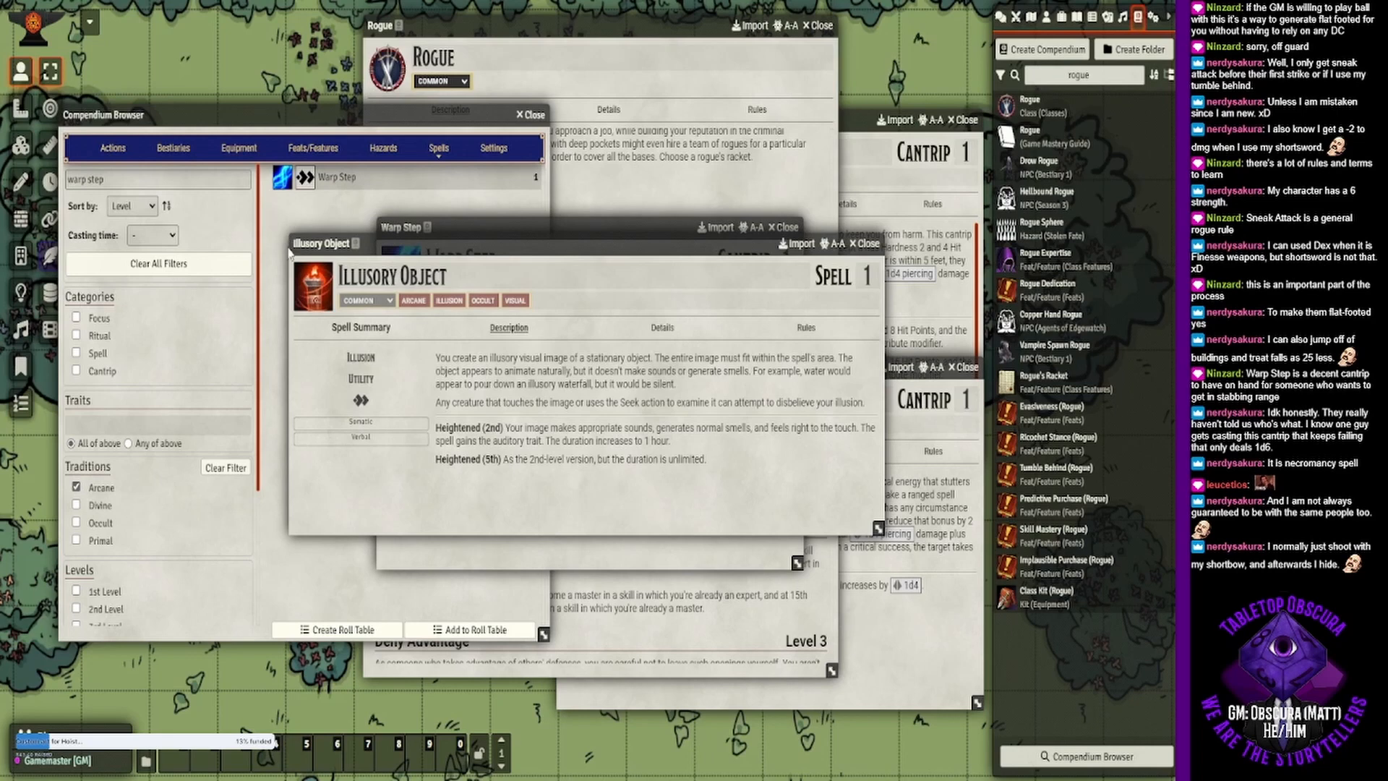
{"action": "left_click_drag", "start_coordinate": [321, 244], "coordinate": [405, 251]}
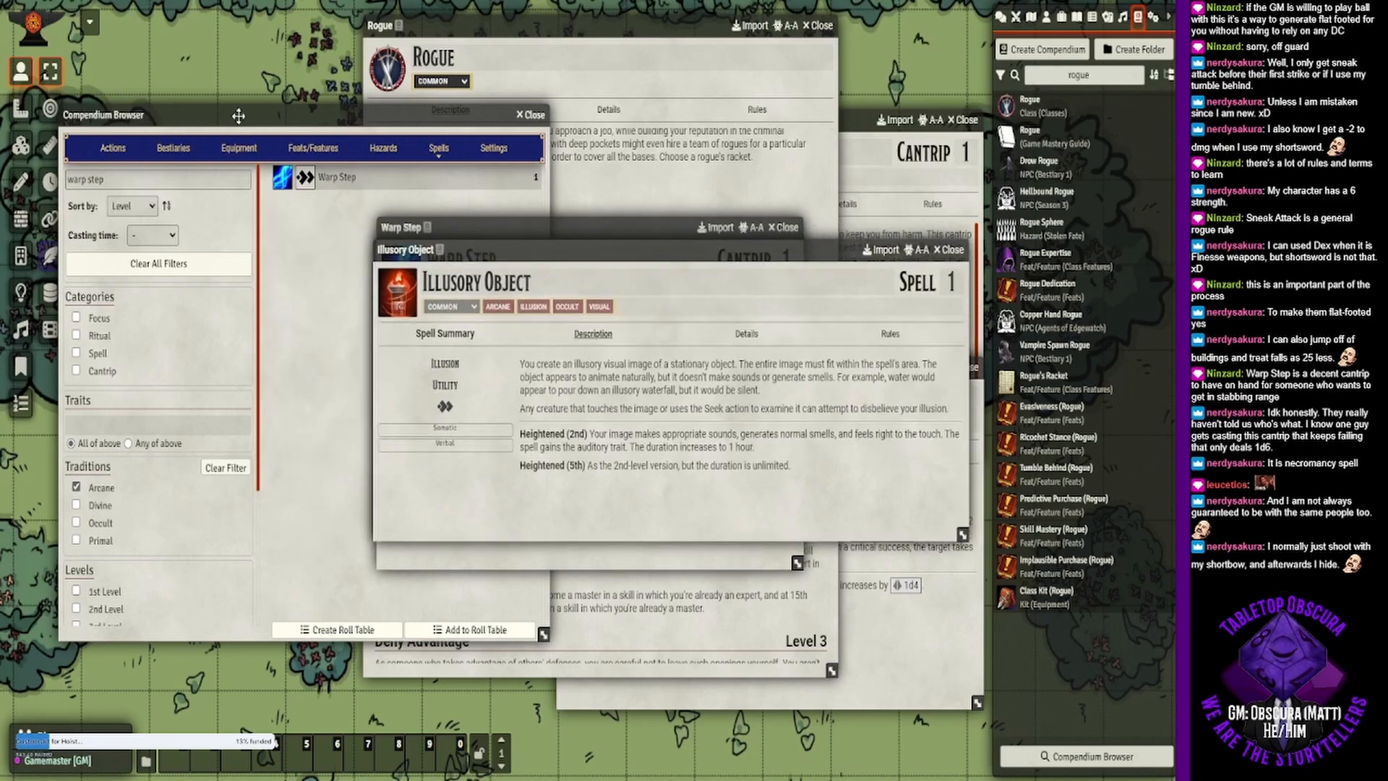
- Clear the "warp step" search, filter the arcane spells to cantrips with the Illusion trait, and open the Figment cantrip
{"action": "left_click", "coordinate": [355, 228]}
{"action": "left_click_drag", "start_coordinate": [105, 179], "coordinate": [49, 181]}
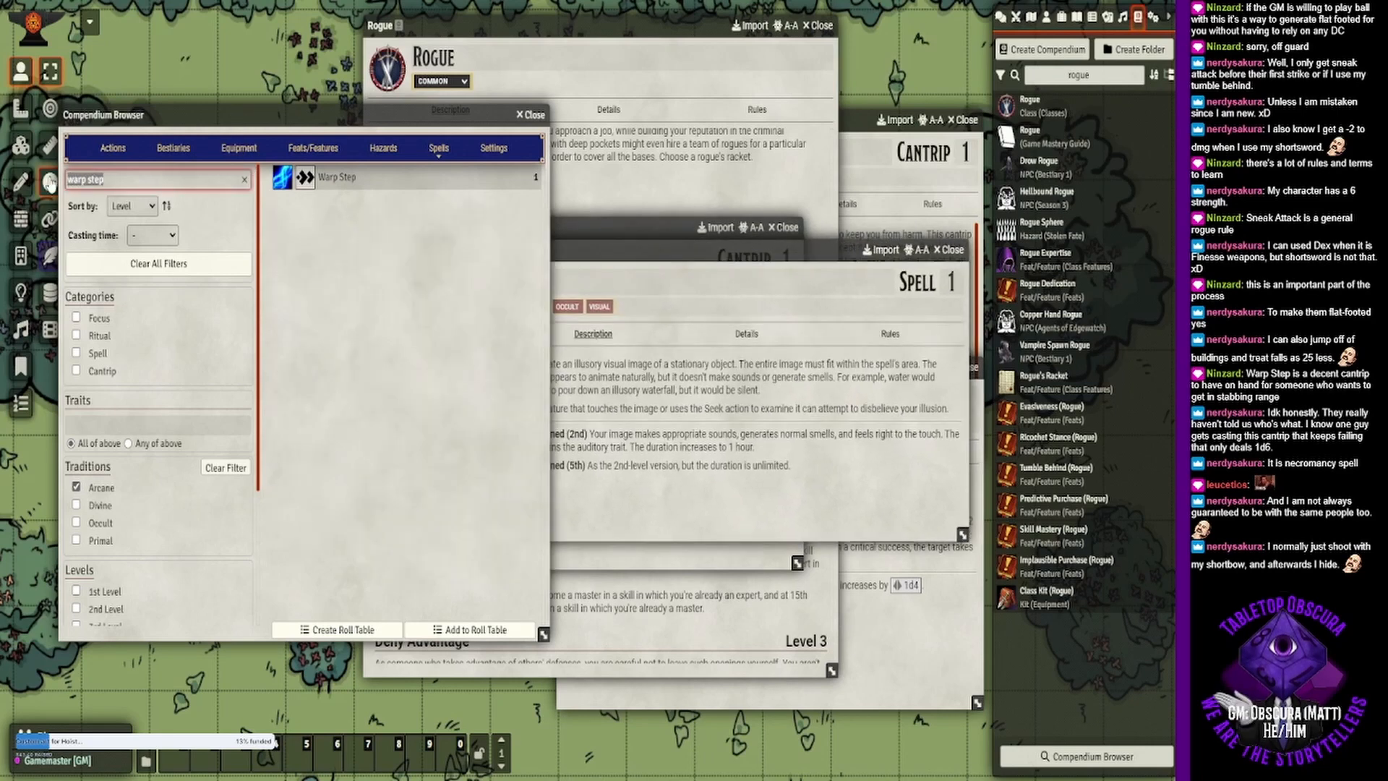
{"action": "key", "text": "BackSpace"}
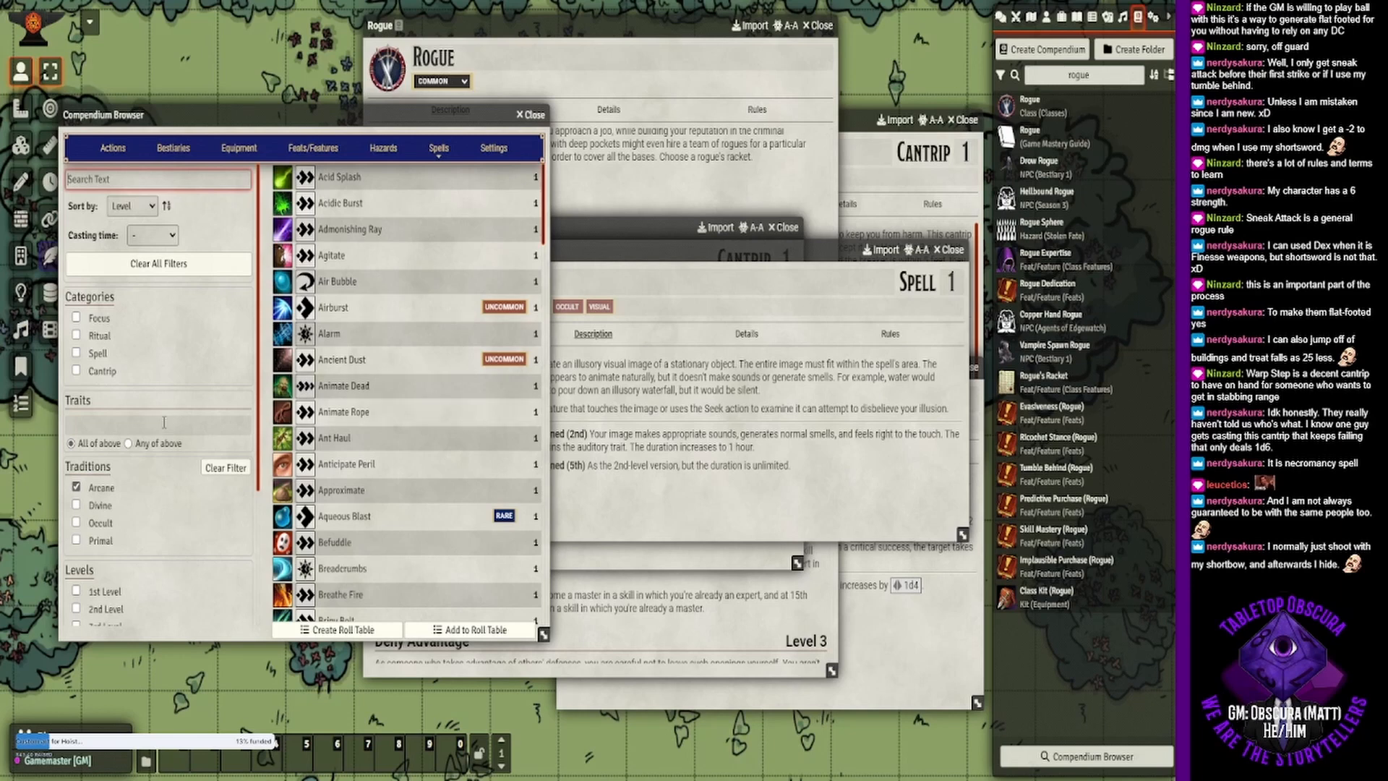
{"action": "left_click", "coordinate": [88, 372]}
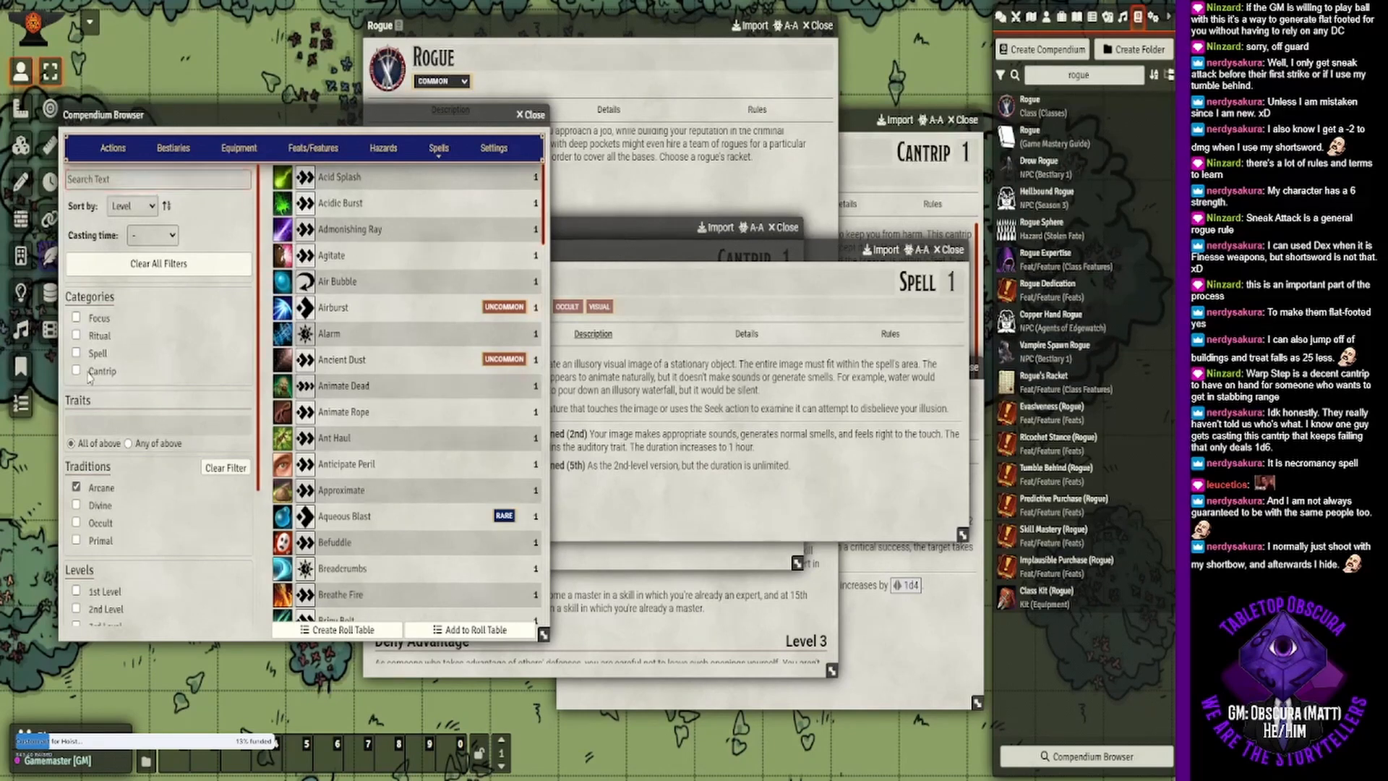
{"action": "left_click", "coordinate": [95, 423]}
{"action": "type", "text": "ill"}
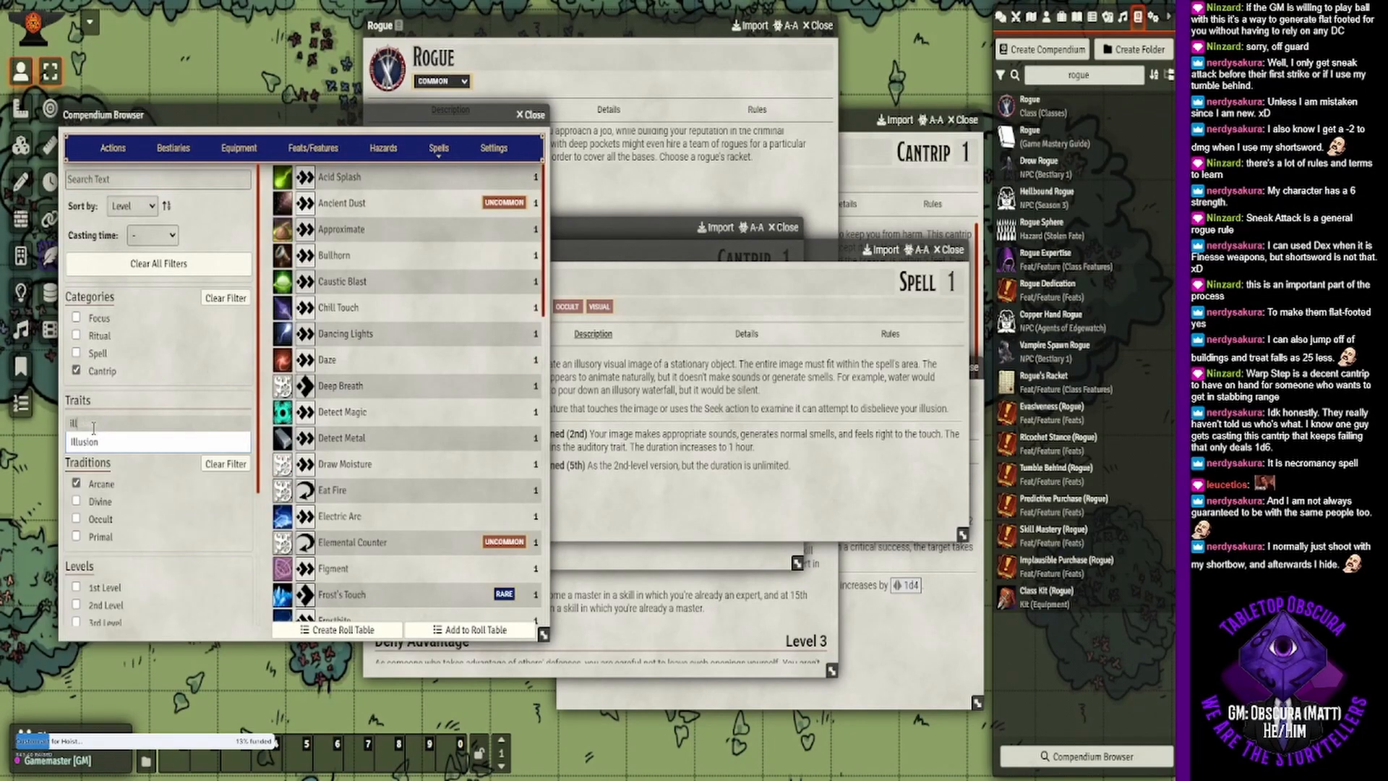
{"action": "type", "text": "usion"}
{"action": "left_click", "coordinate": [101, 446]}
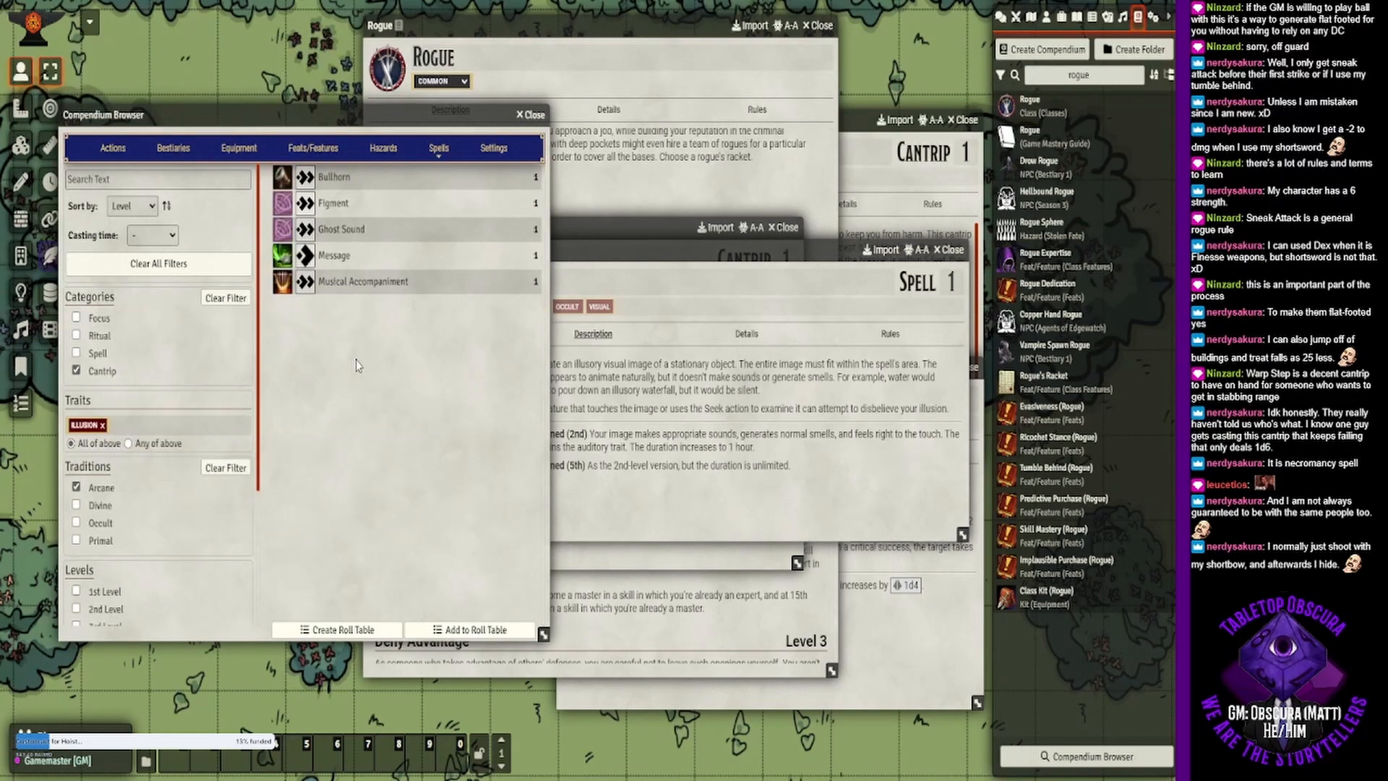
{"action": "left_click", "coordinate": [347, 206]}
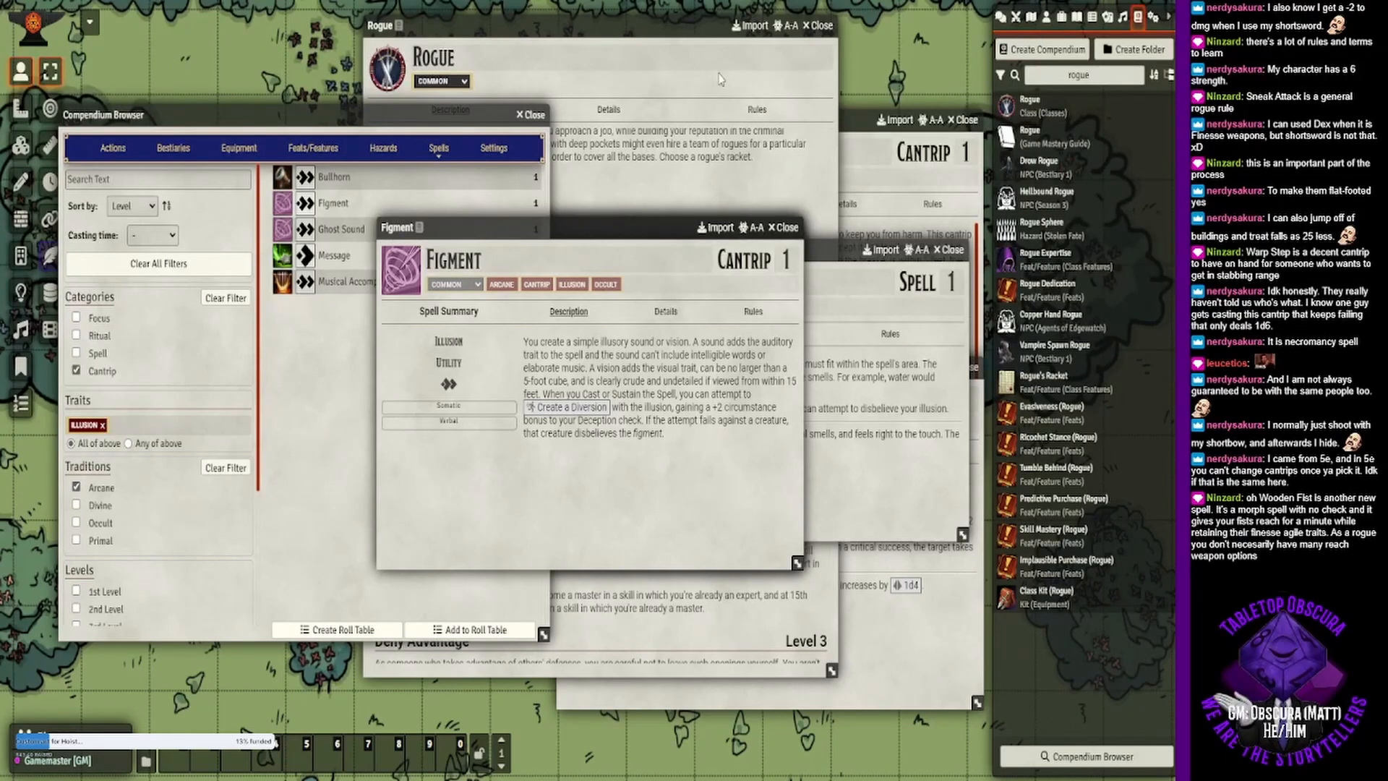
- Bring the Rogue class description forward and open its linked Eldritch Trickster Racket entry
{"action": "left_click", "coordinate": [685, 659]}
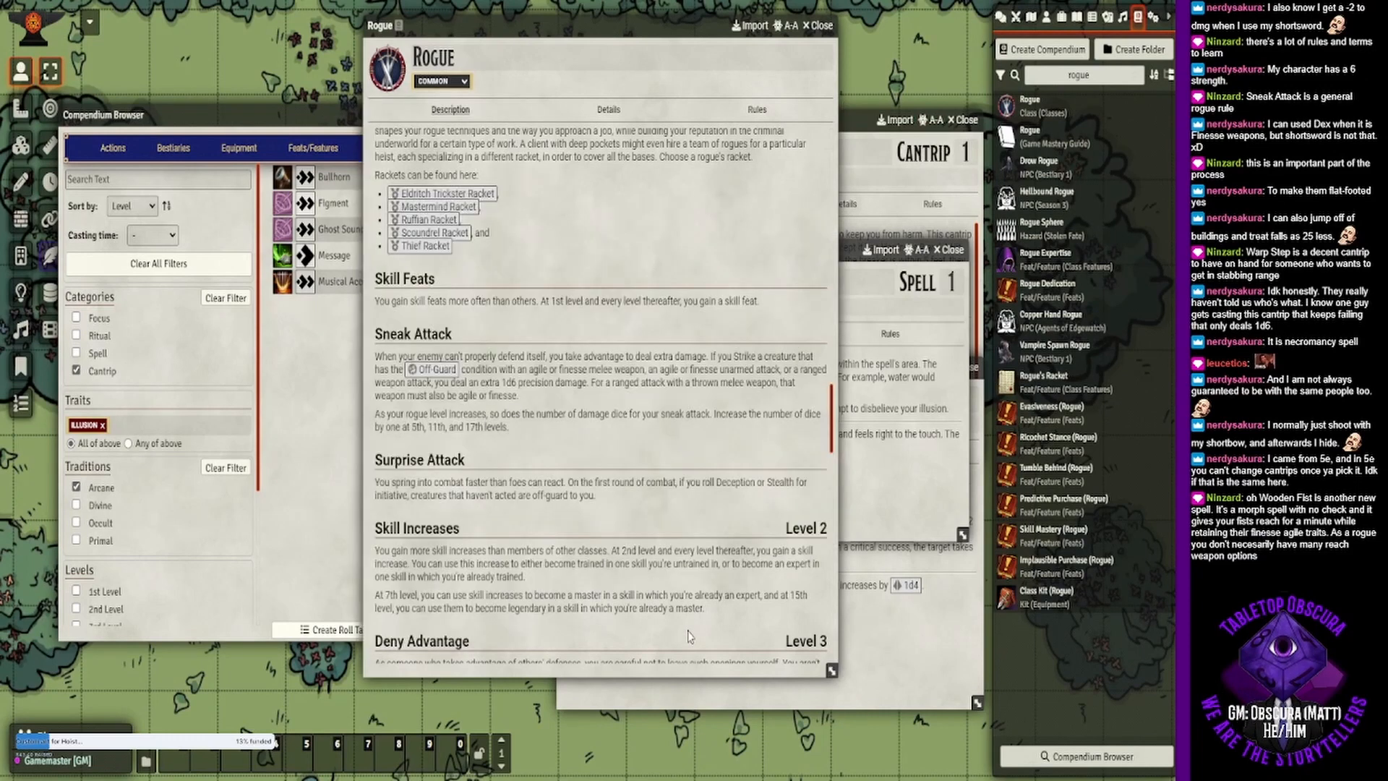
{"action": "scroll", "coordinate": [561, 296], "scroll_direction": "up", "scroll_amount": 3}
{"action": "left_click", "coordinate": [423, 271]}
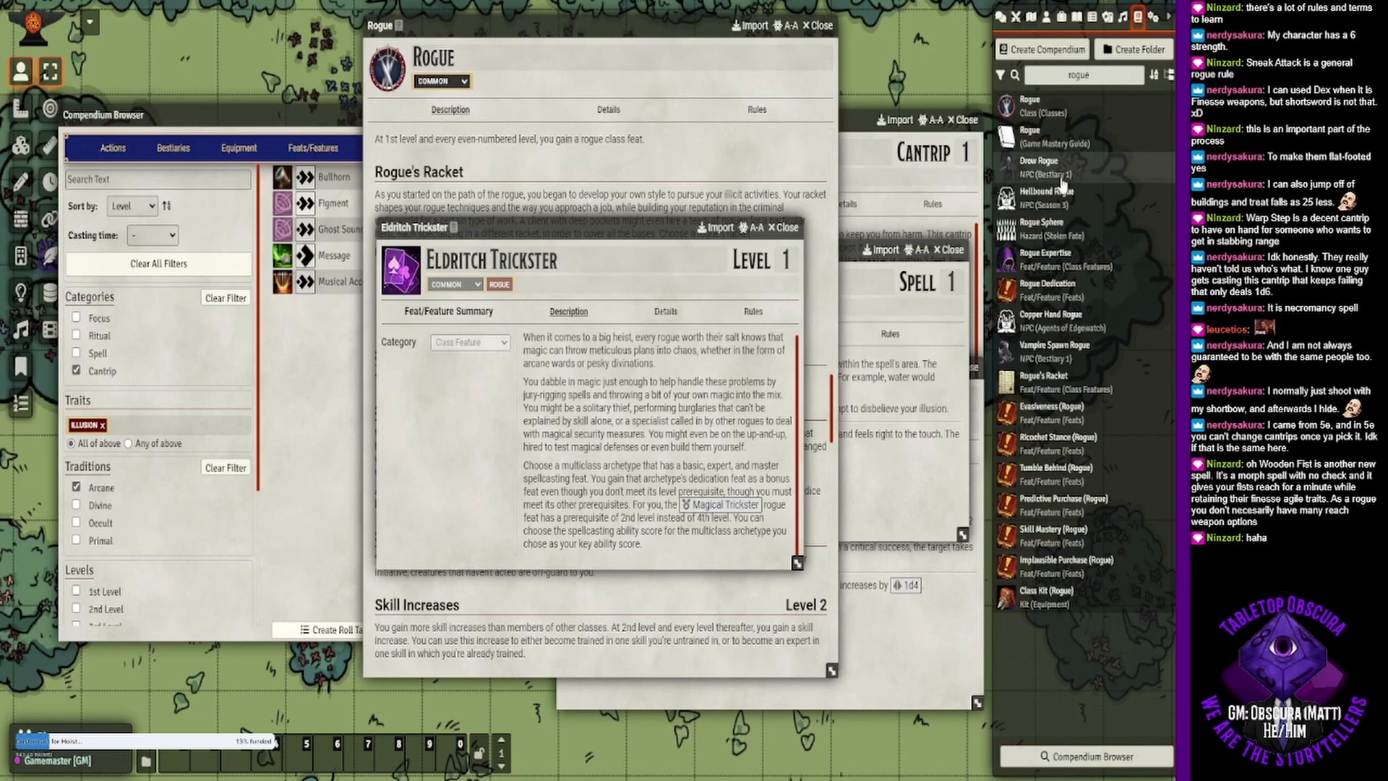
- Search the compendium packs for "wizard", refining the search with "mul" and "arc"
{"action": "left_click_drag", "start_coordinate": [1103, 75], "coordinate": [1015, 64]}
{"action": "type", "text": "w"}
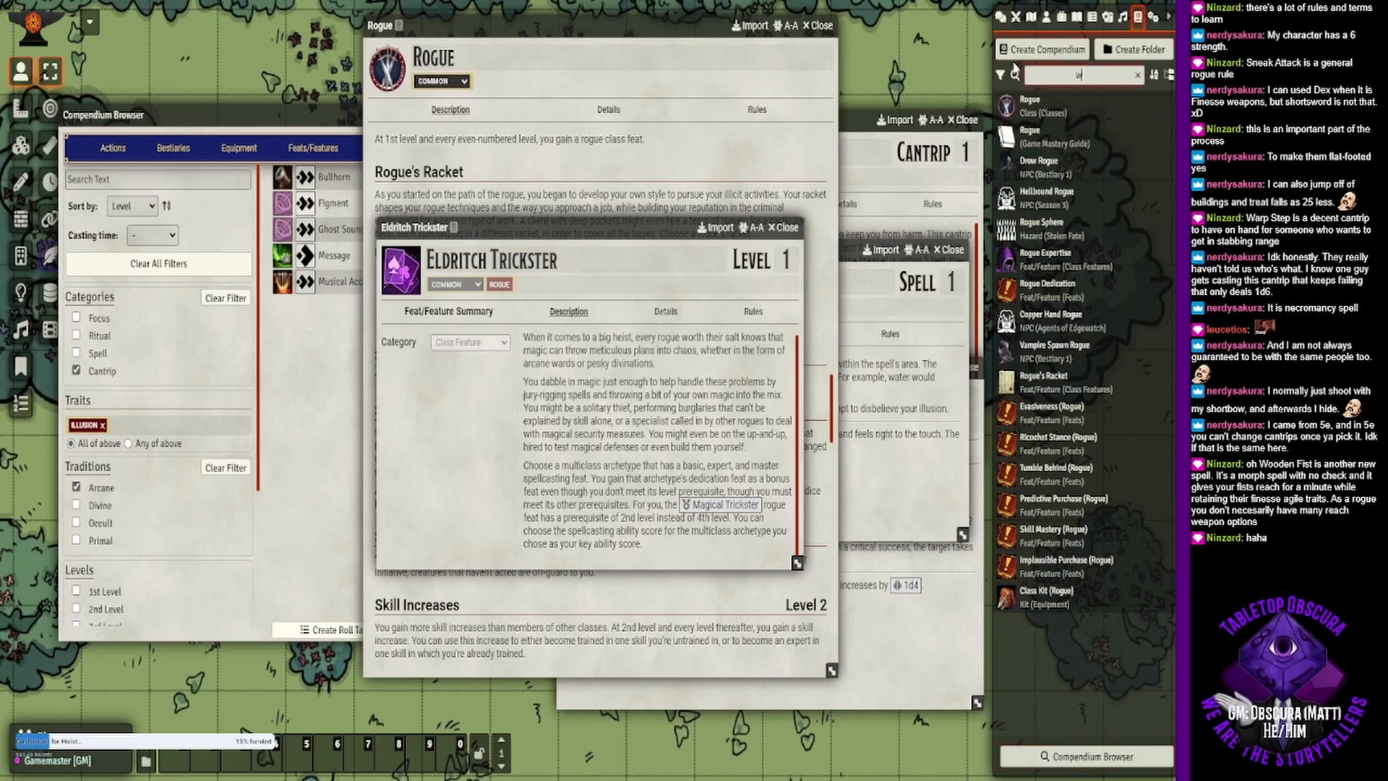
{"action": "type", "text": "izard"}
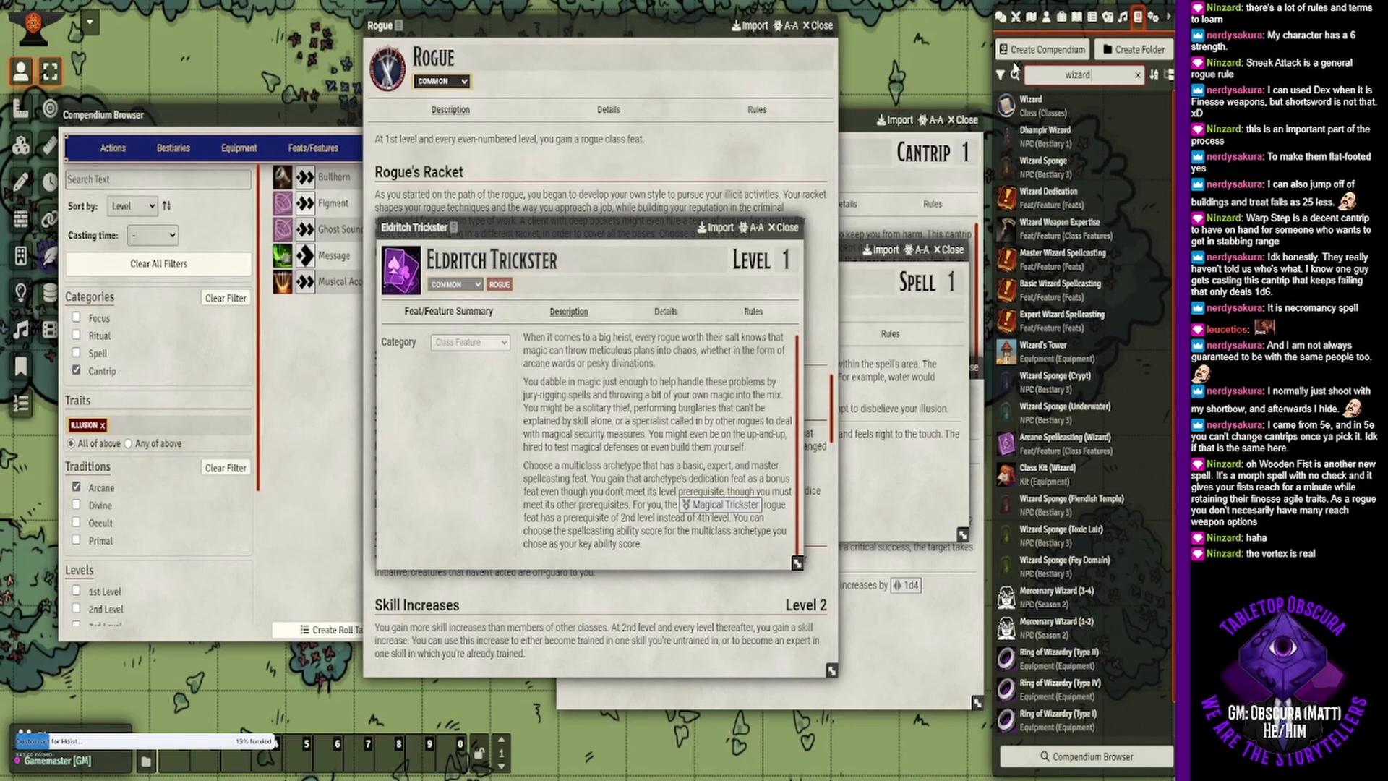
{"action": "type", "text": "multi"}
{"action": "key", "text": "BackSpace"}
{"action": "key", "text": "BackSpace"}
{"action": "key", "text": "BackSpace"}
{"action": "key", "text": "BackSpace"}
{"action": "key", "text": "BackSpace"}
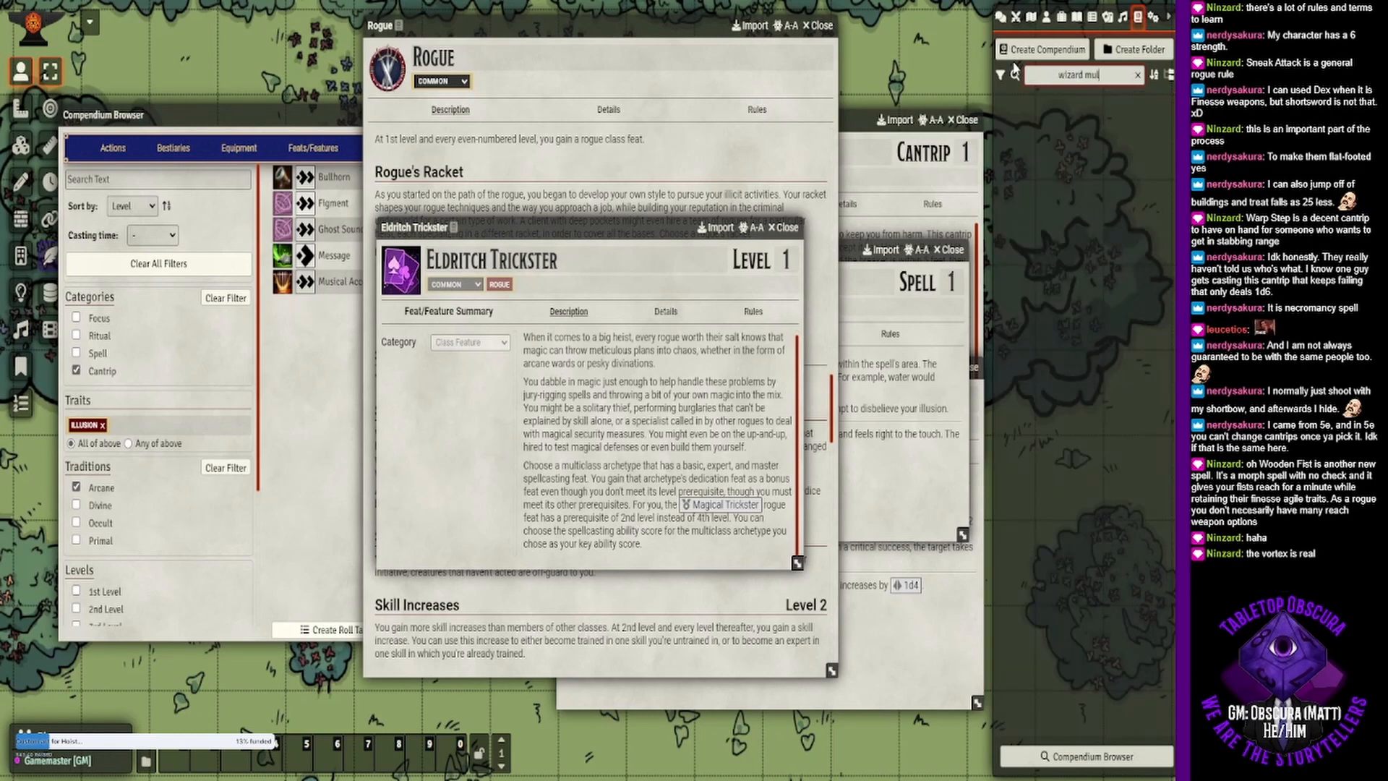
{"action": "type", "text": "arc"}
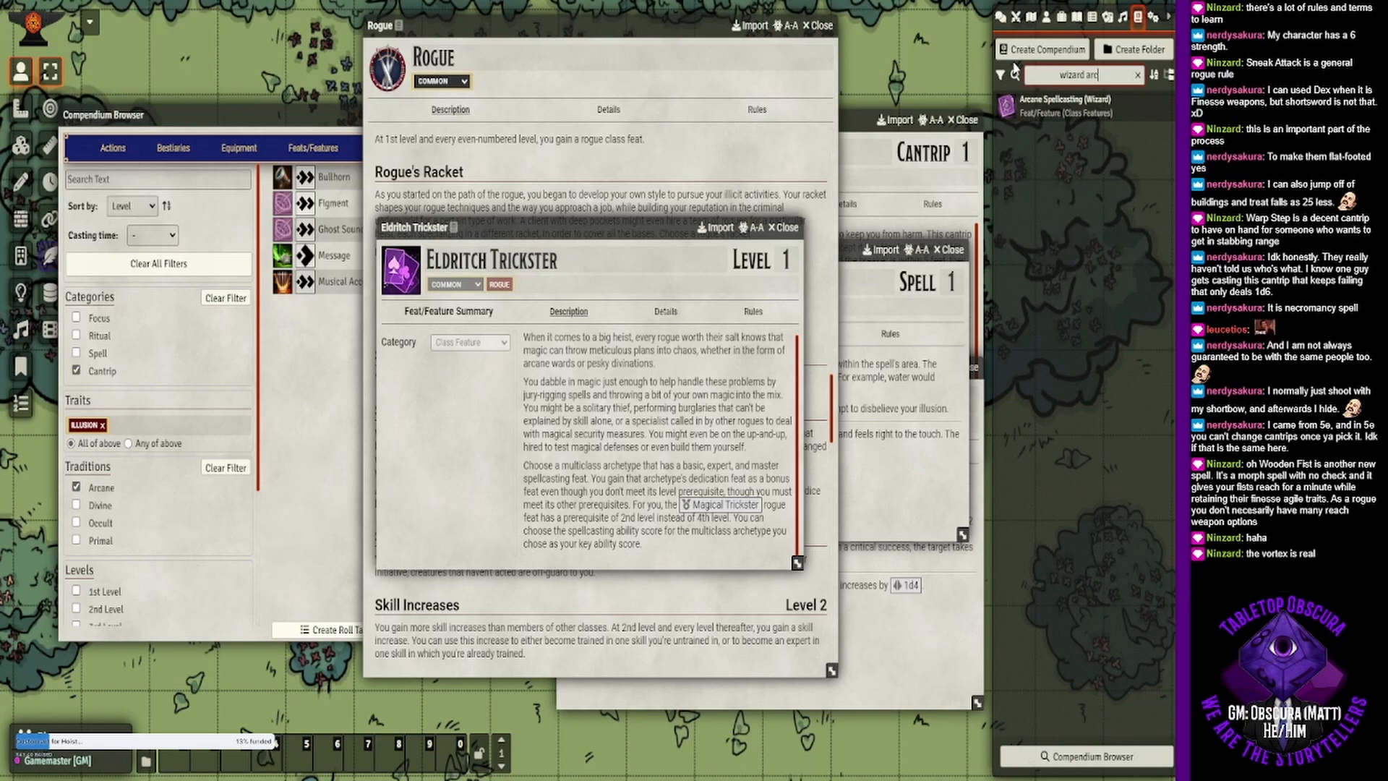
- Search the compendium packs for "archety" and open the Archetypes journal from the PF2e Journals
{"action": "key", "text": "BackSpace"}
{"action": "key", "text": "BackSpace"}
{"action": "key", "text": "BackSpace"}
{"action": "key", "text": "BackSpace"}
{"action": "key", "text": "BackSpace"}
{"action": "key", "text": "BackSpace"}
{"action": "key", "text": "BackSpace"}
{"action": "key", "text": "BackSpace"}
{"action": "key", "text": "BackSpace"}
{"action": "key", "text": "BackSpace"}
{"action": "type", "text": "a"}
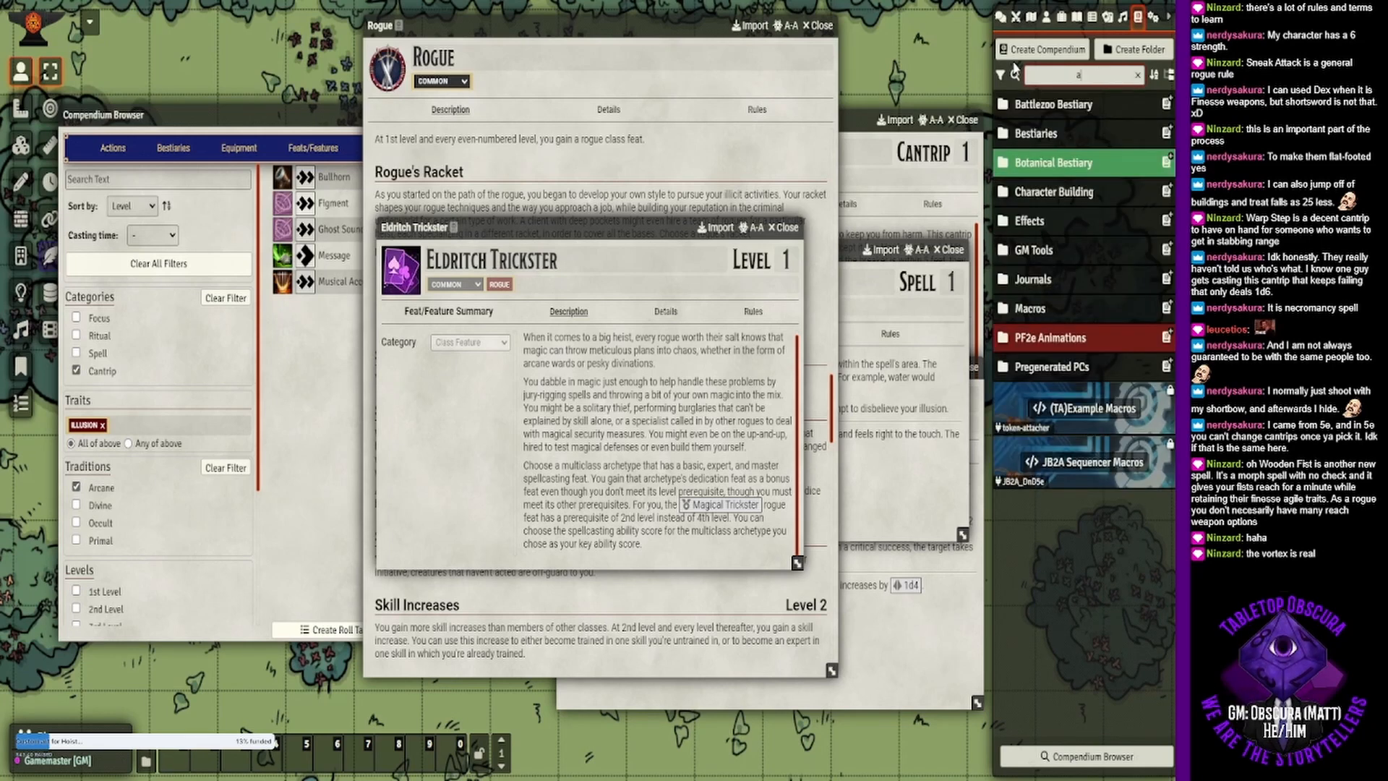
{"action": "type", "text": "rchety"}
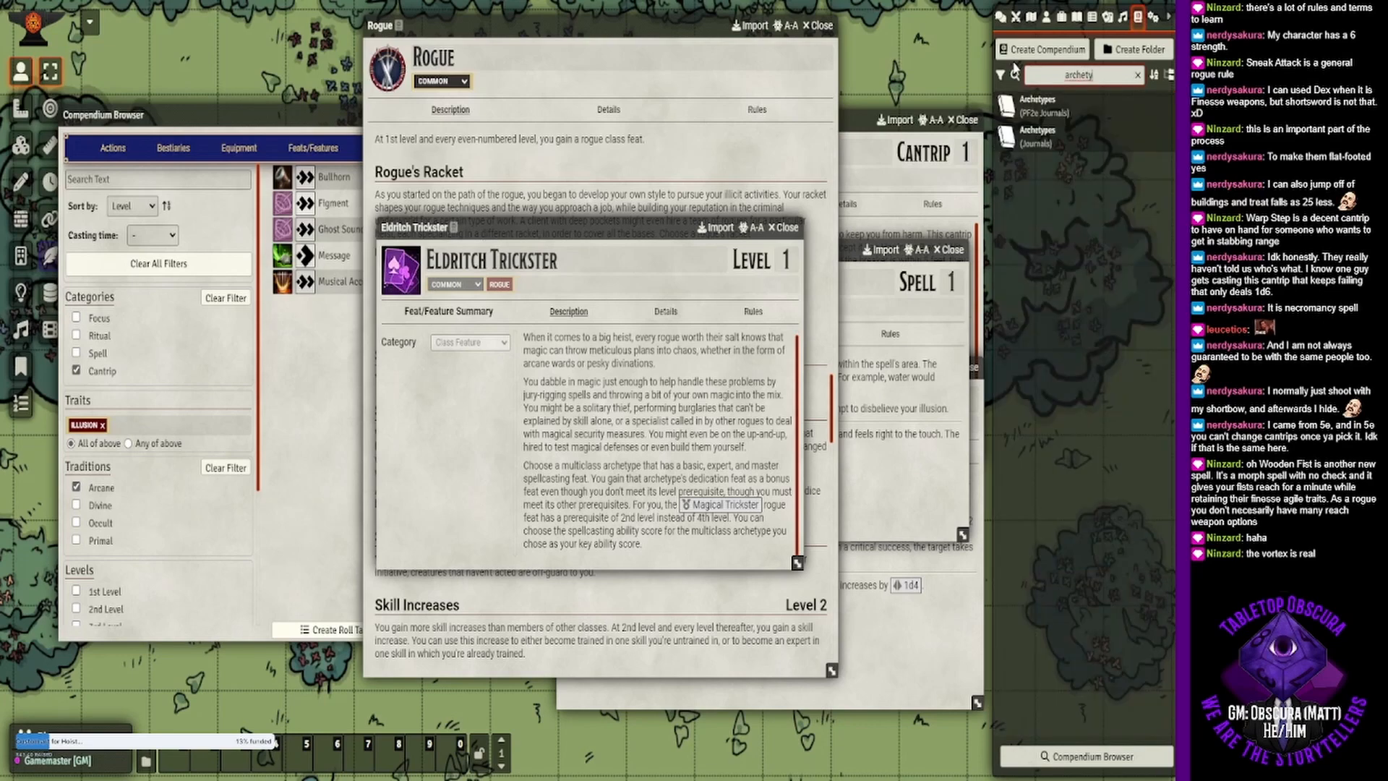
{"action": "left_click", "coordinate": [1039, 105]}
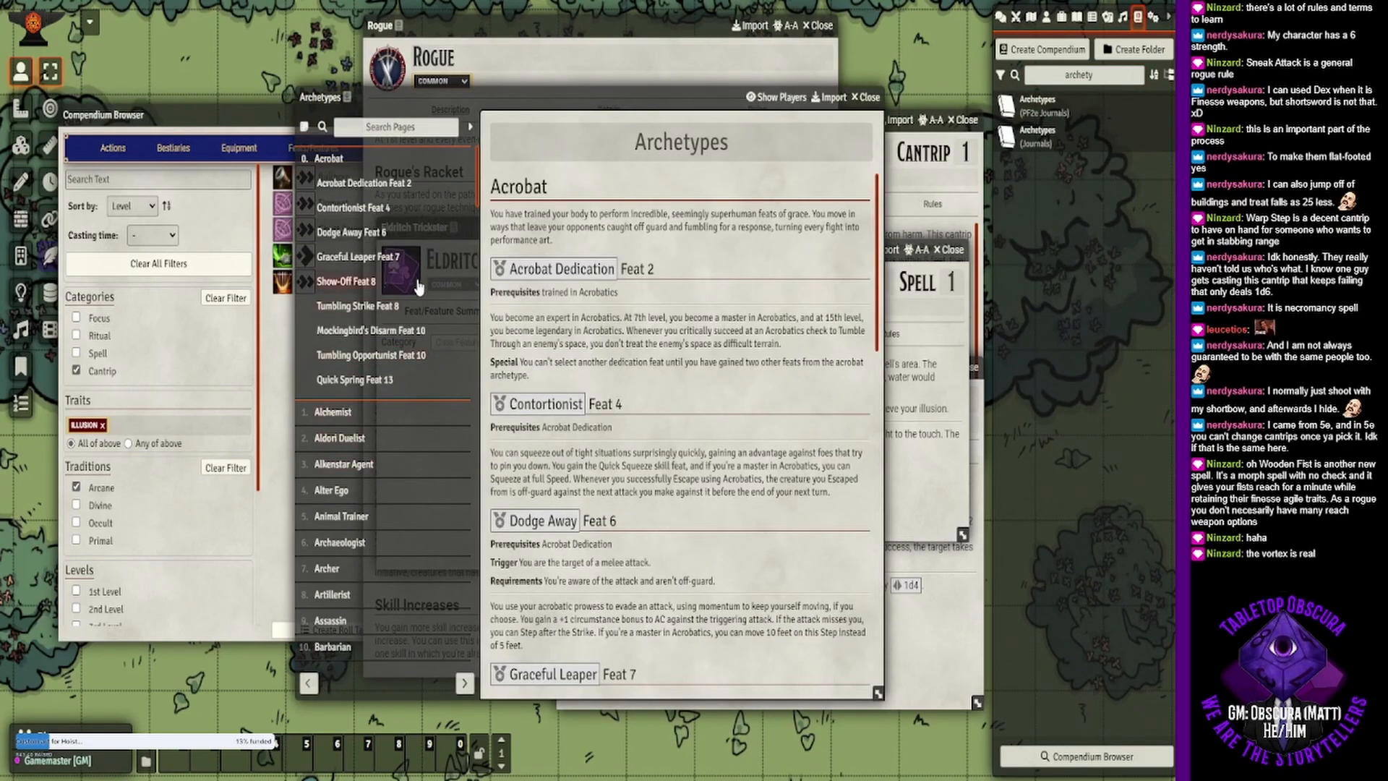
- Find the Wizard archetype in the Archetypes journal's page list and open its page
{"action": "scroll", "coordinate": [387, 365], "scroll_direction": "down", "scroll_amount": 7}
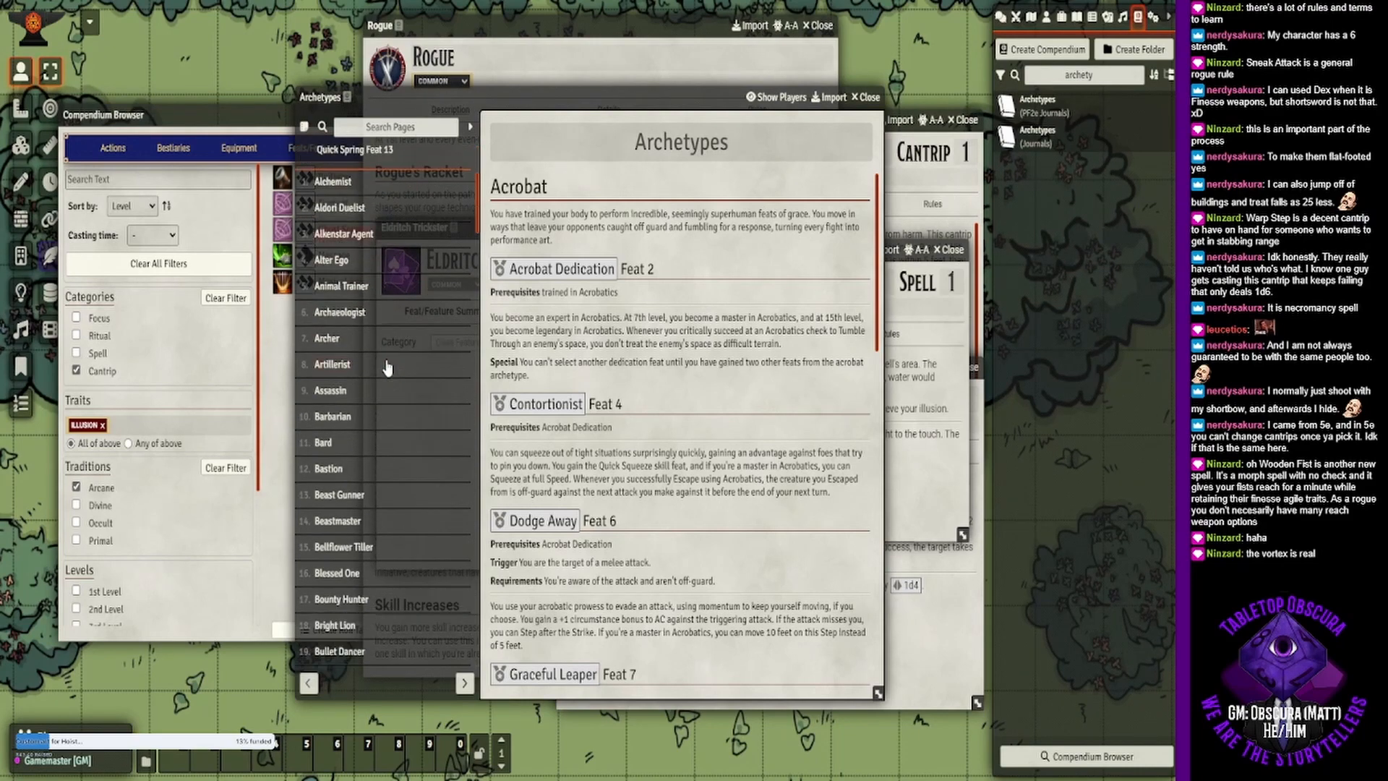
{"action": "scroll", "coordinate": [390, 373], "scroll_direction": "down", "scroll_amount": 10}
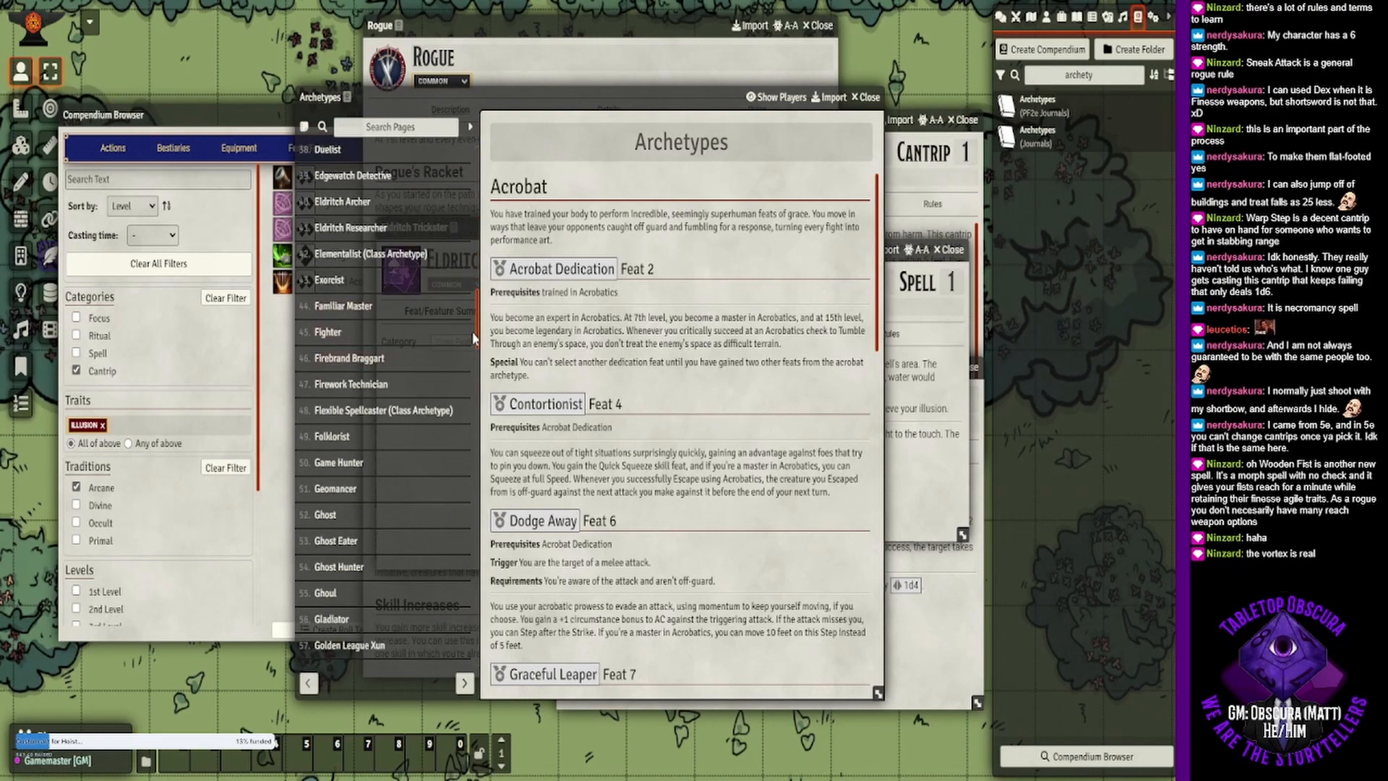
{"action": "left_click_drag", "start_coordinate": [474, 337], "coordinate": [479, 679]}
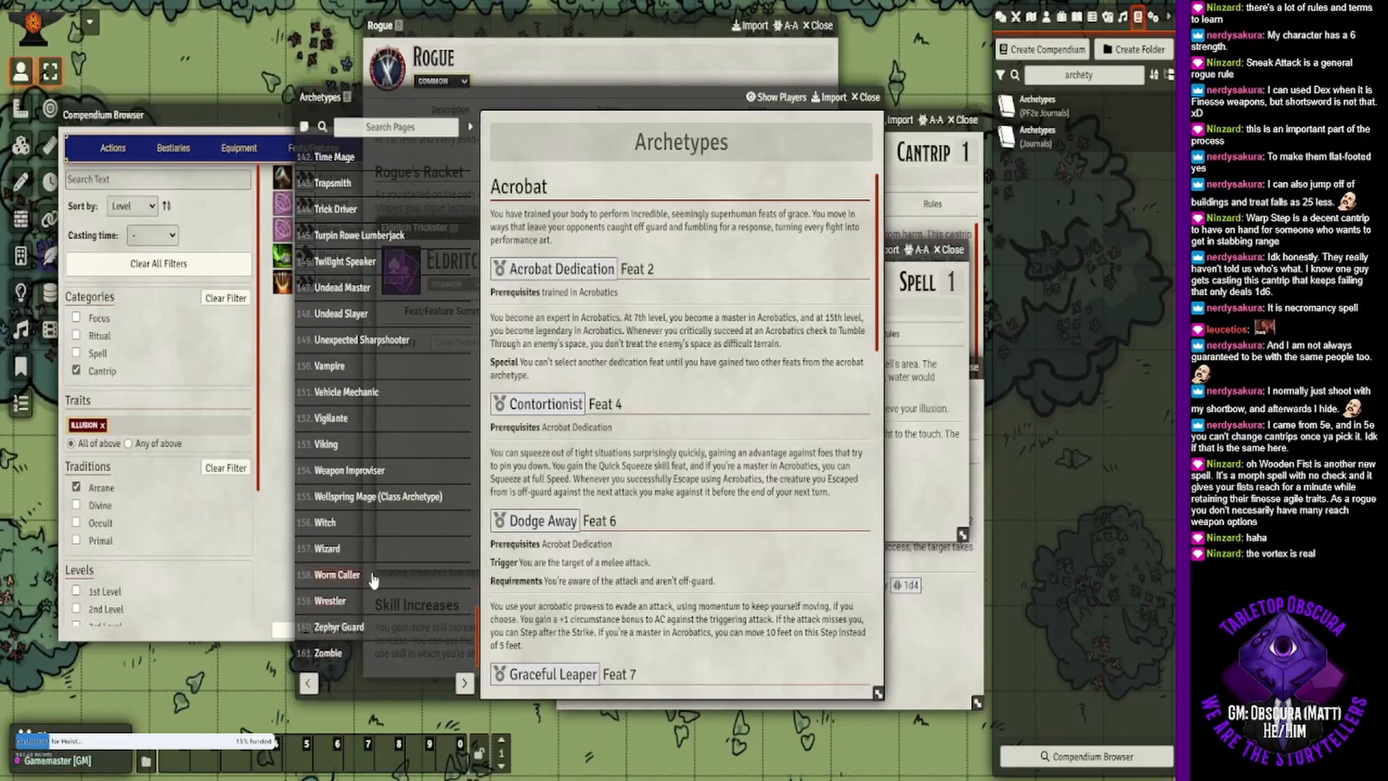
{"action": "left_click", "coordinate": [336, 548]}
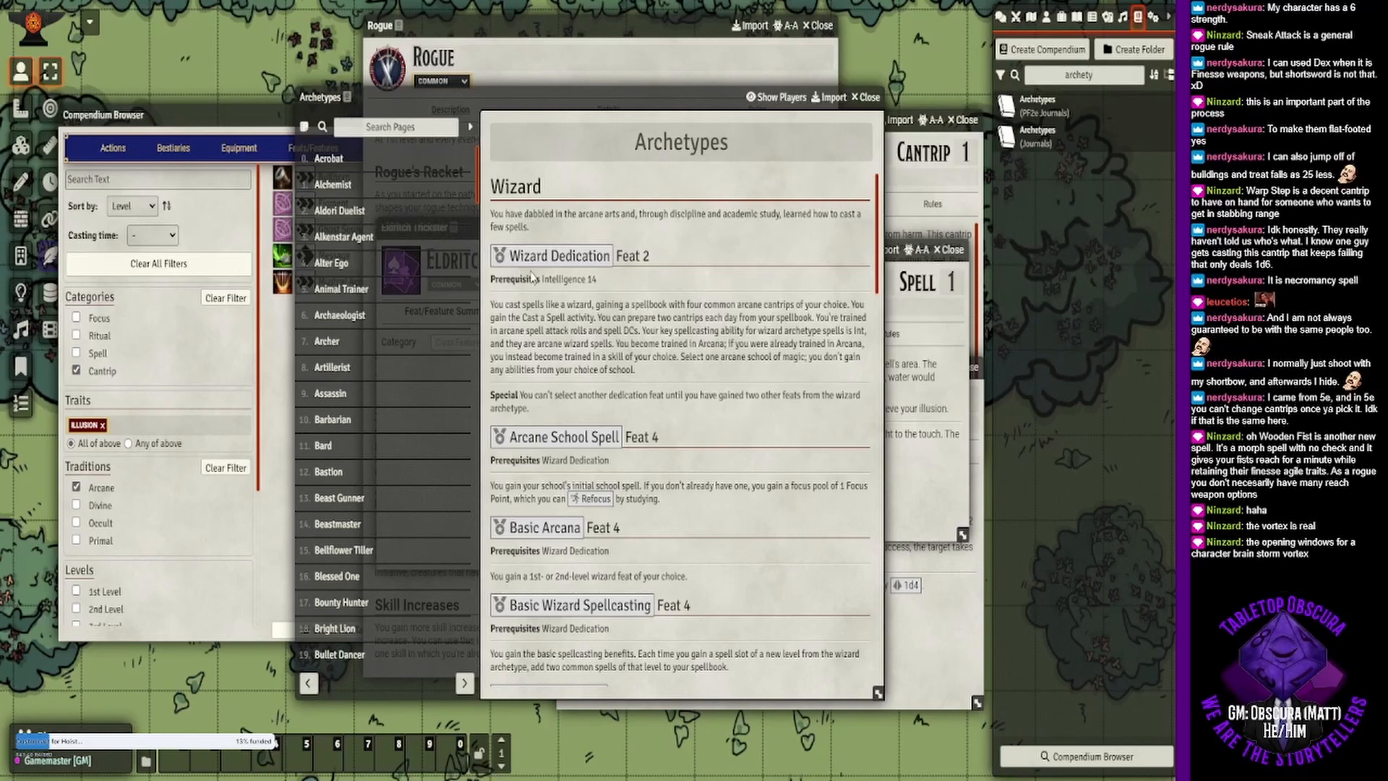
- Return to the Rogue class description and reread the Eldritch Trickster Racket's multiclass archetype rules
{"action": "left_click", "coordinate": [519, 24]}
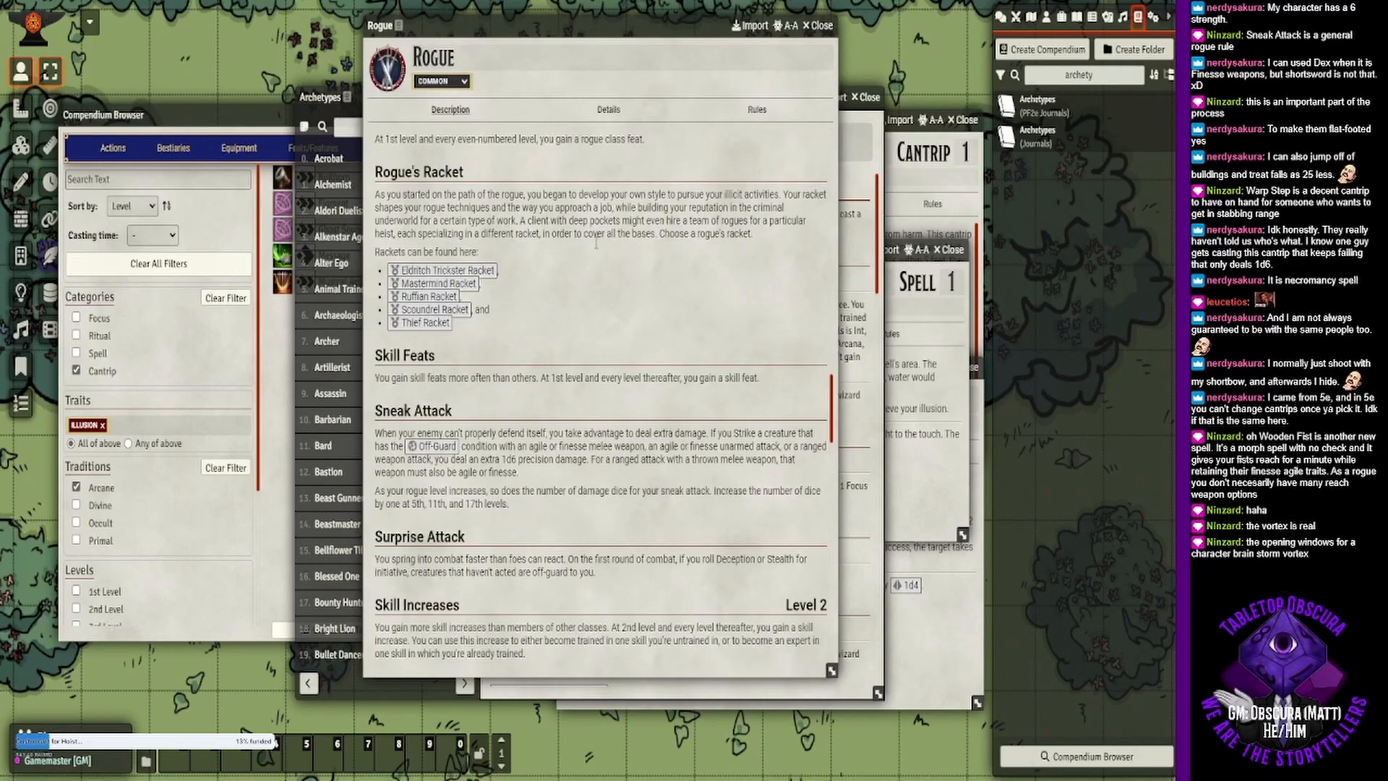
{"action": "left_click", "coordinate": [445, 270]}
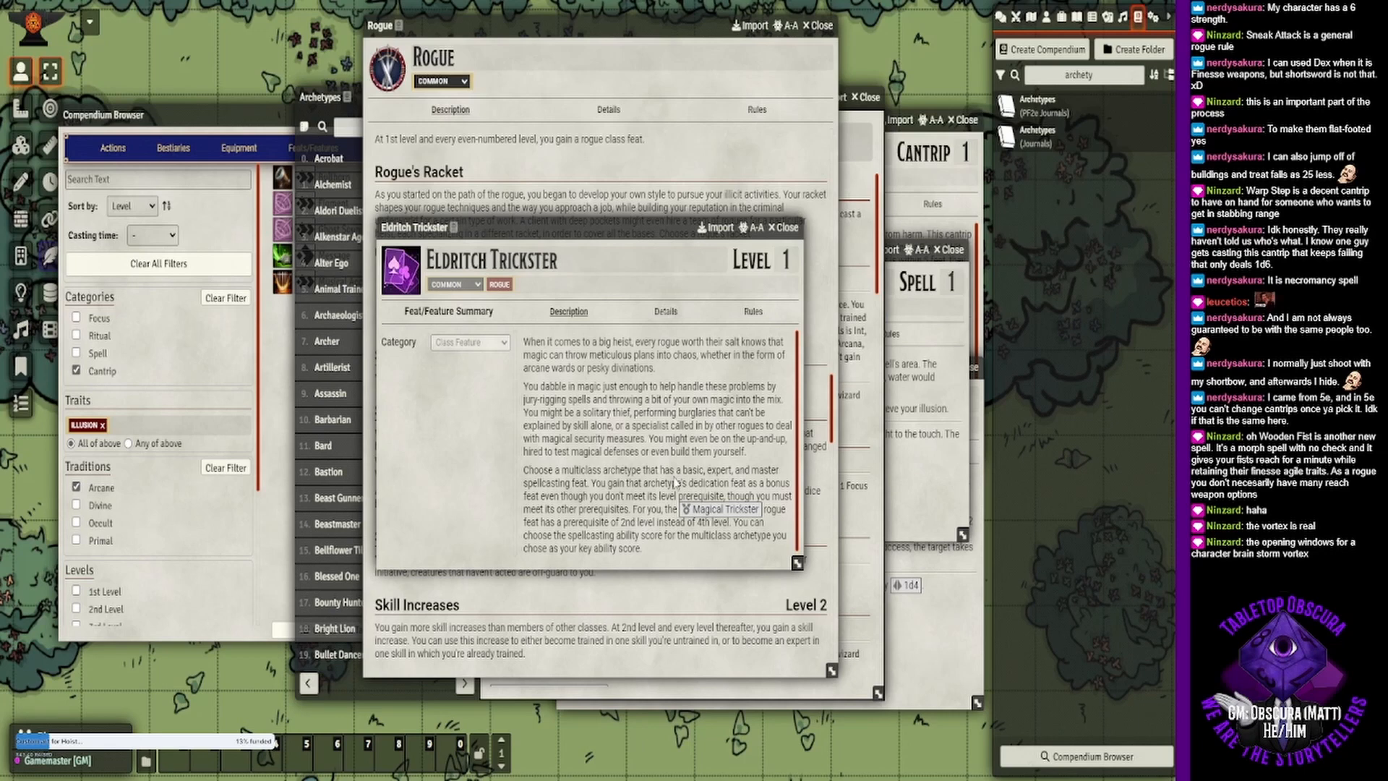
{"action": "left_click_drag", "start_coordinate": [692, 483], "coordinate": [746, 470]}
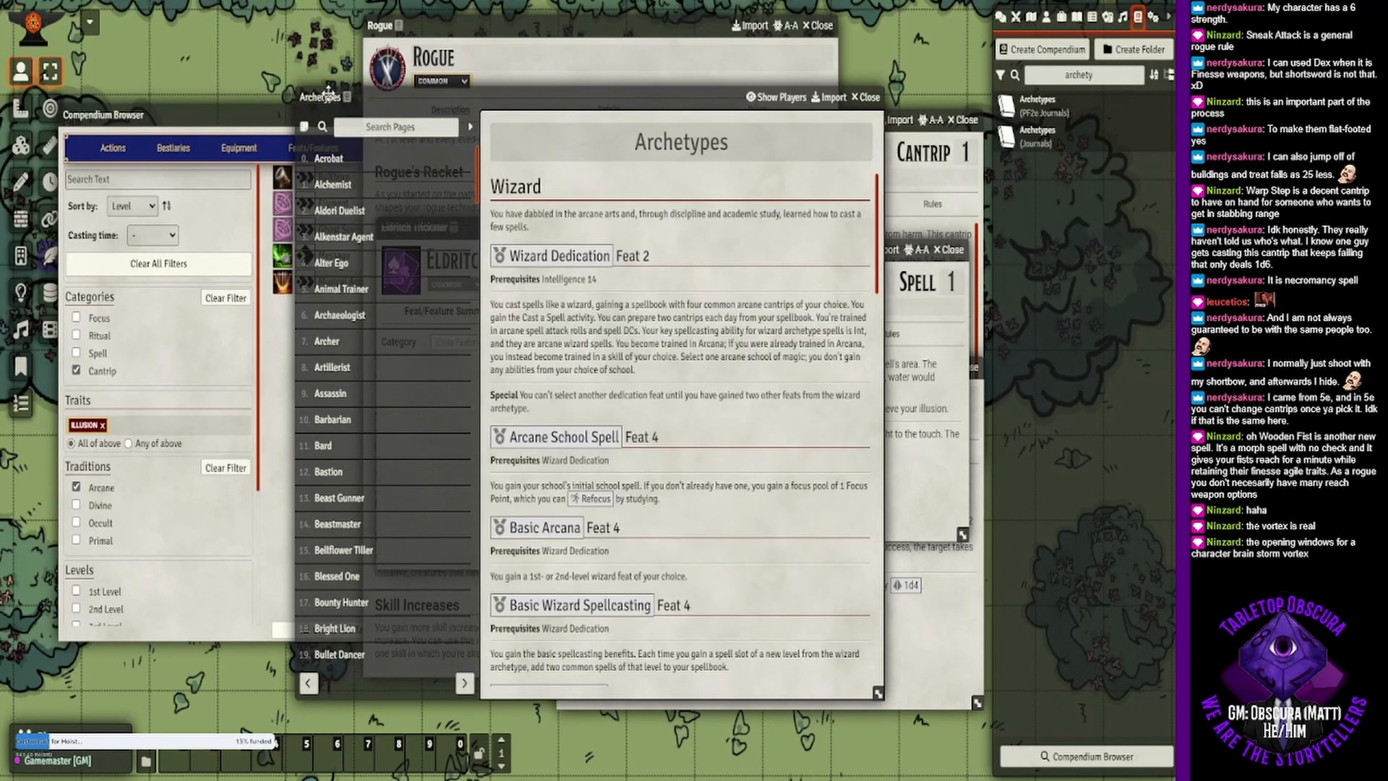
- Consult the Wizard archetype page again, then return to the Rogue description and minimize the Archetypes journal
{"action": "left_click", "coordinate": [329, 92]}
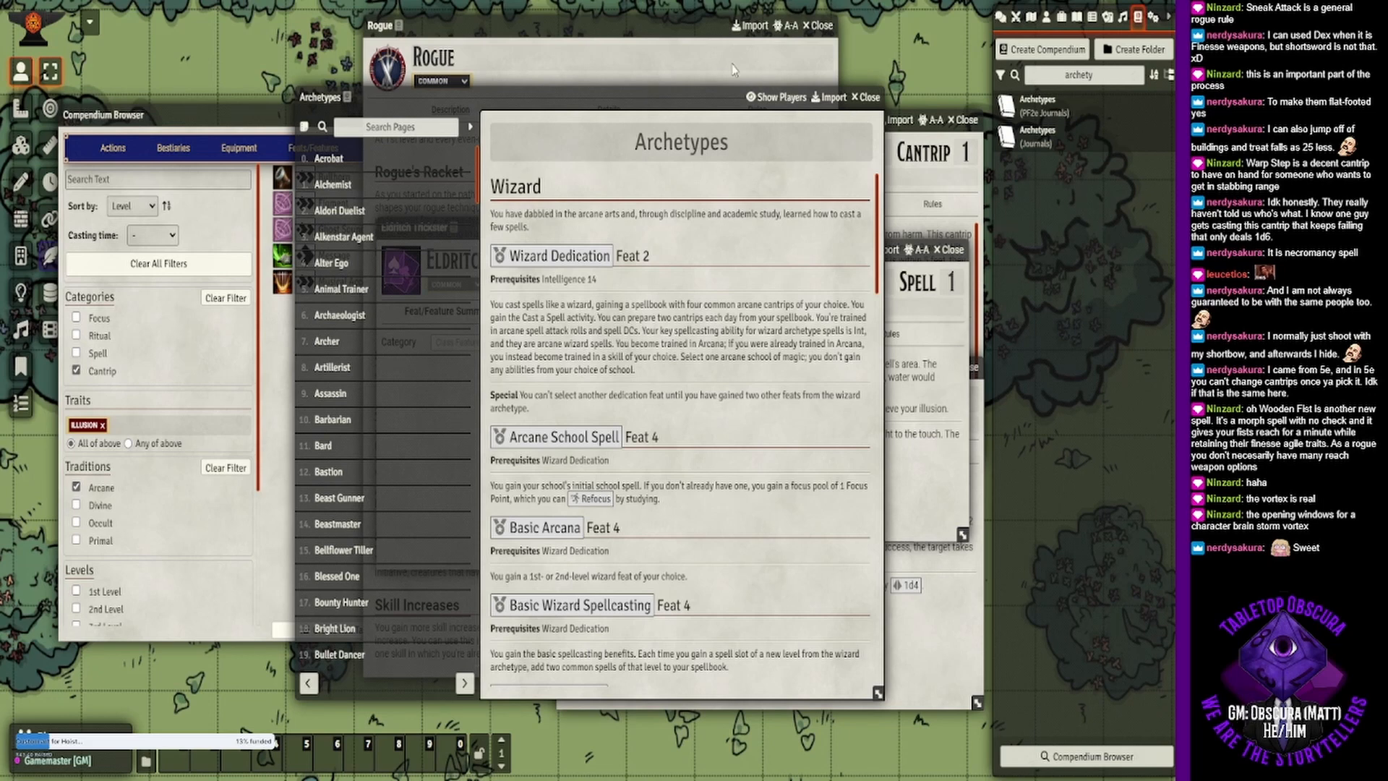
{"action": "left_click", "coordinate": [665, 19]}
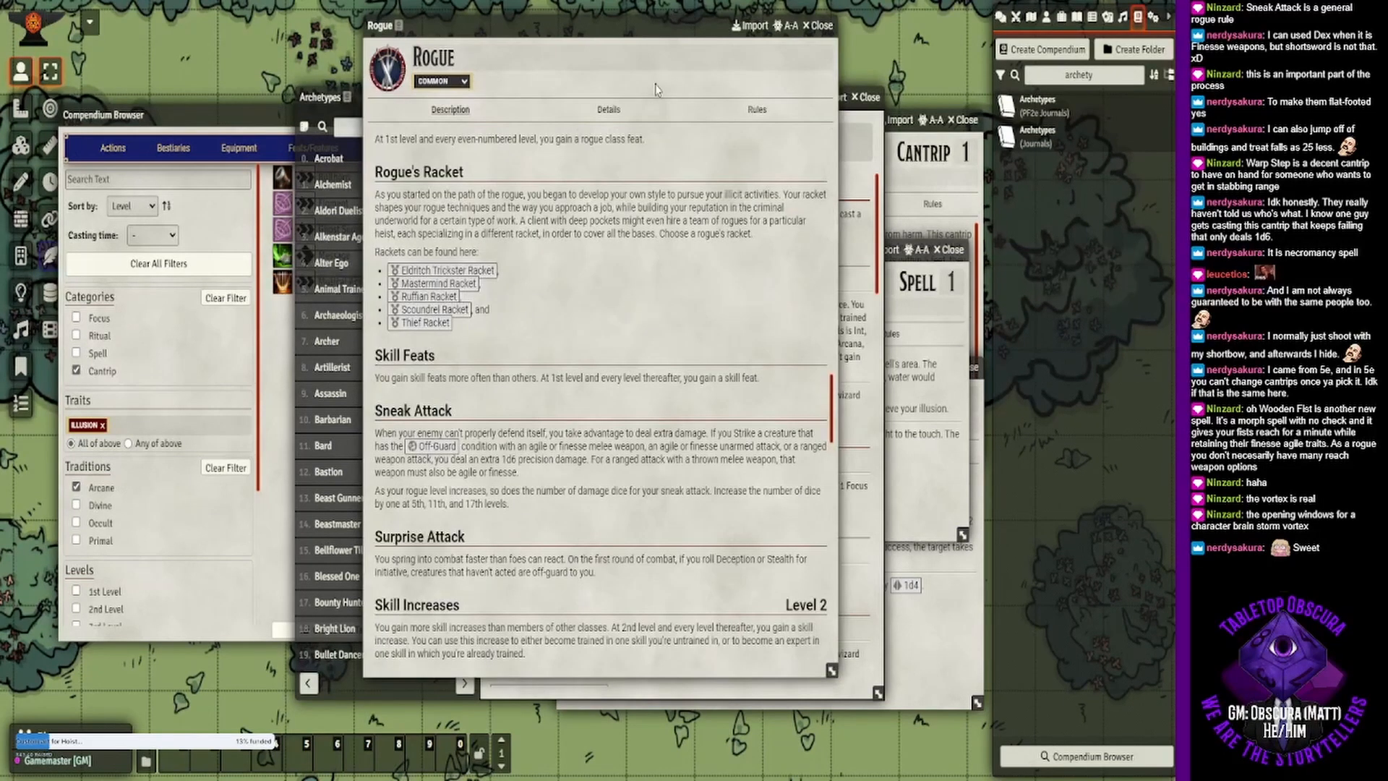
{"action": "double_click", "coordinate": [330, 97]}
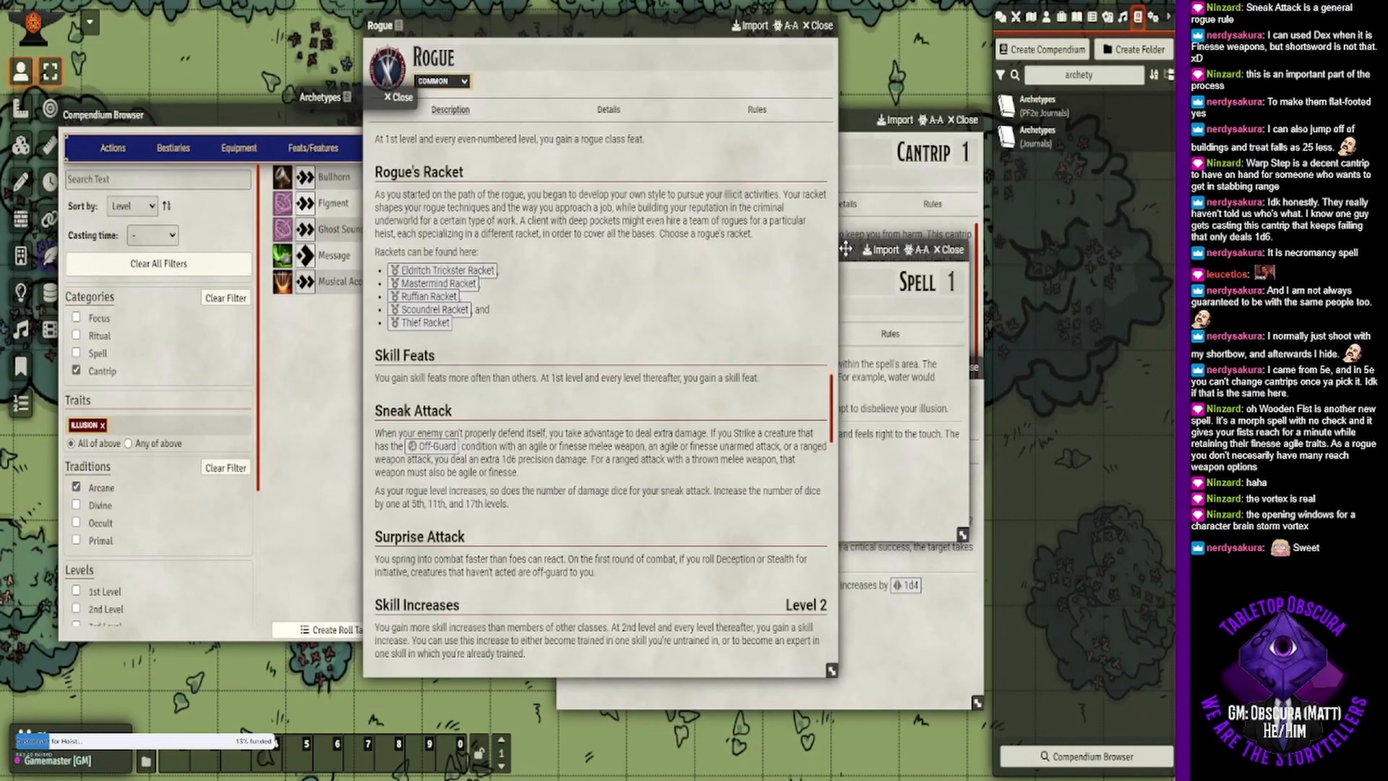
- Bring the Illusory Object spell forward, then reopen the Figment cantrip and examine its range and duration details
{"action": "left_click", "coordinate": [846, 249]}
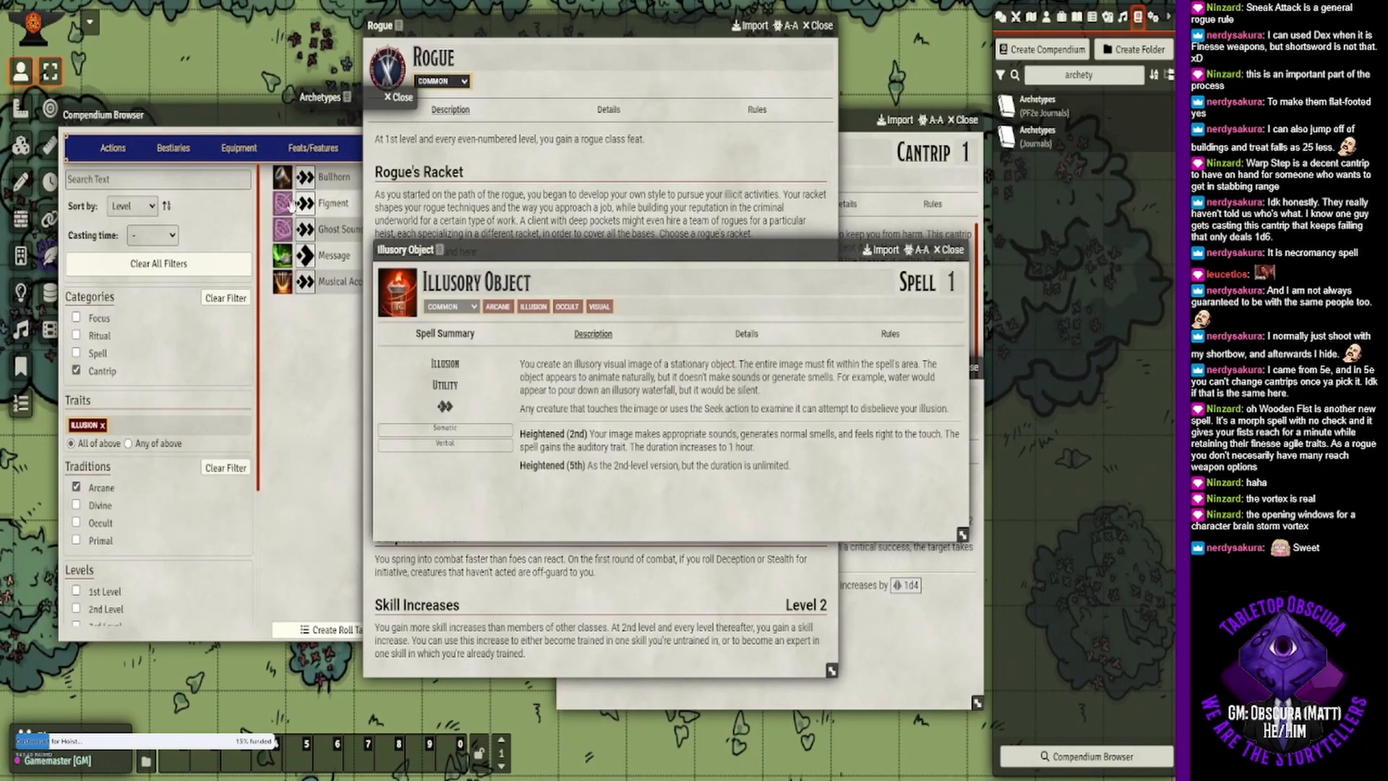
{"action": "left_click", "coordinate": [333, 204]}
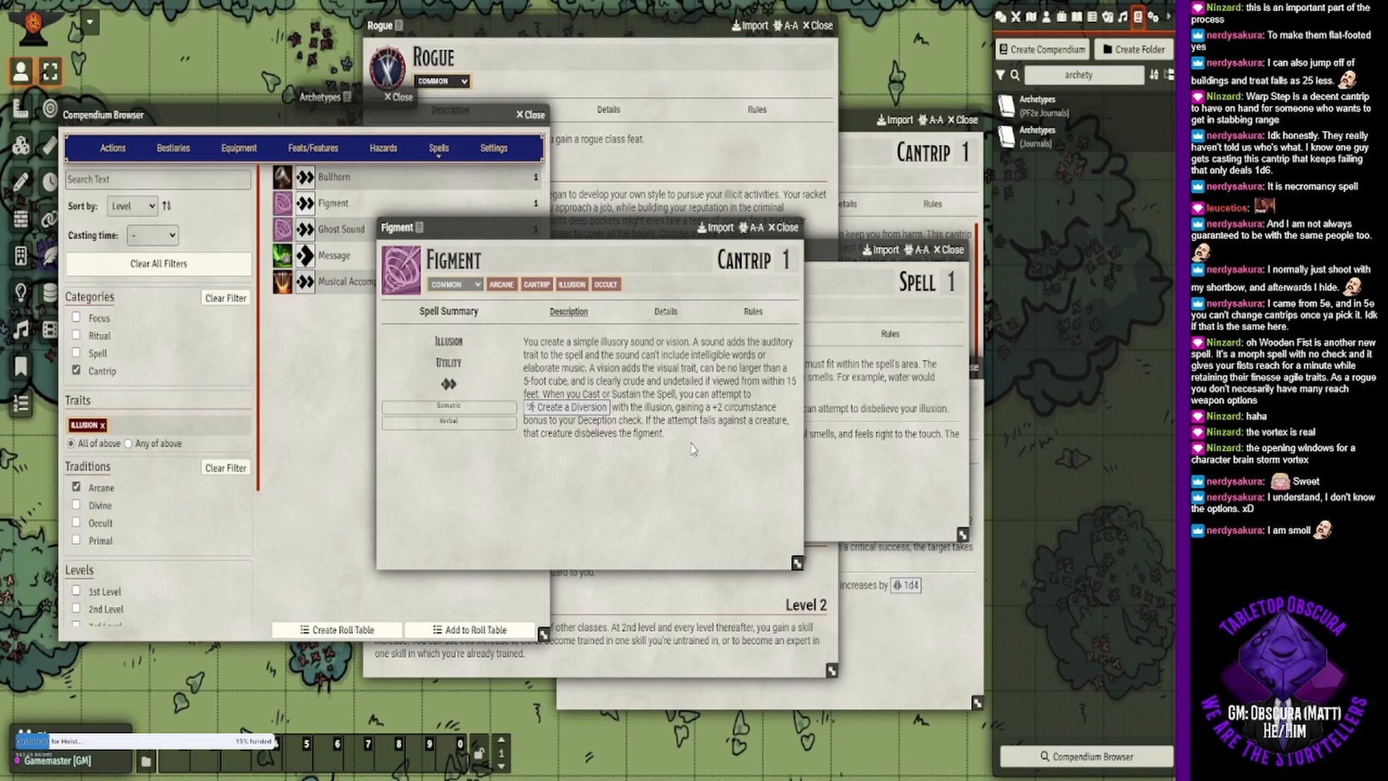
{"action": "left_click", "coordinate": [666, 312]}
{"action": "scroll", "coordinate": [687, 391], "scroll_direction": "down", "scroll_amount": 5}
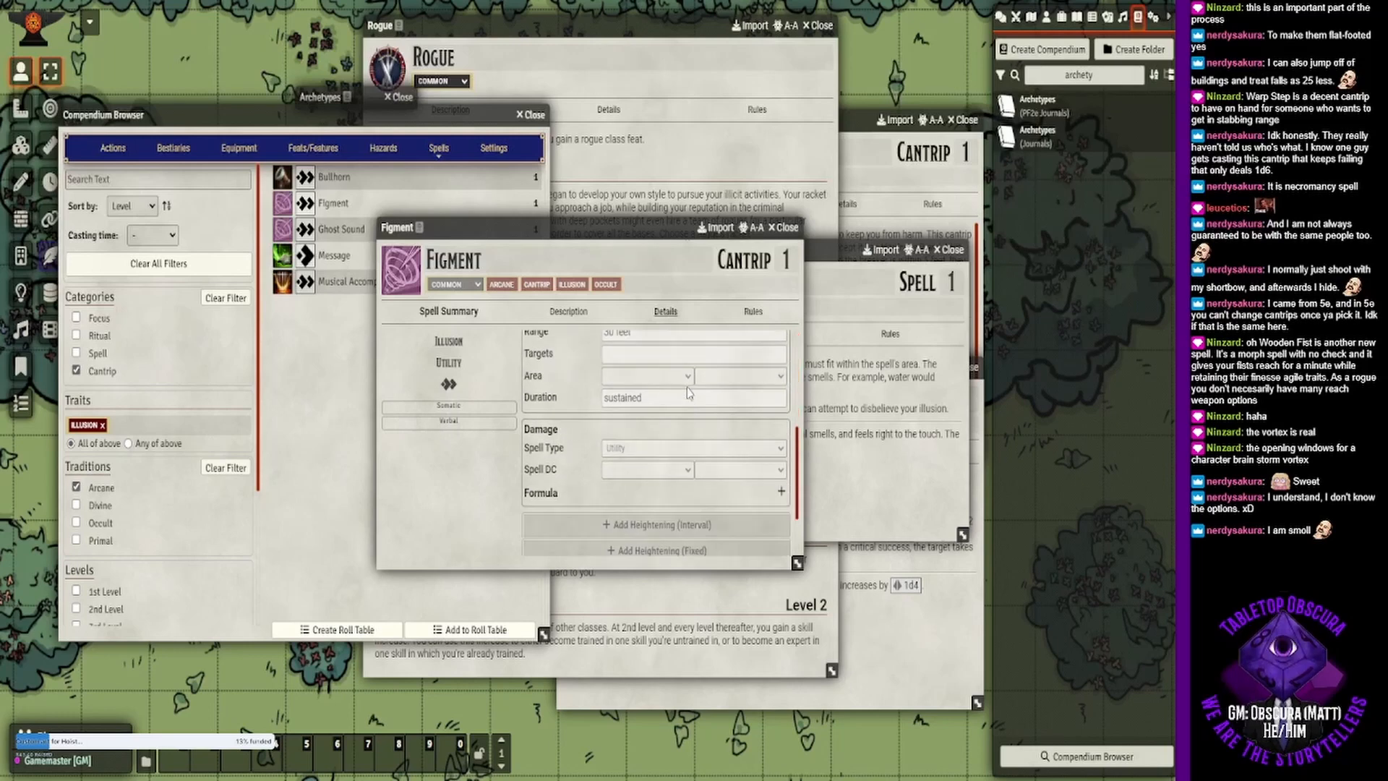
- Return to Figment's description and open the linked Create a Diversion action
{"action": "left_click", "coordinate": [568, 312]}
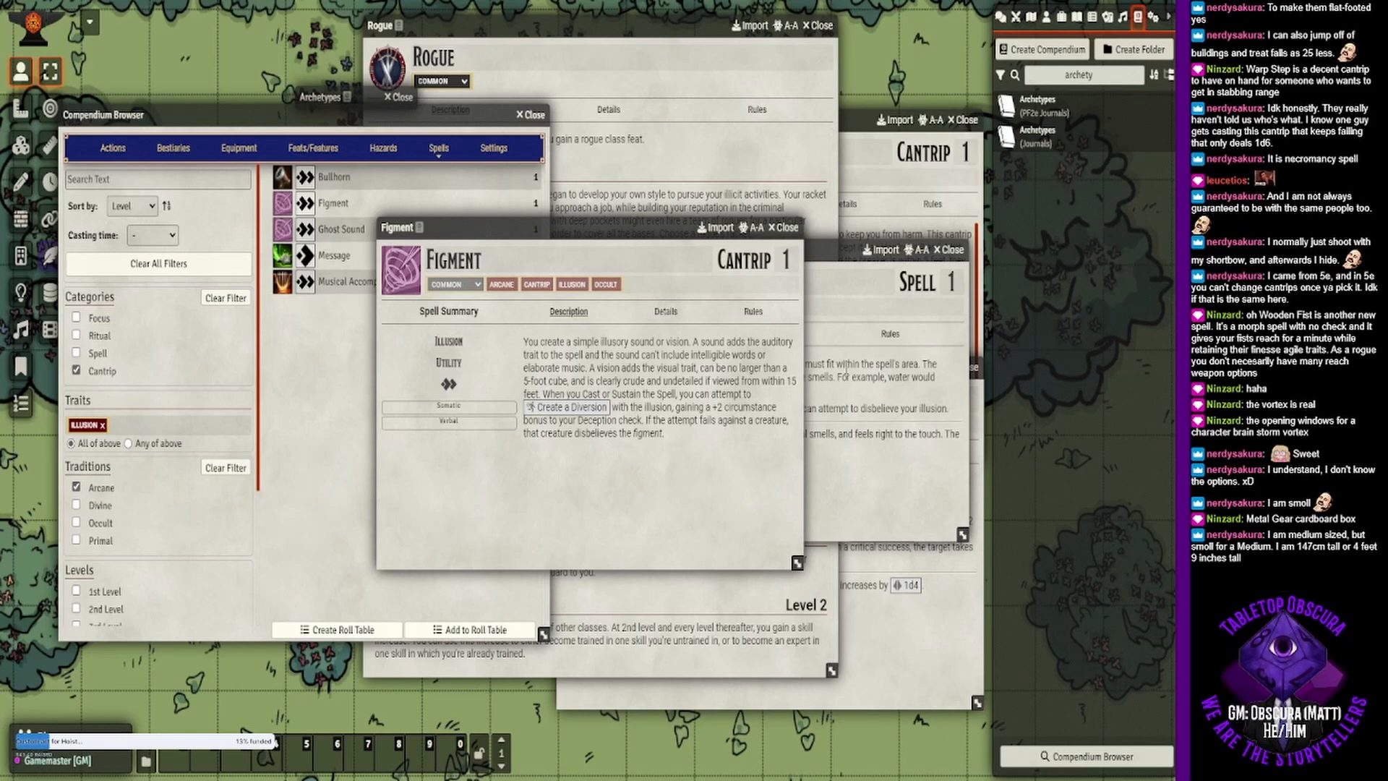
{"action": "left_click", "coordinate": [575, 408]}
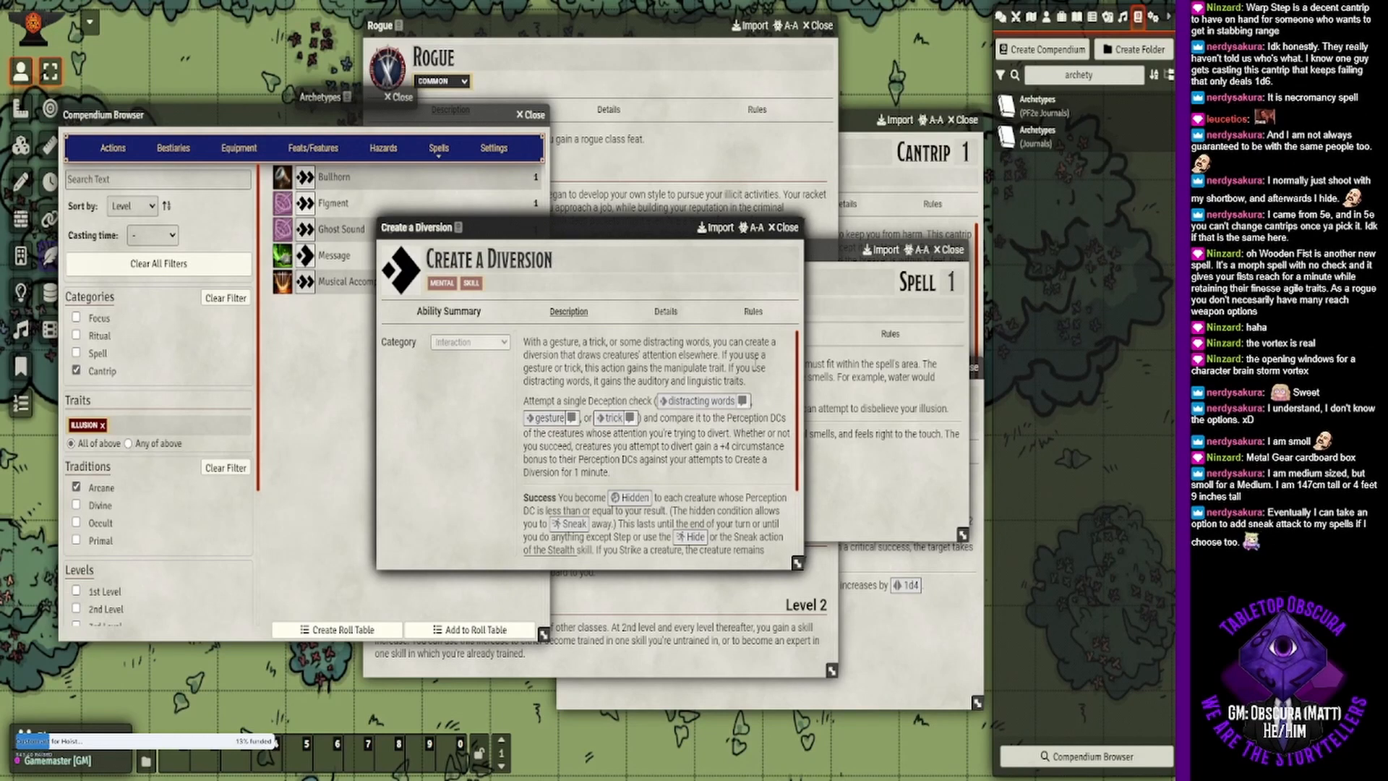
- Close the Glass Shield cantrip window and bring the Create a Diversion description back to the front
{"action": "left_click", "coordinate": [861, 110]}
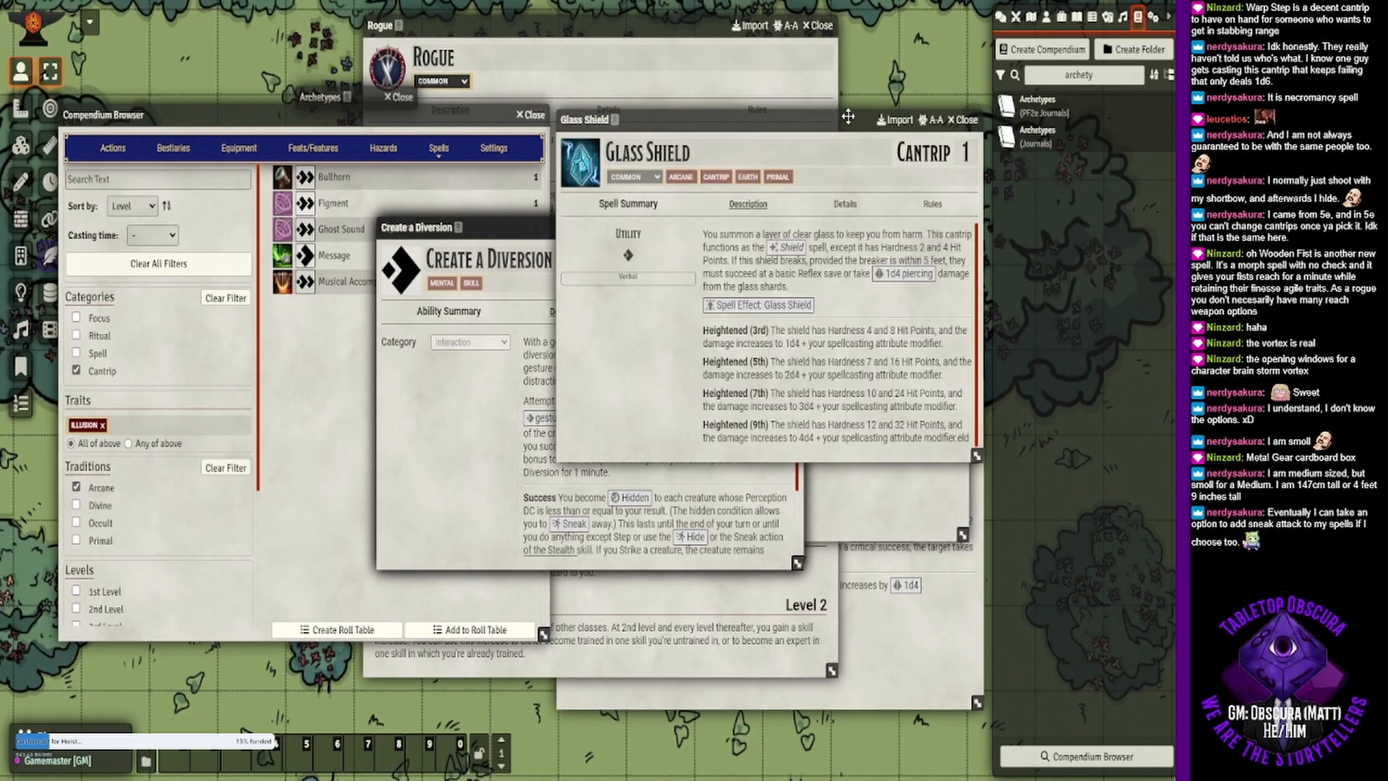
{"action": "left_click", "coordinate": [967, 119]}
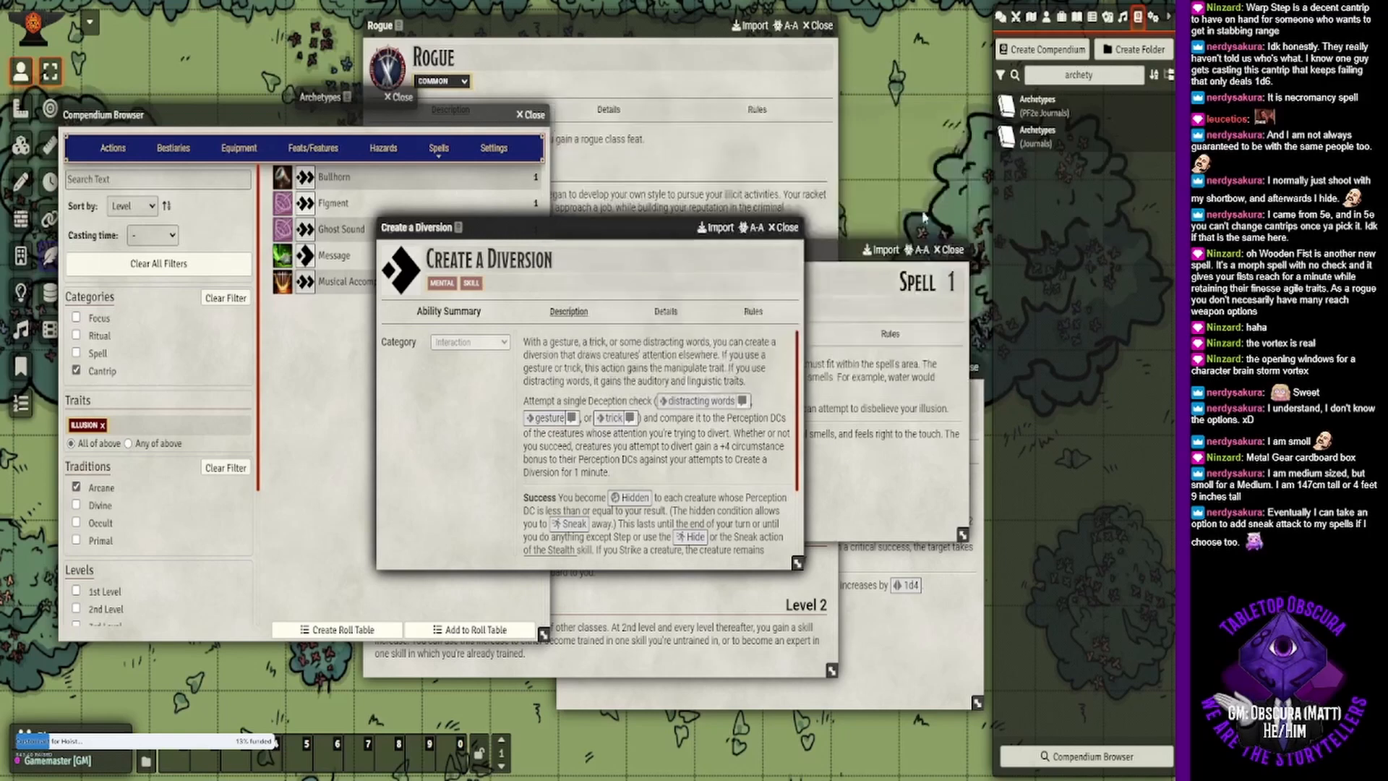
{"action": "left_click", "coordinate": [897, 660]}
{"action": "left_click", "coordinate": [574, 227]}
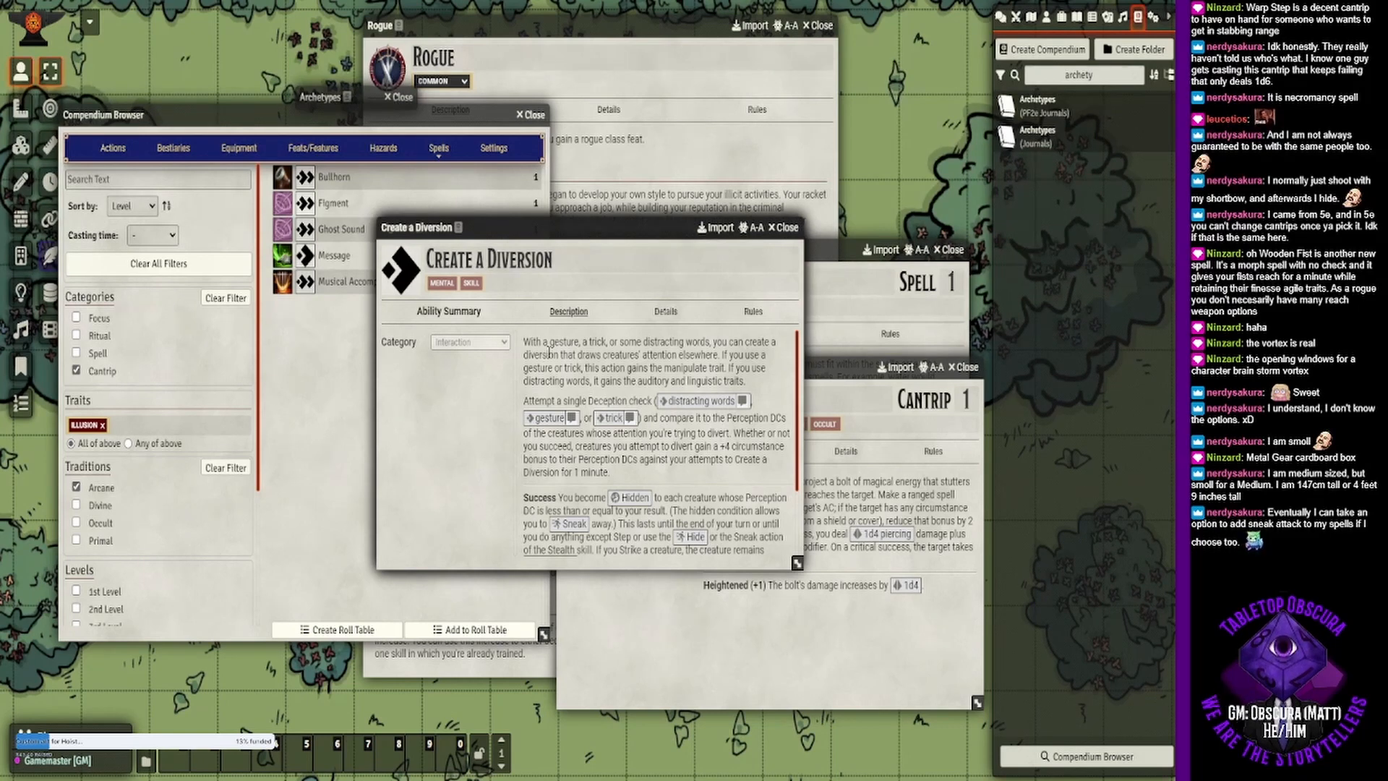
- Examine Create a Diversion's details, Deception check and success rules, then consult the linked Hidden condition and close its window
{"action": "left_click", "coordinate": [664, 312]}
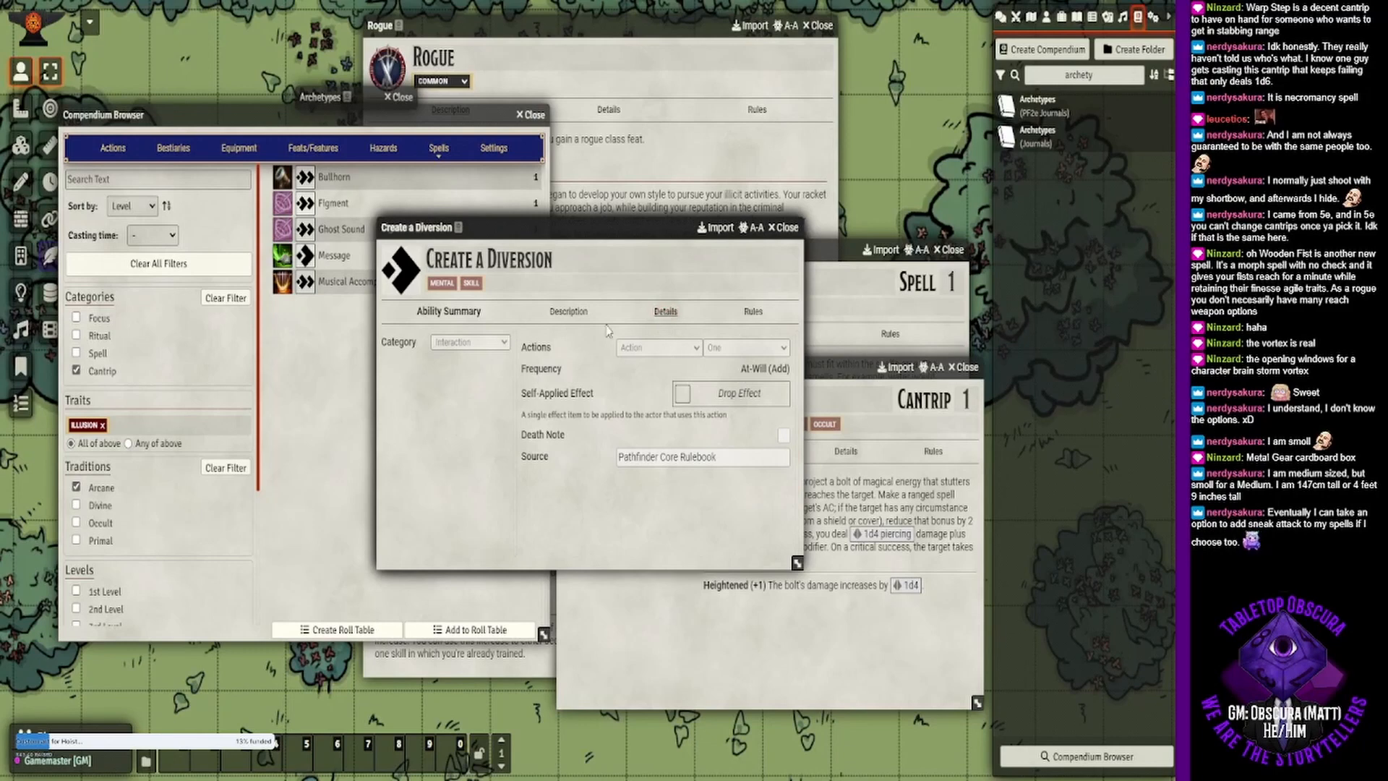
{"action": "left_click", "coordinate": [567, 316]}
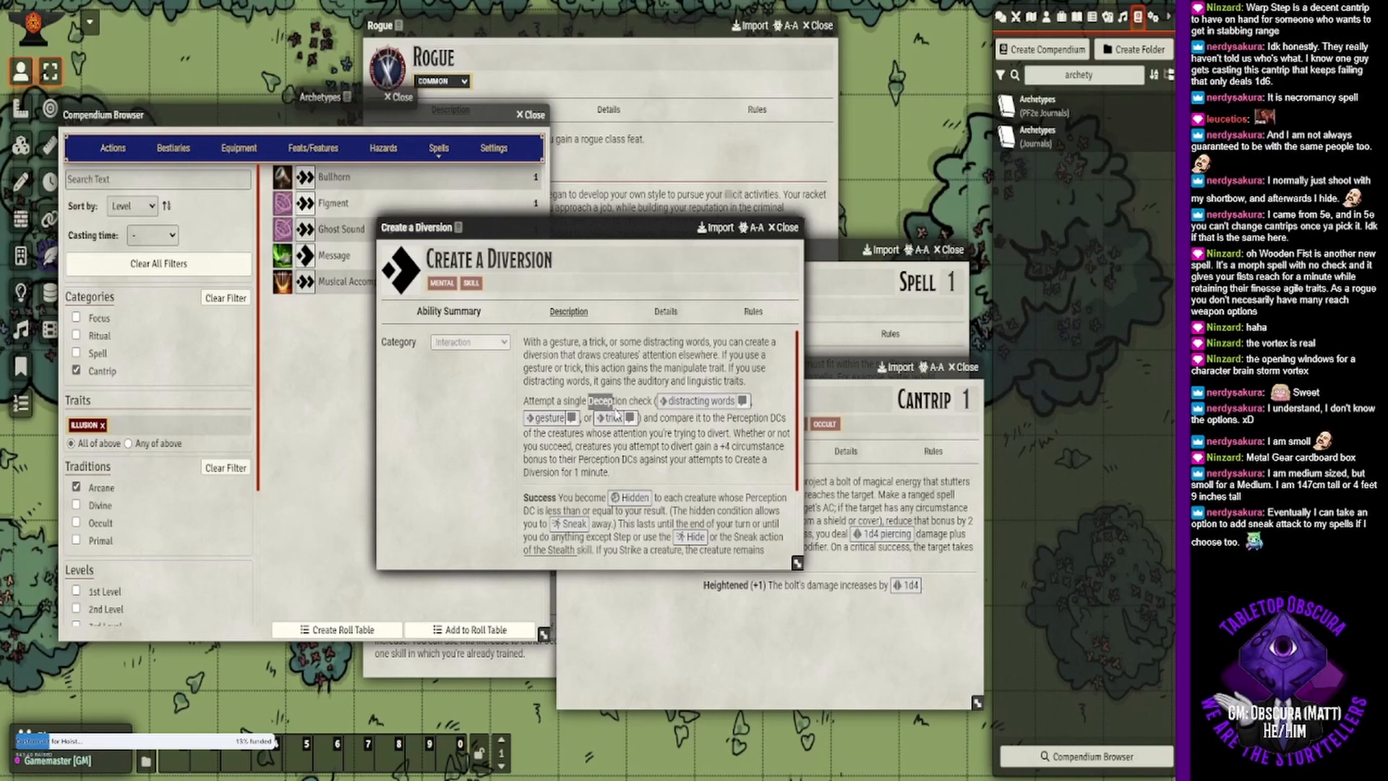
{"action": "left_click_drag", "start_coordinate": [590, 402], "coordinate": [629, 403]}
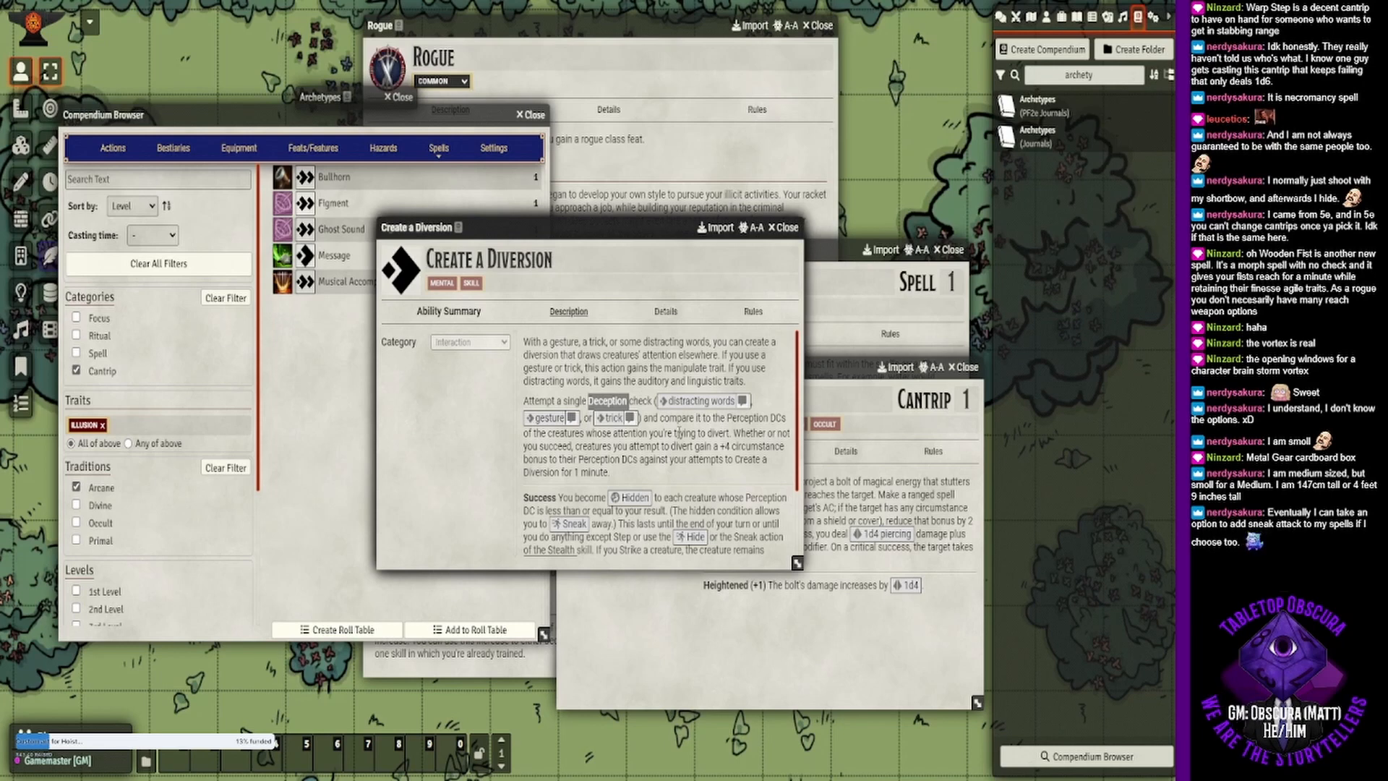
{"action": "scroll", "coordinate": [699, 432], "scroll_direction": "down", "scroll_amount": 3}
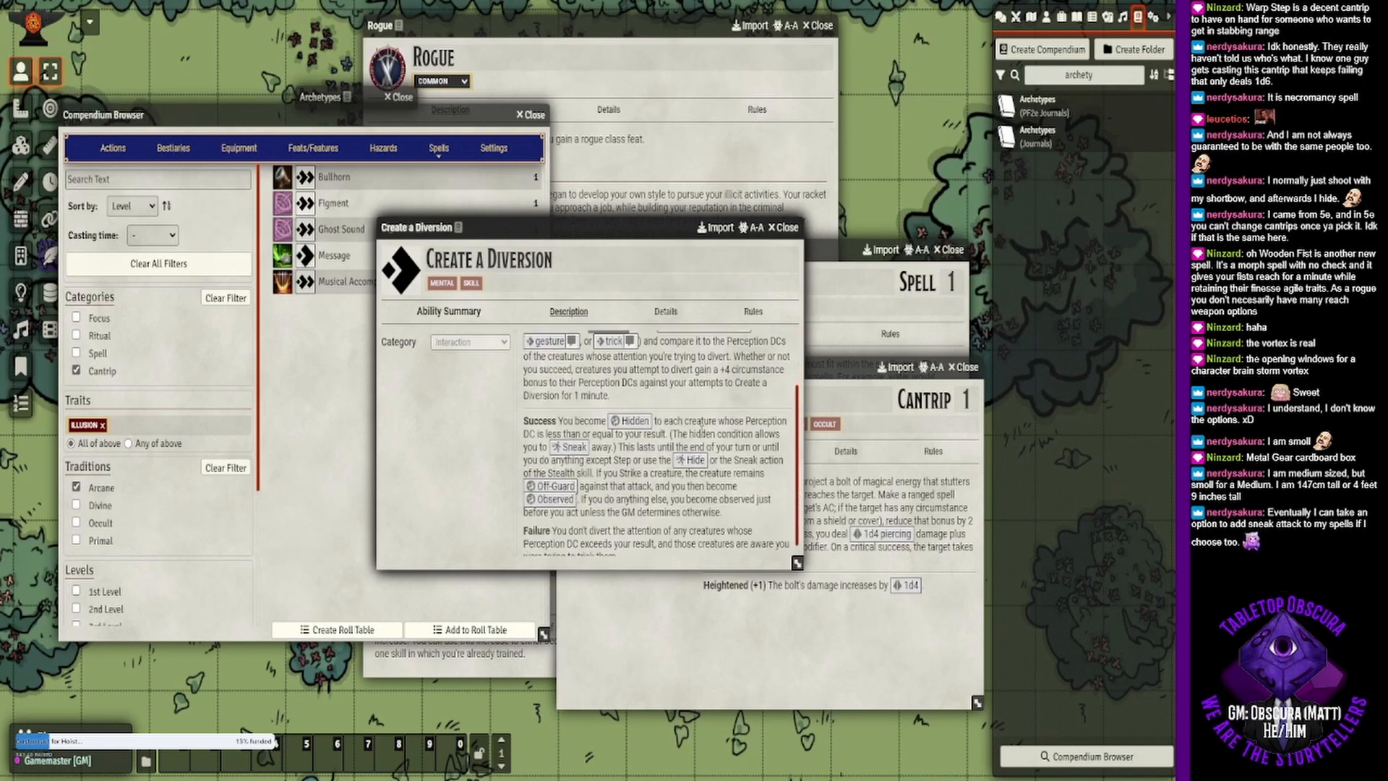
{"action": "scroll", "coordinate": [701, 432], "scroll_direction": "up", "scroll_amount": 3}
{"action": "scroll", "coordinate": [701, 433], "scroll_direction": "down", "scroll_amount": 2}
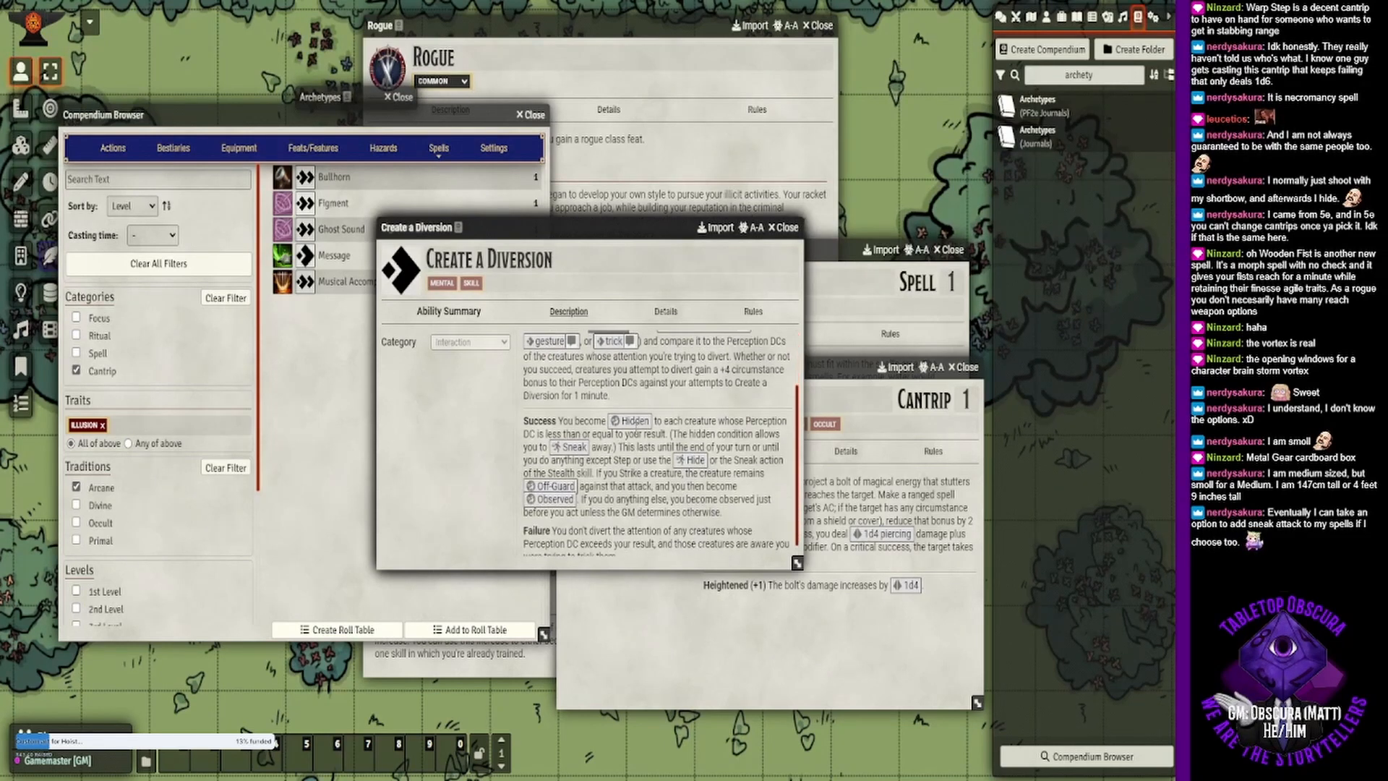
{"action": "left_click", "coordinate": [635, 421]}
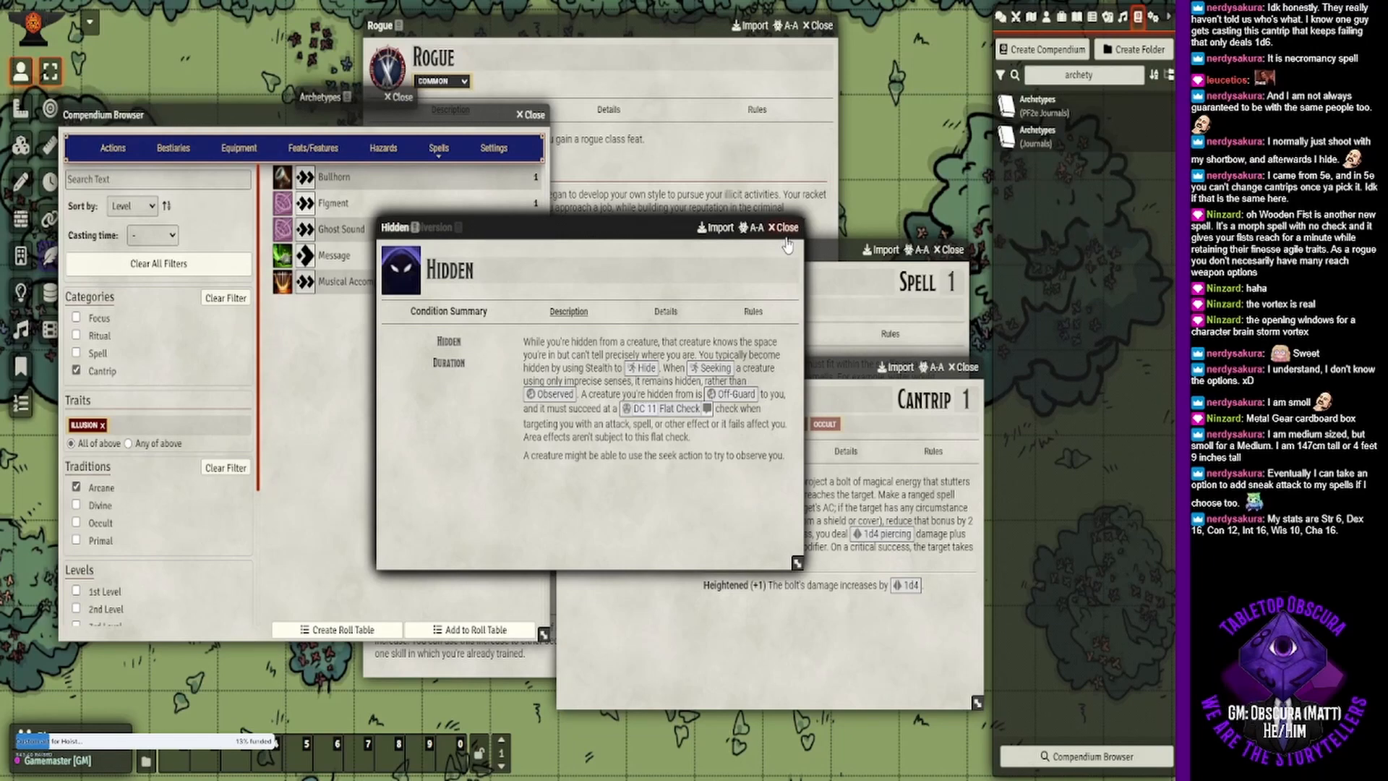
{"action": "left_click", "coordinate": [784, 229]}
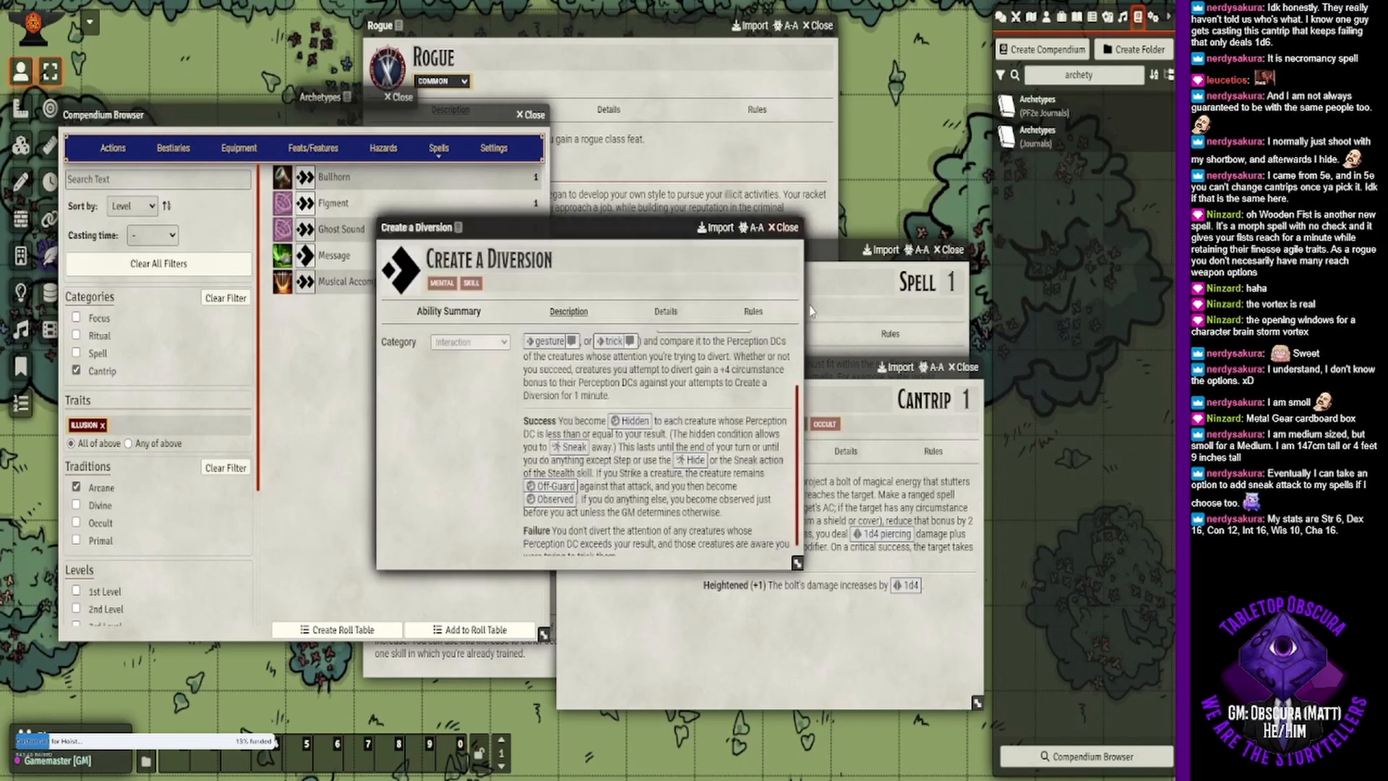
- Bring the Phase Bolt cantrip forward over the other windows and examine its rule on reducing circumstance bonuses to AC
{"action": "left_click", "coordinate": [826, 381]}
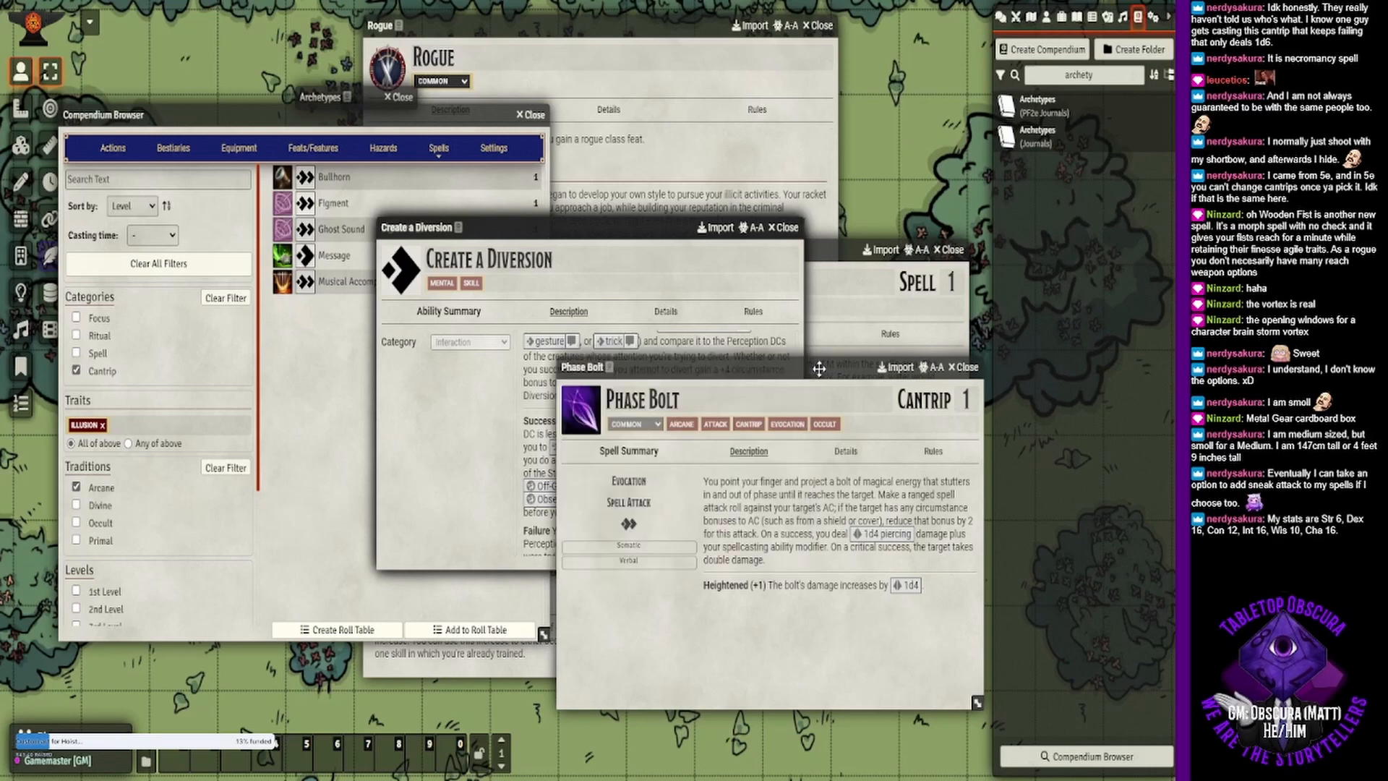
{"action": "left_click_drag", "start_coordinate": [816, 375], "coordinate": [720, 224]}
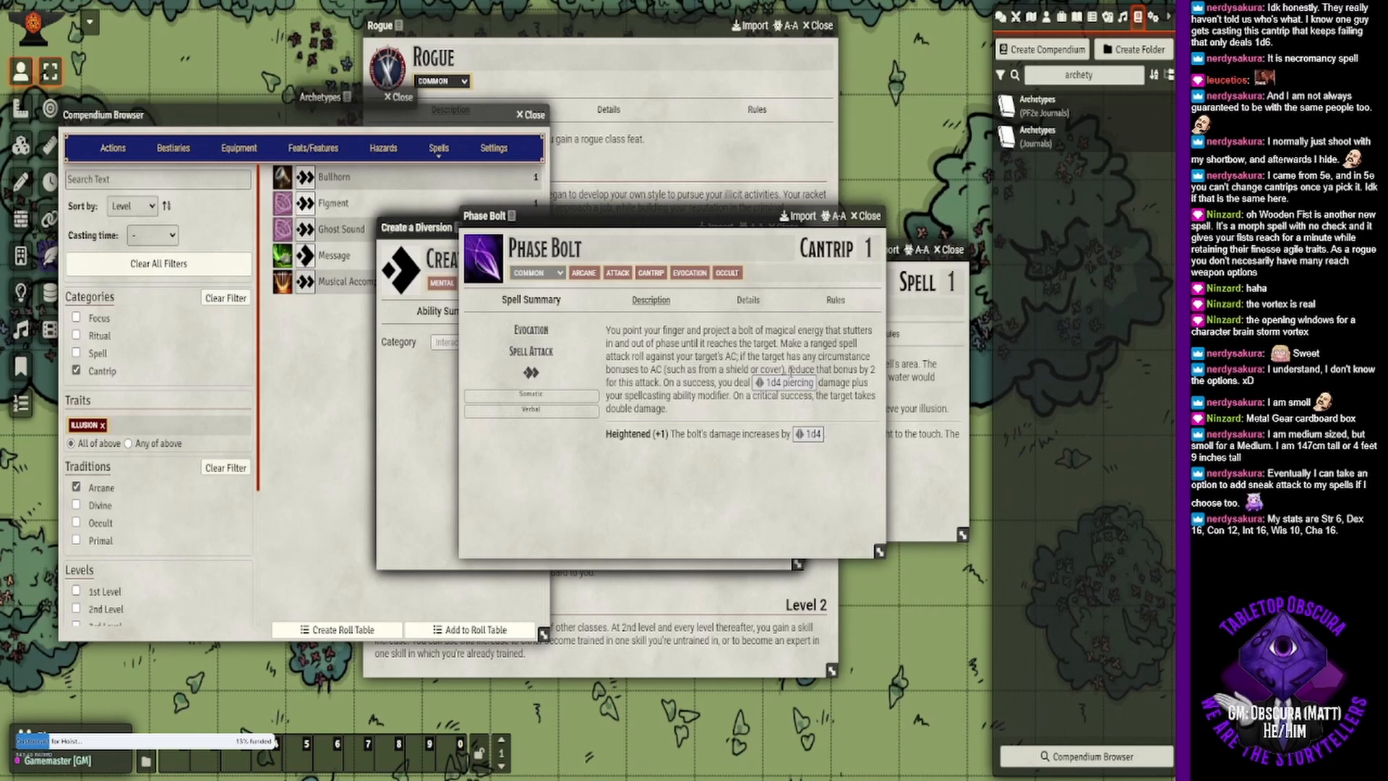
{"action": "left_click_drag", "start_coordinate": [791, 371], "coordinate": [661, 384]}
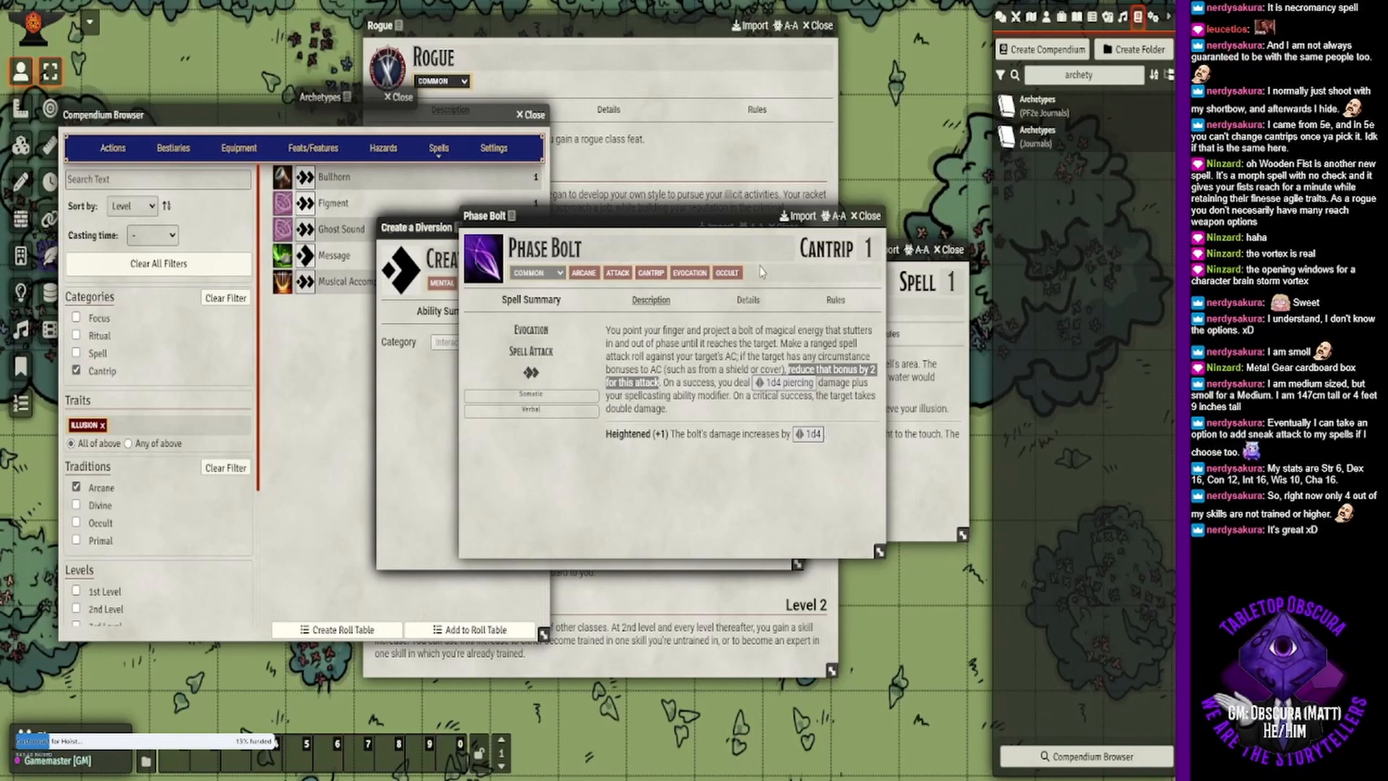
{"action": "left_click", "coordinate": [741, 319]}
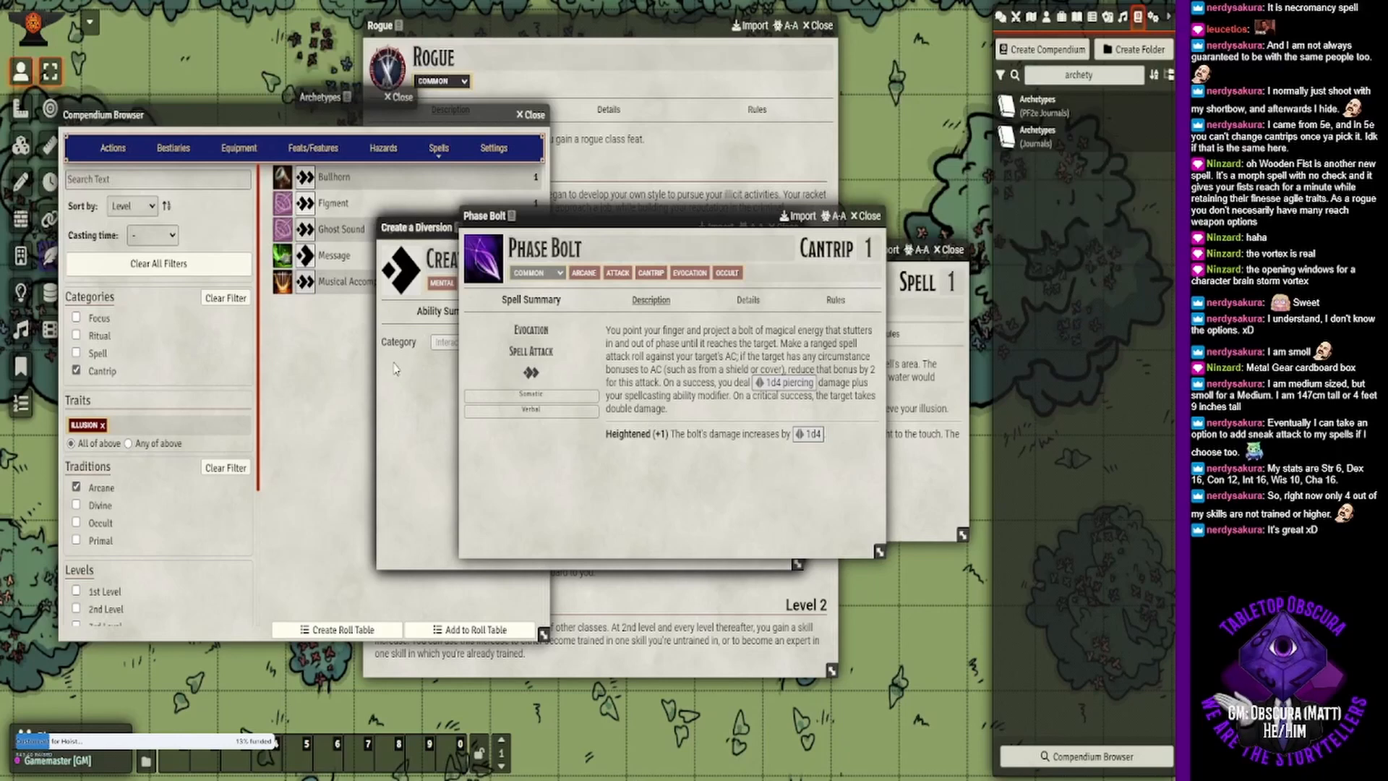
- Close all open spell, action, class, feature and Archetypes windows along with the Compendium Browser
{"action": "left_click", "coordinate": [877, 215]}
{"action": "left_click", "coordinate": [789, 227]}
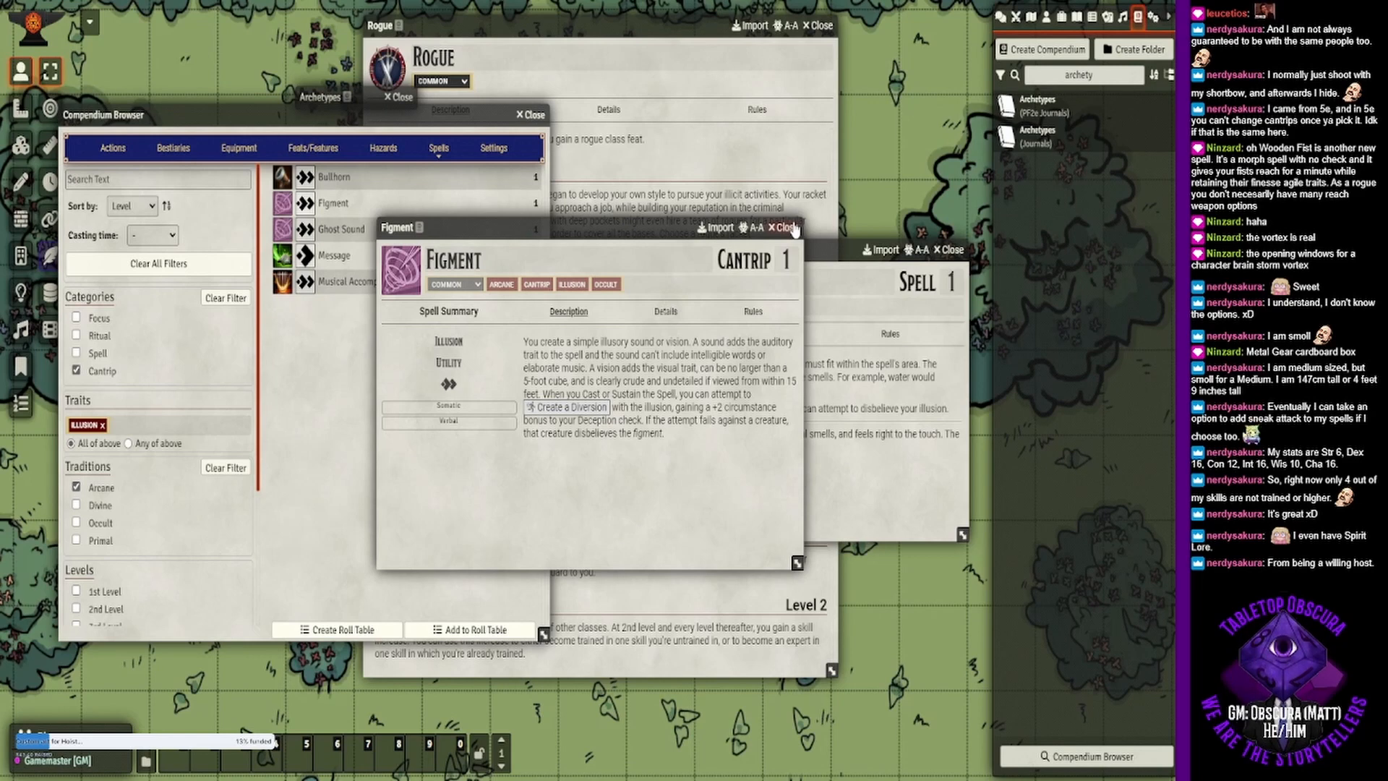
{"action": "left_click", "coordinate": [789, 228]}
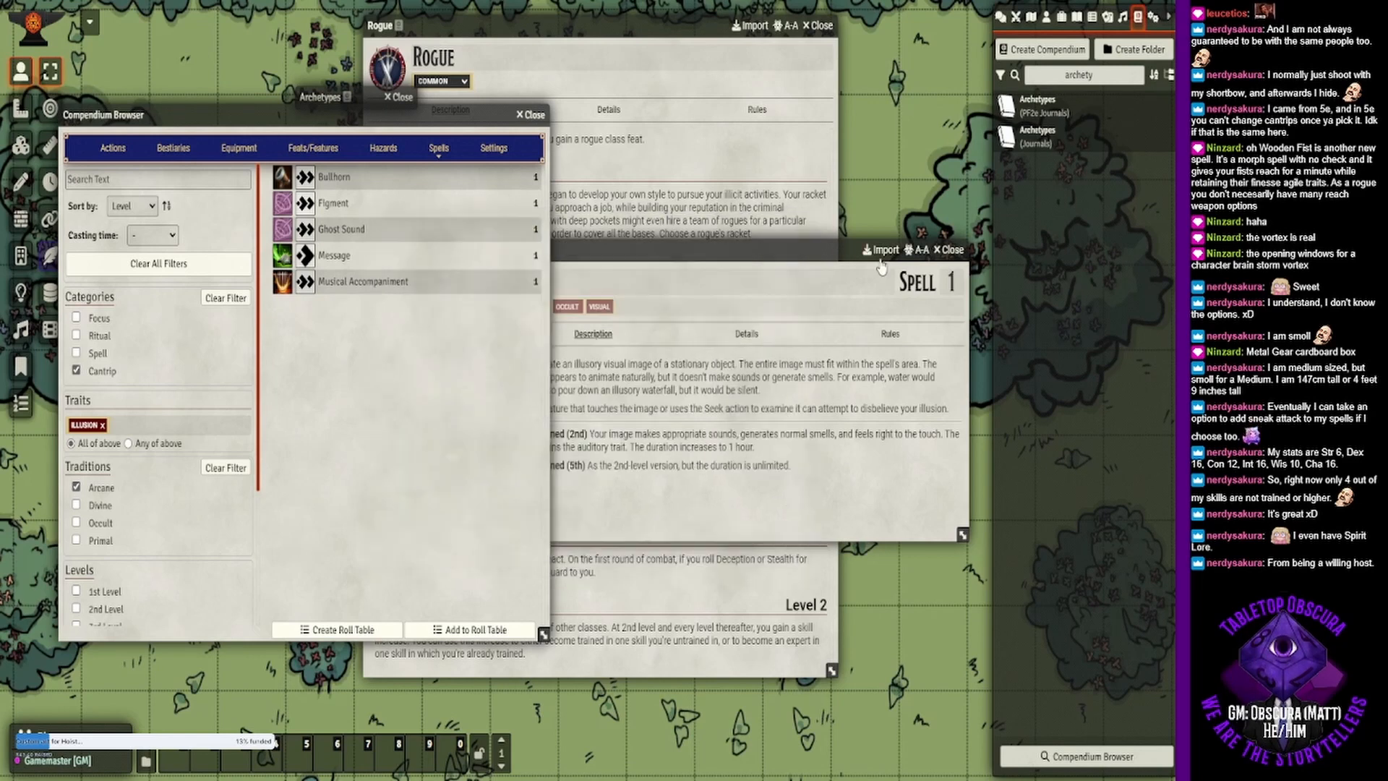
{"action": "left_click", "coordinate": [762, 273]}
{"action": "left_click", "coordinate": [948, 250]}
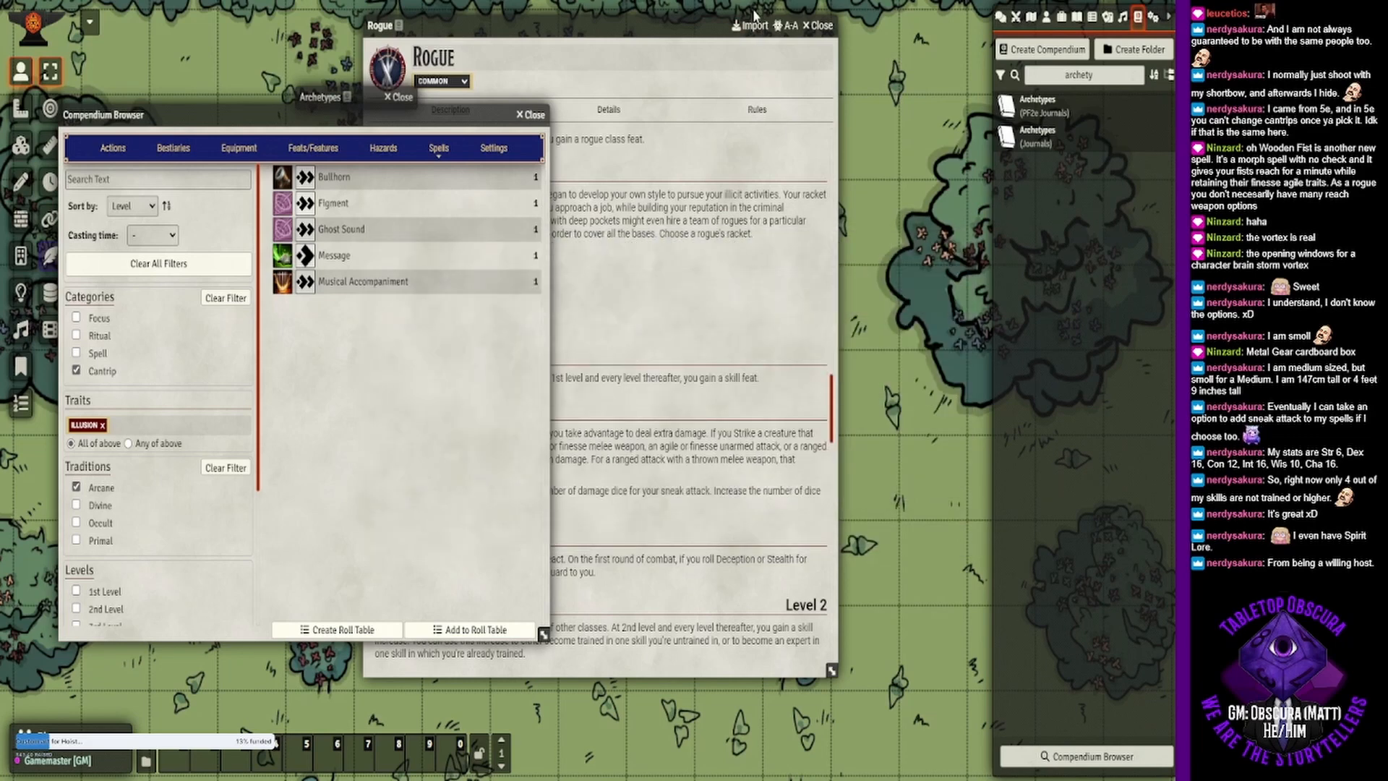
{"action": "left_click", "coordinate": [818, 25]}
{"action": "left_click", "coordinate": [536, 124]}
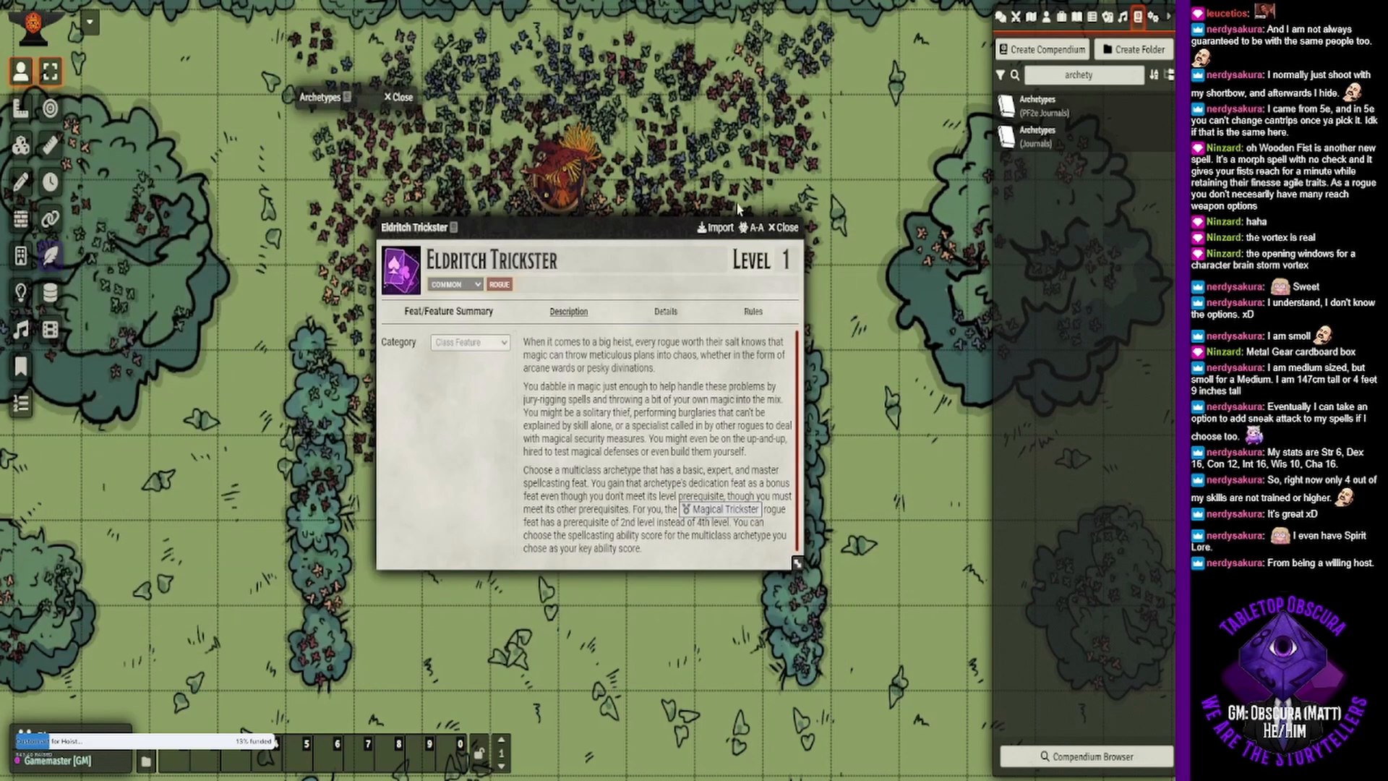
{"action": "left_click", "coordinate": [785, 228]}
{"action": "left_click", "coordinate": [403, 97]}
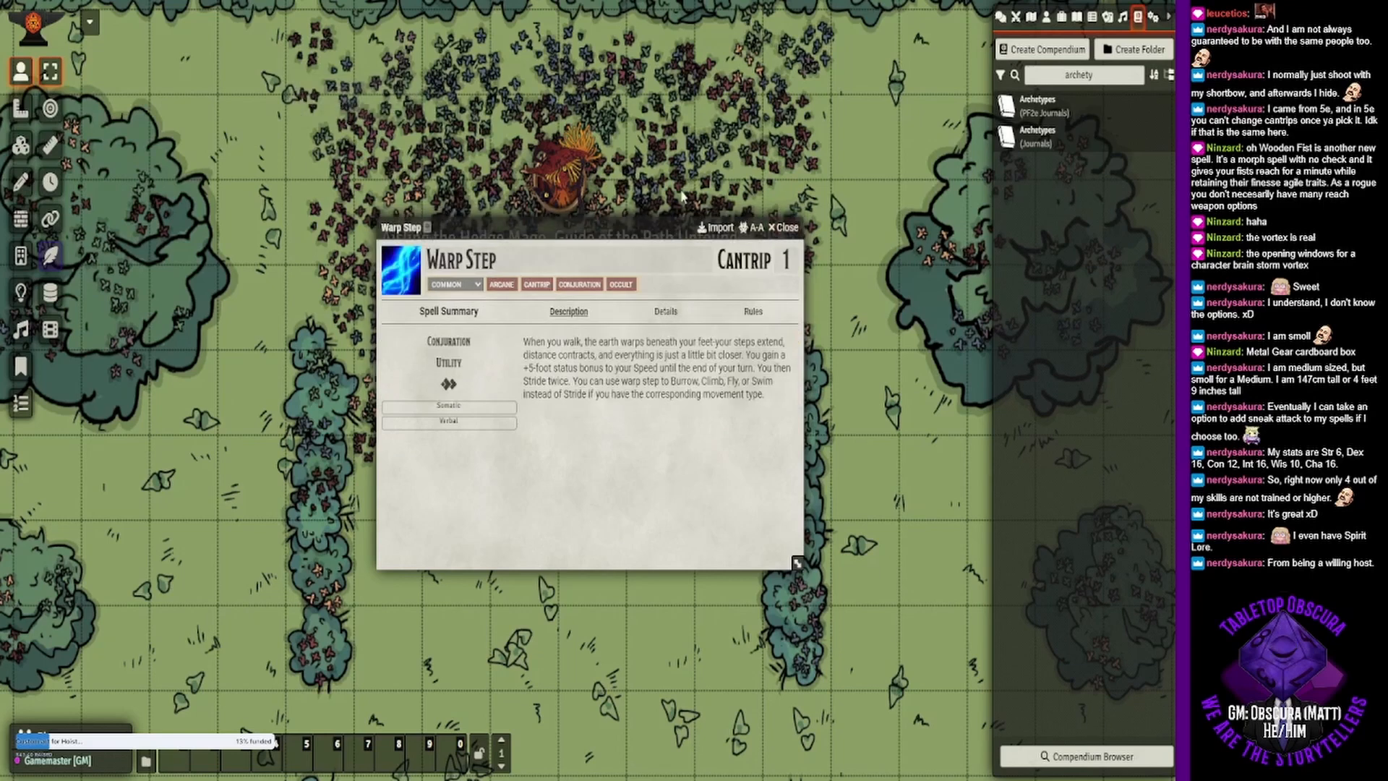
{"action": "left_click", "coordinate": [786, 229]}
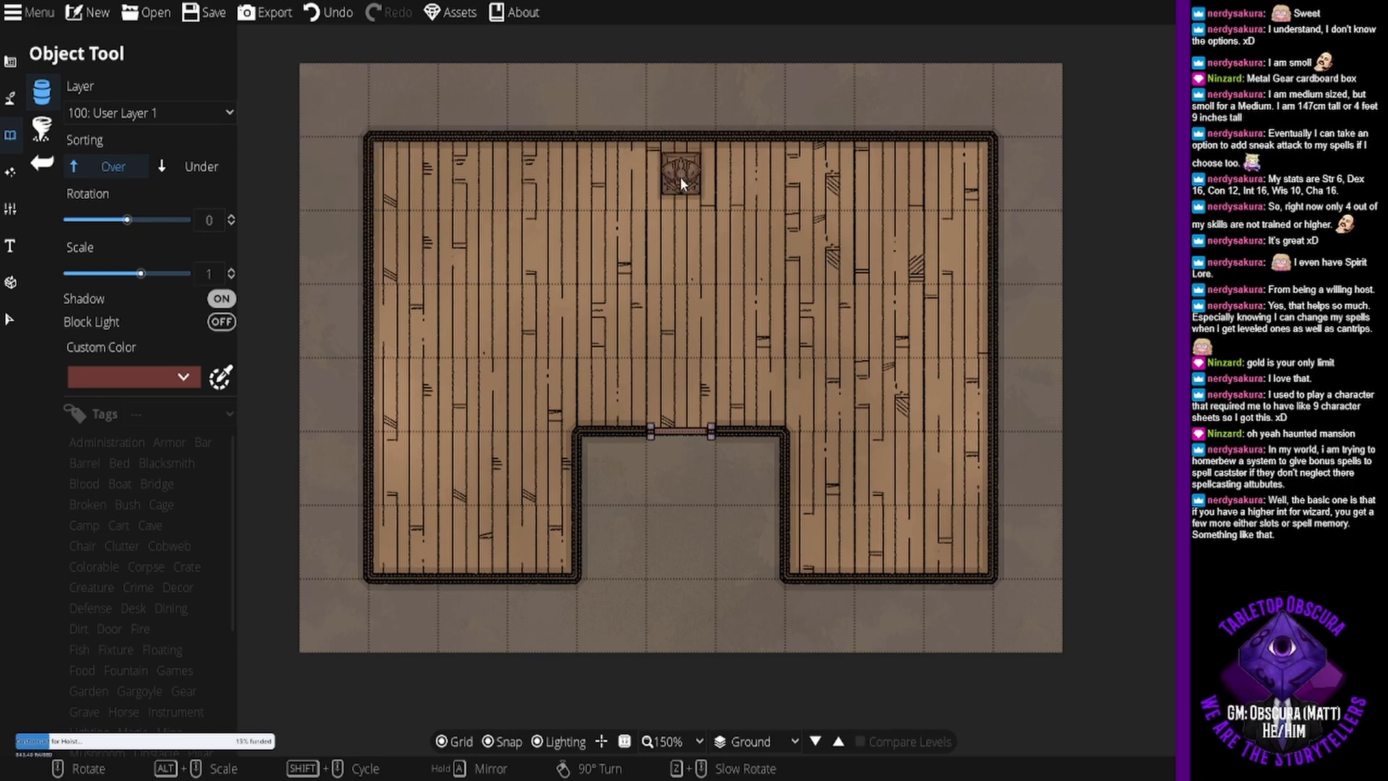
- Place the dark carved object with the square base against the middle of the building's north wall at scale 1.7
{"action": "scroll", "coordinate": [679, 176], "scroll_direction": "up", "scroll_amount": 5, "text": "alt"}
{"action": "scroll", "coordinate": [680, 176], "scroll_direction": "up", "scroll_amount": 1, "text": "alt"}
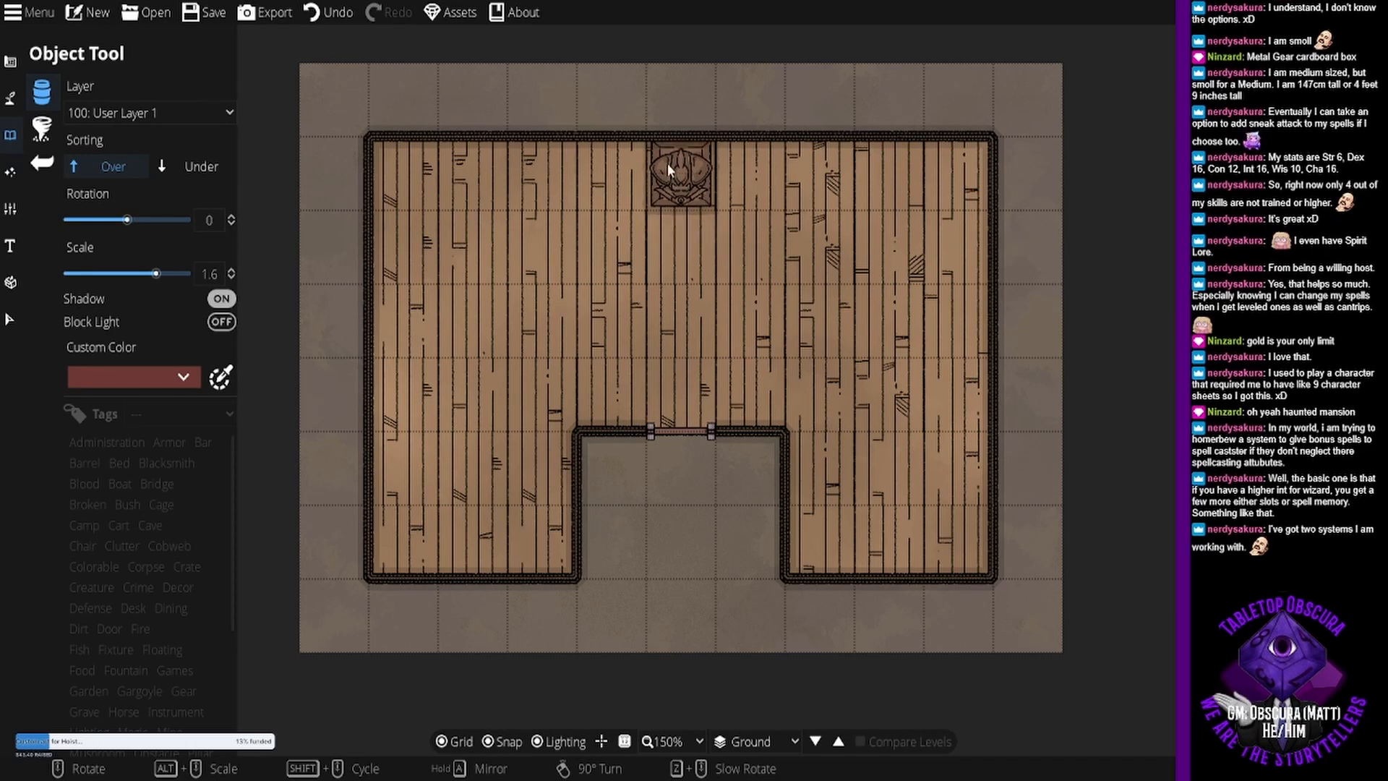
{"action": "scroll", "coordinate": [667, 164], "scroll_direction": "up", "scroll_amount": 1}
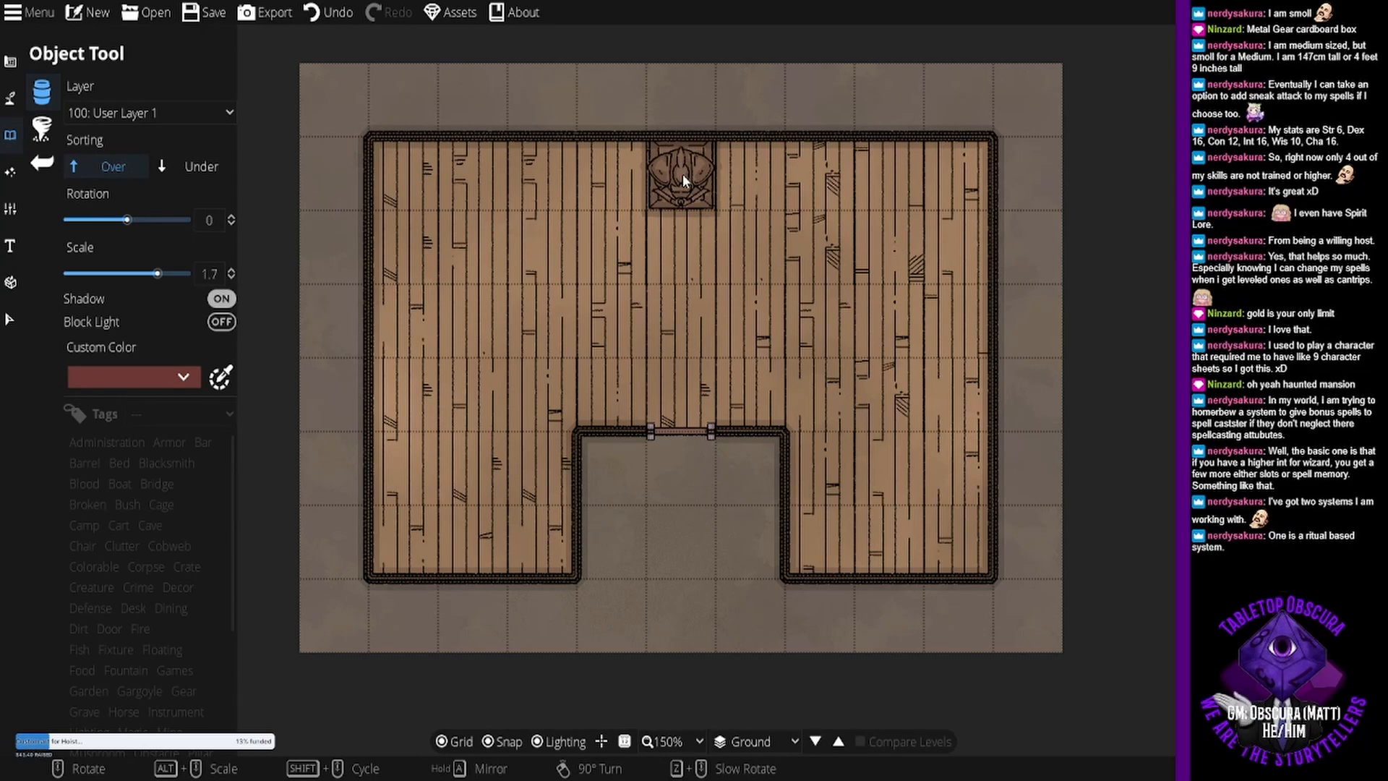
{"action": "left_click", "coordinate": [683, 174]}
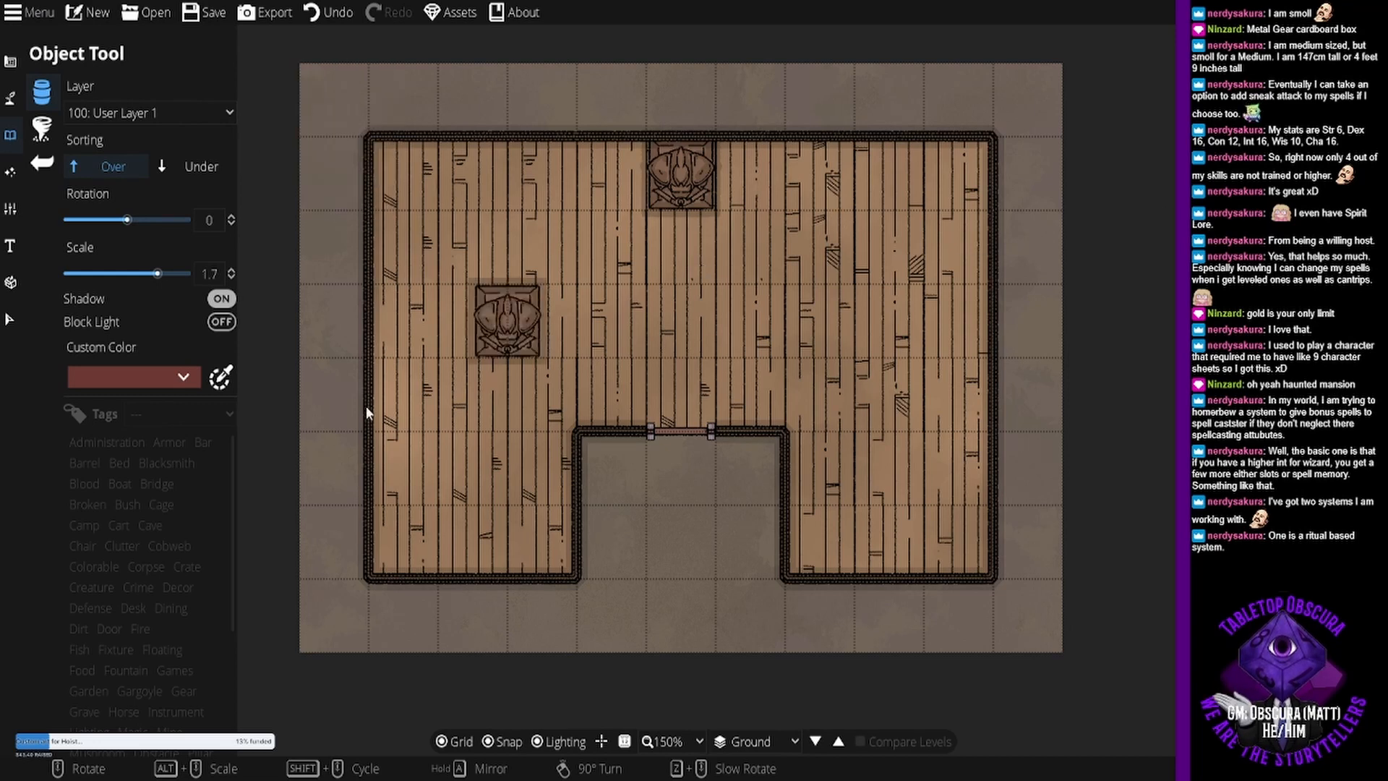
- Set the custom color to light brown and place the round basin-like object at scale 0.9 just south of the carved object
{"action": "left_click", "coordinate": [172, 377]}
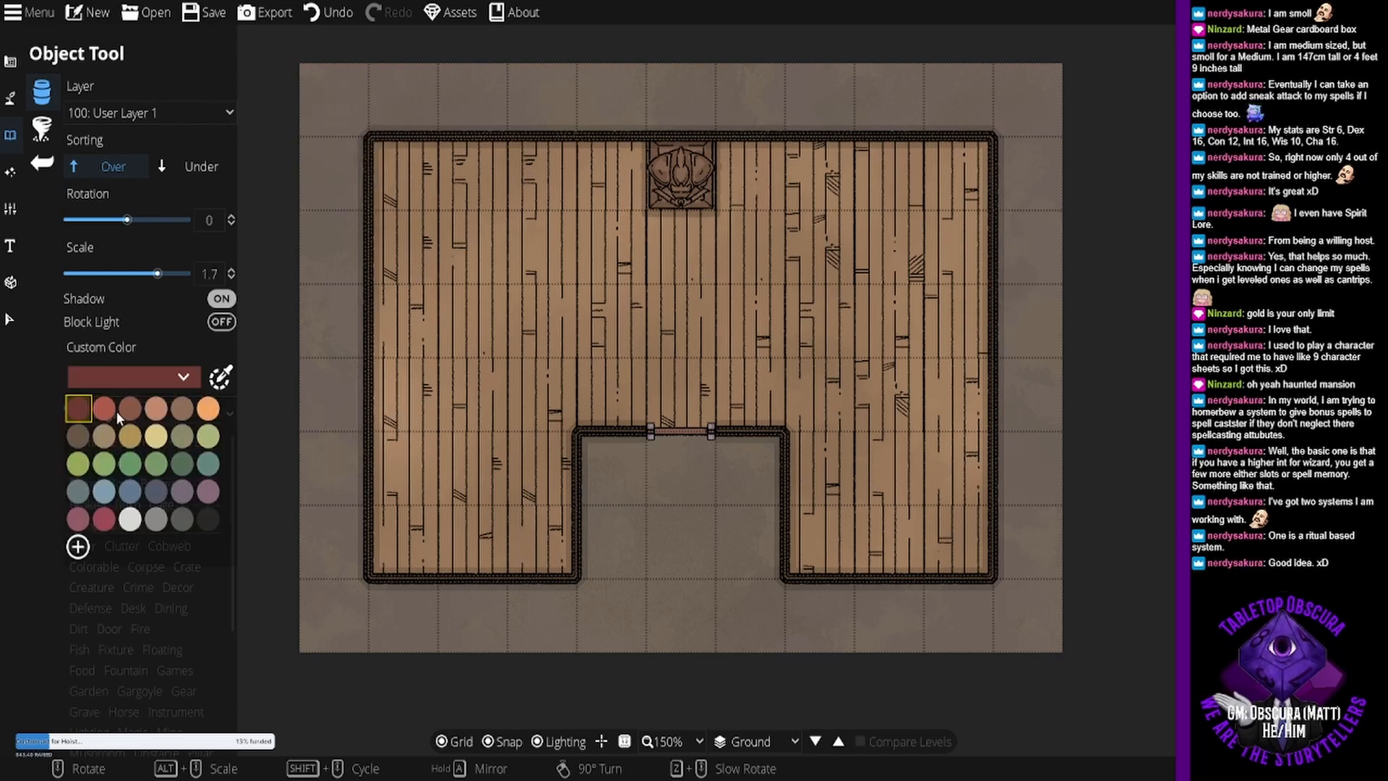
{"action": "left_click", "coordinate": [183, 408]}
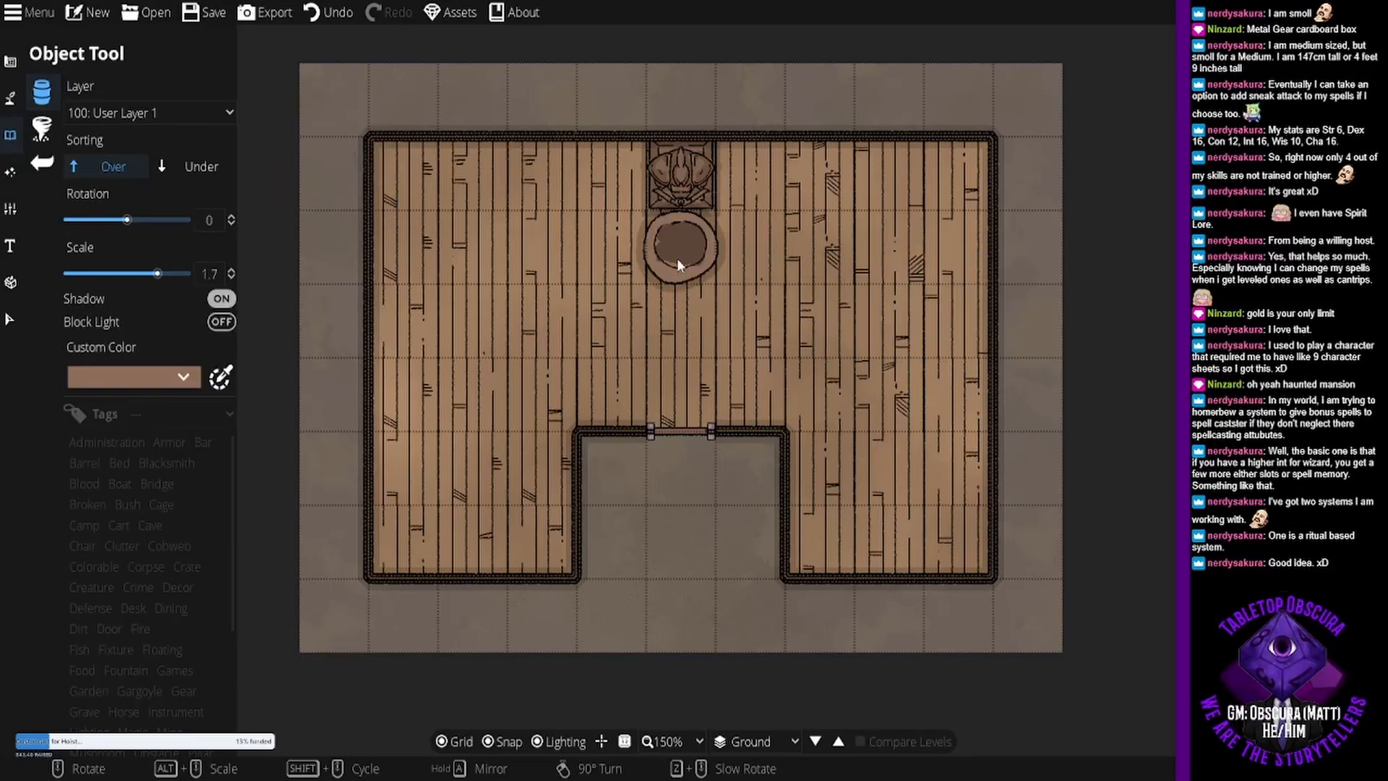
{"action": "scroll", "coordinate": [678, 262], "scroll_direction": "up", "scroll_amount": 2}
{"action": "scroll", "coordinate": [678, 262], "scroll_direction": "down", "scroll_amount": 1}
{"action": "left_click_drag", "start_coordinate": [701, 235], "coordinate": [703, 285]}
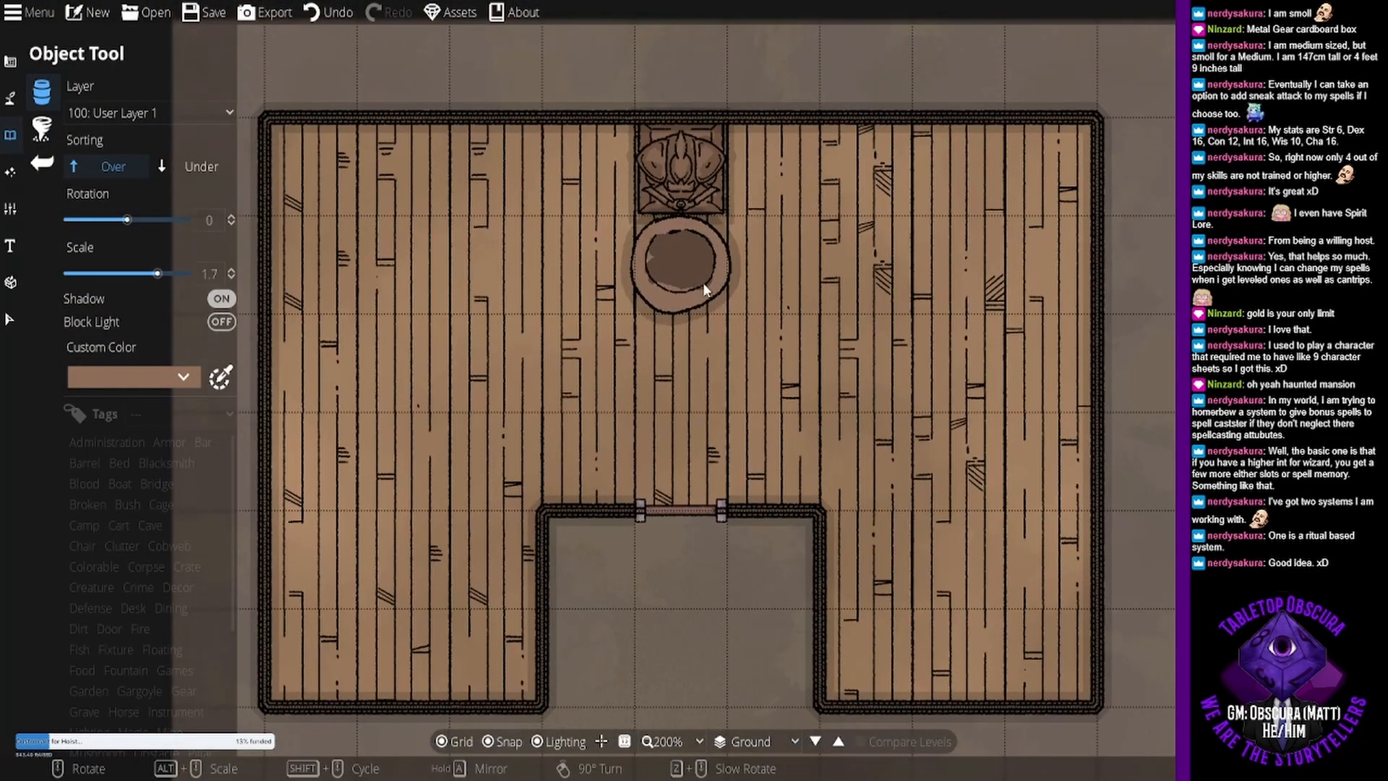
{"action": "scroll", "coordinate": [703, 286], "scroll_direction": "down", "scroll_amount": 8}
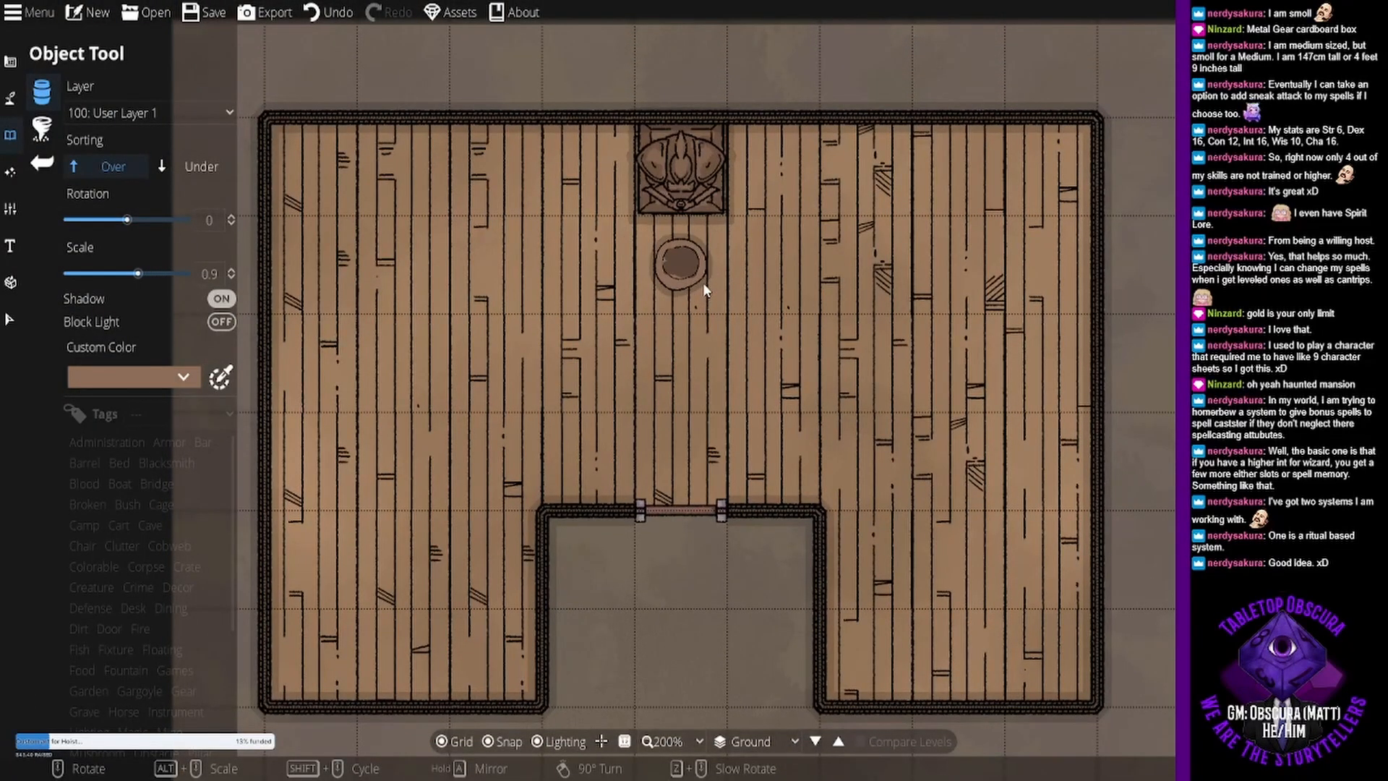
{"action": "left_click", "coordinate": [695, 274]}
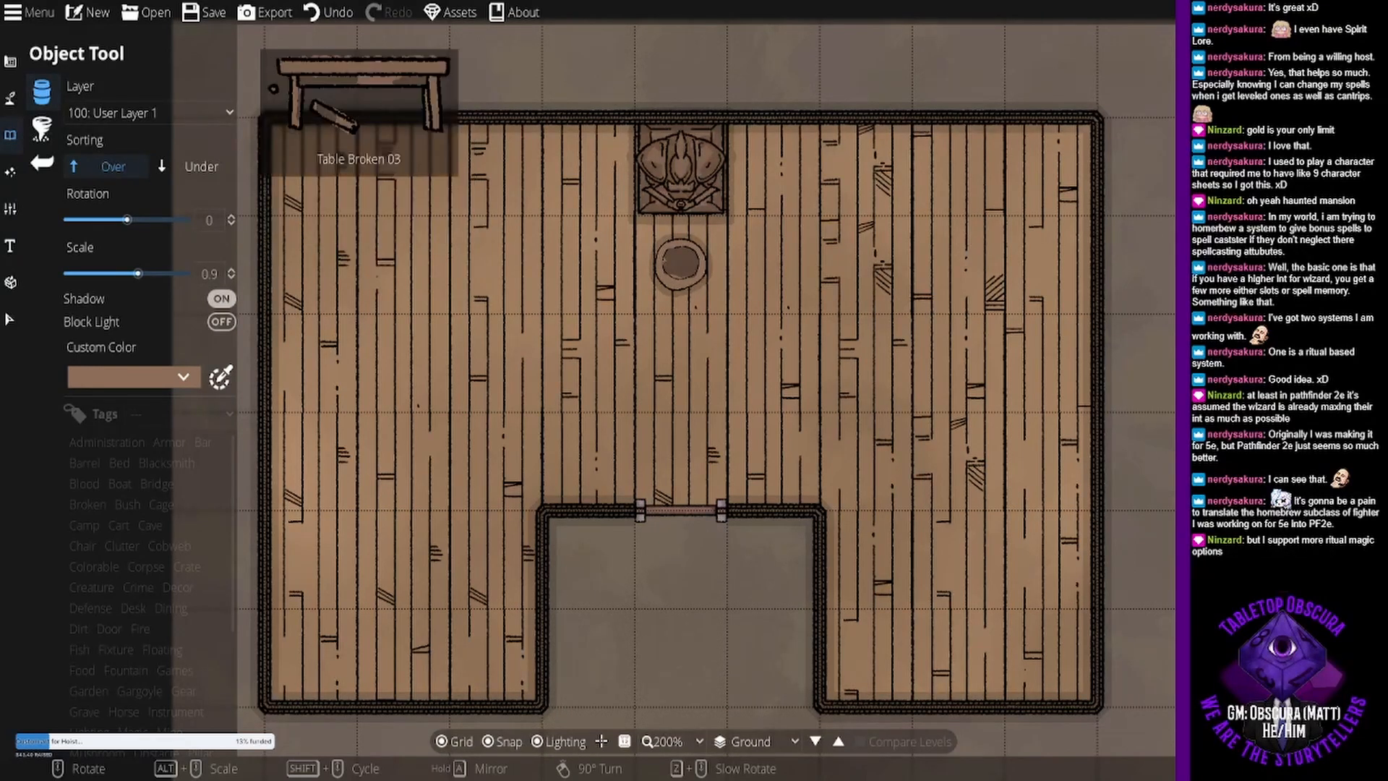
- Place Table Broken 03 rotated 30° near the northeast corner and Table Broken 02 rotated -60° along the east wall
{"action": "scroll", "coordinate": [948, 290], "scroll_direction": "up", "scroll_amount": 2}
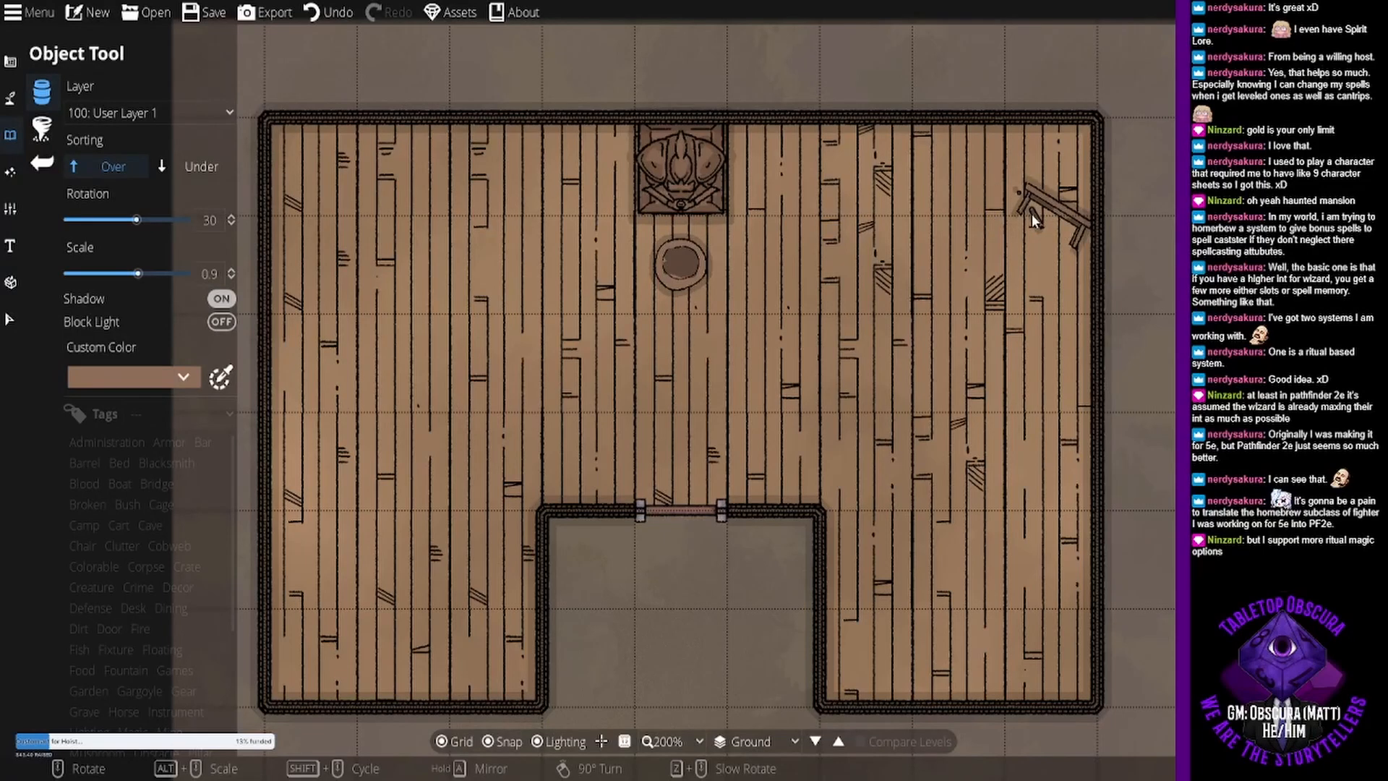
{"action": "left_click", "coordinate": [1031, 214]}
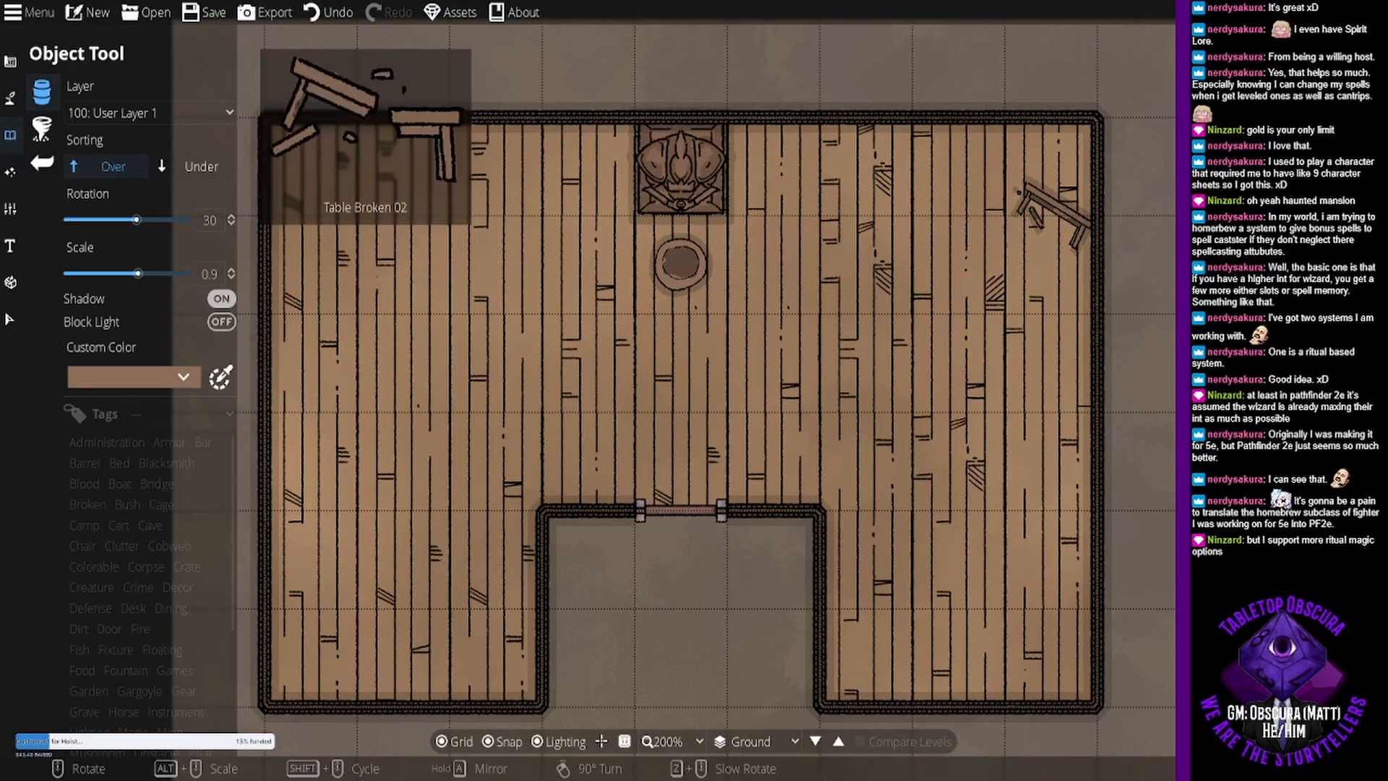
{"action": "scroll", "coordinate": [921, 460], "scroll_direction": "down", "scroll_amount": 6}
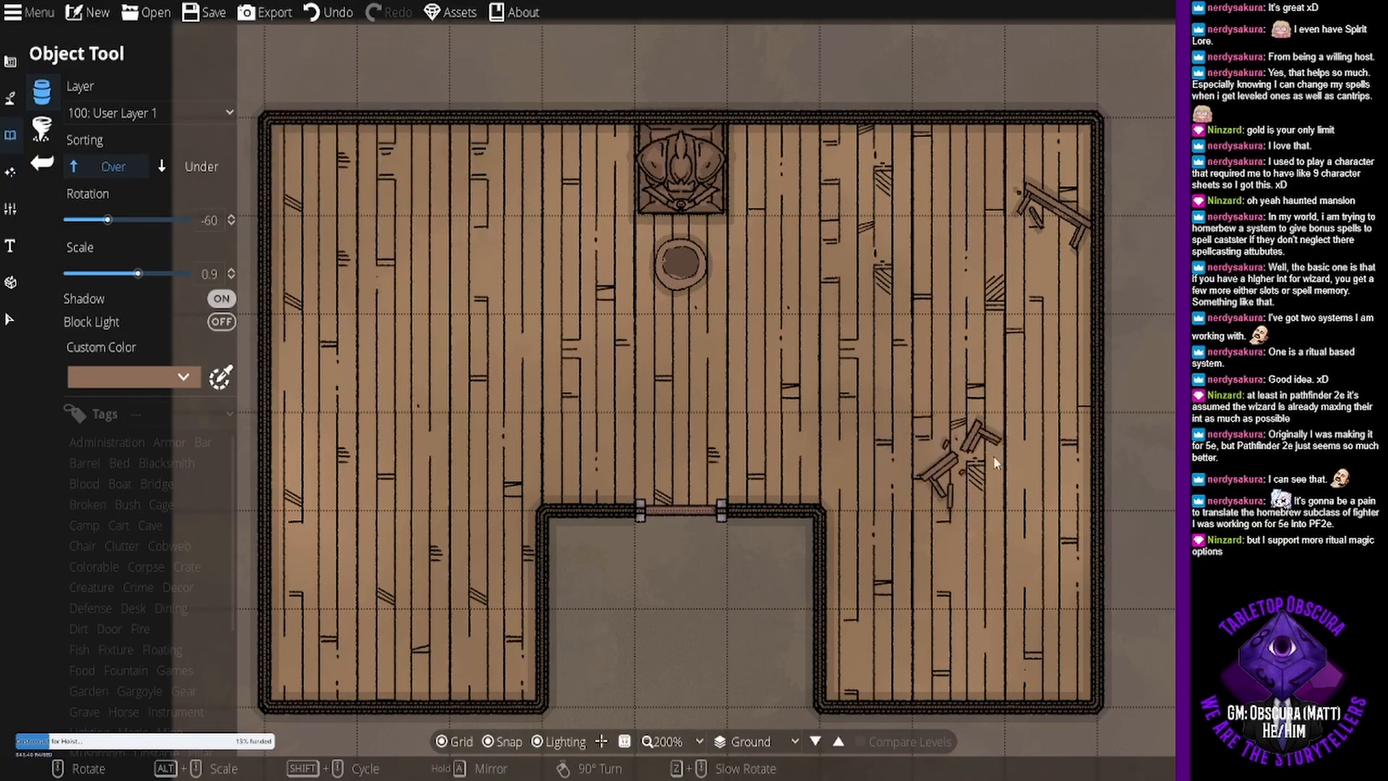
{"action": "left_click", "coordinate": [1052, 444]}
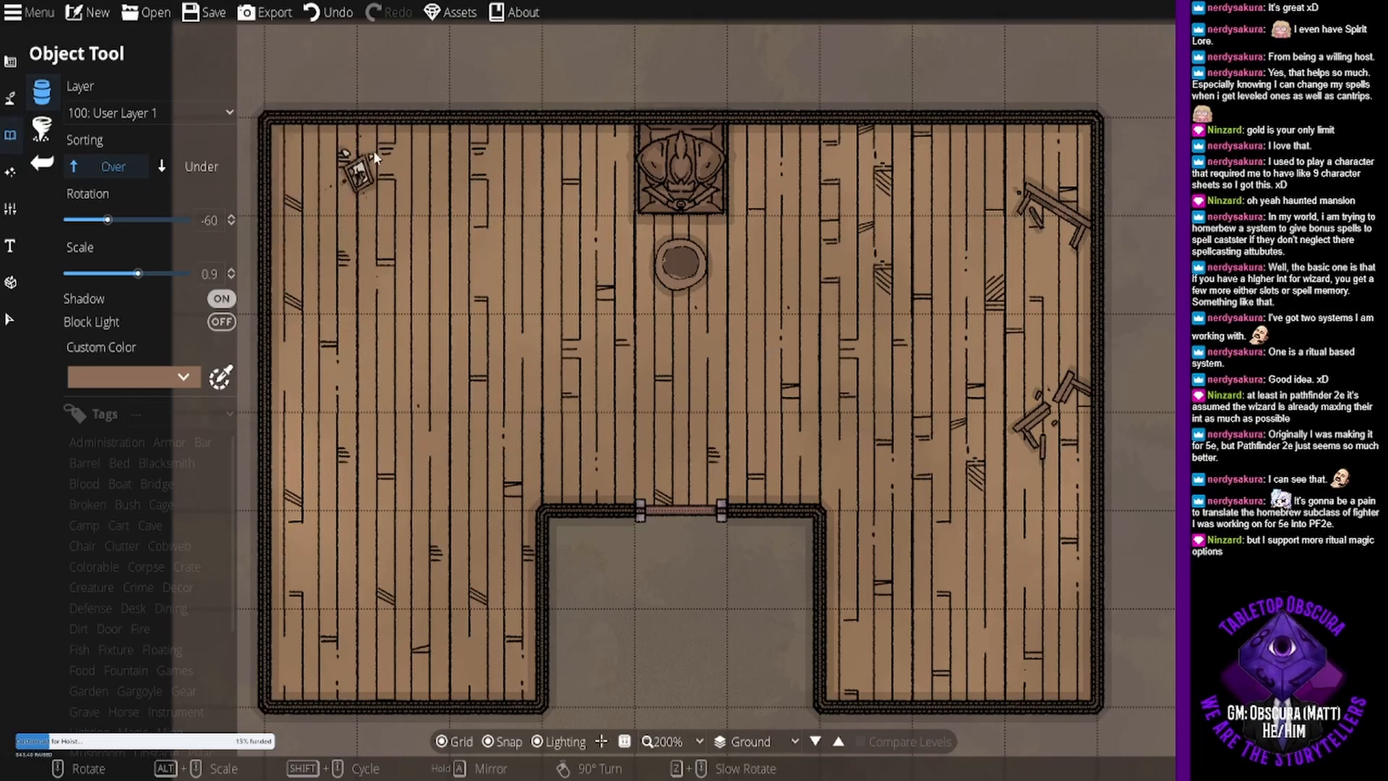
- Place a small broken furniture piece near the northwest corner and another rotated -90° at scale 1 beside the west wall
{"action": "left_click", "coordinate": [359, 173]}
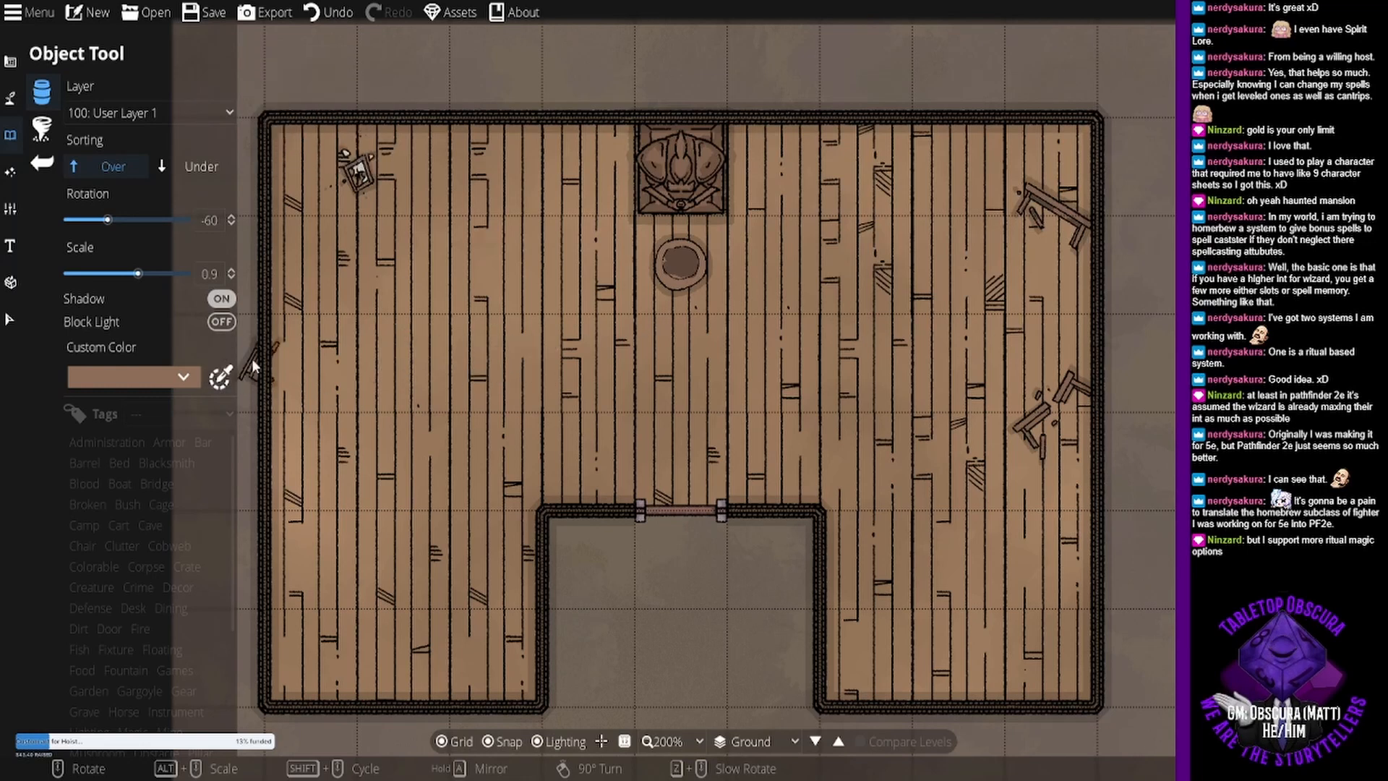
{"action": "scroll", "coordinate": [298, 324], "scroll_direction": "up", "scroll_amount": 1}
{"action": "scroll", "coordinate": [297, 324], "scroll_direction": "down", "scroll_amount": 3}
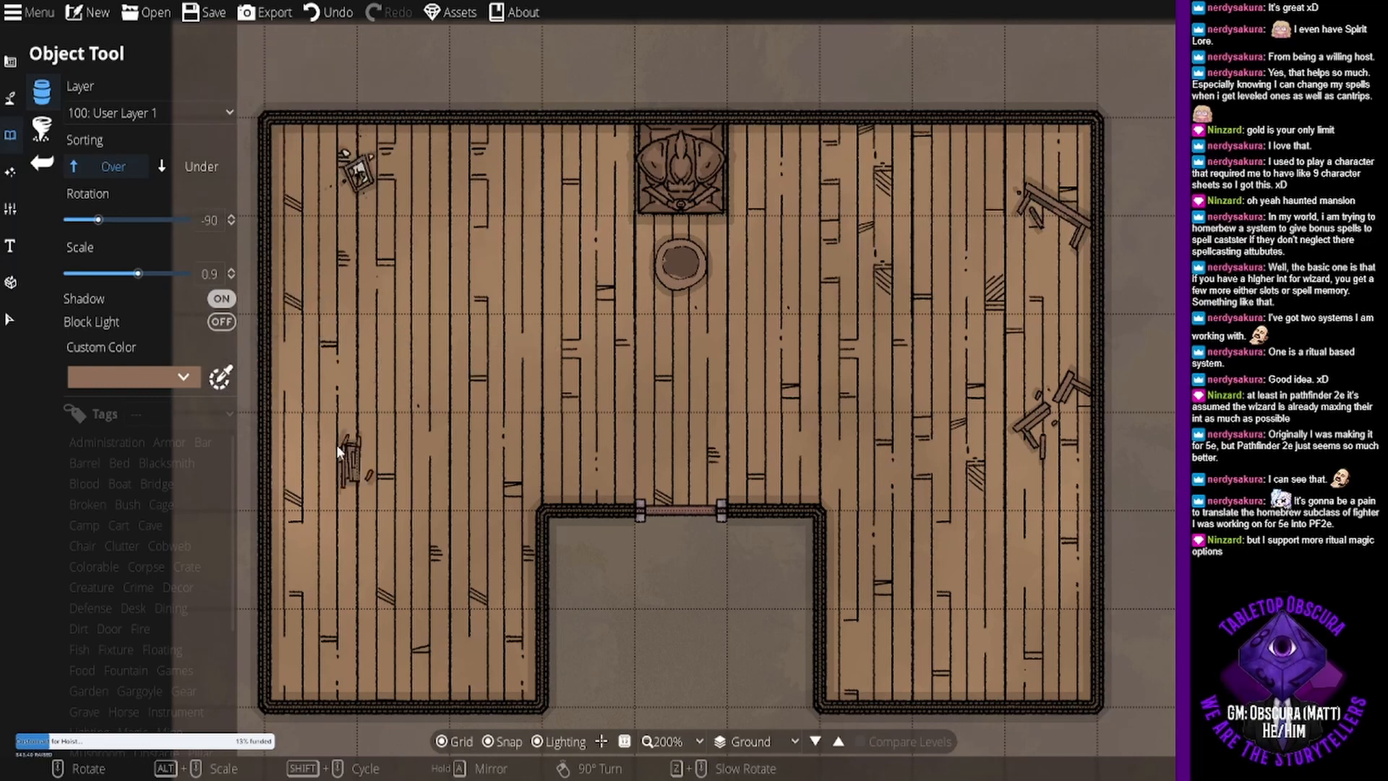
{"action": "left_click", "coordinate": [231, 271]}
{"action": "left_click", "coordinate": [231, 270]}
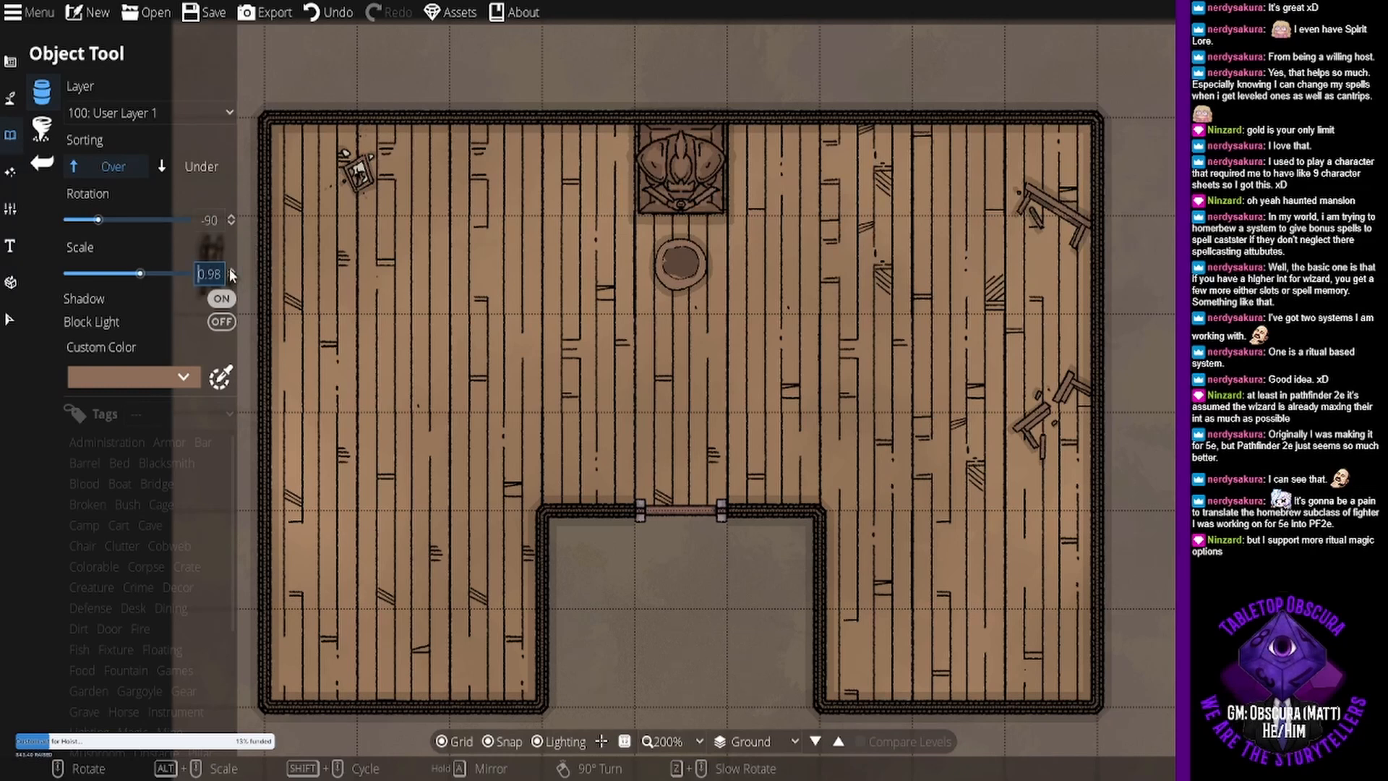
{"action": "left_click", "coordinate": [230, 270]}
{"action": "left_click", "coordinate": [315, 276]}
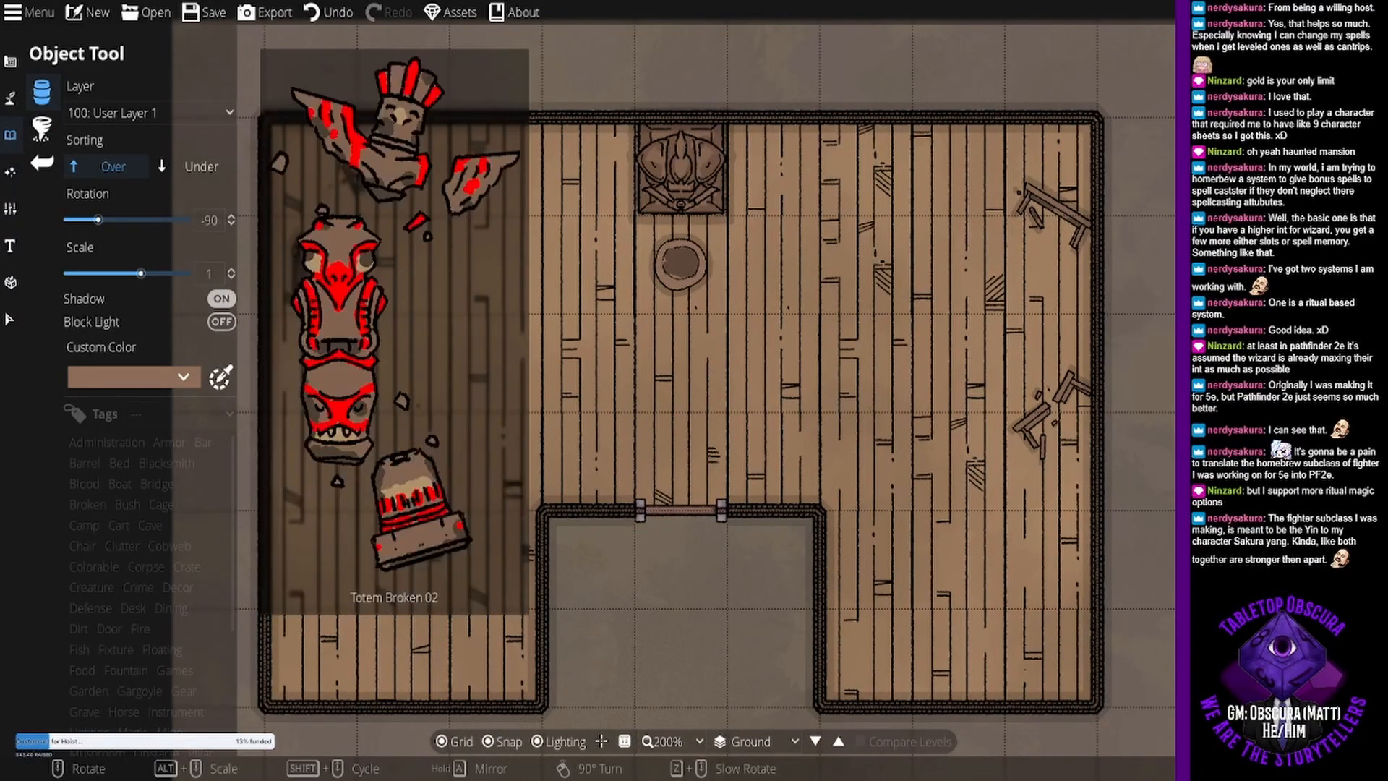
- Place the broken table with the split tabletop rotated 15° beside the west wall, below the small broken piece
{"action": "left_click", "coordinate": [1266, 362]}
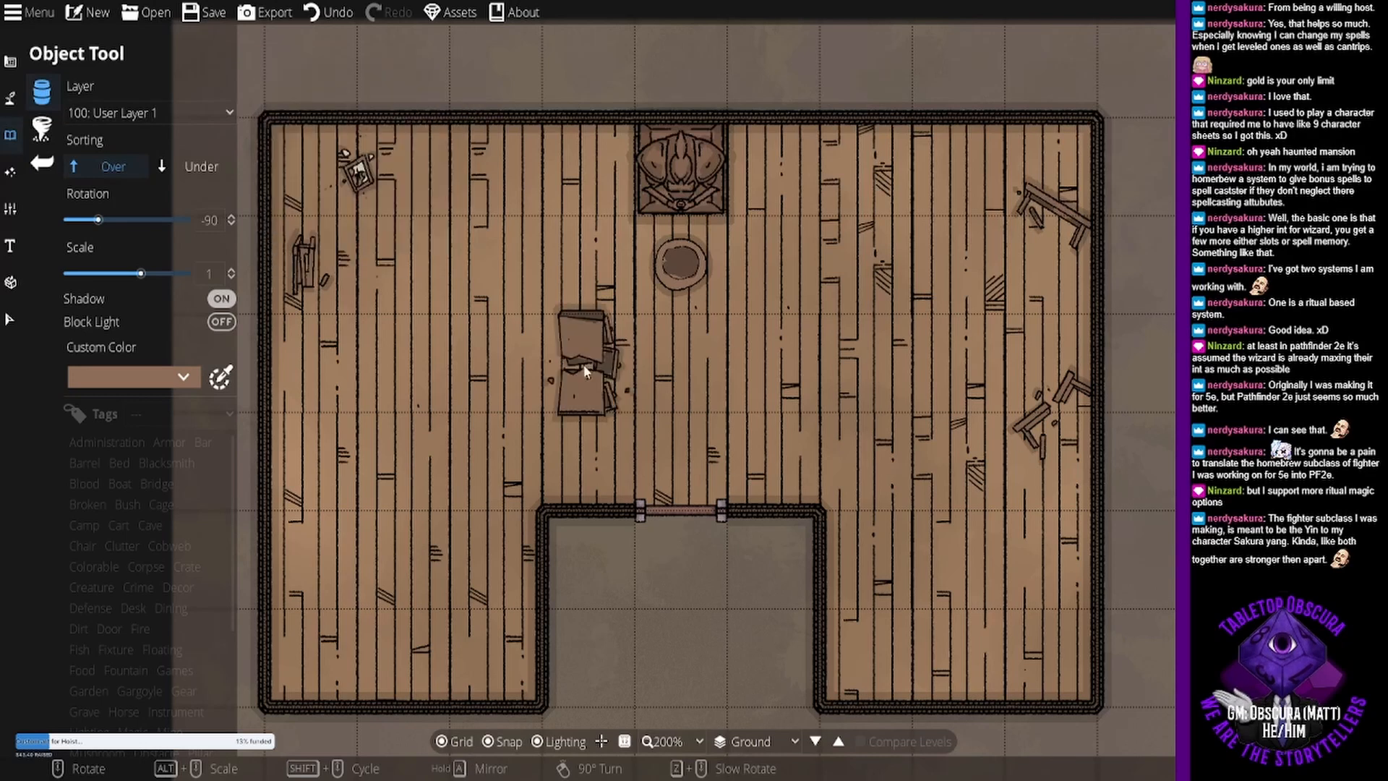
{"action": "scroll", "coordinate": [341, 448], "scroll_direction": "up", "scroll_amount": 10}
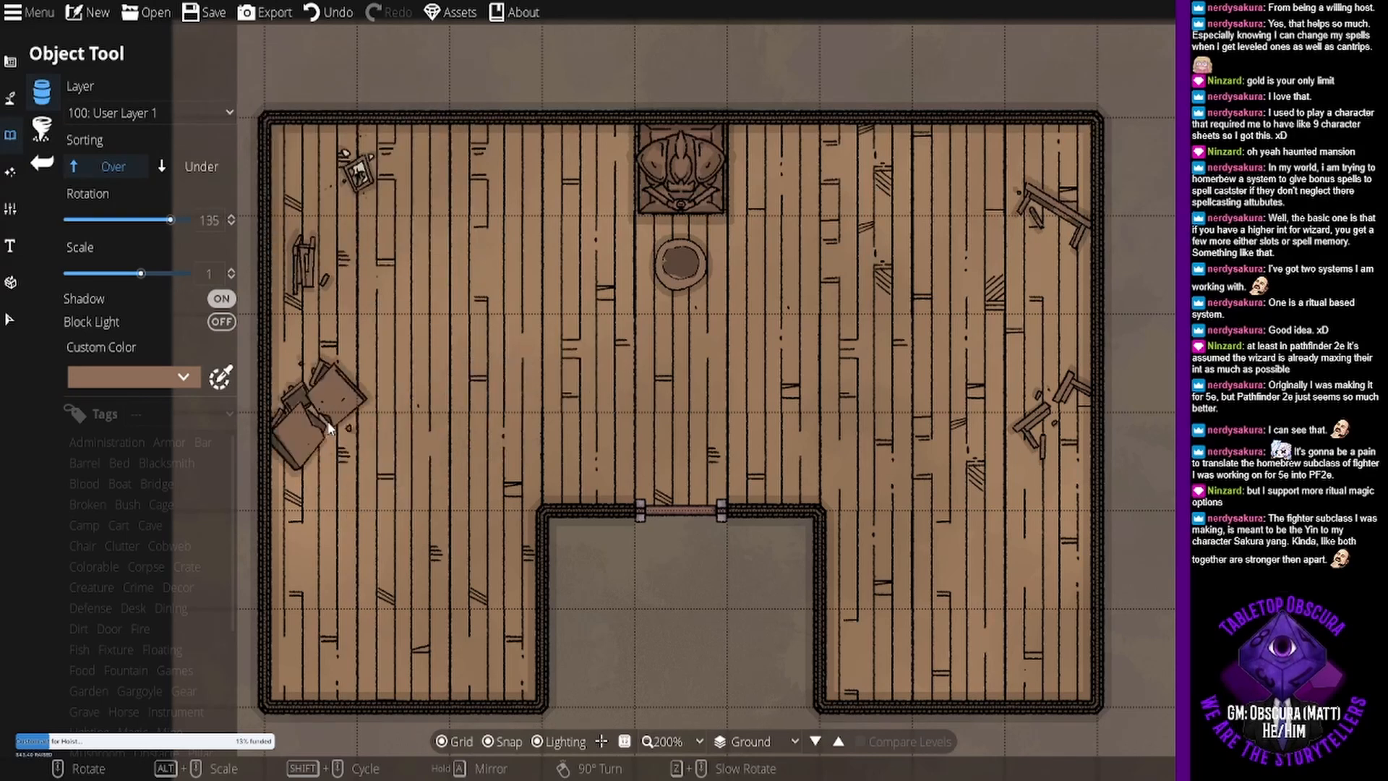
{"action": "scroll", "coordinate": [322, 411], "scroll_direction": "down", "scroll_amount": 3}
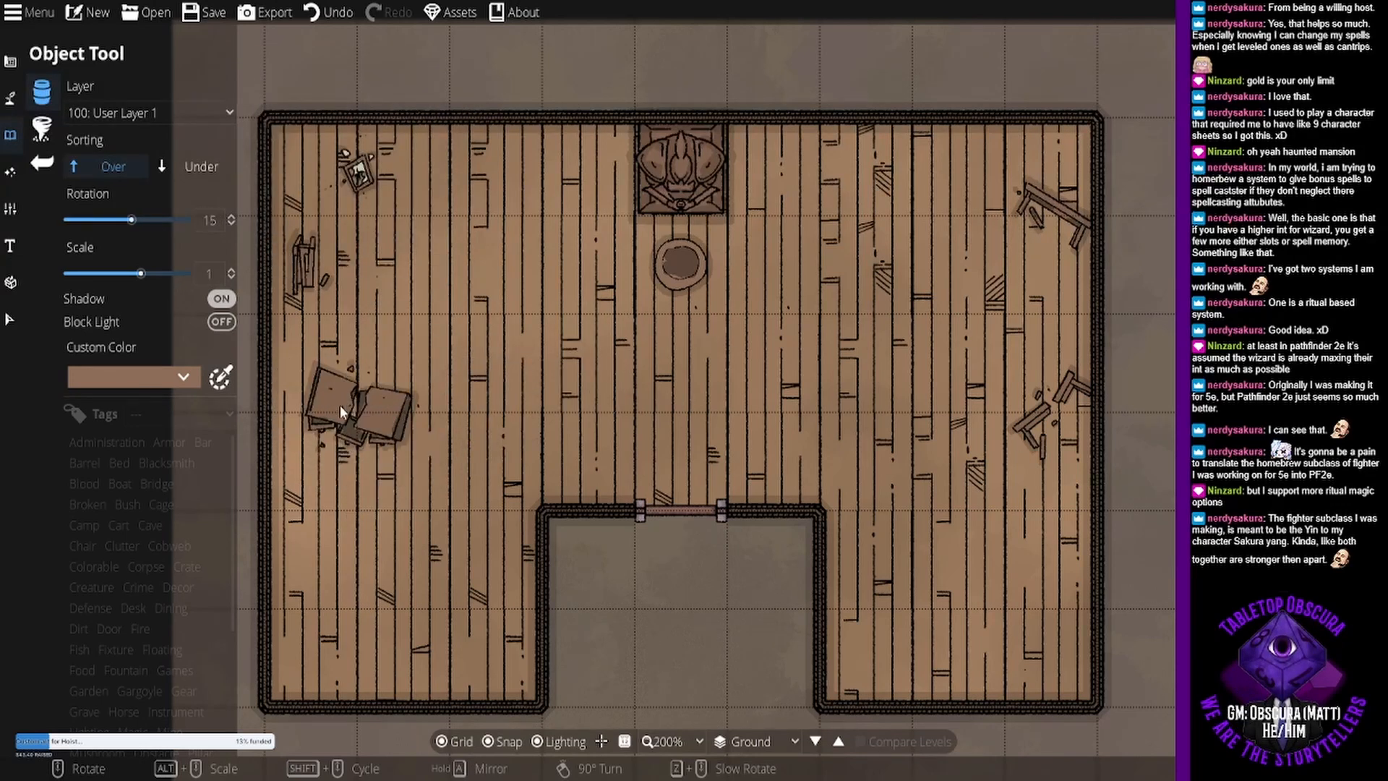
{"action": "left_click", "coordinate": [340, 405]}
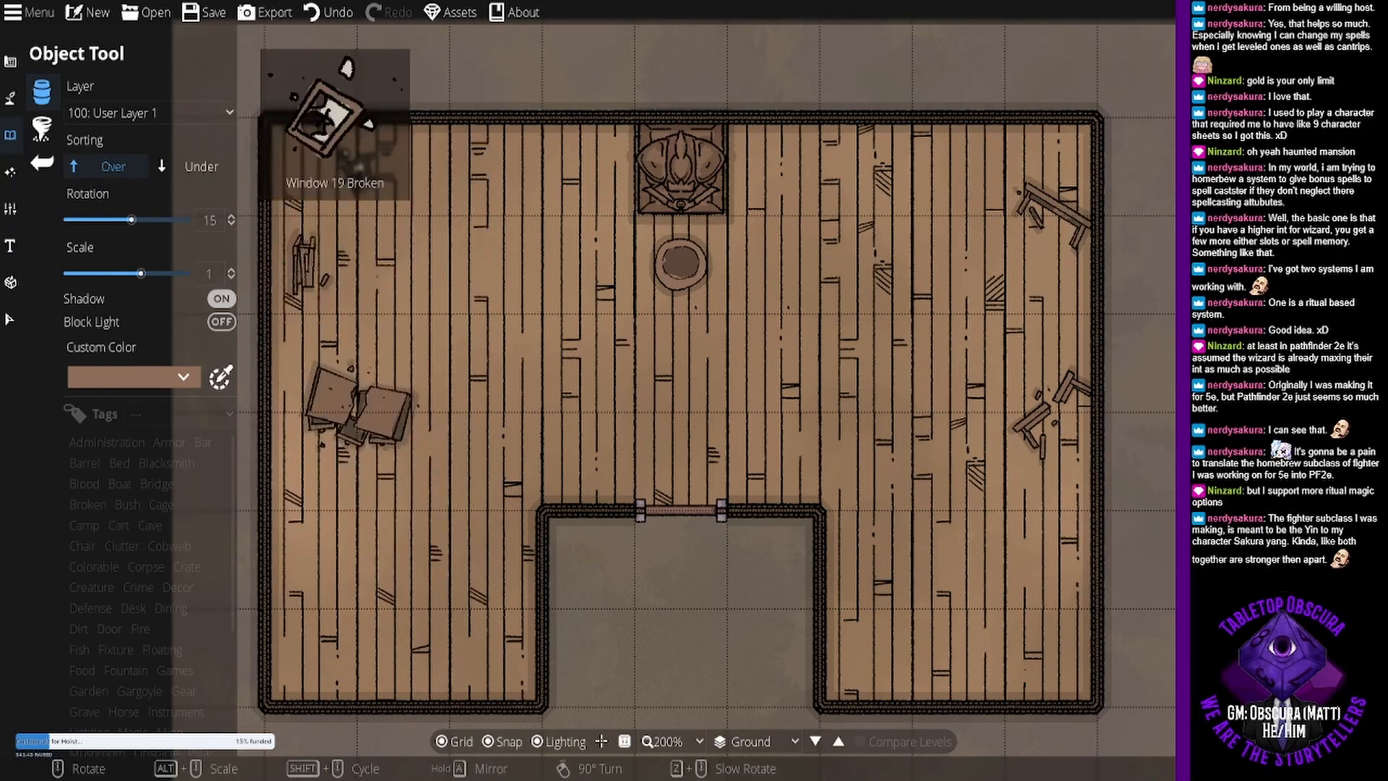
- Place a small broken furniture piece rotated 45° in the southwest wing and Chairleg Broken rotated 75° northeast of it
{"action": "scroll", "coordinate": [629, 214], "scroll_direction": "up", "scroll_amount": 2}
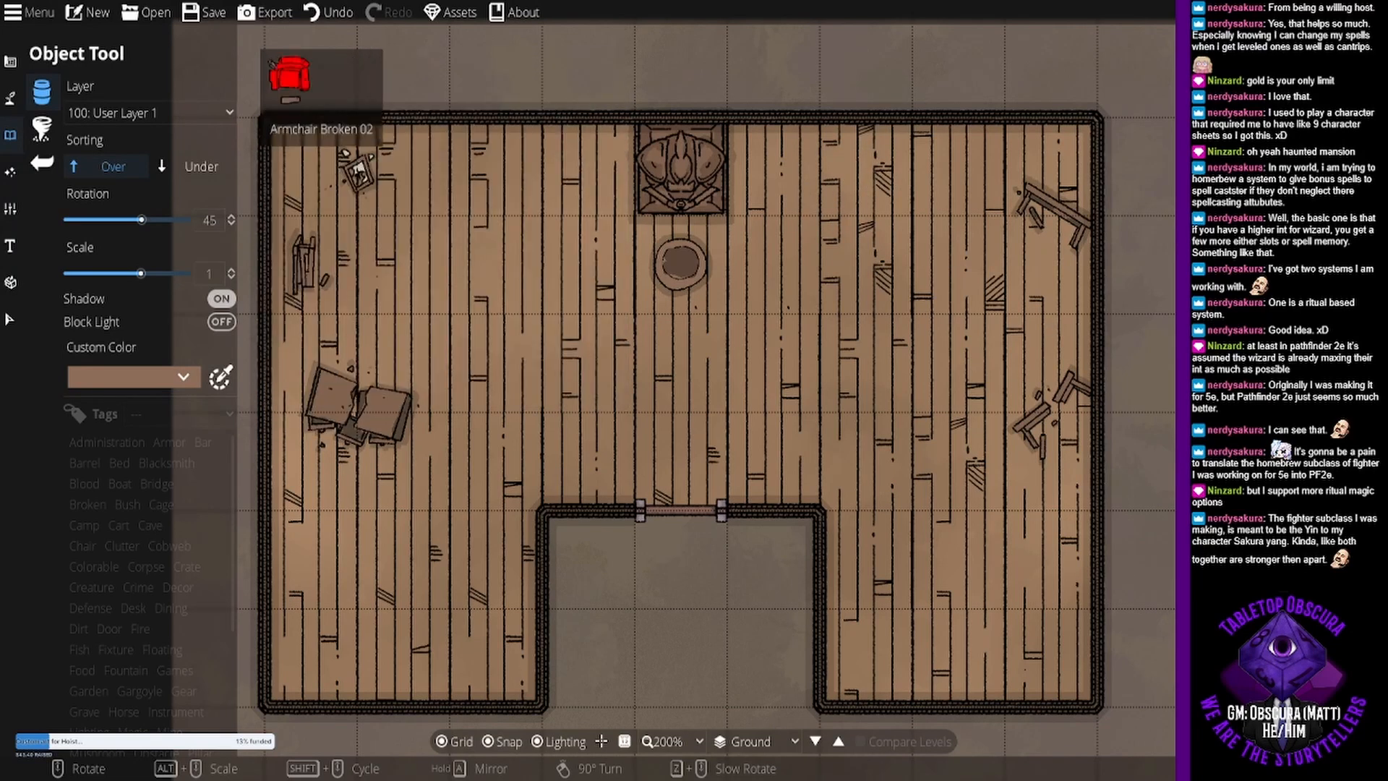
{"action": "left_click", "coordinate": [1280, 390]}
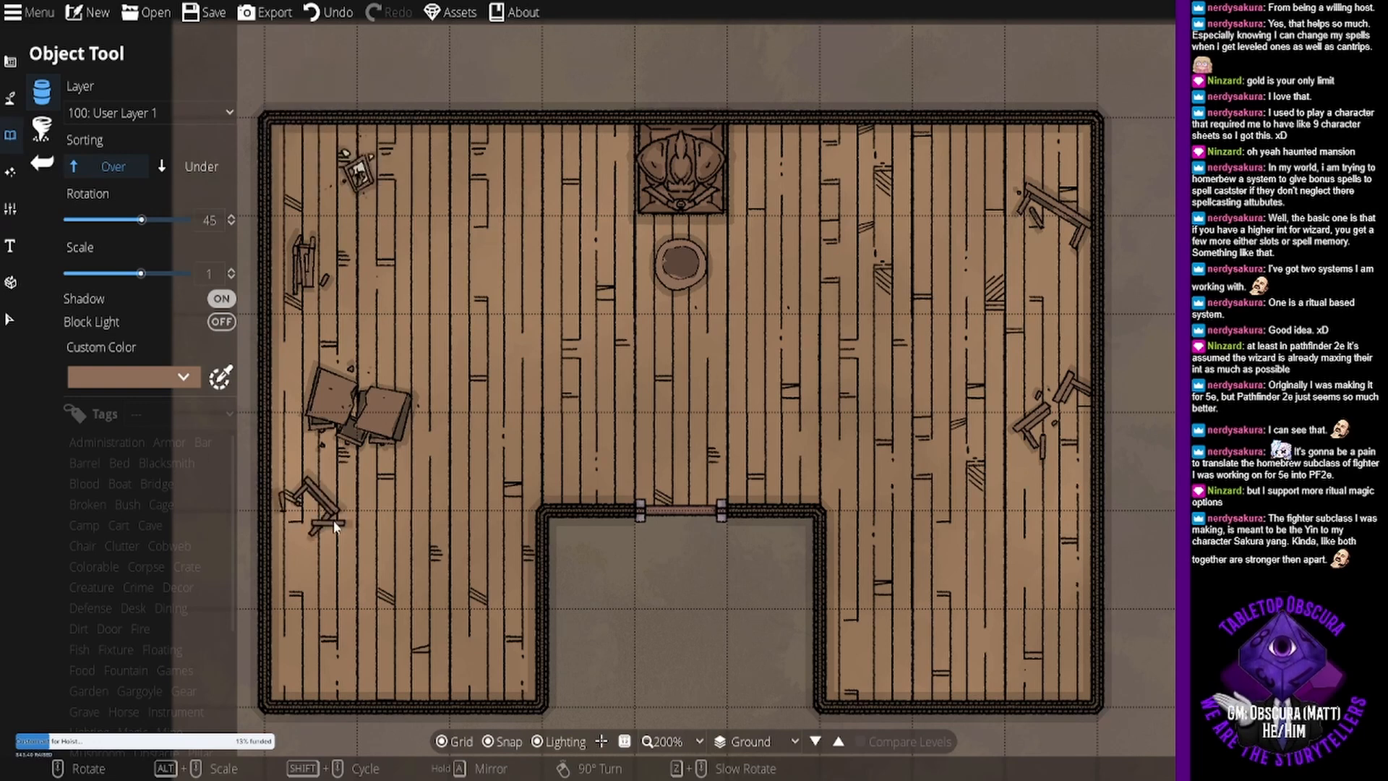
{"action": "scroll", "coordinate": [324, 510], "scroll_direction": "up", "scroll_amount": 1}
{"action": "scroll", "coordinate": [353, 593], "scroll_direction": "down", "scroll_amount": 1}
{"action": "left_click", "coordinate": [345, 618]}
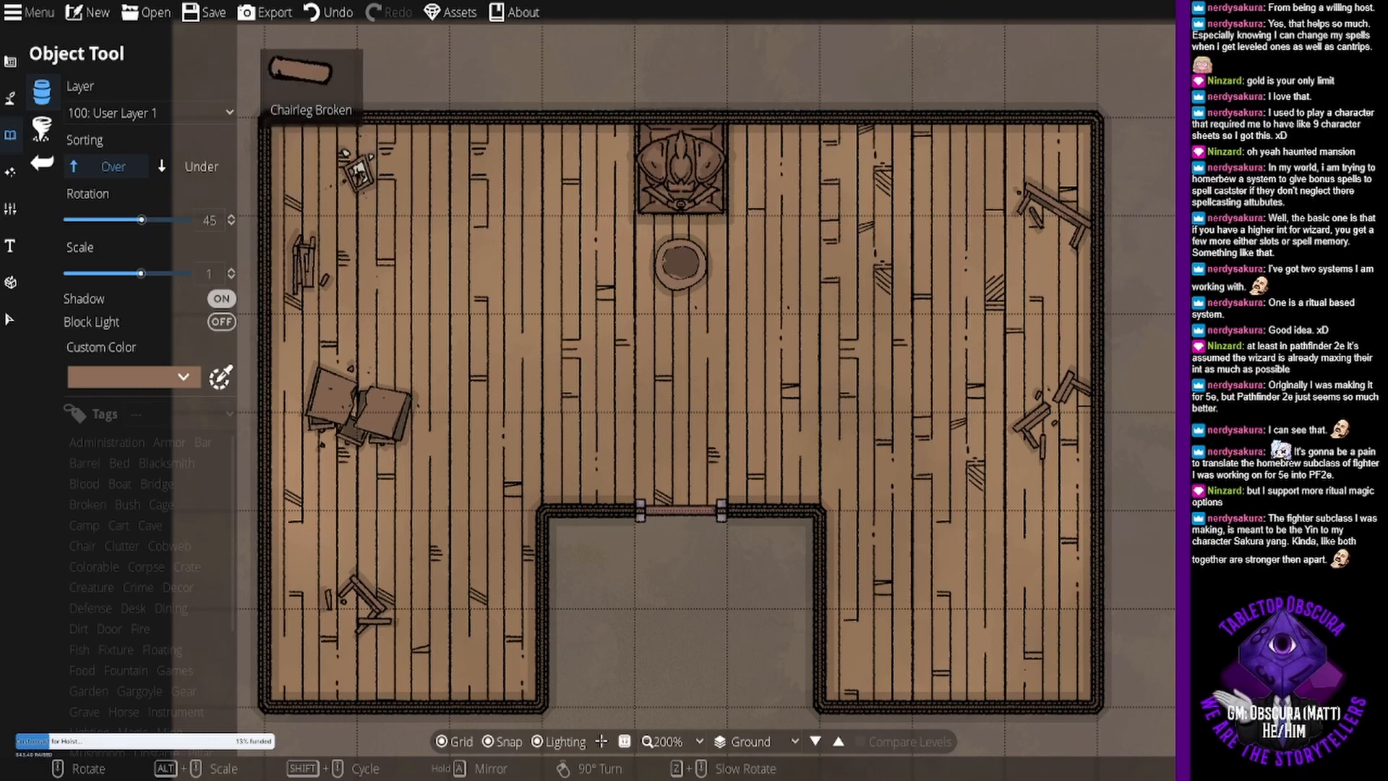
{"action": "left_click", "coordinate": [1279, 325]}
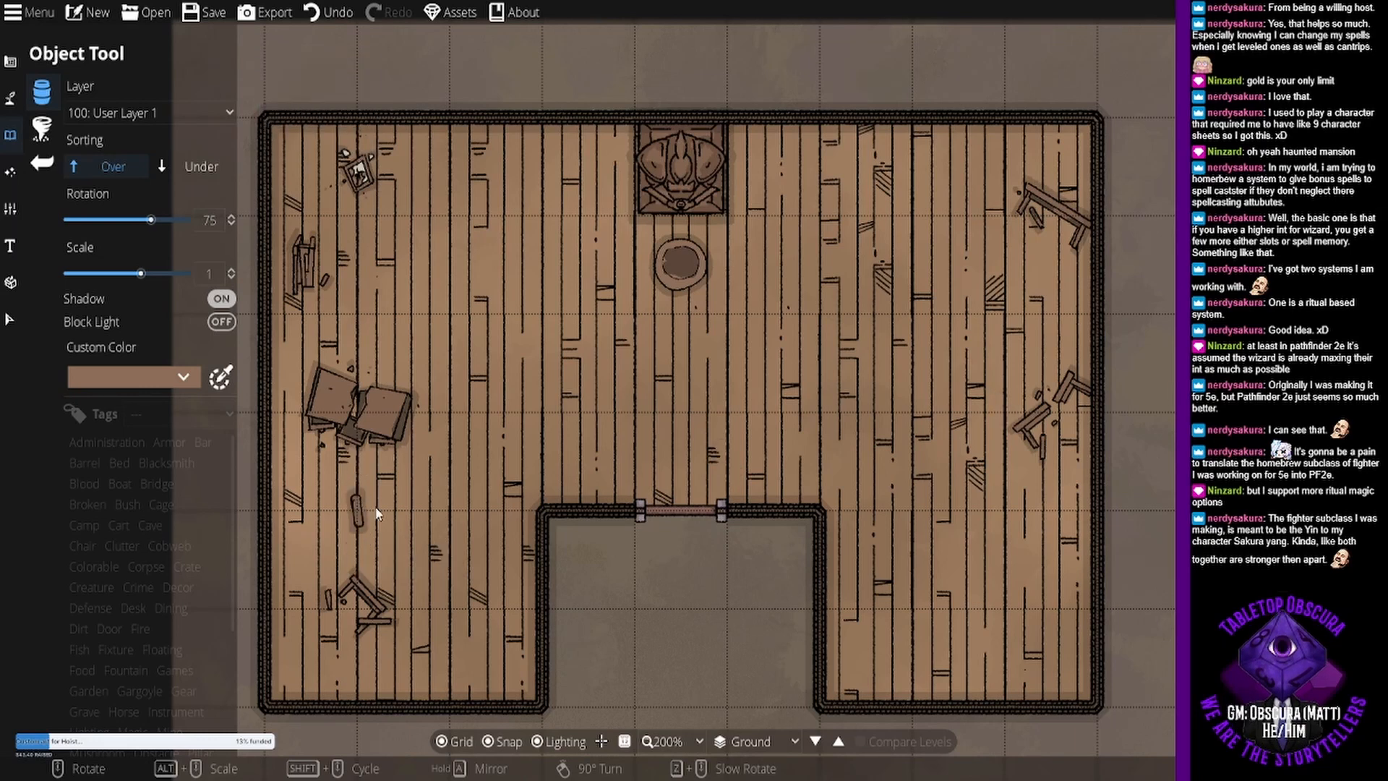
{"action": "left_click", "coordinate": [462, 510]}
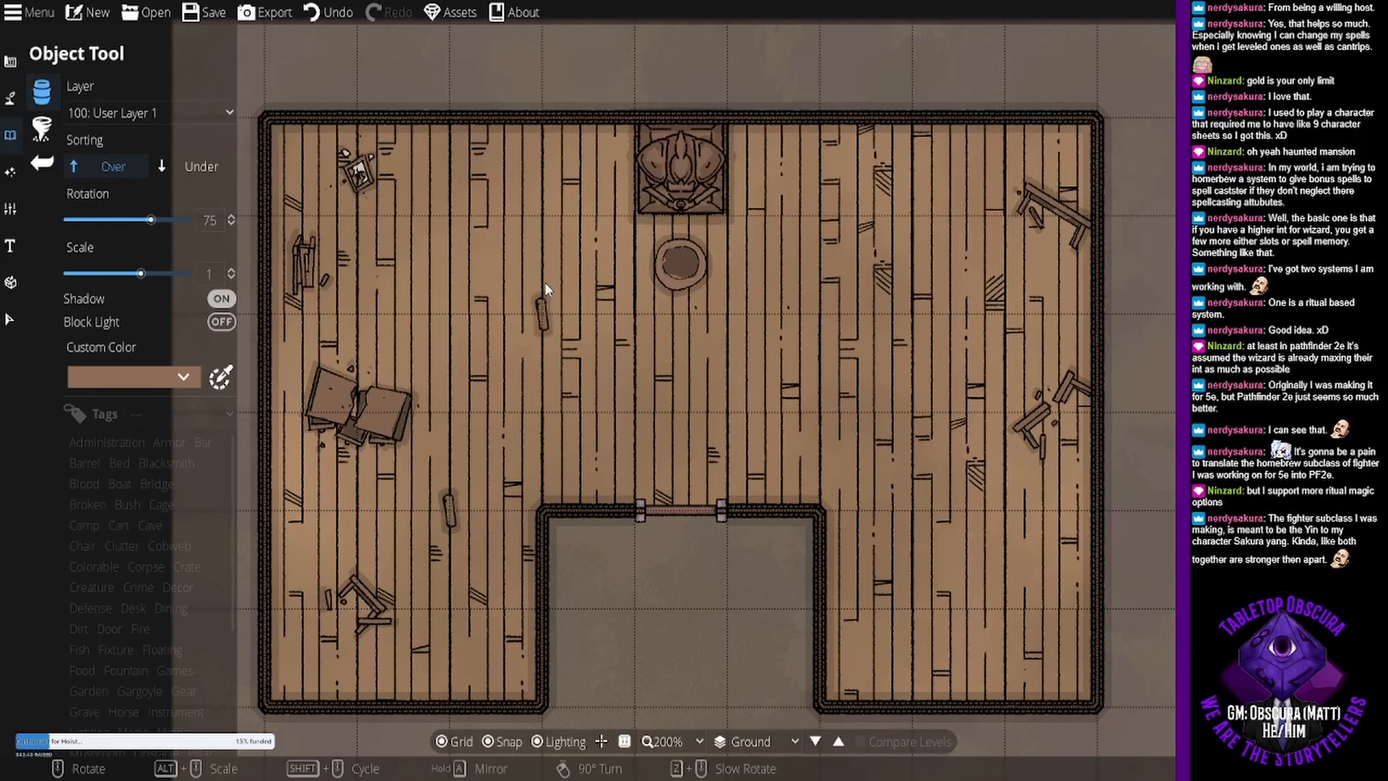
- Place the two-piece broken plank at rotation 0° and scale 0.4 on the floor southwest of the round basin
{"action": "scroll", "coordinate": [543, 261], "scroll_direction": "down", "scroll_amount": 6}
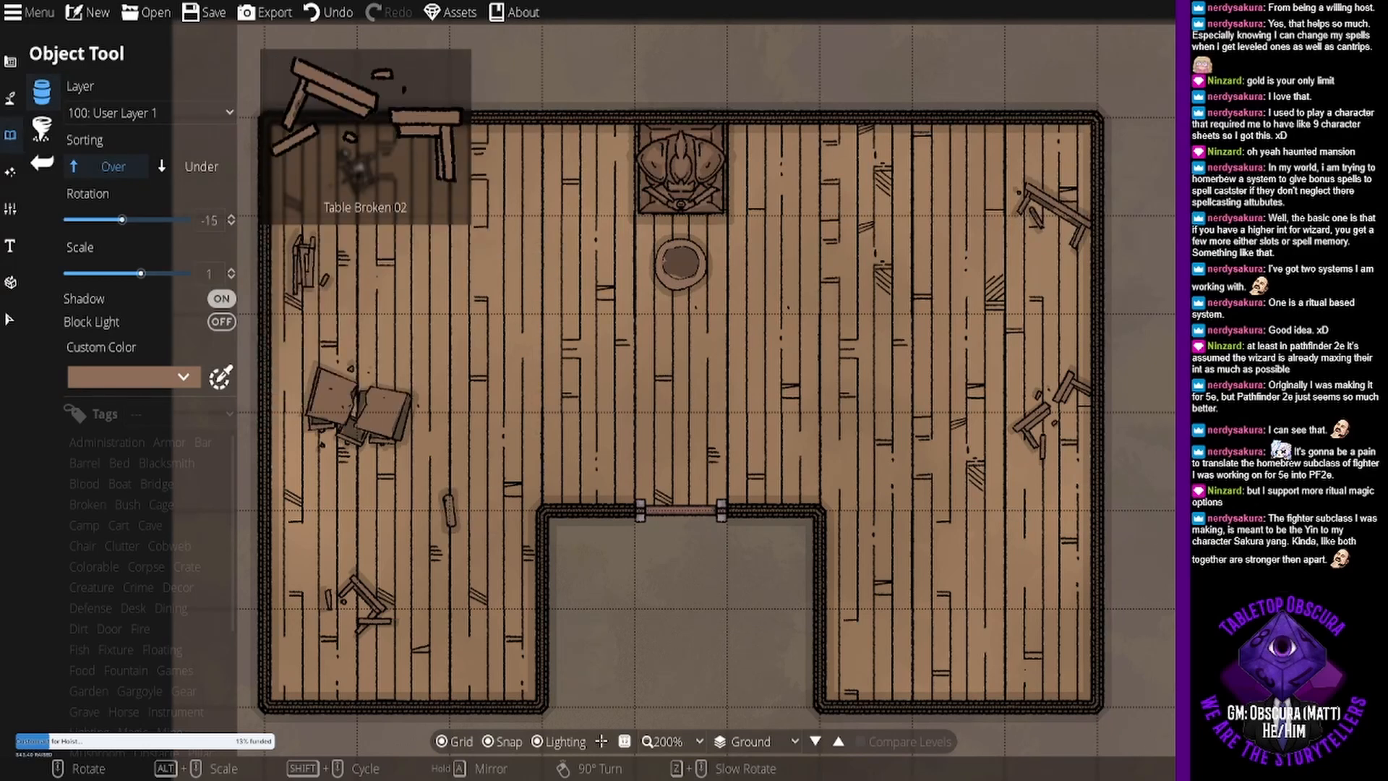
{"action": "left_click", "coordinate": [1245, 578]}
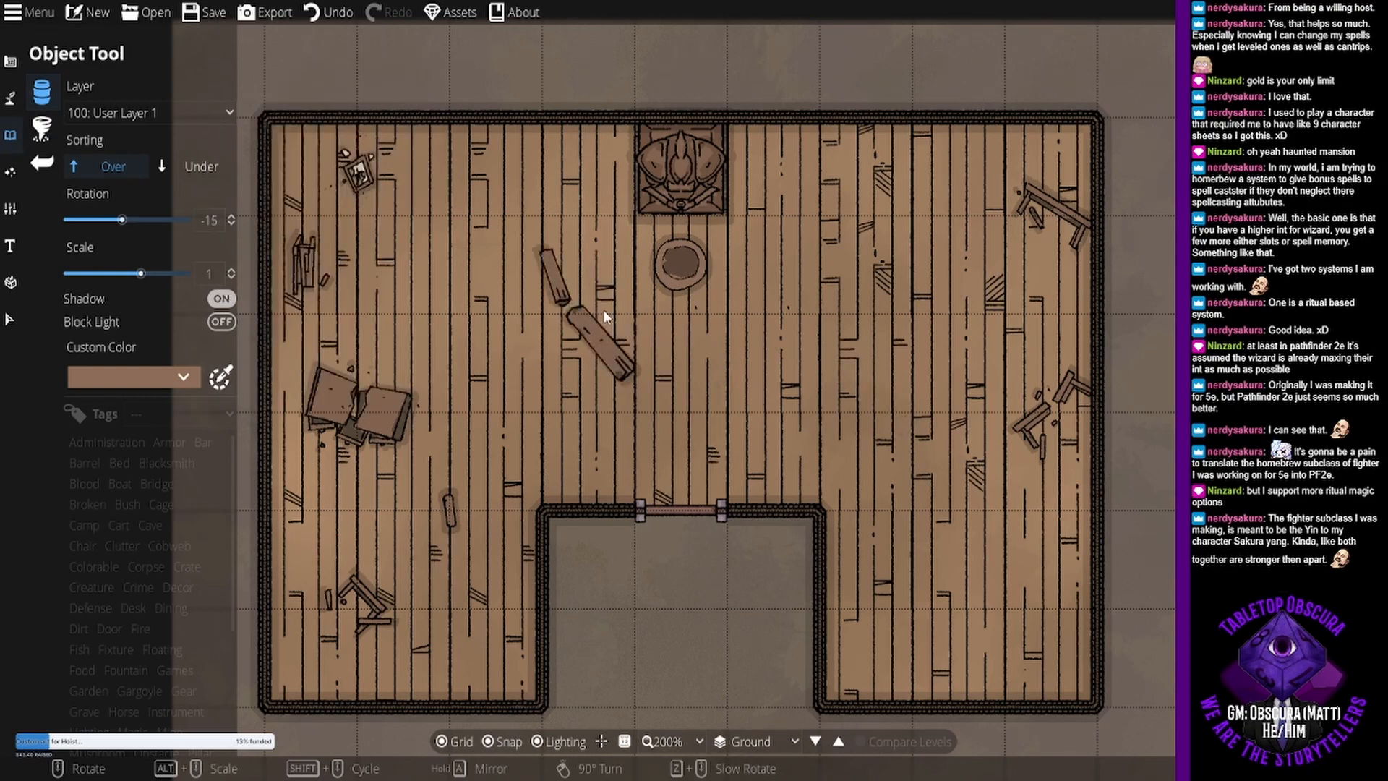
{"action": "scroll", "coordinate": [603, 309], "scroll_direction": "up", "scroll_amount": 1}
{"action": "scroll", "coordinate": [604, 309], "scroll_direction": "down", "scroll_amount": 4, "text": "alt"}
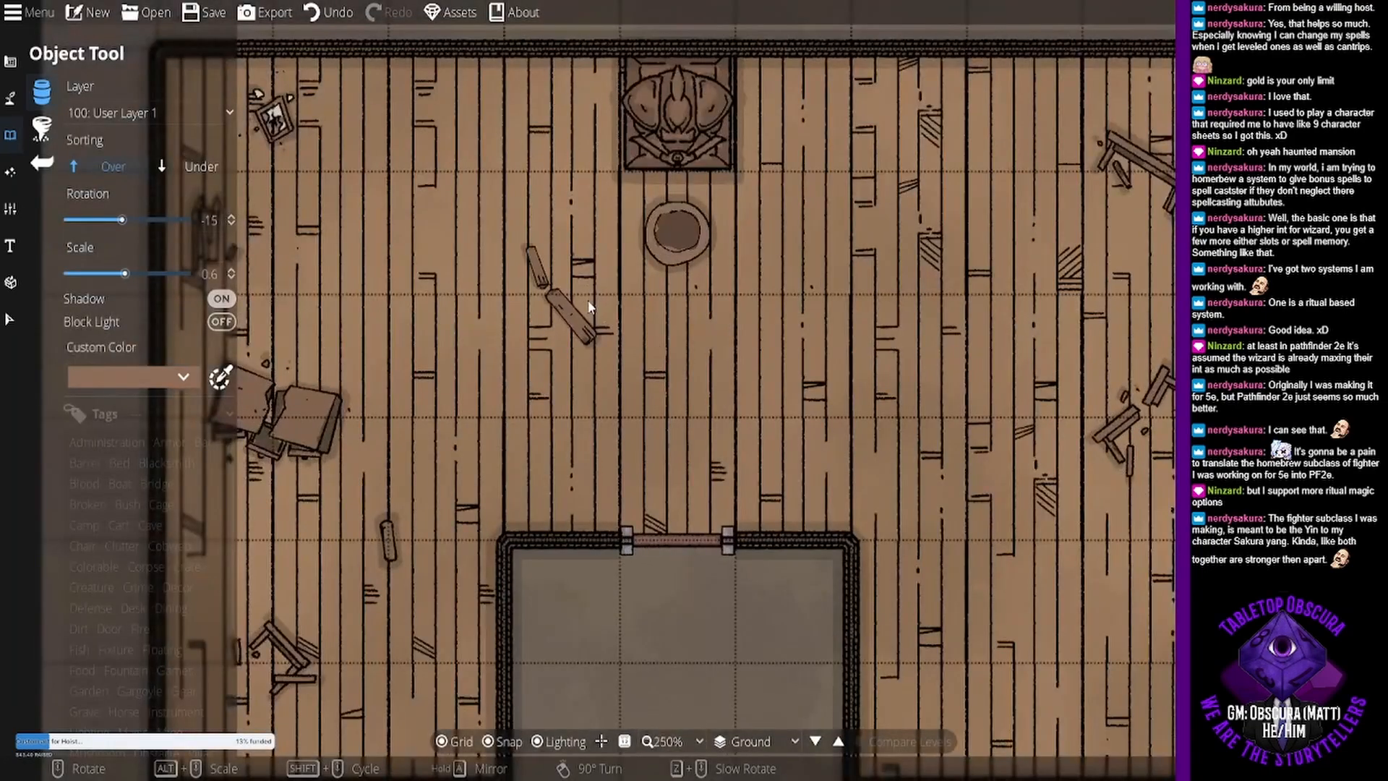
{"action": "scroll", "coordinate": [589, 305], "scroll_direction": "up", "scroll_amount": 1}
{"action": "scroll", "coordinate": [589, 302], "scroll_direction": "down", "scroll_amount": 2, "text": "alt"}
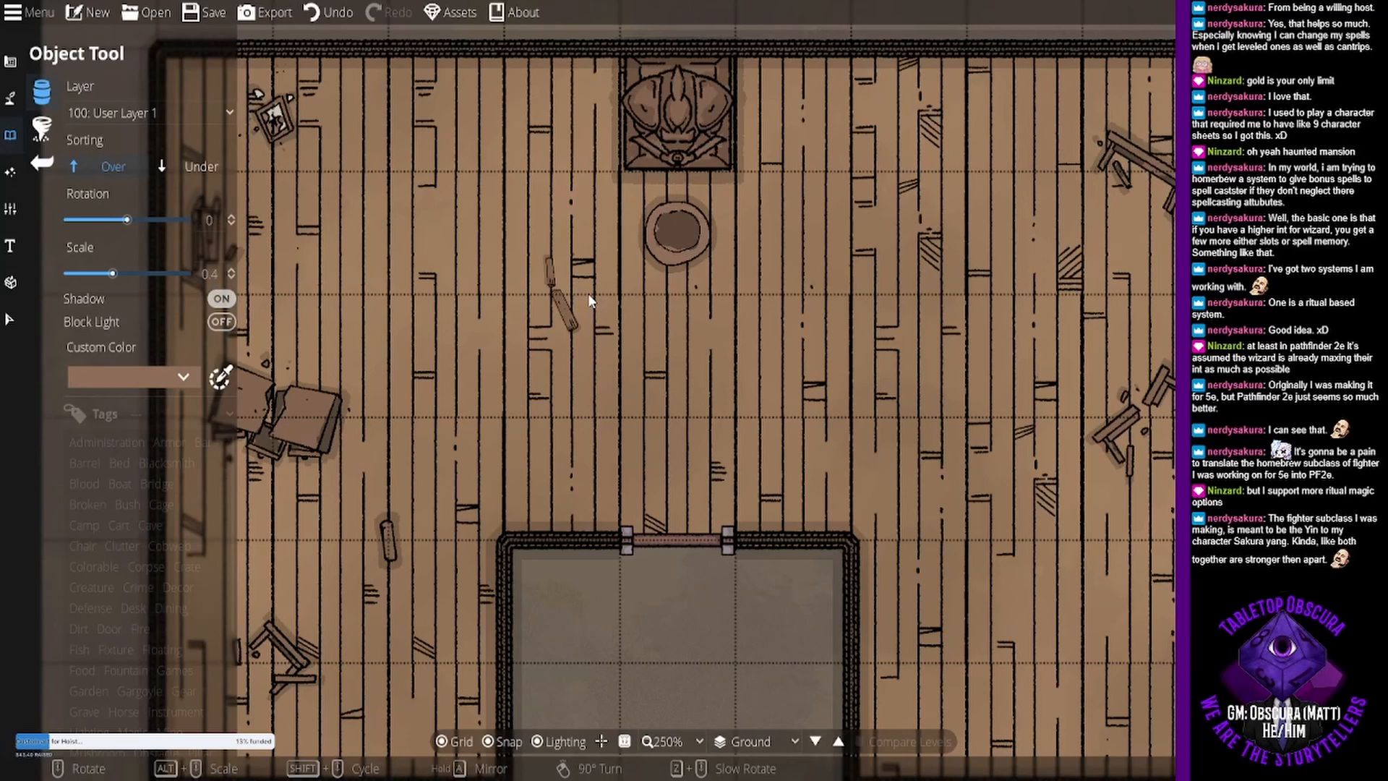
{"action": "left_click", "coordinate": [546, 280]}
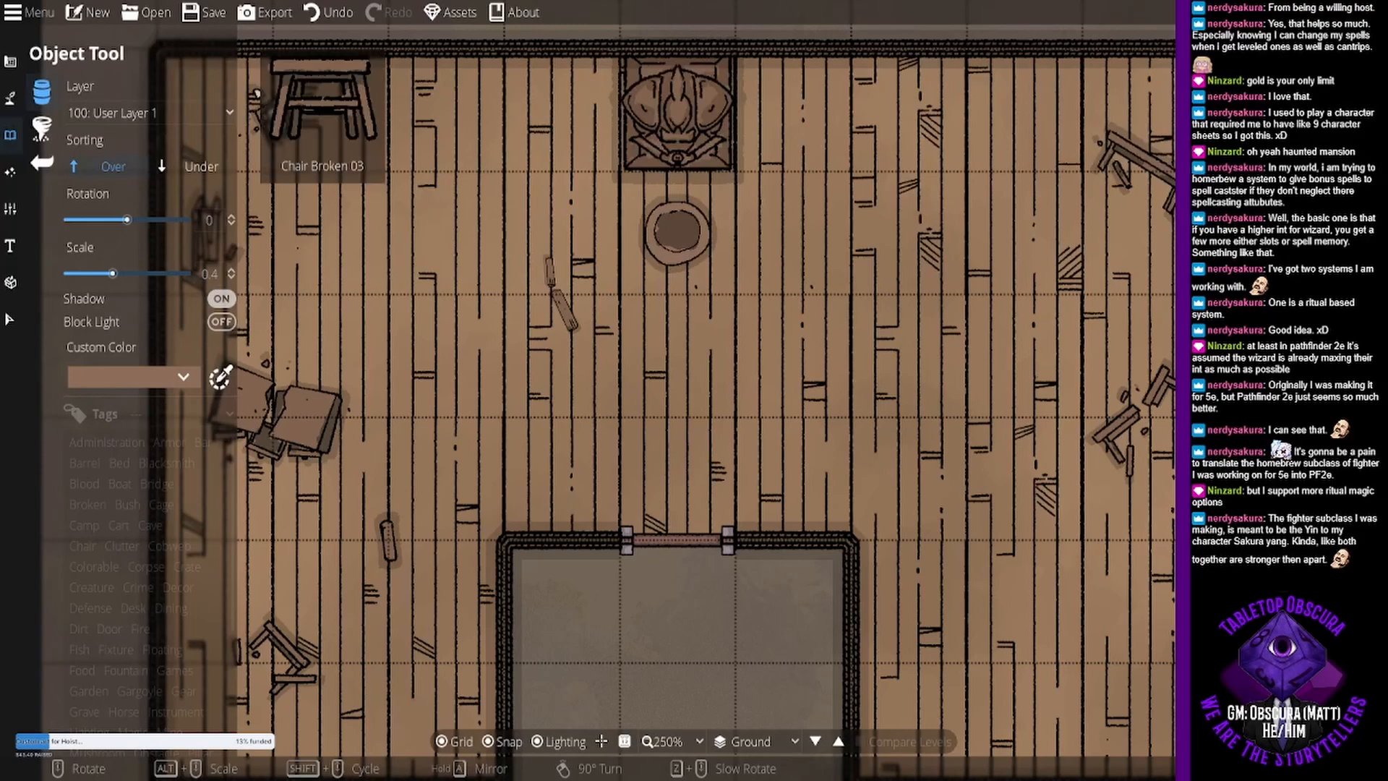
- Place a small broken furniture piece at scale 1 in the southeast wing, against the inner wall corner
{"action": "left_click_drag", "start_coordinate": [1059, 492], "coordinate": [1004, 352]}
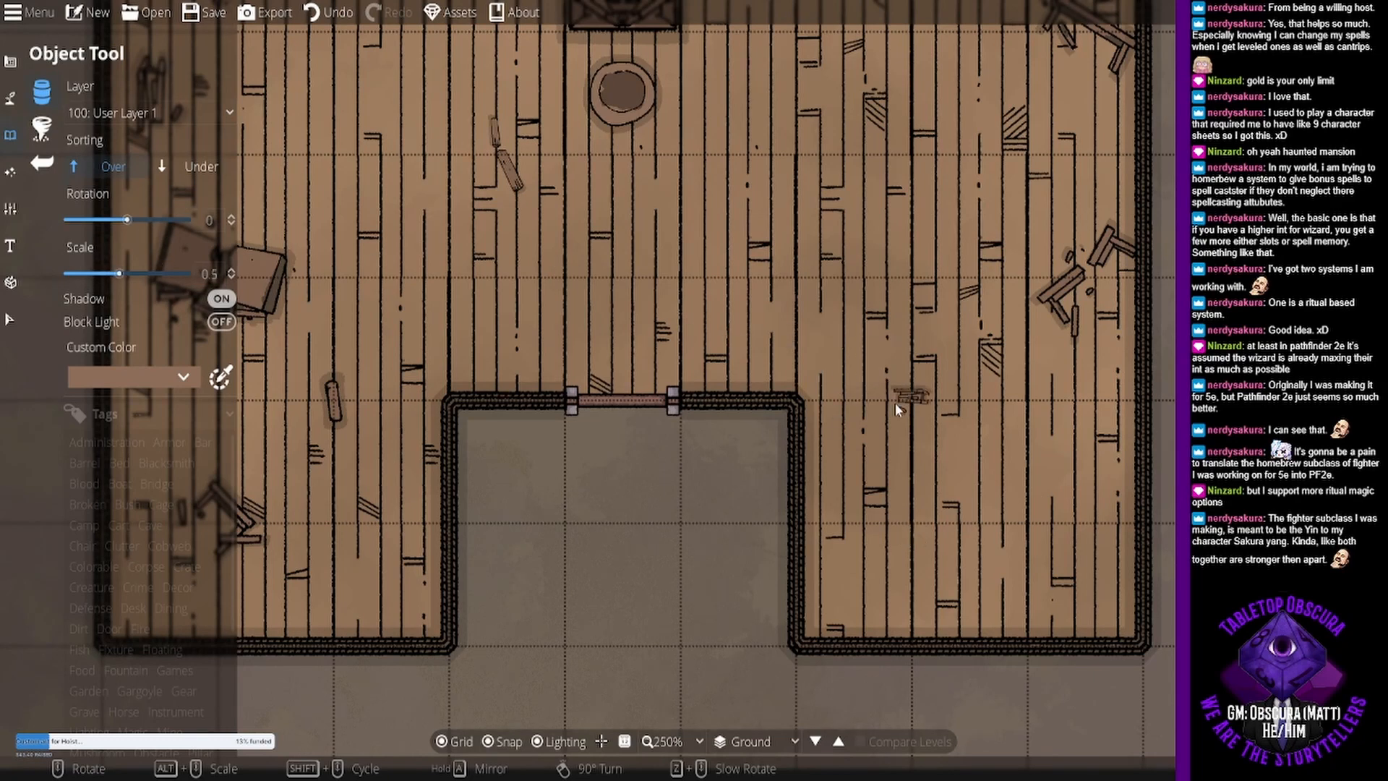
{"action": "scroll", "coordinate": [896, 402], "scroll_direction": "up", "scroll_amount": 4, "text": "alt"}
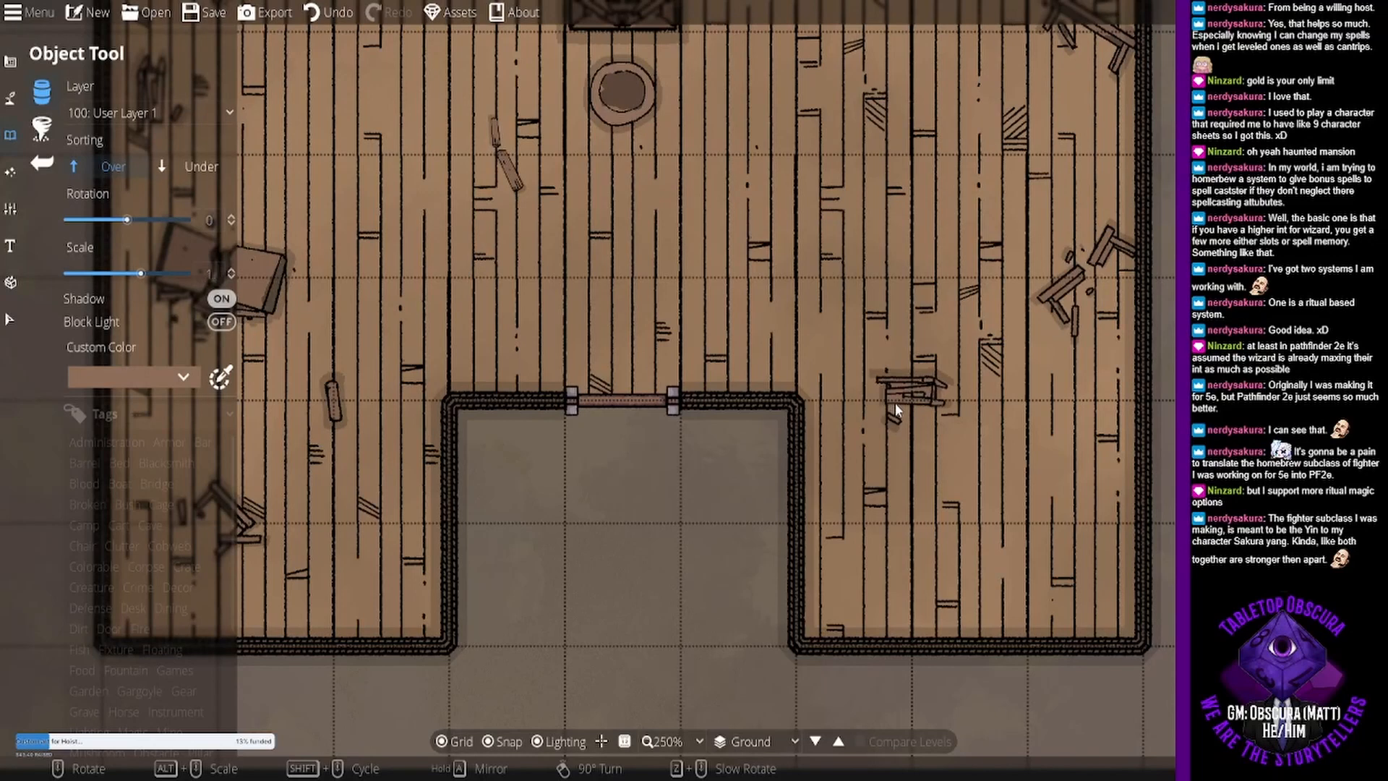
{"action": "scroll", "coordinate": [871, 463], "scroll_direction": "down", "scroll_amount": 7}
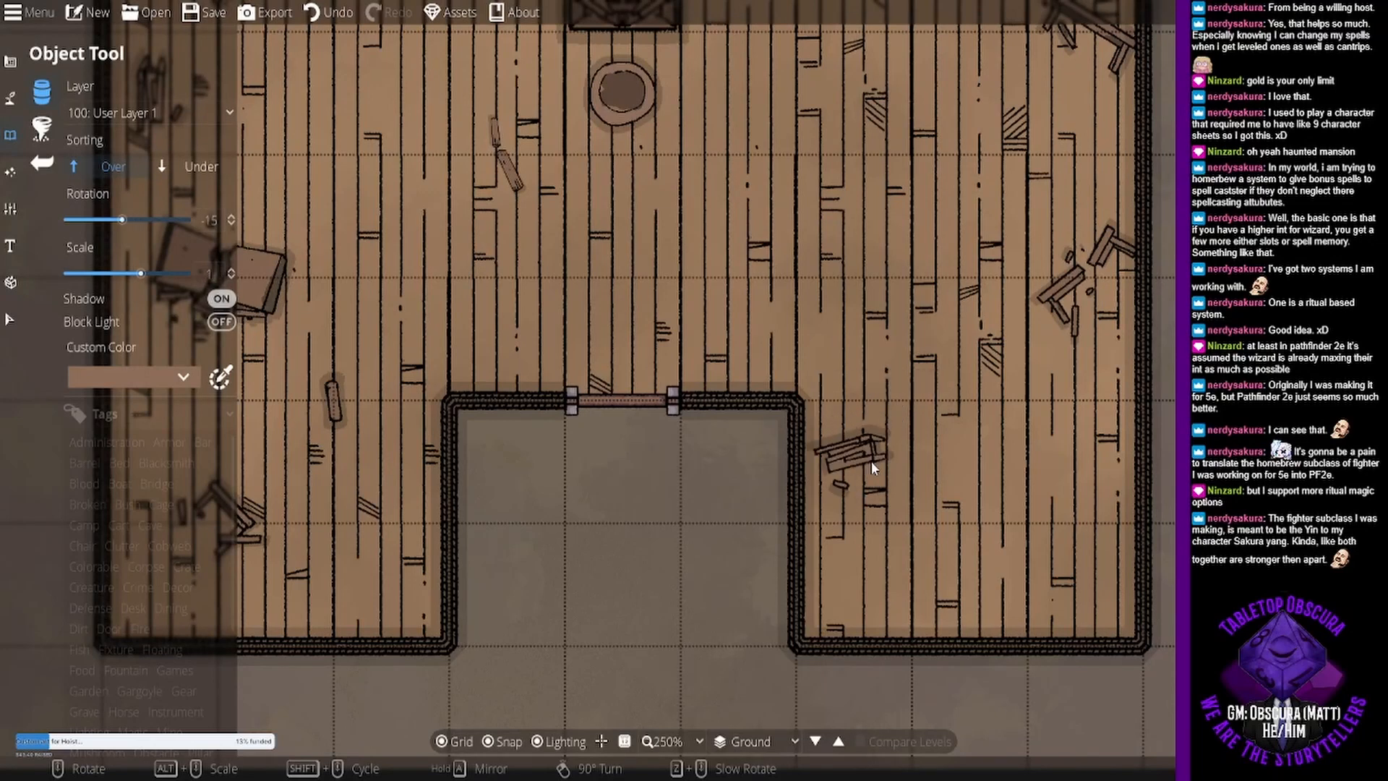
{"action": "scroll", "coordinate": [869, 466], "scroll_direction": "up", "scroll_amount": 3}
{"action": "left_click", "coordinate": [869, 466]}
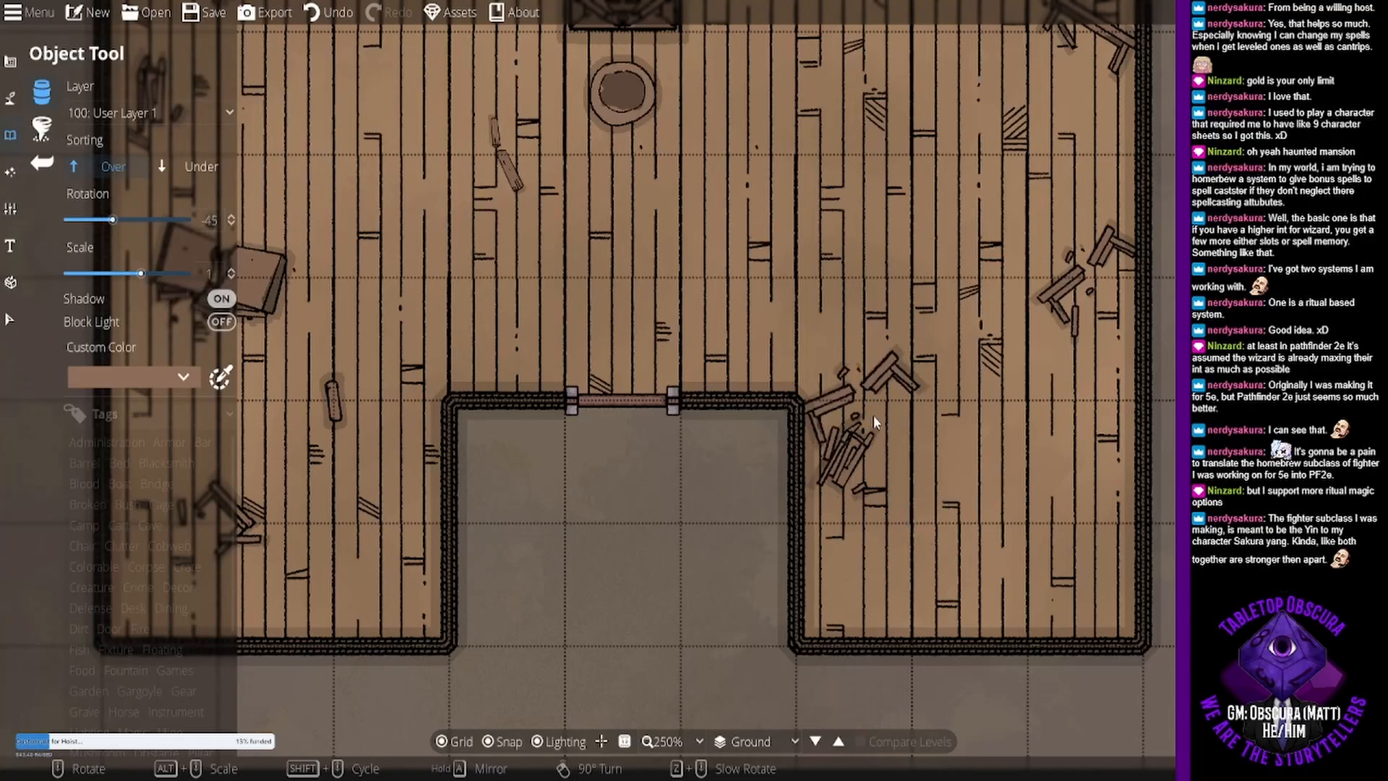
- Pile Table Broken 02 rotated 30° and Table Broken 03 rotated 165° onto the debris in the southeast wing
{"action": "scroll", "coordinate": [874, 415], "scroll_direction": "up", "scroll_amount": 3}
{"action": "scroll", "coordinate": [899, 441], "scroll_direction": "up", "scroll_amount": 3}
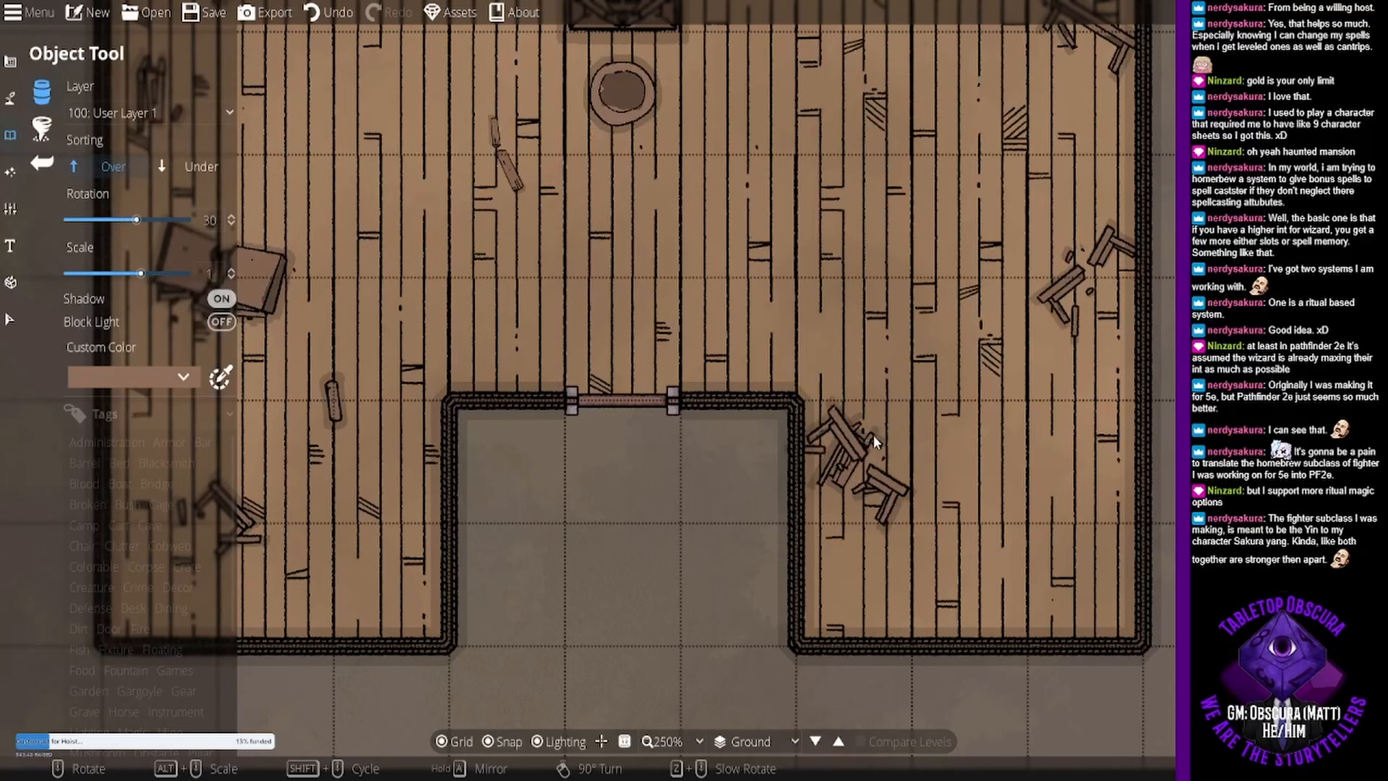
{"action": "left_click", "coordinate": [894, 439]}
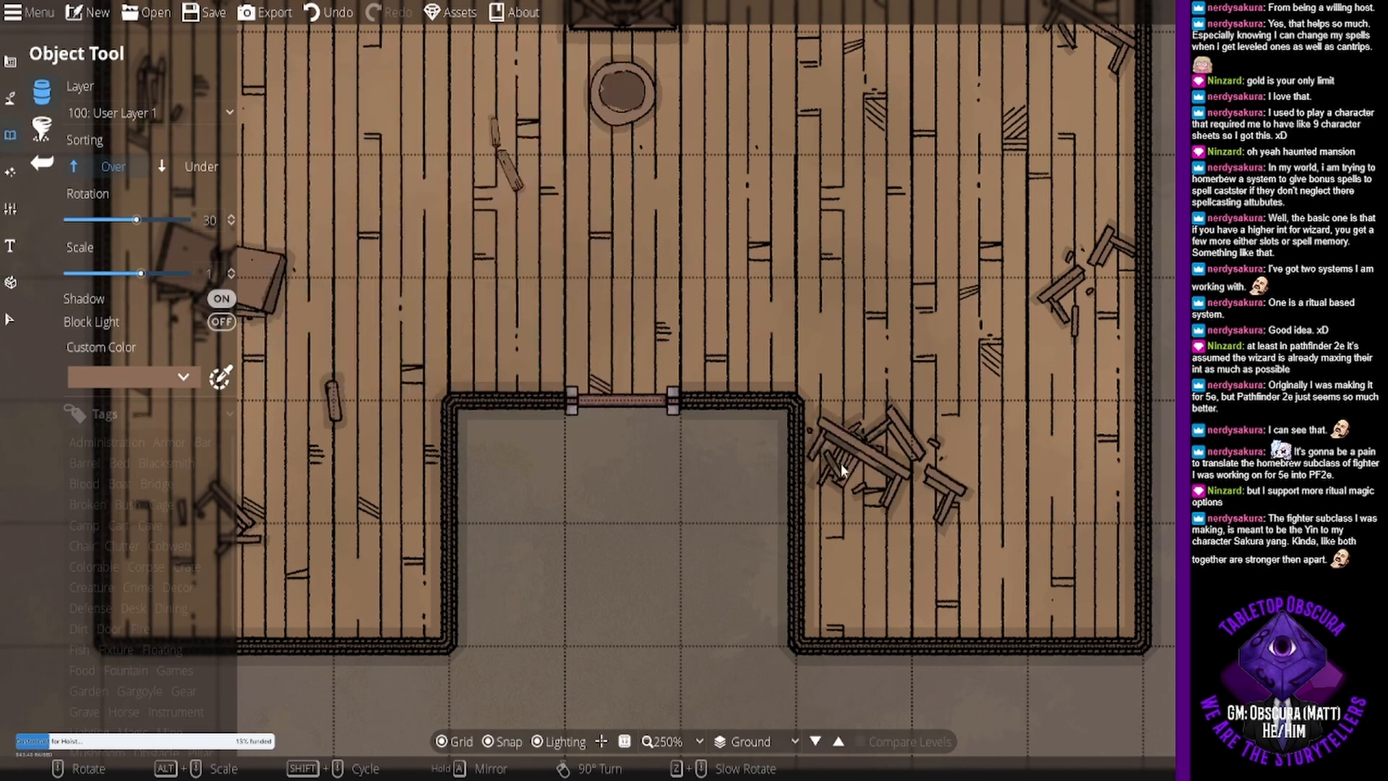
{"action": "scroll", "coordinate": [889, 470], "scroll_direction": "up", "scroll_amount": 7}
{"action": "scroll", "coordinate": [900, 464], "scroll_direction": "up", "scroll_amount": 2}
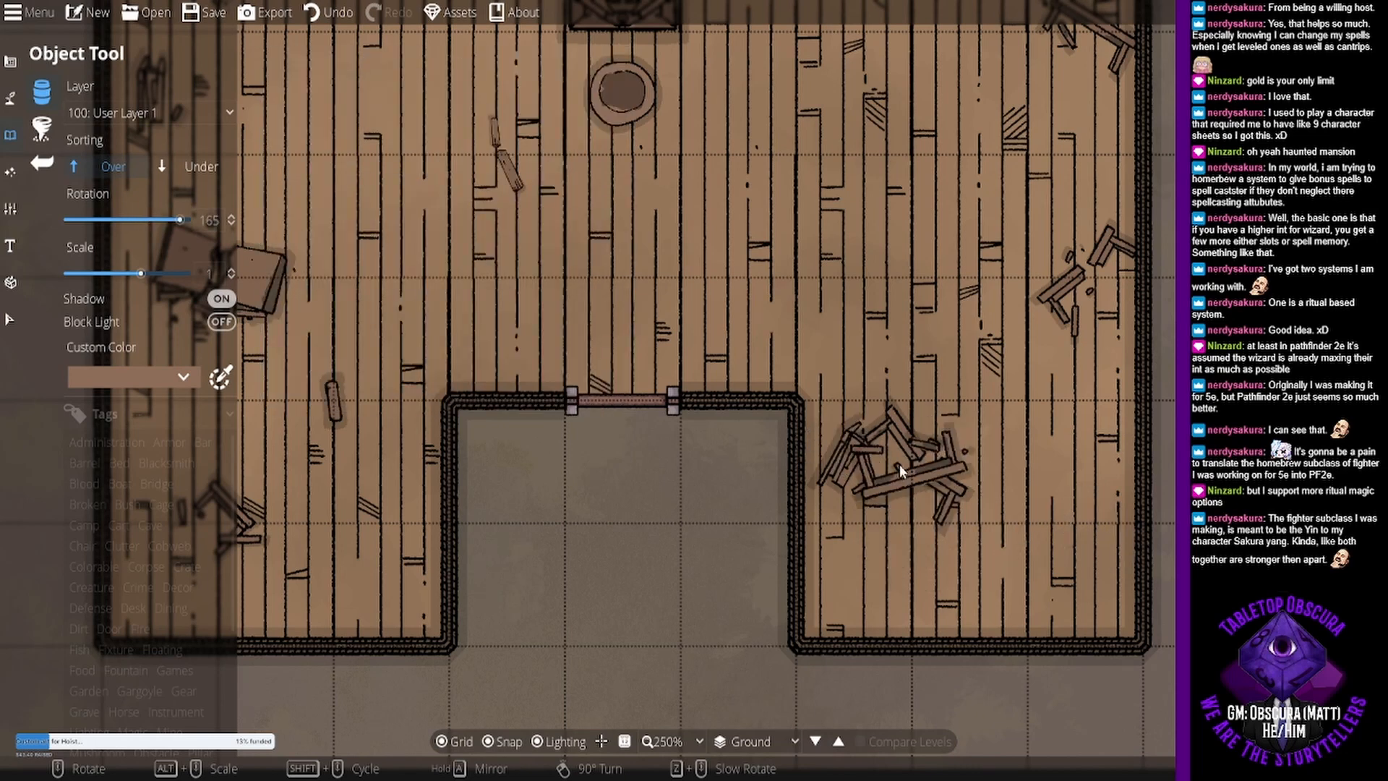
{"action": "left_click", "coordinate": [899, 464]}
- Set the custom color to dark red and place Armchair Broken 02 at rotation 0° against the north wall near the northwest corner
{"action": "left_click_drag", "start_coordinate": [866, 284], "coordinate": [856, 444]}
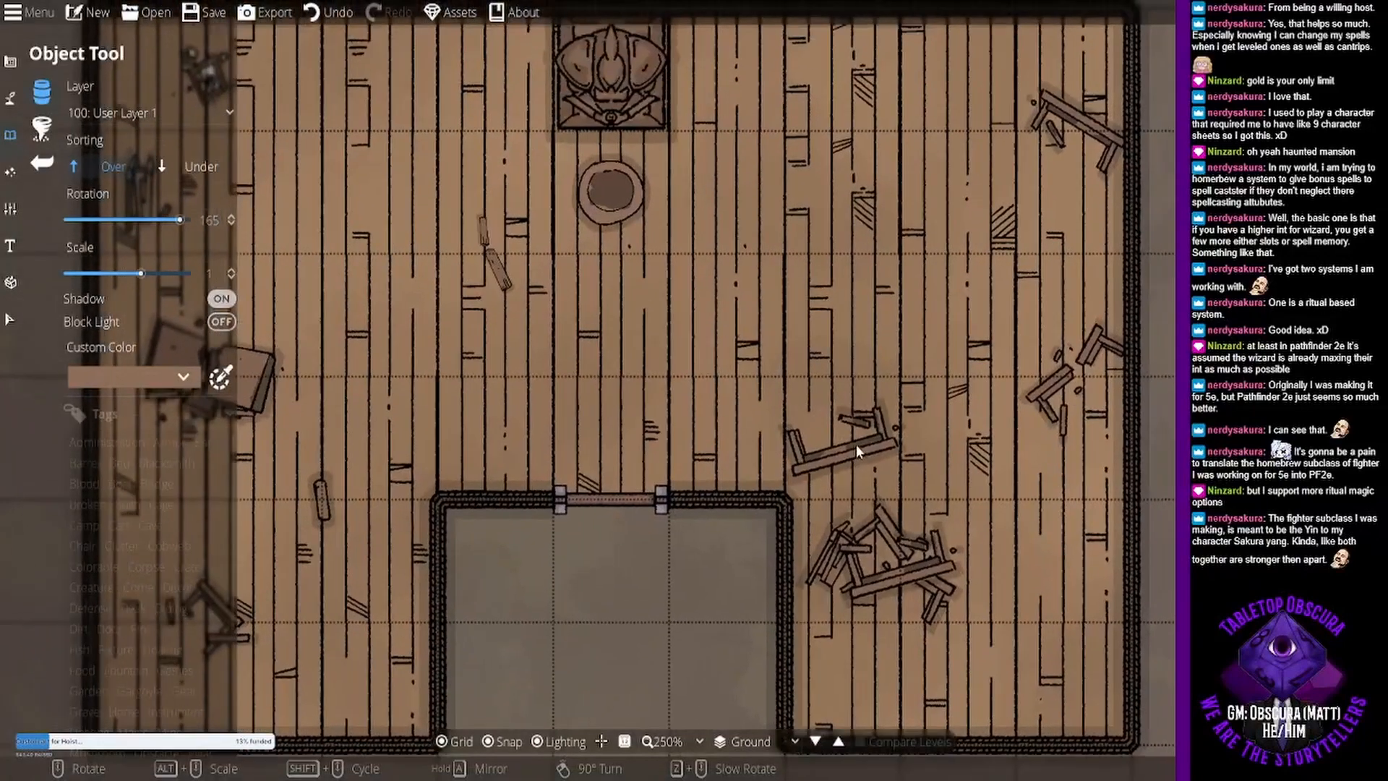
{"action": "left_click_drag", "start_coordinate": [839, 266], "coordinate": [997, 402]}
{"action": "scroll", "coordinate": [998, 402], "scroll_direction": "down", "scroll_amount": 3}
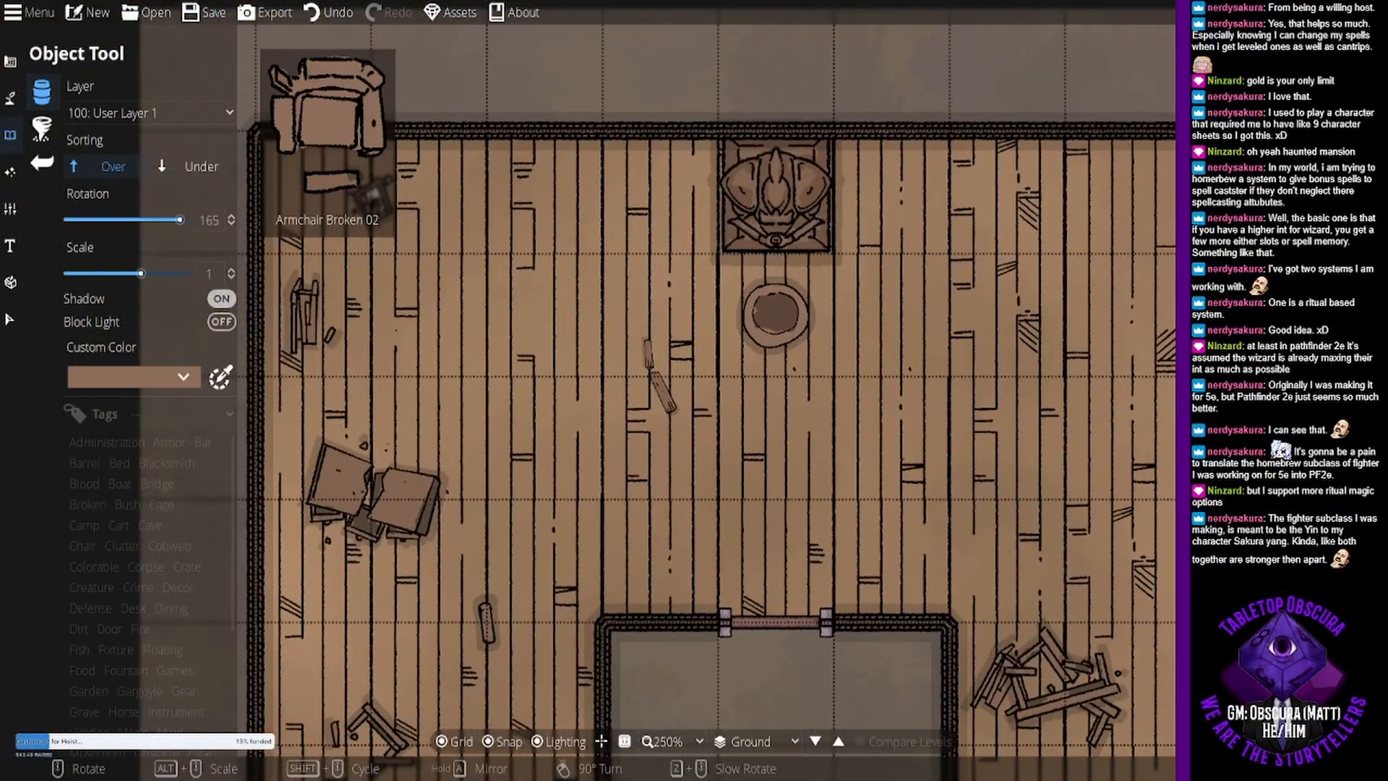
{"action": "left_click", "coordinate": [94, 376]}
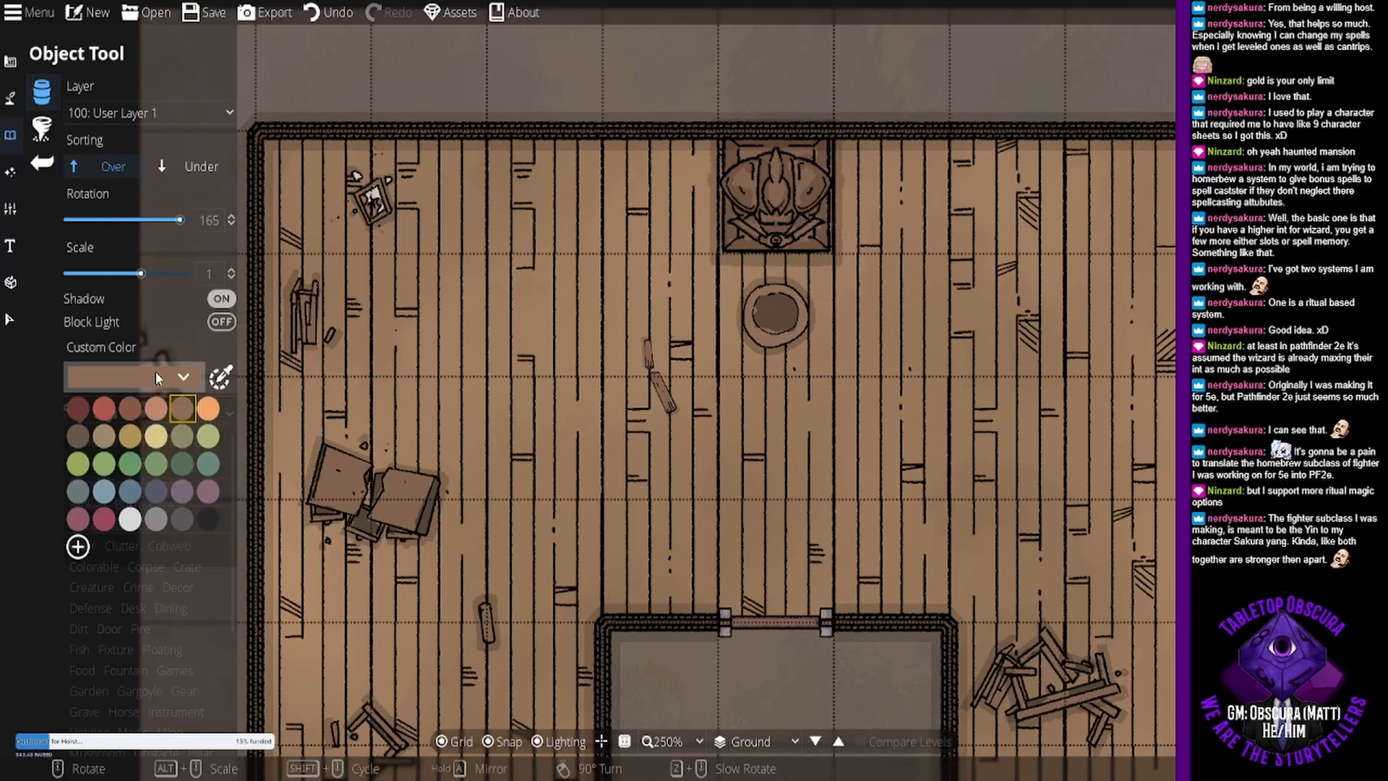
{"action": "left_click", "coordinate": [79, 408]}
{"action": "scroll", "coordinate": [694, 366], "scroll_direction": "down", "scroll_amount": 3}
{"action": "scroll", "coordinate": [489, 210], "scroll_direction": "down", "scroll_amount": 11}
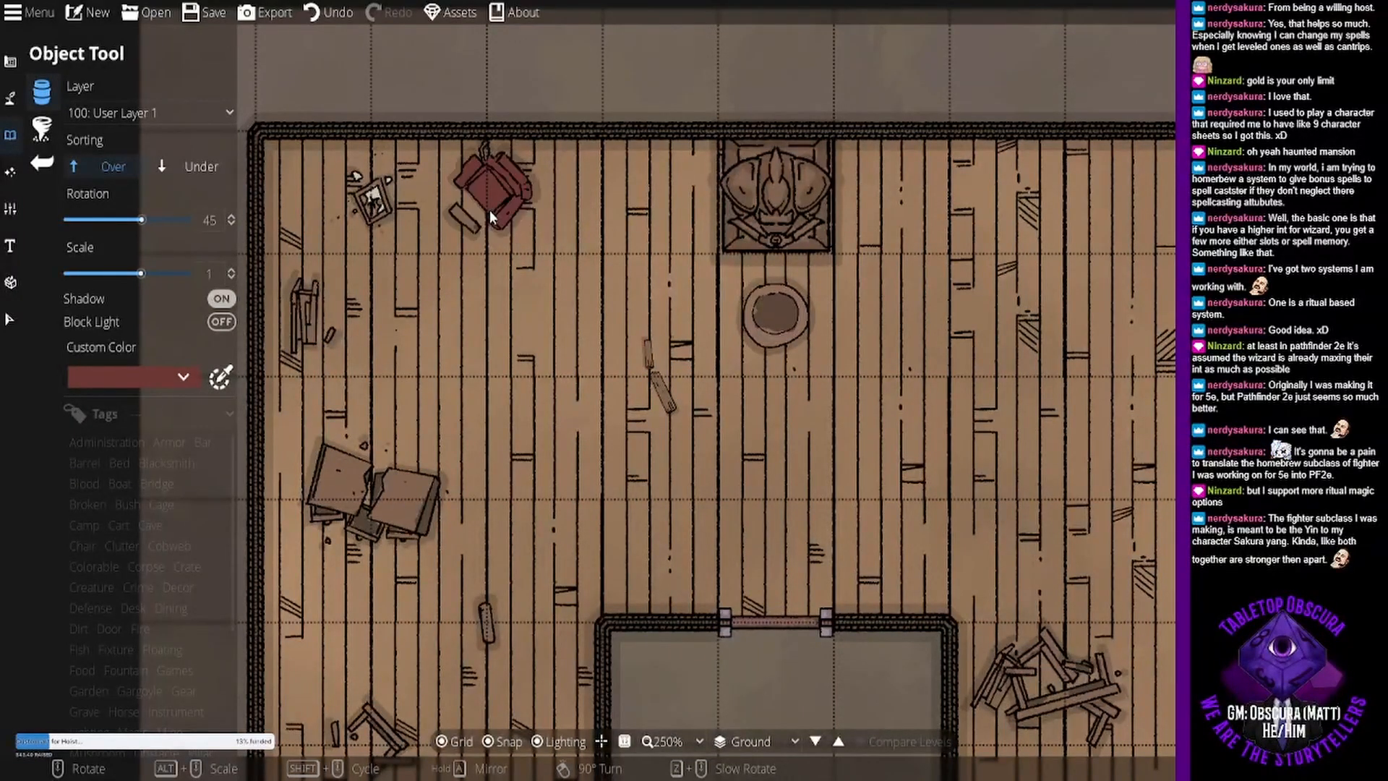
{"action": "scroll", "coordinate": [484, 209], "scroll_direction": "up", "scroll_amount": 3}
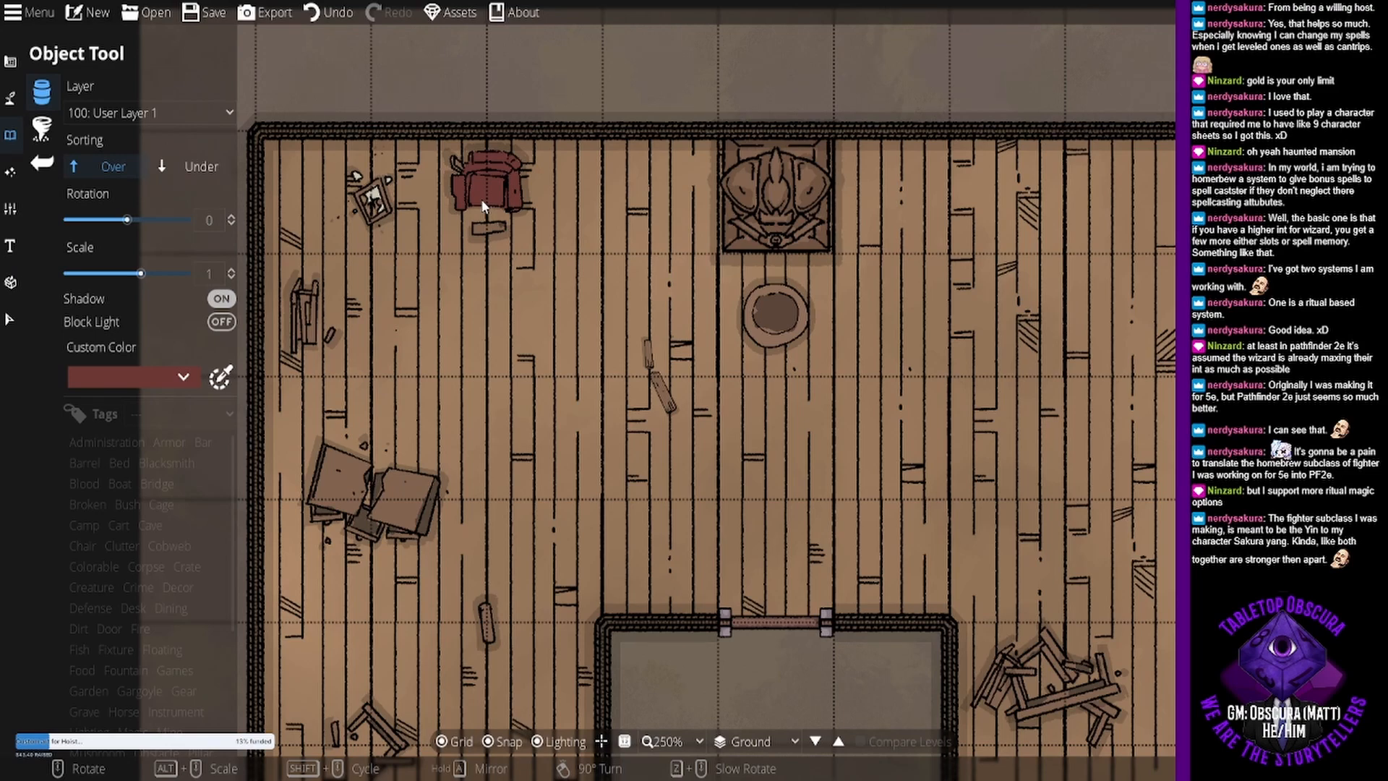
{"action": "left_click", "coordinate": [483, 205]}
- Place dark red Armchair Broken 01 rotated -150° at the inner wall corner east of the doorway
{"action": "left_click_drag", "start_coordinate": [870, 468], "coordinate": [687, 389]}
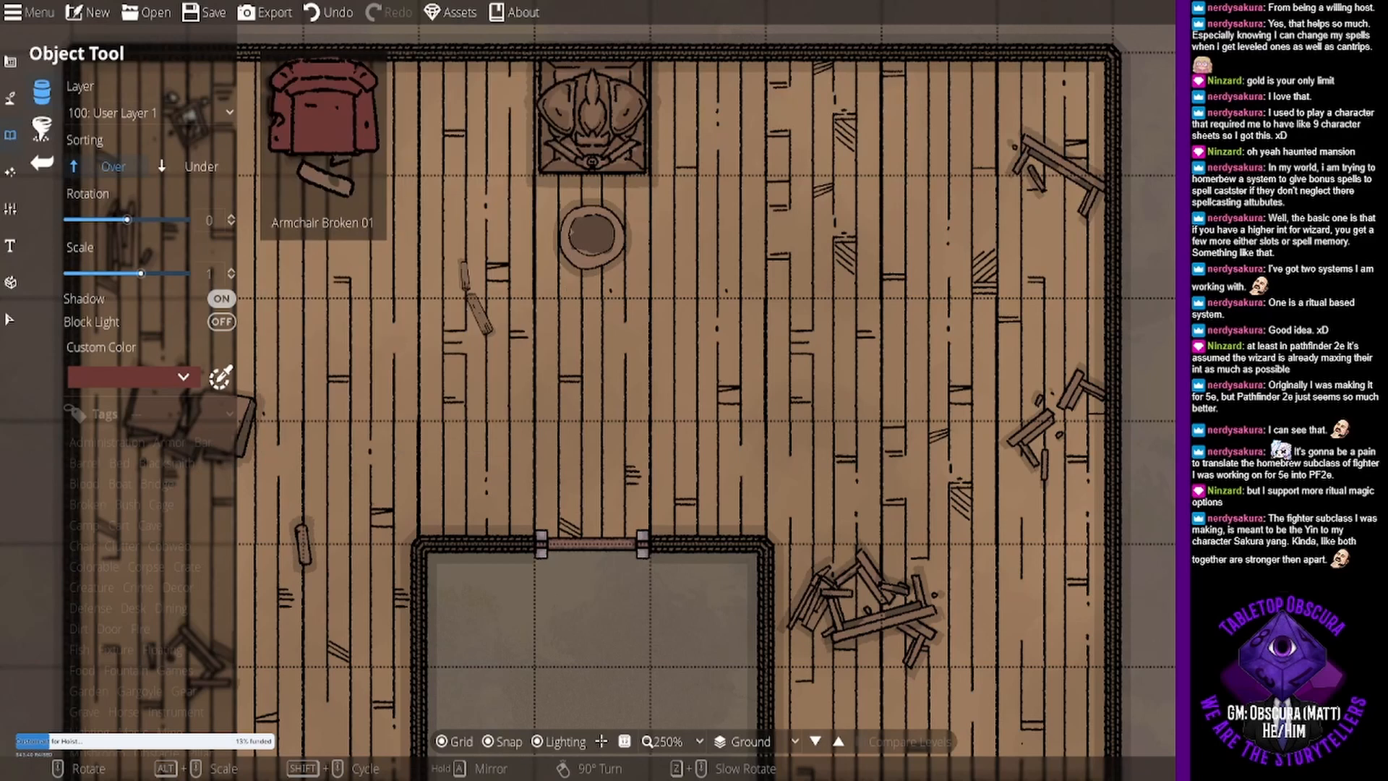
{"action": "left_click", "coordinate": [1229, 94]}
{"action": "scroll", "coordinate": [794, 449], "scroll_direction": "up", "scroll_amount": 10}
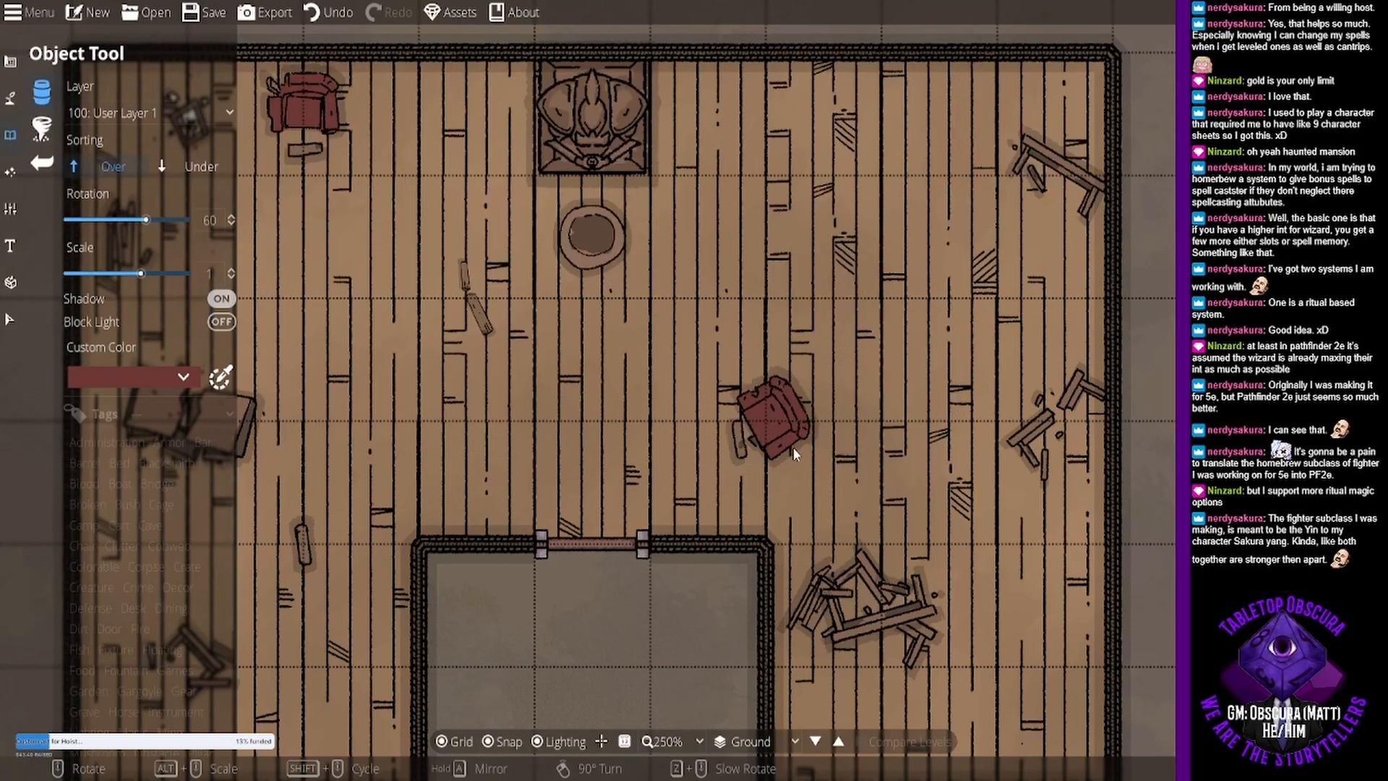
{"action": "scroll", "coordinate": [796, 449], "scroll_direction": "up", "scroll_amount": 4}
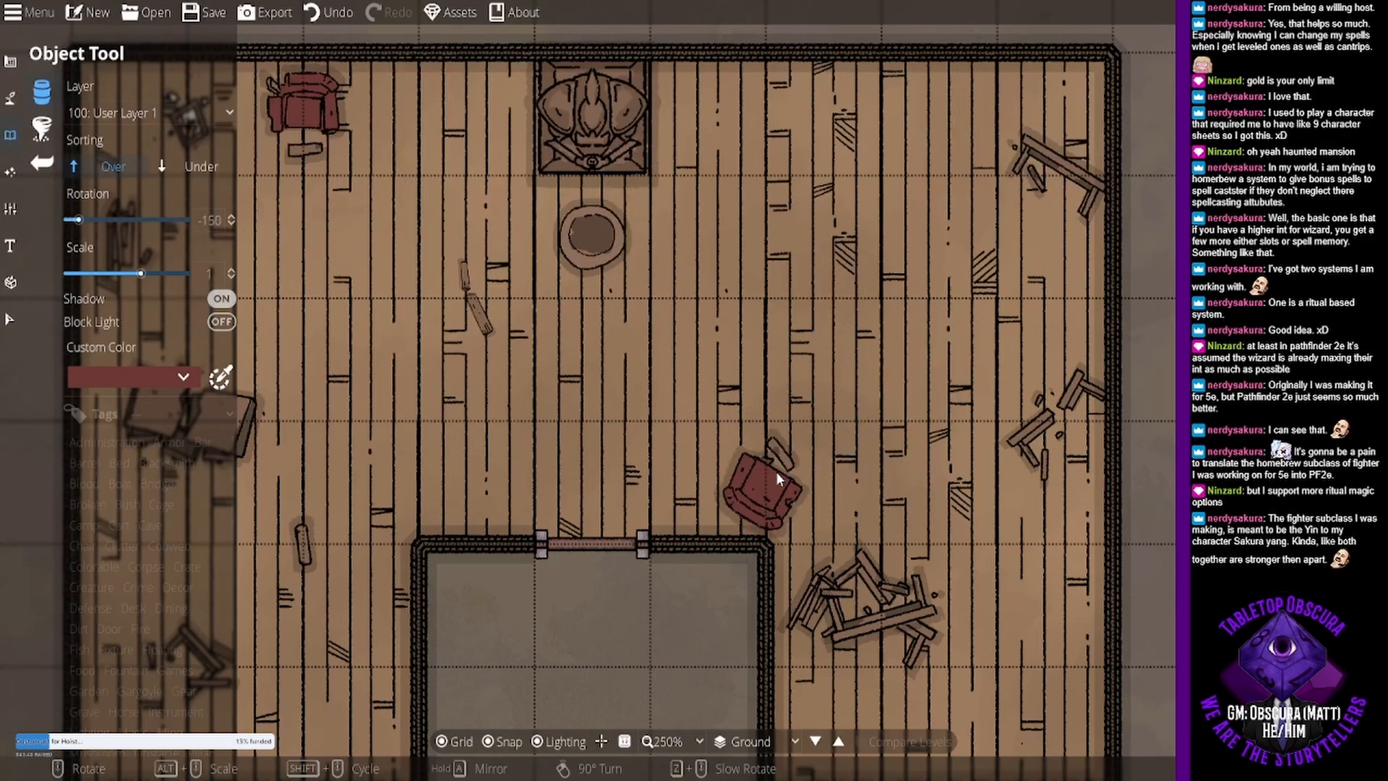
{"action": "left_click", "coordinate": [775, 471]}
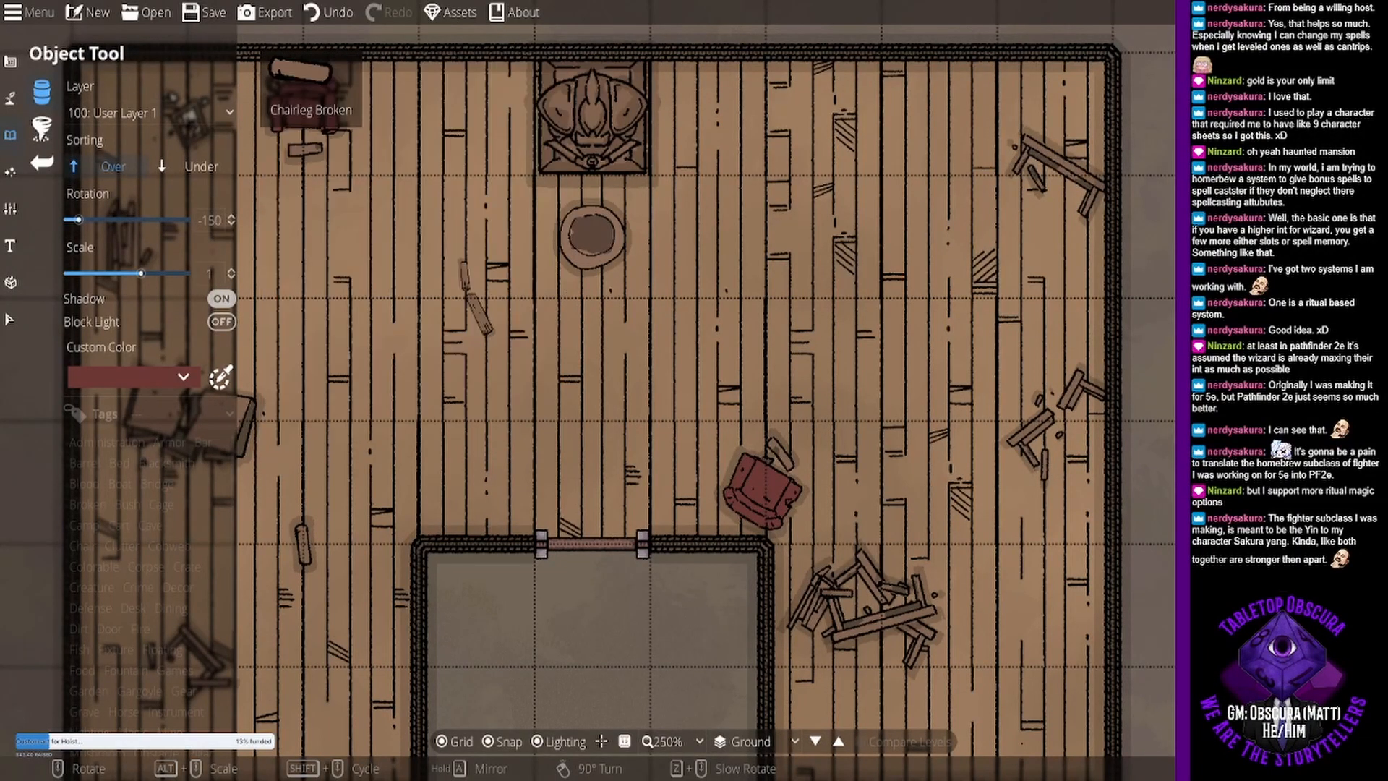
- Turn off object shadows and place a small teal dirt pile rotated -60° beside the broken furniture in the northeast corner
{"action": "left_click_drag", "start_coordinate": [940, 265], "coordinate": [1028, 234]}
{"action": "scroll", "coordinate": [989, 261], "scroll_direction": "down", "scroll_amount": 1}
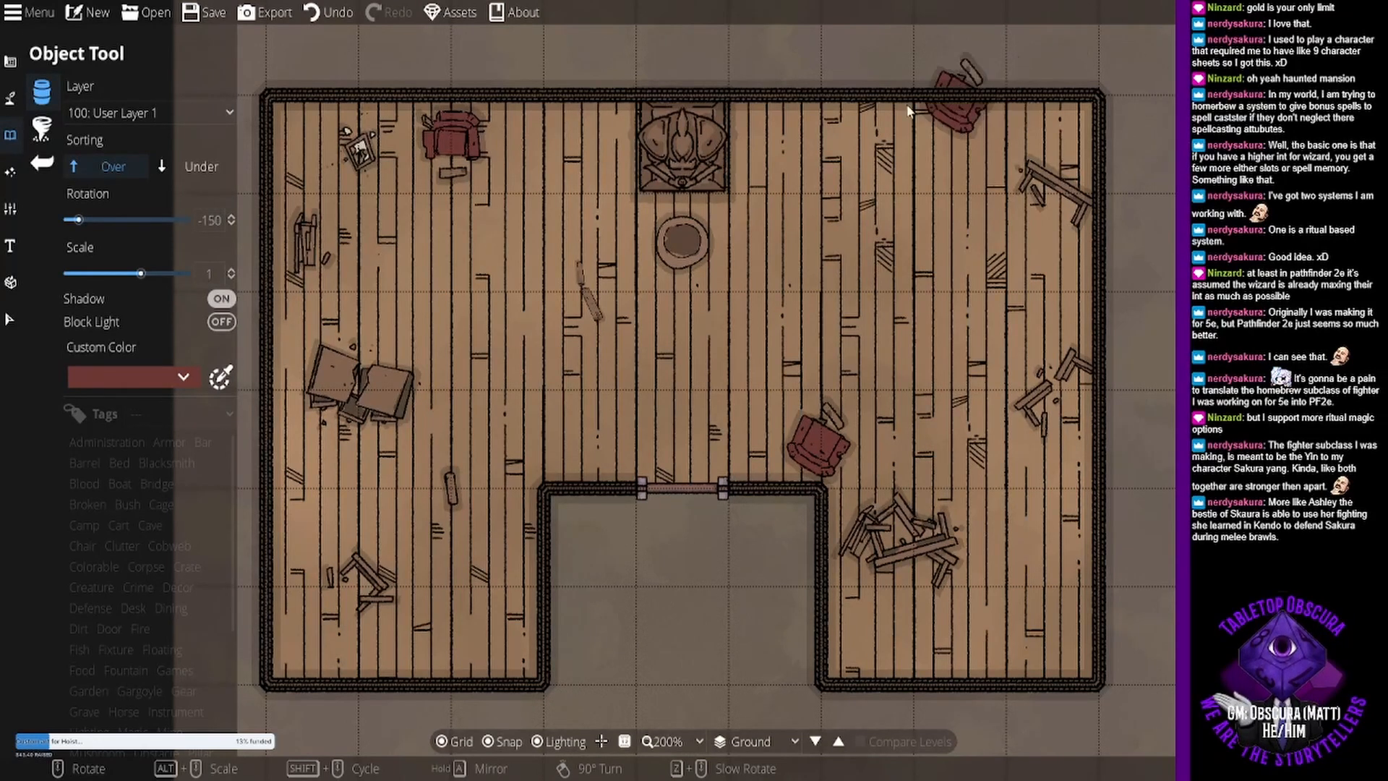
{"action": "left_click", "coordinate": [953, 192]}
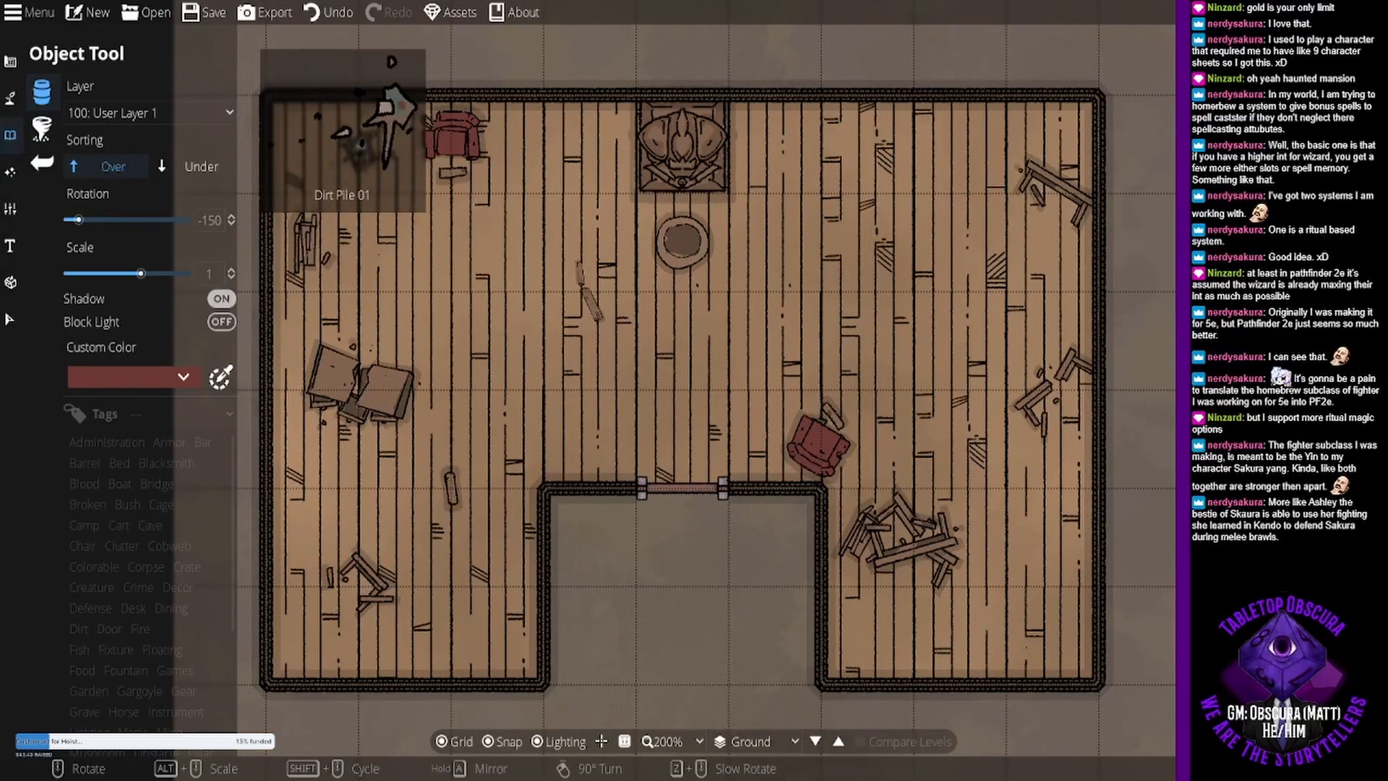
{"action": "left_click", "coordinate": [1258, 217]}
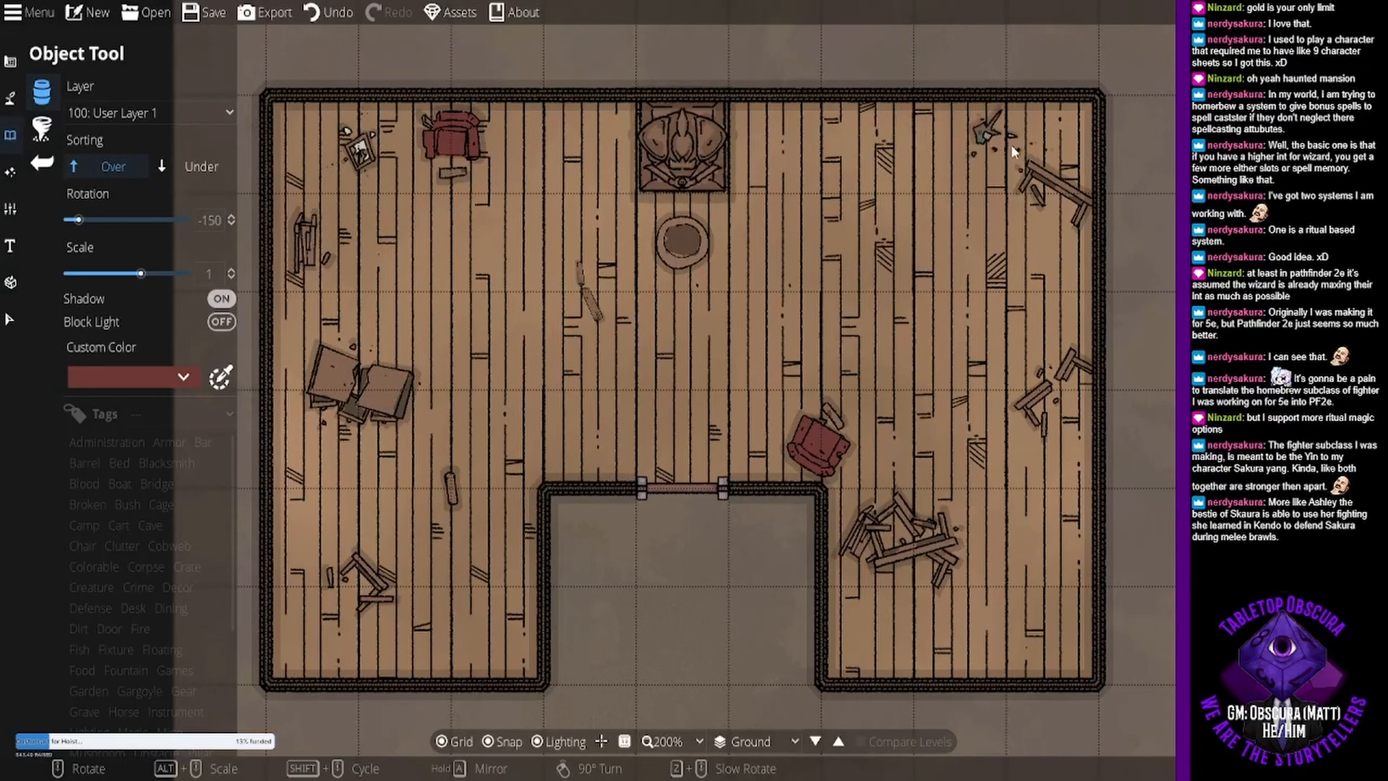
{"action": "scroll", "coordinate": [1012, 149], "scroll_direction": "up", "scroll_amount": 2}
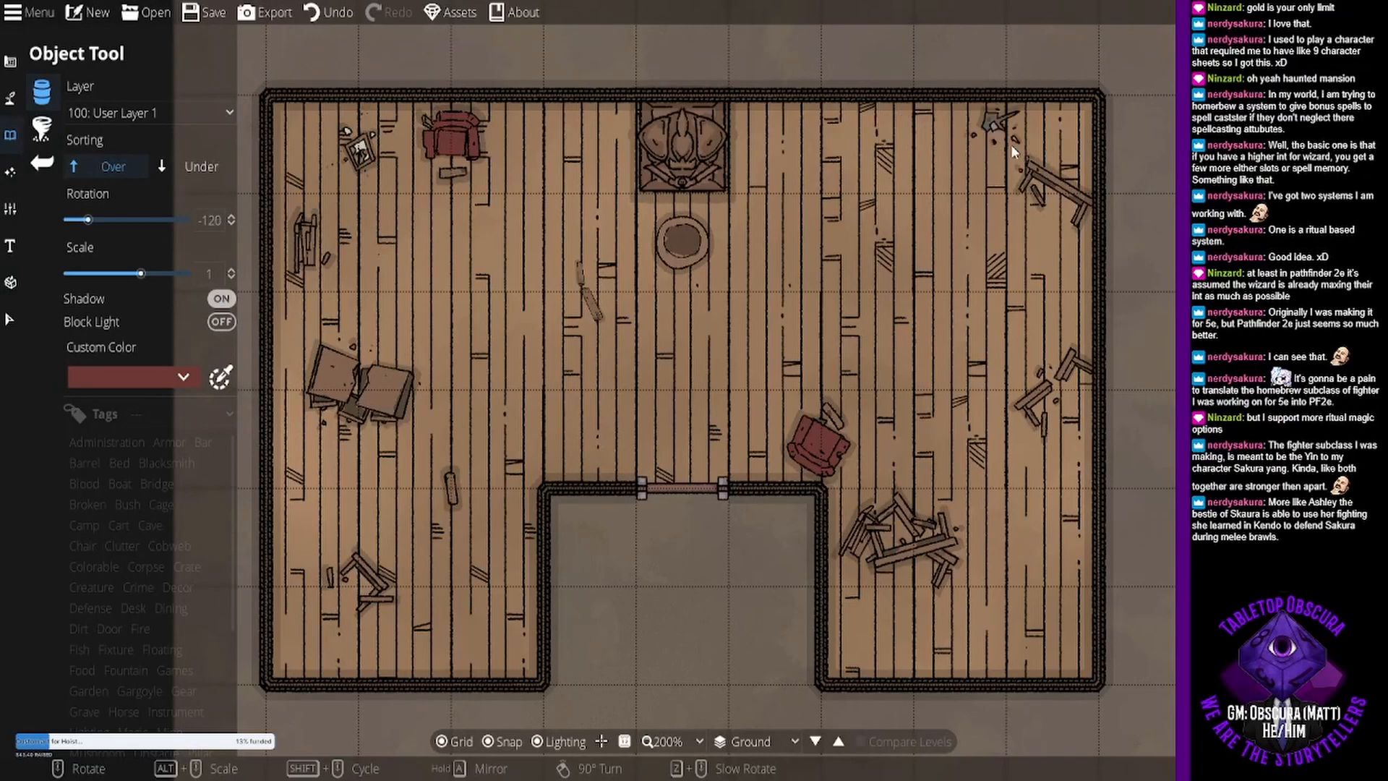
{"action": "left_click", "coordinate": [220, 304]}
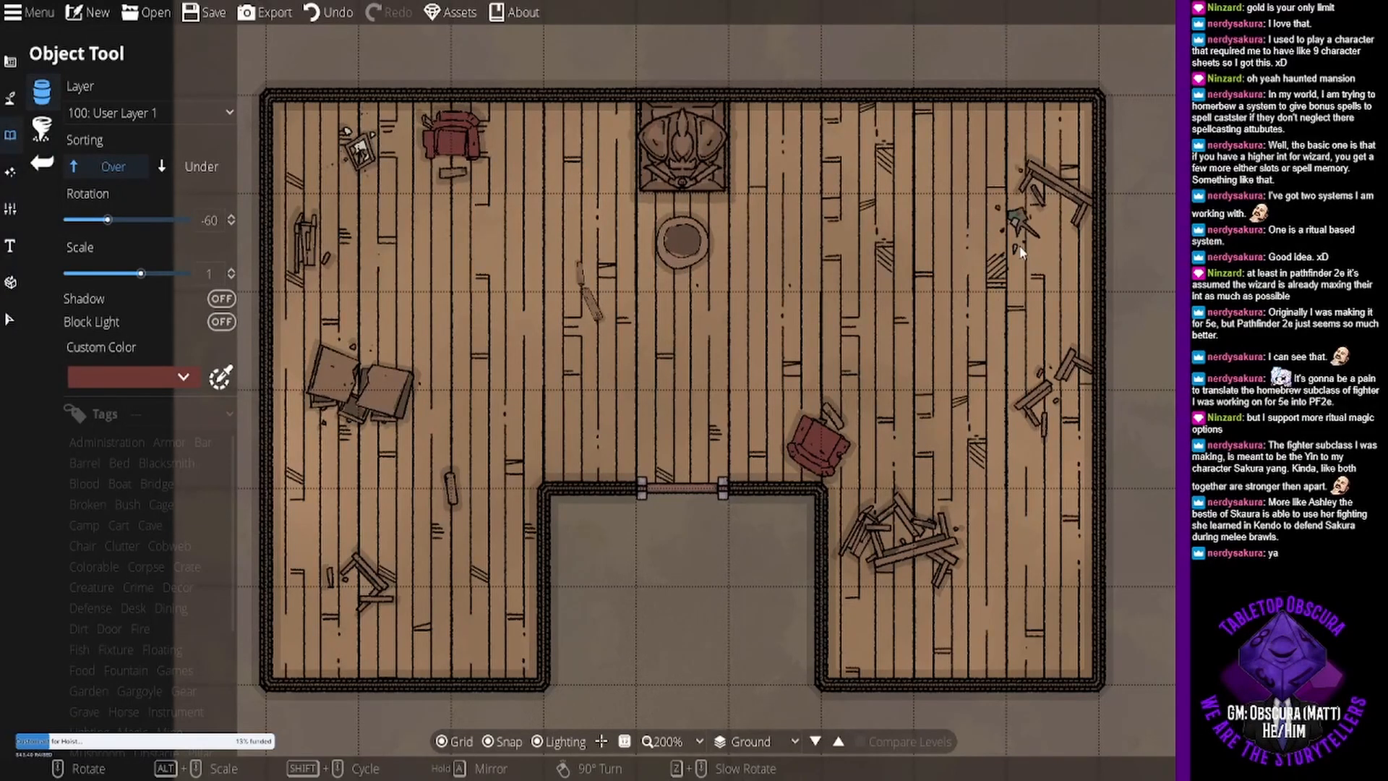
{"action": "left_click", "coordinate": [1229, 250]}
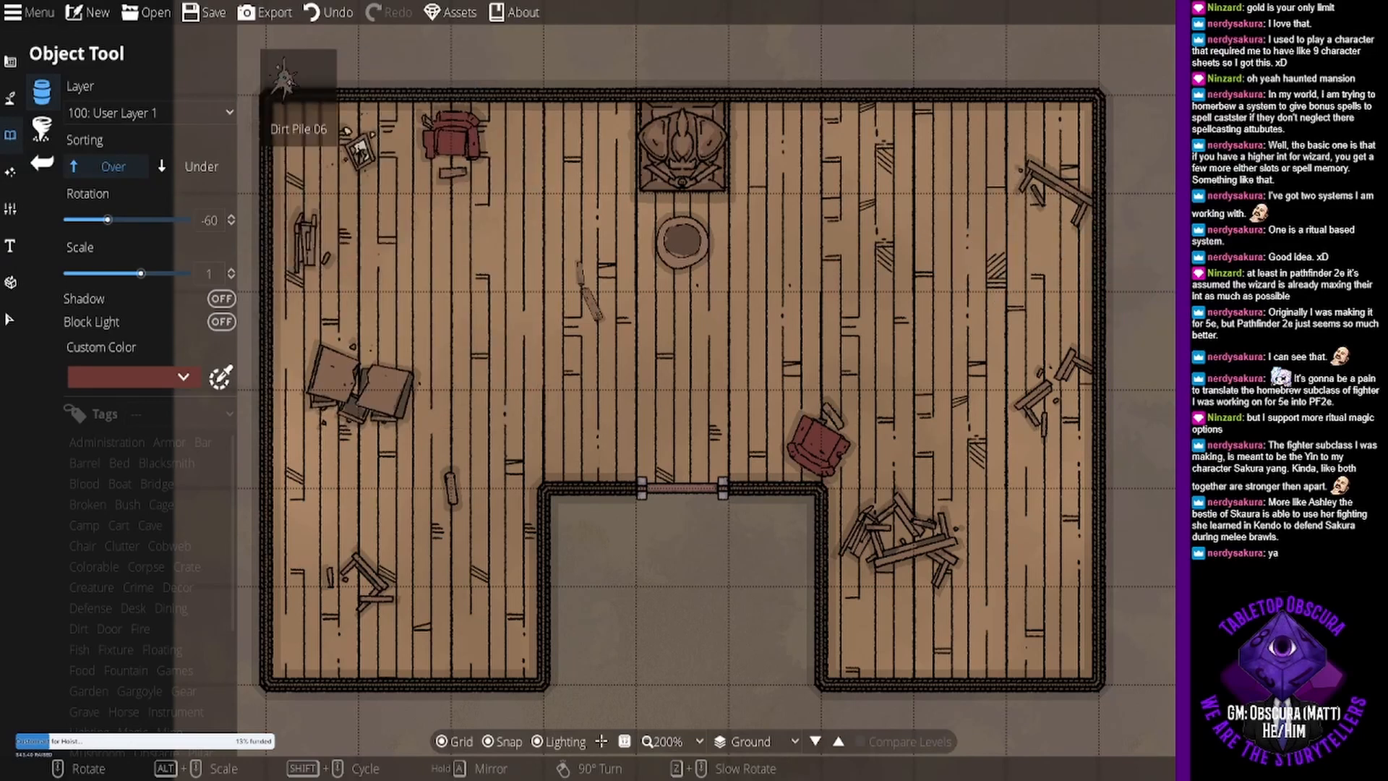
{"action": "left_click", "coordinate": [1021, 227]}
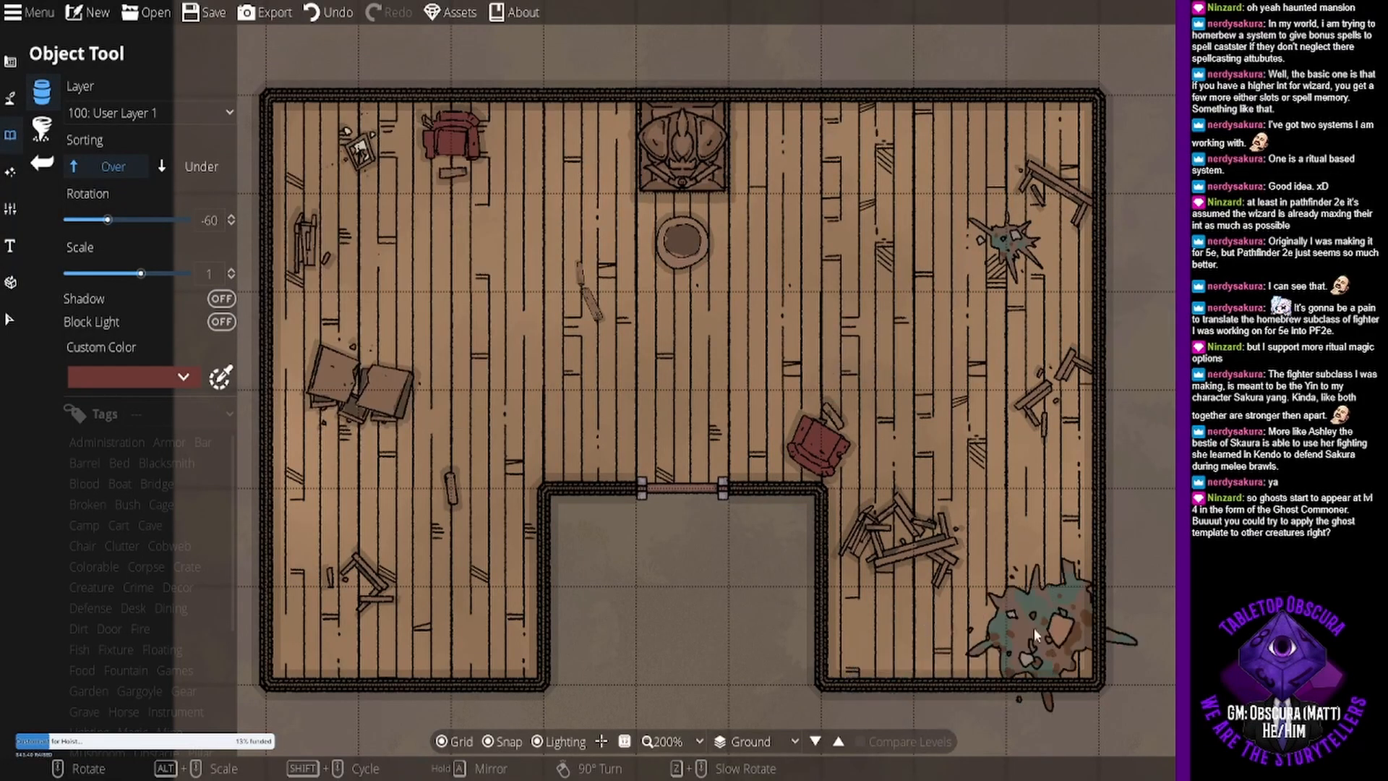
- Place the large teal debris splatter at rotation 105° and scale 1 in the southeast wing, beside the heap of broken tables
{"action": "right_click", "coordinate": [1021, 597]}
{"action": "scroll", "coordinate": [855, 280], "scroll_direction": "up", "scroll_amount": 2}
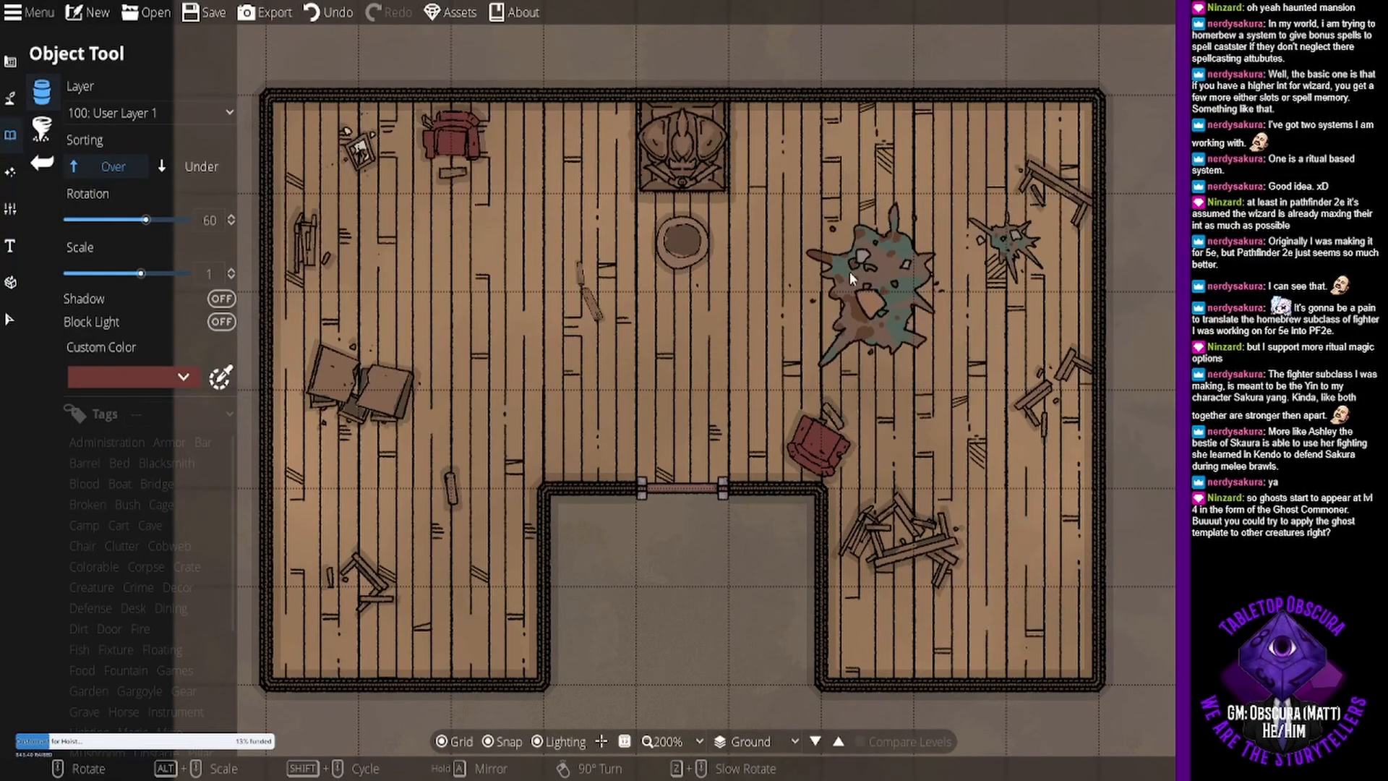
{"action": "scroll", "coordinate": [809, 184], "scroll_direction": "up", "scroll_amount": 3}
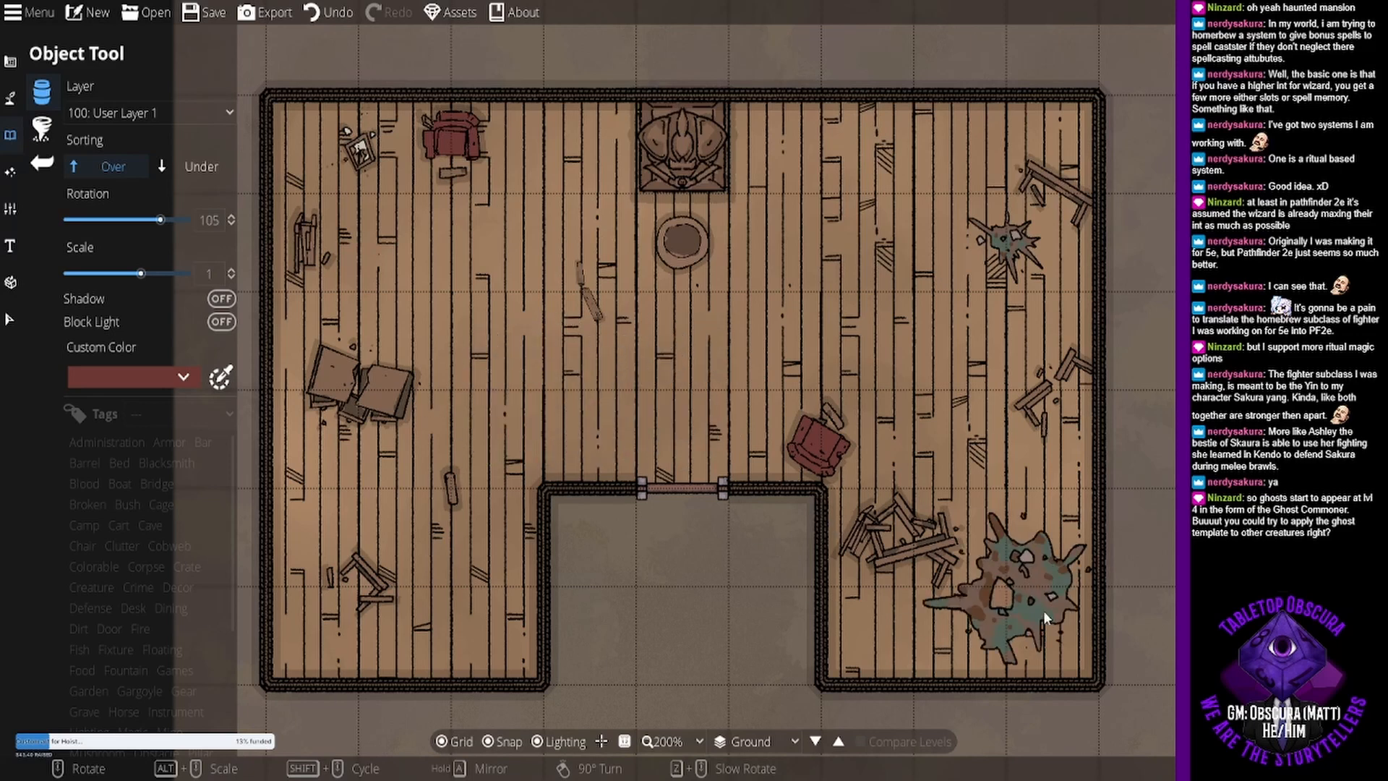
{"action": "left_click", "coordinate": [1007, 613]}
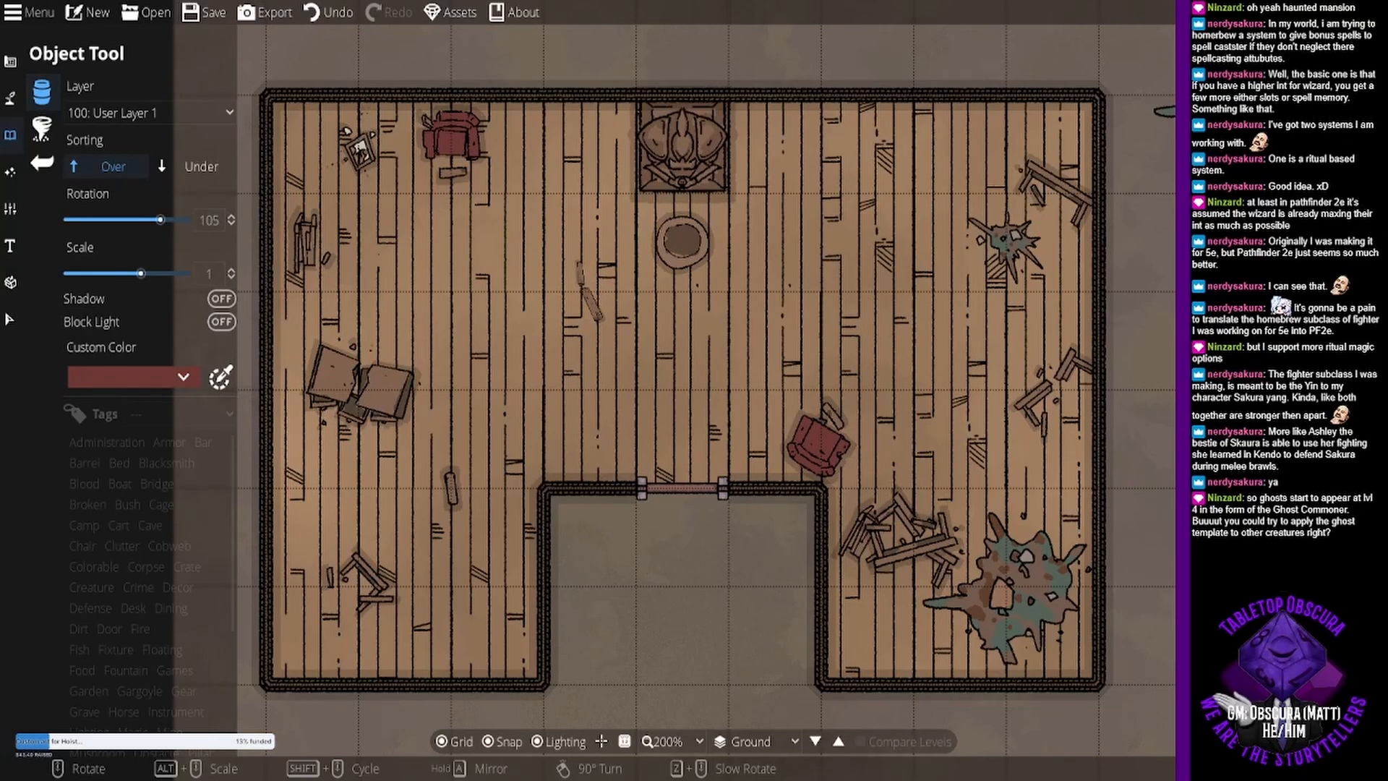
- Heap red rubble onto the large splatter in the southeast wing and add a small red piece to the northeast splatter
{"action": "left_click", "coordinate": [1041, 596]}
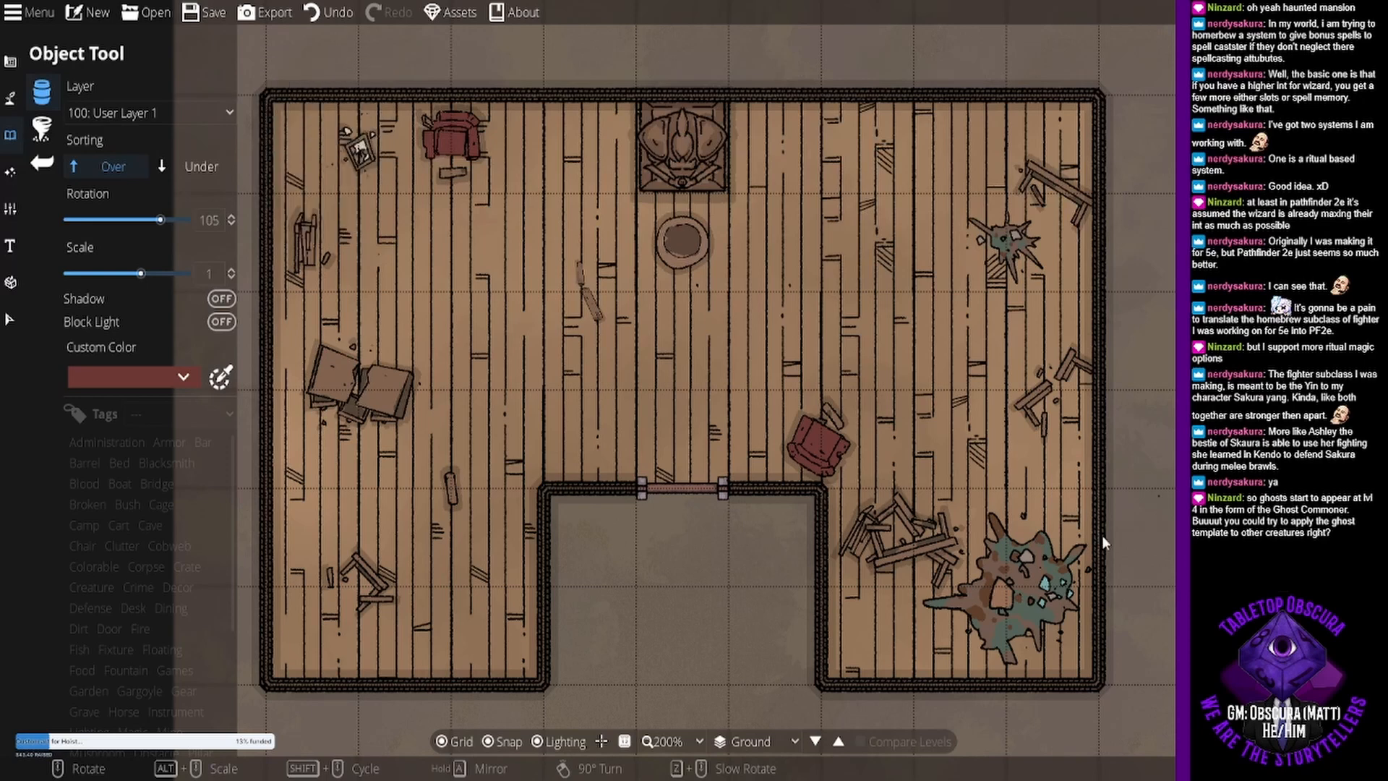
{"action": "left_click", "coordinate": [1000, 599]}
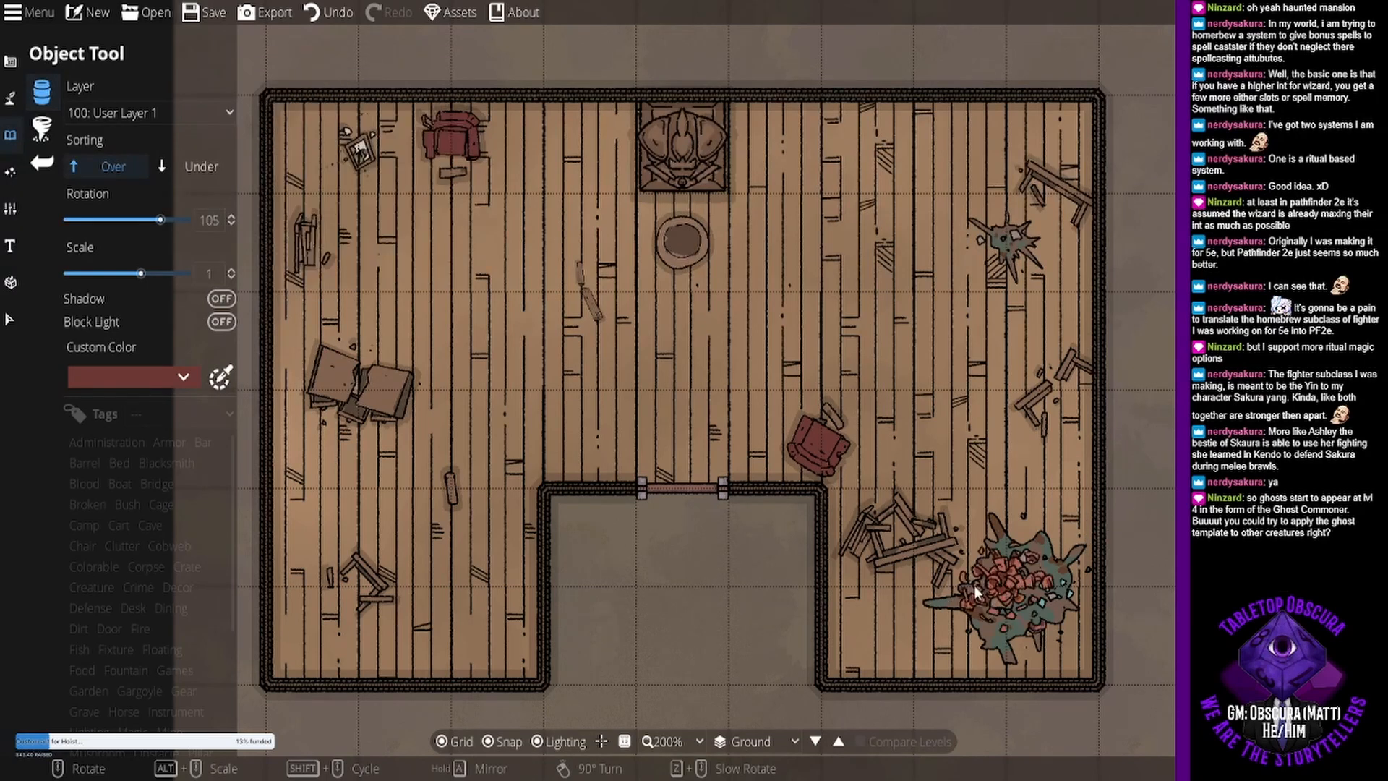
{"action": "left_click", "coordinate": [995, 593]}
{"action": "left_click", "coordinate": [1244, 217]}
{"action": "left_click", "coordinate": [1023, 240]}
- Disable snapping and place Candle 02 at scale 1 on the floor, two on each side of the statue, with varied rotations
{"action": "left_click_drag", "start_coordinate": [767, 302], "coordinate": [811, 295]}
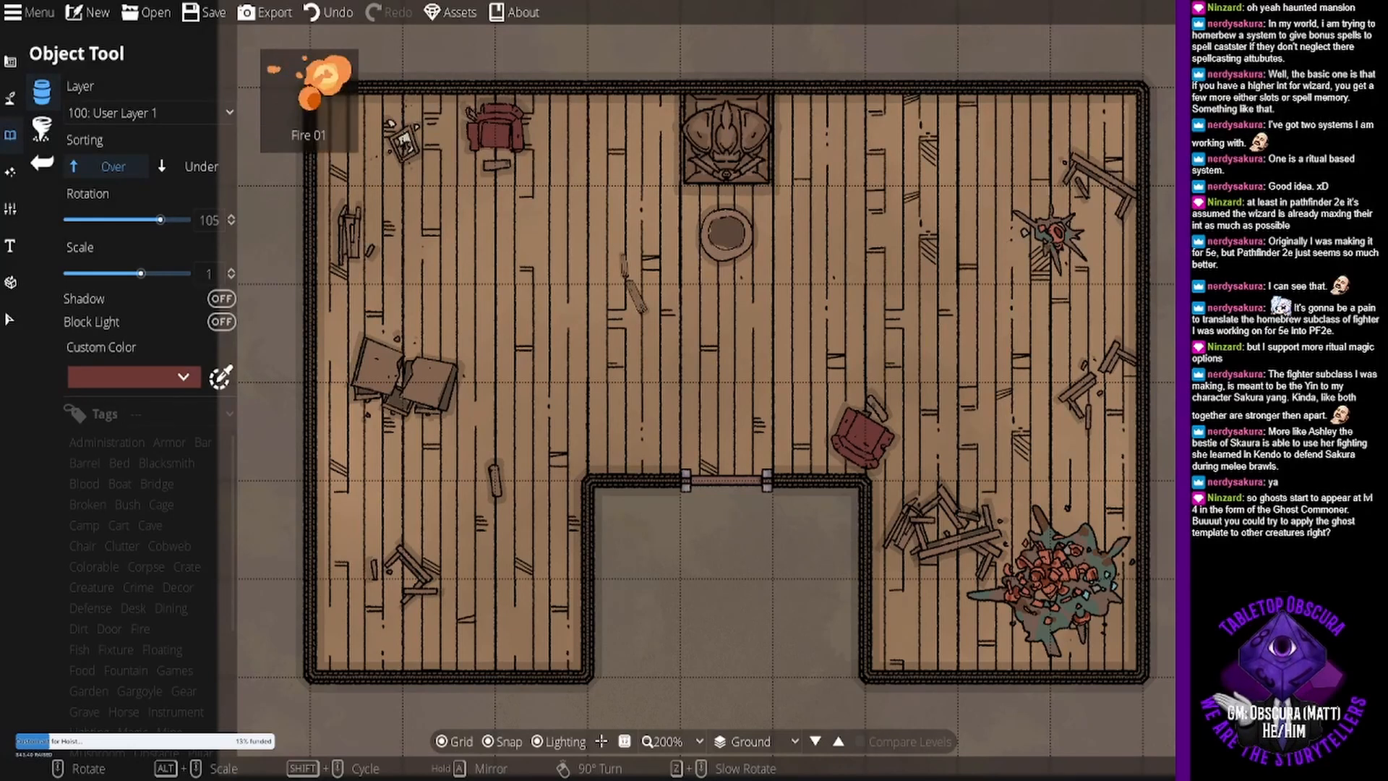
{"action": "left_click", "coordinate": [1236, 325]}
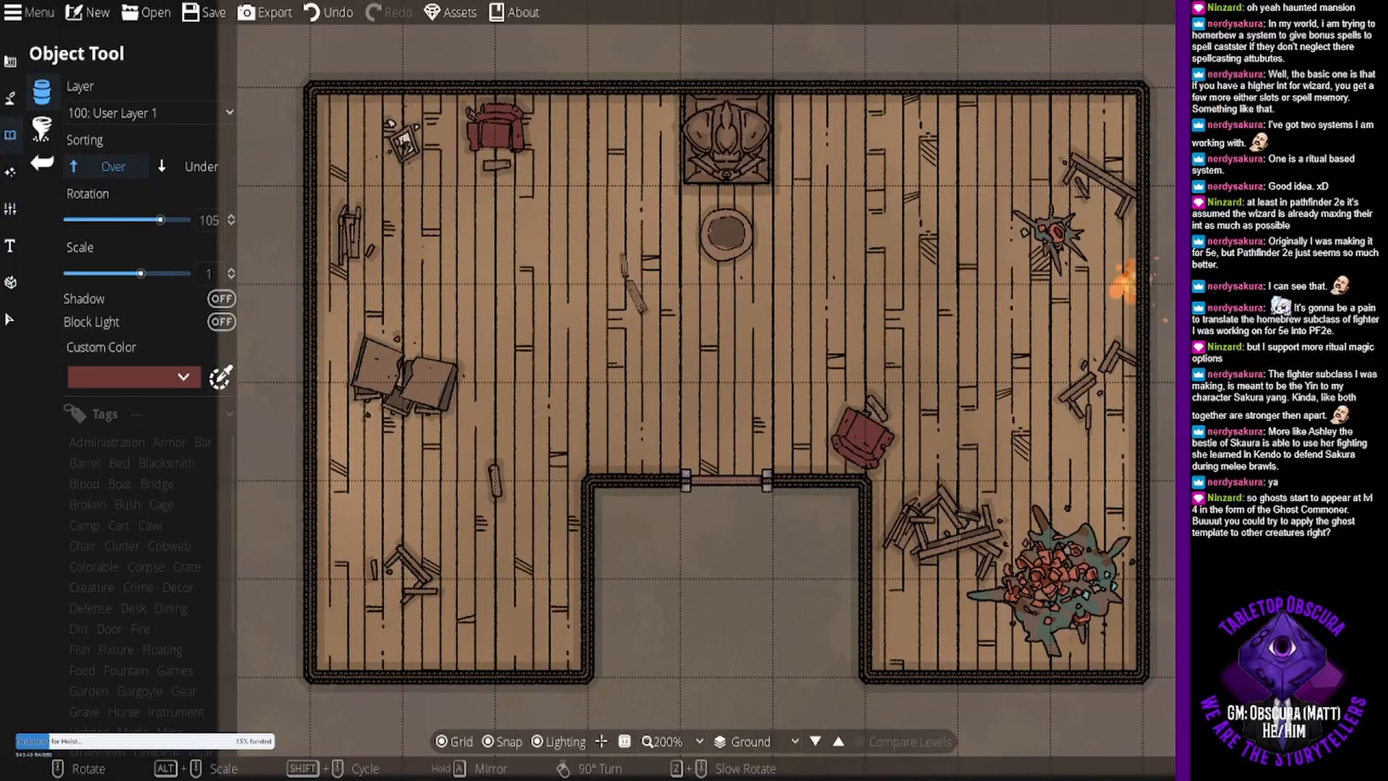
{"action": "left_click", "coordinate": [1230, 297]}
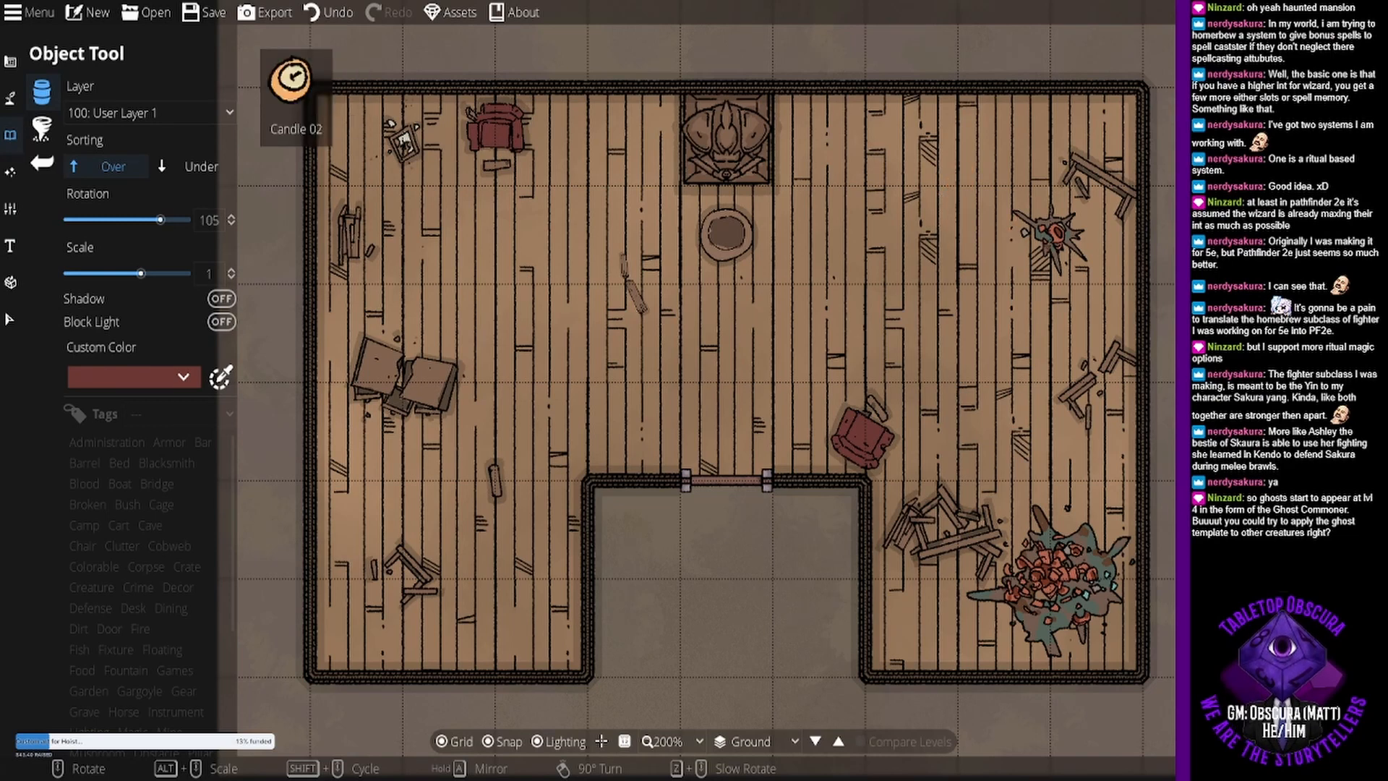
{"action": "left_click", "coordinate": [1229, 224]}
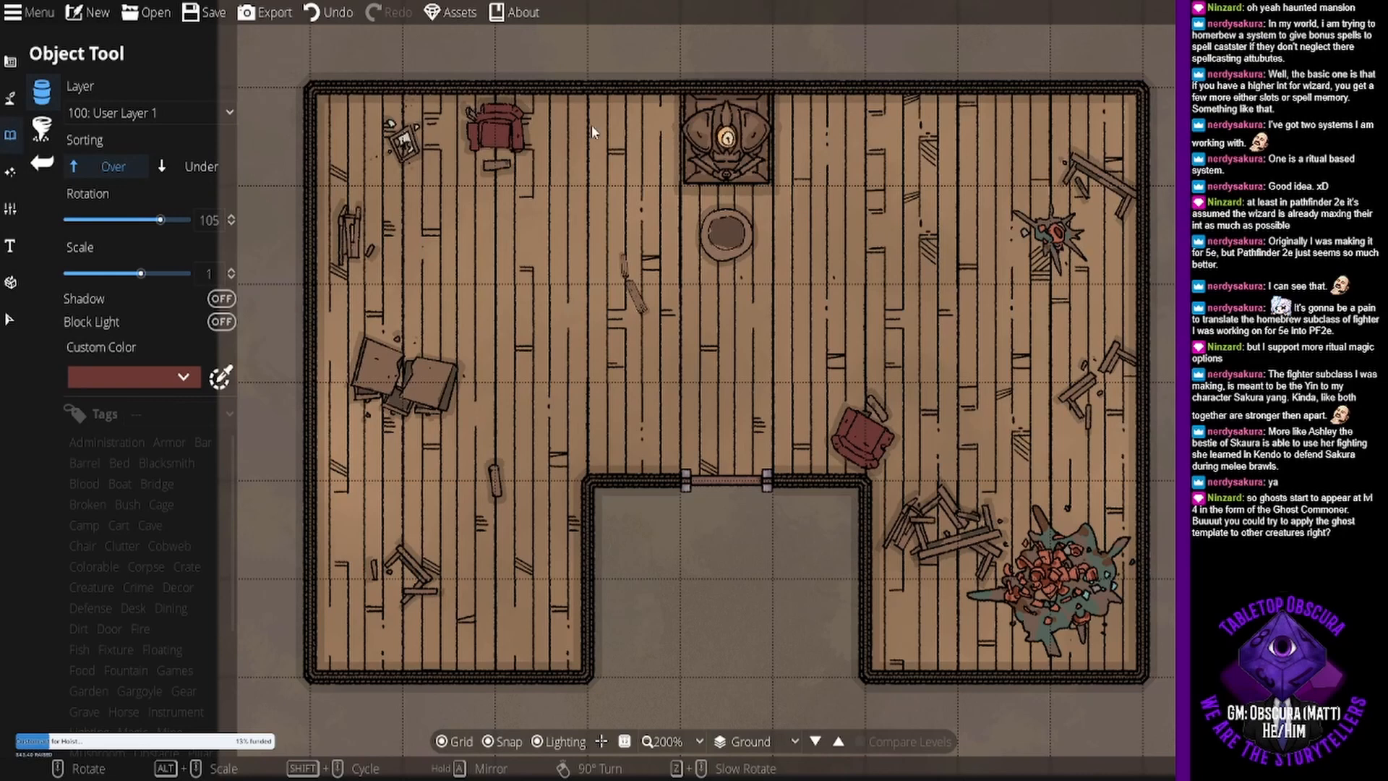
{"action": "left_click", "coordinate": [499, 743]}
{"action": "left_click", "coordinate": [796, 119]}
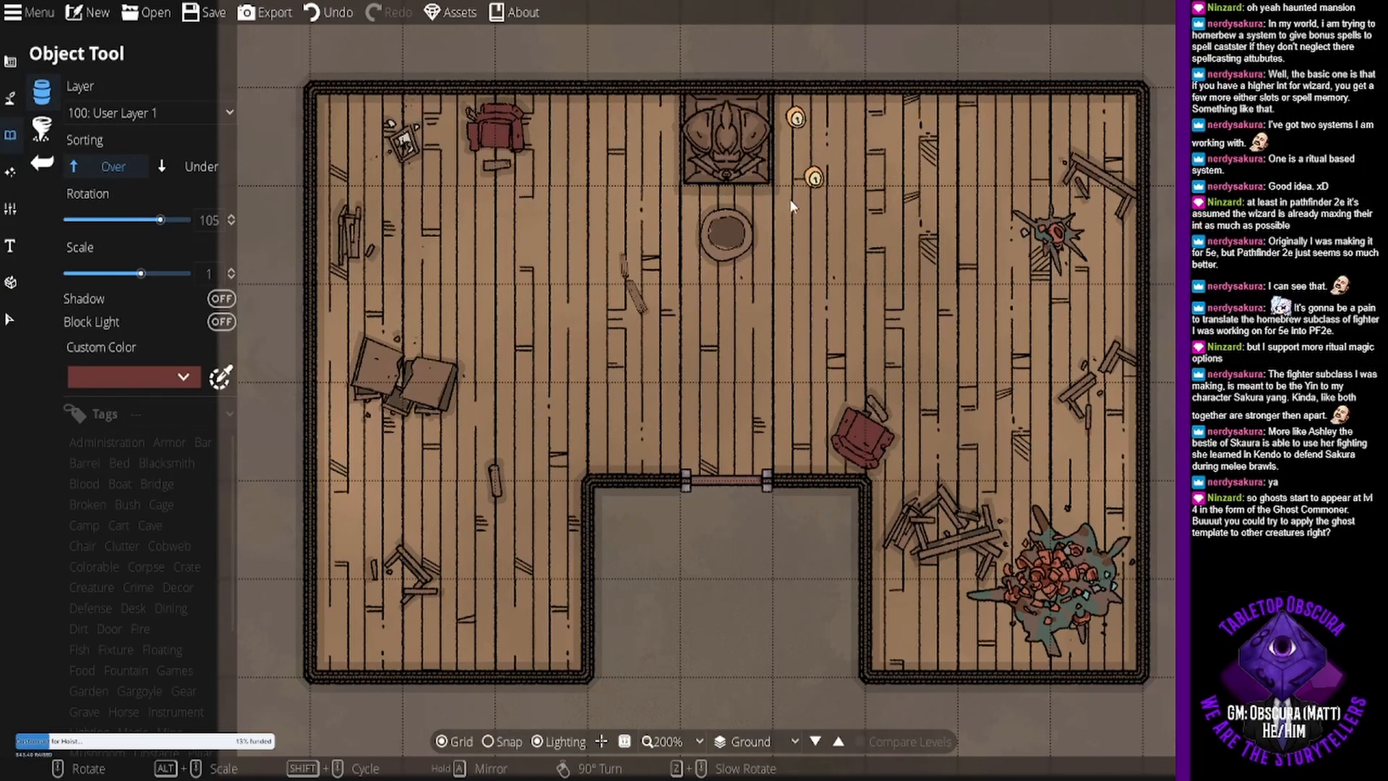
{"action": "scroll", "coordinate": [786, 231], "scroll_direction": "down", "scroll_amount": 7}
{"action": "left_click", "coordinate": [785, 219]}
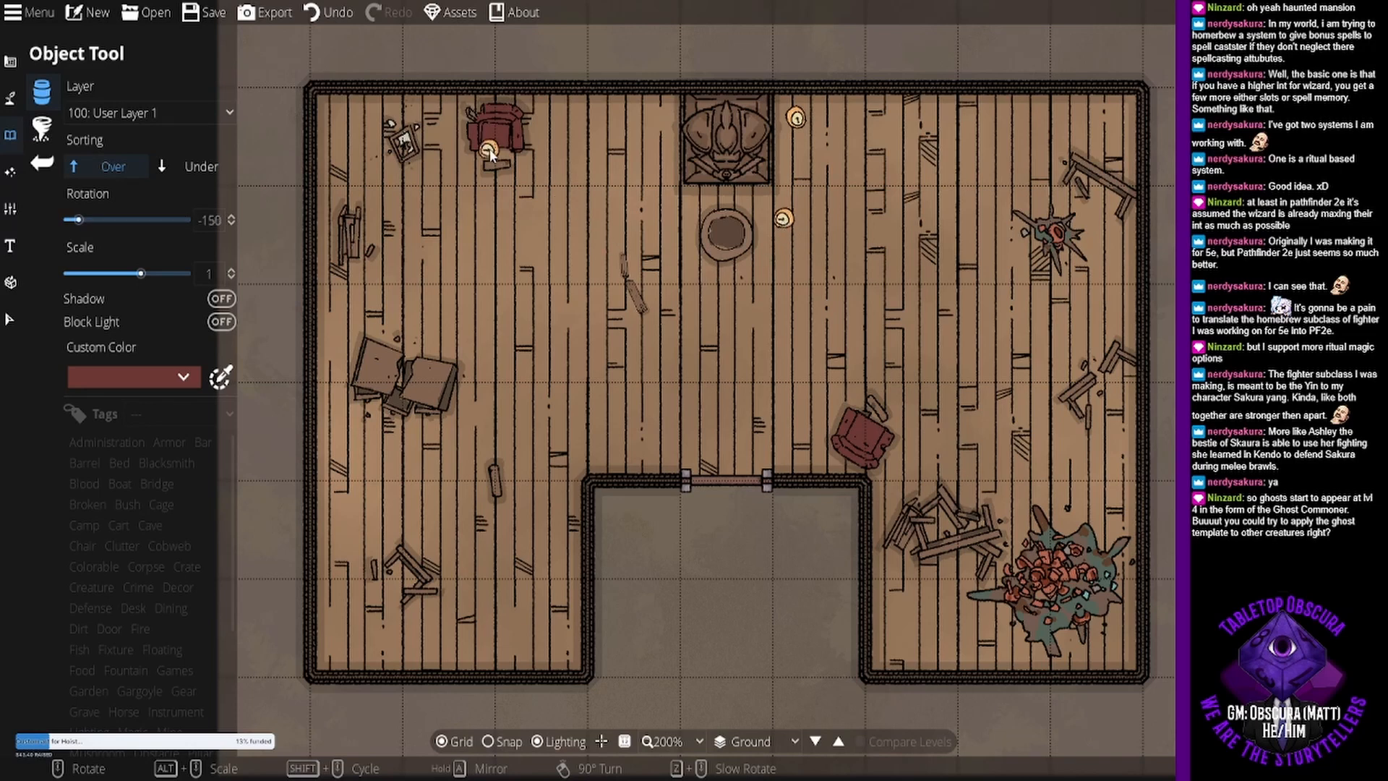
{"action": "scroll", "coordinate": [645, 205], "scroll_direction": "down", "scroll_amount": 1}
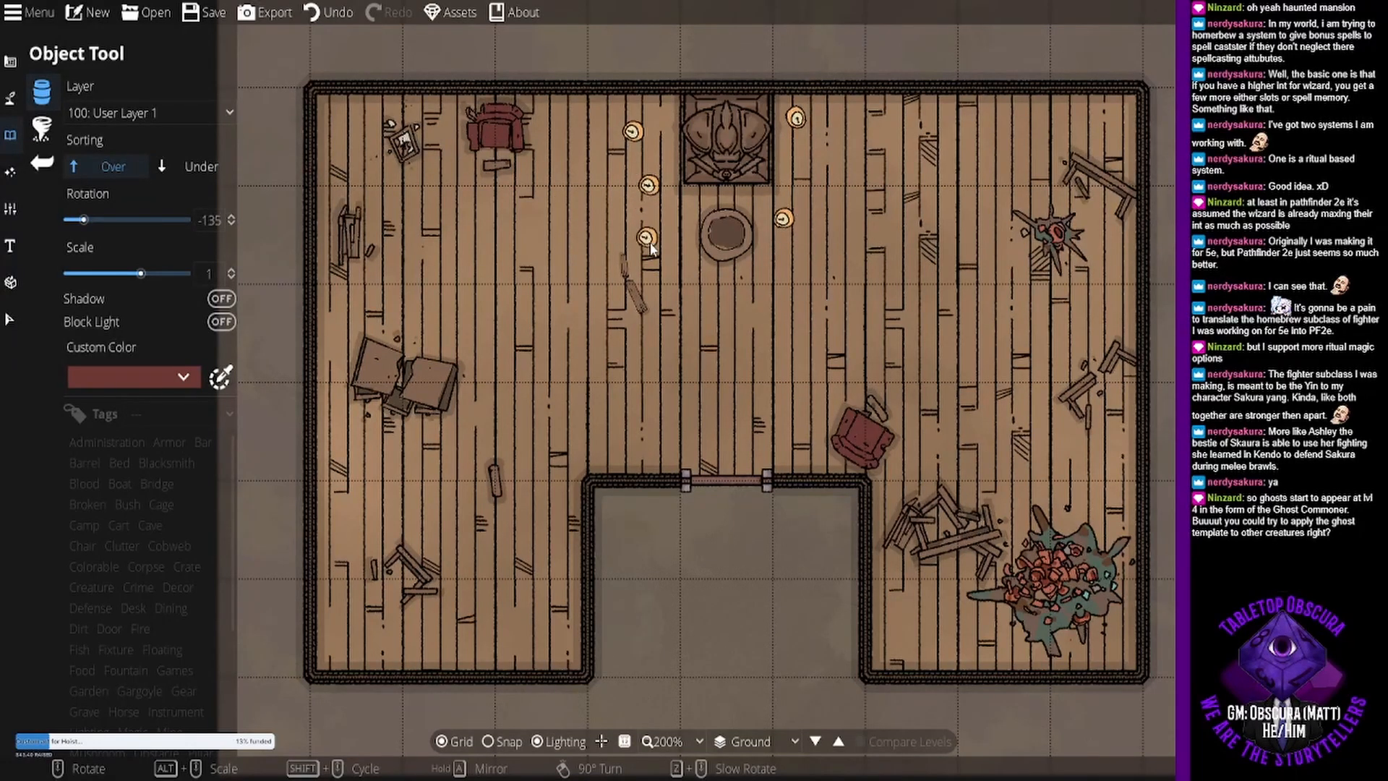
- Place the three-candle cluster at scale 0.52 east of the statue and again at a different rotation west of the round table
{"action": "left_click", "coordinate": [1229, 149]}
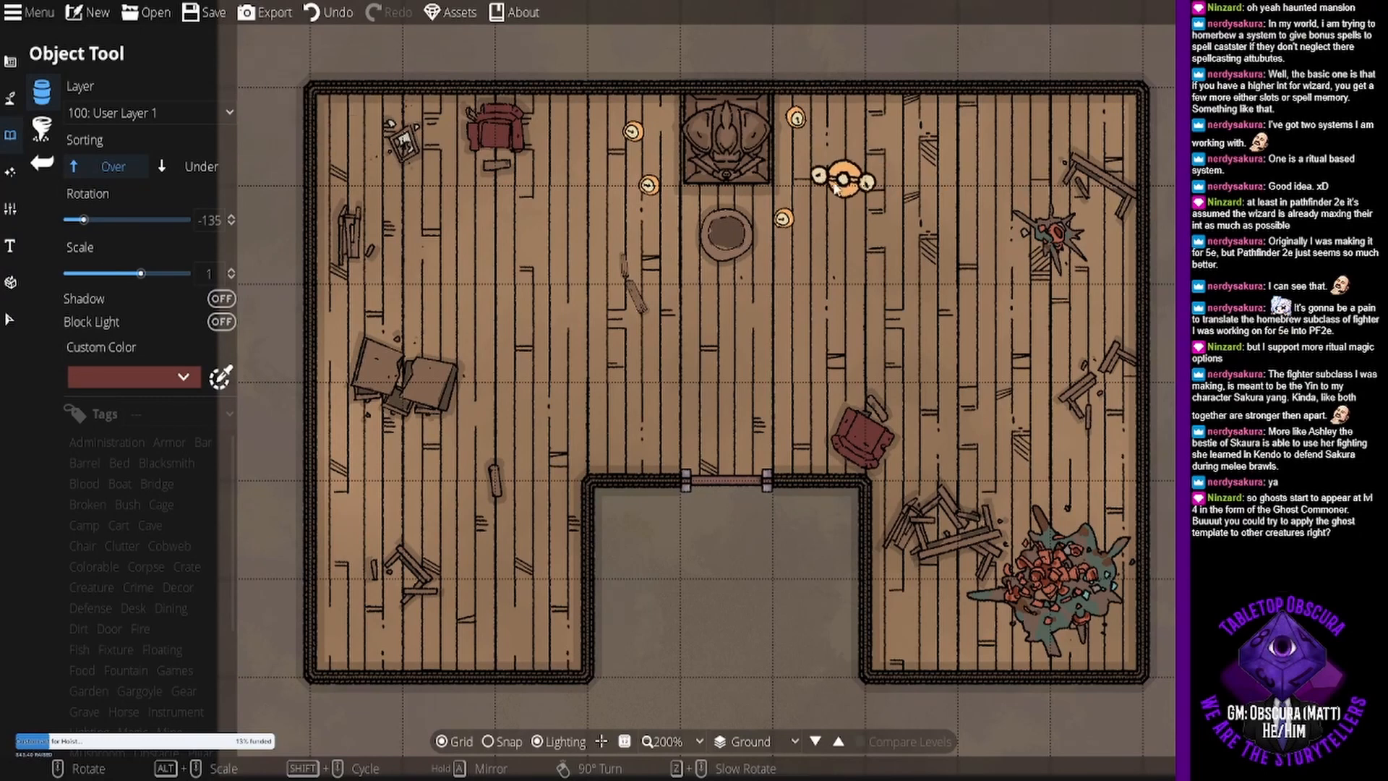
{"action": "scroll", "coordinate": [839, 192], "scroll_direction": "down", "scroll_amount": 6}
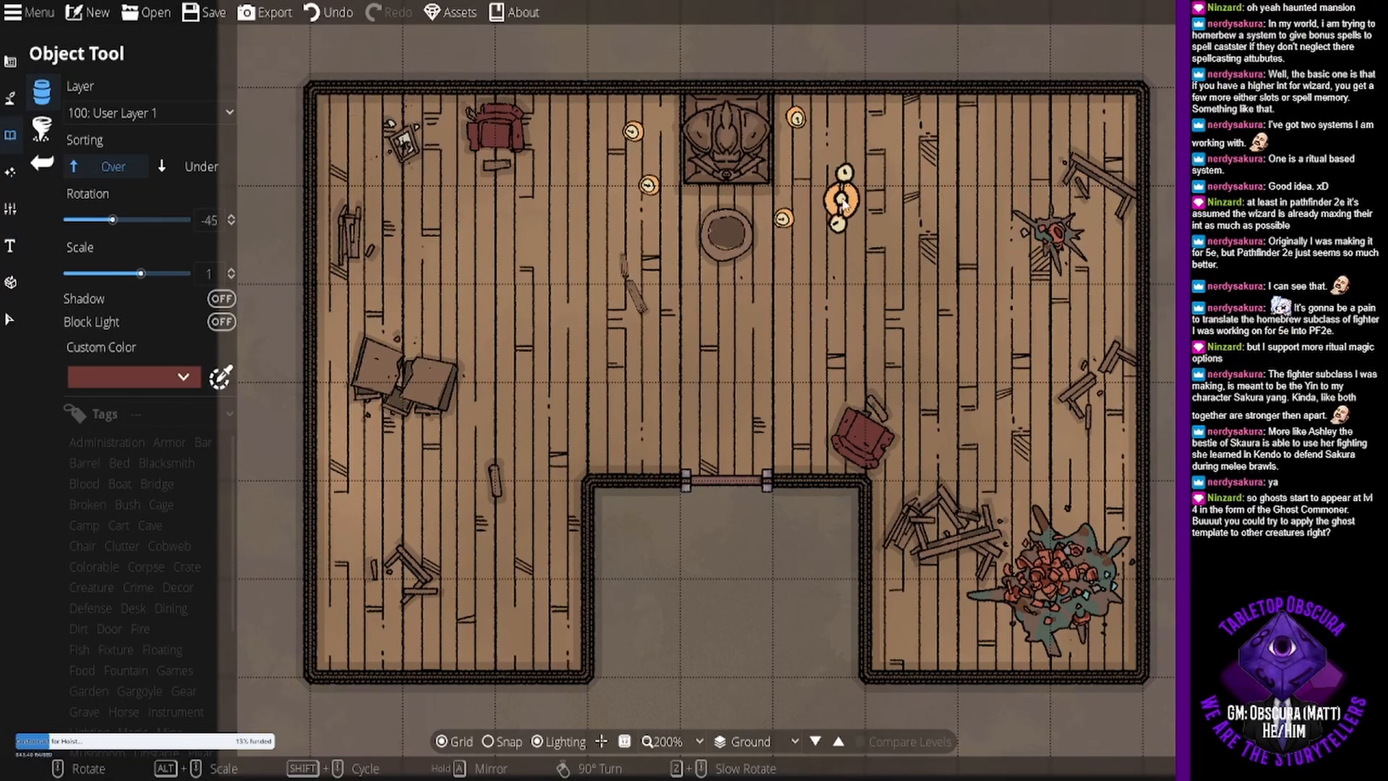
{"action": "scroll", "coordinate": [805, 172], "scroll_direction": "down", "scroll_amount": 1}
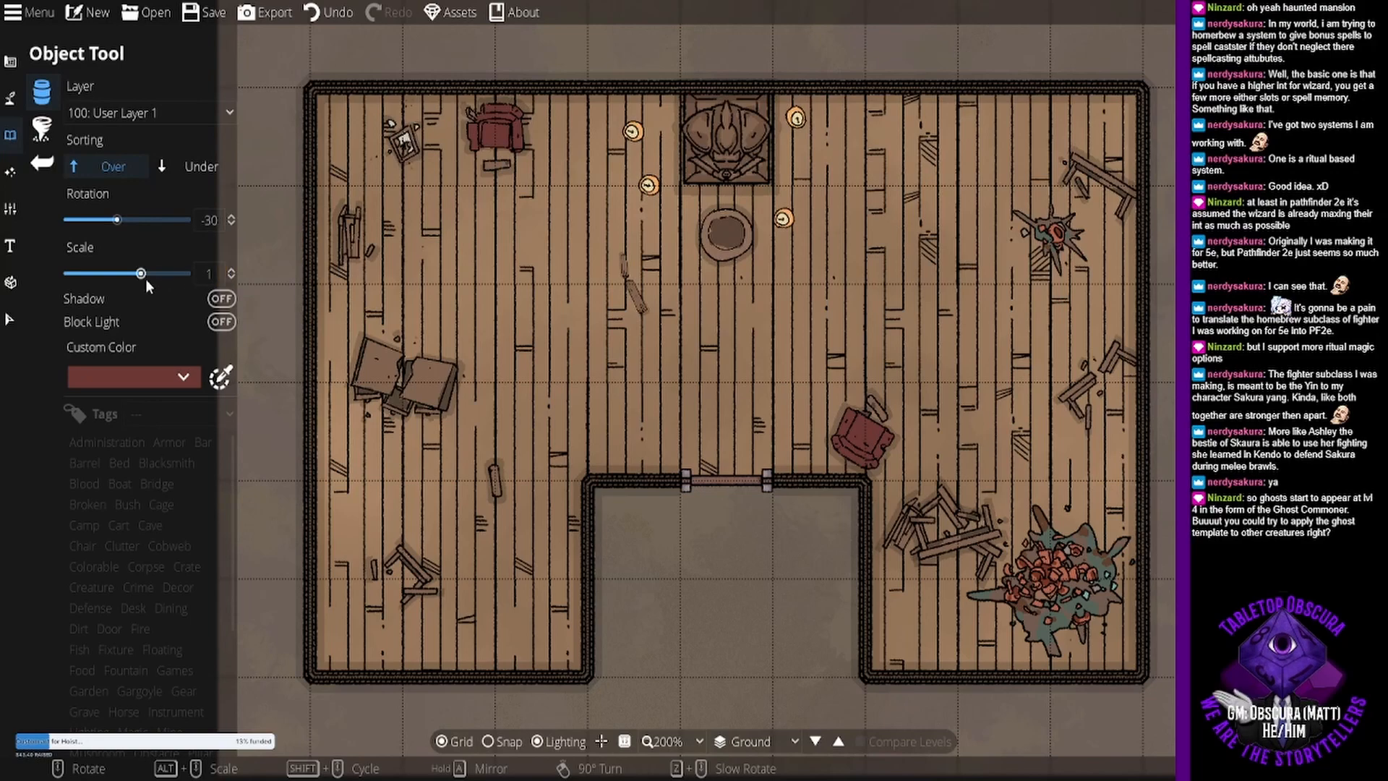
{"action": "left_click_drag", "start_coordinate": [131, 275], "coordinate": [106, 276]}
{"action": "scroll", "coordinate": [764, 235], "scroll_direction": "down", "scroll_amount": 1}
{"action": "scroll", "coordinate": [764, 236], "scroll_direction": "up", "scroll_amount": 2}
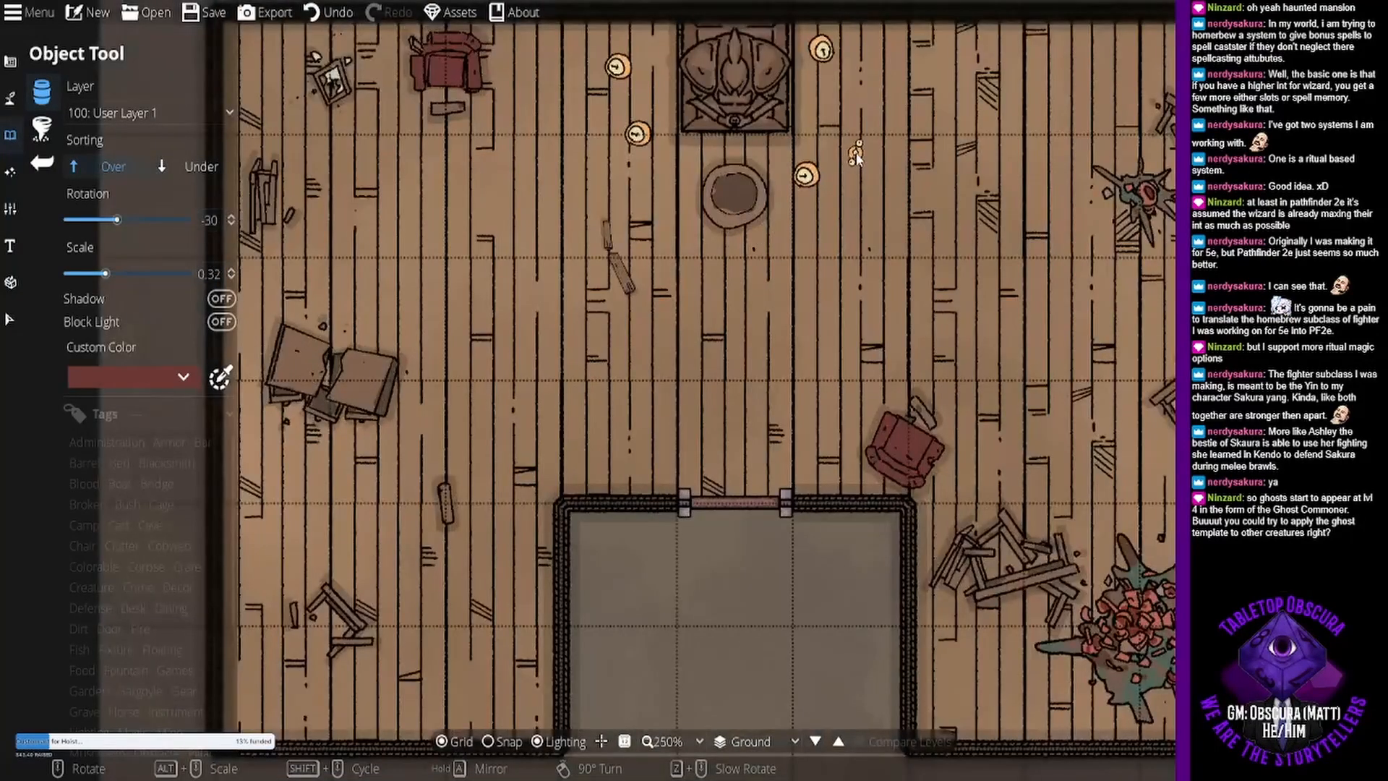
{"action": "scroll", "coordinate": [856, 153], "scroll_direction": "up", "scroll_amount": 4, "text": "alt"}
{"action": "left_click", "coordinate": [845, 129]}
{"action": "scroll", "coordinate": [676, 171], "scroll_direction": "up", "scroll_amount": 6}
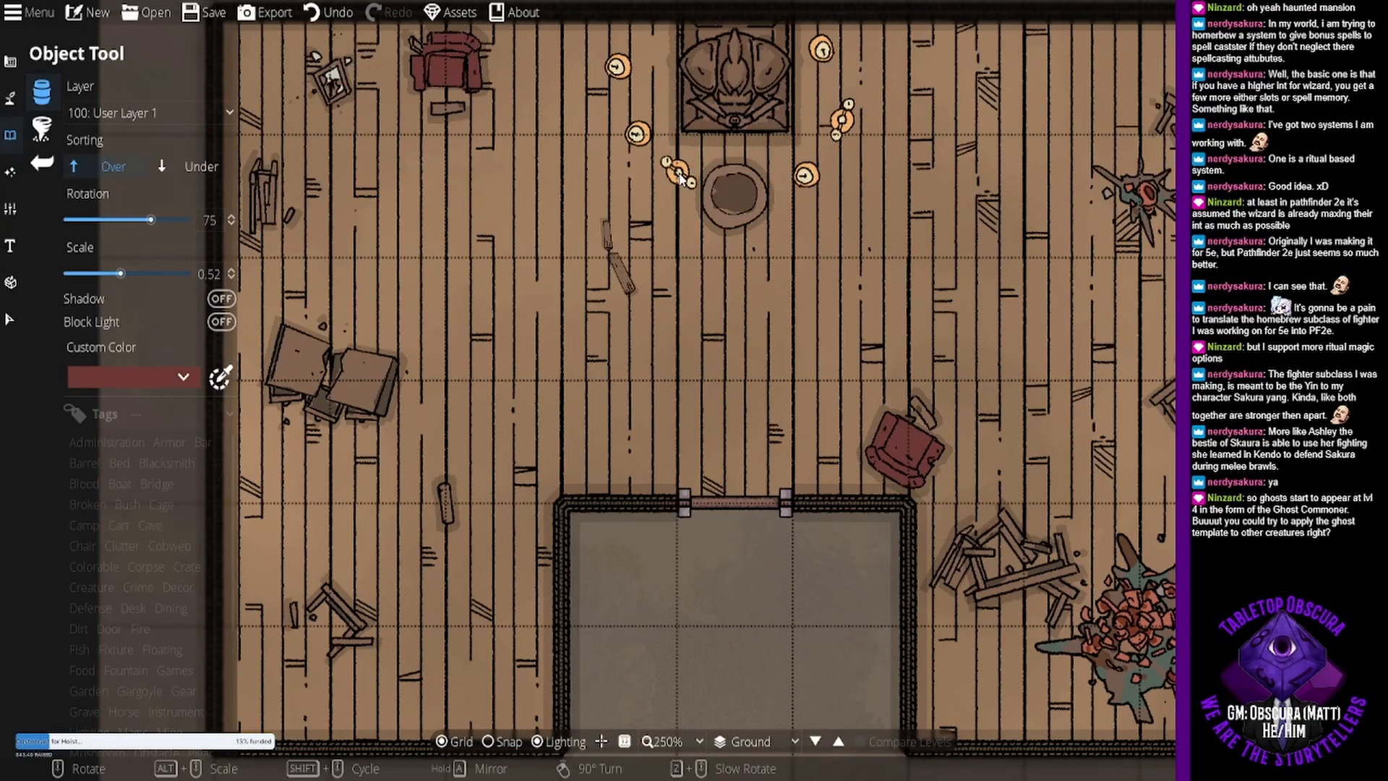
{"action": "left_click", "coordinate": [667, 186]}
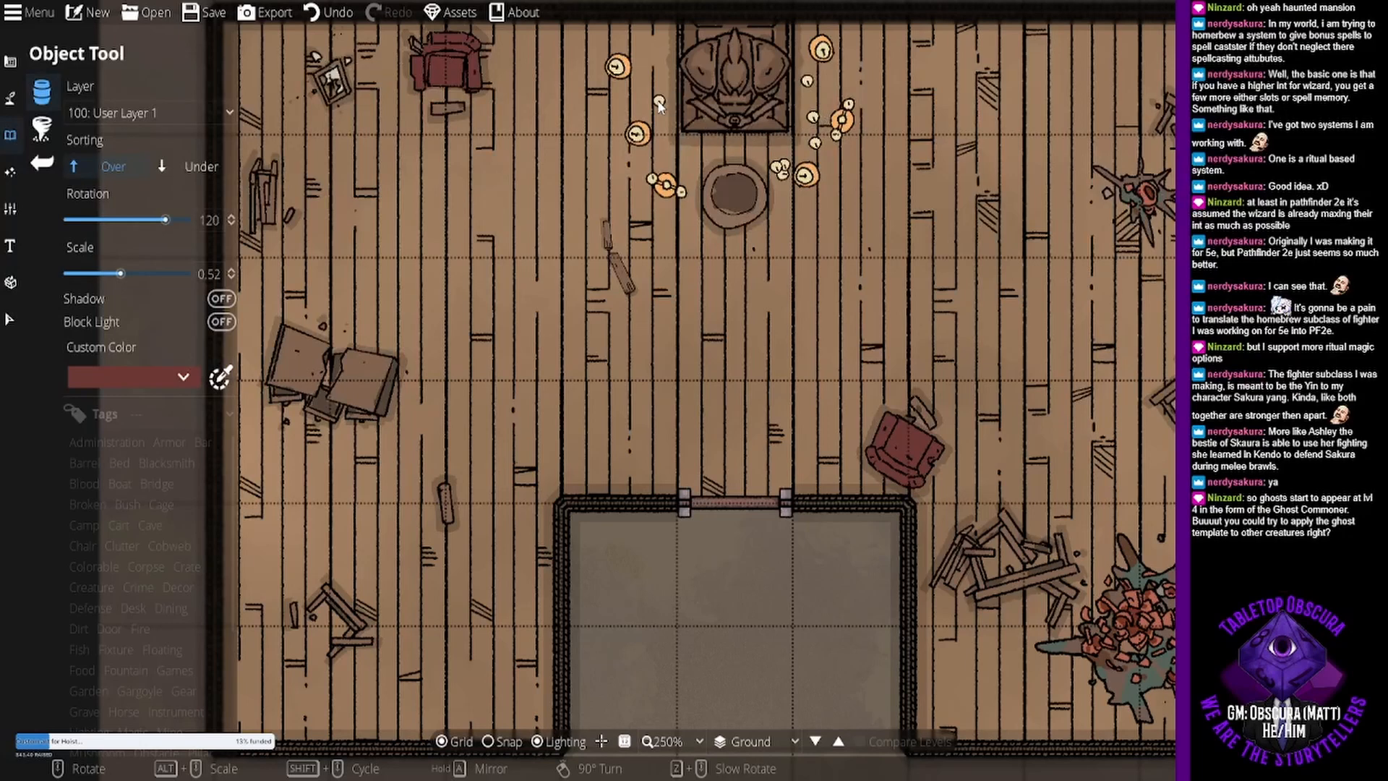
- Scatter small single candles among the larger ones on the west side of the statue and beside the round table
{"action": "left_click", "coordinate": [626, 32]}
{"action": "scroll", "coordinate": [661, 90], "scroll_direction": "up", "scroll_amount": 1}
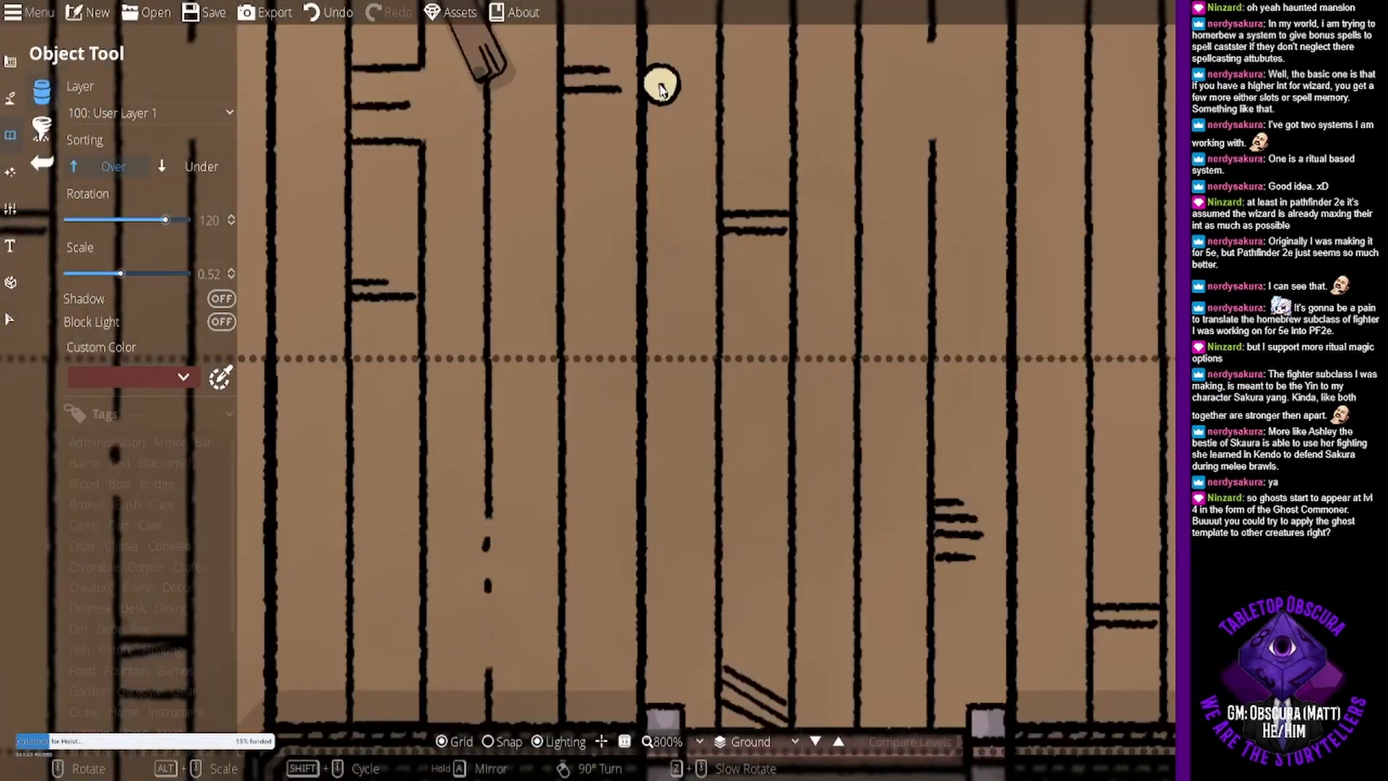
{"action": "scroll", "coordinate": [661, 89], "scroll_direction": "down", "scroll_amount": 1}
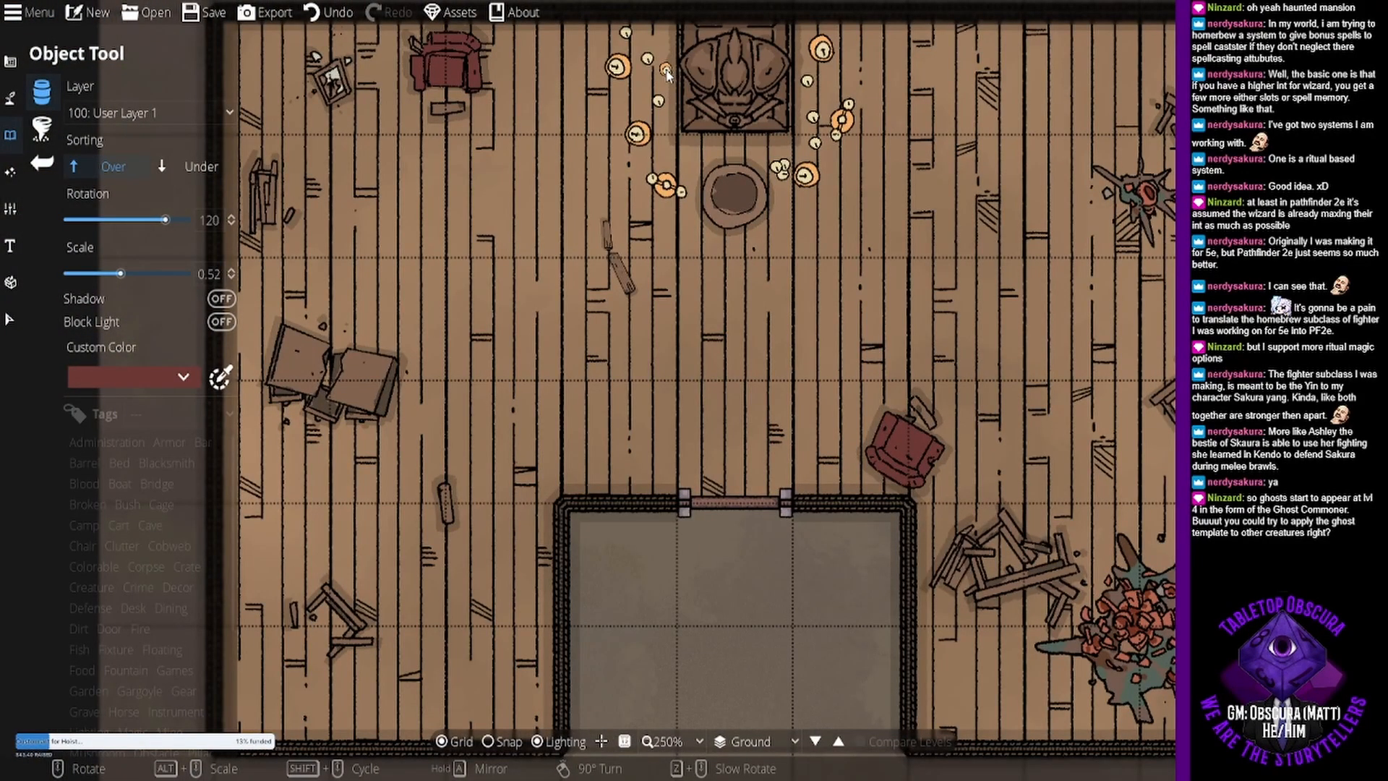
{"action": "scroll", "coordinate": [664, 78], "scroll_direction": "up", "scroll_amount": 5}
{"action": "scroll", "coordinate": [664, 78], "scroll_direction": "down", "scroll_amount": 2}
{"action": "scroll", "coordinate": [659, 89], "scroll_direction": "up", "scroll_amount": 1}
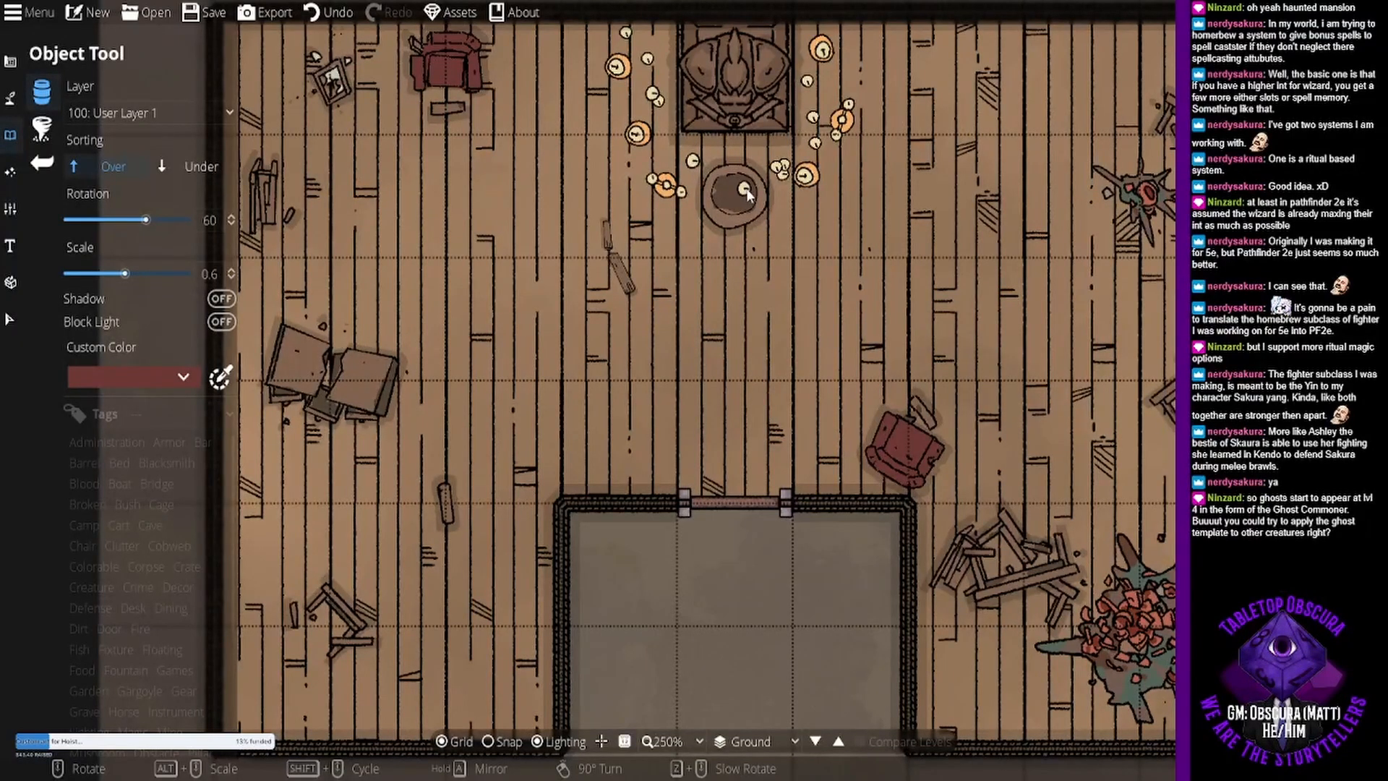
{"action": "left_click_drag", "start_coordinate": [800, 234], "coordinate": [798, 306]}
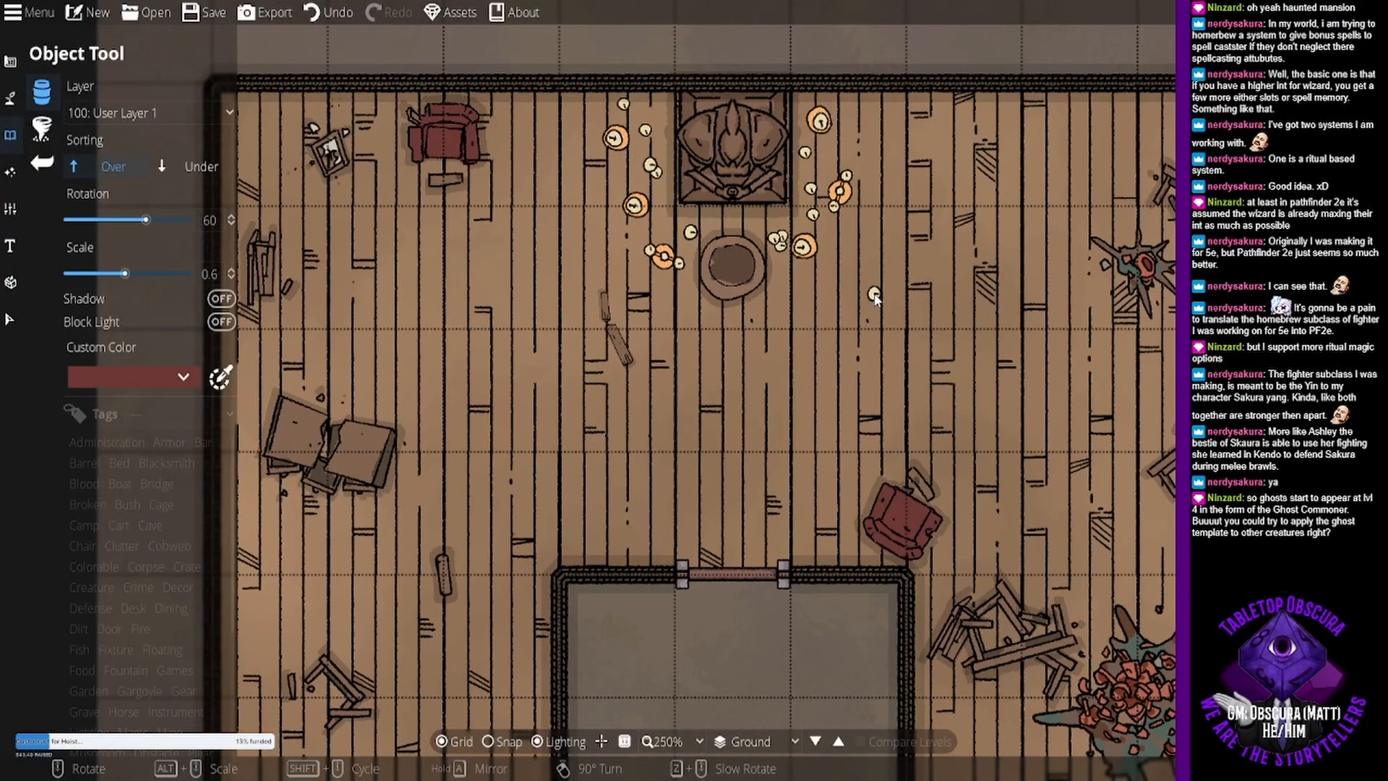
{"action": "left_click", "coordinate": [875, 297]}
{"action": "left_click_drag", "start_coordinate": [703, 352], "coordinate": [721, 308]}
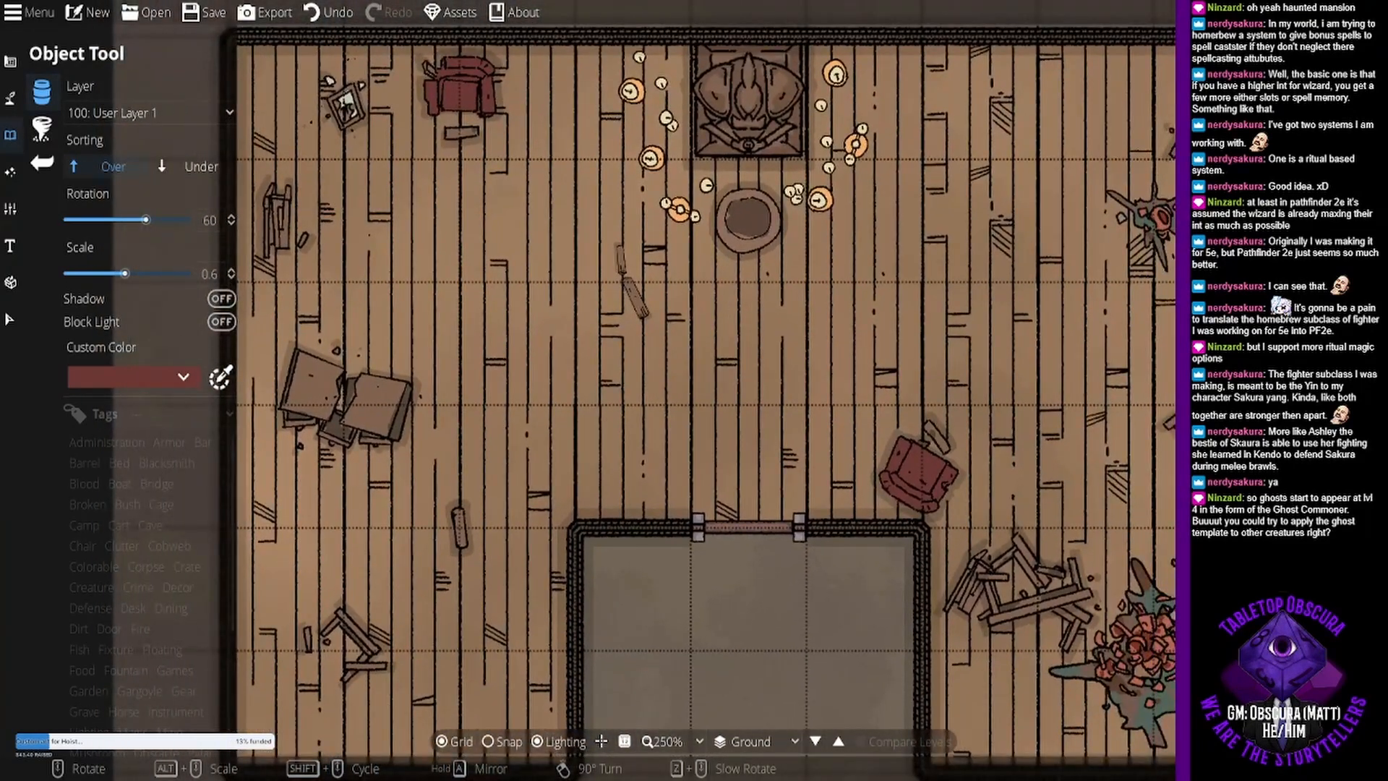
{"action": "left_click", "coordinate": [12, 64]}
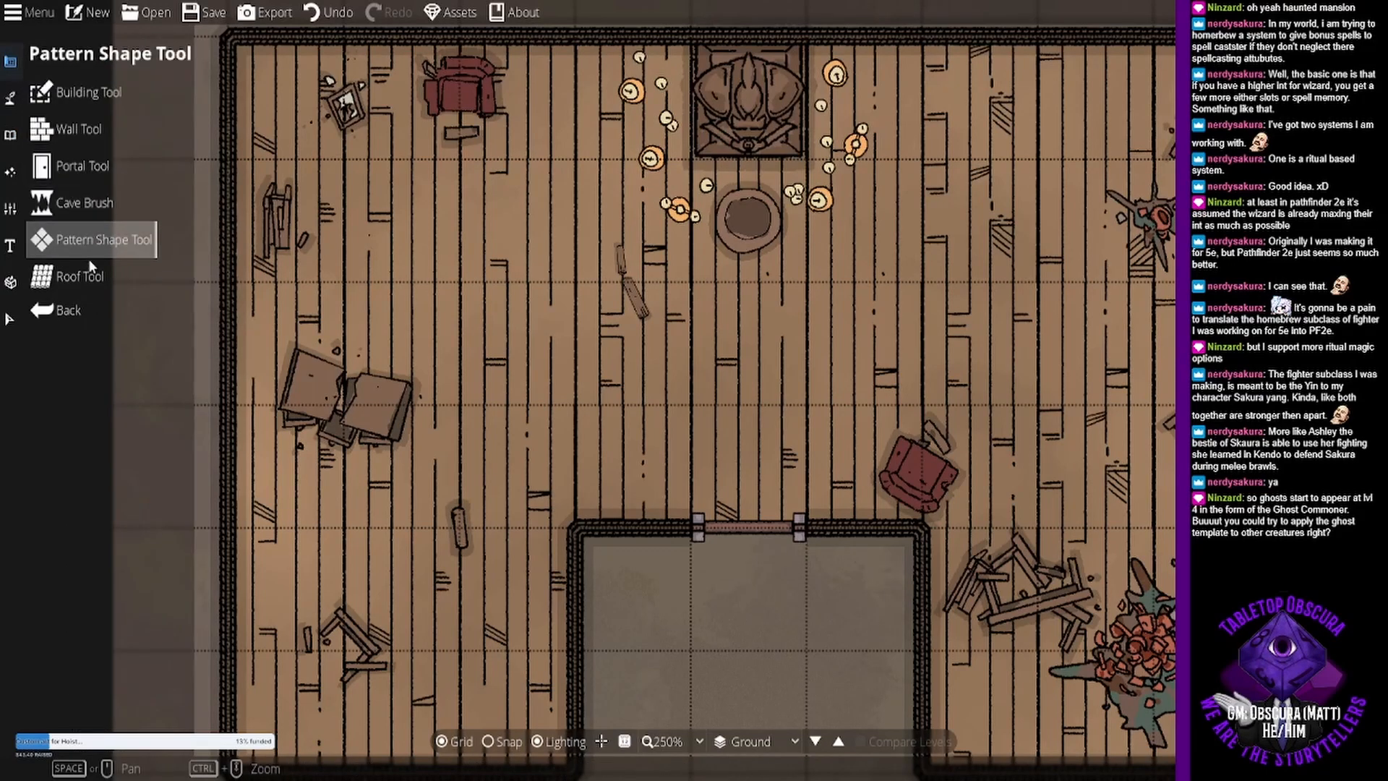
{"action": "left_click", "coordinate": [120, 233]}
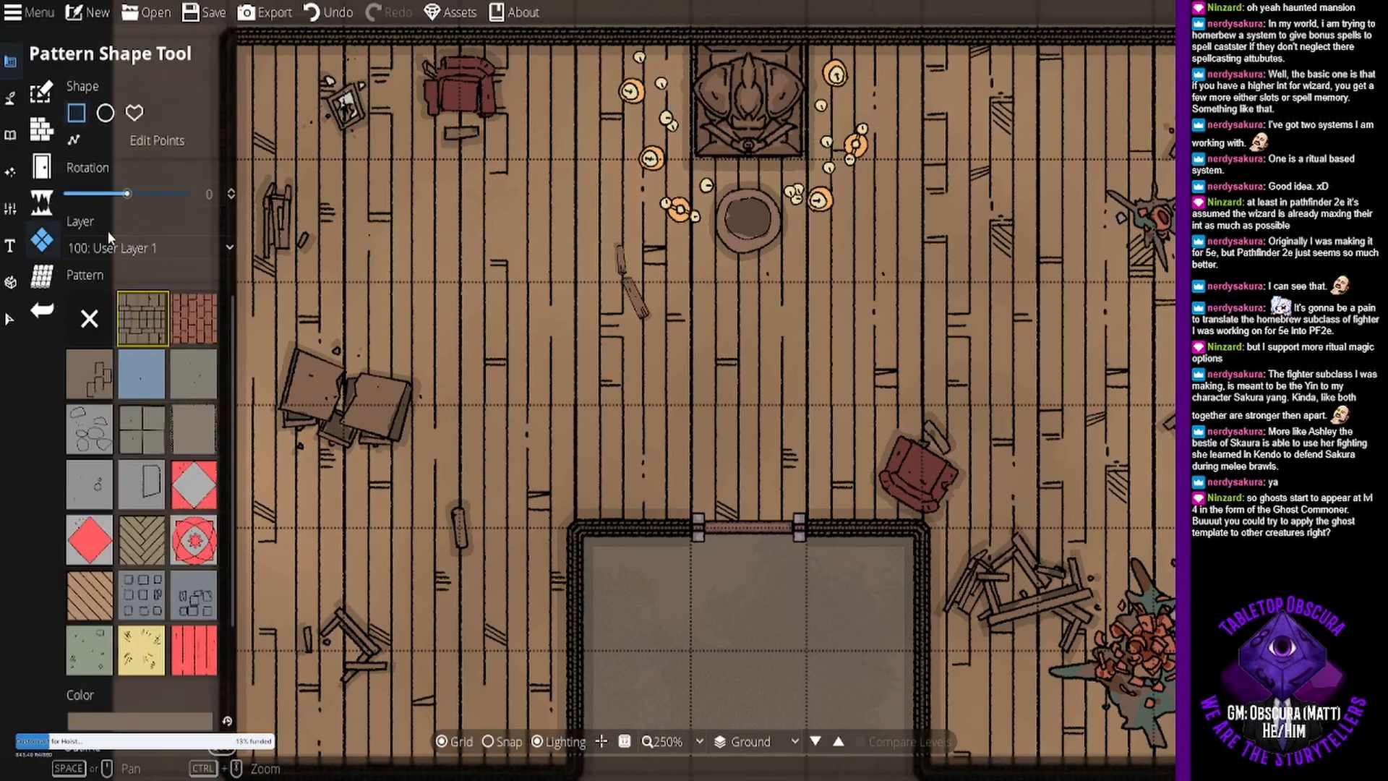
- Paint Terrain Snow over the ground around the building and in the courtyard, using brush size 8 and intensity 4
{"action": "left_click", "coordinate": [10, 101]}
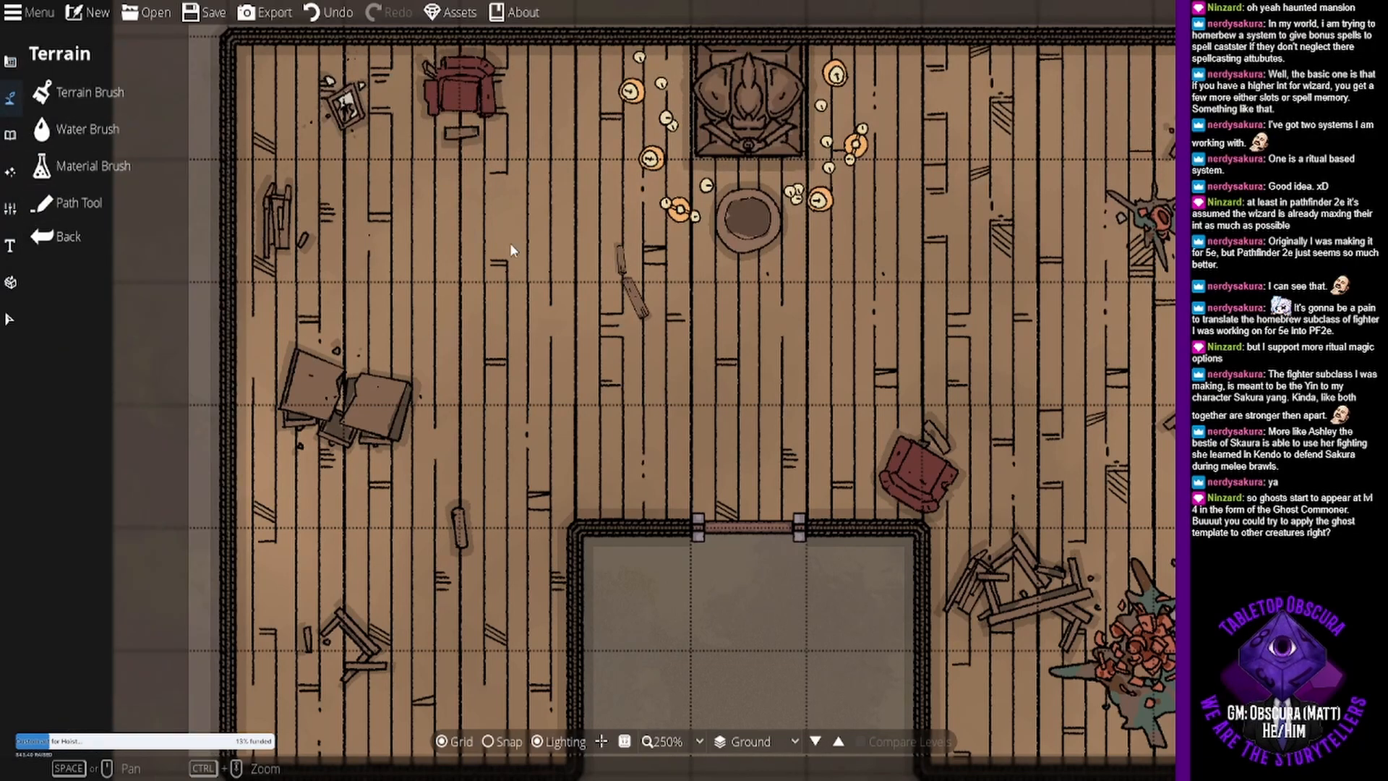
{"action": "scroll", "coordinate": [799, 299], "scroll_direction": "down", "scroll_amount": 1}
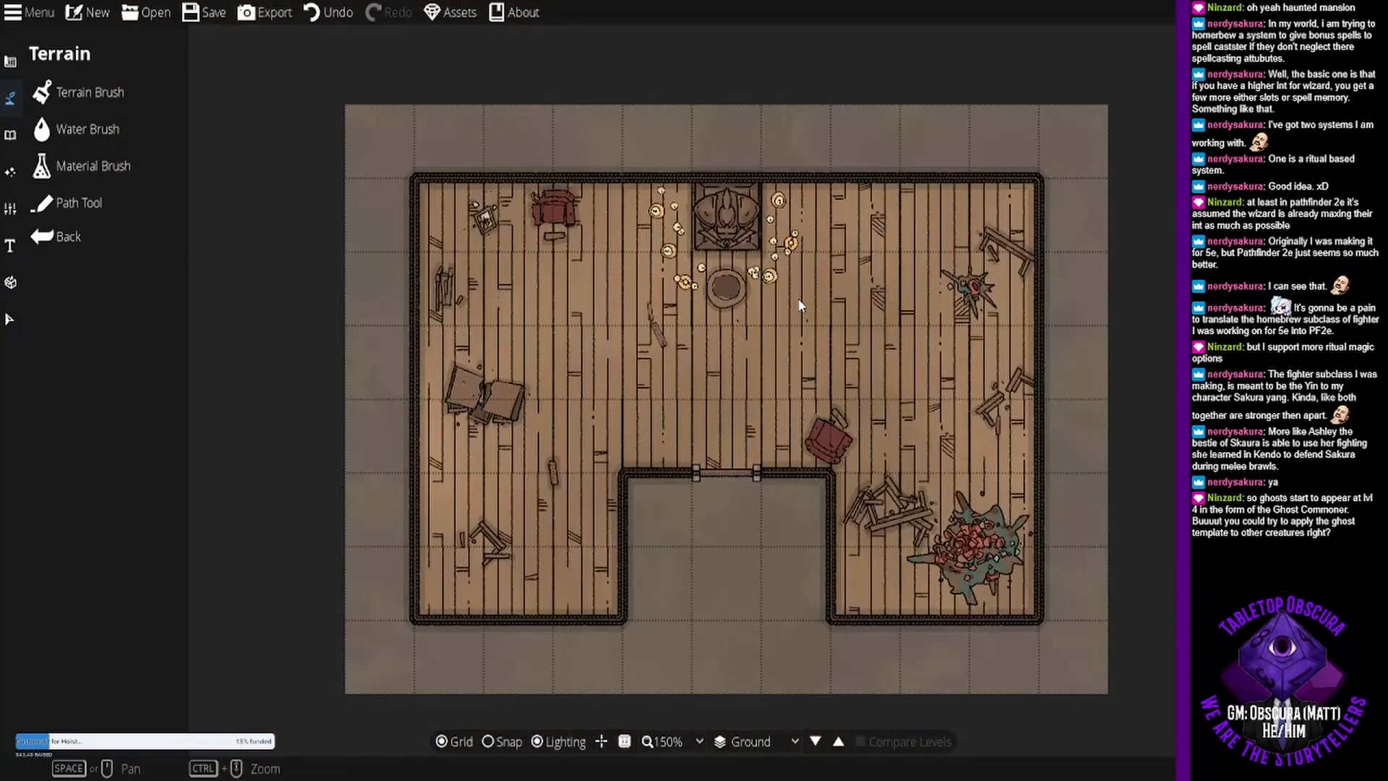
{"action": "scroll", "coordinate": [795, 302], "scroll_direction": "down", "scroll_amount": 1}
{"action": "left_click_drag", "start_coordinate": [778, 295], "coordinate": [772, 252]}
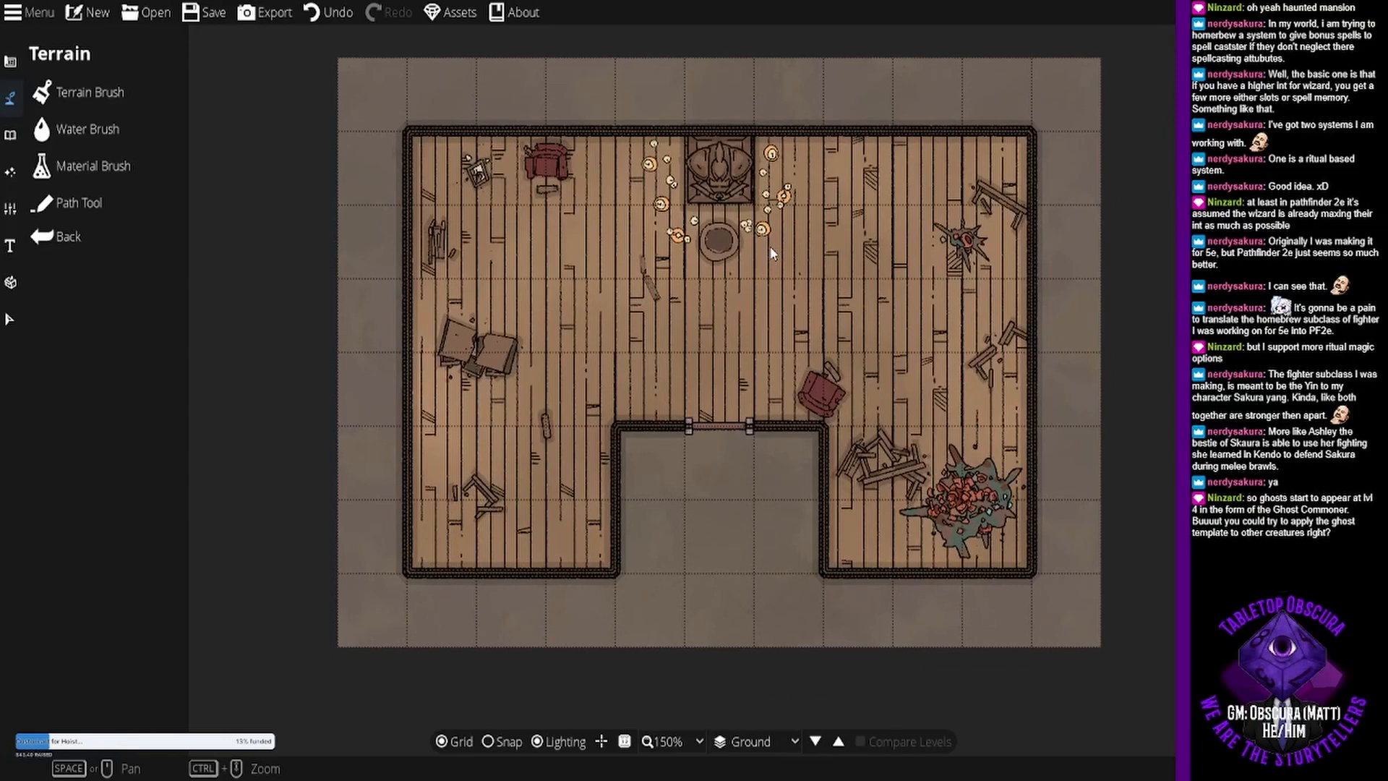
{"action": "left_click", "coordinate": [116, 129]}
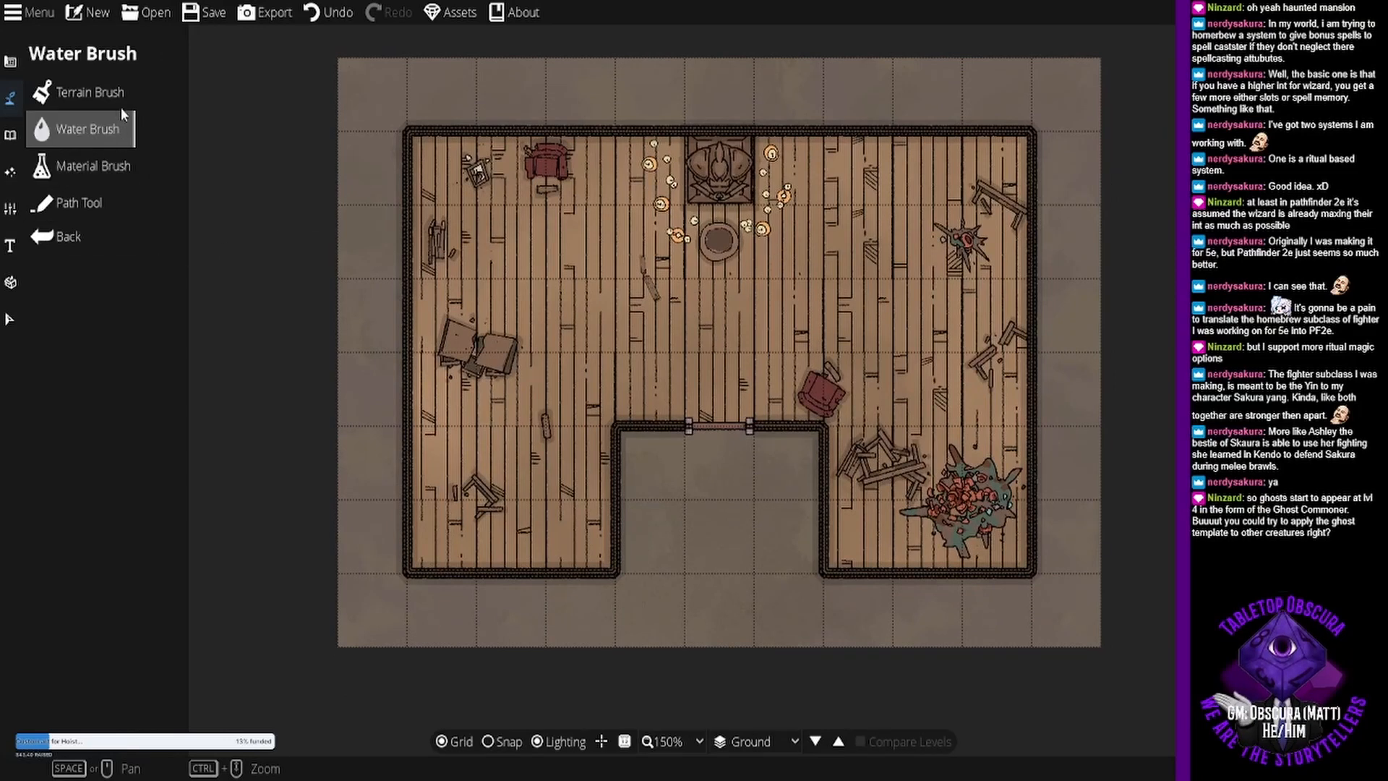
{"action": "left_click", "coordinate": [122, 101]}
{"action": "left_click", "coordinate": [146, 438]}
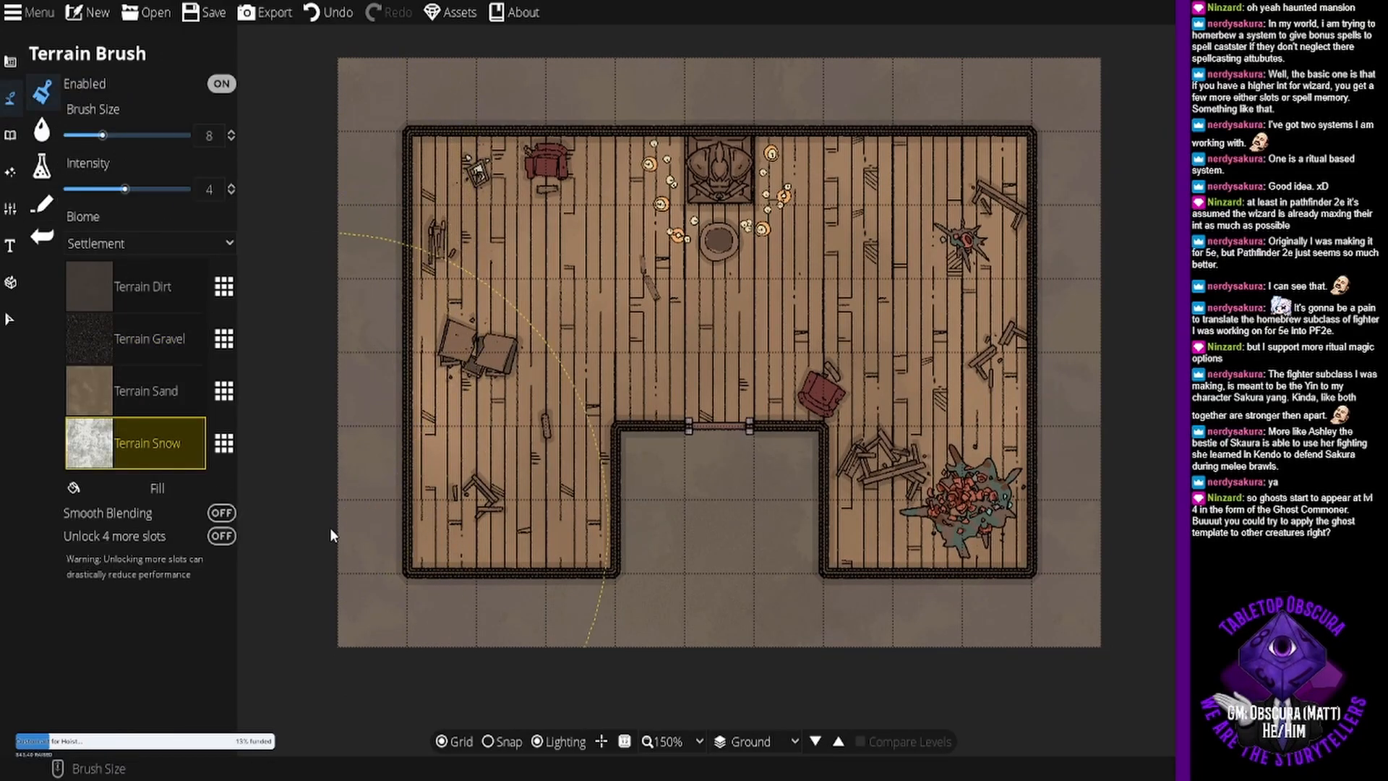
{"action": "mouse_move", "coordinate": [331, 528]}
{"action": "left_mouse_down"}
{"action": "mouse_move", "coordinate": [448, 578]}
{"action": "mouse_move", "coordinate": [764, 529]}
{"action": "mouse_move", "coordinate": [976, 542]}
{"action": "mouse_move", "coordinate": [1058, 374]}
{"action": "mouse_move", "coordinate": [1042, 116]}
{"action": "mouse_move", "coordinate": [867, 92]}
{"action": "mouse_move", "coordinate": [636, 94]}
{"action": "mouse_move", "coordinate": [449, 110]}
{"action": "mouse_move", "coordinate": [434, 159]}
{"action": "left_mouse_up"}
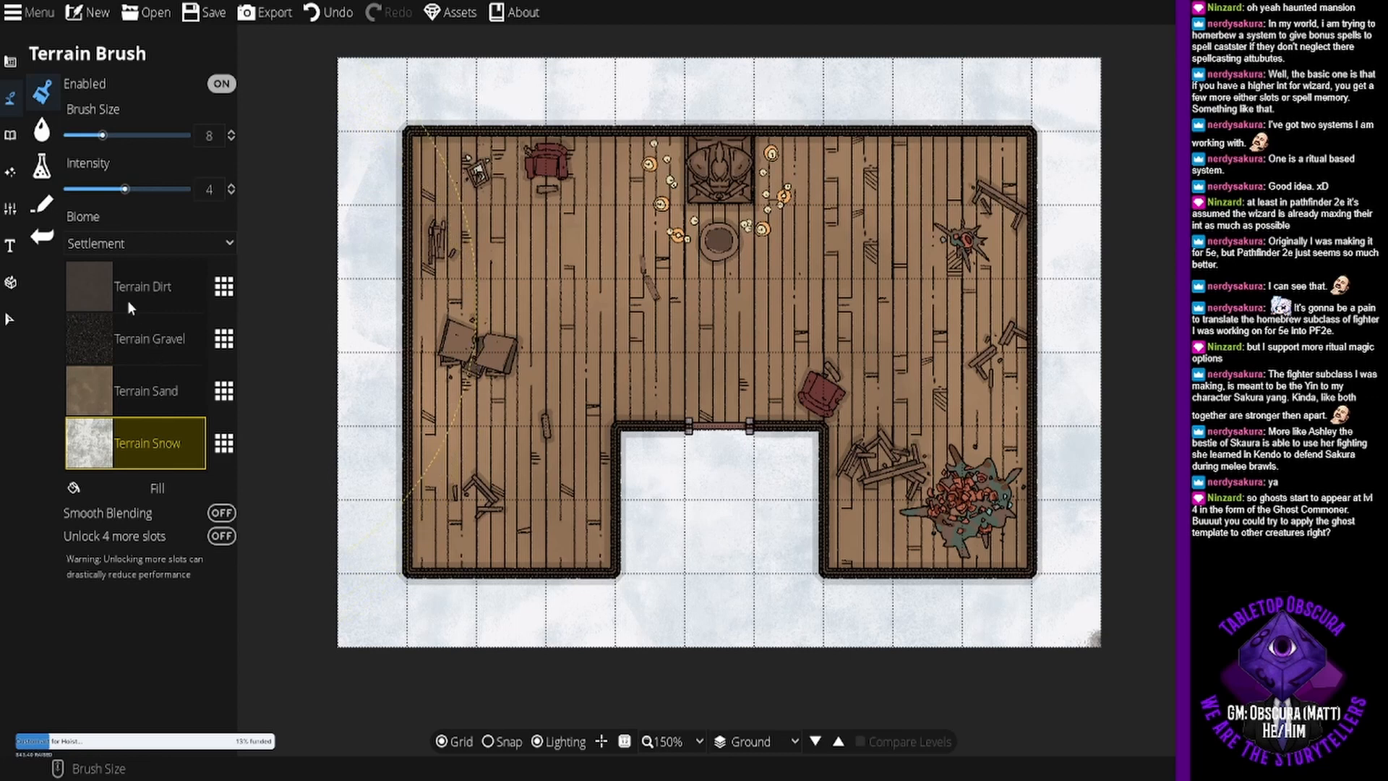
- Enable snapping and place thin window portals in the southwest wing's south wall and at two spots along the west wall
{"action": "left_click_drag", "start_coordinate": [738, 442], "coordinate": [688, 419]}
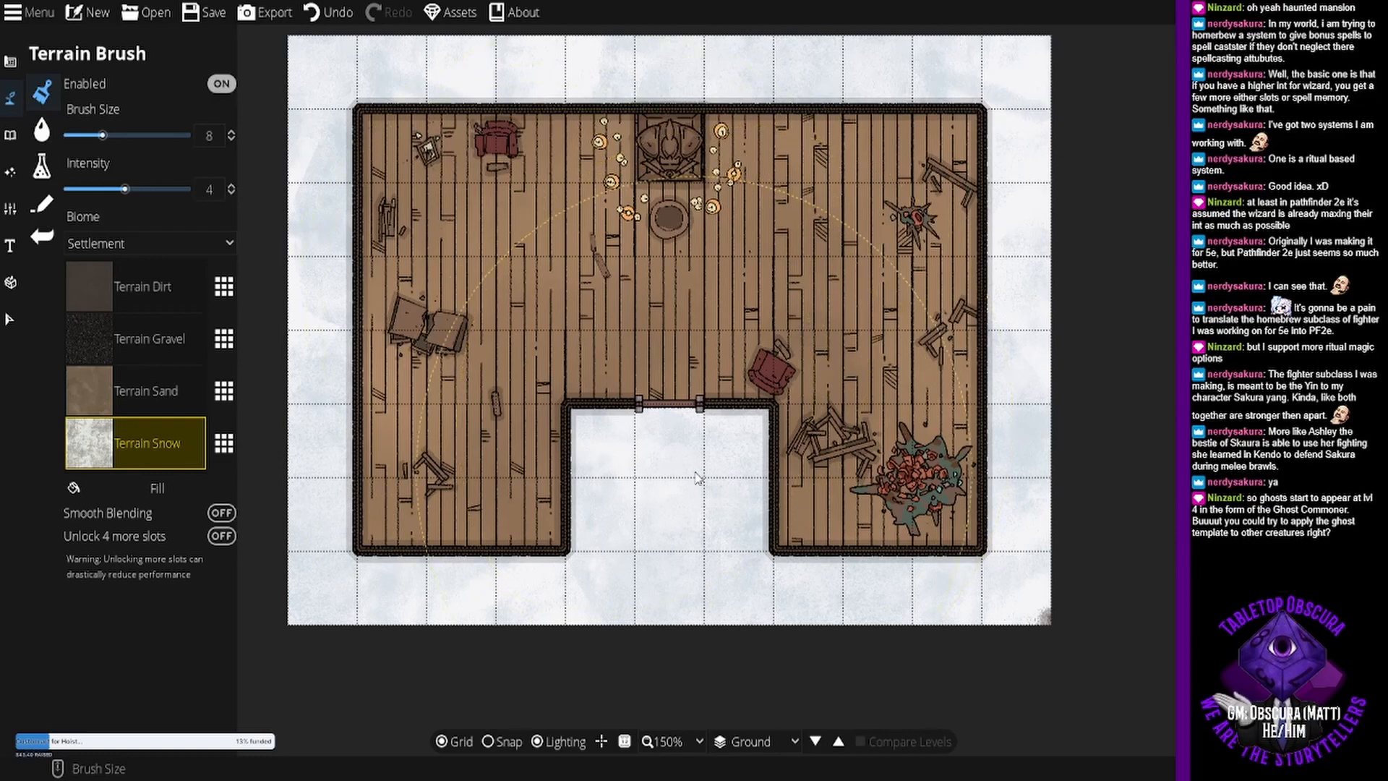
{"action": "left_click_drag", "start_coordinate": [715, 341], "coordinate": [705, 441]}
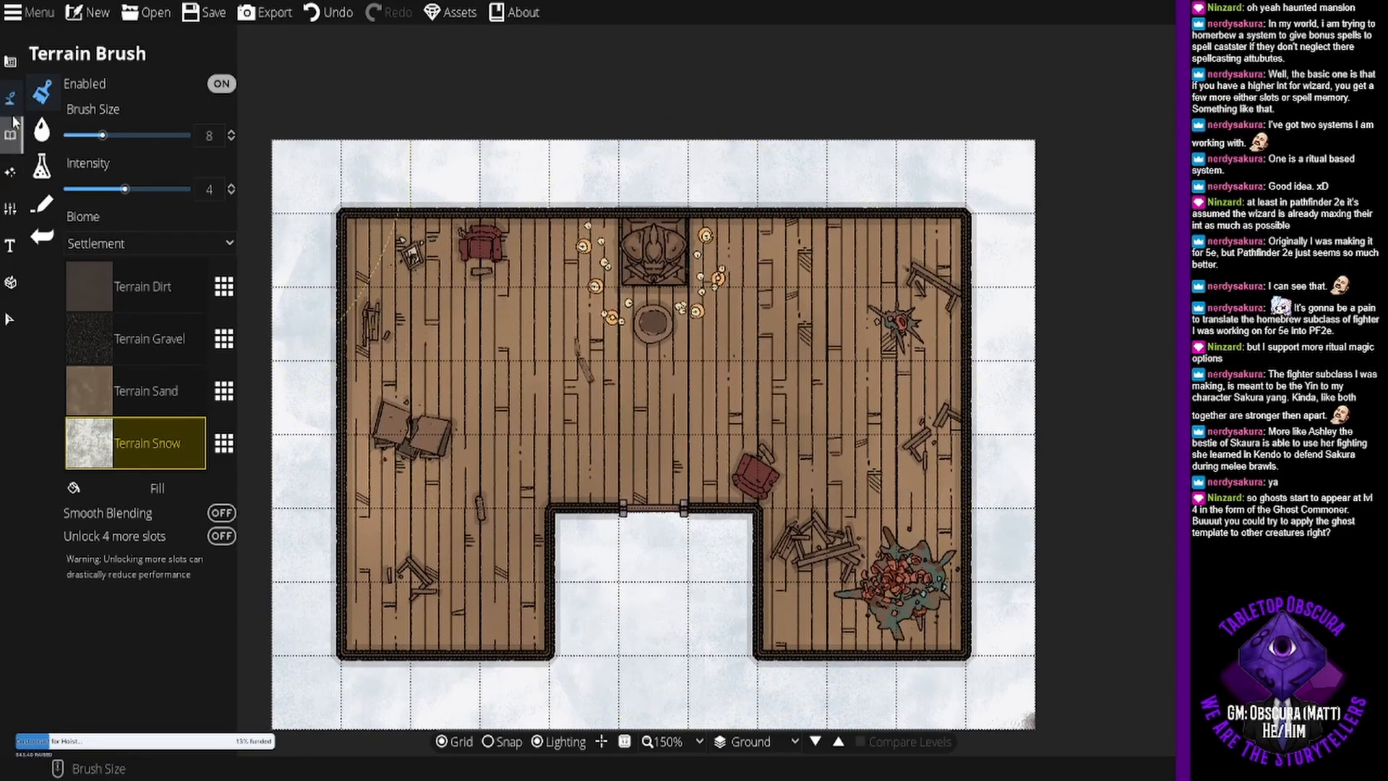
{"action": "left_click", "coordinate": [11, 61]}
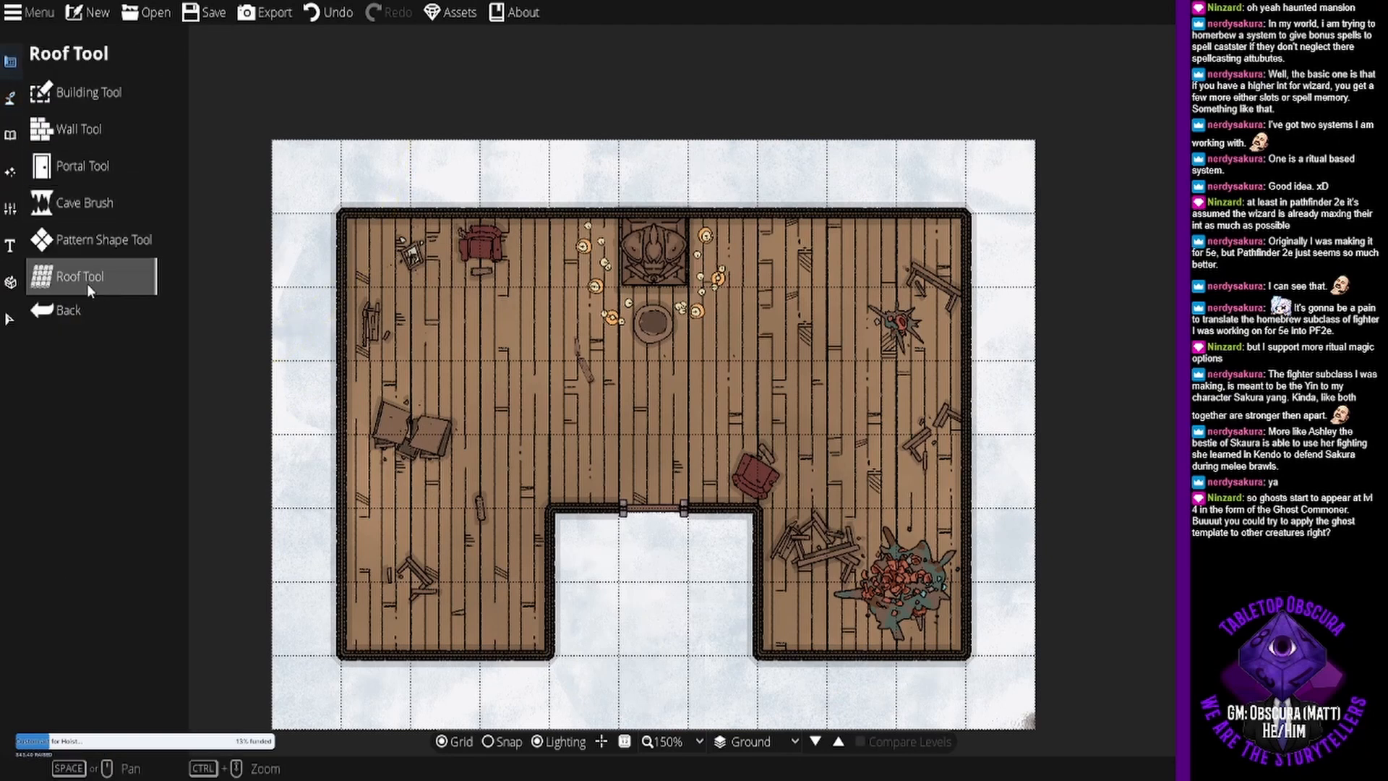
{"action": "left_click", "coordinate": [81, 166]}
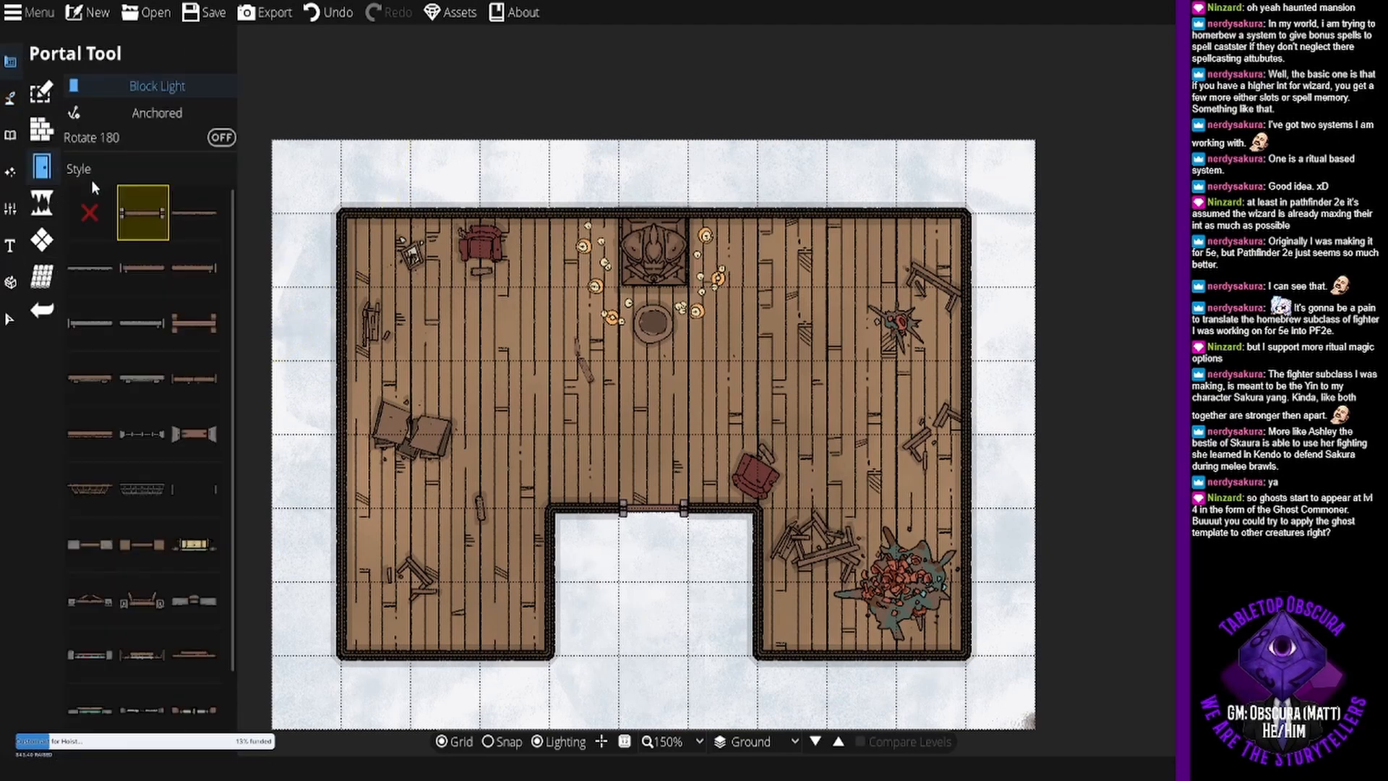
{"action": "scroll", "coordinate": [135, 353], "scroll_direction": "down", "scroll_amount": 2}
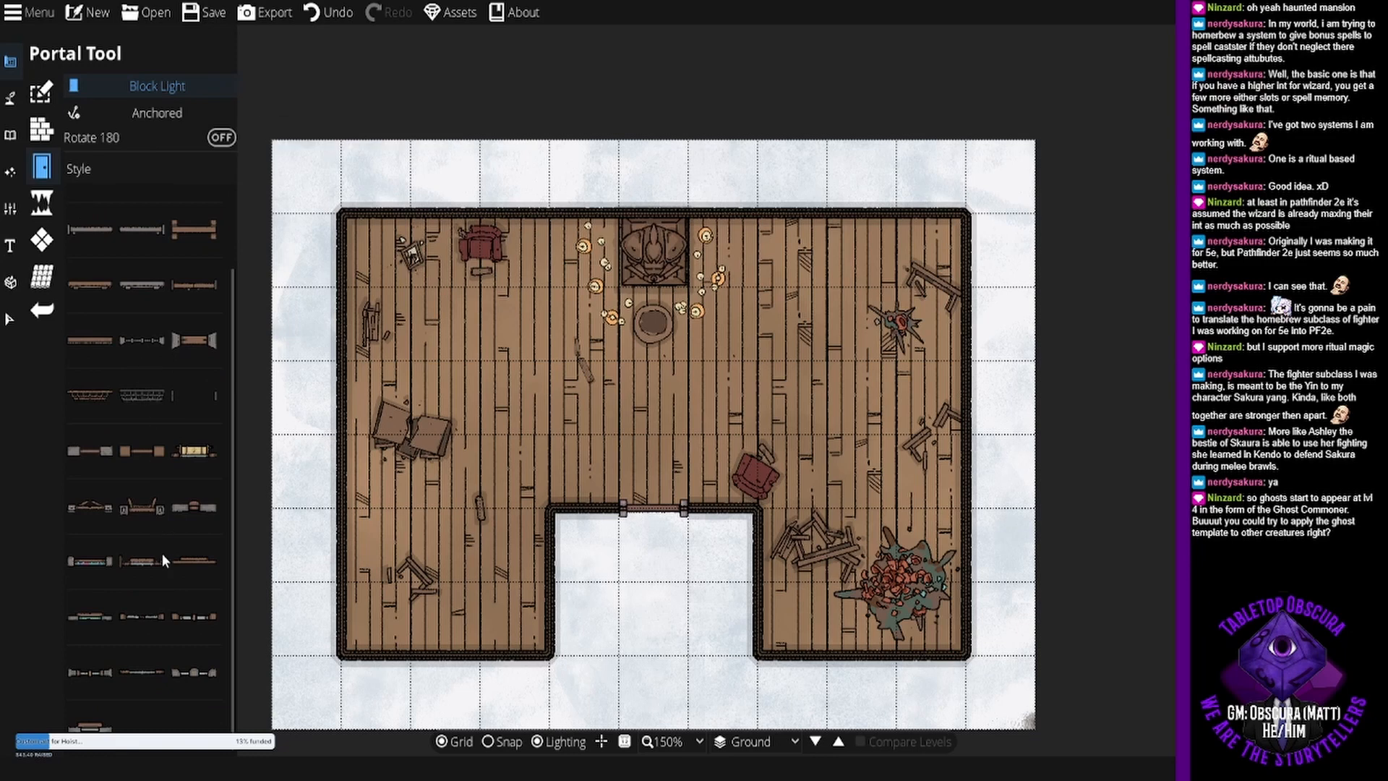
{"action": "left_click", "coordinate": [155, 667]}
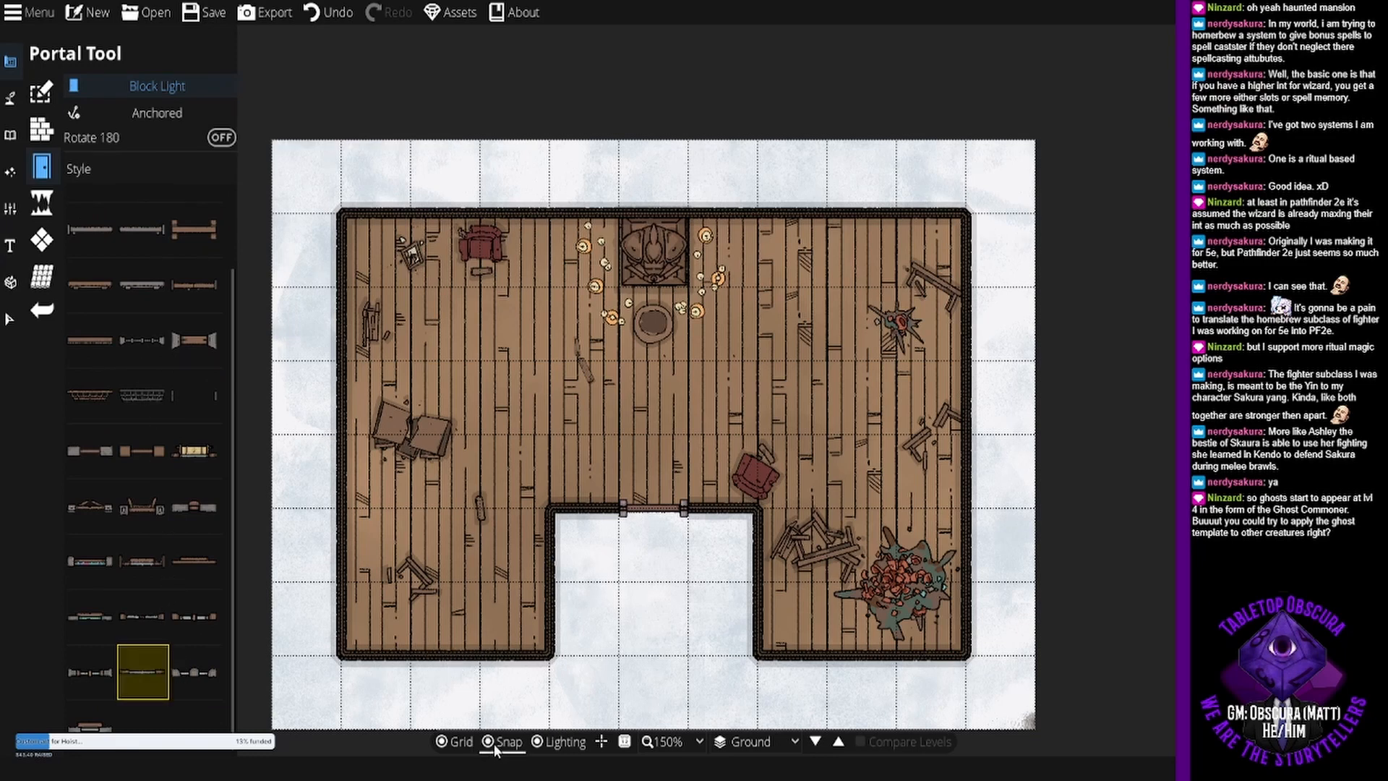
{"action": "left_click", "coordinate": [444, 656]}
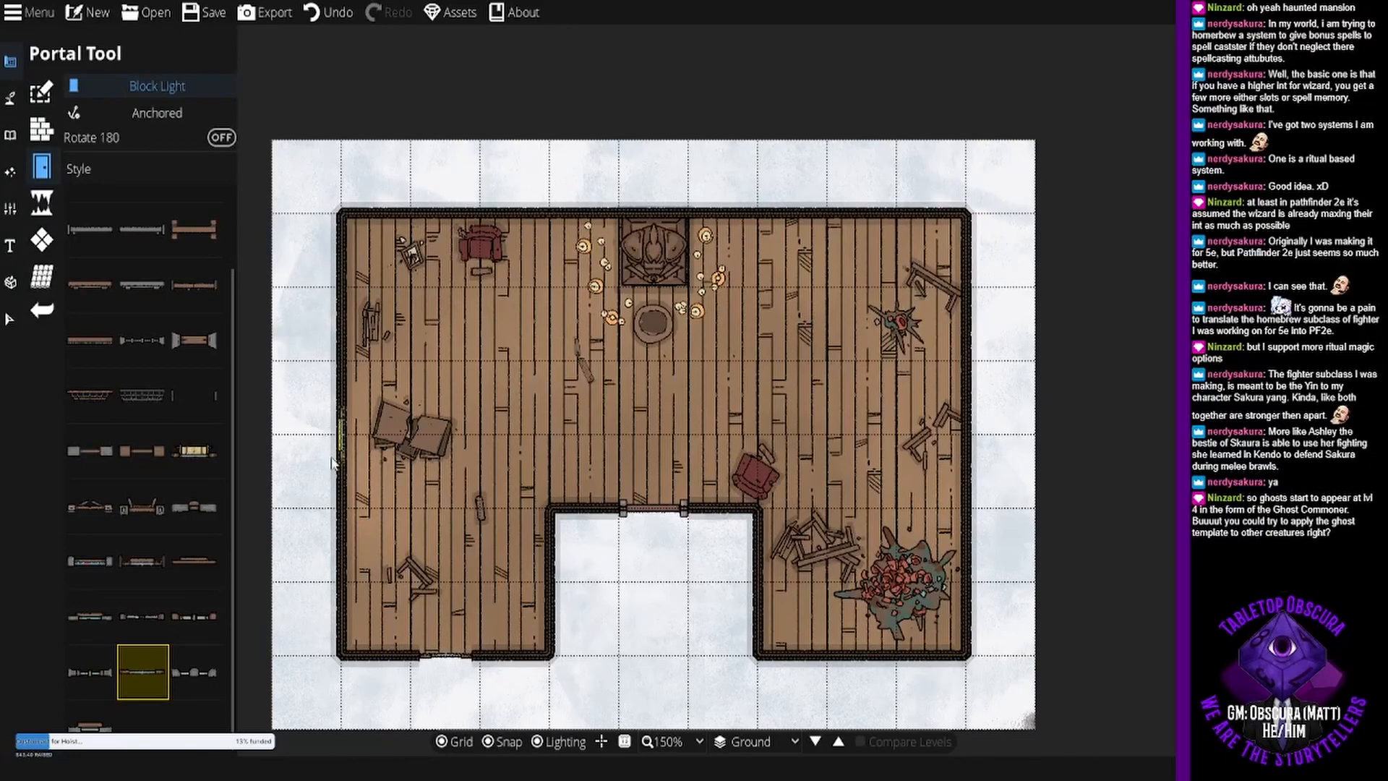
{"action": "left_click", "coordinate": [336, 331]}
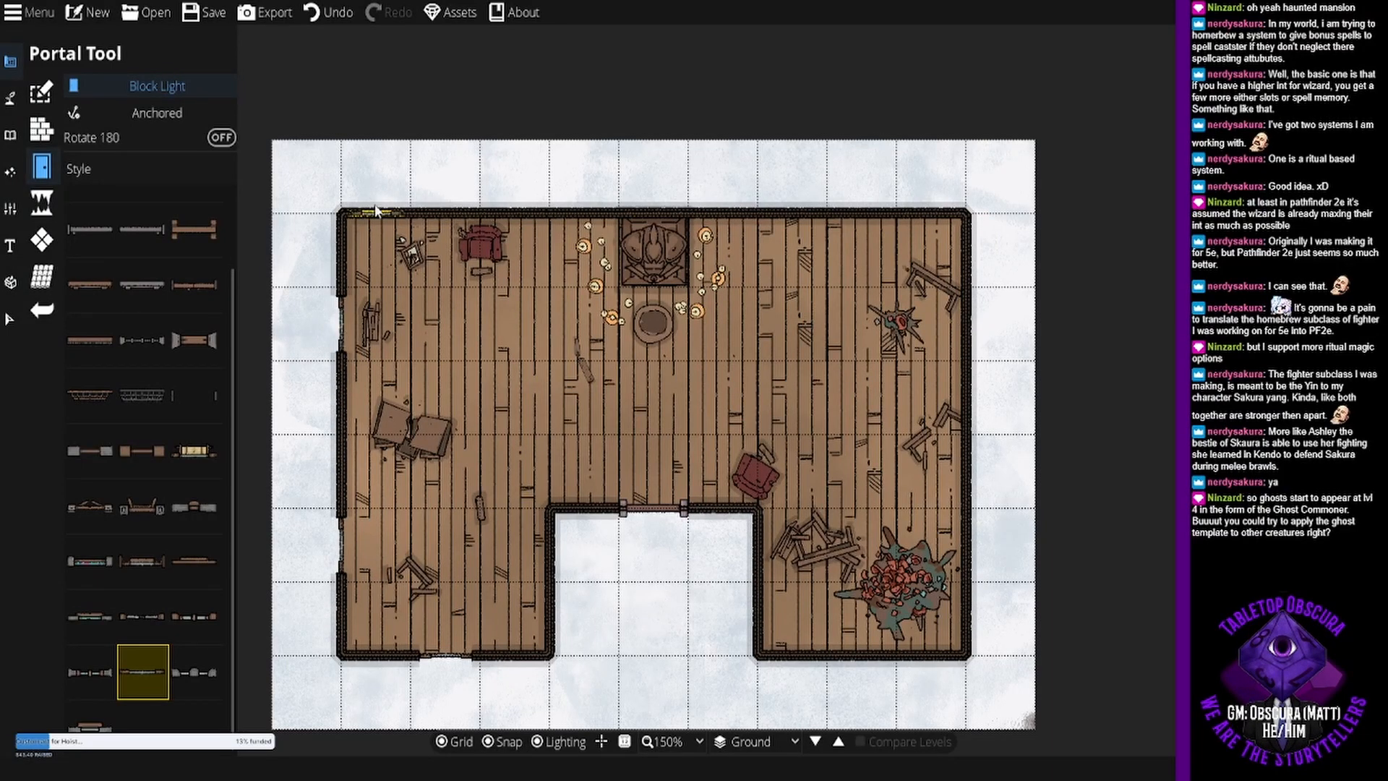
- Add matching windows near both ends of the north wall, in the southeast wing's south wall and twice along the east wall
{"action": "left_click", "coordinate": [429, 219]}
{"action": "left_click", "coordinate": [906, 226]}
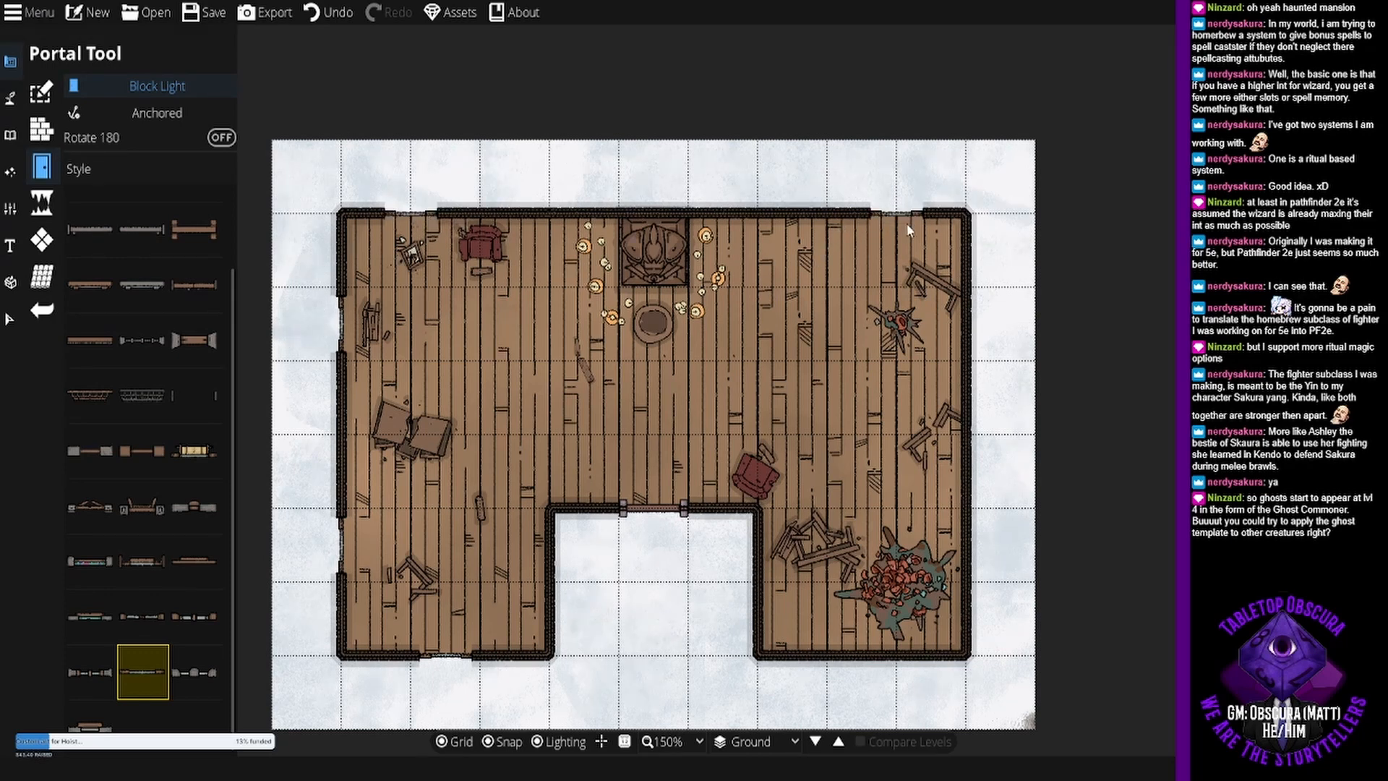
{"action": "left_click", "coordinate": [872, 670]}
{"action": "left_click", "coordinate": [971, 546]}
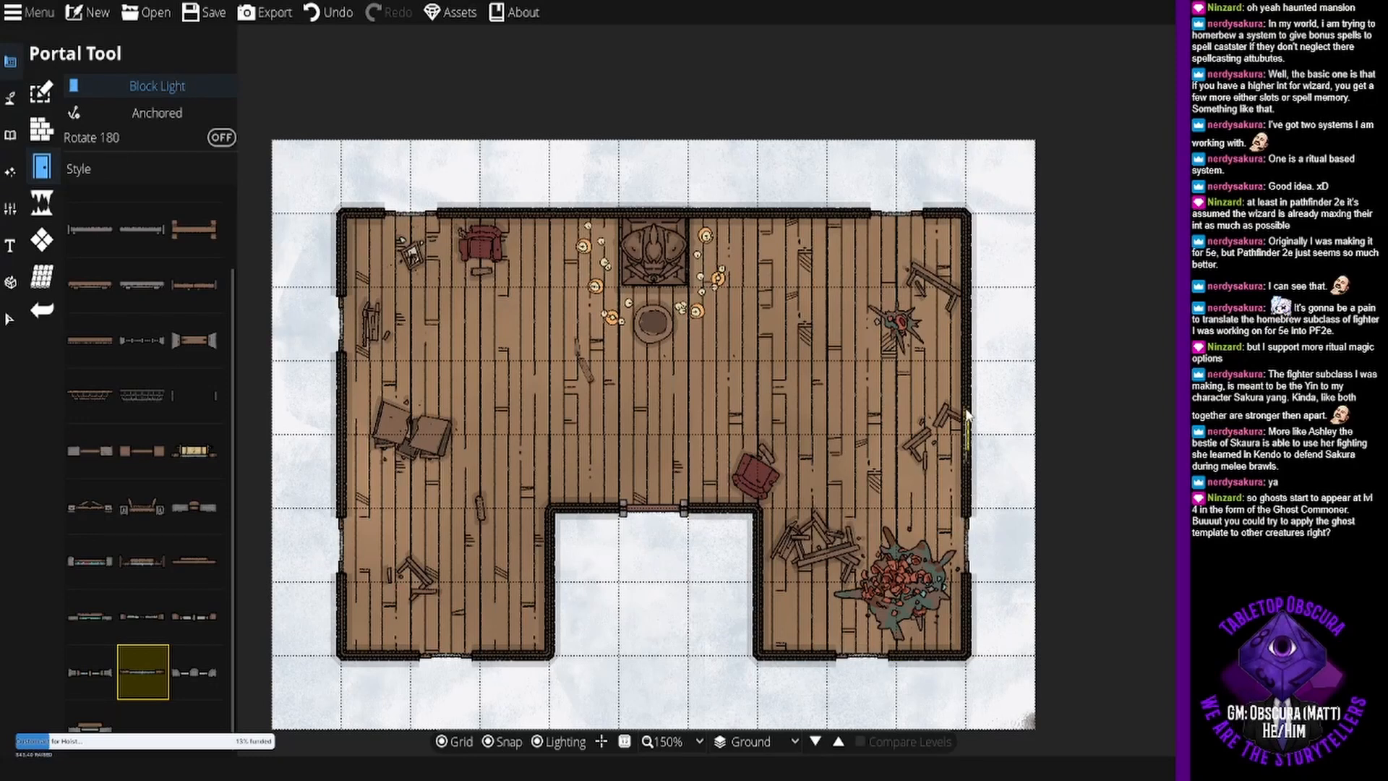
{"action": "left_click", "coordinate": [968, 338]}
- Place books at scale 1: blue near the west wall, red below the northwest armchair and purple by the east wall, with varied rotations
{"action": "left_click_drag", "start_coordinate": [658, 335], "coordinate": [692, 317]}
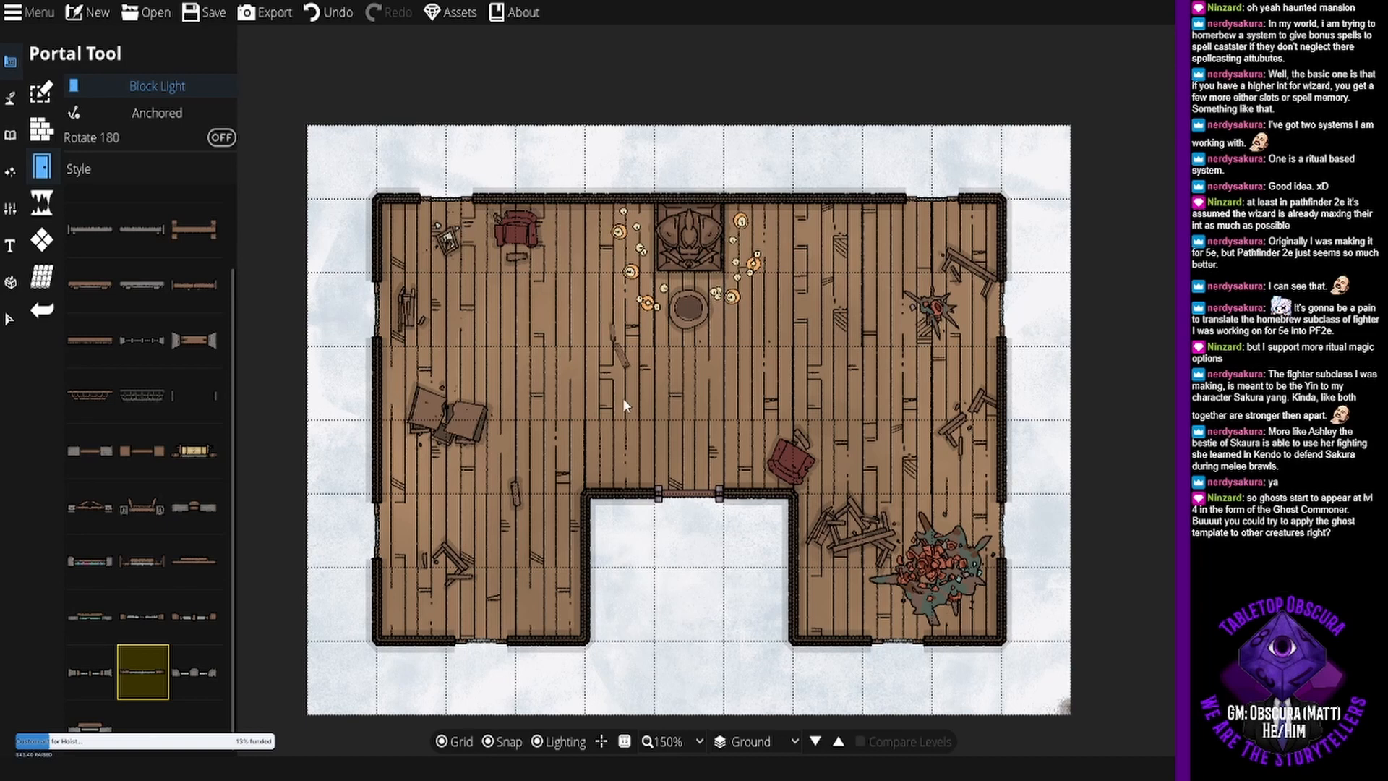
{"action": "left_click_drag", "start_coordinate": [655, 430], "coordinate": [640, 383]}
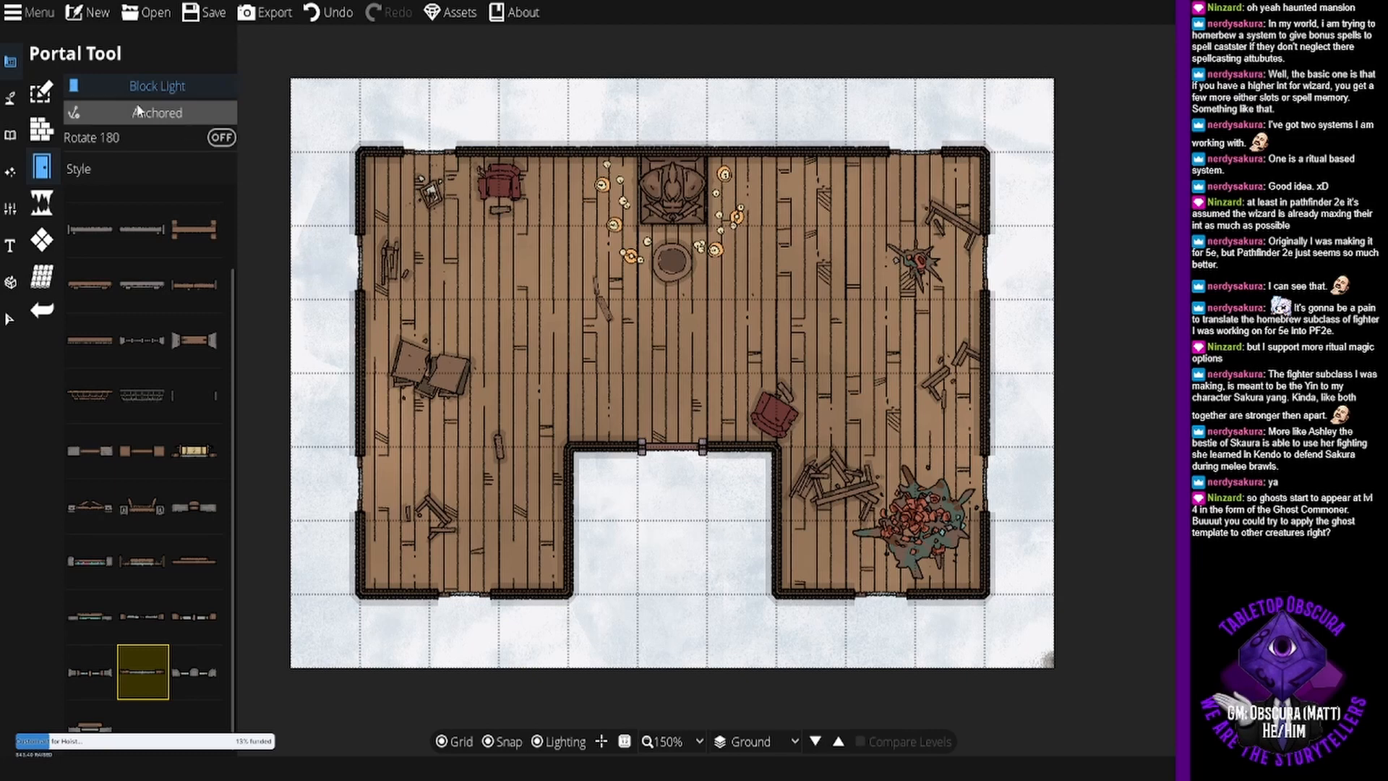
{"action": "left_click", "coordinate": [14, 101]}
{"action": "left_click", "coordinate": [13, 133]}
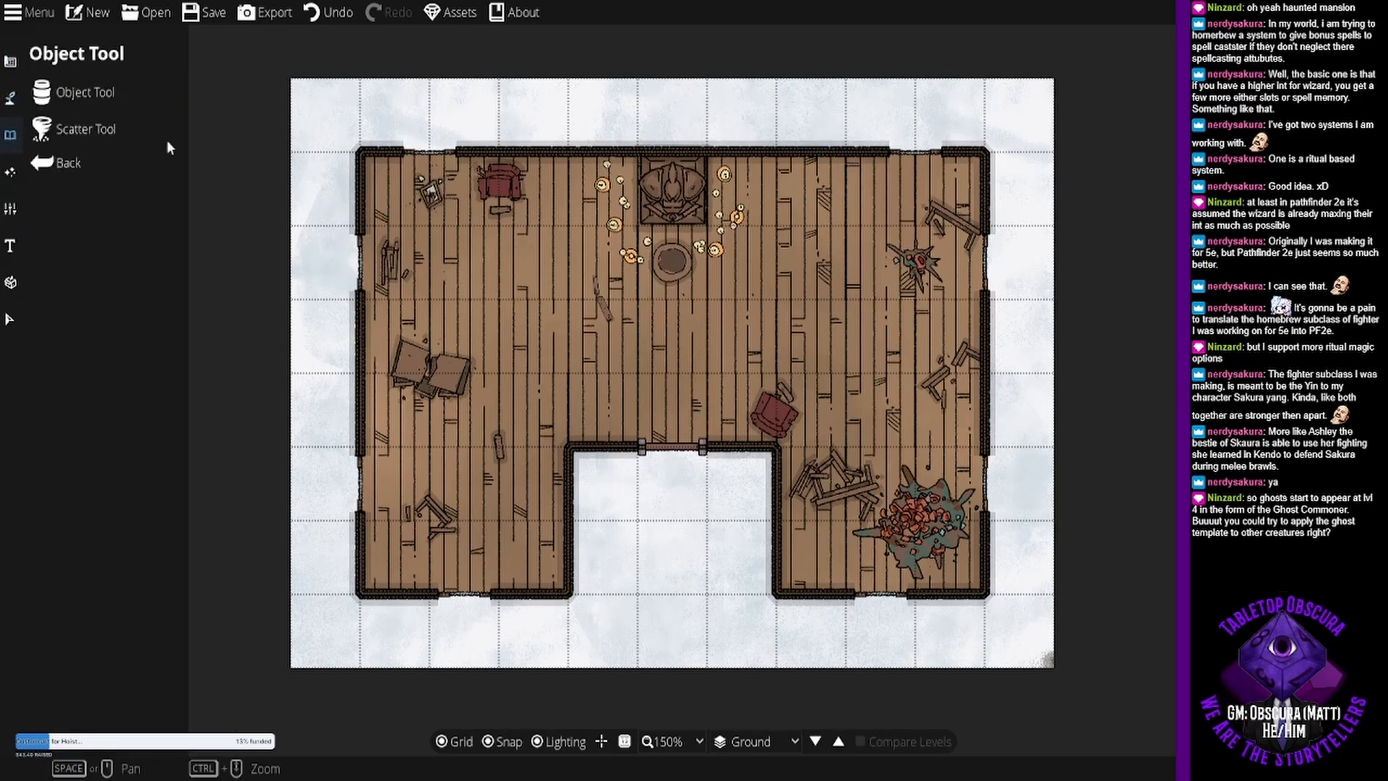
{"action": "left_click", "coordinate": [97, 101]}
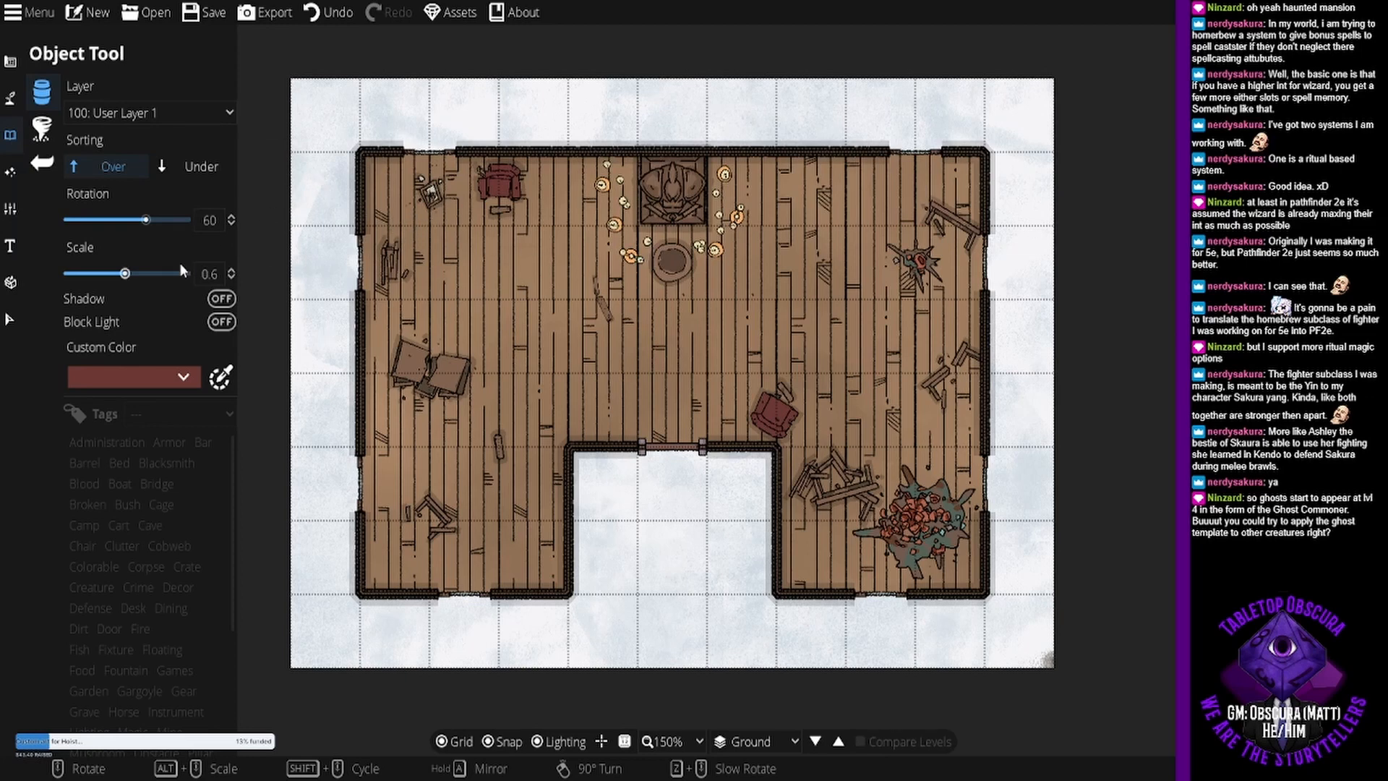
{"action": "scroll", "coordinate": [434, 254], "scroll_direction": "up", "scroll_amount": 3, "text": "alt"}
{"action": "scroll", "coordinate": [432, 253], "scroll_direction": "up", "scroll_amount": 1, "text": "alt"}
{"action": "left_click", "coordinate": [431, 262]}
{"action": "scroll", "coordinate": [522, 237], "scroll_direction": "up", "scroll_amount": 3}
{"action": "left_click", "coordinate": [522, 236]}
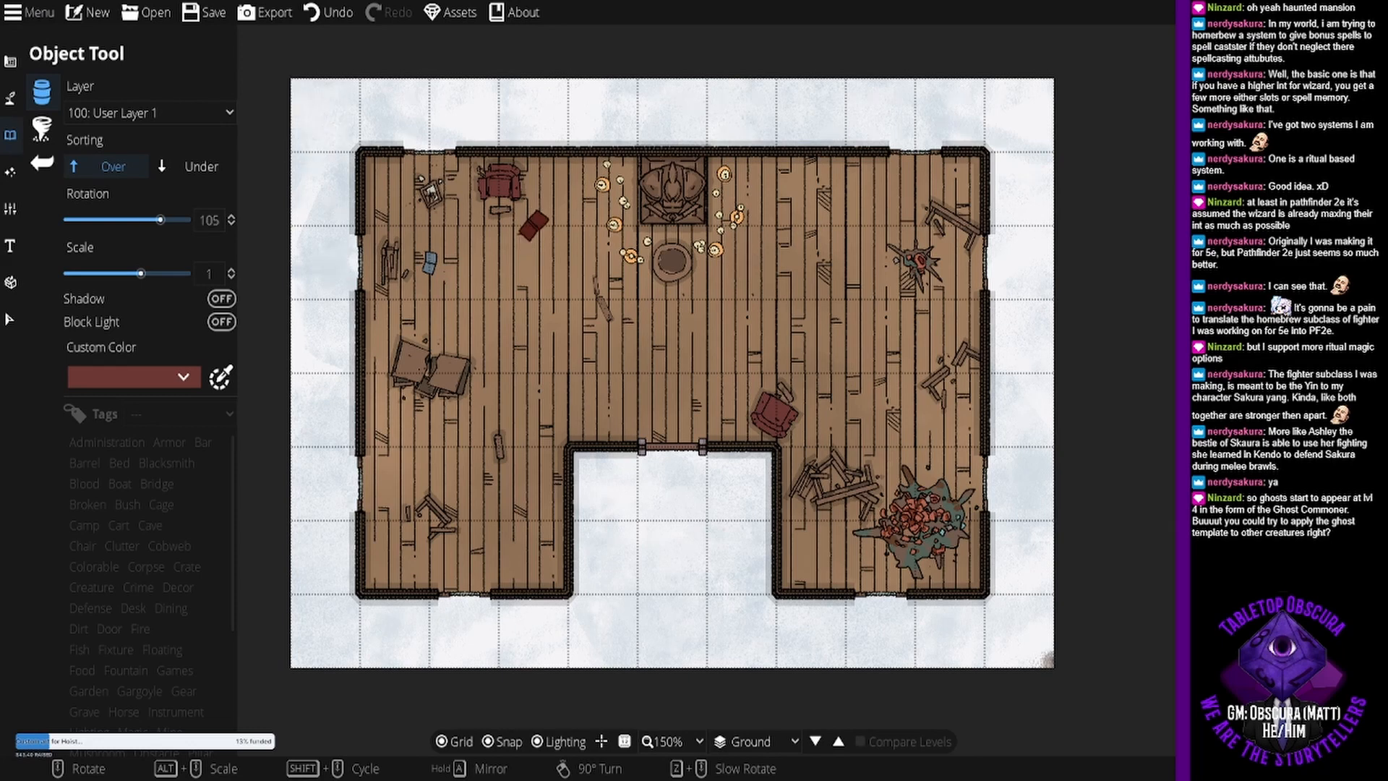
{"action": "left_click", "coordinate": [945, 447]}
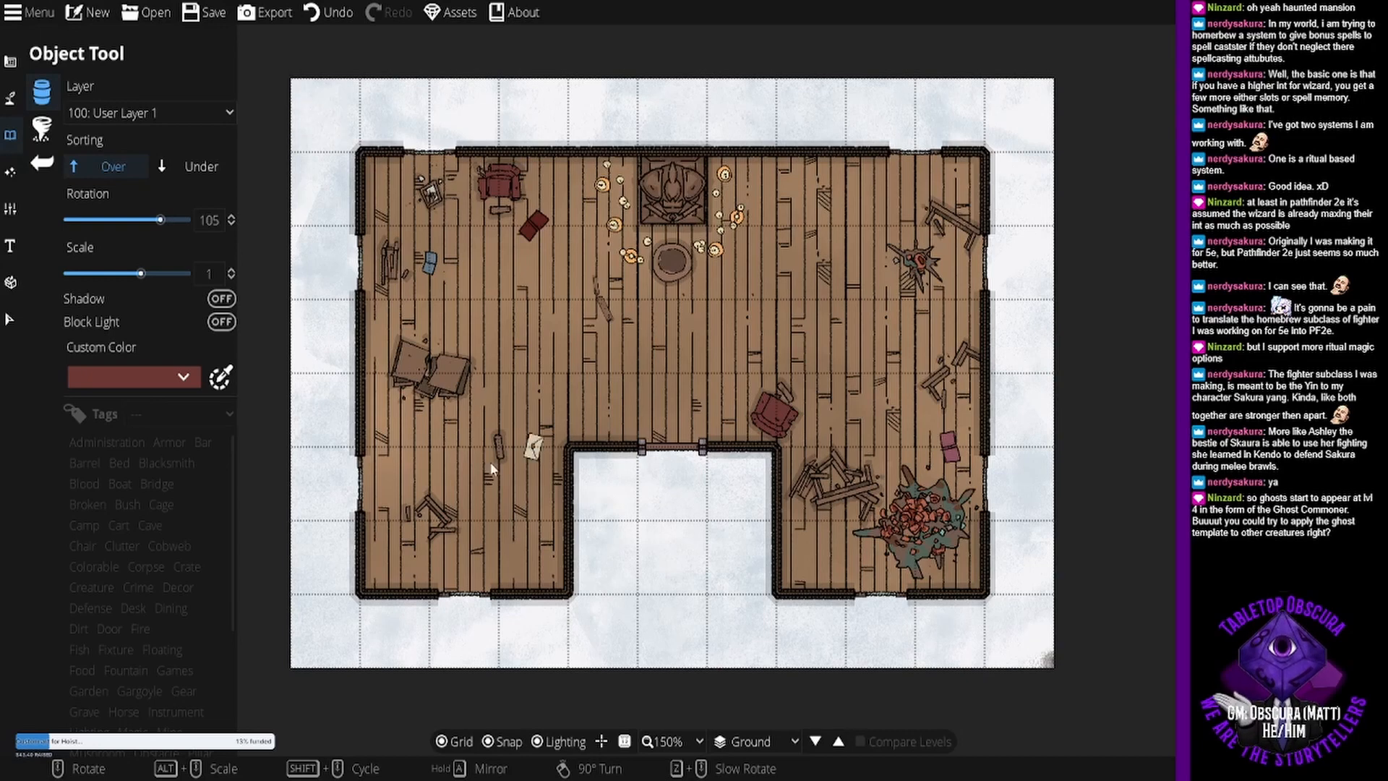
- Place the green Book 04 beside the loose plank in the southwest wing at scale 1, rotated -90 degrees
{"action": "scroll", "coordinate": [429, 483], "scroll_direction": "up", "scroll_amount": 4}
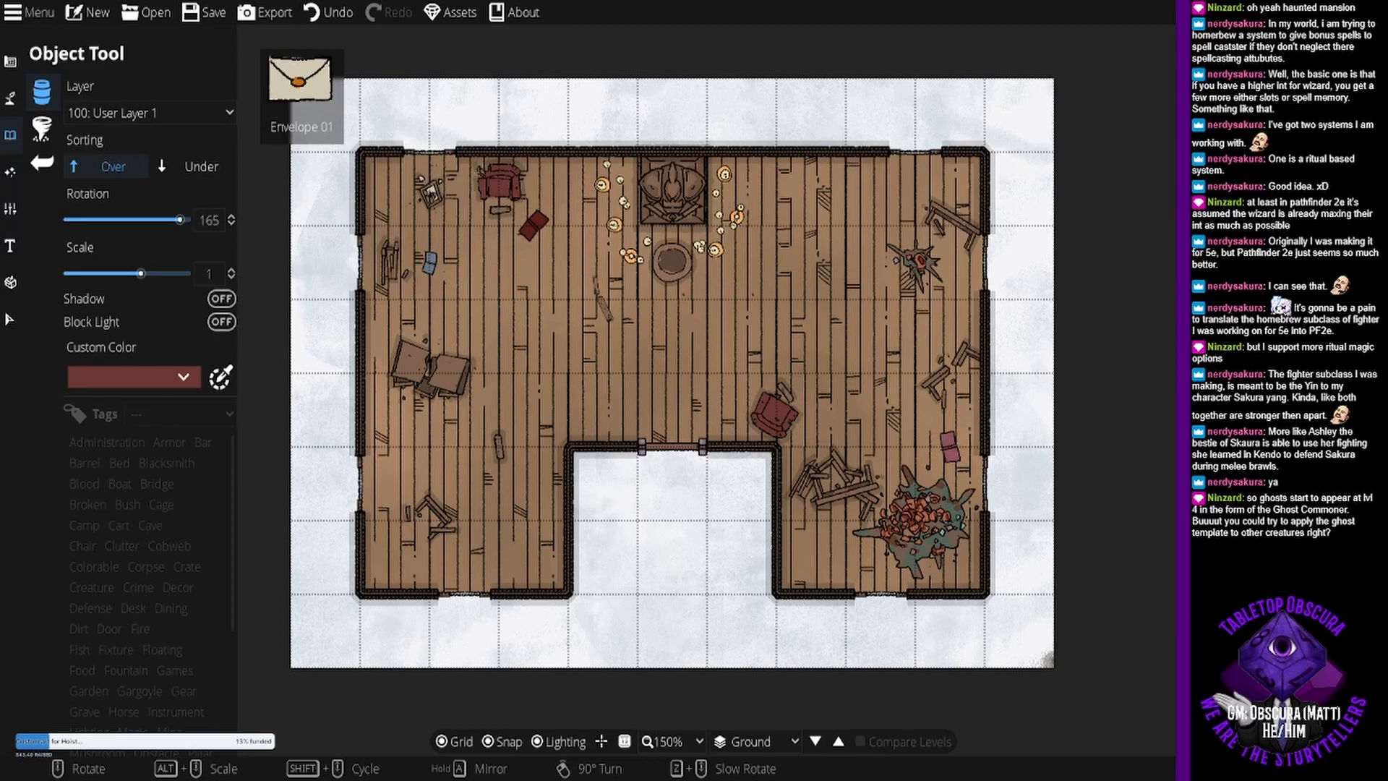
{"action": "left_click", "coordinate": [1284, 347]}
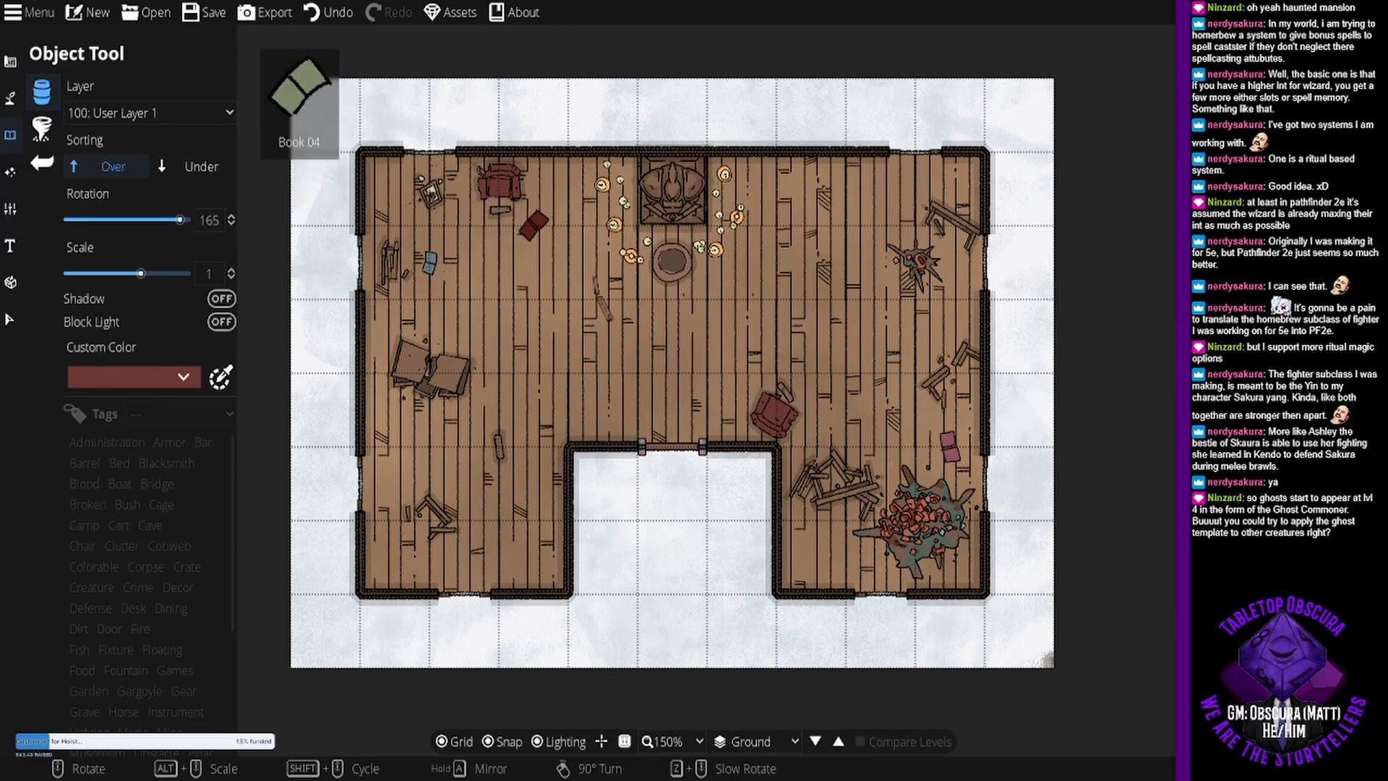
{"action": "scroll", "coordinate": [432, 376], "scroll_direction": "down", "scroll_amount": 4}
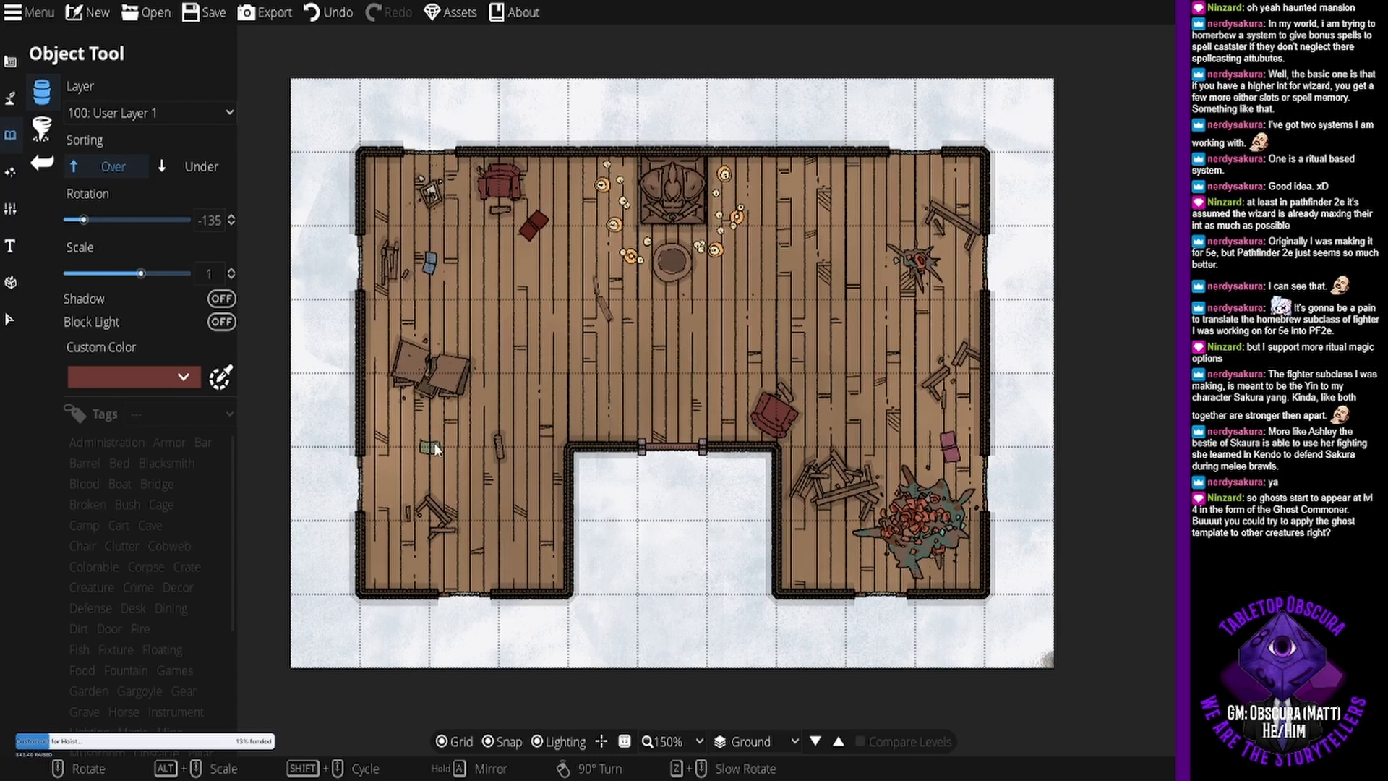
{"action": "scroll", "coordinate": [434, 442], "scroll_direction": "down", "scroll_amount": 1}
{"action": "scroll", "coordinate": [449, 440], "scroll_direction": "down", "scroll_amount": 2}
{"action": "left_click", "coordinate": [450, 441]}
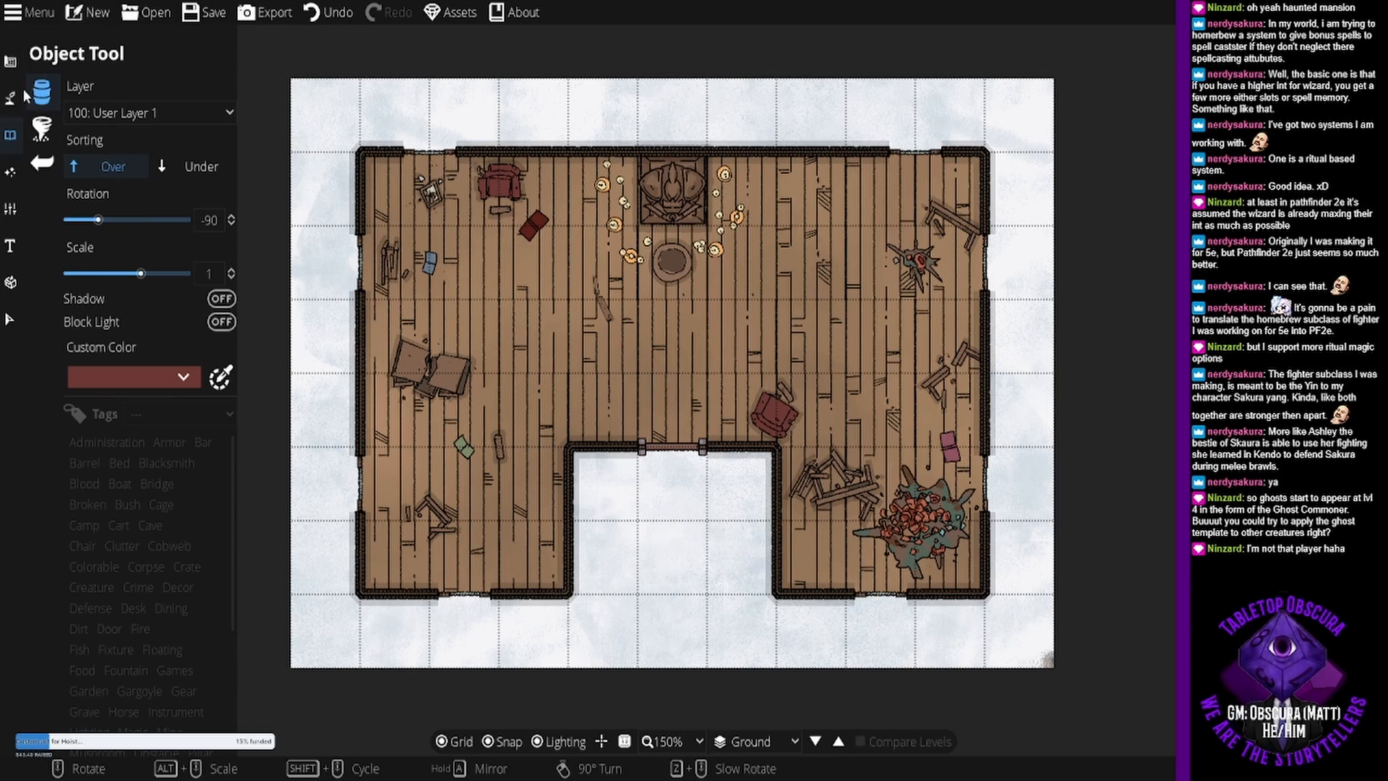
- Paint a grey cobblestone path with the smallest Material Brush from the courtyard door to the map's south edge, squaring it off at the door
{"action": "left_click", "coordinate": [10, 62]}
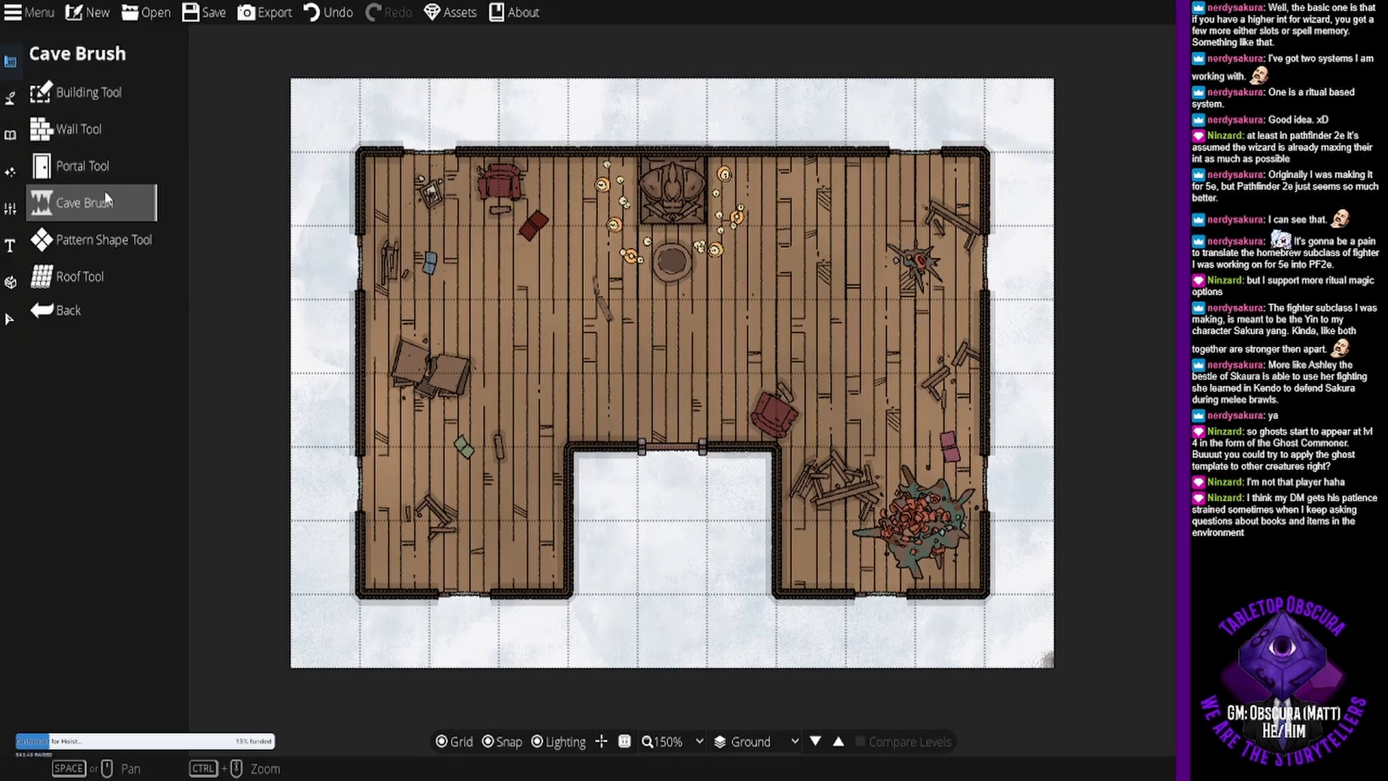
{"action": "left_click", "coordinate": [10, 98]}
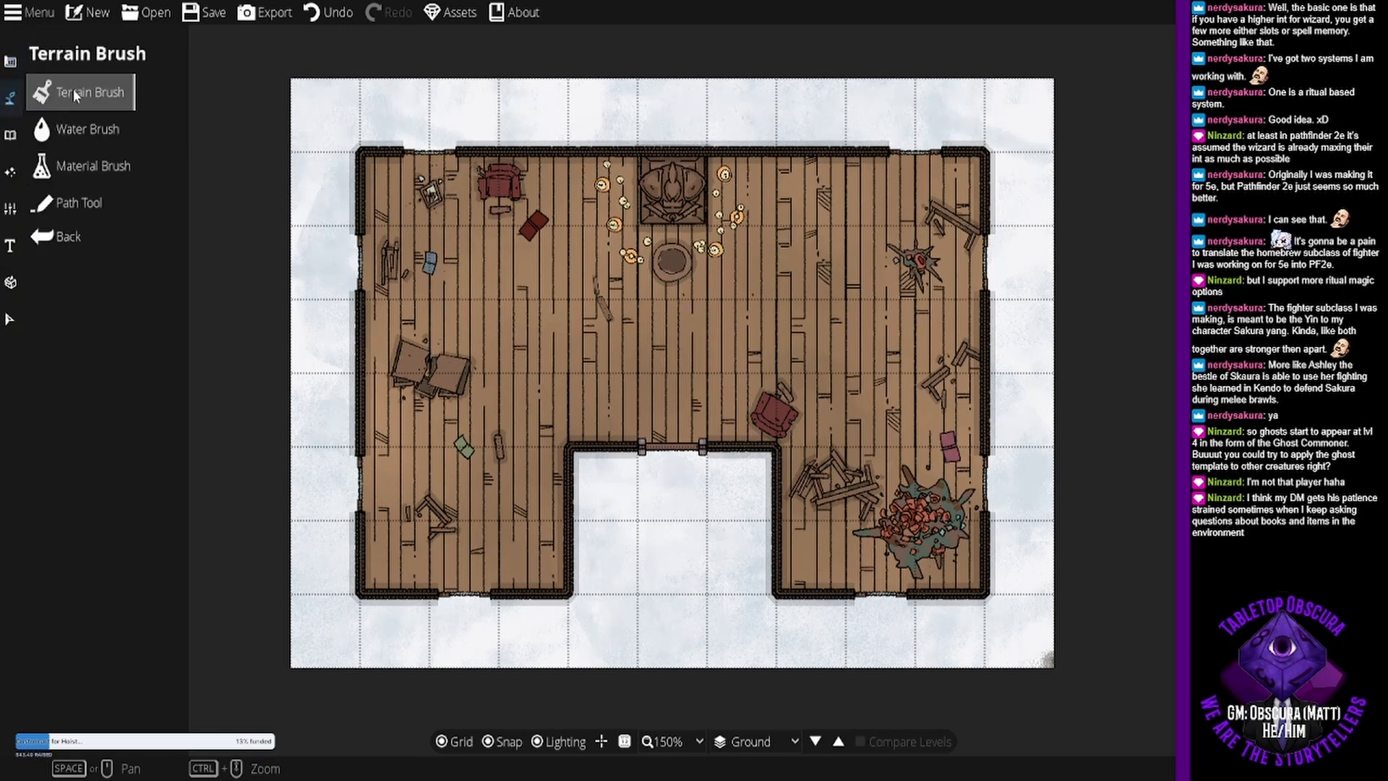
{"action": "left_click", "coordinate": [92, 91]}
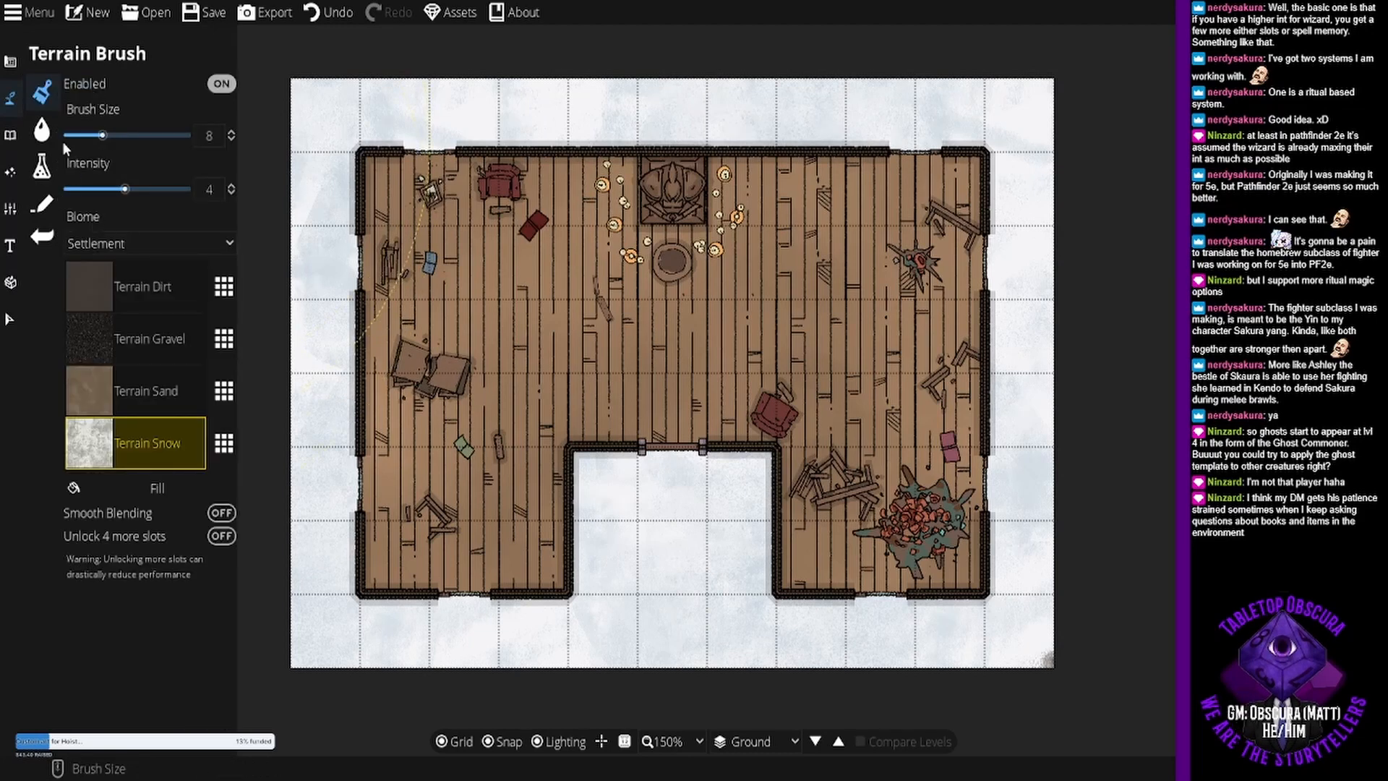
{"action": "left_click", "coordinate": [42, 166]}
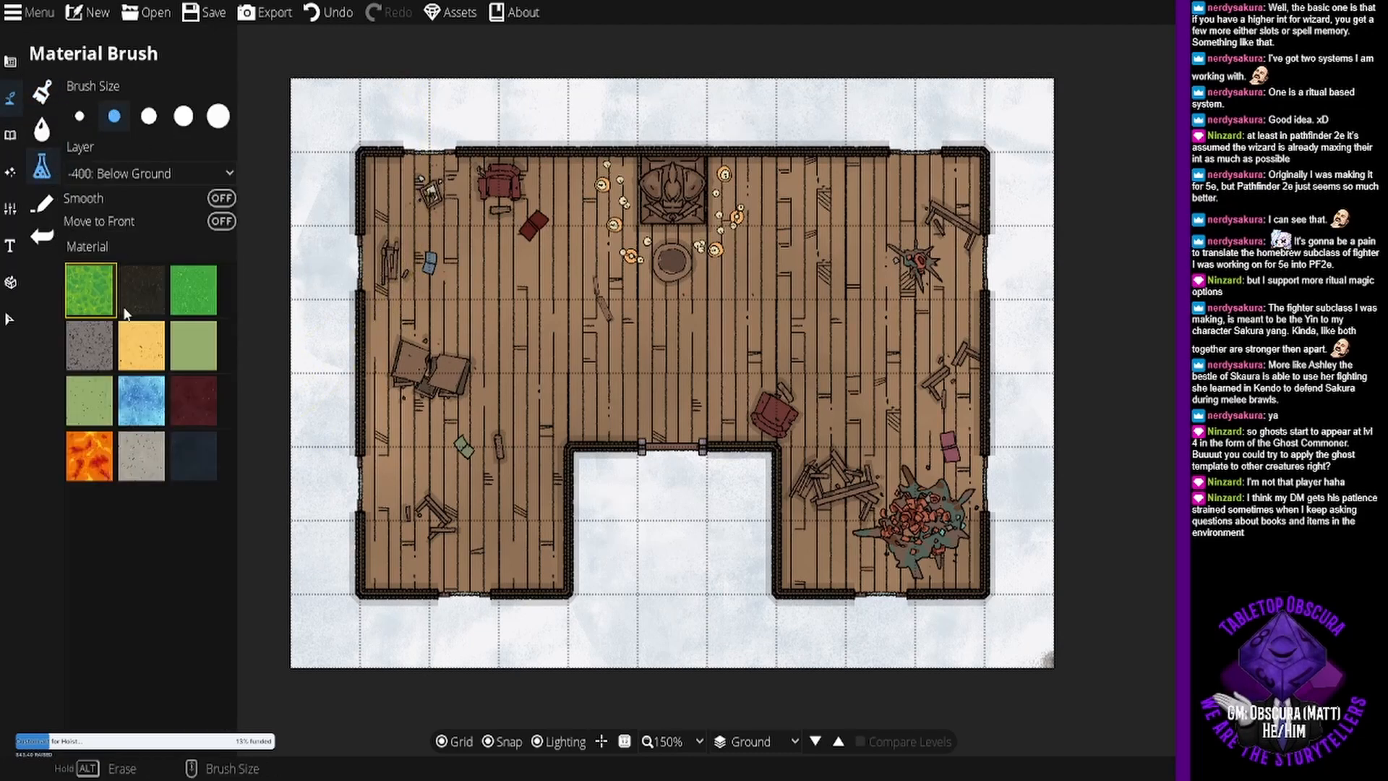
{"action": "left_click", "coordinate": [98, 336]}
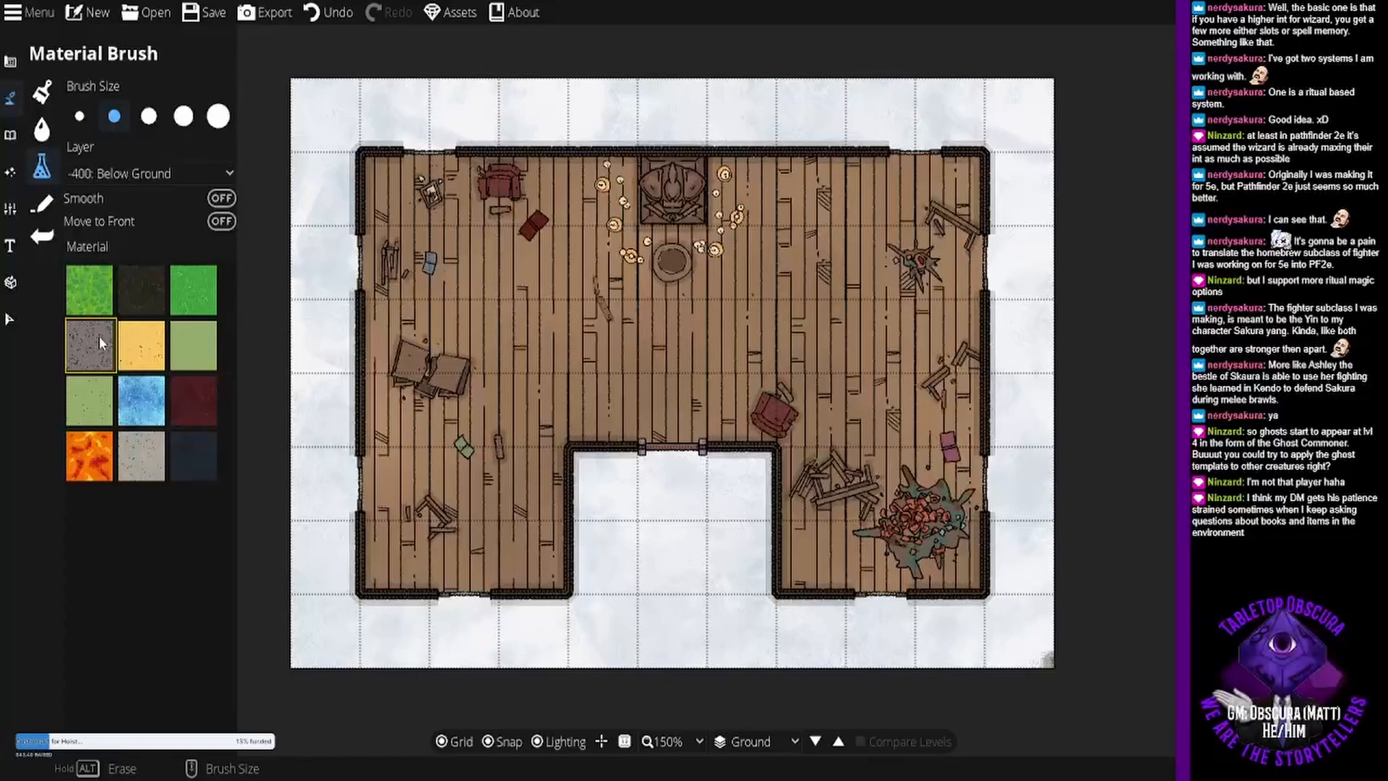
{"action": "left_click", "coordinate": [79, 116]}
{"action": "left_click_drag", "start_coordinate": [672, 470], "coordinate": [673, 660]}
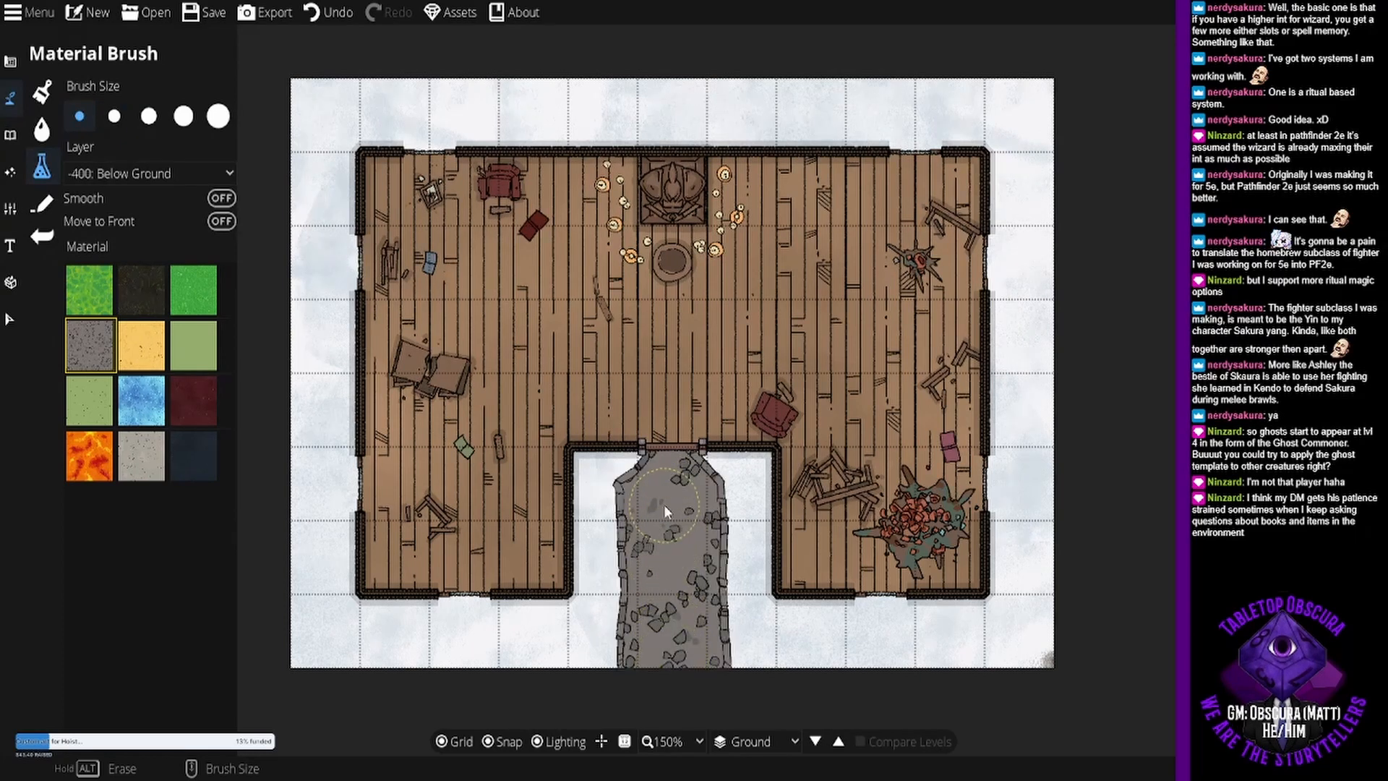
{"action": "mouse_move", "coordinate": [666, 499]}
{"action": "left_mouse_down"}
{"action": "mouse_move", "coordinate": [655, 467]}
{"action": "mouse_move", "coordinate": [713, 462]}
{"action": "mouse_move", "coordinate": [720, 651]}
{"action": "mouse_move", "coordinate": [721, 586]}
{"action": "left_mouse_up"}
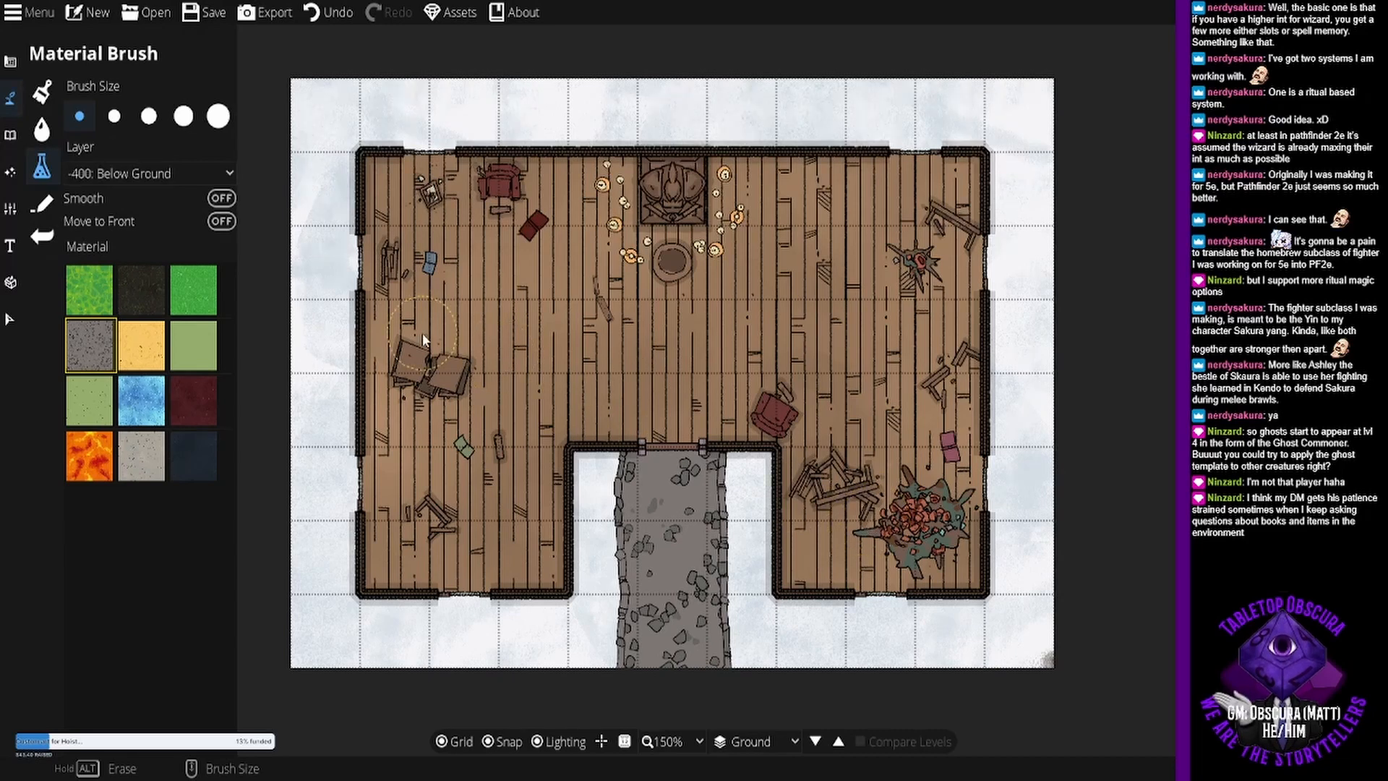
- Choose the Vase object, set its custom color to slate blue and place it in the courtyard east of the path near the door
{"action": "left_click", "coordinate": [12, 61]}
{"action": "left_click", "coordinate": [15, 135]}
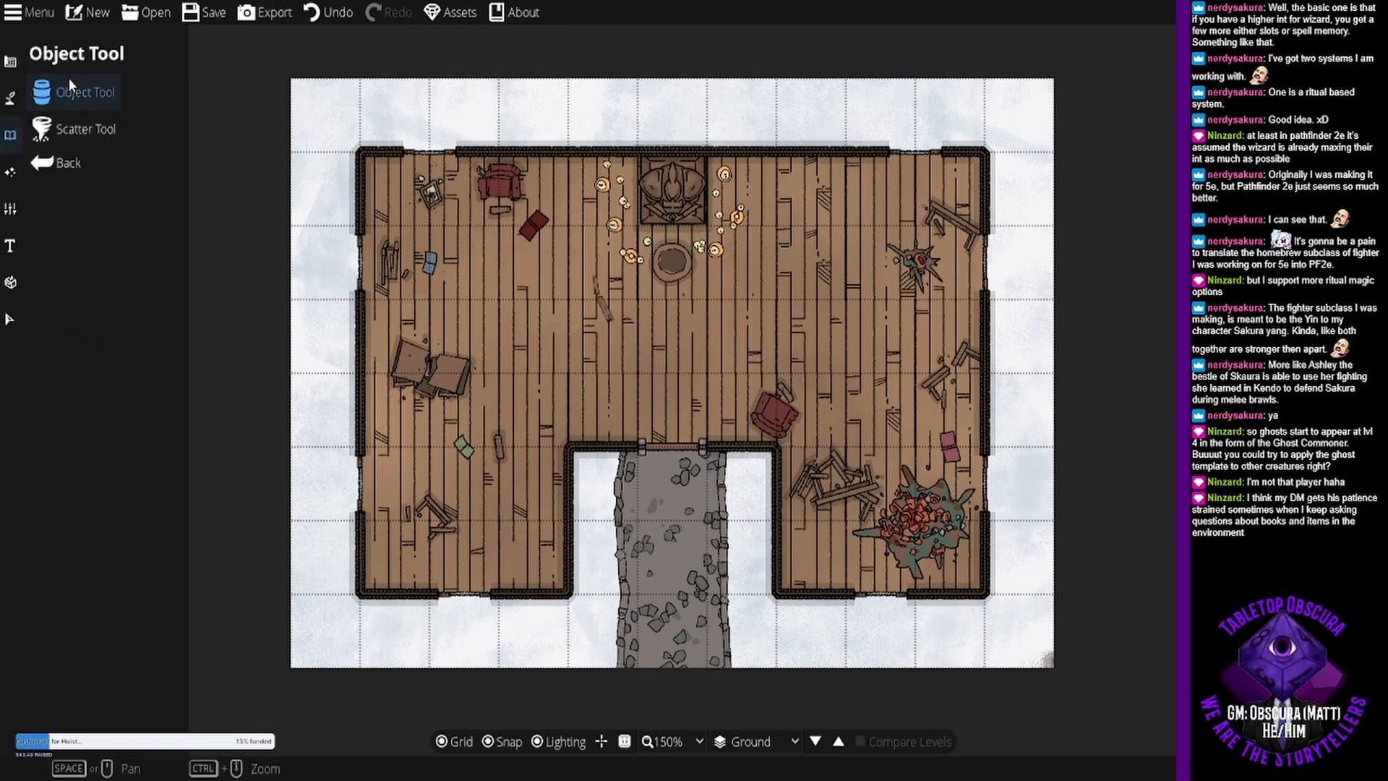
{"action": "left_click", "coordinate": [70, 90]}
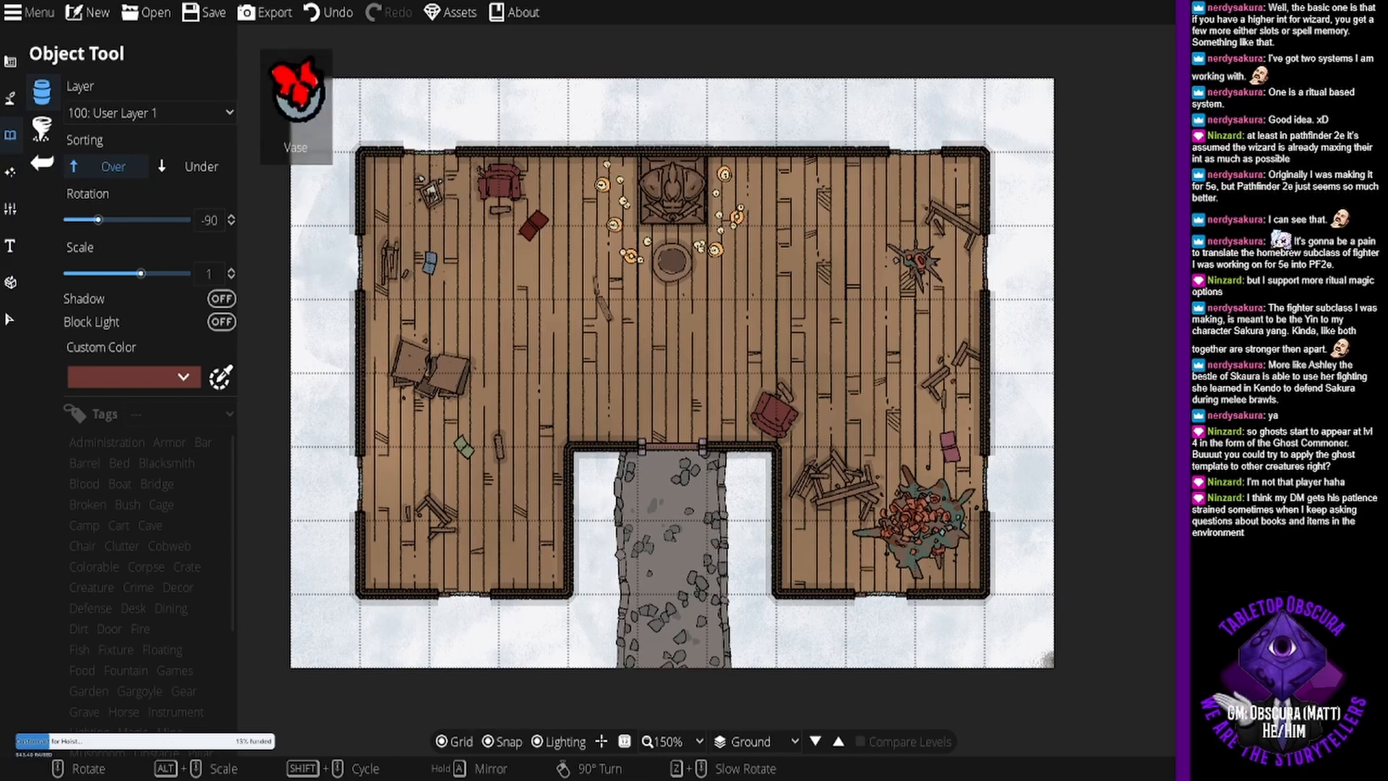
{"action": "left_click", "coordinate": [171, 378]}
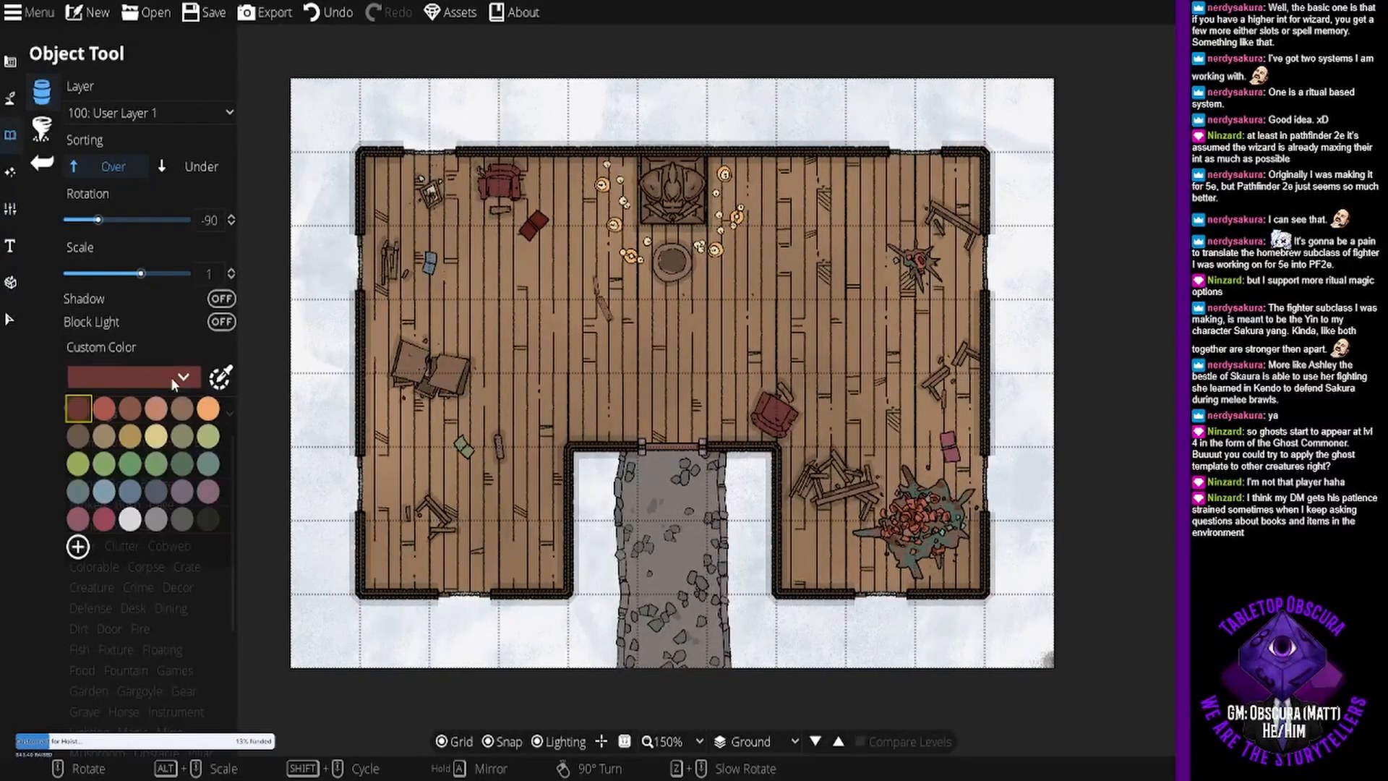
{"action": "left_click", "coordinate": [130, 492]}
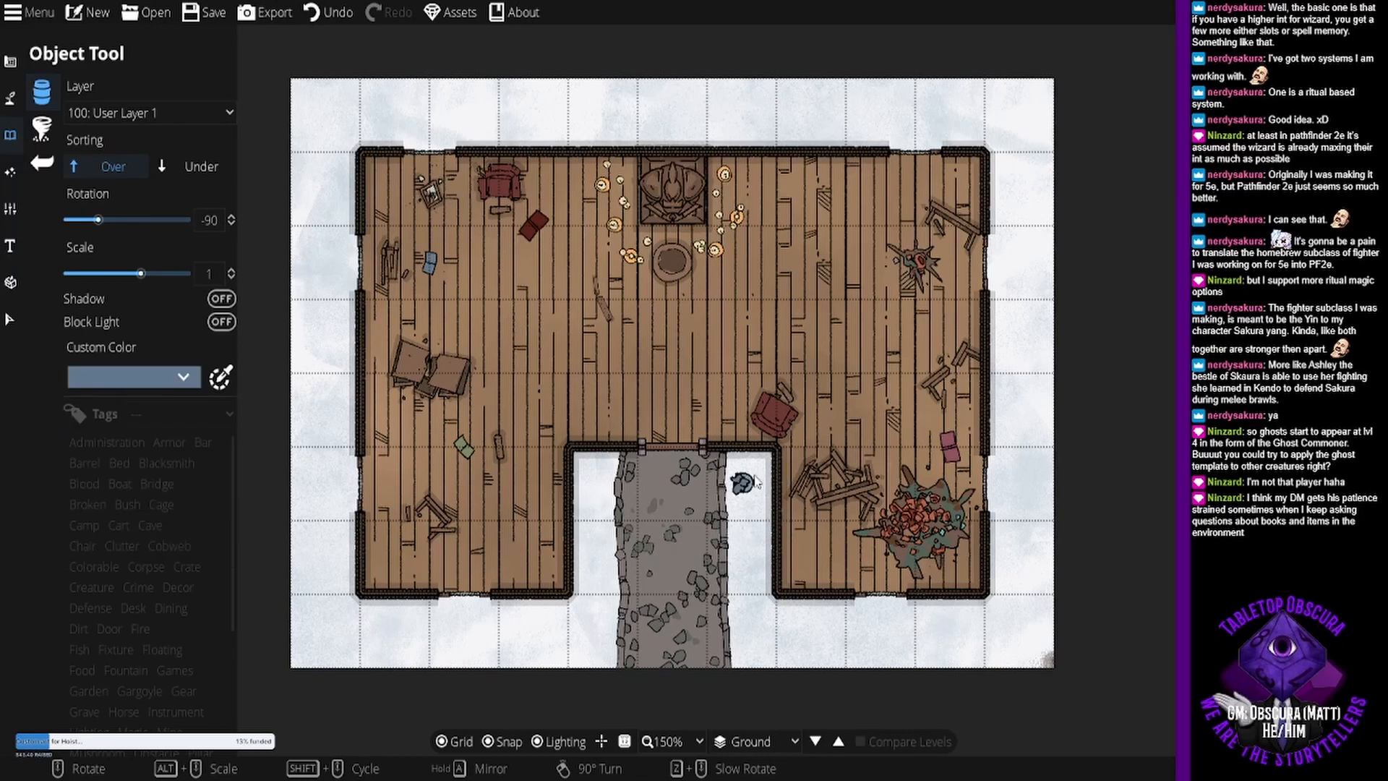
{"action": "scroll", "coordinate": [754, 481], "scroll_direction": "up", "scroll_amount": 10}
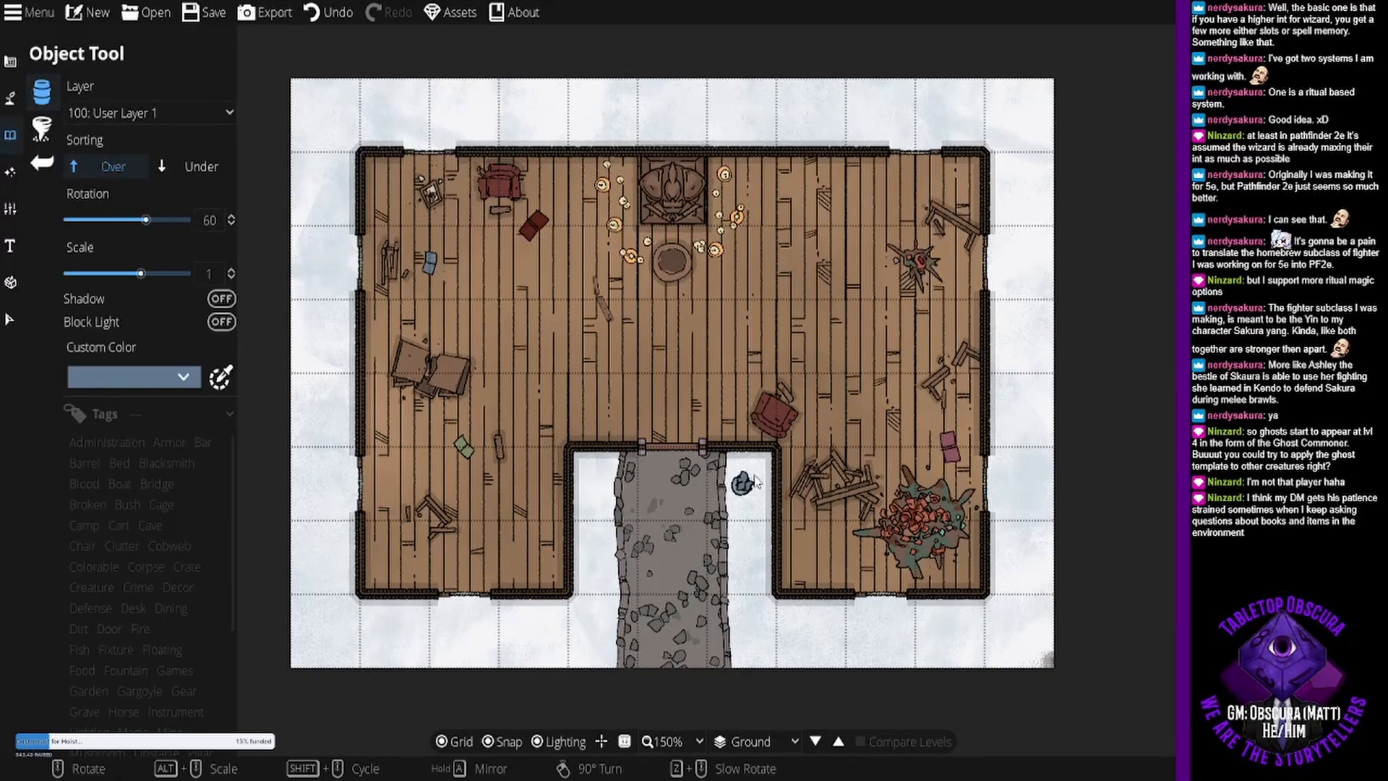
{"action": "left_click", "coordinate": [754, 481]}
- Place a matching blue vase on the path's west side, rotated -45 degrees, and save the map
{"action": "scroll", "coordinate": [616, 480], "scroll_direction": "up", "scroll_amount": 6}
{"action": "scroll", "coordinate": [616, 483], "scroll_direction": "down", "scroll_amount": 13}
{"action": "left_click", "coordinate": [604, 484]}
{"action": "left_click", "coordinate": [220, 13]}
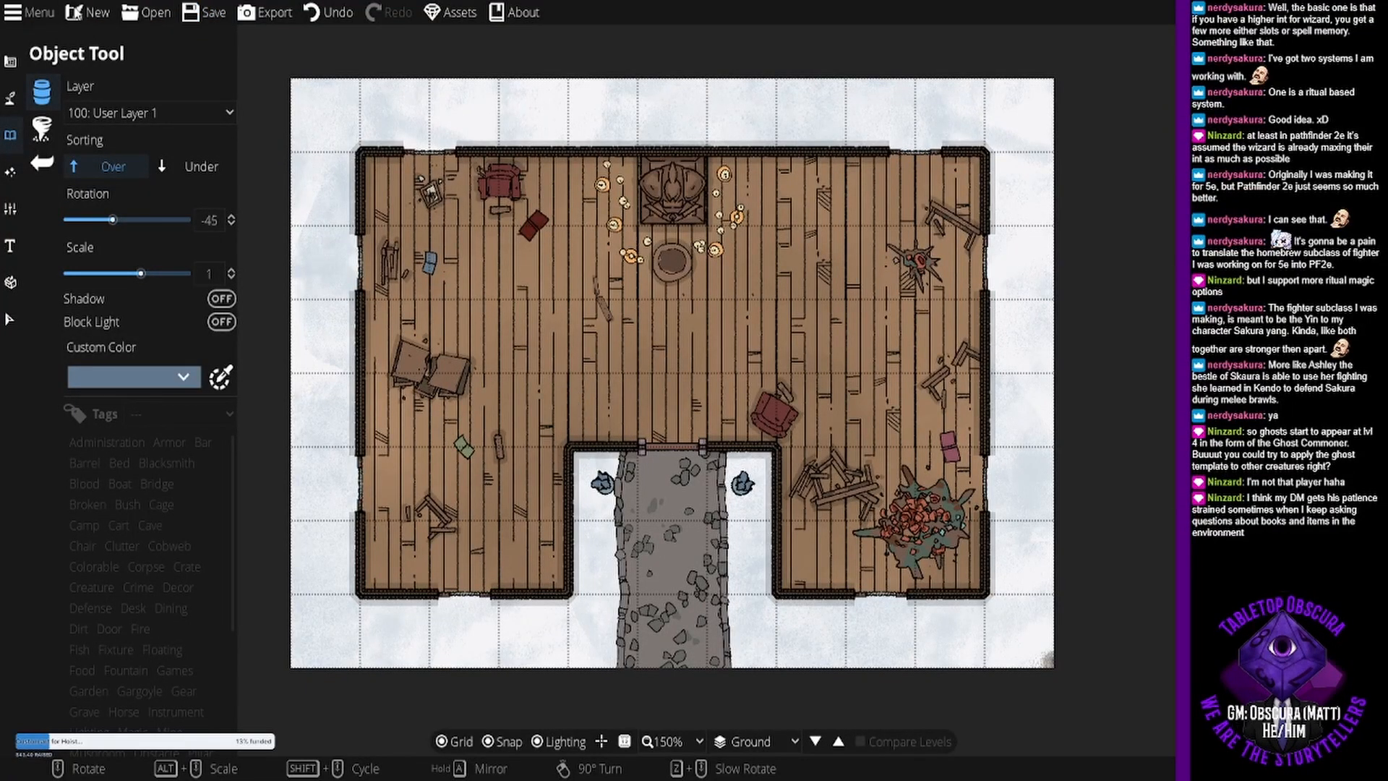
- Export the map in Universal VTT format with grid and lighting on, and switch the export mode to PNG before leaving the export options
{"action": "left_click", "coordinate": [264, 13]}
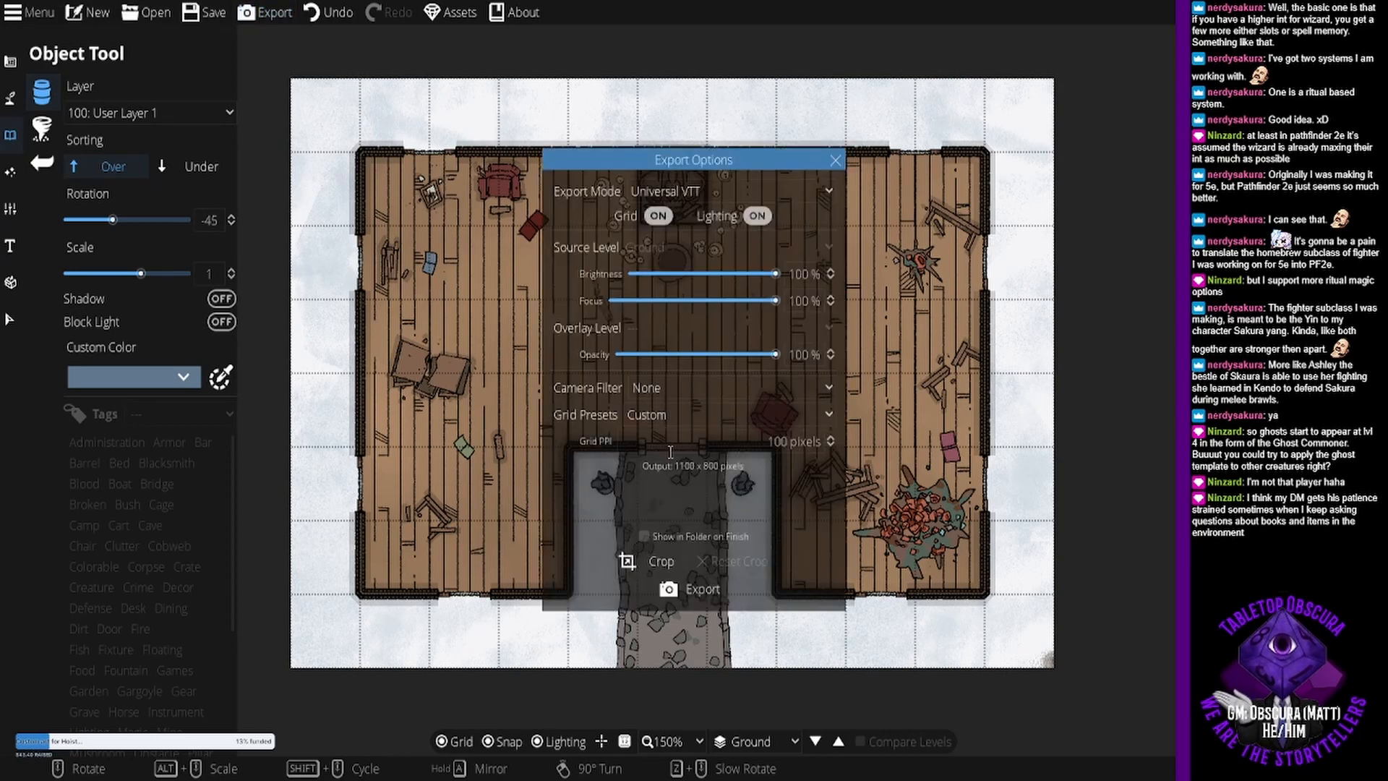
{"action": "left_click", "coordinate": [680, 590]}
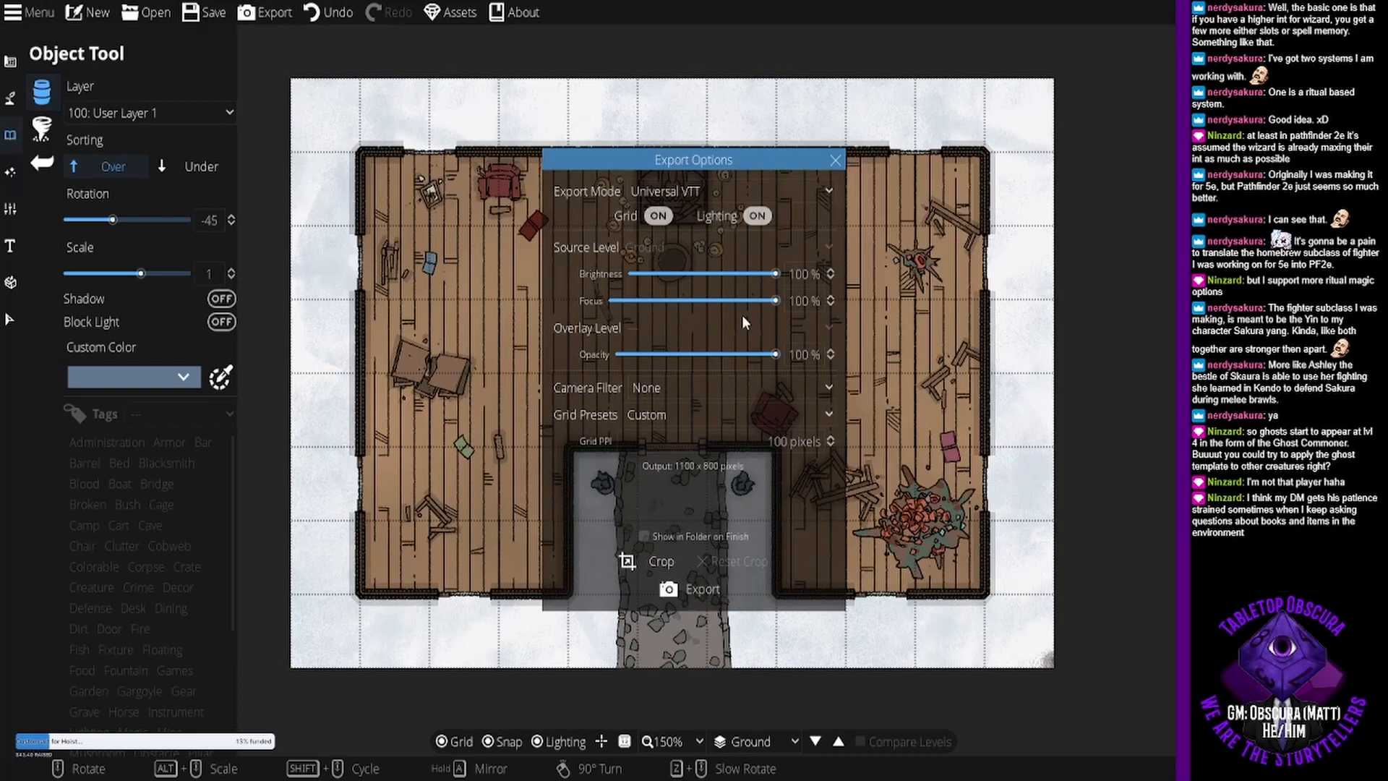
{"action": "left_click", "coordinate": [726, 188]}
{"action": "left_click", "coordinate": [692, 221]}
{"action": "left_click", "coordinate": [836, 161]}
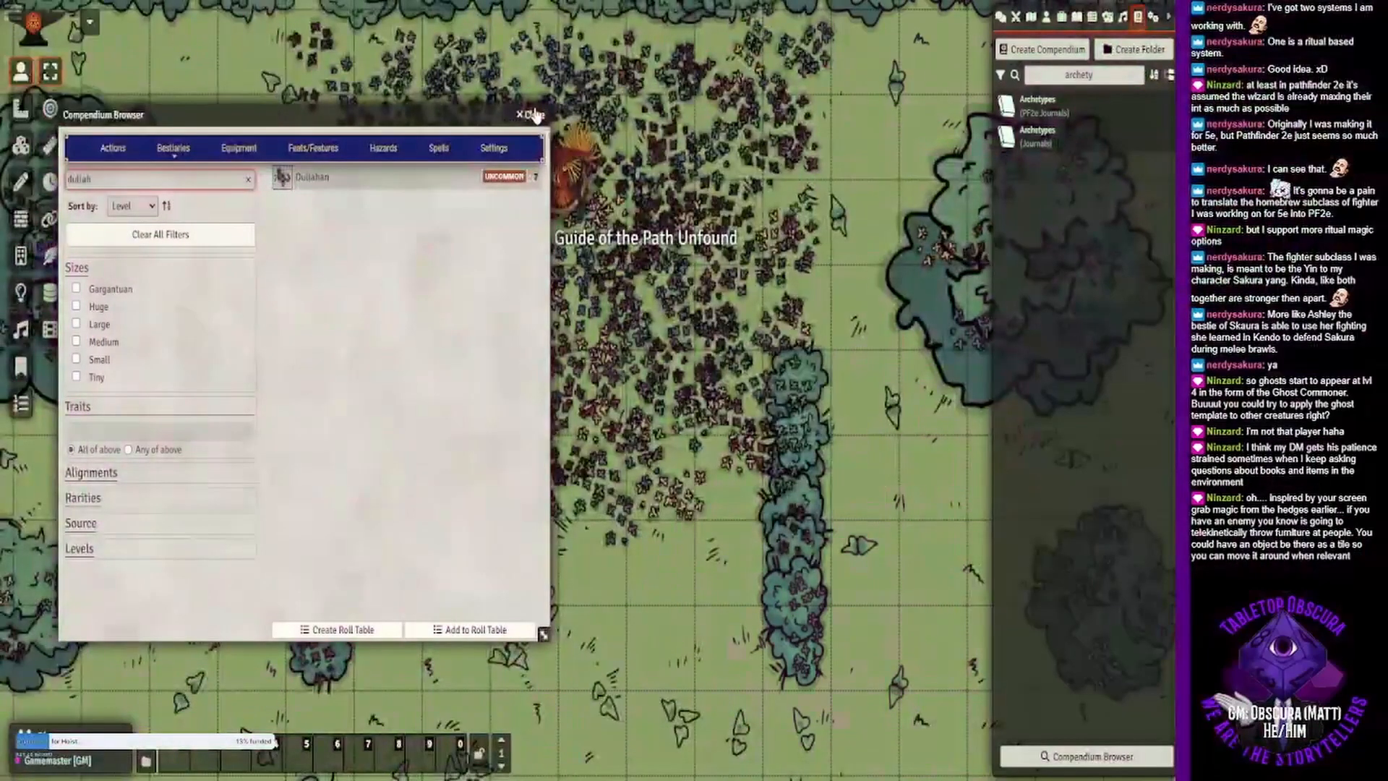
{"action": "key", "text": "Escape"}
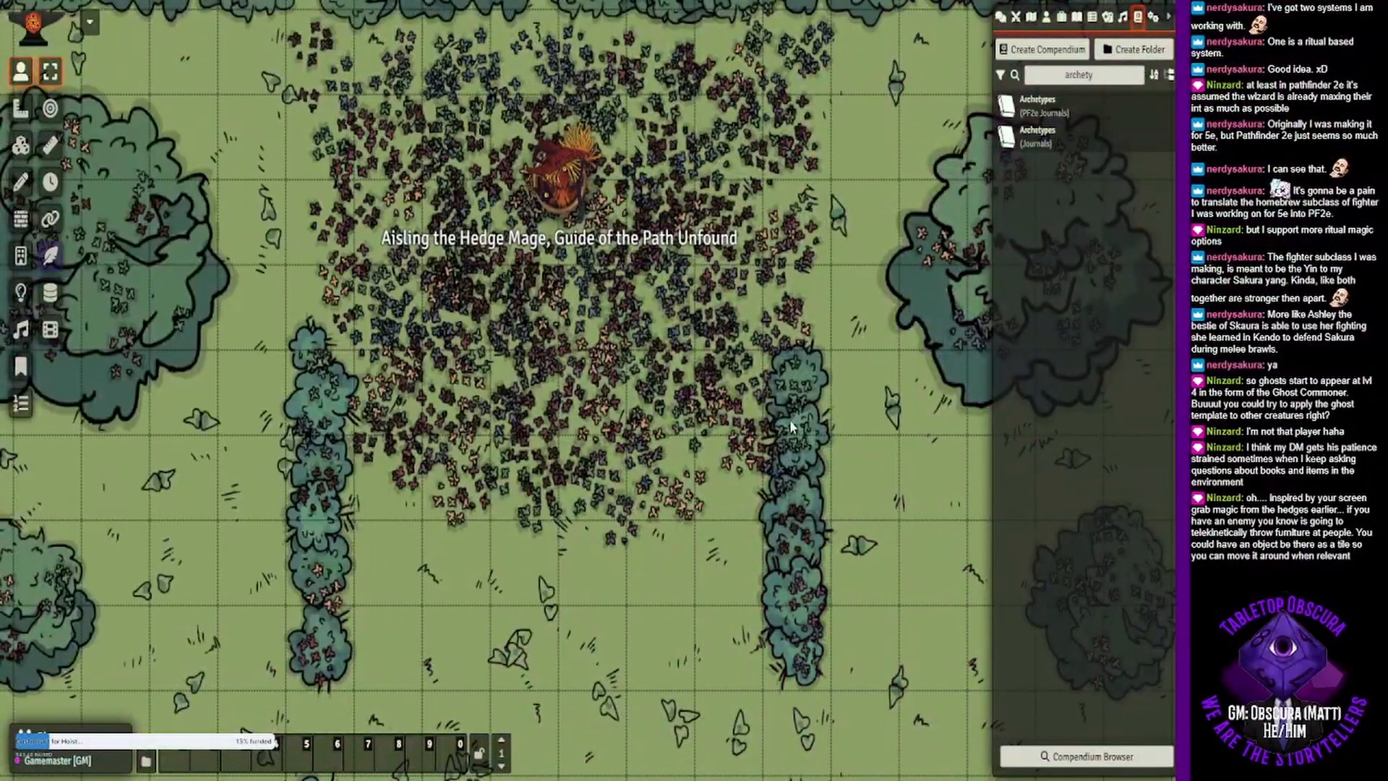
- In Foundry Virtual Tabletop, import the Room 1 Haunted Entry Low 4 .dd2vtt file with the Universal Battlemap Importer and view the new scene
{"action": "left_click", "coordinate": [1031, 17]}
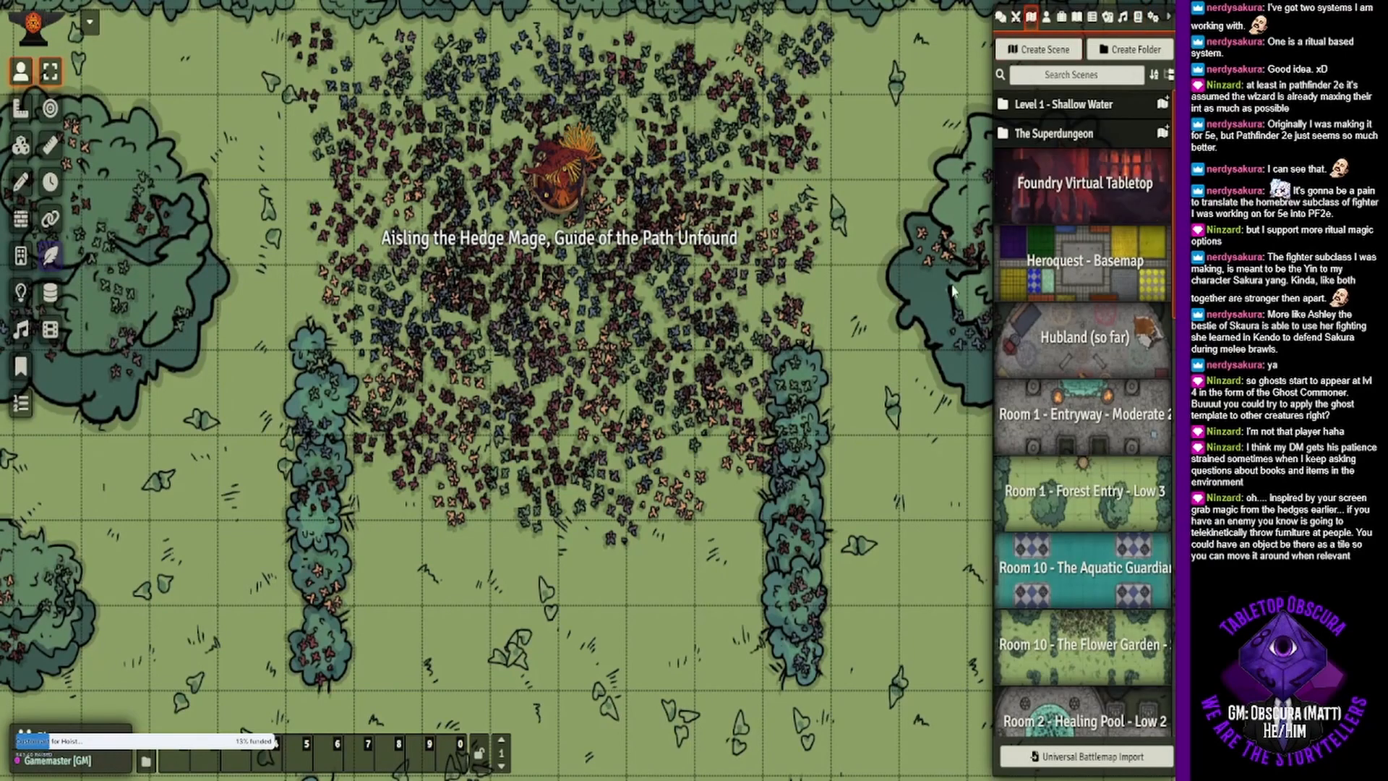
{"action": "left_click", "coordinate": [1058, 758]}
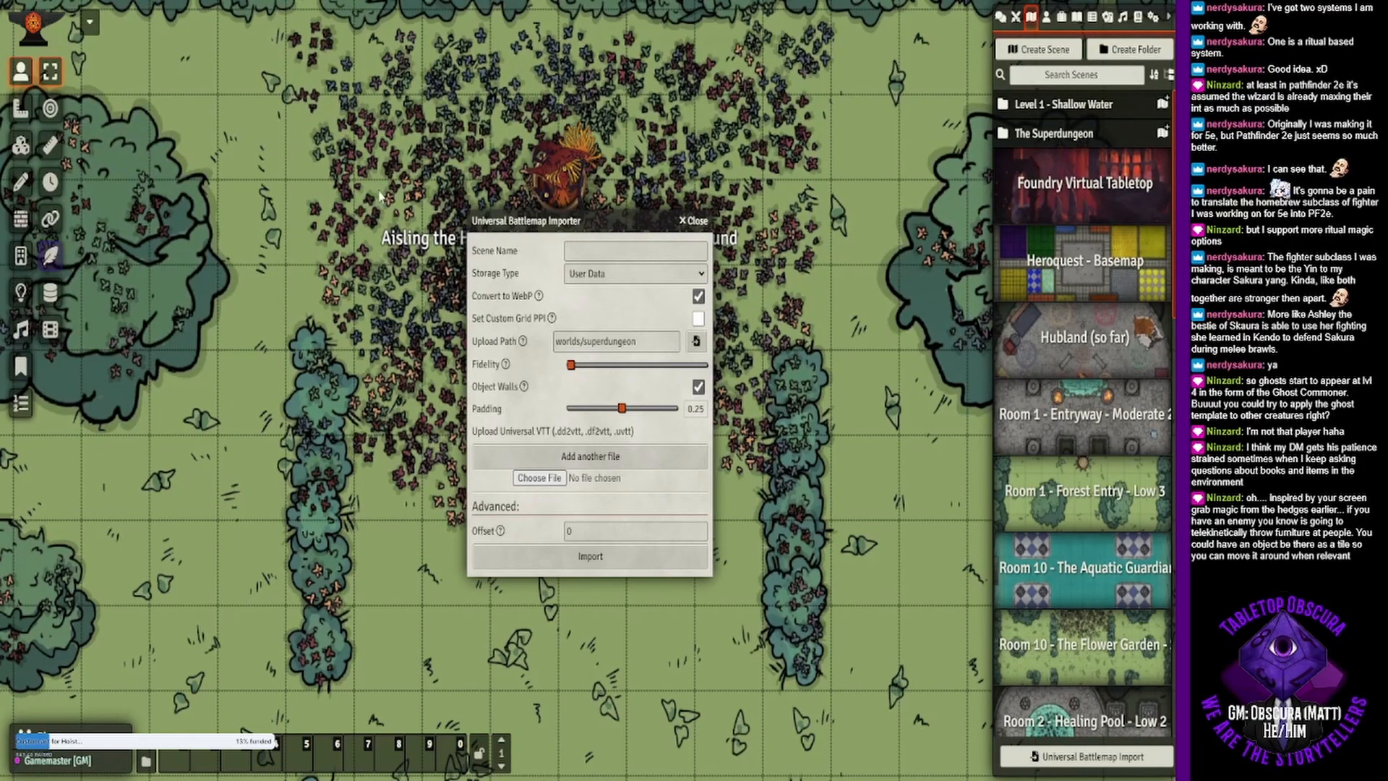
{"action": "left_click", "coordinate": [572, 563]}
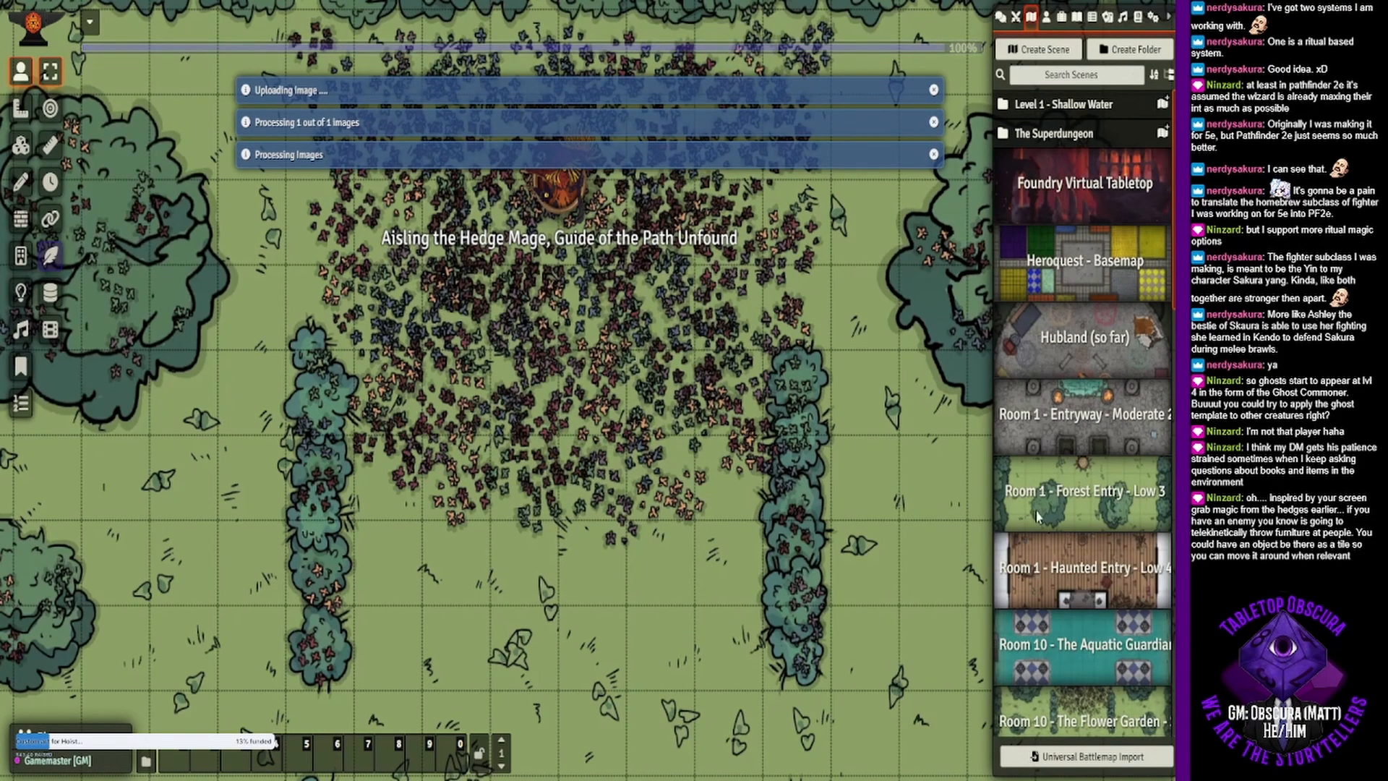
{"action": "right_click", "coordinate": [1060, 578]}
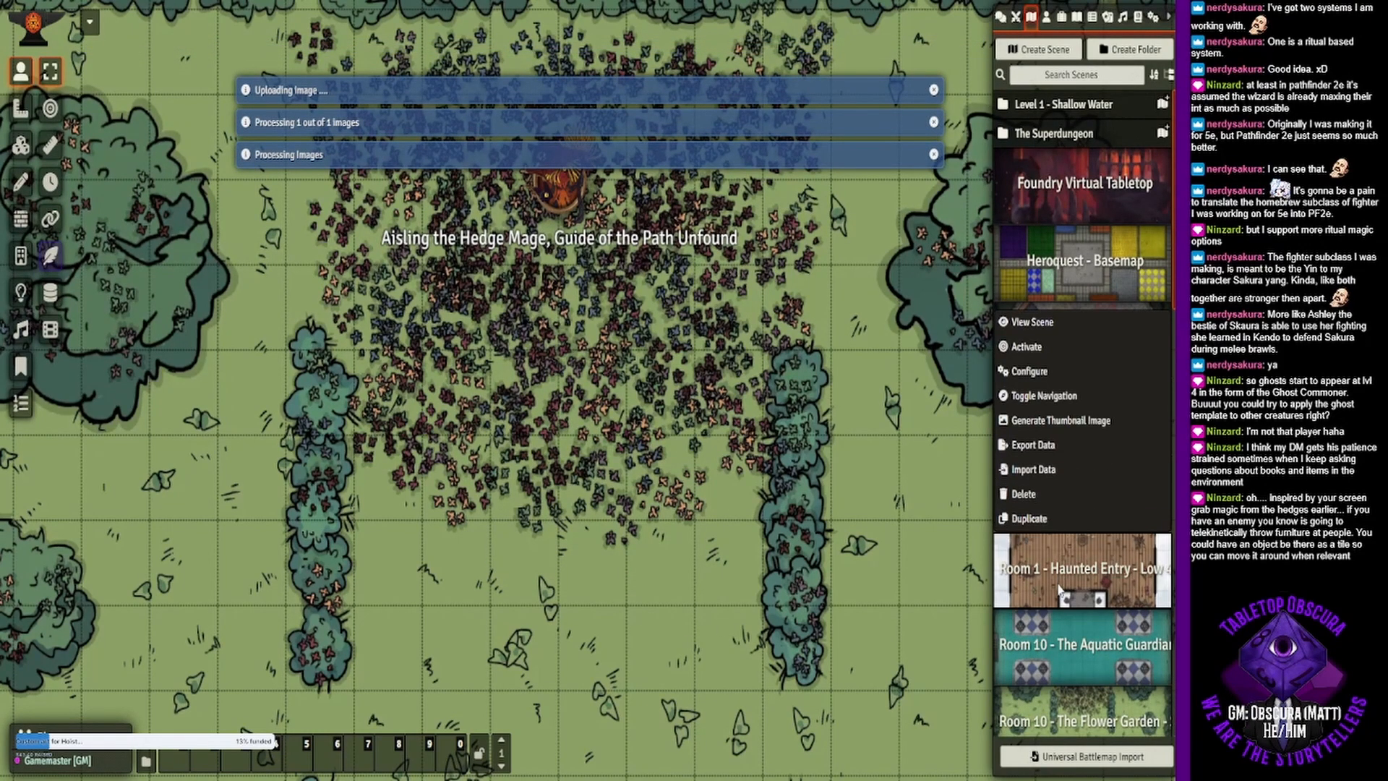
{"action": "left_click", "coordinate": [1041, 331]}
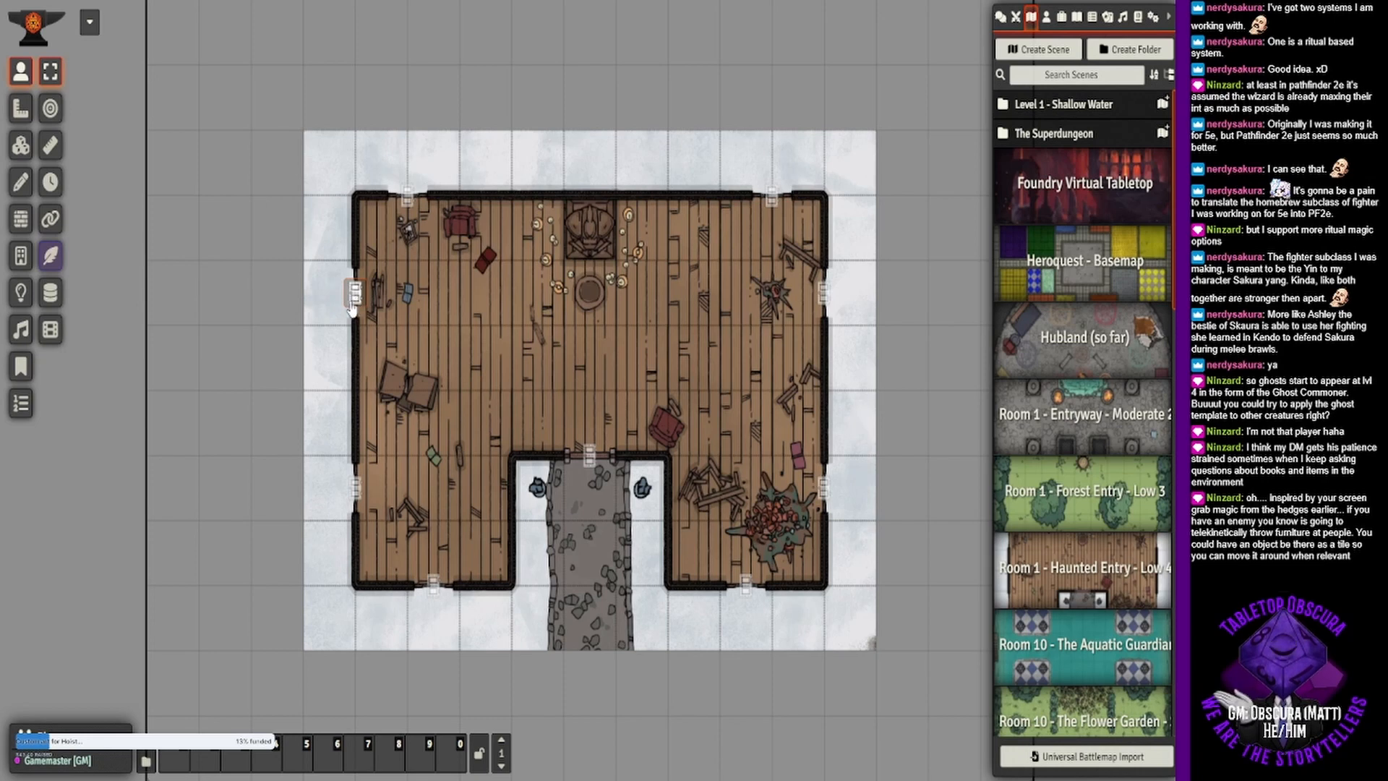
- Turn the window segment in the southwest wing's south wall into a non-door wall with Door Configuration None and Sight Restriction None
{"action": "scroll", "coordinate": [580, 407], "scroll_direction": "up", "scroll_amount": 1}
{"action": "scroll", "coordinate": [580, 406], "scroll_direction": "up", "scroll_amount": 1}
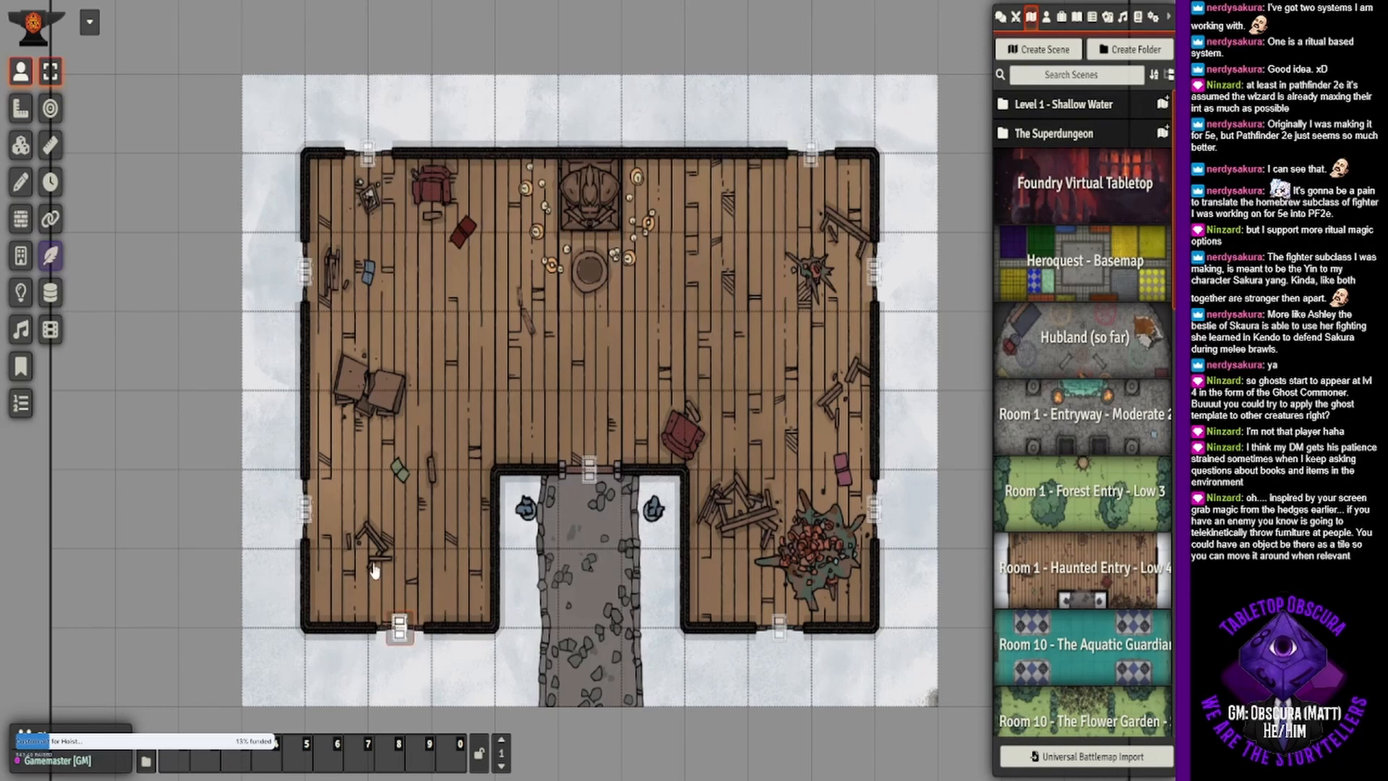
{"action": "left_click", "coordinate": [21, 219]}
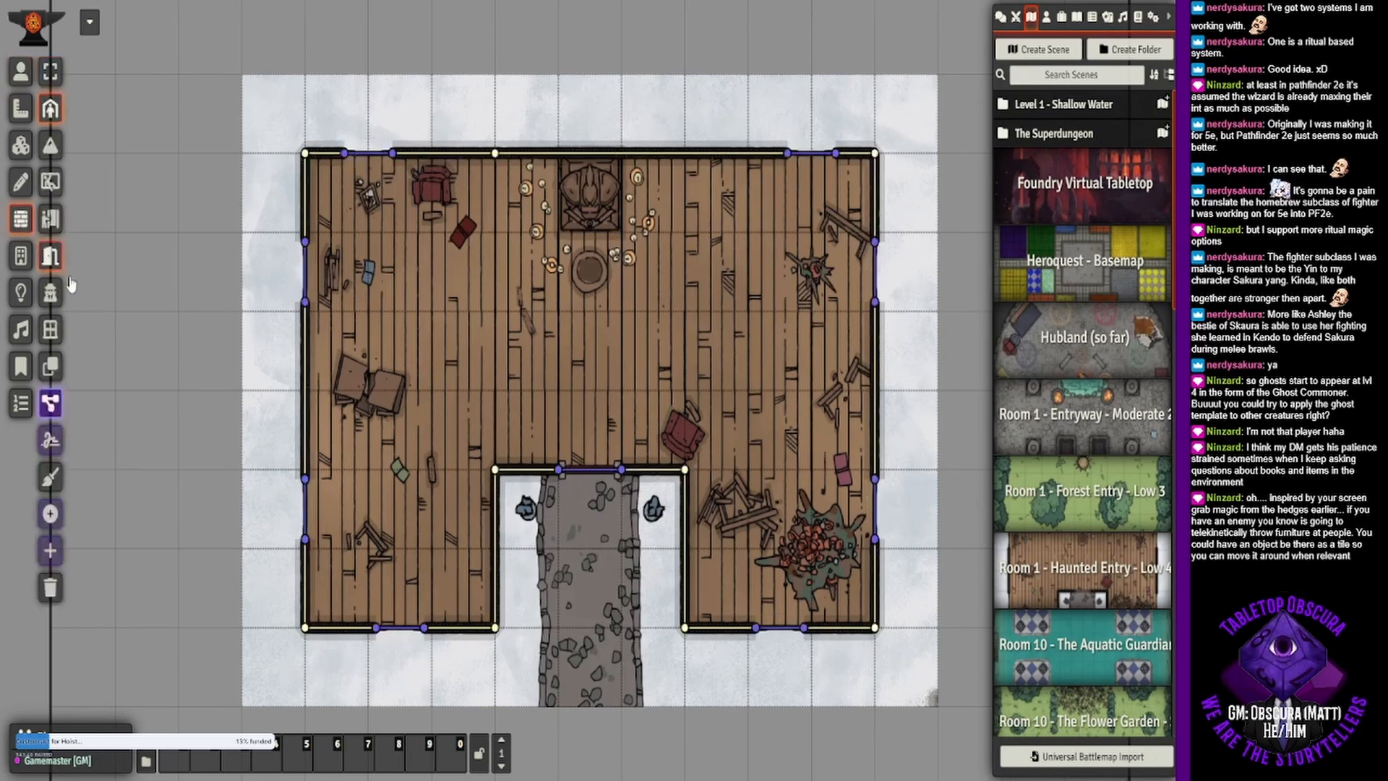
{"action": "double_click", "coordinate": [405, 629]}
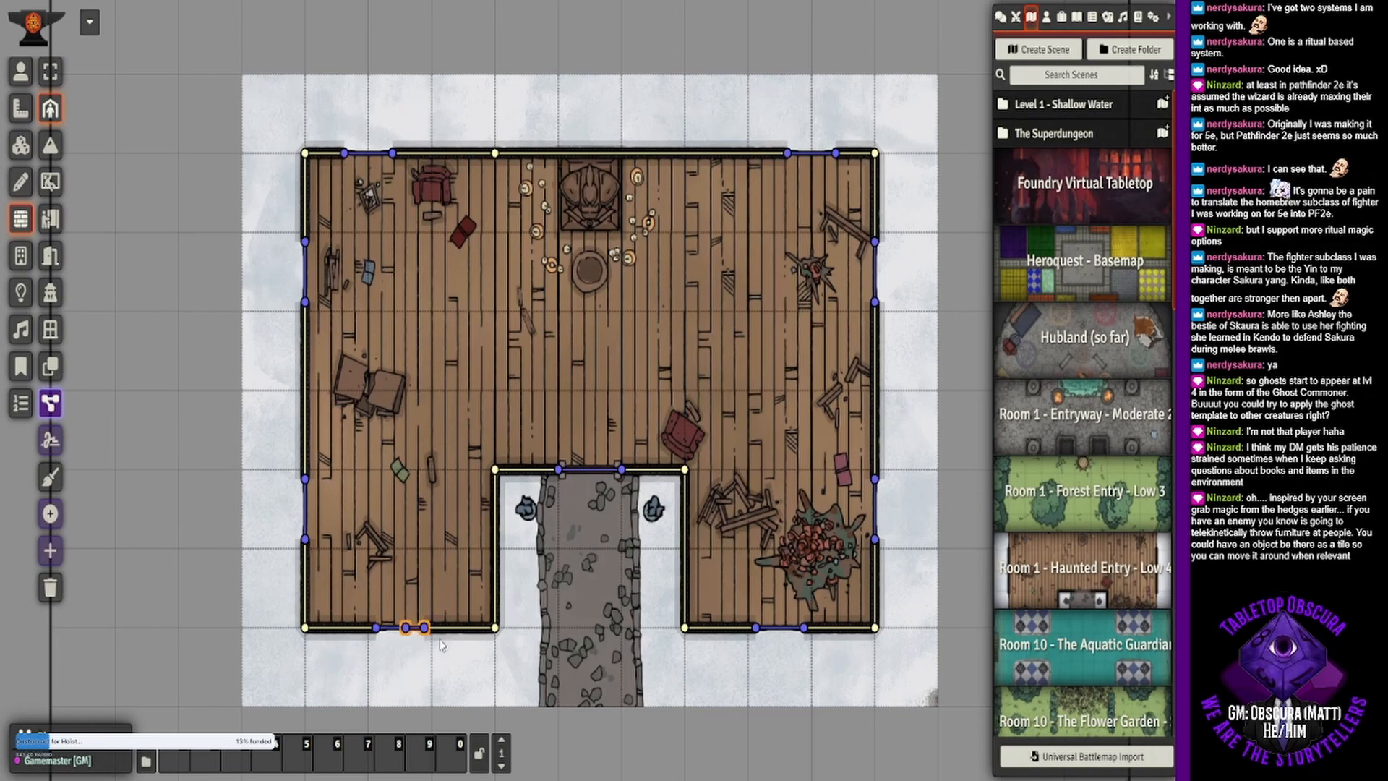
{"action": "left_click_drag", "start_coordinate": [403, 629], "coordinate": [376, 628]}
{"action": "double_click", "coordinate": [398, 627]}
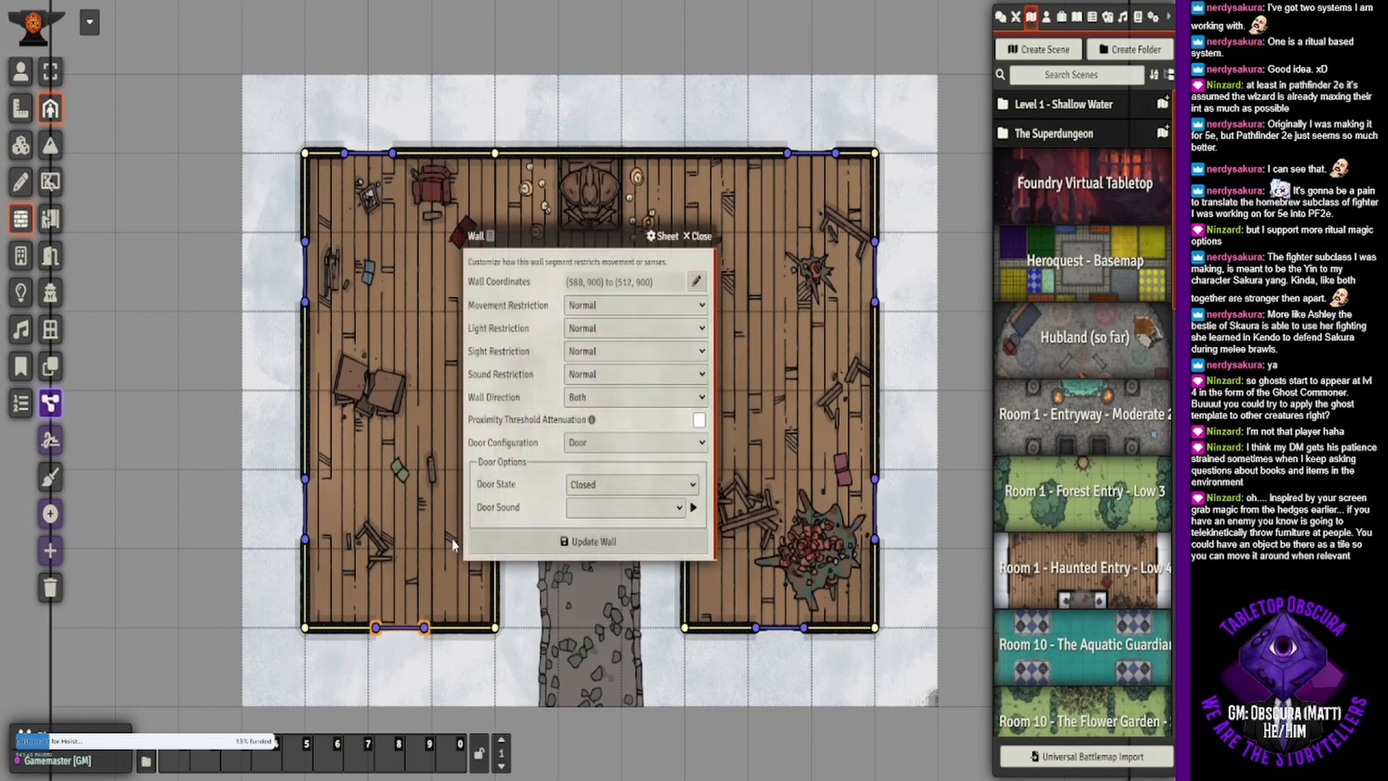
{"action": "left_click", "coordinate": [612, 462]}
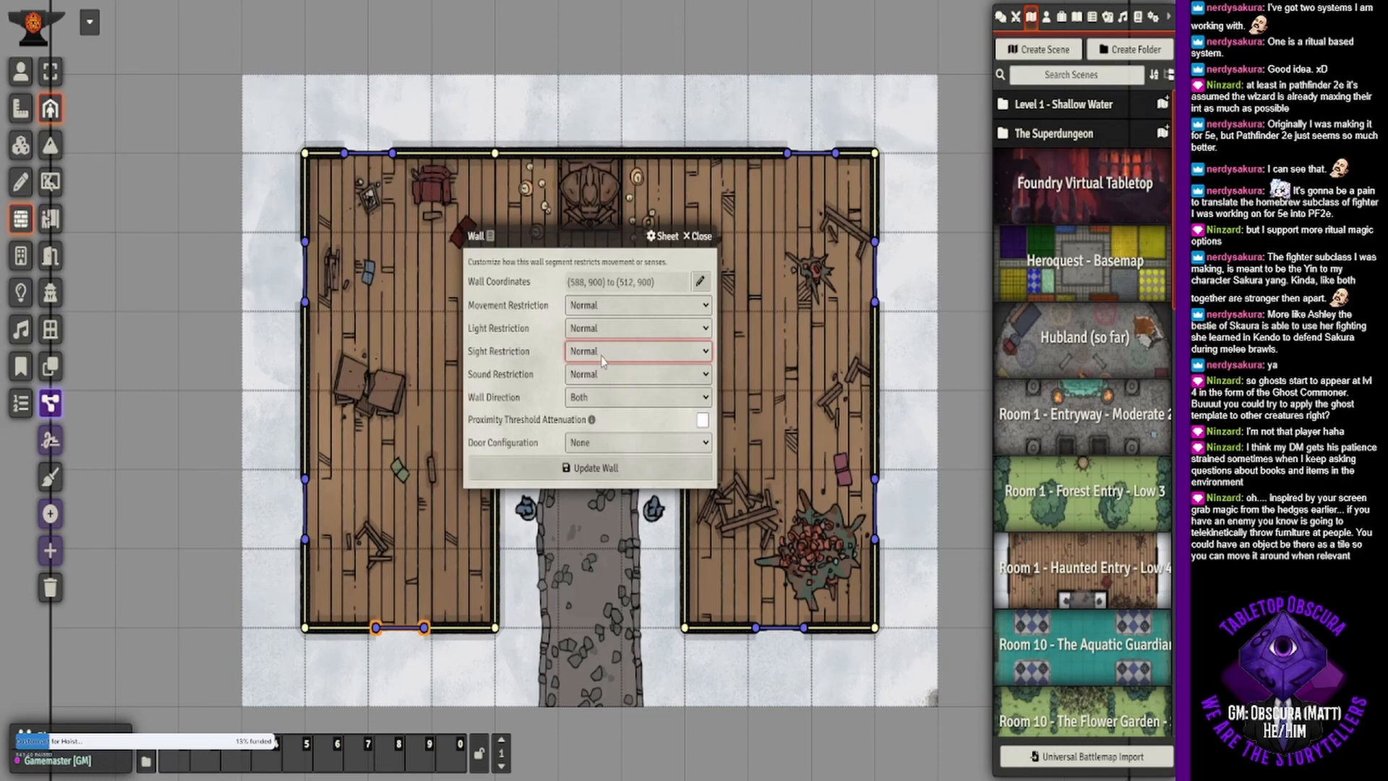
{"action": "left_click", "coordinate": [560, 467]}
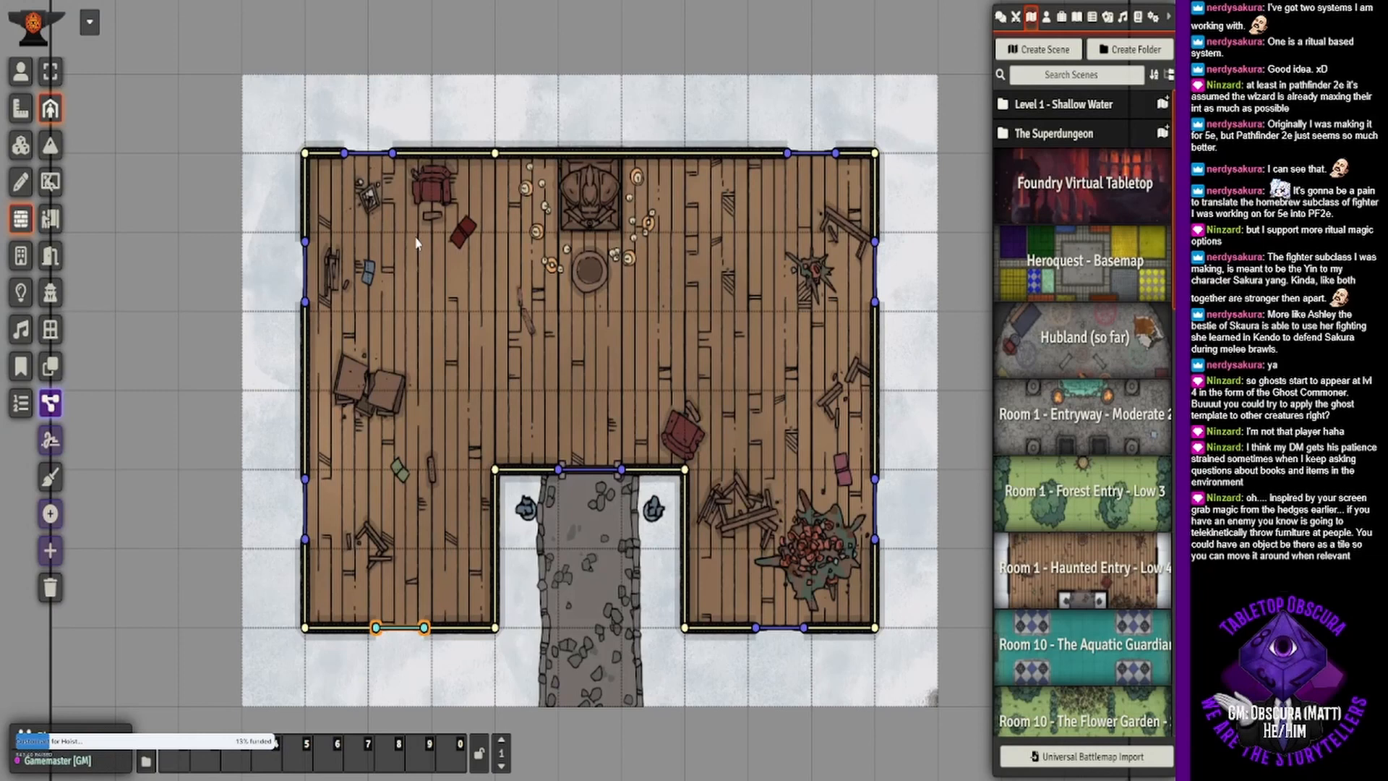
{"action": "left_click", "coordinate": [21, 71]}
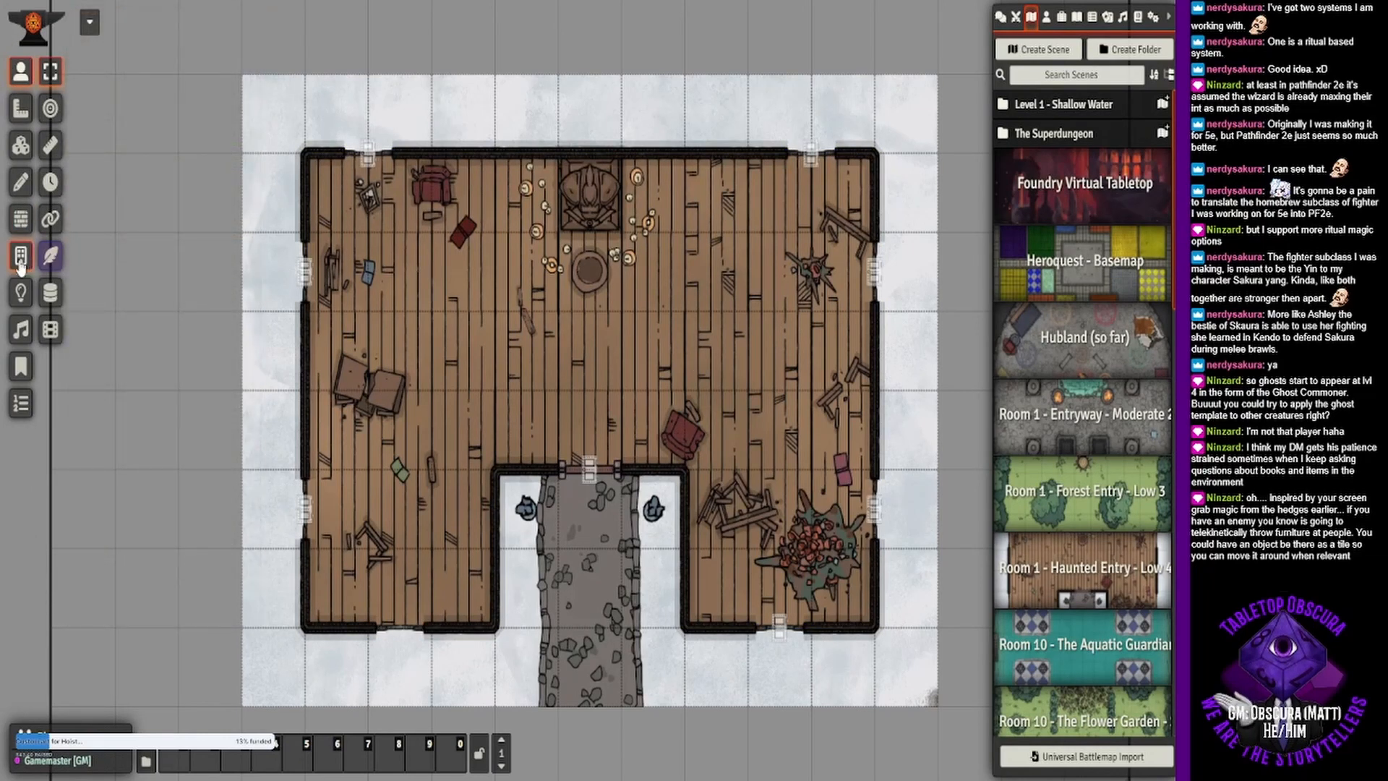
- Darken the scene to night and place an ambient light on the candles west of the statue with dim radius 20 ft and bright radius 10 ft
{"action": "left_click", "coordinate": [21, 292]}
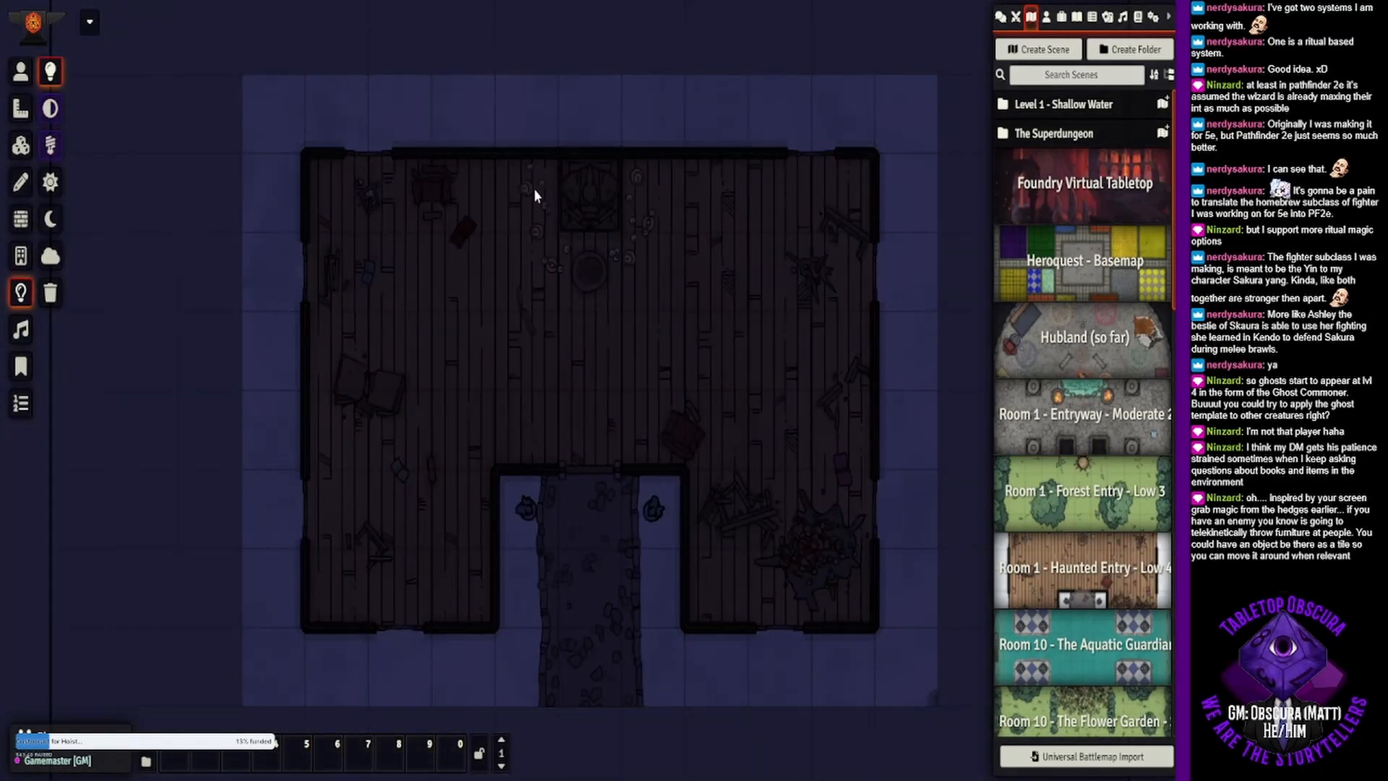
{"action": "double_click", "coordinate": [515, 211]}
{"action": "left_click_drag", "start_coordinate": [645, 323], "coordinate": [578, 323]}
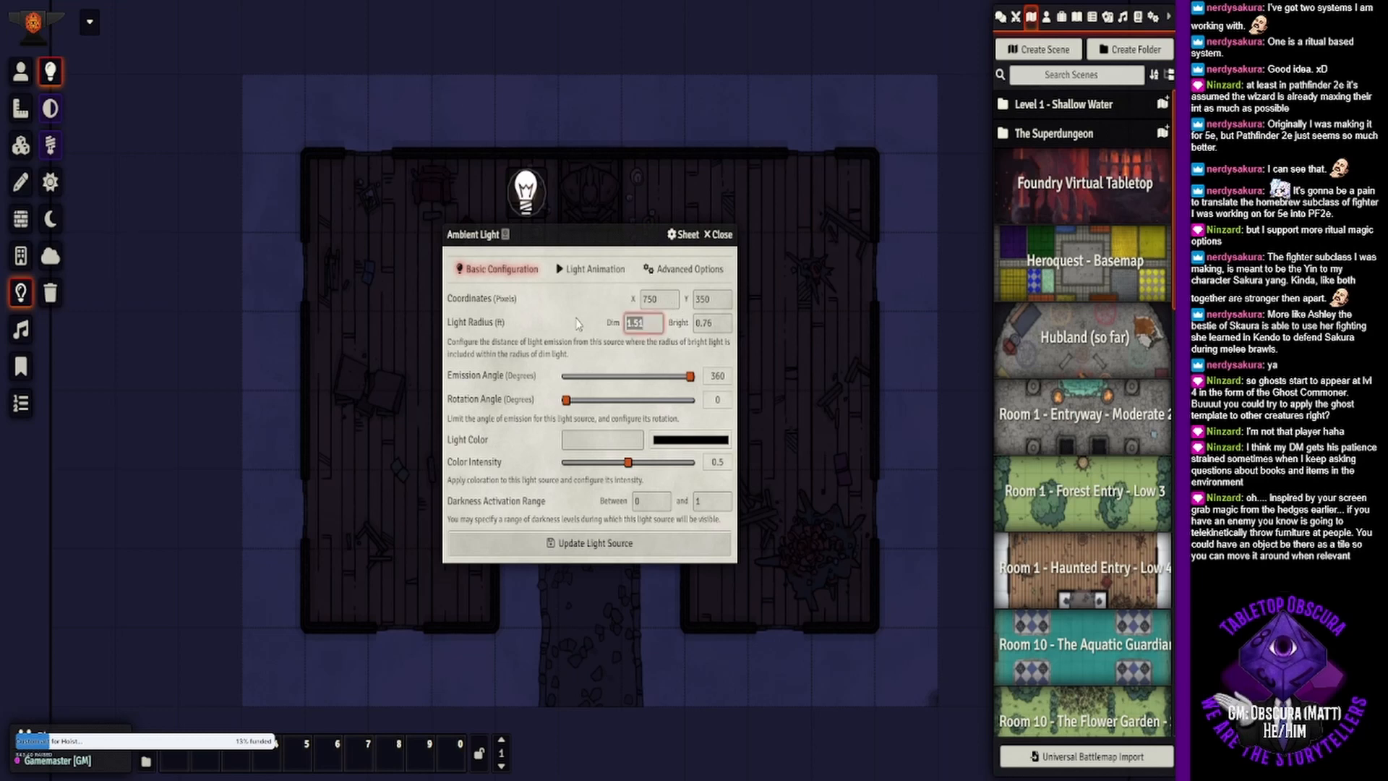
{"action": "type", "text": "20"}
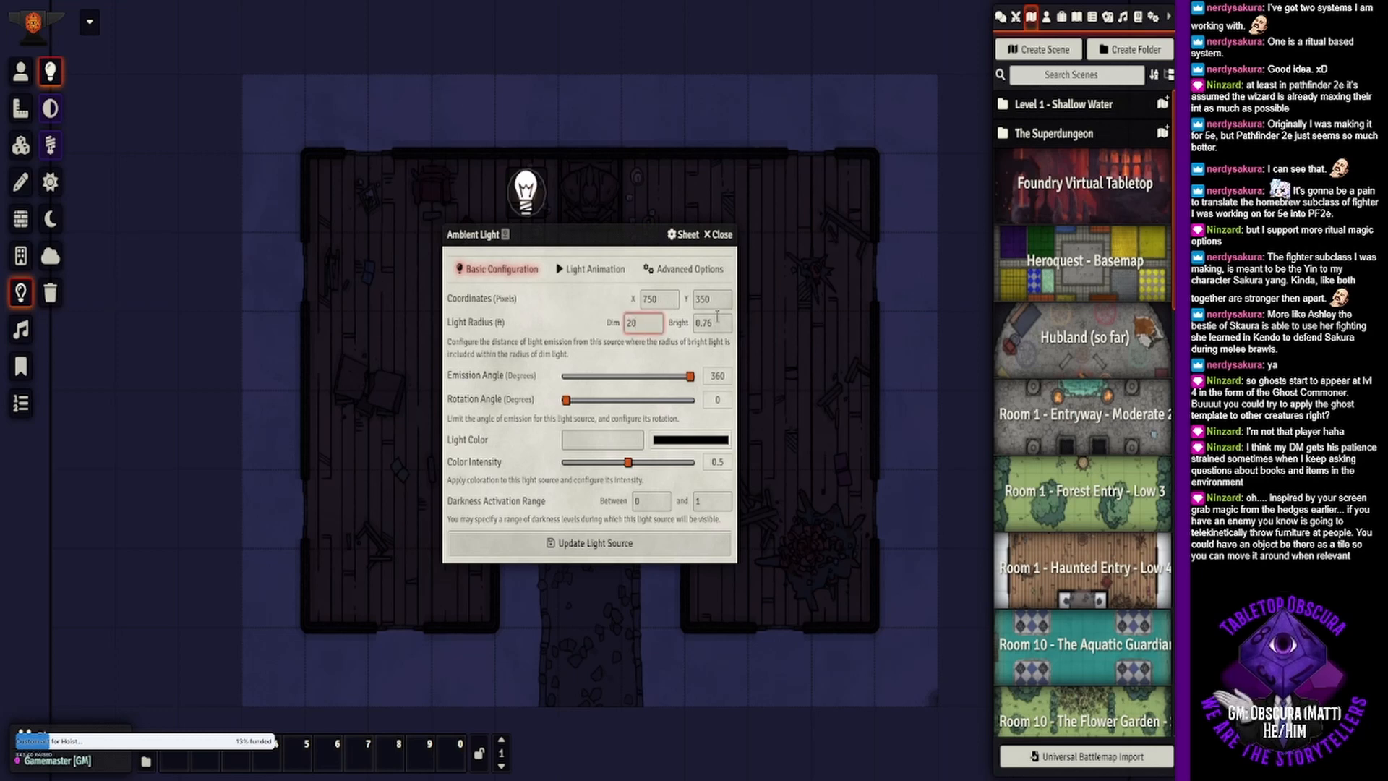
{"action": "key", "text": "Tab"}
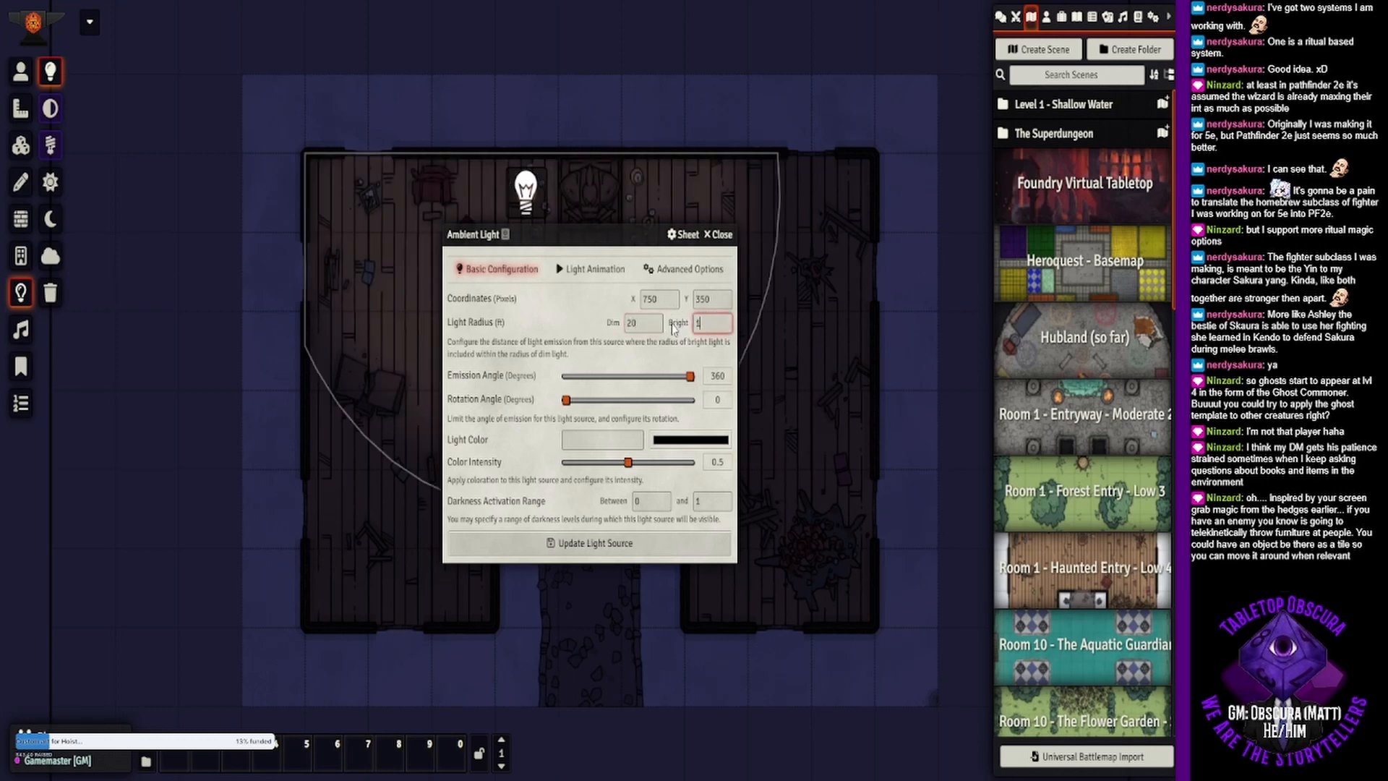
{"action": "key", "text": "Tab"}
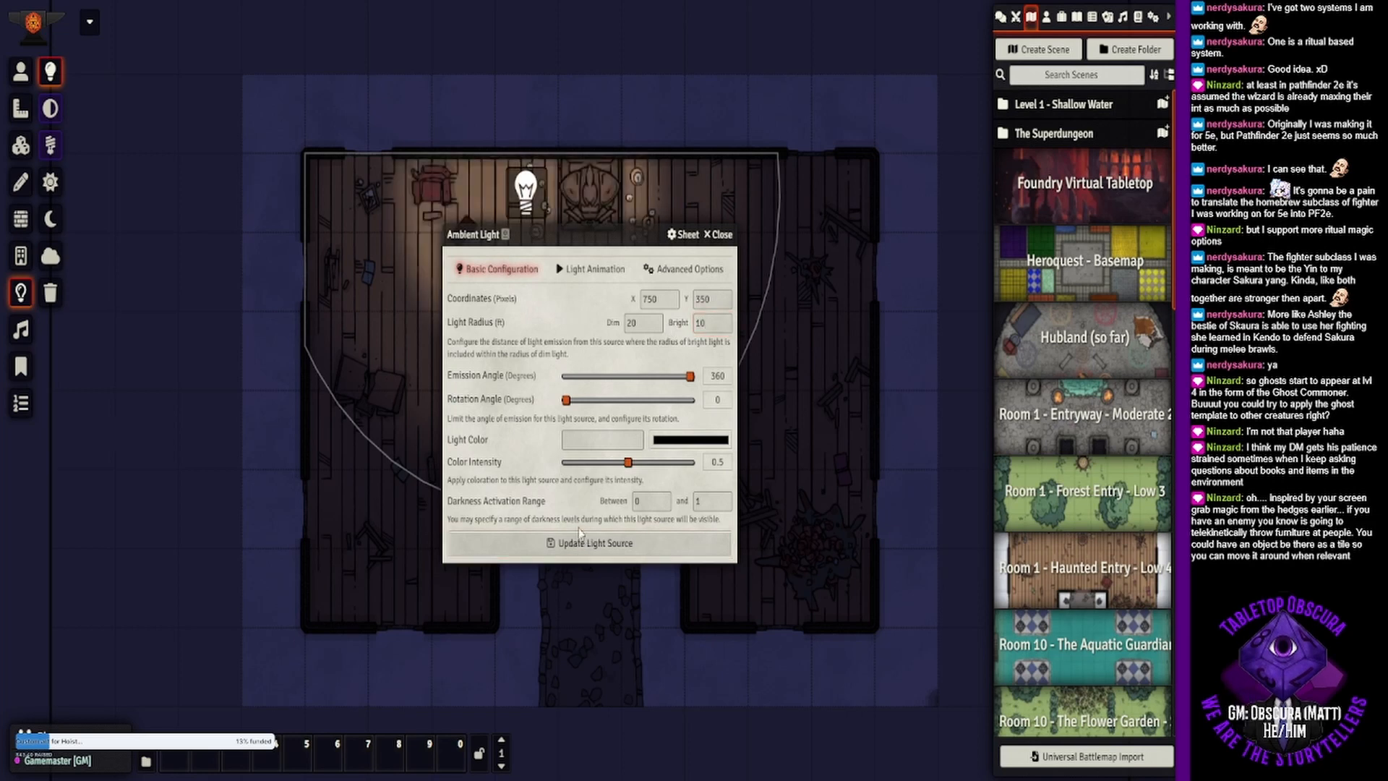
- Give the ambient light the Flickering Light animation with an animation speed of 1 and update the light source
{"action": "left_click", "coordinate": [590, 269]}
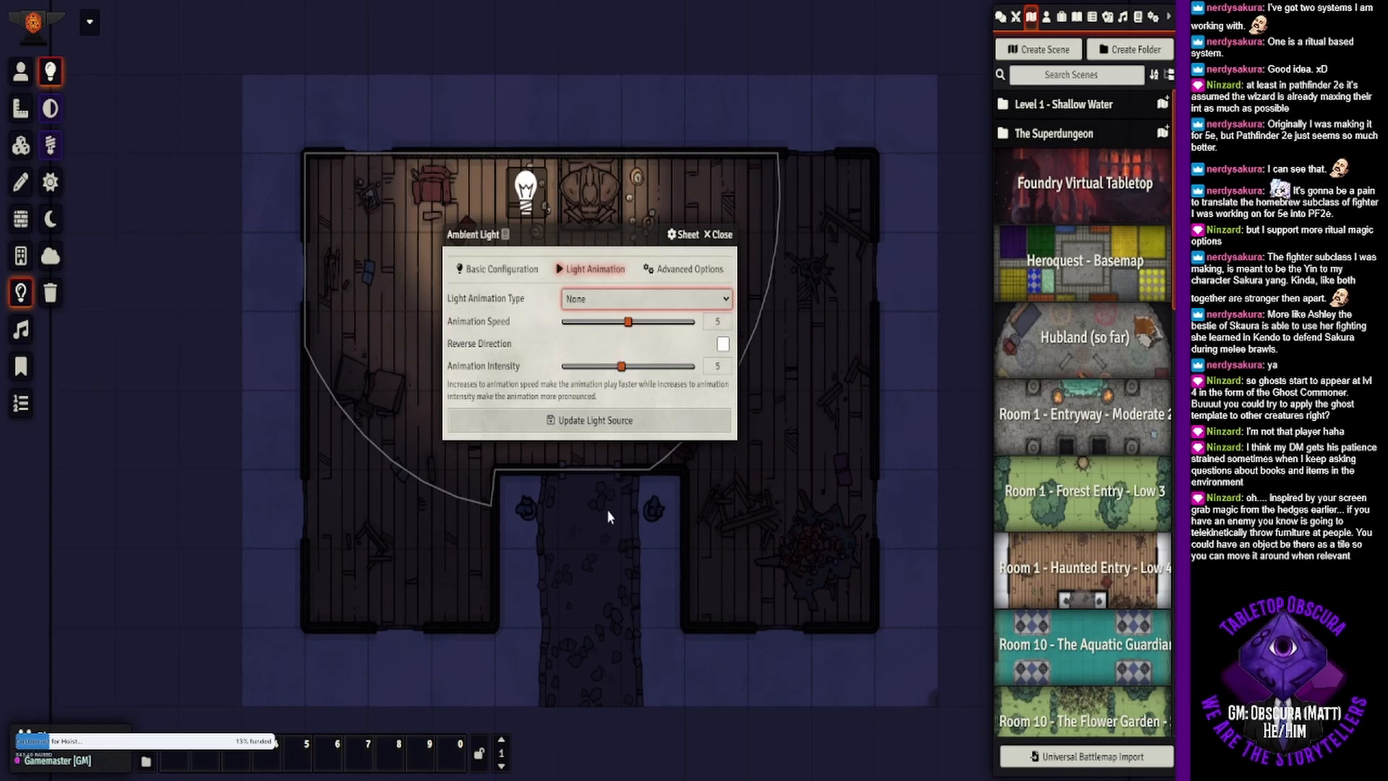
{"action": "left_click", "coordinate": [614, 412]}
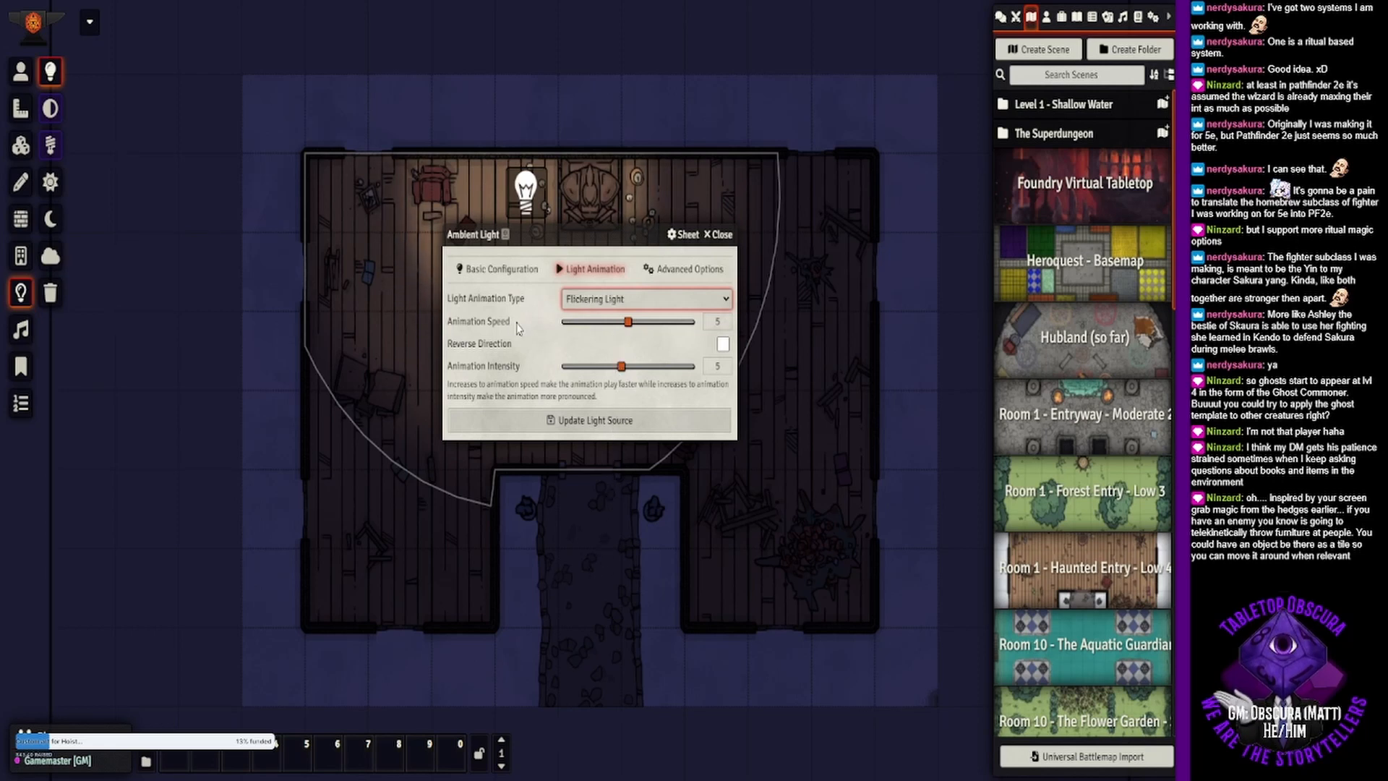
{"action": "left_click_drag", "start_coordinate": [628, 322], "coordinate": [583, 330]}
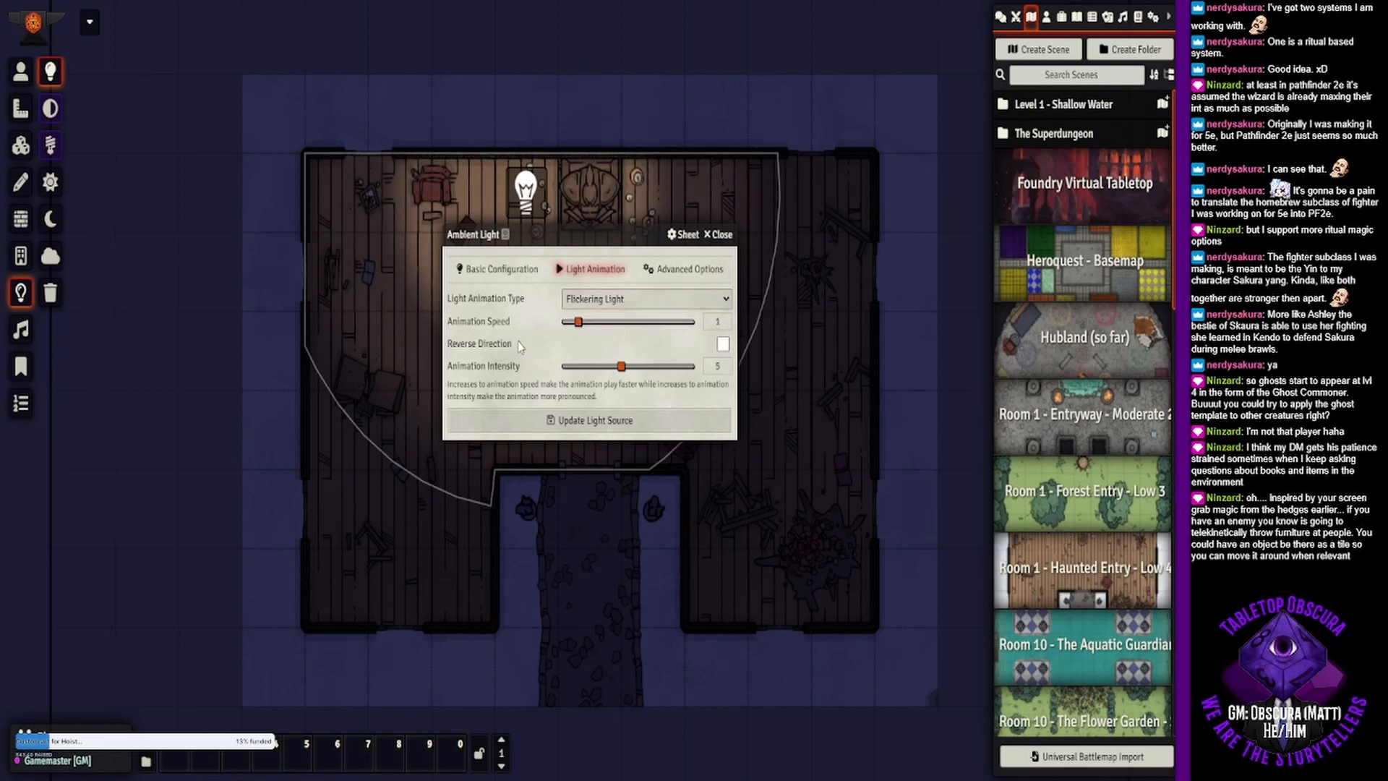
{"action": "left_click", "coordinate": [535, 426]}
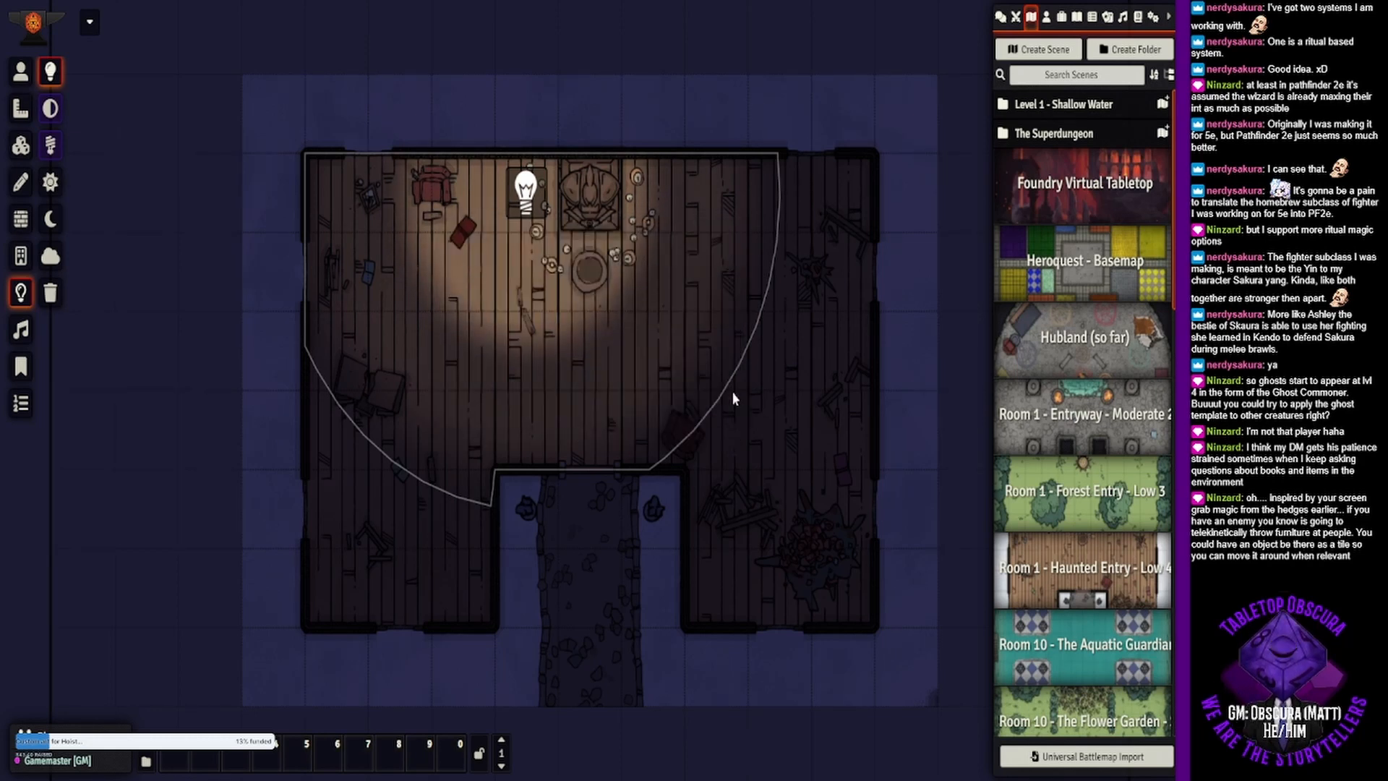
- Reopen the light's animation settings, slightly lower the animation intensity and update the light source
{"action": "double_click", "coordinate": [517, 203]}
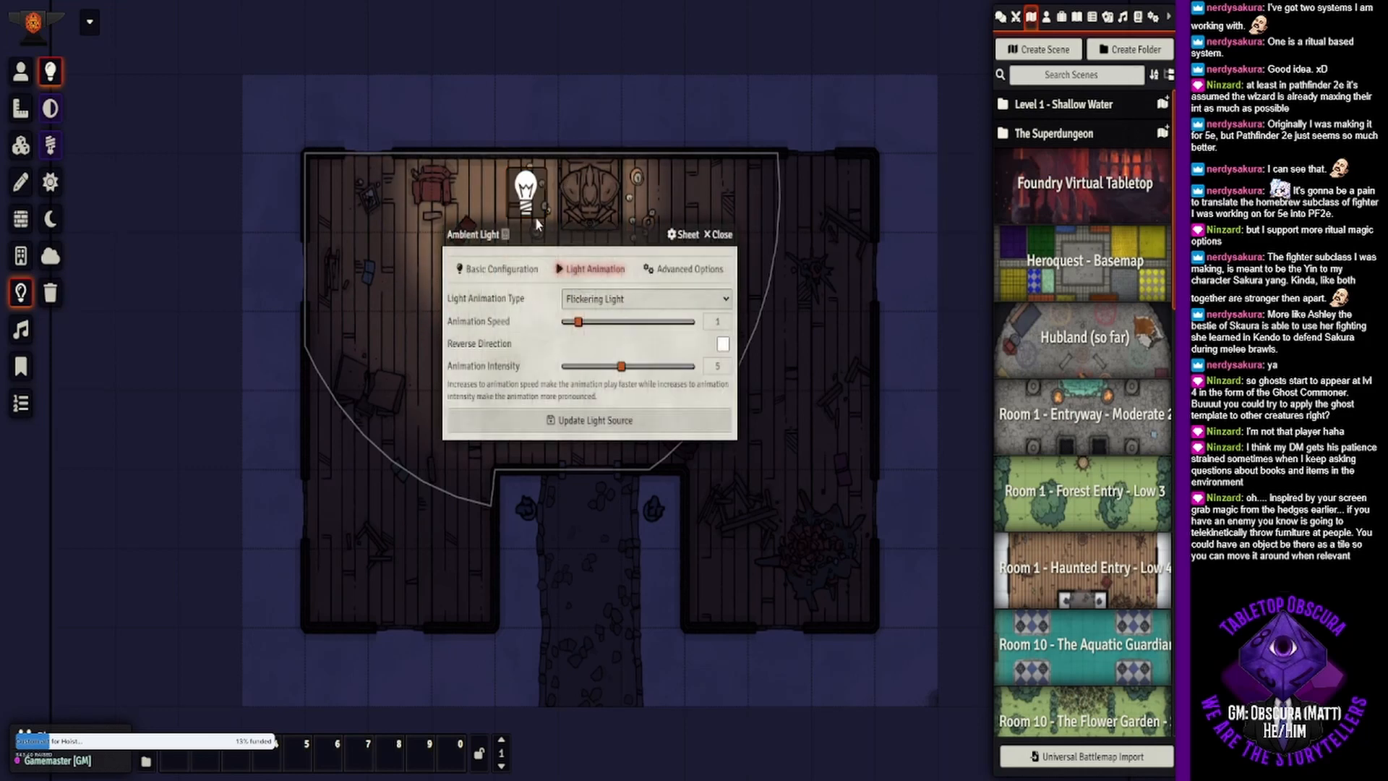
{"action": "left_click_drag", "start_coordinate": [581, 323], "coordinate": [578, 324]}
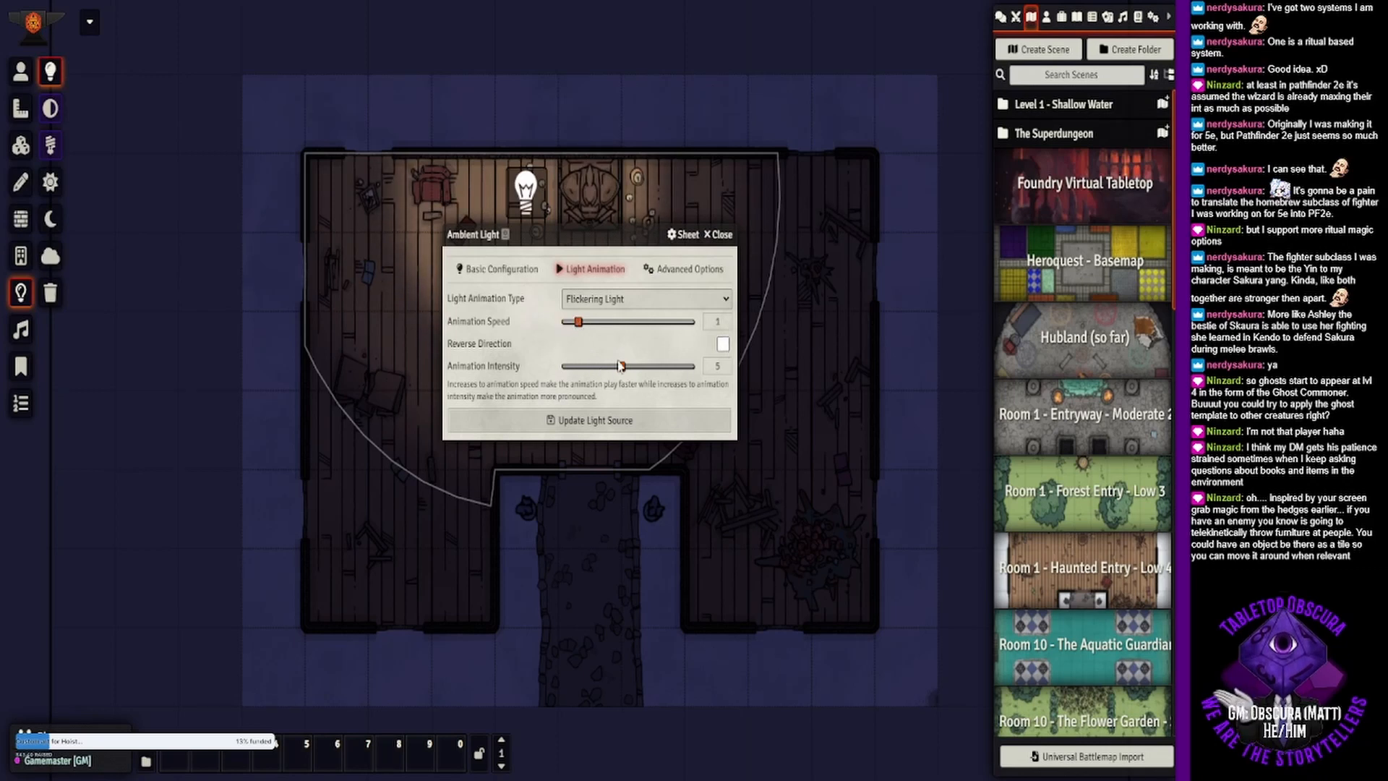
{"action": "left_click_drag", "start_coordinate": [621, 367], "coordinate": [607, 368]}
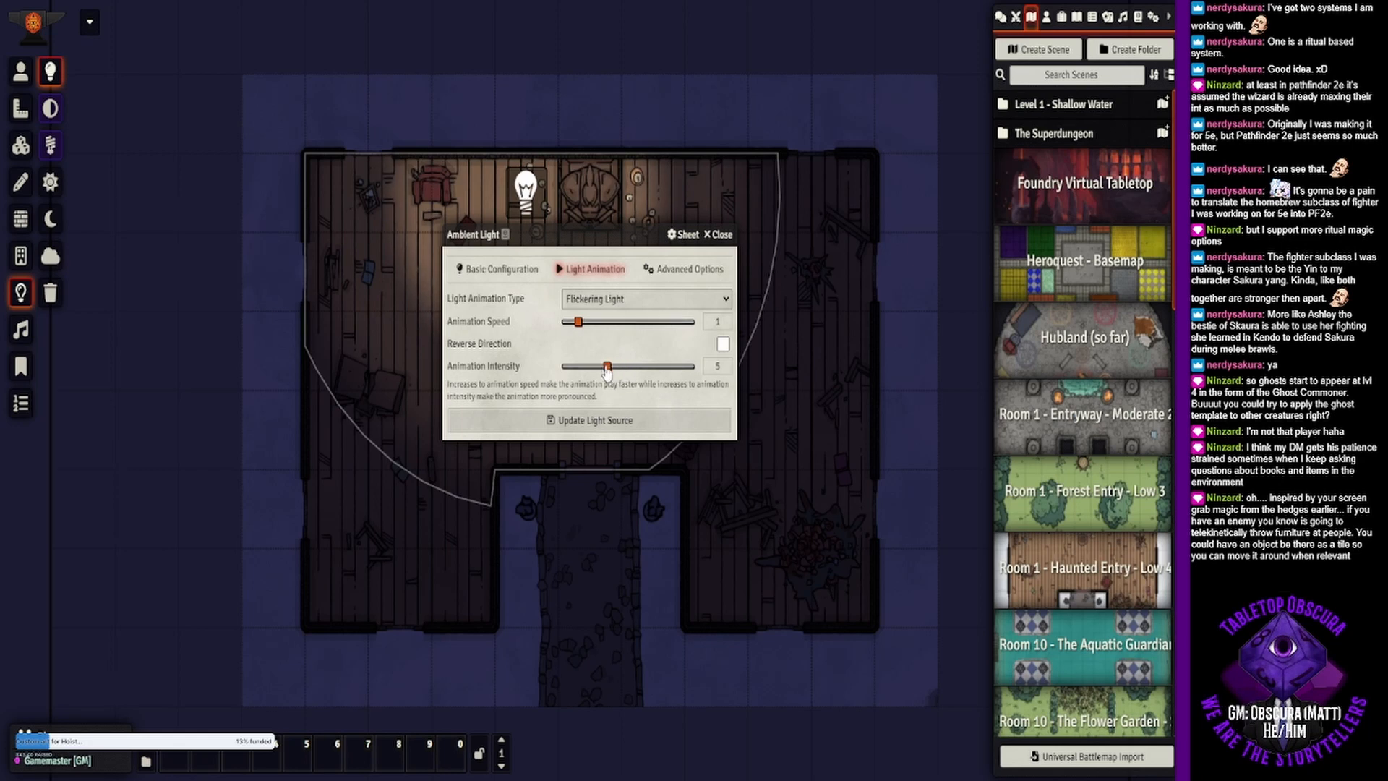
{"action": "left_click", "coordinate": [582, 421]}
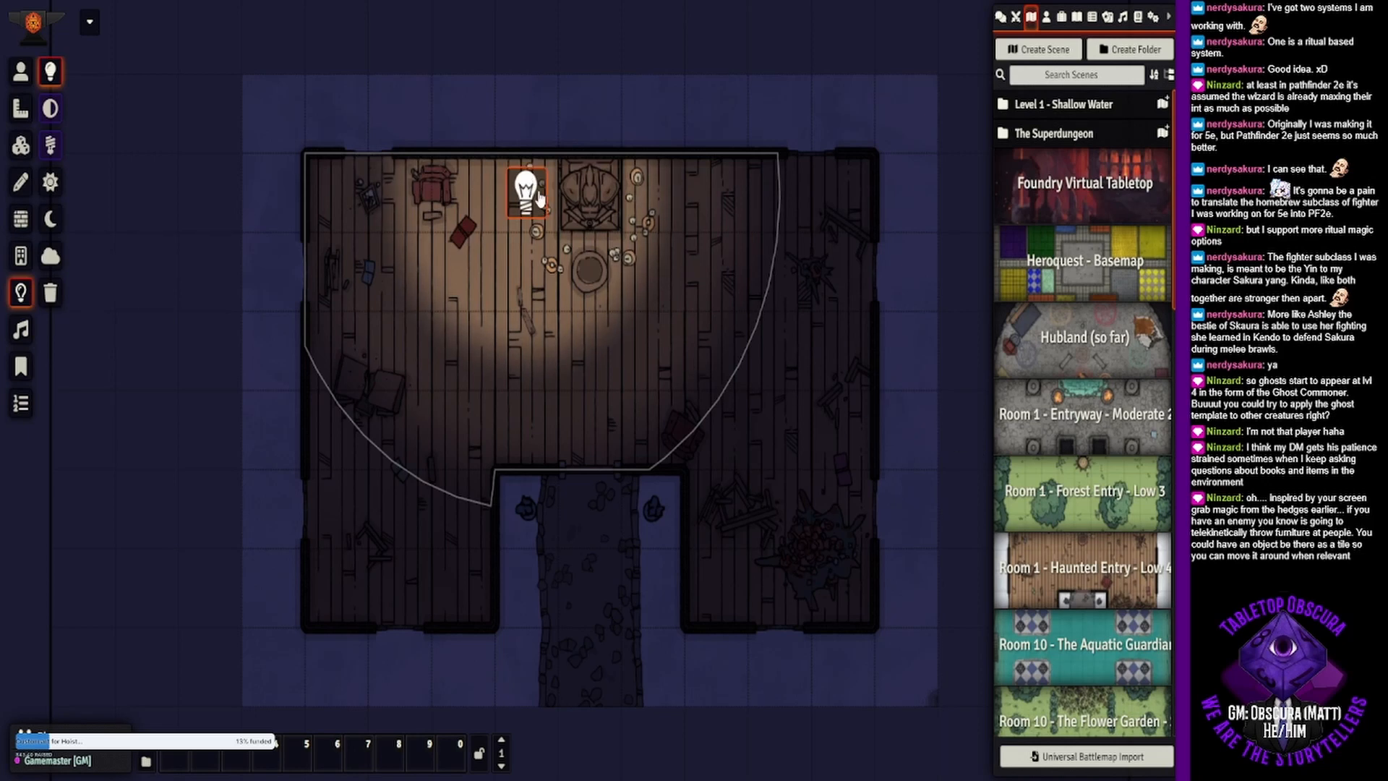
- Copy the flickering light and paste four duplicates around the statue
{"action": "key", "text": "ctrl+c"}
{"action": "key", "text": "ctrl+v"}
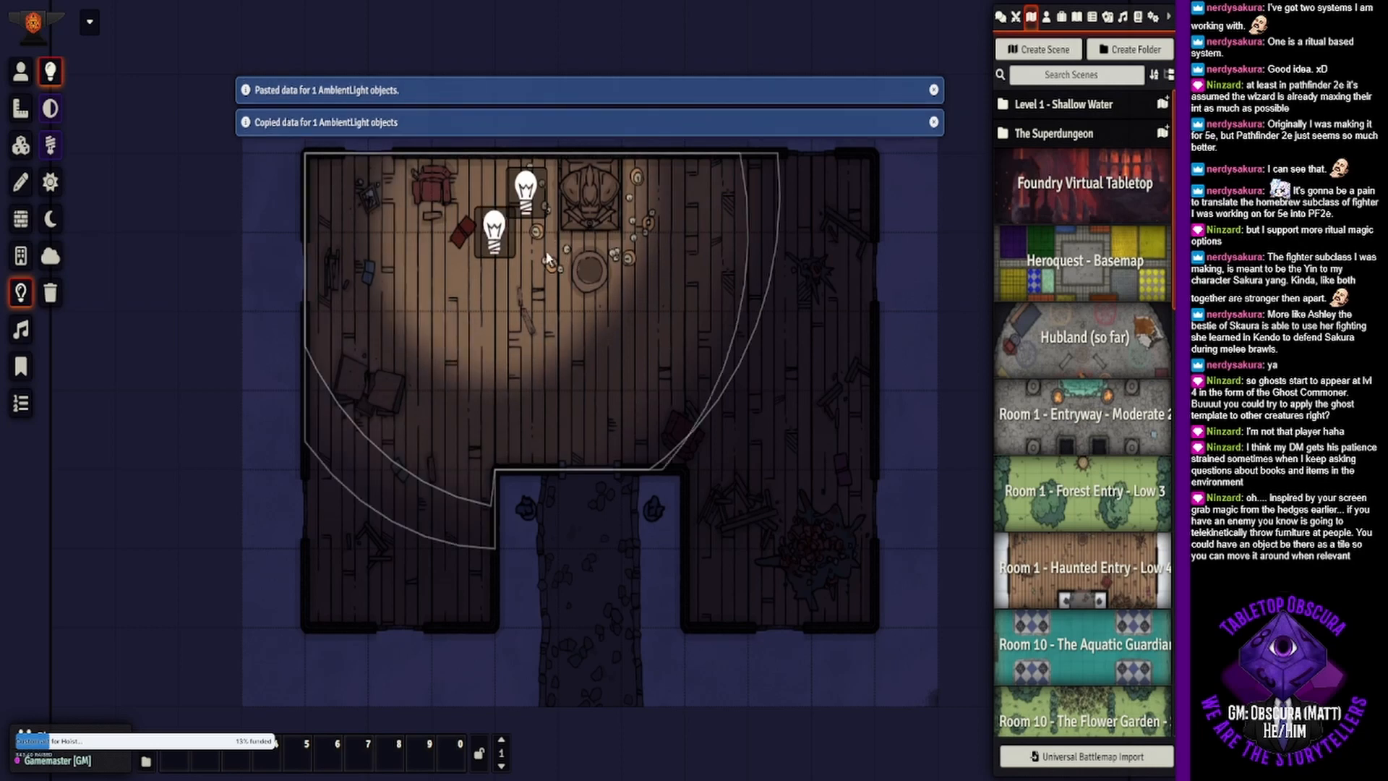
{"action": "key", "text": "ctrl+v"}
{"action": "key", "text": "ctrl+v"}
{"action": "key", "text": "ctrl+v"}
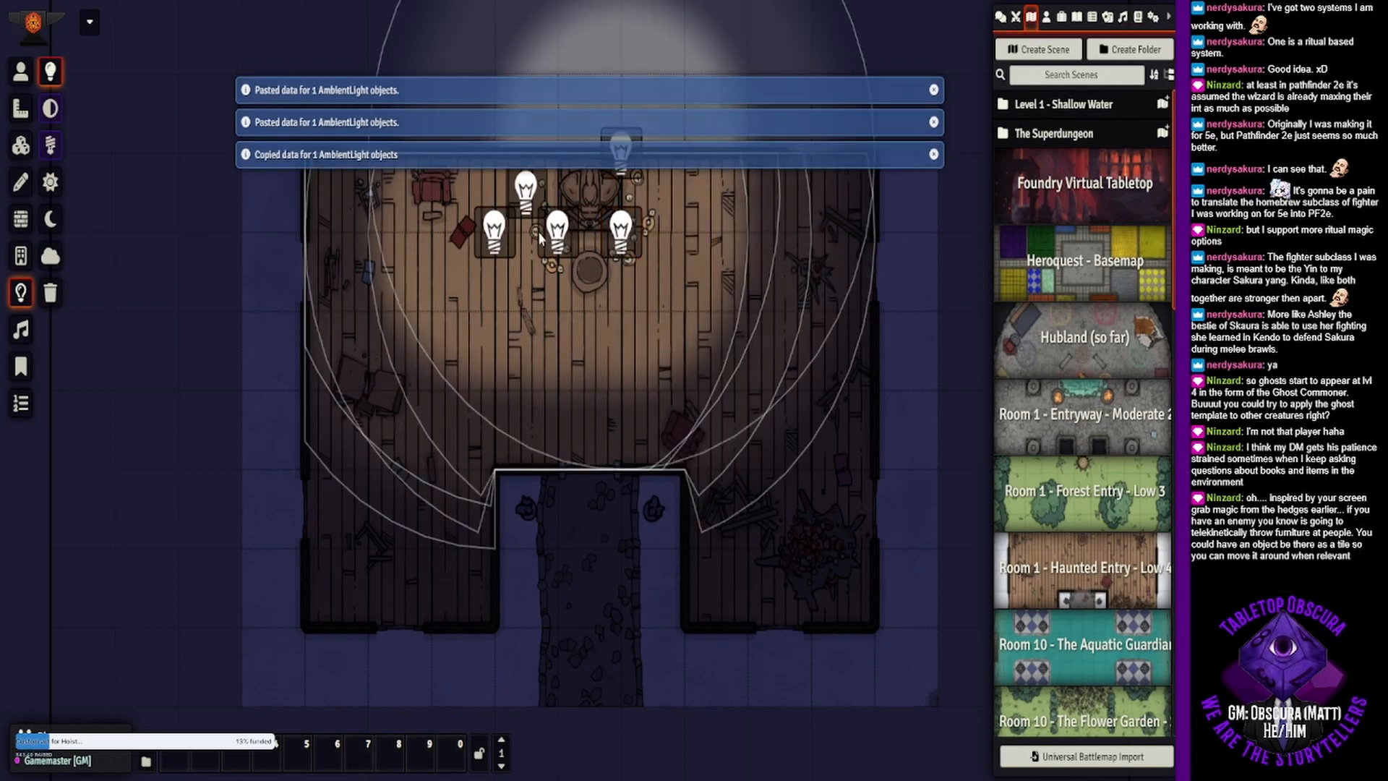
- Arrange the pasted lights symmetrically around the statue and round pedestal, delete the stray small light to the southeast, and return to the token controls
{"action": "left_click_drag", "start_coordinate": [689, 266], "coordinate": [609, 388]}
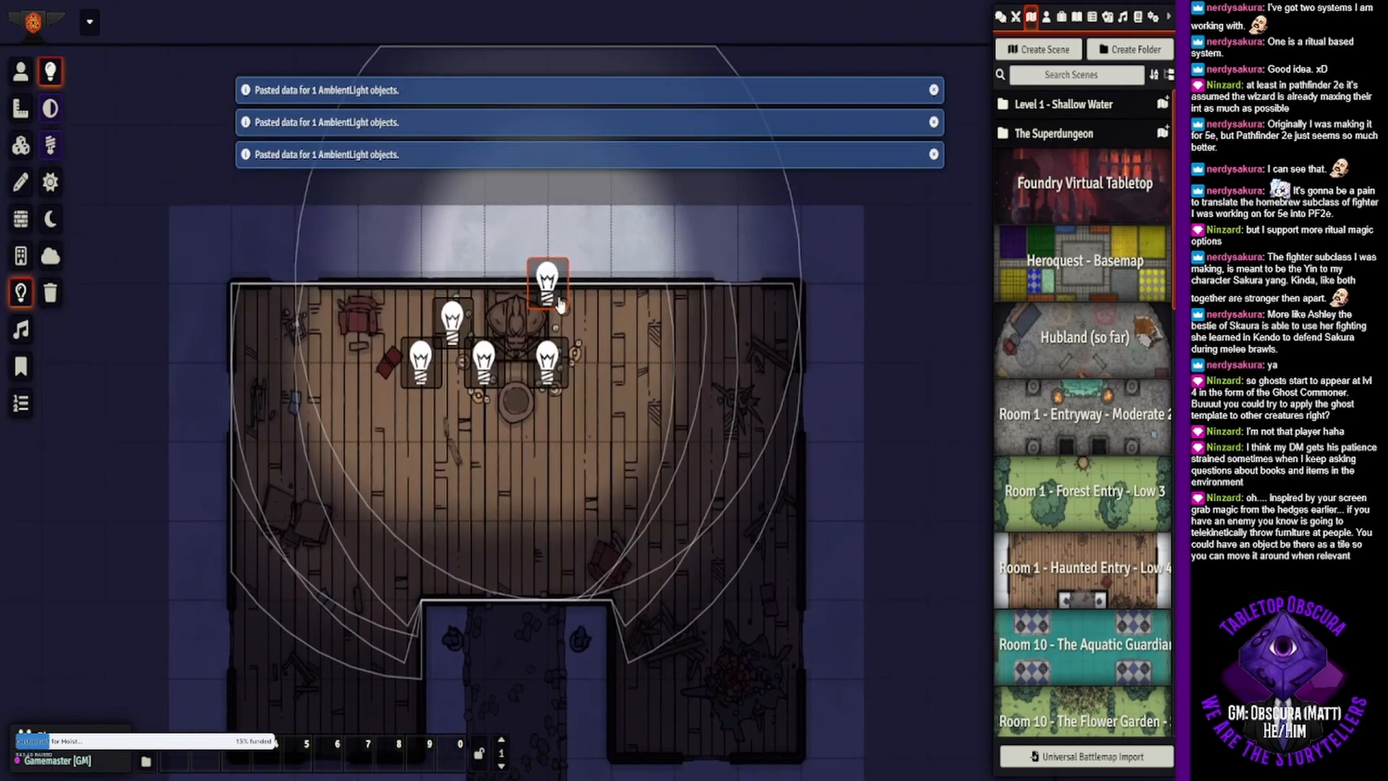
{"action": "left_click_drag", "start_coordinate": [560, 303], "coordinate": [482, 414]}
{"action": "mouse_move", "coordinate": [425, 361]}
{"action": "left_mouse_down"}
{"action": "mouse_move", "coordinate": [488, 390]}
{"action": "mouse_move", "coordinate": [484, 358]}
{"action": "mouse_move", "coordinate": [528, 407]}
{"action": "left_mouse_up"}
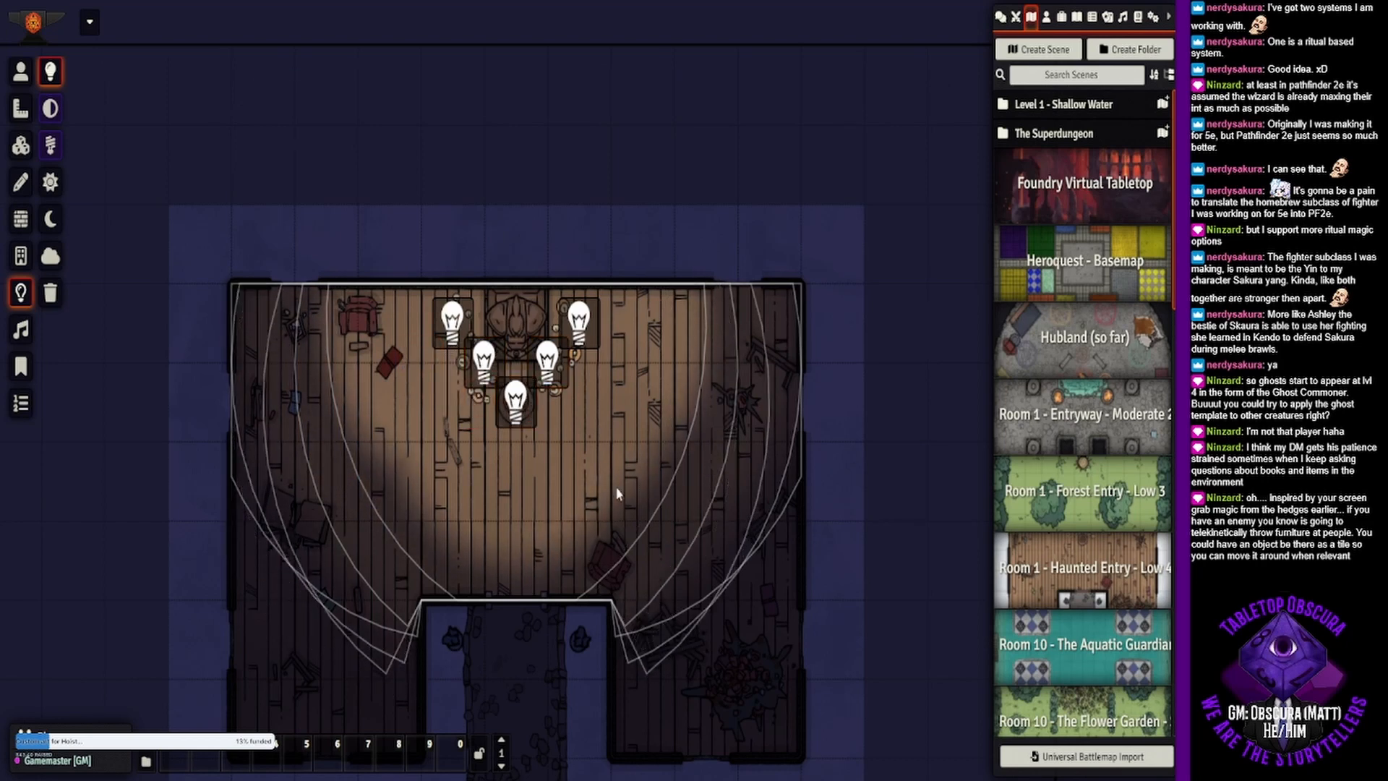
{"action": "left_click_drag", "start_coordinate": [611, 441], "coordinate": [644, 454]}
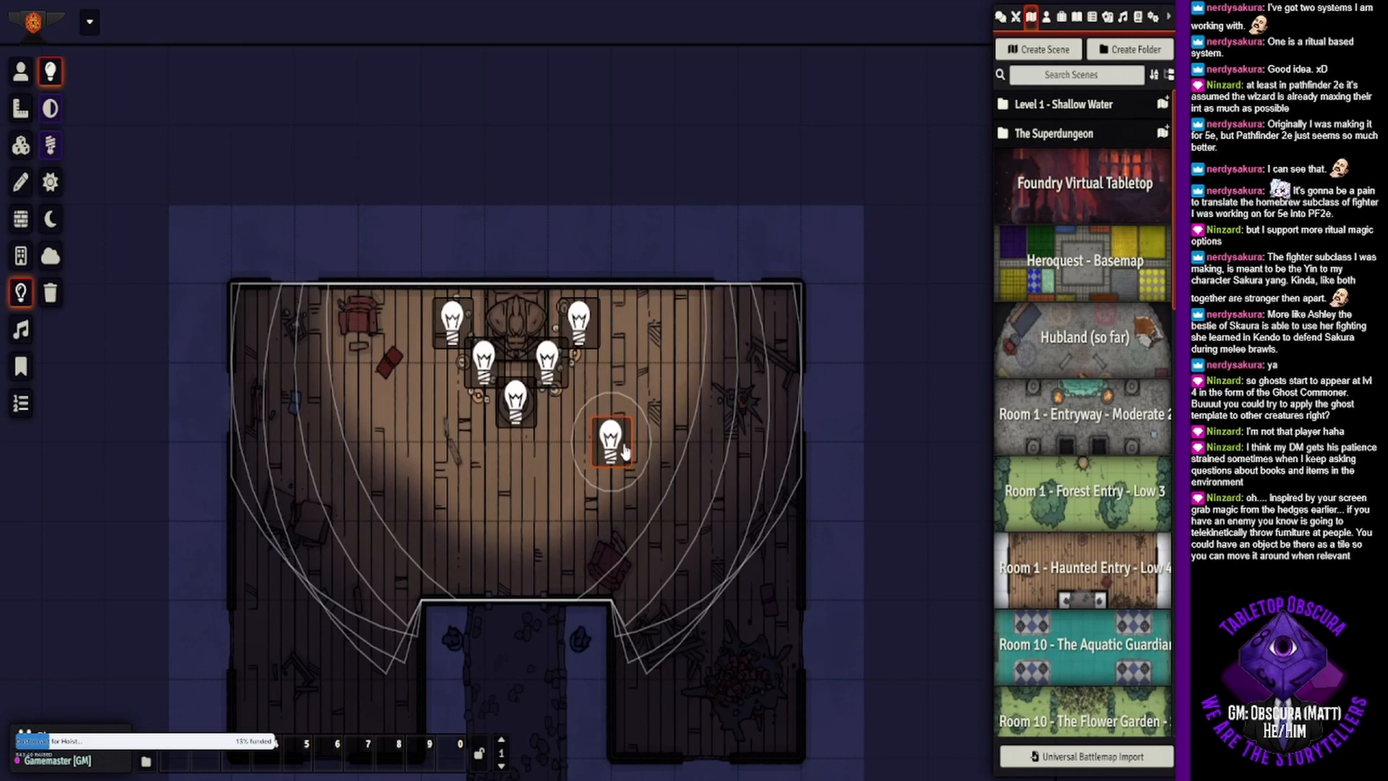
{"action": "key", "text": "Delete"}
{"action": "left_click", "coordinate": [20, 70]}
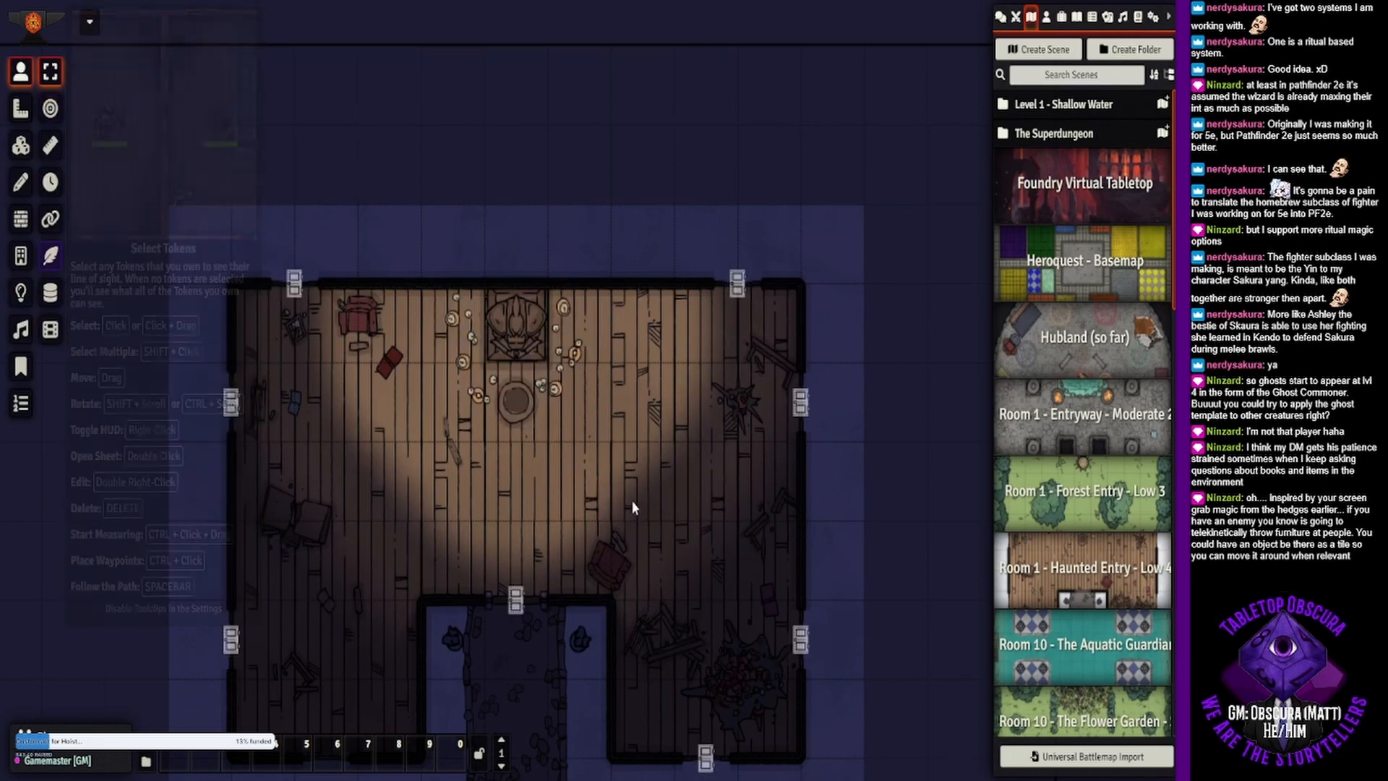
- Place a new ambient light outside the building's southeast corner and set its light radius to 10 ft dim and 0 ft bright
{"action": "scroll", "coordinate": [634, 371], "scroll_direction": "up", "scroll_amount": 5}
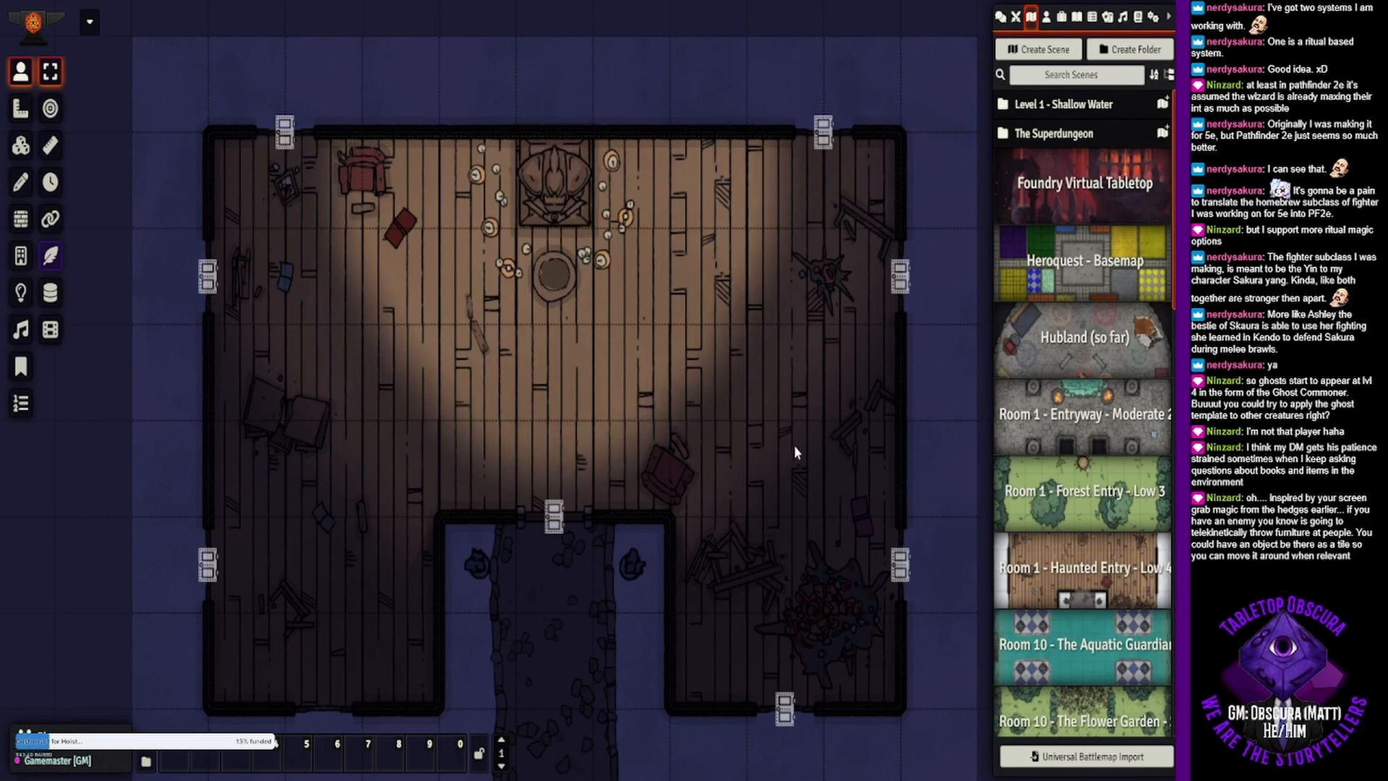
{"action": "left_click_drag", "start_coordinate": [804, 445], "coordinate": [722, 379]}
{"action": "left_click_drag", "start_coordinate": [614, 373], "coordinate": [674, 345]}
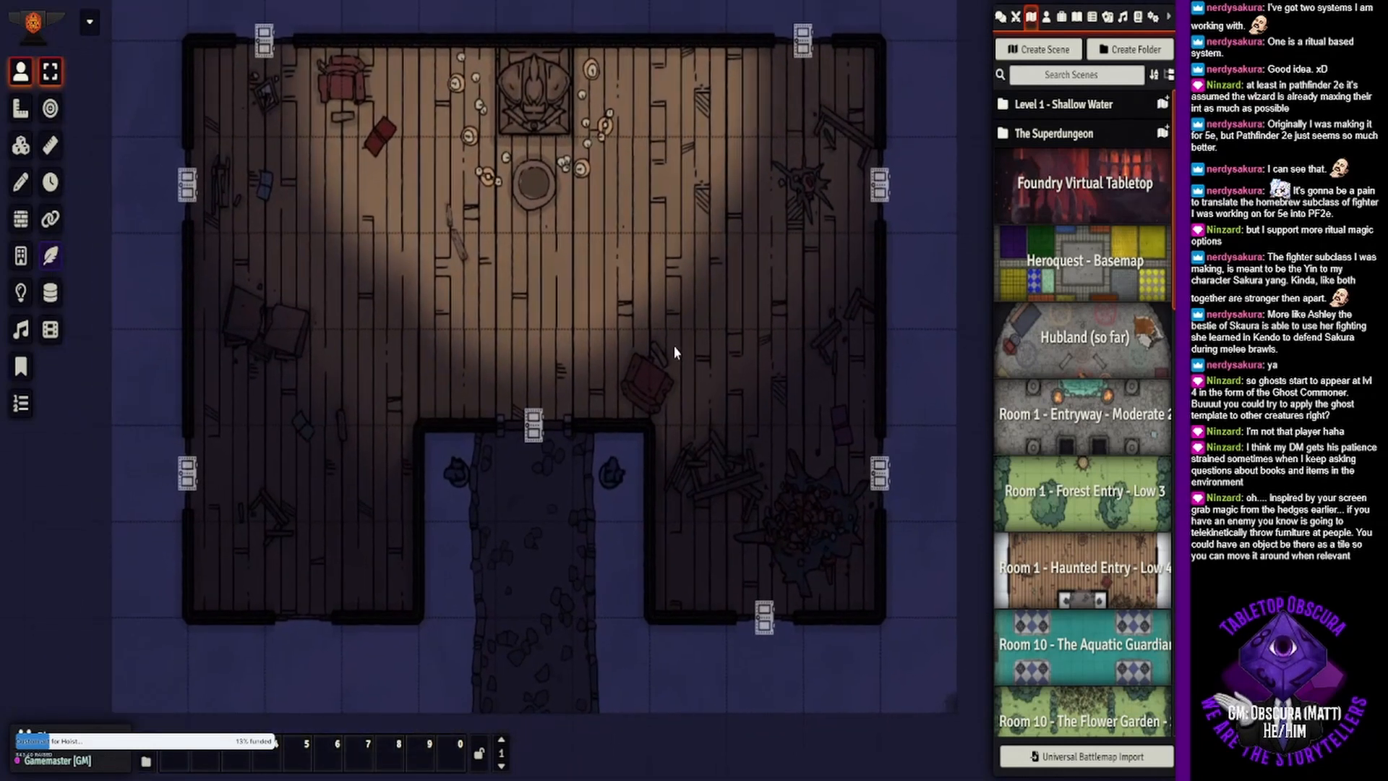
{"action": "left_click", "coordinate": [21, 289]}
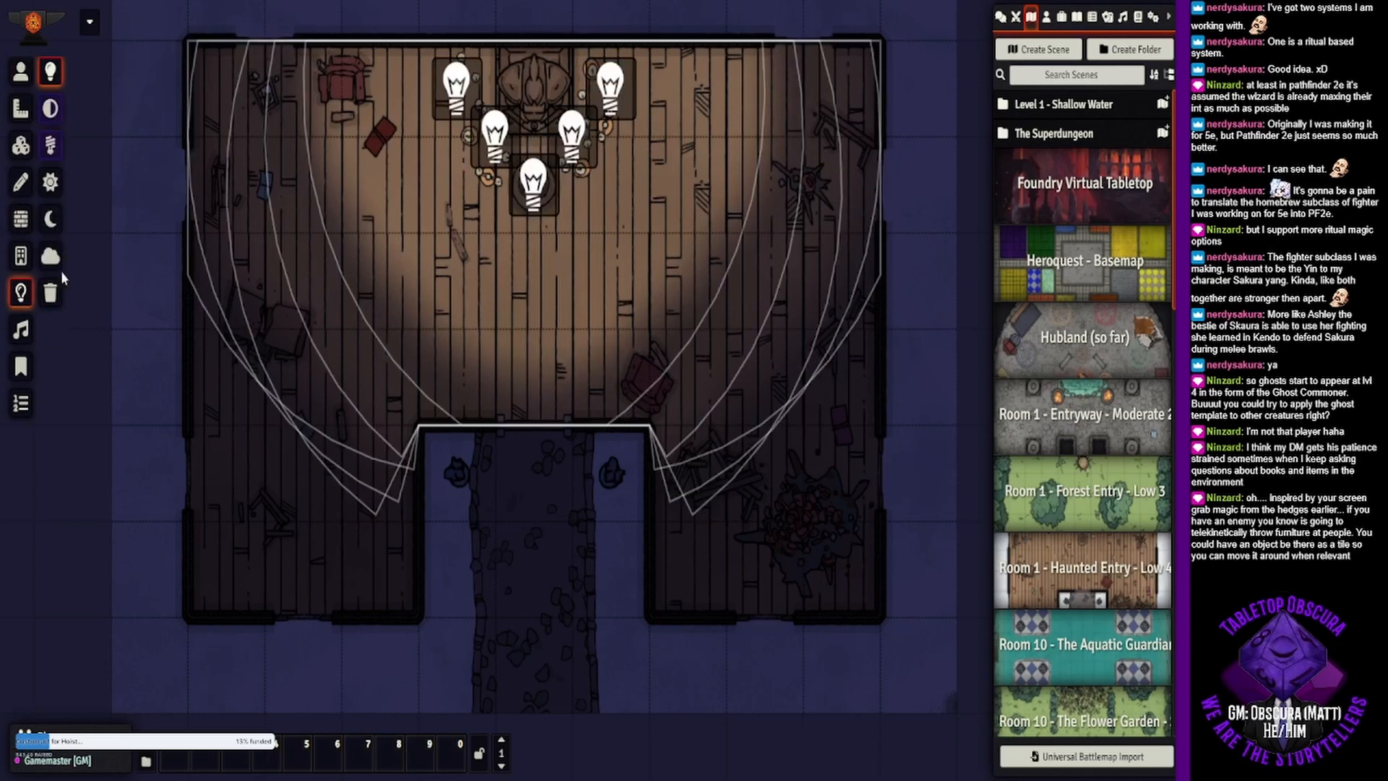
{"action": "left_click_drag", "start_coordinate": [840, 521], "coordinate": [617, 311]}
{"action": "left_click_drag", "start_coordinate": [721, 495], "coordinate": [676, 461]}
{"action": "double_click", "coordinate": [750, 494]}
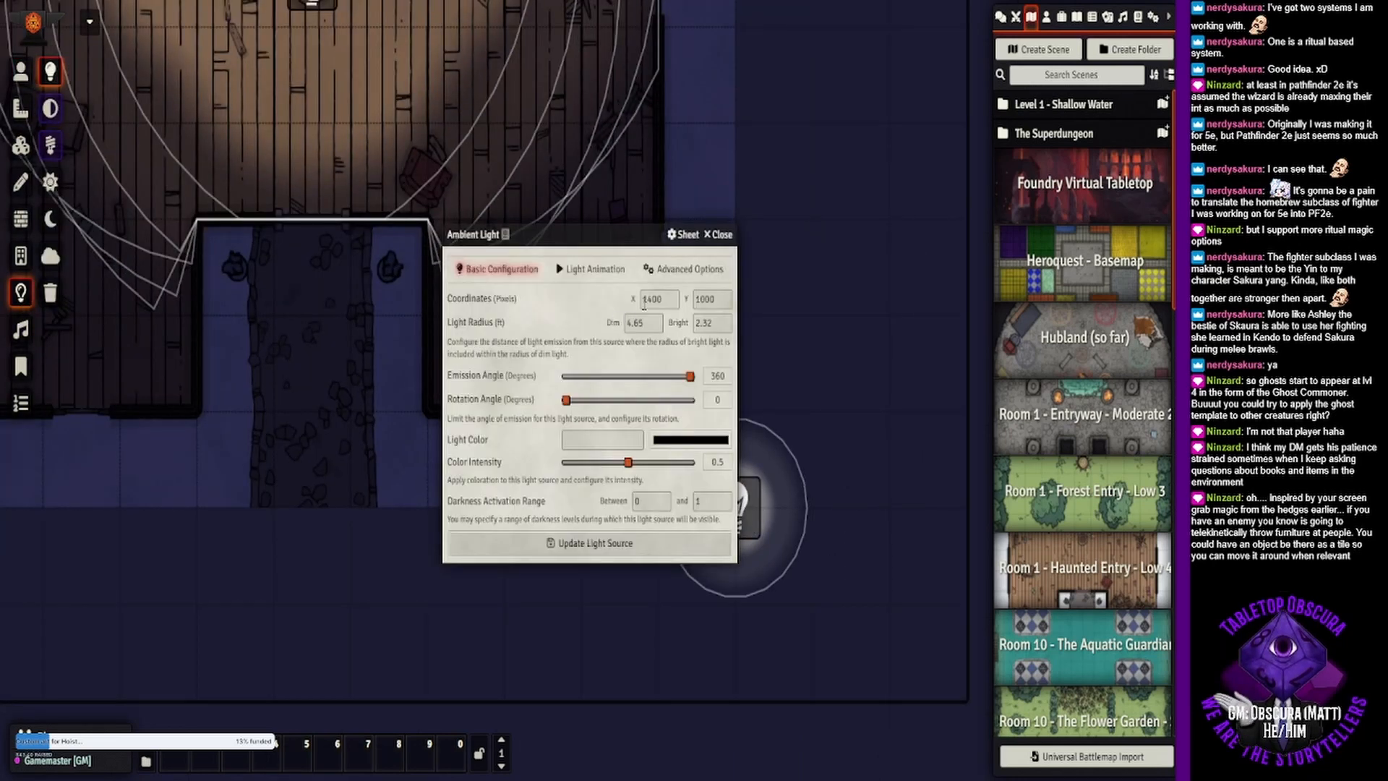
{"action": "double_click", "coordinate": [705, 325]}
{"action": "type", "text": "0"}
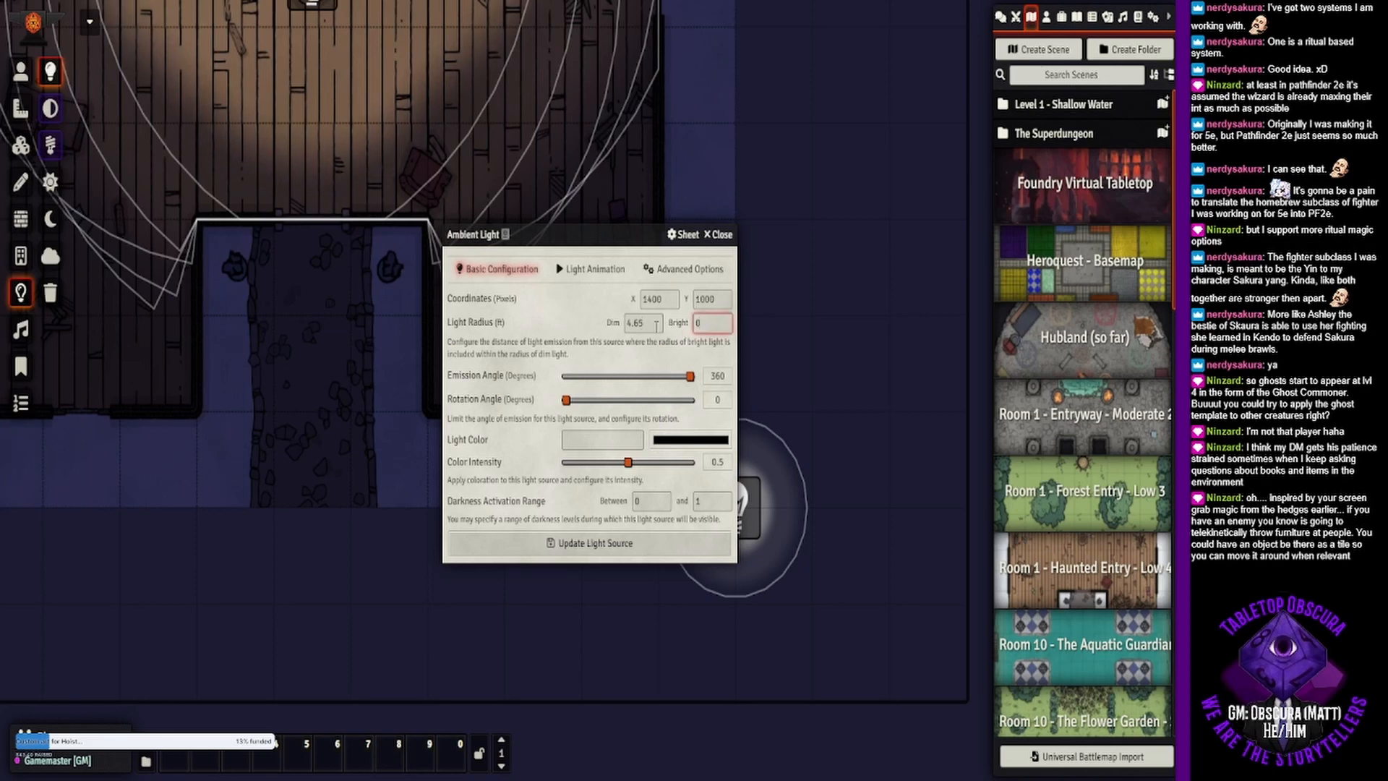
{"action": "key", "text": "shift+Tab"}
{"action": "type", "text": "10"}
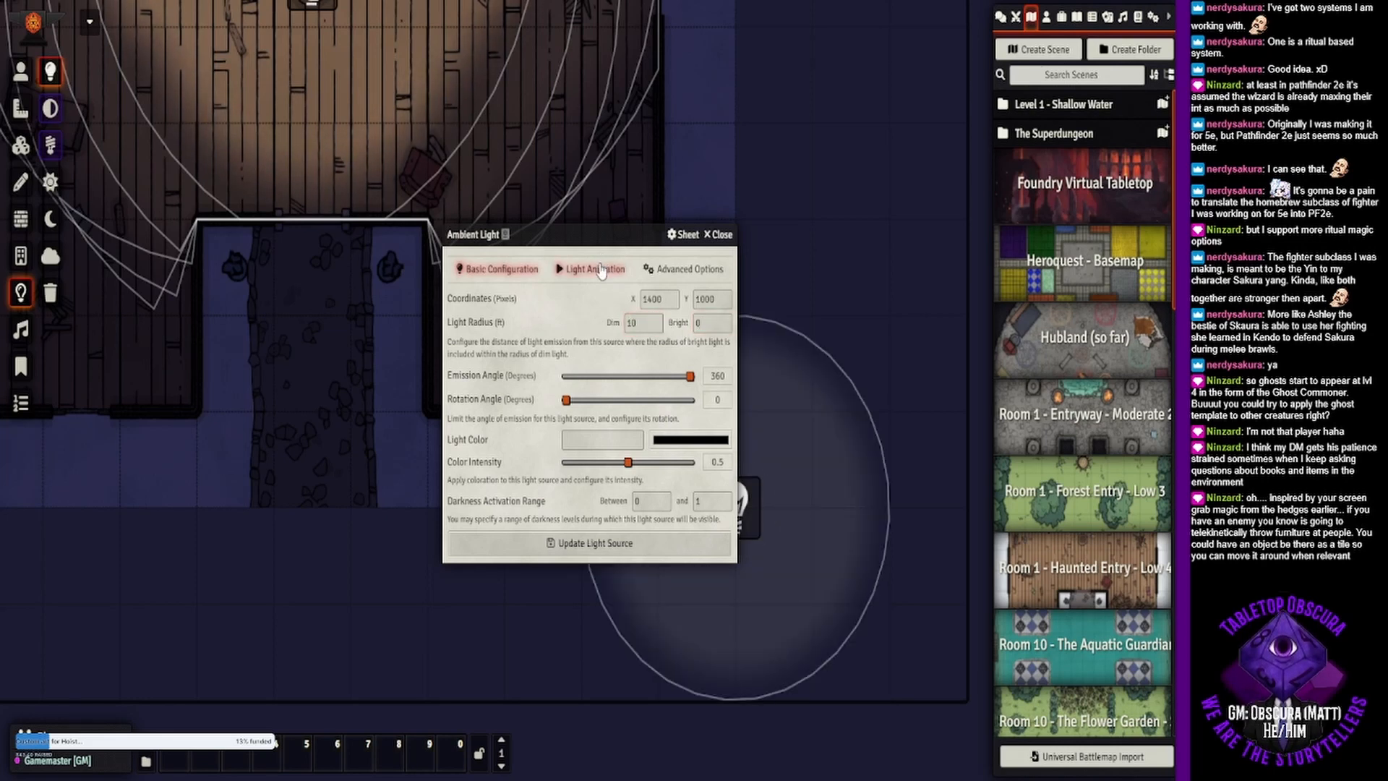
- Try the Pulsing Wave and Mysterious Emanation animations, apply Smoke Patch to the light, and move it next to the building's southeast corner
{"action": "left_click", "coordinate": [602, 270]}
{"action": "left_click", "coordinate": [569, 305]}
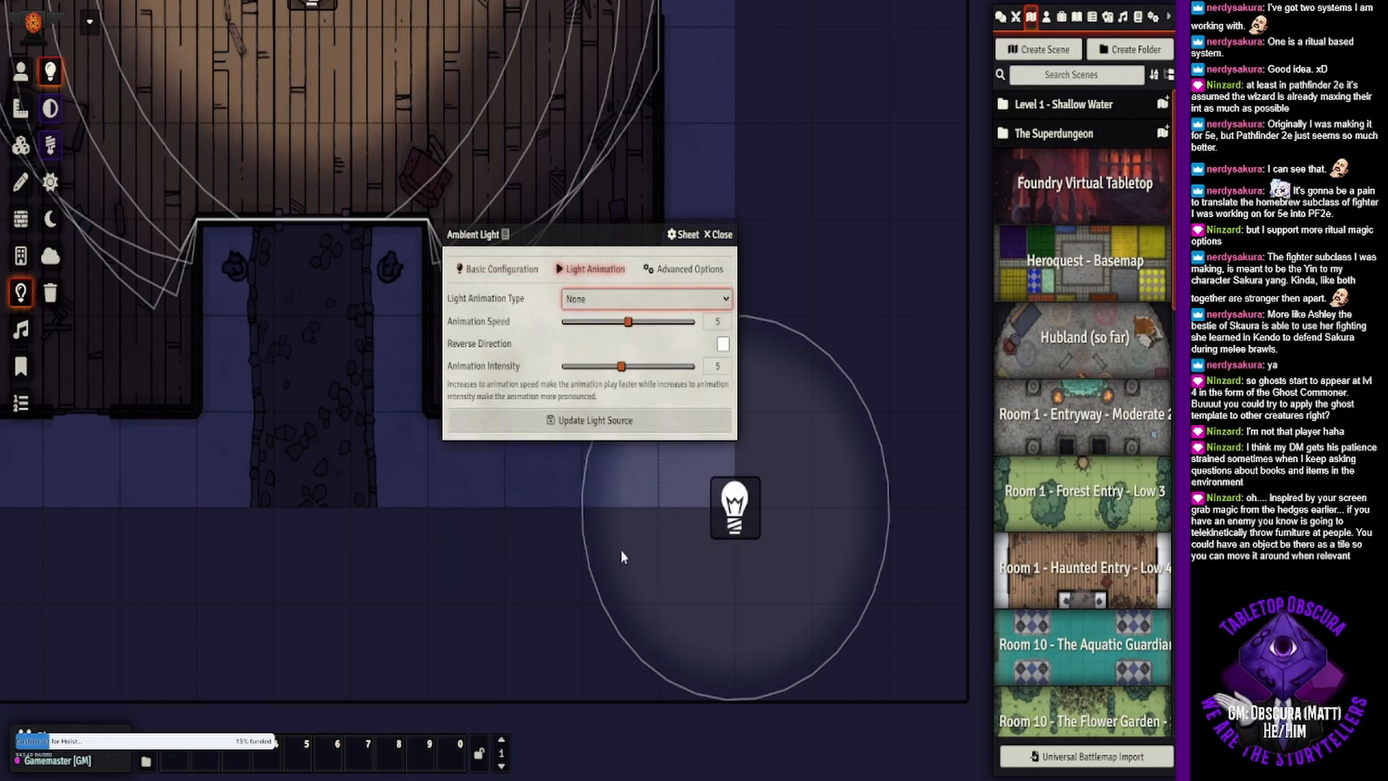
{"action": "left_click", "coordinate": [626, 501]}
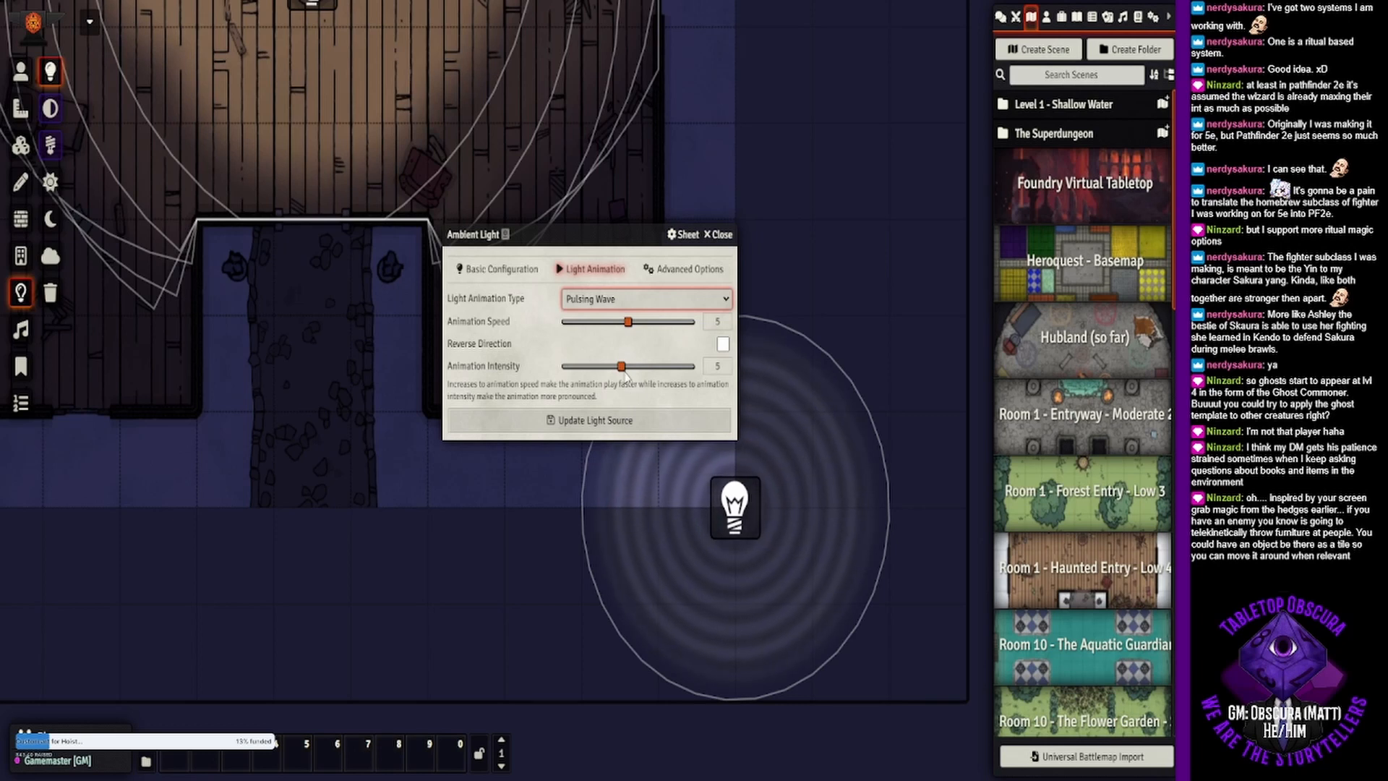
{"action": "left_click", "coordinate": [637, 472]}
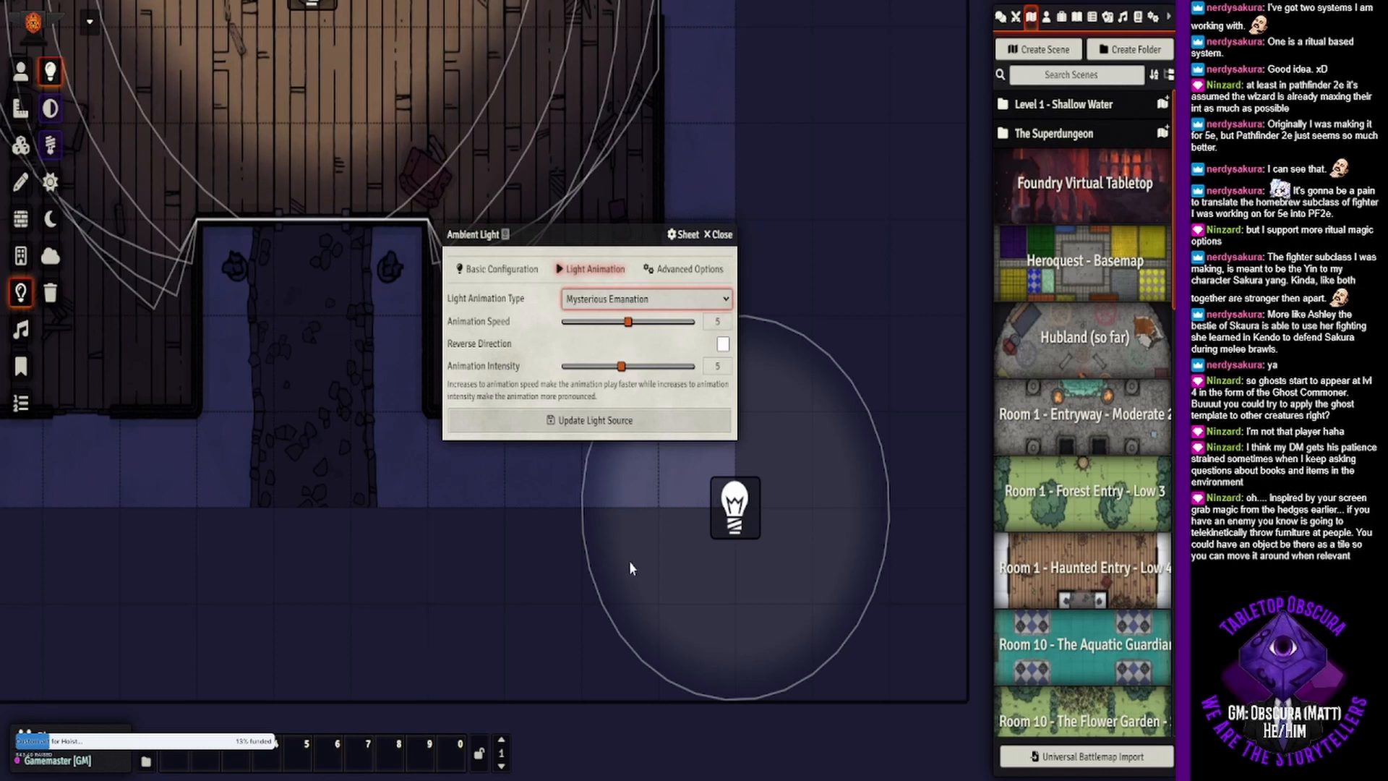
{"action": "left_click", "coordinate": [640, 589]}
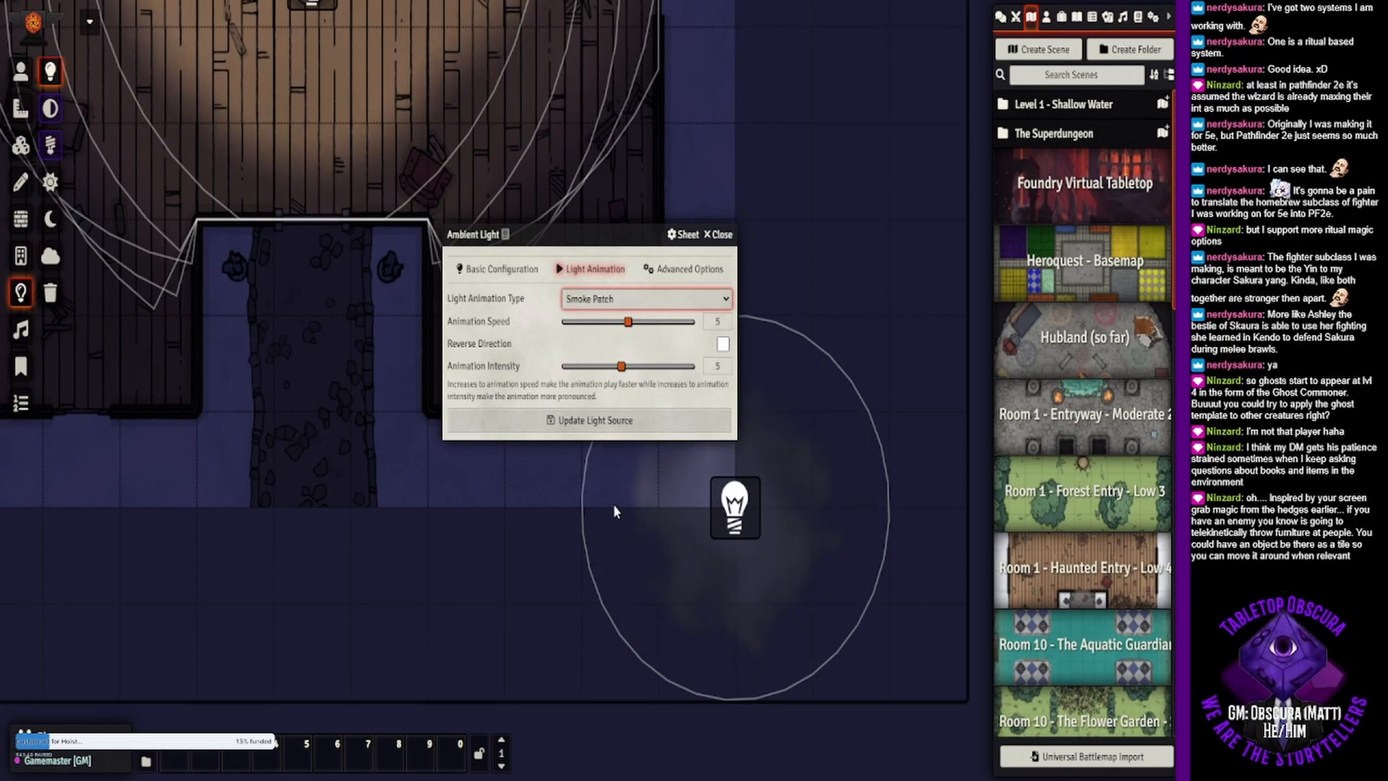
{"action": "left_click", "coordinate": [614, 422]}
{"action": "left_click_drag", "start_coordinate": [742, 522], "coordinate": [715, 462]}
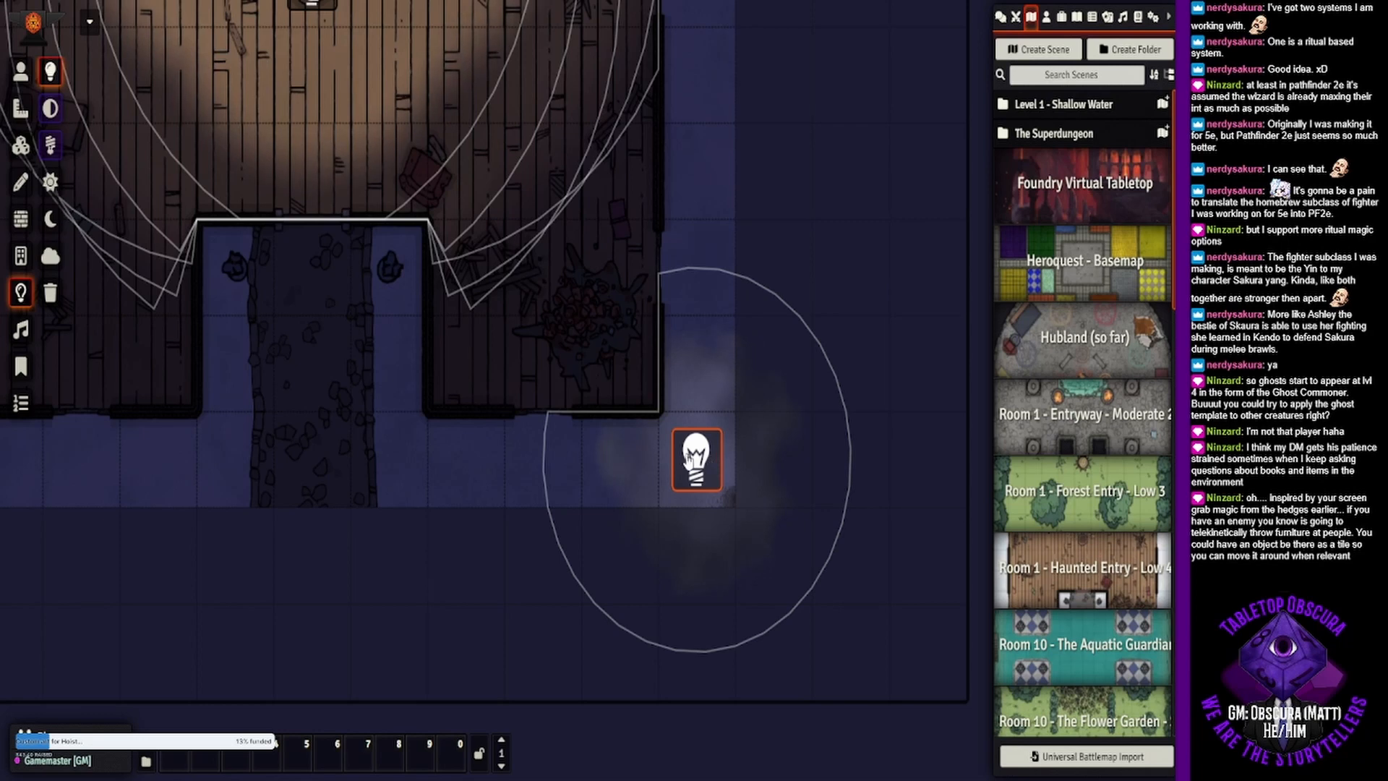
- Try a light radius of 0 ft dim and 10 ft bright on the smoke light and update the light source
{"action": "double_click", "coordinate": [707, 470]}
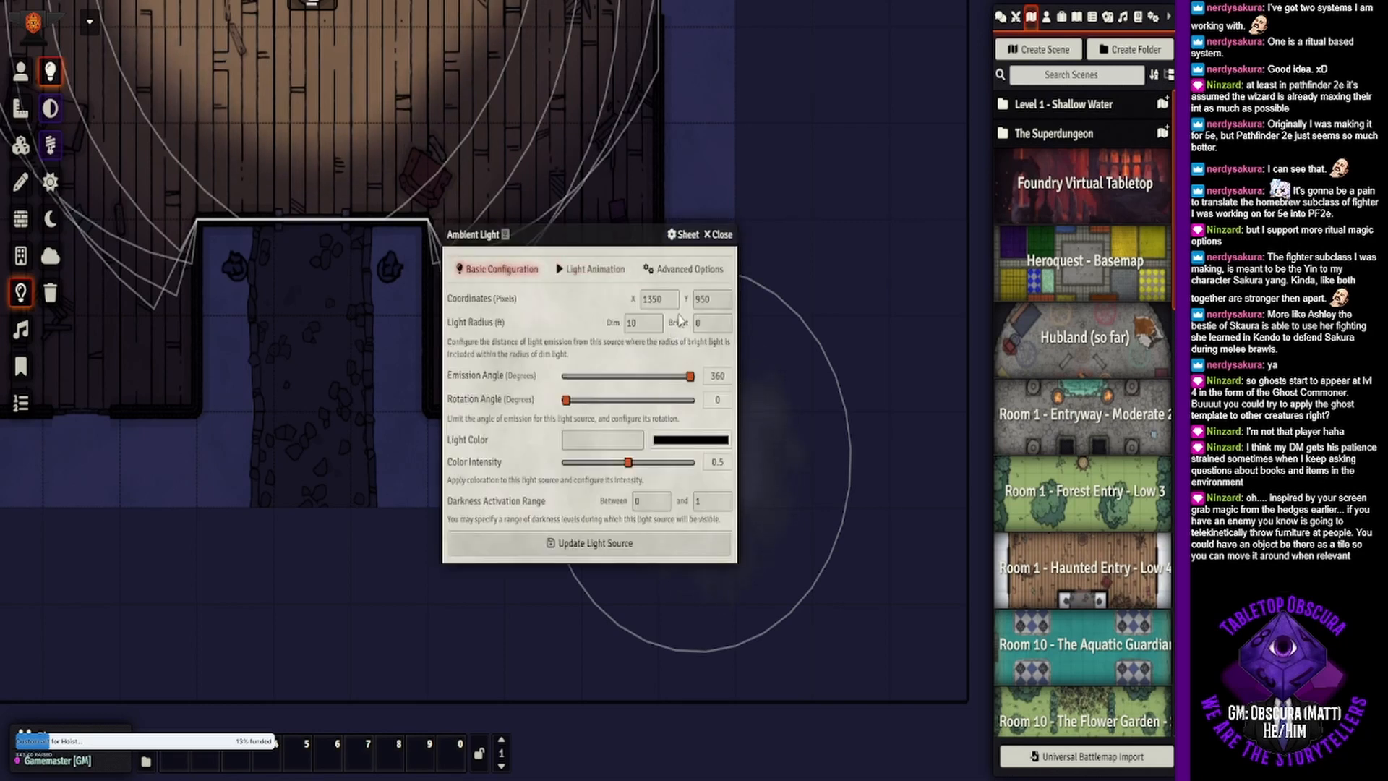
{"action": "left_click_drag", "start_coordinate": [650, 322], "coordinate": [602, 329]}
{"action": "type", "text": "0"}
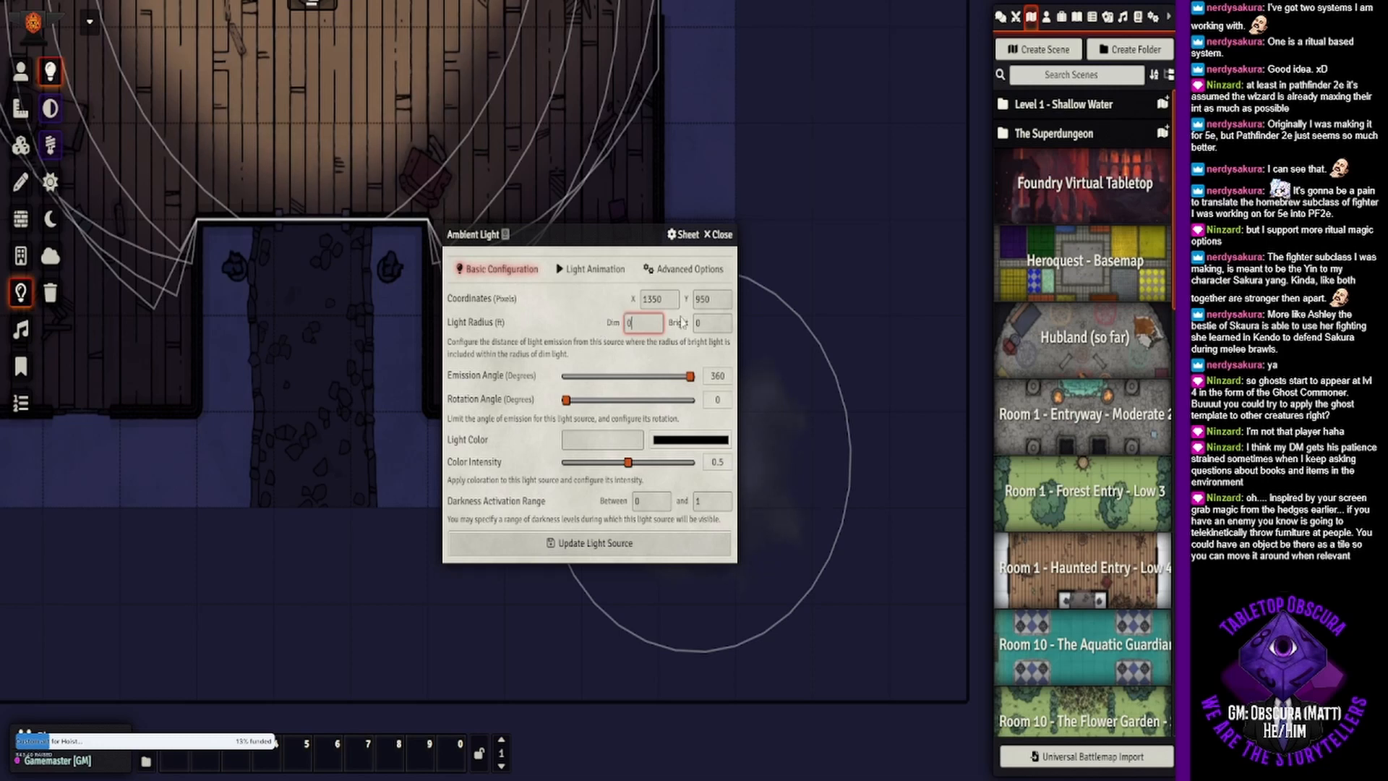
{"action": "left_click_drag", "start_coordinate": [723, 326], "coordinate": [665, 327]}
{"action": "type", "text": "10"}
{"action": "left_click", "coordinate": [588, 332]}
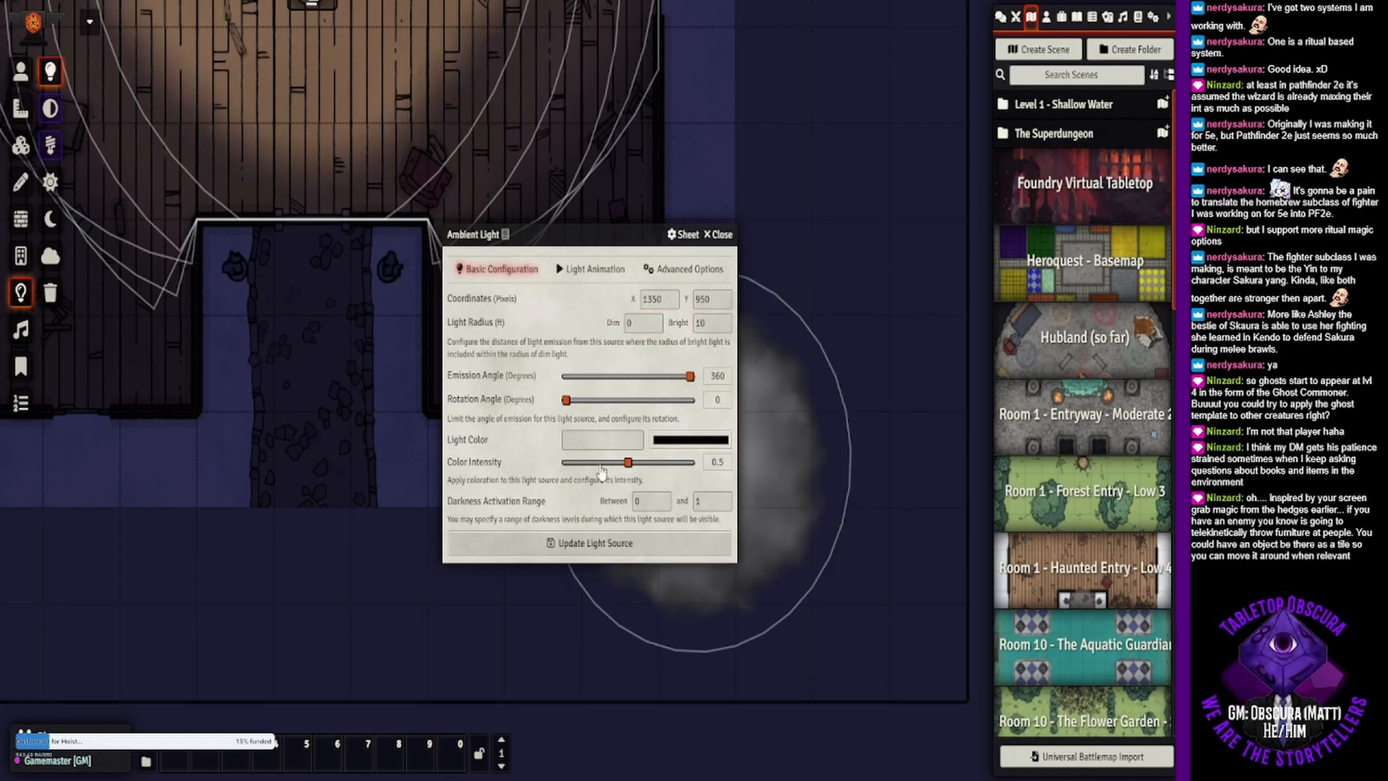
{"action": "left_click", "coordinate": [581, 548]}
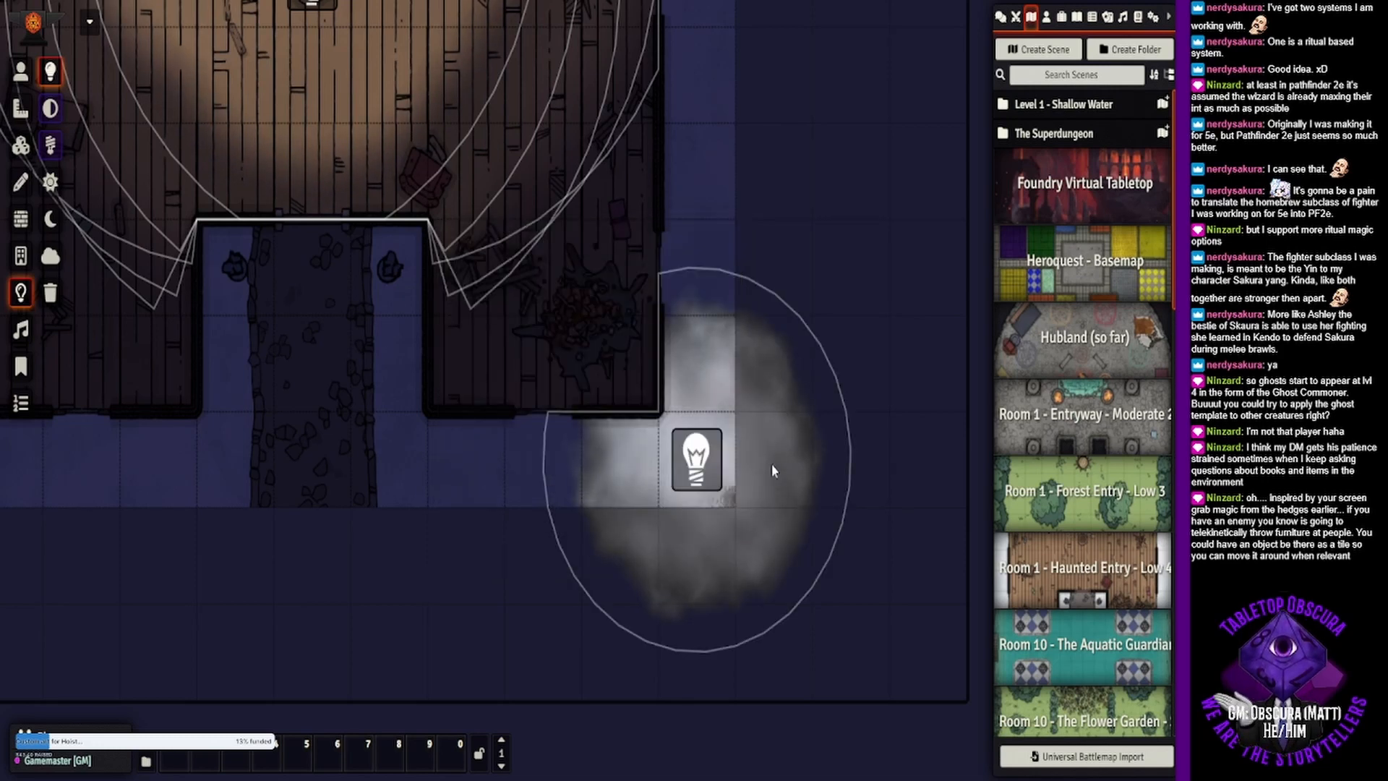
- Return the smoke light's radius to 10 ft dim and 0 ft bright and update the light source
{"action": "double_click", "coordinate": [718, 469]}
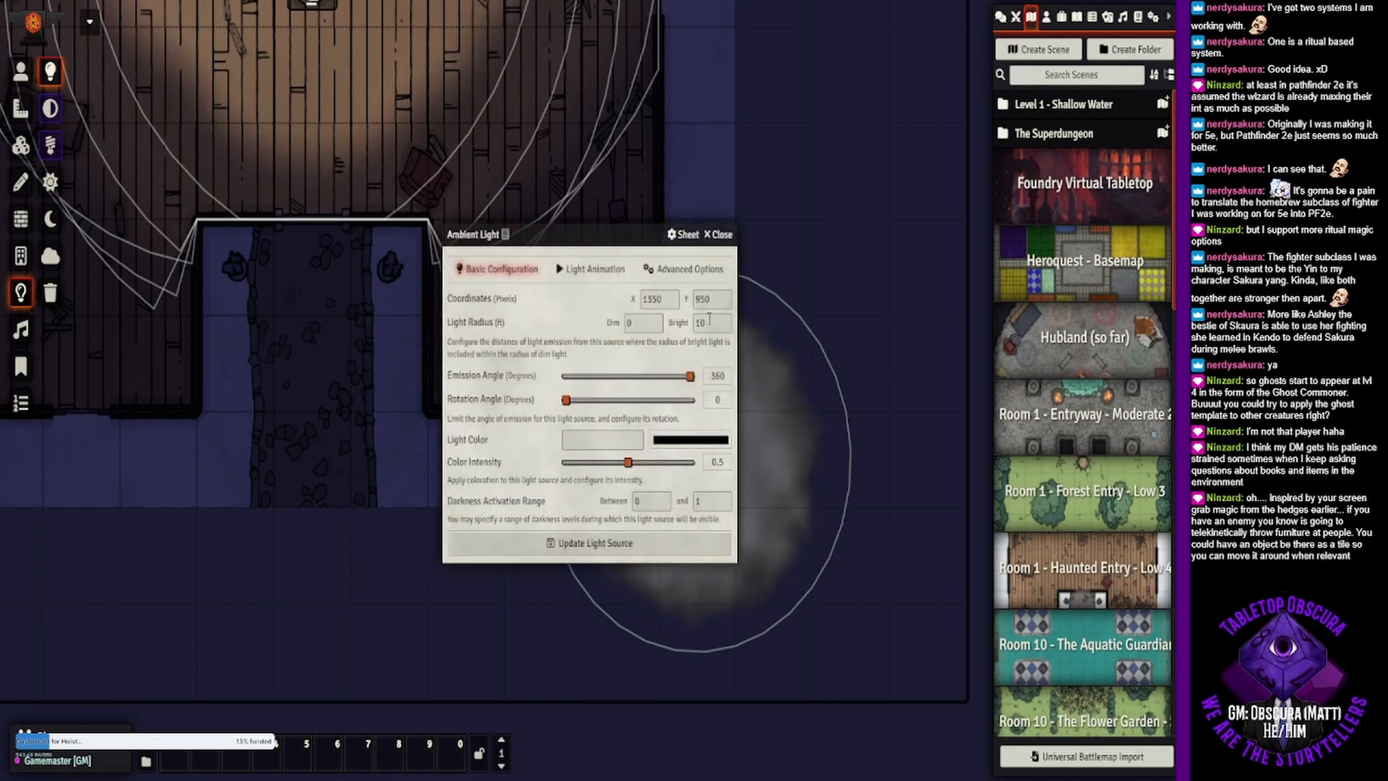
{"action": "type", "text": "0"}
{"action": "left_click", "coordinate": [654, 323]}
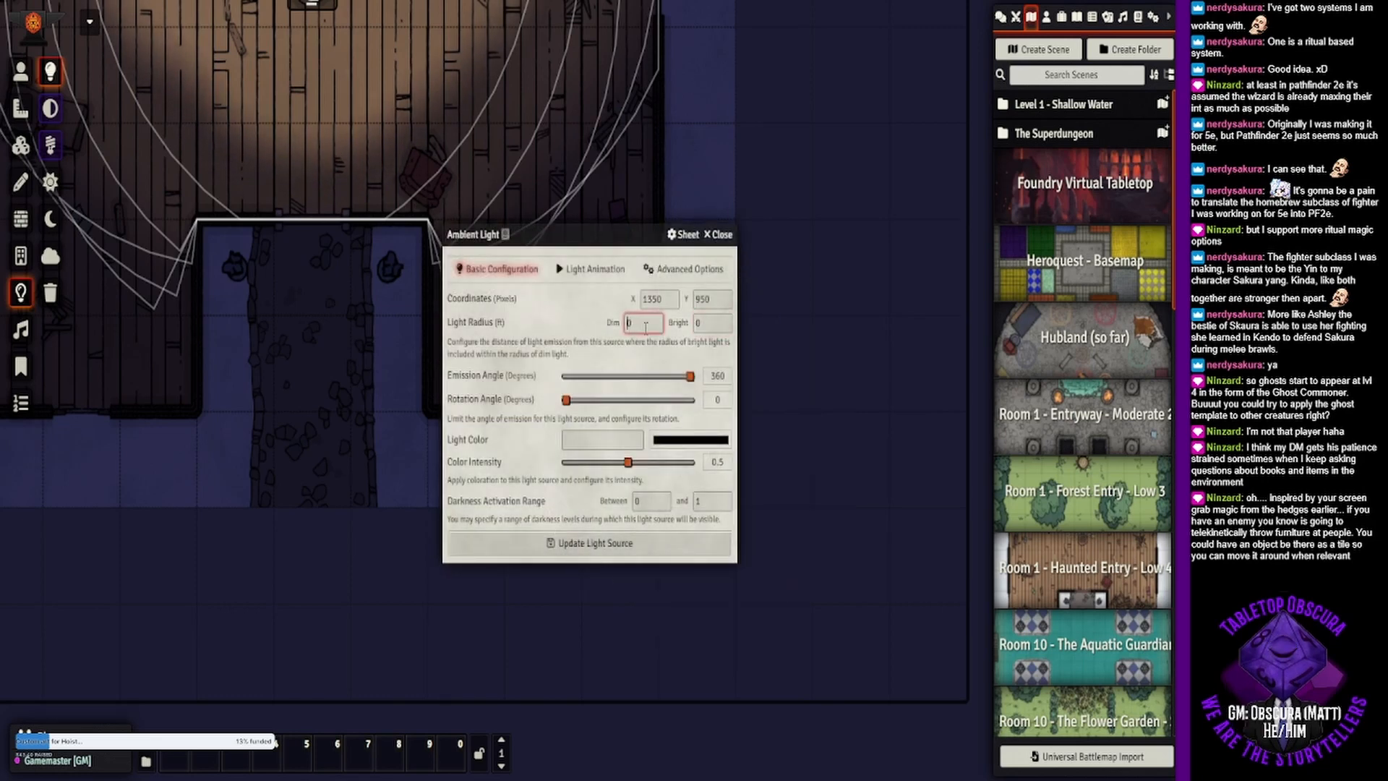
{"action": "type", "text": "10"}
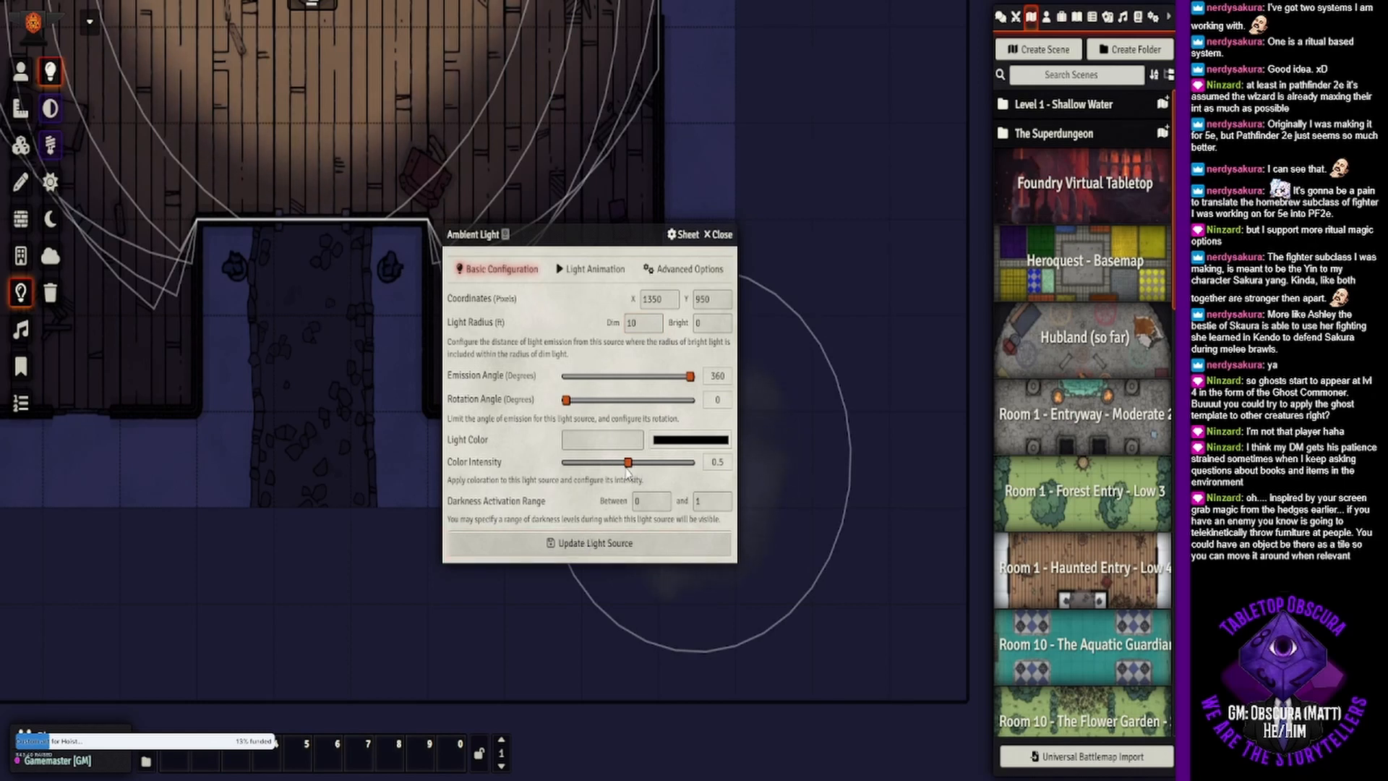
{"action": "left_click", "coordinate": [625, 552]}
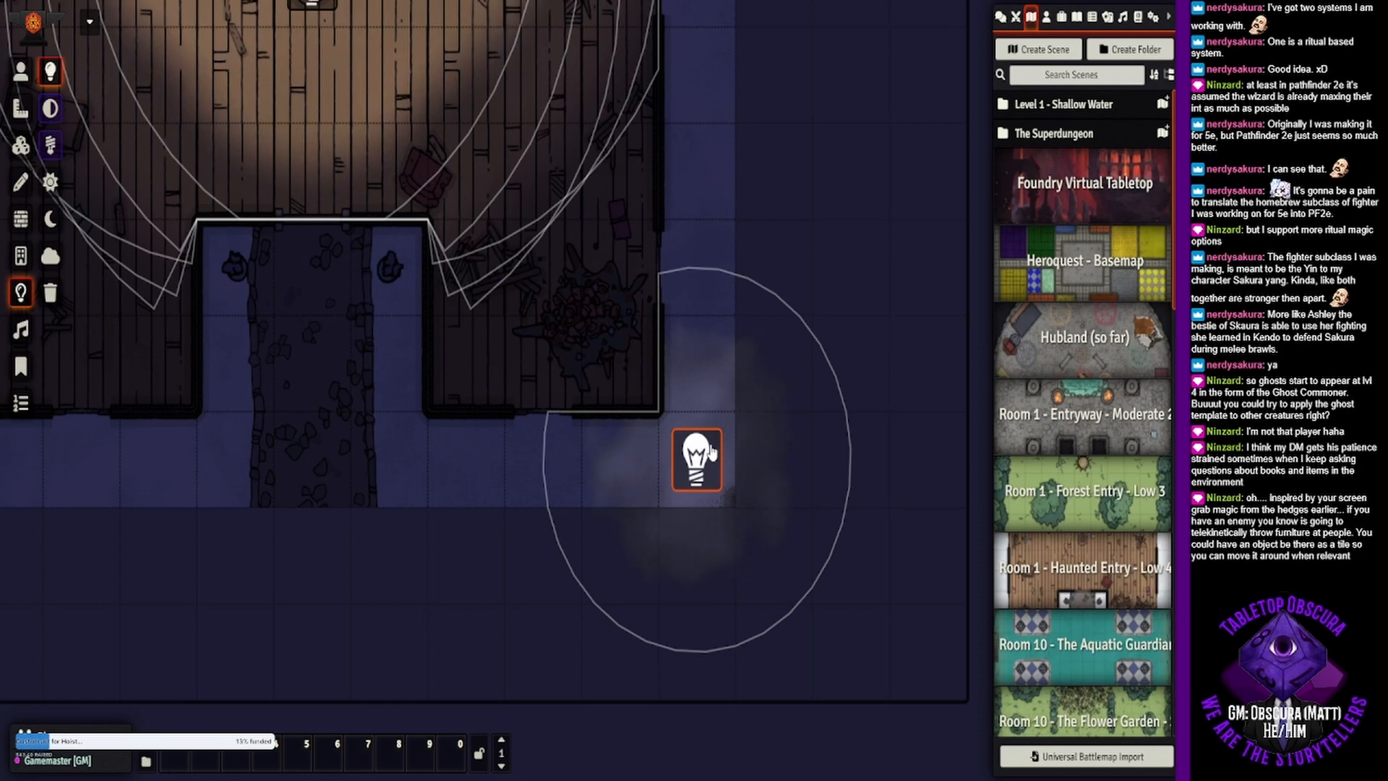
- Copy the smoke light and paste three duplicates spaced two squares apart along the outside of the building's east wall
{"action": "key", "text": "ctrl+c"}
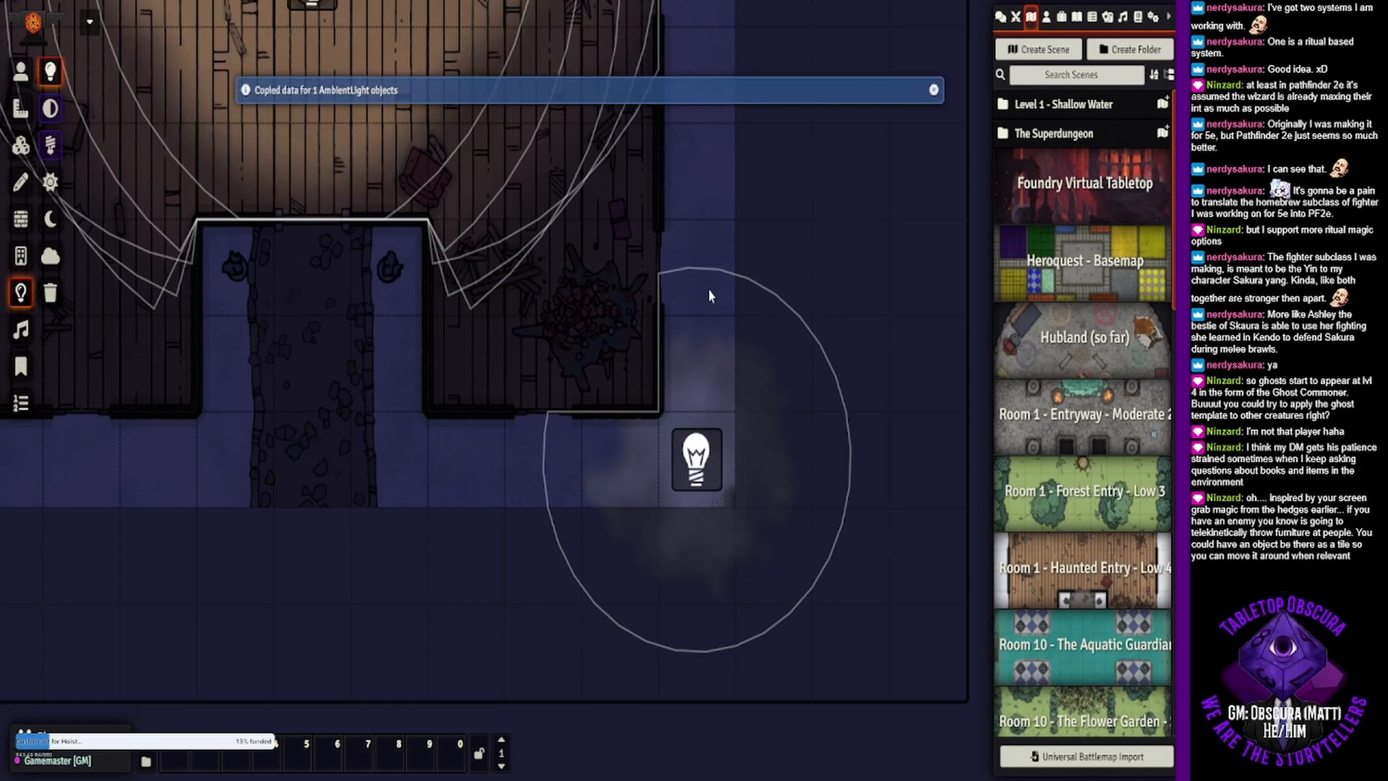
{"action": "key", "text": "ctrl+v"}
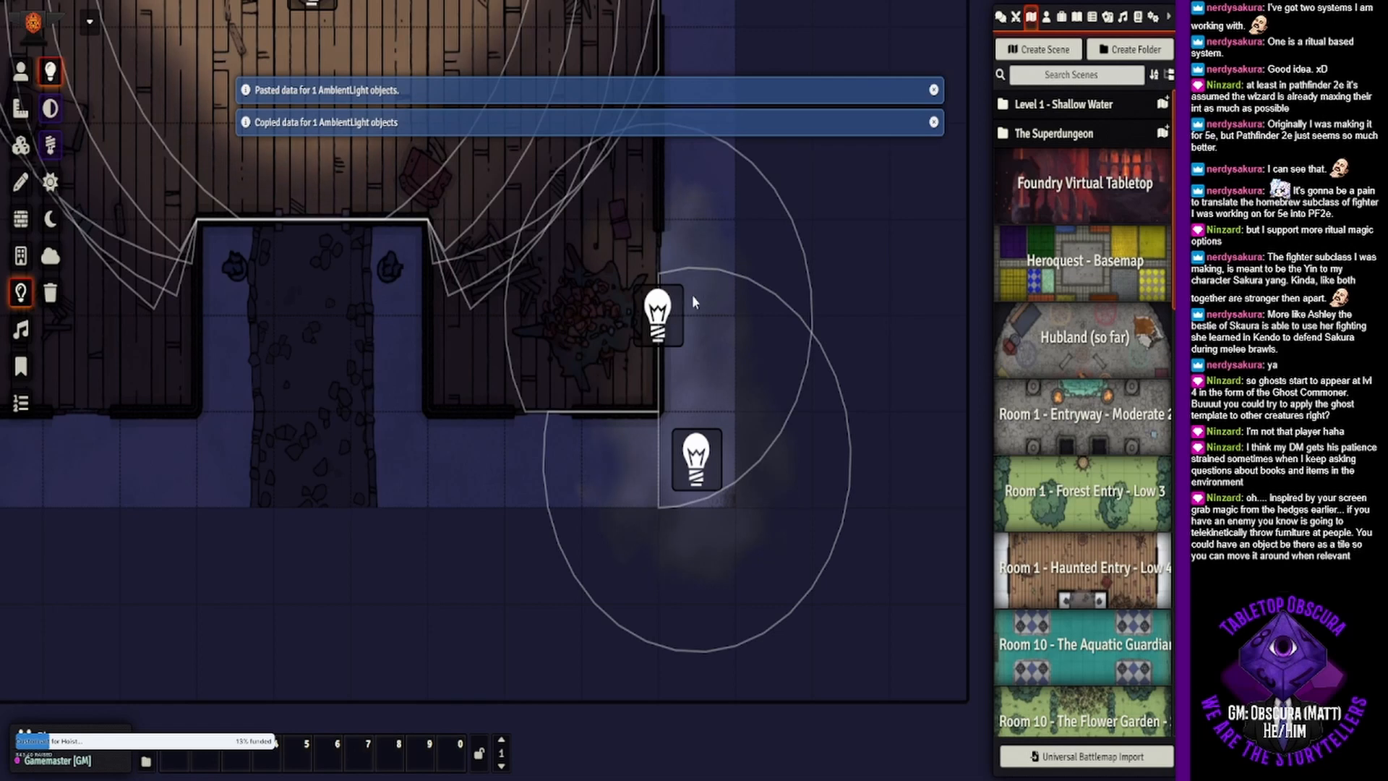
{"action": "left_click_drag", "start_coordinate": [666, 317], "coordinate": [717, 362]}
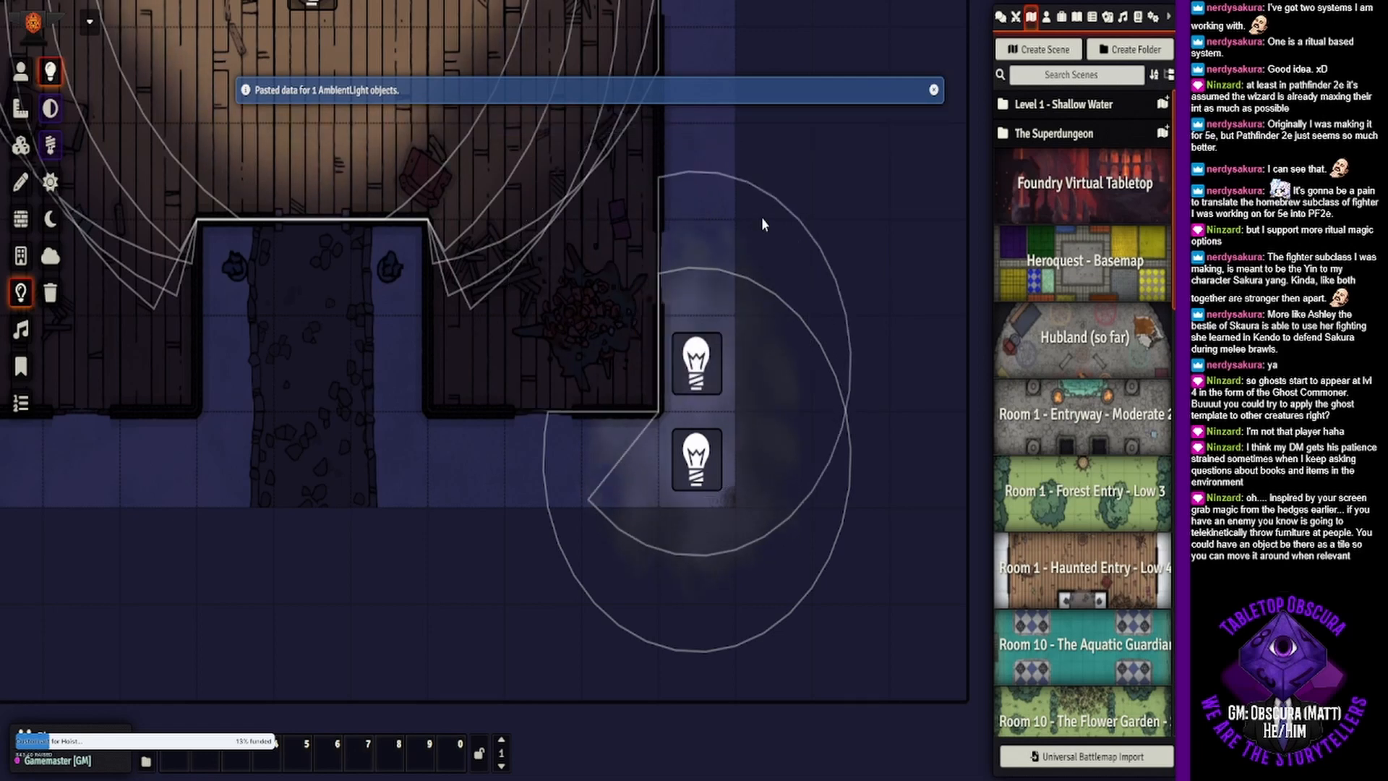
{"action": "left_click_drag", "start_coordinate": [775, 204], "coordinate": [750, 467]}
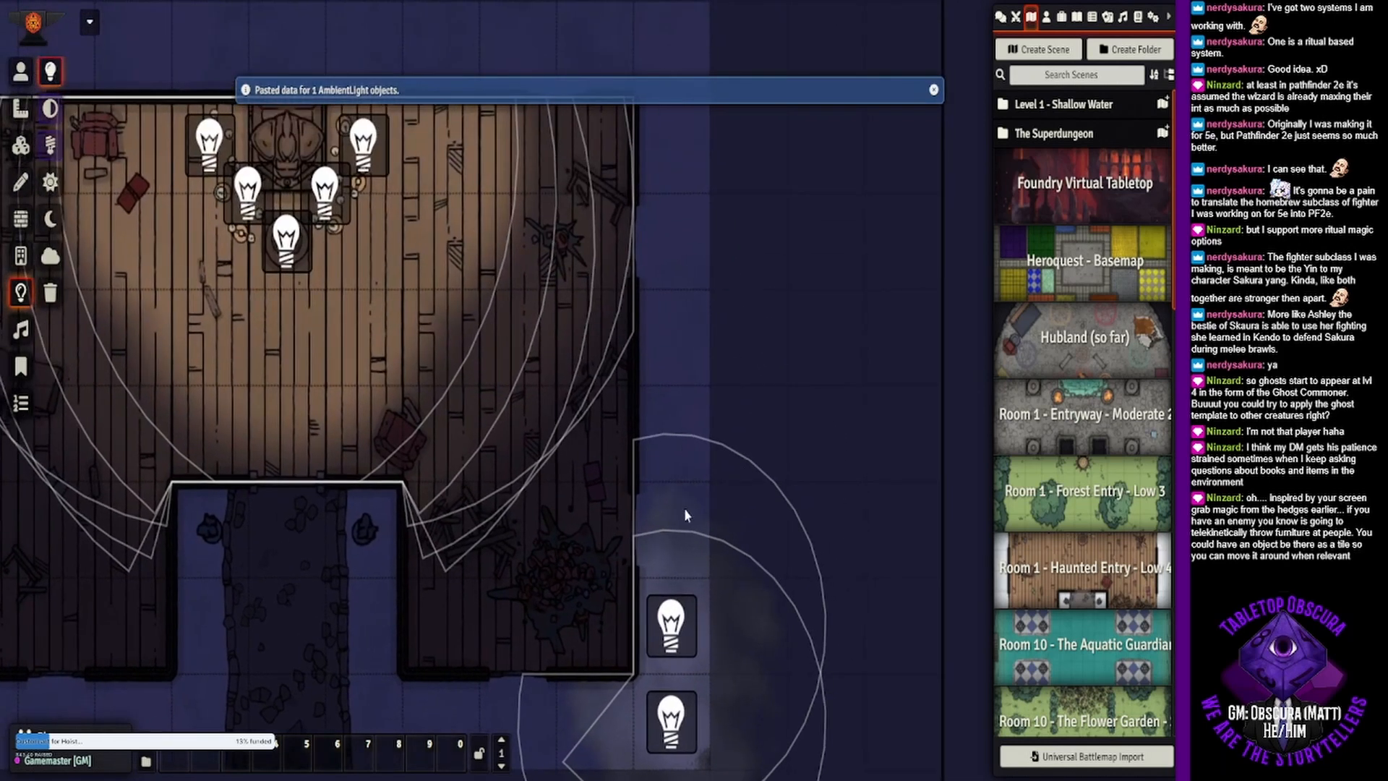
{"action": "key", "text": "Up"}
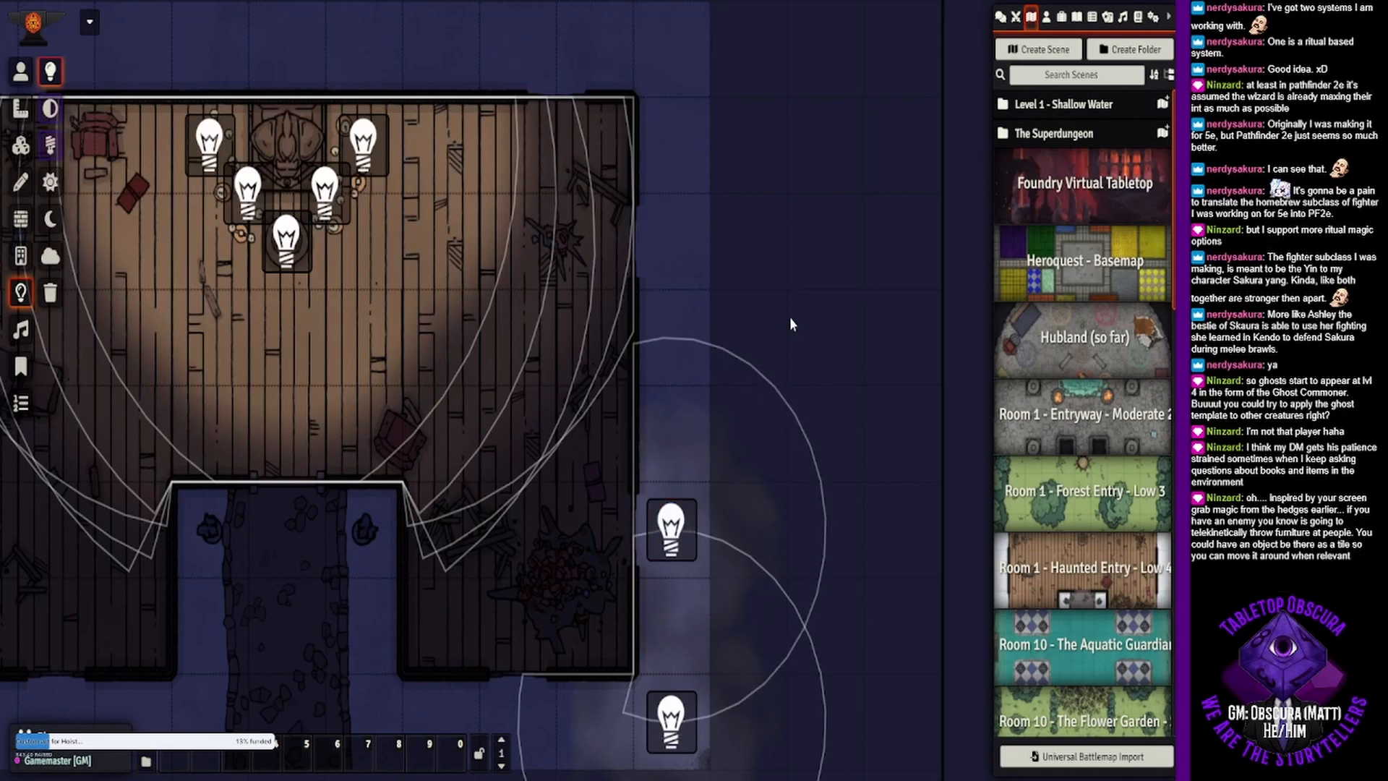
{"action": "left_click_drag", "start_coordinate": [791, 323], "coordinate": [772, 461]}
{"action": "key", "text": "ctrl+v"}
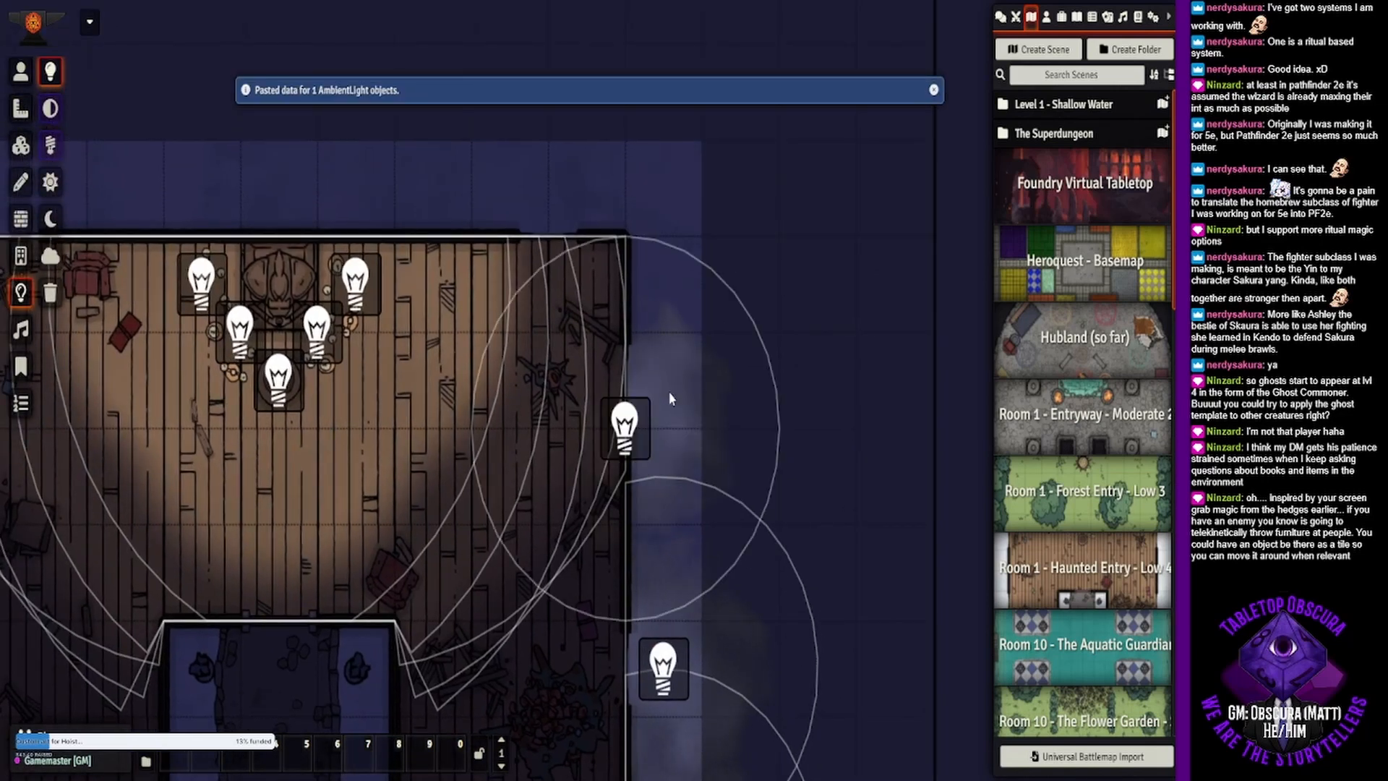
{"action": "left_click_drag", "start_coordinate": [631, 427], "coordinate": [675, 478]}
{"action": "key", "text": "ctrl+v"}
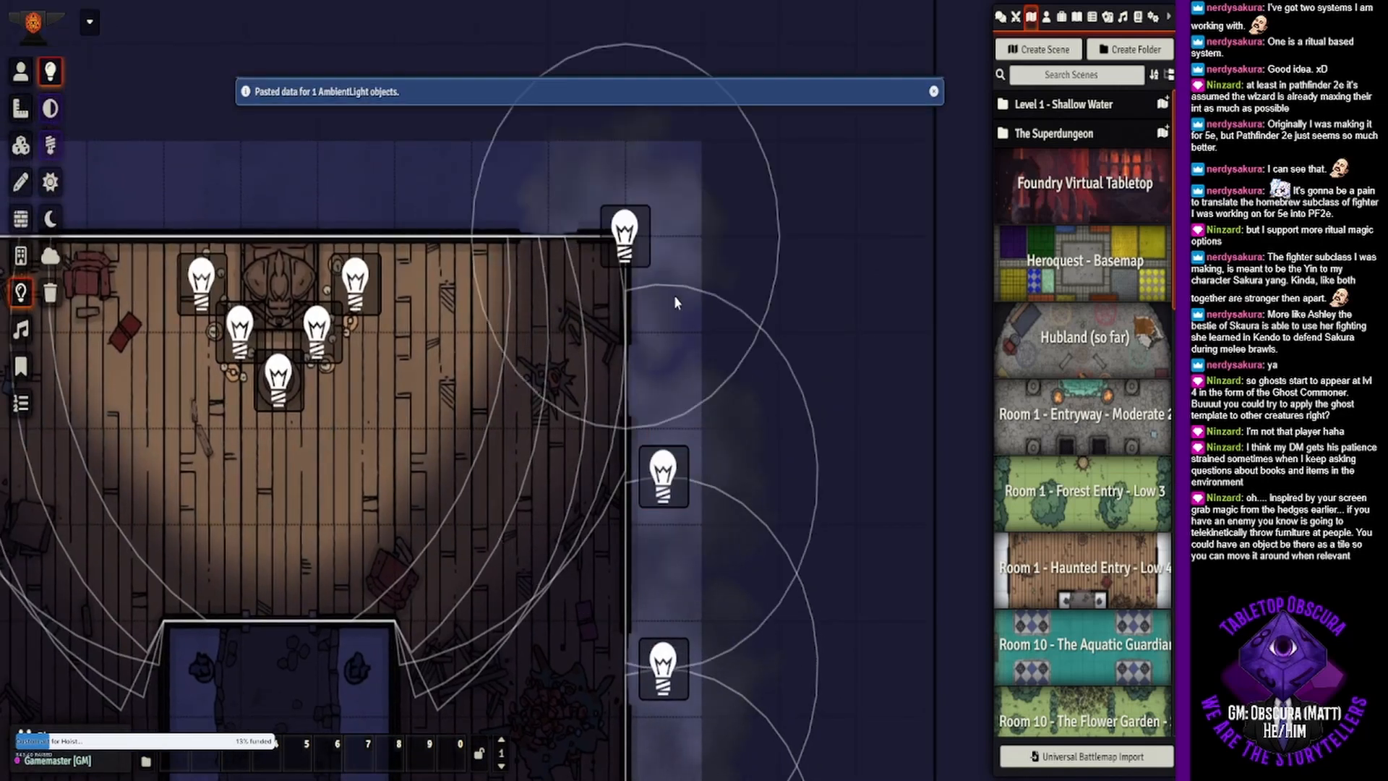
{"action": "left_click_drag", "start_coordinate": [640, 263], "coordinate": [679, 314]}
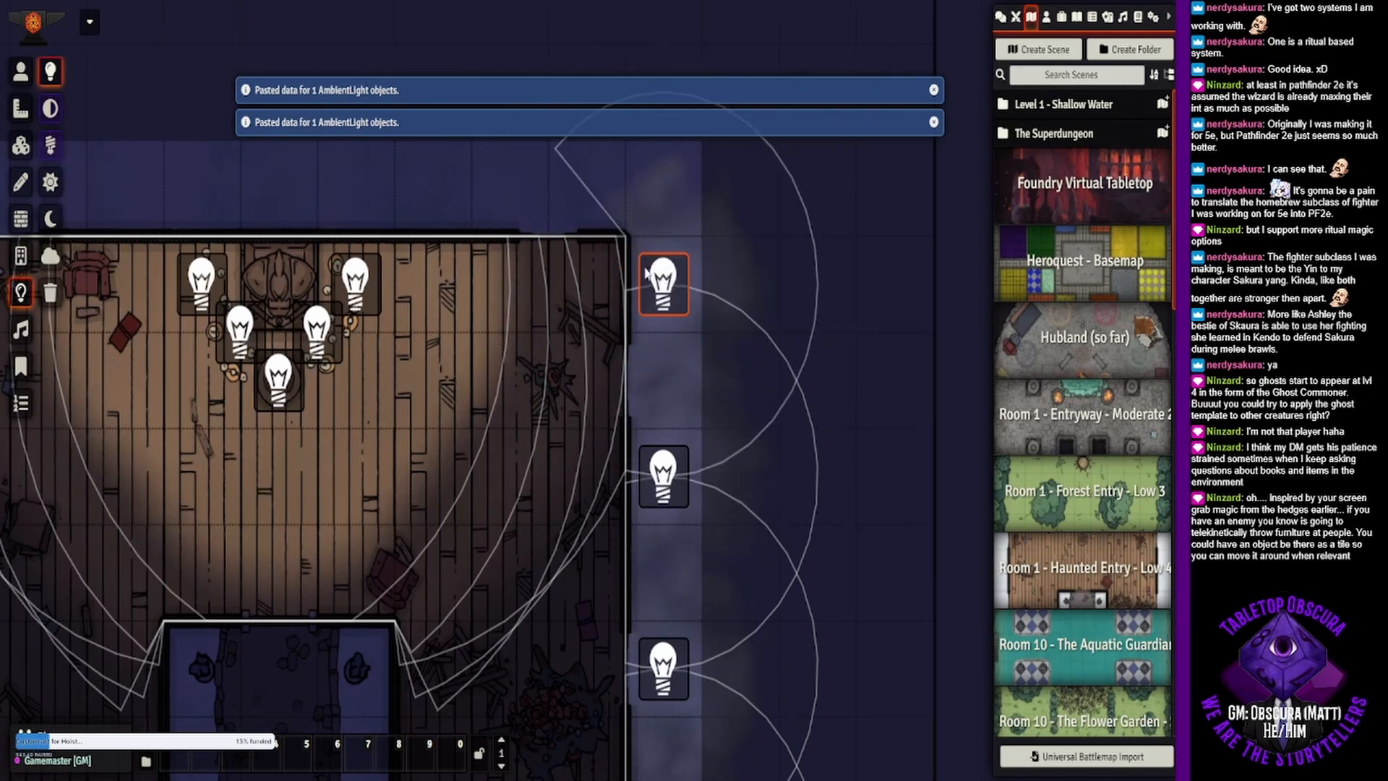
- Paste five more smoke lights outside the north wall and align them in a row ending at the northwest corner
{"action": "key", "text": "ctrl+v"}
{"action": "left_click_drag", "start_coordinate": [560, 161], "coordinate": [599, 211]}
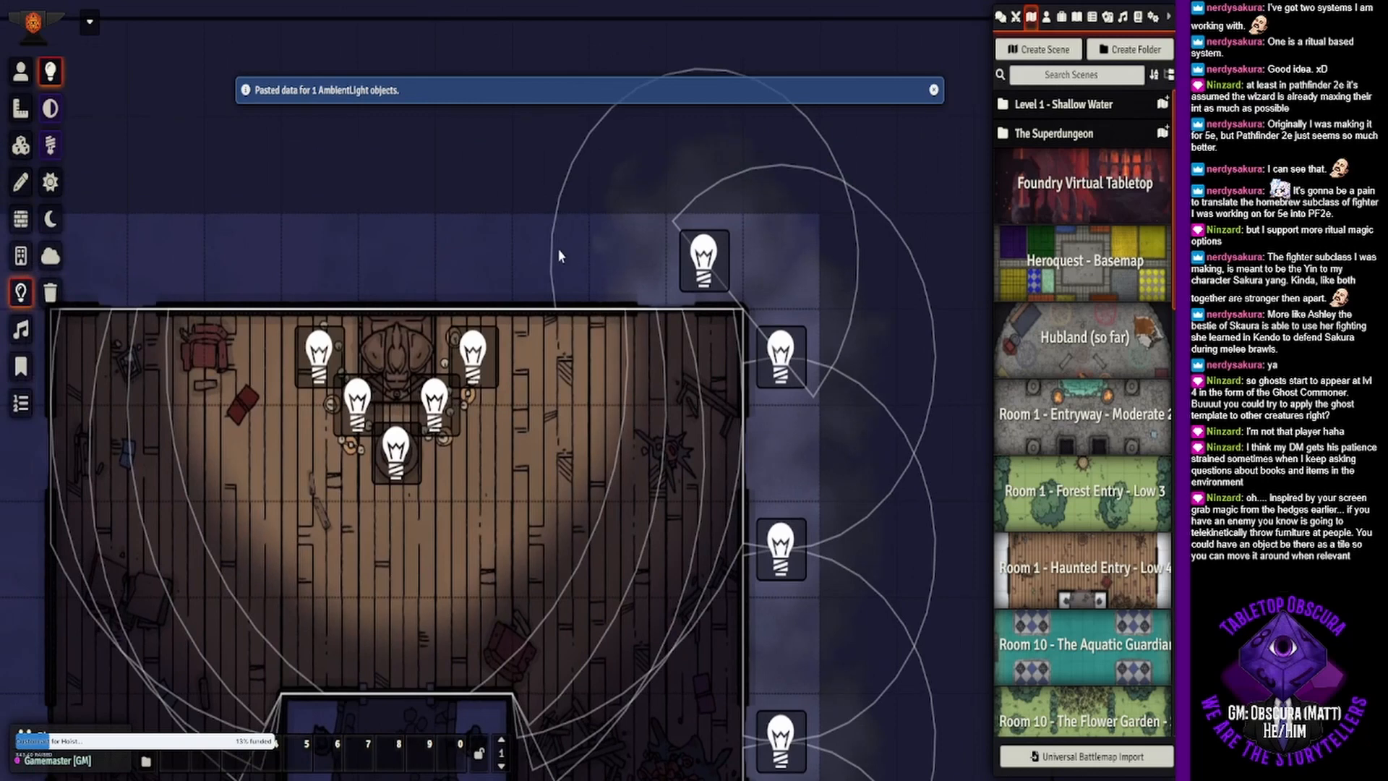
{"action": "key", "text": "ctrl+v"}
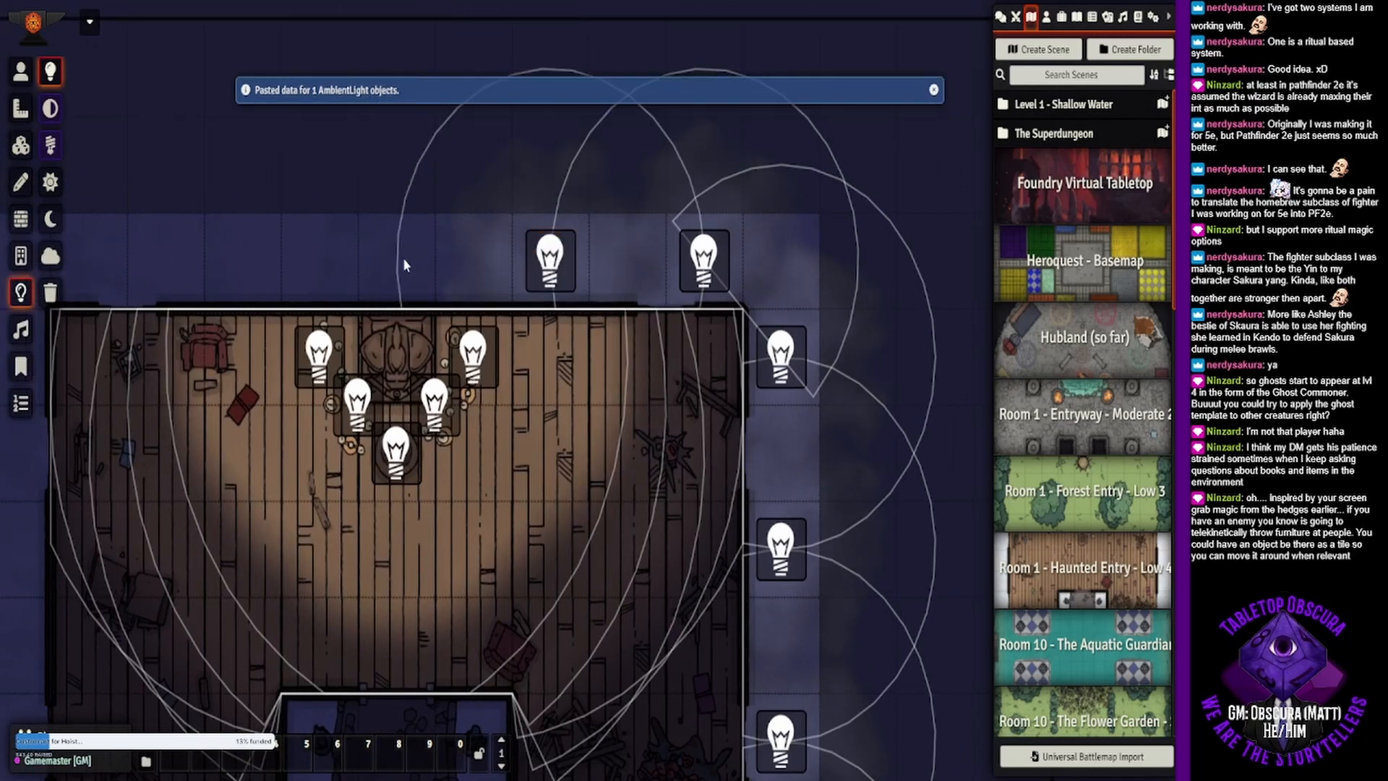
{"action": "key", "text": "ctrl+v"}
{"action": "key", "text": "ctrl+v"}
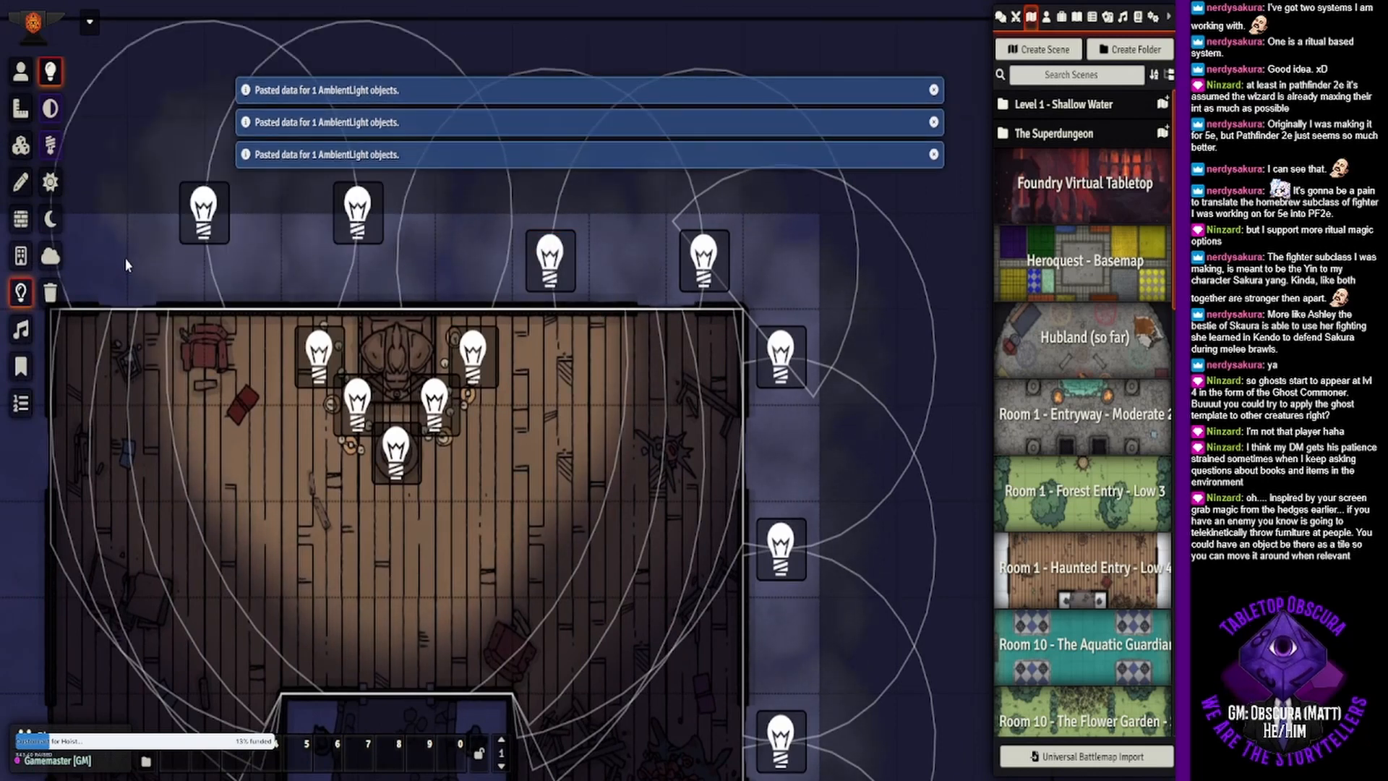
{"action": "left_click_drag", "start_coordinate": [365, 237], "coordinate": [396, 274]}
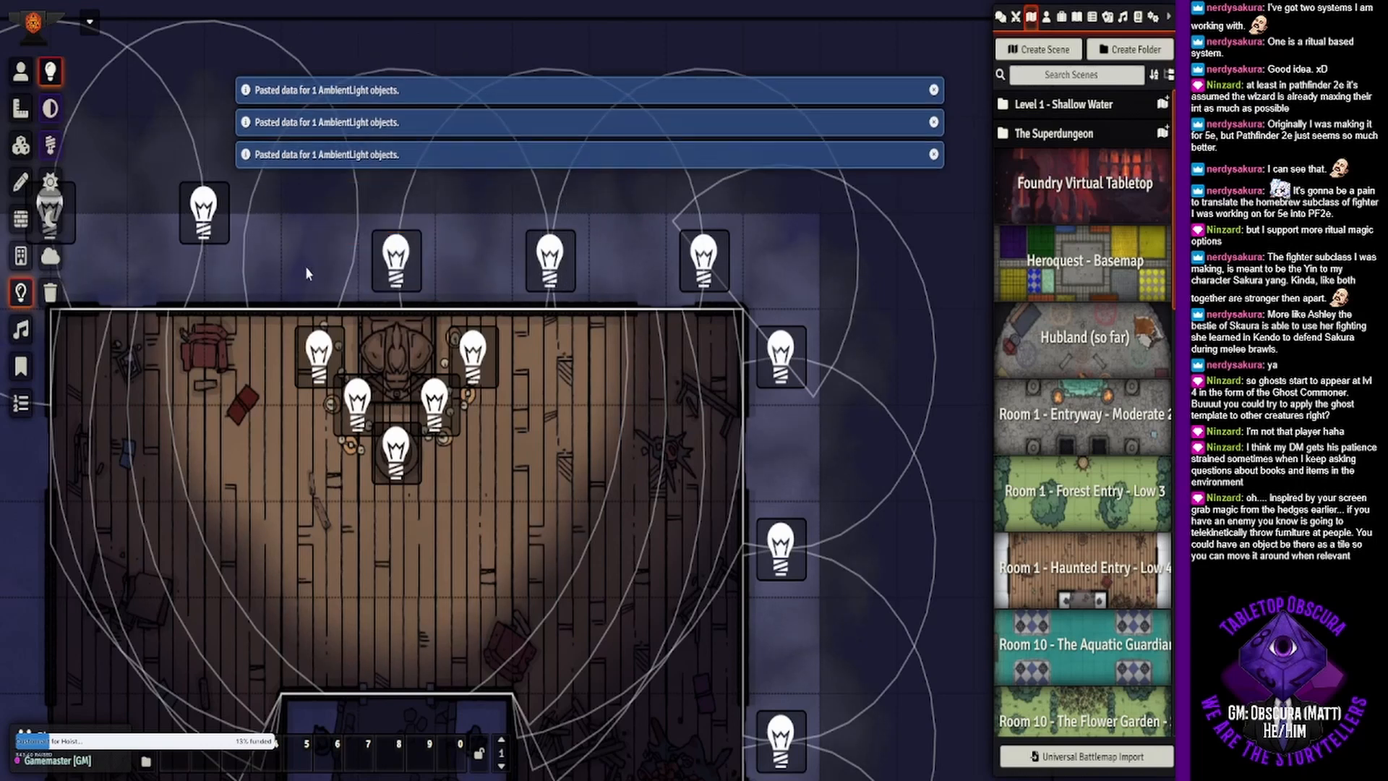
{"action": "left_click_drag", "start_coordinate": [284, 261], "coordinate": [557, 330]}
{"action": "left_click_drag", "start_coordinate": [480, 289], "coordinate": [441, 335]}
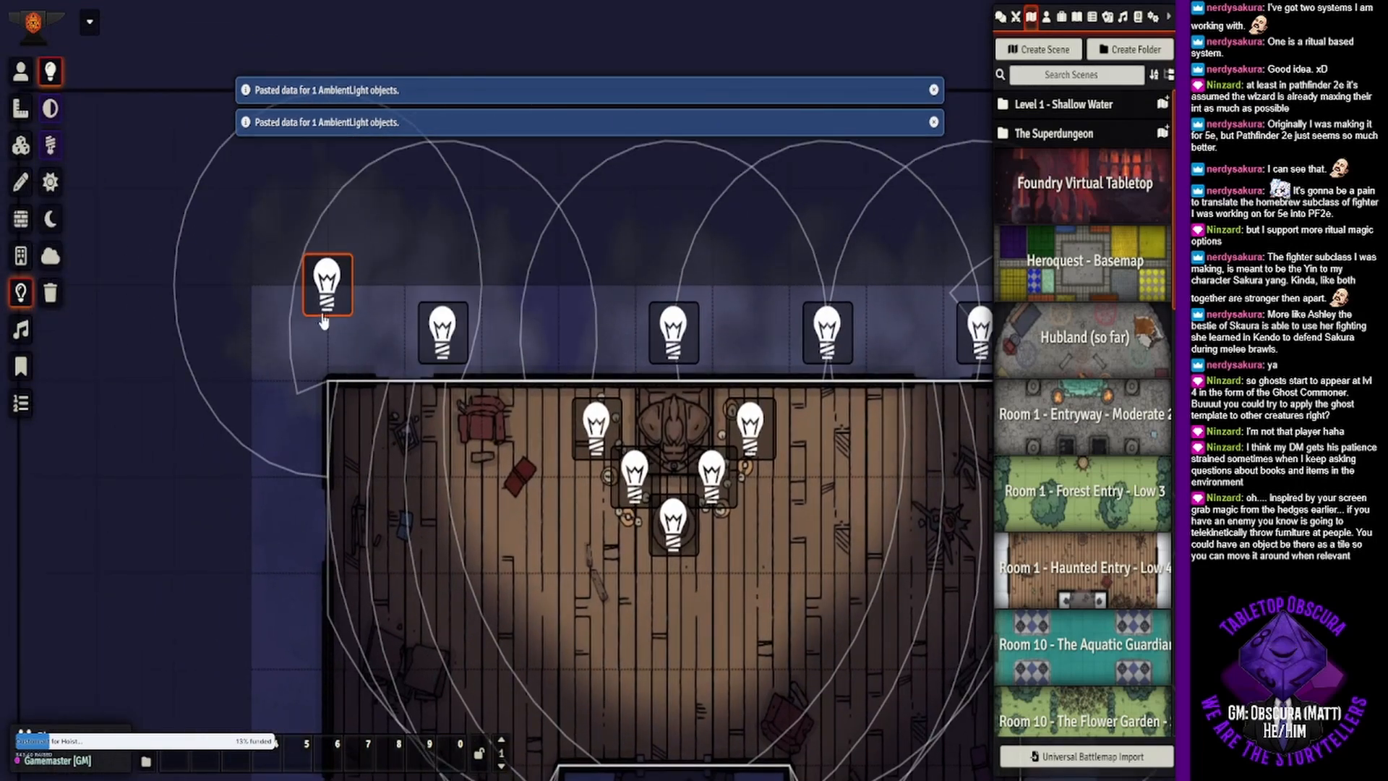
{"action": "left_click_drag", "start_coordinate": [323, 307], "coordinate": [287, 362]}
- Paste three smoke lights along the outside of the building's west wall, spacing them two squares apart below the northwest corner
{"action": "left_click_drag", "start_coordinate": [269, 478], "coordinate": [437, 353]}
{"action": "key", "text": "ctrl+v"}
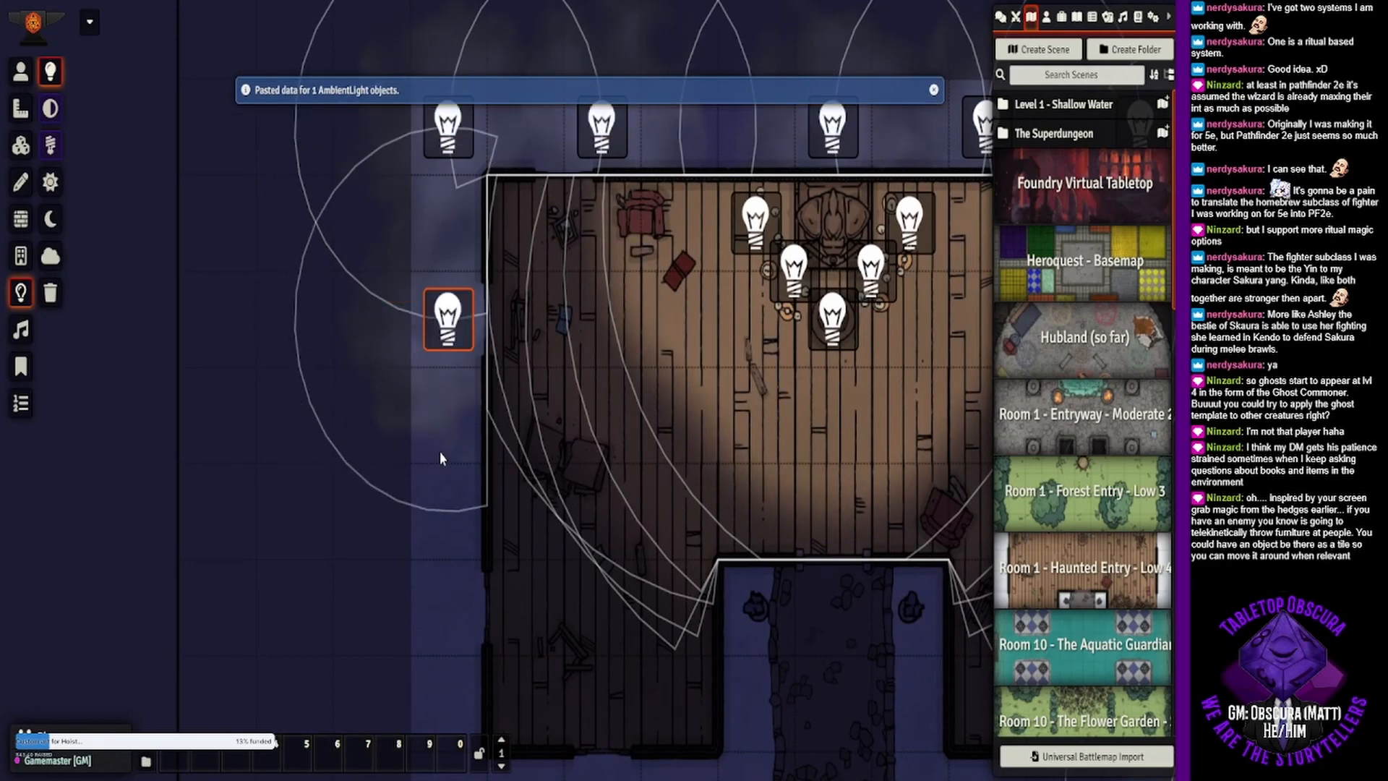
{"action": "key", "text": "ctrl+v"}
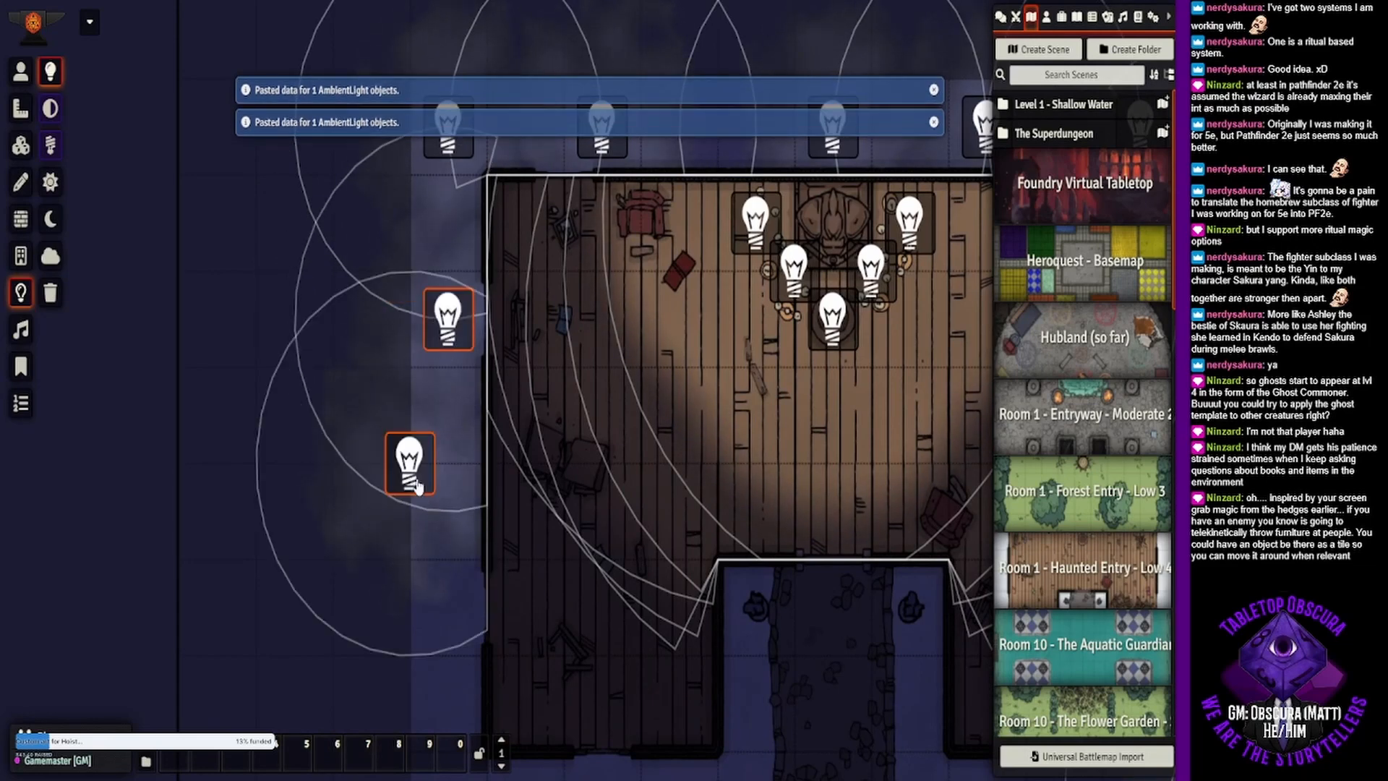
{"action": "left_click_drag", "start_coordinate": [418, 487], "coordinate": [446, 531]}
{"action": "left_click_drag", "start_coordinate": [570, 531], "coordinate": [542, 261]}
{"action": "key", "text": "ctrl+v"}
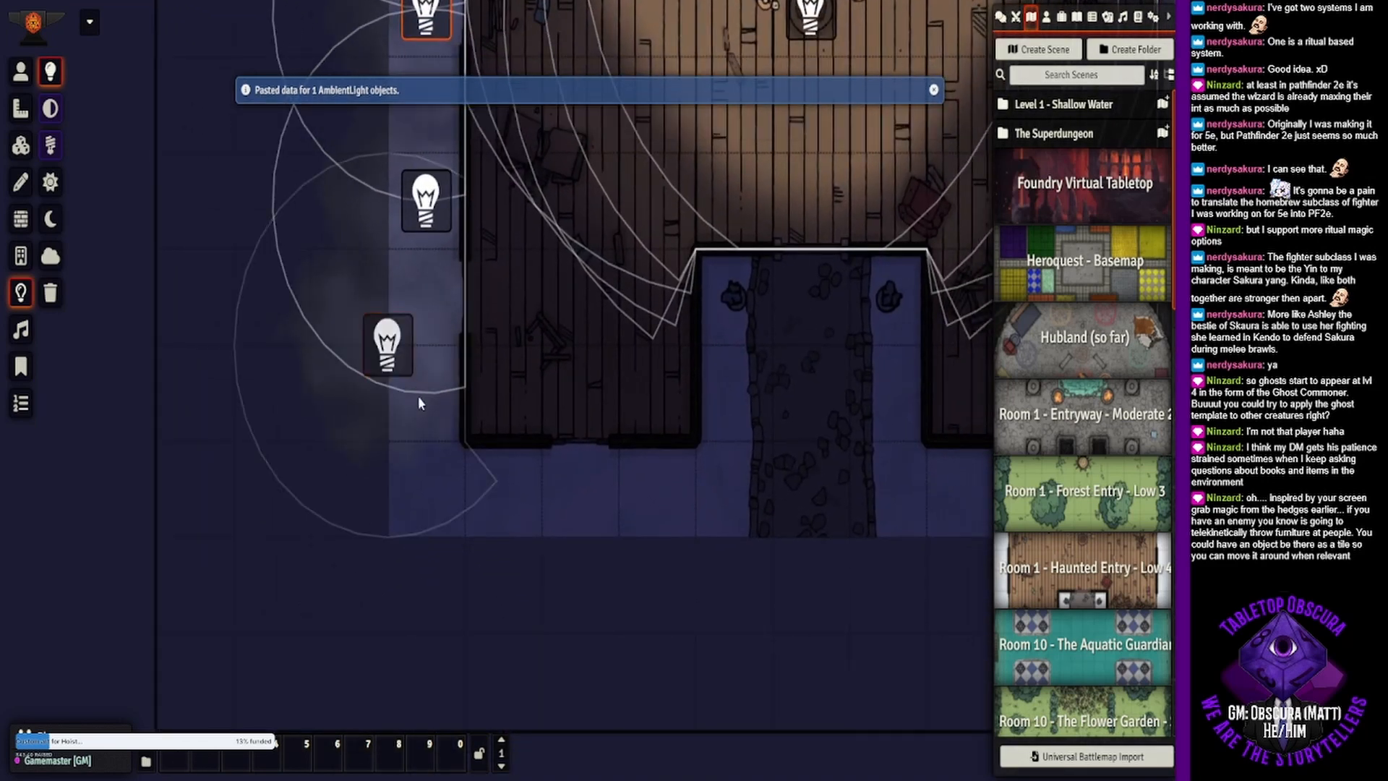
{"action": "left_click_drag", "start_coordinate": [388, 345], "coordinate": [428, 396]}
- Paste four smoke lights in a row outside the south wall, two on each side of the entrance path
{"action": "key", "text": "ctrl+v"}
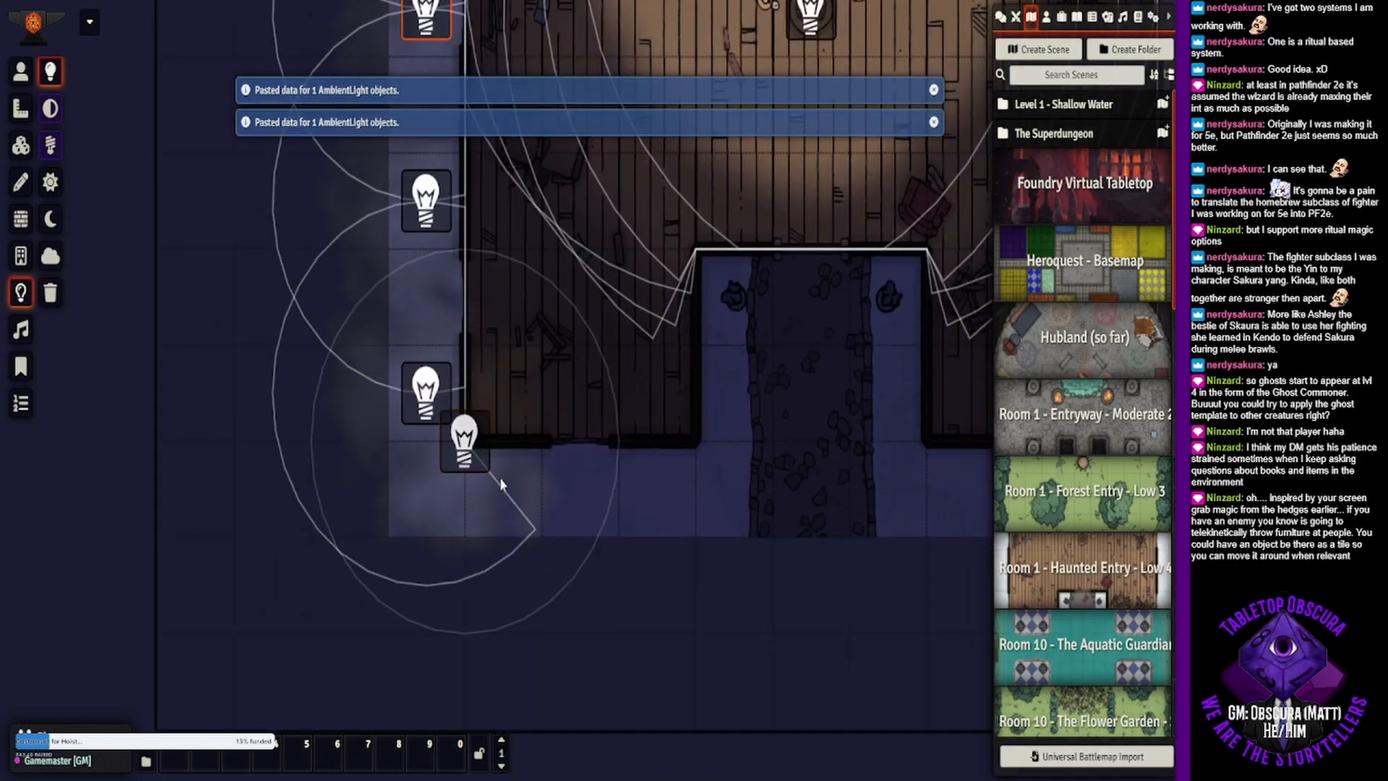
{"action": "left_click_drag", "start_coordinate": [481, 459], "coordinate": [519, 506]}
{"action": "key", "text": "ctrl+v"}
{"action": "left_click_drag", "start_coordinate": [633, 459], "coordinate": [672, 506]}
{"action": "left_click_drag", "start_coordinate": [903, 500], "coordinate": [637, 492]}
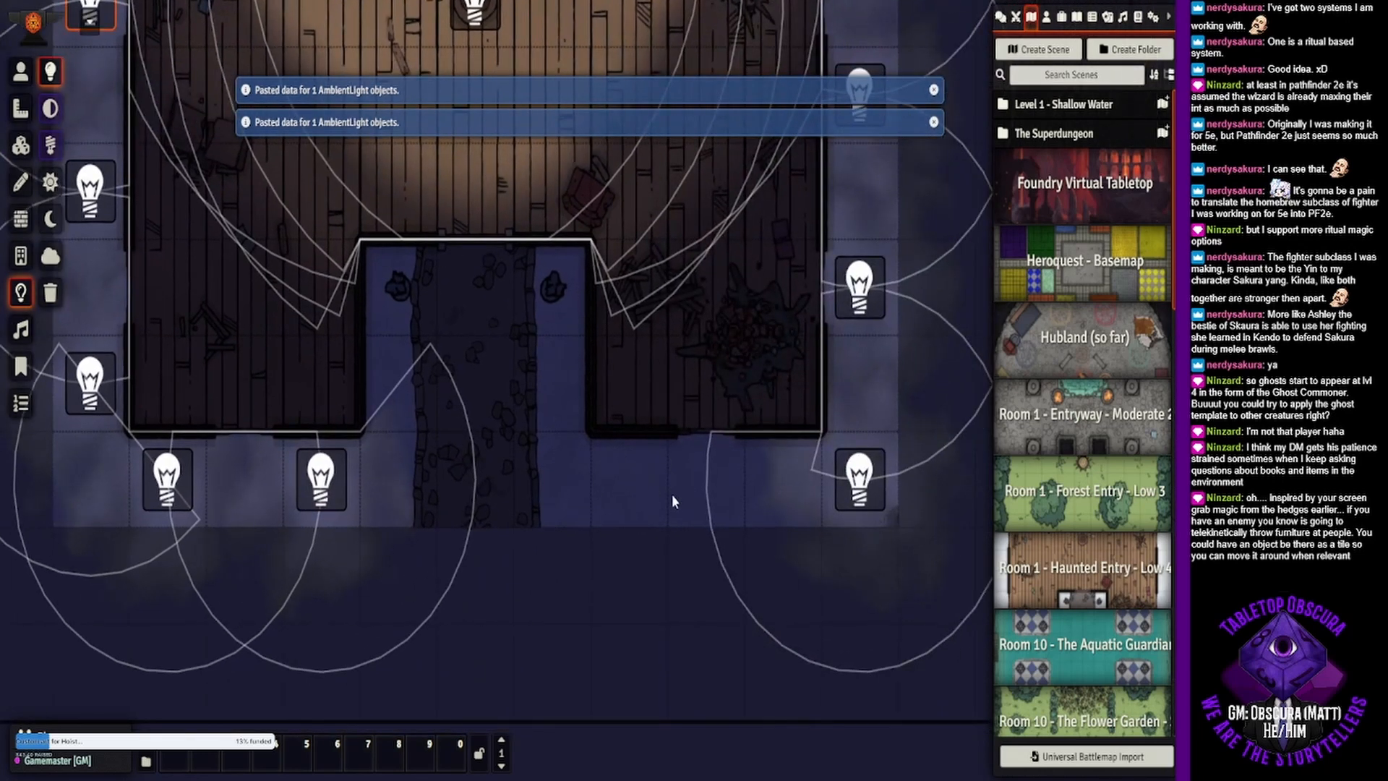
{"action": "key", "text": "ctrl+v"}
{"action": "left_click_drag", "start_coordinate": [669, 434], "coordinate": [732, 493]}
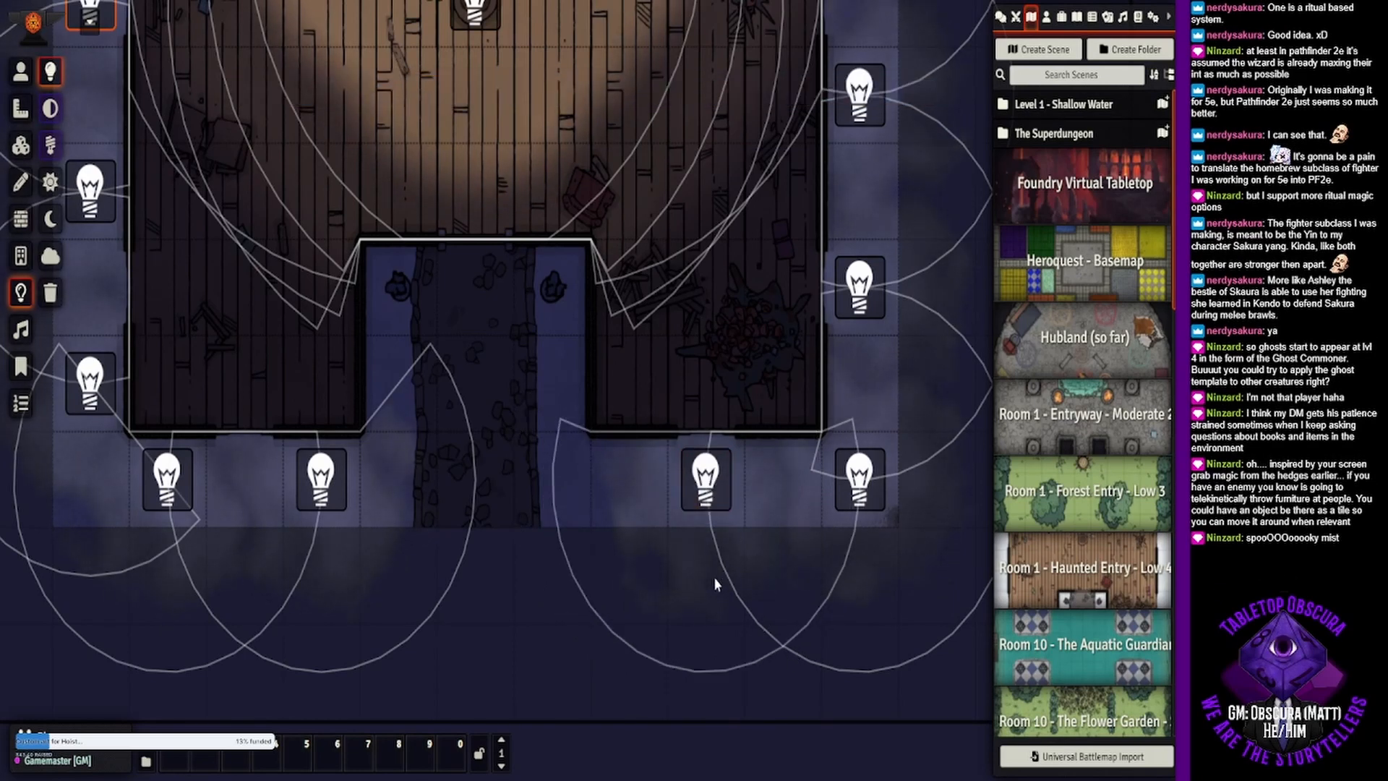
{"action": "key", "text": "ctrl+v"}
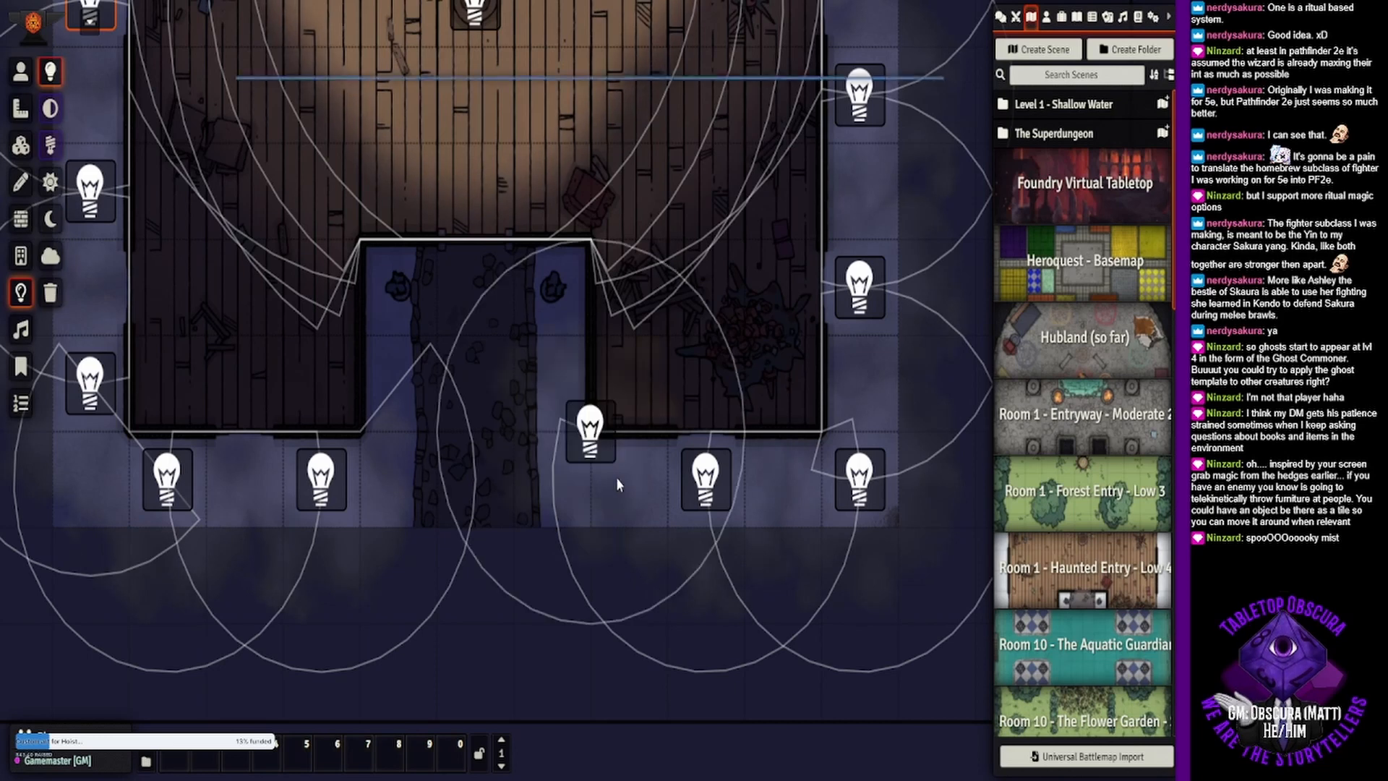
{"action": "left_click_drag", "start_coordinate": [606, 423], "coordinate": [646, 477]}
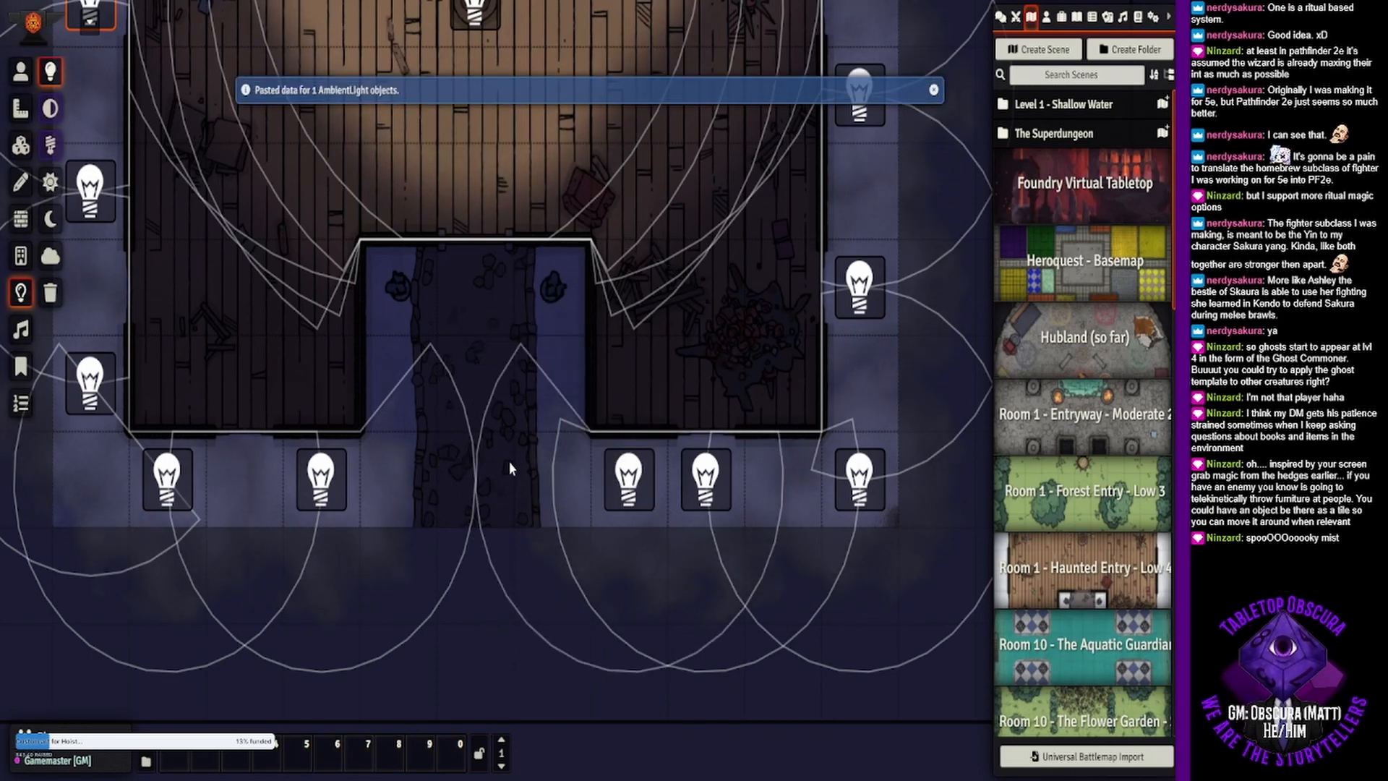
- Place the Test actor's token at the south end of the stone path and move it up to the front door
{"action": "left_click", "coordinate": [20, 71]}
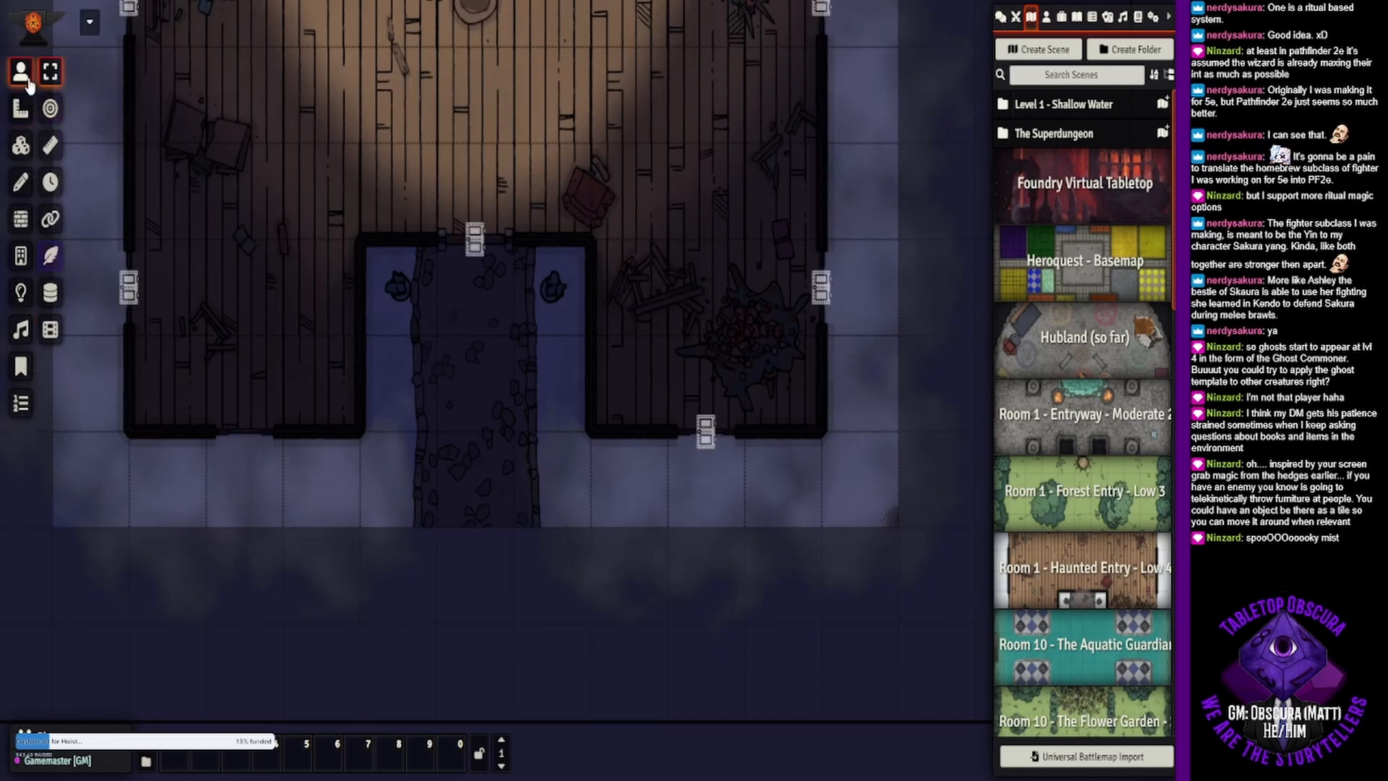
{"action": "left_click_drag", "start_coordinate": [411, 312], "coordinate": [510, 414]}
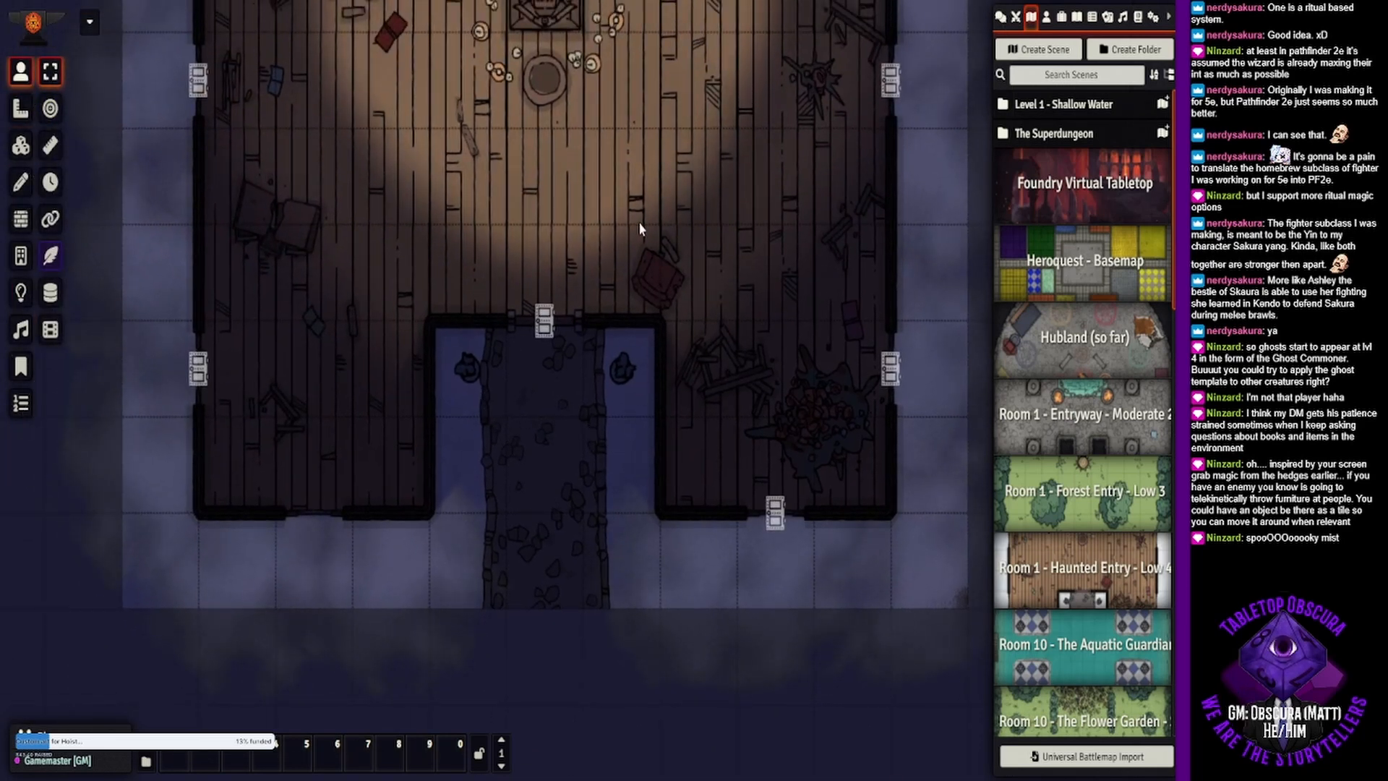
{"action": "left_click_drag", "start_coordinate": [627, 244], "coordinate": [593, 298]}
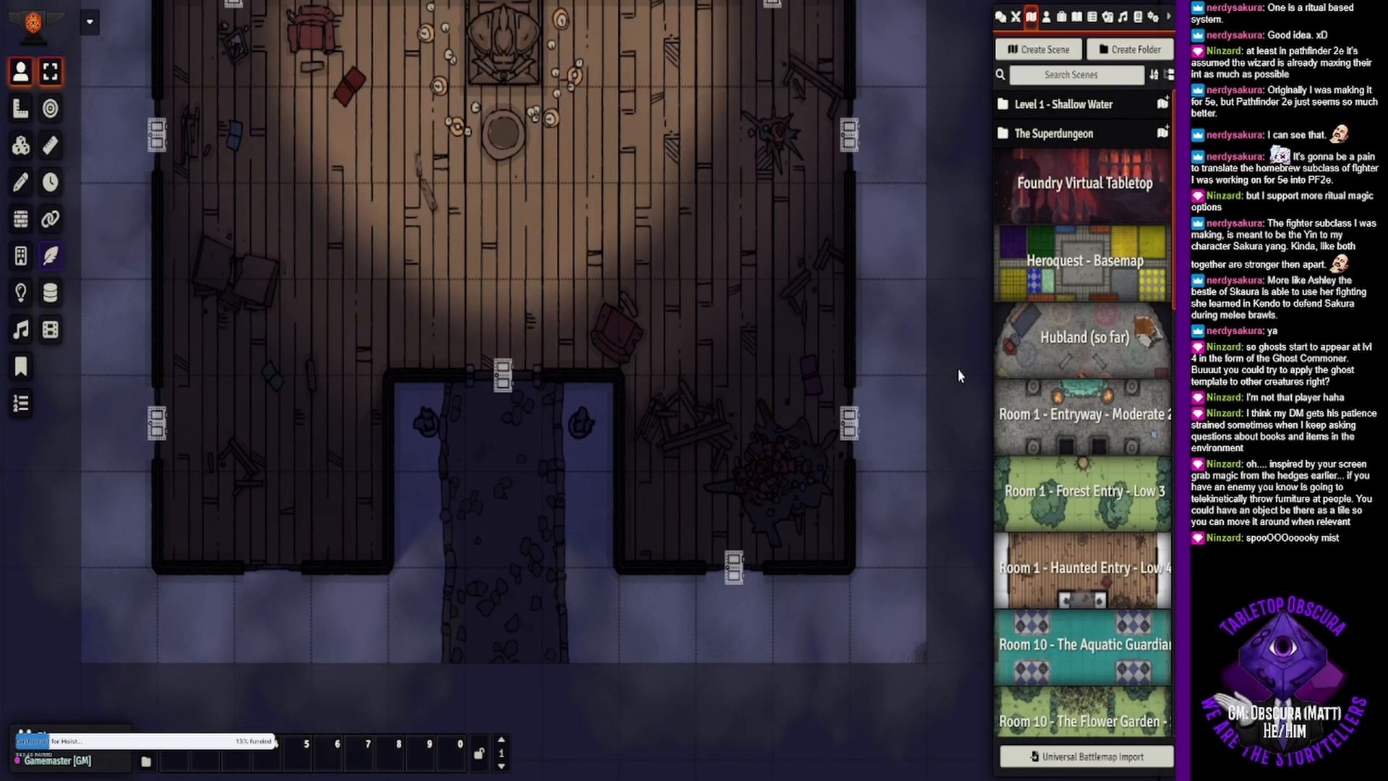
{"action": "left_click", "coordinate": [1049, 19]}
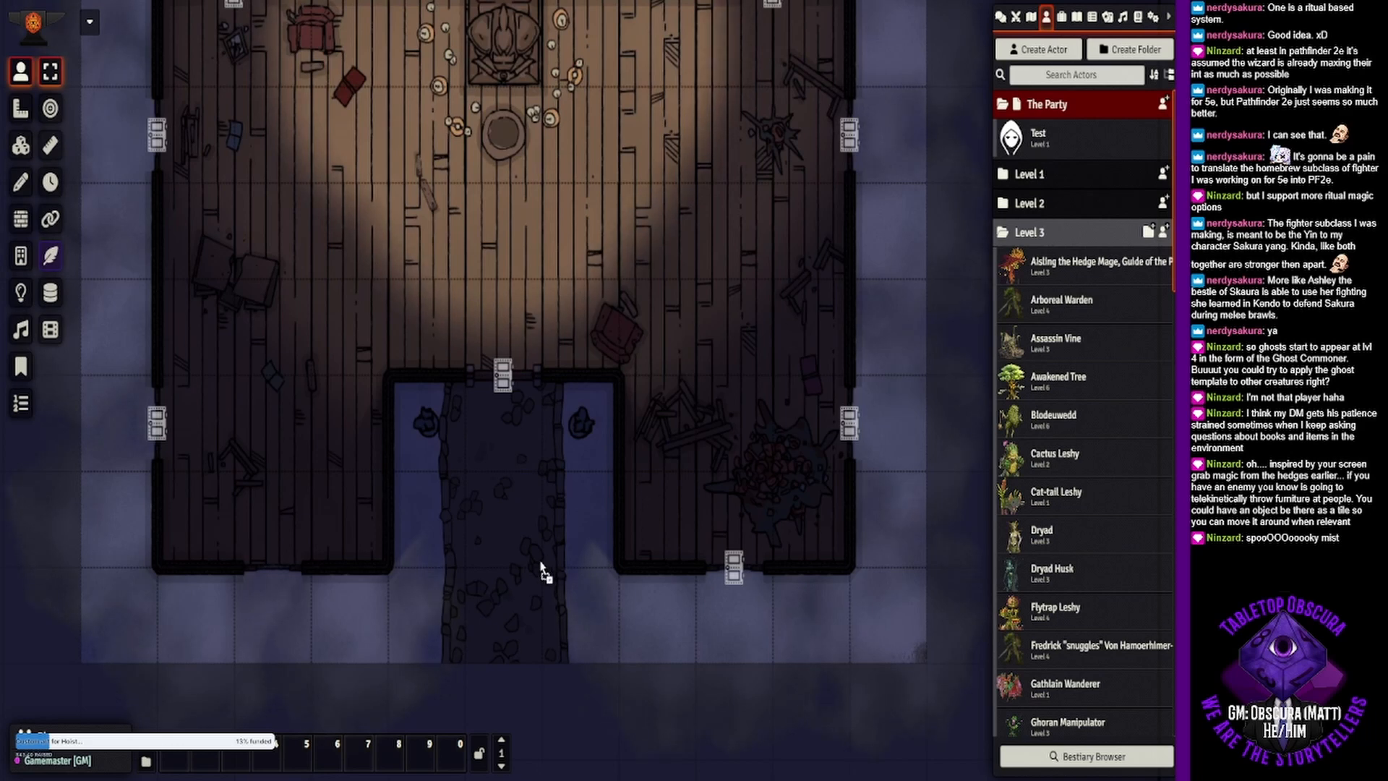
{"action": "left_click_drag", "start_coordinate": [542, 572], "coordinate": [509, 612]}
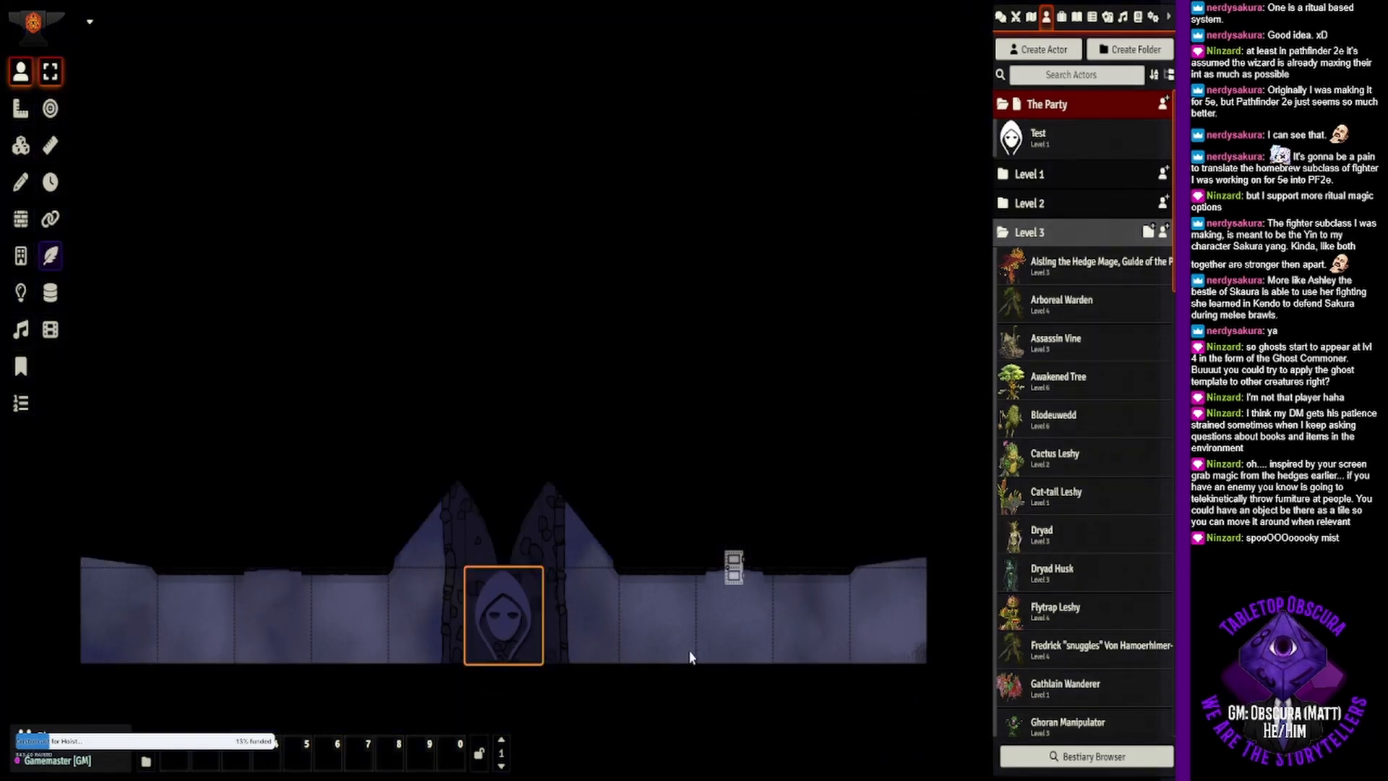
{"action": "left_click_drag", "start_coordinate": [504, 620], "coordinate": [515, 444]}
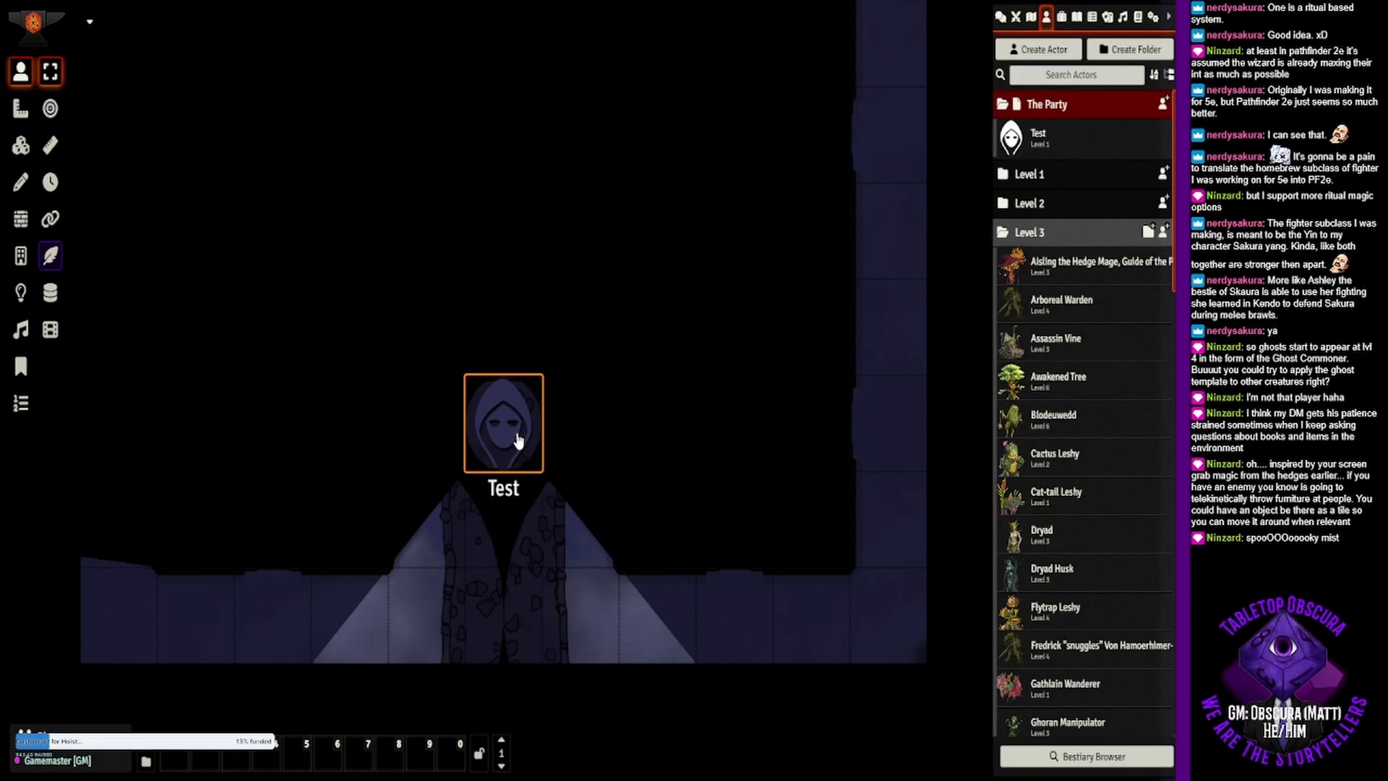
- Light the Test character's torch from its encounter actions and close the character sheet
{"action": "right_click", "coordinate": [496, 392]}
{"action": "double_click", "coordinate": [496, 393]}
{"action": "left_click", "coordinate": [616, 173]}
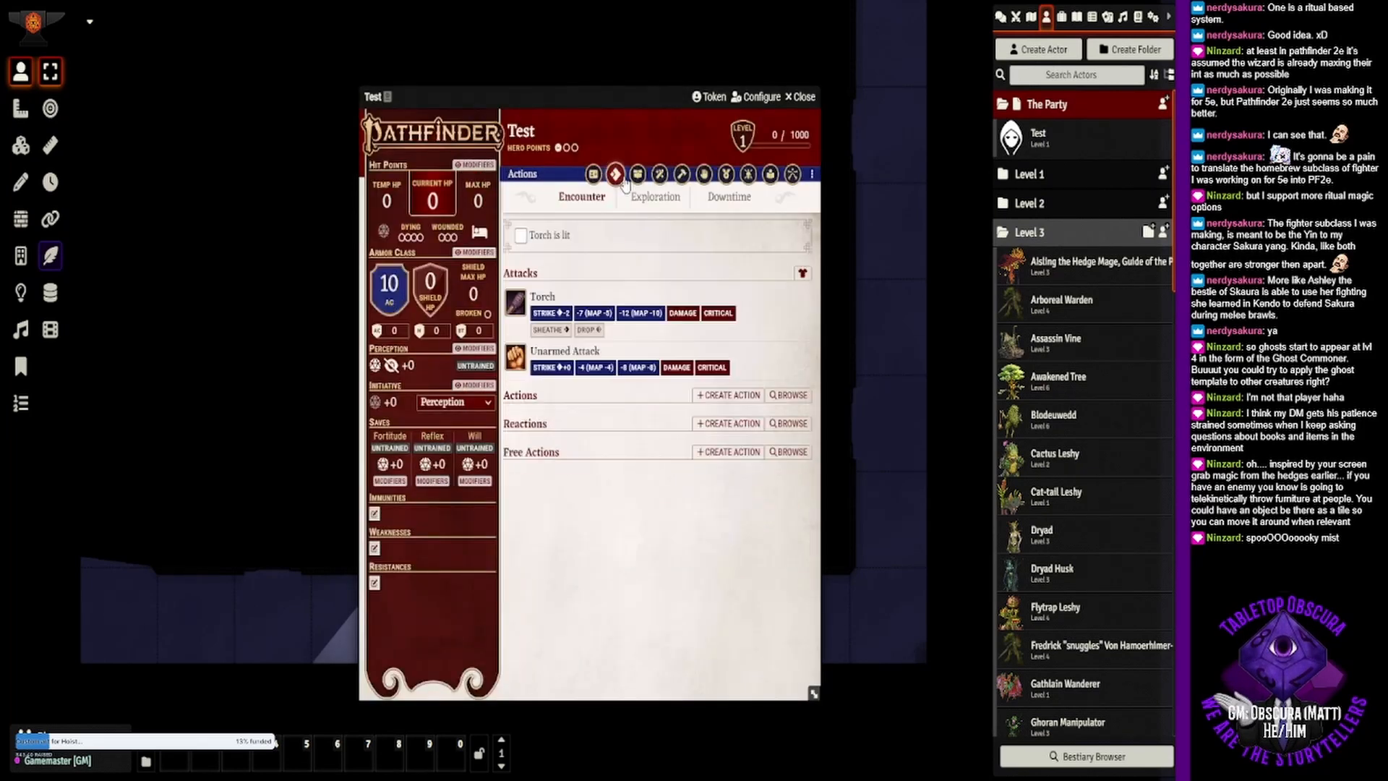
{"action": "left_click", "coordinate": [522, 236]}
{"action": "left_click", "coordinate": [793, 101]}
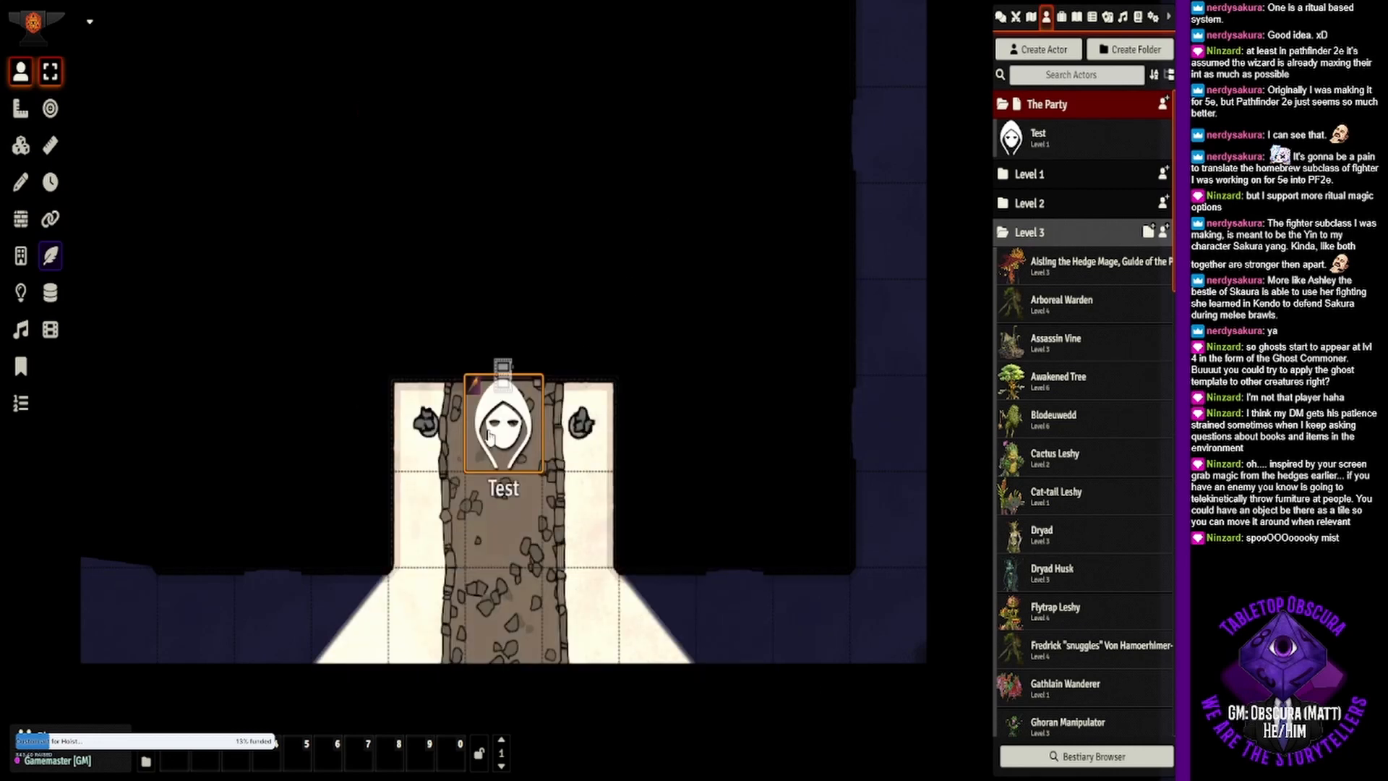
- Move the Test token back to the path's south end, bring it through the front door, and place it northeast of the doorway
{"action": "left_click_drag", "start_coordinate": [491, 443], "coordinate": [494, 613]}
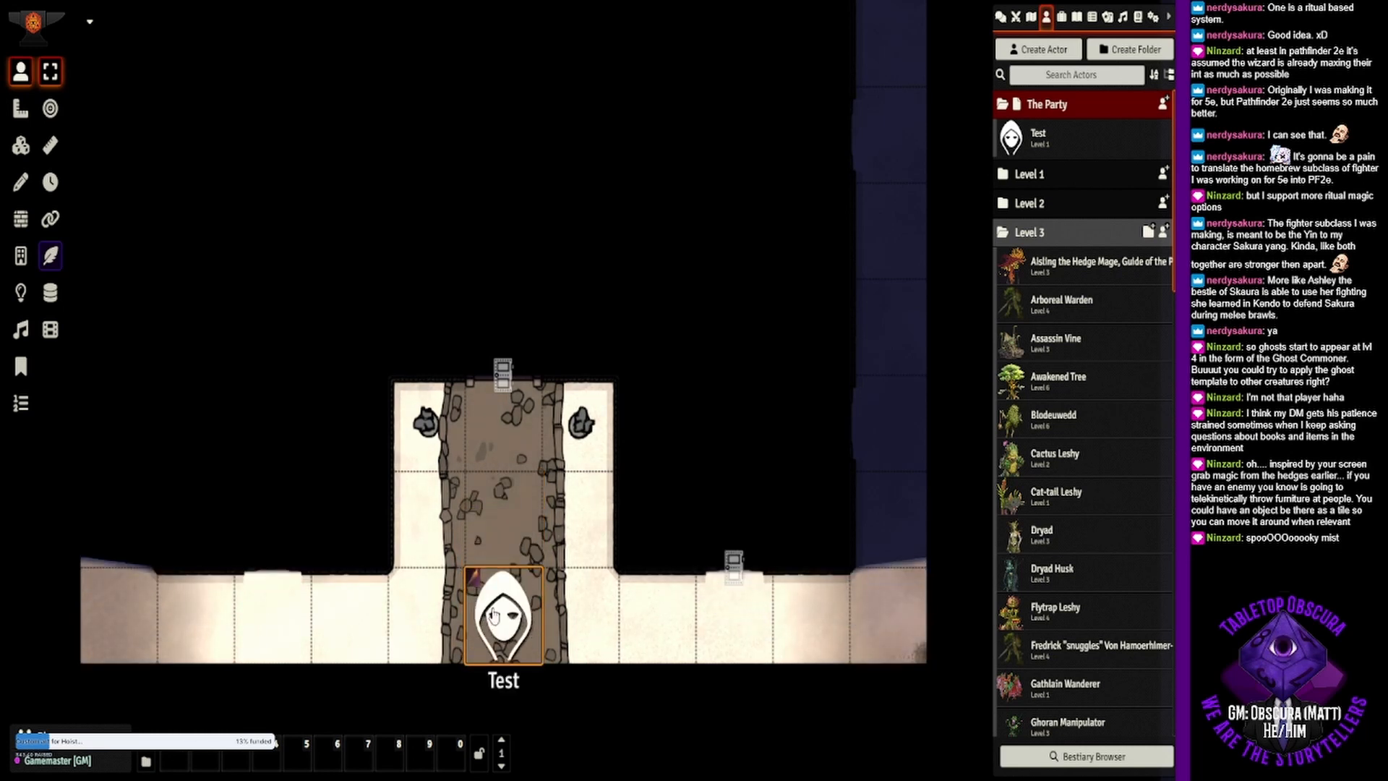
{"action": "left_click_drag", "start_coordinate": [492, 614], "coordinate": [510, 323]}
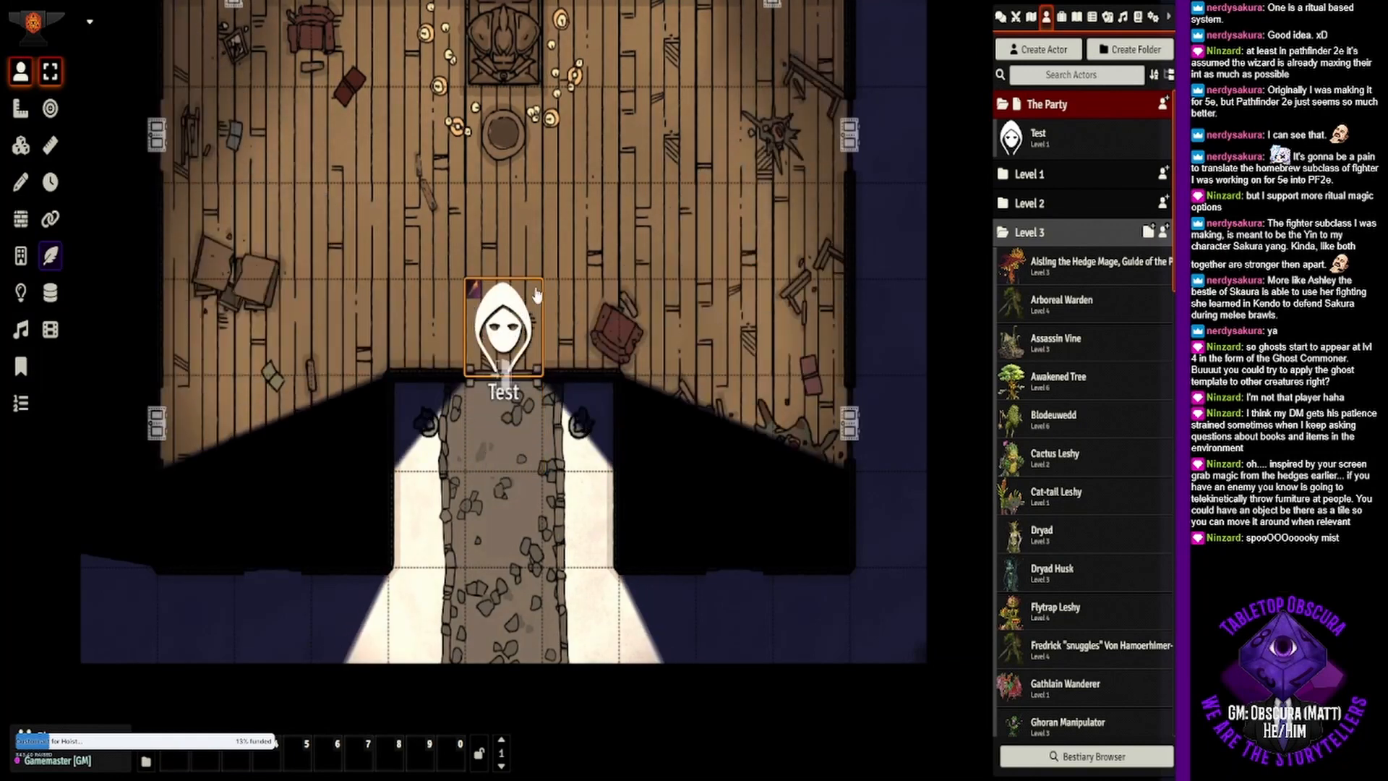
{"action": "left_click_drag", "start_coordinate": [605, 268], "coordinate": [613, 440]}
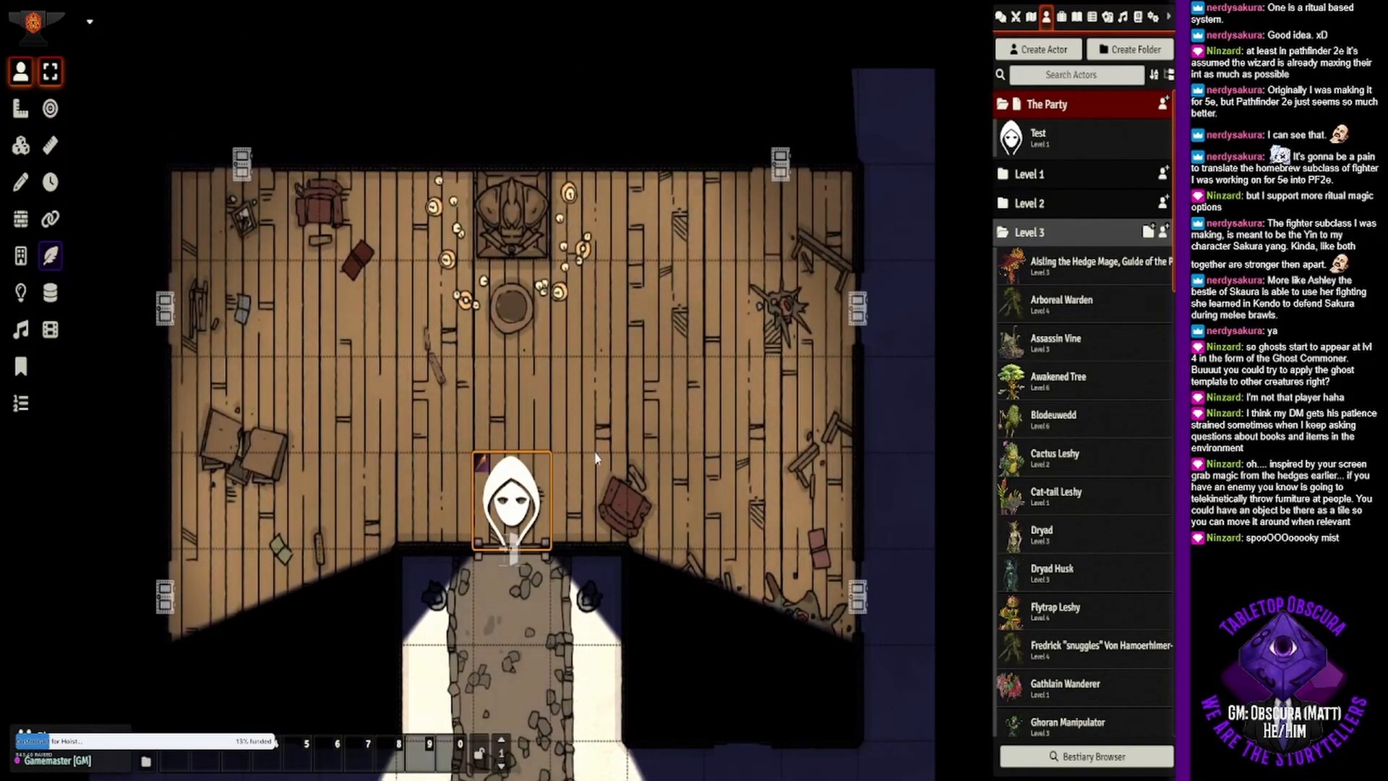
{"action": "left_click_drag", "start_coordinate": [537, 494], "coordinate": [606, 430]}
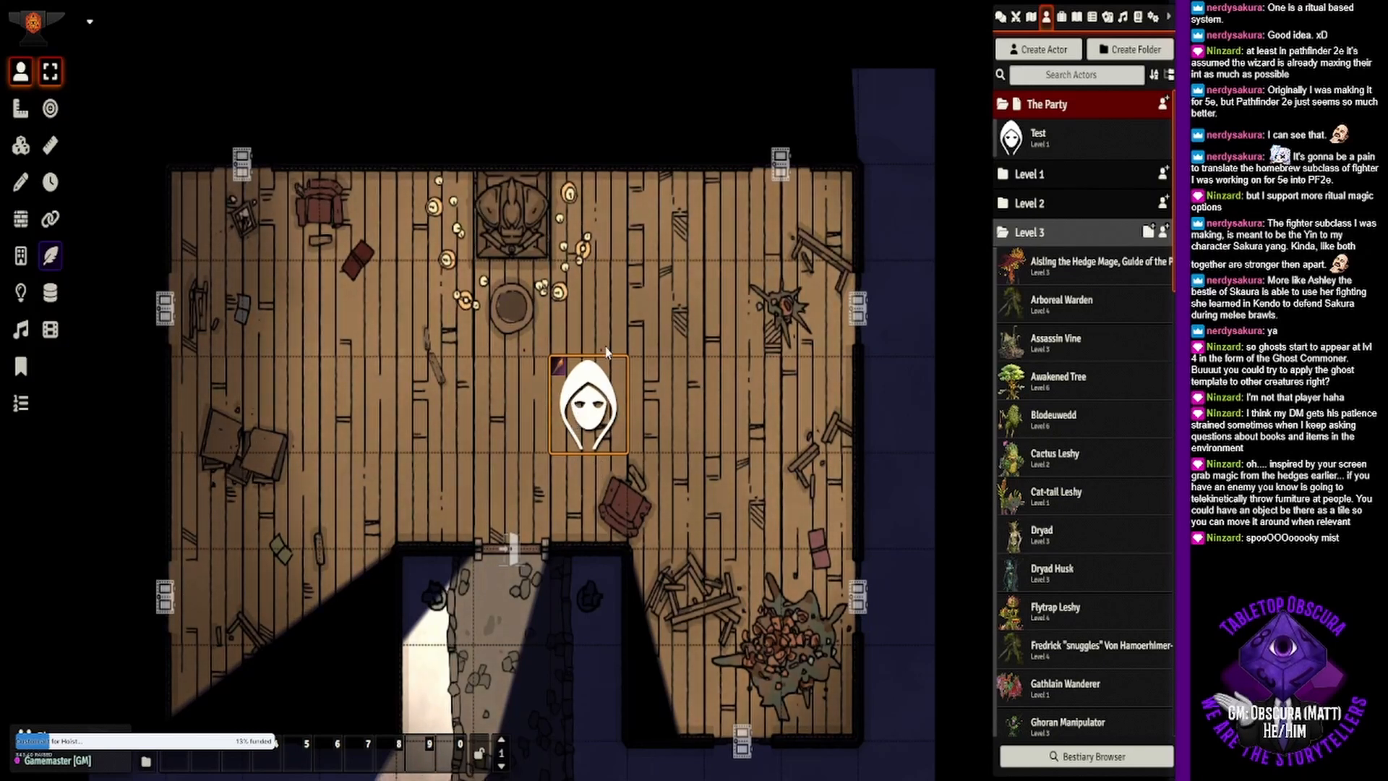
- Extinguish the Test character's torch and move its token one square west, in line with the altar and the front door
{"action": "right_click", "coordinate": [600, 389]}
{"action": "double_click", "coordinate": [598, 394]}
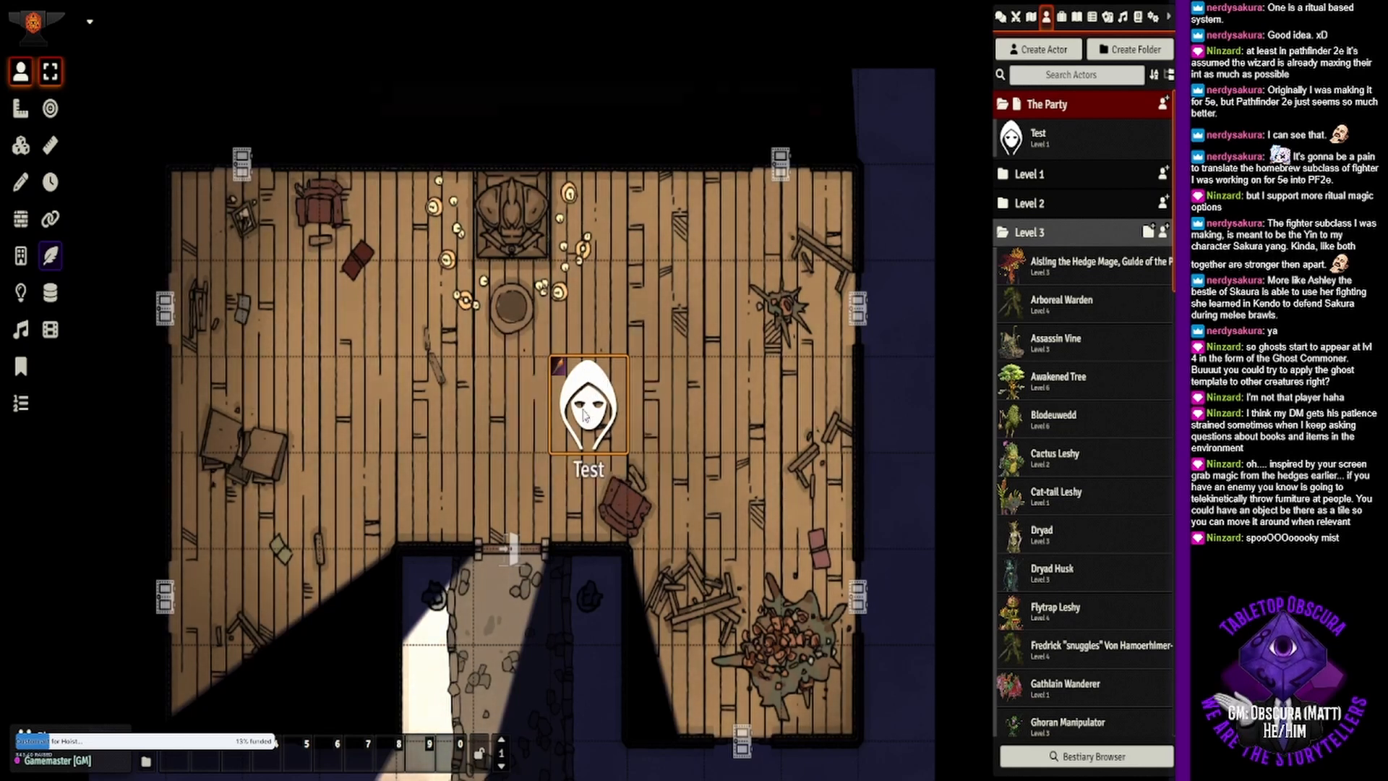
{"action": "left_click", "coordinate": [521, 235]}
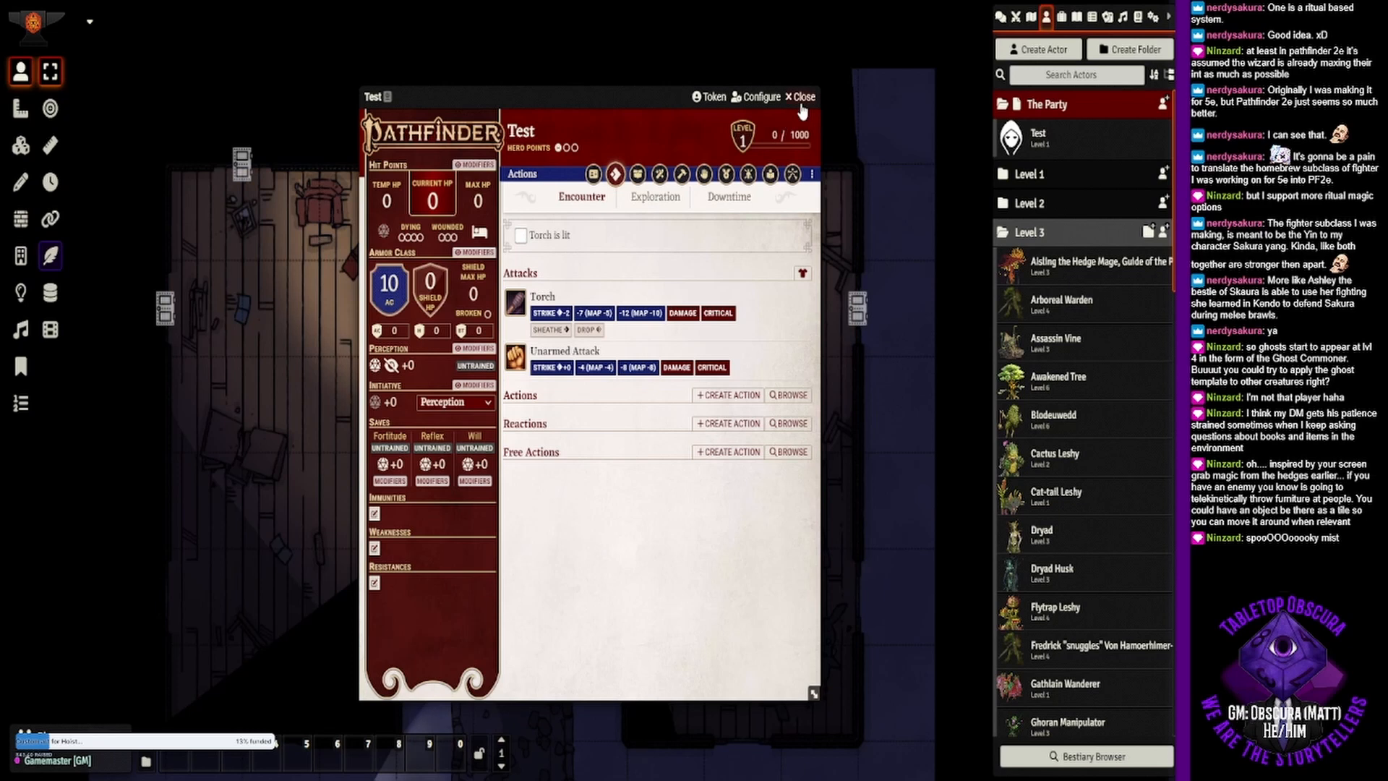
{"action": "left_click", "coordinate": [800, 97]}
{"action": "left_click_drag", "start_coordinate": [579, 405], "coordinate": [502, 406]}
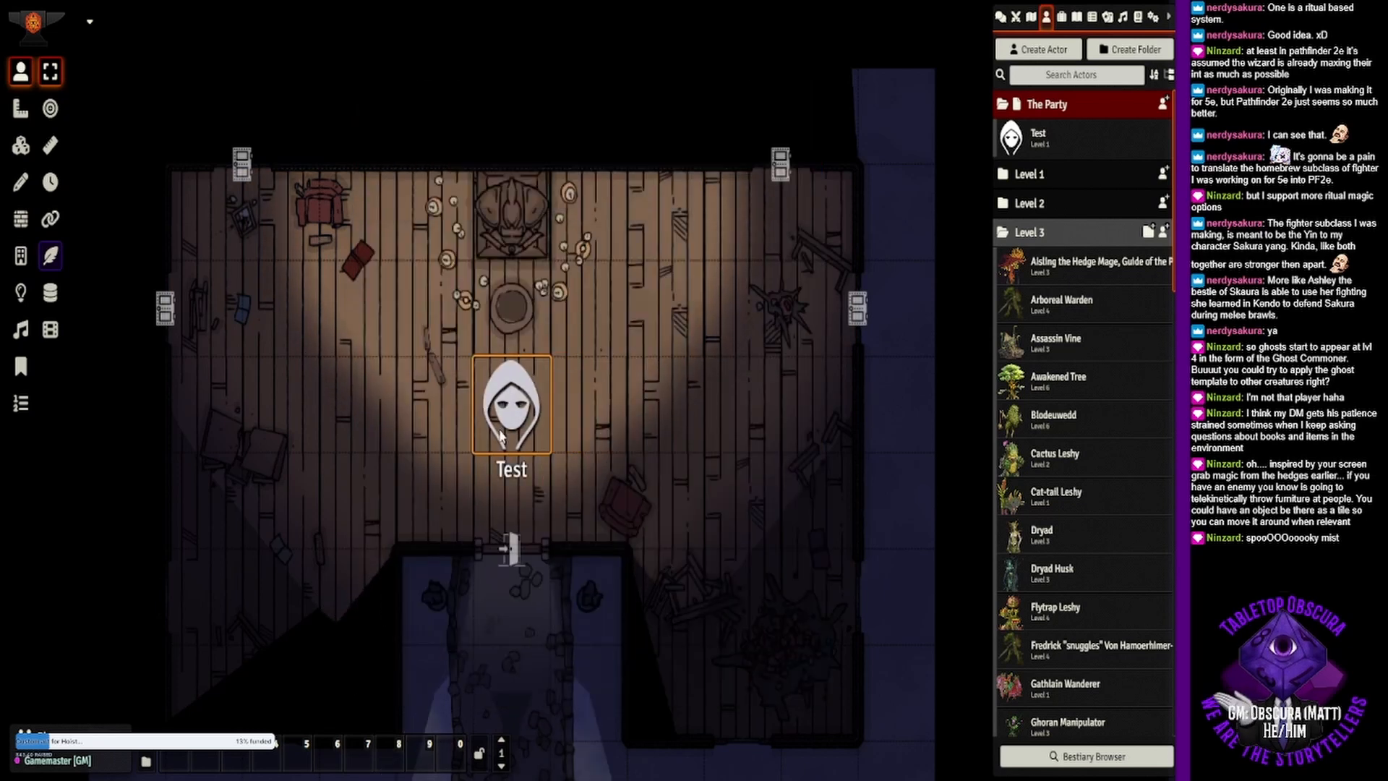
{"action": "left_click_drag", "start_coordinate": [586, 440], "coordinate": [659, 453]}
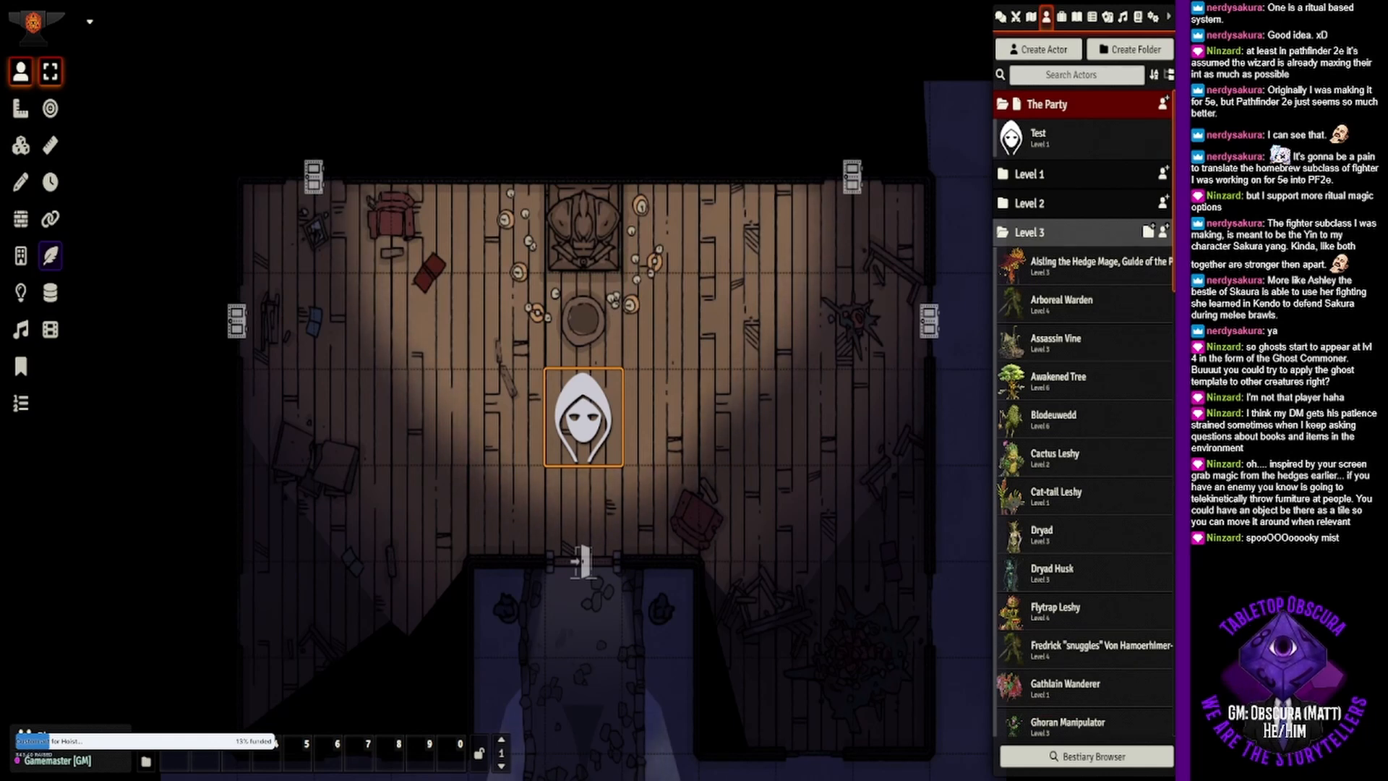
- Open the bestiary browser, collapse the Level 3 actor folder, and create a new actor folder named Level 4
{"action": "left_click", "coordinate": [1091, 760]}
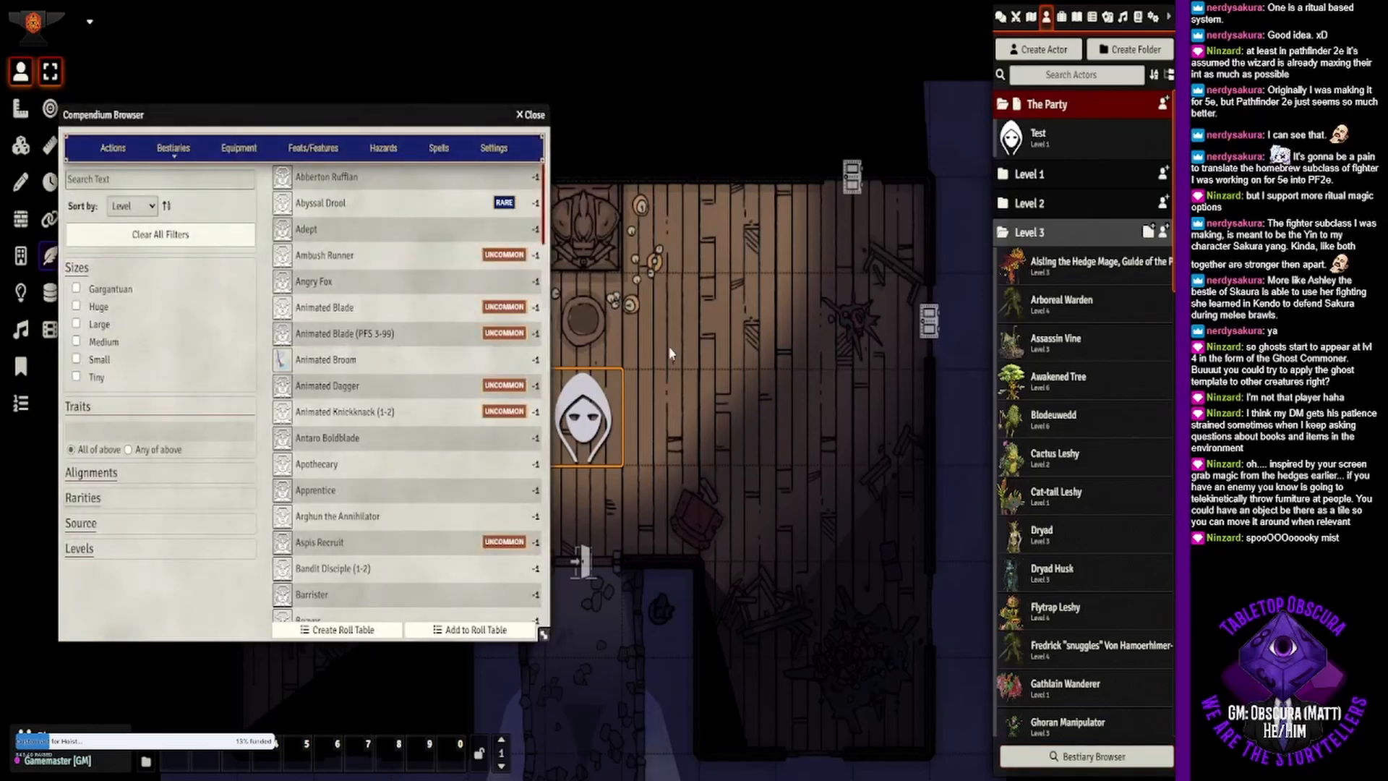
{"action": "left_click", "coordinate": [1029, 229]}
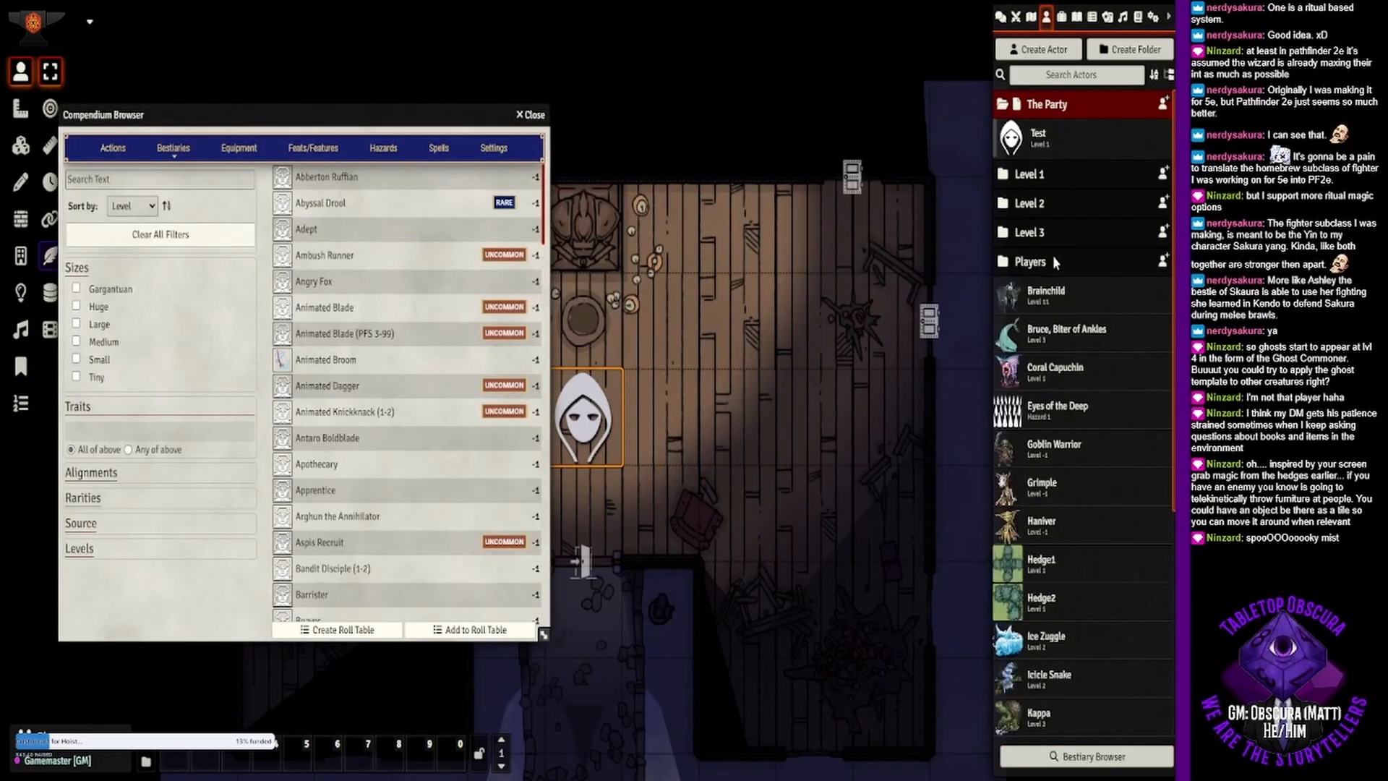
{"action": "left_click", "coordinate": [1119, 61]}
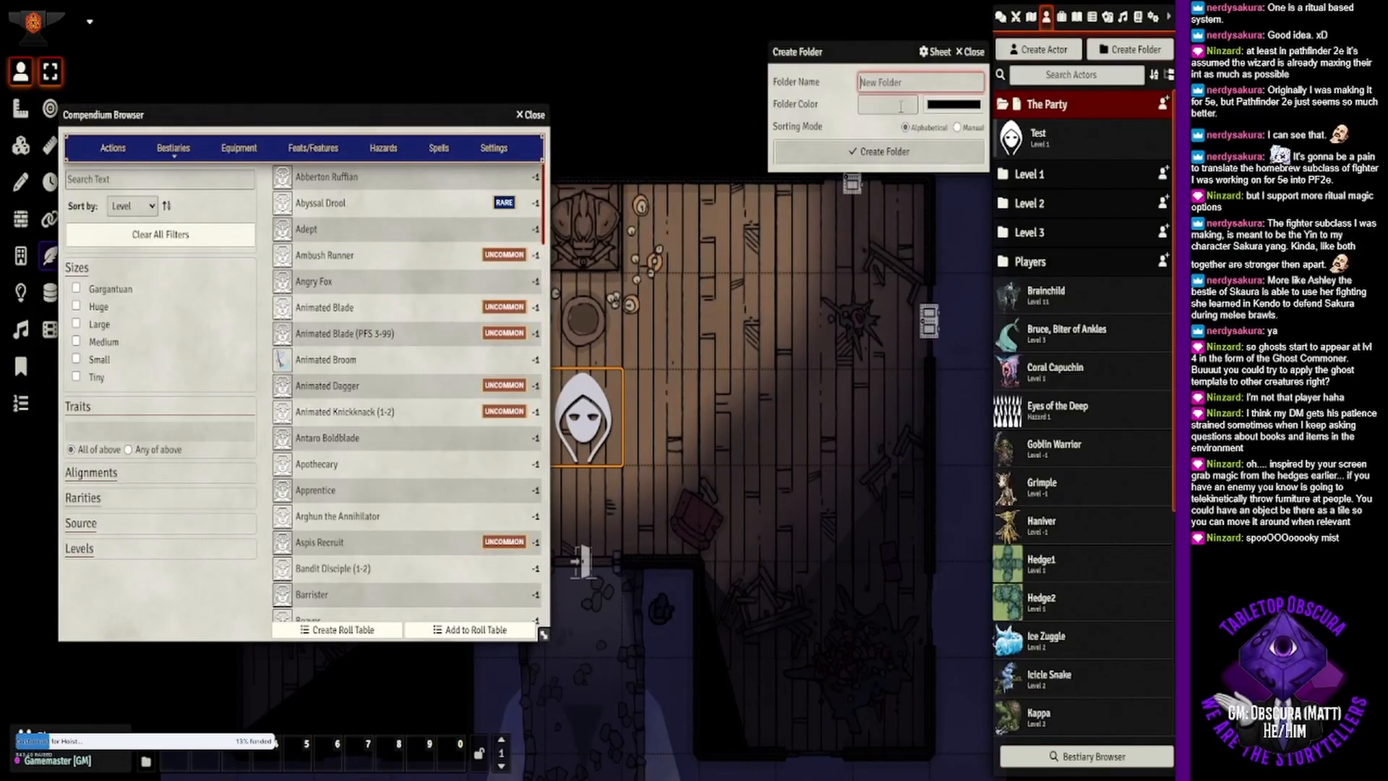
{"action": "type", "text": "Le"}
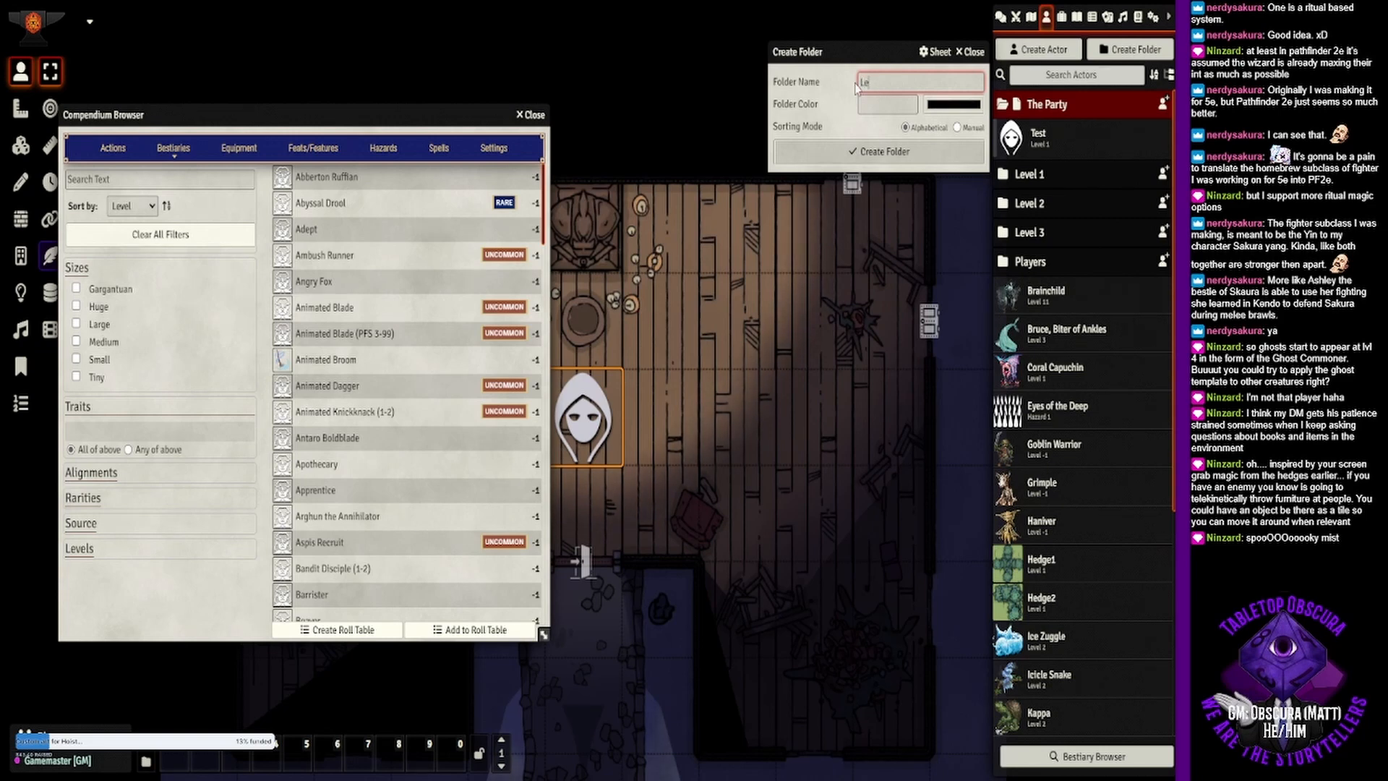
{"action": "type", "text": "vel 4"}
{"action": "key", "text": "Return"}
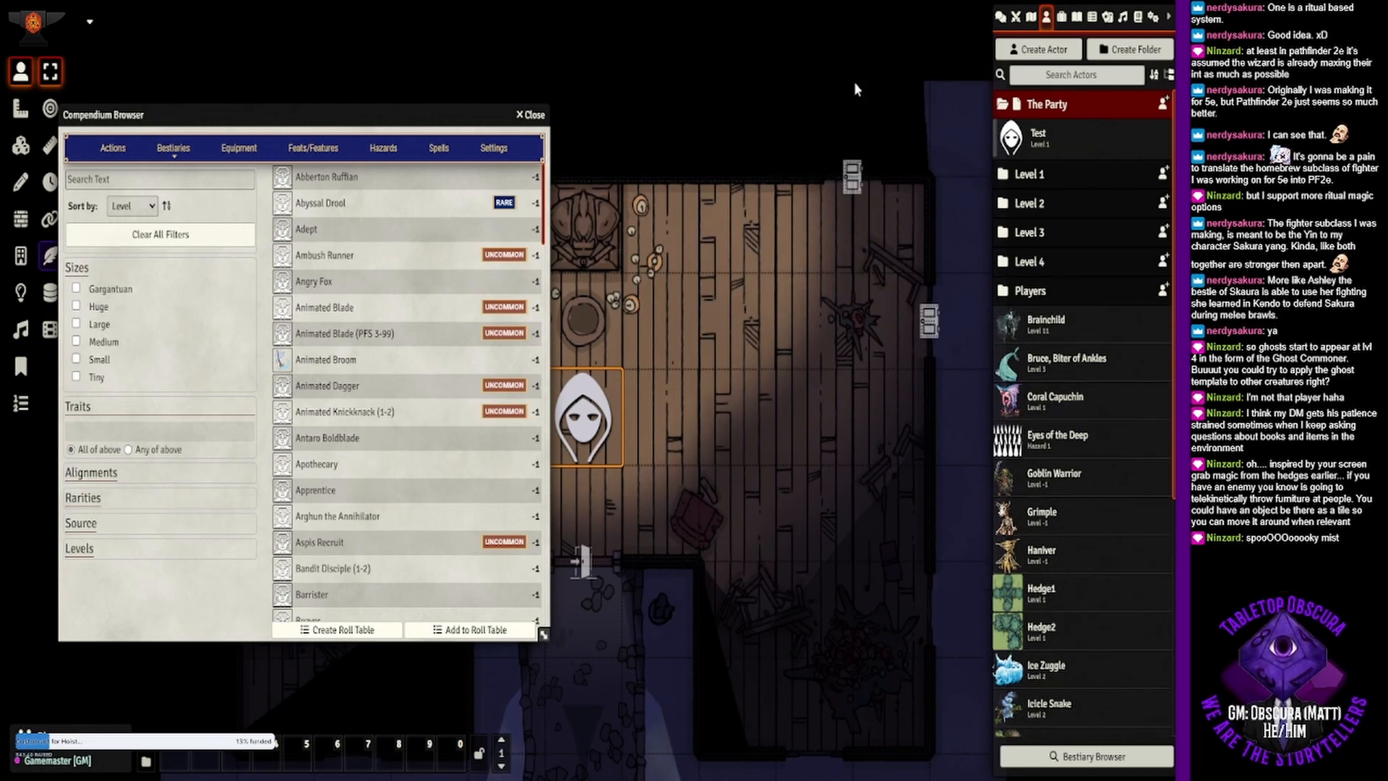
{"action": "left_click", "coordinate": [1046, 268]}
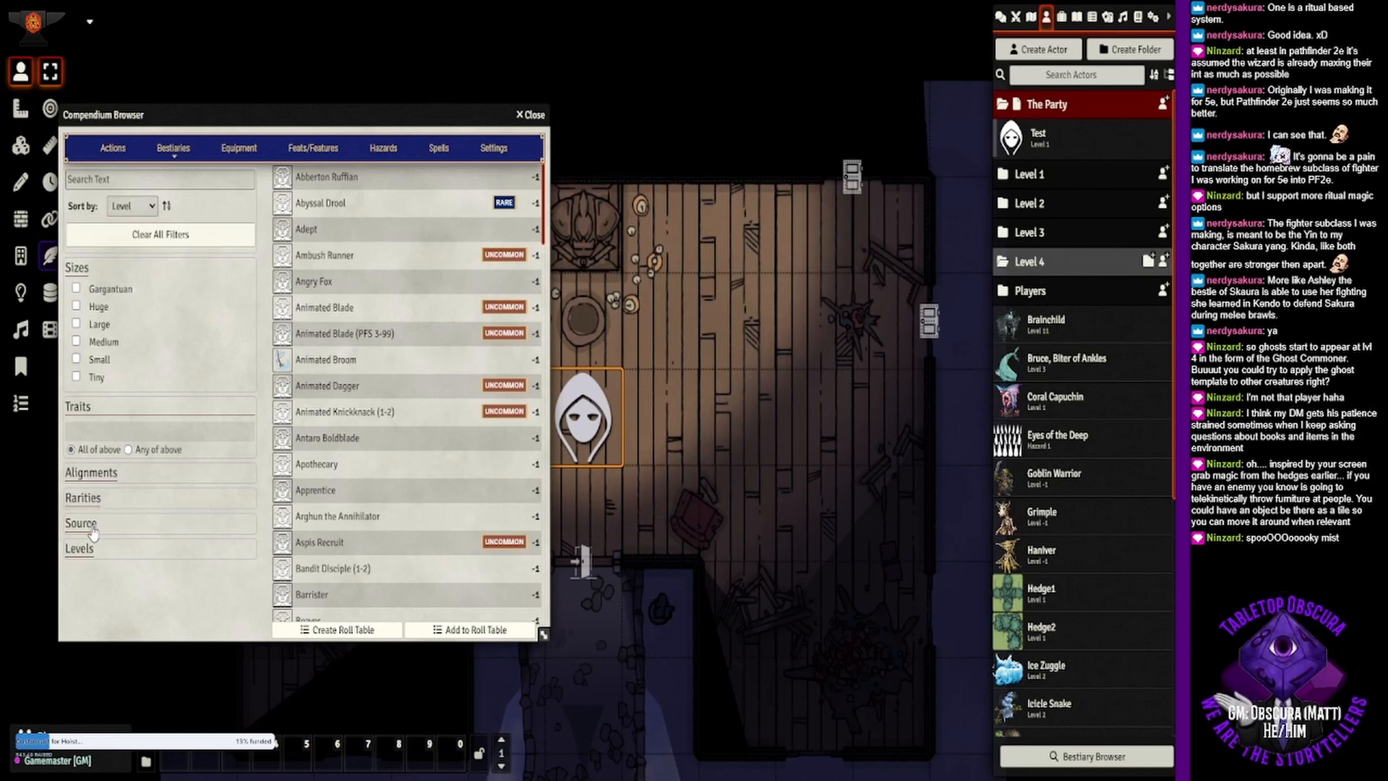
- Save the module settings with Battlezoo Bestiary: Strange and Unusual enabled, reload the world, and return to the actor list
{"action": "left_click", "coordinate": [1152, 20]}
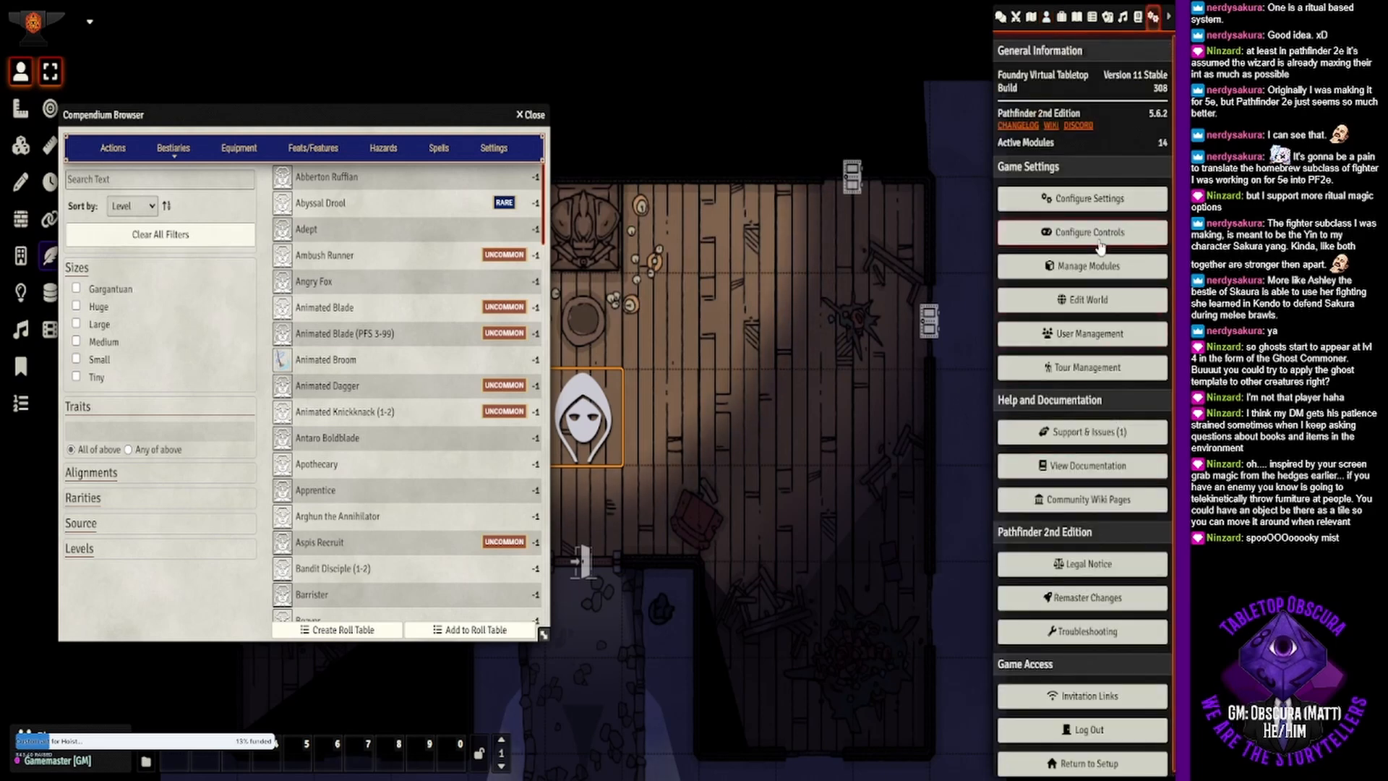
{"action": "left_click", "coordinate": [1092, 267]}
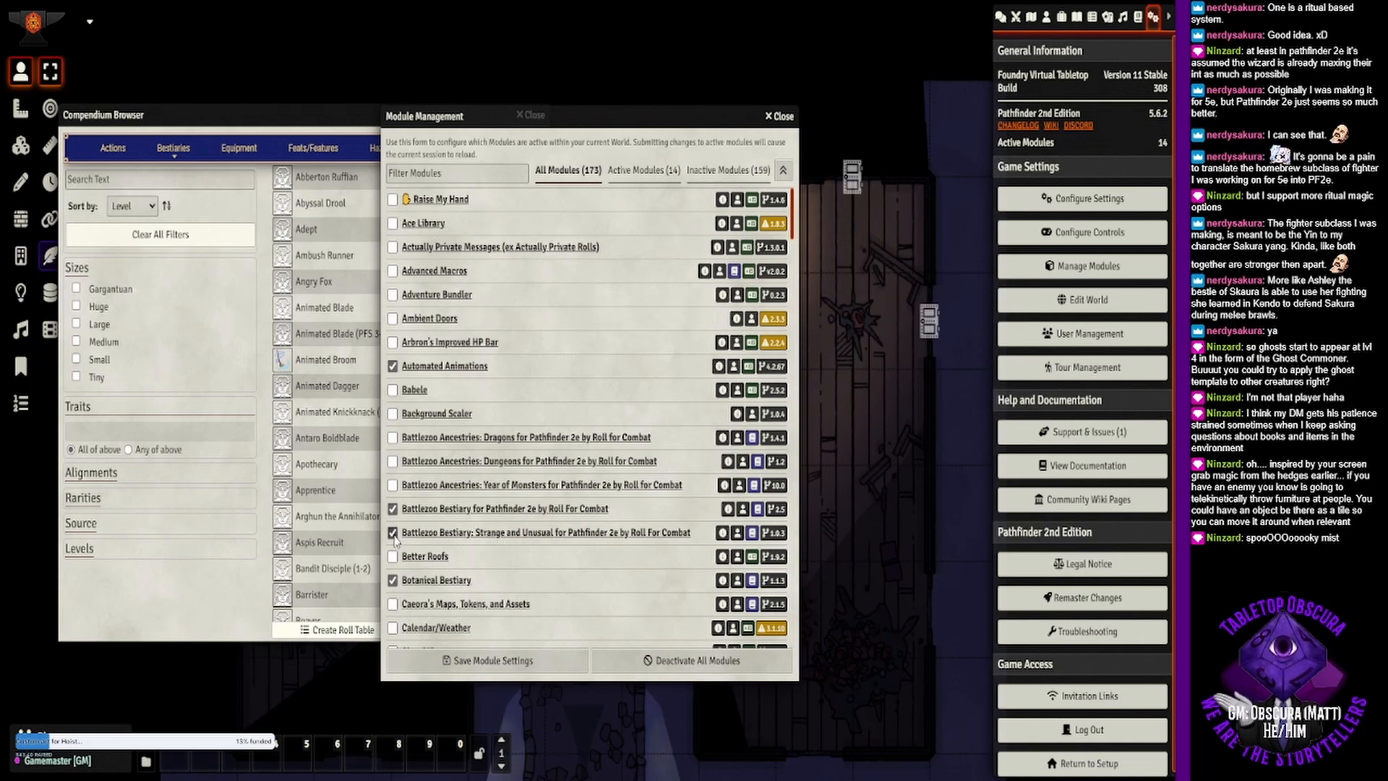
{"action": "left_click", "coordinate": [504, 655]}
{"action": "left_click", "coordinate": [524, 428]}
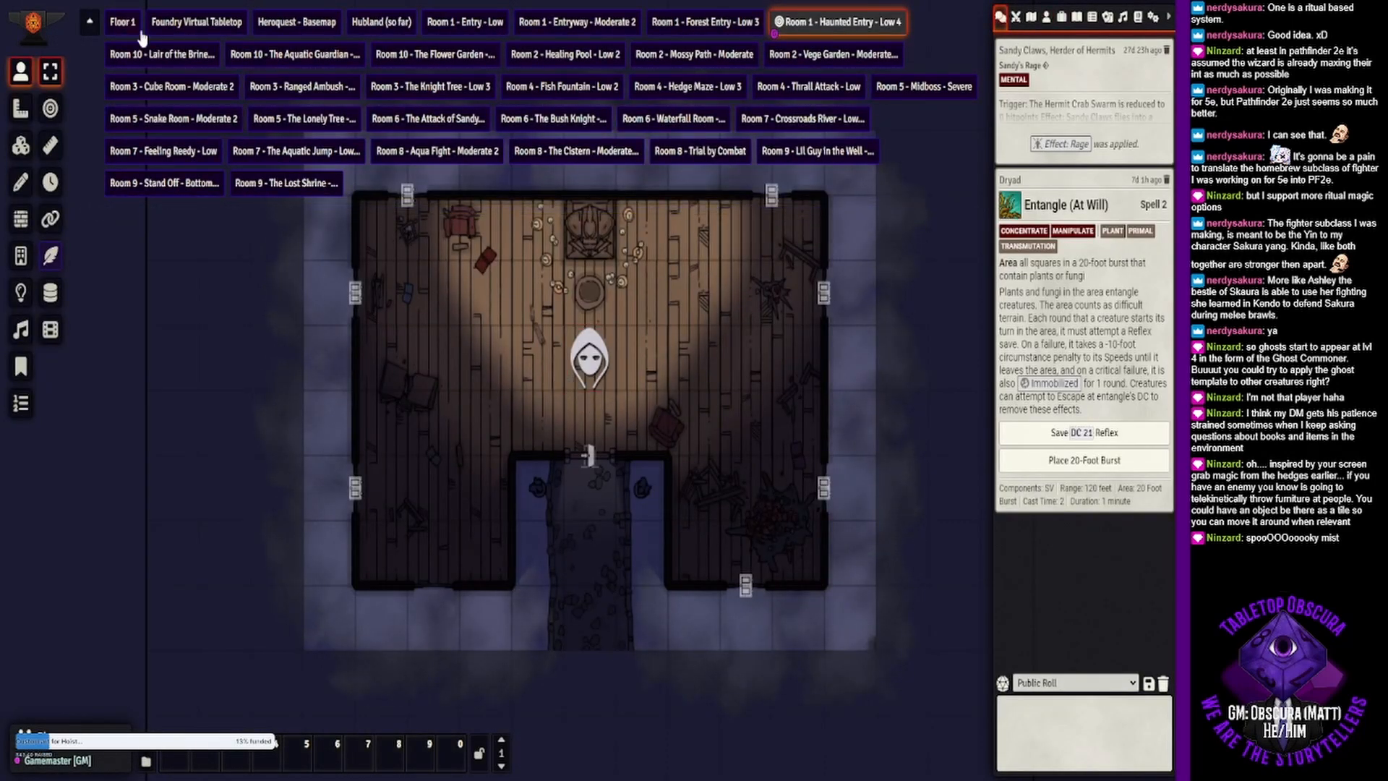
{"action": "left_click", "coordinate": [89, 21]}
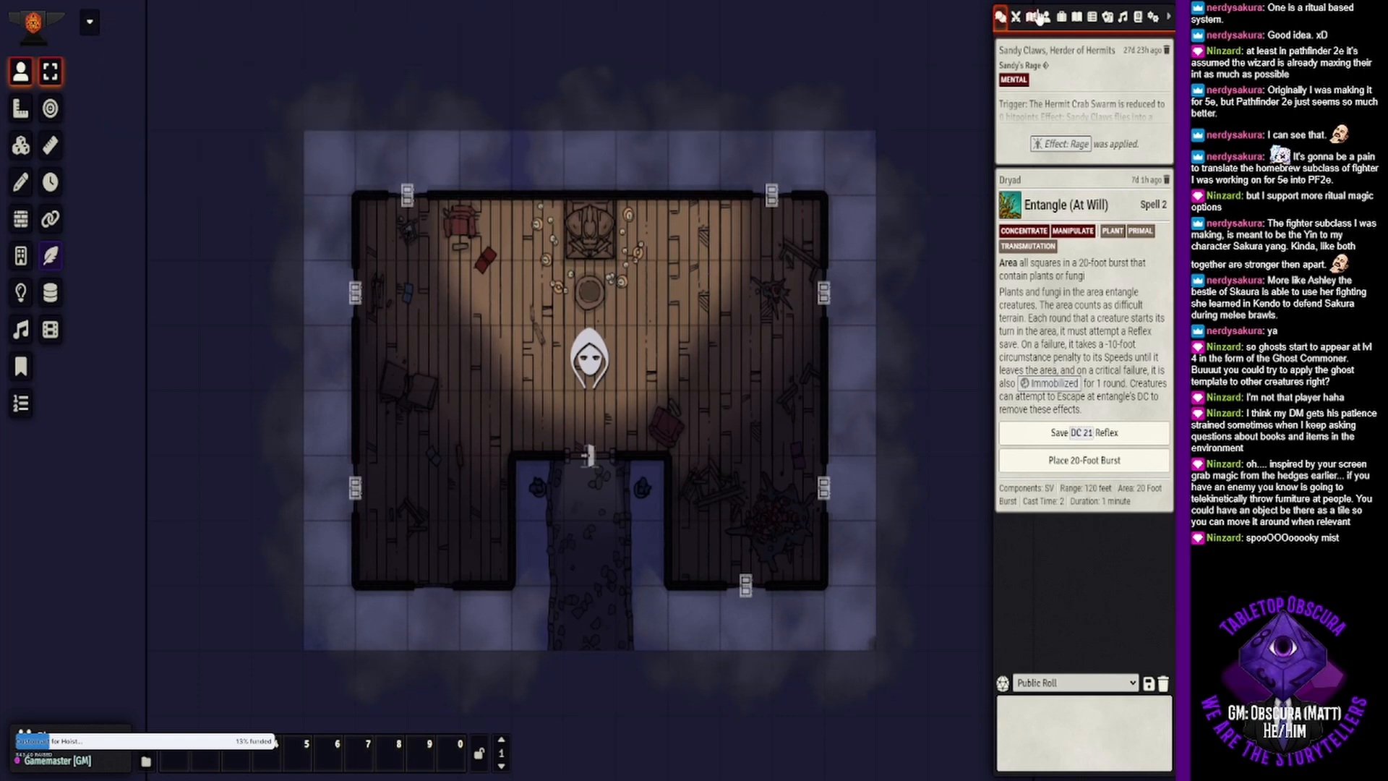
{"action": "left_click", "coordinate": [1047, 17]}
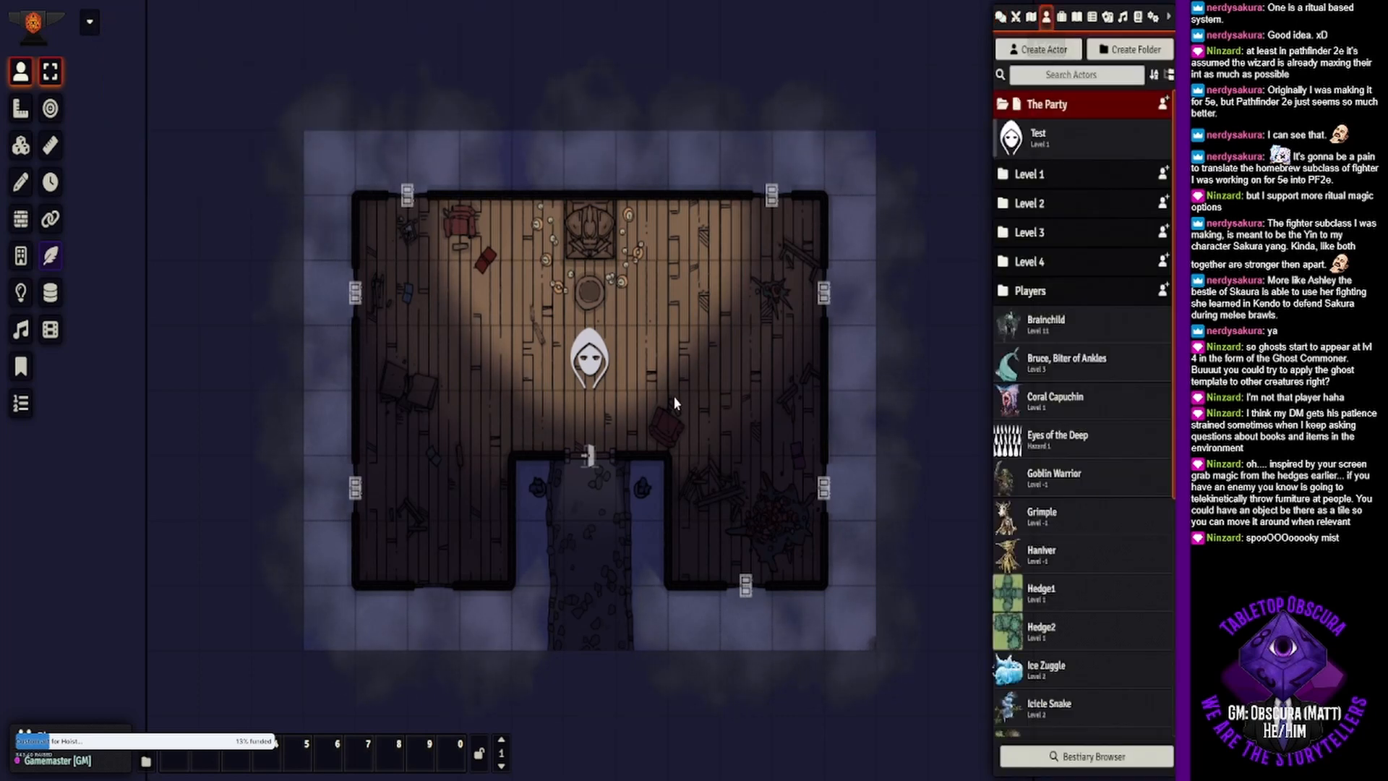
- Open the bestiary browser and filter creatures by the sources Battlezoo Bestiary and Battlezoo Bestiary: Strange And Unusual
{"action": "left_click", "coordinate": [1060, 765]}
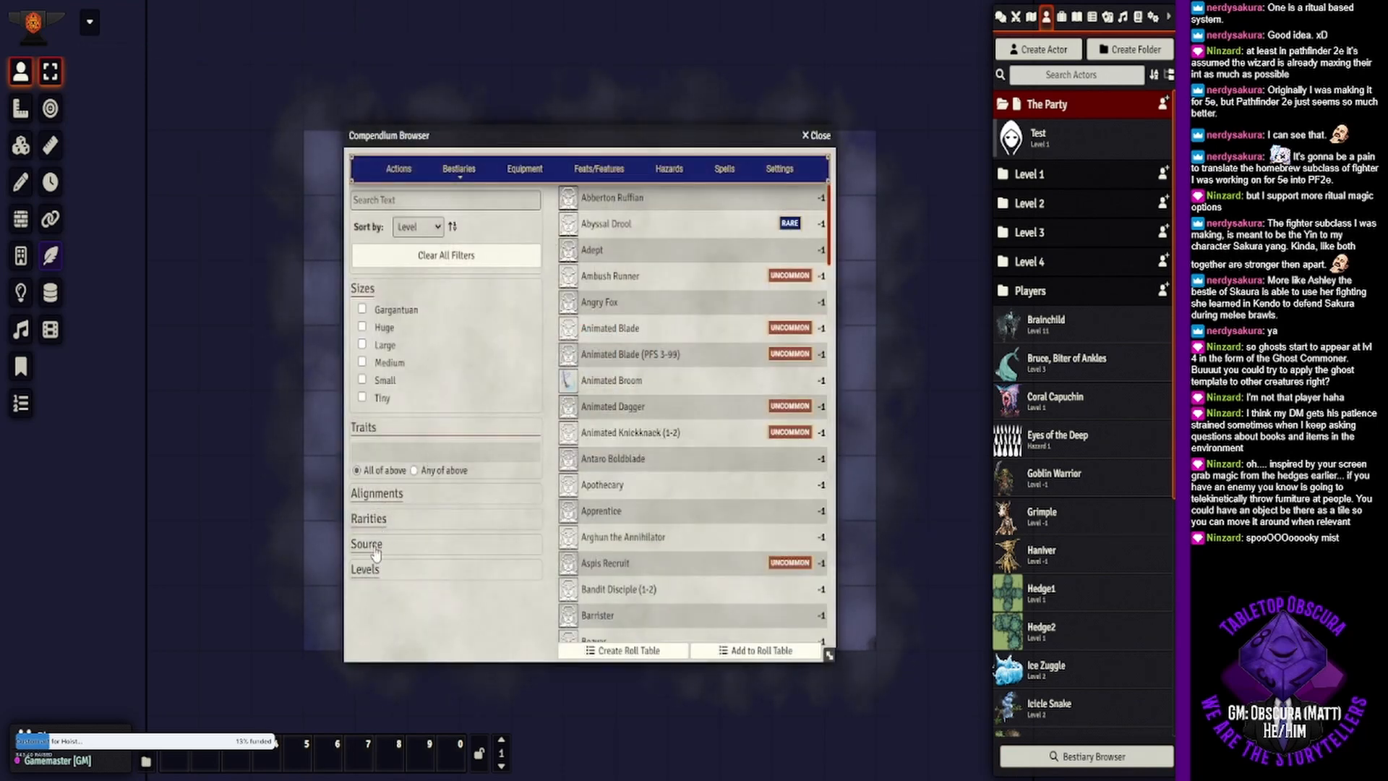
{"action": "left_click", "coordinate": [366, 544]}
{"action": "left_click", "coordinate": [362, 565]}
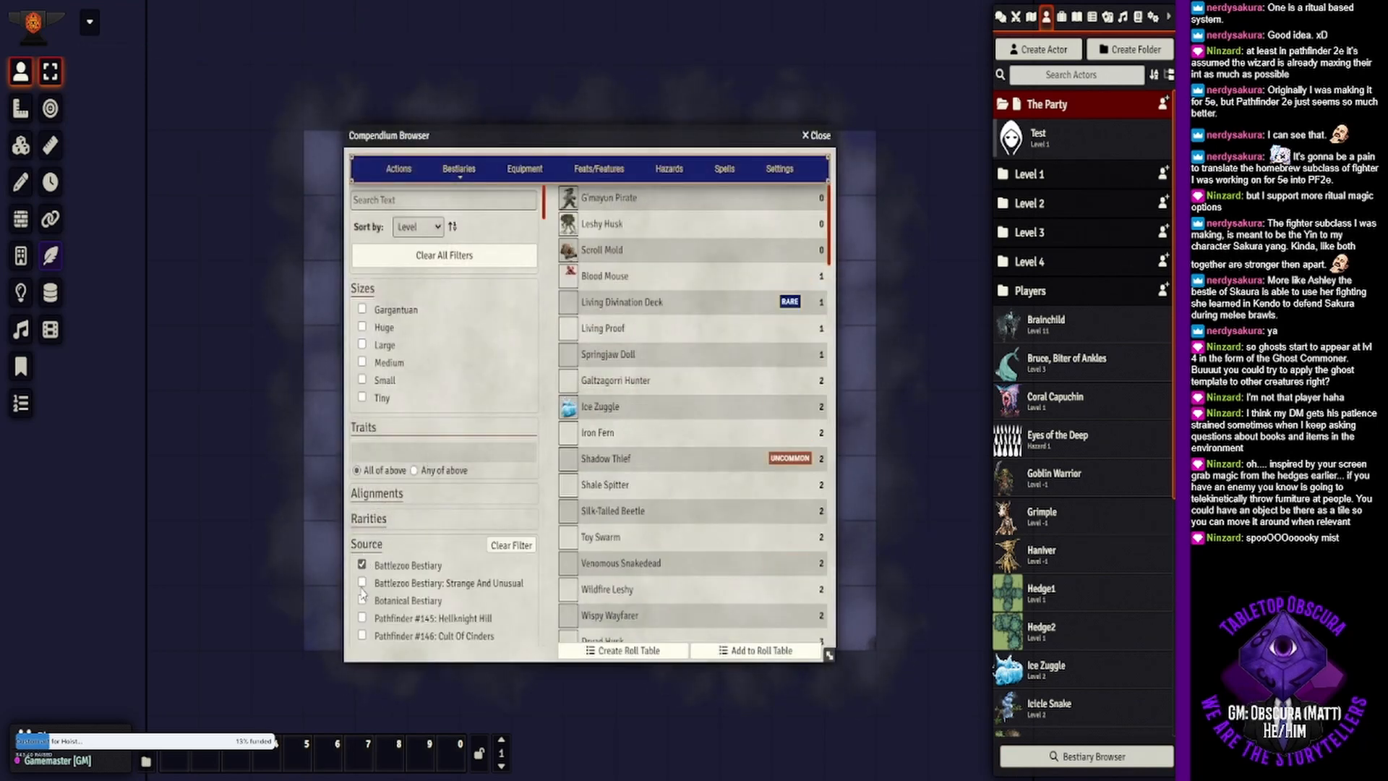
{"action": "left_click", "coordinate": [362, 582]}
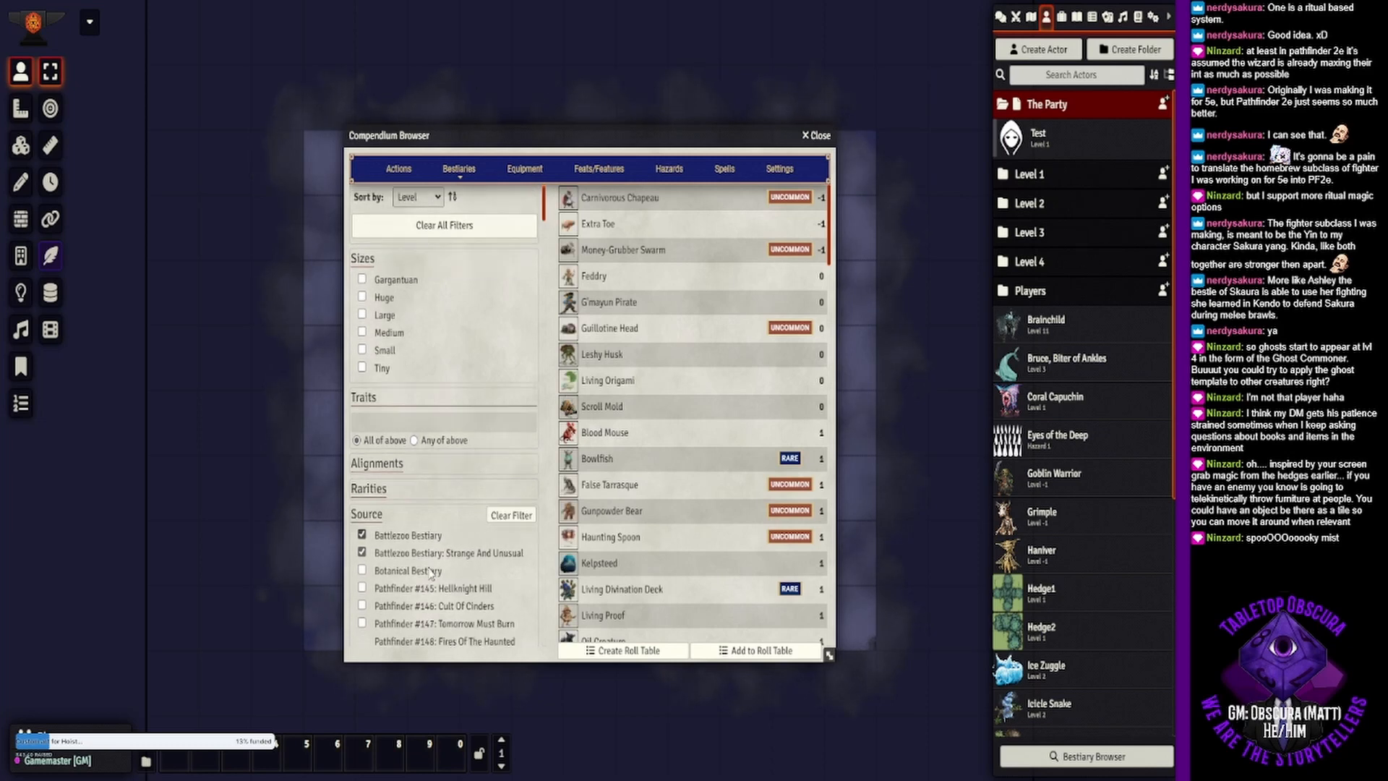
- Add Pathfinder Bestiary, Pathfinder Bestiary 2 and Pathfinder Bestiary 3 to the source filter
{"action": "scroll", "coordinate": [420, 547], "scroll_direction": "down", "scroll_amount": 3}
{"action": "scroll", "coordinate": [406, 509], "scroll_direction": "down", "scroll_amount": 15}
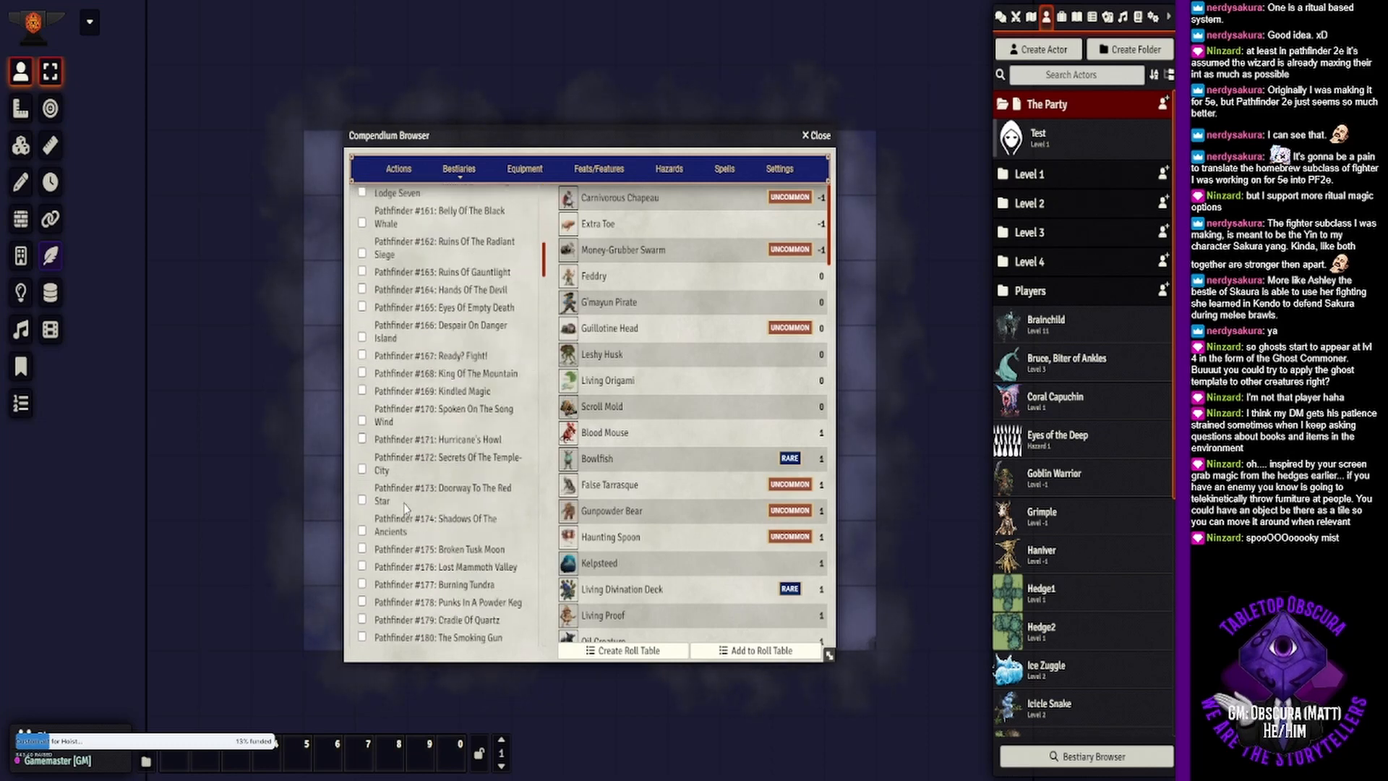
{"action": "scroll", "coordinate": [406, 509], "scroll_direction": "down", "scroll_amount": 3}
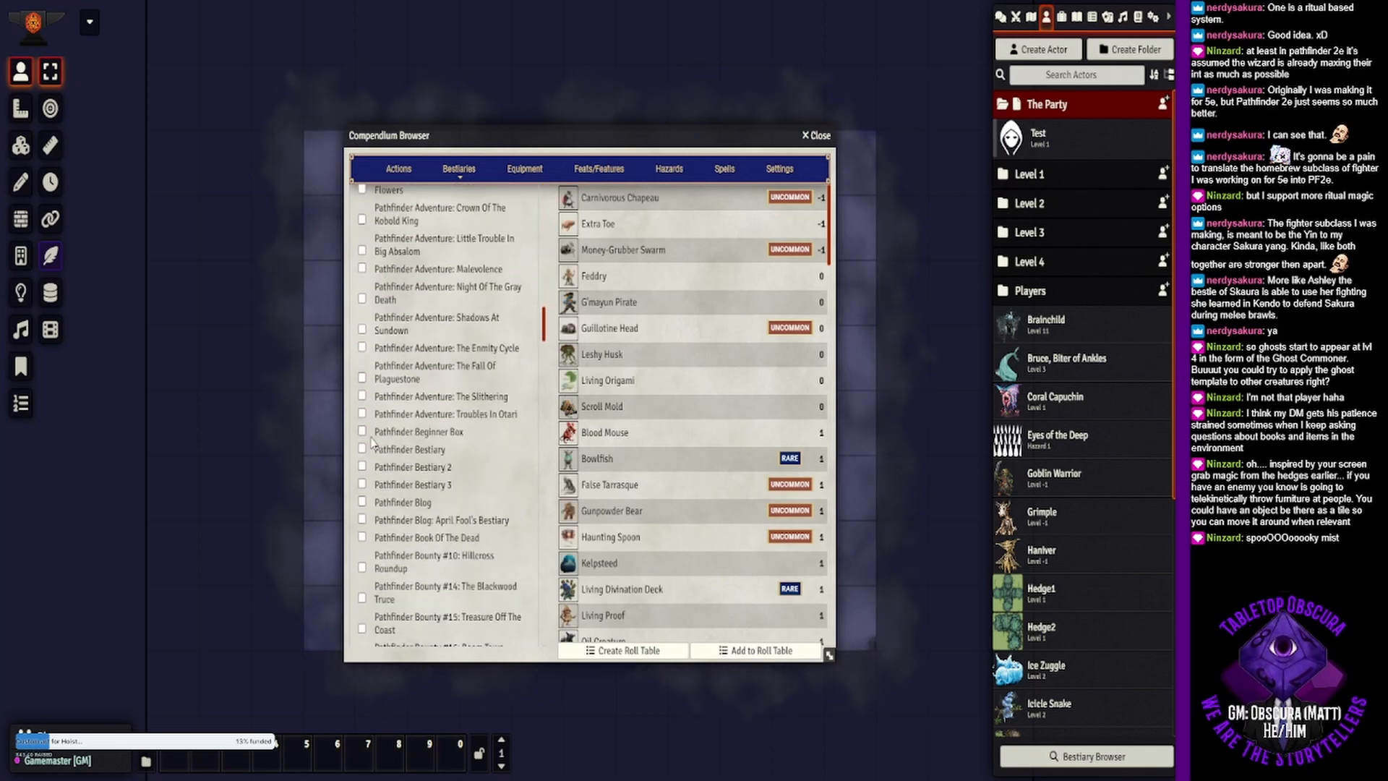
{"action": "left_click", "coordinate": [362, 449]}
{"action": "left_click", "coordinate": [362, 466]}
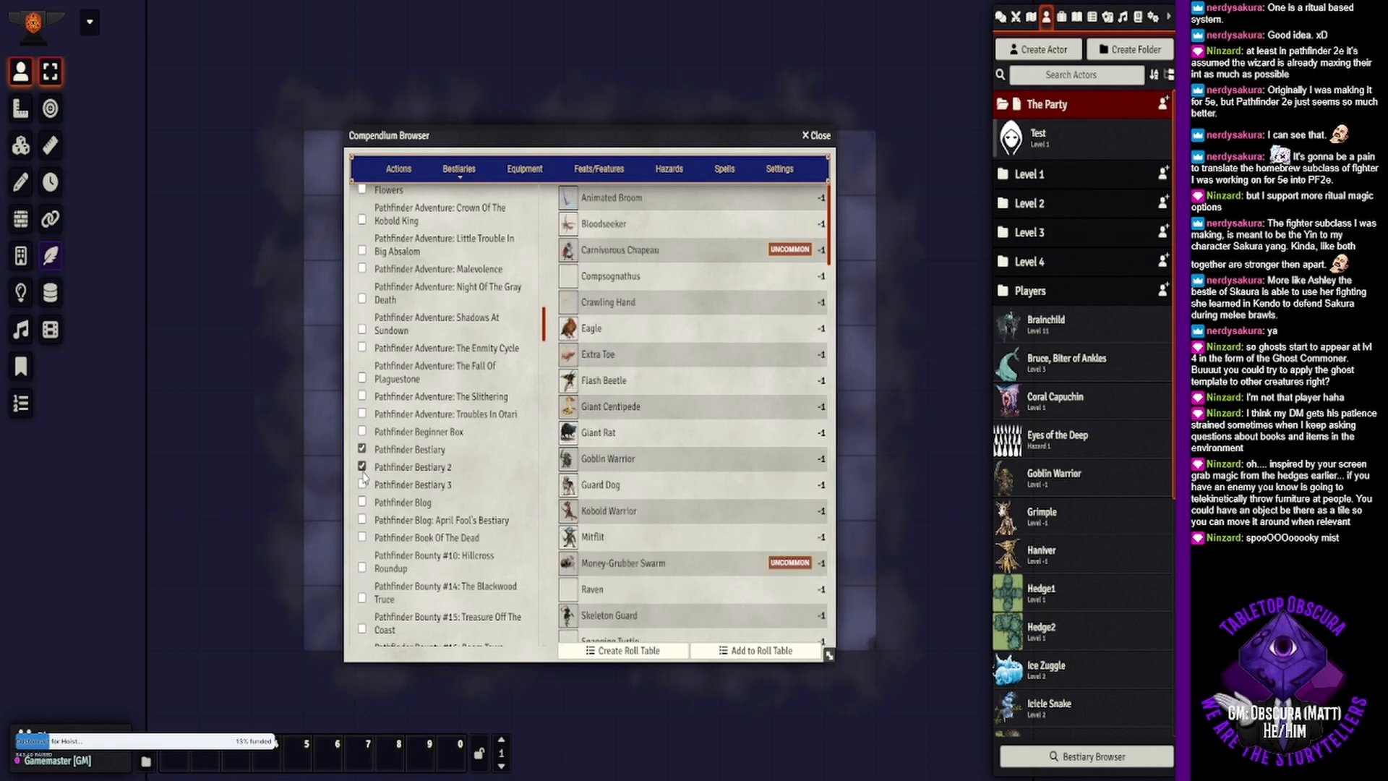
{"action": "left_click", "coordinate": [362, 484]}
{"action": "scroll", "coordinate": [463, 304], "scroll_direction": "up", "scroll_amount": 20}
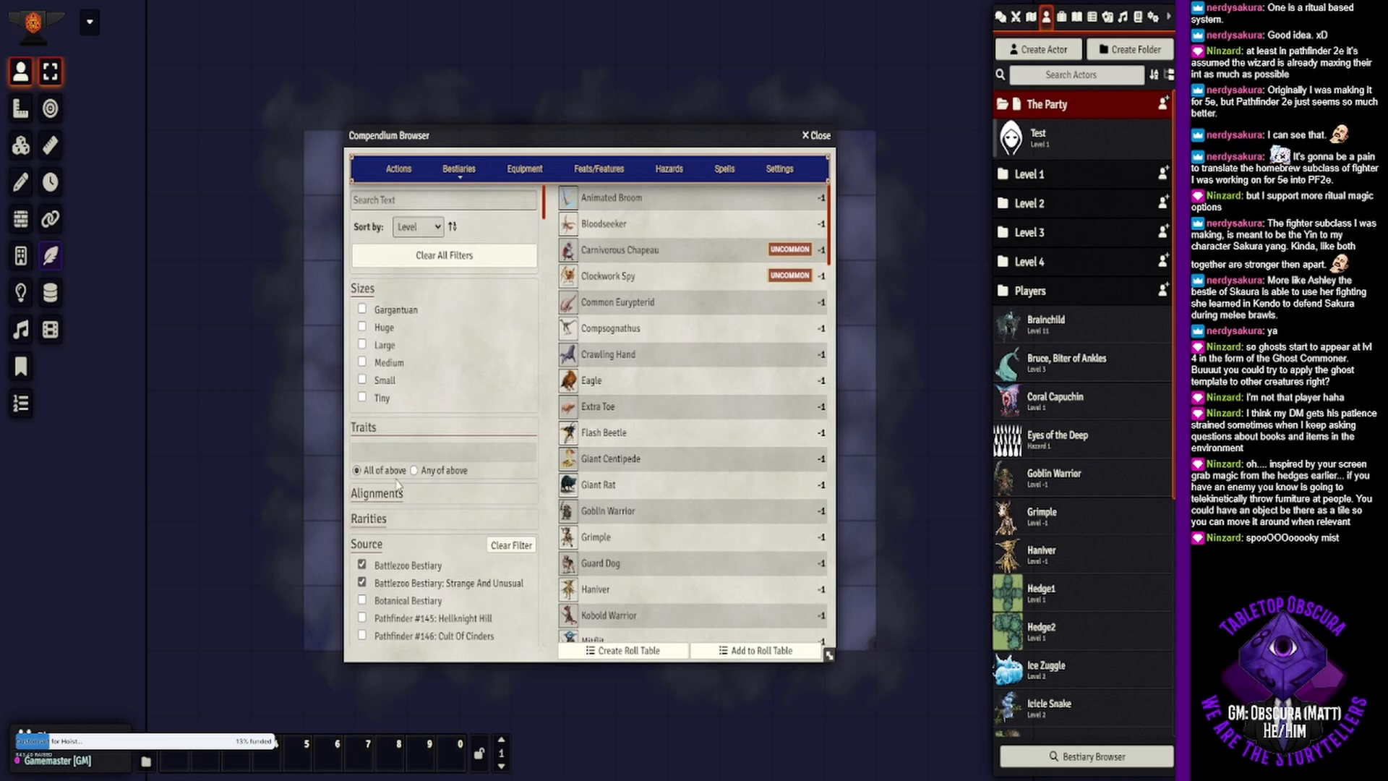
- Collapse the source filter and limit the creature levels to 1 through 25
{"action": "left_click", "coordinate": [366, 544]}
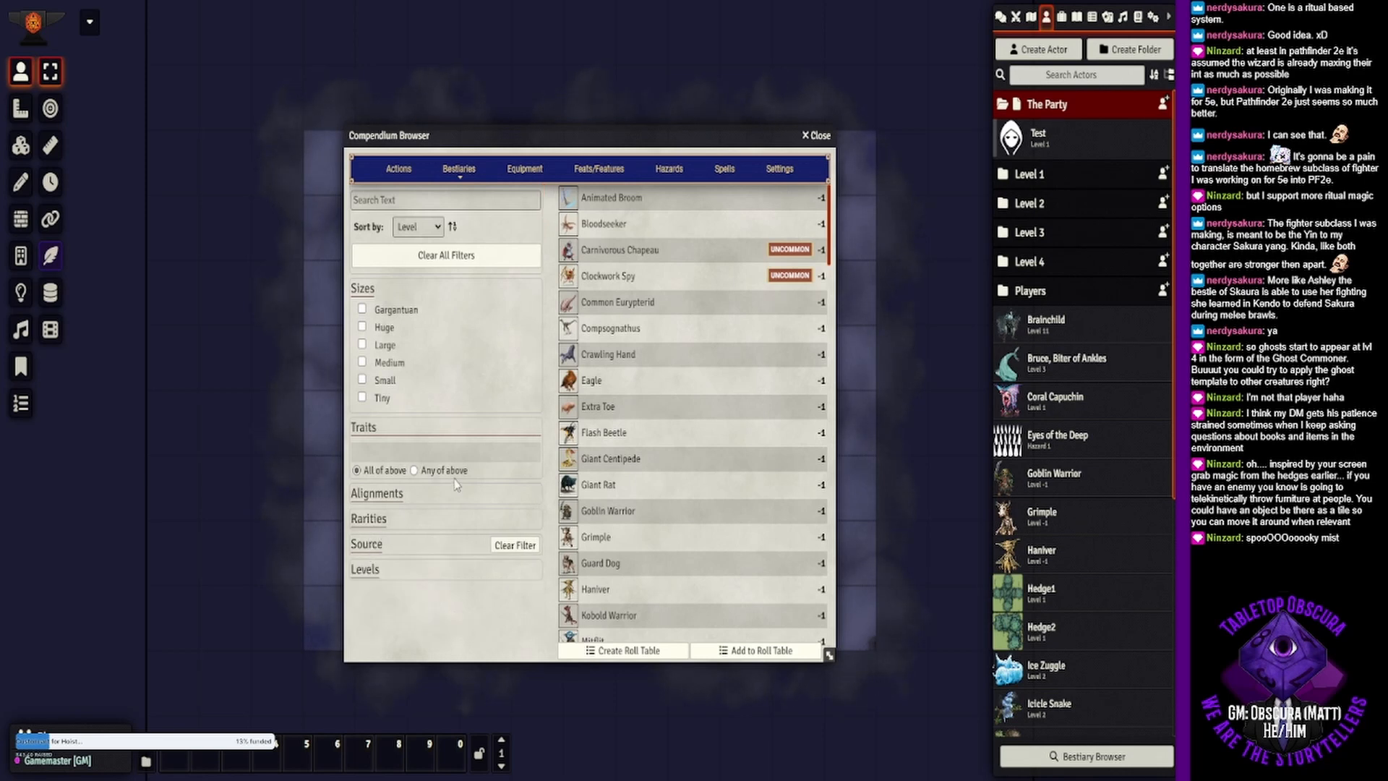
{"action": "left_click", "coordinate": [367, 571]}
{"action": "left_click_drag", "start_coordinate": [370, 587], "coordinate": [382, 591]}
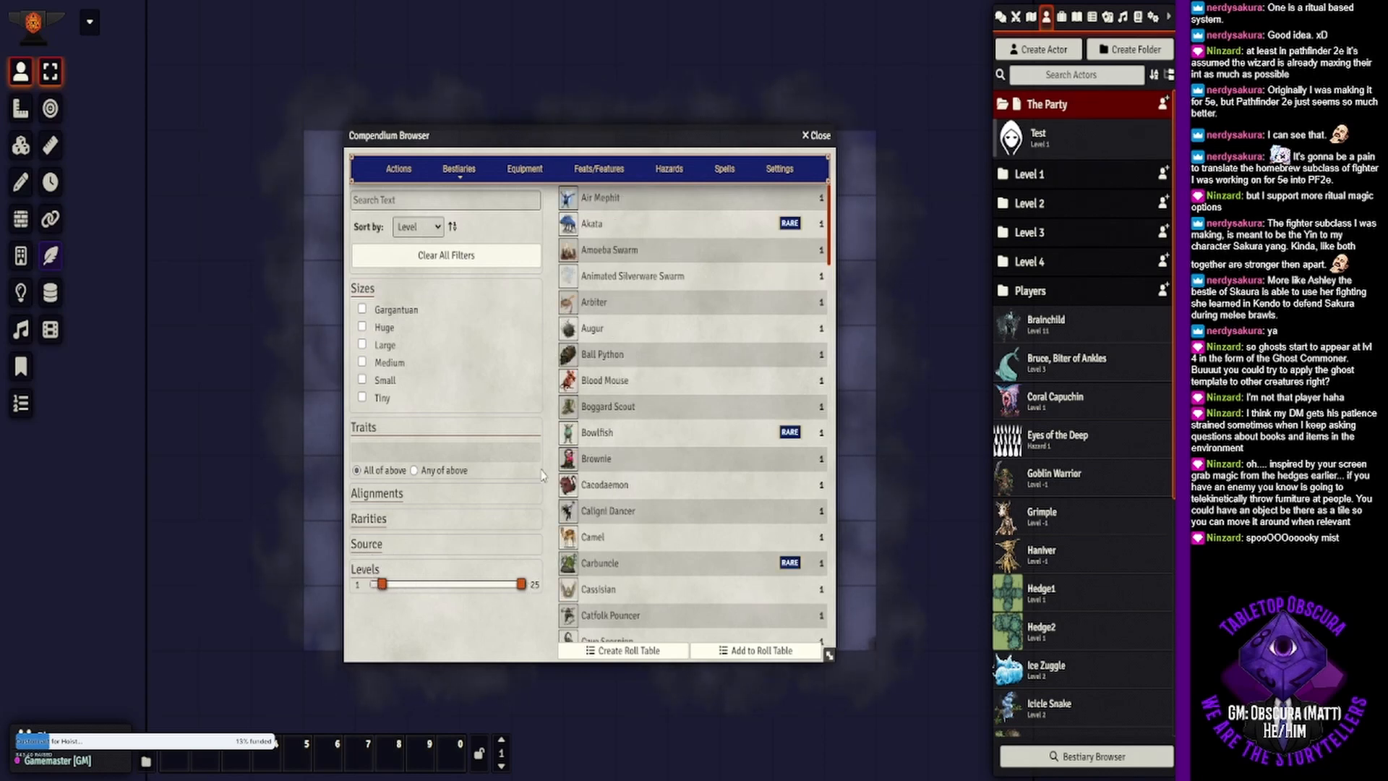
- Review the Animated Silverware Swarm's Slice and Dice and Stick a Fork in It actions, and add the creature to the Level 4 actor folder
{"action": "left_click", "coordinate": [636, 277]}
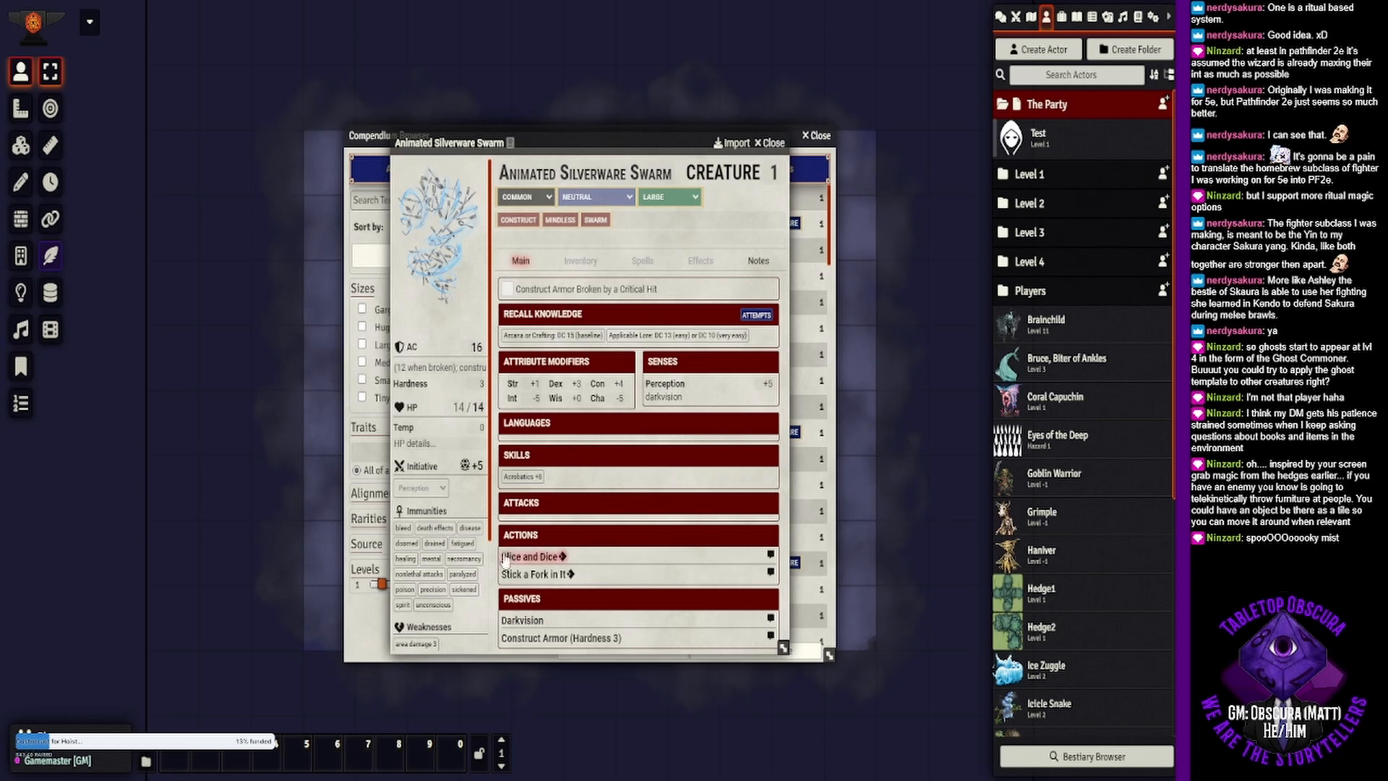
{"action": "left_click", "coordinate": [539, 557]}
{"action": "scroll", "coordinate": [554, 571], "scroll_direction": "down", "scroll_amount": 1}
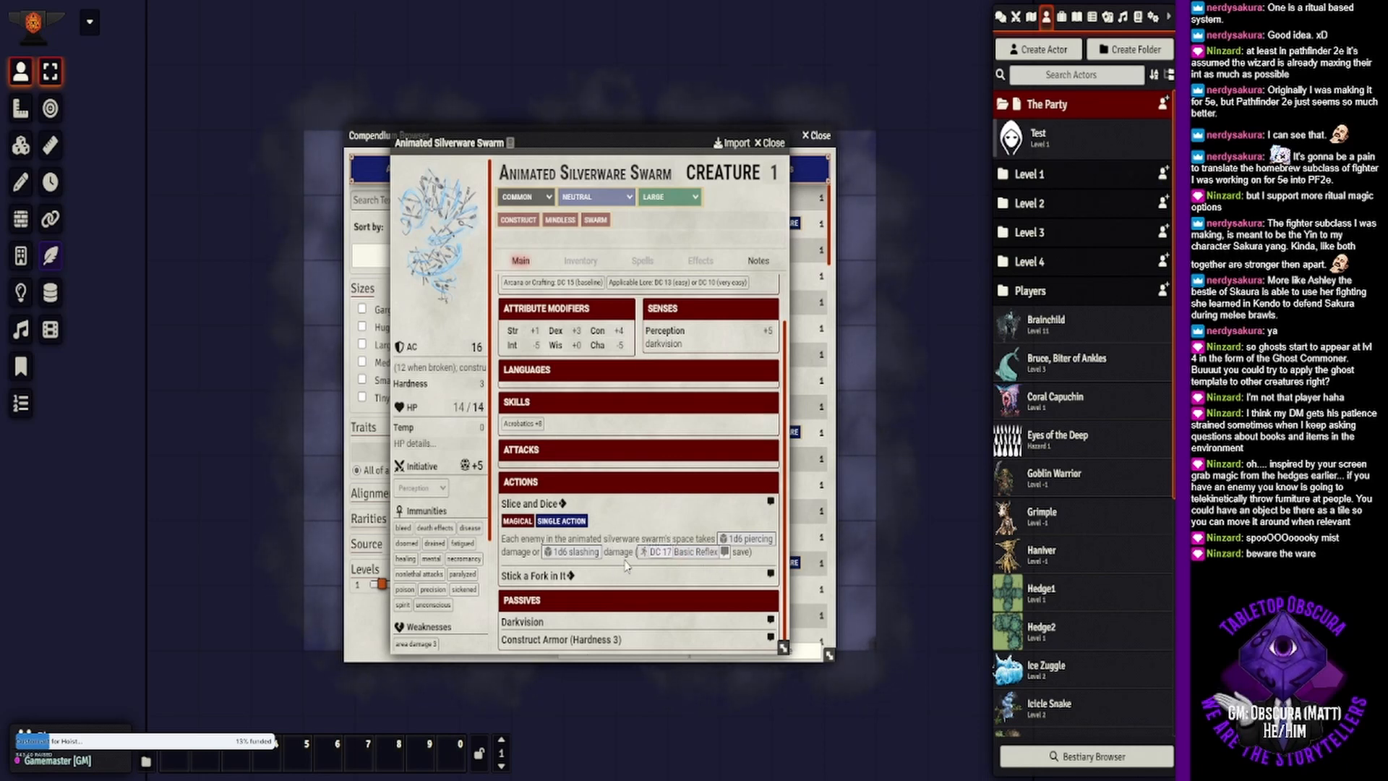
{"action": "left_click", "coordinate": [550, 576]}
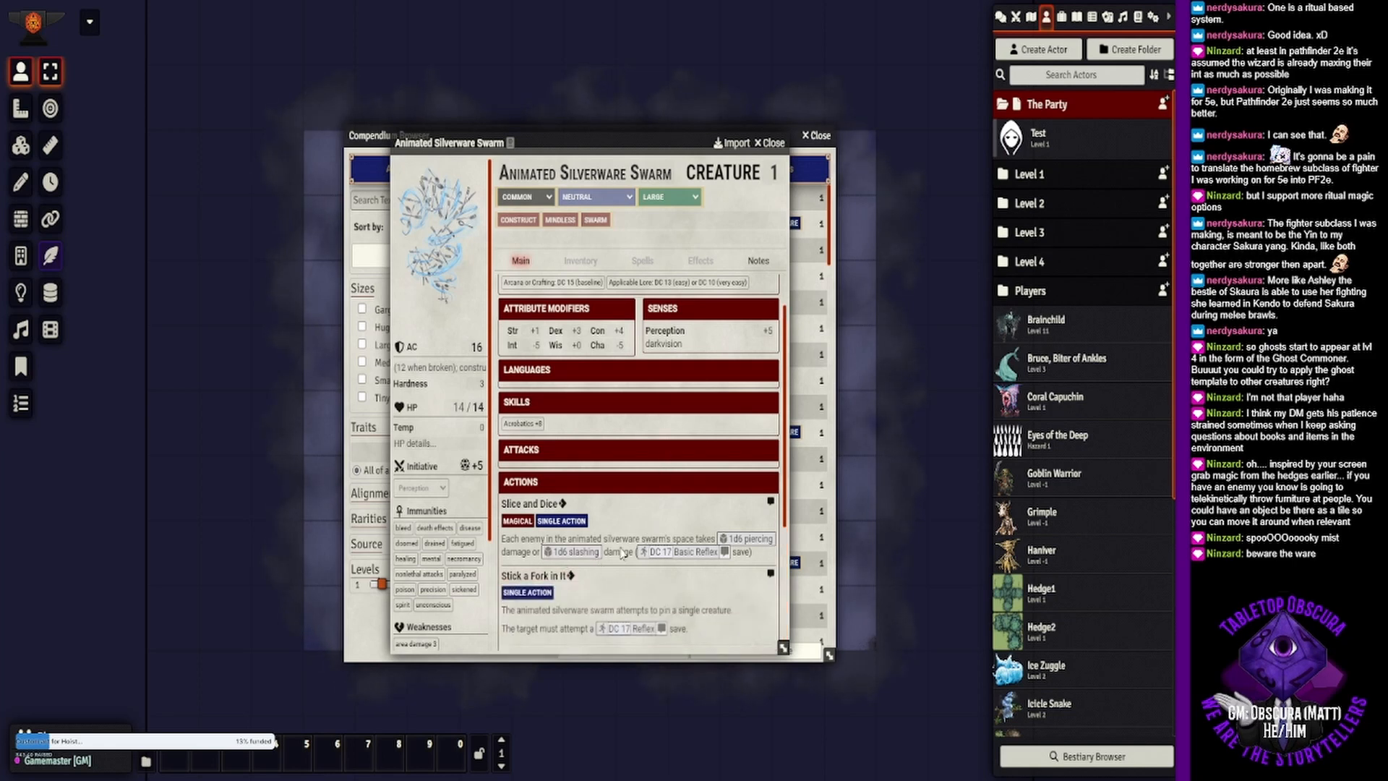
{"action": "scroll", "coordinate": [550, 405], "scroll_direction": "down", "scroll_amount": 3}
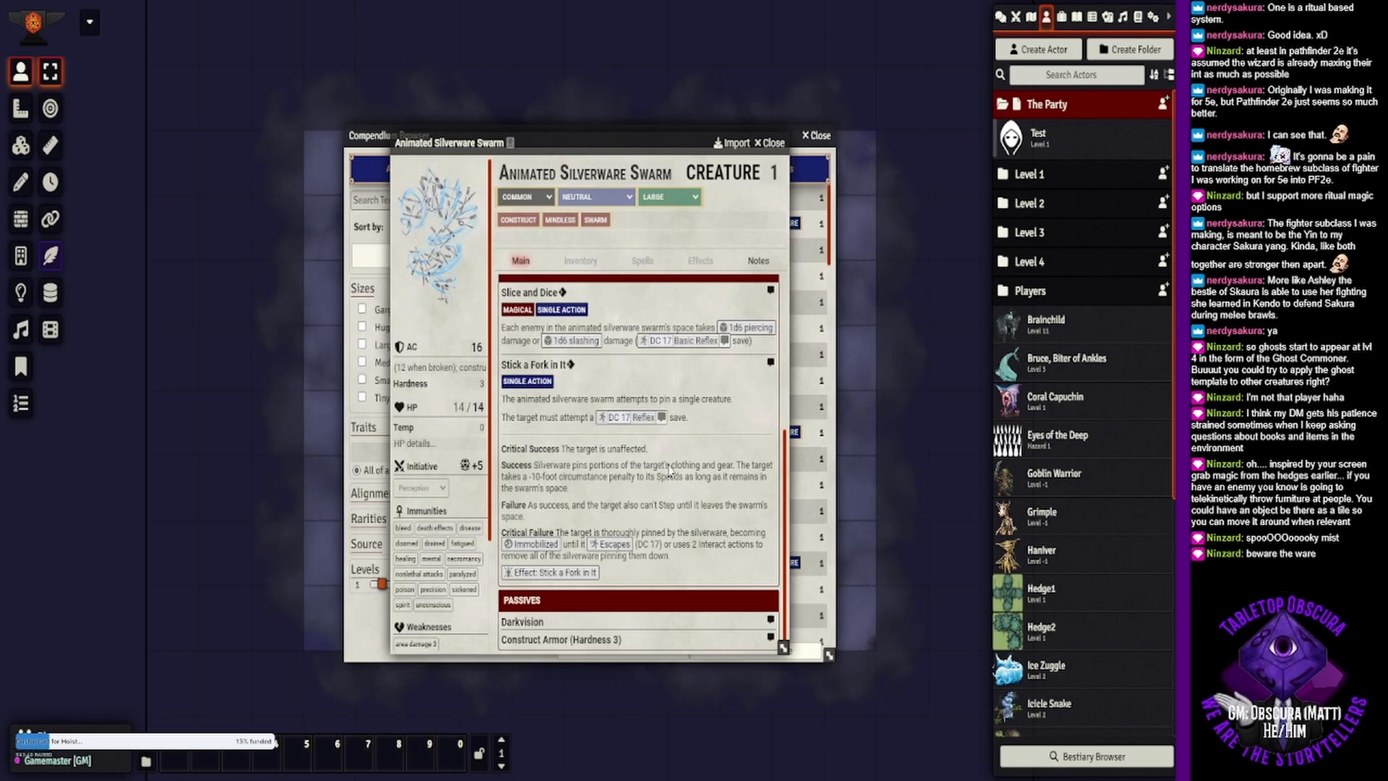
{"action": "left_click", "coordinate": [771, 142]}
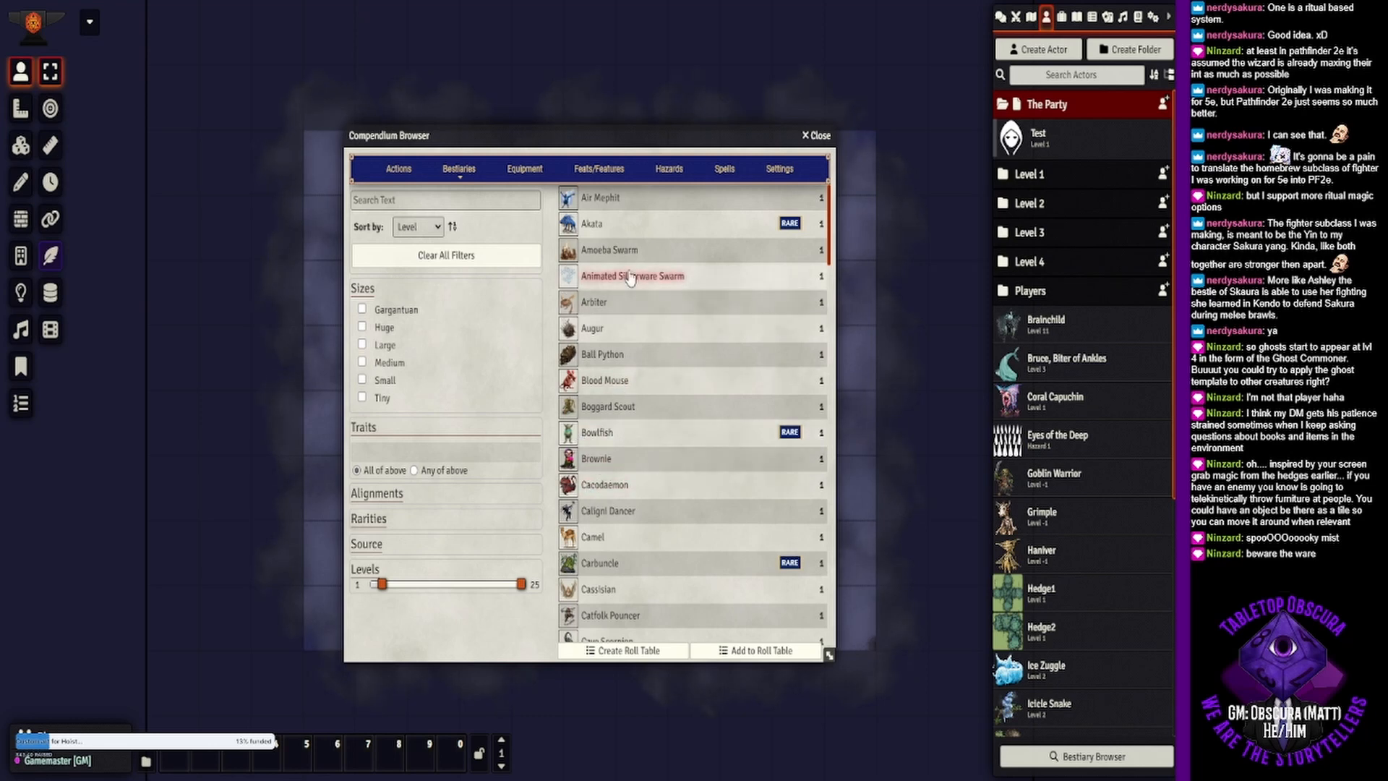
{"action": "left_click_drag", "start_coordinate": [647, 282], "coordinate": [1031, 263]}
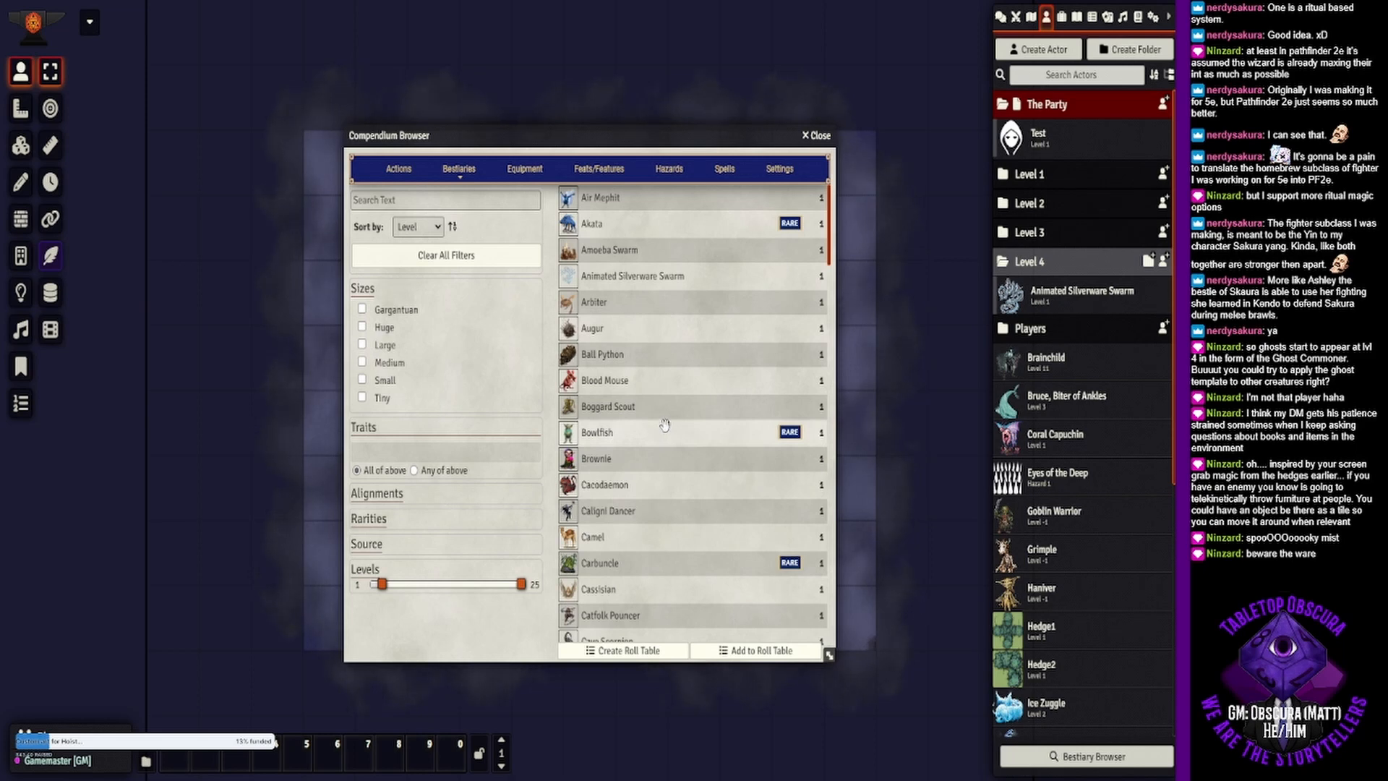
- Find the Nosoi among the level 1 creatures and add it to the Level 4 actor folder
{"action": "scroll", "coordinate": [658, 416], "scroll_direction": "down", "scroll_amount": 5}
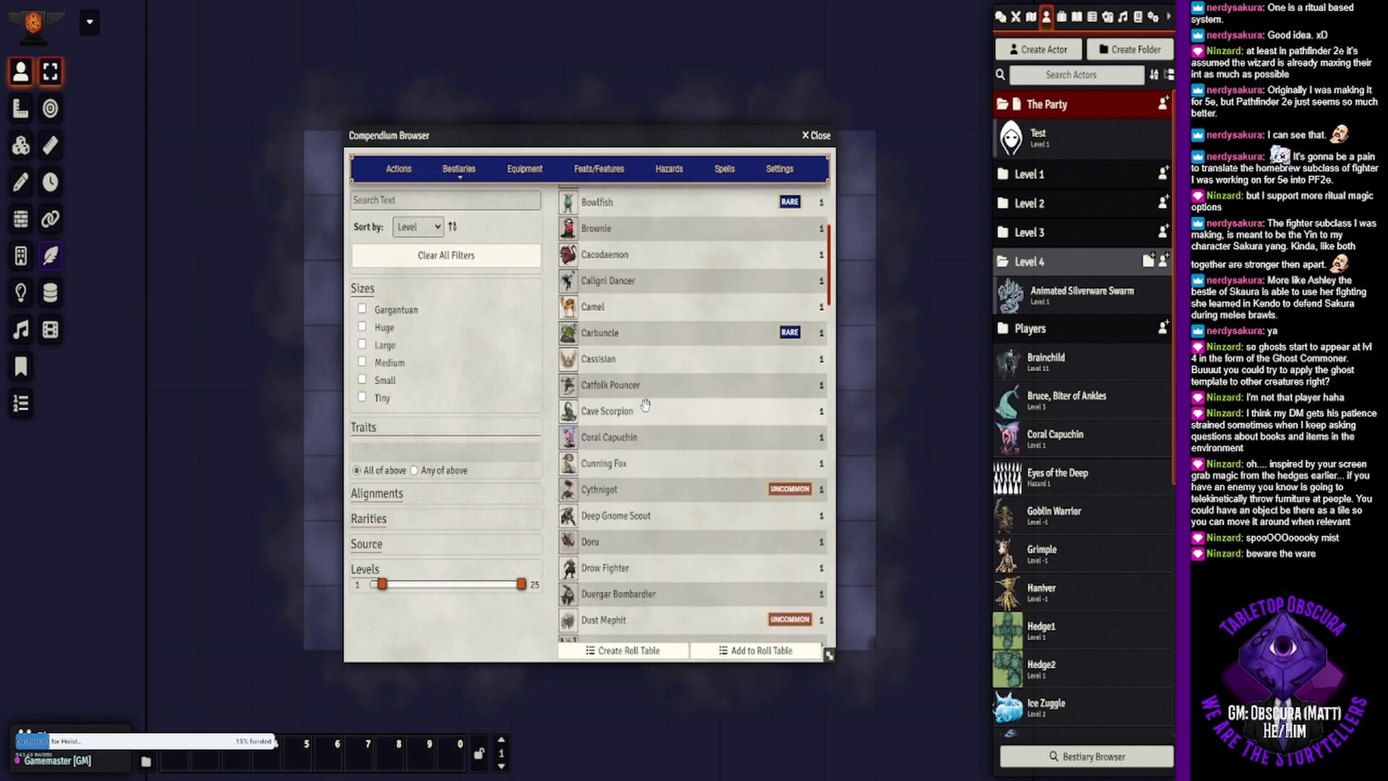
{"action": "scroll", "coordinate": [646, 405], "scroll_direction": "down", "scroll_amount": 6}
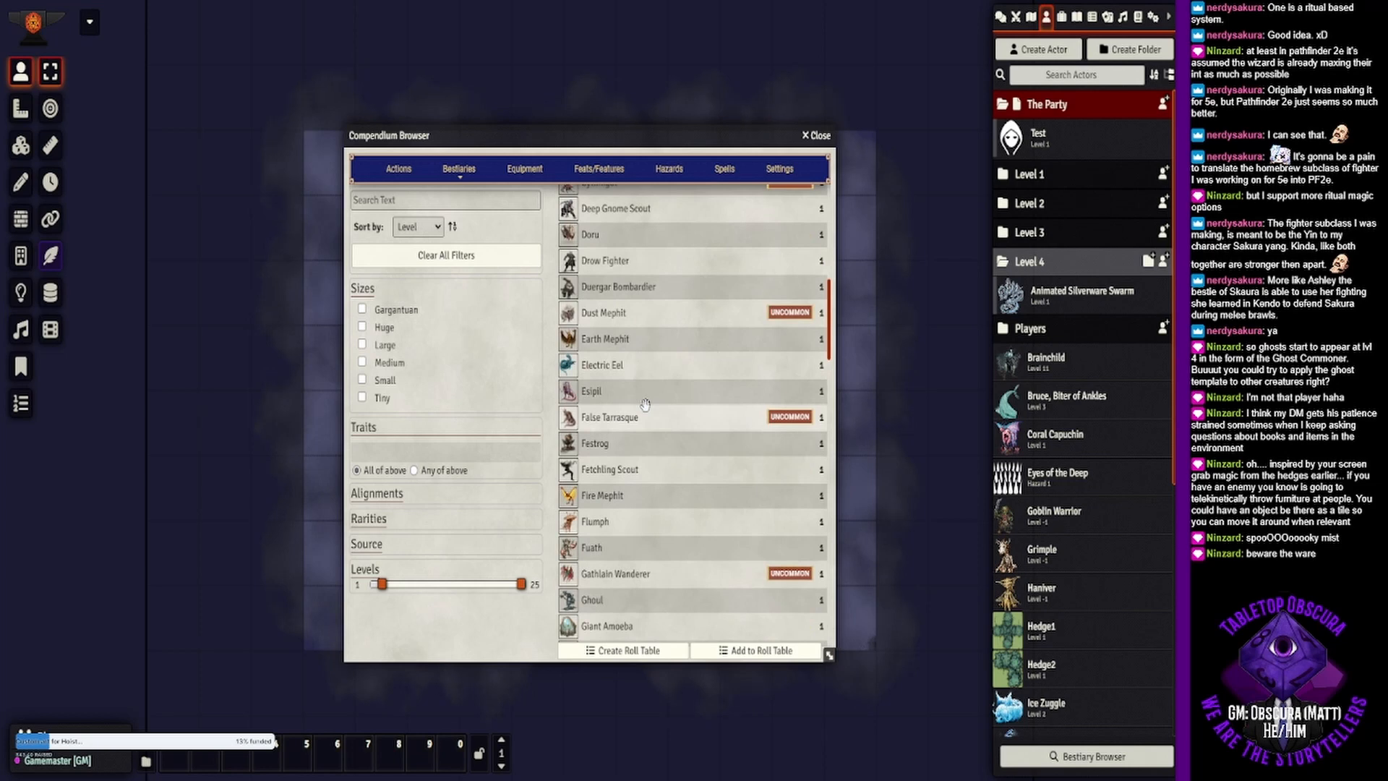
{"action": "scroll", "coordinate": [646, 404], "scroll_direction": "down", "scroll_amount": 5}
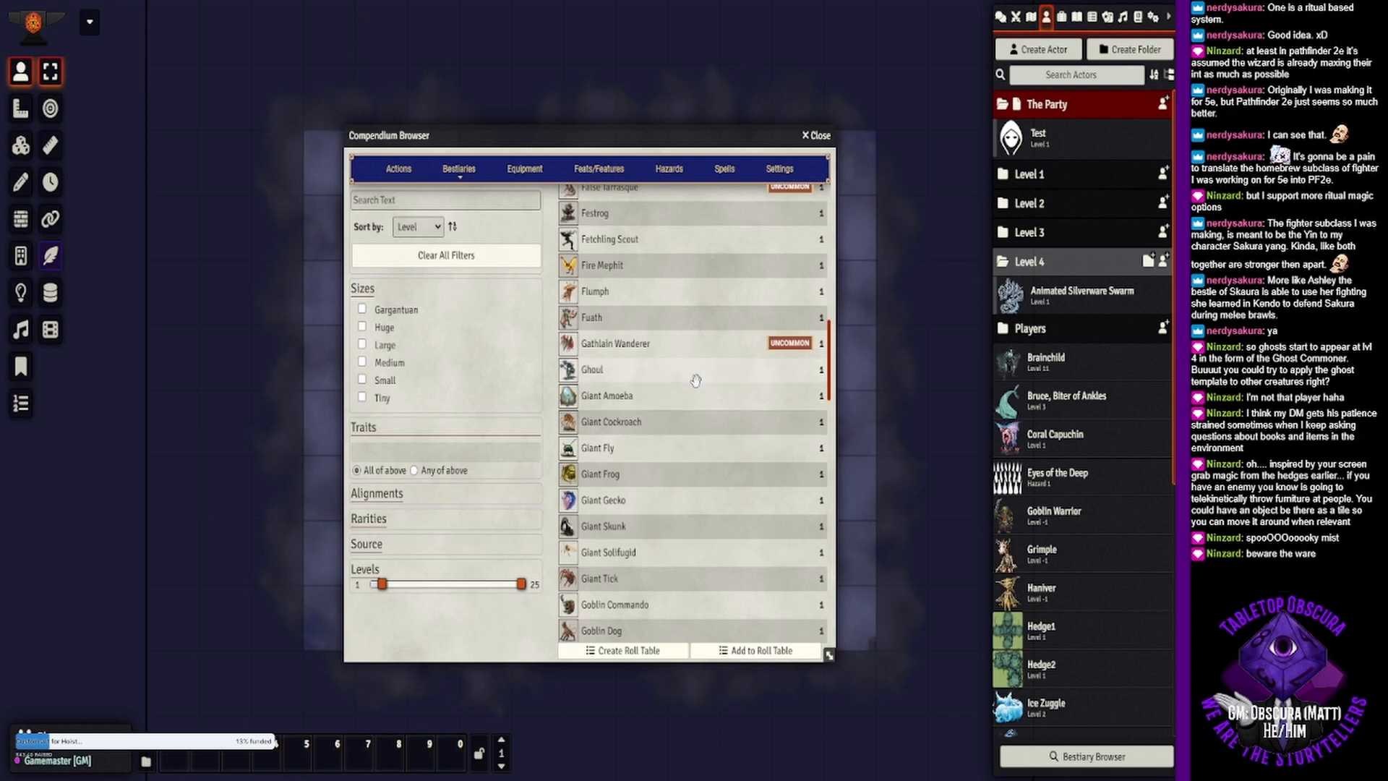
{"action": "scroll", "coordinate": [696, 380], "scroll_direction": "down", "scroll_amount": 6}
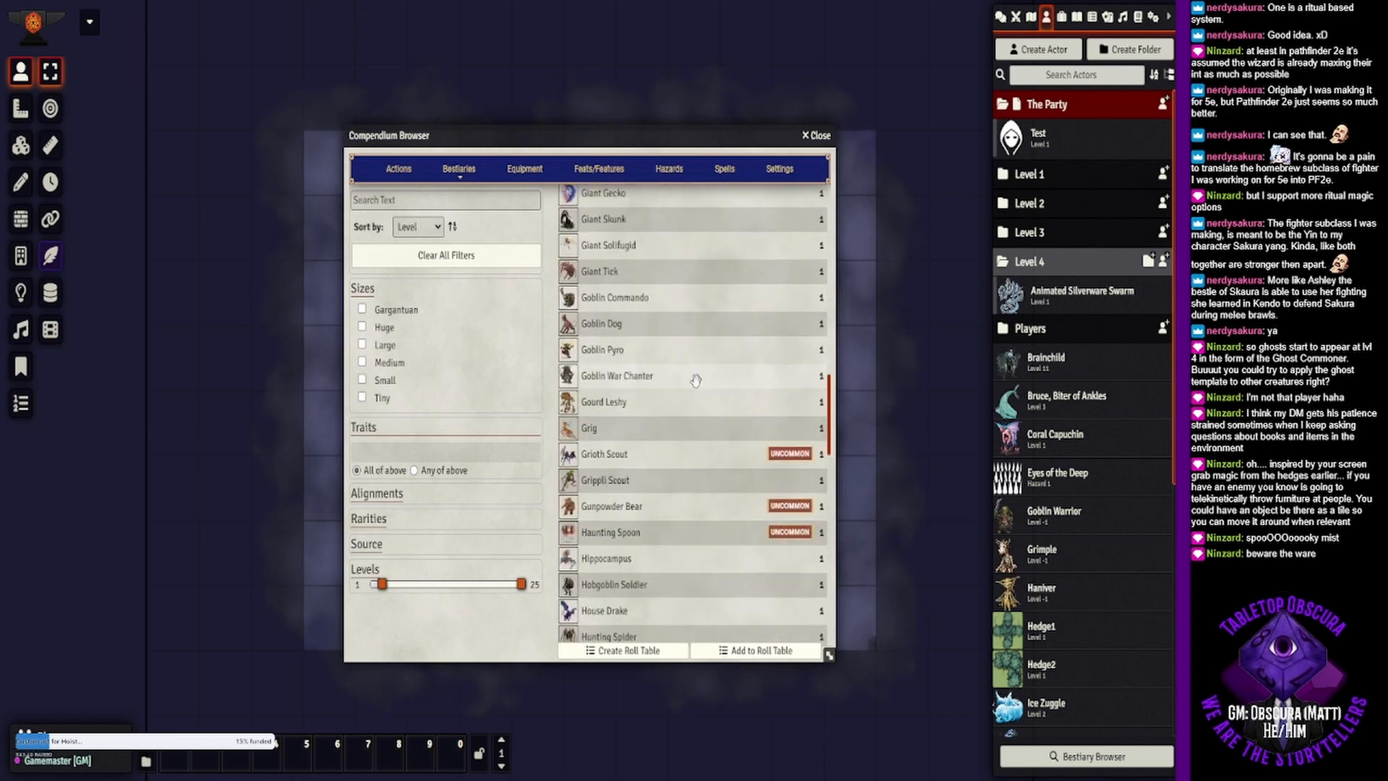
{"action": "scroll", "coordinate": [696, 380], "scroll_direction": "down", "scroll_amount": 5}
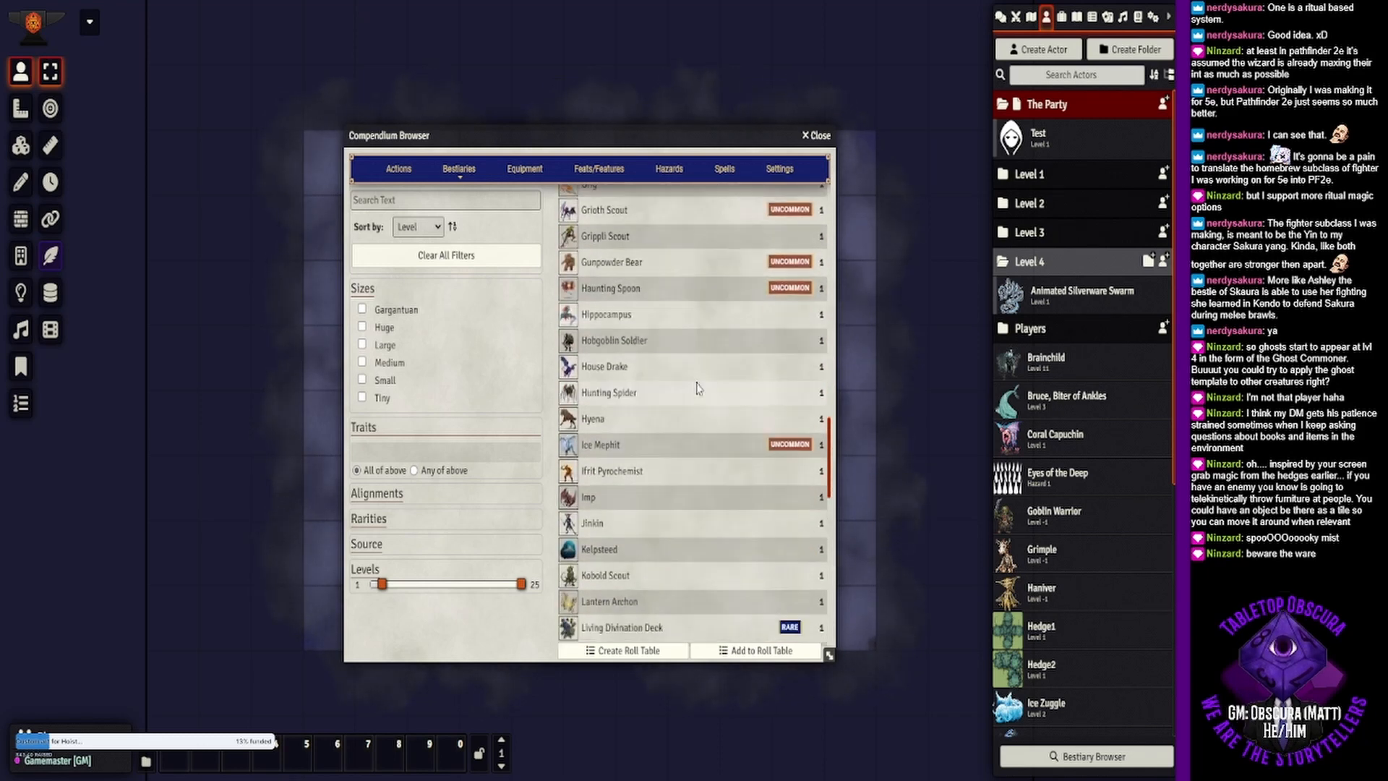
{"action": "scroll", "coordinate": [697, 388], "scroll_direction": "down", "scroll_amount": 1}
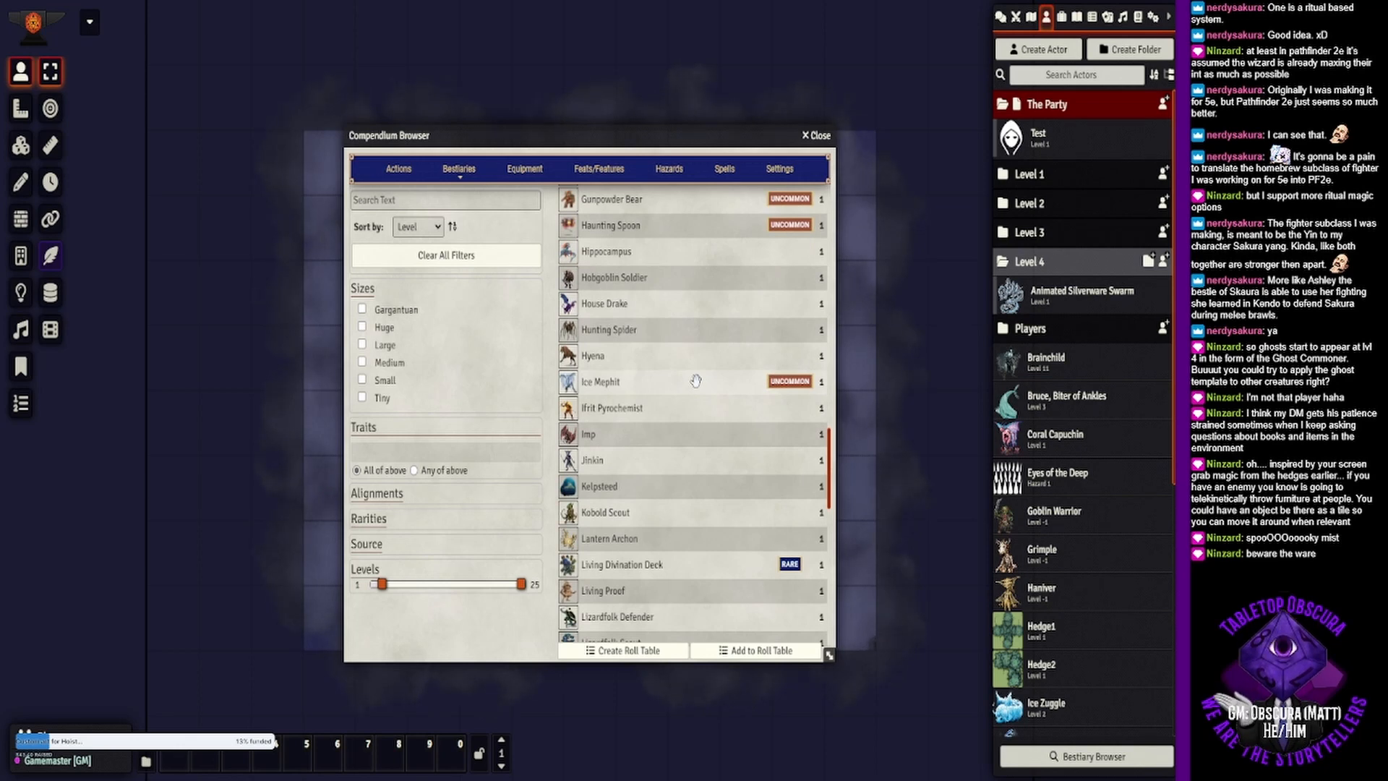
{"action": "scroll", "coordinate": [696, 380], "scroll_direction": "down", "scroll_amount": 1}
{"action": "scroll", "coordinate": [696, 381], "scroll_direction": "down", "scroll_amount": 2}
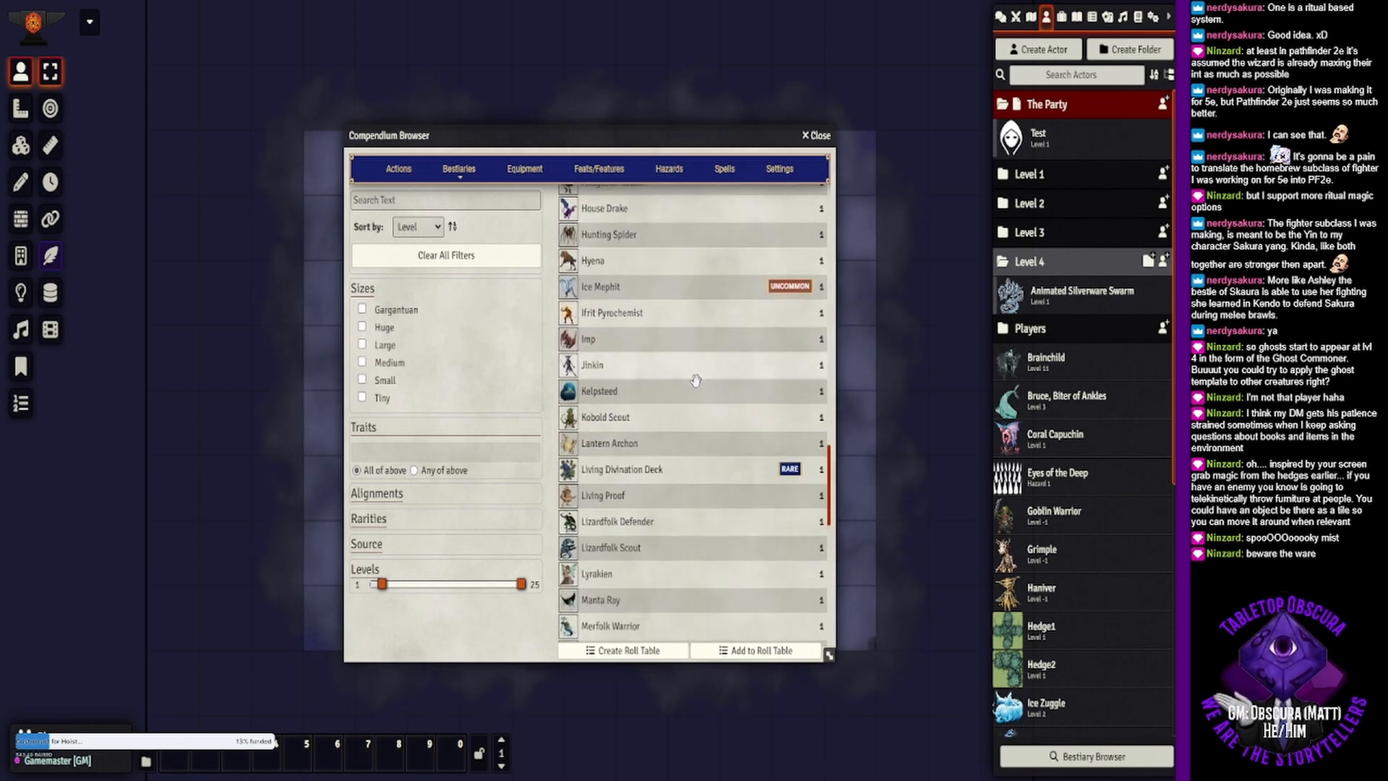
{"action": "scroll", "coordinate": [696, 381], "scroll_direction": "down", "scroll_amount": 1}
{"action": "scroll", "coordinate": [696, 380], "scroll_direction": "down", "scroll_amount": 3}
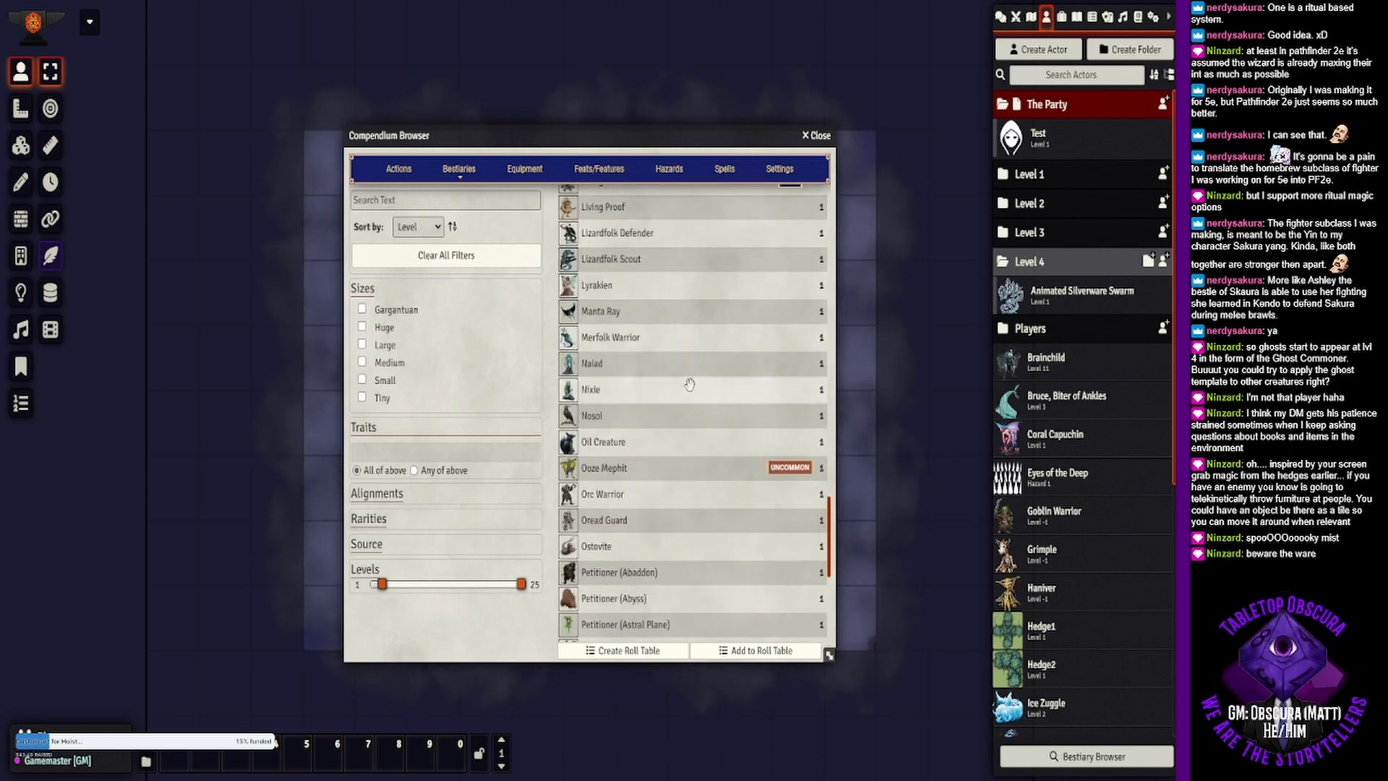
{"action": "left_click_drag", "start_coordinate": [605, 417], "coordinate": [1030, 262]}
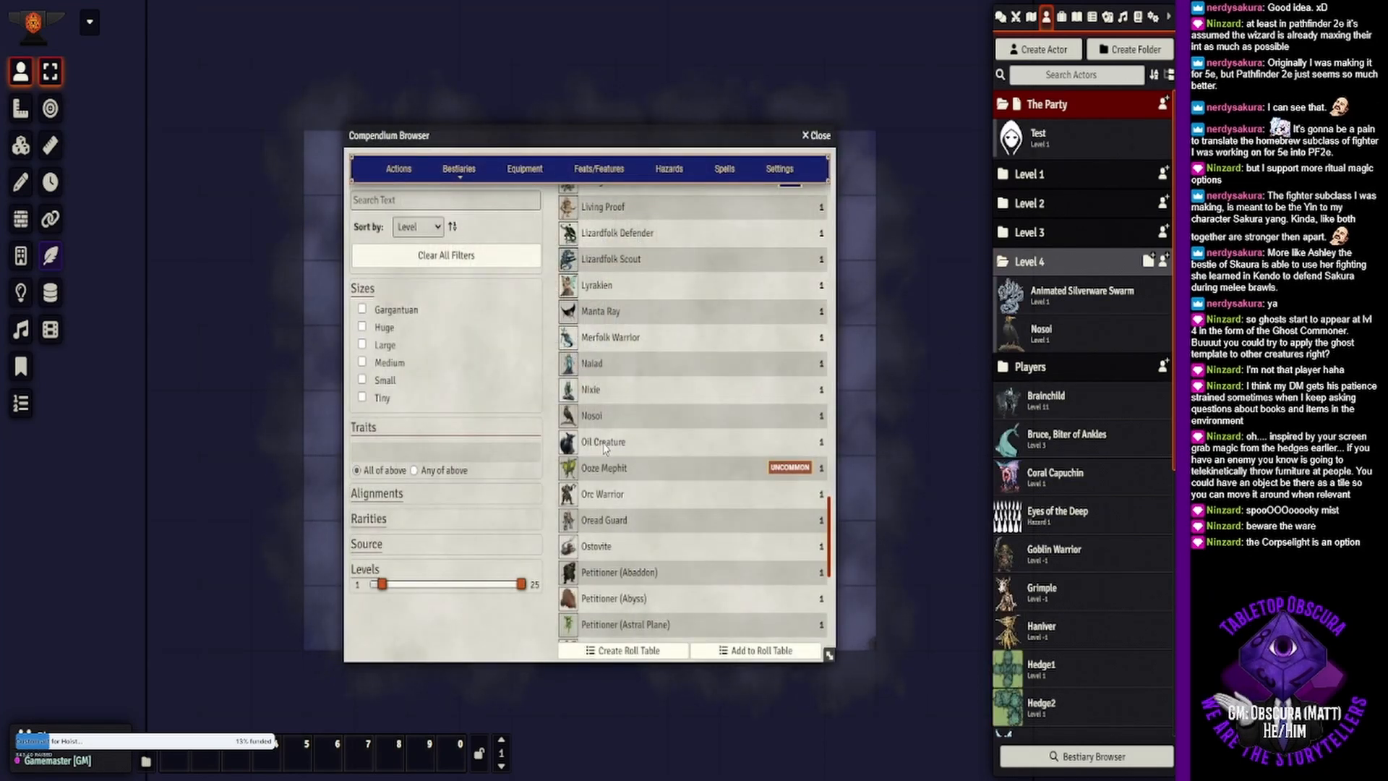
- Look through the remaining level 1 creatures for further haunted-building candidates
{"action": "scroll", "coordinate": [626, 398], "scroll_direction": "down", "scroll_amount": 5}
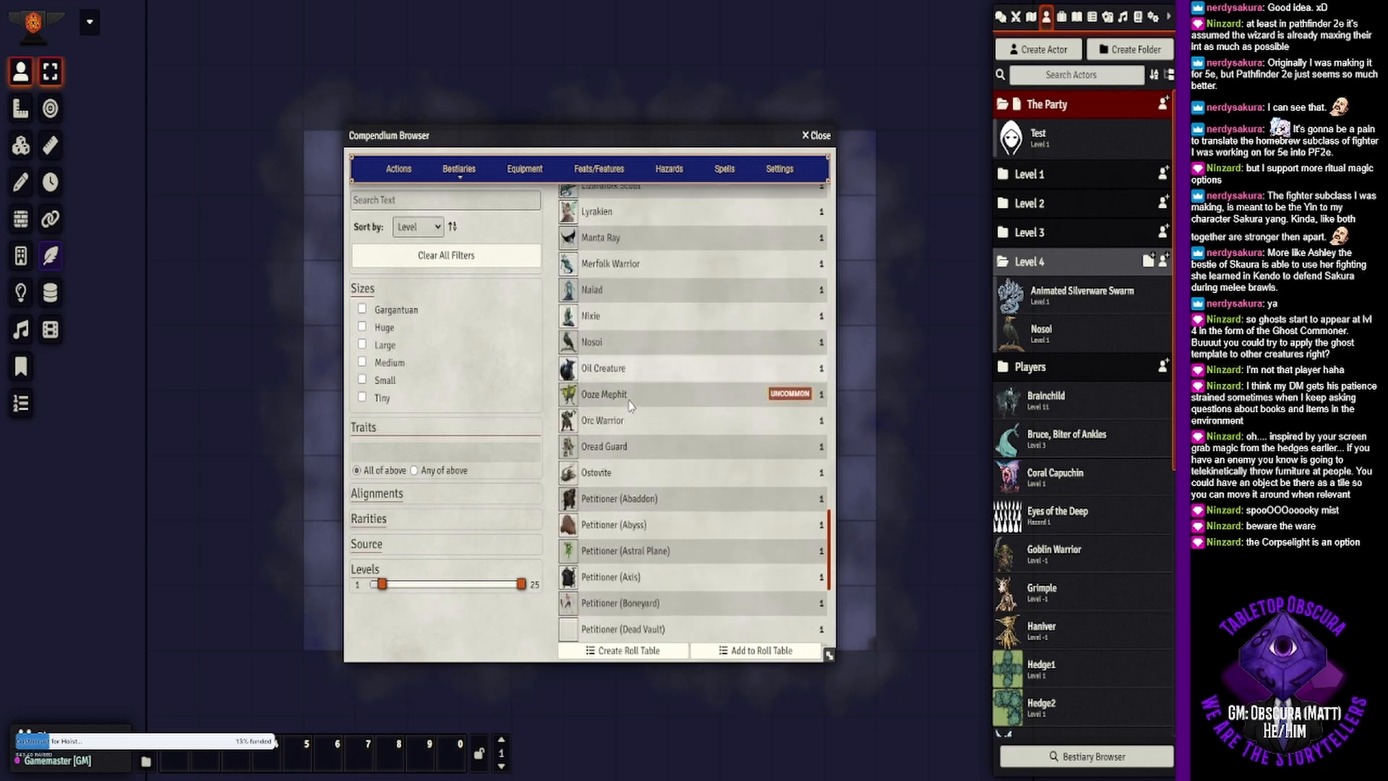
{"action": "scroll", "coordinate": [629, 406], "scroll_direction": "down", "scroll_amount": 5}
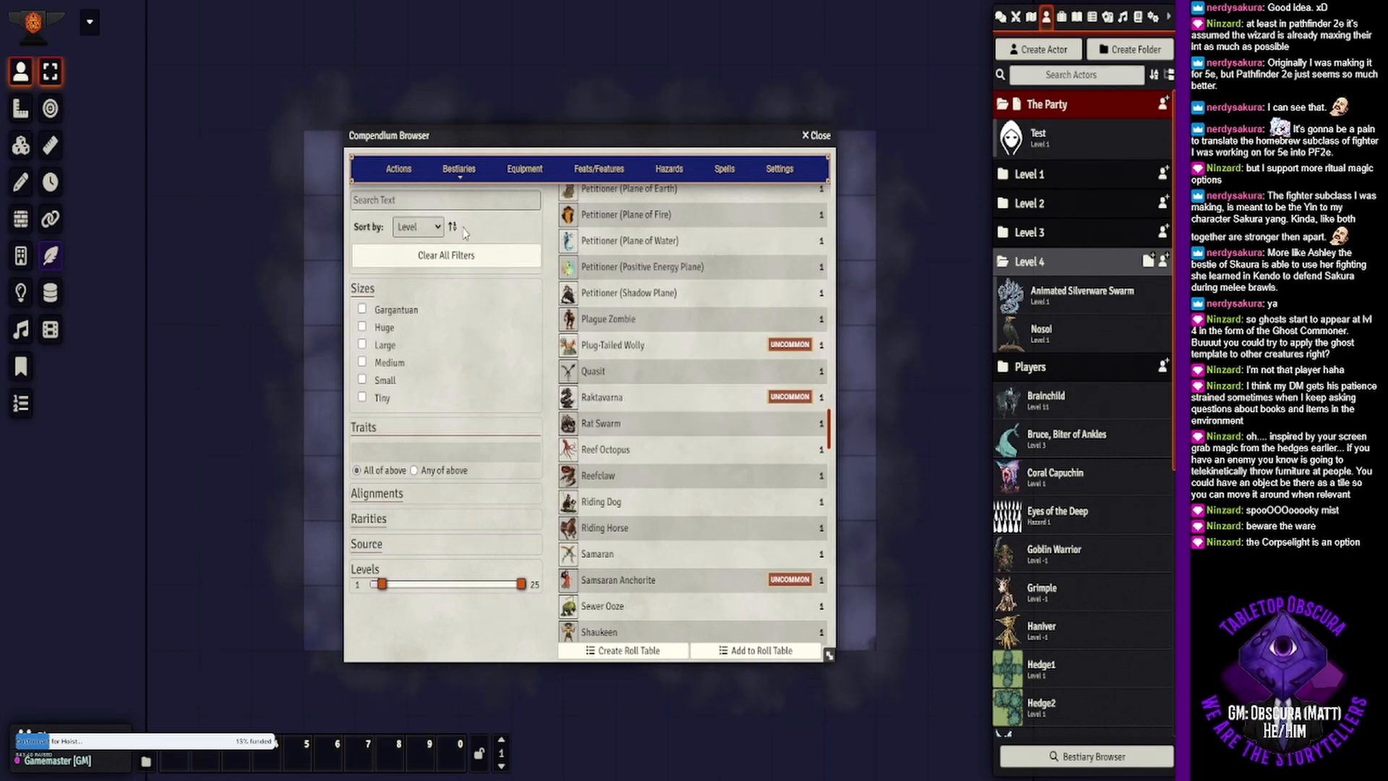
{"action": "scroll", "coordinate": [674, 400], "scroll_direction": "down", "scroll_amount": 5}
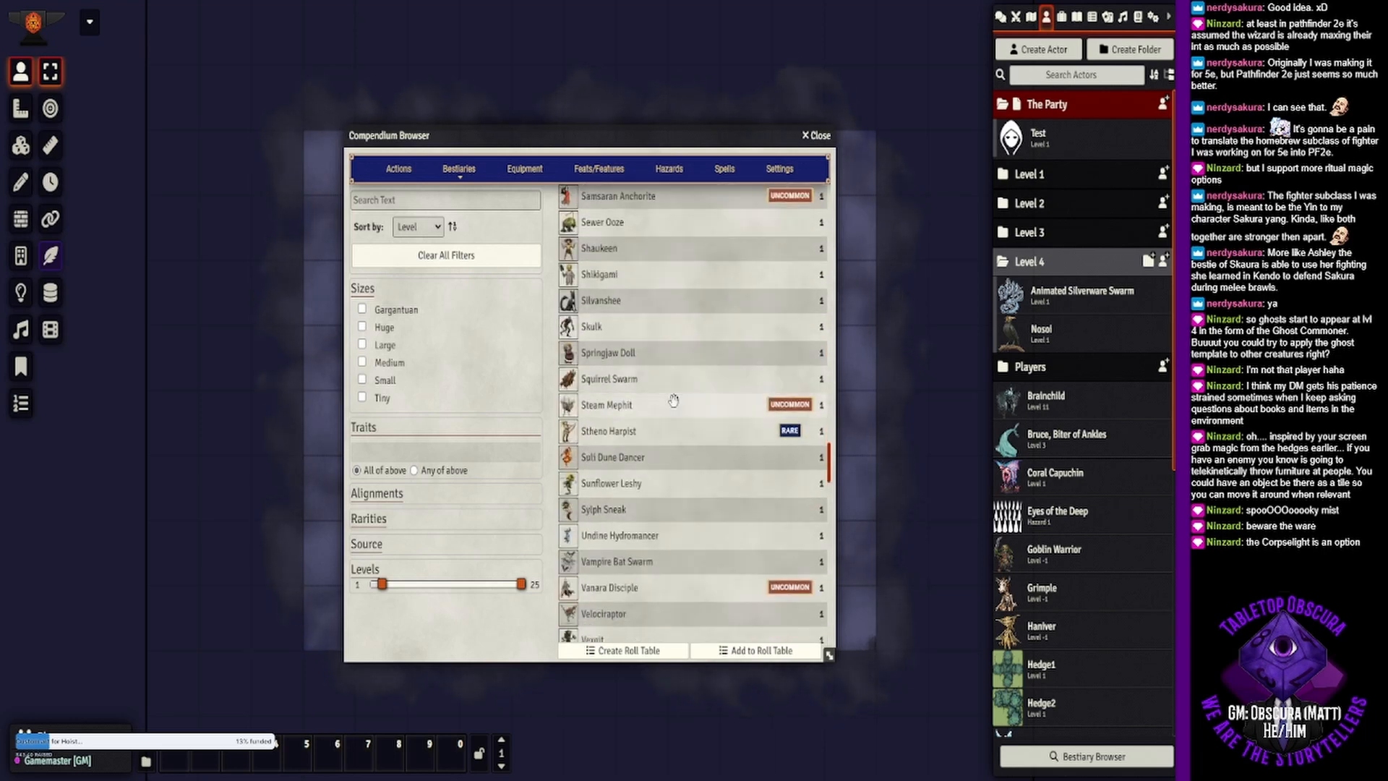
{"action": "scroll", "coordinate": [673, 400], "scroll_direction": "down", "scroll_amount": 2}
{"action": "scroll", "coordinate": [673, 400], "scroll_direction": "down", "scroll_amount": 4}
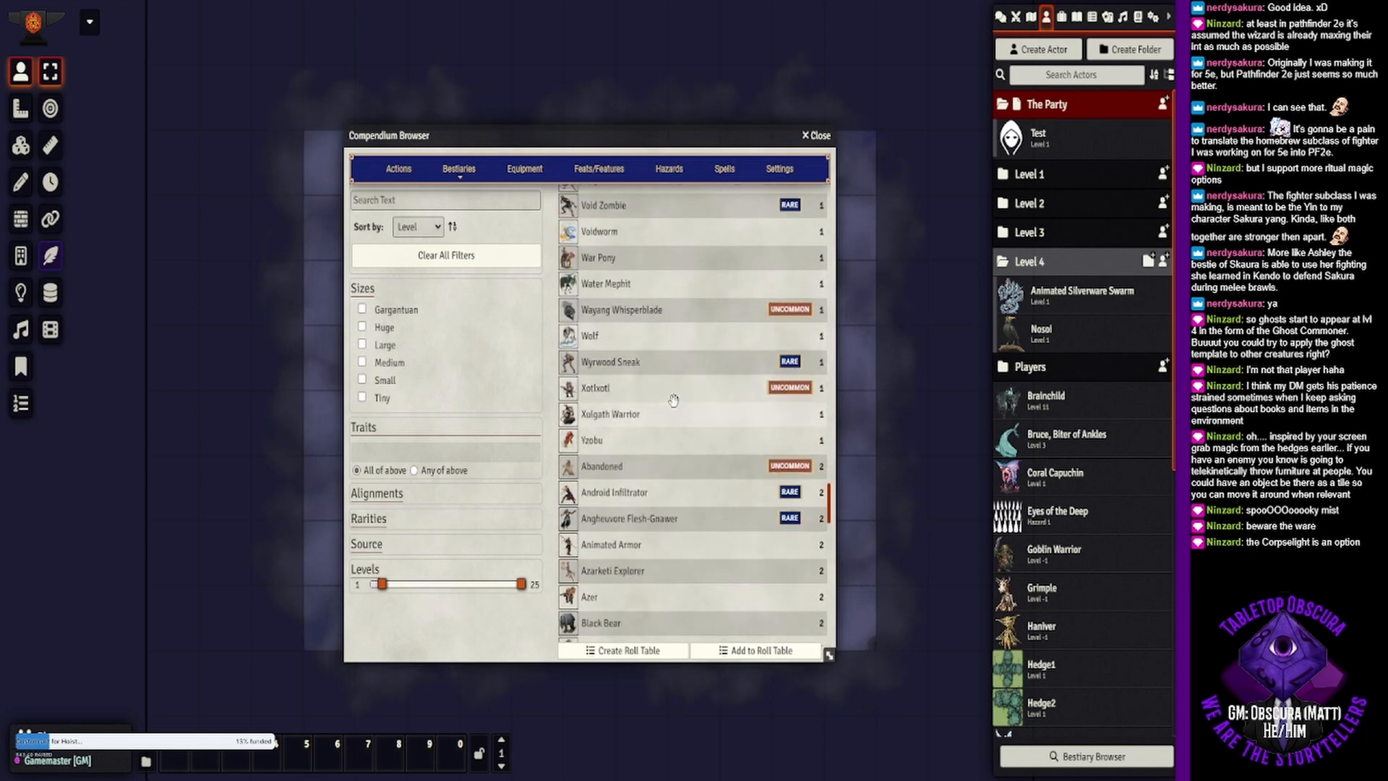
- Clear all bestiary filters and search the creatures for "corpse"
{"action": "left_click", "coordinate": [445, 255]}
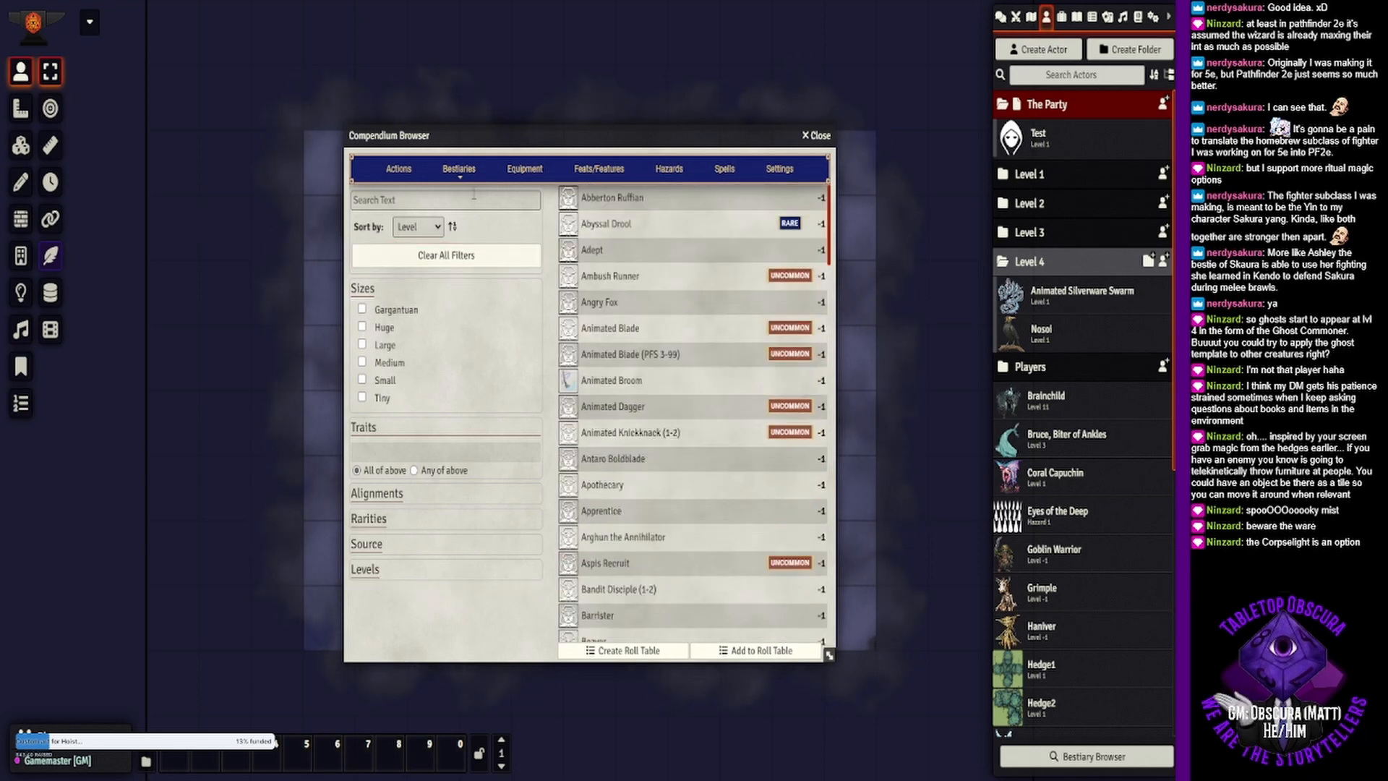
{"action": "left_click", "coordinate": [473, 197]}
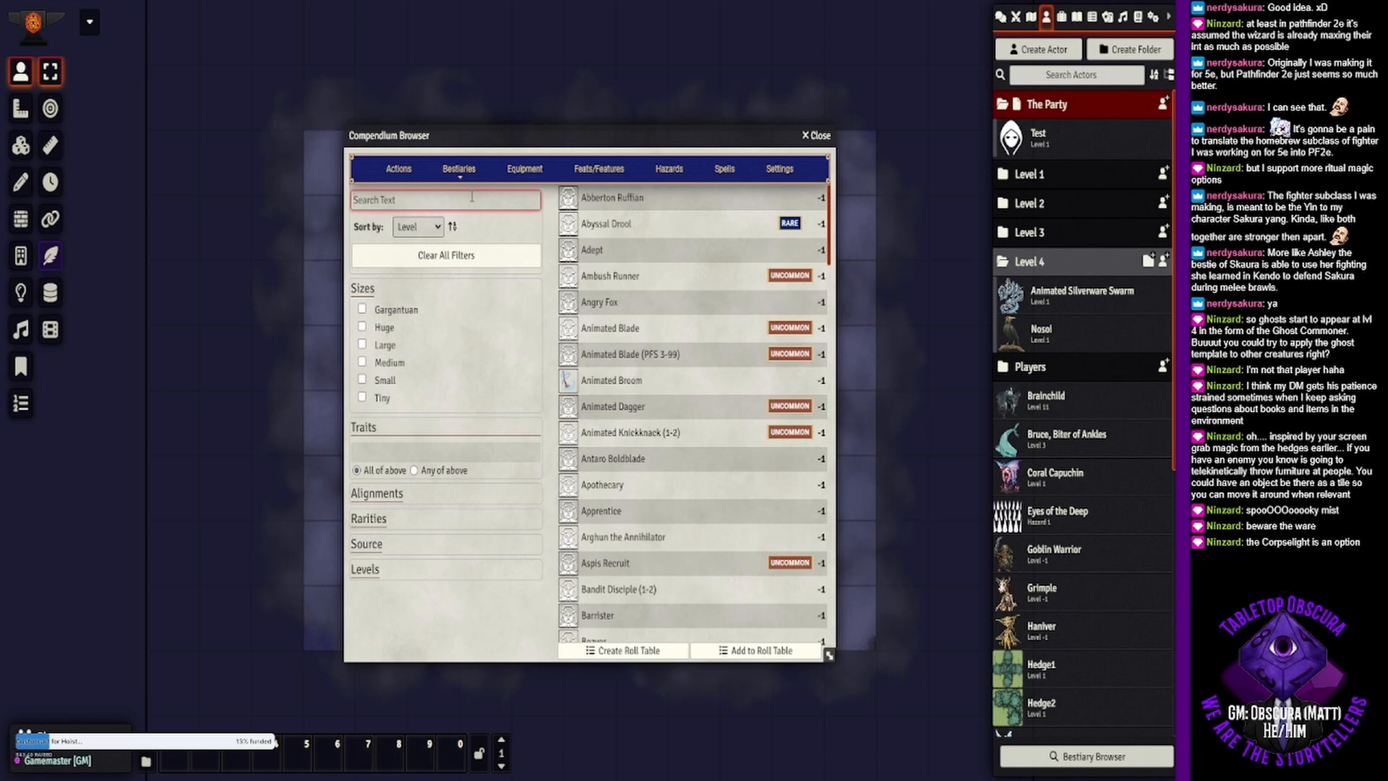
{"action": "type", "text": "corpse"}
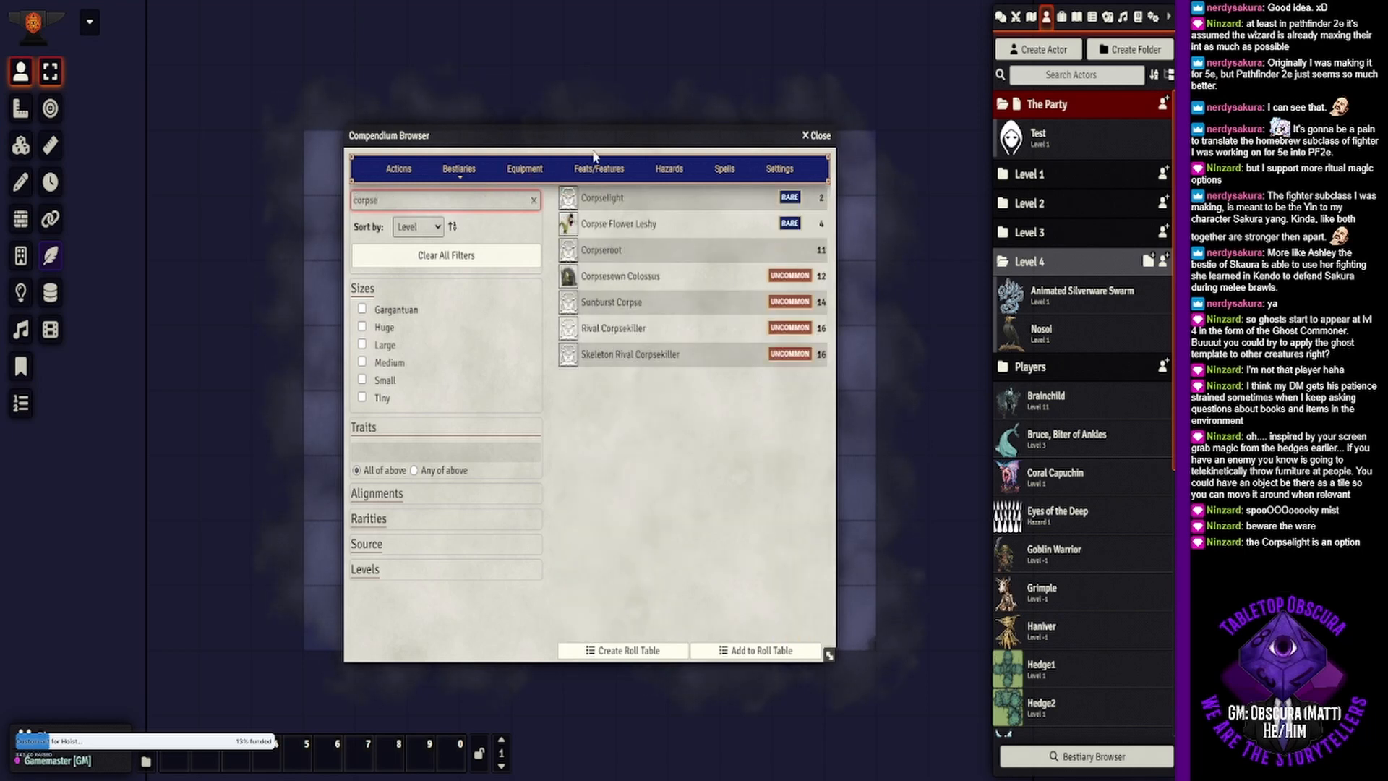
- Examine the Corpselight's attacks, actions and passives in its creature sheet, and close the sheet
{"action": "left_click", "coordinate": [614, 197]}
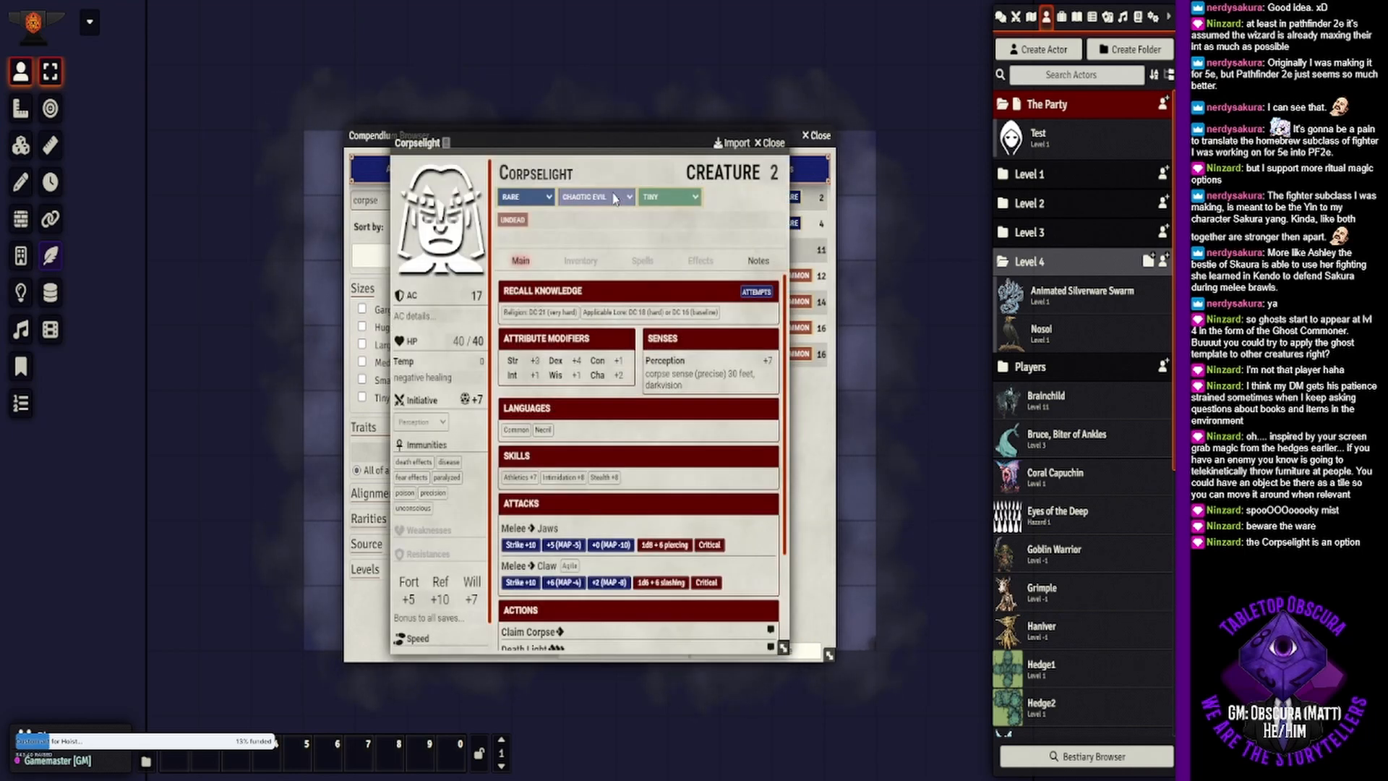
{"action": "scroll", "coordinate": [658, 393], "scroll_direction": "down", "scroll_amount": 1}
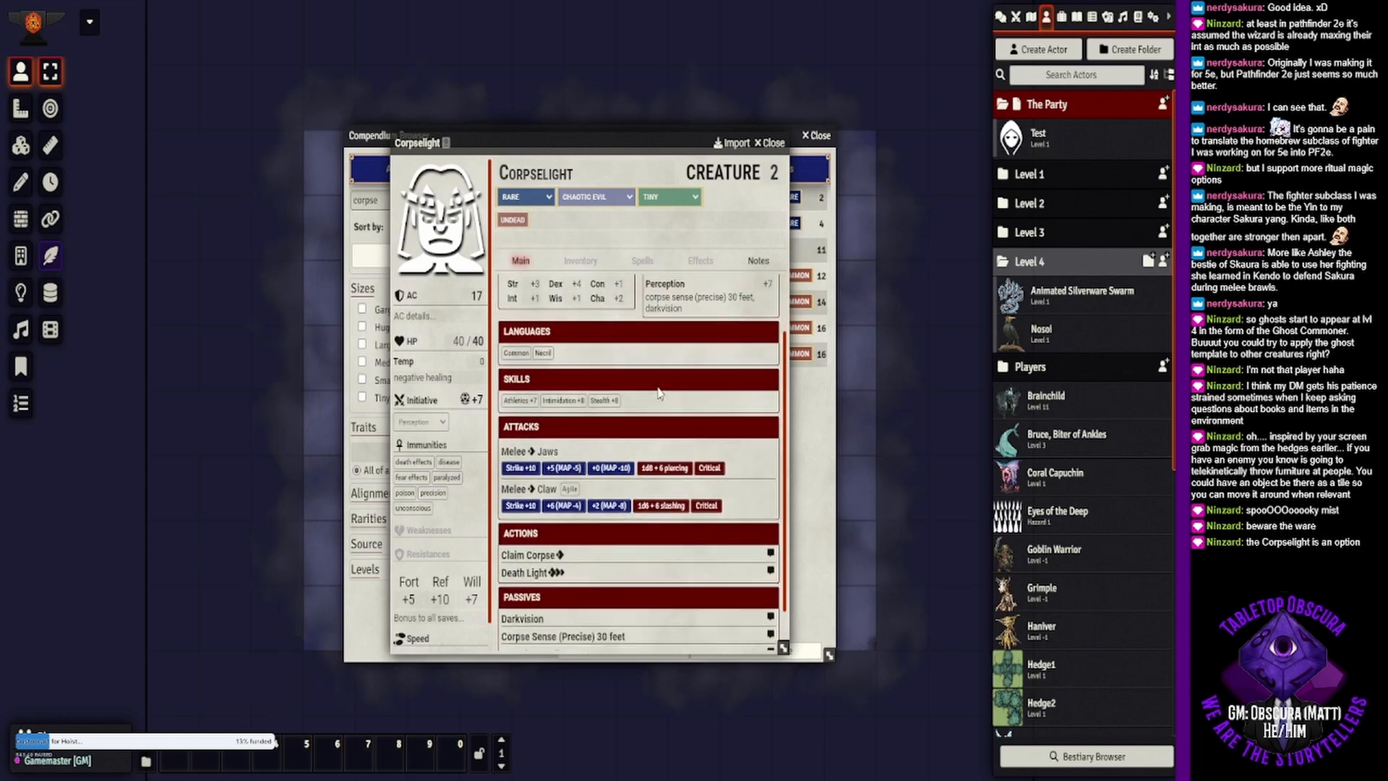
{"action": "scroll", "coordinate": [658, 392], "scroll_direction": "down", "scroll_amount": 1}
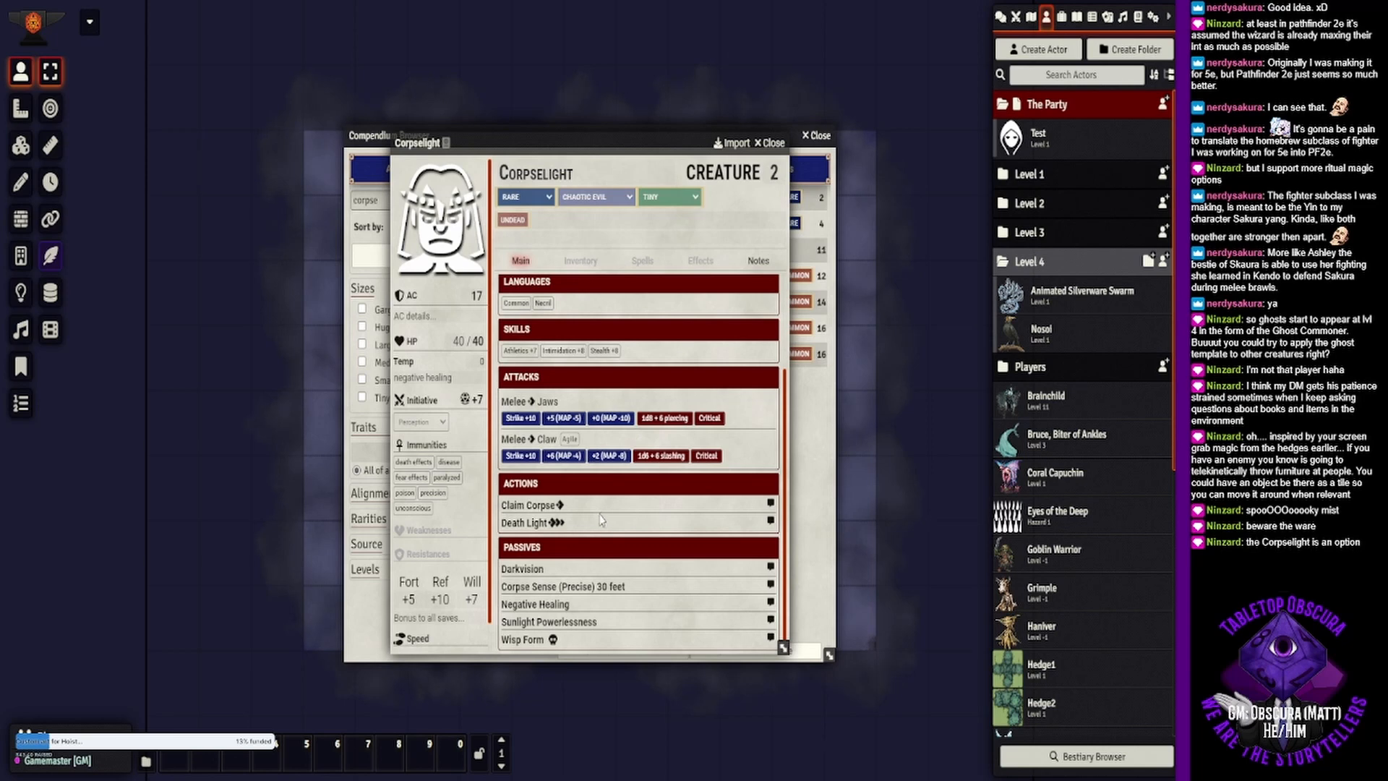
{"action": "left_click", "coordinate": [772, 142]}
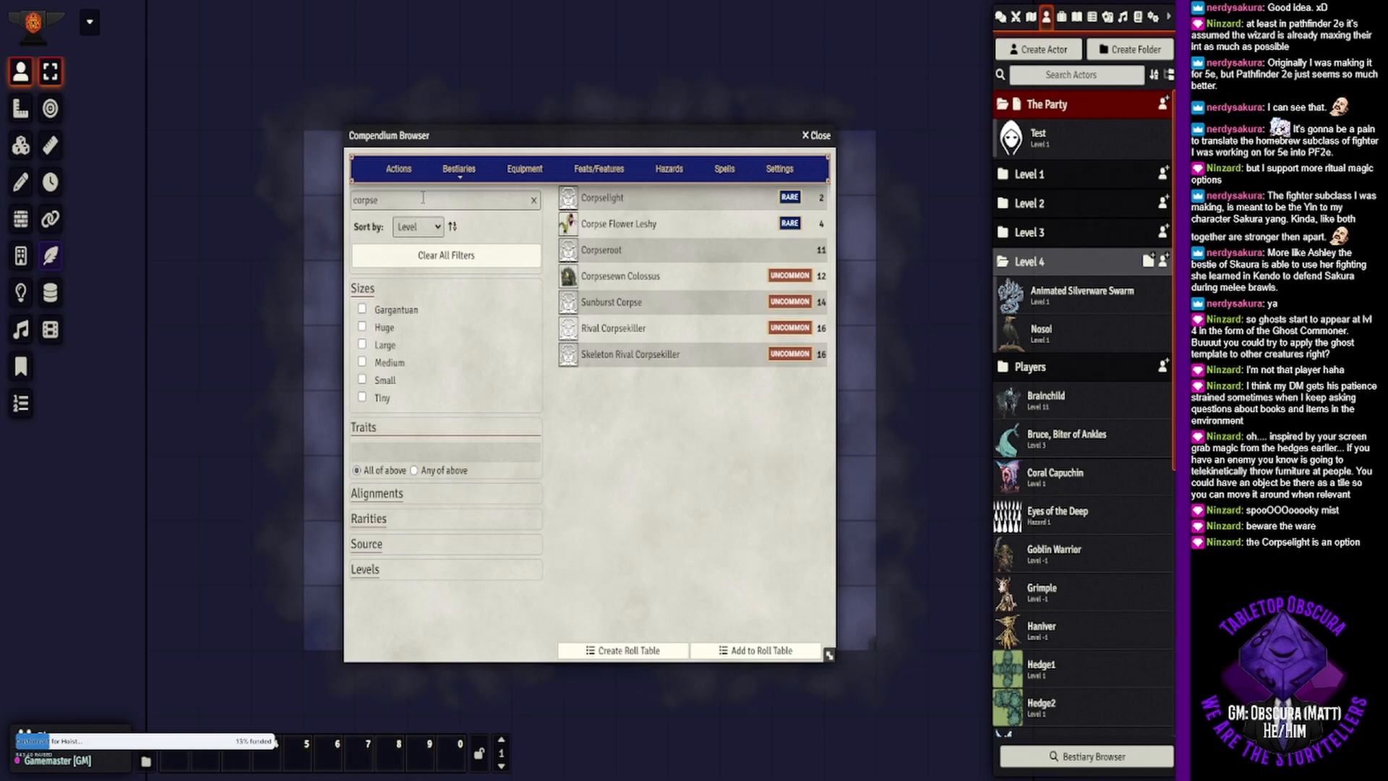
- Clear the creature search text, filter the bestiary by the Undead trait, and set the minimum level to 1
{"action": "left_click_drag", "start_coordinate": [423, 198], "coordinate": [304, 185]}
{"action": "key", "text": "BackSpace"}
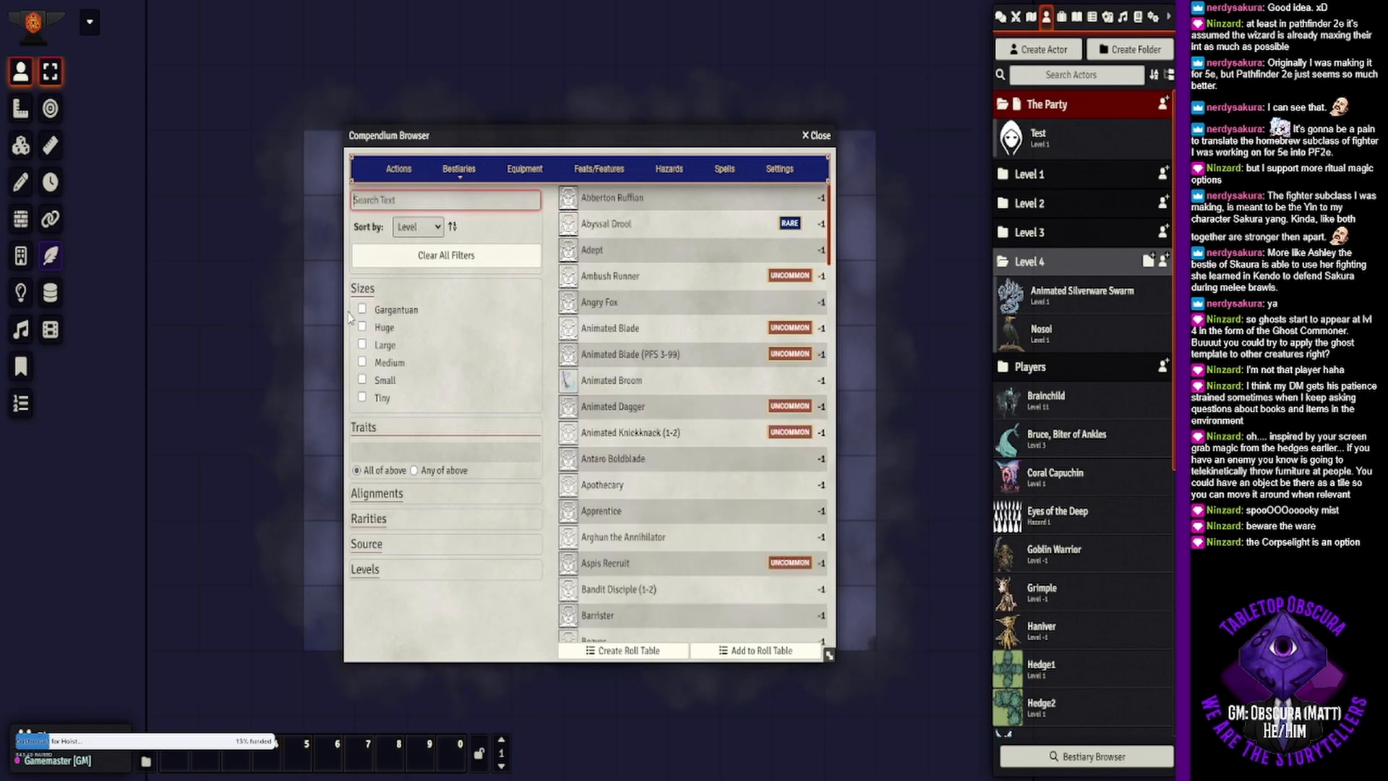
{"action": "left_click", "coordinate": [428, 446]}
{"action": "type", "text": "undead"}
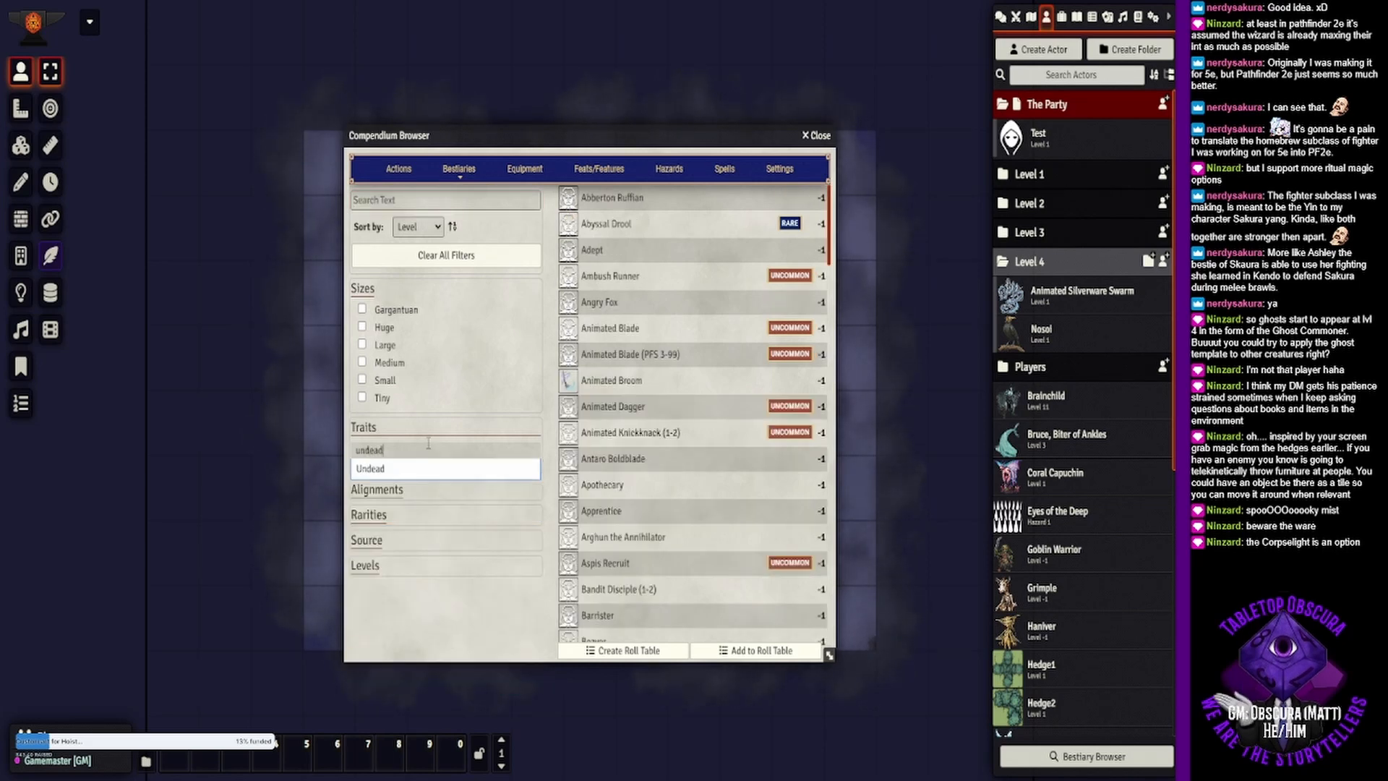
{"action": "key", "text": "Return"}
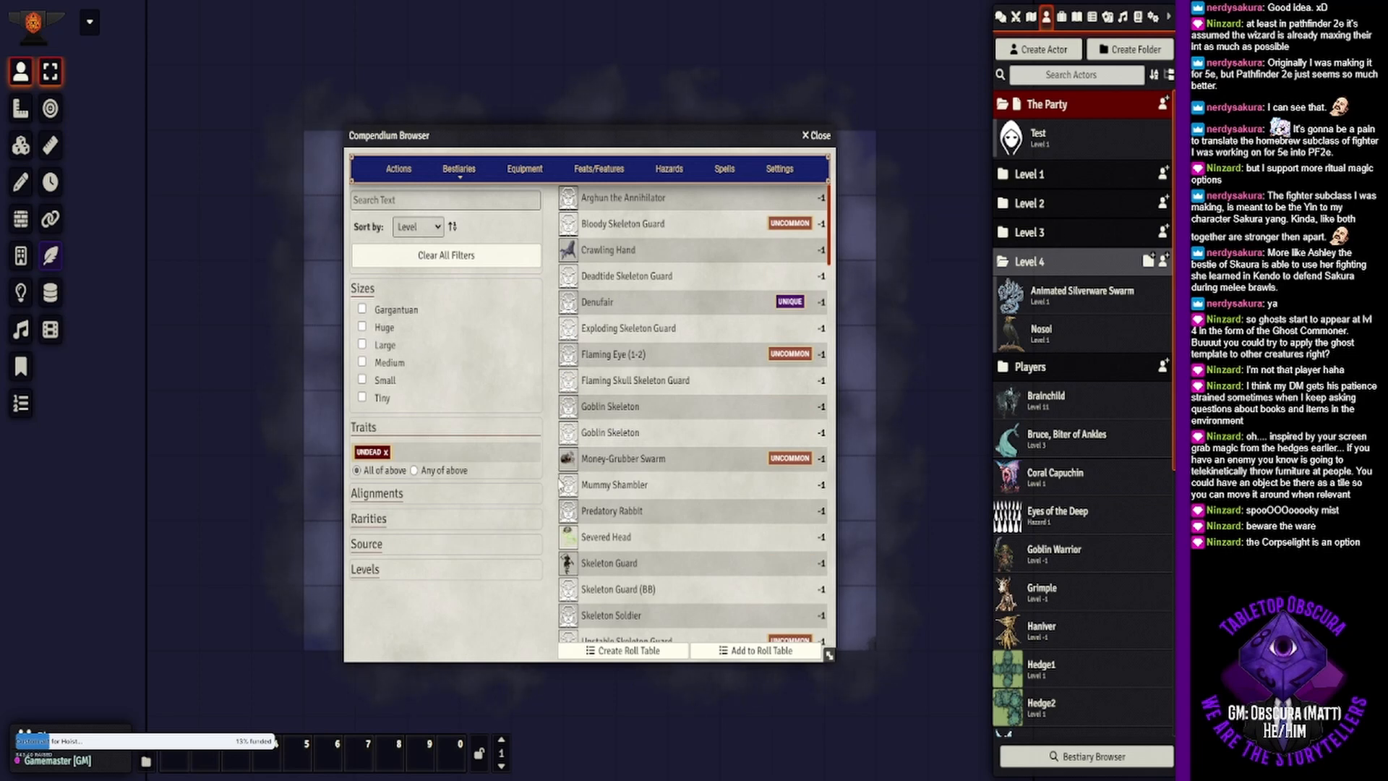
{"action": "left_click", "coordinate": [409, 577]}
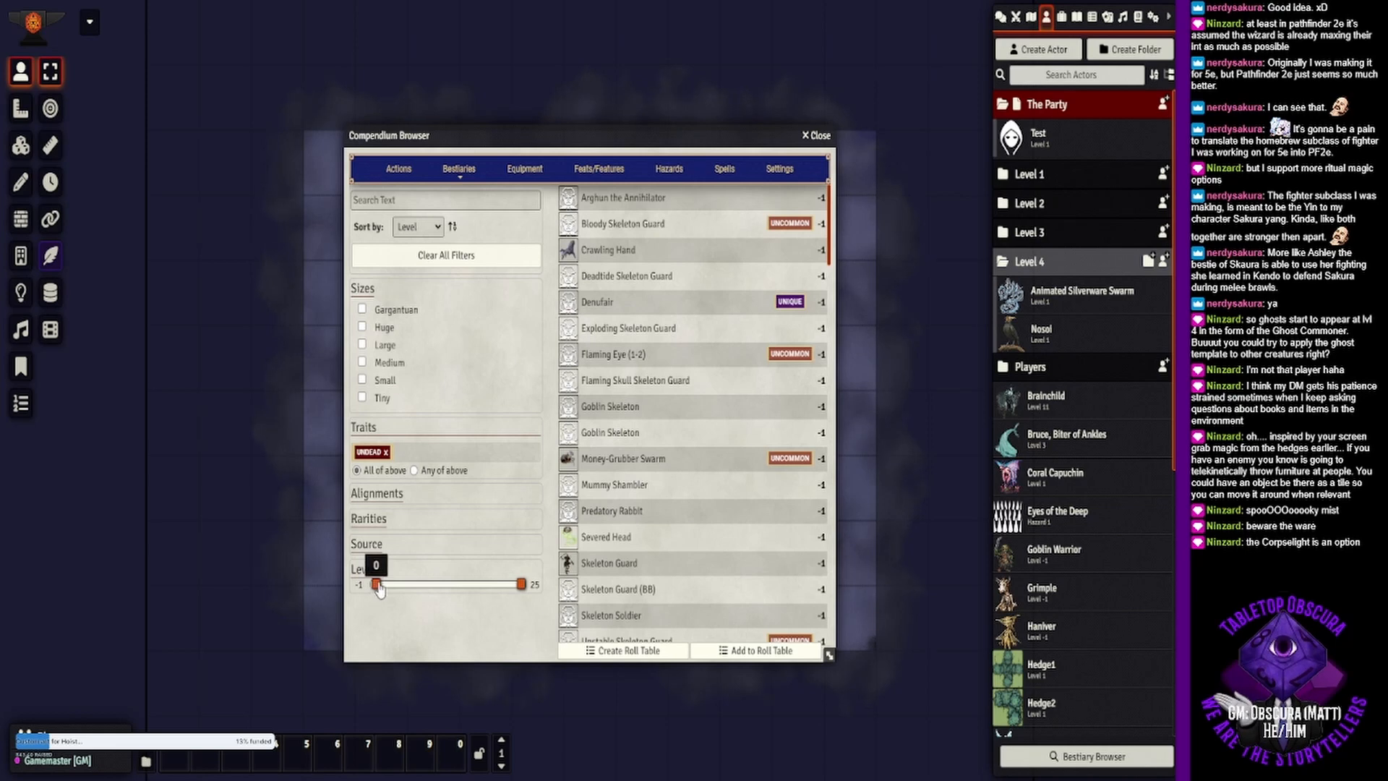
{"action": "left_click_drag", "start_coordinate": [380, 589], "coordinate": [383, 588]}
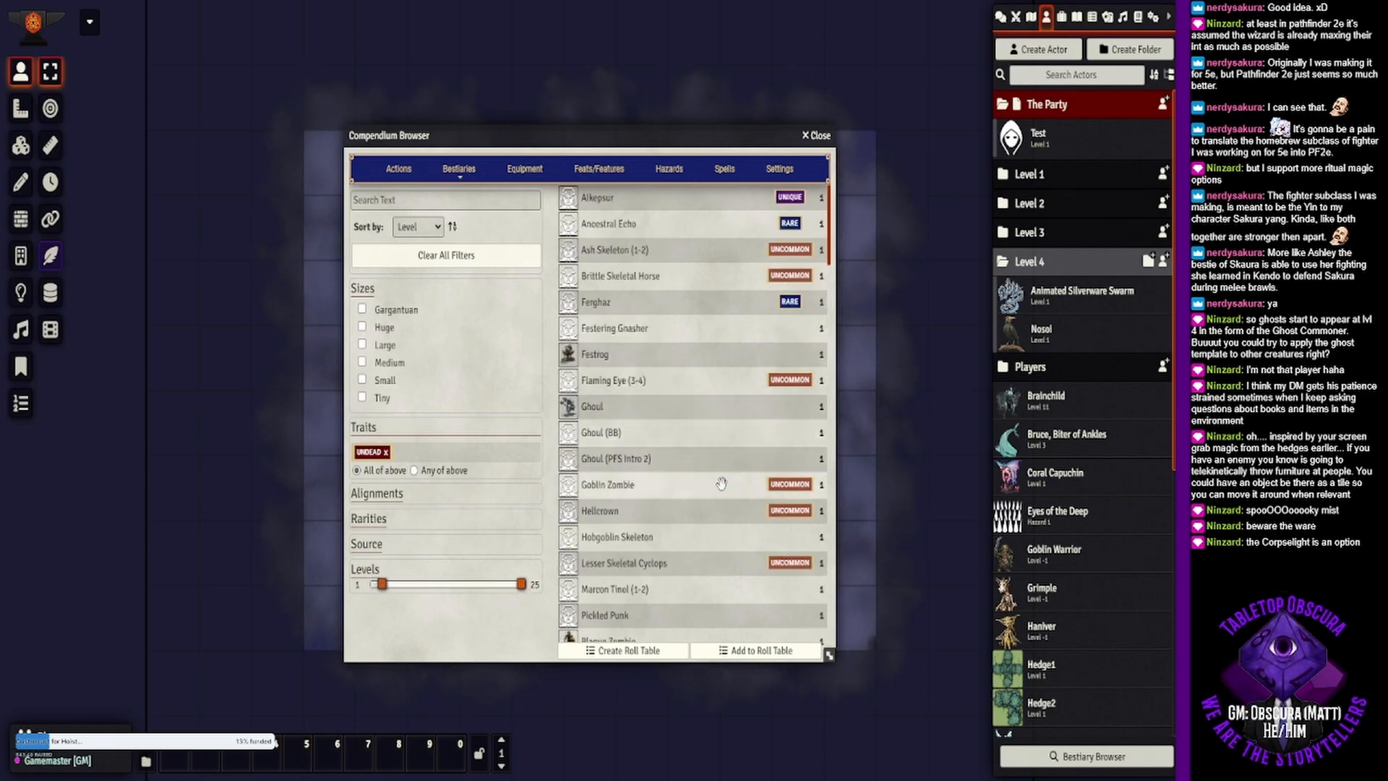
- Look through the level 1 undead for haunted-house candidates, and raise the minimum level filter to 2
{"action": "scroll", "coordinate": [661, 399], "scroll_direction": "down", "scroll_amount": 5}
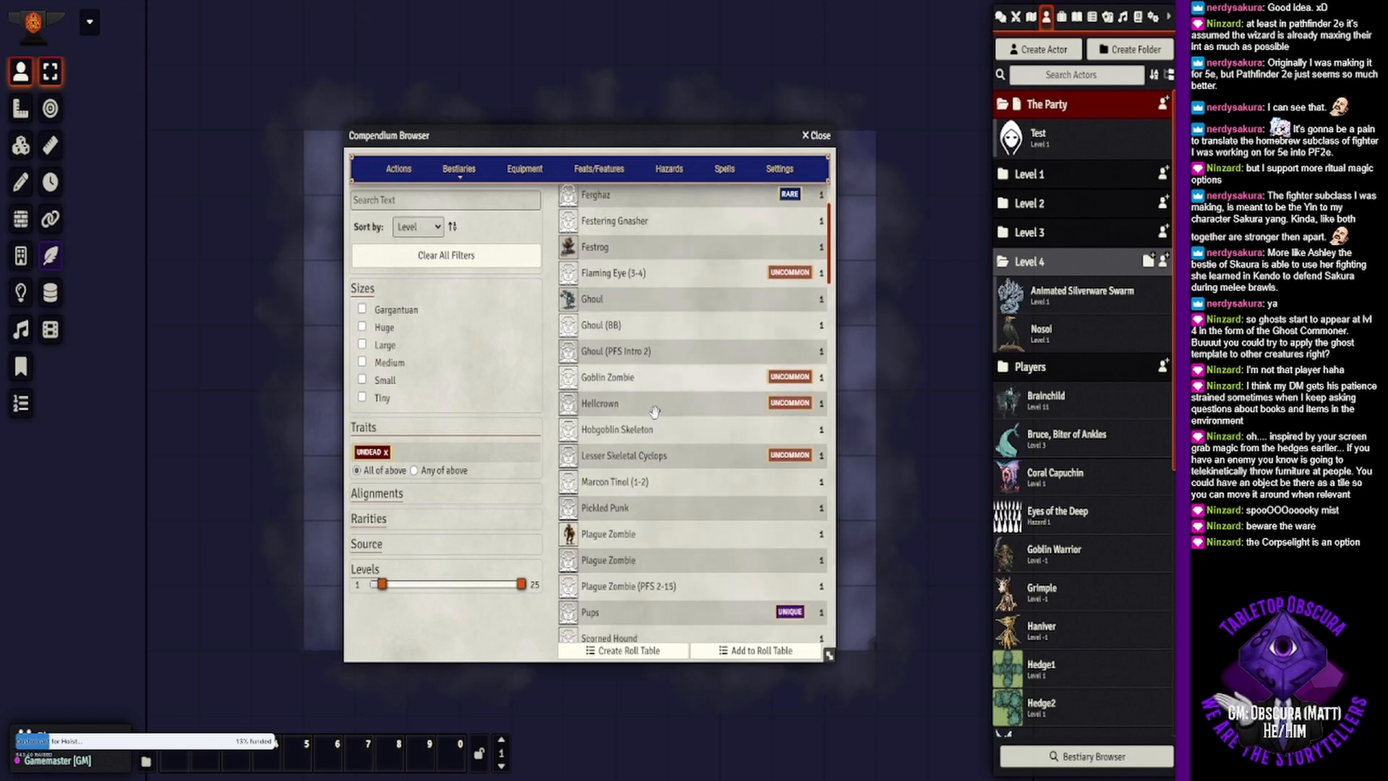
{"action": "scroll", "coordinate": [654, 412], "scroll_direction": "down", "scroll_amount": 3}
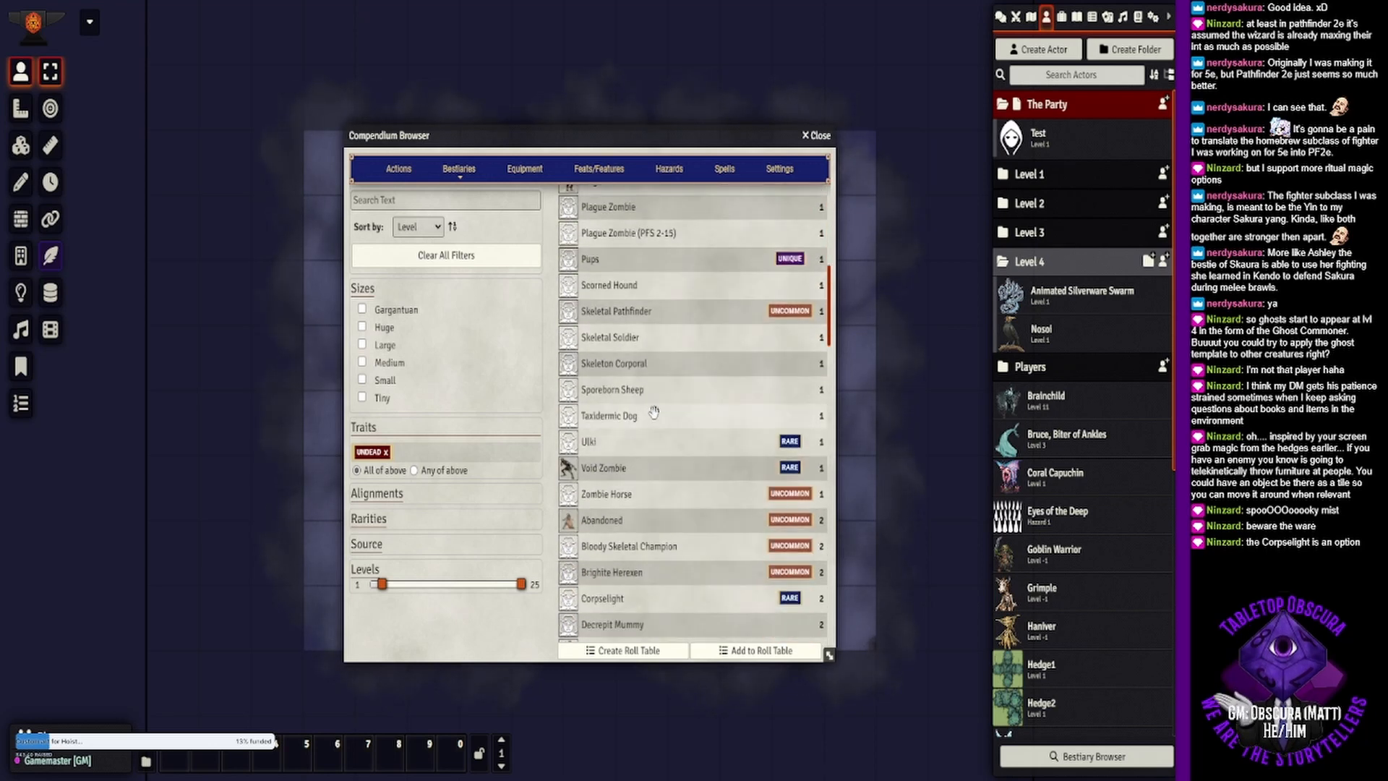
{"action": "scroll", "coordinate": [654, 412], "scroll_direction": "down", "scroll_amount": 1}
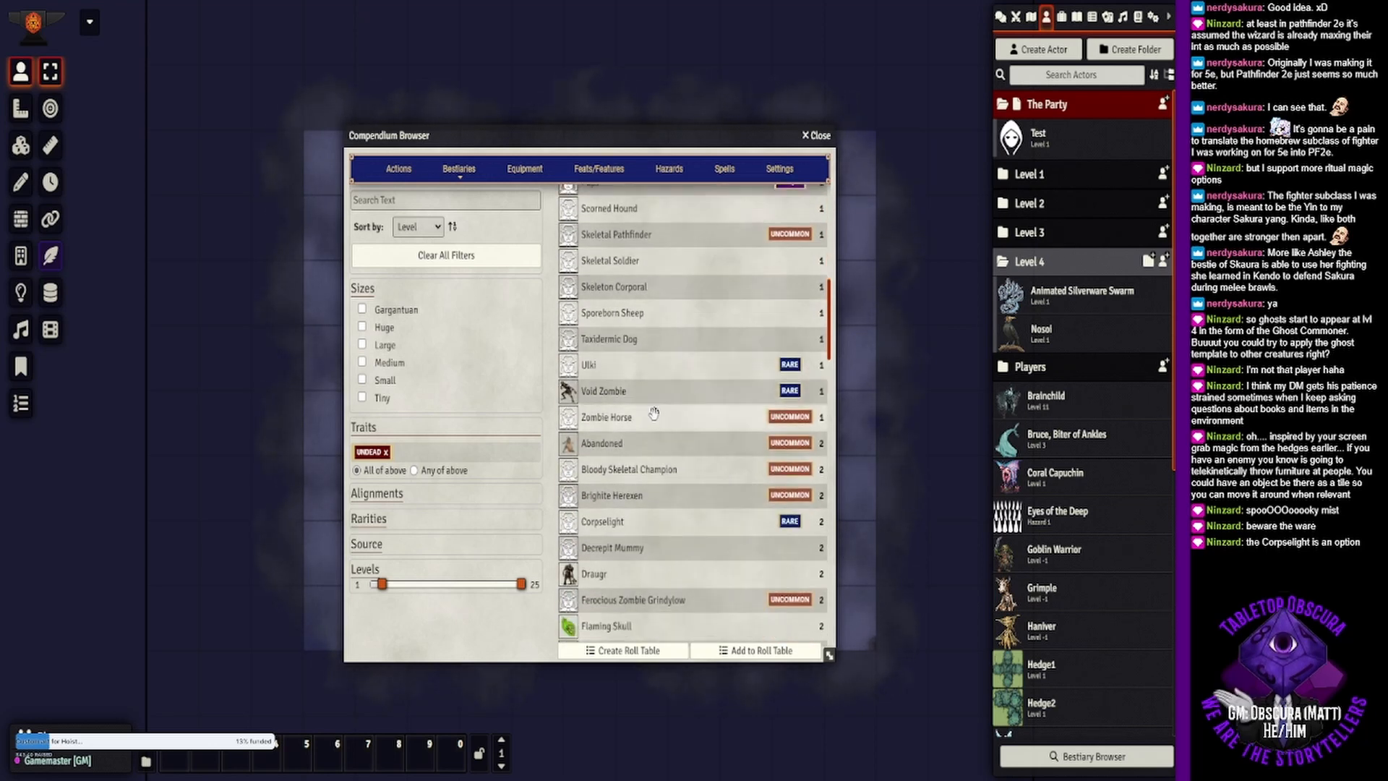
{"action": "scroll", "coordinate": [654, 414], "scroll_direction": "up", "scroll_amount": 4}
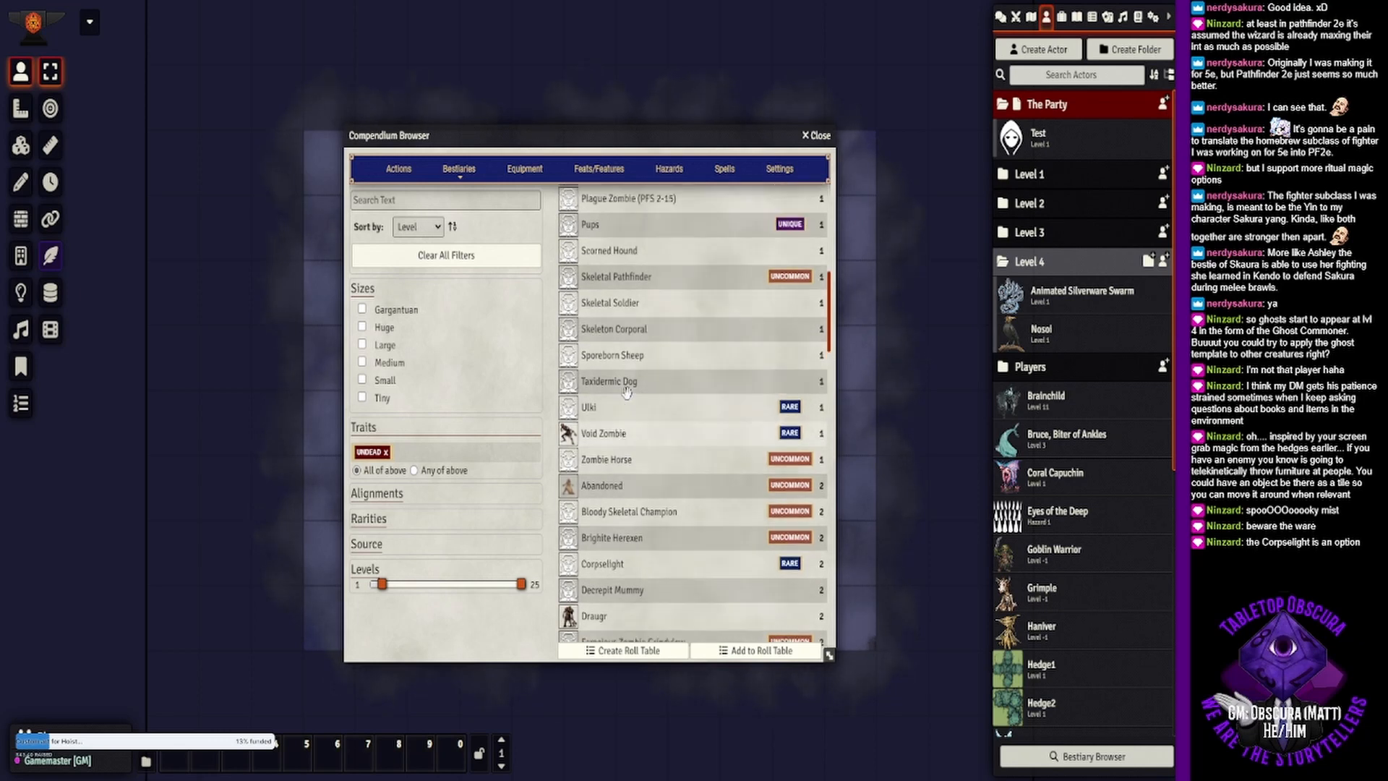
{"action": "scroll", "coordinate": [628, 402], "scroll_direction": "up", "scroll_amount": 4}
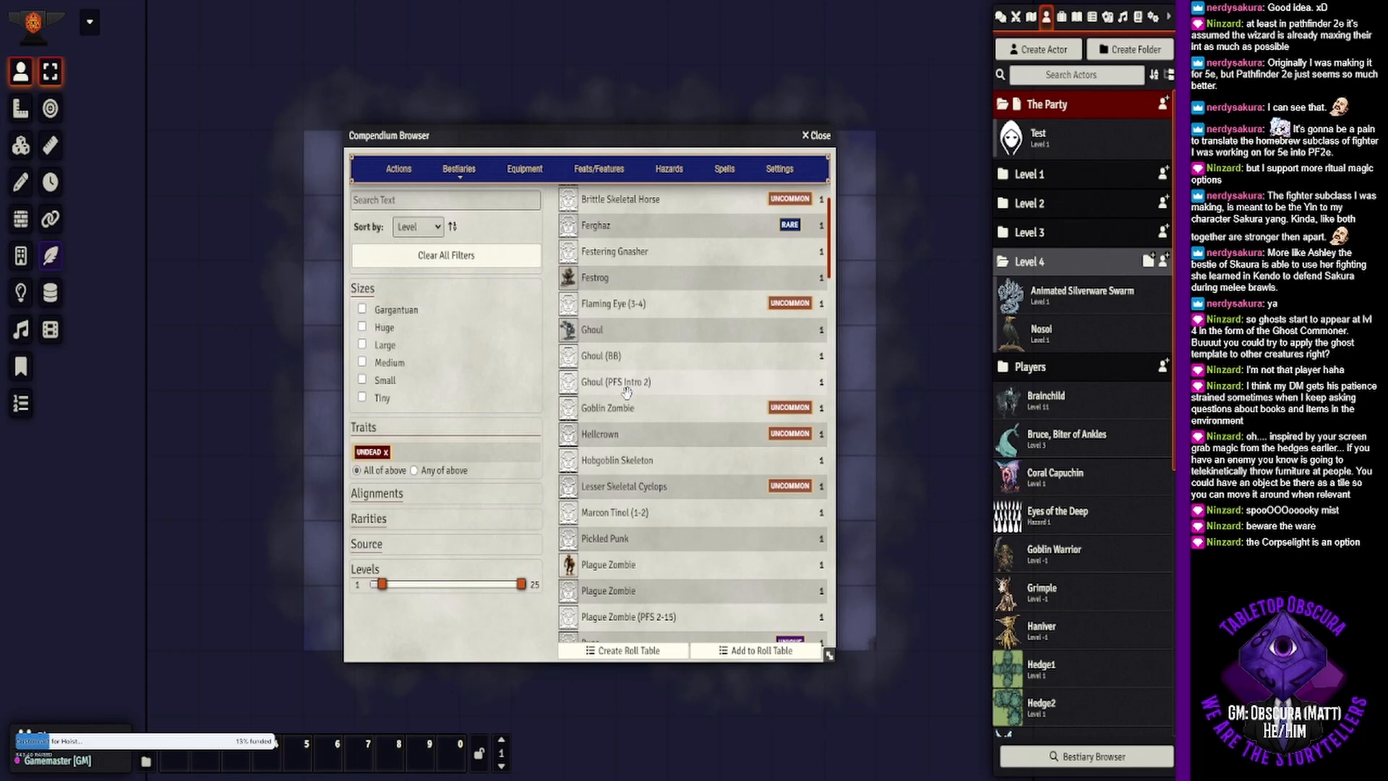
{"action": "scroll", "coordinate": [627, 392], "scroll_direction": "up", "scroll_amount": 1}
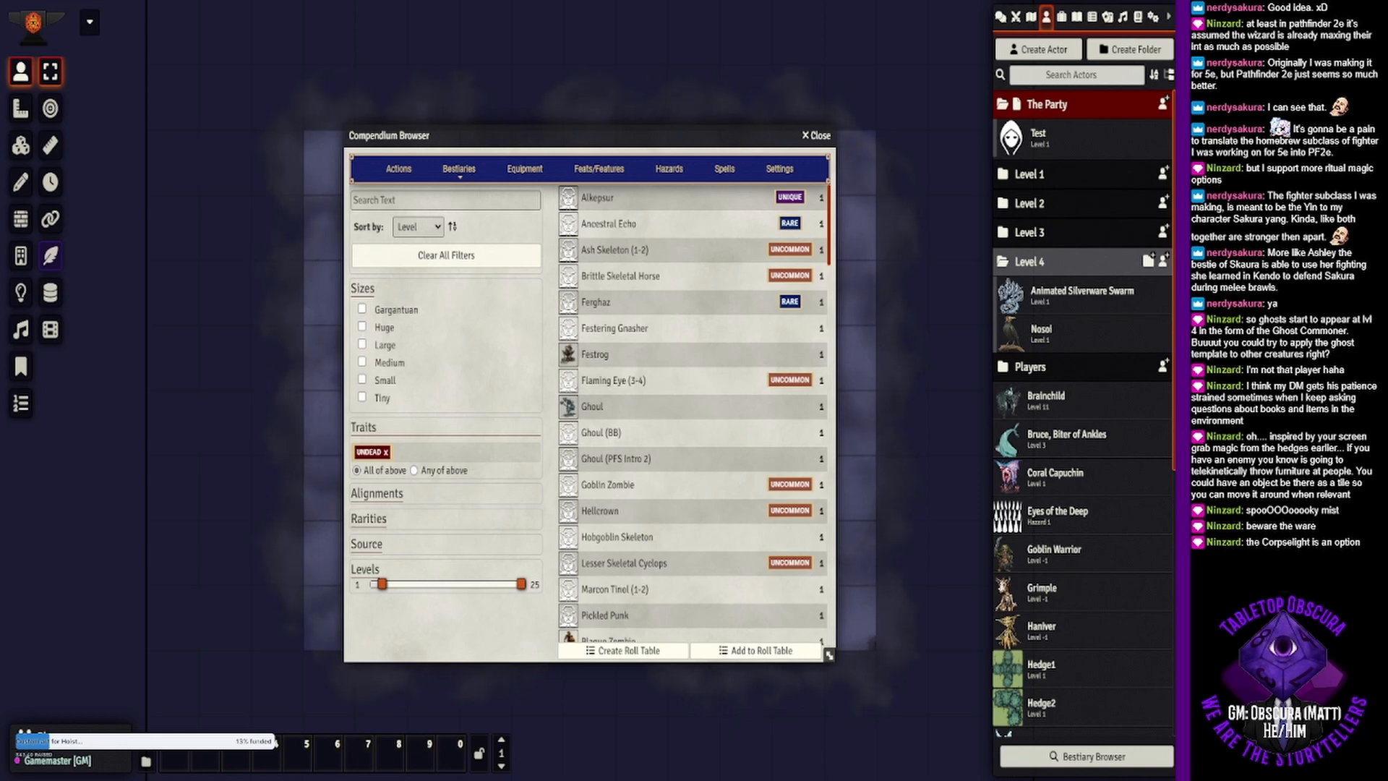
{"action": "left_click_drag", "start_coordinate": [382, 584], "coordinate": [388, 584]}
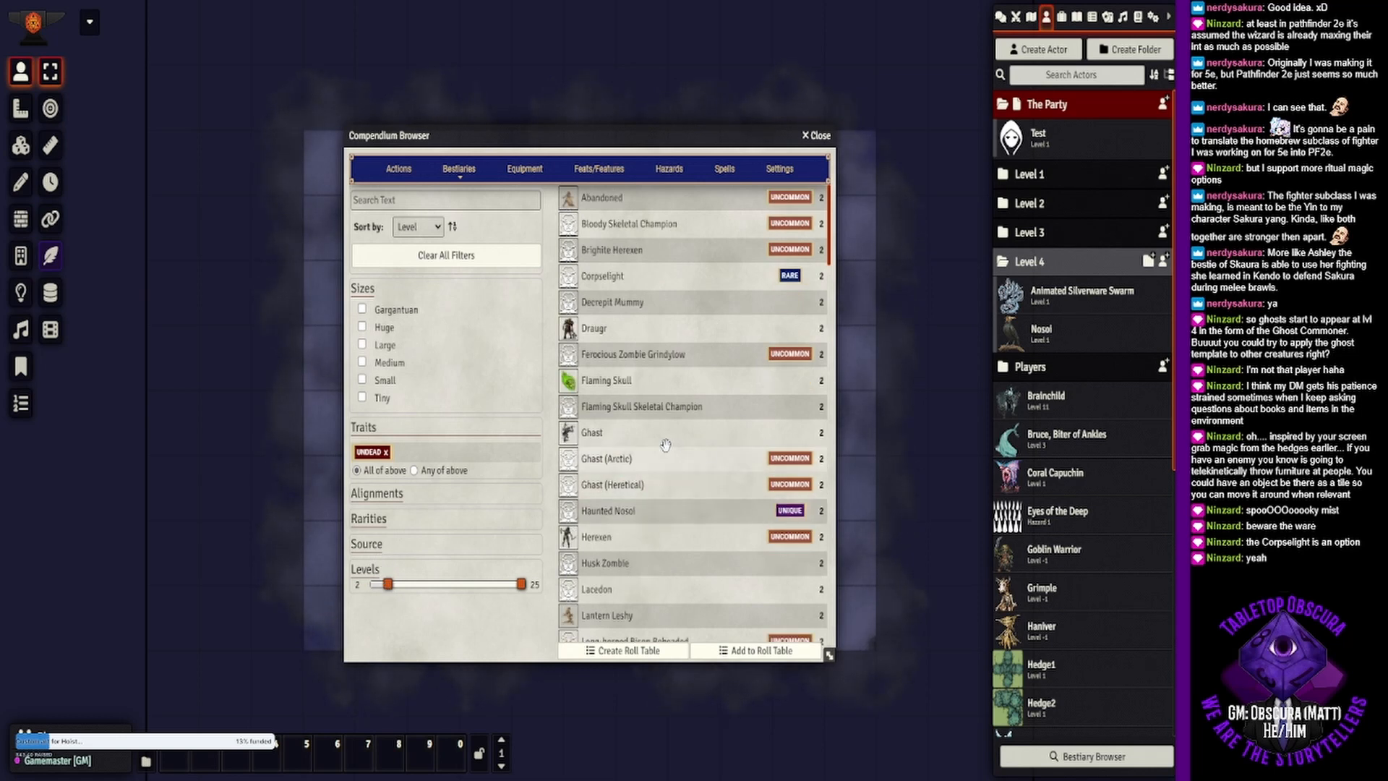
- Check the Flaming Skull's creature sheet and add the creature to the Level 4 actor folder
{"action": "left_click", "coordinate": [607, 381]}
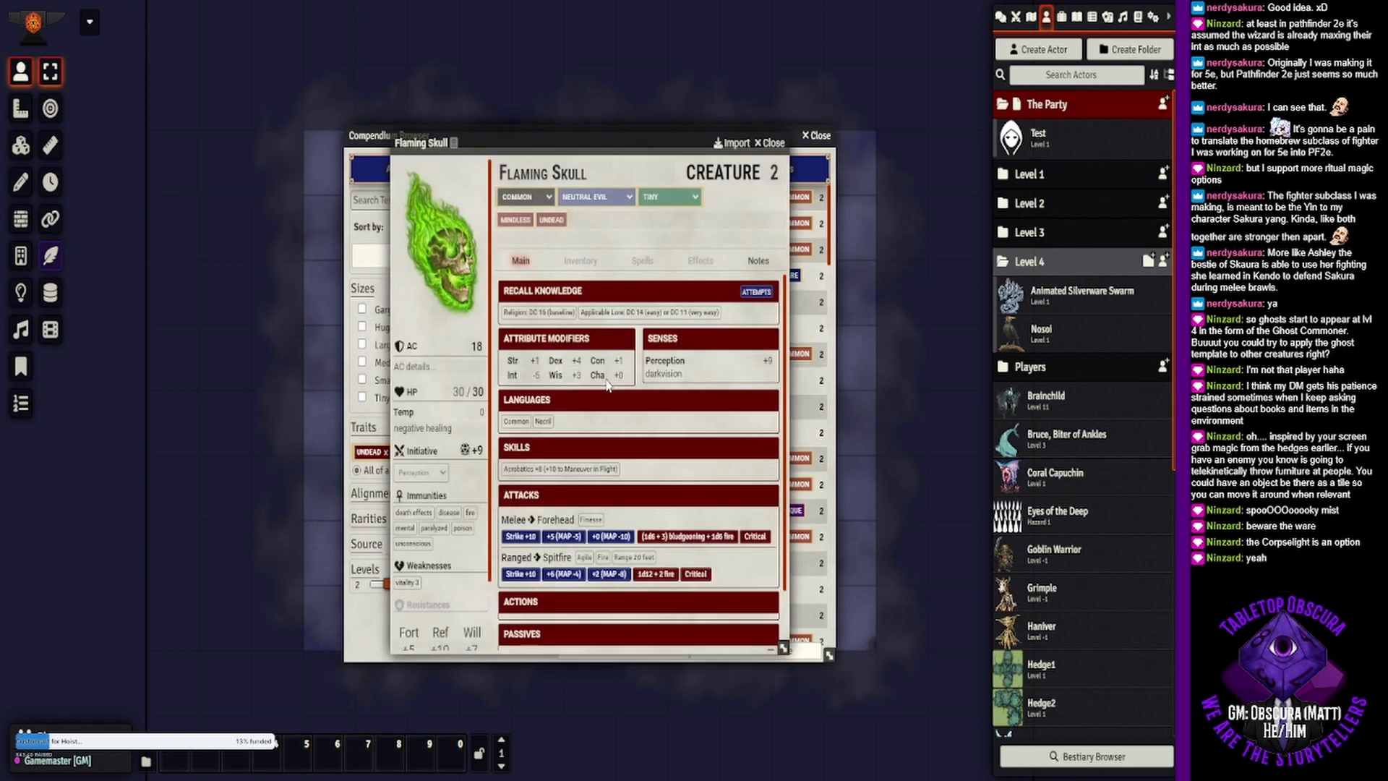
{"action": "left_click", "coordinate": [783, 142]}
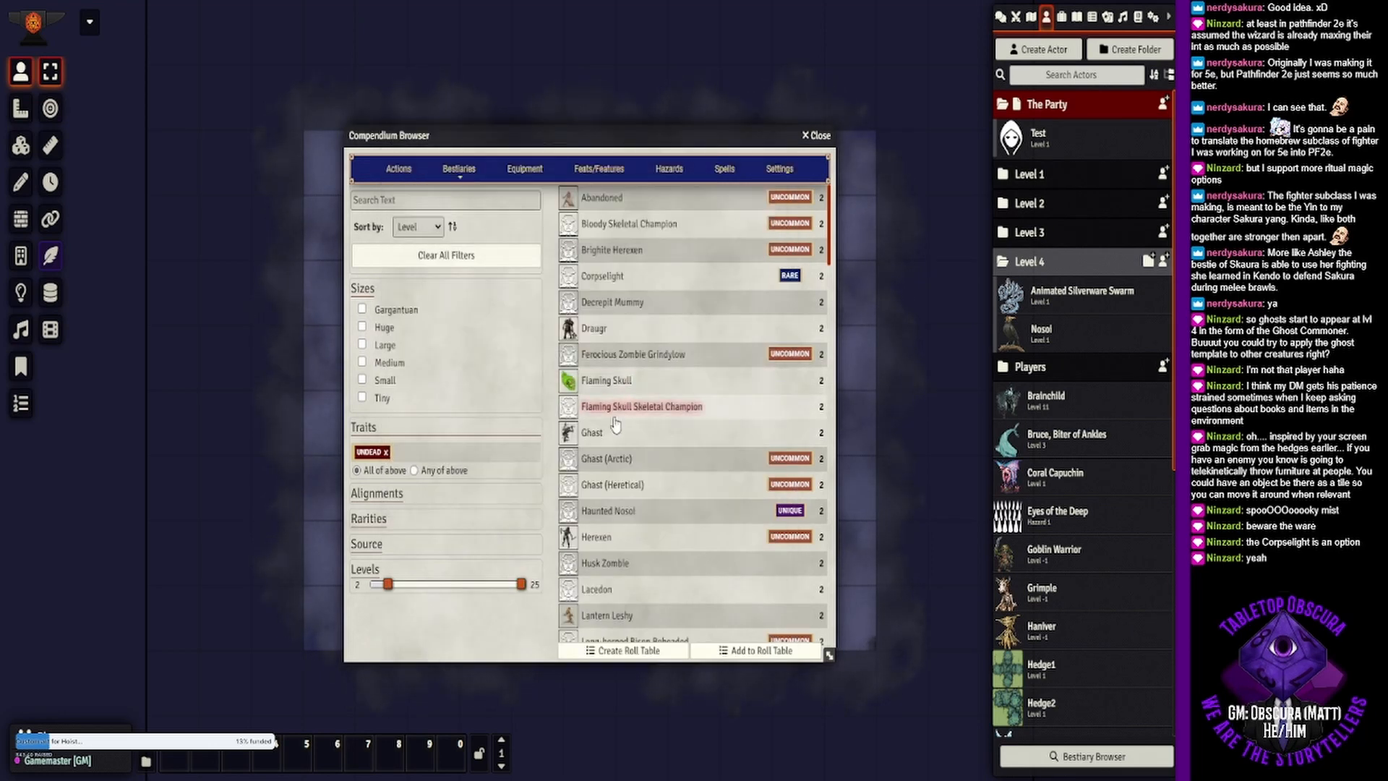
{"action": "left_click_drag", "start_coordinate": [904, 372], "coordinate": [1030, 262]}
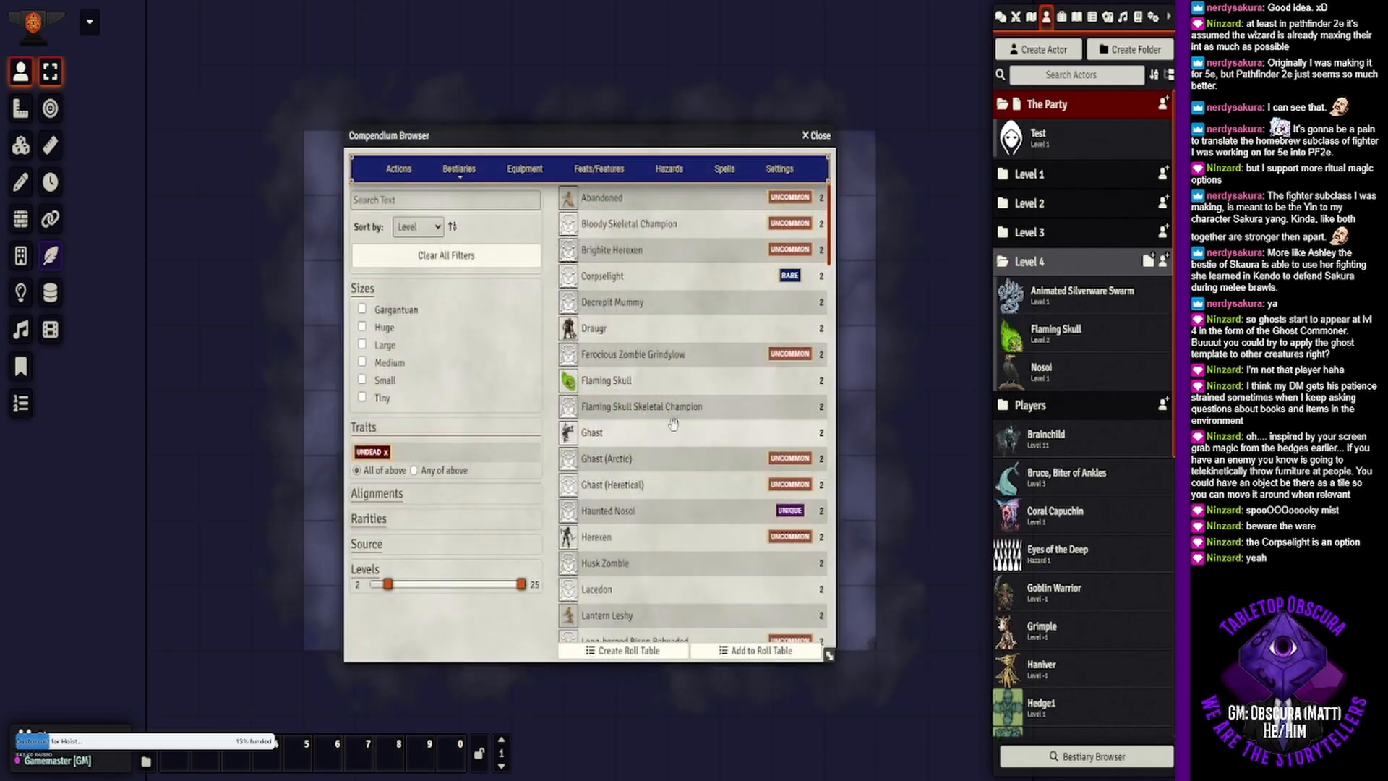
- Read the Abandoned's stats and description notes, and add the creature to the Level 4 actor folder
{"action": "left_click", "coordinate": [604, 204]}
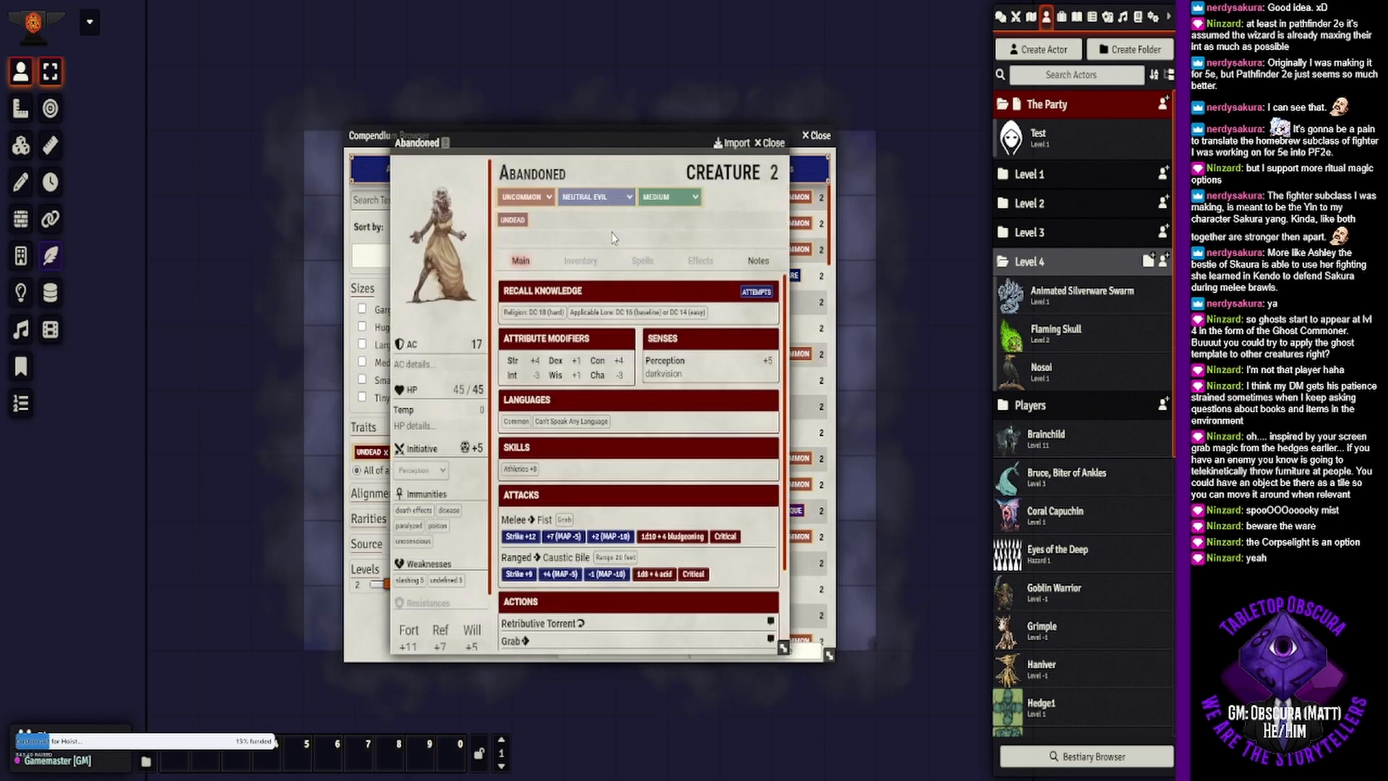
{"action": "left_click", "coordinate": [759, 261]}
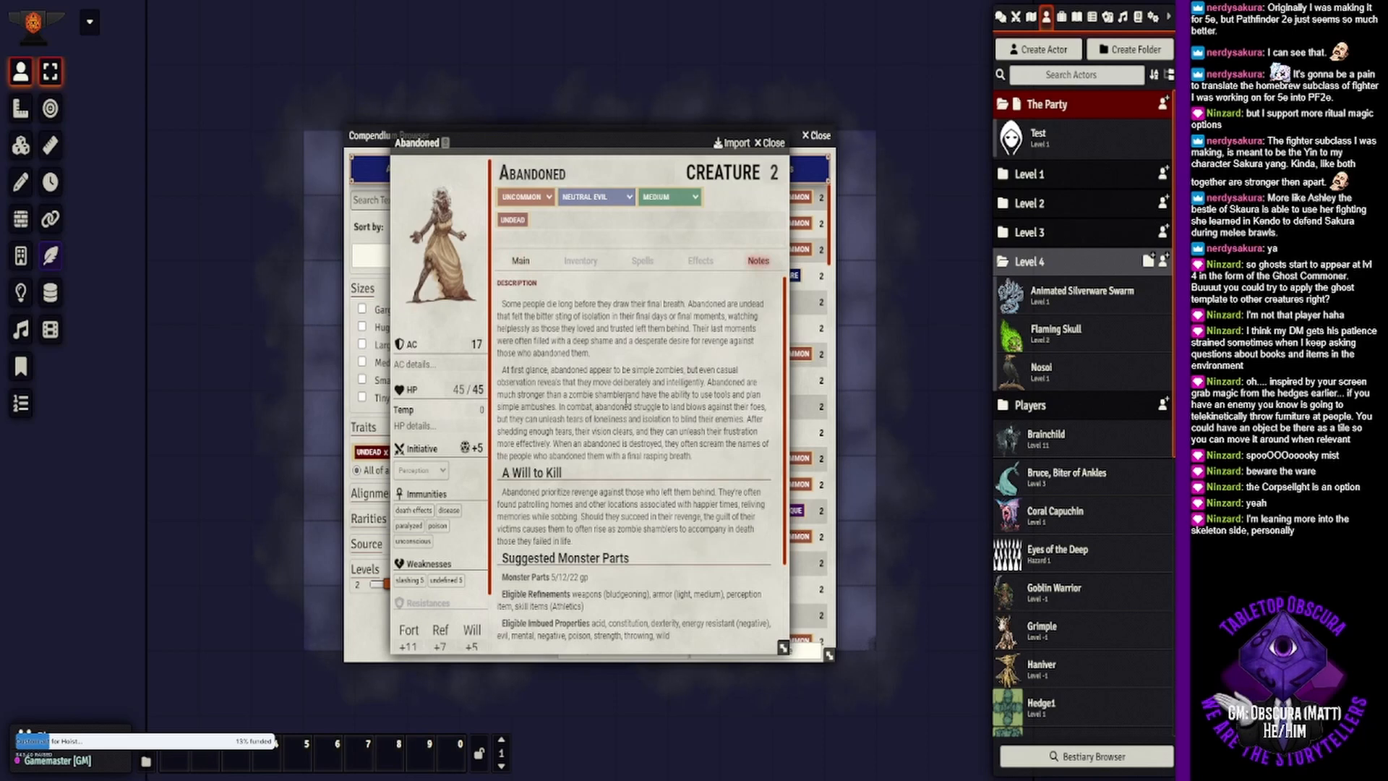
{"action": "scroll", "coordinate": [626, 410], "scroll_direction": "down", "scroll_amount": 3}
{"action": "scroll", "coordinate": [636, 518], "scroll_direction": "up", "scroll_amount": 3}
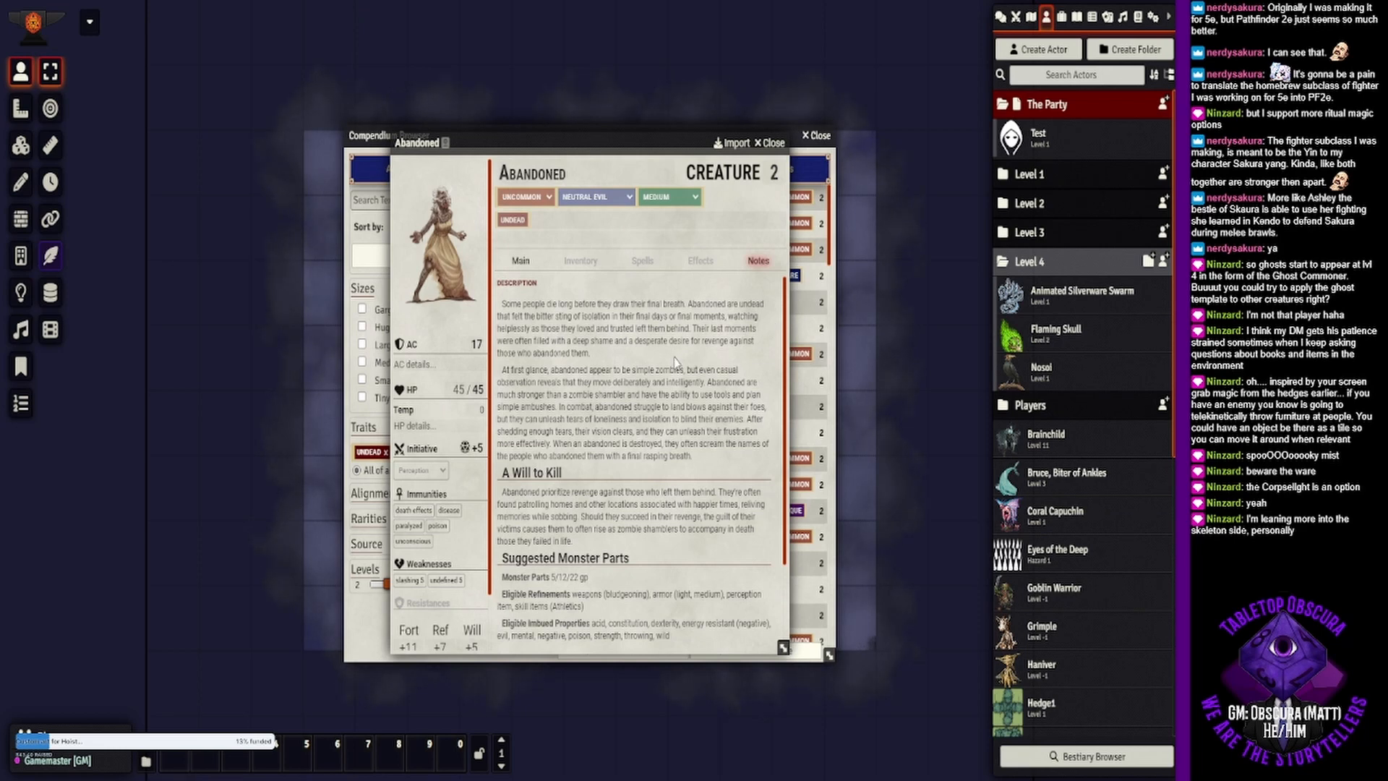
{"action": "scroll", "coordinate": [676, 362], "scroll_direction": "down", "scroll_amount": 1}
{"action": "left_click", "coordinate": [770, 143]}
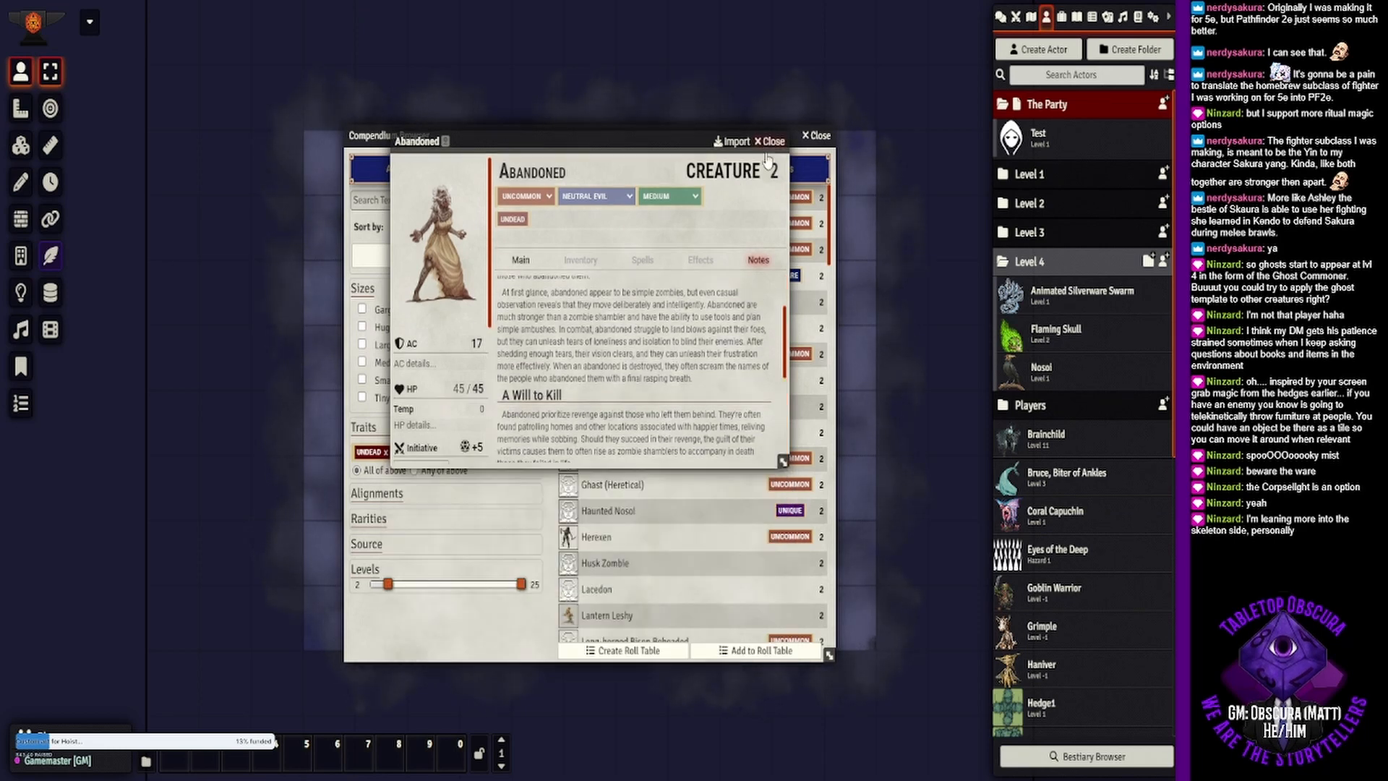
{"action": "left_click_drag", "start_coordinate": [637, 202], "coordinate": [1079, 346]}
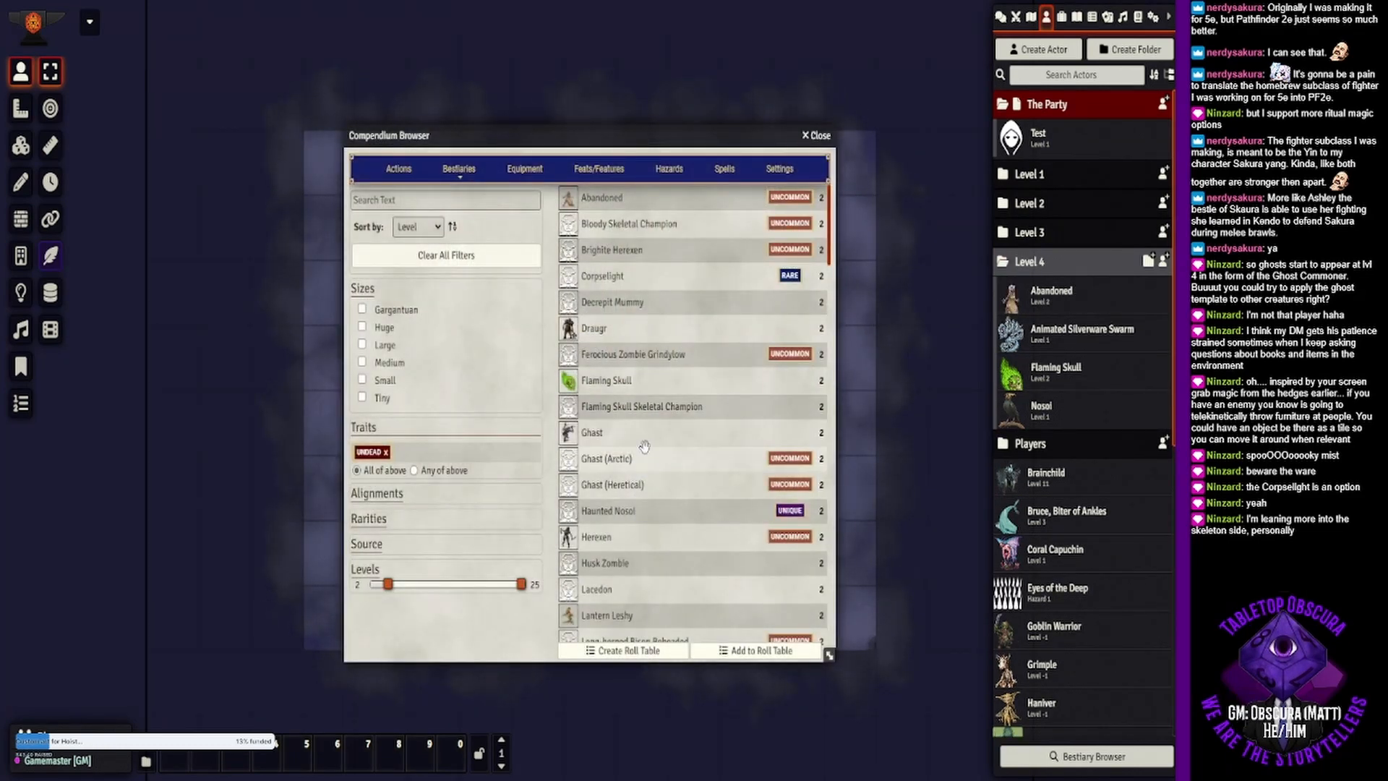
- Find the Wispy Wayfarer among the level 2 undead and add it to the Level 4 actor folder
{"action": "scroll", "coordinate": [644, 446], "scroll_direction": "down", "scroll_amount": 5}
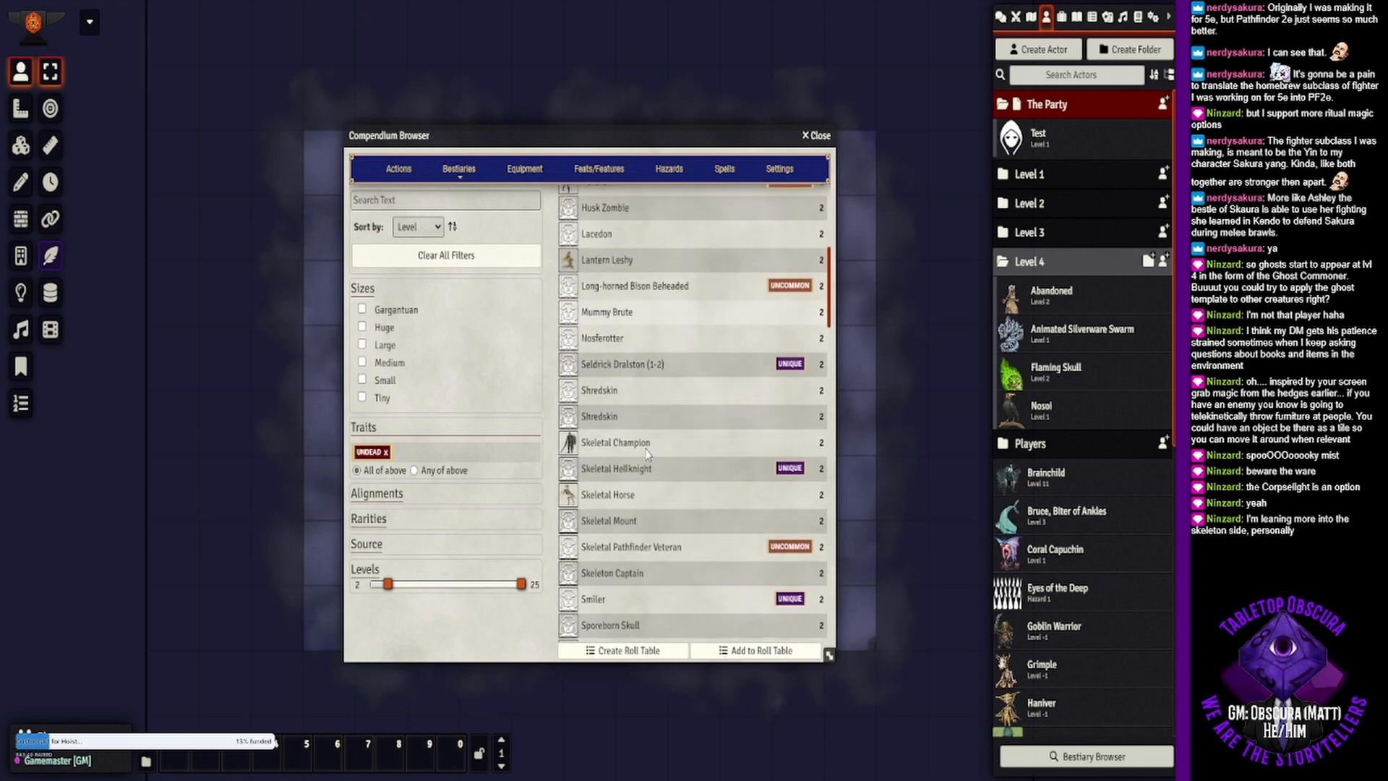
{"action": "scroll", "coordinate": [646, 450], "scroll_direction": "down", "scroll_amount": 1}
{"action": "scroll", "coordinate": [644, 445], "scroll_direction": "down", "scroll_amount": 6}
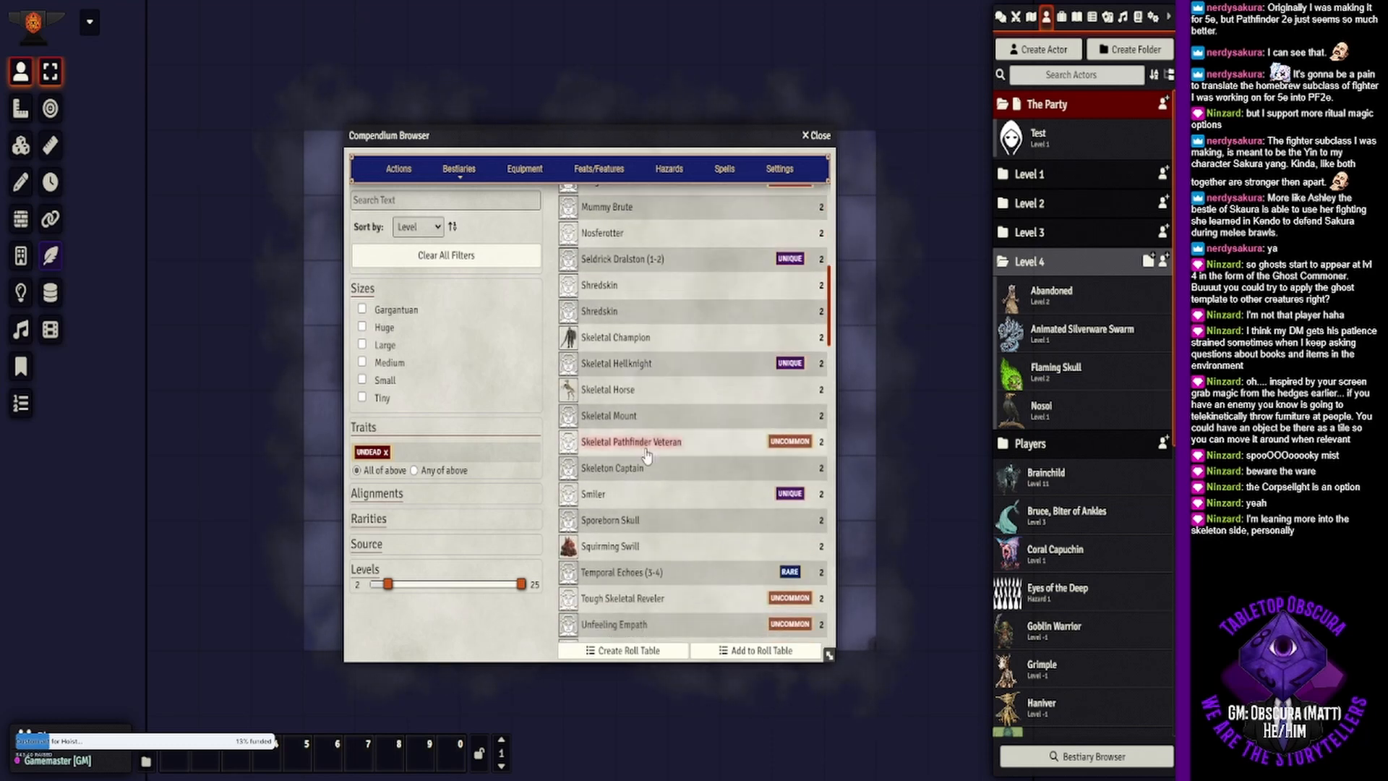
{"action": "scroll", "coordinate": [647, 454], "scroll_direction": "down", "scroll_amount": 5}
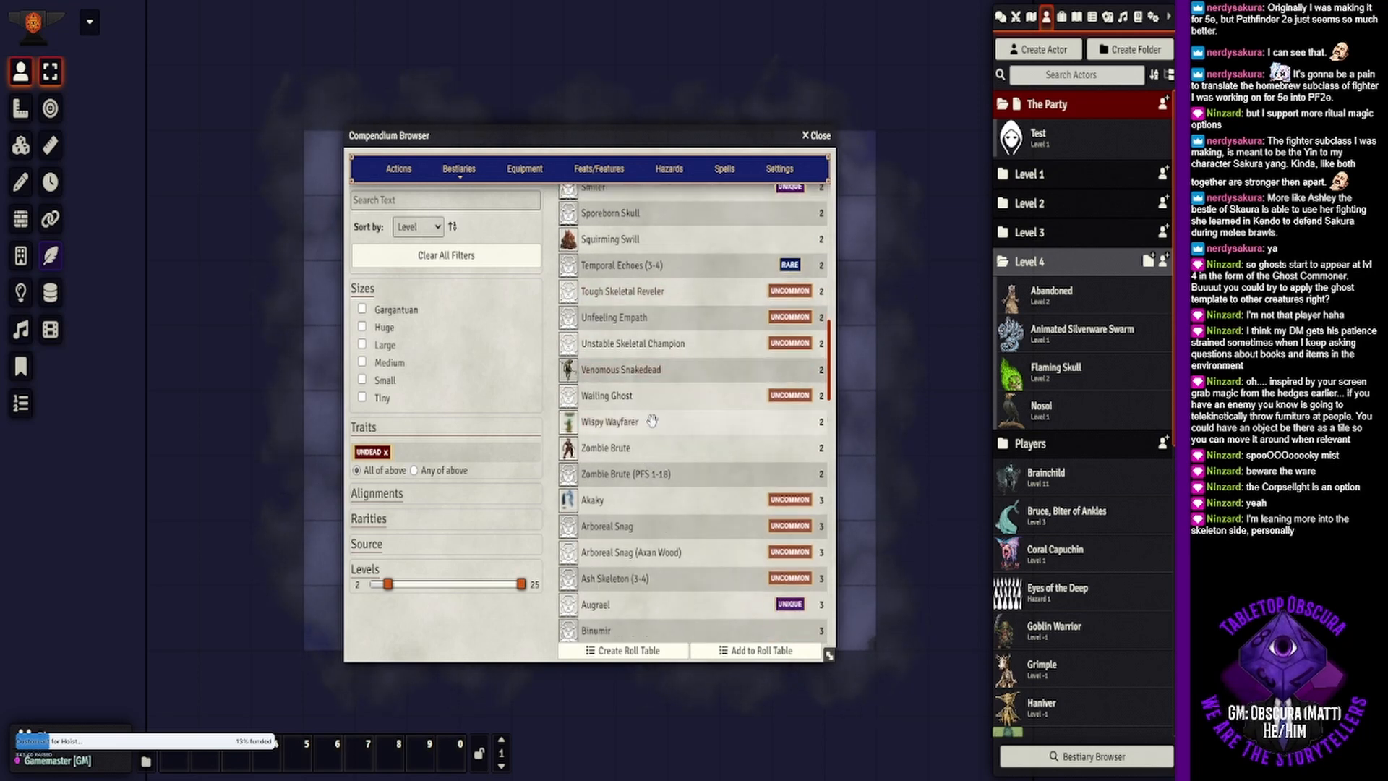
{"action": "left_click_drag", "start_coordinate": [652, 421], "coordinate": [1070, 405]}
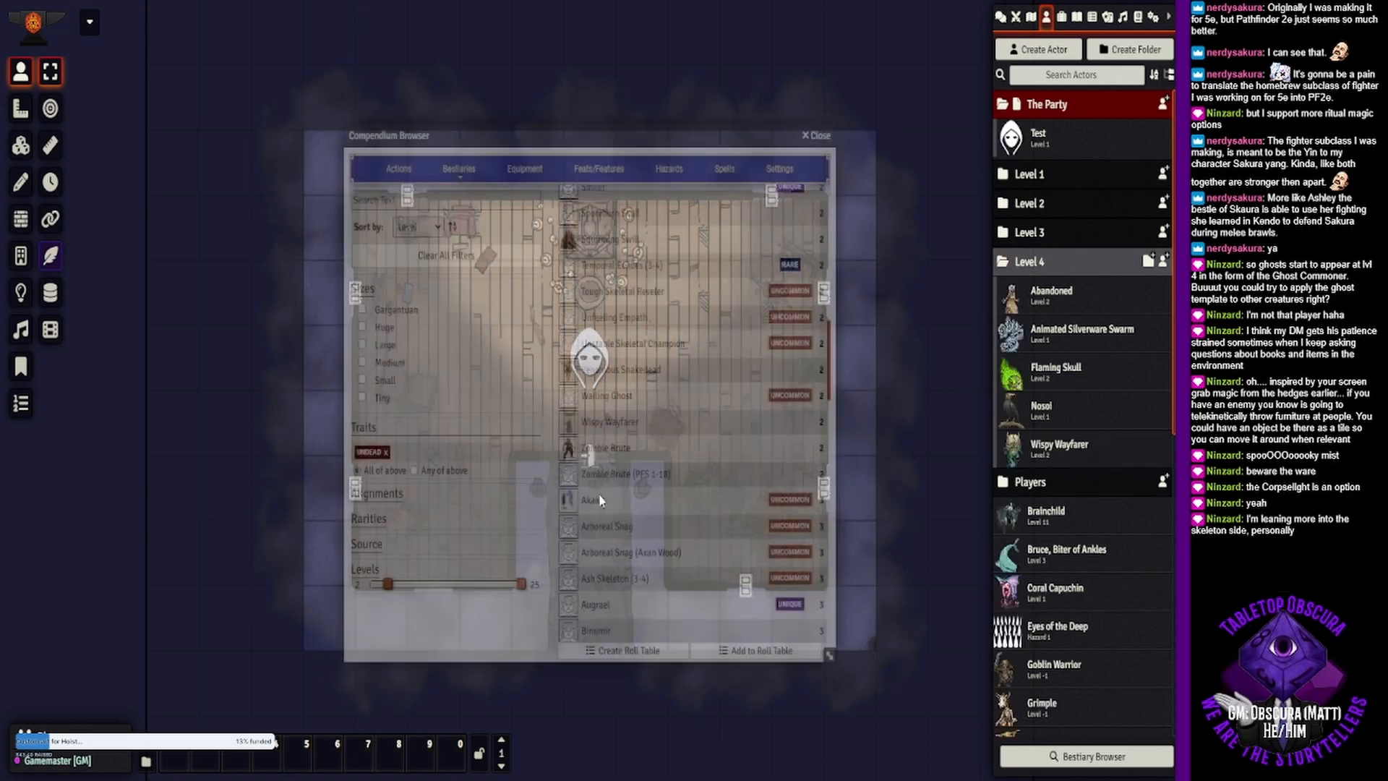
- Check the Akaky's creature sheet and add the creature to the Level 4 actor folder
{"action": "left_click", "coordinate": [597, 501]}
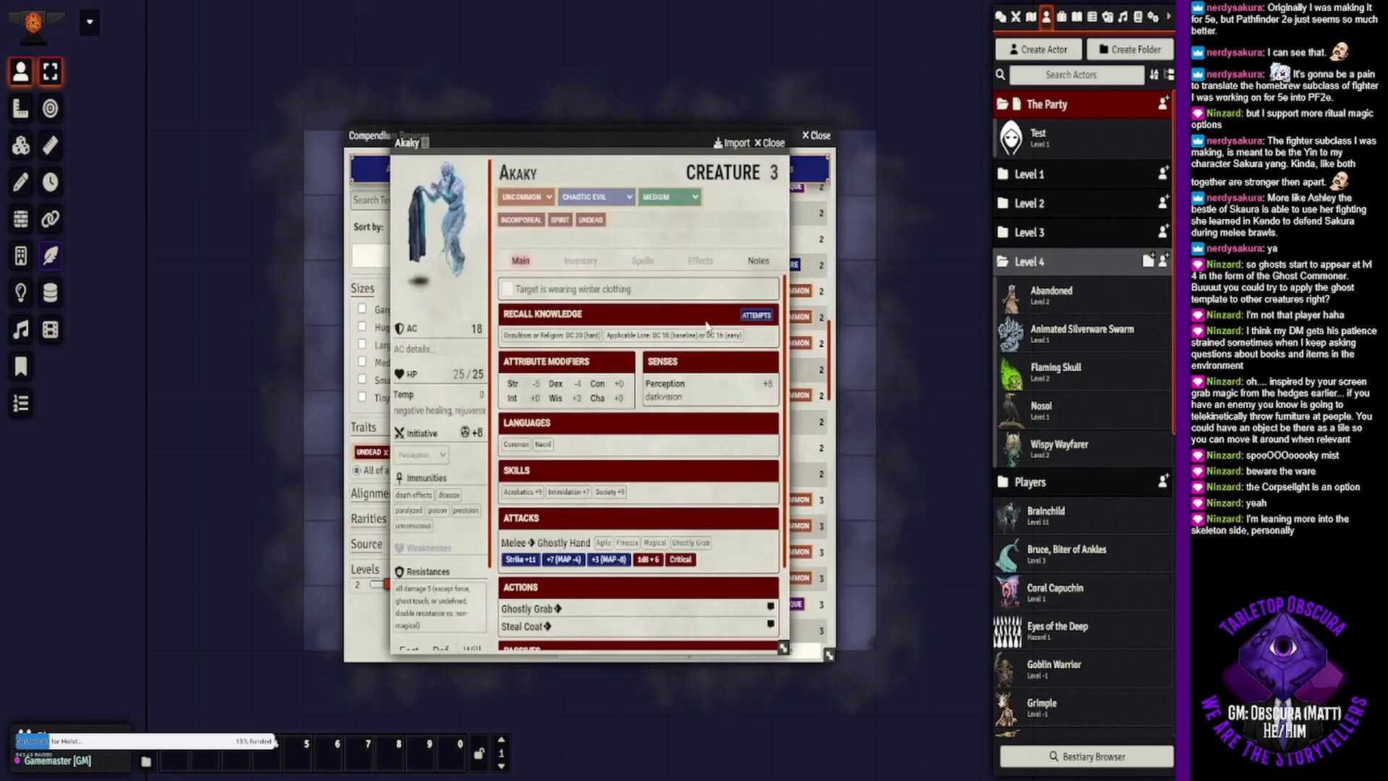
{"action": "left_click", "coordinate": [771, 143]}
{"action": "left_click_drag", "start_coordinate": [593, 501], "coordinate": [635, 500]}
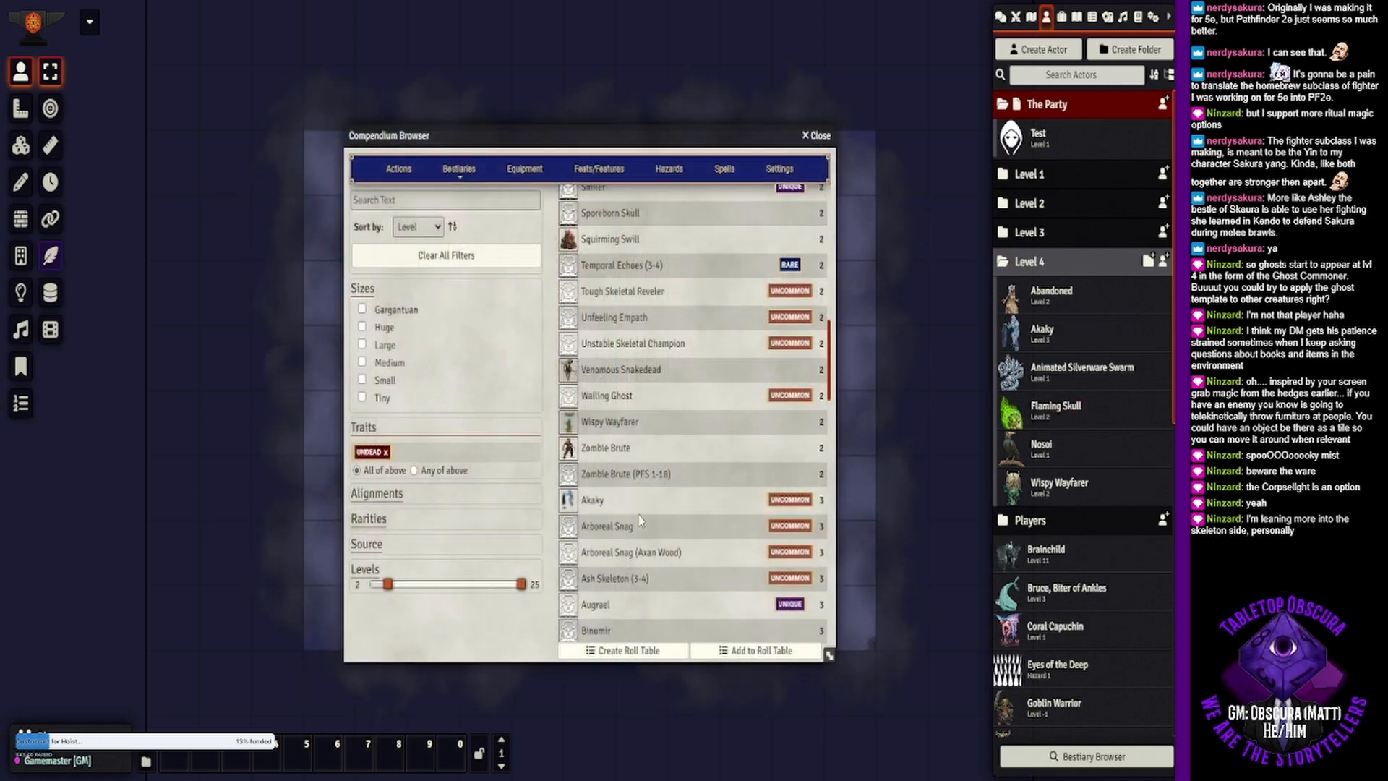
- Browse the level 3 undead, and go back to add the level 2 Skeletal Champion to the Level 4 actor folder
{"action": "scroll", "coordinate": [667, 548], "scroll_direction": "down", "scroll_amount": 5}
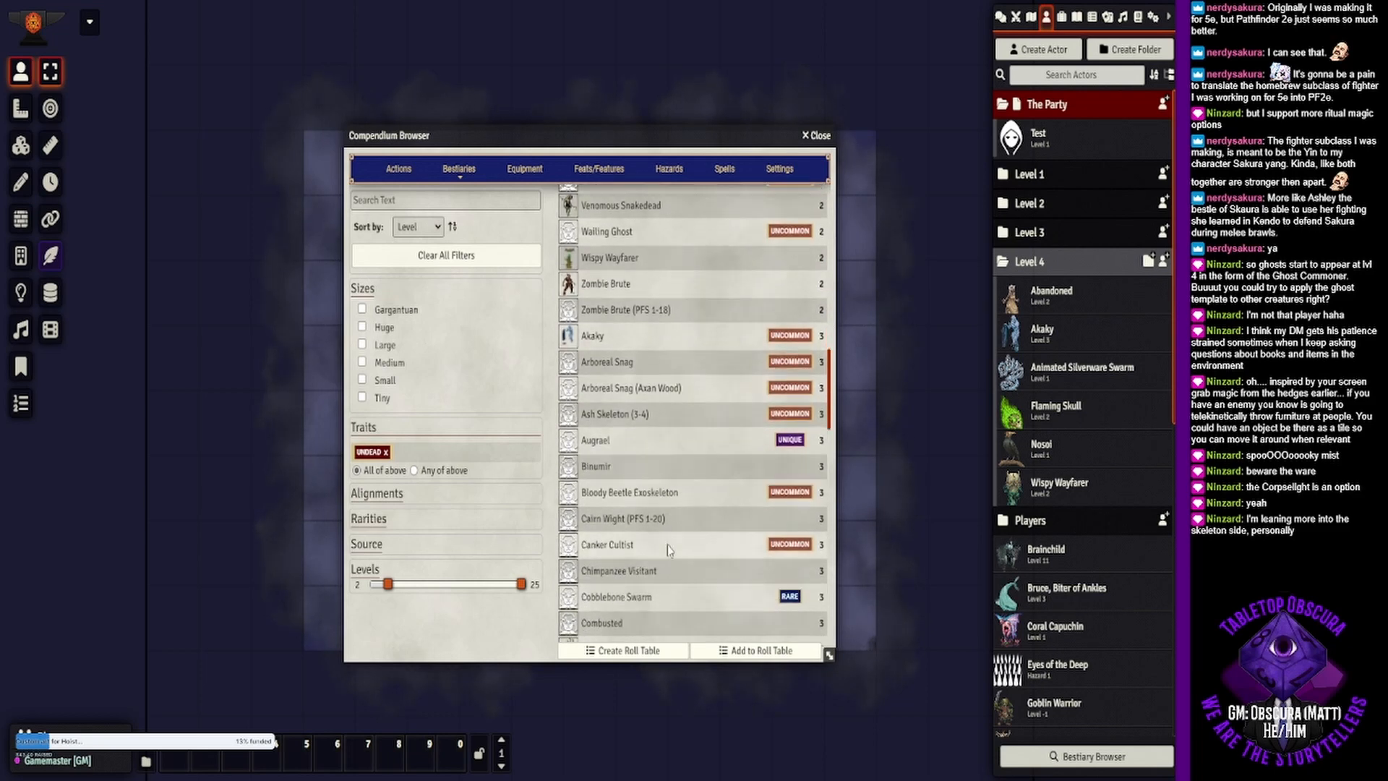
{"action": "scroll", "coordinate": [666, 550], "scroll_direction": "down", "scroll_amount": 2}
{"action": "scroll", "coordinate": [667, 550], "scroll_direction": "down", "scroll_amount": 7}
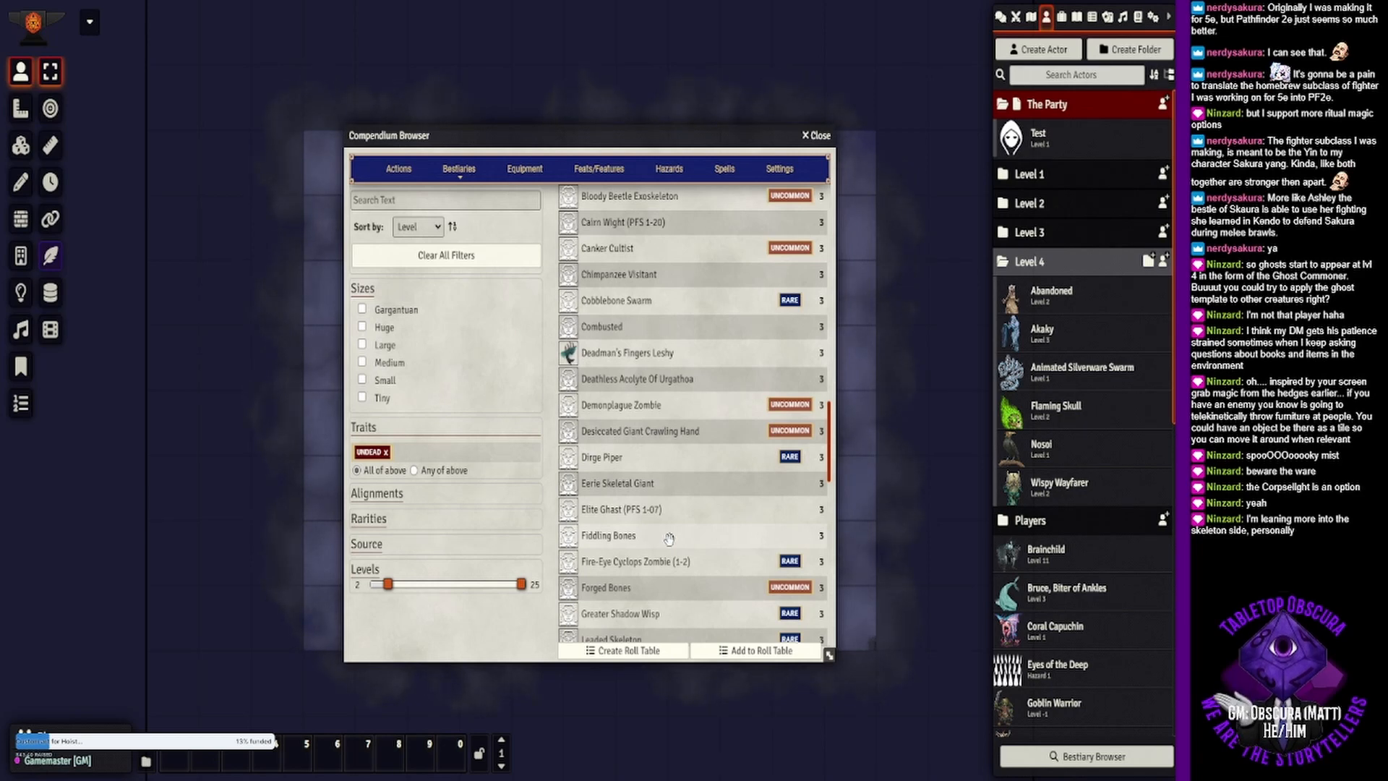
{"action": "scroll", "coordinate": [677, 495], "scroll_direction": "up", "scroll_amount": 12}
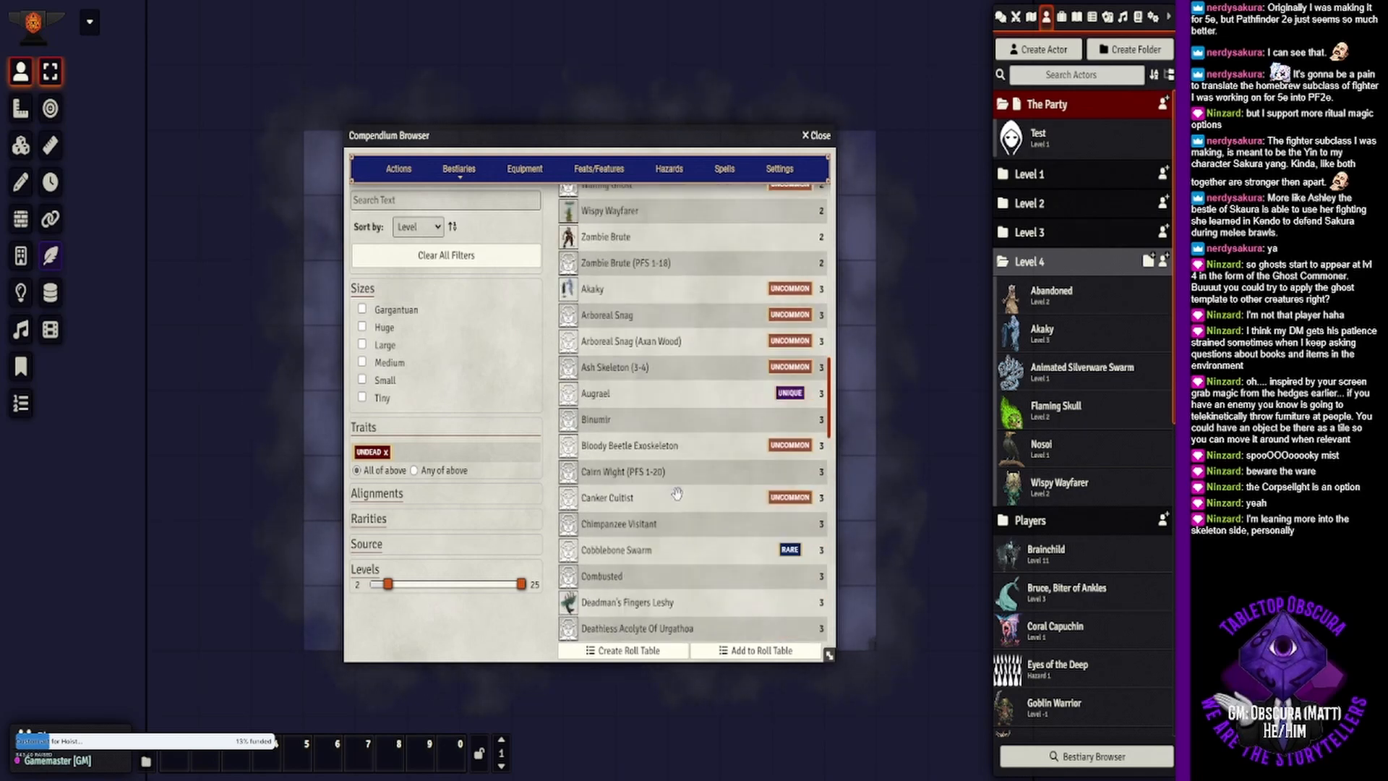
{"action": "scroll", "coordinate": [677, 494], "scroll_direction": "up", "scroll_amount": 20}
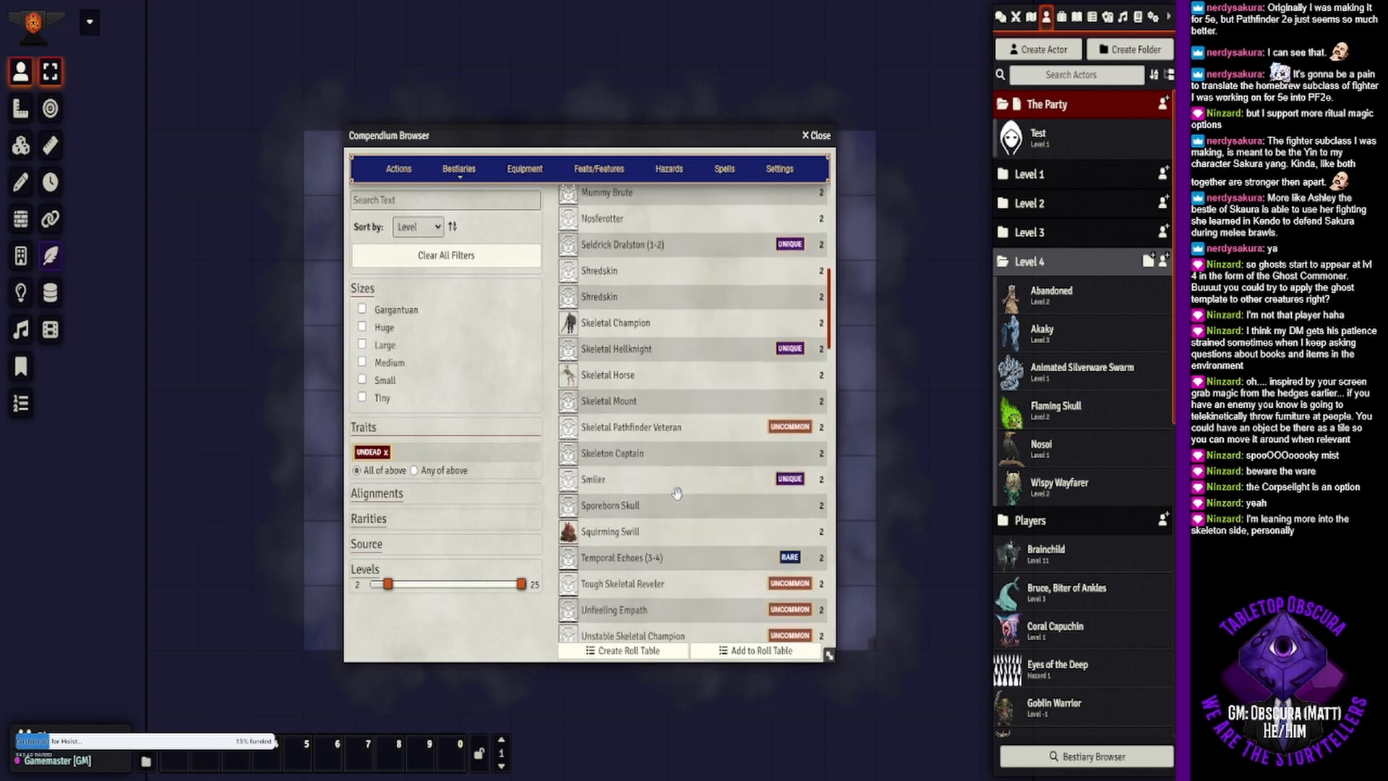
{"action": "left_click_drag", "start_coordinate": [677, 494], "coordinate": [1076, 394]}
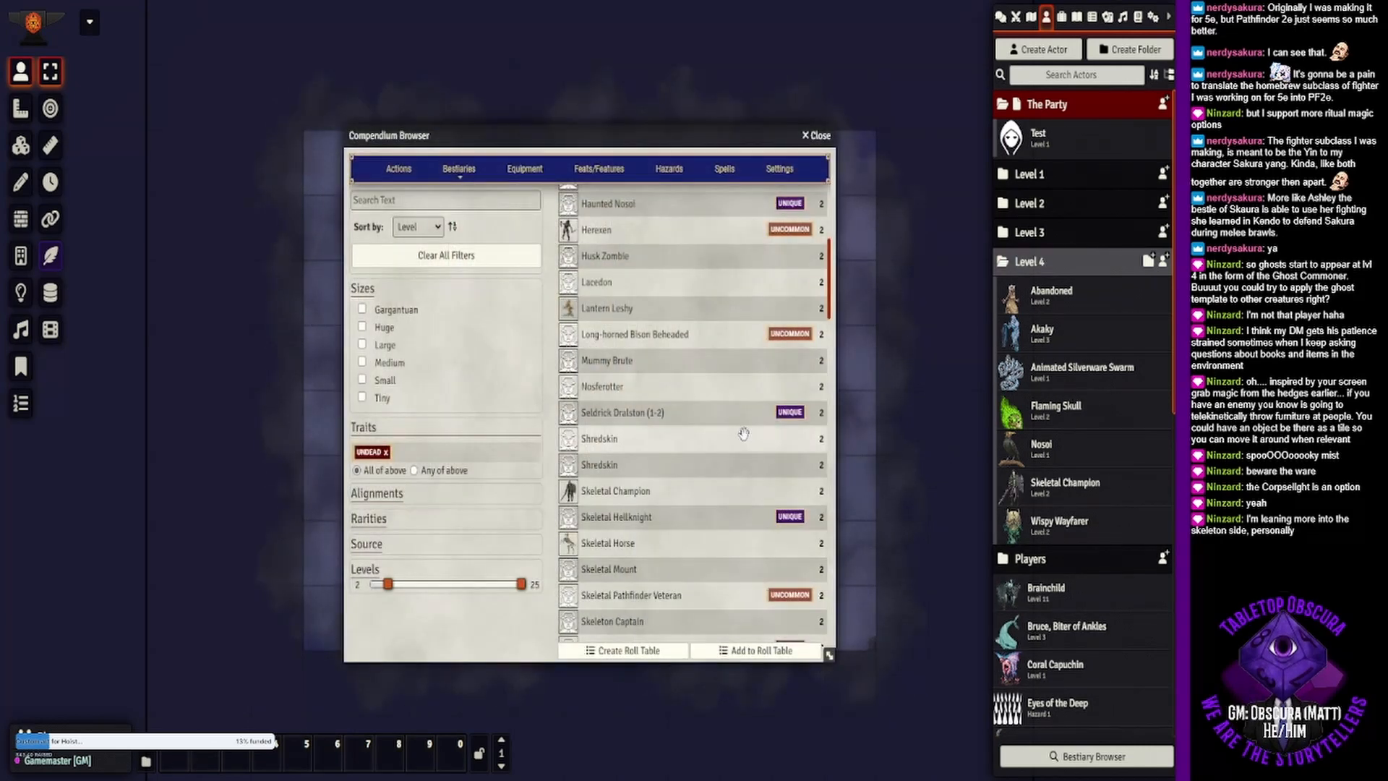
- Replace the Undead trait filter with Construct in the bestiary
{"action": "scroll", "coordinate": [699, 433], "scroll_direction": "up", "scroll_amount": 10}
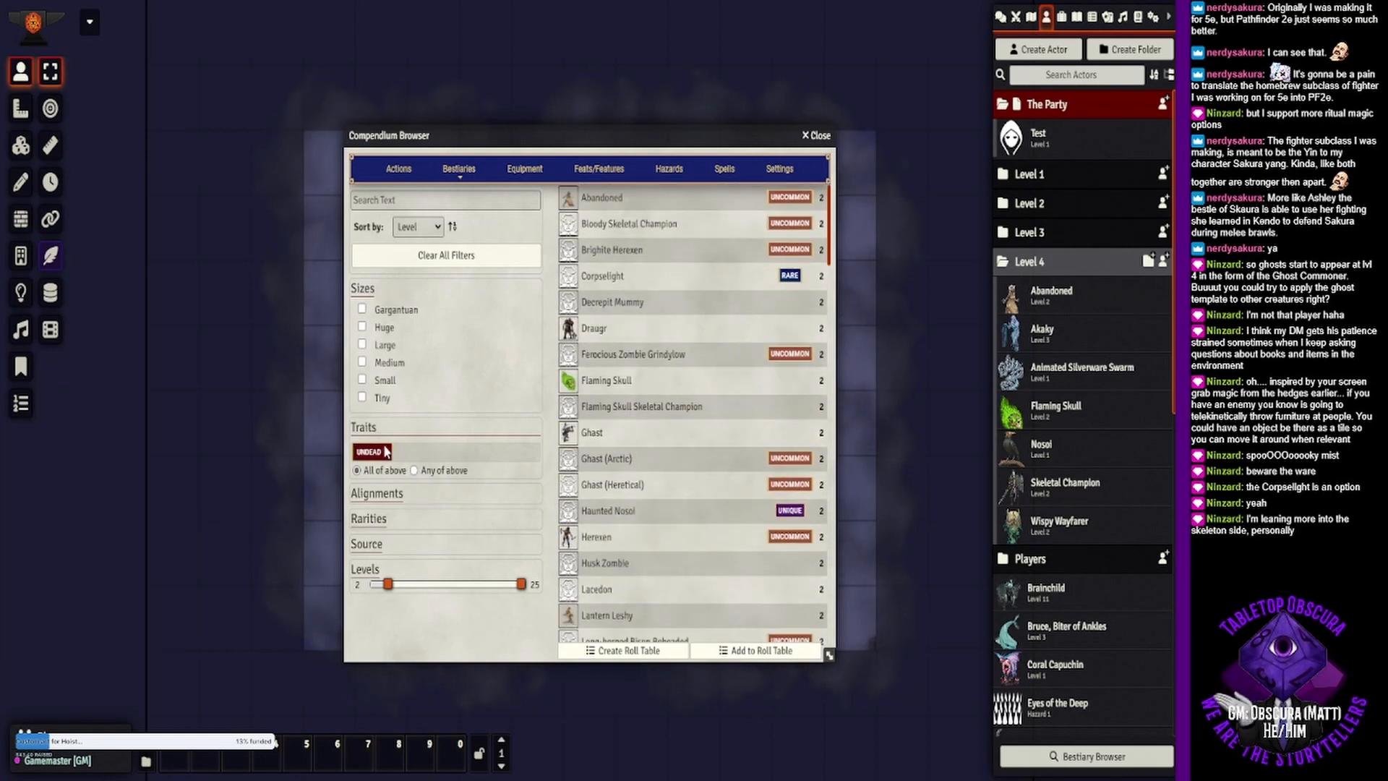
{"action": "left_click", "coordinate": [415, 452]}
{"action": "key", "text": "BackSpace"}
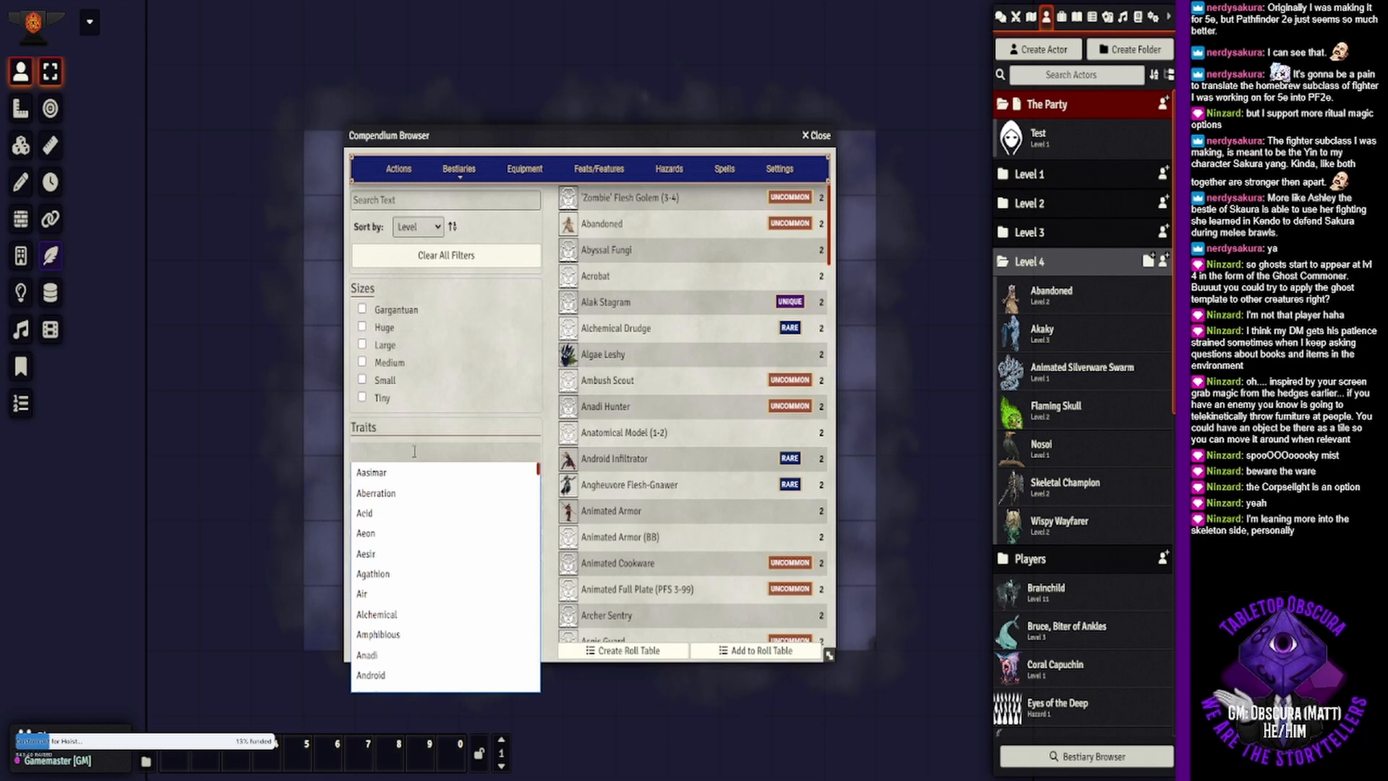
{"action": "type", "text": "construc"}
{"action": "key", "text": "Return"}
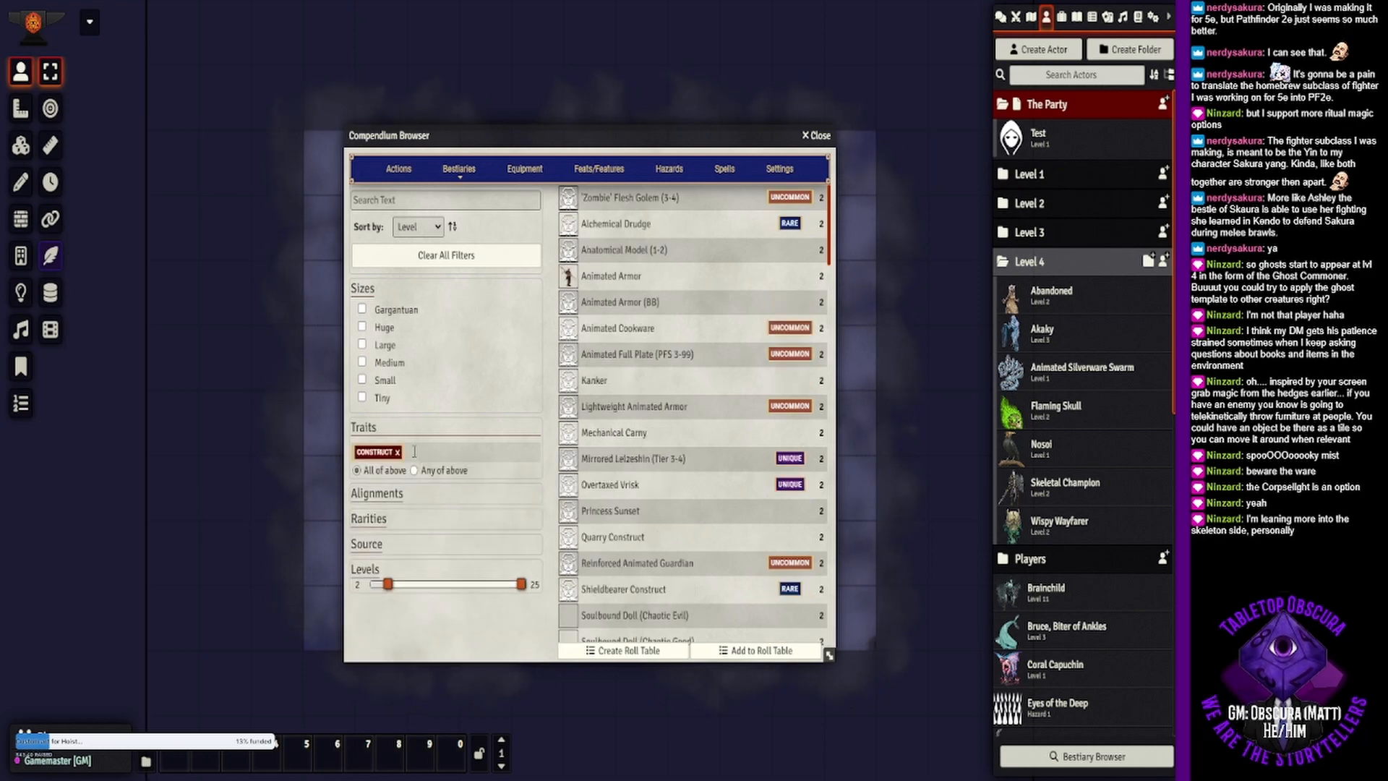
- Check the Animated Armor's creature sheet and add the creature to the Level 4 actor folder
{"action": "left_click", "coordinate": [628, 281]}
{"action": "left_click", "coordinate": [769, 147]}
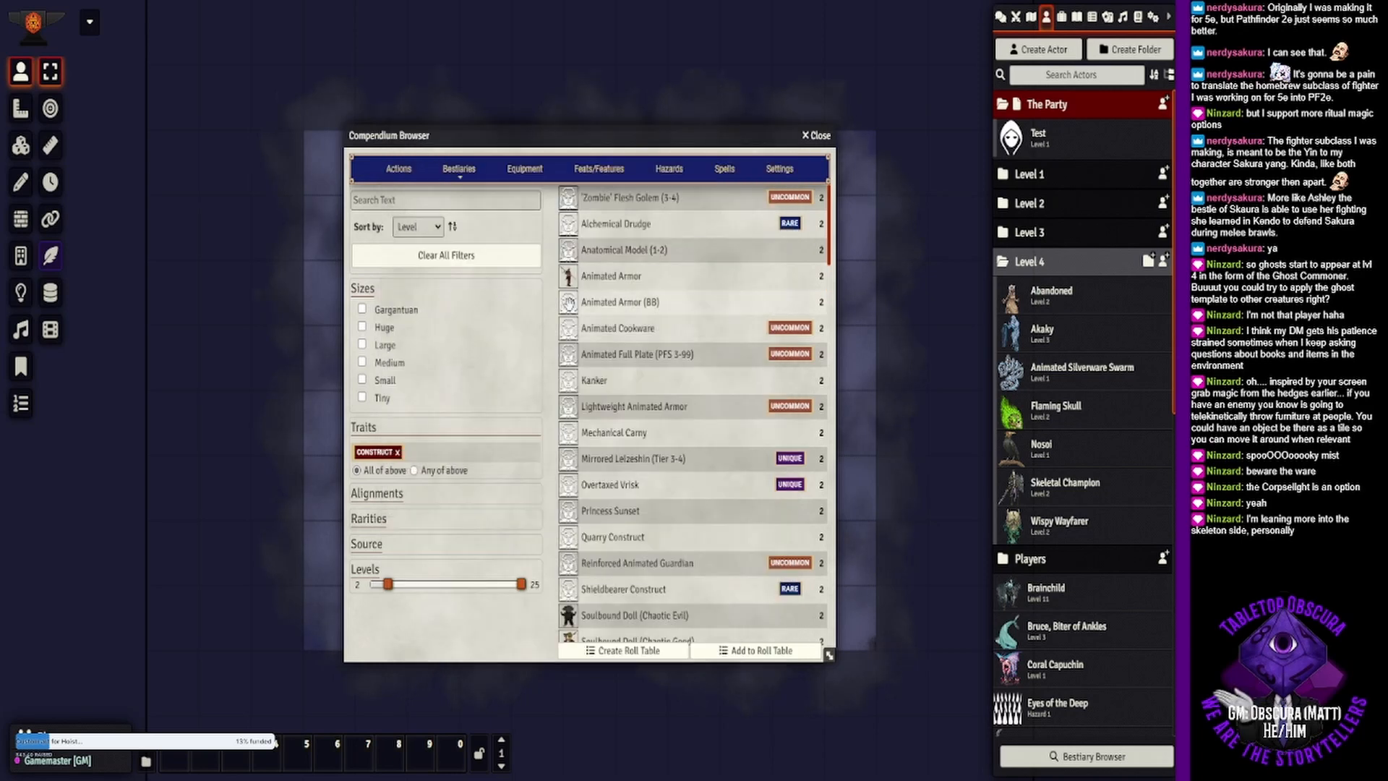
{"action": "left_click_drag", "start_coordinate": [615, 279], "coordinate": [1040, 339]}
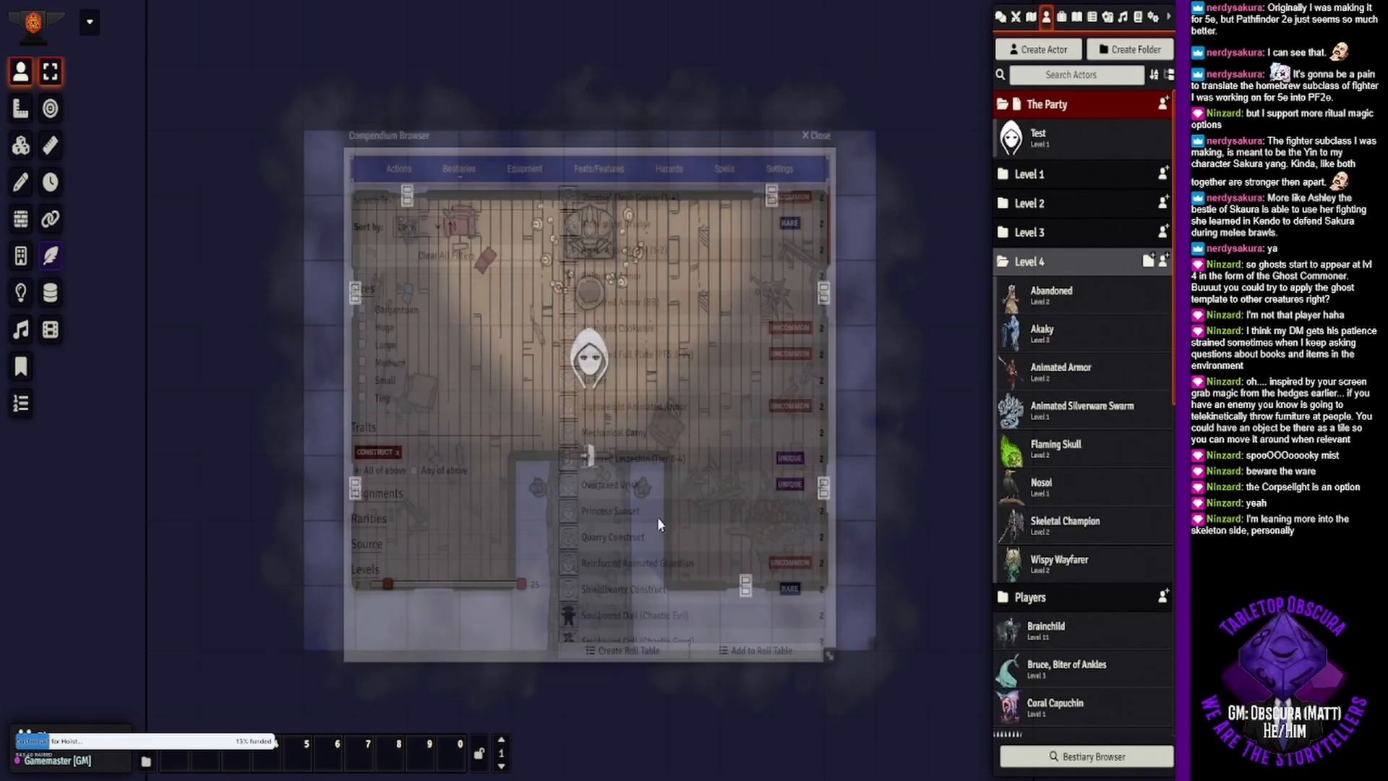
- Find the Toy Swarm among the level 2 constructs and add it to the Level 4 actor folder
{"action": "scroll", "coordinate": [624, 498], "scroll_direction": "down", "scroll_amount": 5}
{"action": "scroll", "coordinate": [624, 499], "scroll_direction": "down", "scroll_amount": 3}
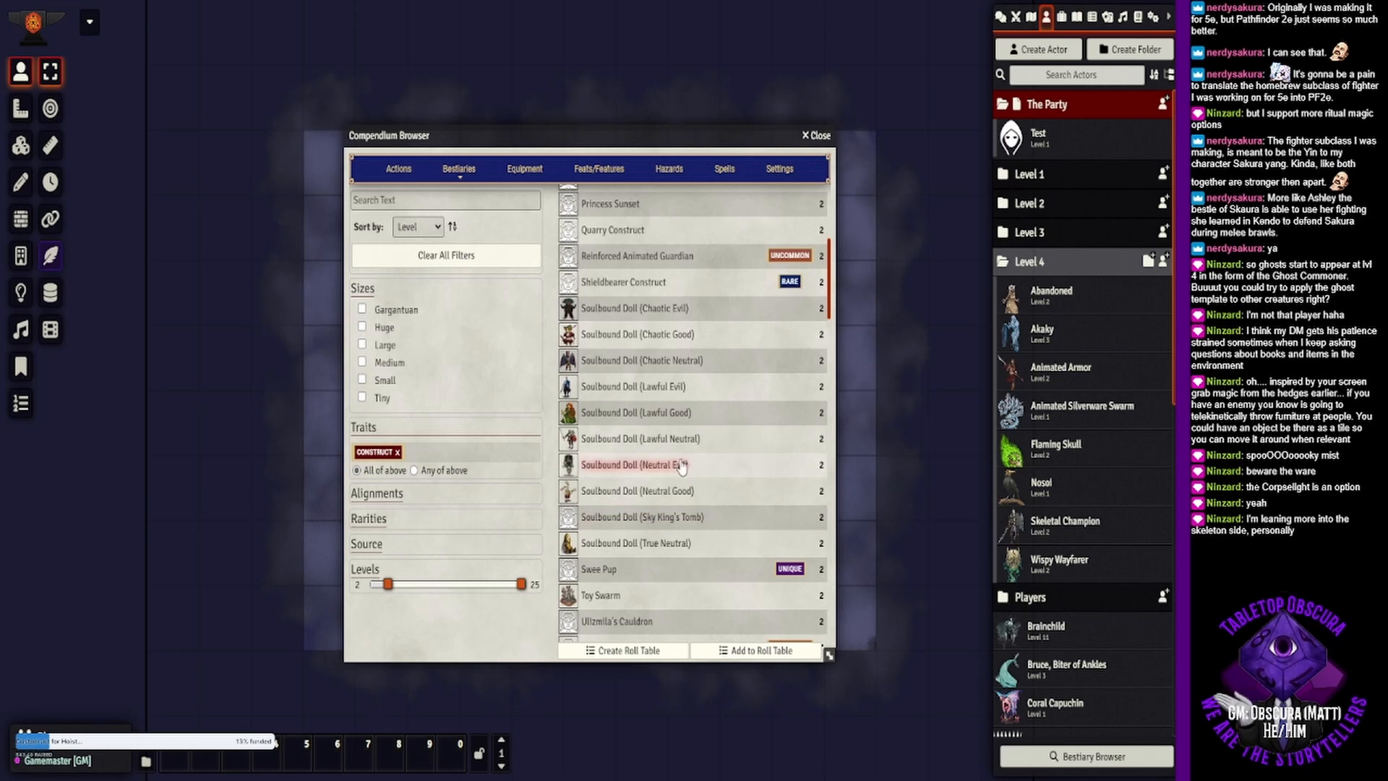
{"action": "scroll", "coordinate": [689, 463], "scroll_direction": "down", "scroll_amount": 3}
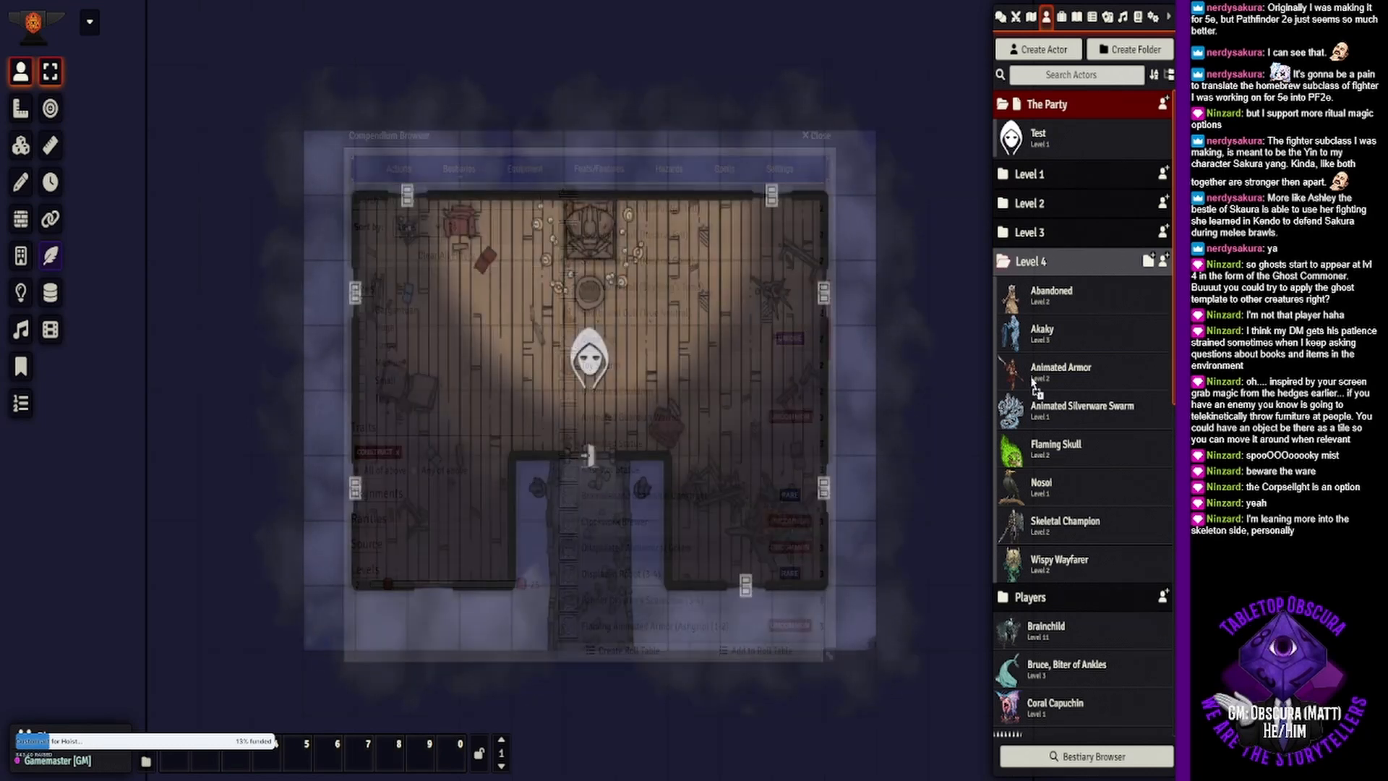
{"action": "left_click_drag", "start_coordinate": [1088, 360], "coordinate": [1081, 369]}
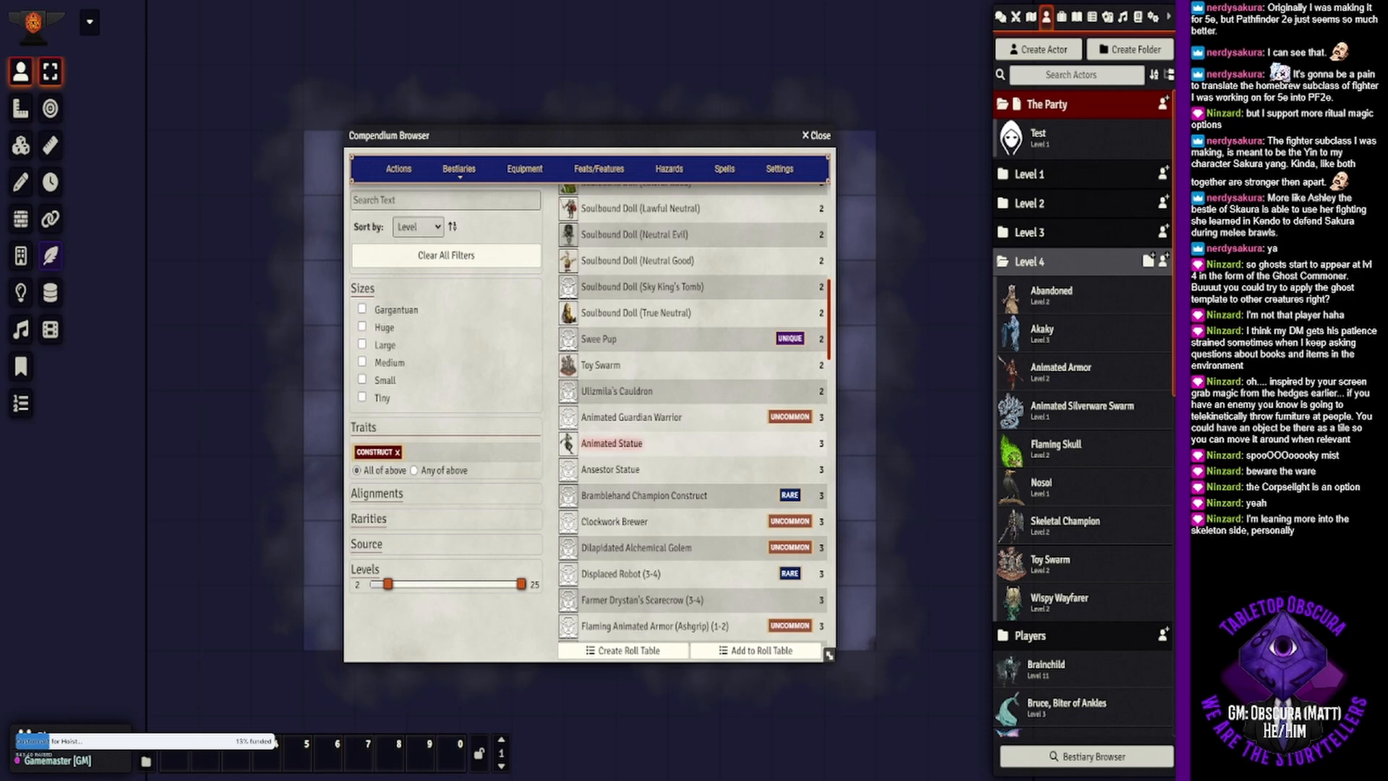
- Browse the level 3 constructs and examine the Mercurial Knight's creature sheet
{"action": "scroll", "coordinate": [694, 416], "scroll_direction": "down", "scroll_amount": 2}
{"action": "scroll", "coordinate": [694, 416], "scroll_direction": "down", "scroll_amount": 3}
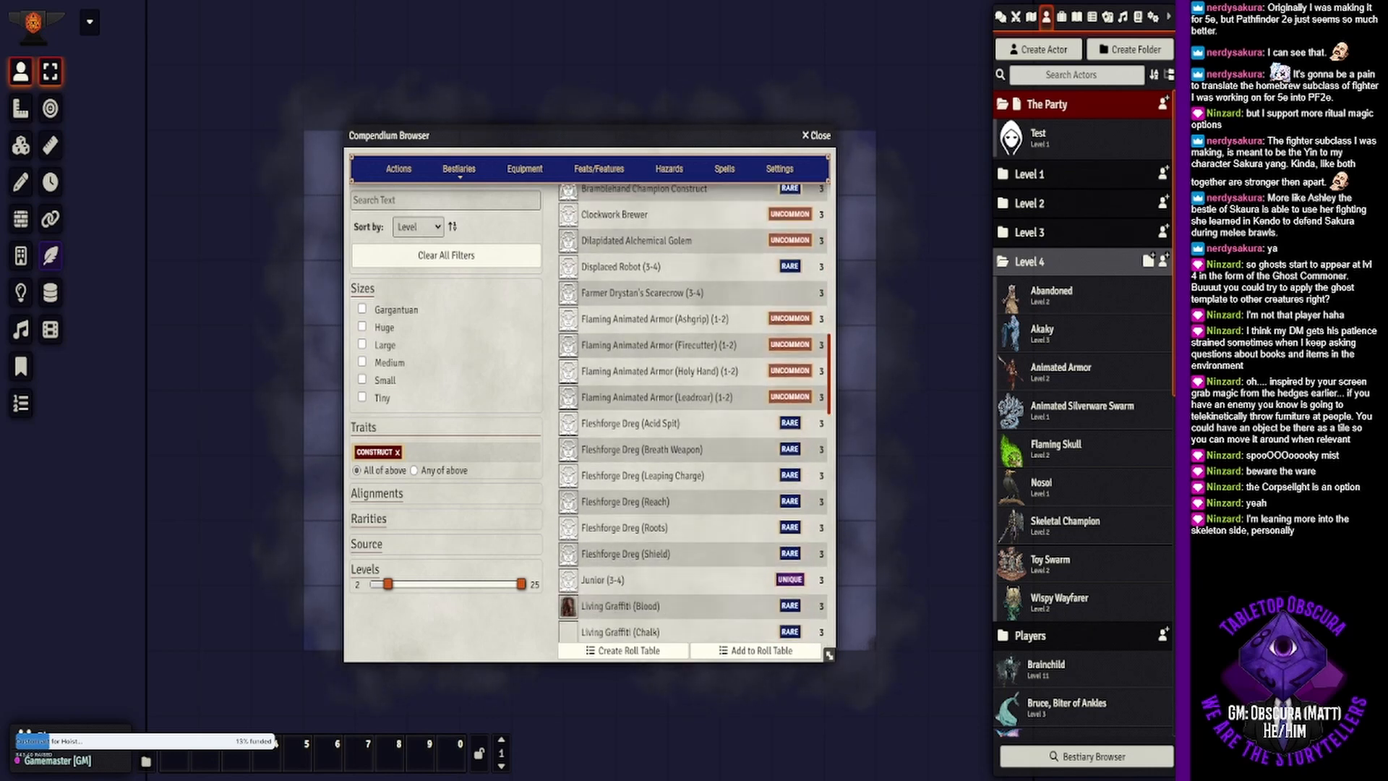
{"action": "scroll", "coordinate": [694, 416], "scroll_direction": "down", "scroll_amount": 3}
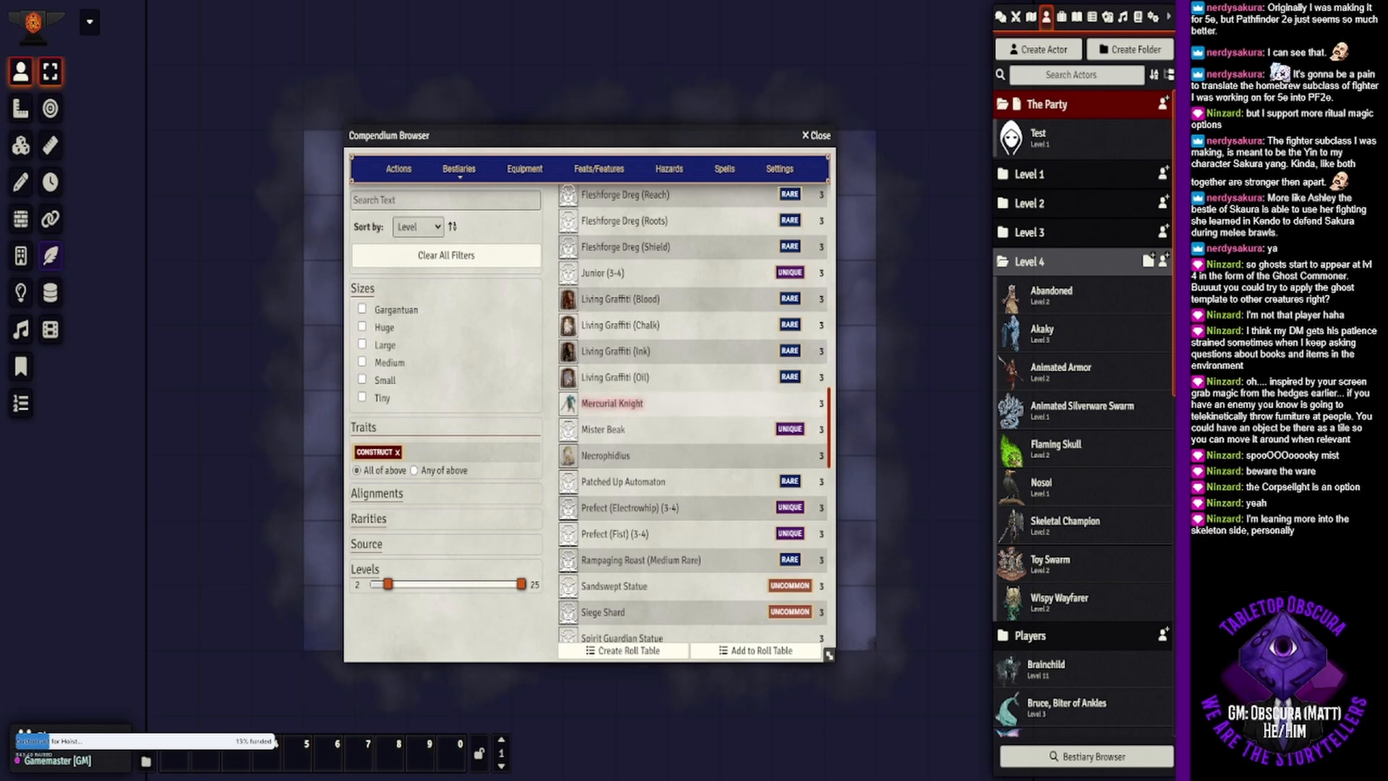
{"action": "left_click", "coordinate": [636, 404]}
{"action": "left_click", "coordinate": [760, 146]}
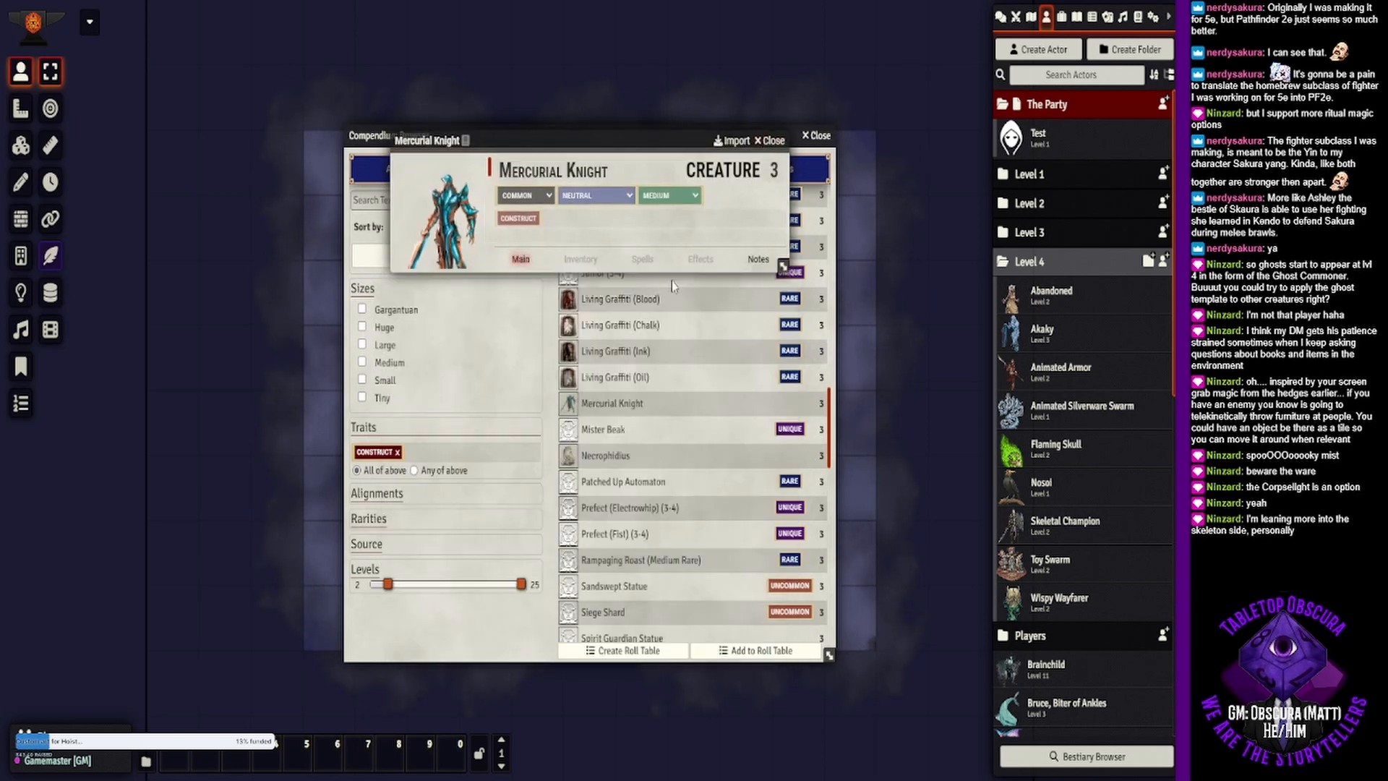
- Check the Necrophidius's creature sheet and add the creature to the Level 4 actor folder
{"action": "left_click", "coordinate": [608, 455]}
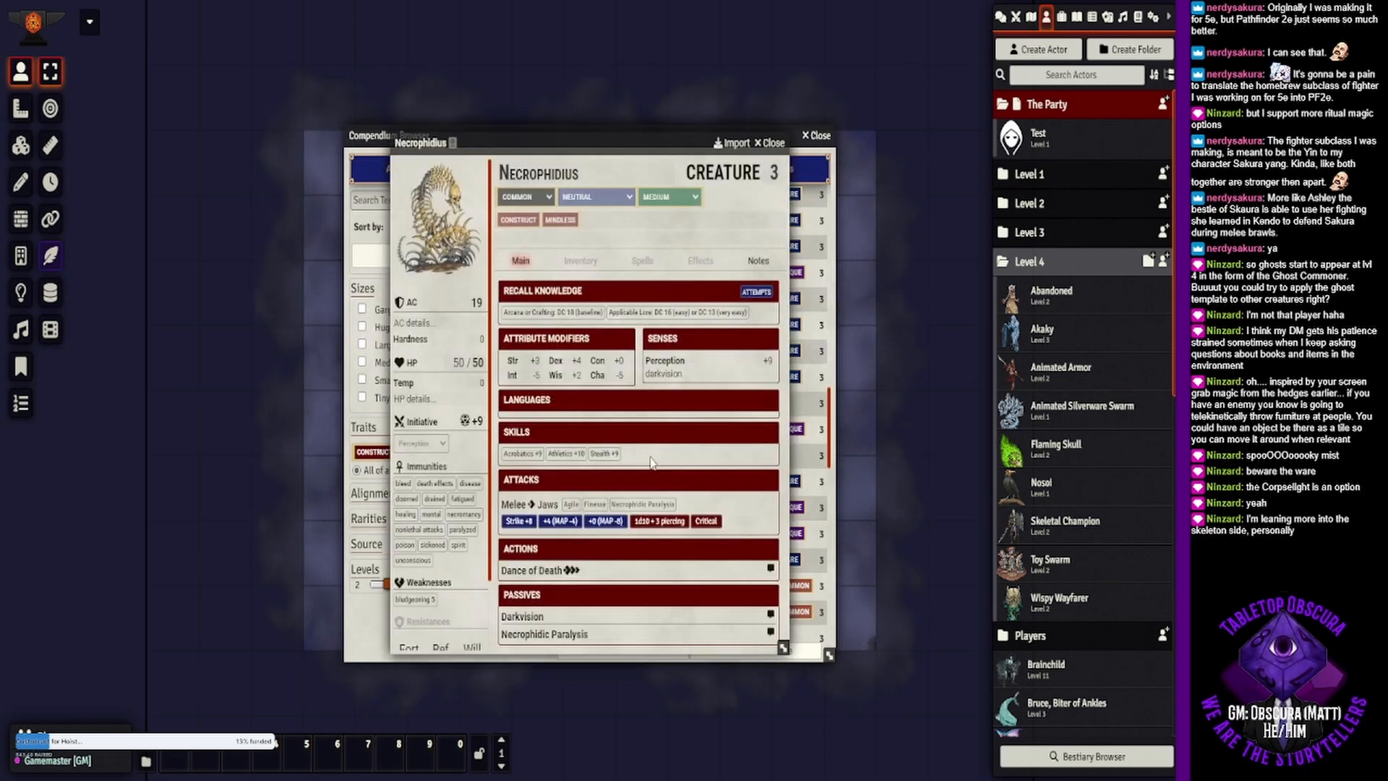
{"action": "left_click", "coordinate": [762, 145]}
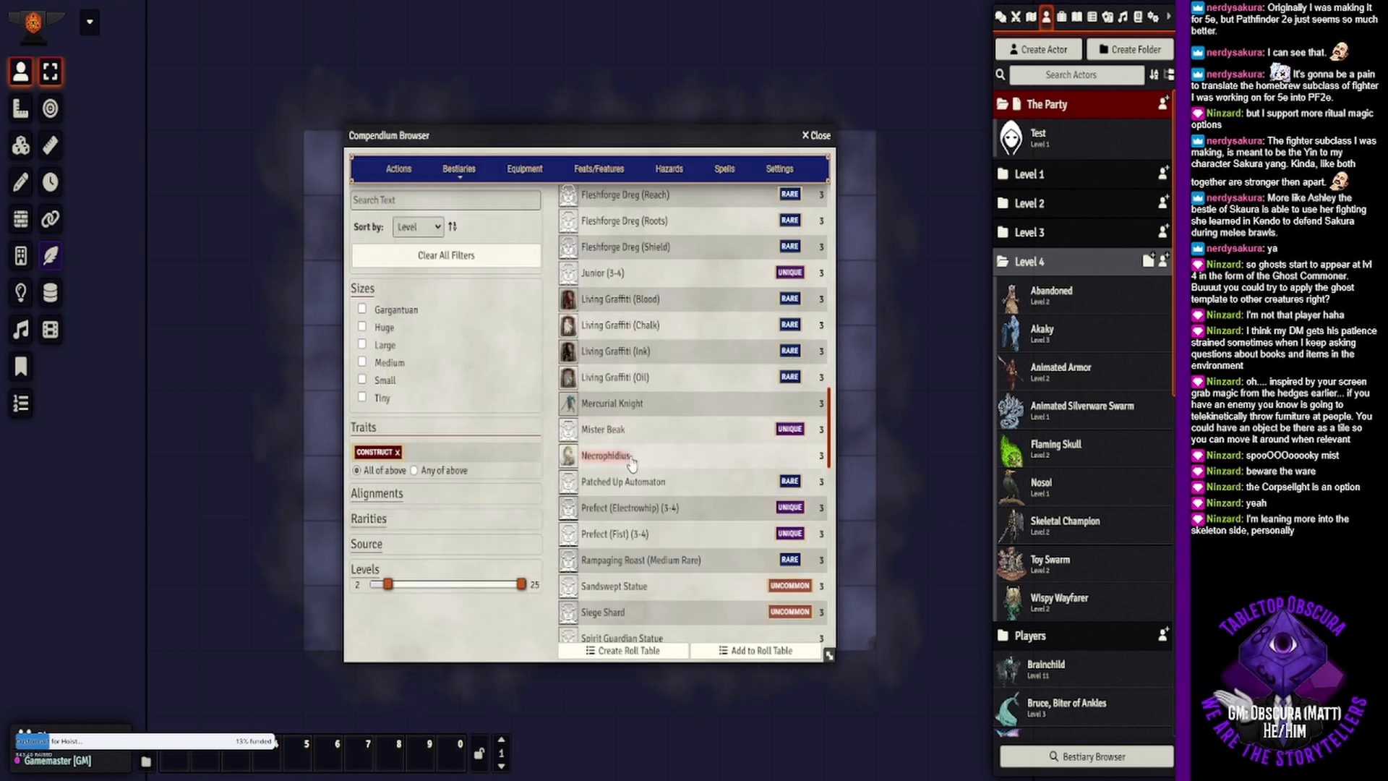
{"action": "key", "text": "Escape"}
{"action": "left_click_drag", "start_coordinate": [1073, 459], "coordinate": [1074, 462]}
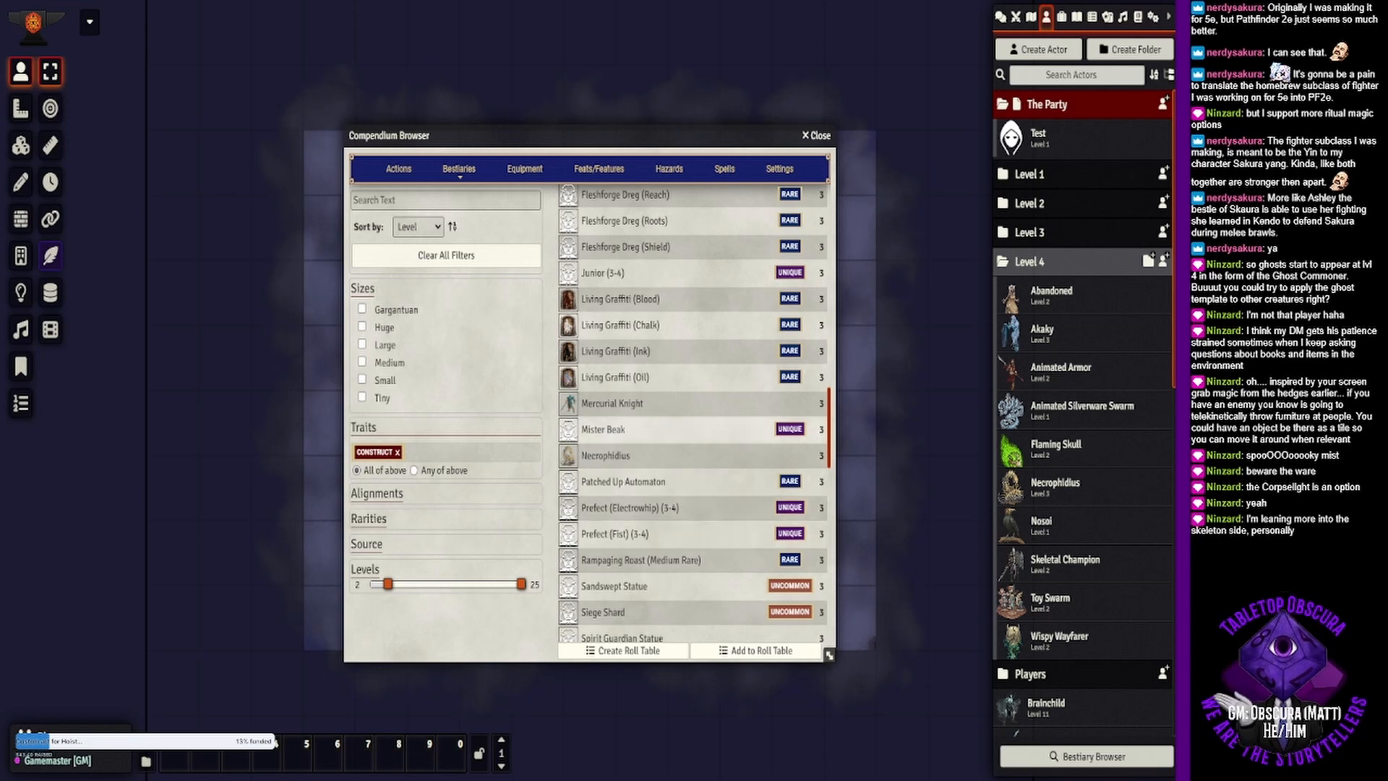
- Add the level 3 Toy Spy to the Level 4 actor folder and close the compendium browser
{"action": "scroll", "coordinate": [694, 416], "scroll_direction": "down", "scroll_amount": 4}
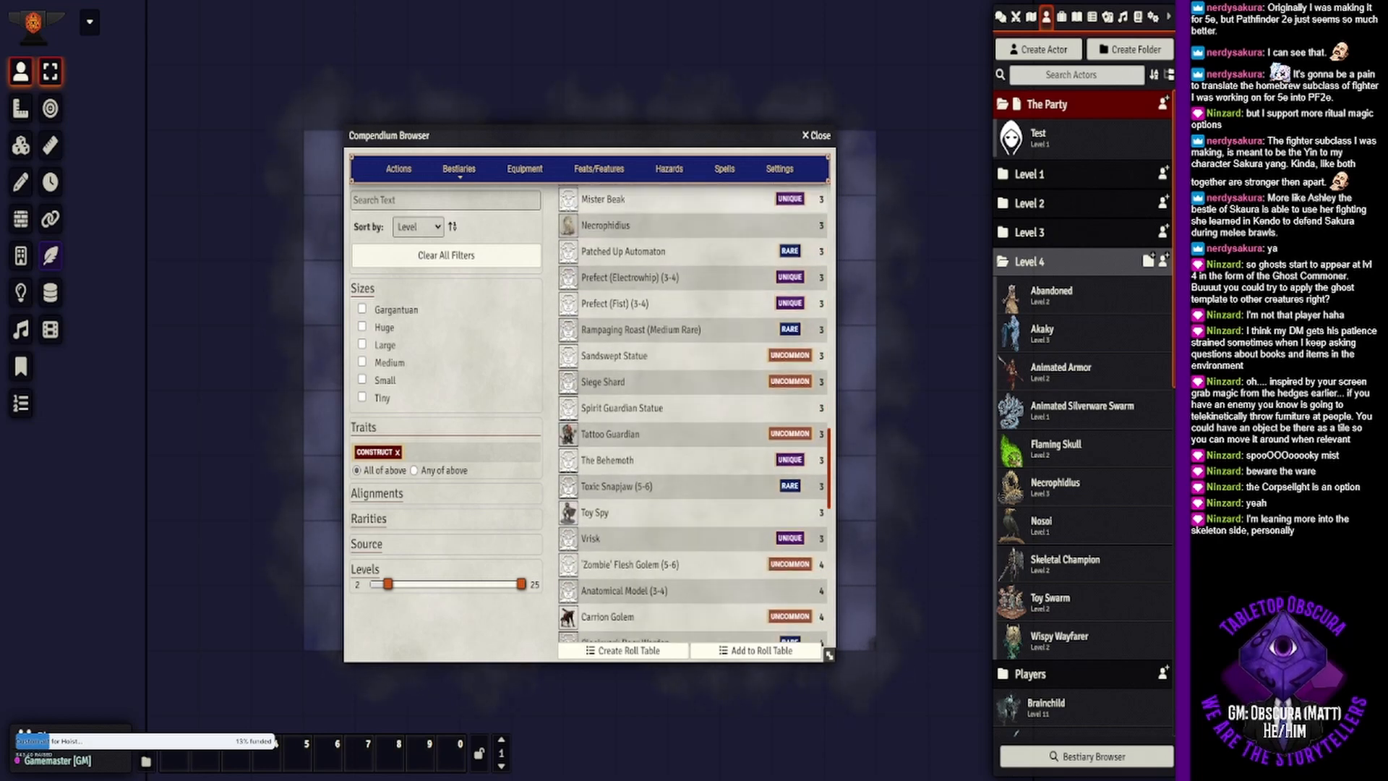
{"action": "scroll", "coordinate": [694, 415], "scroll_direction": "down", "scroll_amount": 1}
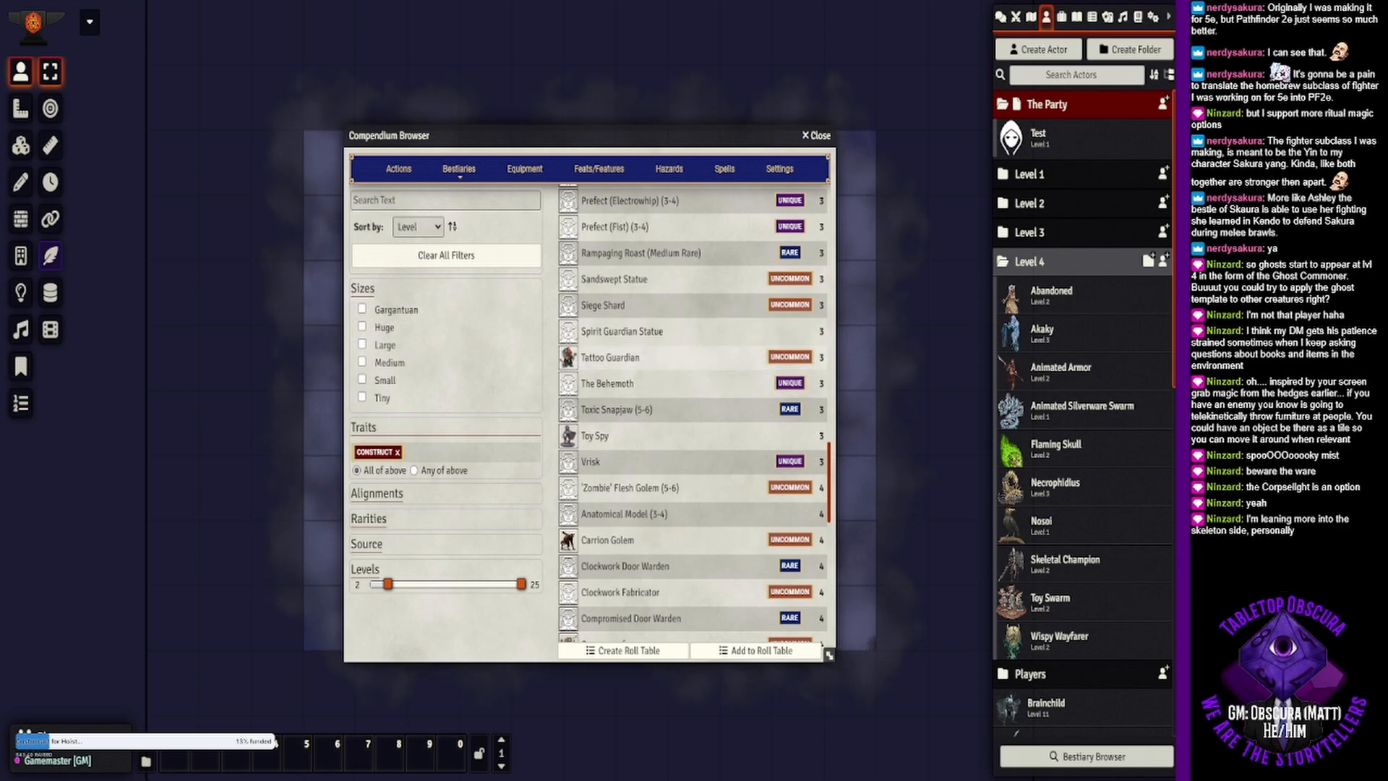
{"action": "left_click_drag", "start_coordinate": [599, 436], "coordinate": [1110, 539]}
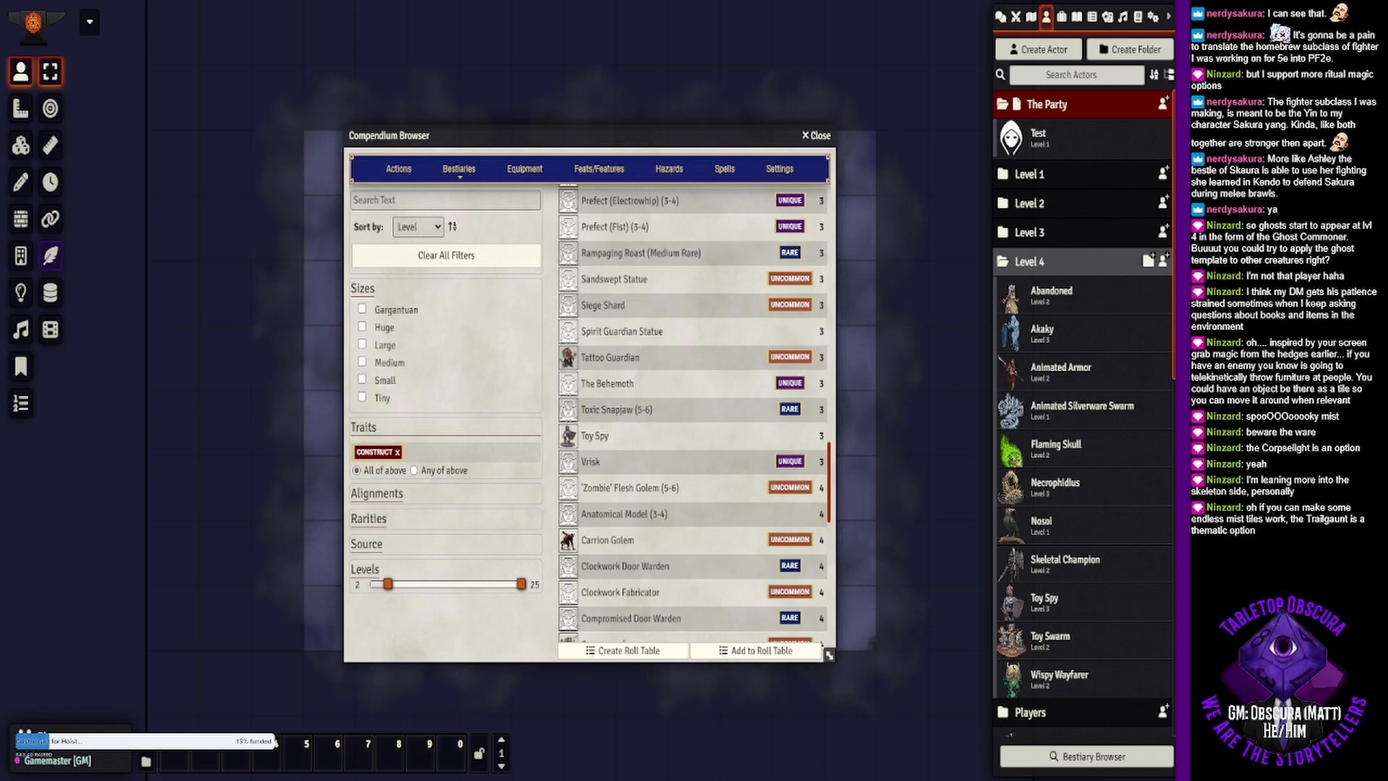
{"action": "left_click", "coordinate": [822, 137]}
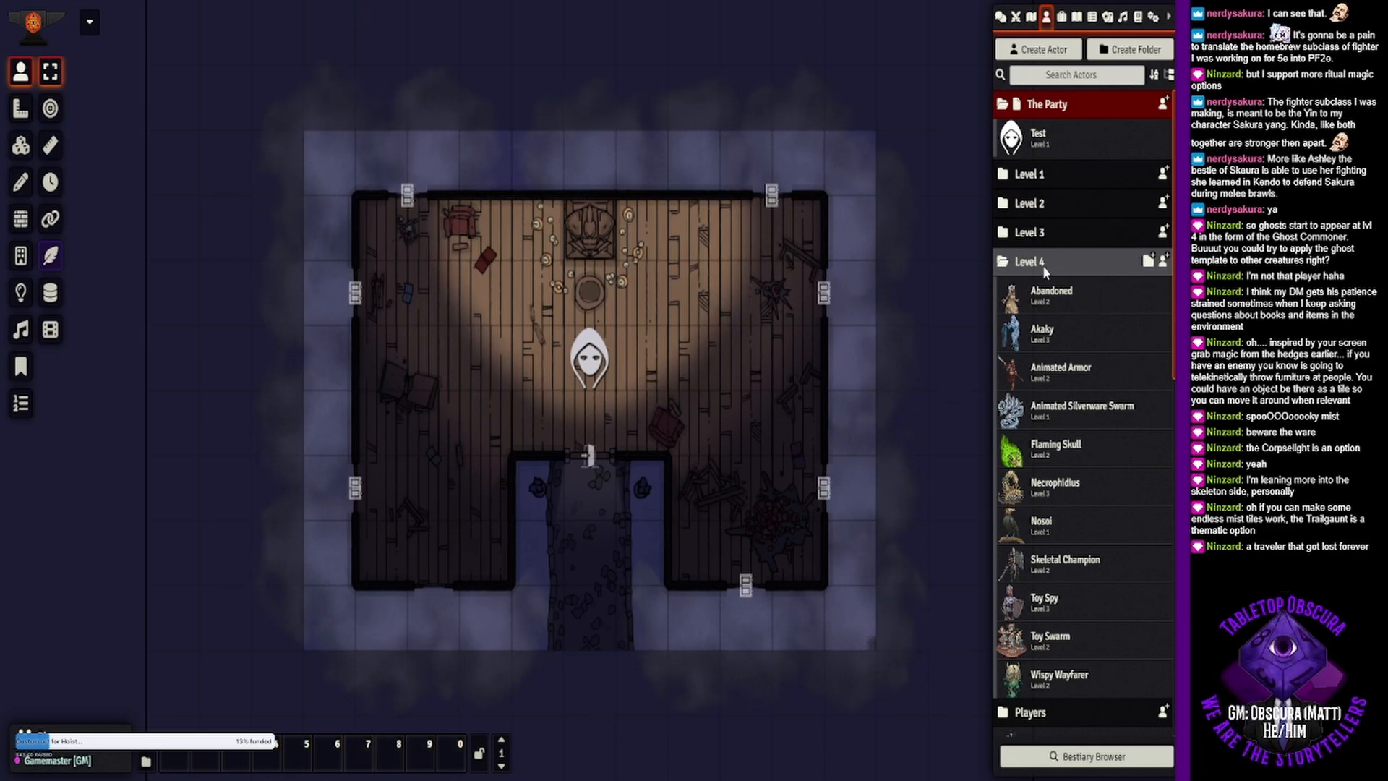
- Review the creature sheets of the Abandoned and the Akaky in the Level 4 folder
{"action": "left_click", "coordinate": [1050, 293]}
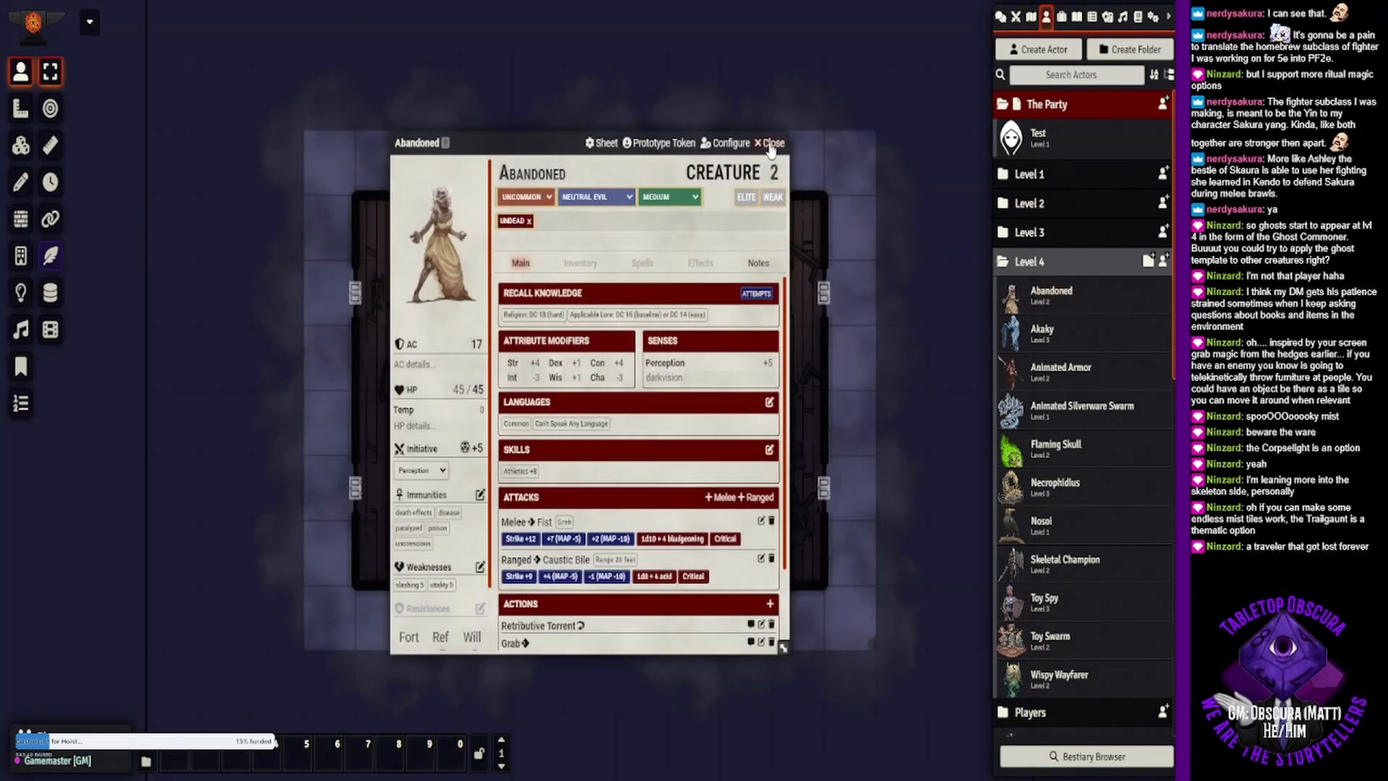
{"action": "left_click", "coordinate": [770, 144]}
{"action": "left_click", "coordinate": [1055, 337]}
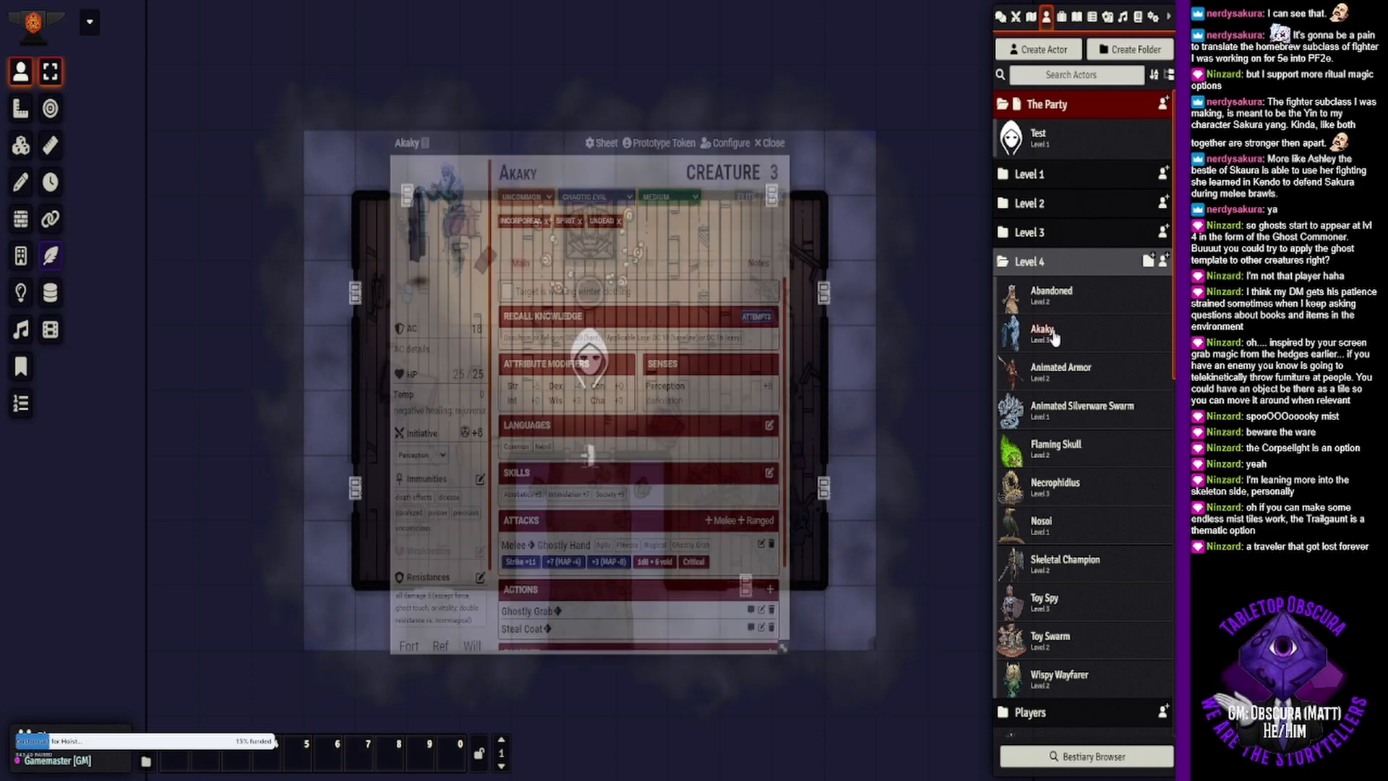
{"action": "left_click", "coordinate": [775, 143]}
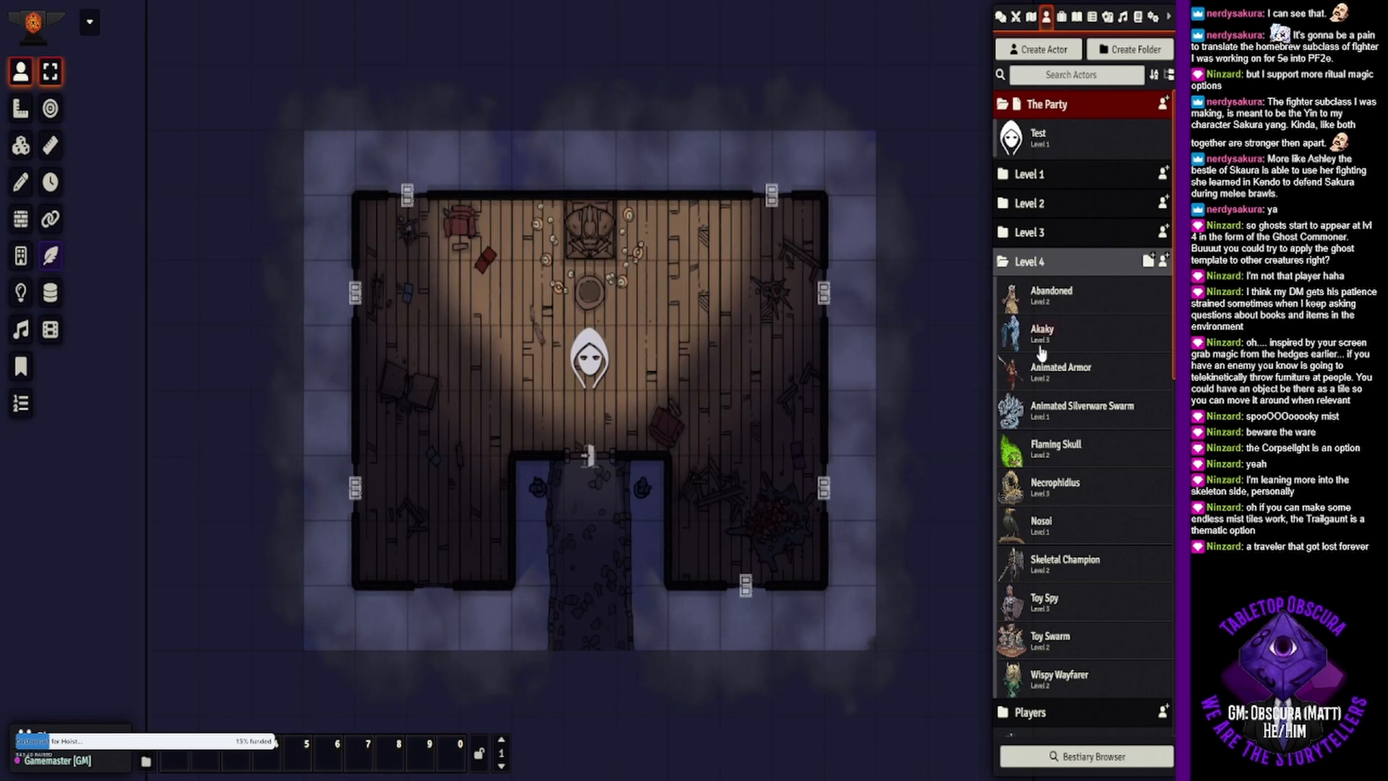
- Place one Animated Silverware Swarm token in each of the room's two northern corners
{"action": "left_click_drag", "start_coordinate": [1071, 414], "coordinate": [802, 283]}
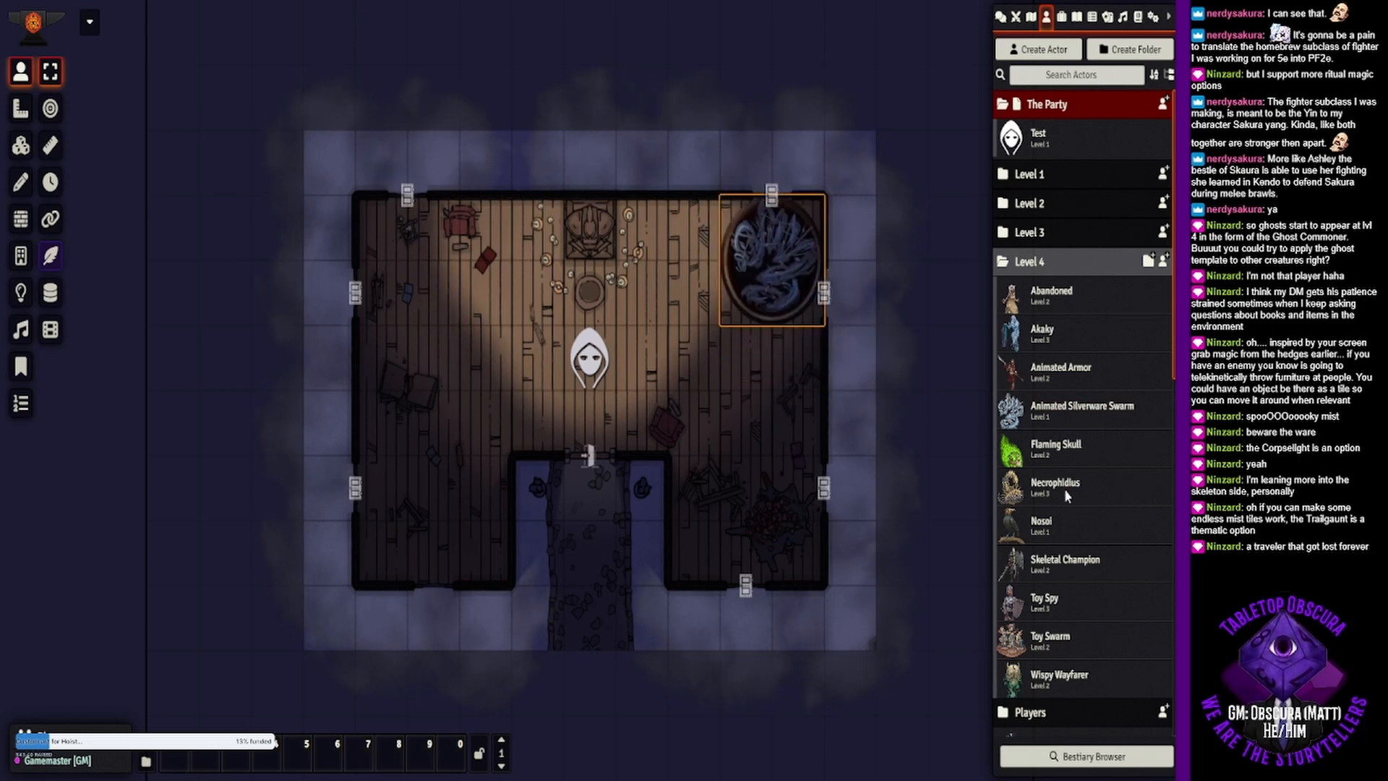
{"action": "left_click_drag", "start_coordinate": [538, 253], "coordinate": [424, 248]}
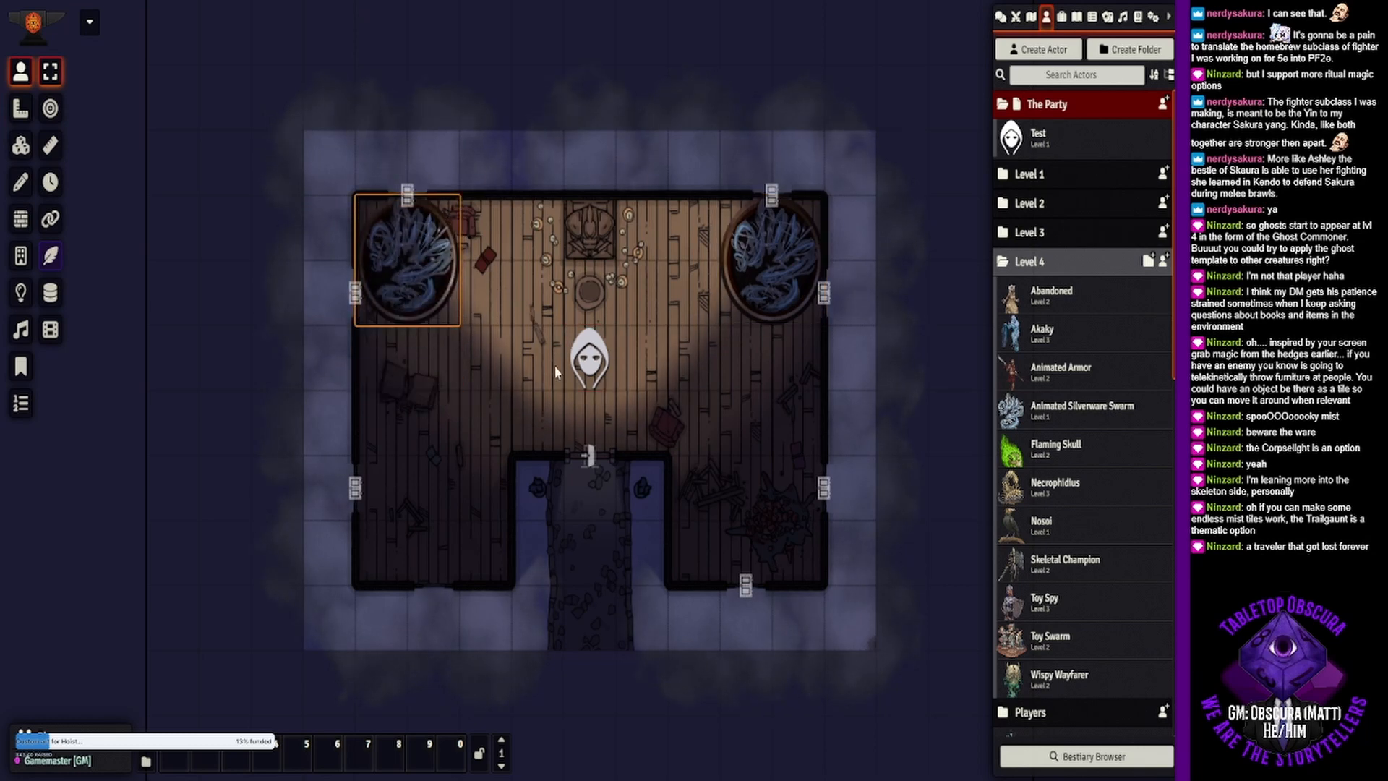
{"action": "left_click", "coordinate": [510, 370]}
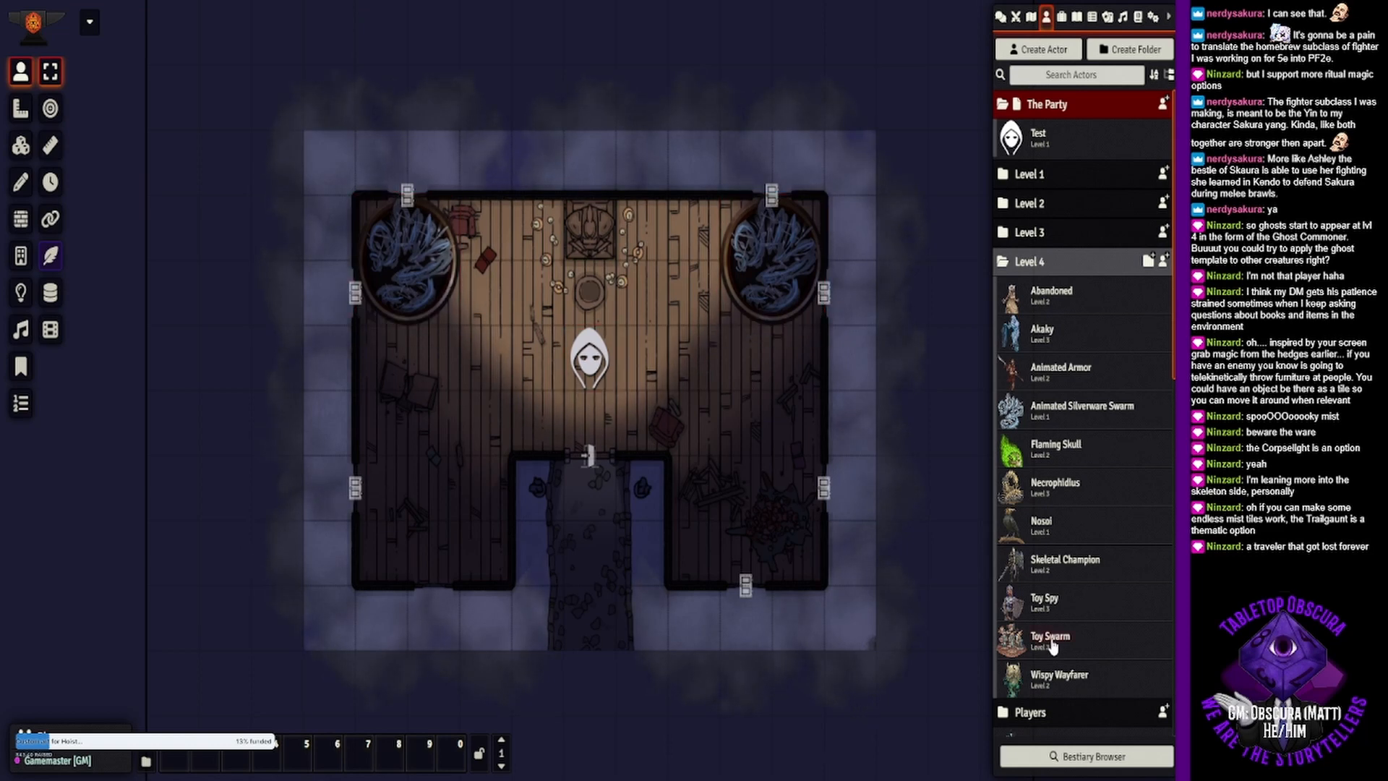
- Place a Toy Spy token at the north wall just east of the room's central furnishing and check its creature sheet
{"action": "left_click_drag", "start_coordinate": [695, 275], "coordinate": [655, 211]}
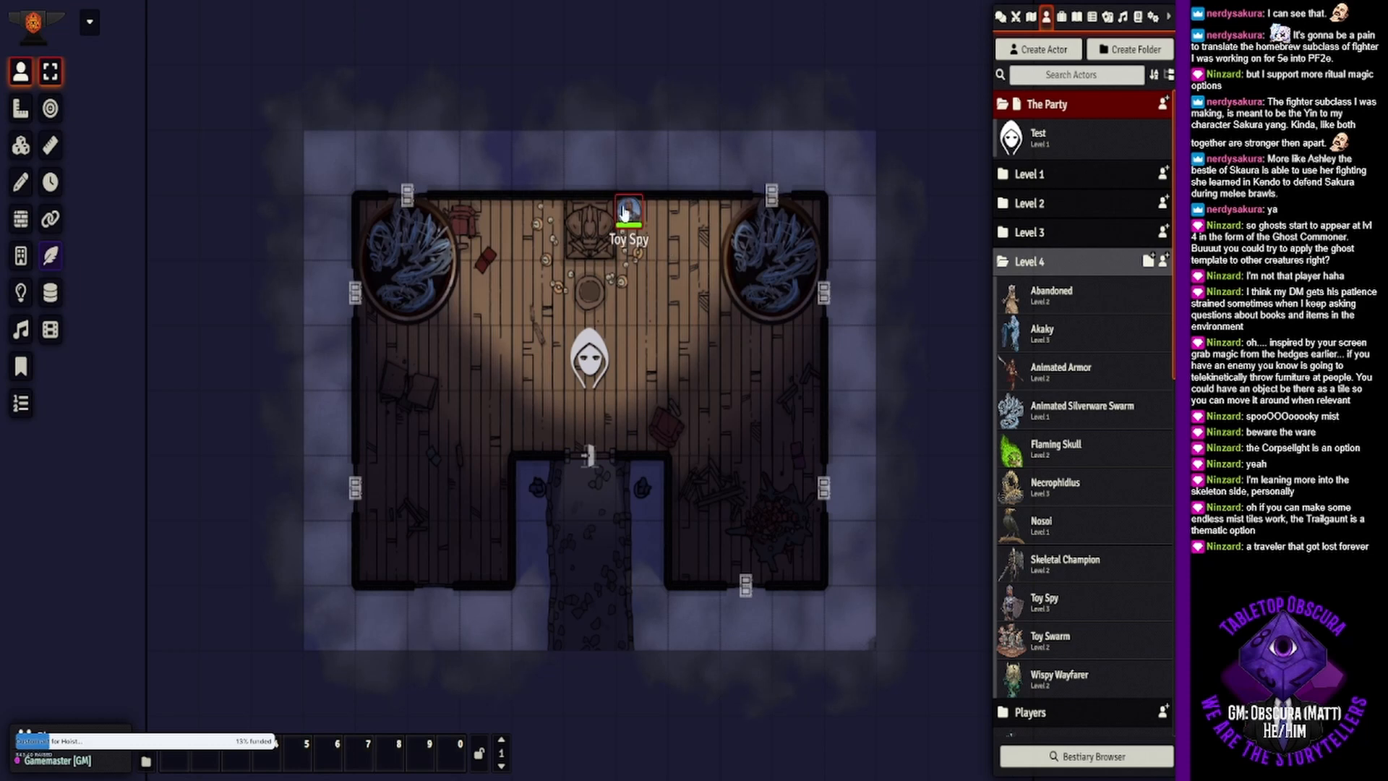
{"action": "scroll", "coordinate": [673, 197], "scroll_direction": "up", "scroll_amount": 7}
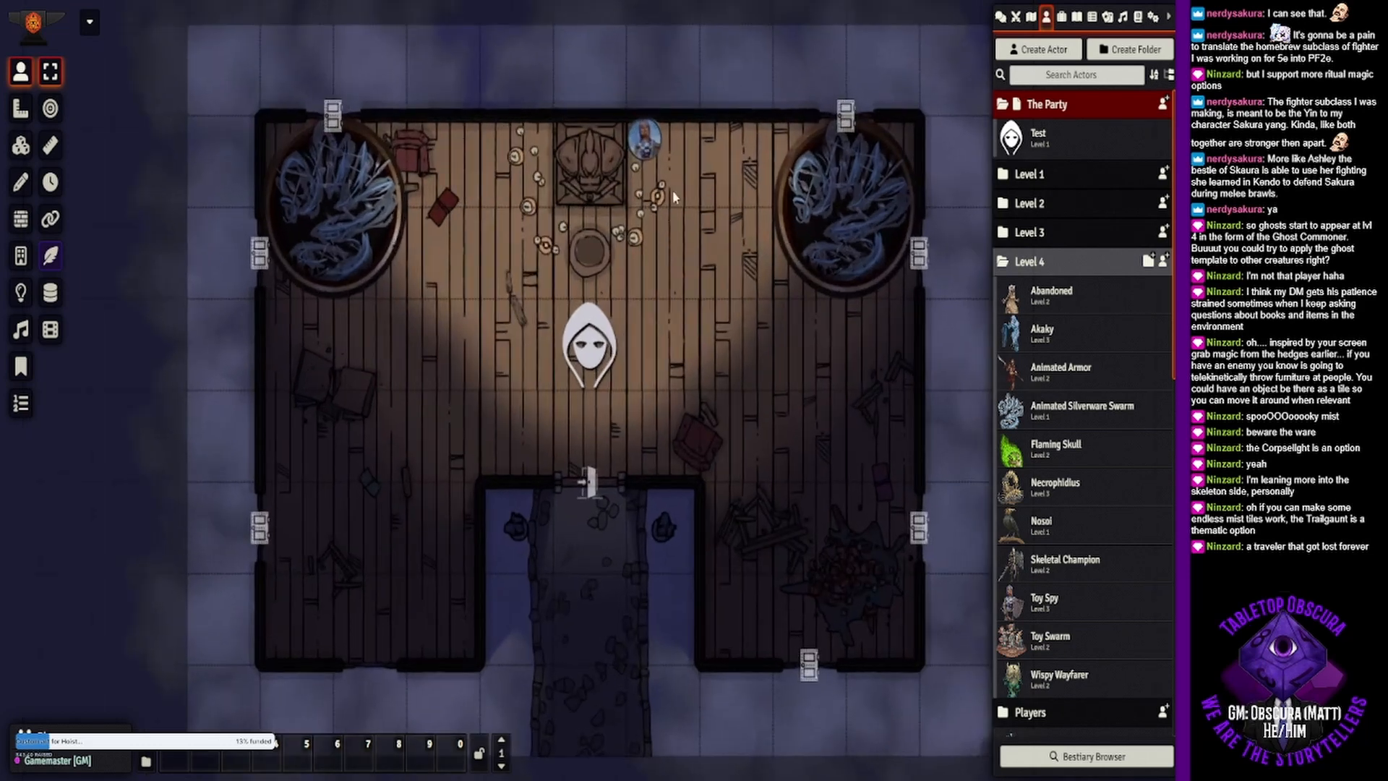
{"action": "double_click", "coordinate": [644, 137]}
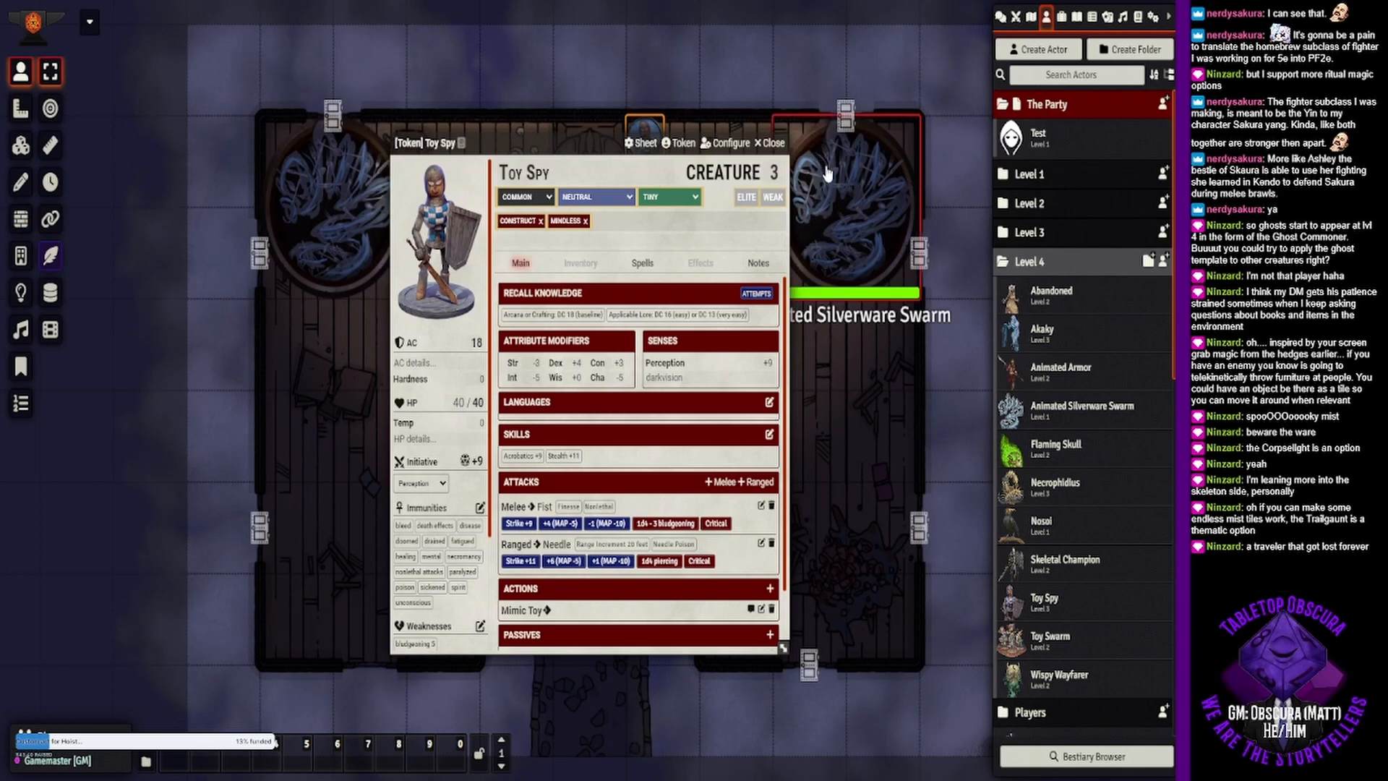
{"action": "left_click", "coordinate": [771, 143]}
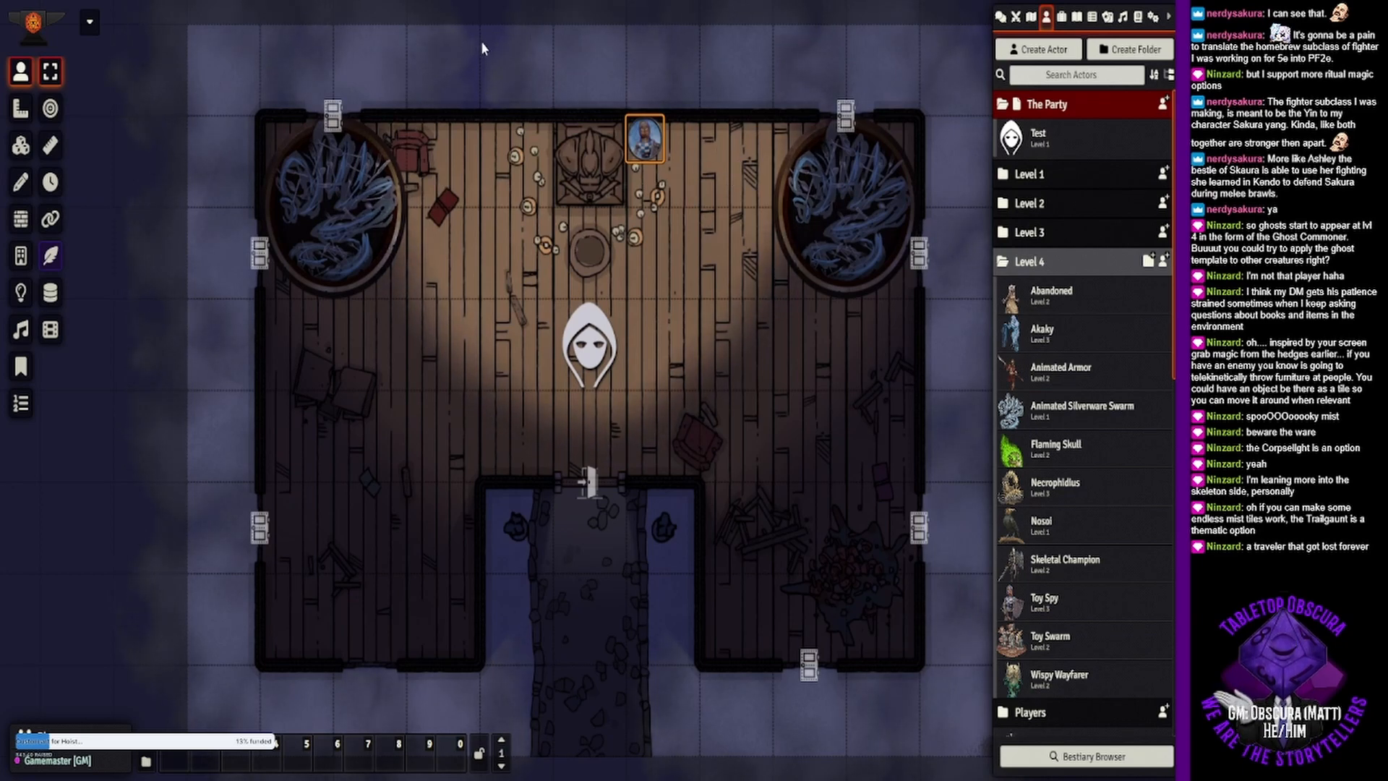
- Move the second light from the west along the map's north edge slightly east, and return to token editing
{"action": "left_click_drag", "start_coordinate": [529, 58], "coordinate": [520, 180]}
{"action": "left_click", "coordinate": [20, 292]}
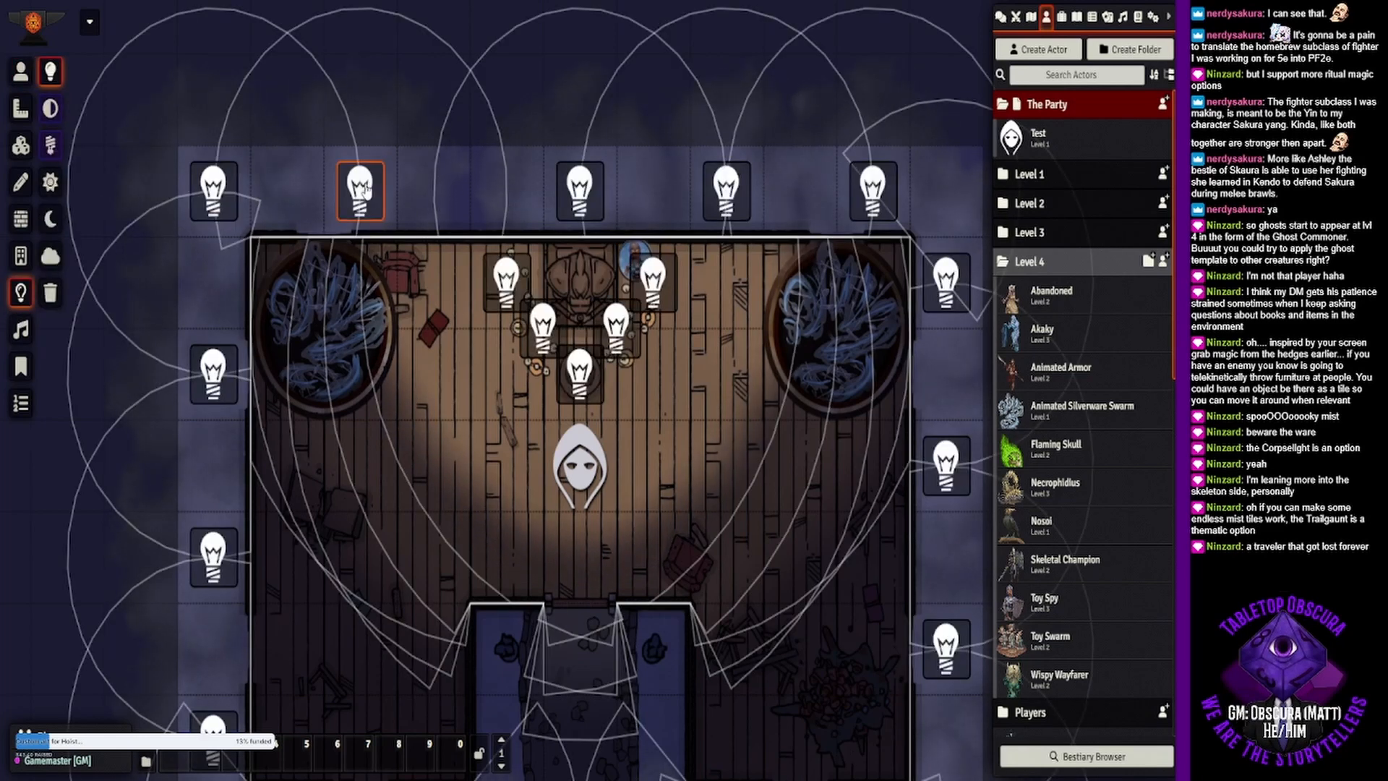
{"action": "mouse_move", "coordinate": [368, 196]}
{"action": "left_mouse_down"}
{"action": "mouse_move", "coordinate": [442, 208]}
{"action": "mouse_move", "coordinate": [391, 208]}
{"action": "left_mouse_up"}
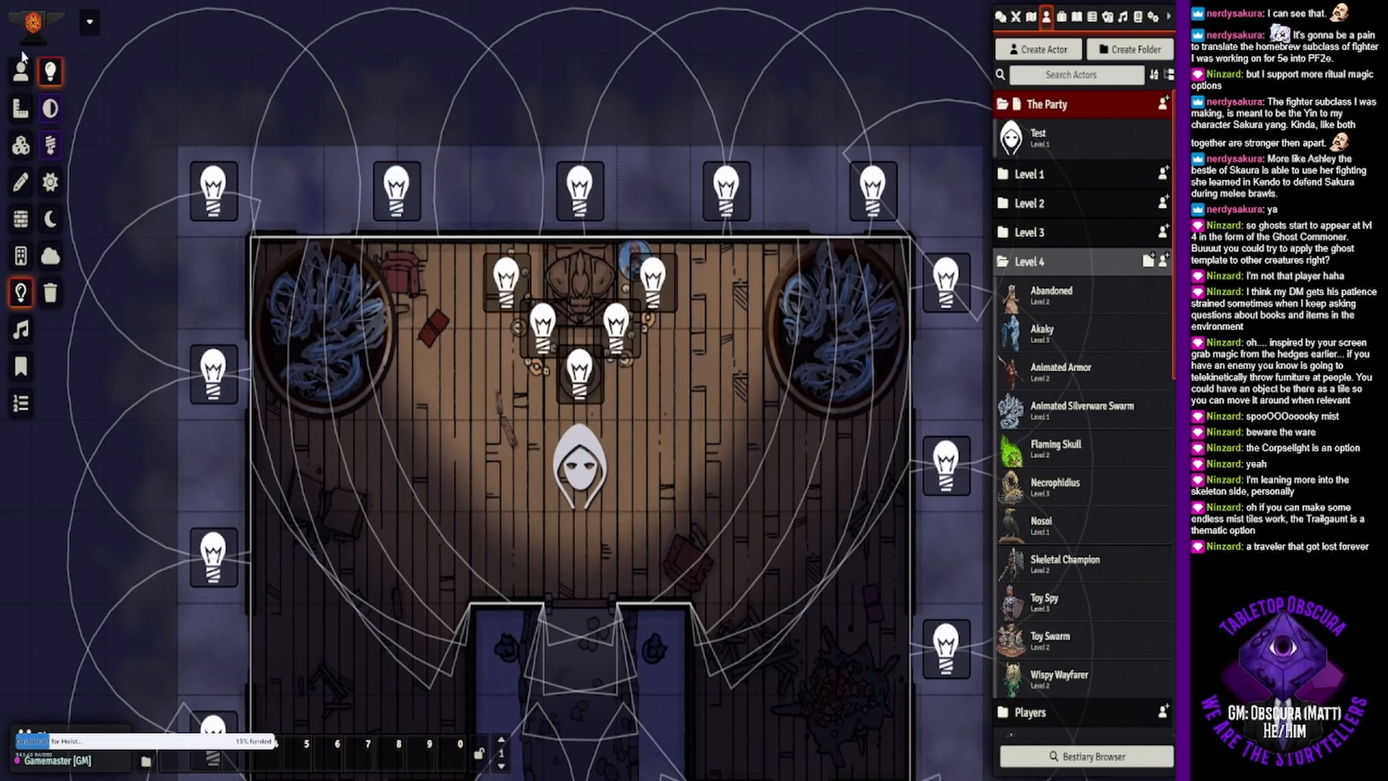
{"action": "left_click", "coordinate": [29, 75]}
{"action": "left_click_drag", "start_coordinate": [513, 480], "coordinate": [496, 324]}
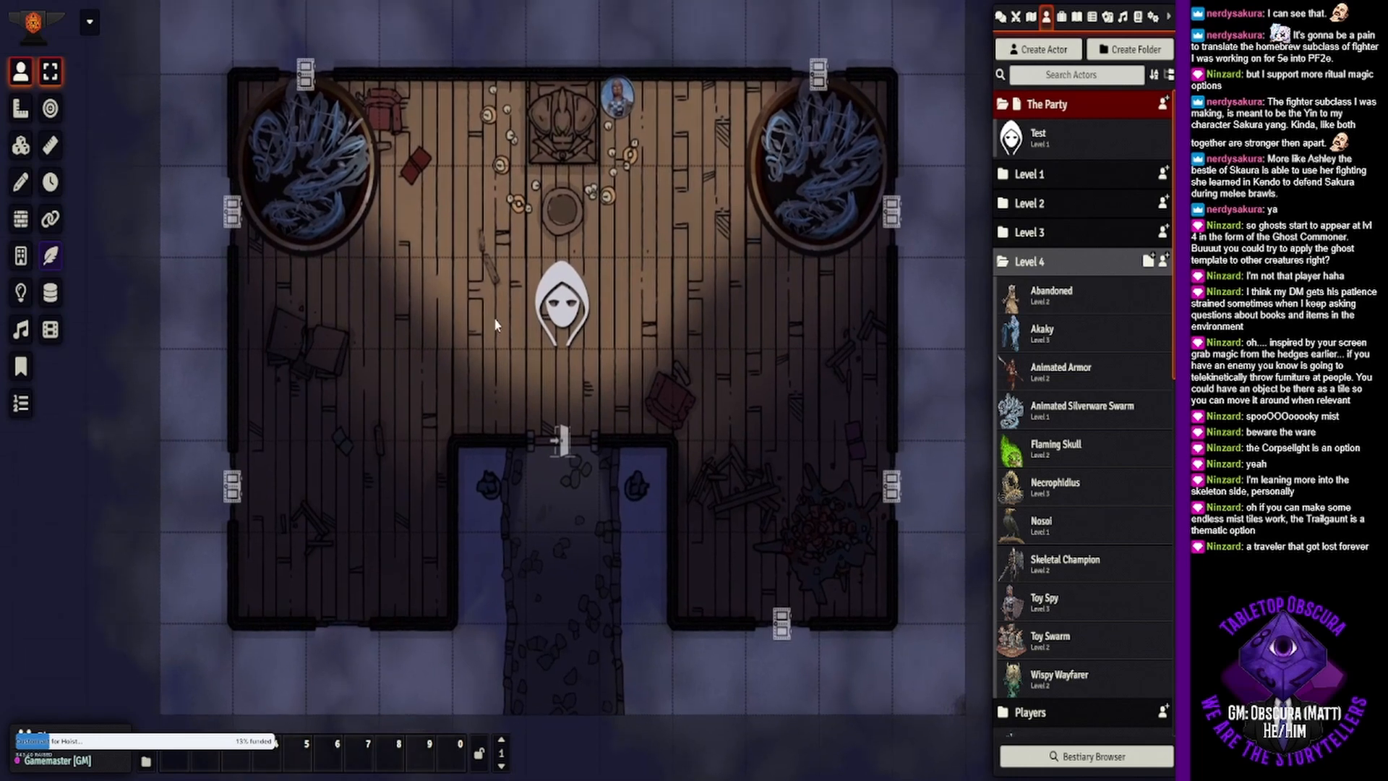